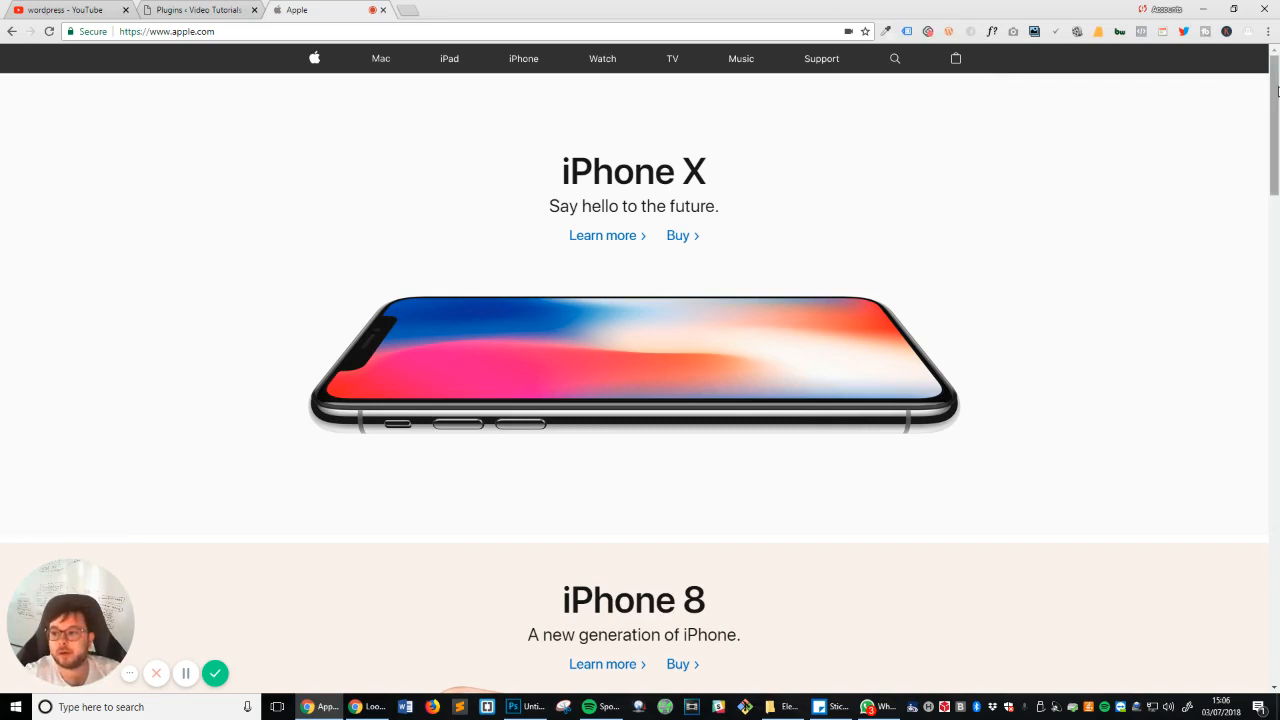
Step: Examine the Apple homepage from header to footer, including the navigation bar and its search
drag(1274, 110, 1272, 608)
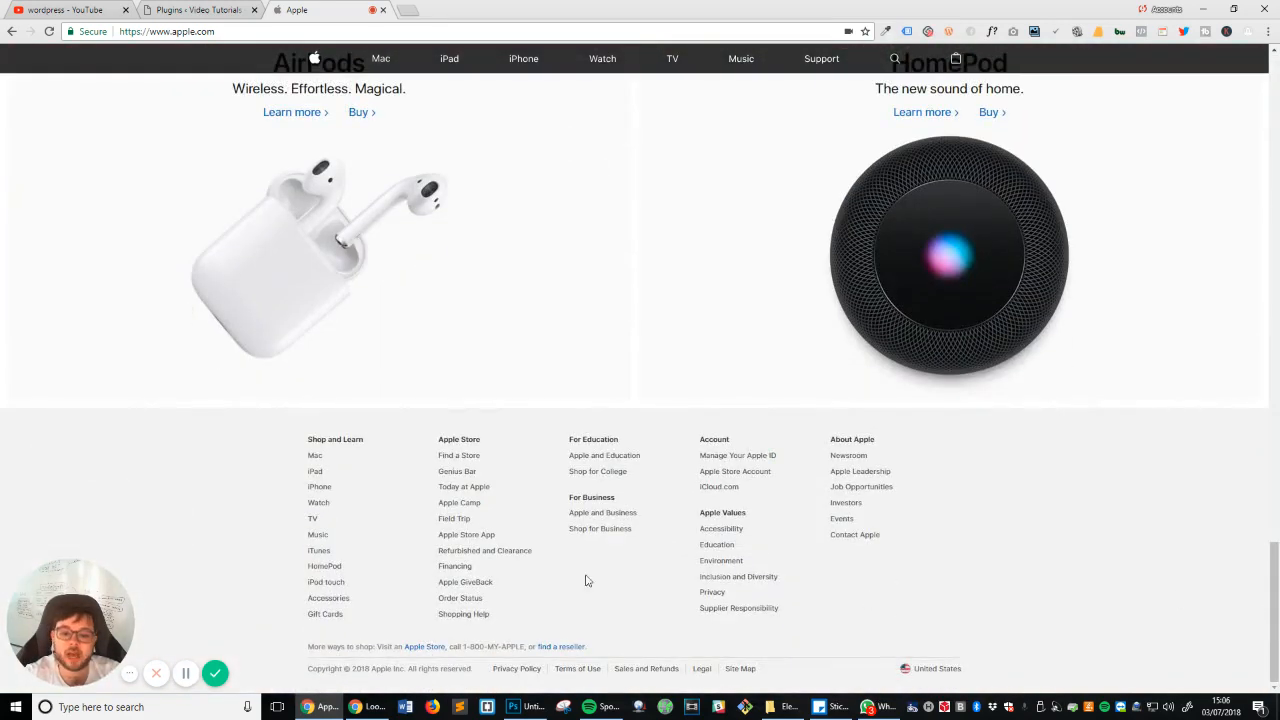
scroll(817, 546, up, 7)
scroll(817, 546, up, 10)
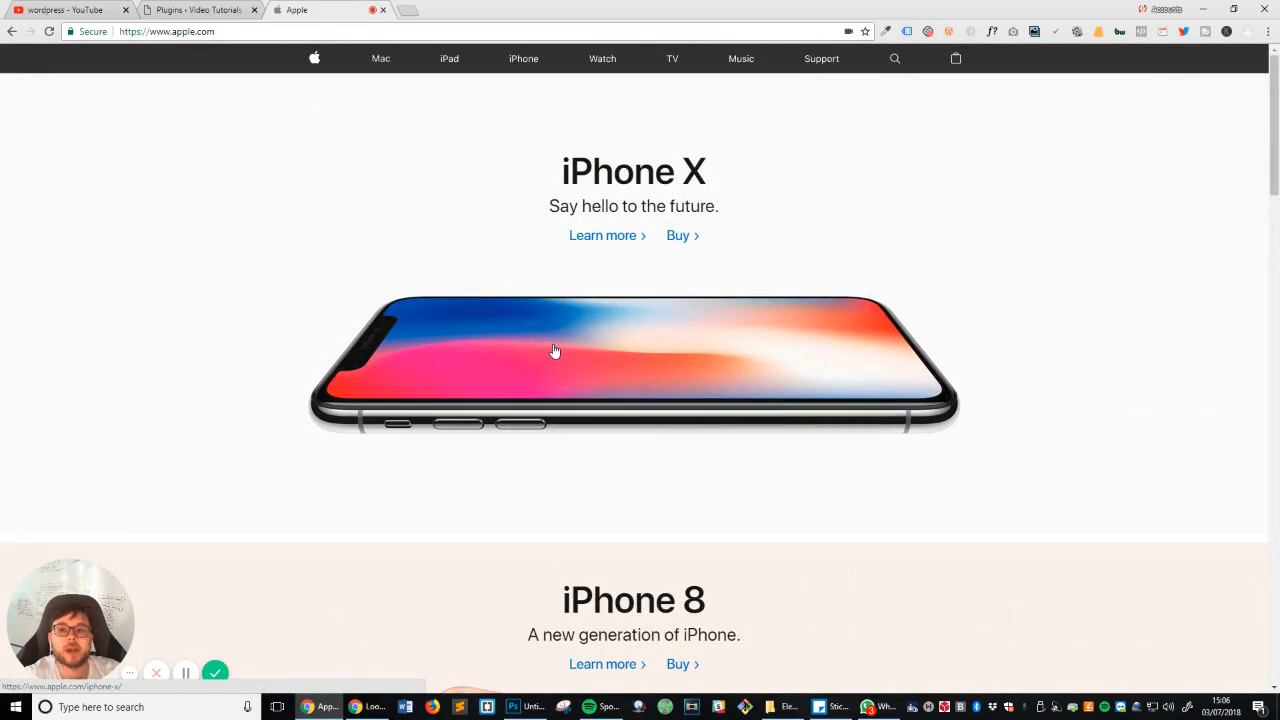
click(895, 58)
click(1027, 204)
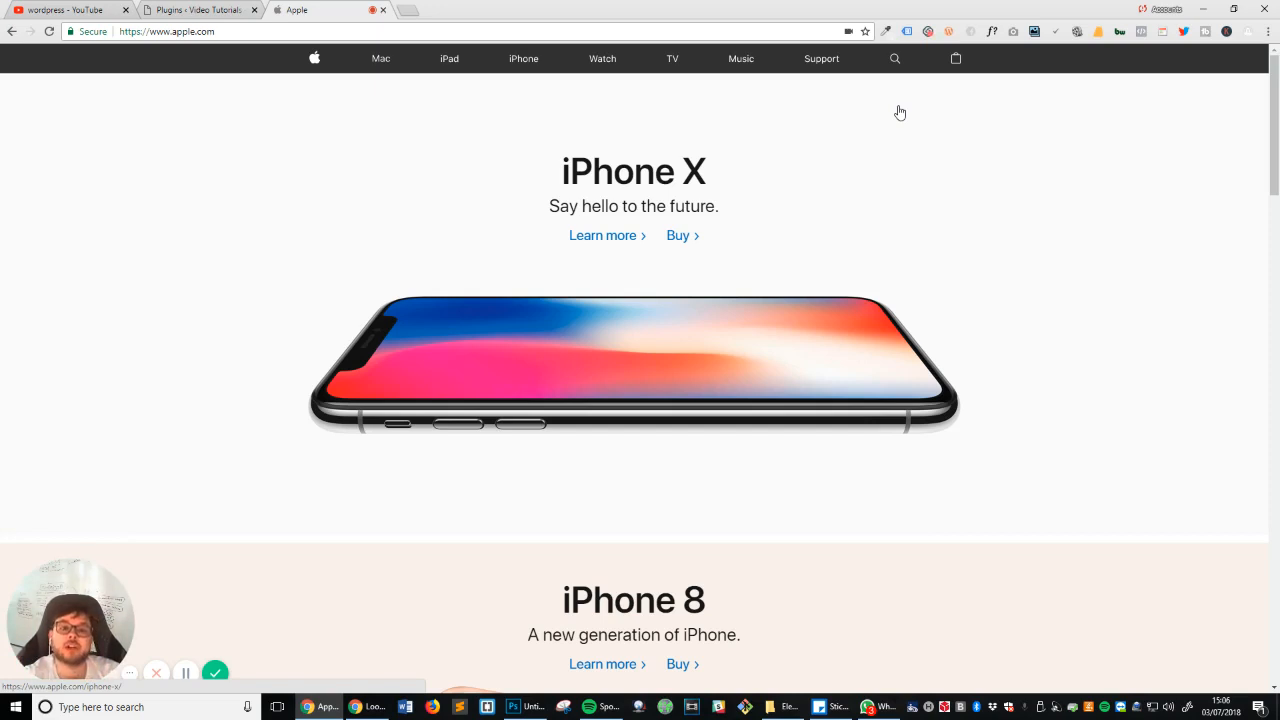
Step: Close the YouTube tab and display the WordPress site's installed themes
click(125, 9)
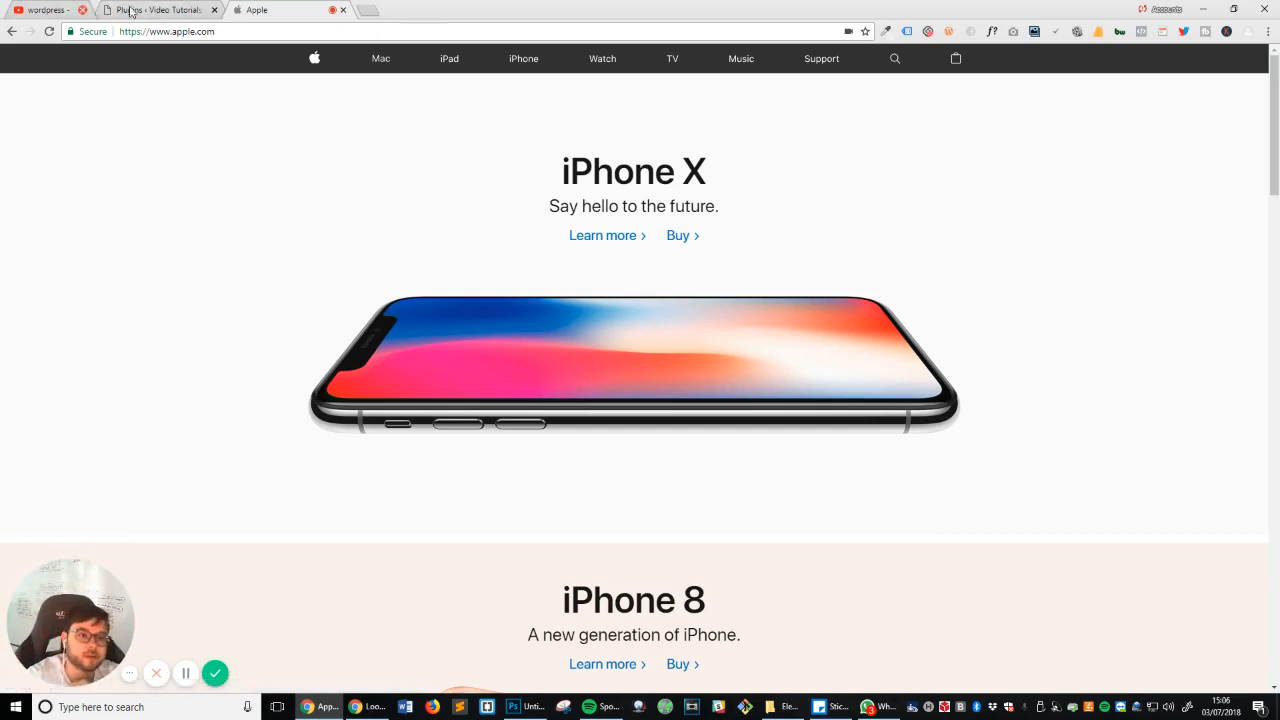
click(100, 8)
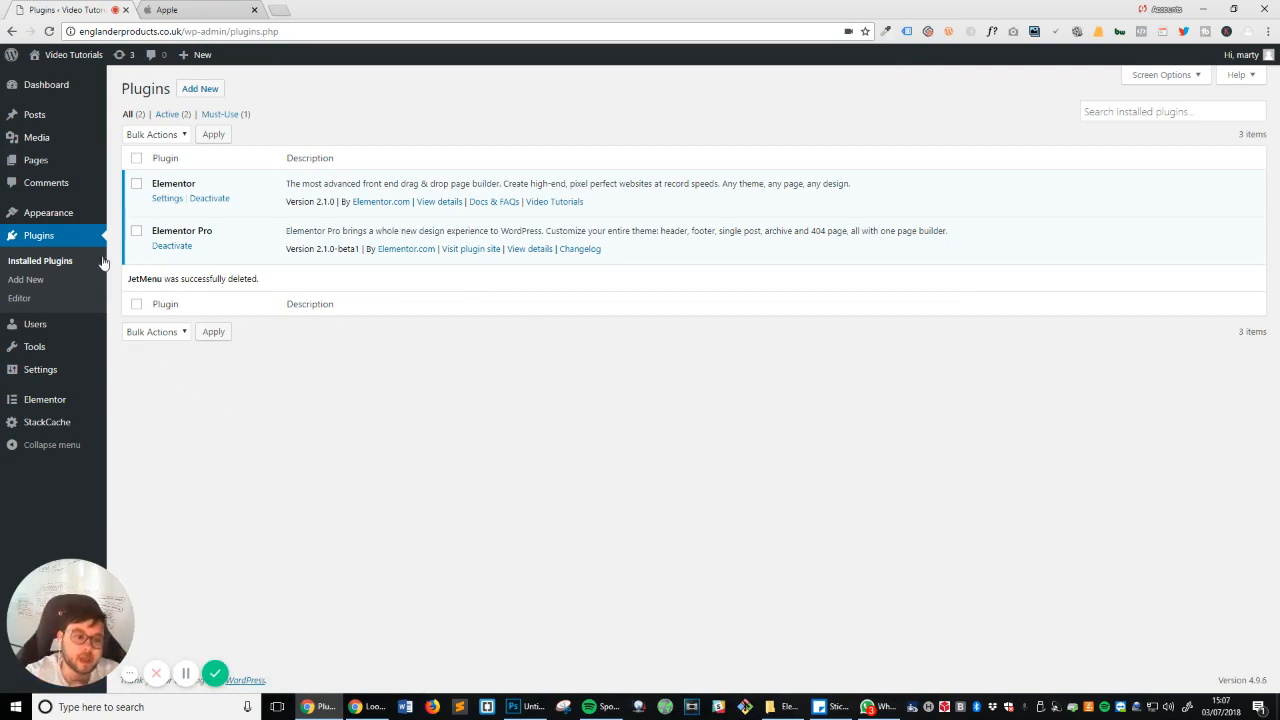
mouse_move(72, 214)
click(128, 216)
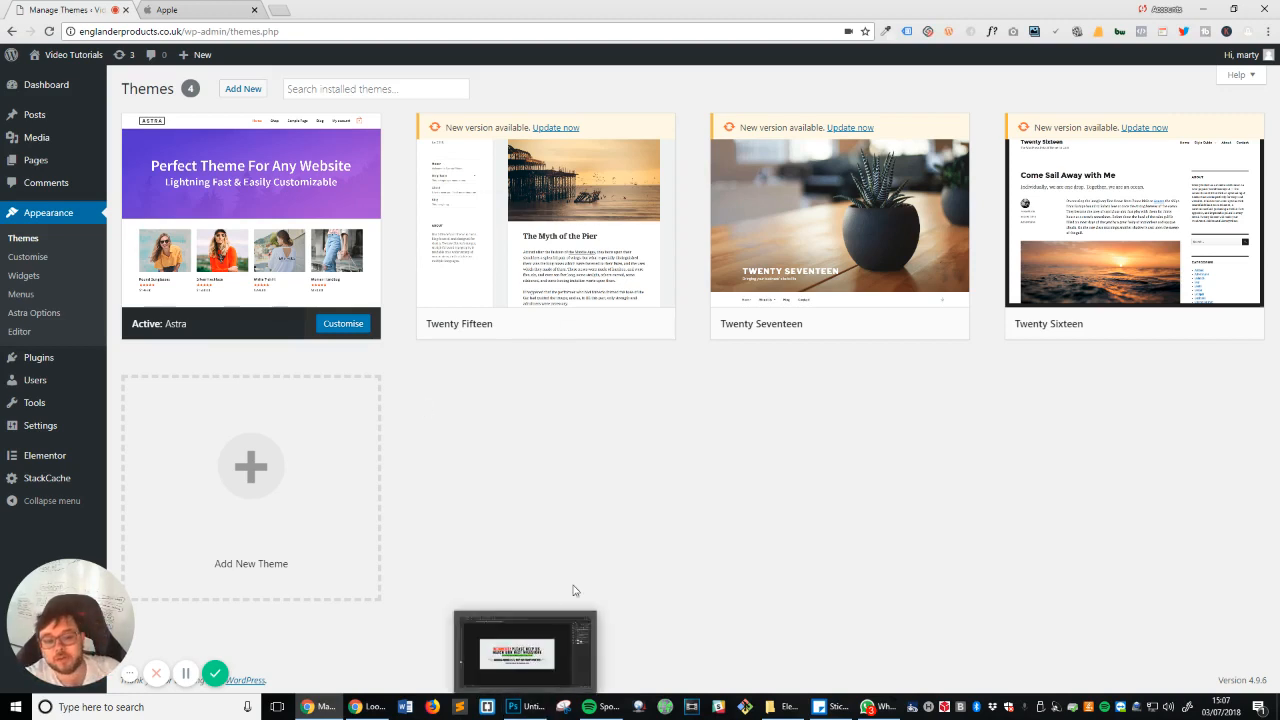
Step: Create a new WordPress page titled "Home" and publish it
click(60, 163)
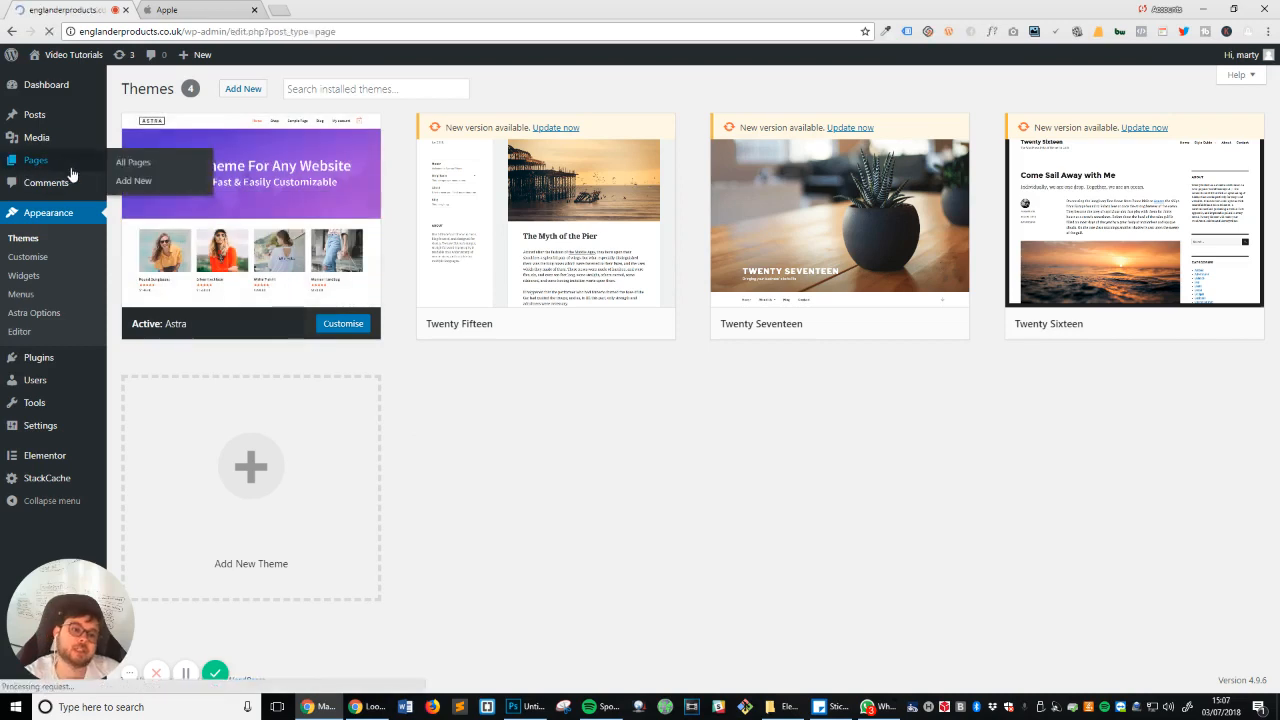
click(183, 92)
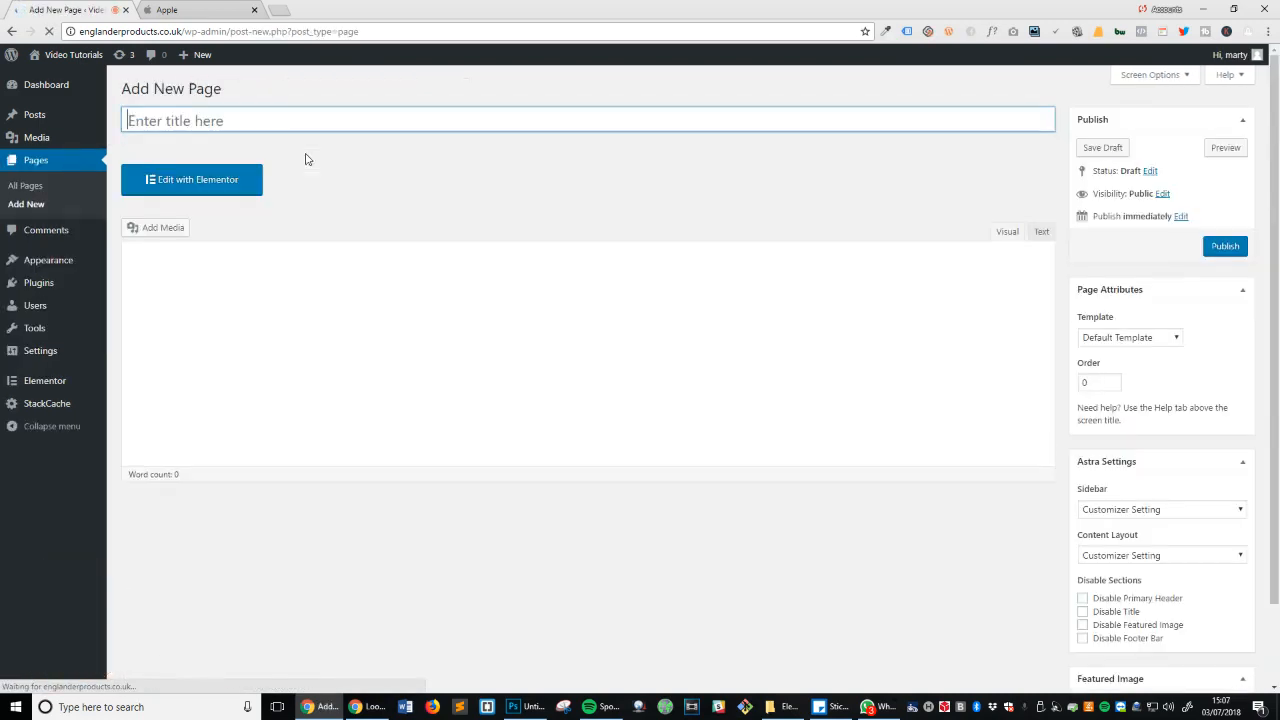
text(Home)
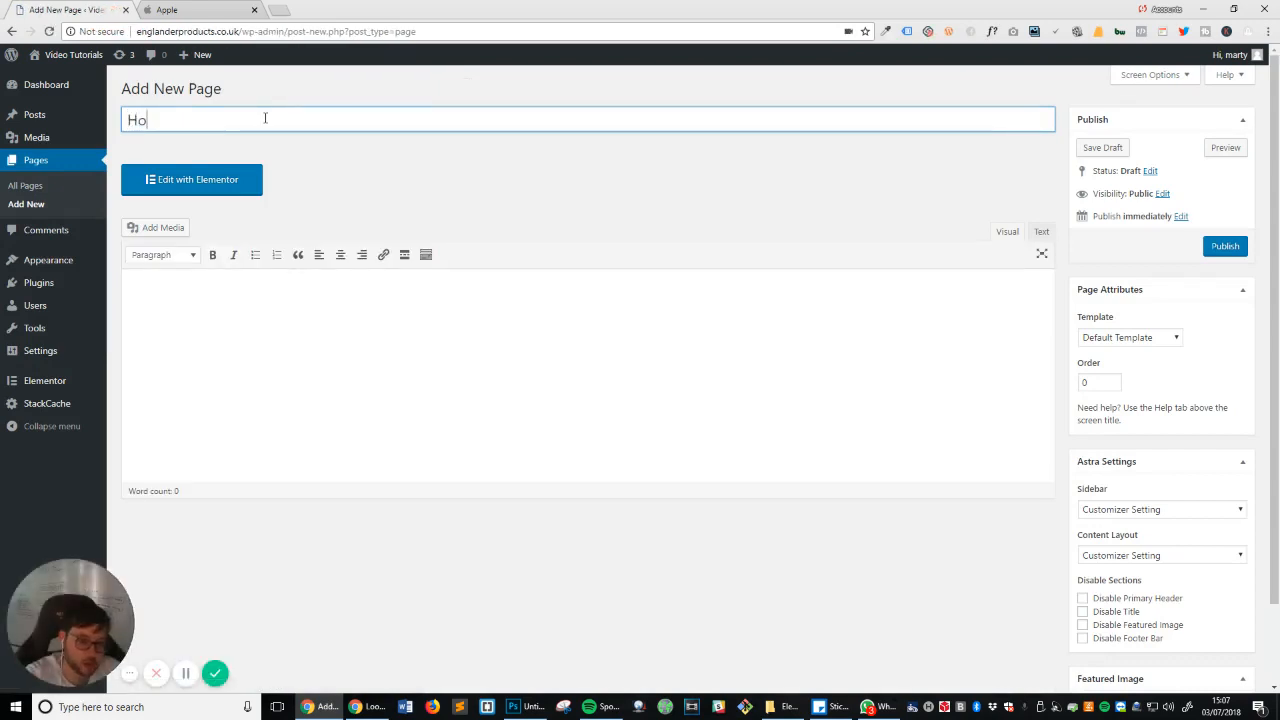
click(1233, 251)
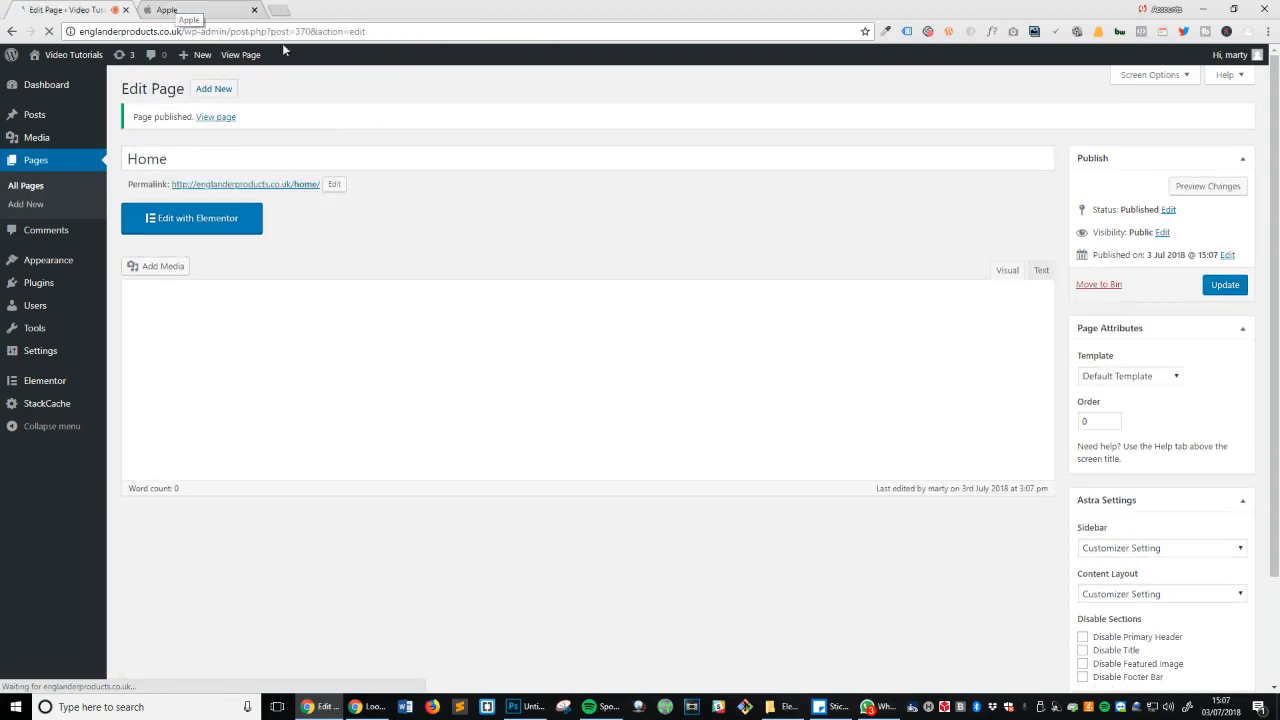
Step: Open the Home page in Elementor and exit back to the WordPress dashboard
click(251, 230)
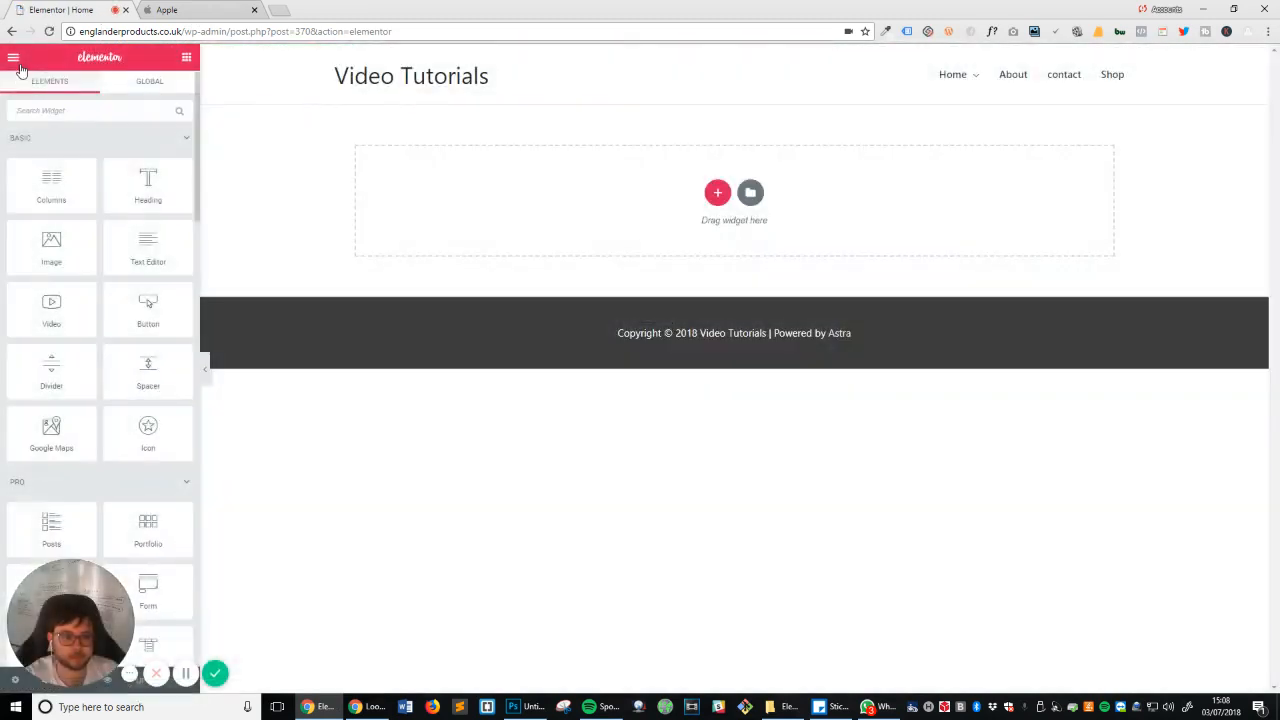
click(13, 57)
click(106, 342)
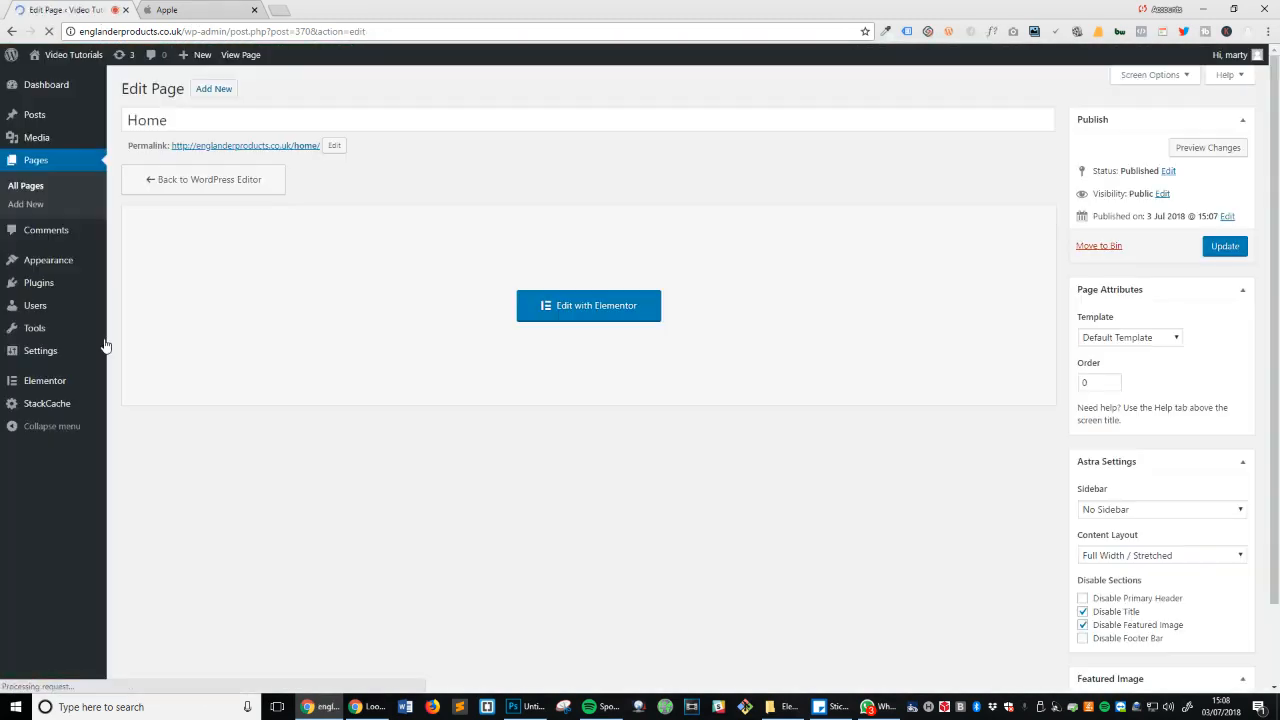
Step: Create an Elementor template of type Header named "Header V1" and dismiss the block library to start from blank
mouse_move(71, 386)
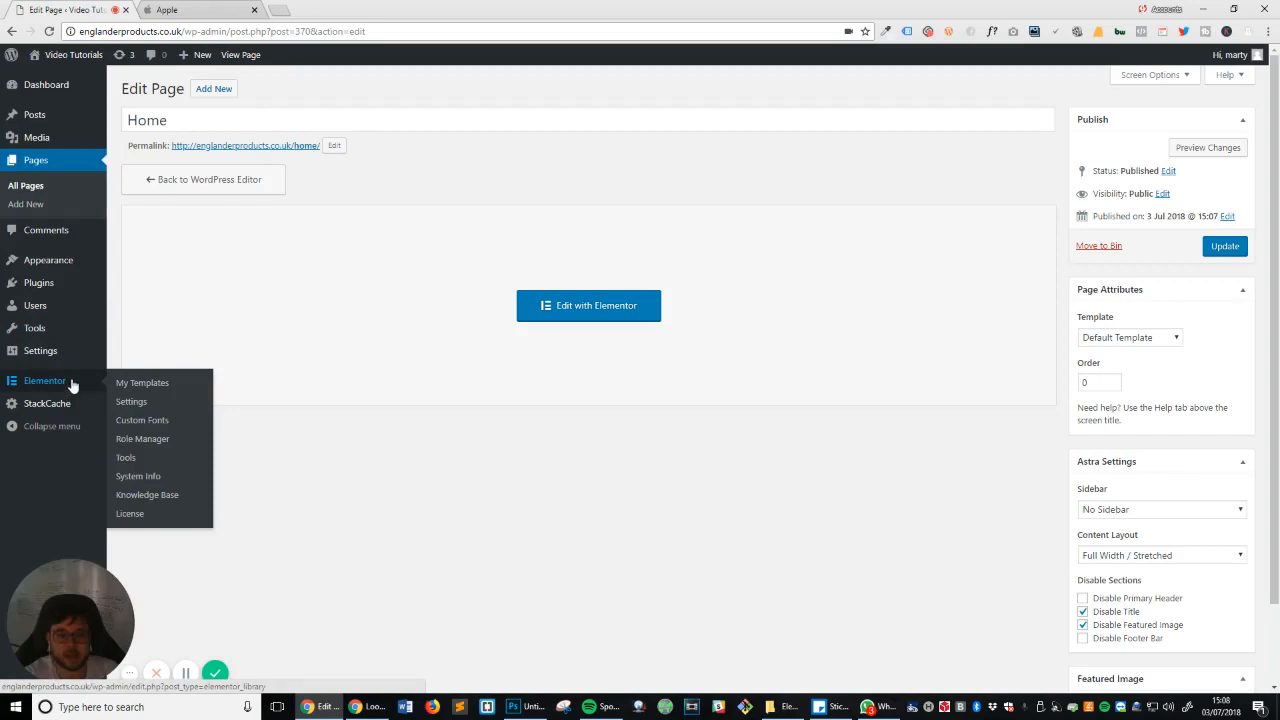
click(125, 386)
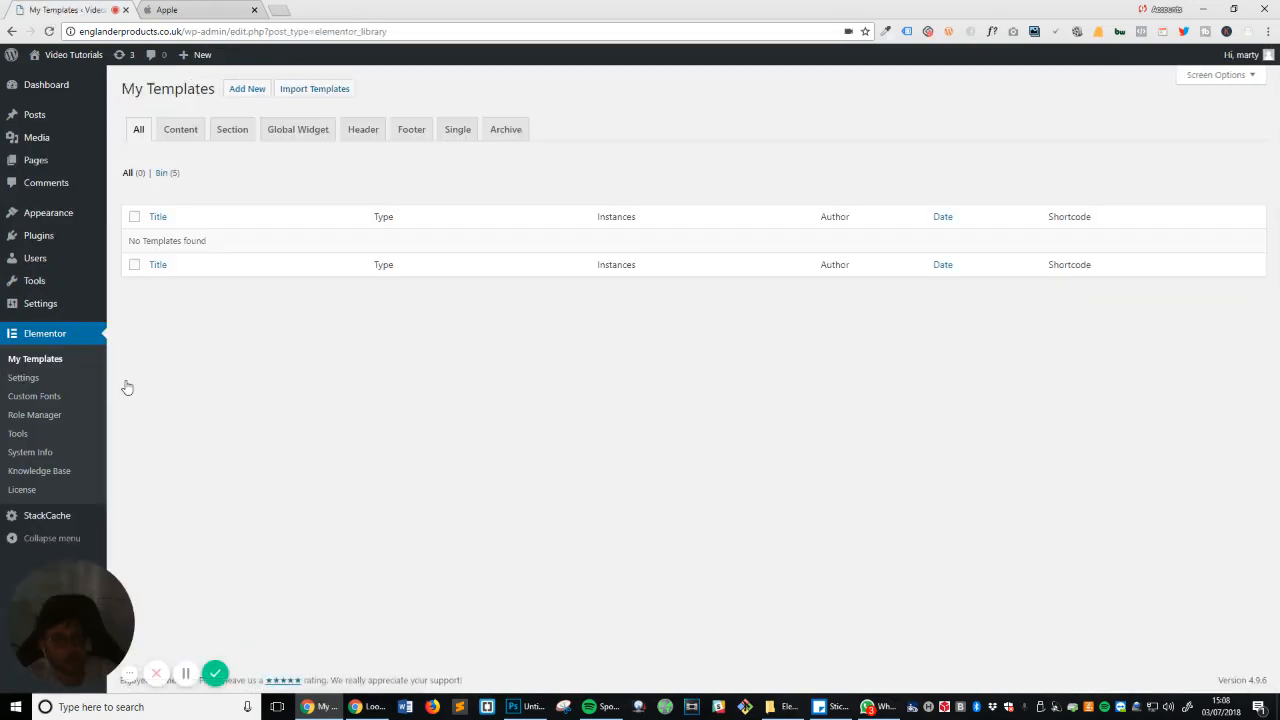
click(247, 88)
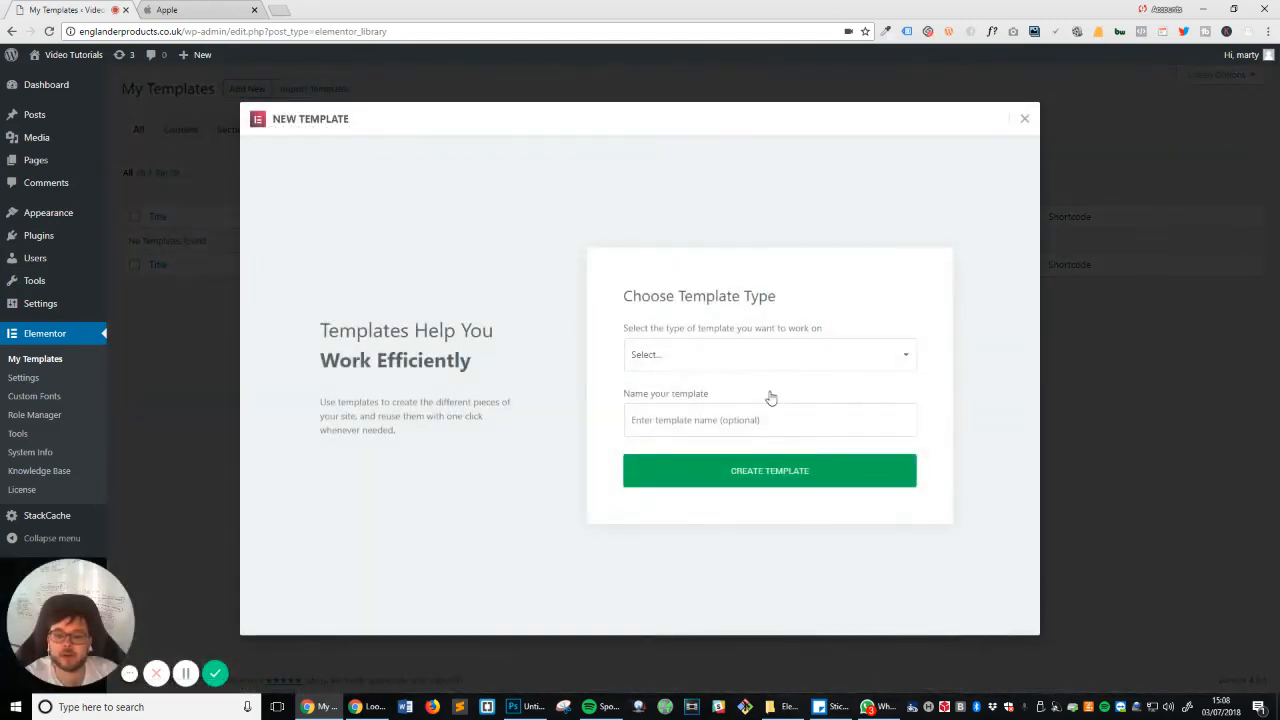
click(770, 358)
click(766, 418)
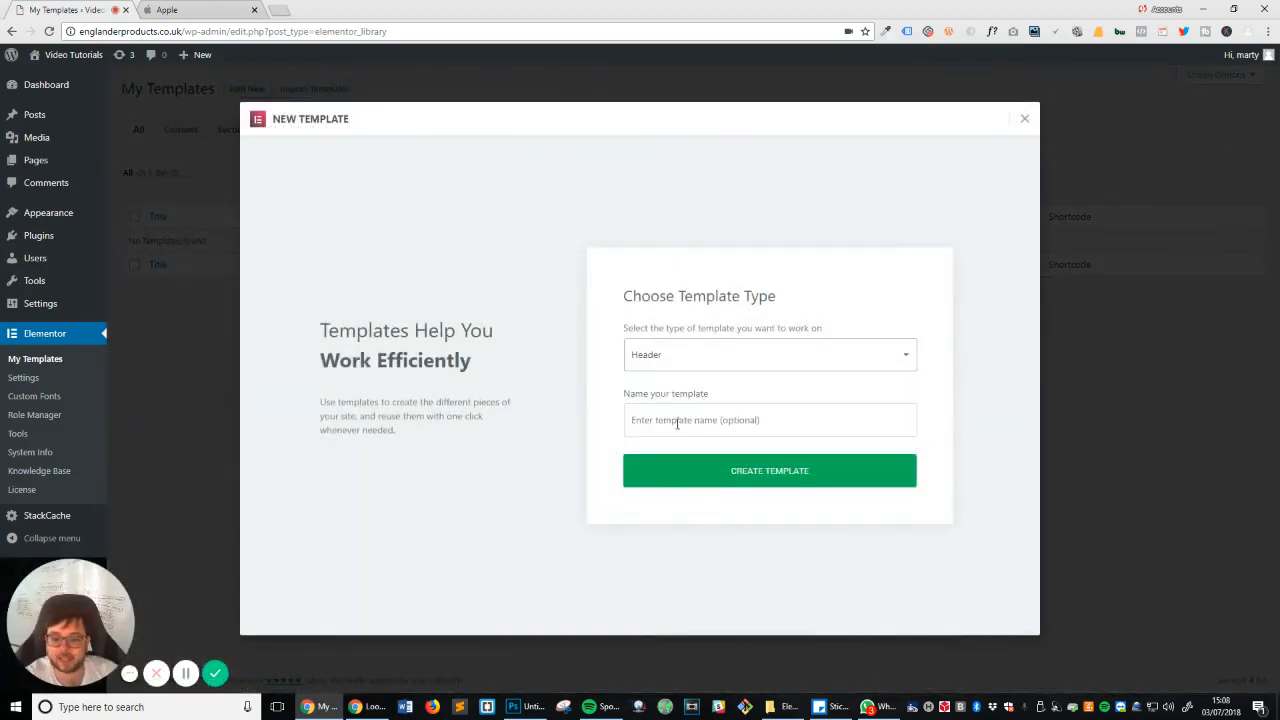
click(677, 421)
text(Header V1)
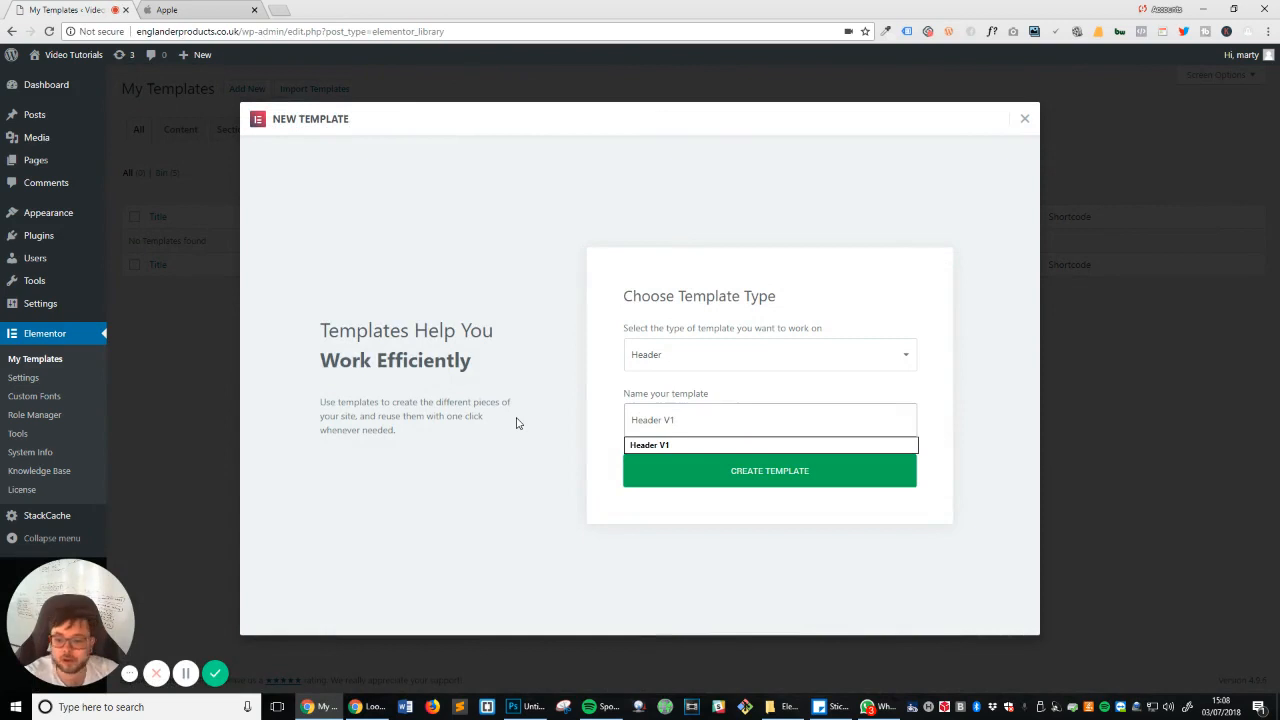
click(717, 477)
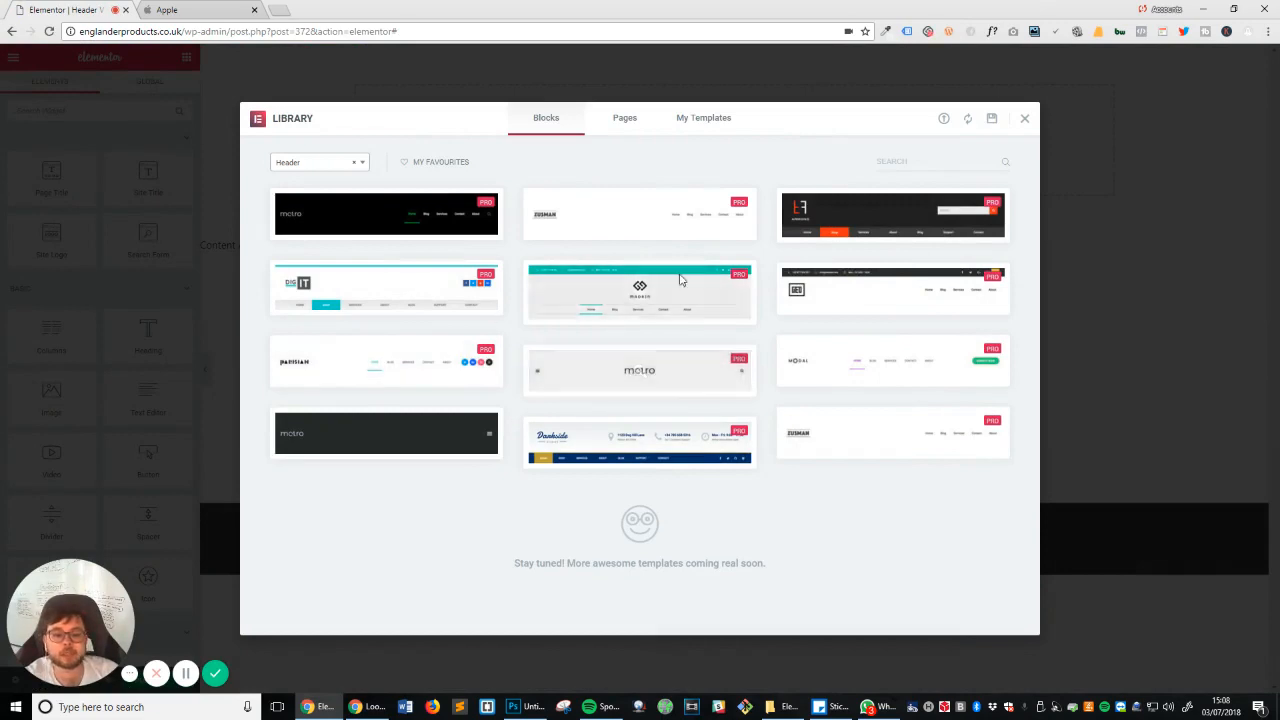
click(1025, 119)
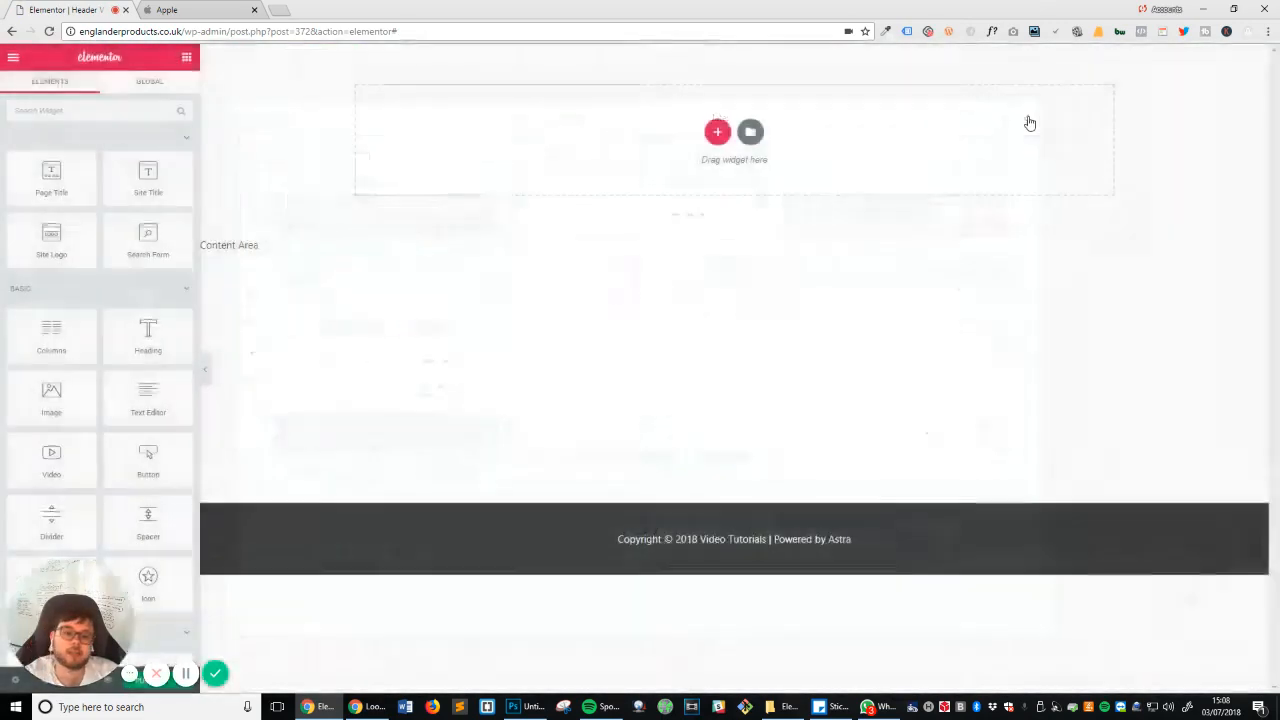
Step: Sample the dark background colour of the Apple website's navigation bar with the page colour picker
click(179, 9)
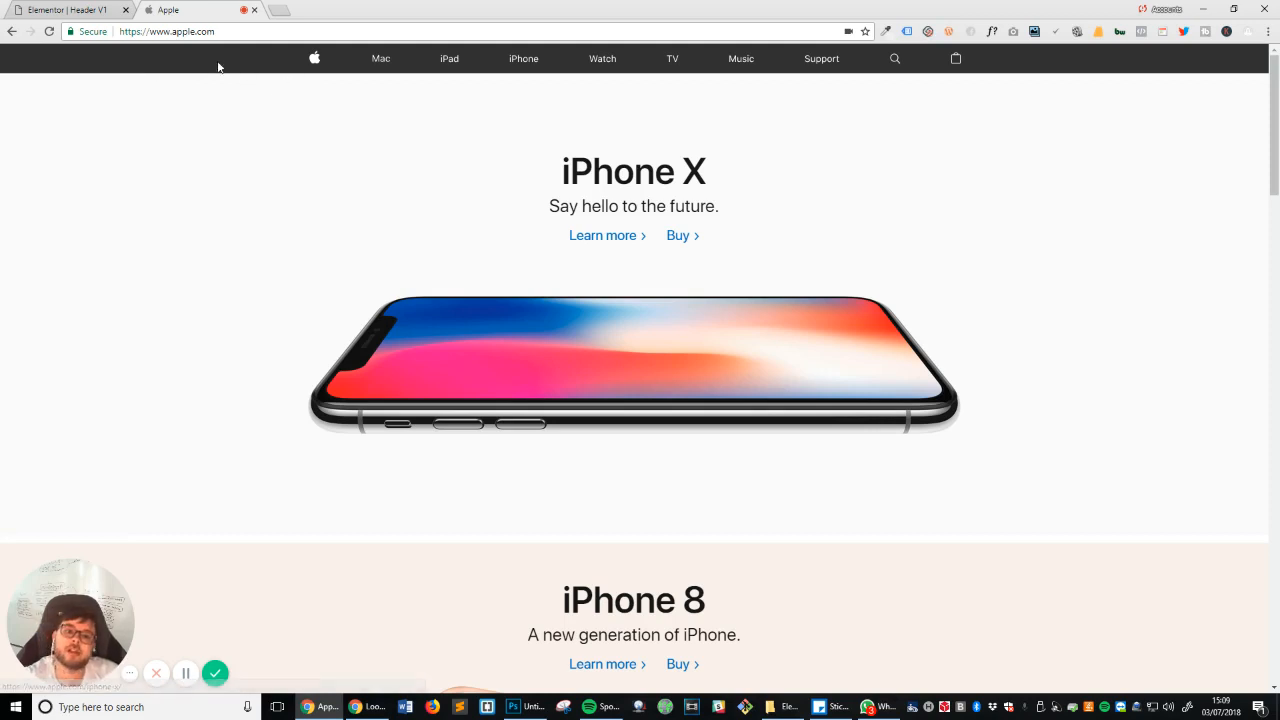
click(886, 32)
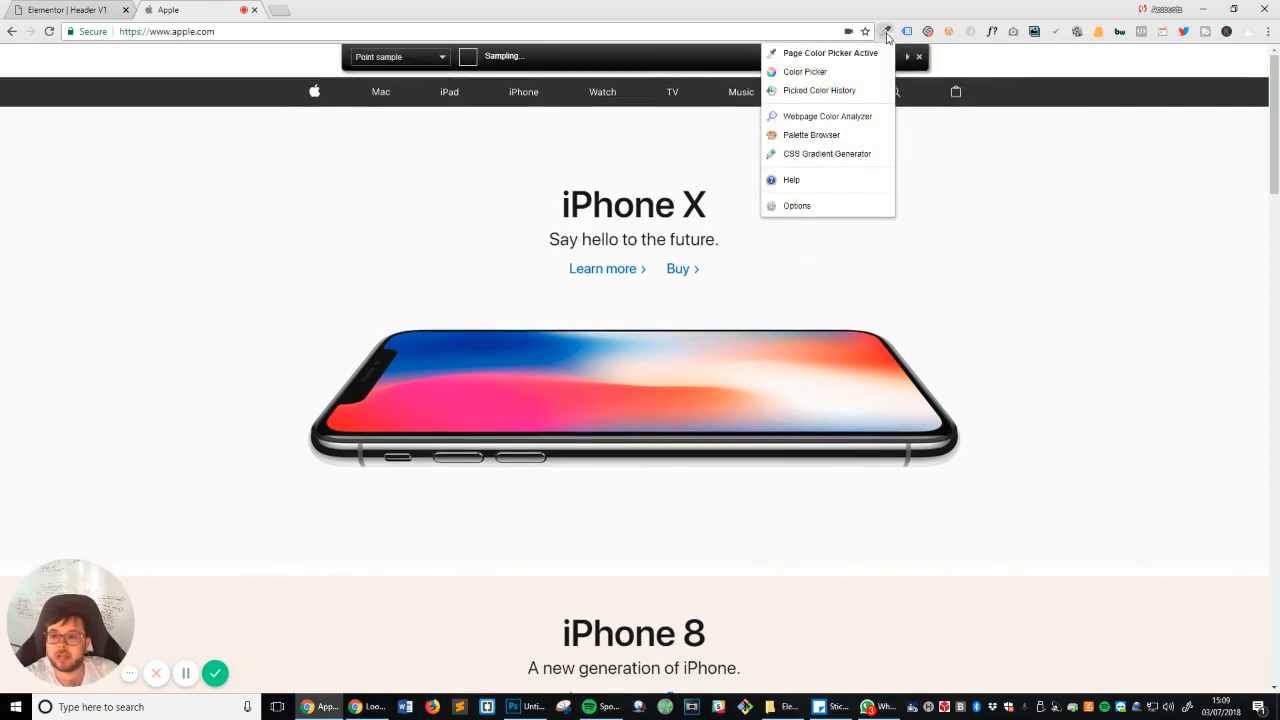
click(840, 55)
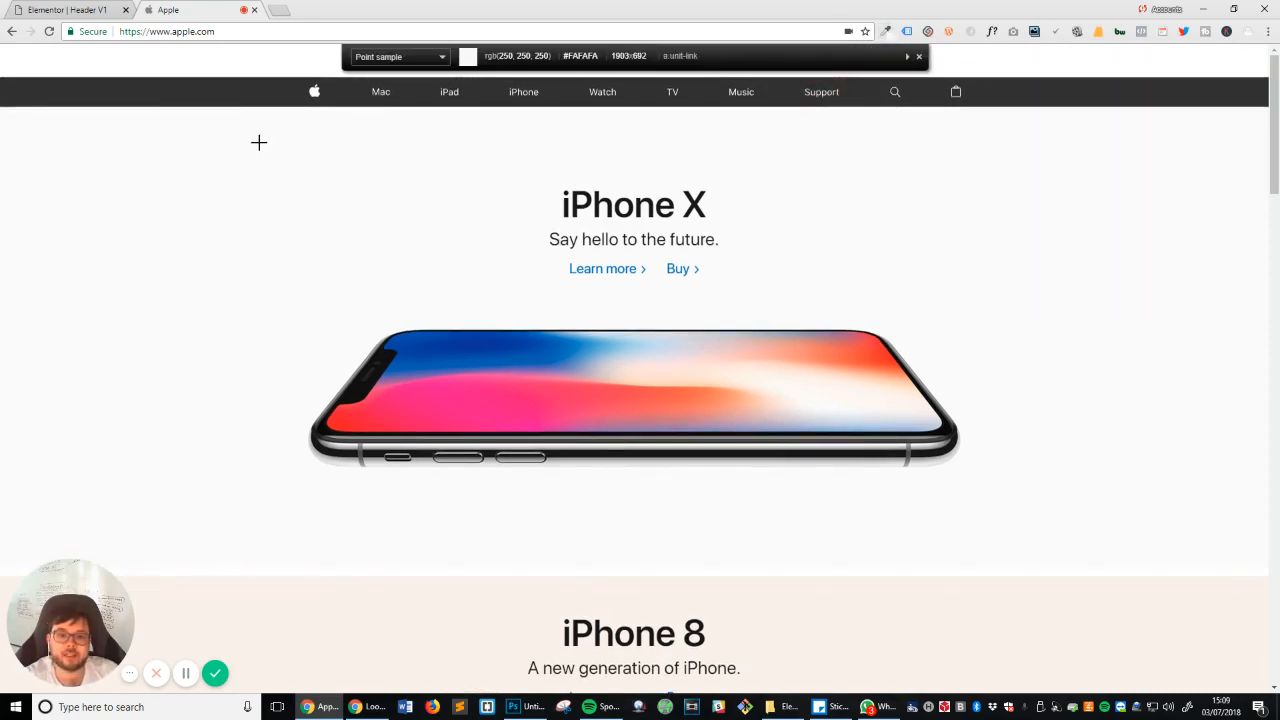
click(1093, 77)
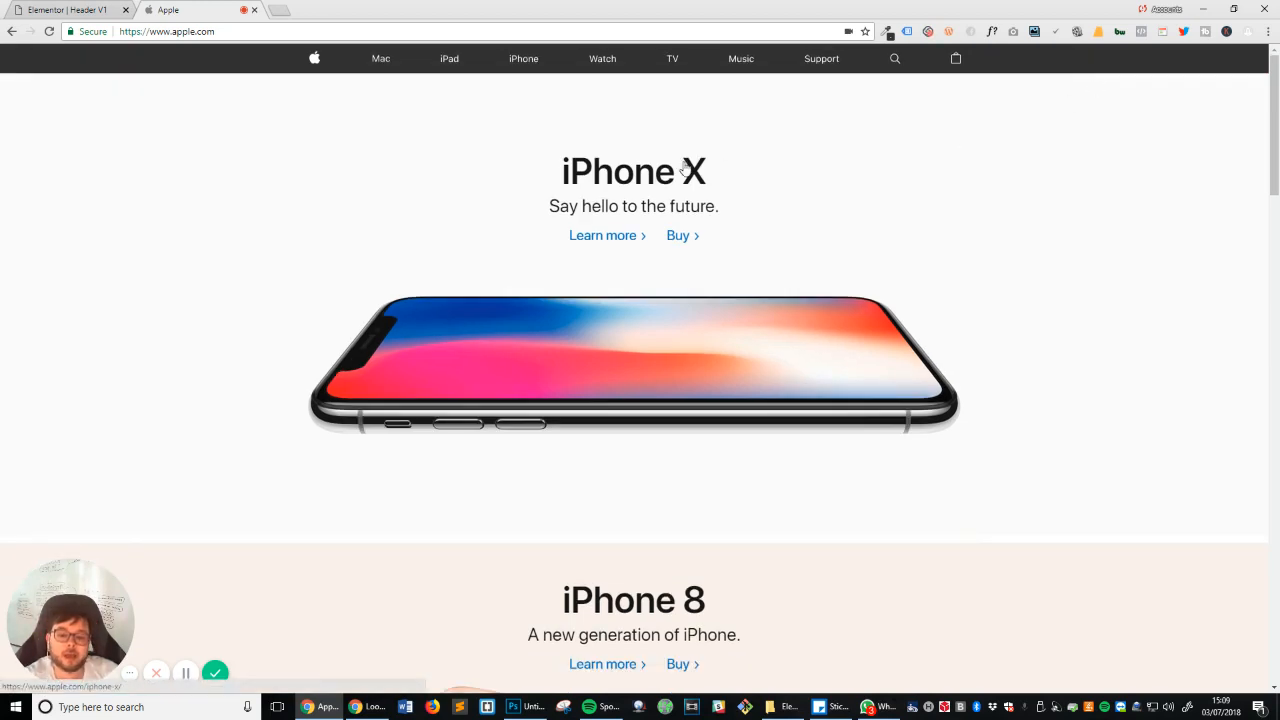
Step: Return to the Header V1 template and add a section with a single-column structure
click(72, 9)
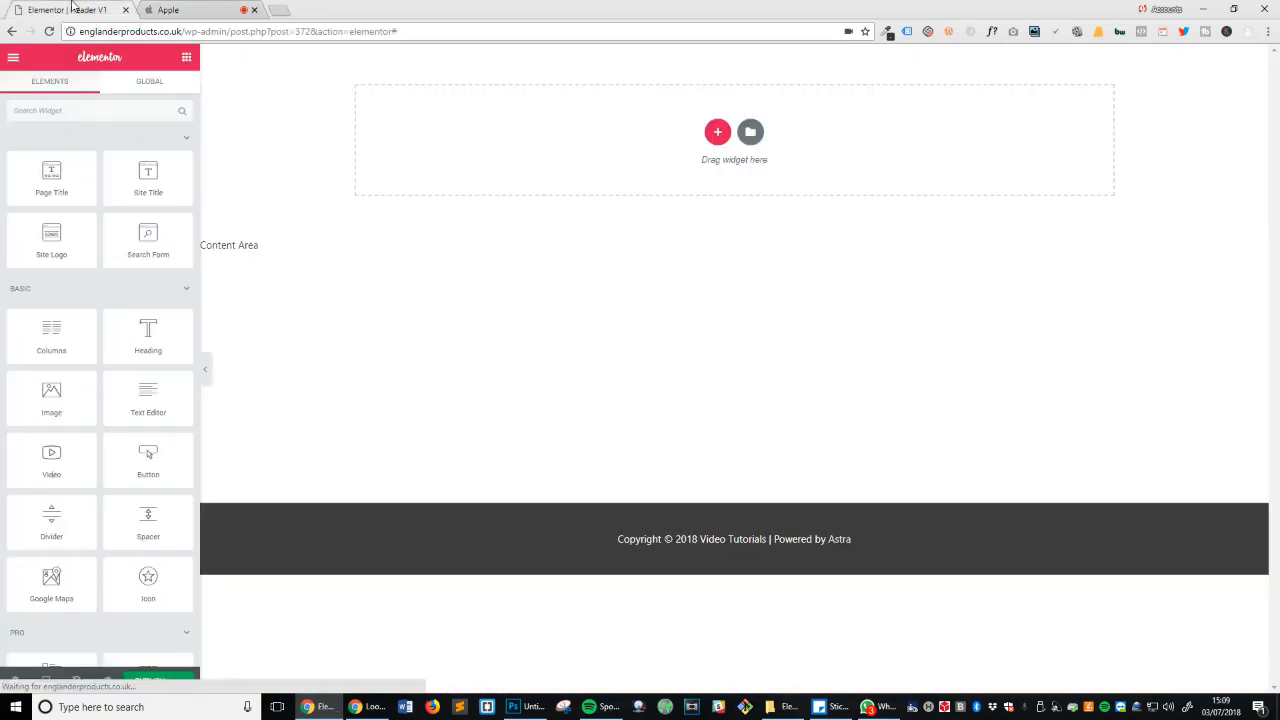
click(719, 137)
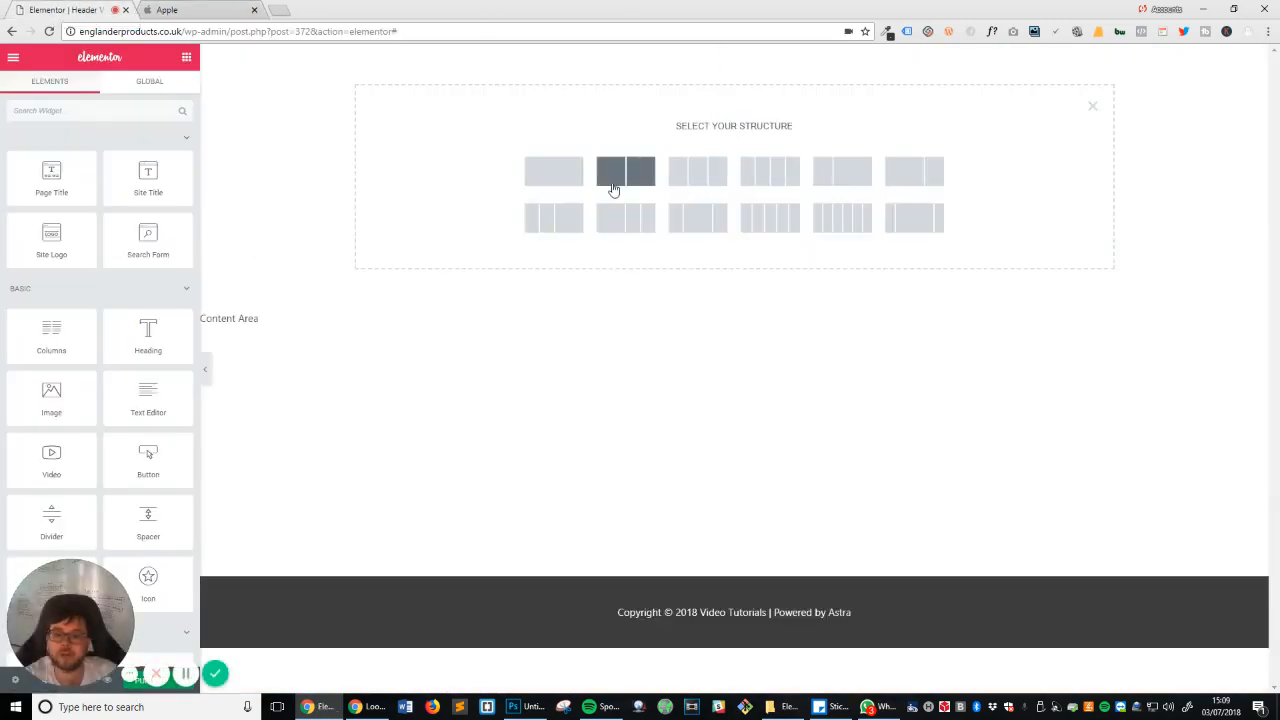
click(556, 184)
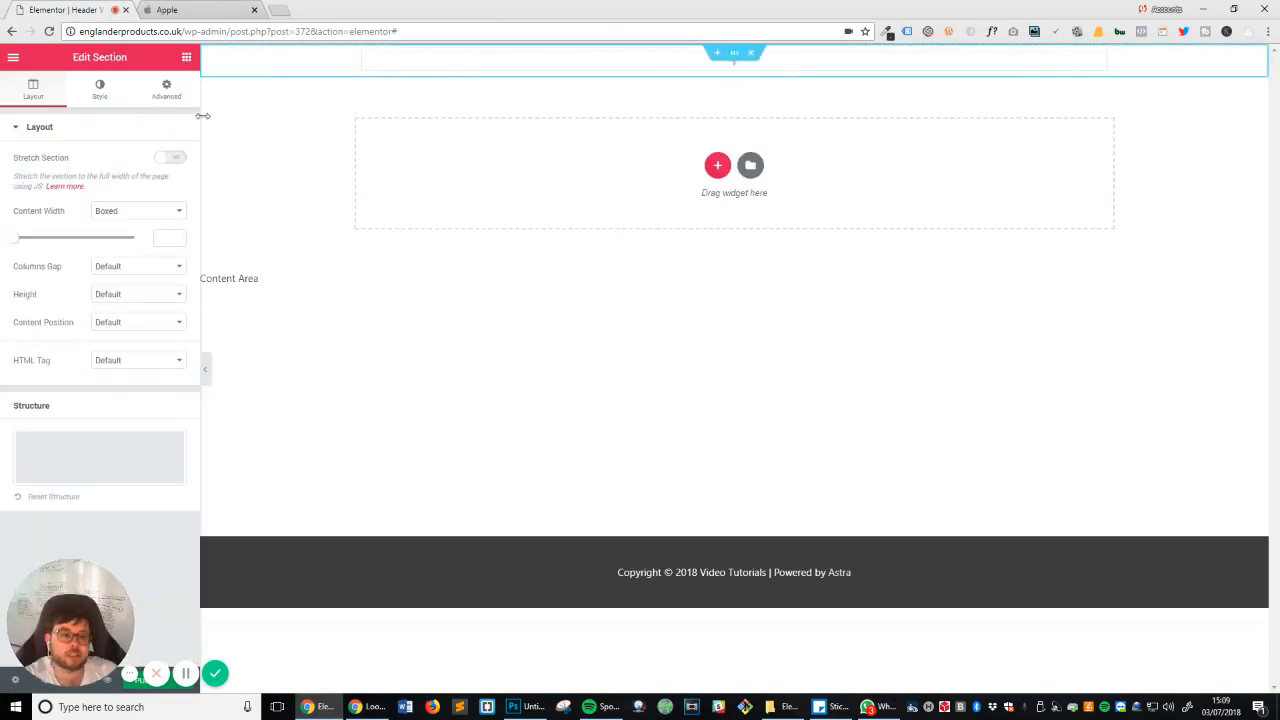
Step: Give the header section a classic background in the sampled colour #323232
click(100, 90)
click(107, 189)
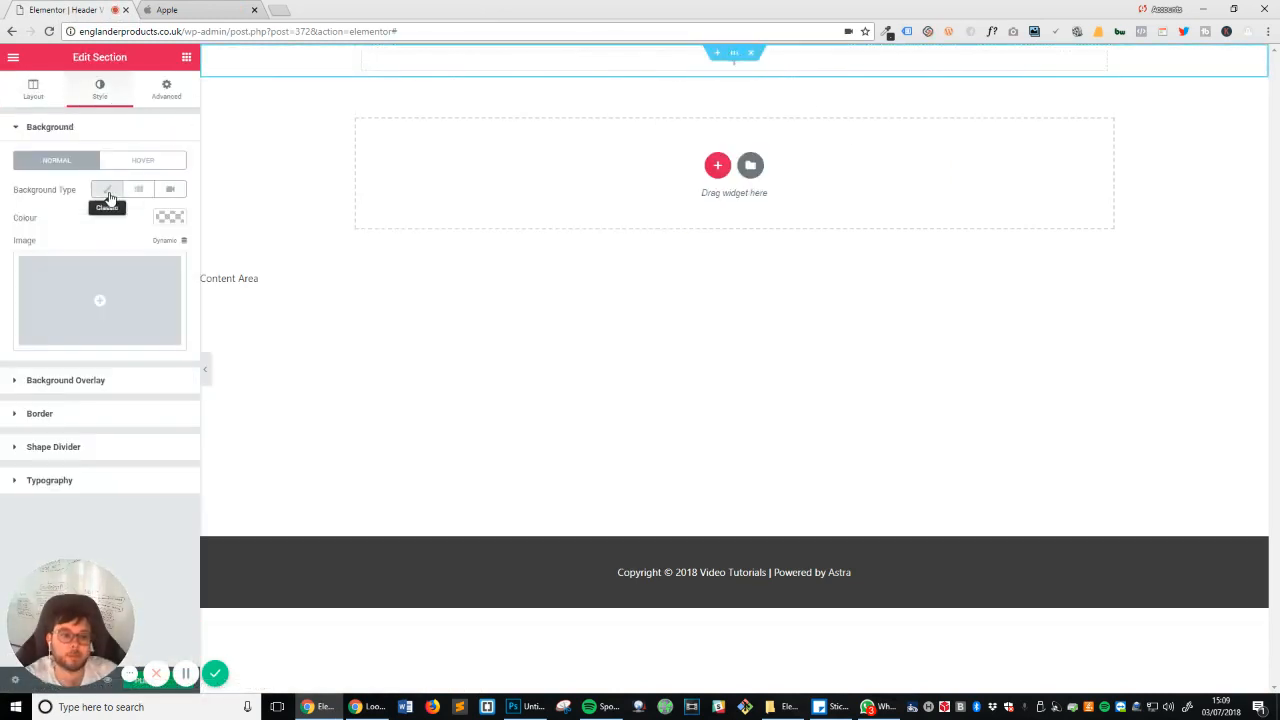
click(169, 218)
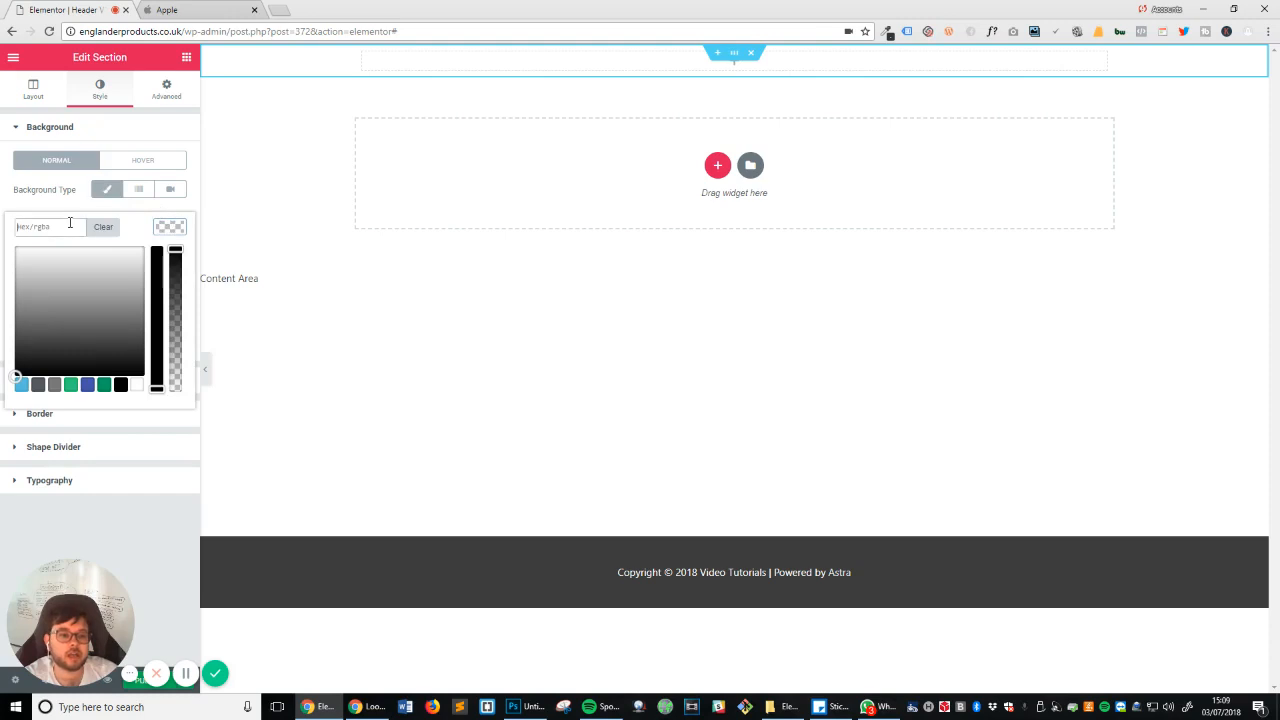
key(ctrl+v)
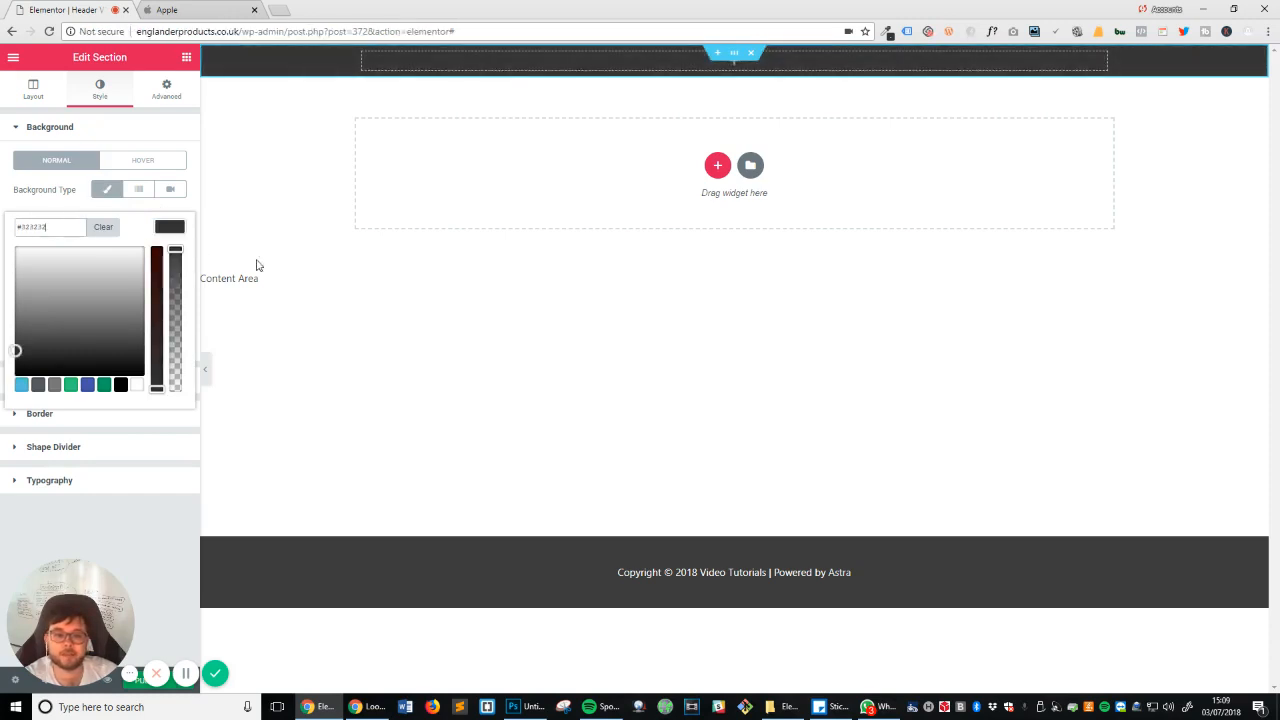
click(305, 414)
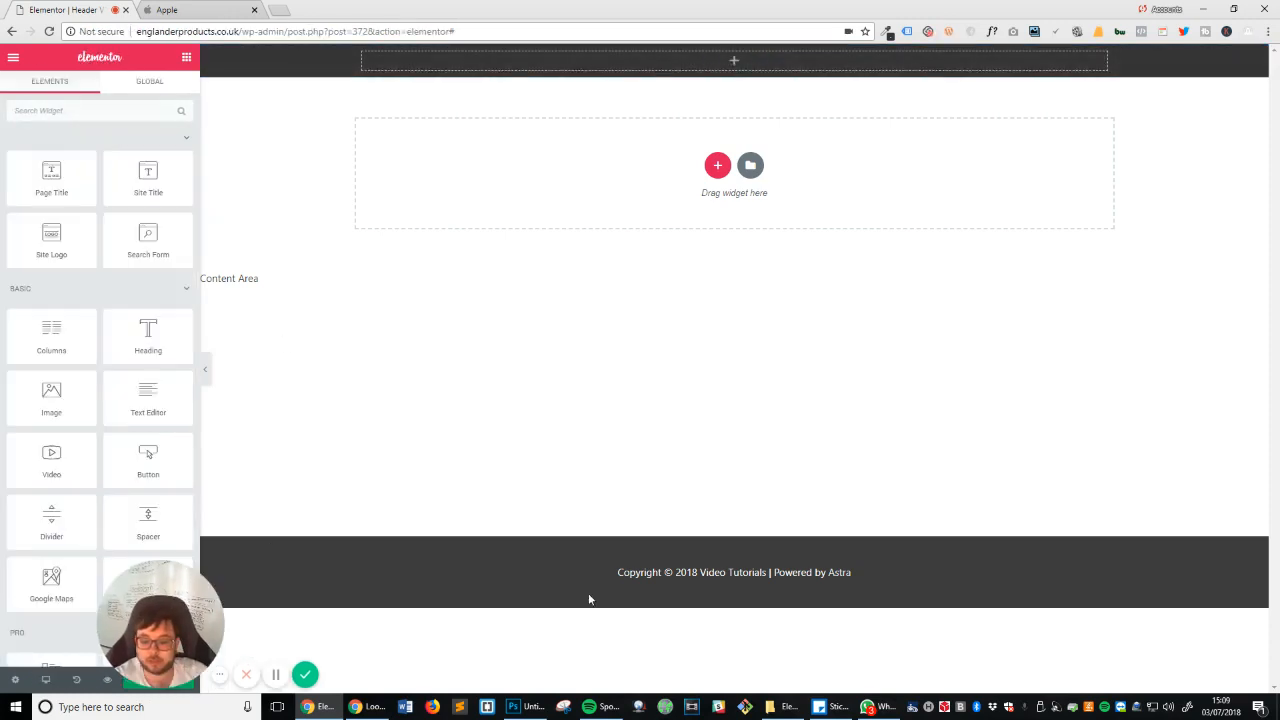
Step: Publish the header template with a display condition that includes the entire site
drag(182, 613, 406, 604)
drag(140, 619, 583, 619)
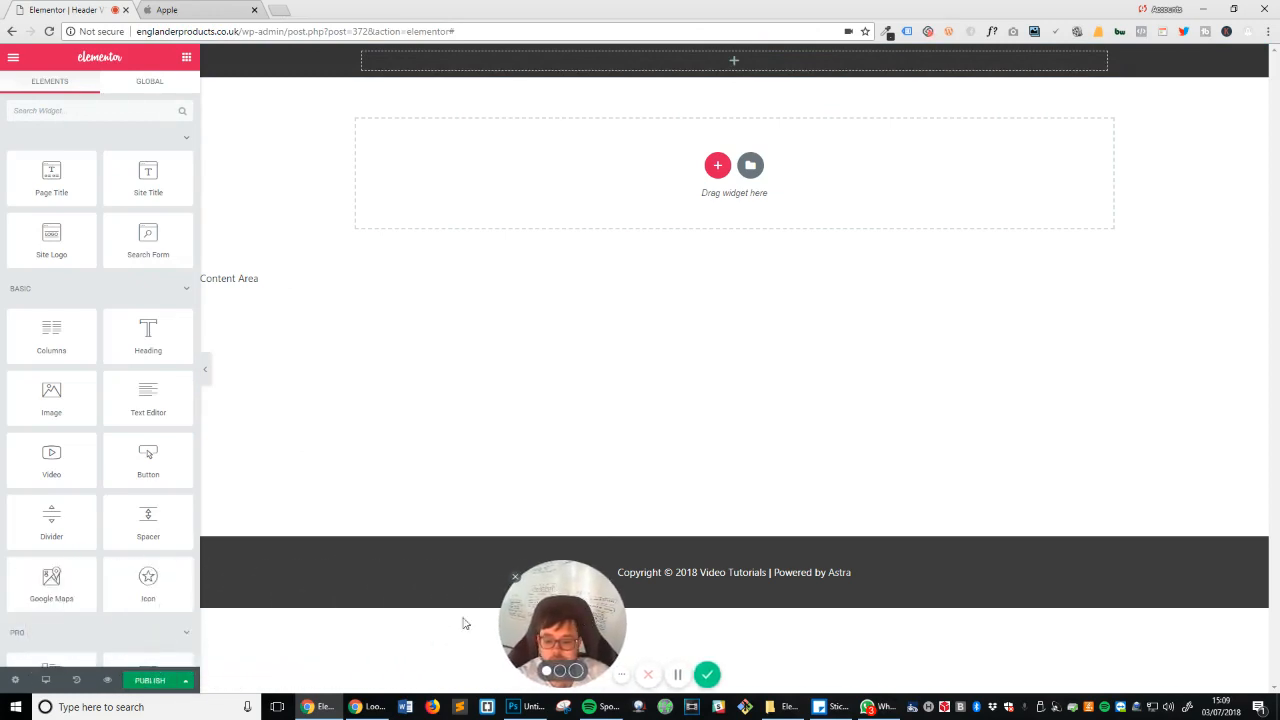
click(150, 681)
click(636, 414)
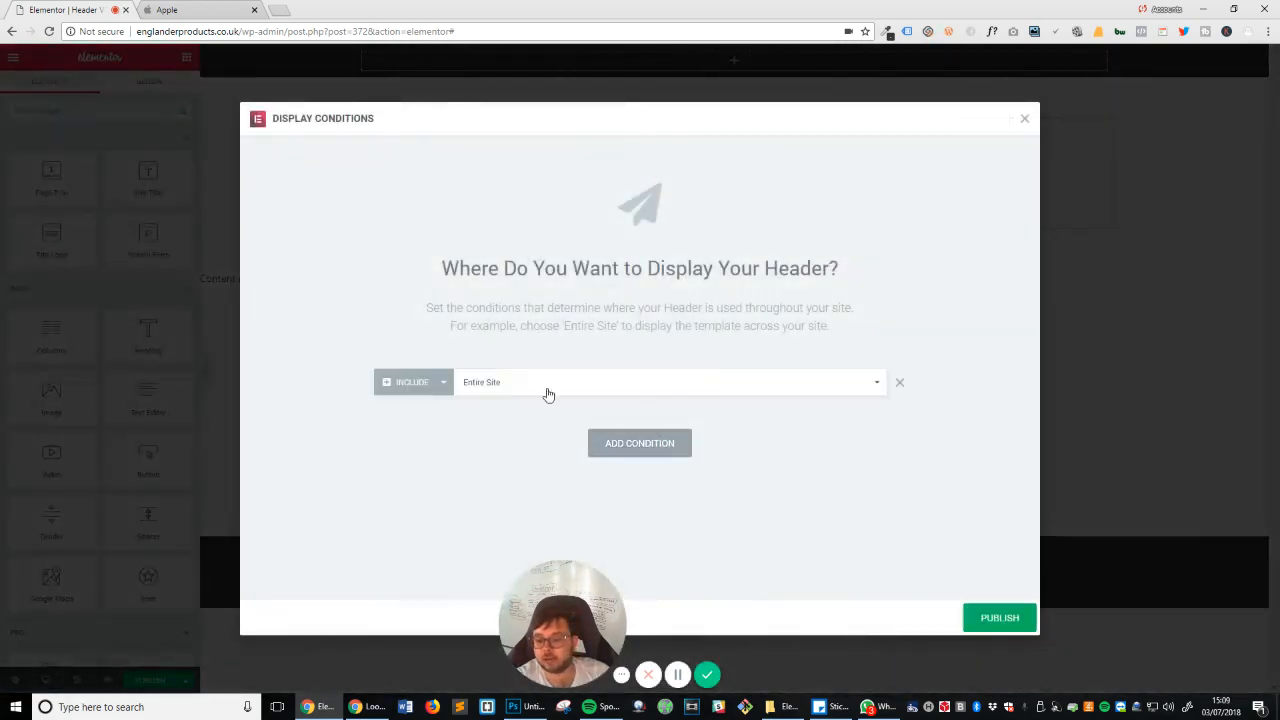
click(1012, 620)
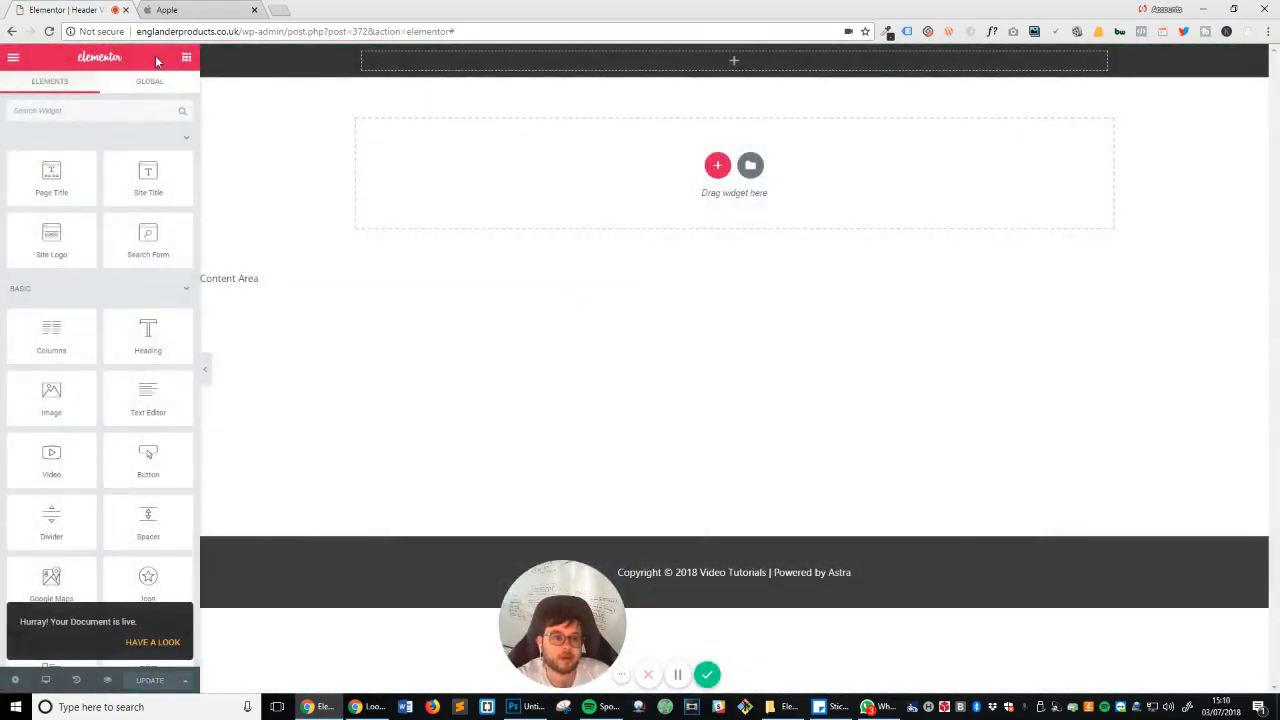
Step: Open the site's front page, englanderproducts.co.uk, in a new browser tab
drag(240, 31, 140, 28)
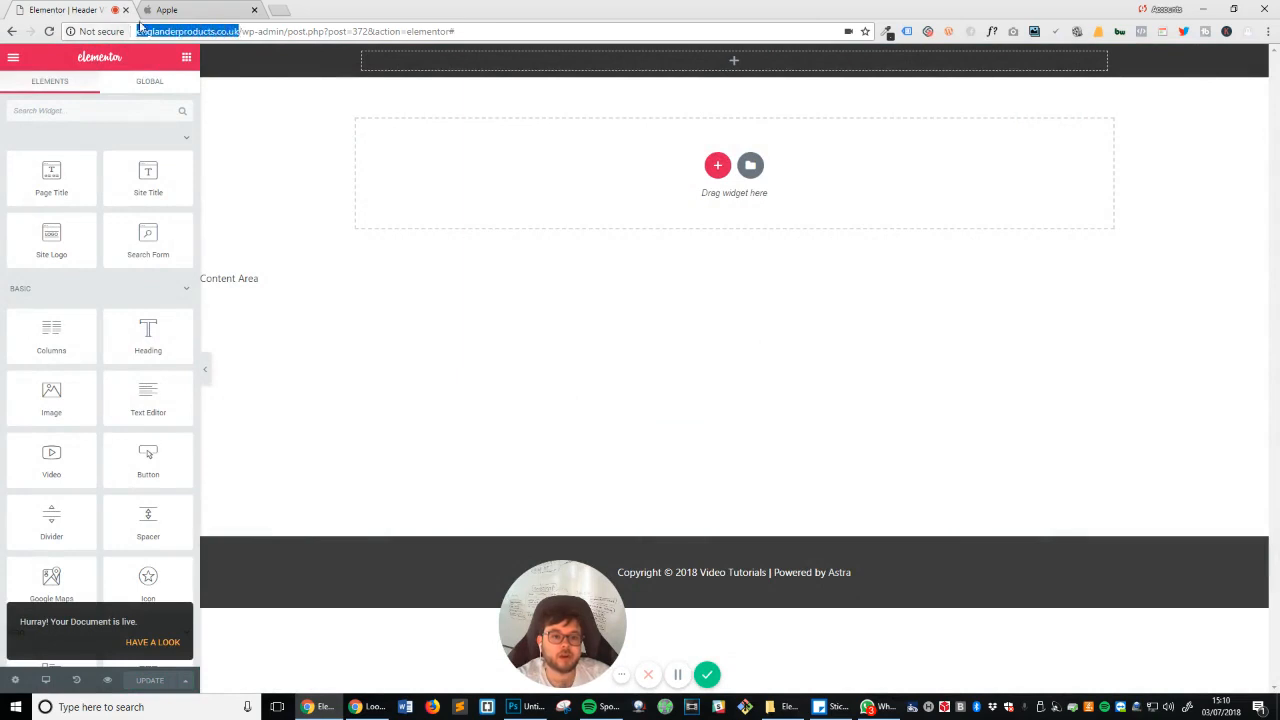
key(ctrl+c)
click(286, 8)
key(ctrl+v)
key(Return)
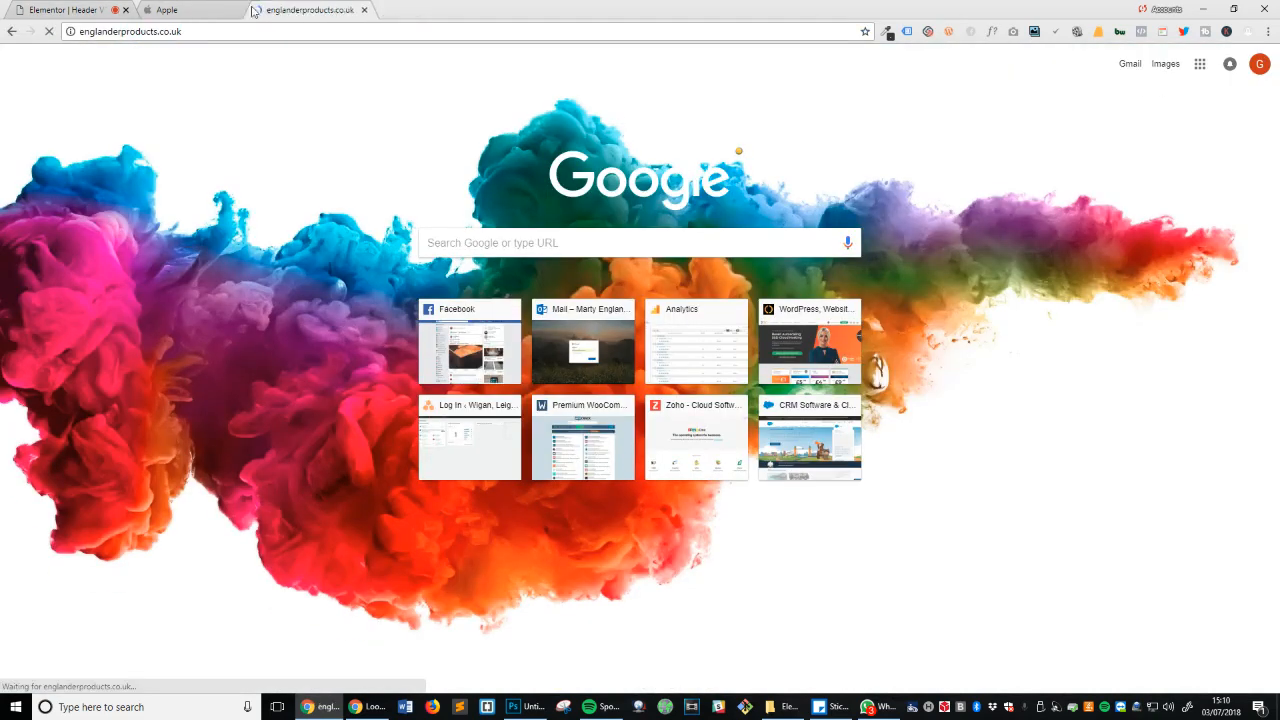
Step: Place the front page's tab beside the Header V1 tab and add a Nav Menu widget to the dark header section
drag(253, 10, 190, 10)
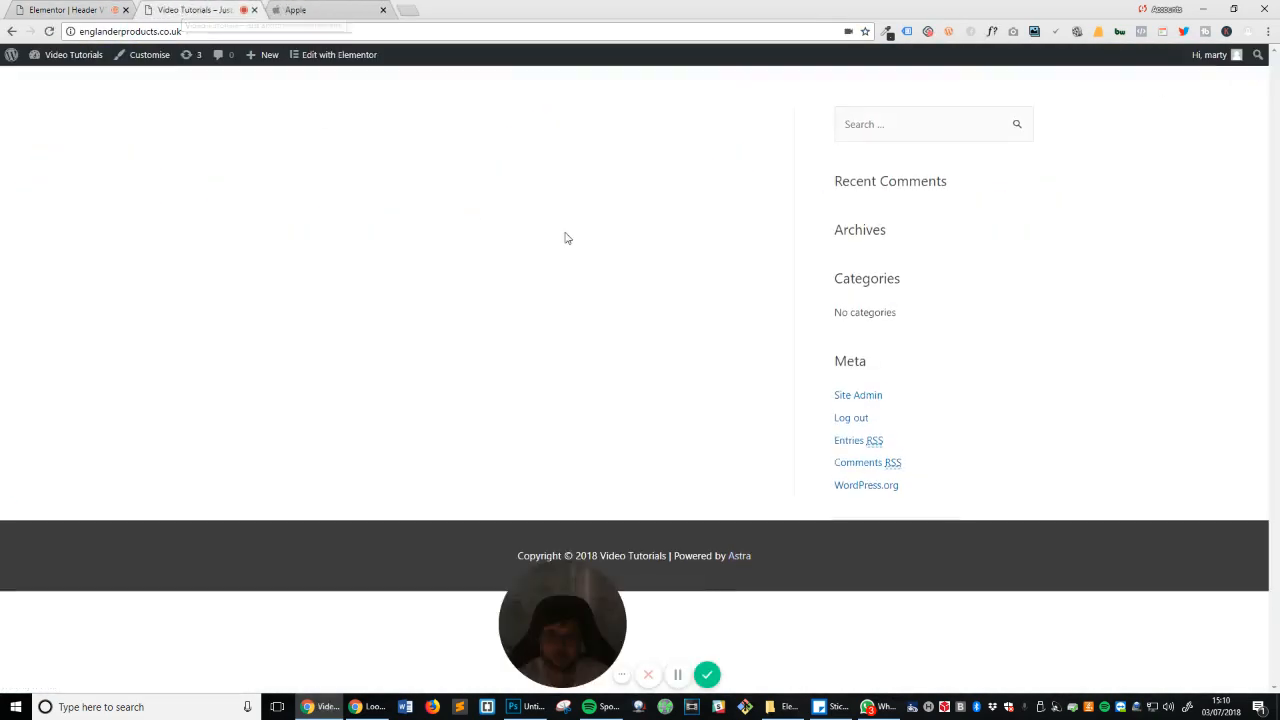
click(115, 8)
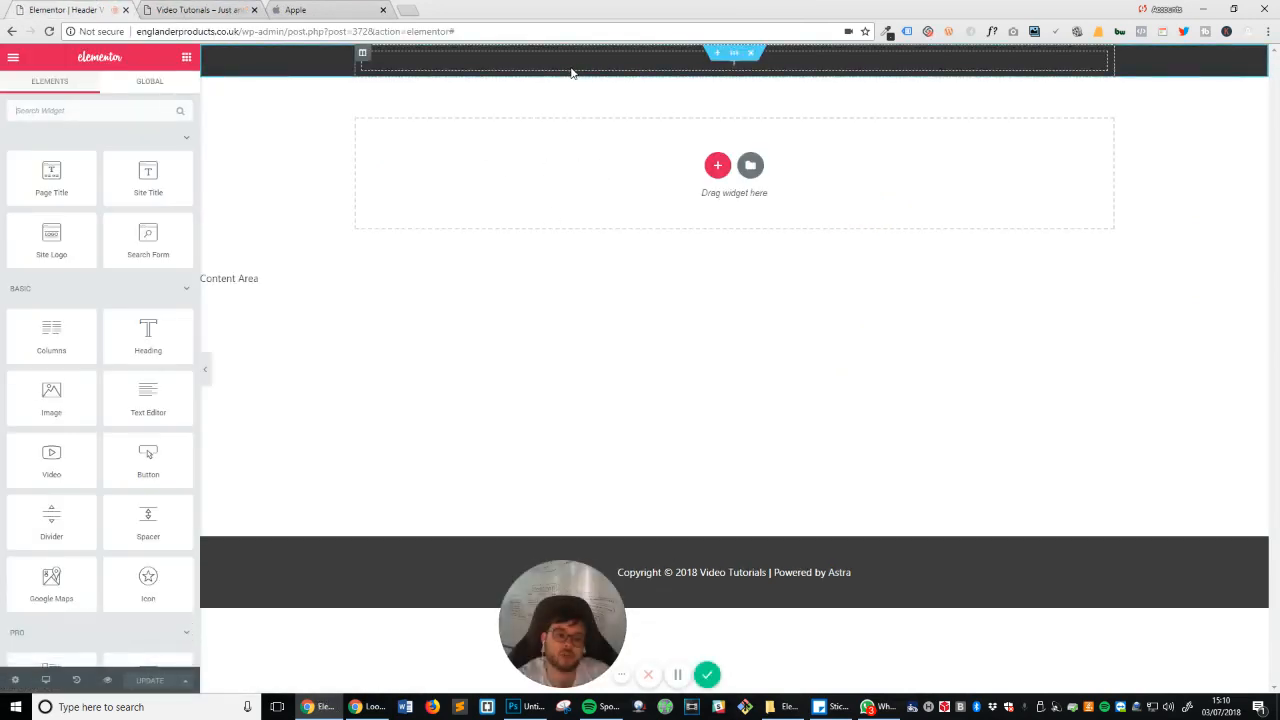
click(115, 107)
text(nav)
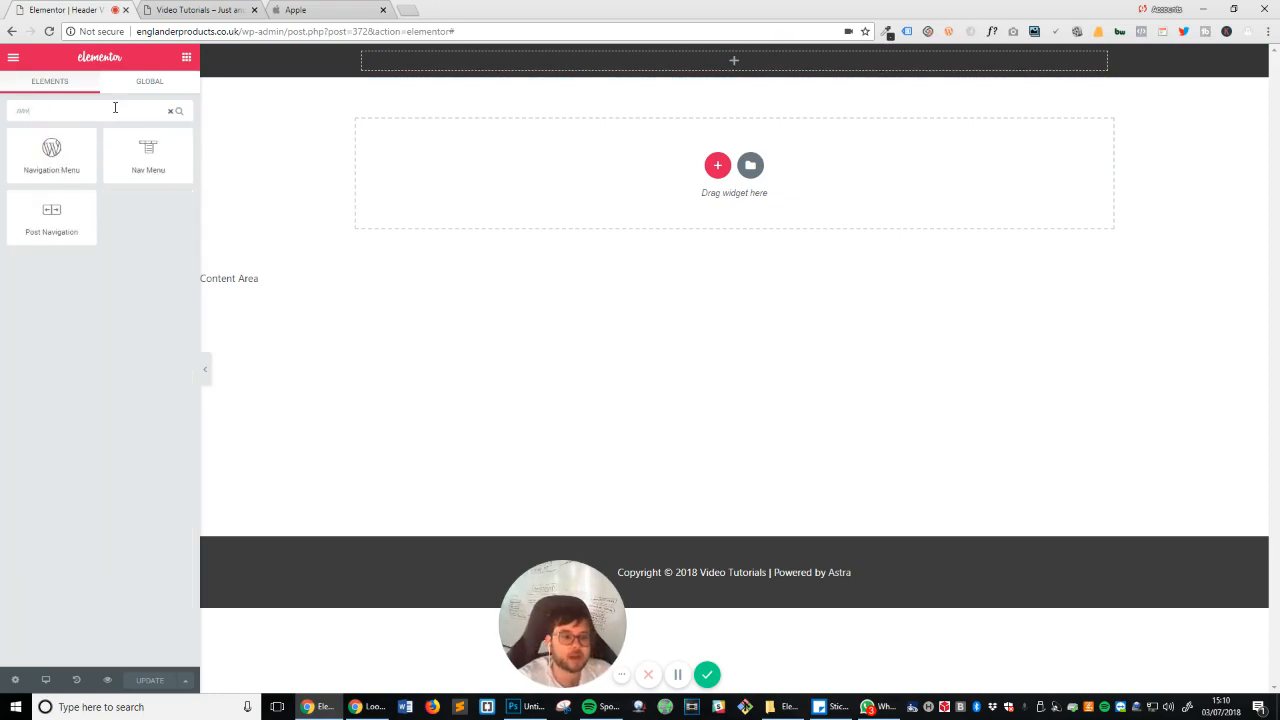
drag(137, 130, 652, 60)
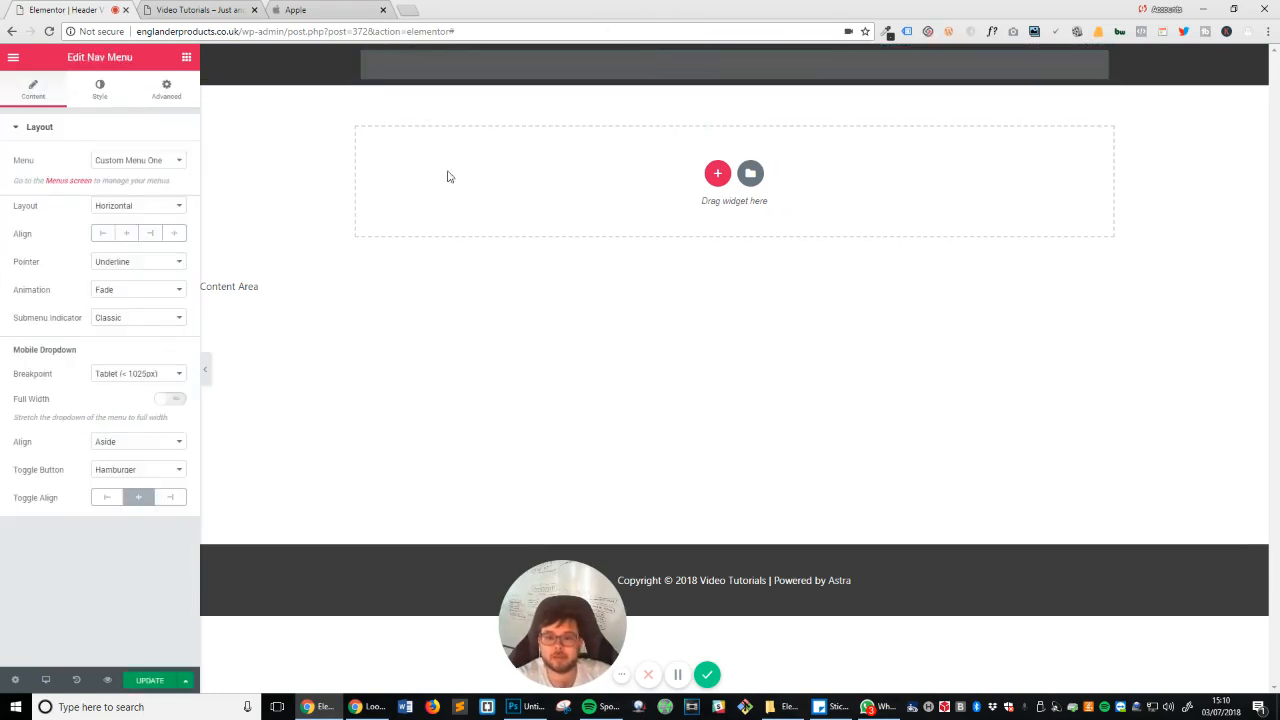
Step: Assign the Home Menu to the Nav Menu widget and update the header template
click(165, 162)
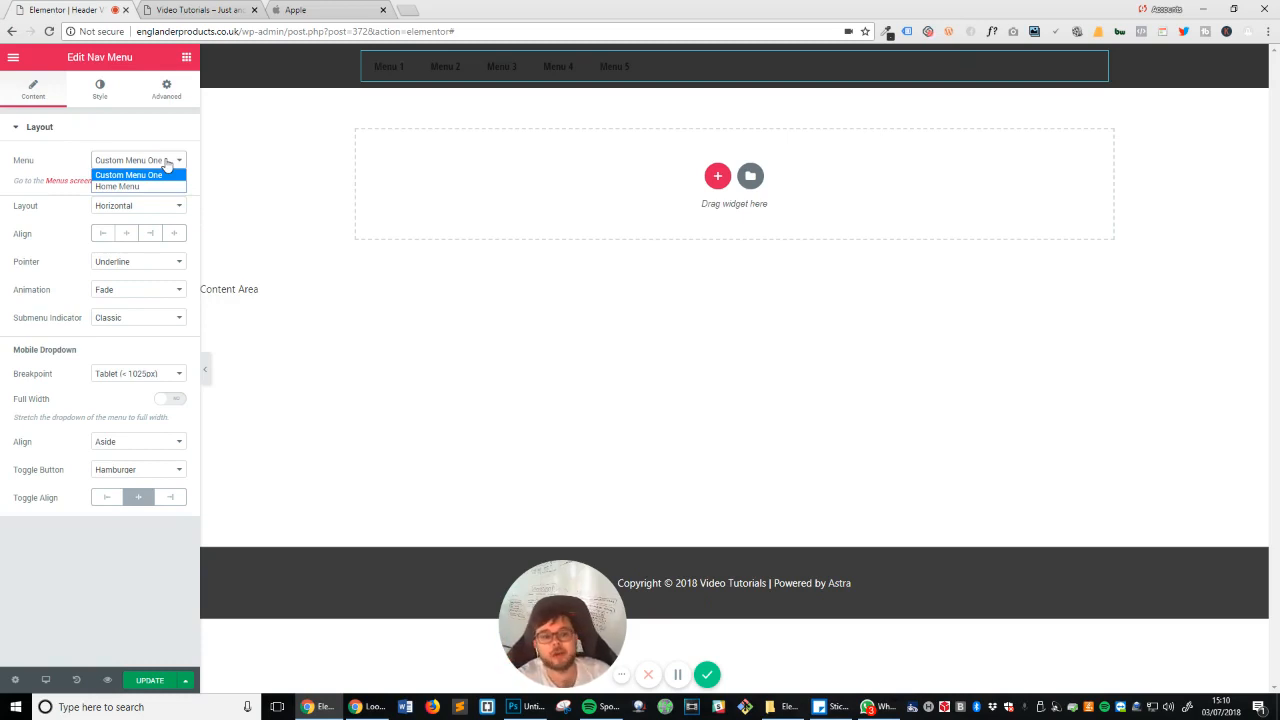
click(145, 186)
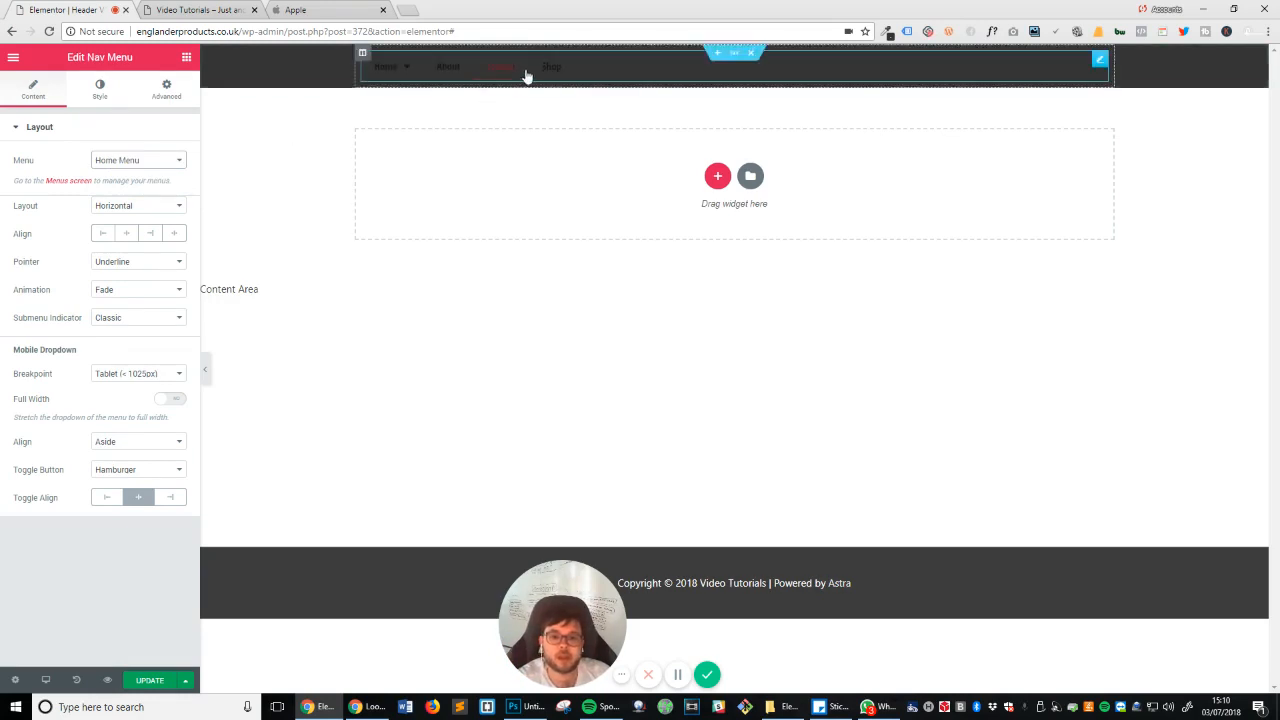
click(155, 678)
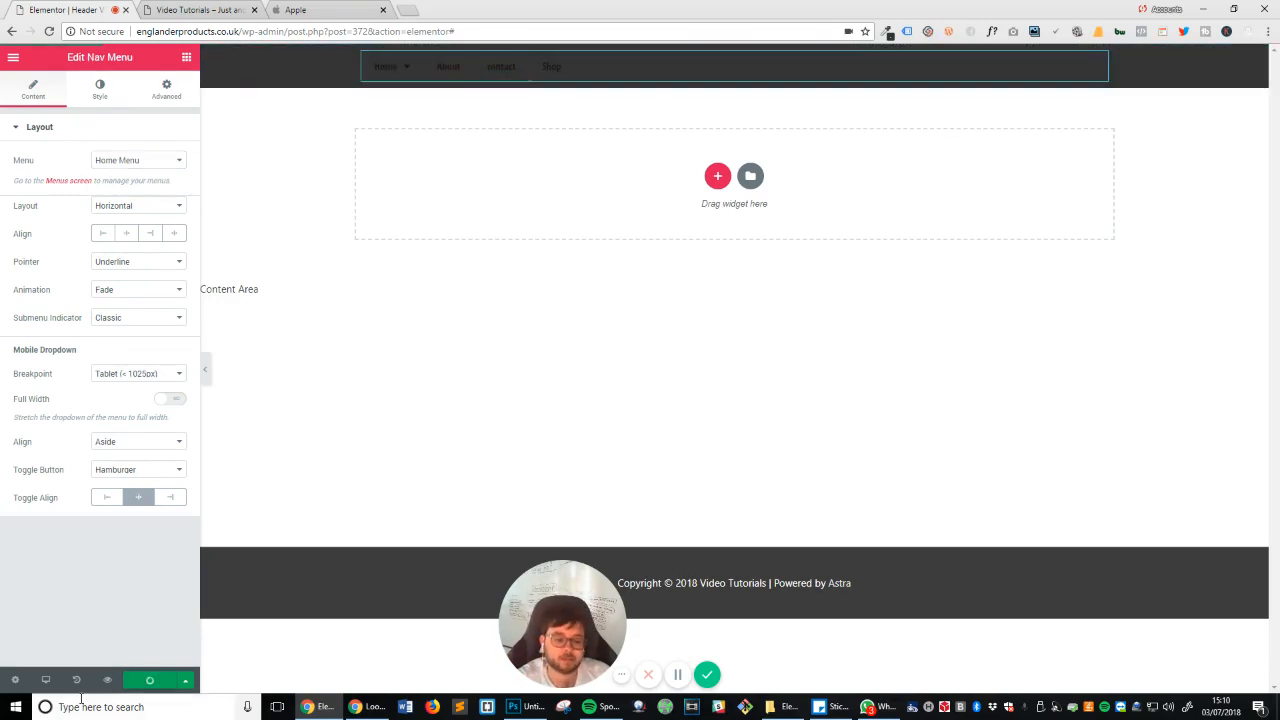
Step: View the site's front page and Apple's navigation bar, and return to the Header V1 editor
click(195, 10)
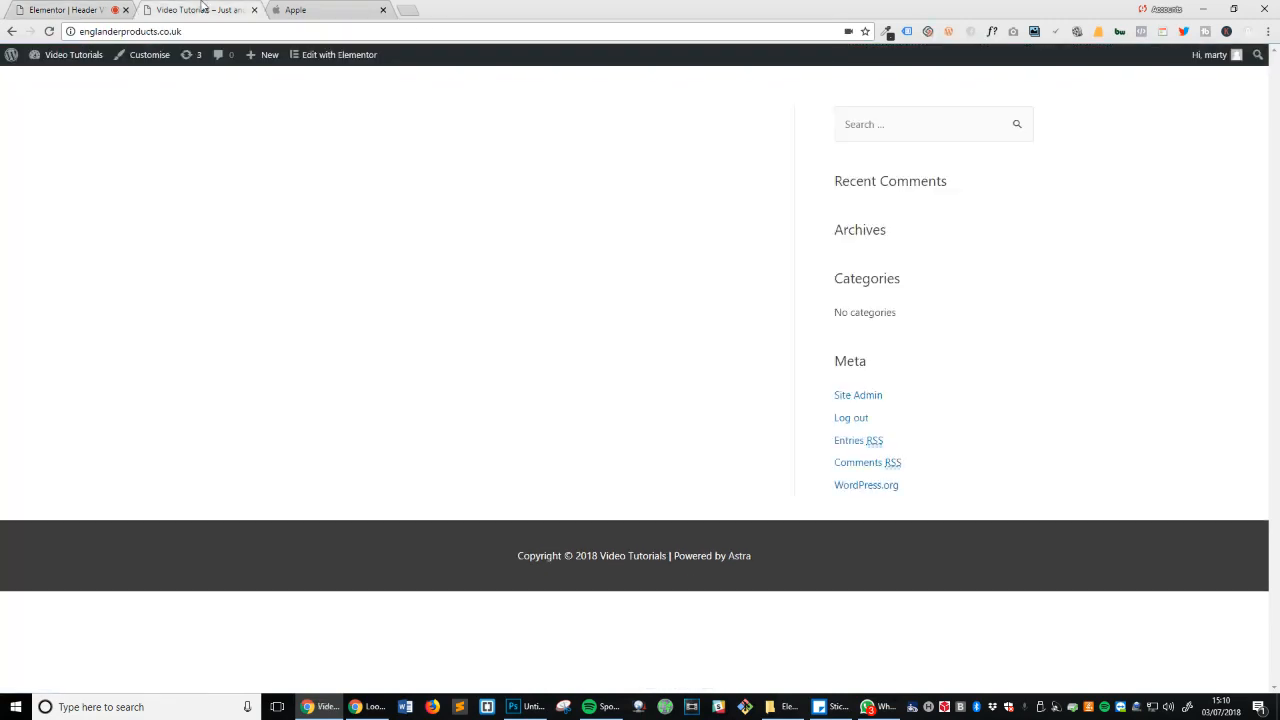
click(328, 12)
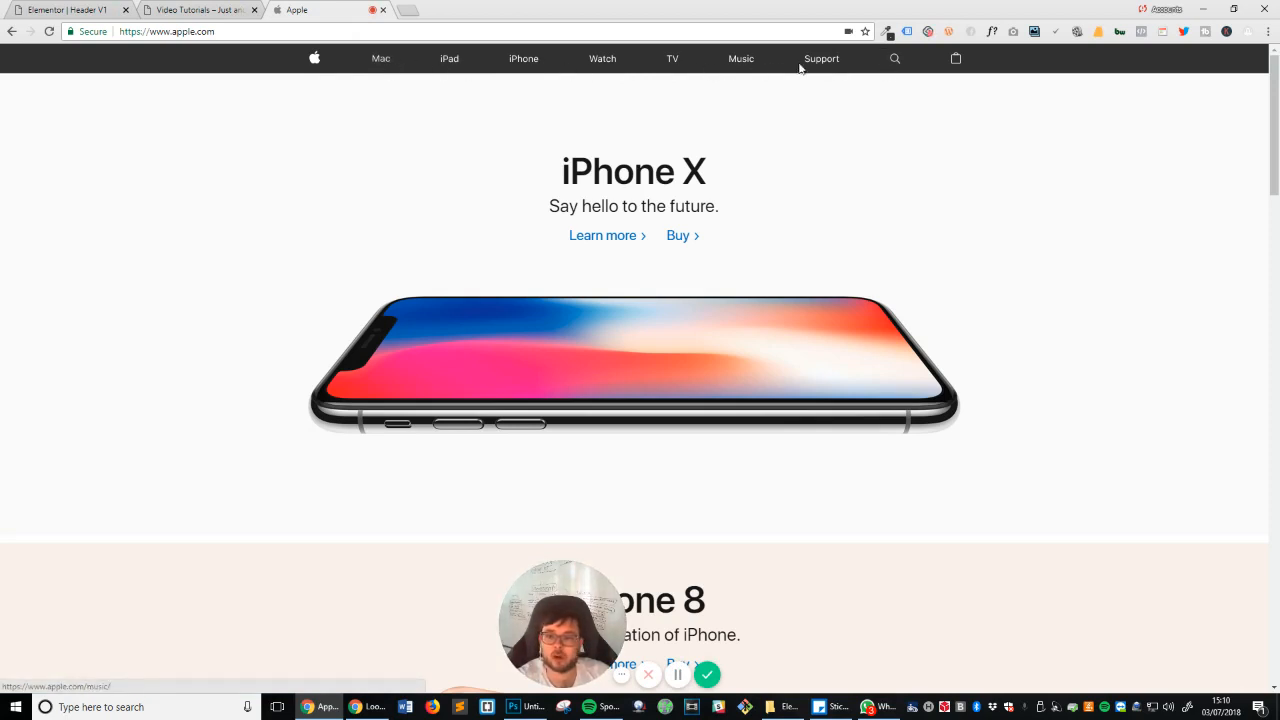
click(88, 9)
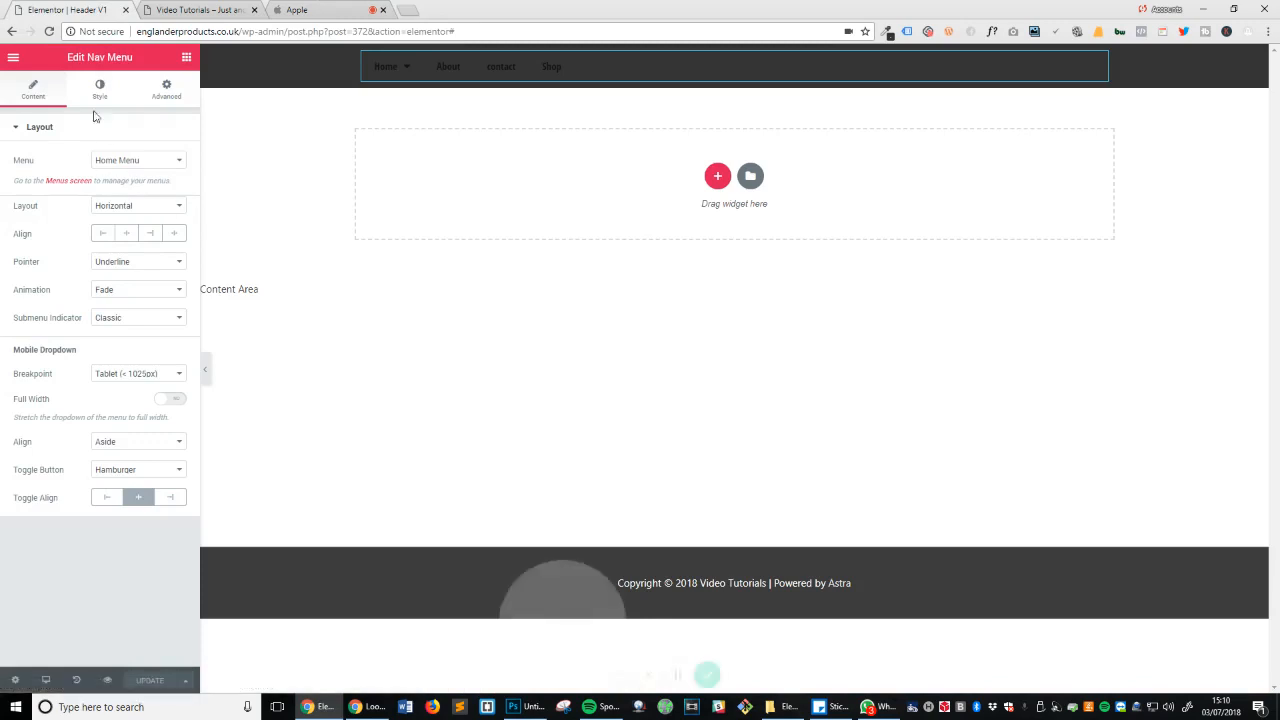
Step: Open the WordPress dashboard from the Elementor editor in a new browser tab and go to the Menus screen
click(13, 58)
right_click(185, 338)
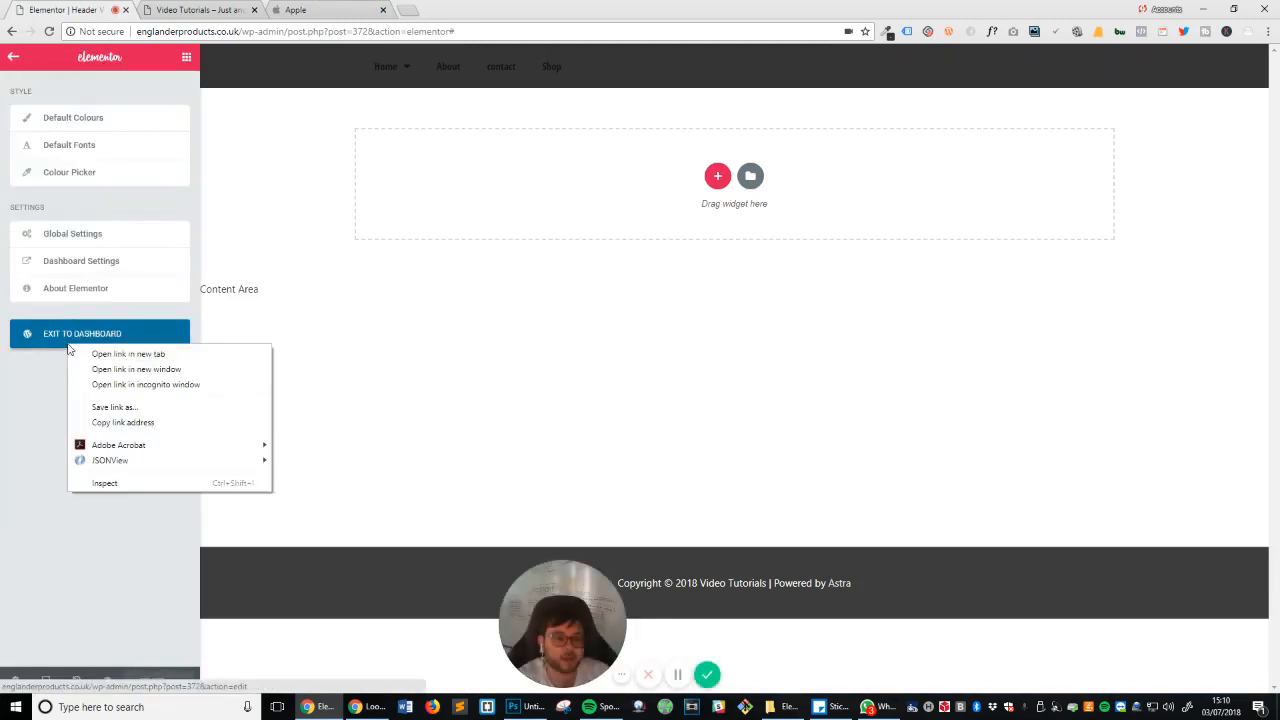
click(157, 353)
click(180, 8)
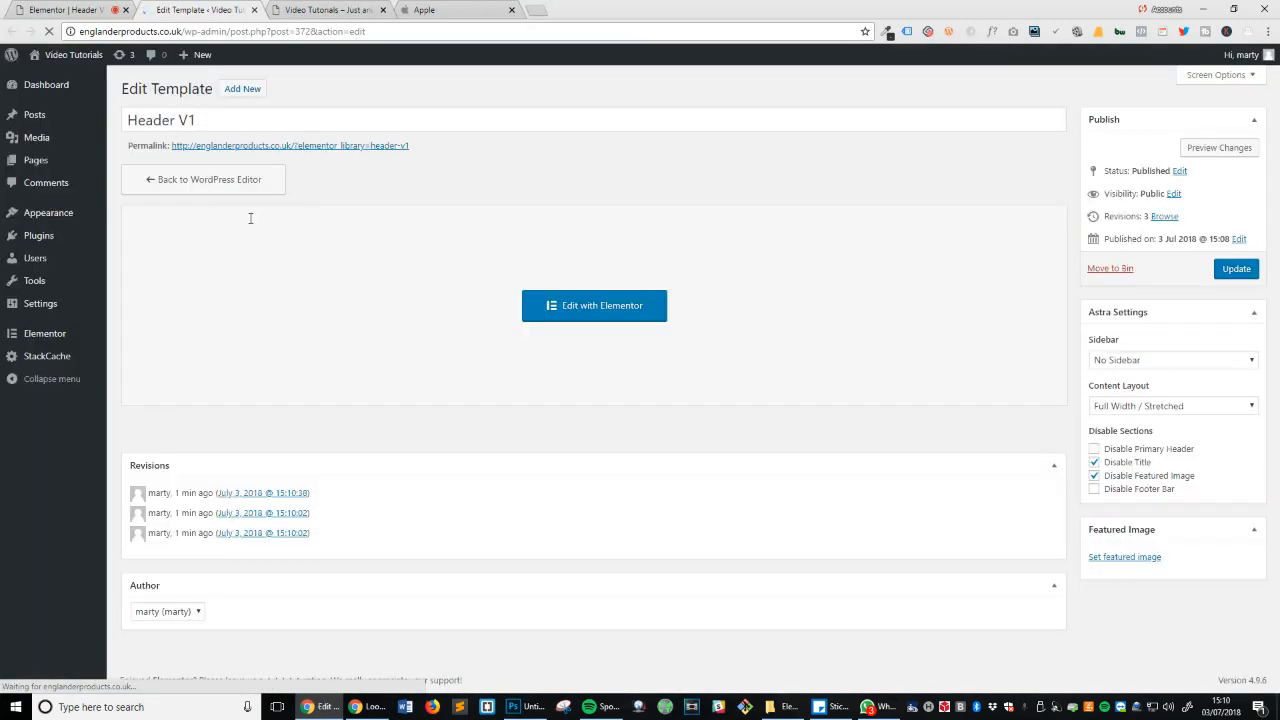
mouse_move(60, 227)
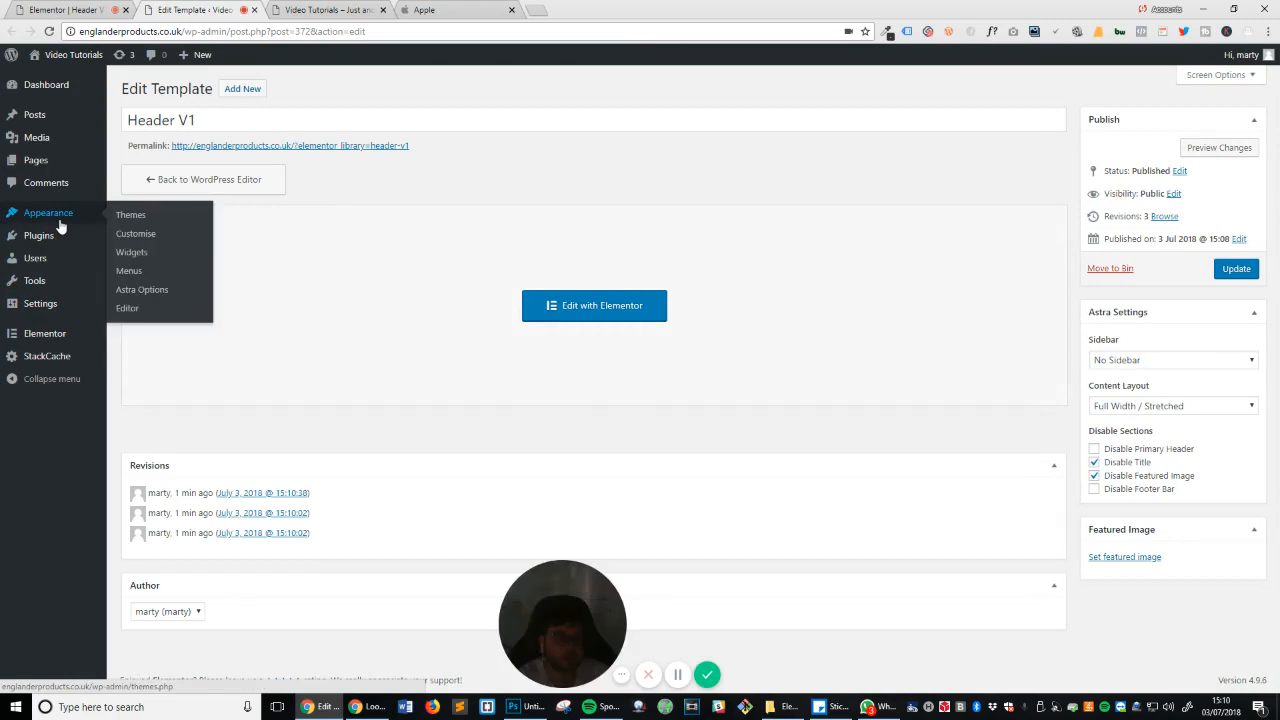
click(136, 272)
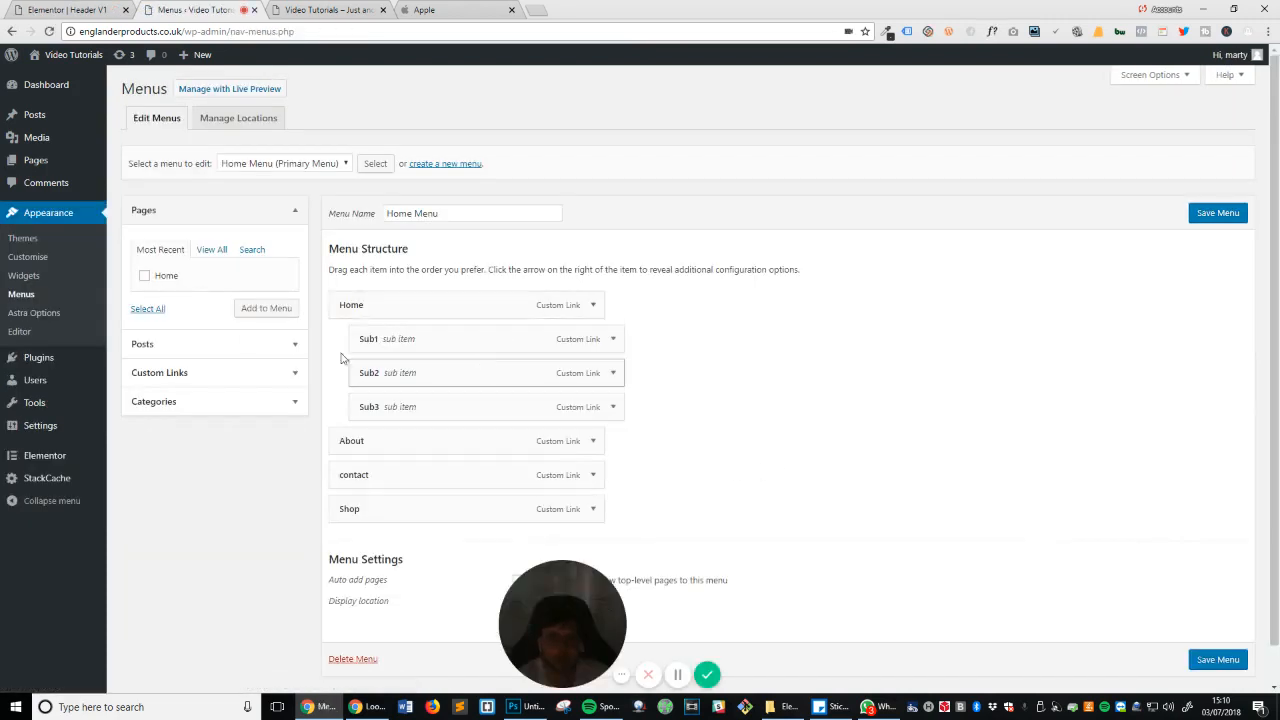
Step: Place the Apple tab beside the Menus tab and rename the Home item of the Home Menu as Mac
scroll(691, 282, down, 1)
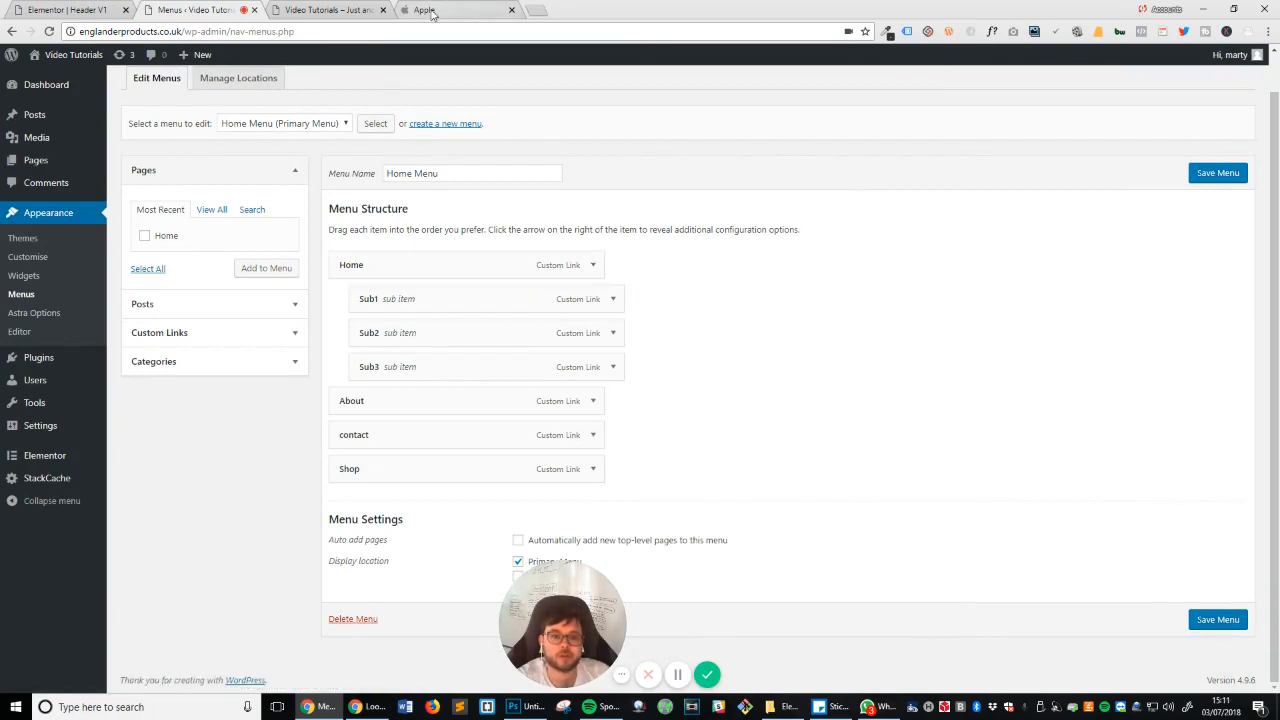
drag(424, 10, 349, 14)
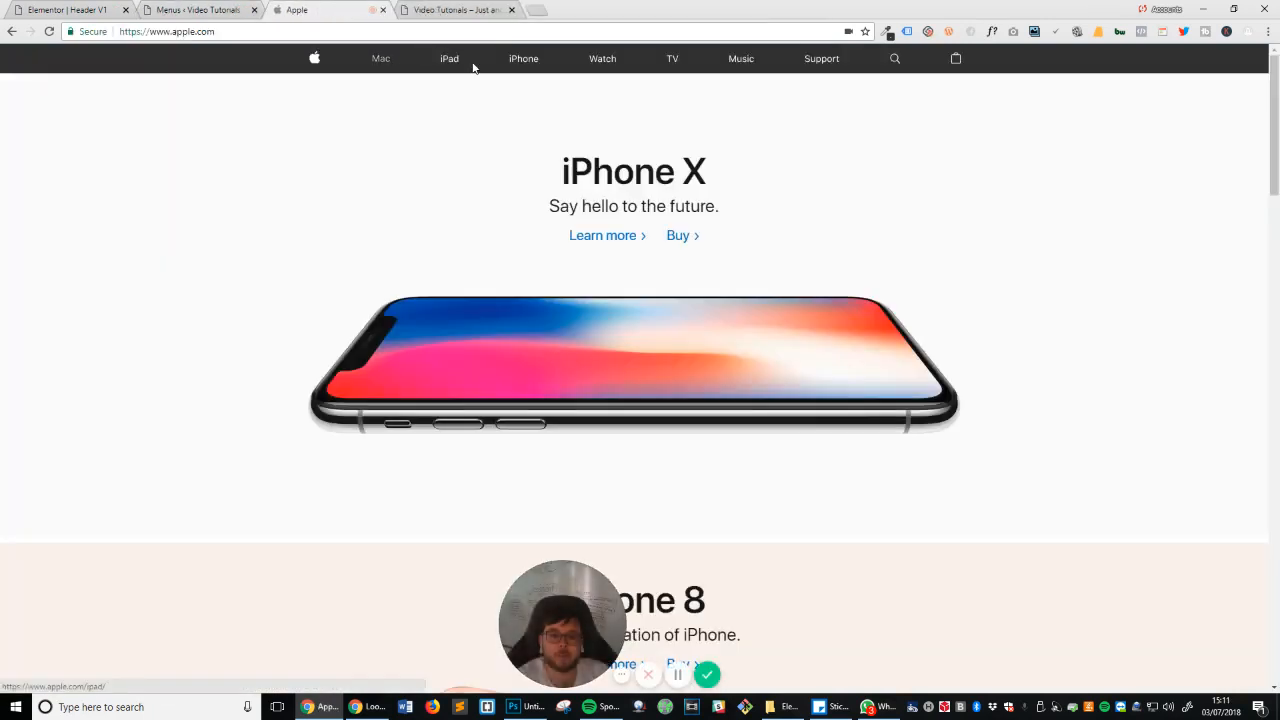
click(205, 10)
click(595, 268)
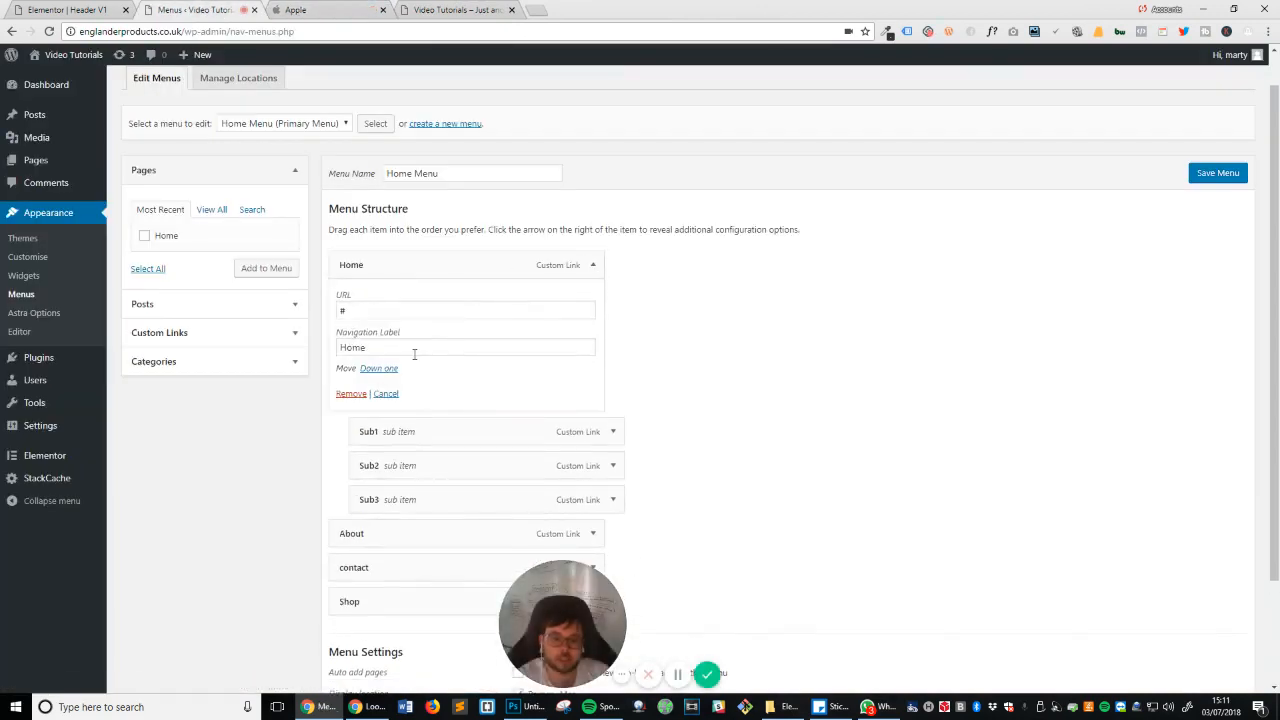
double_click(414, 348)
text(Mac)
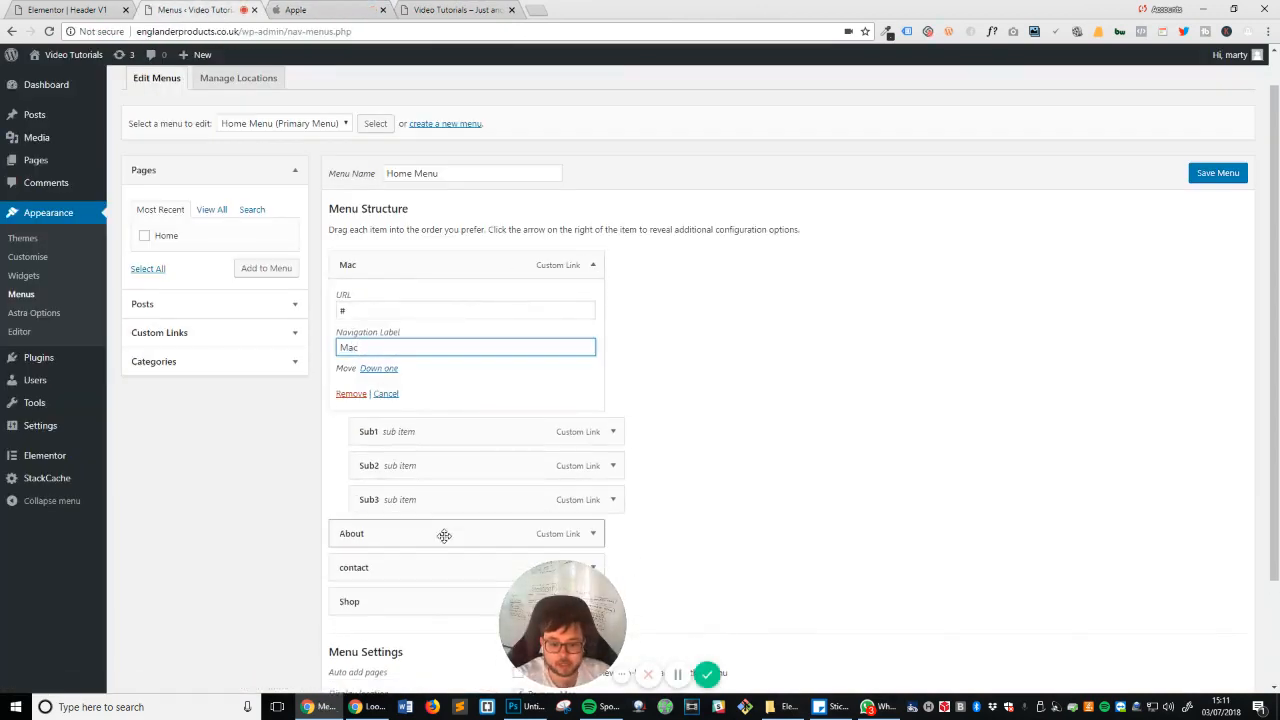
Step: Rename the About menu item as Ipad and the contact menu item as Iphone
scroll(538, 410, down, 2)
click(592, 401)
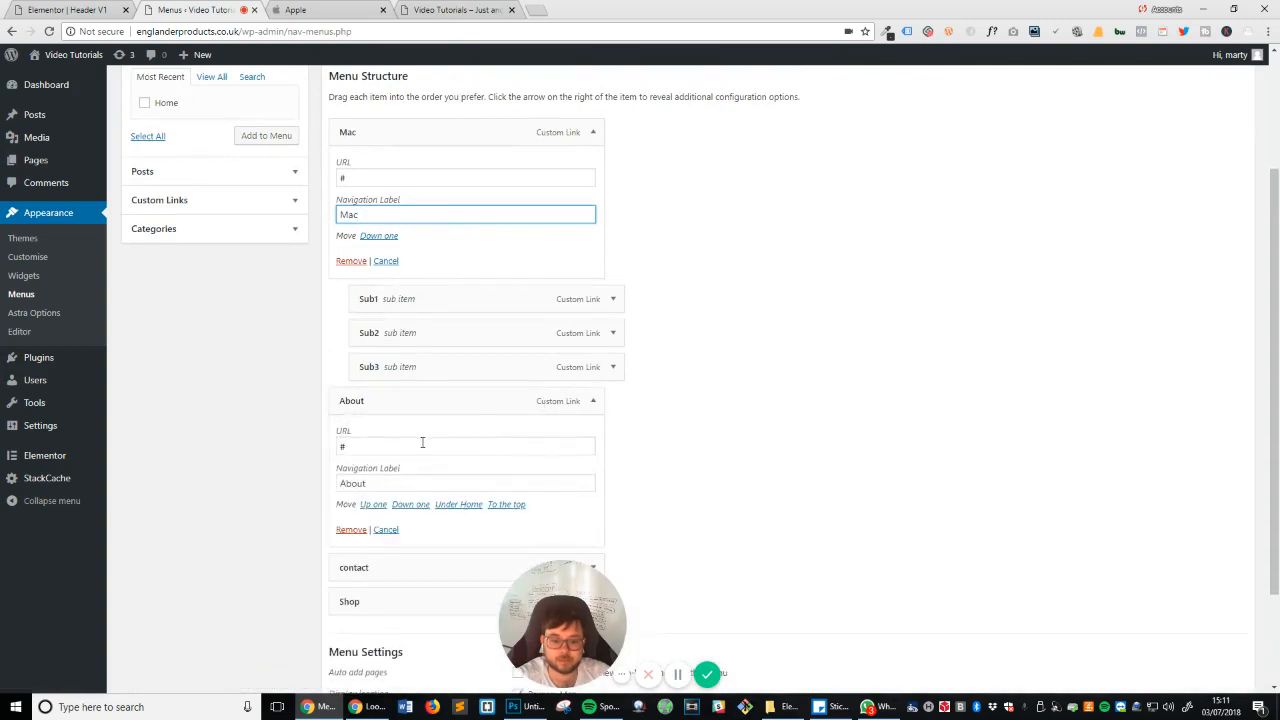
double_click(398, 480)
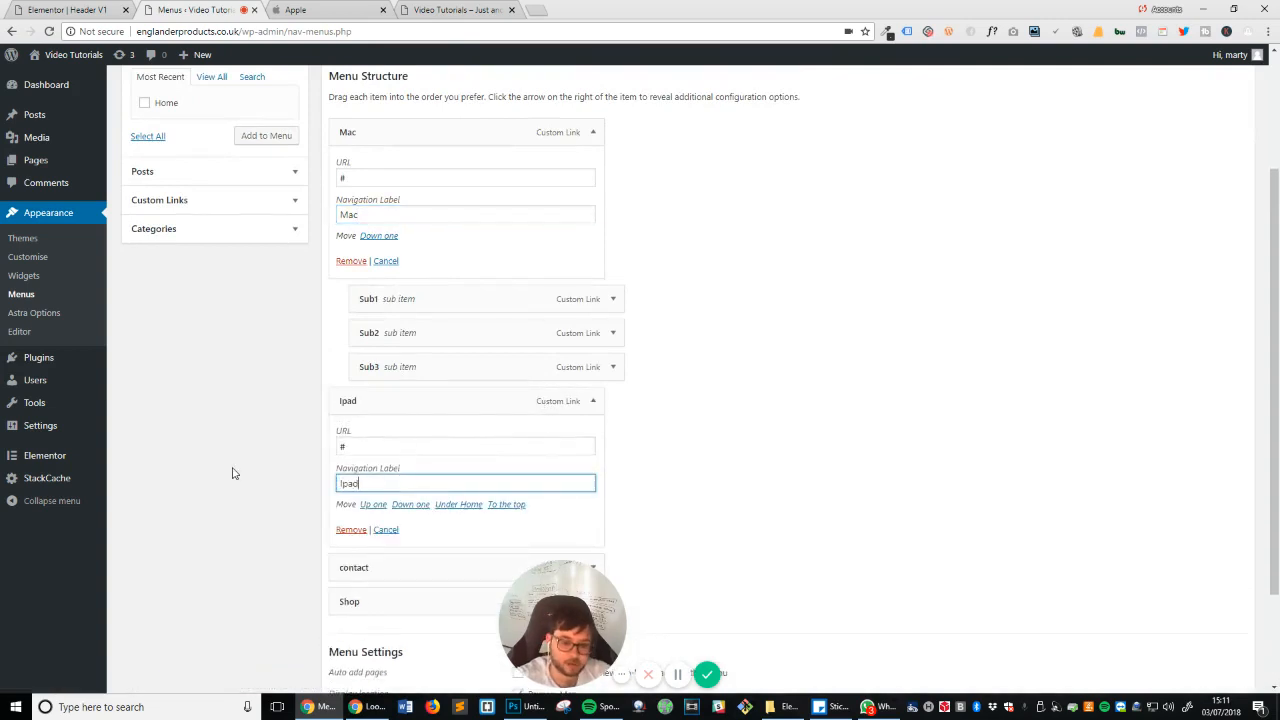
scroll(420, 450, down, 4)
click(593, 436)
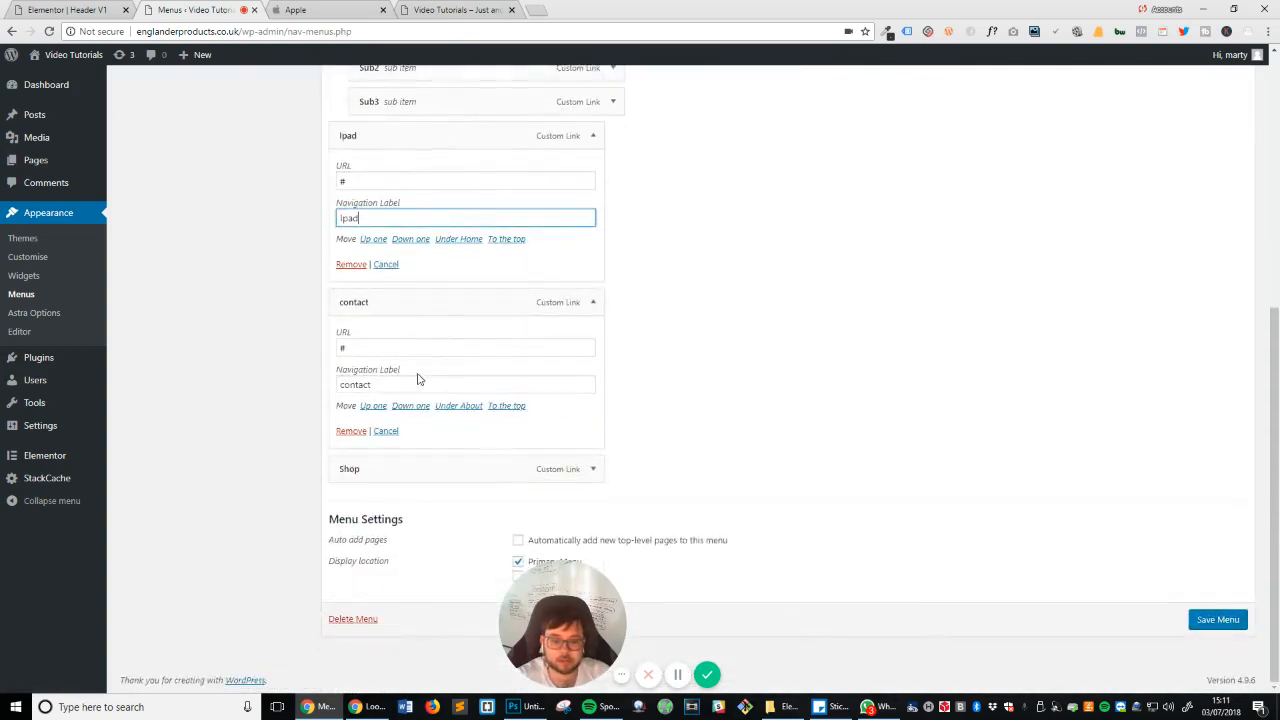
double_click(418, 381)
text(Iphone)
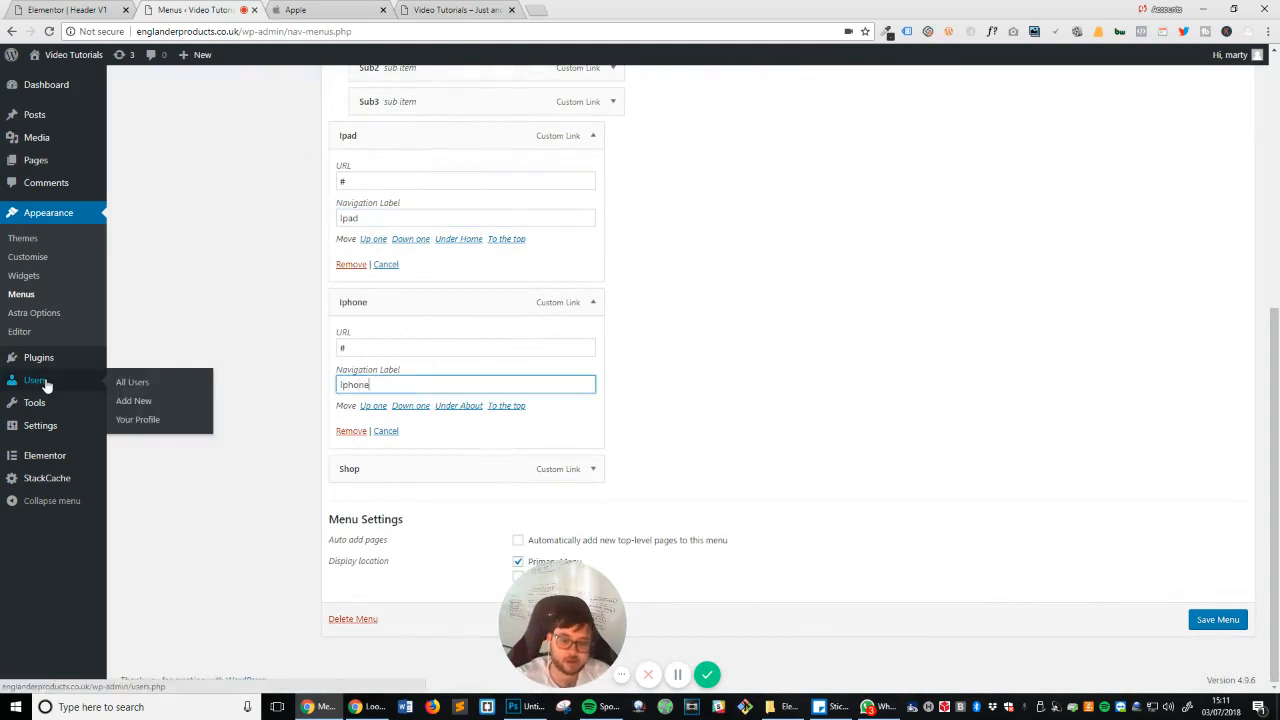
Step: Check Apple's navigation bar for the item names and rename the Shop menu item as Watch
click(594, 469)
scroll(551, 466, down, 2)
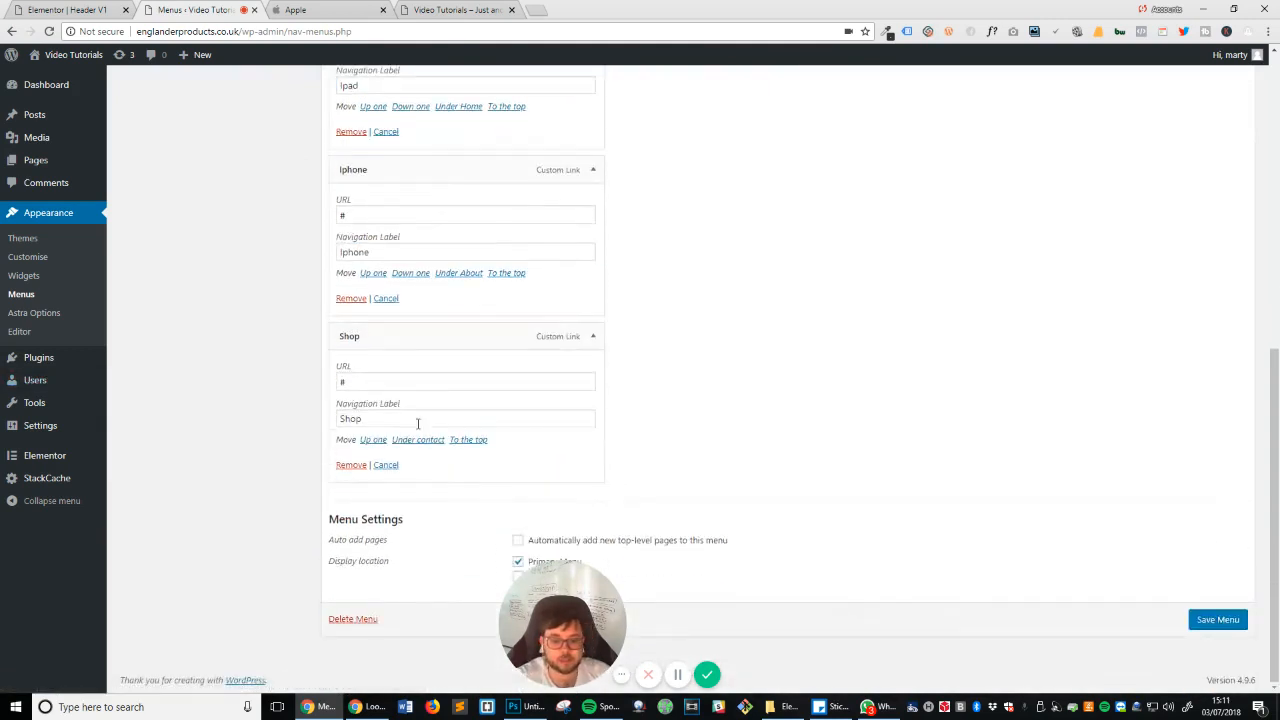
double_click(418, 420)
click(355, 6)
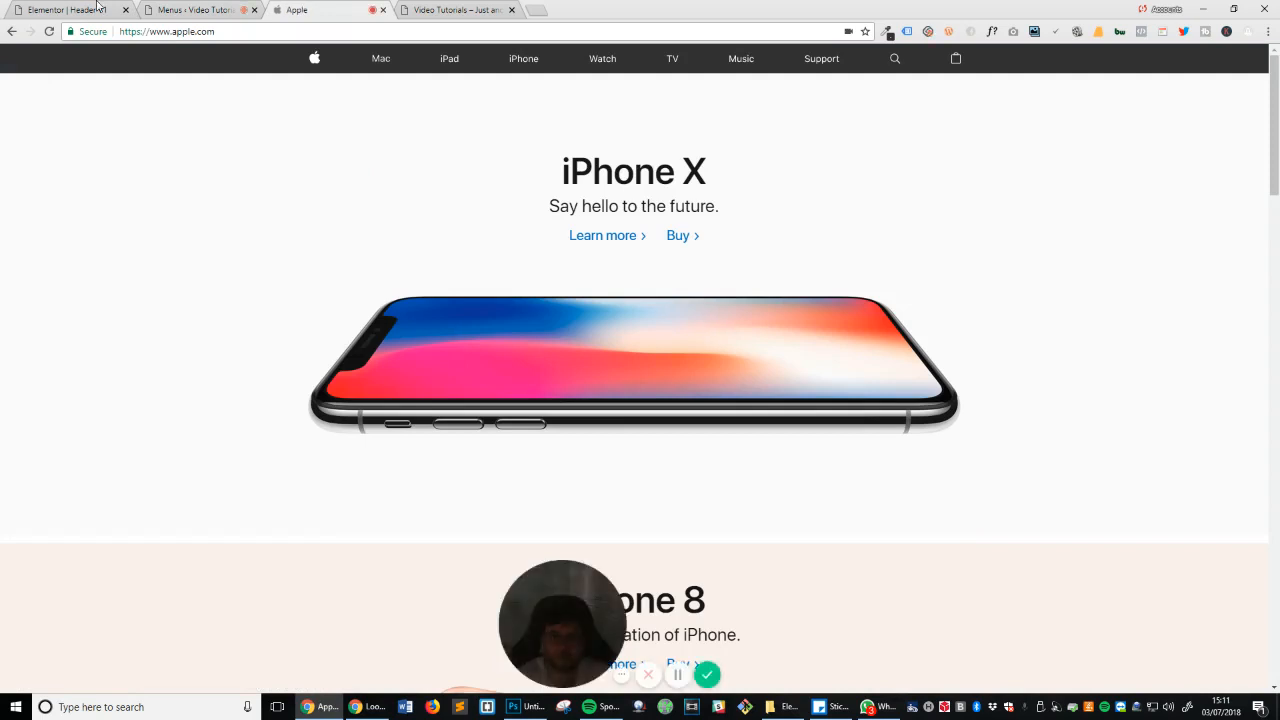
click(205, 9)
text(Watch)
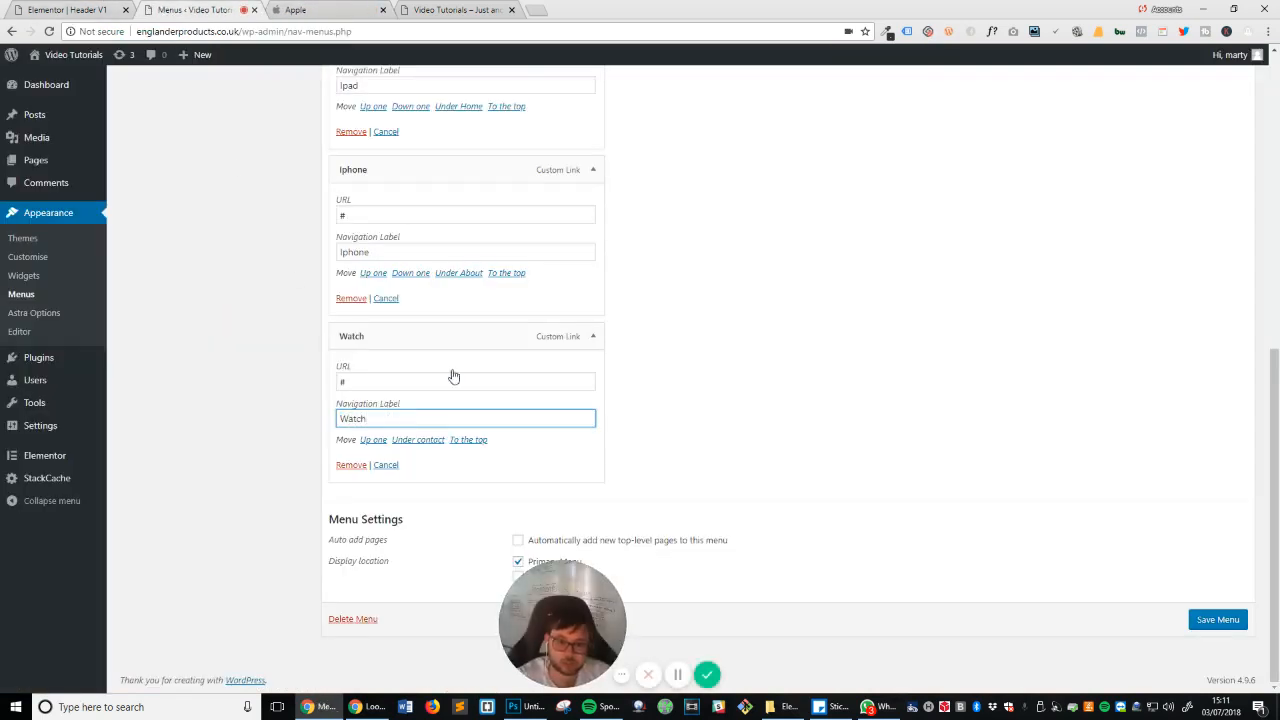
click(593, 336)
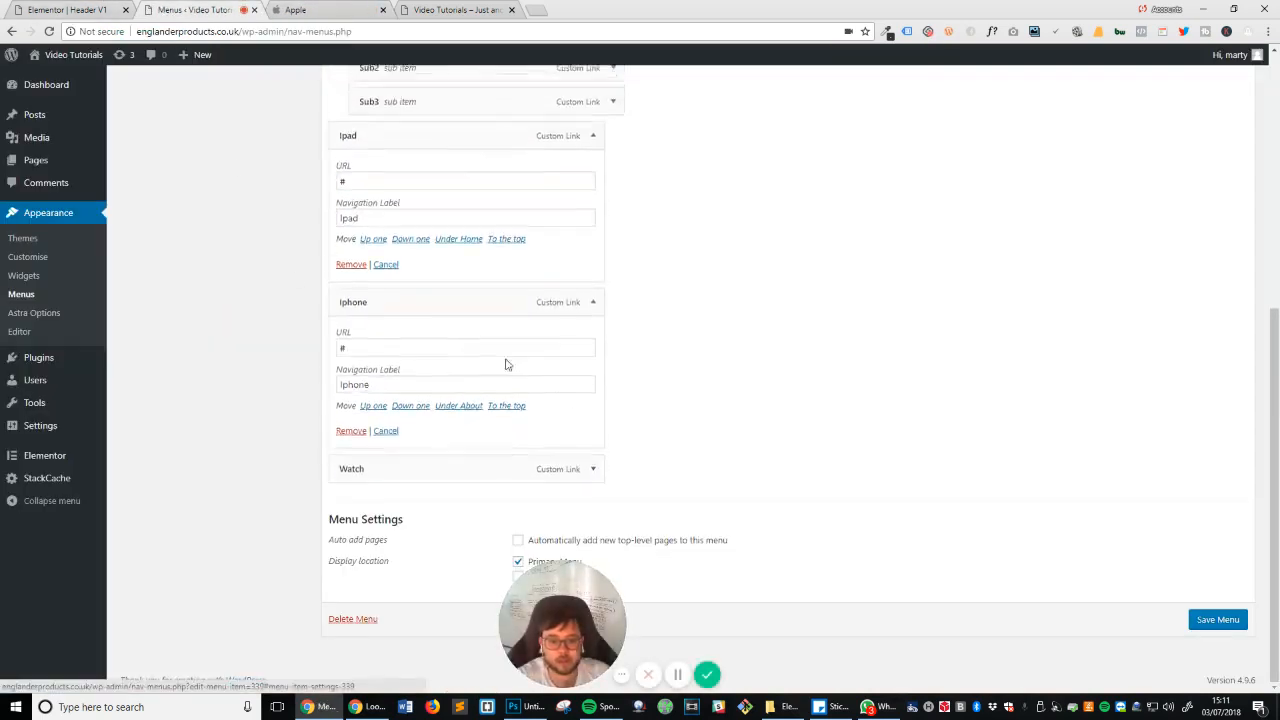
Step: Add a custom link with the URL # and the link text TV to the Home Menu
scroll(289, 331, up, 10)
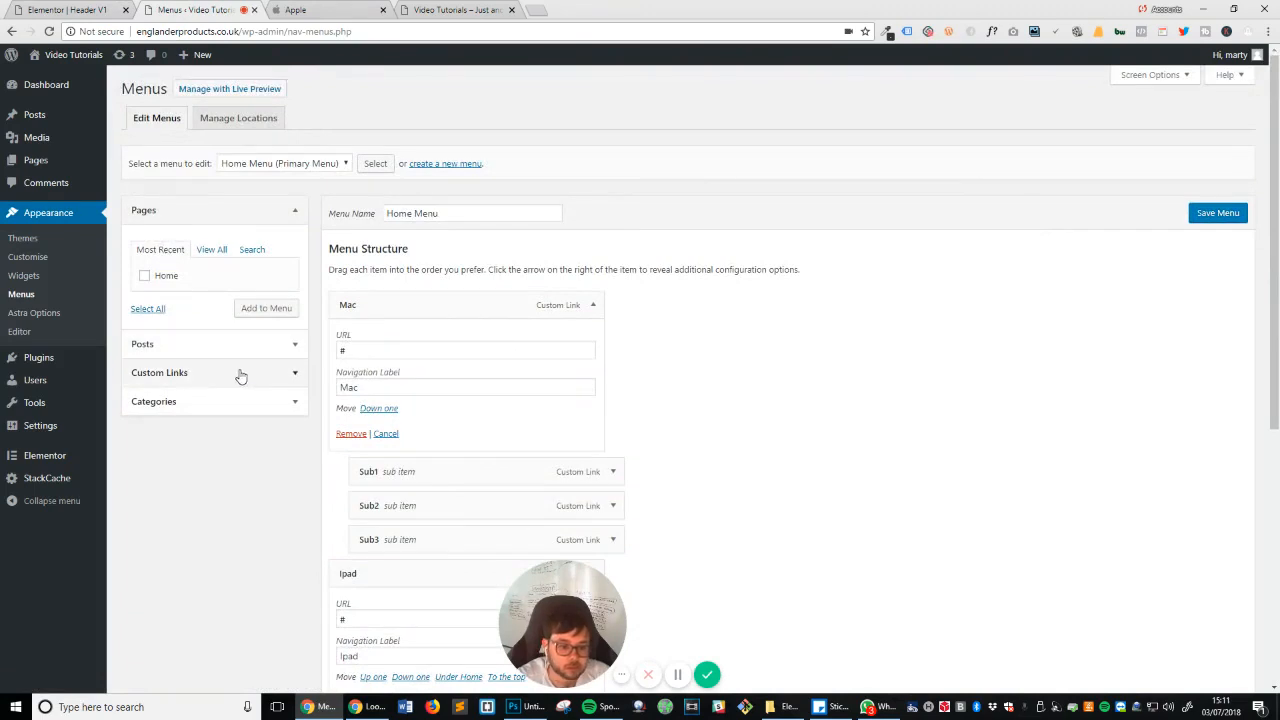
click(240, 372)
text(#)
key(Tab)
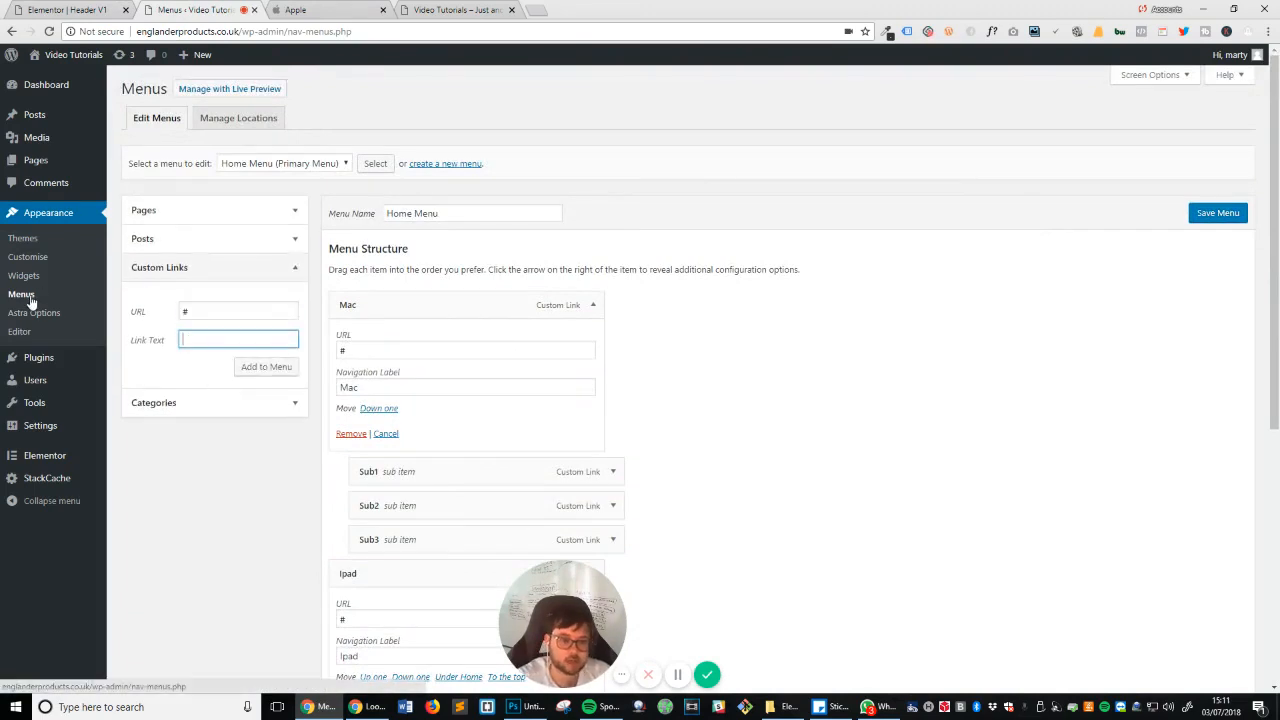
click(340, 10)
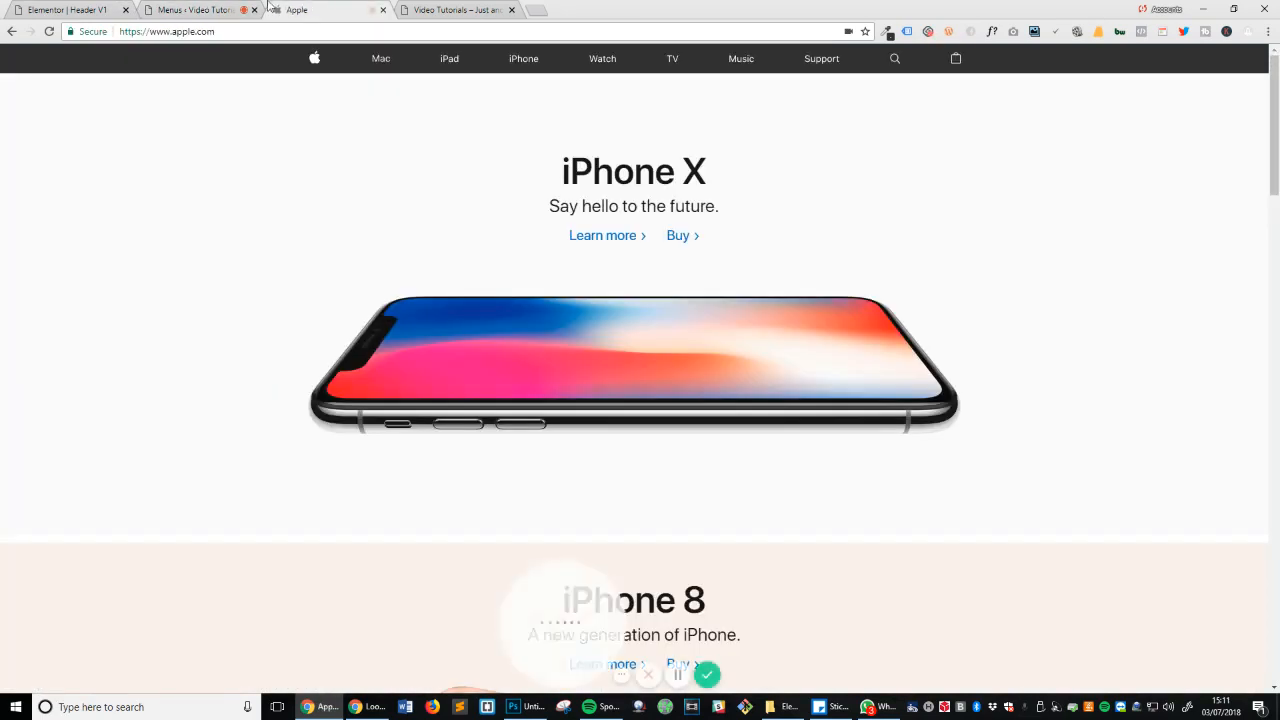
click(197, 10)
text(TV)
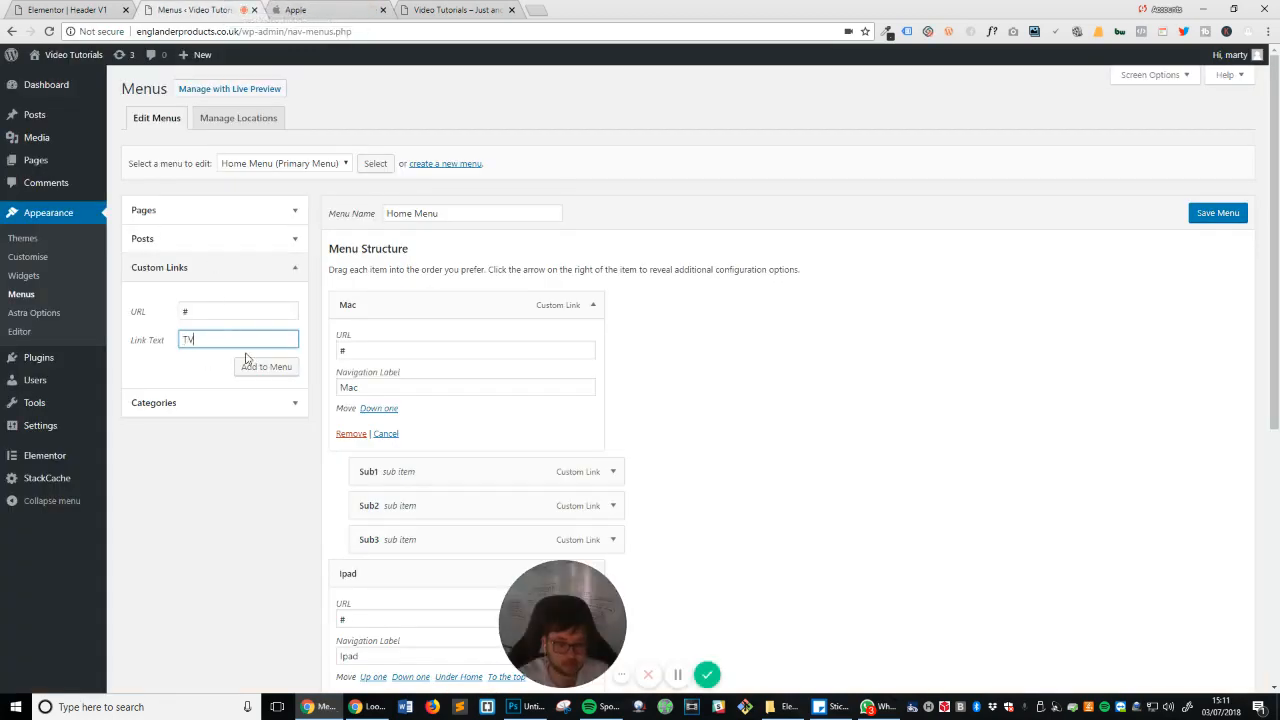
click(250, 366)
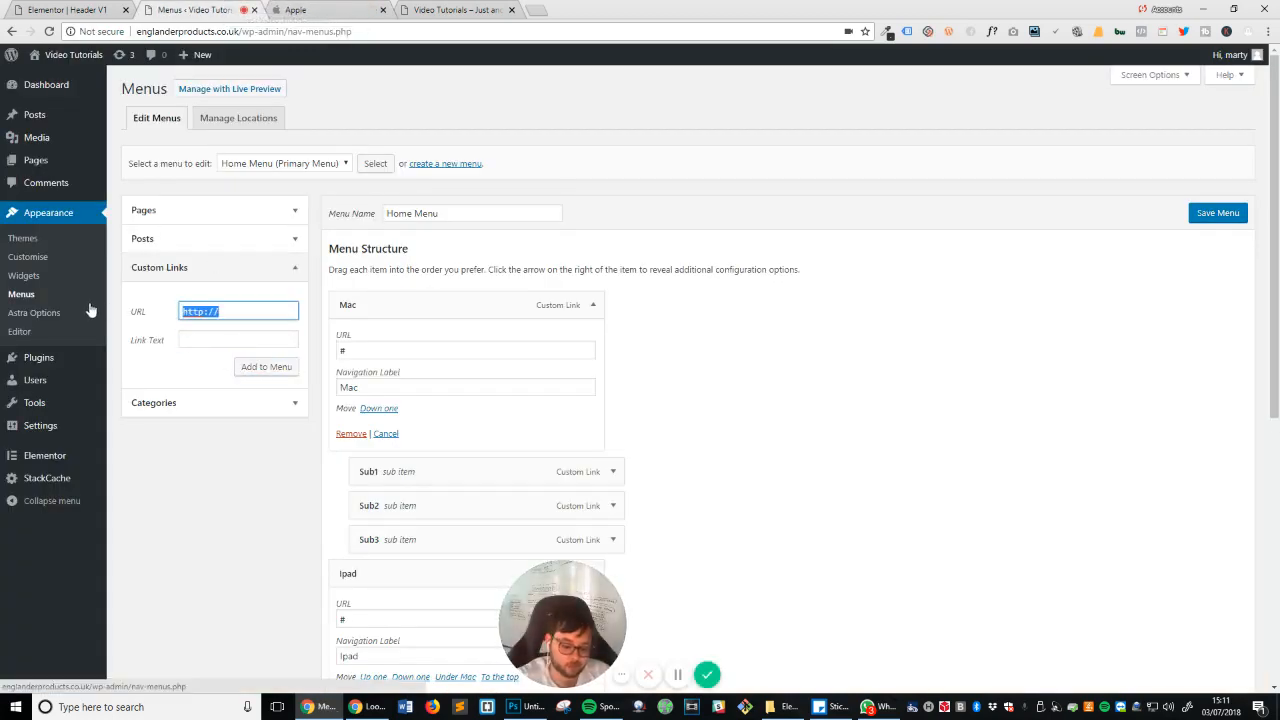
Step: Add another custom link with the URL # and the link text Music to the menu
text(#)
key(Tab)
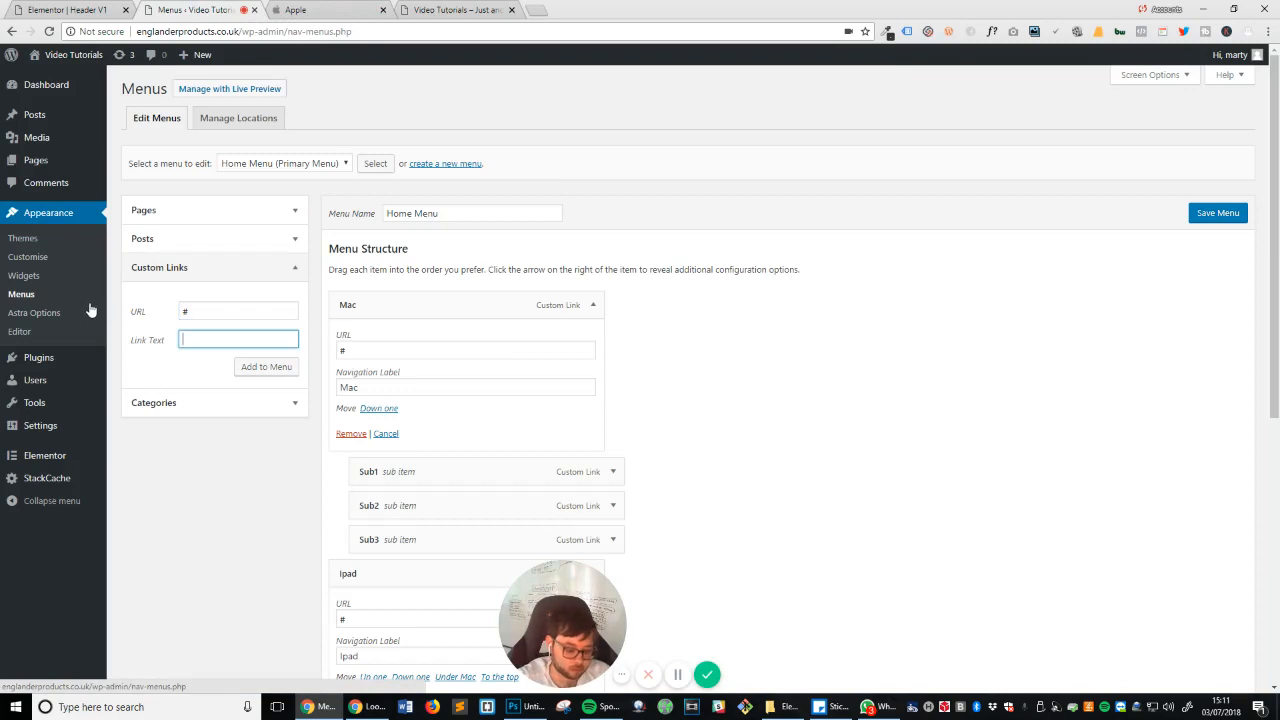
click(262, 368)
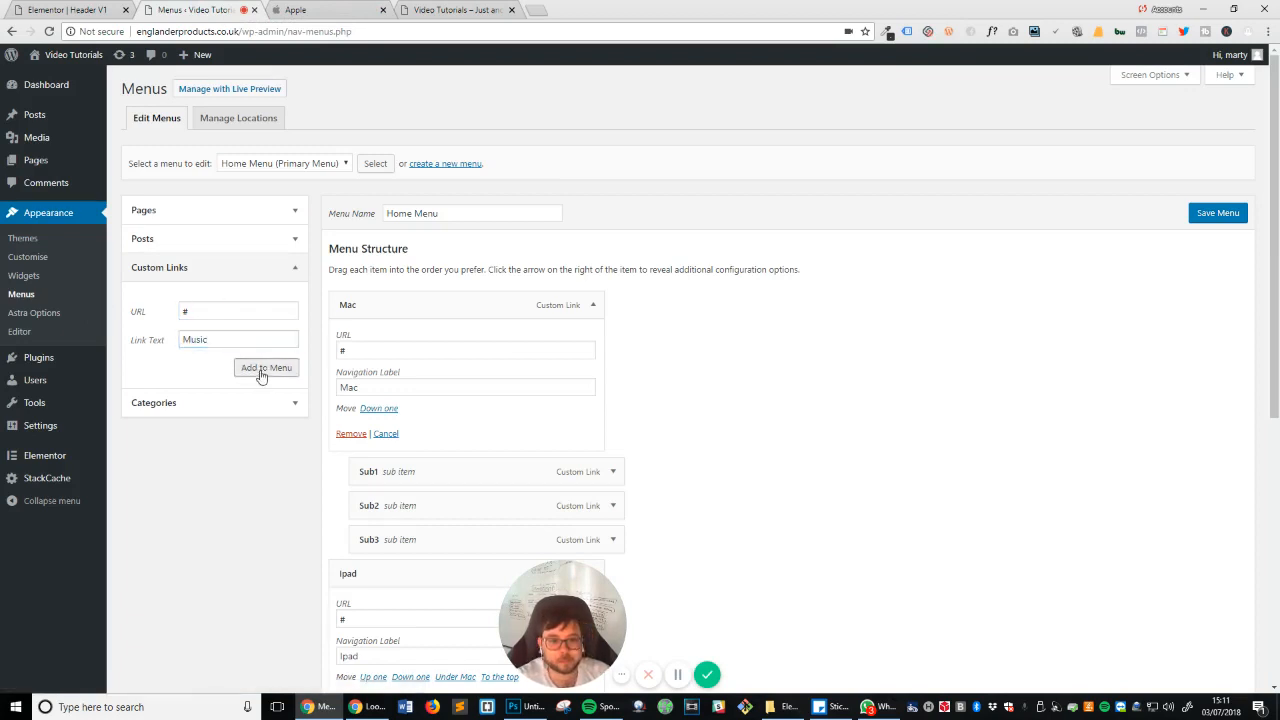
Step: Check Apple's navigation bar for the next item name and add a custom link with the URL # and the link text Support
click(319, 8)
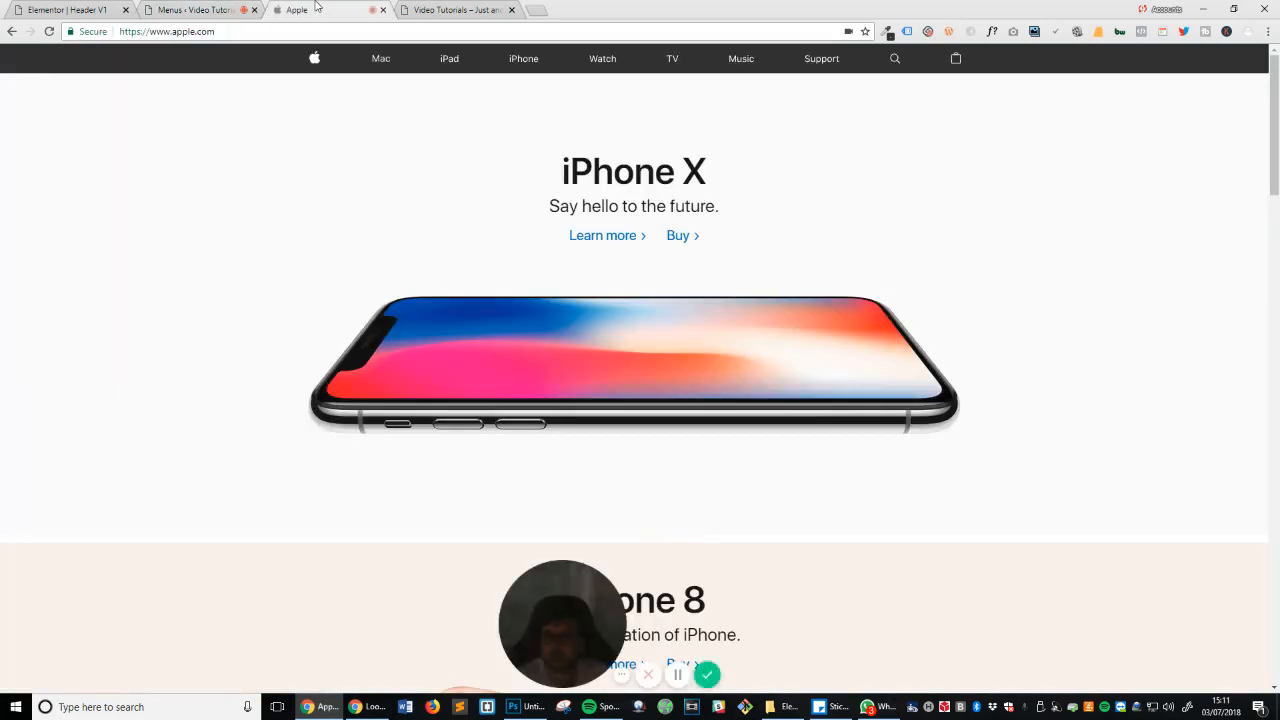
click(195, 10)
click(220, 303)
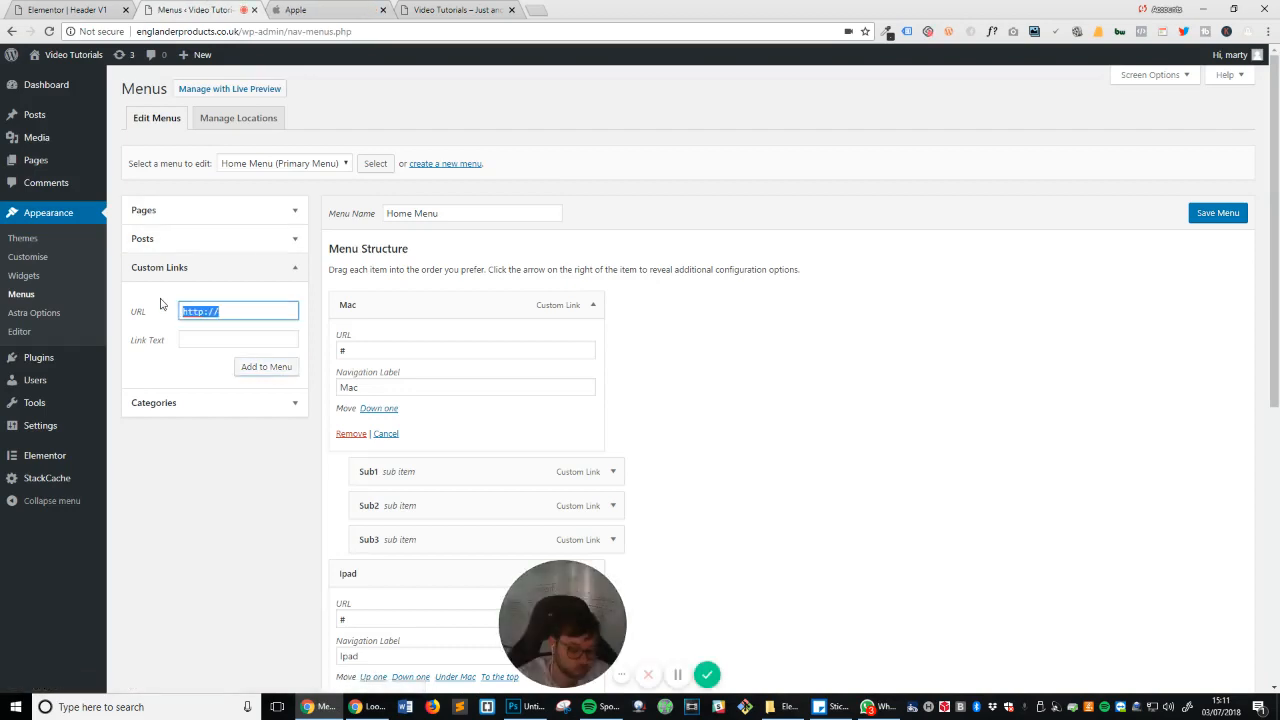
text(Support)
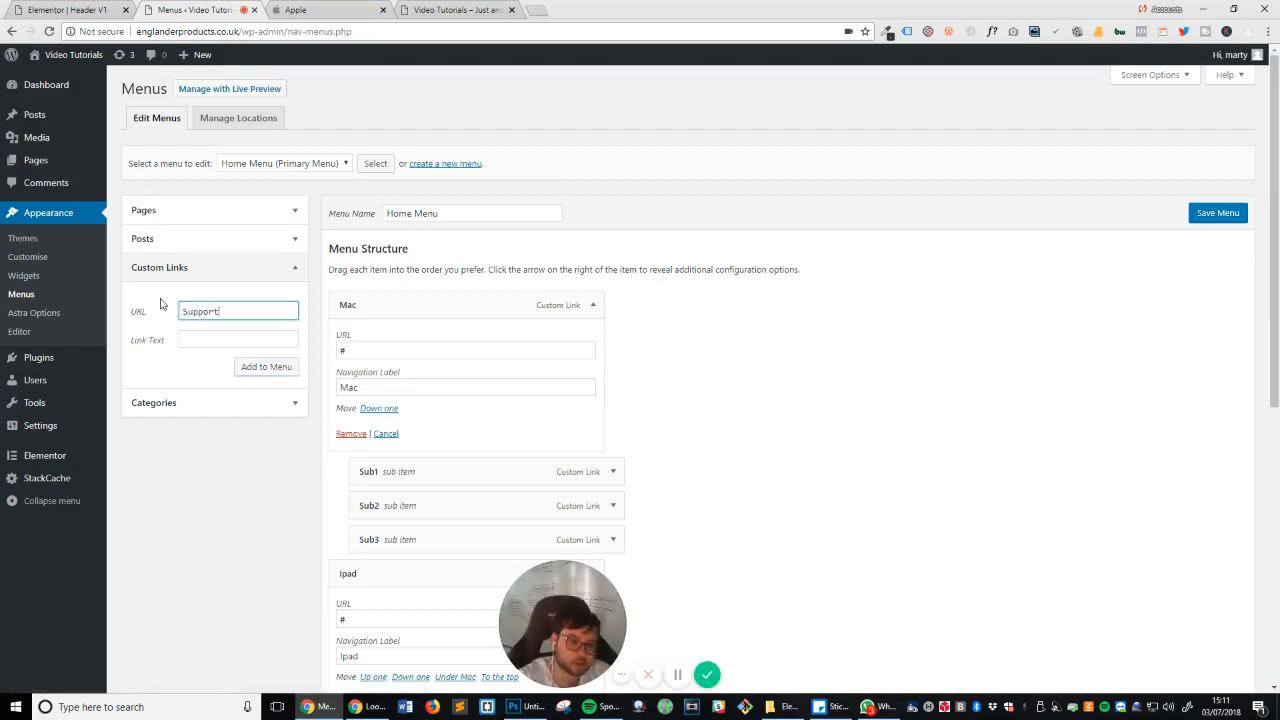
click(205, 339)
drag(234, 313, 117, 315)
text(#)
key(Tab)
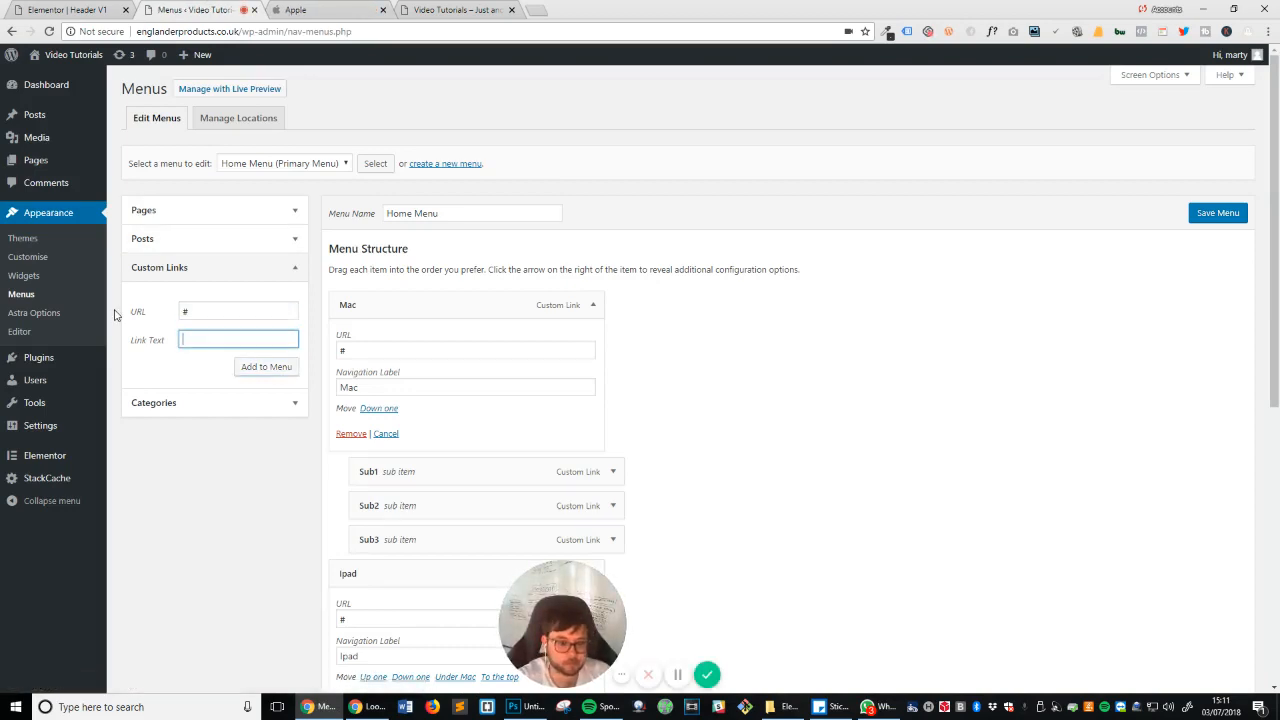
click(266, 366)
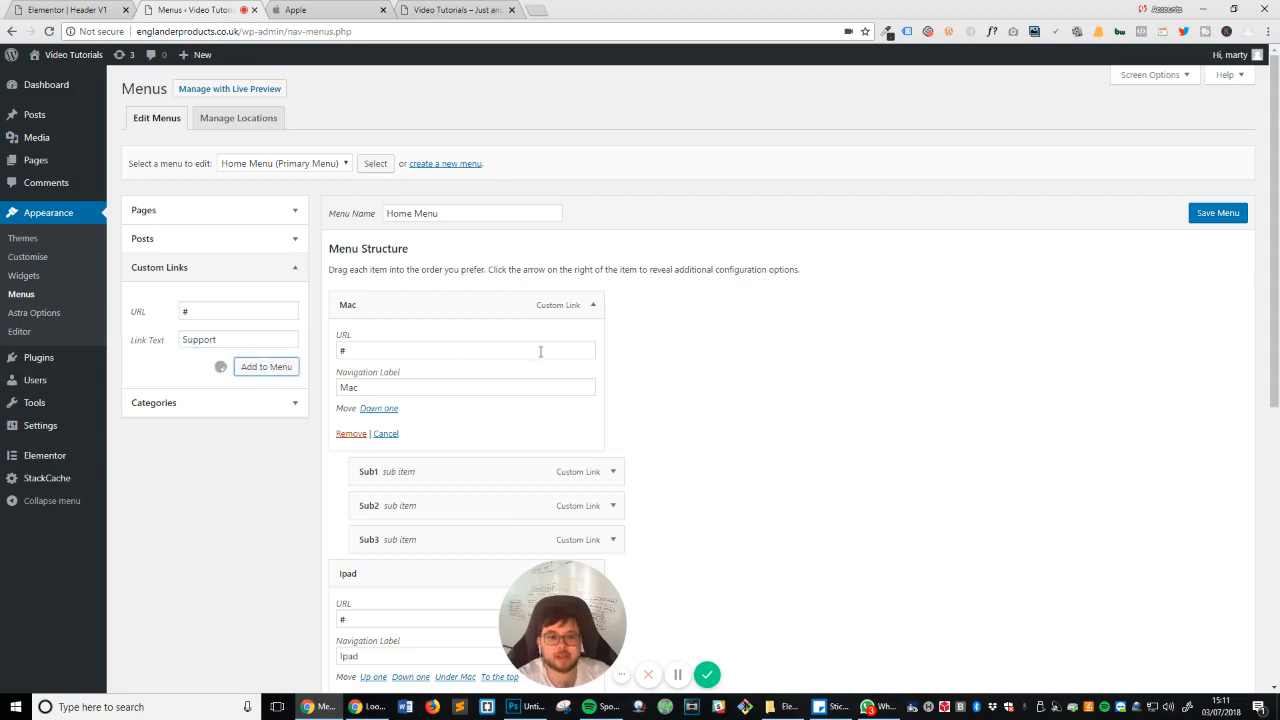
Step: Remove the sub items Sub1, Sub2 and Sub3 from under Mac in the Home Menu
scroll(542, 360, down, 4)
scroll(542, 360, up, 3)
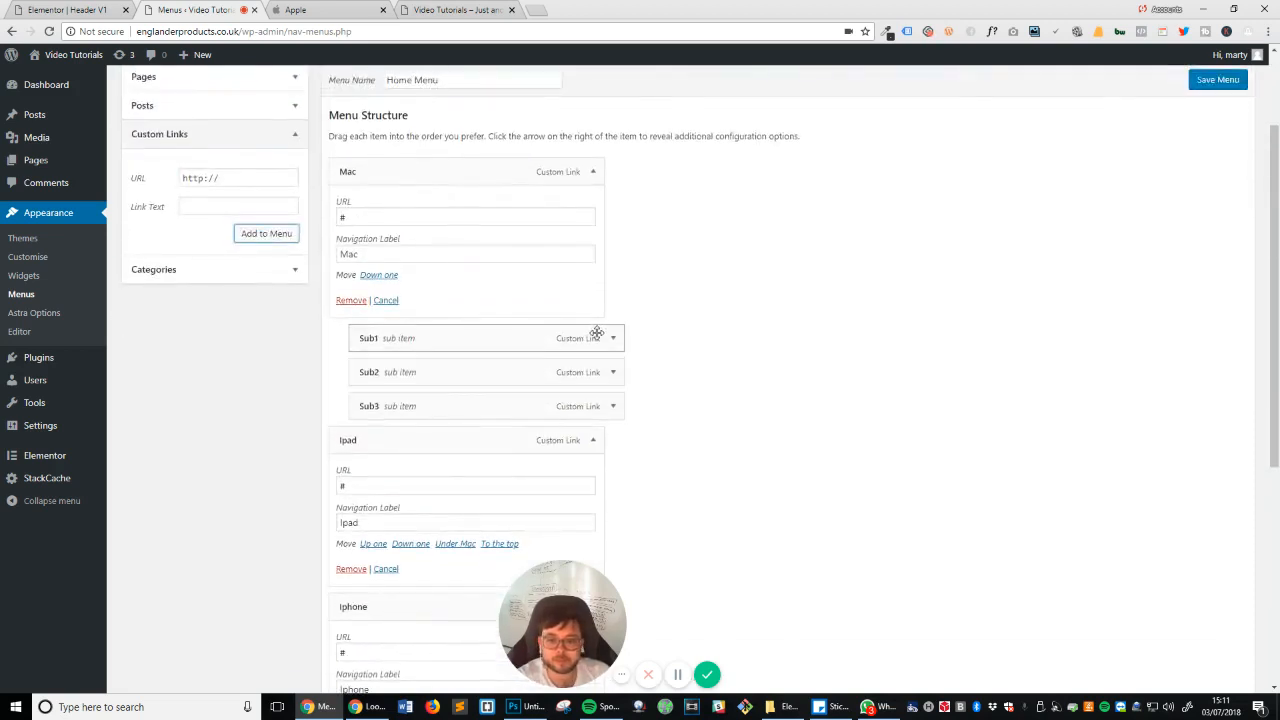
click(610, 337)
scroll(604, 340, down, 1)
click(371, 334)
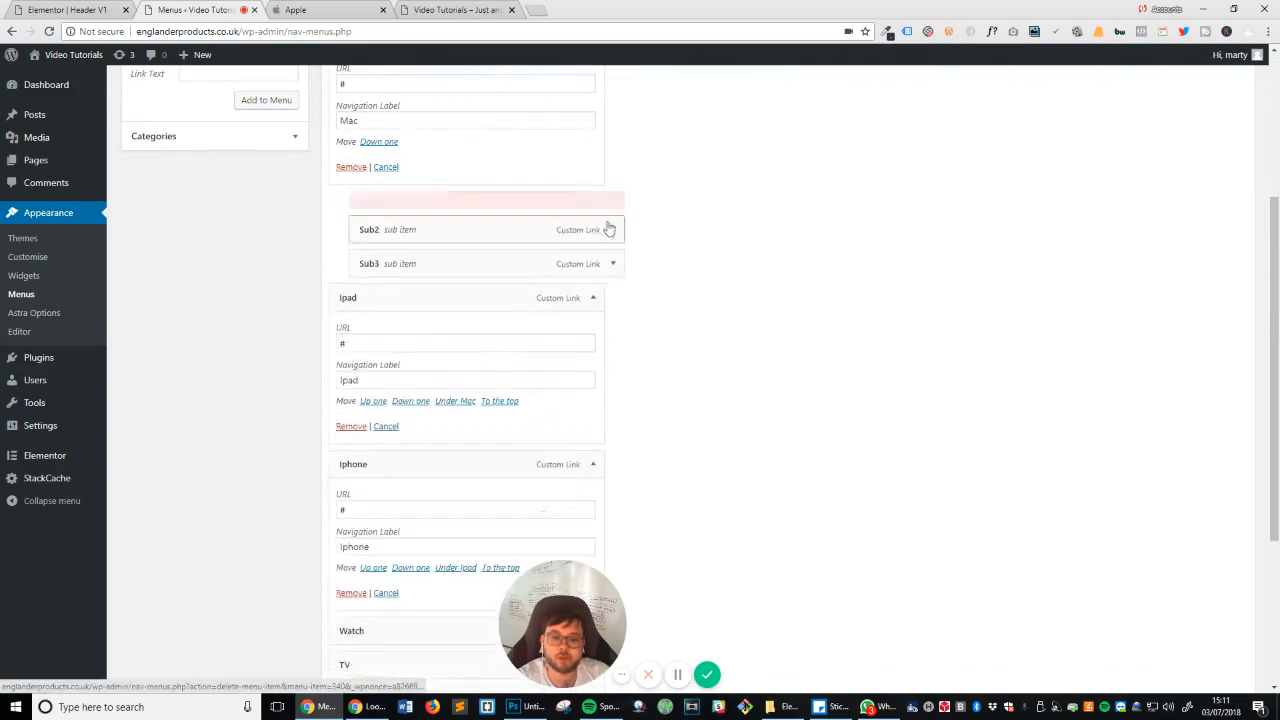
click(612, 206)
click(371, 334)
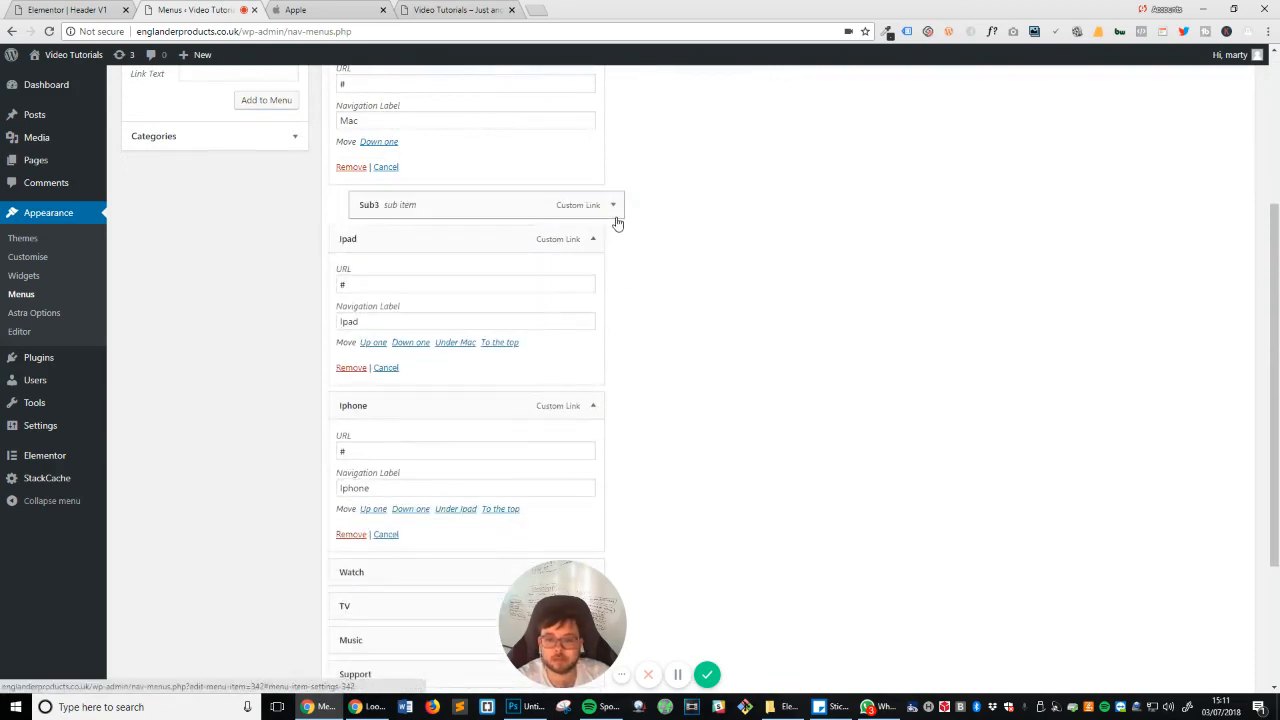
click(612, 206)
click(369, 335)
scroll(451, 377, up, 3)
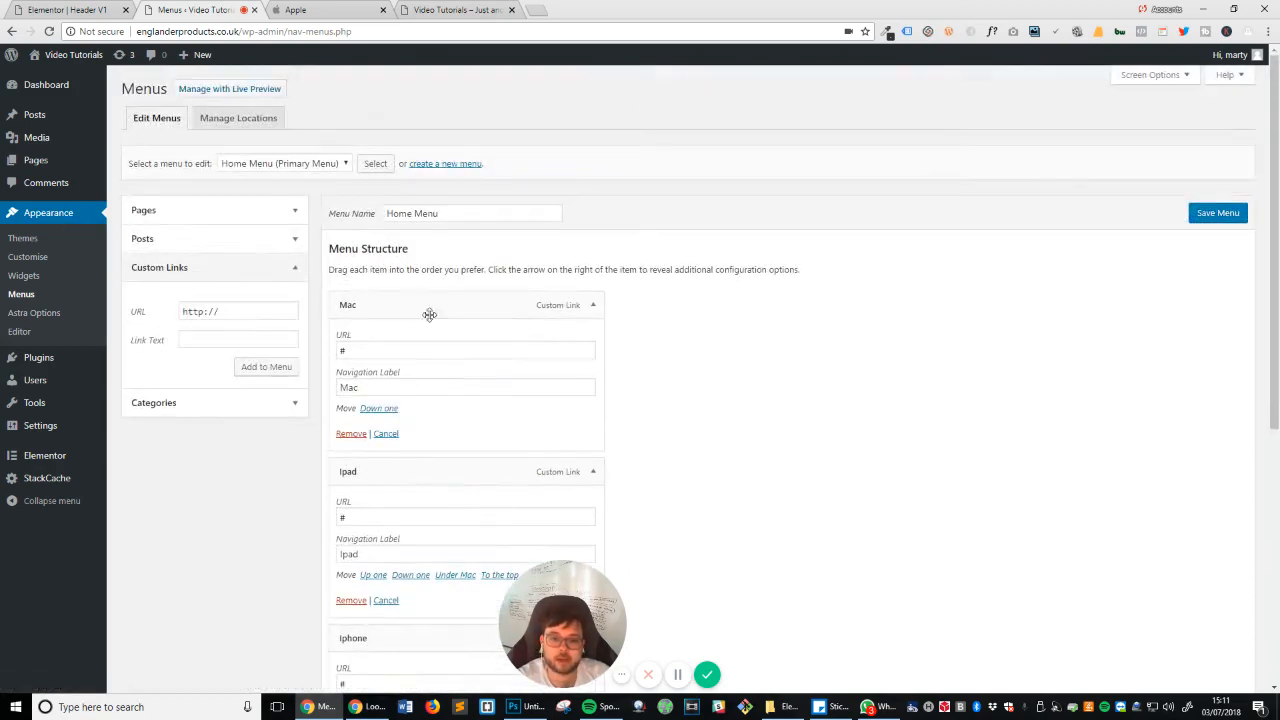
Step: Save the Home Menu and reload the Header V1 template in the Elementor editor
click(1218, 212)
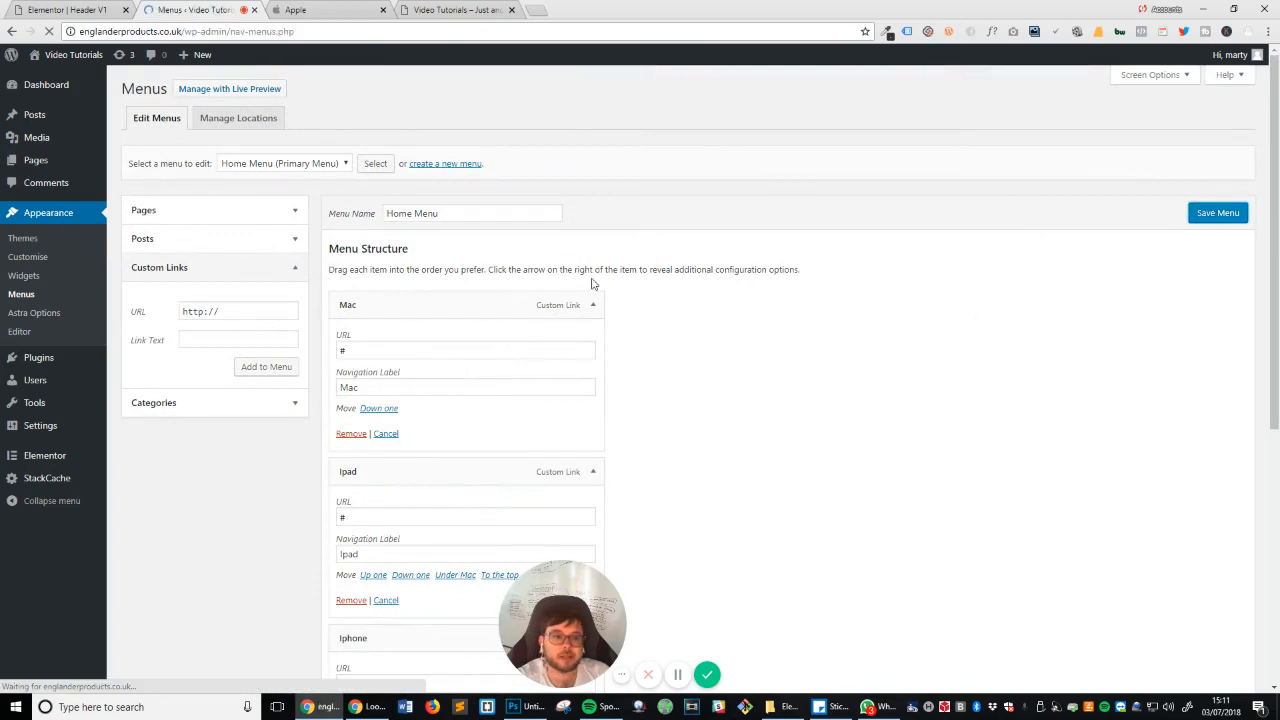
click(100, 9)
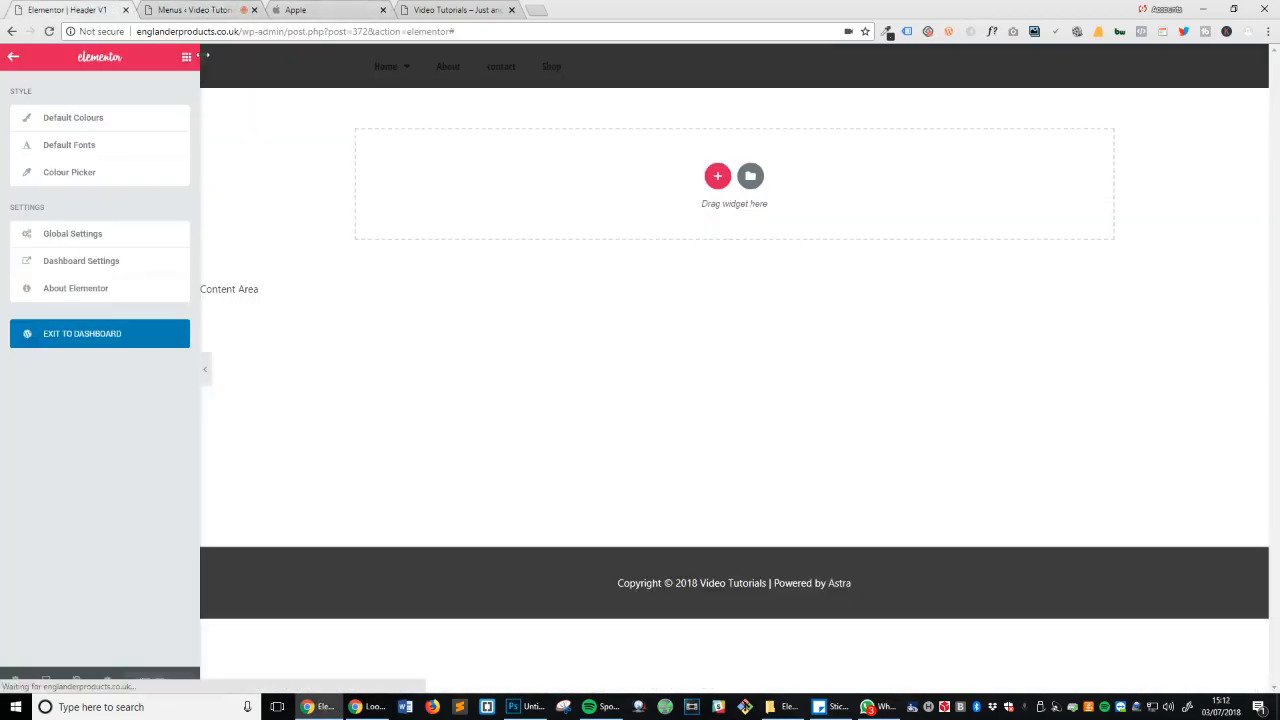
click(48, 31)
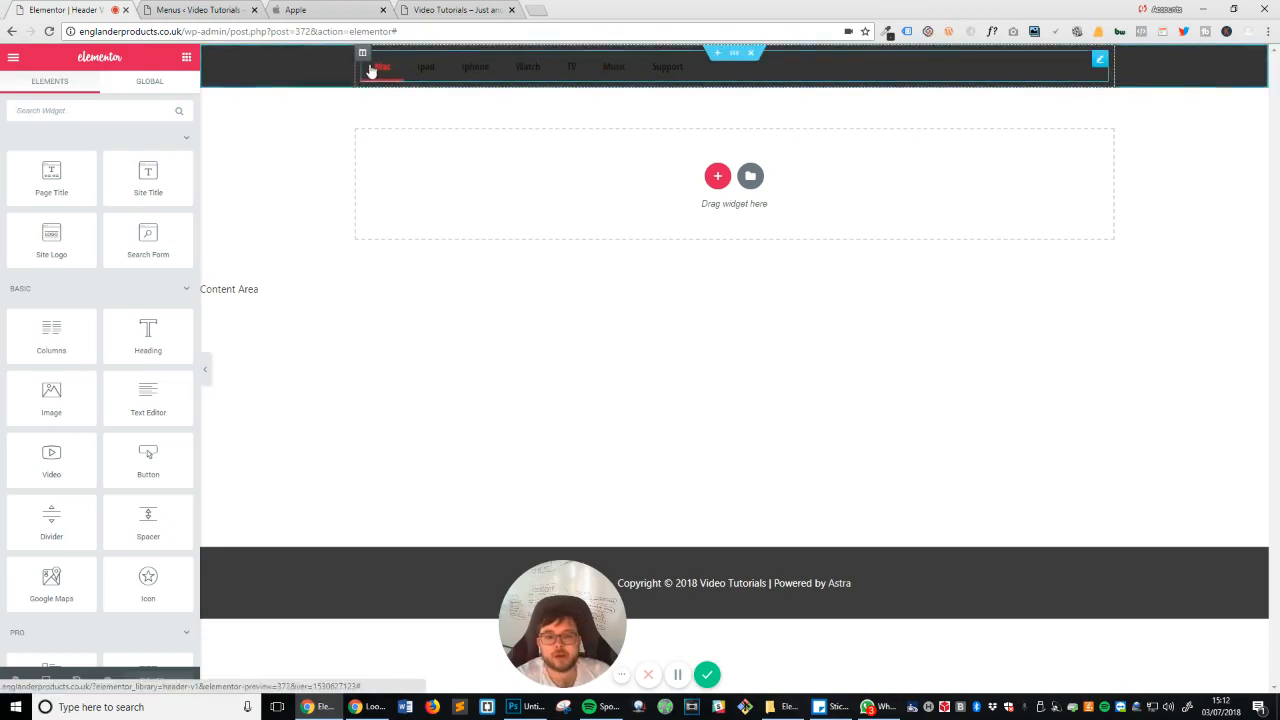
Step: Inspect the font family, weight, size and colour of the Mac item in Apple's navigation bar with WhatFont
click(349, 9)
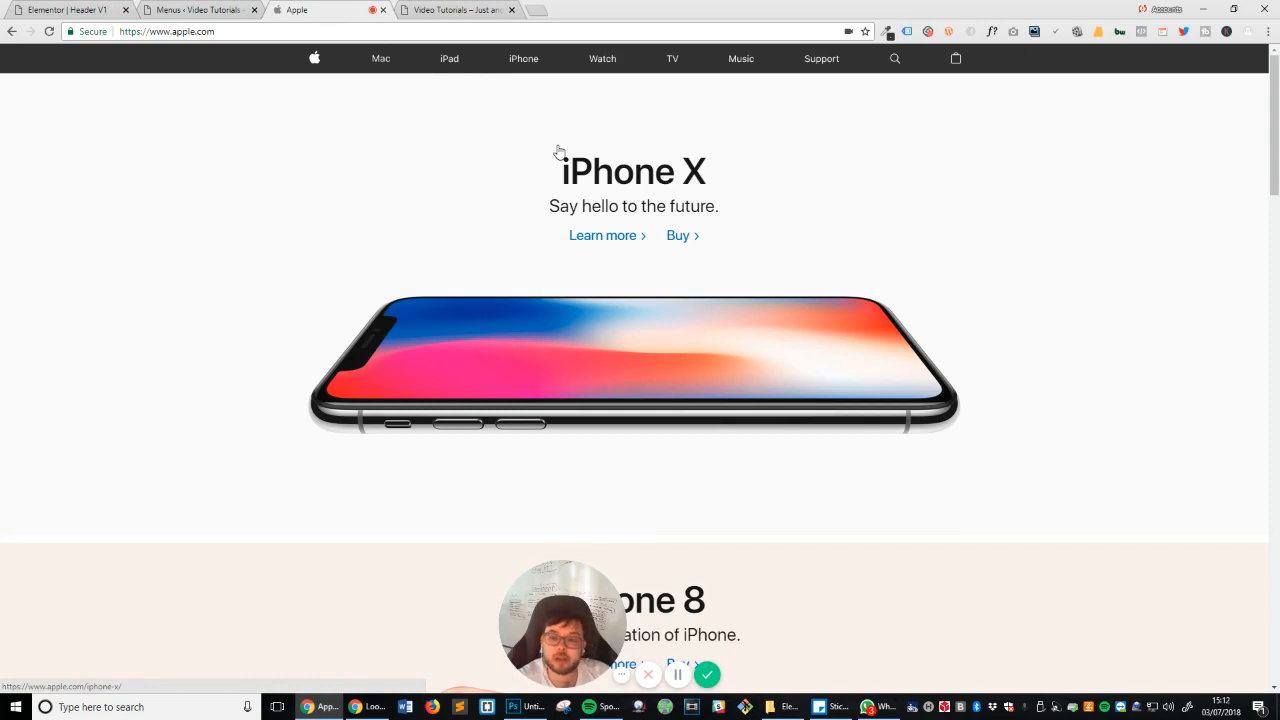
click(992, 33)
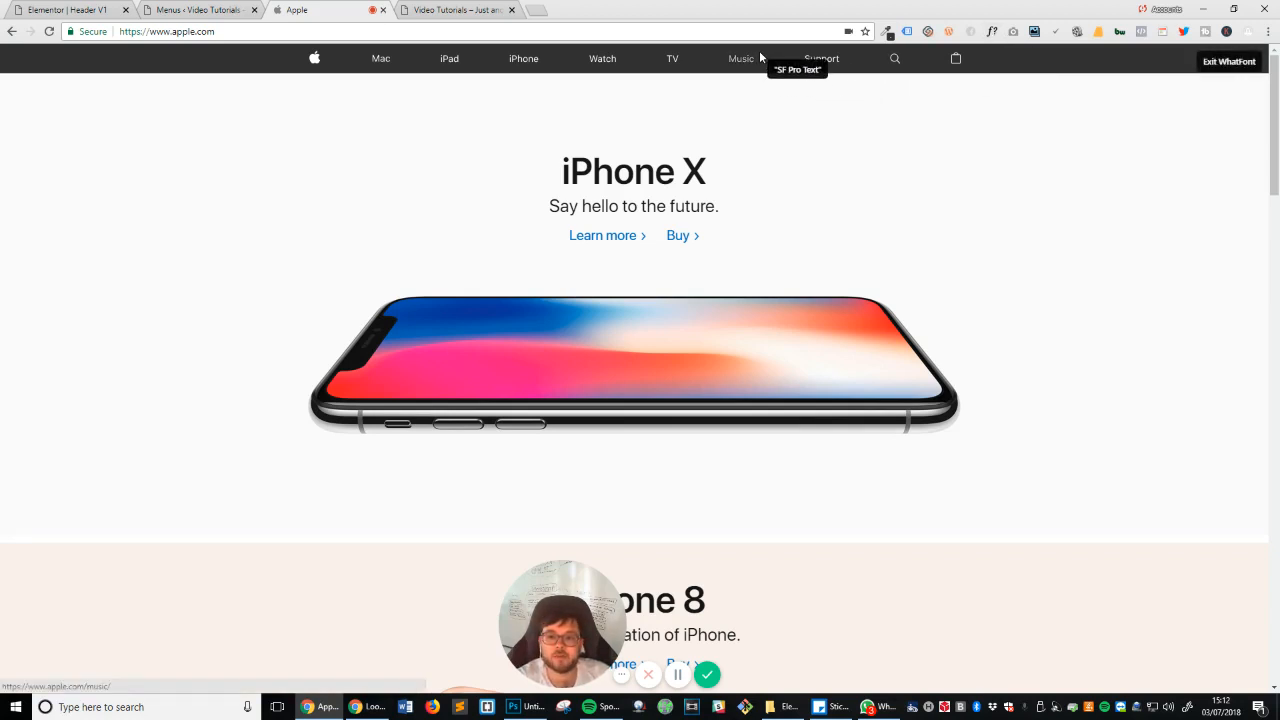
click(380, 57)
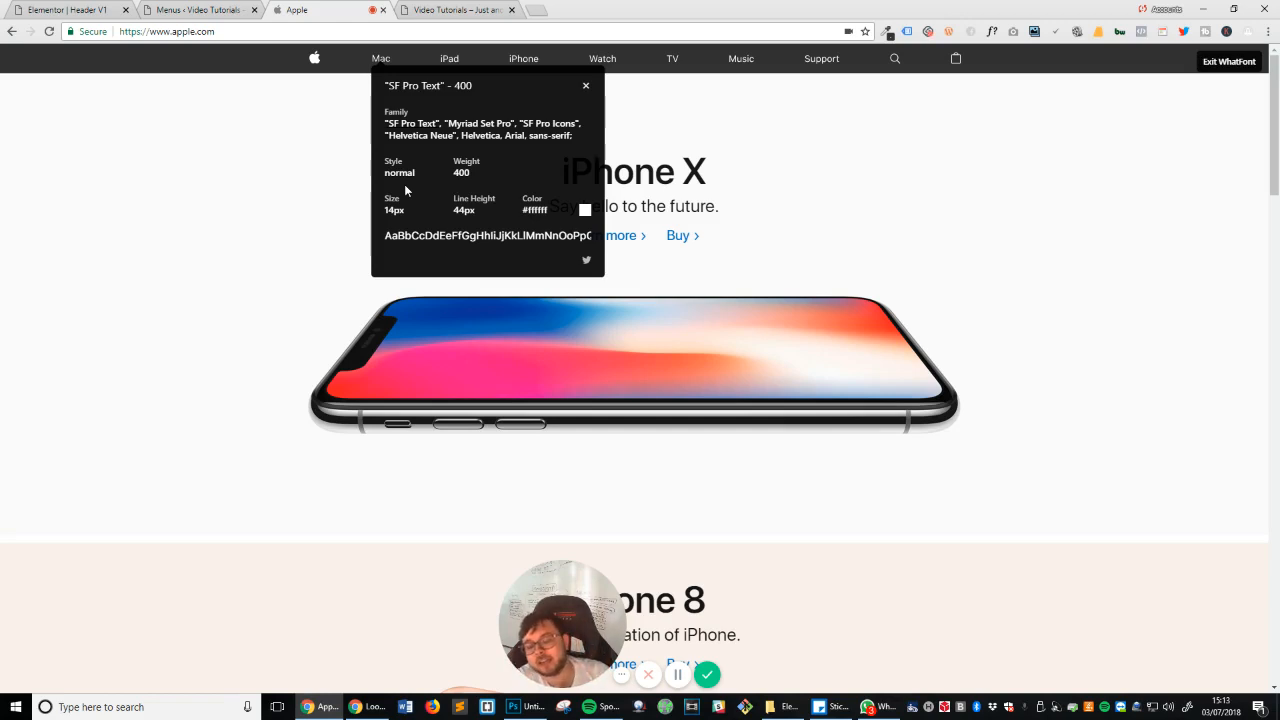
click(586, 211)
click(589, 213)
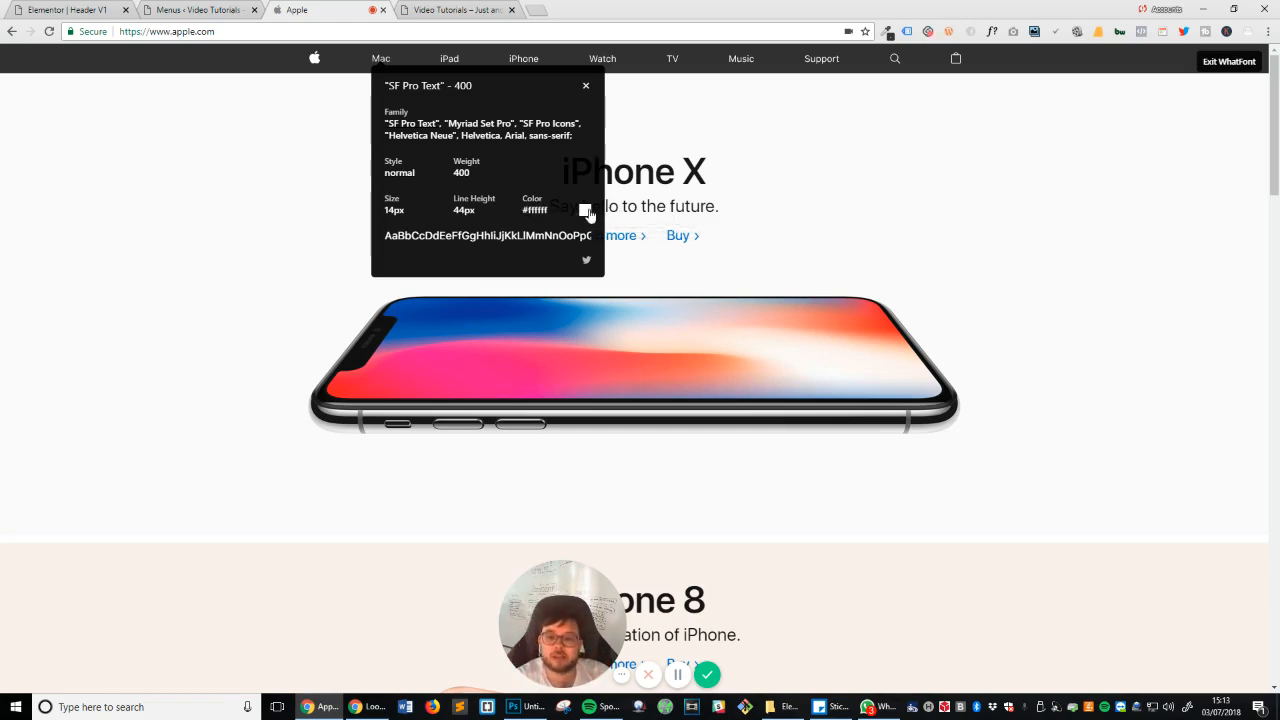
click(589, 213)
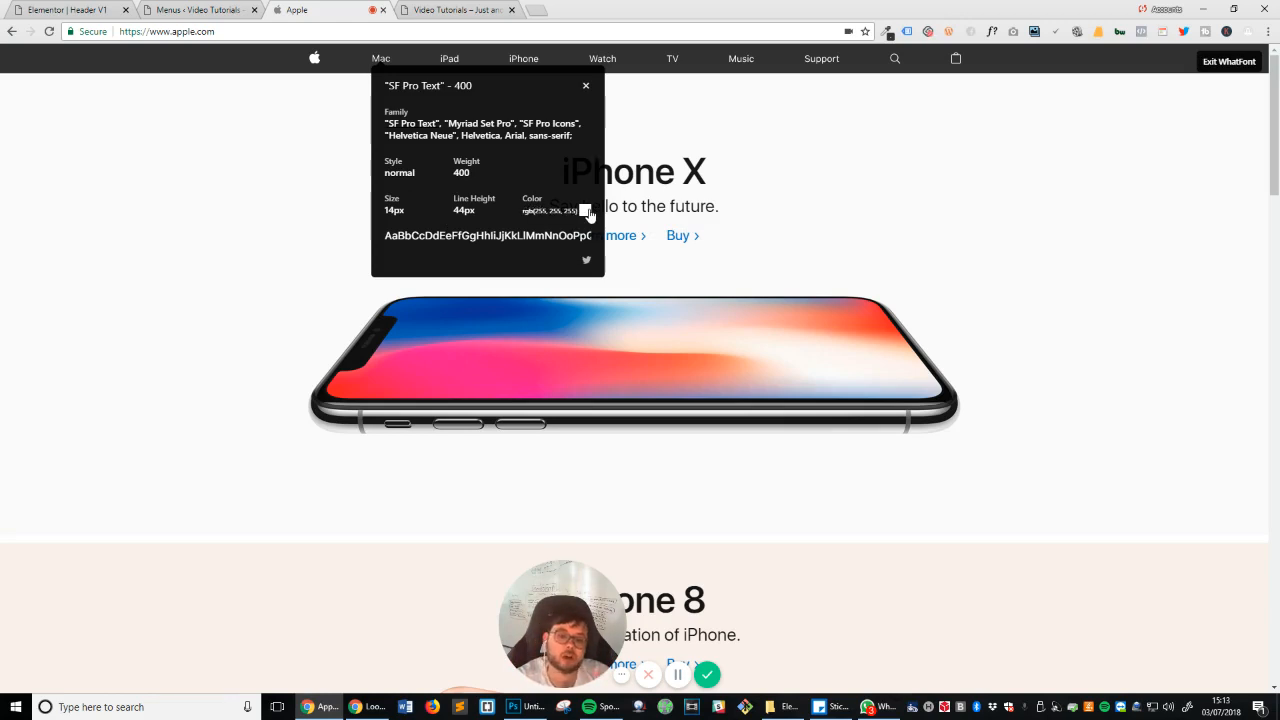
click(586, 212)
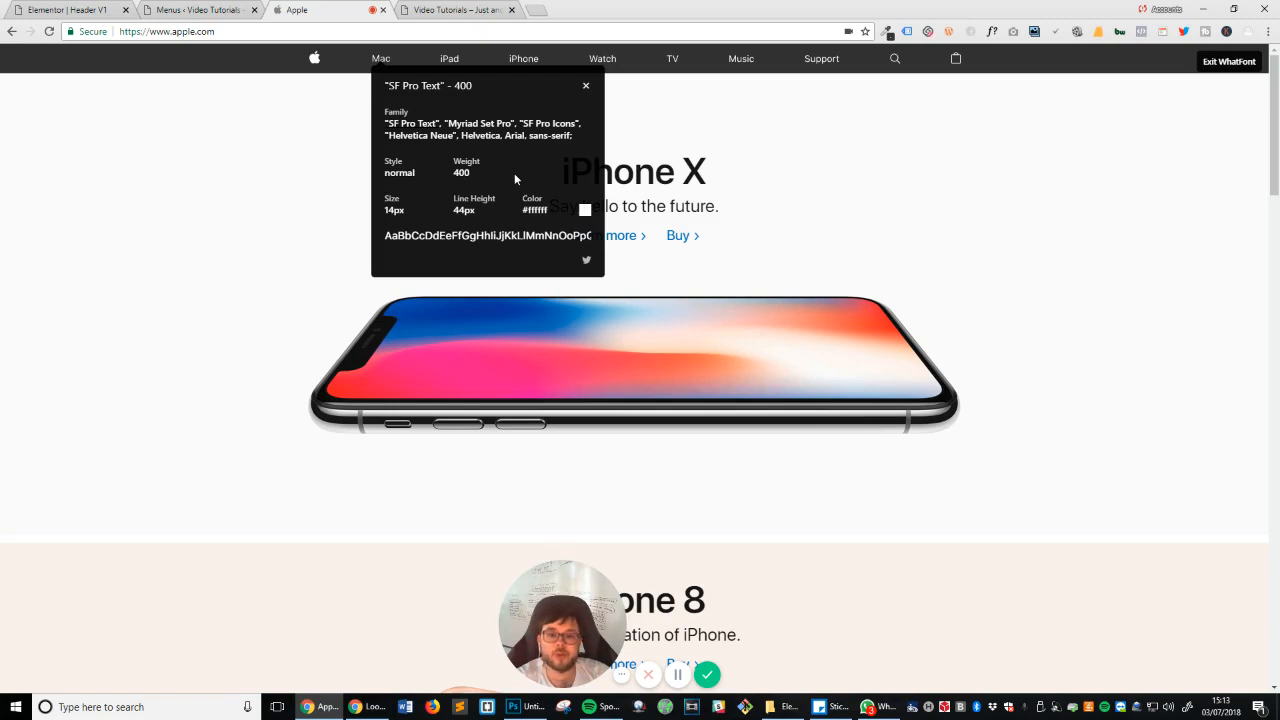
Step: Set the normal text colour of the header's Nav Menu widget to white in Elementor
click(217, 9)
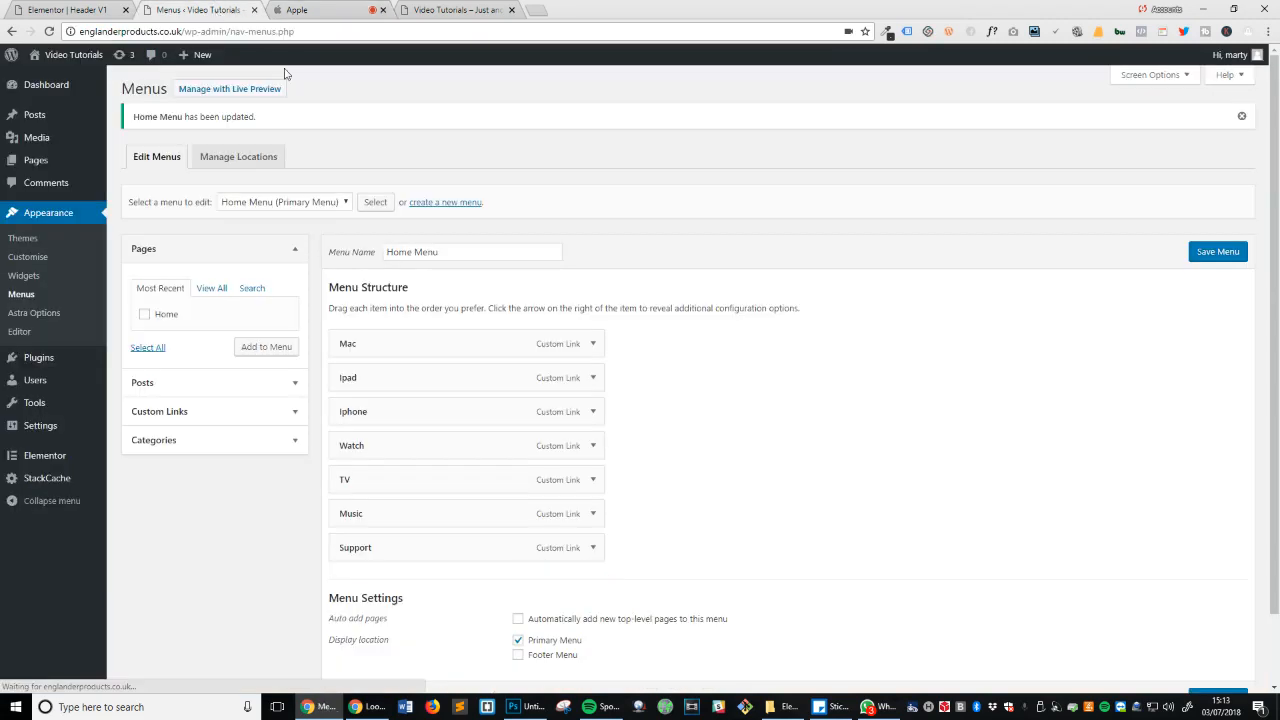
click(110, 9)
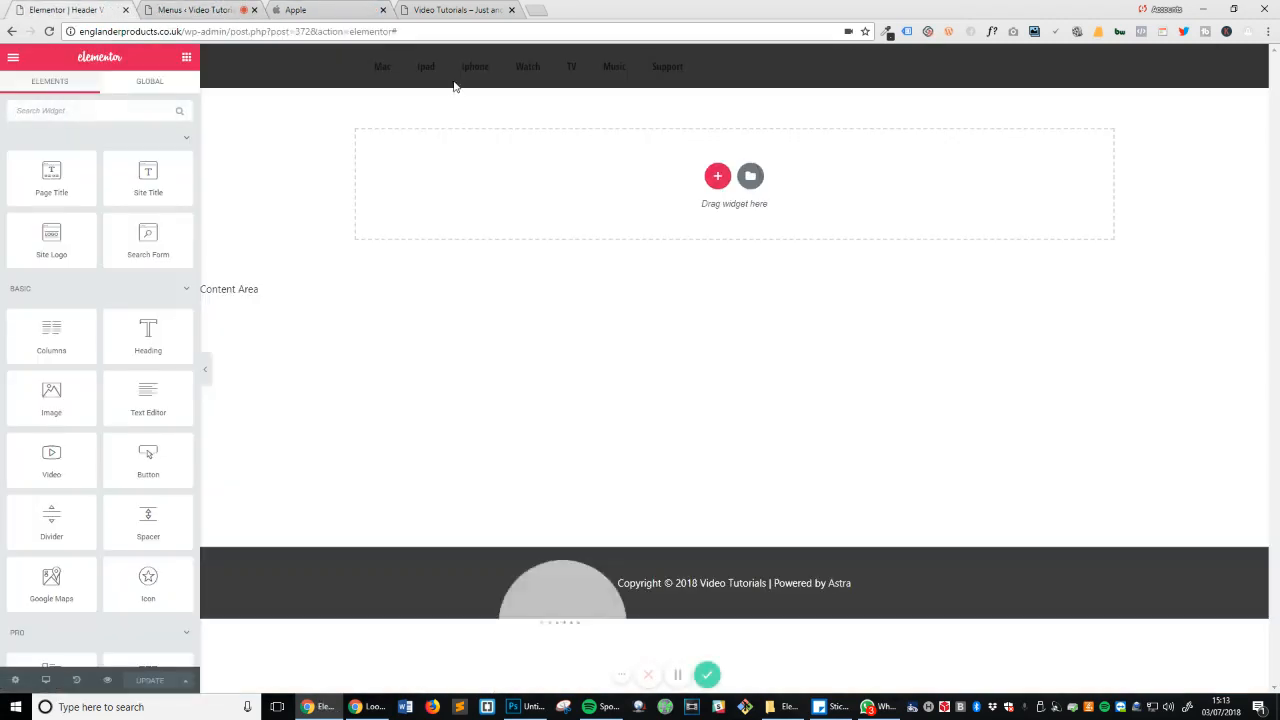
click(928, 67)
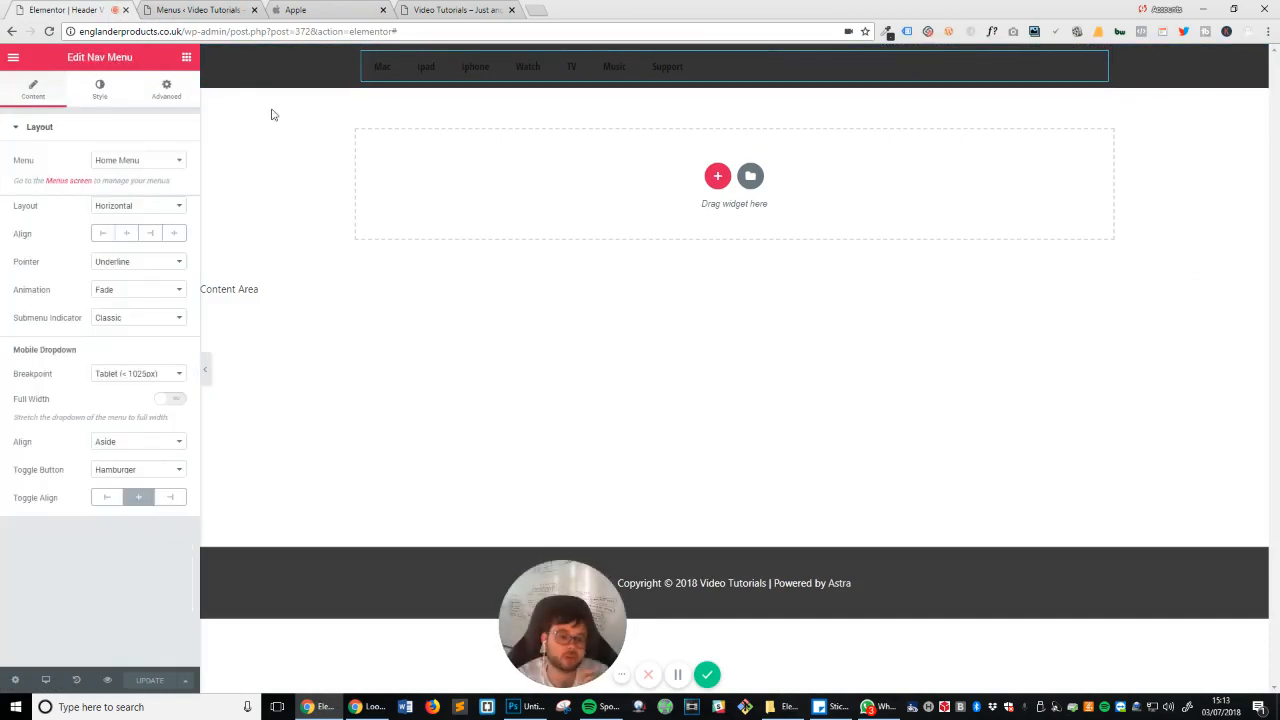
click(104, 92)
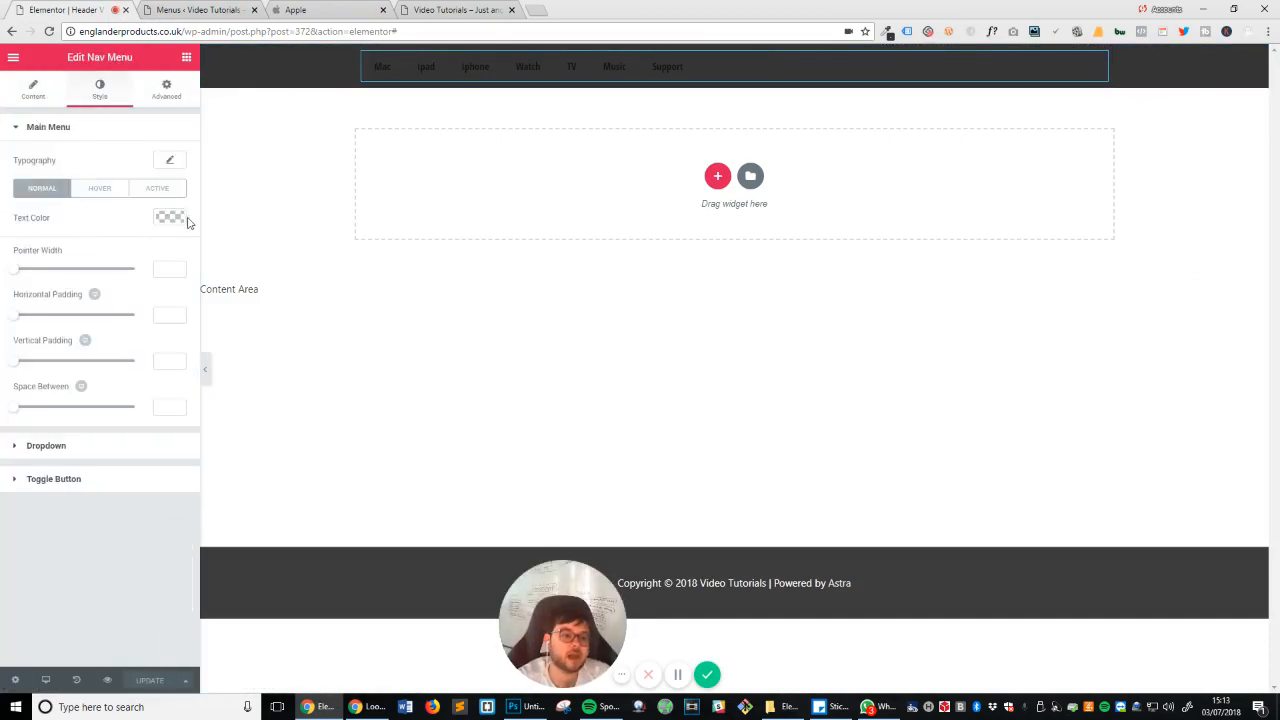
click(172, 162)
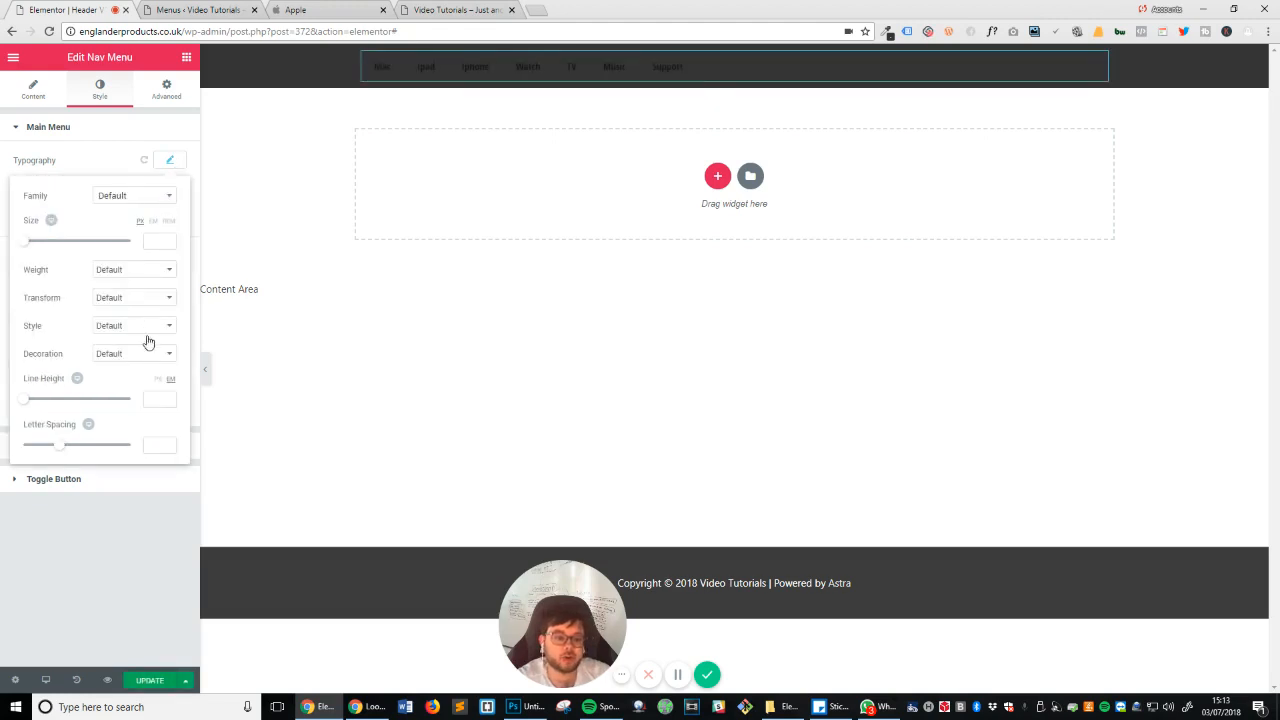
click(78, 522)
click(169, 218)
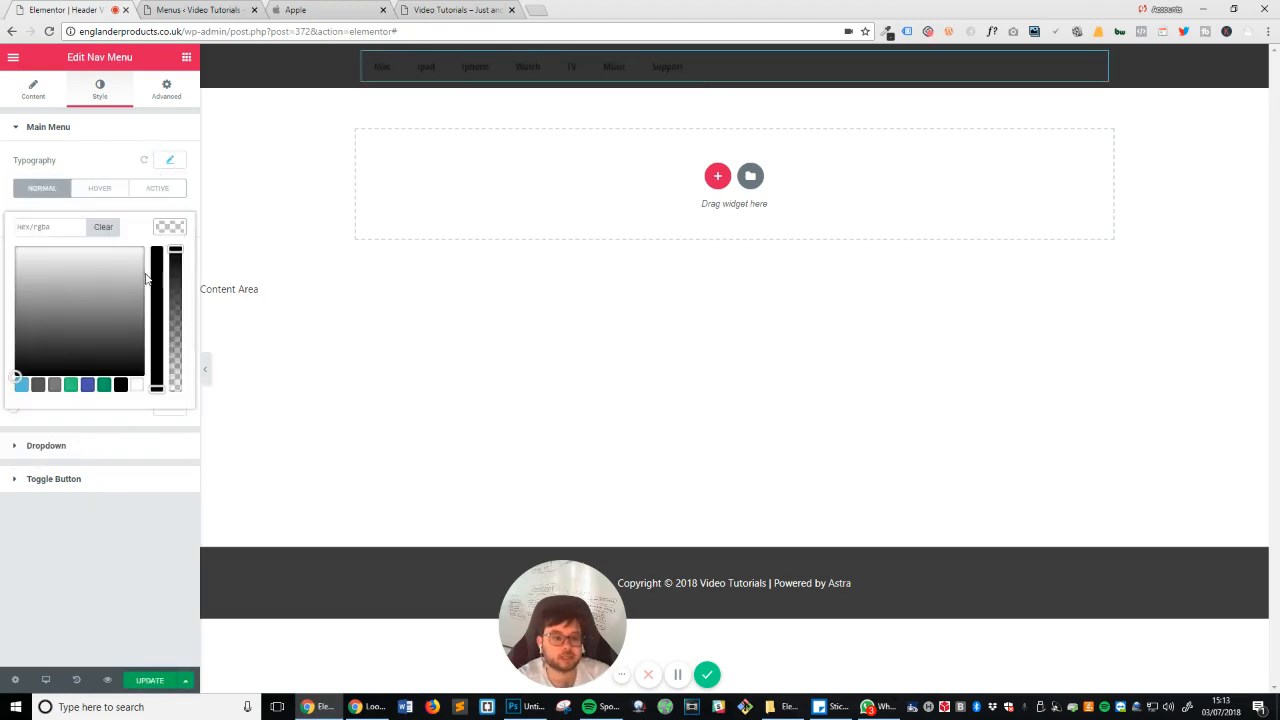
click(107, 531)
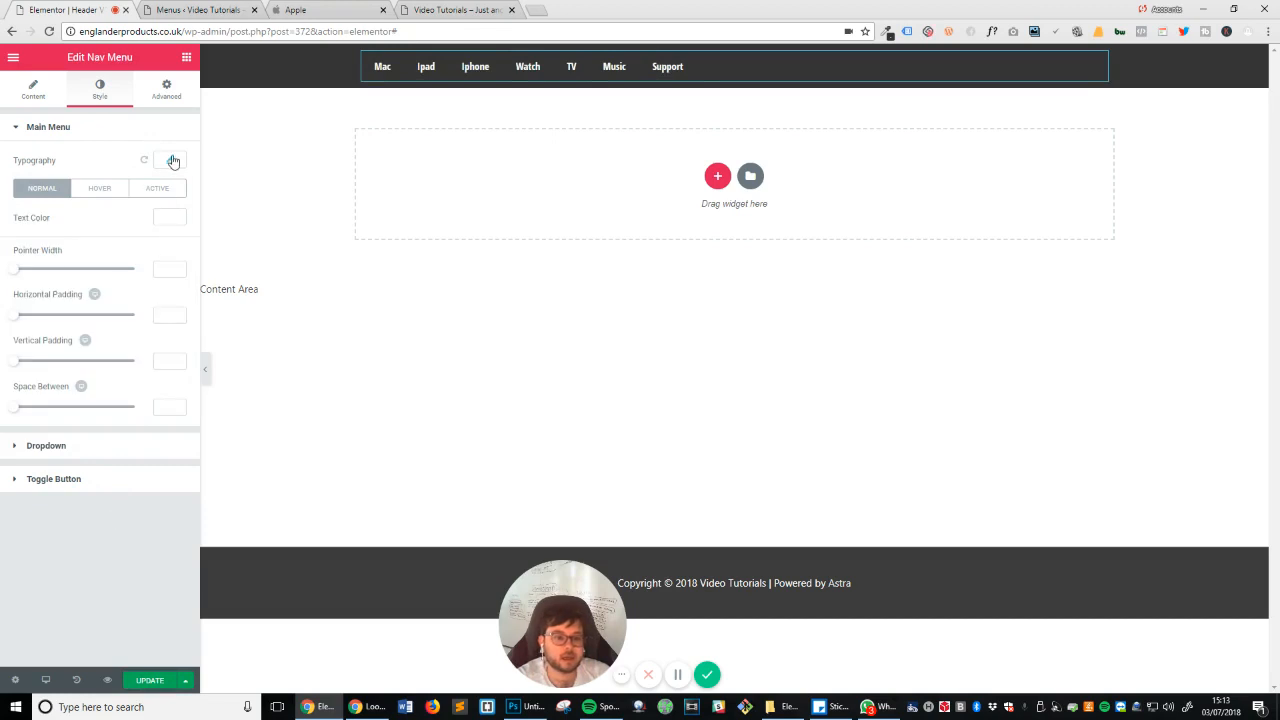
Step: Set the Nav Menu typography to weight 400 and size 14 px, checking Apple's font details for the size
click(170, 161)
click(134, 270)
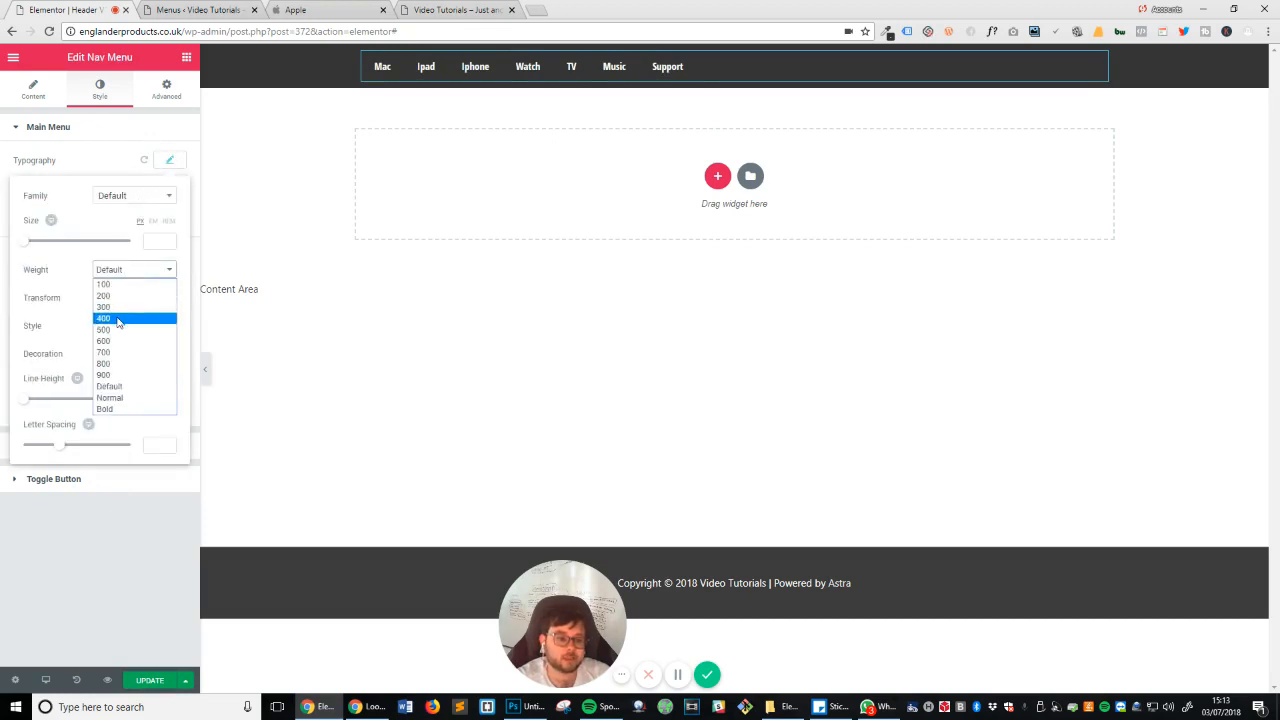
click(115, 318)
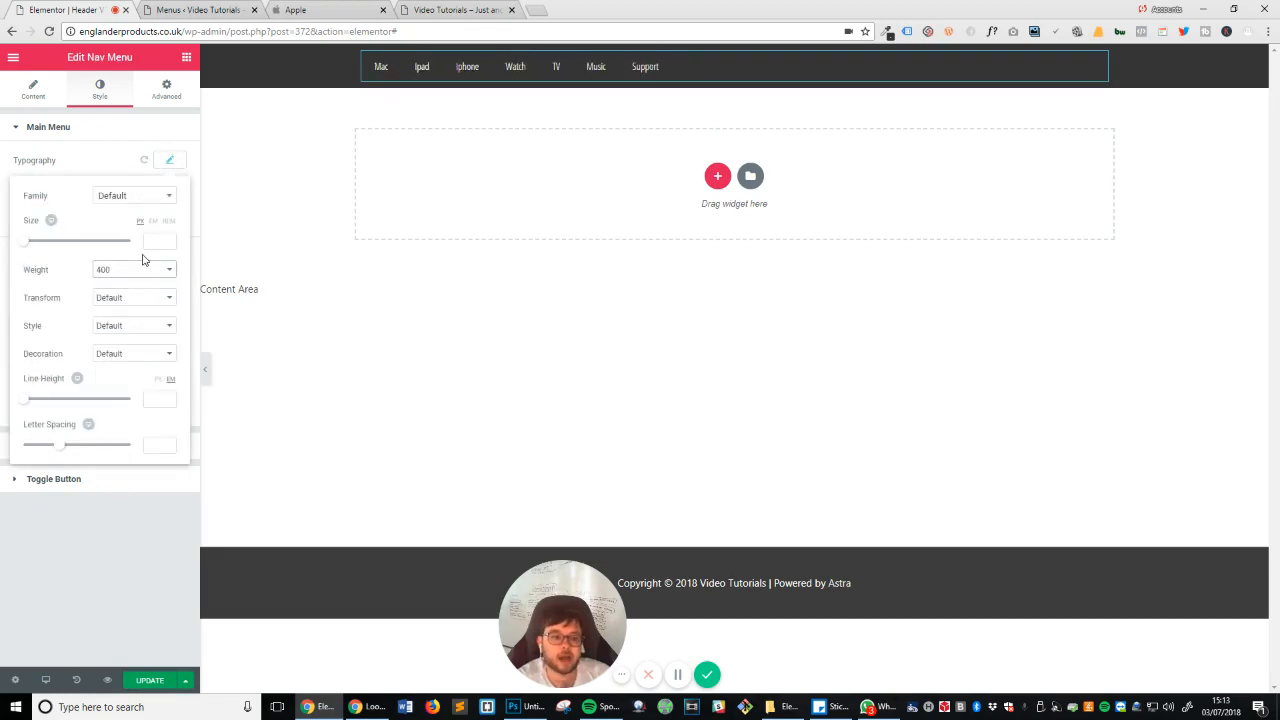
click(309, 9)
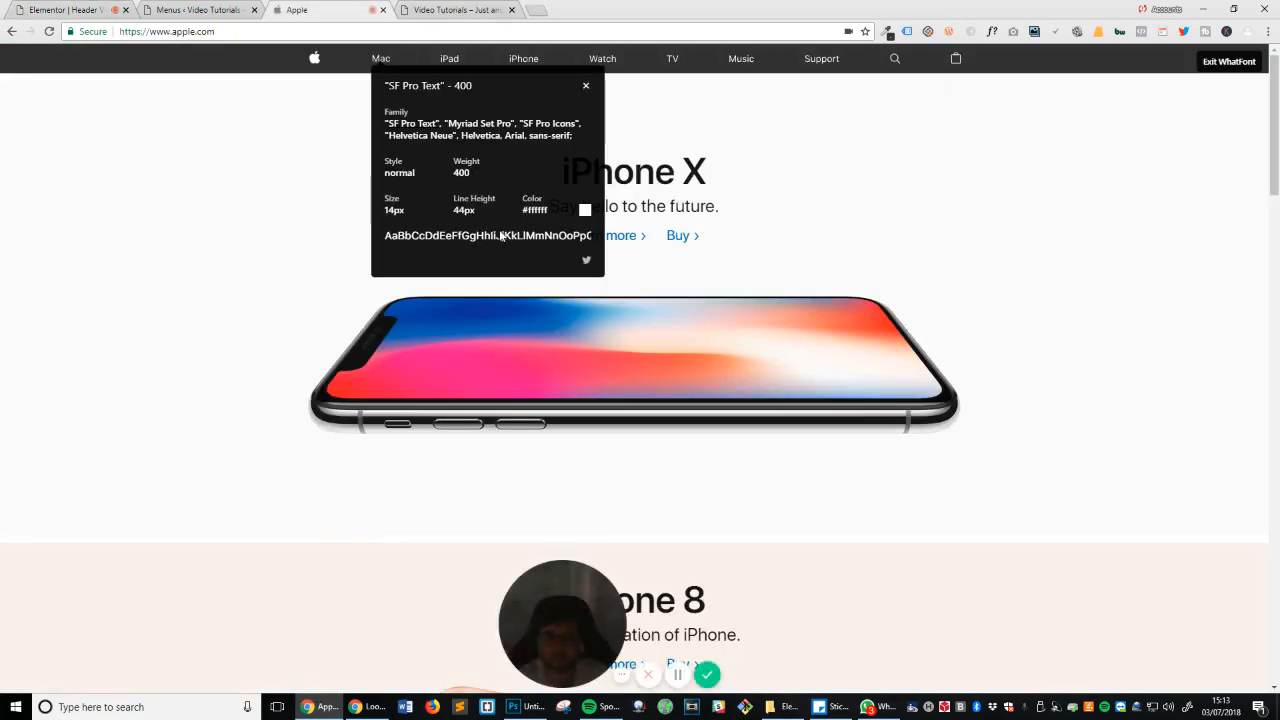
click(70, 7)
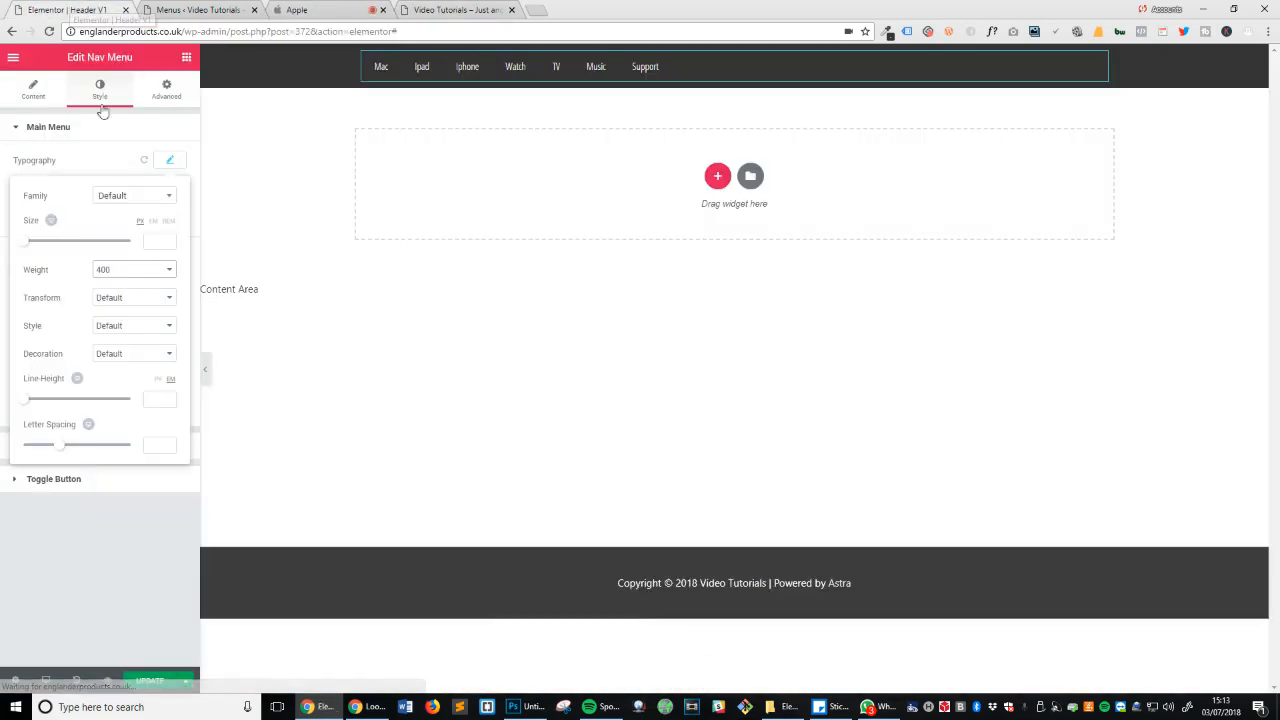
click(152, 241)
text(14)
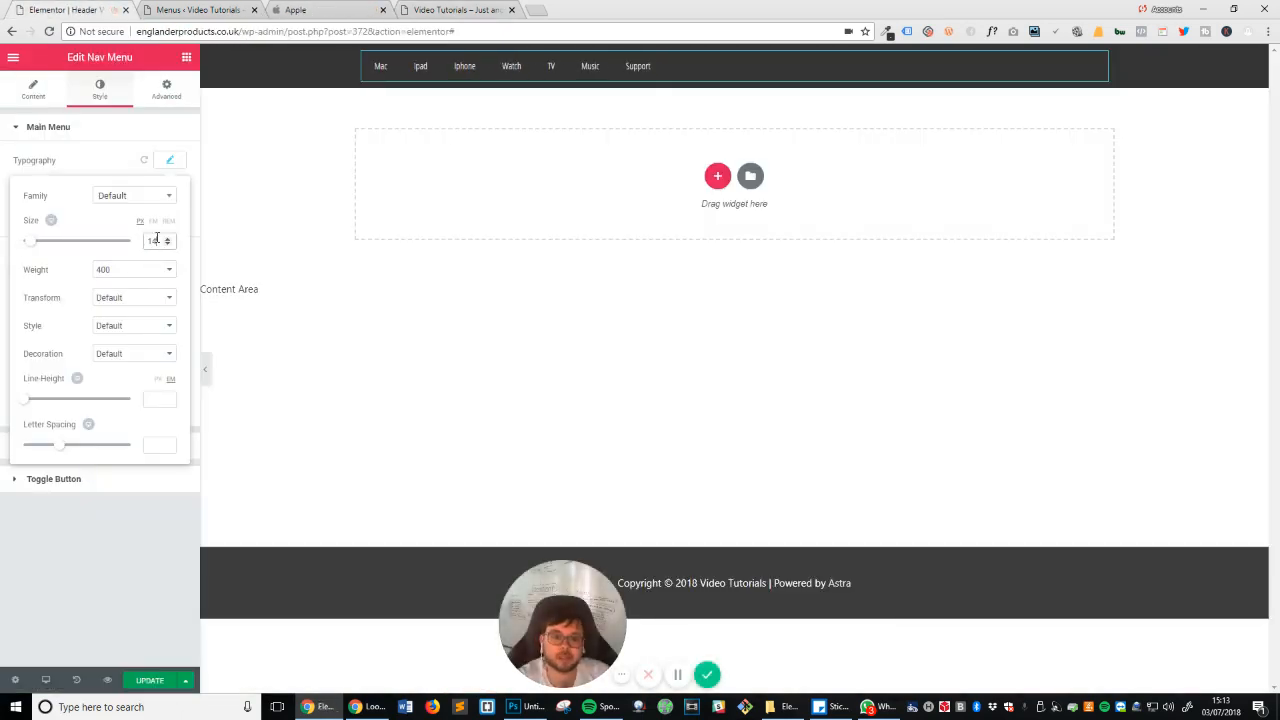
Step: Set the Nav Menu's font family to Helvetica and compare the menu with Apple's navigation bar
click(108, 206)
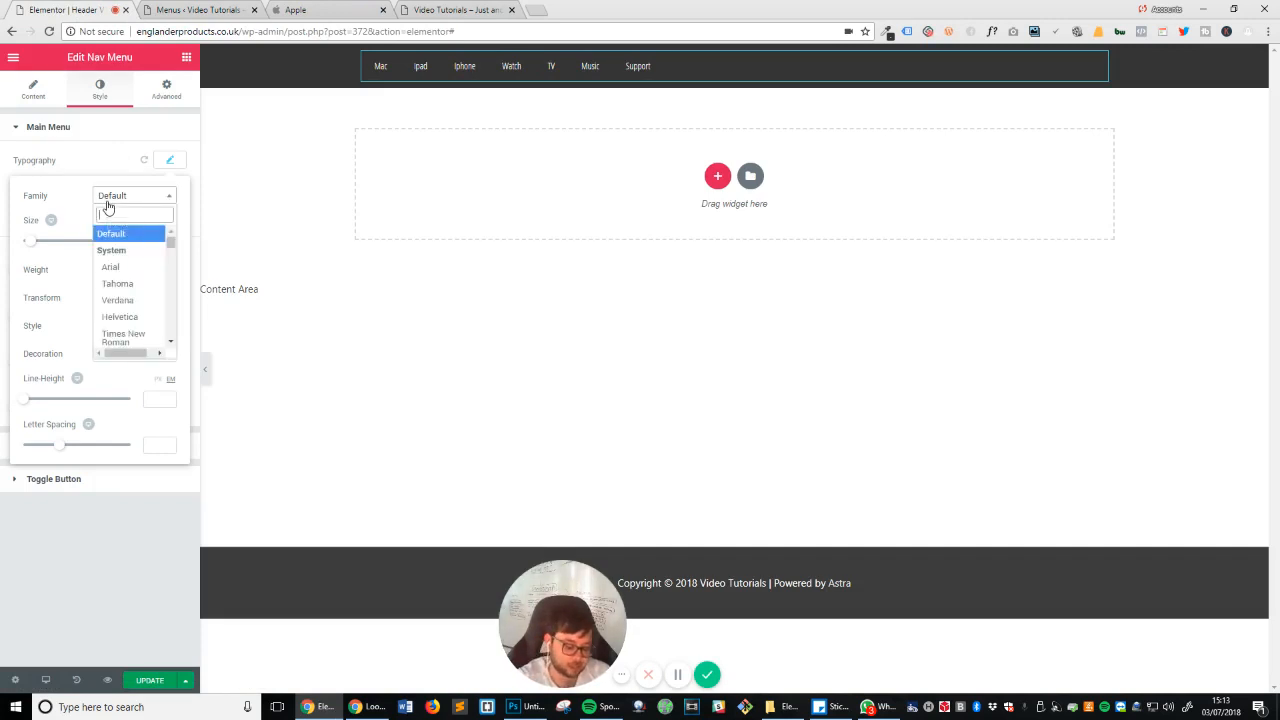
text(he)
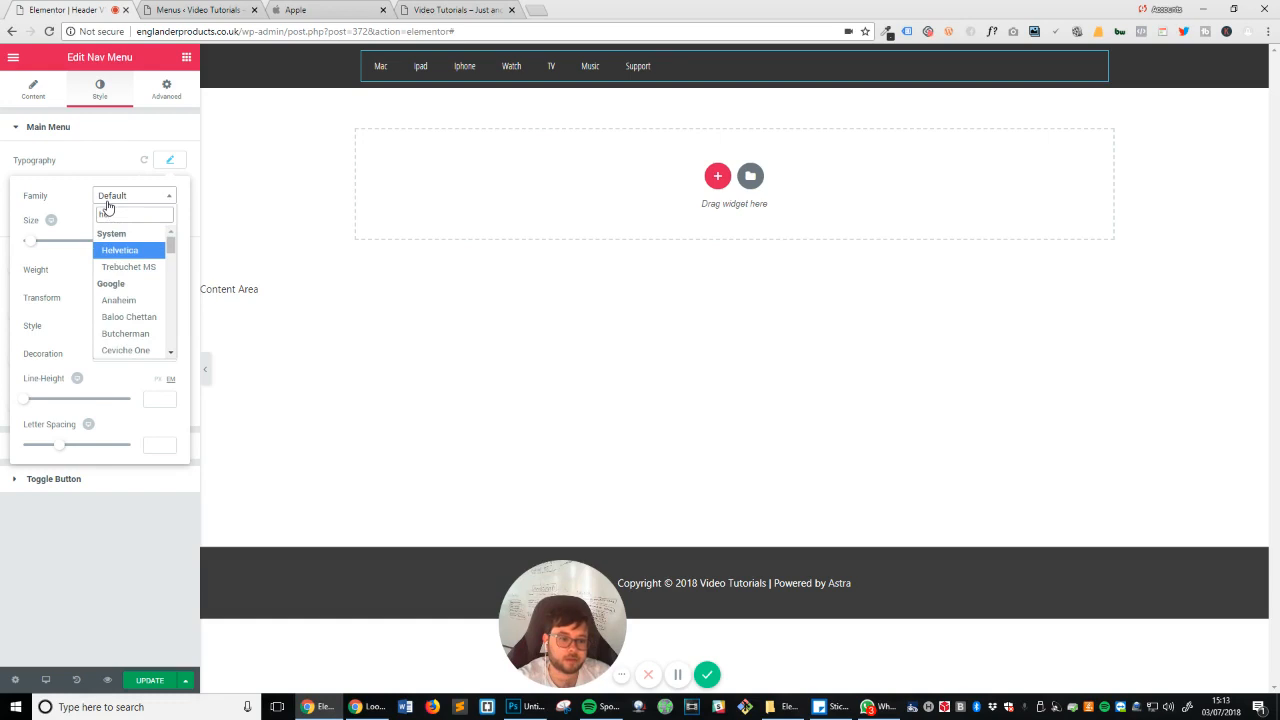
key(Return)
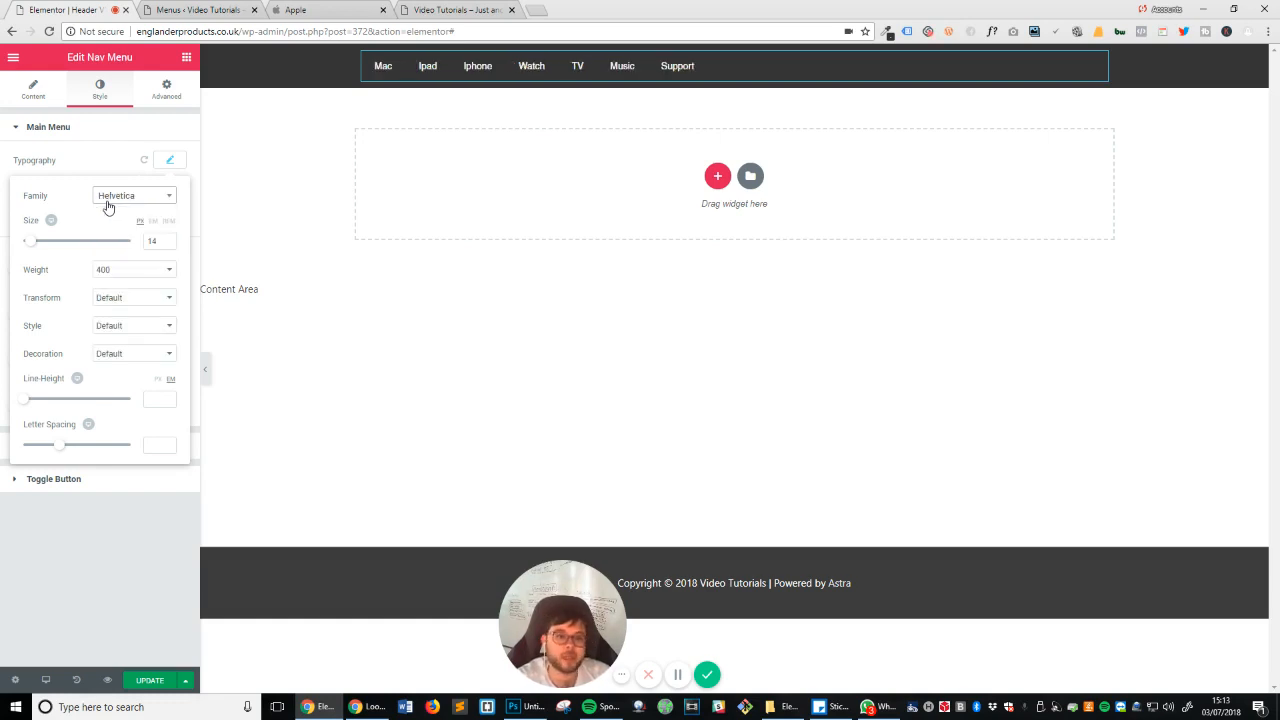
click(405, 10)
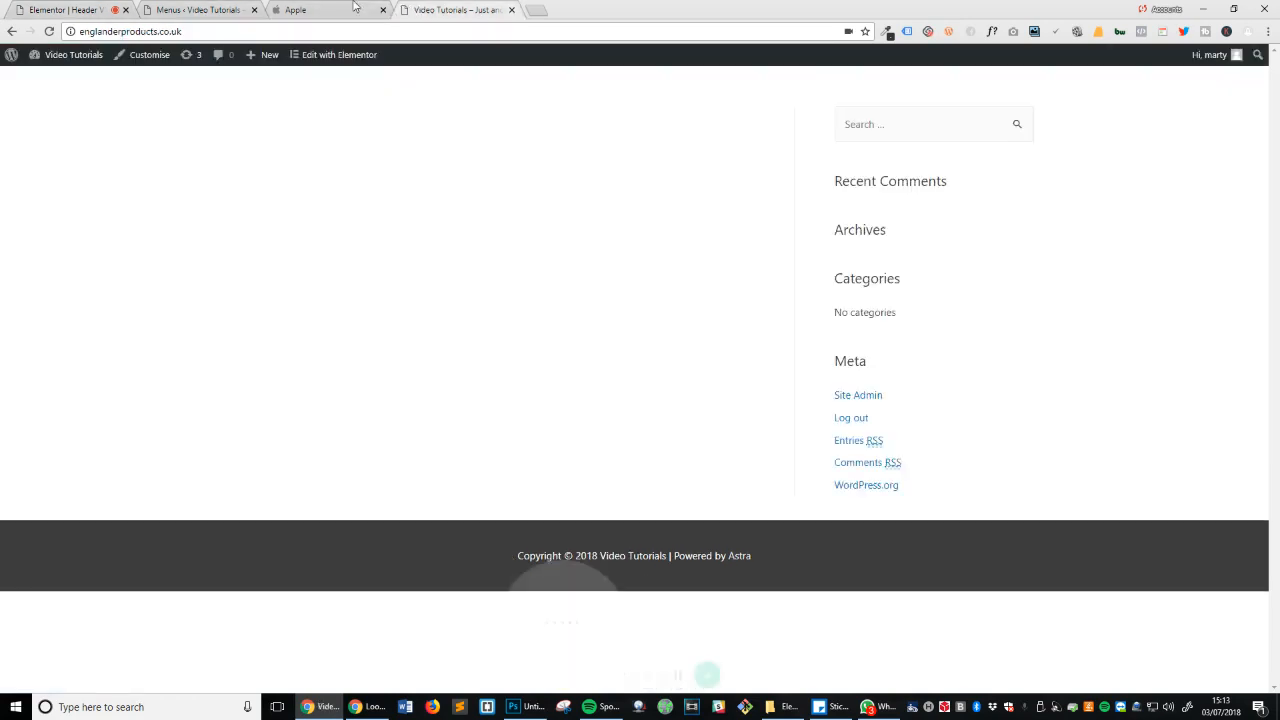
click(365, 10)
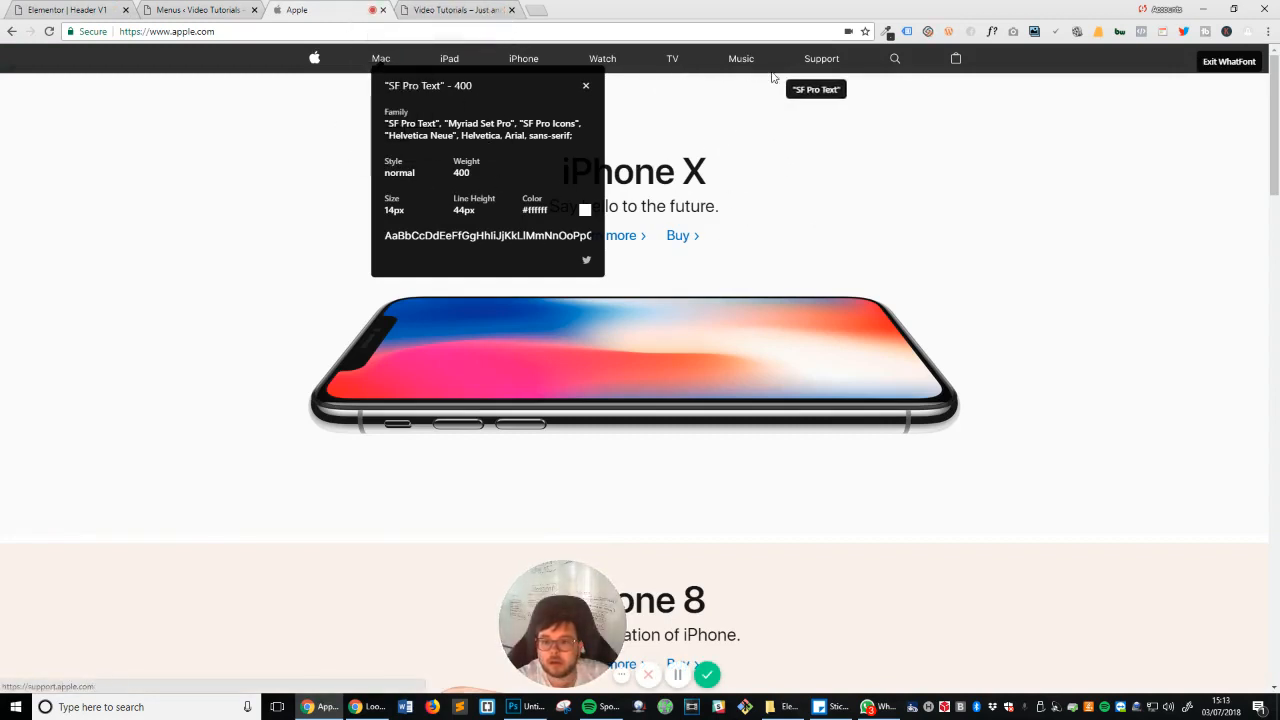
Step: Set the Nav Menu's letter spacing to 0.7 in Elementor and compare the result with Apple's navigation bar
click(65, 10)
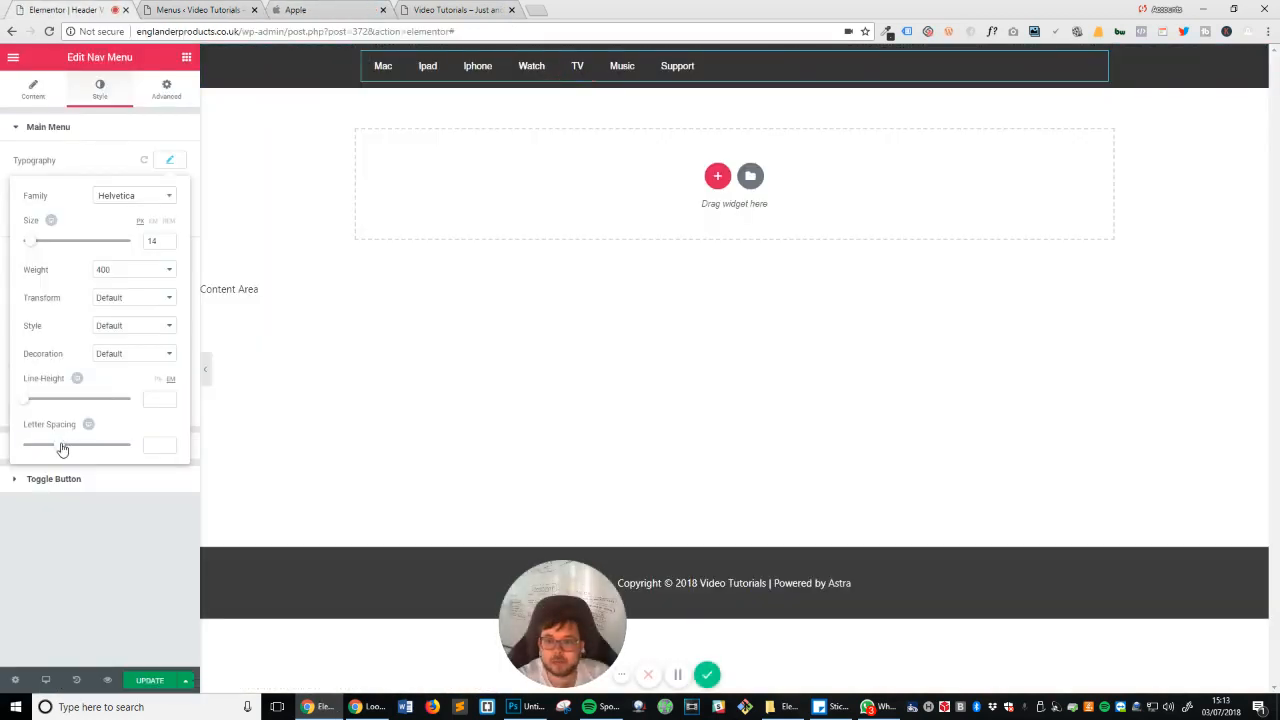
drag(62, 449, 67, 449)
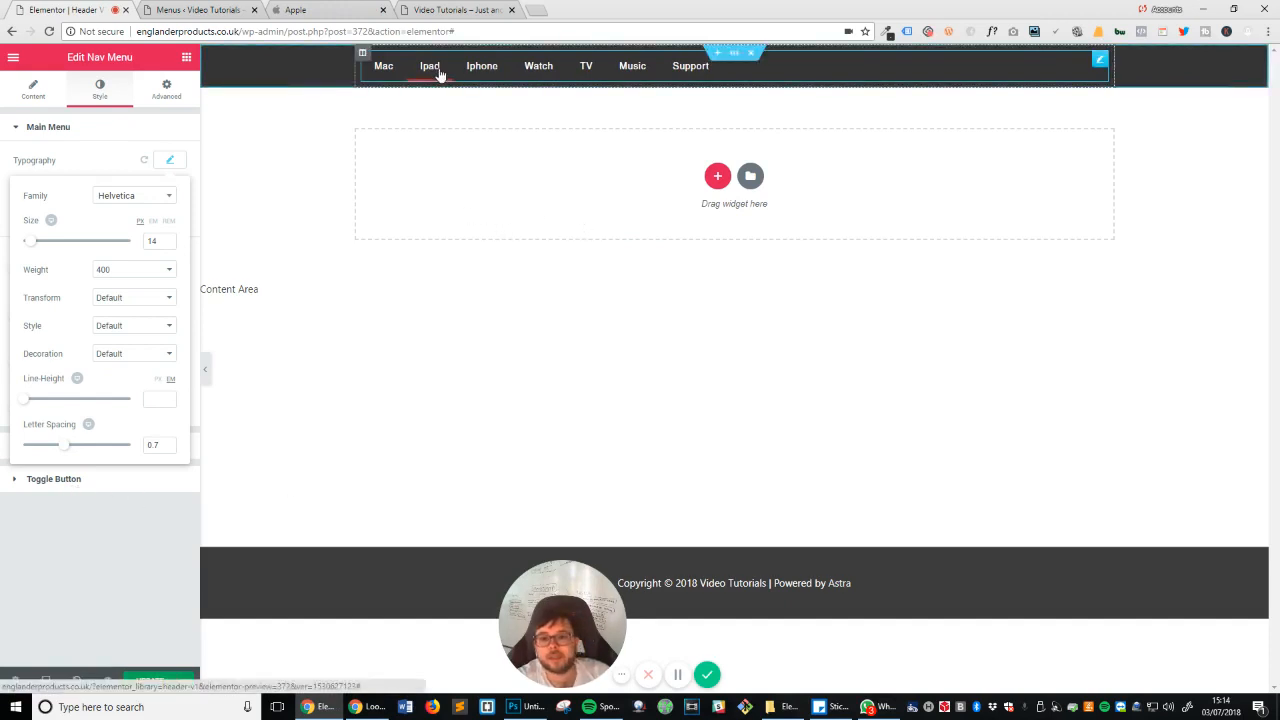
click(290, 9)
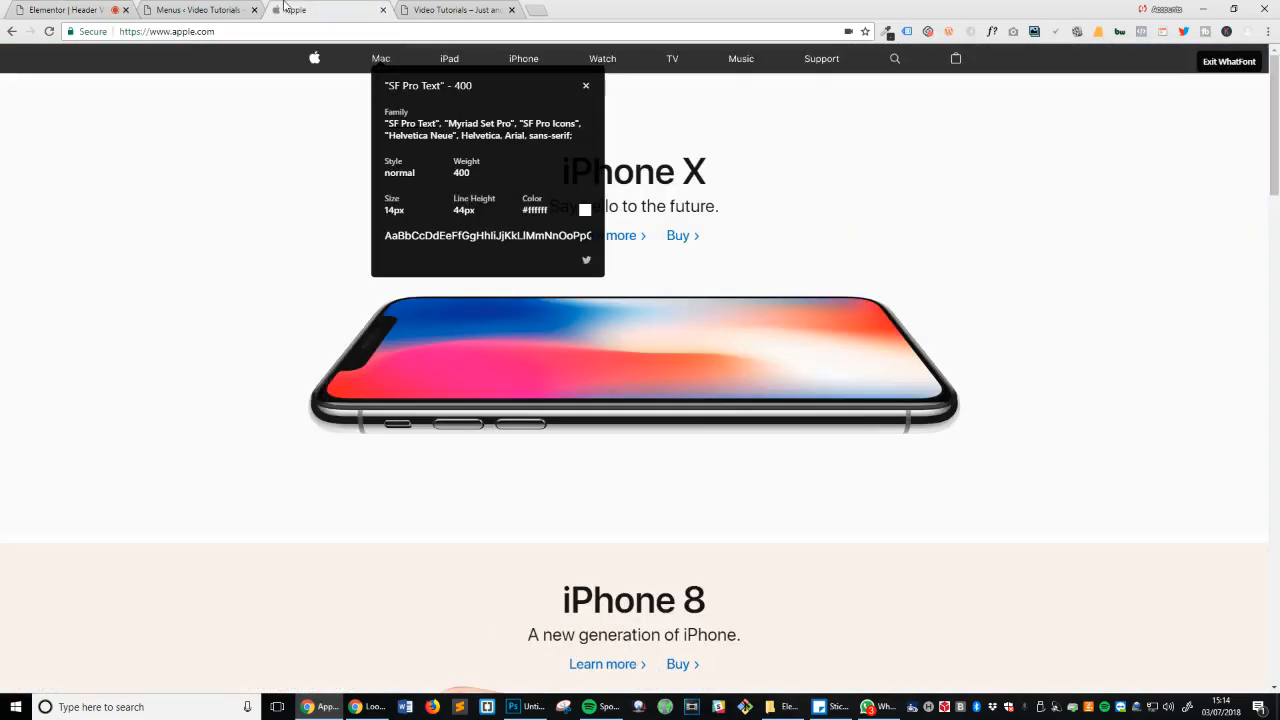
click(586, 85)
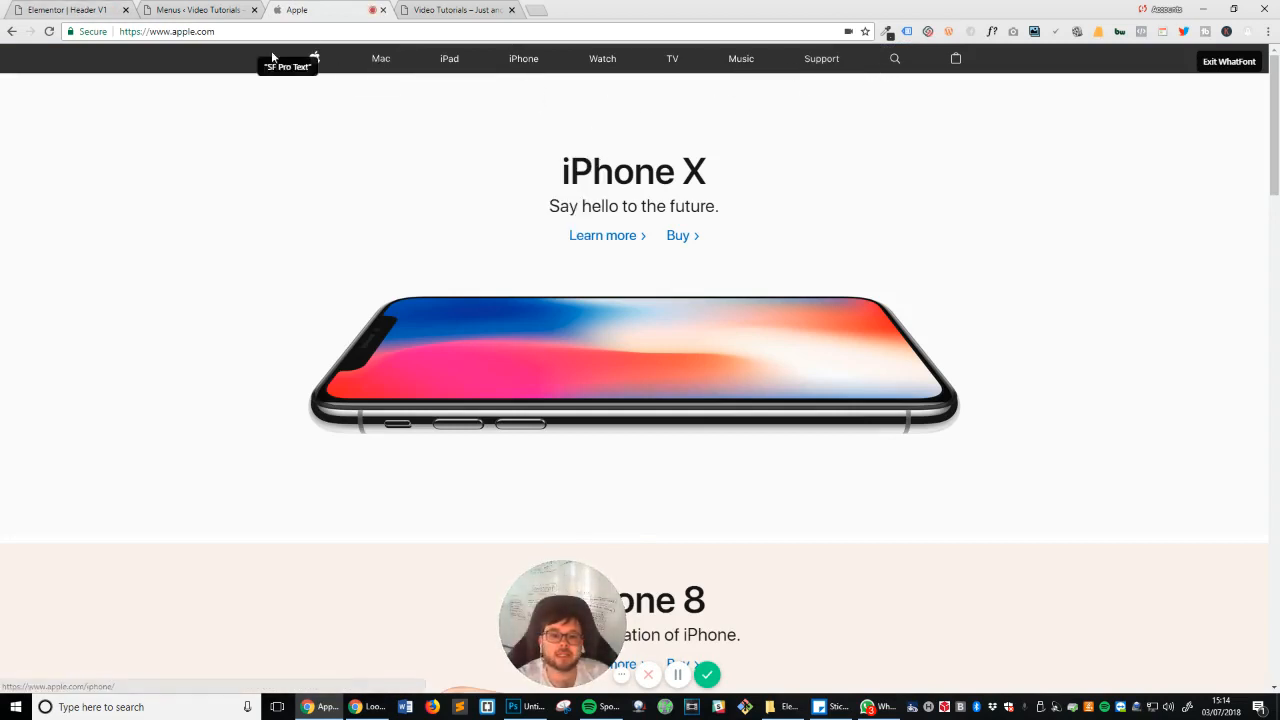
click(65, 9)
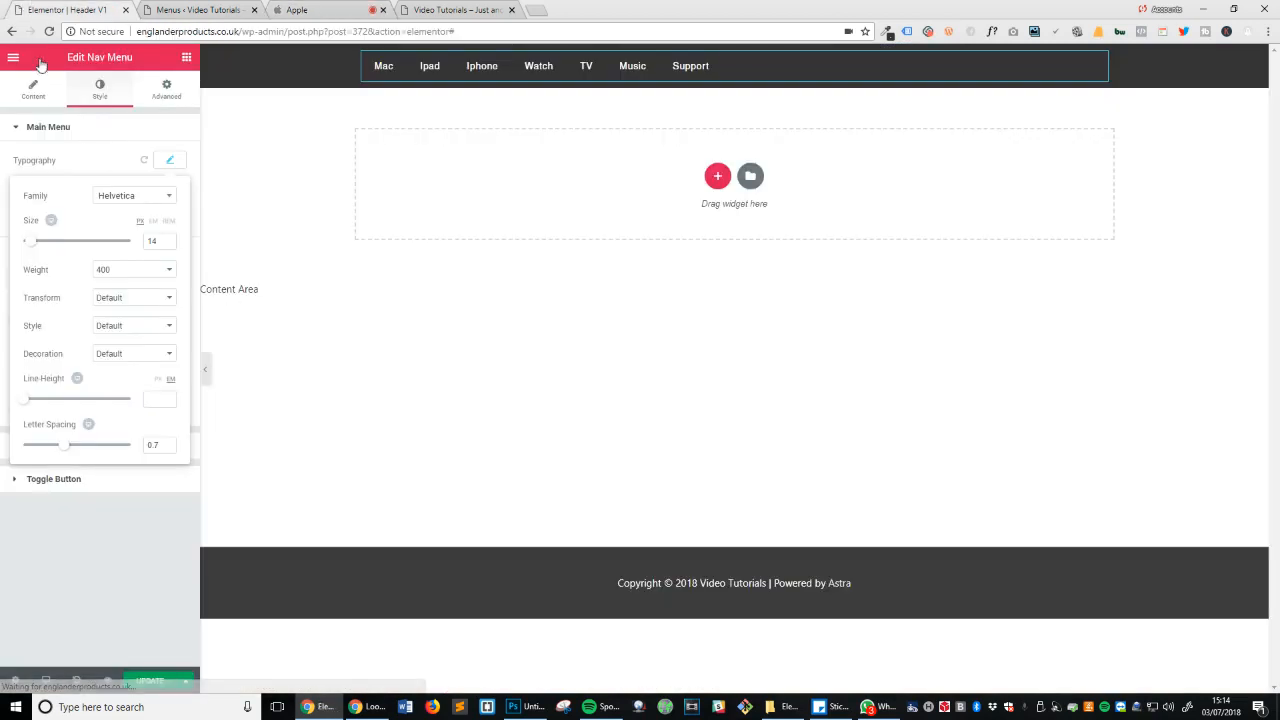
click(79, 578)
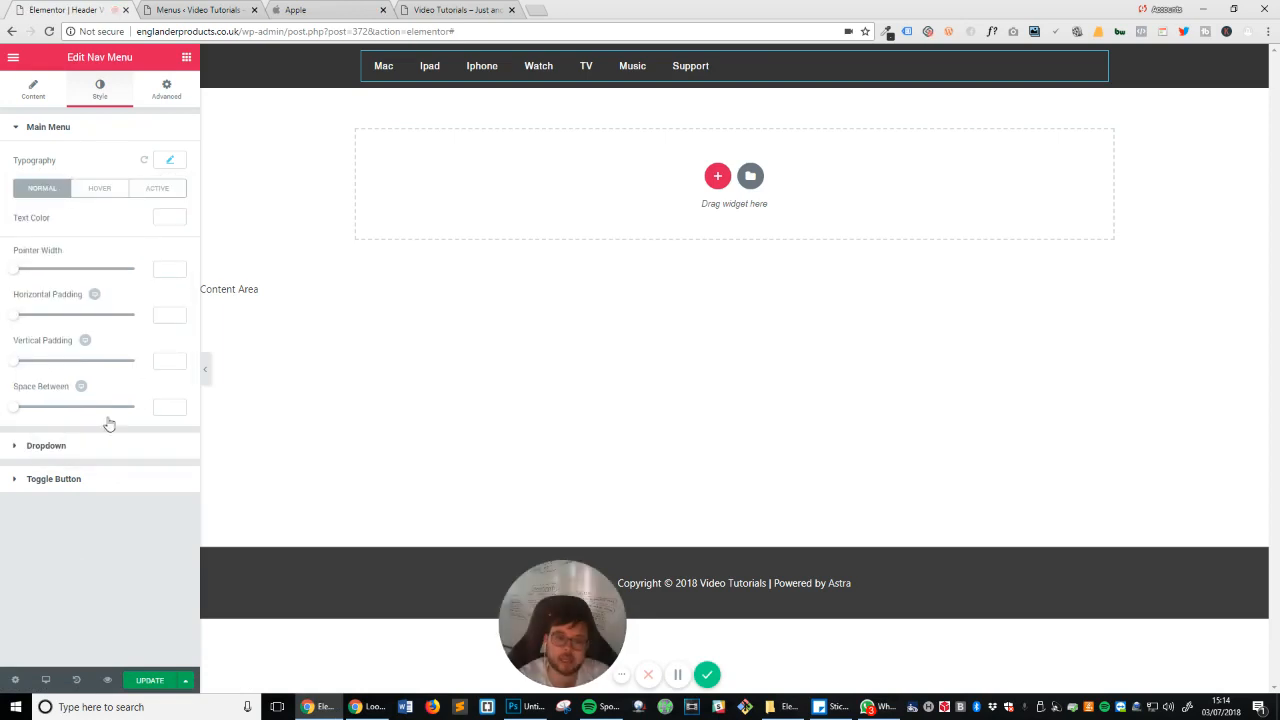
Step: Set the space between the Nav Menu items to 38 and compare the spacing with Apple's navigation bar
click(32, 92)
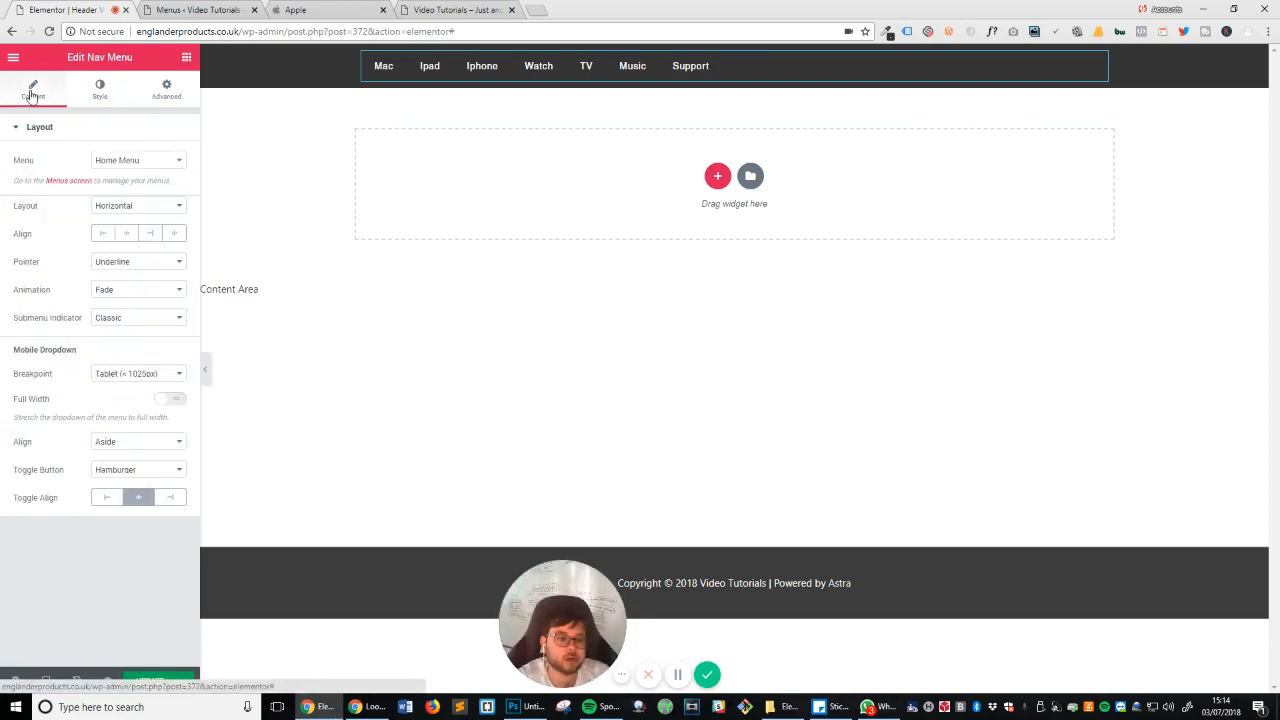
click(98, 95)
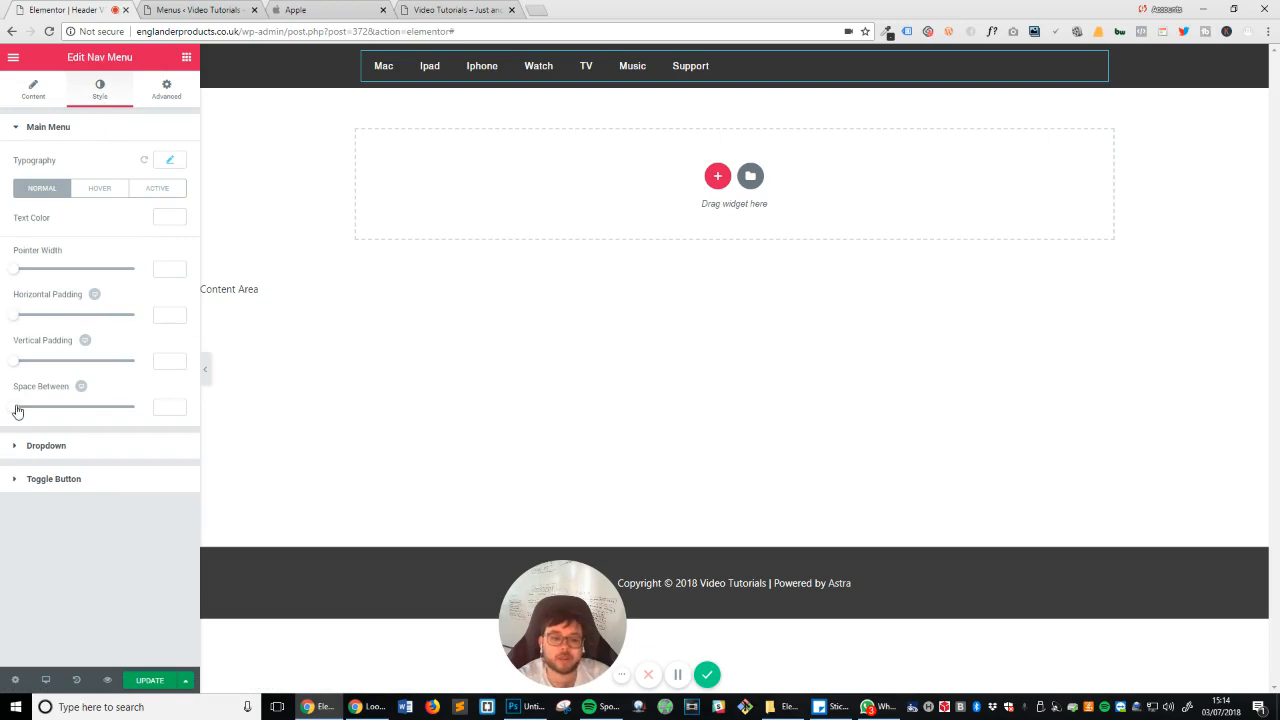
drag(17, 408, 63, 412)
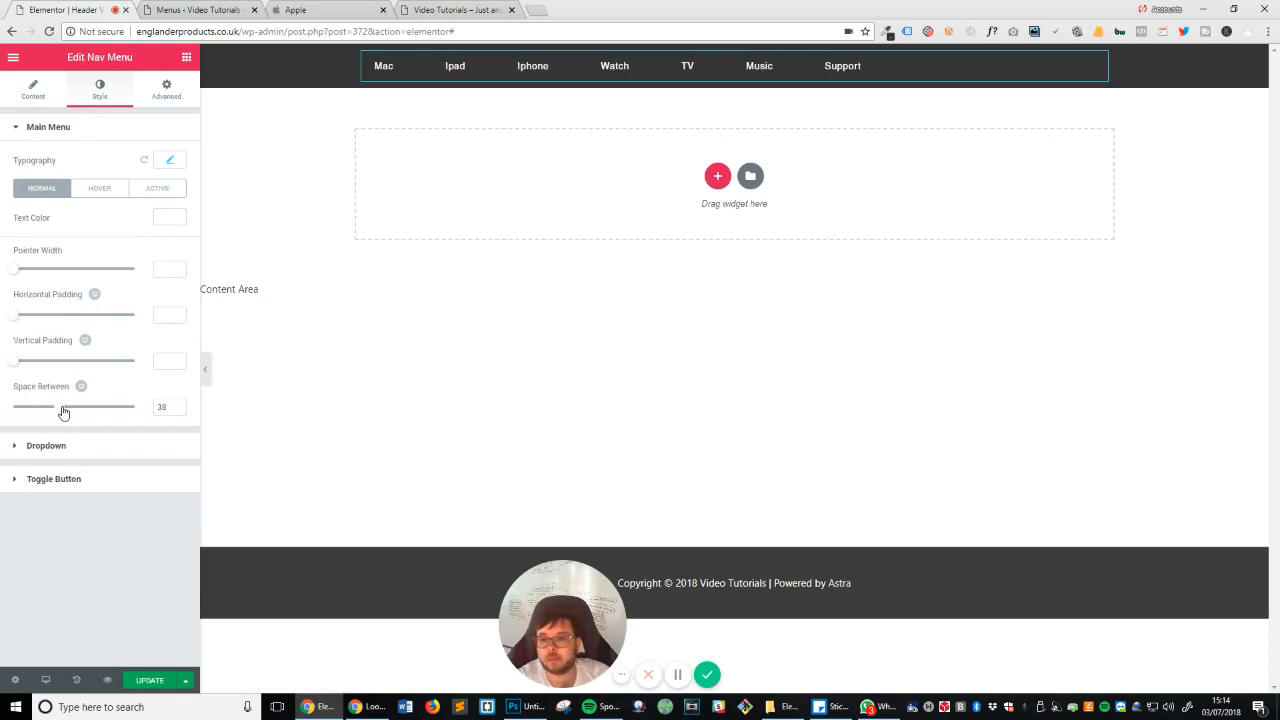
click(276, 7)
click(85, 9)
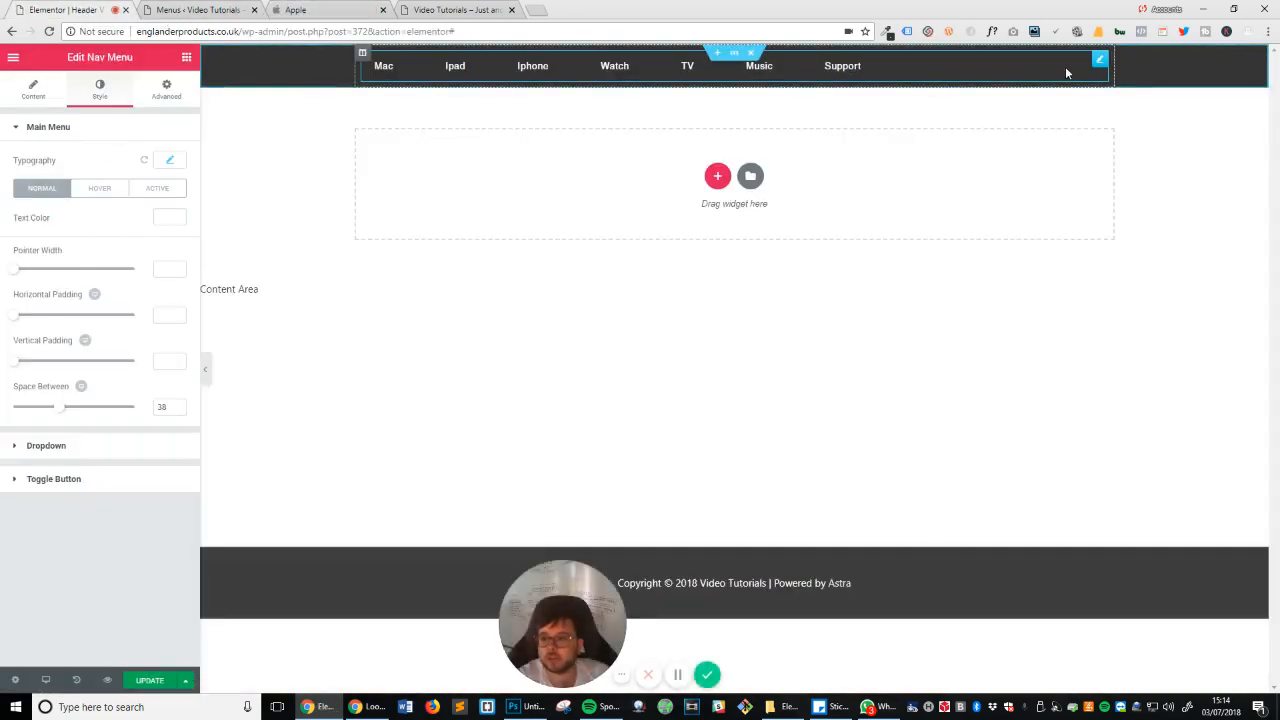
Step: Try the Nav Menu's font weight at 300, and settle on a weight of 200
click(171, 161)
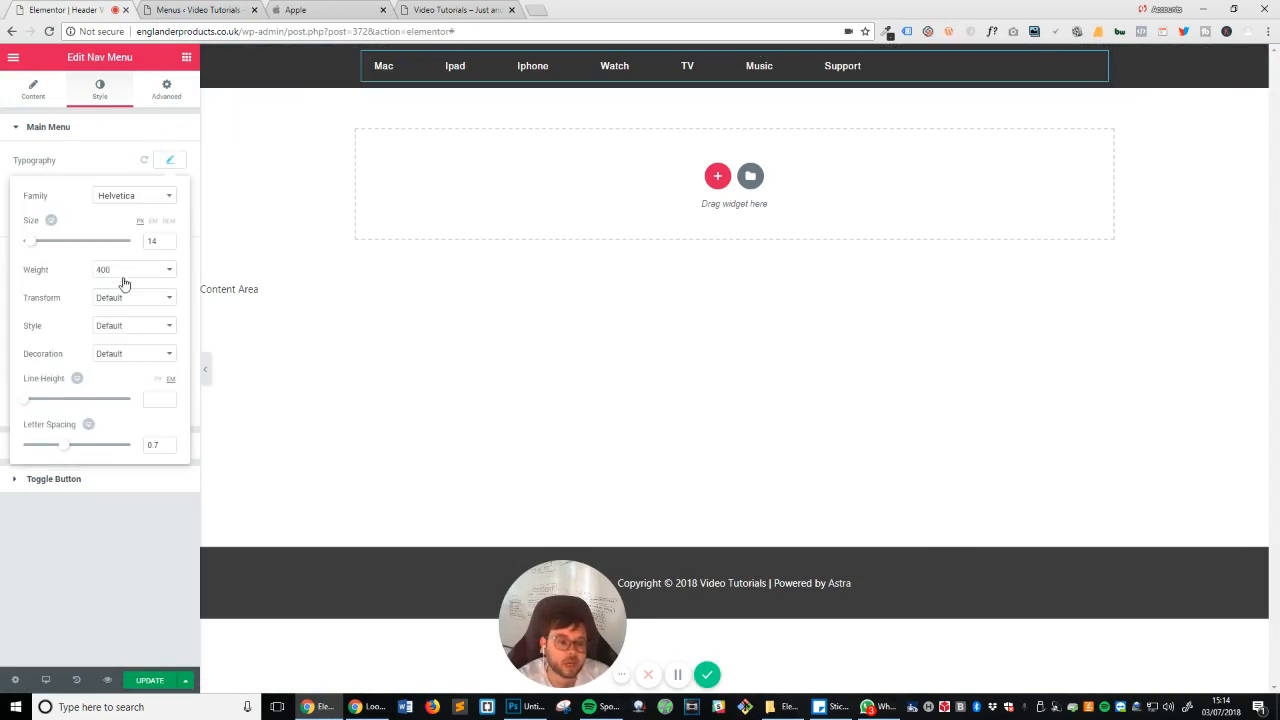
click(125, 272)
click(115, 306)
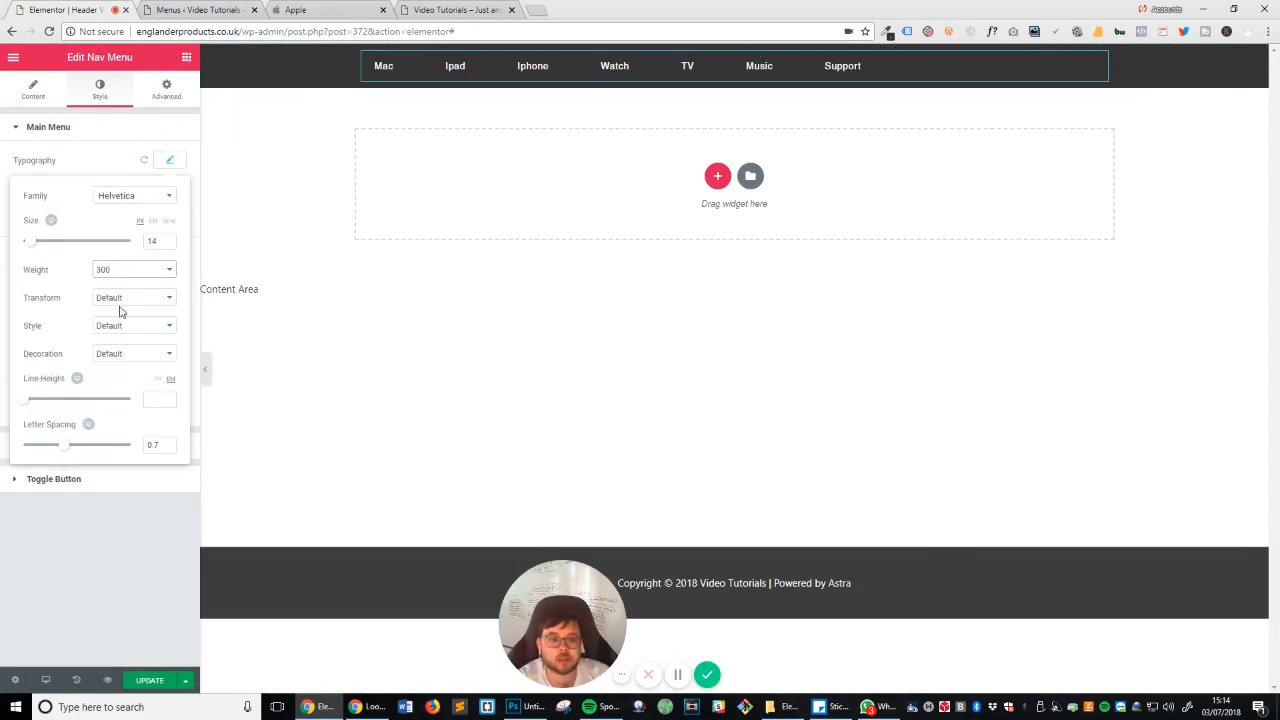
click(127, 272)
click(128, 301)
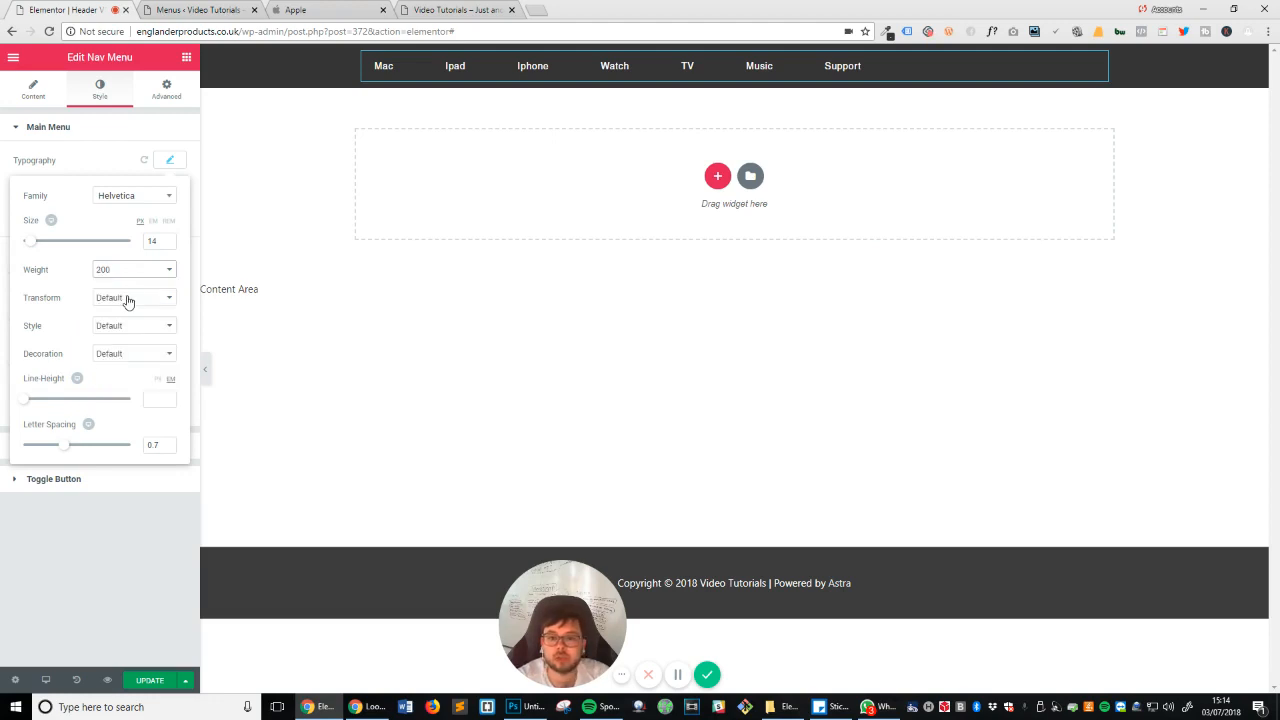
click(125, 580)
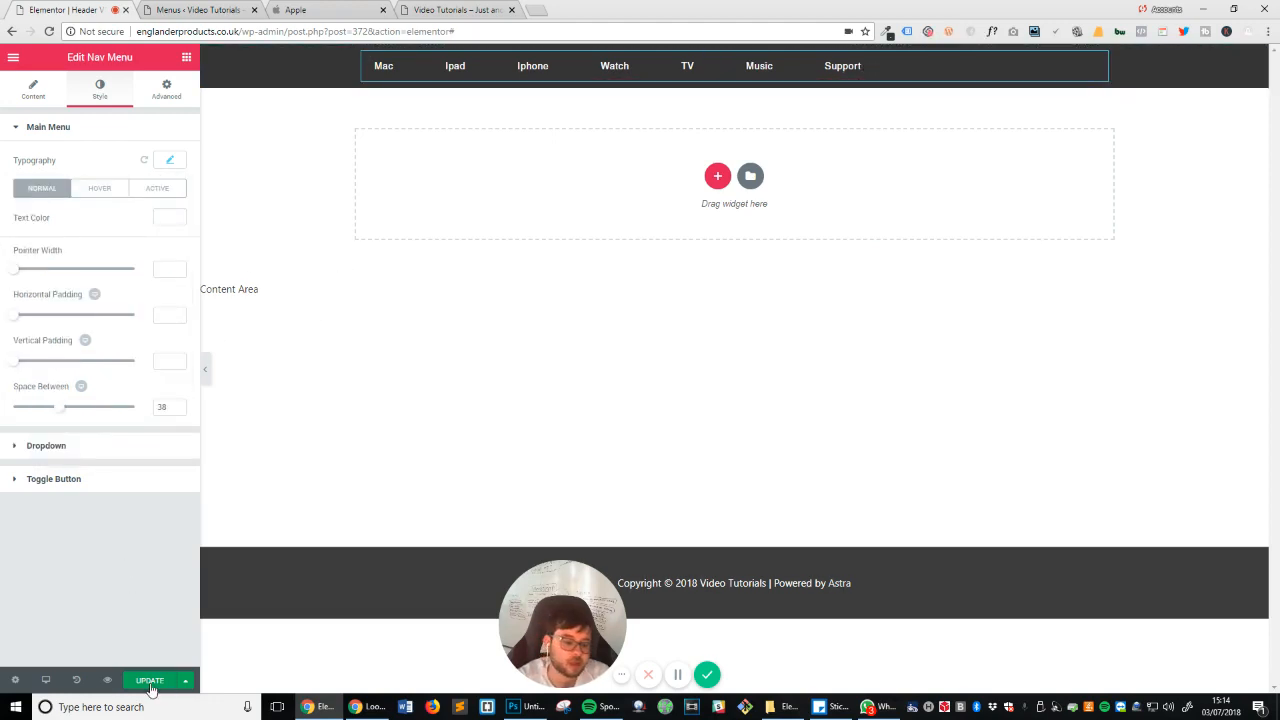
Step: Reload the live site's home page to check how the new header menu looks there
click(310, 10)
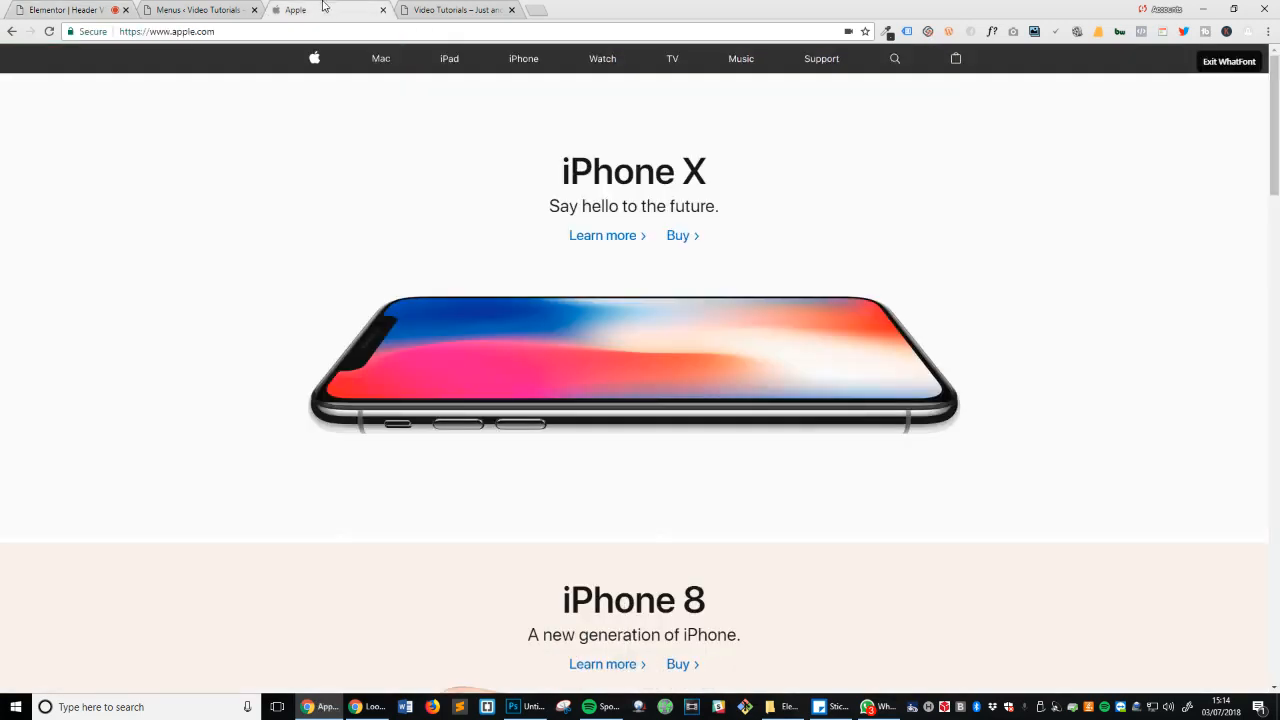
click(455, 9)
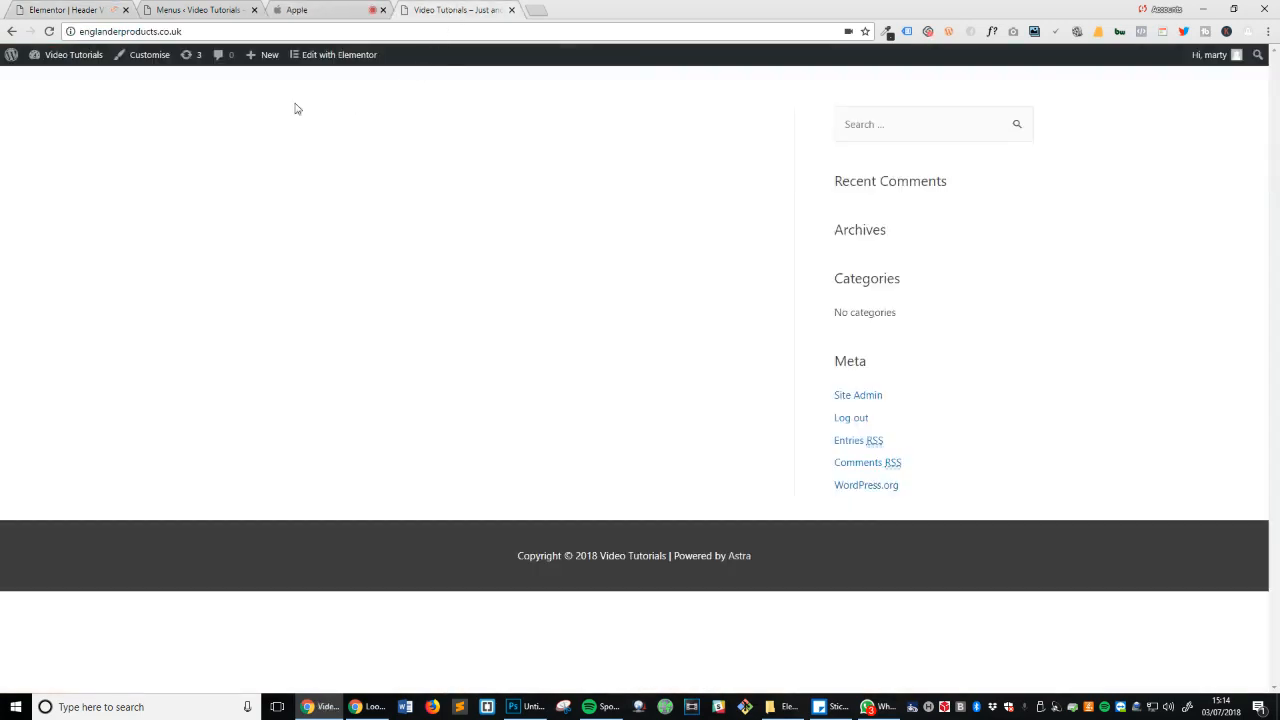
click(48, 31)
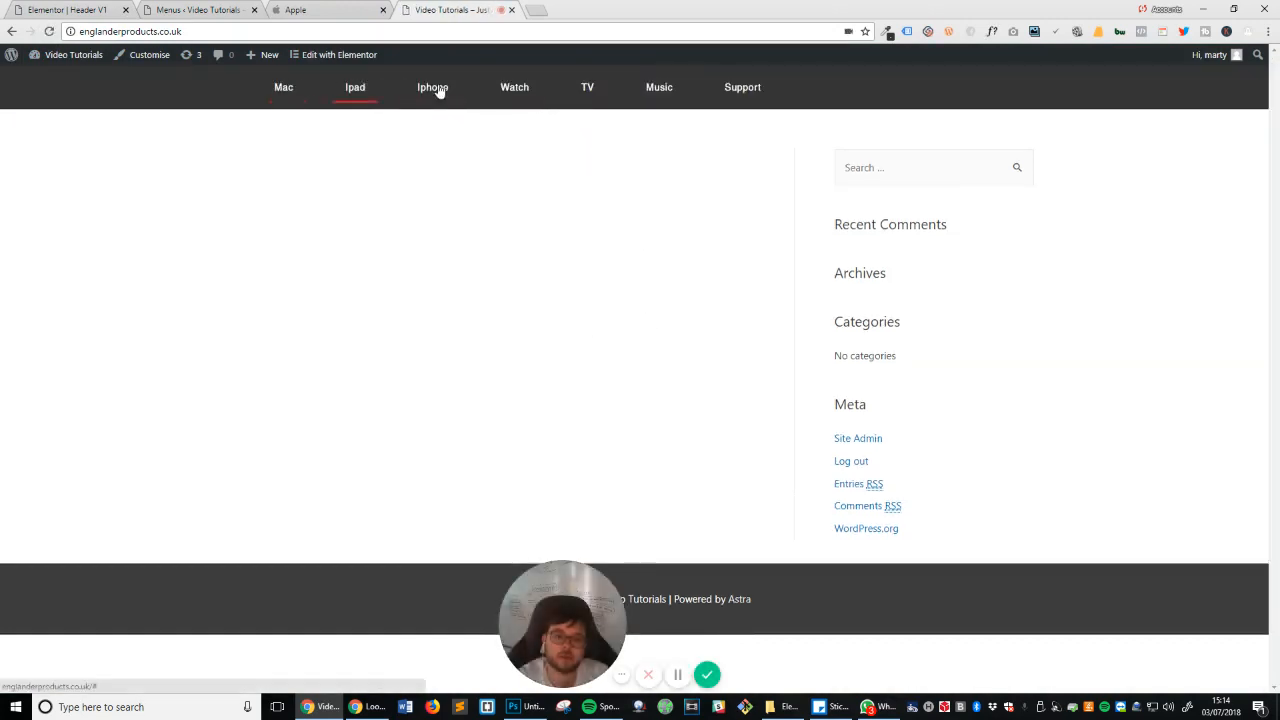
Step: Set the content position of the header column holding the menu to Middle in Elementor
click(65, 10)
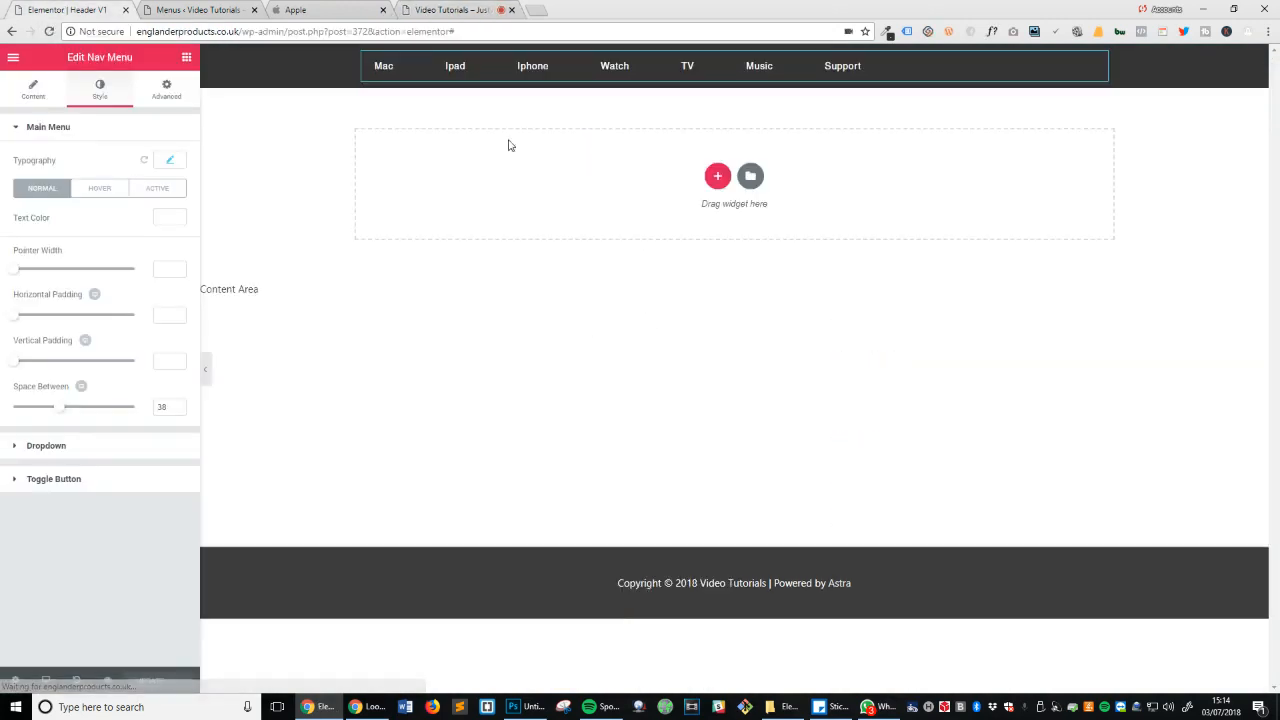
click(363, 55)
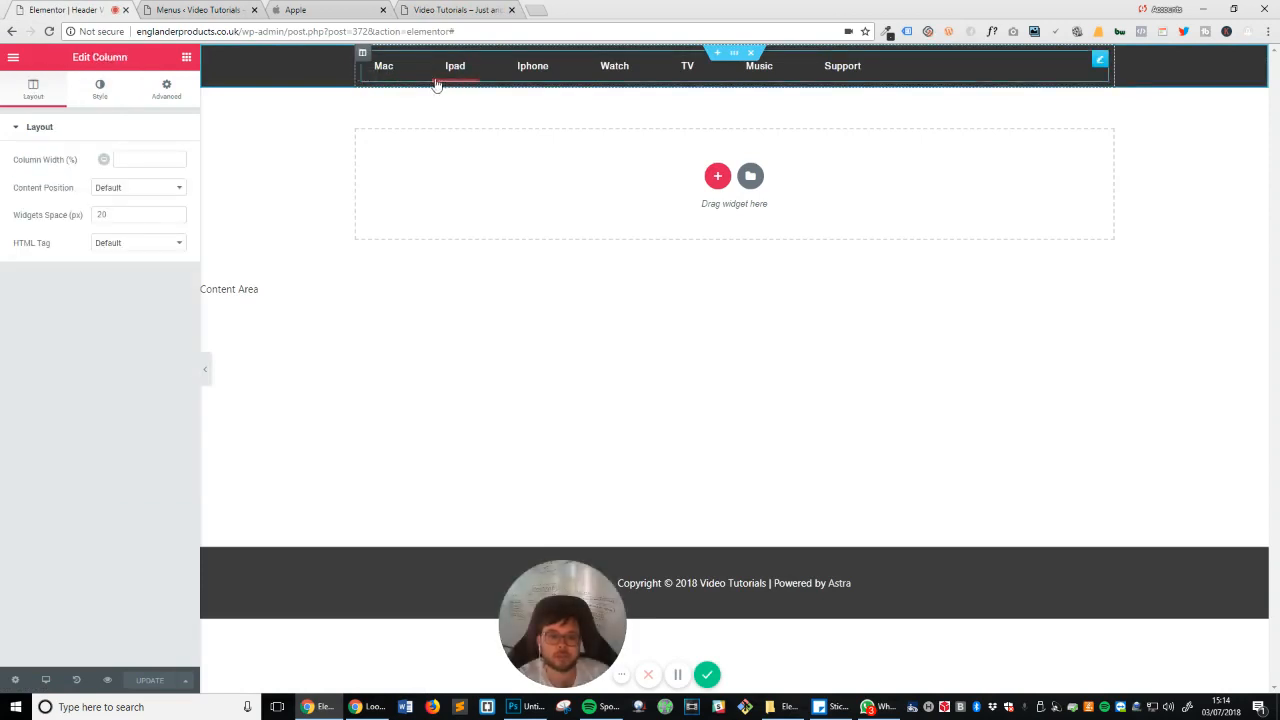
click(143, 189)
click(125, 223)
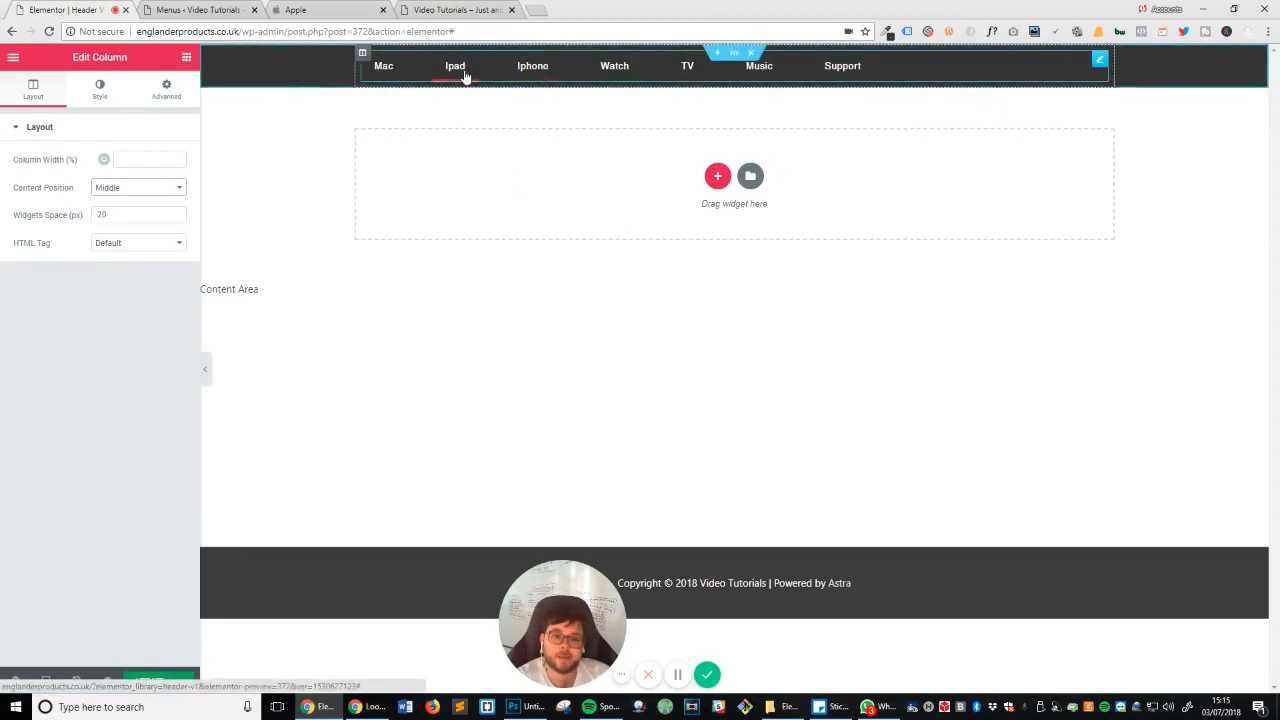
Step: Examine the logo, search and bag icons around Apple's navigation items and exit WhatFont
click(316, 7)
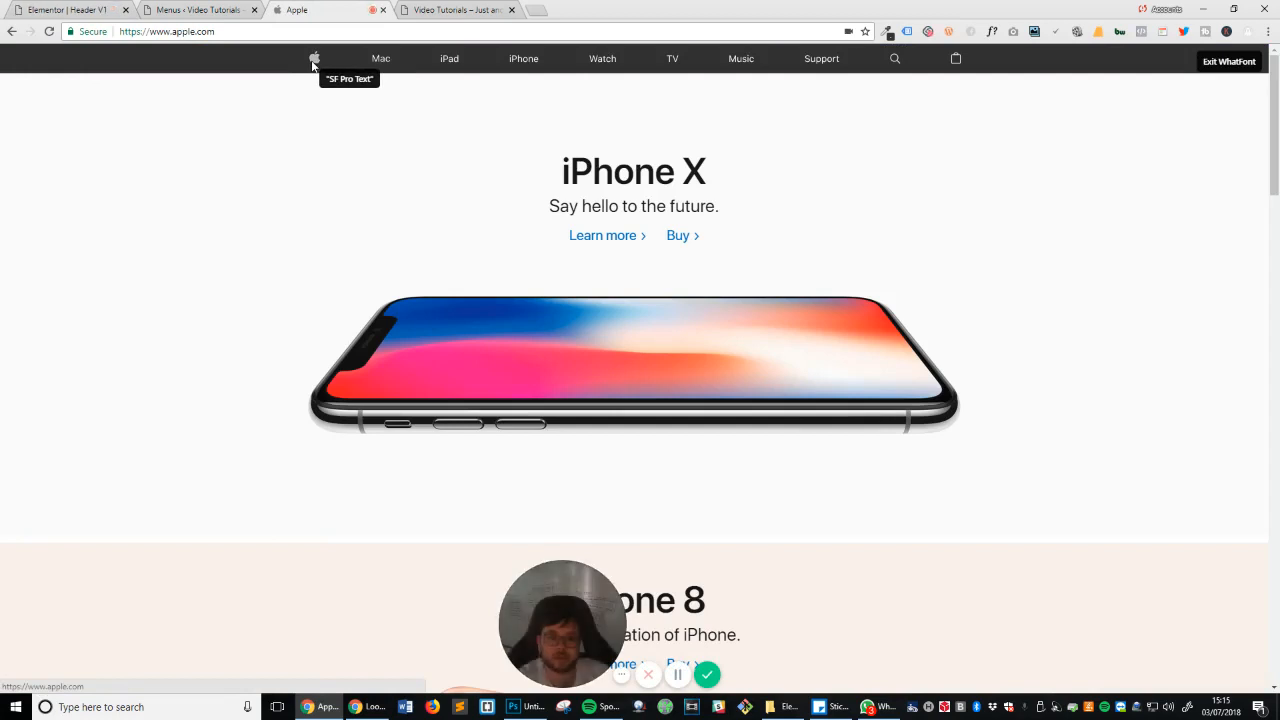
click(1228, 61)
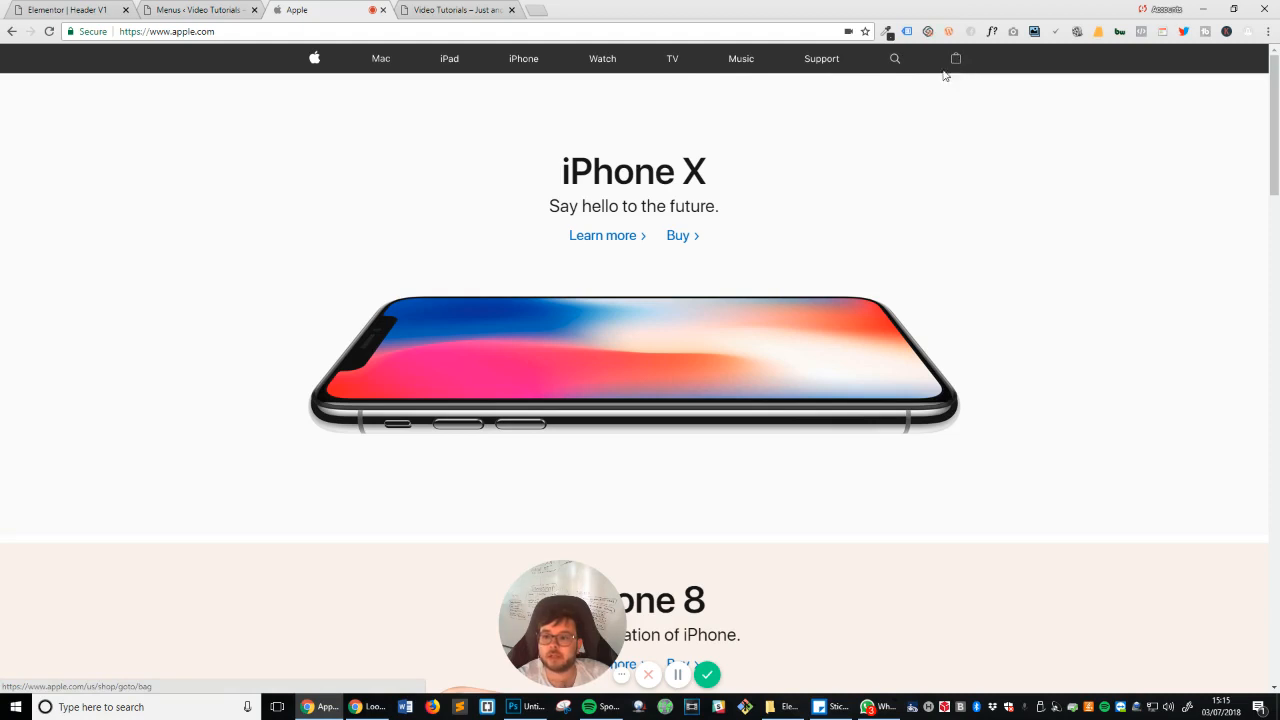
click(230, 10)
Step: Add three empty columns to the Elementor header section and move the Nav Menu widget into the second column
click(130, 9)
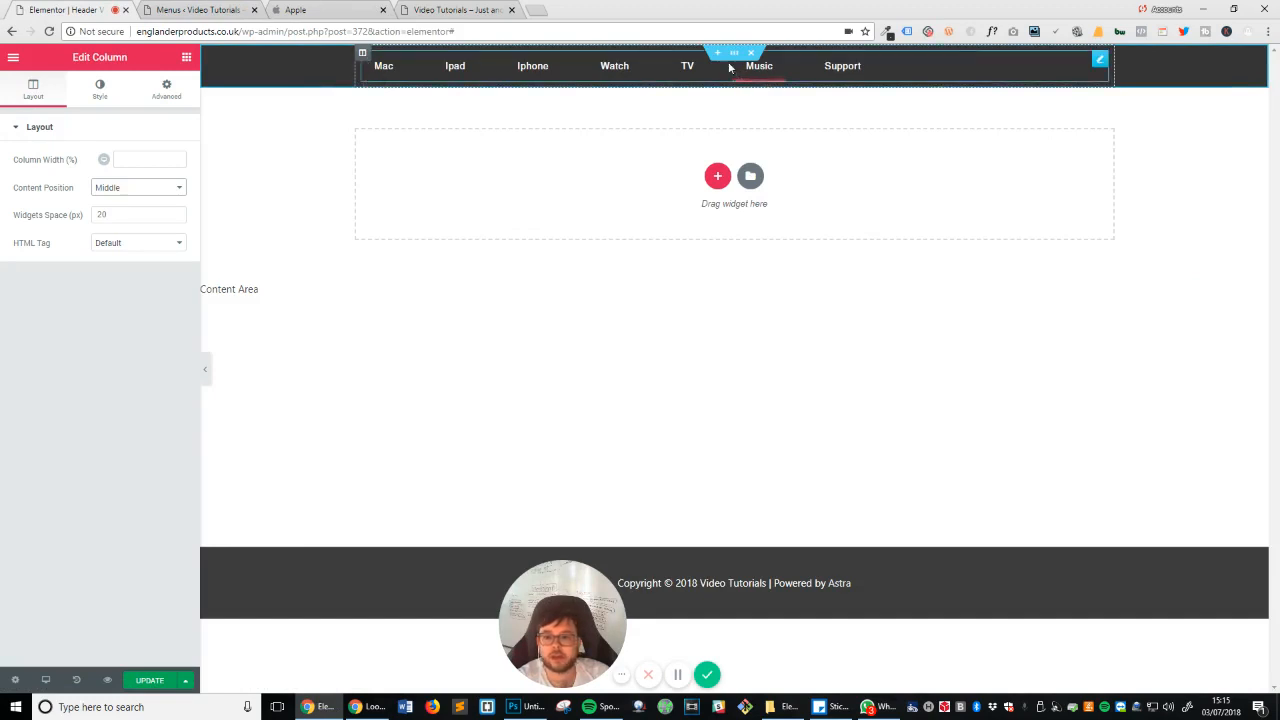
right_click(364, 53)
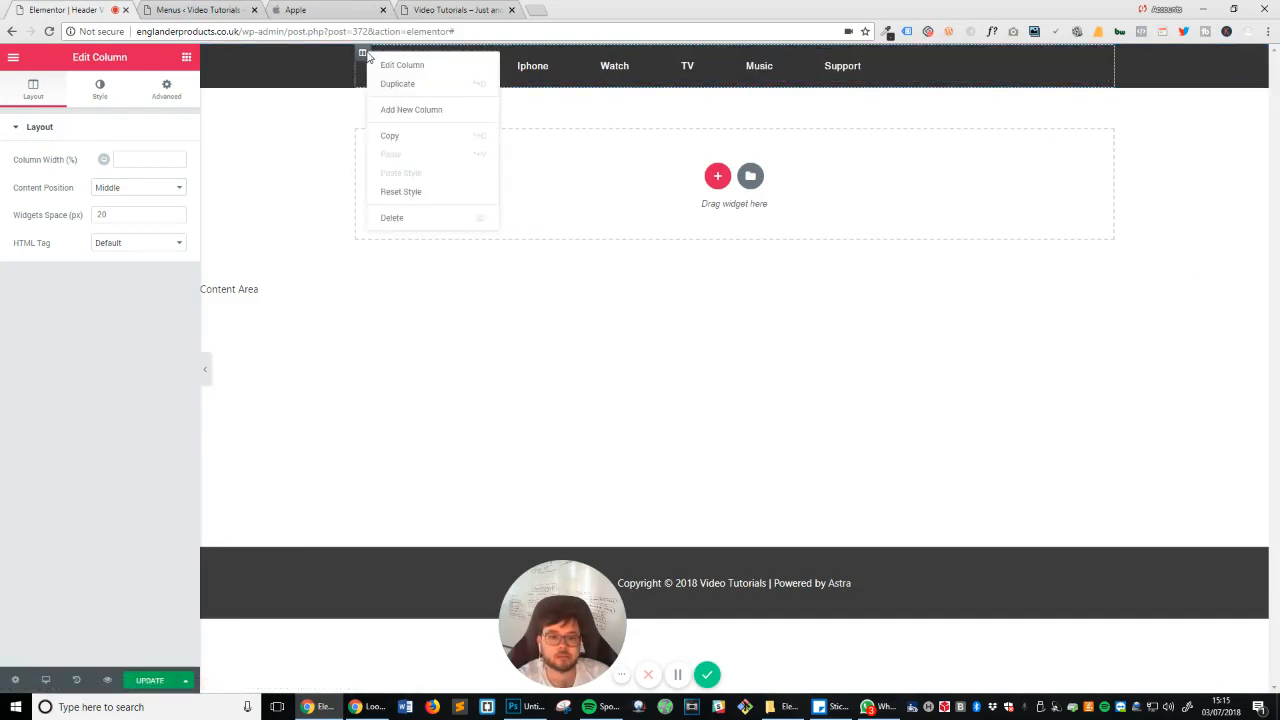
click(398, 84)
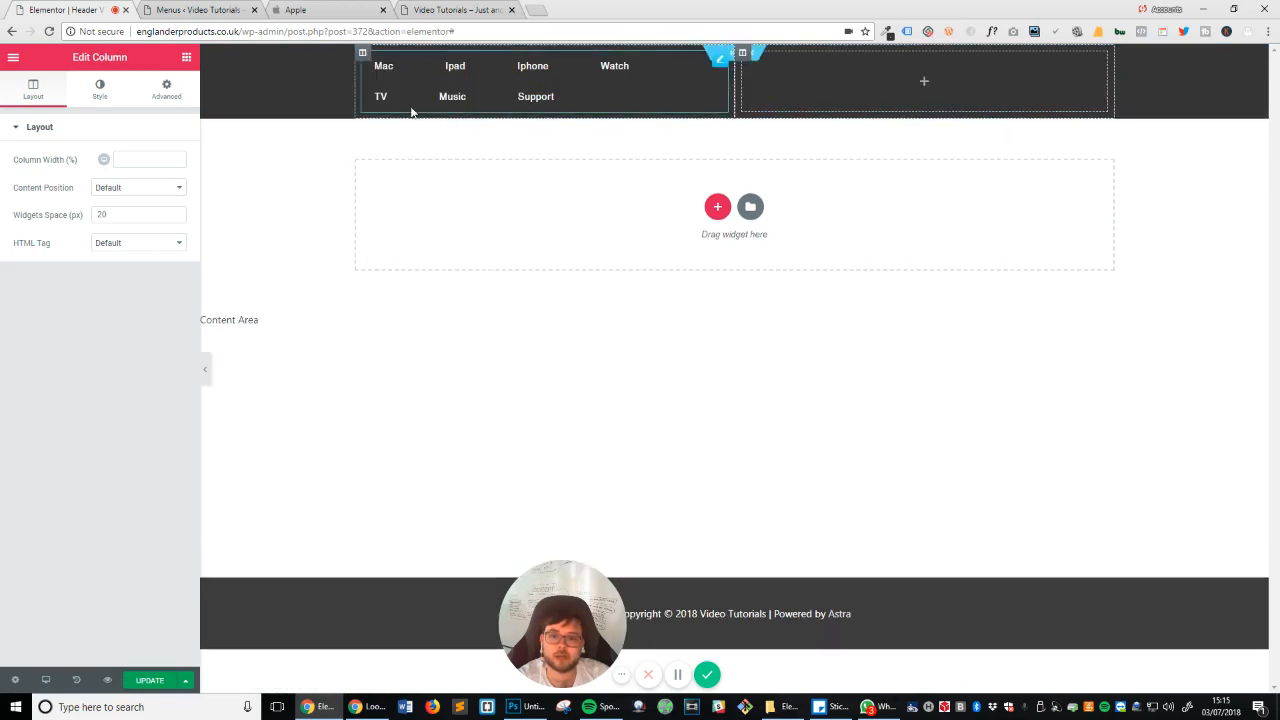
right_click(363, 53)
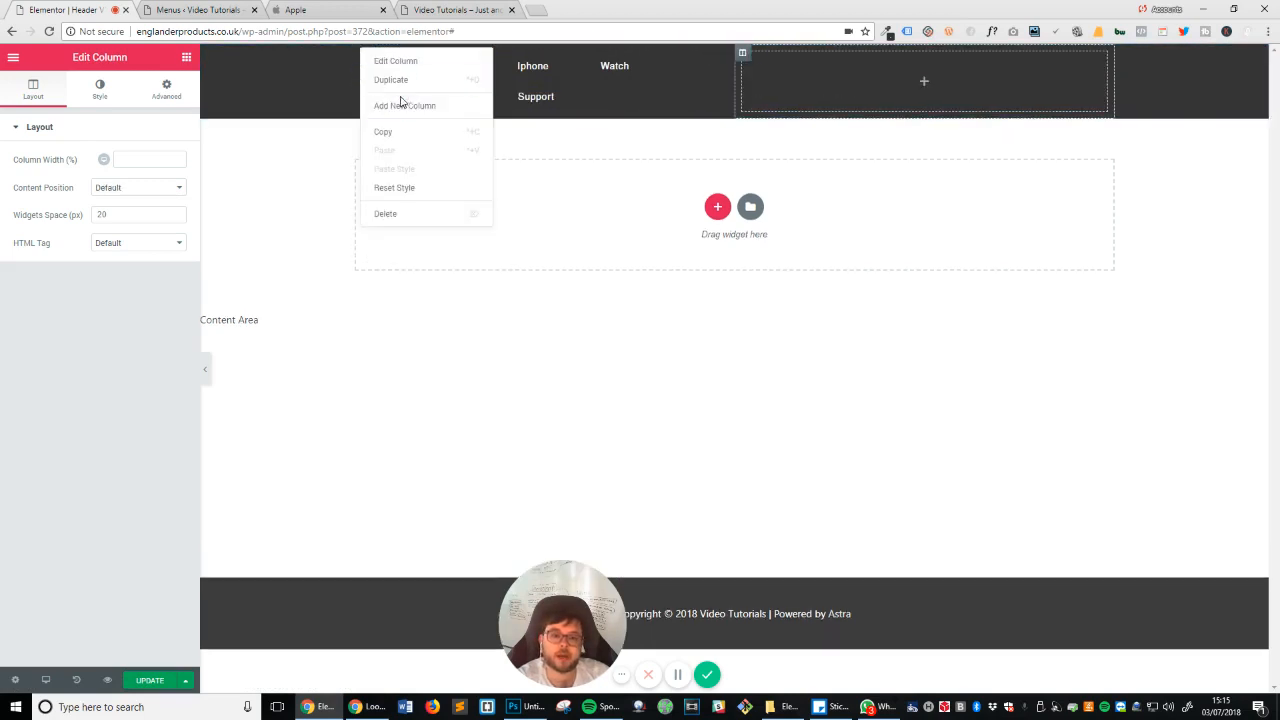
click(400, 108)
right_click(366, 56)
click(387, 112)
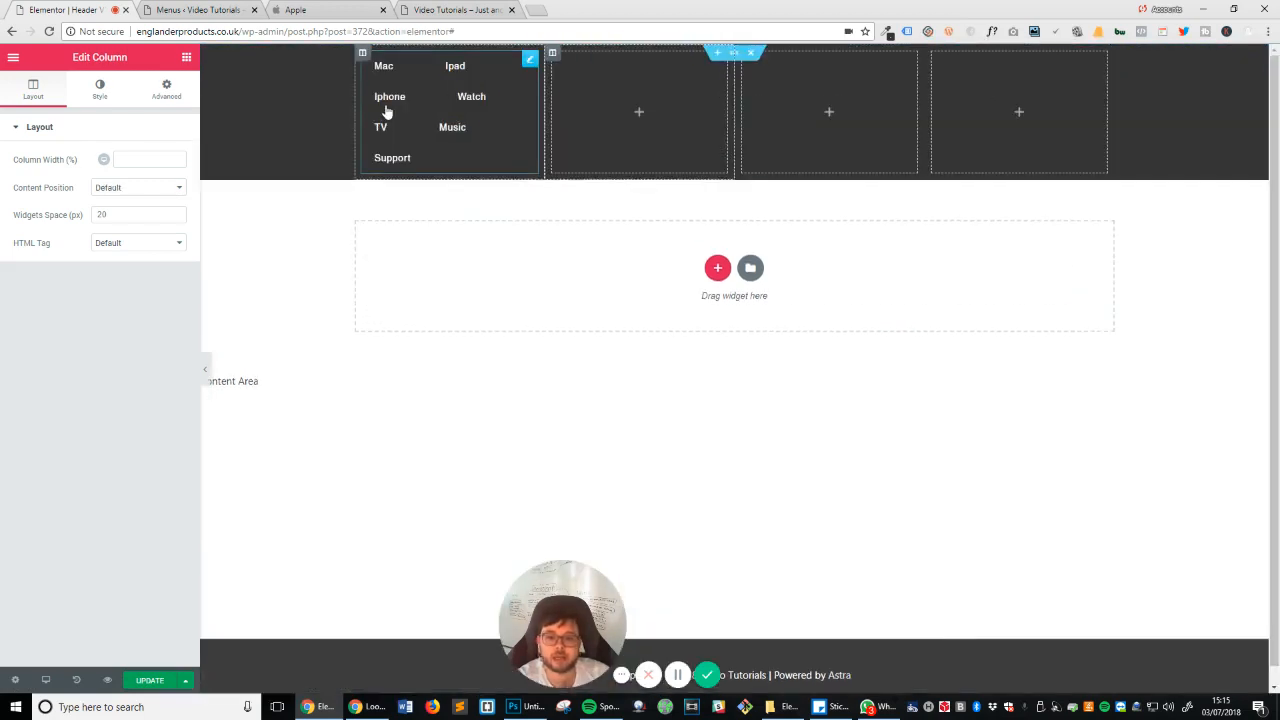
drag(530, 66, 634, 91)
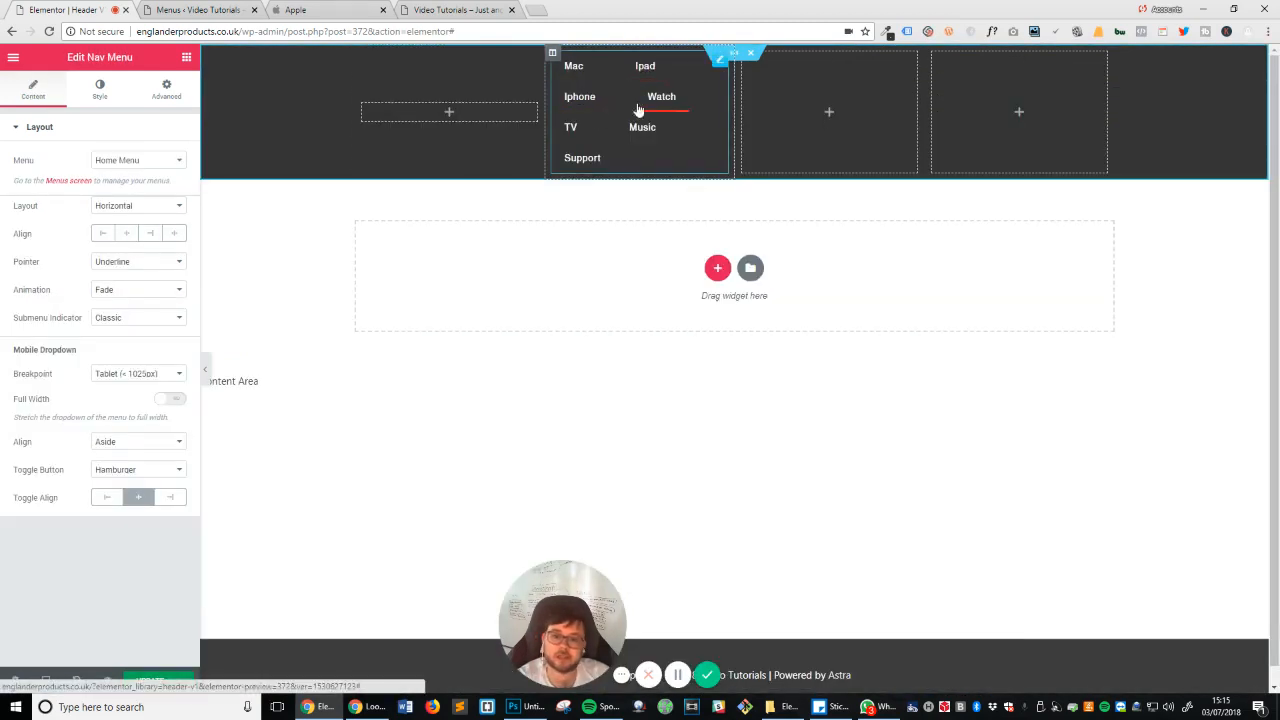
Step: Set the width of the empty first header column to 7%
click(364, 55)
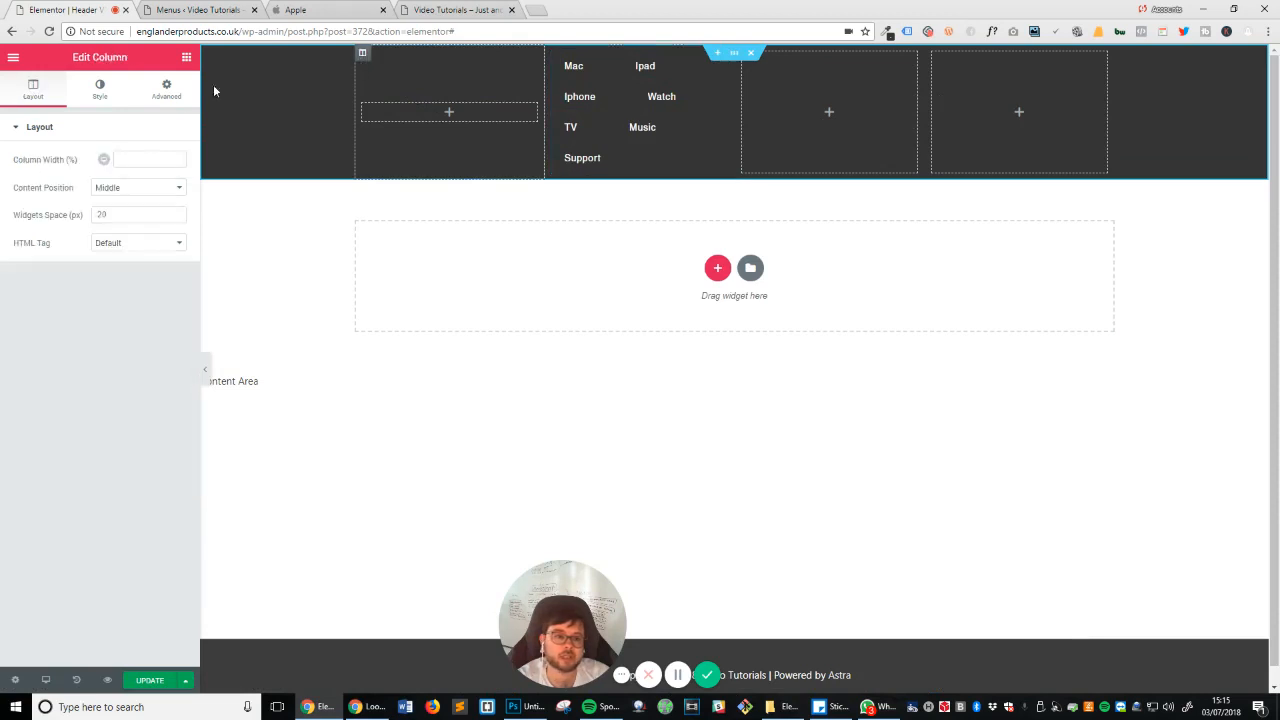
click(130, 162)
text(10)
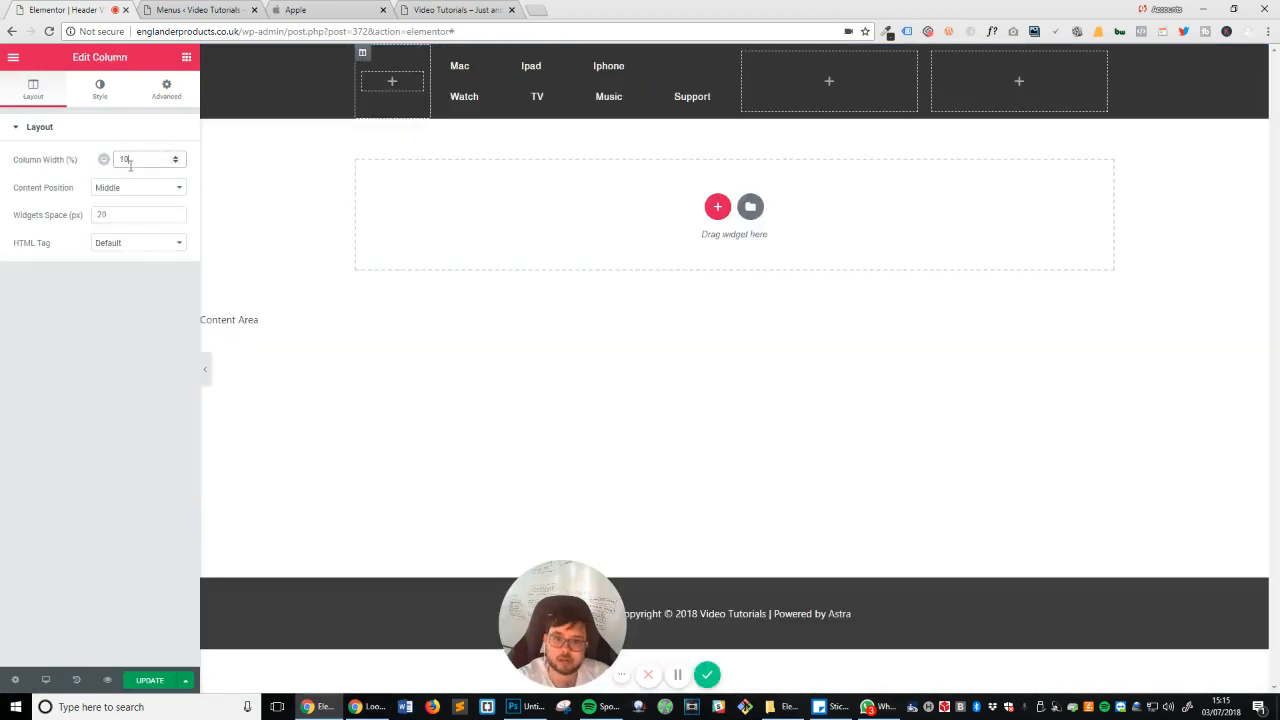
key(Down)
key(Down)
key(Down)
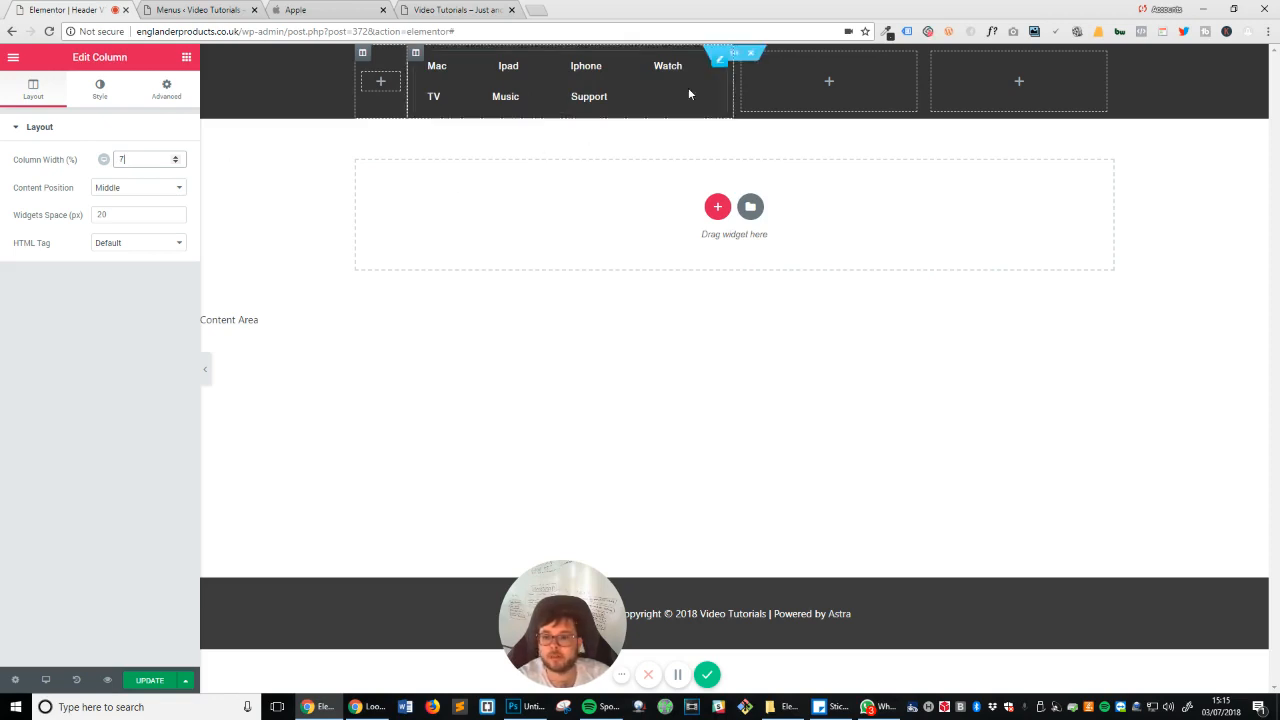
Step: Set the widths of the two empty header columns after the menu to 7% each, one after the other
click(745, 58)
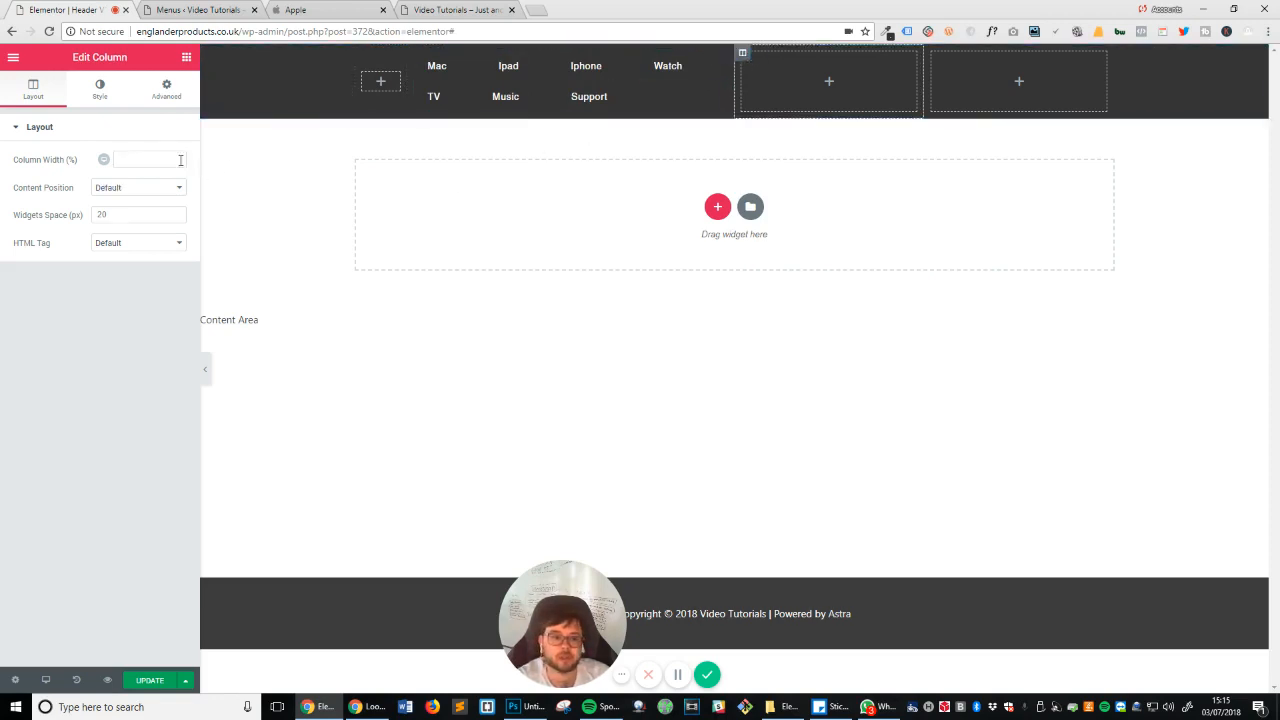
click(151, 160)
text(7)
click(796, 53)
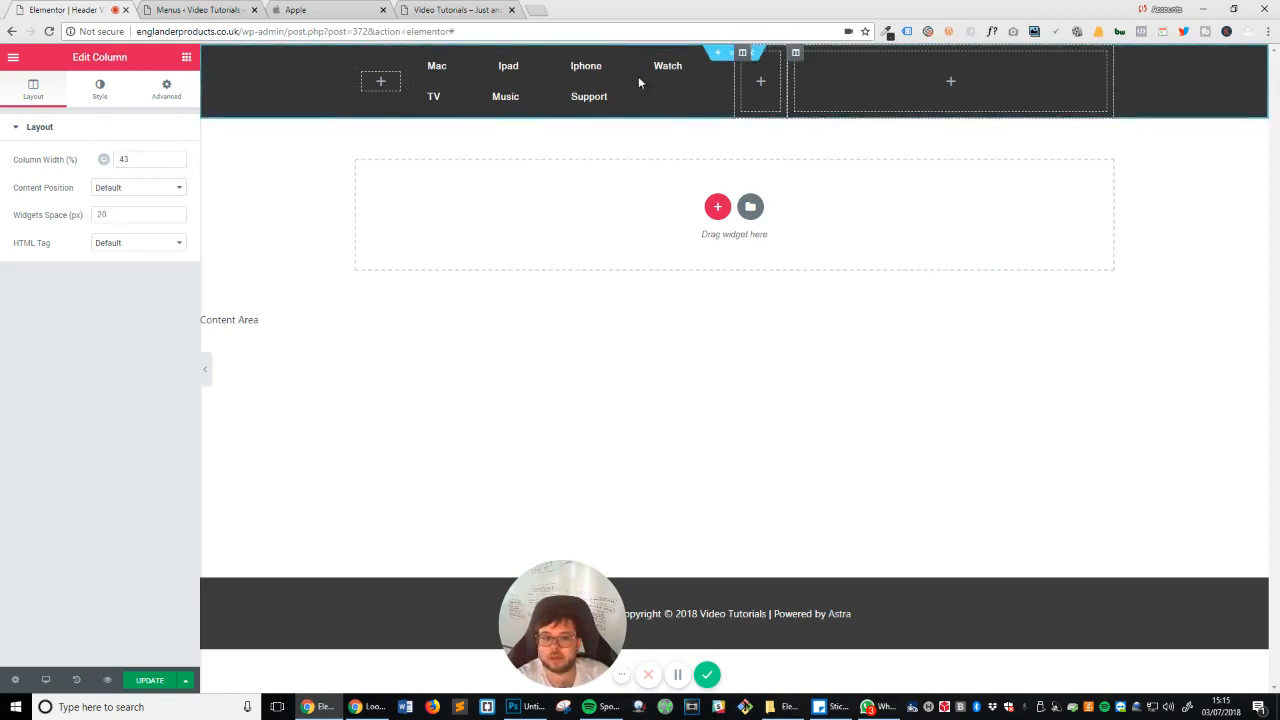
drag(138, 160, 57, 167)
text(7)
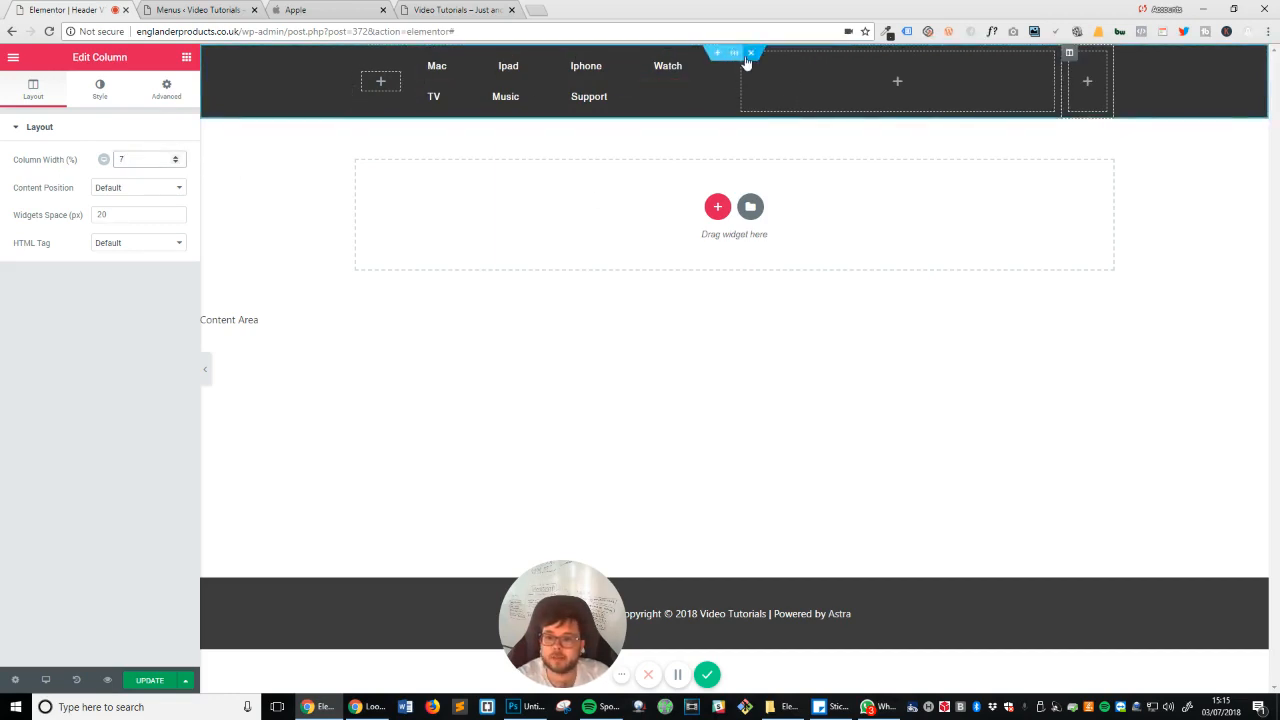
Step: Narrow the third header column to 7% and widen the menu column to fit on one row, leaving the third column about 8.7% wide
click(742, 52)
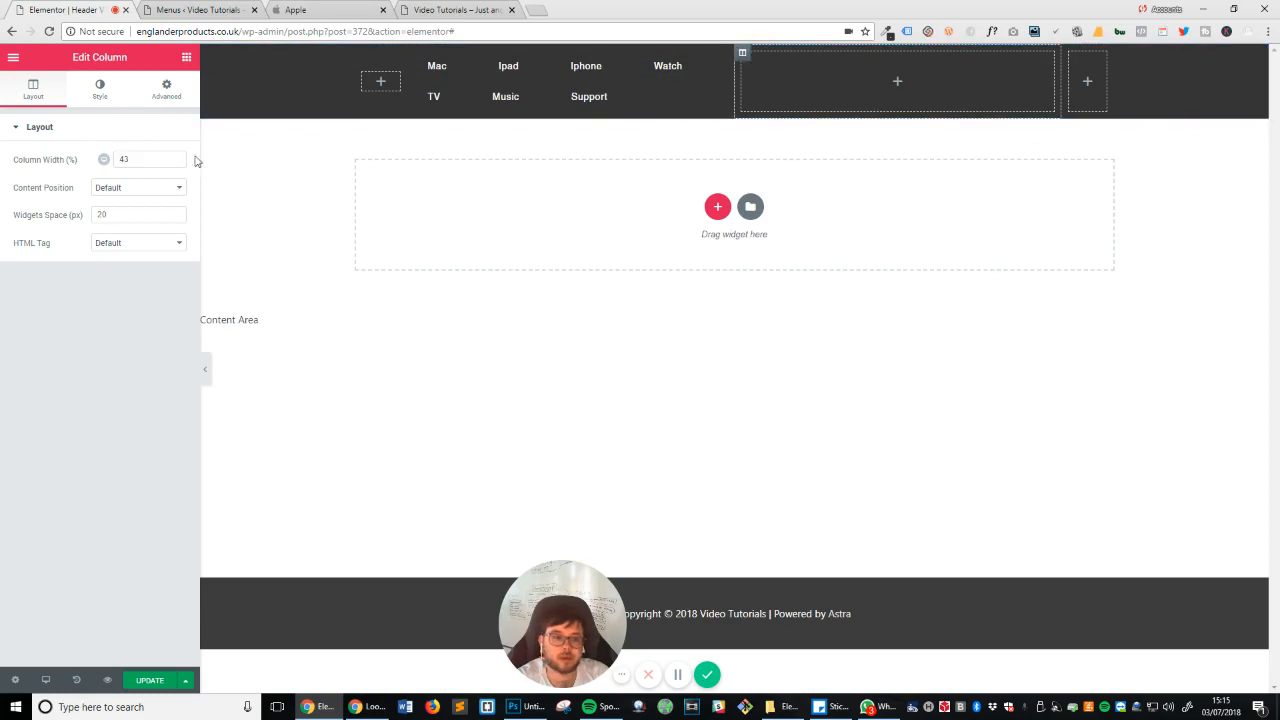
drag(140, 160, 57, 162)
text(7)
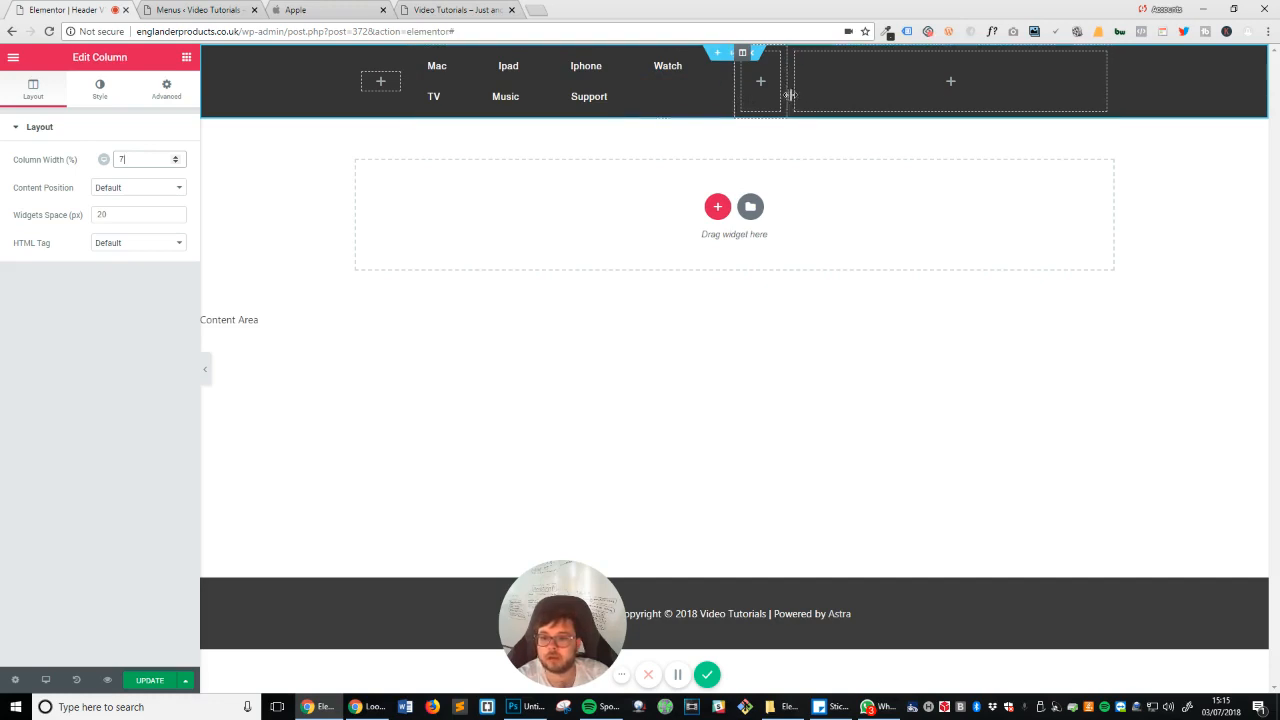
drag(789, 94, 1040, 88)
drag(1072, 84, 996, 97)
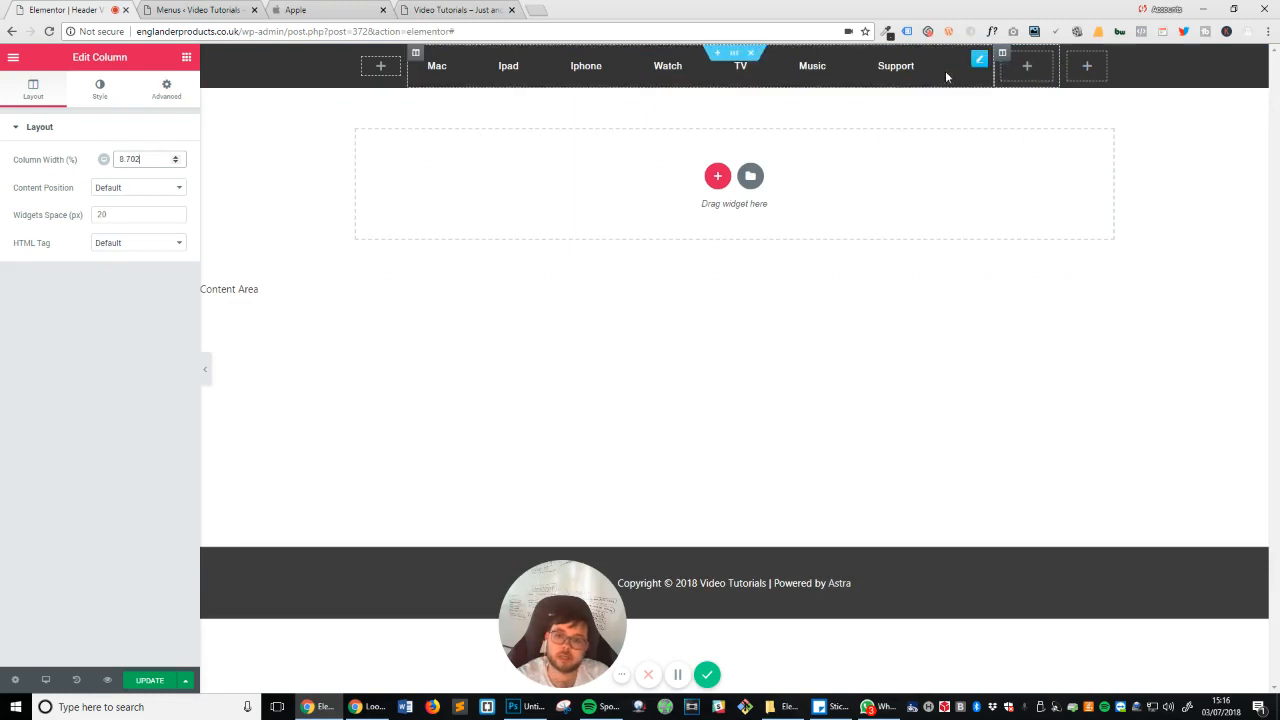
Step: Center the Nav Menu items in their column, update the header and switch to the Apple homepage
click(982, 63)
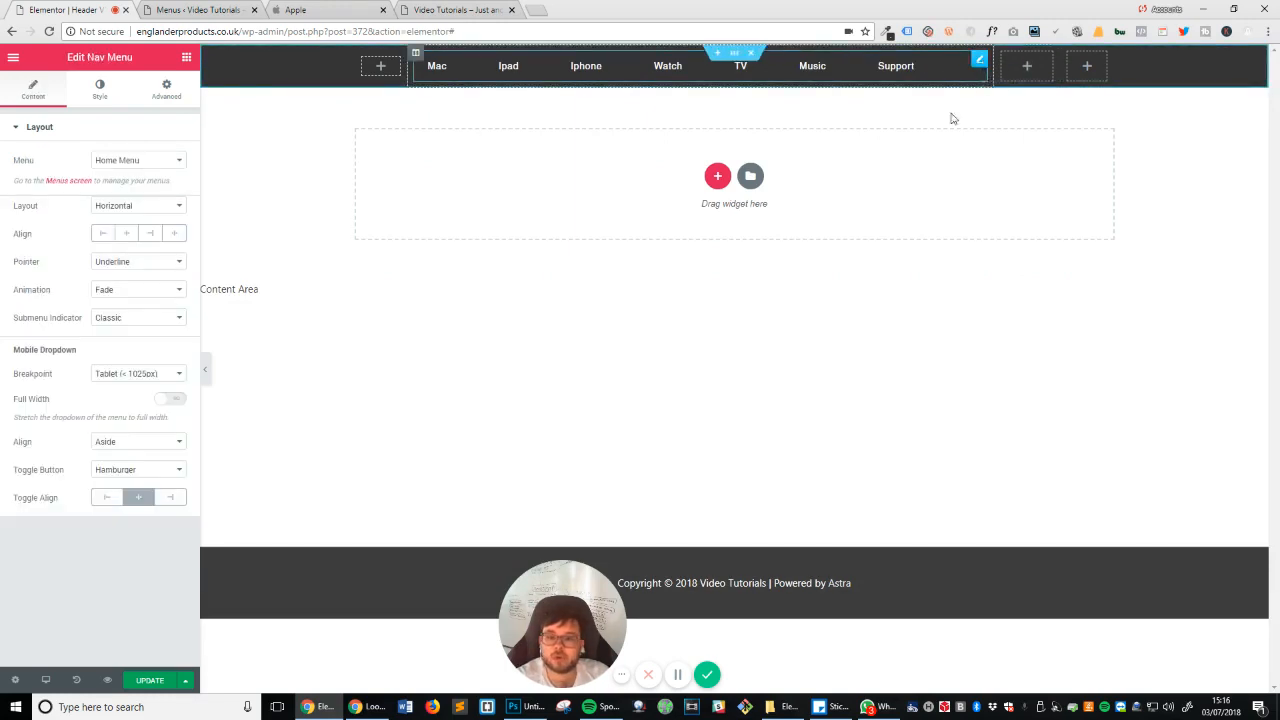
click(130, 234)
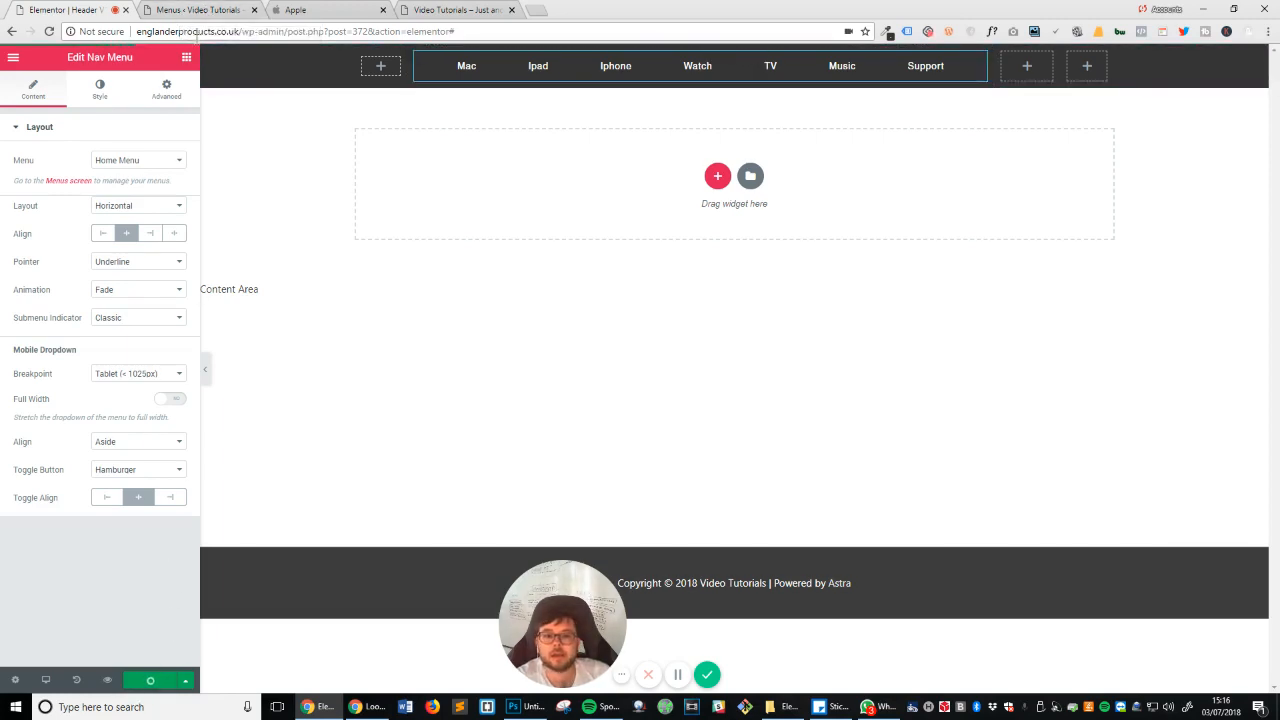
click(335, 9)
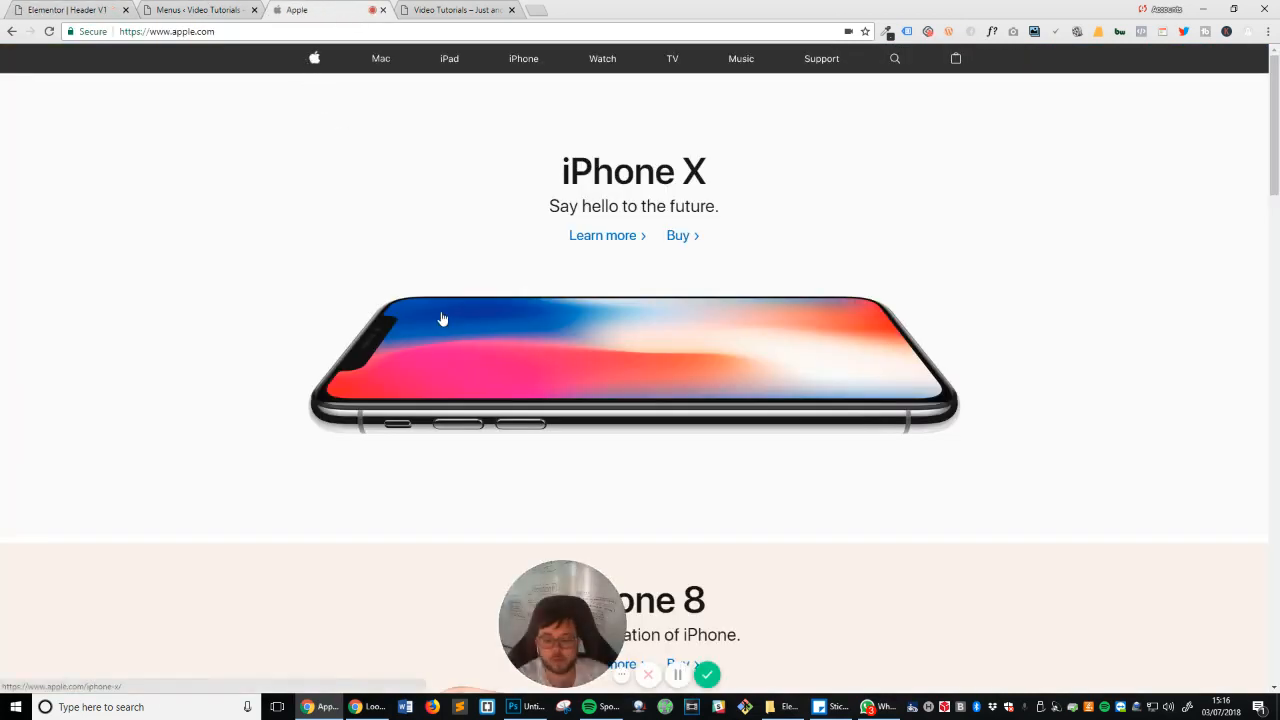
right_click(322, 62)
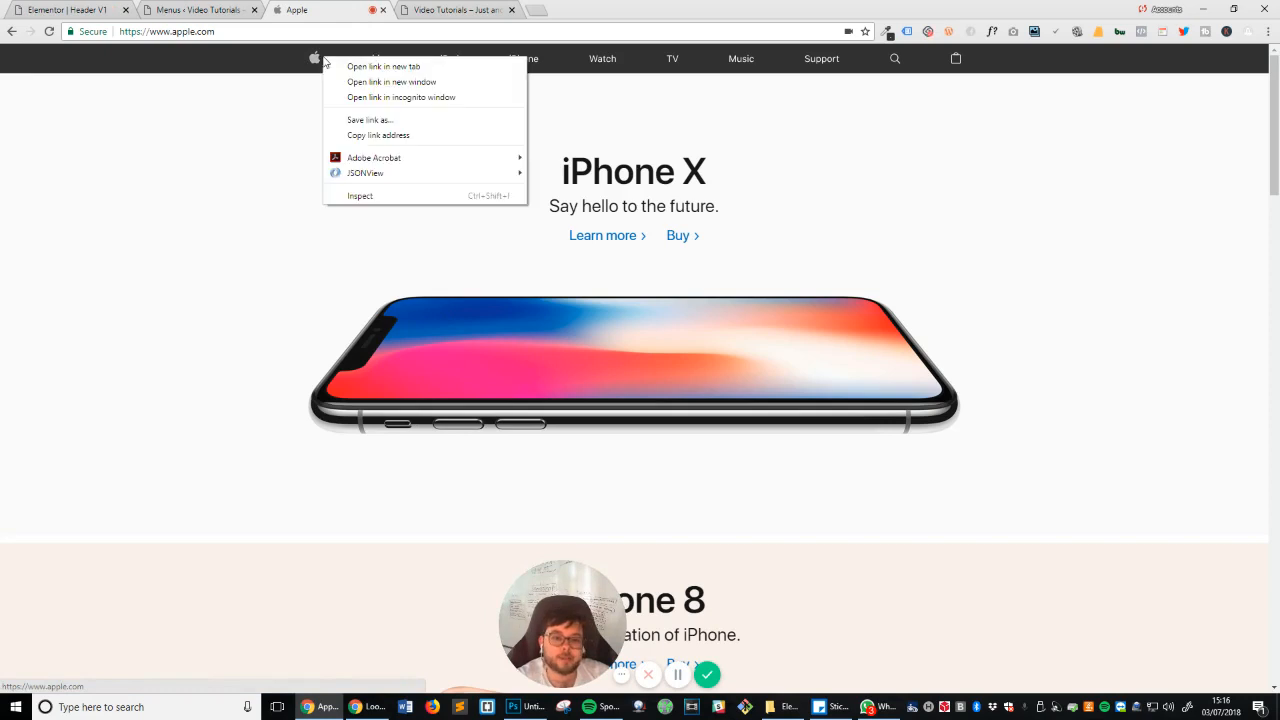
click(283, 78)
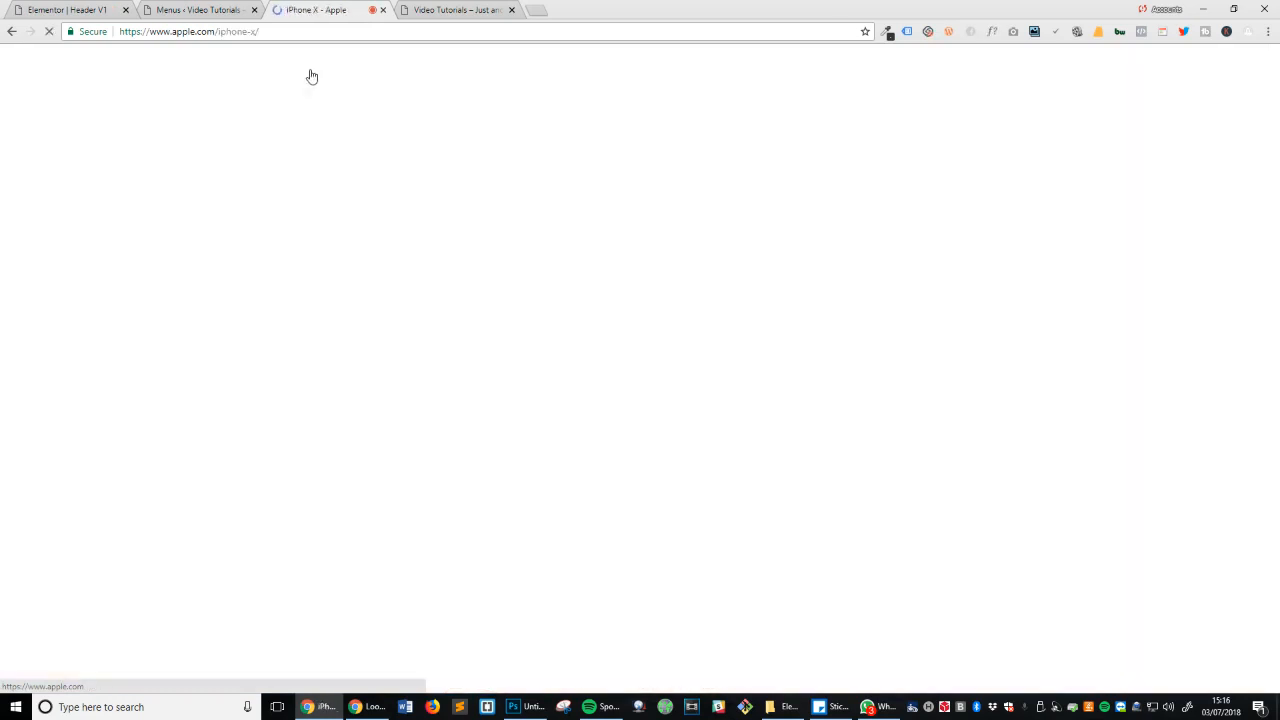
key(alt+Left)
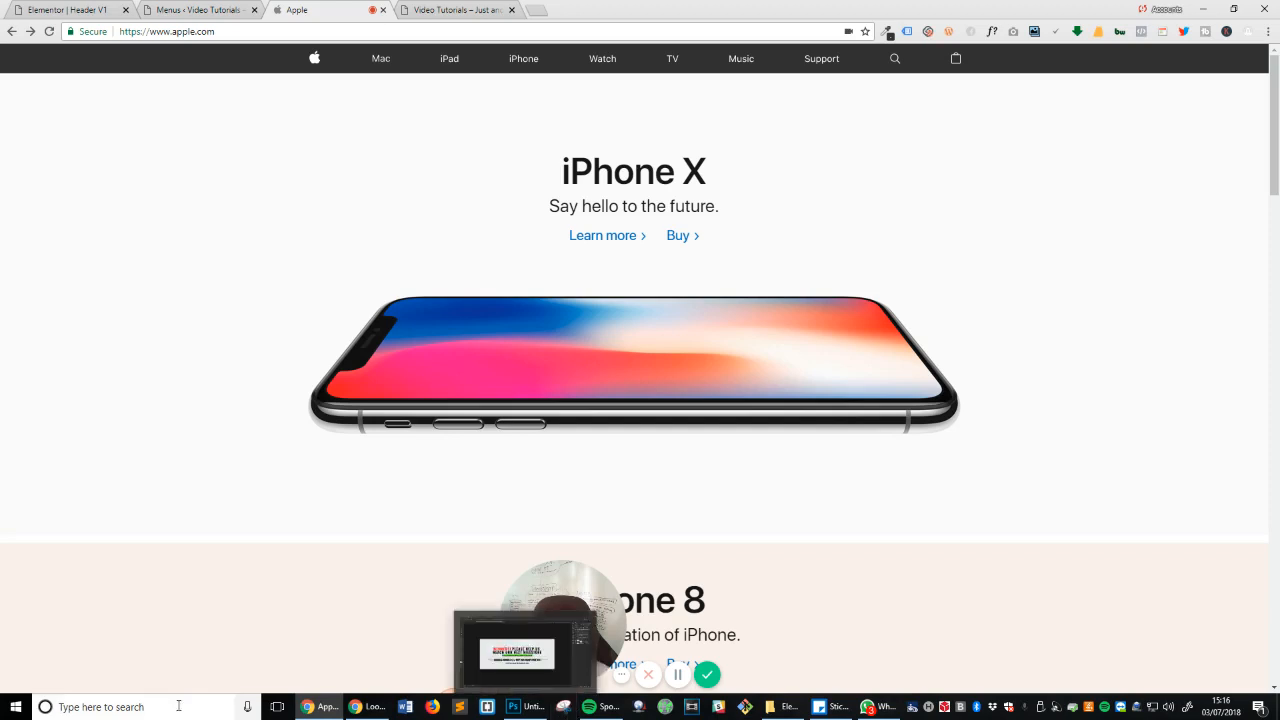
Step: Switch to Snipping Tool and capture a tight rectangular snip of the Apple logo in the site's navigation bar
click(568, 713)
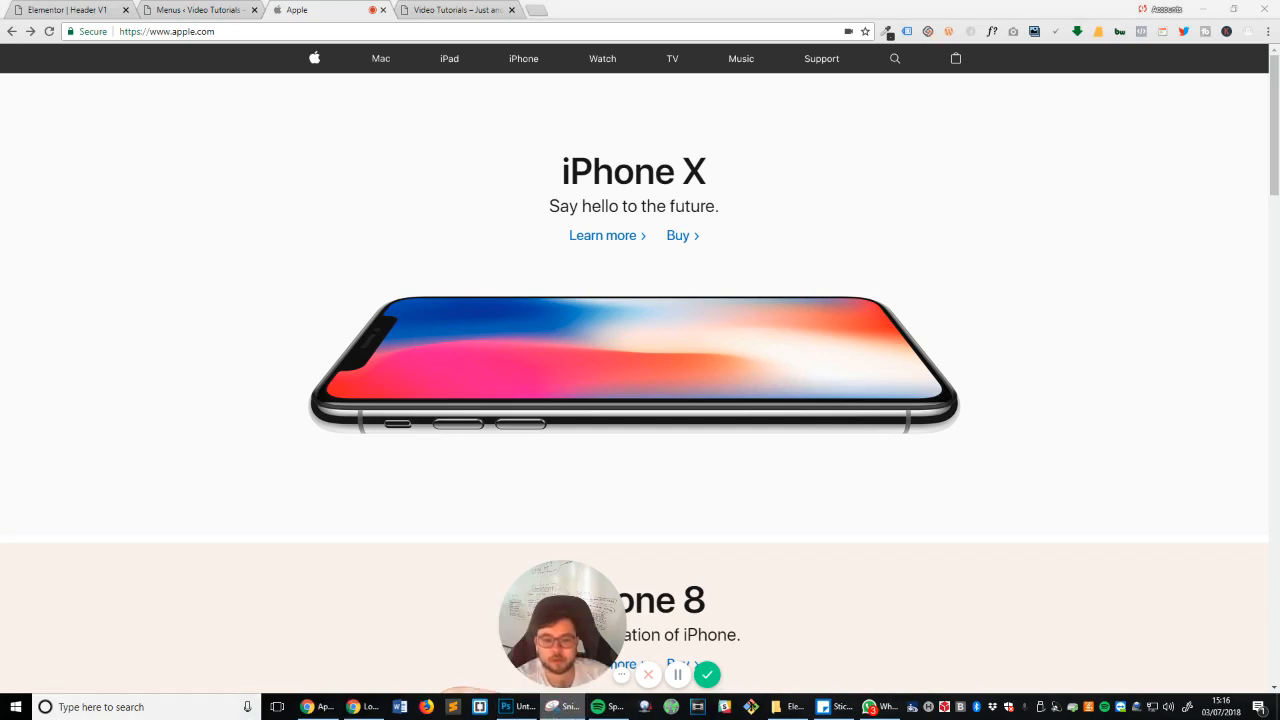
drag(1175, 172, 474, 184)
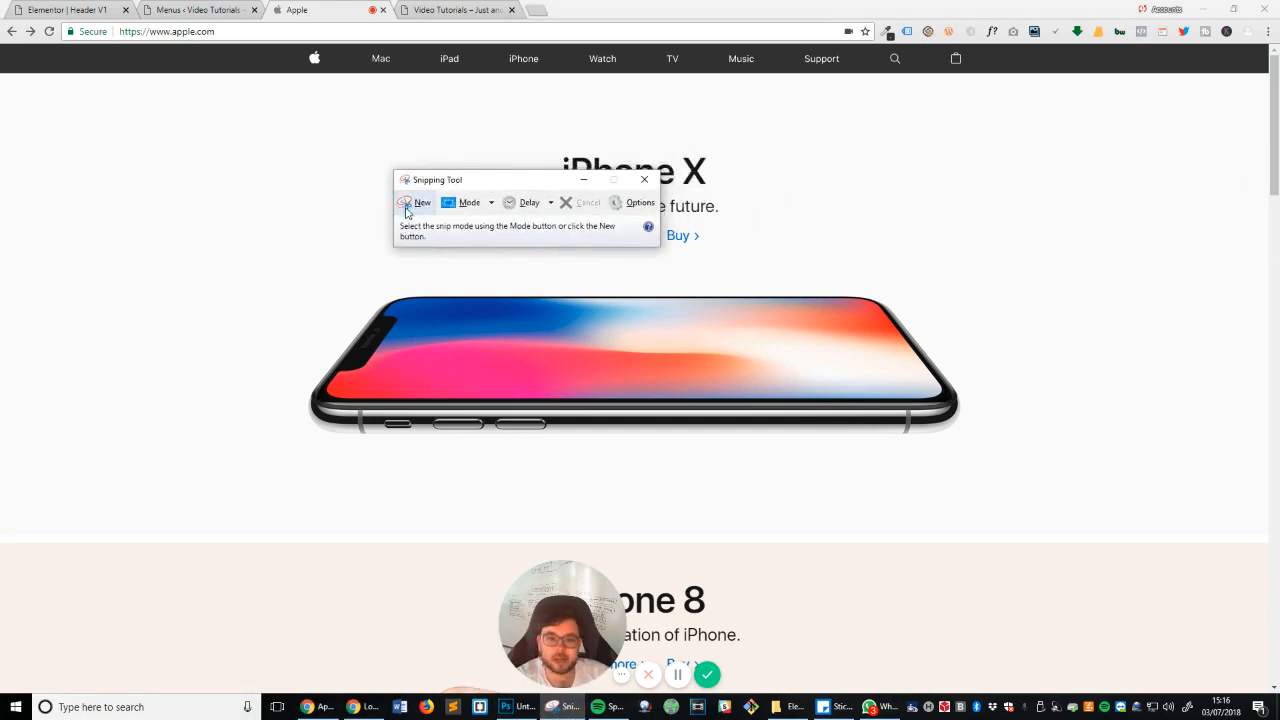
click(416, 205)
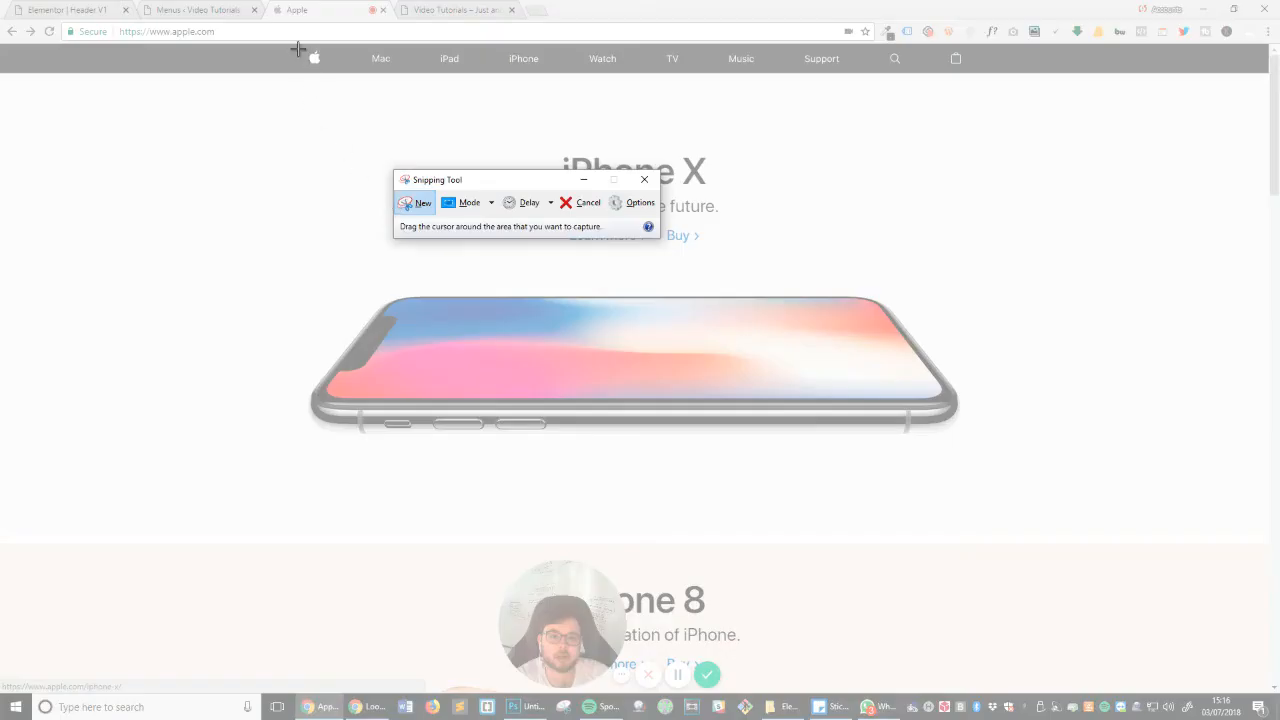
drag(308, 47, 322, 55)
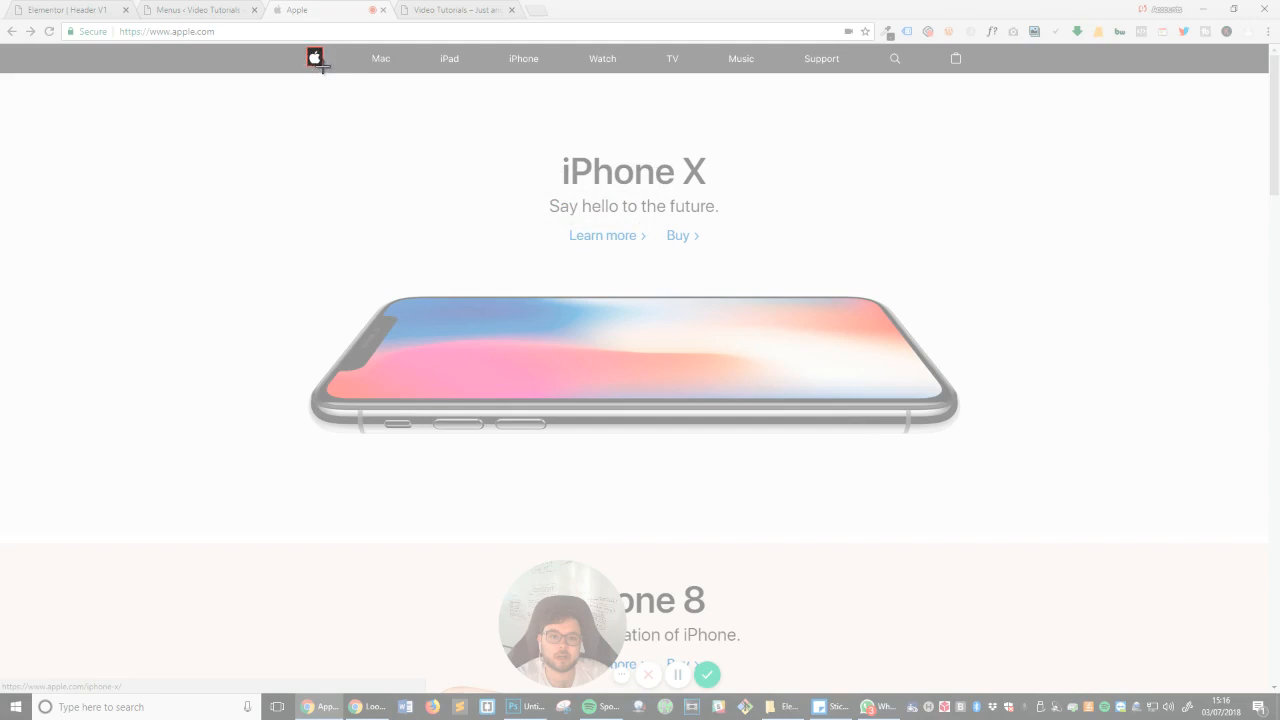
drag(322, 67, 323, 68)
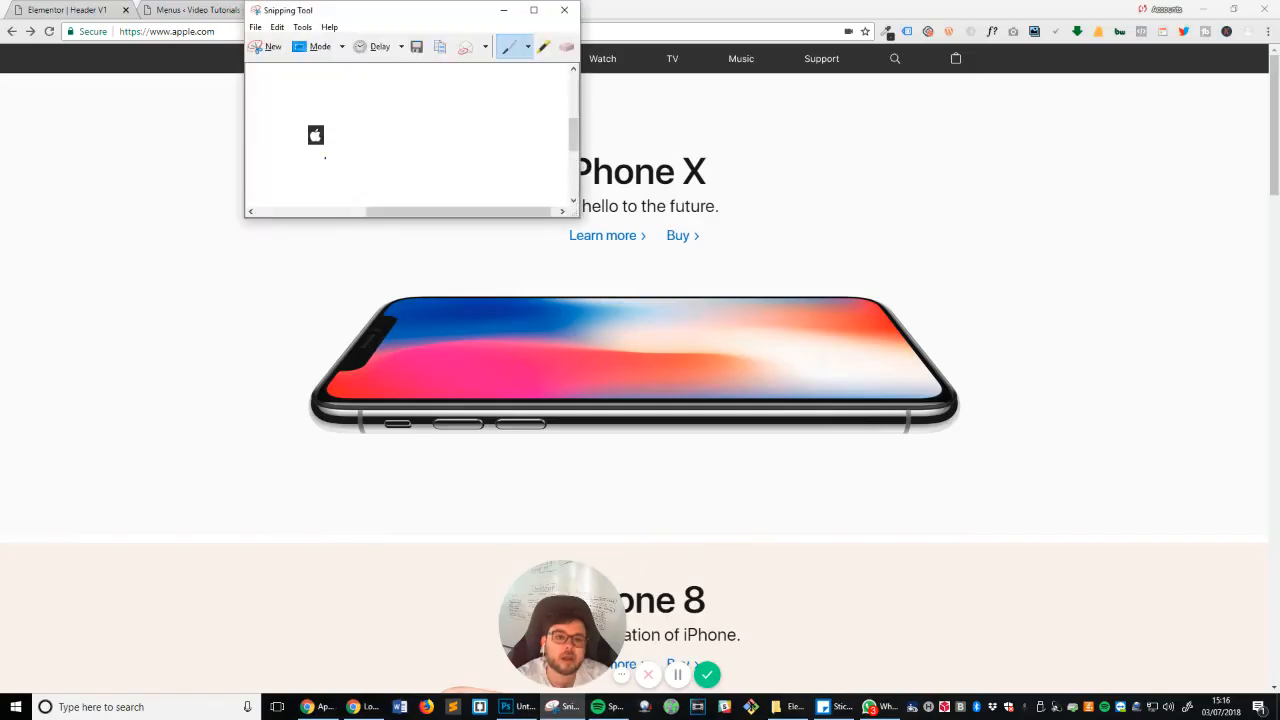
Step: Save the logo snip to the Desktop as a JPEG named "apple logo" and close Snipping Tool
click(416, 48)
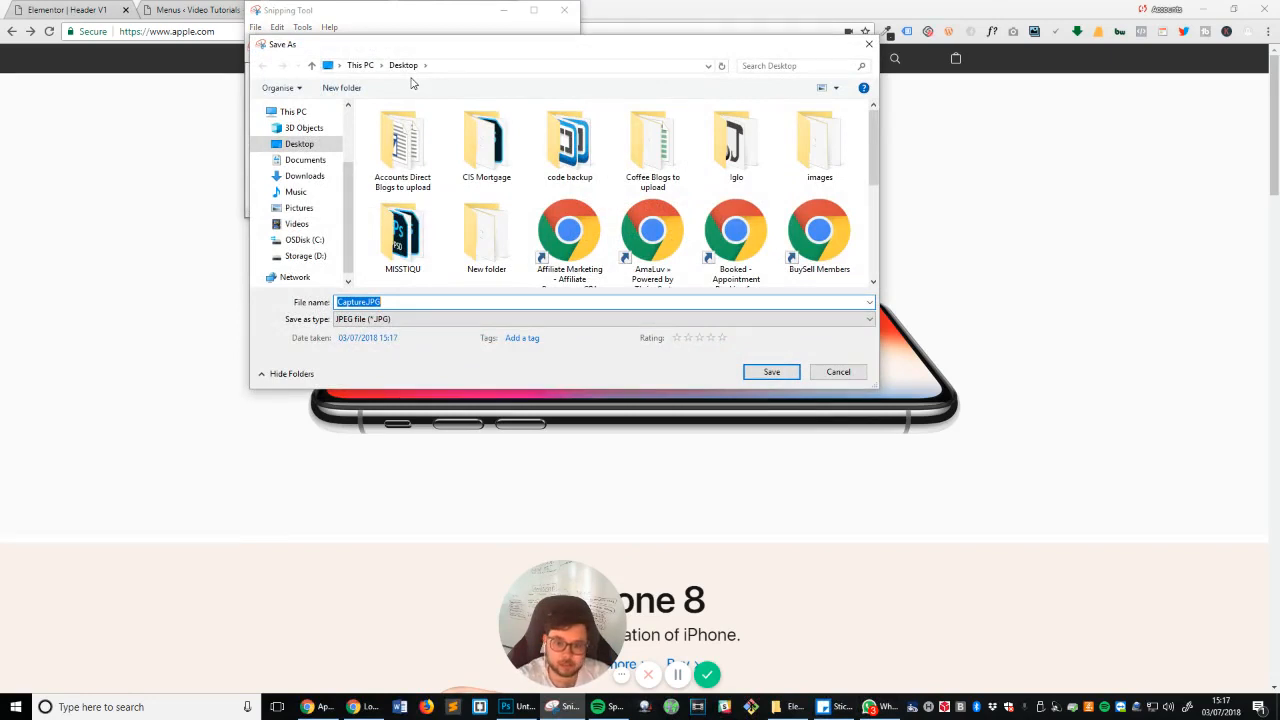
text(apple logo)
key(Return)
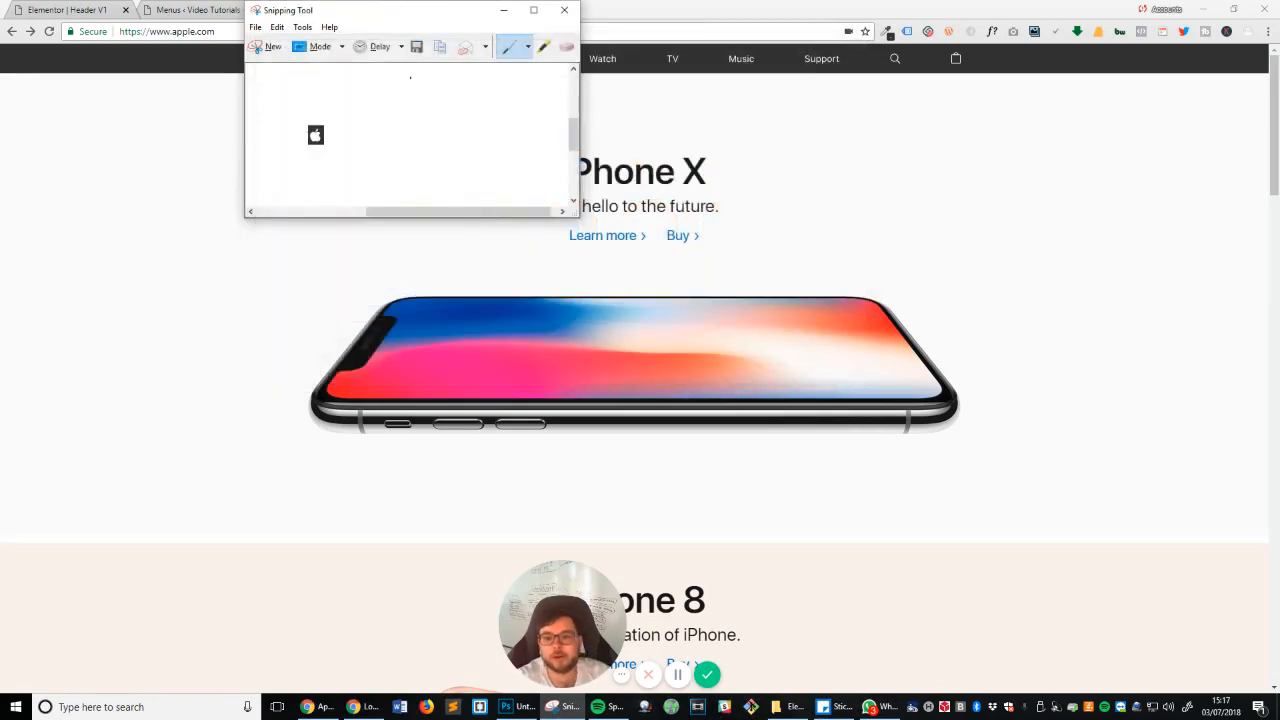
click(564, 10)
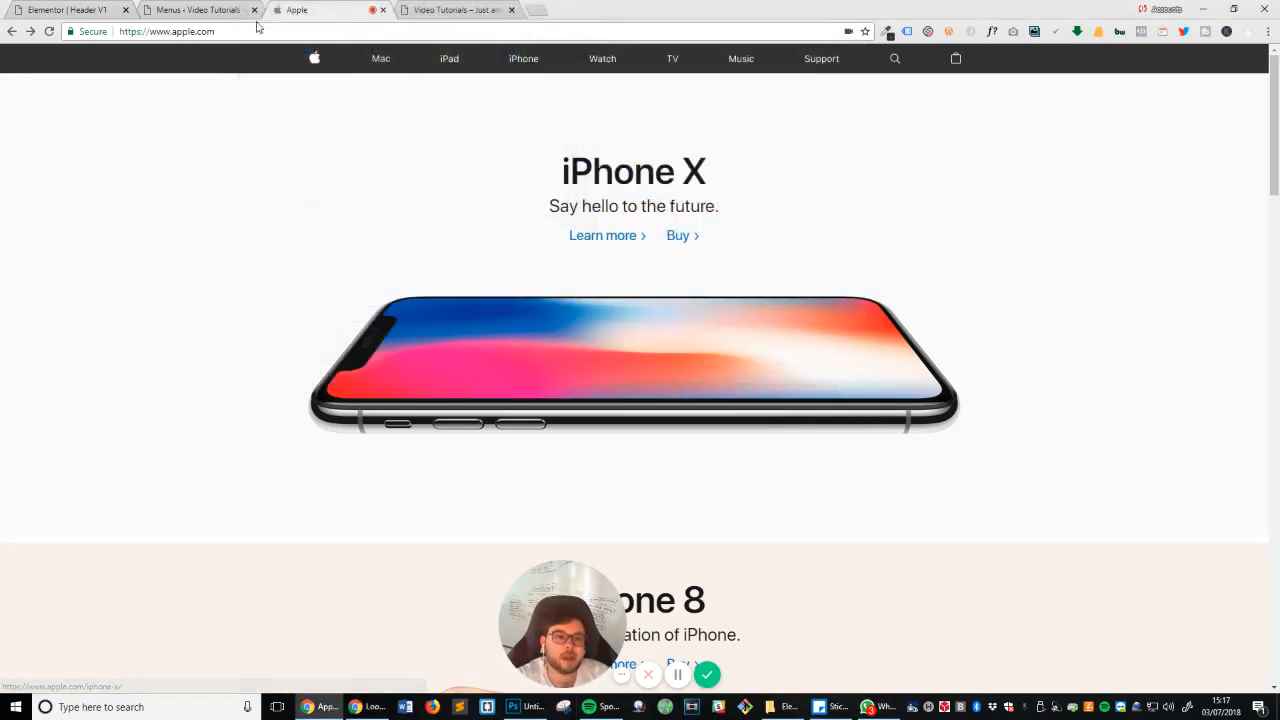
Step: In the Elementor header, add an Image widget to the empty first column and upload and insert apple-logo.jpg
click(60, 8)
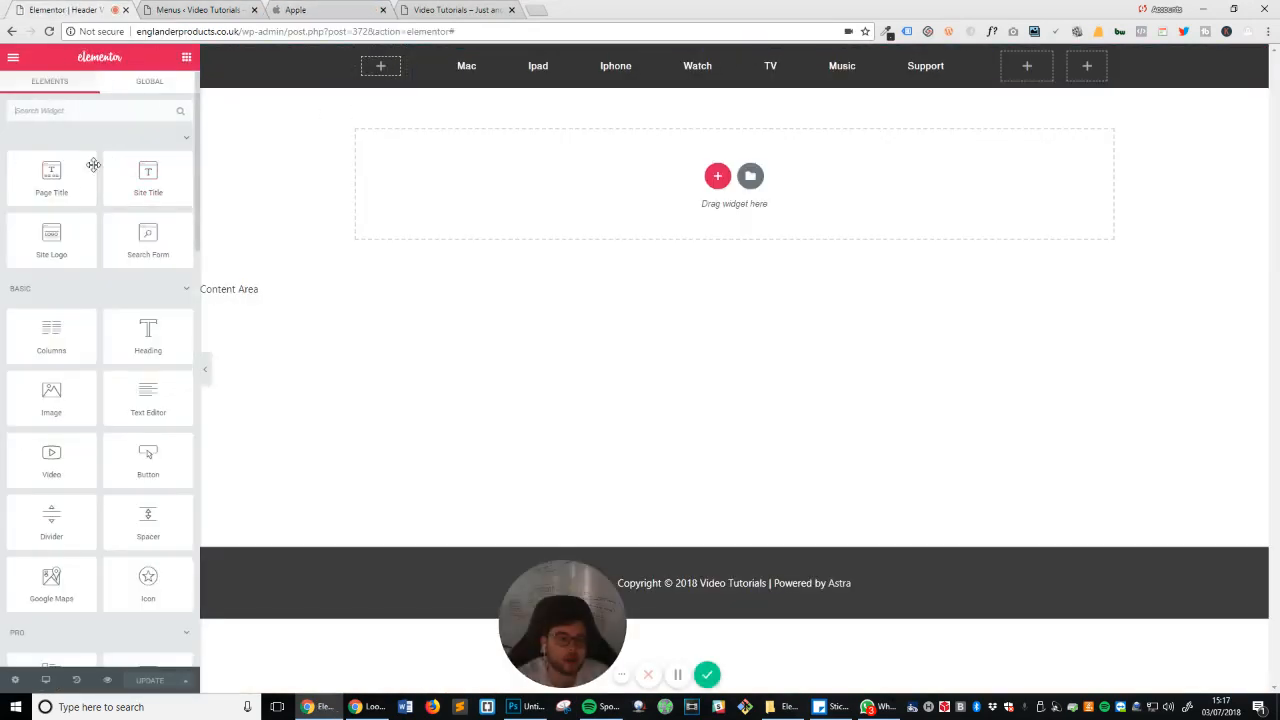
drag(51, 395, 380, 66)
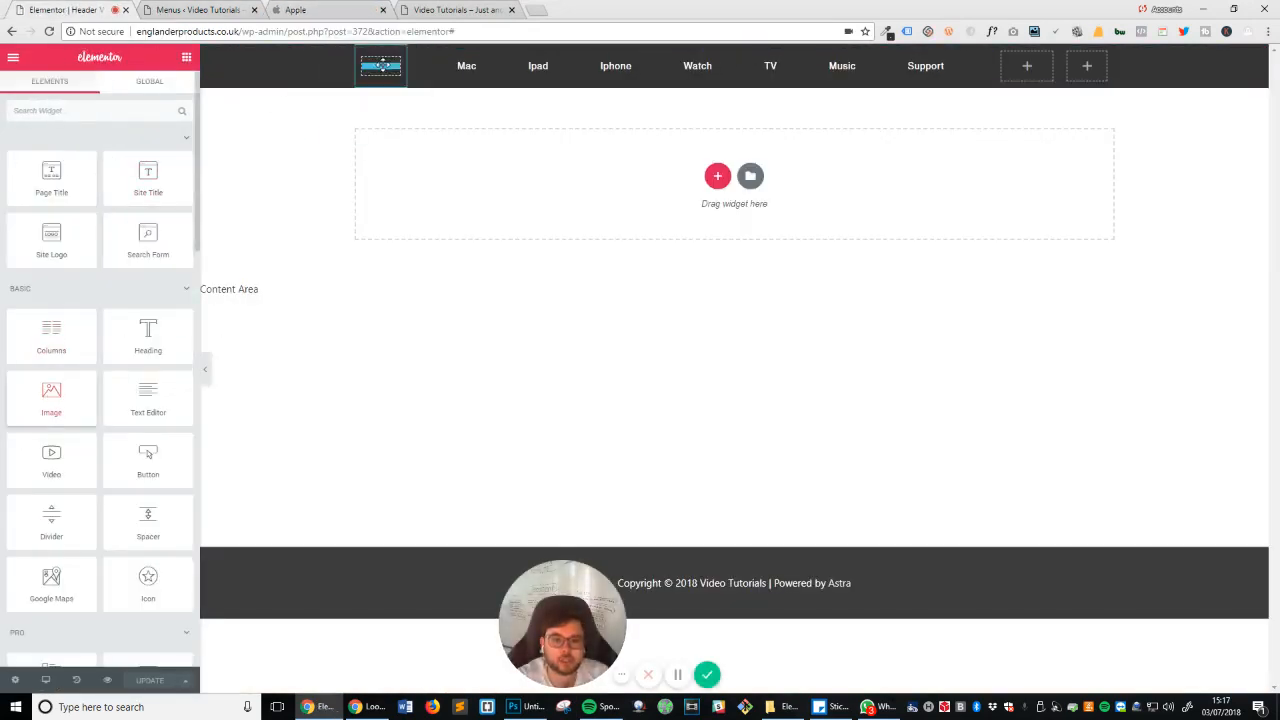
click(69, 211)
click(51, 117)
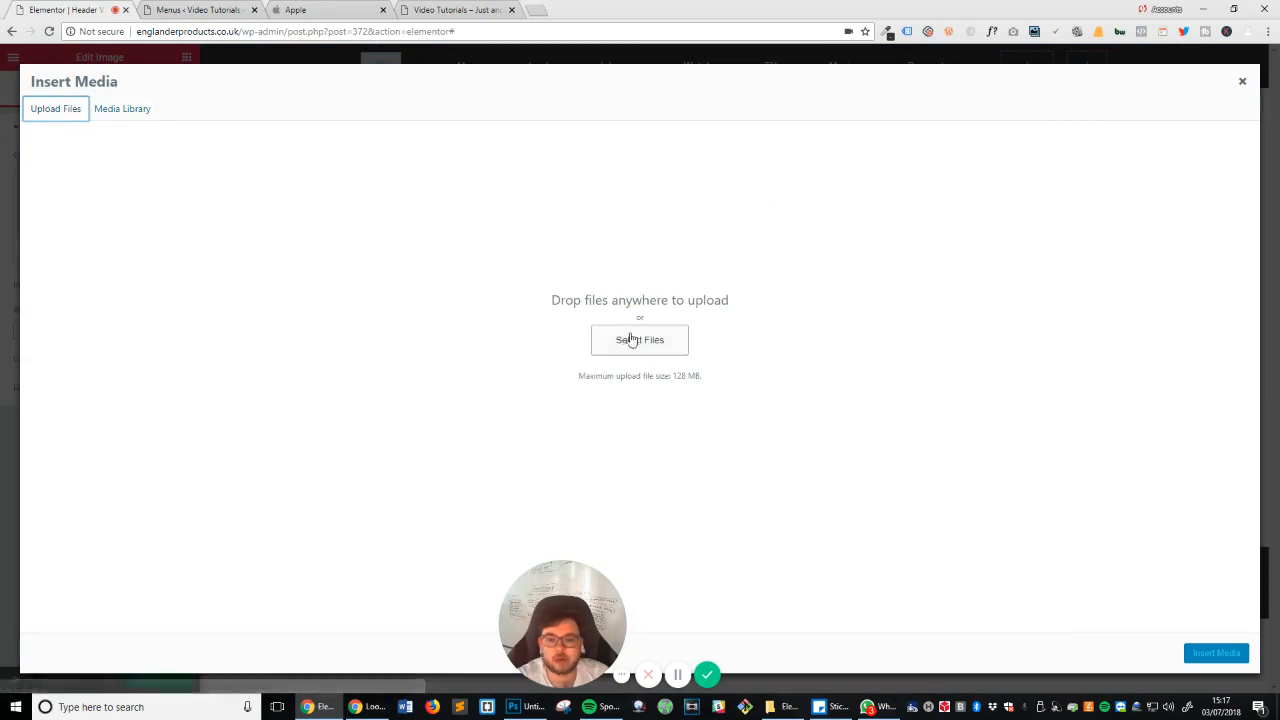
click(633, 337)
double_click(234, 222)
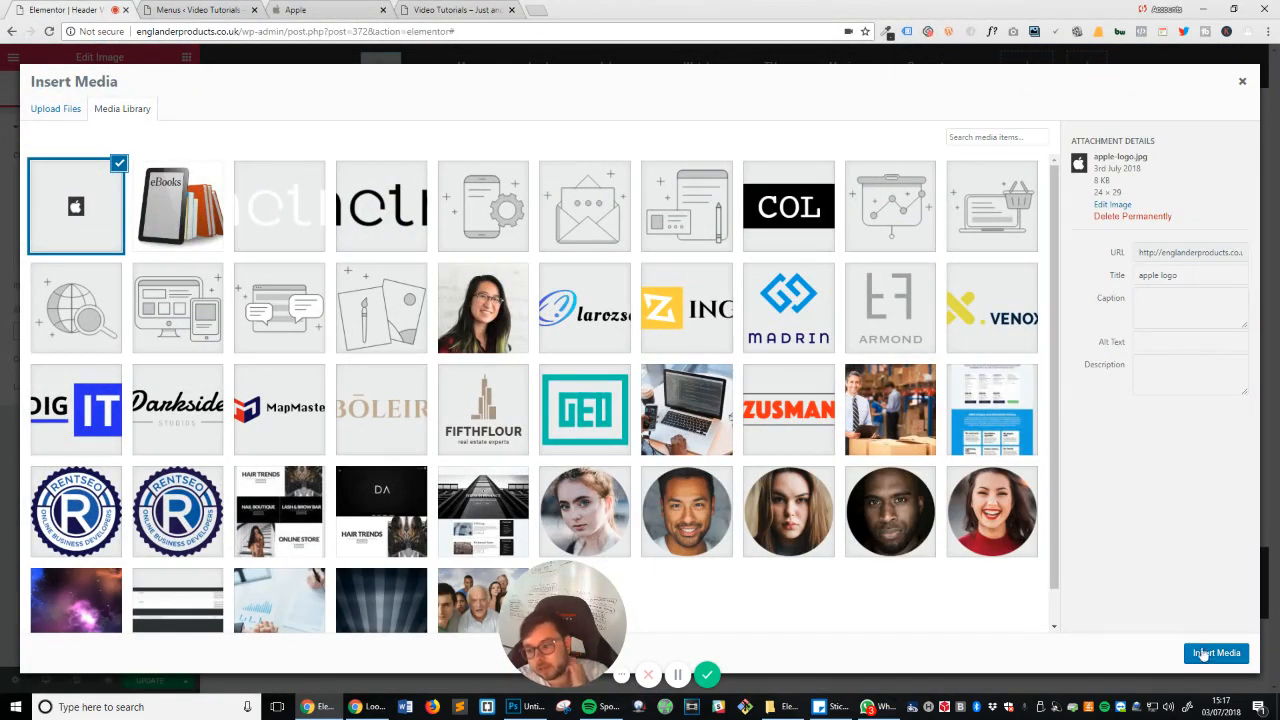
click(1216, 653)
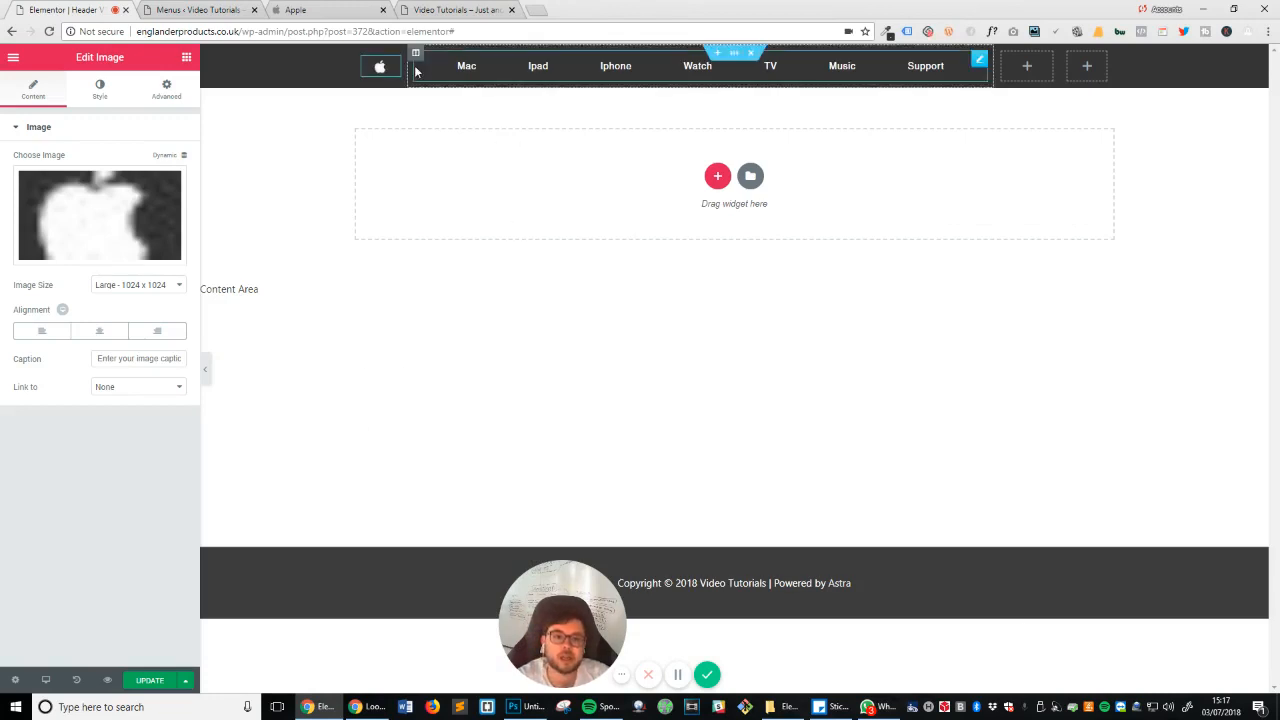
Step: Set the logo image to Full size with center alignment, and its column's content position to Middle, and update the header
click(156, 290)
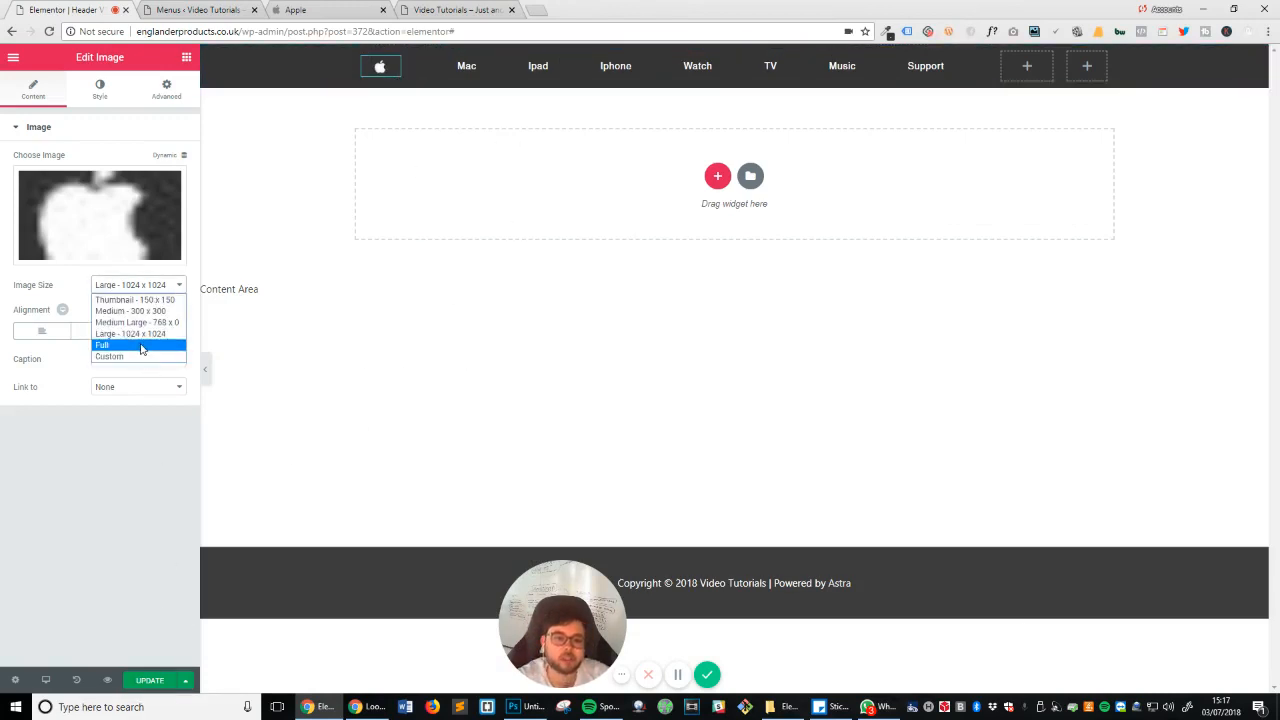
click(141, 346)
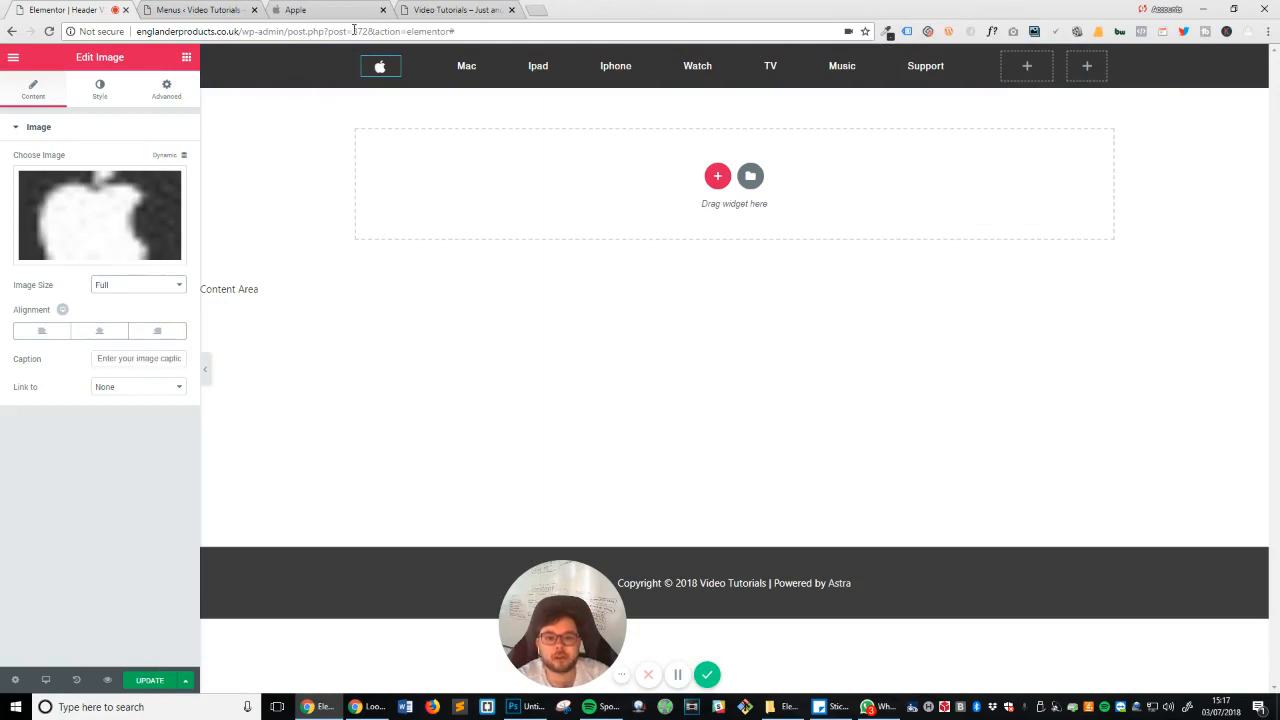
click(118, 338)
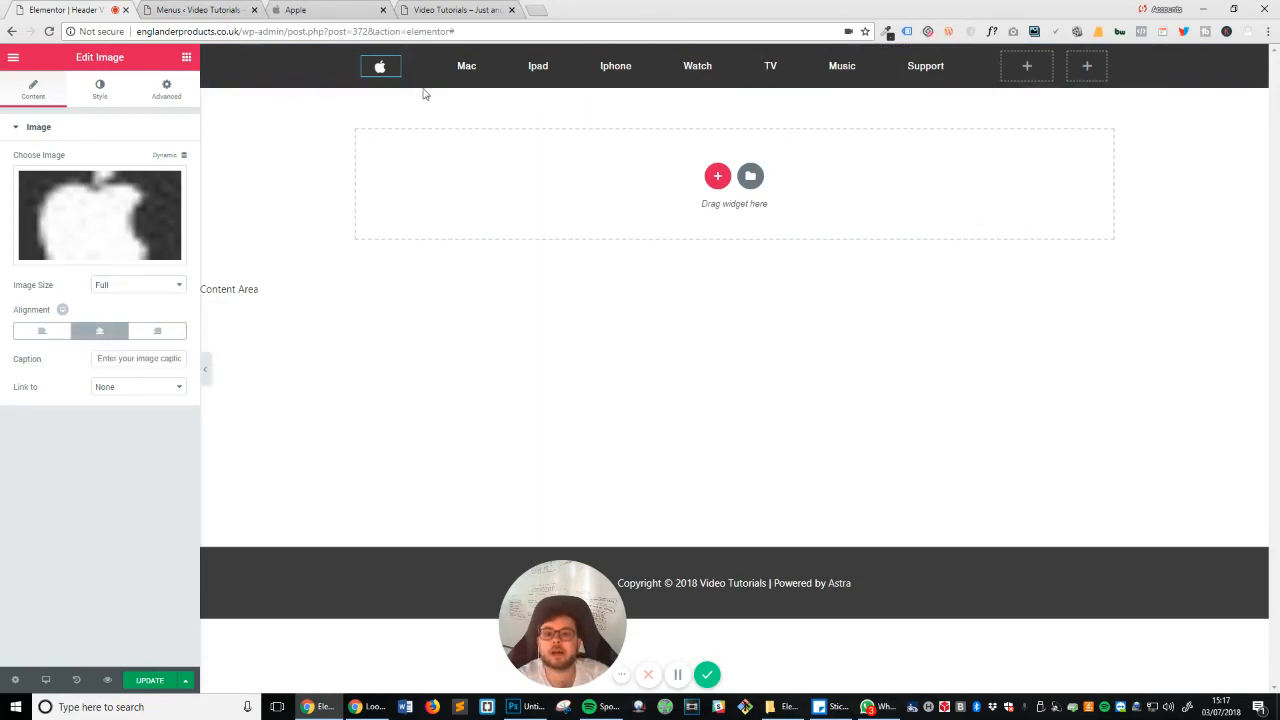
click(363, 53)
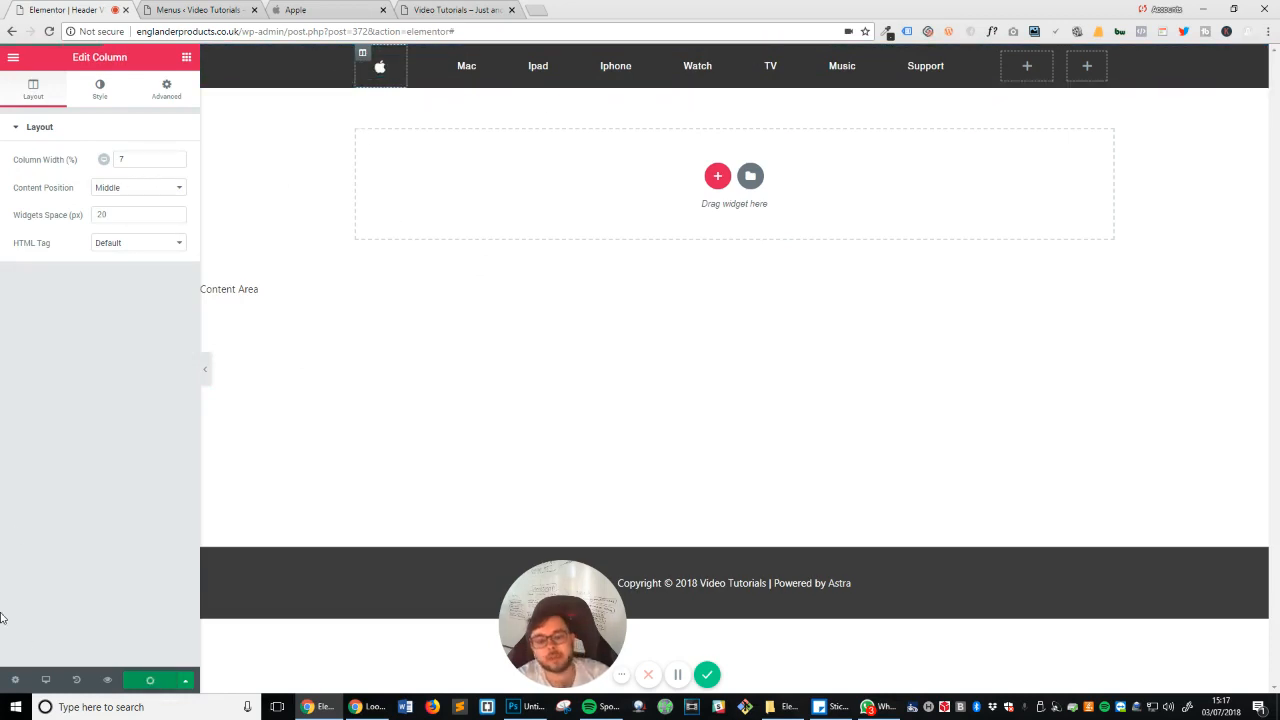
Step: Reload the live WordPress site and compare its header with Apple's navigation bar
click(456, 10)
click(49, 32)
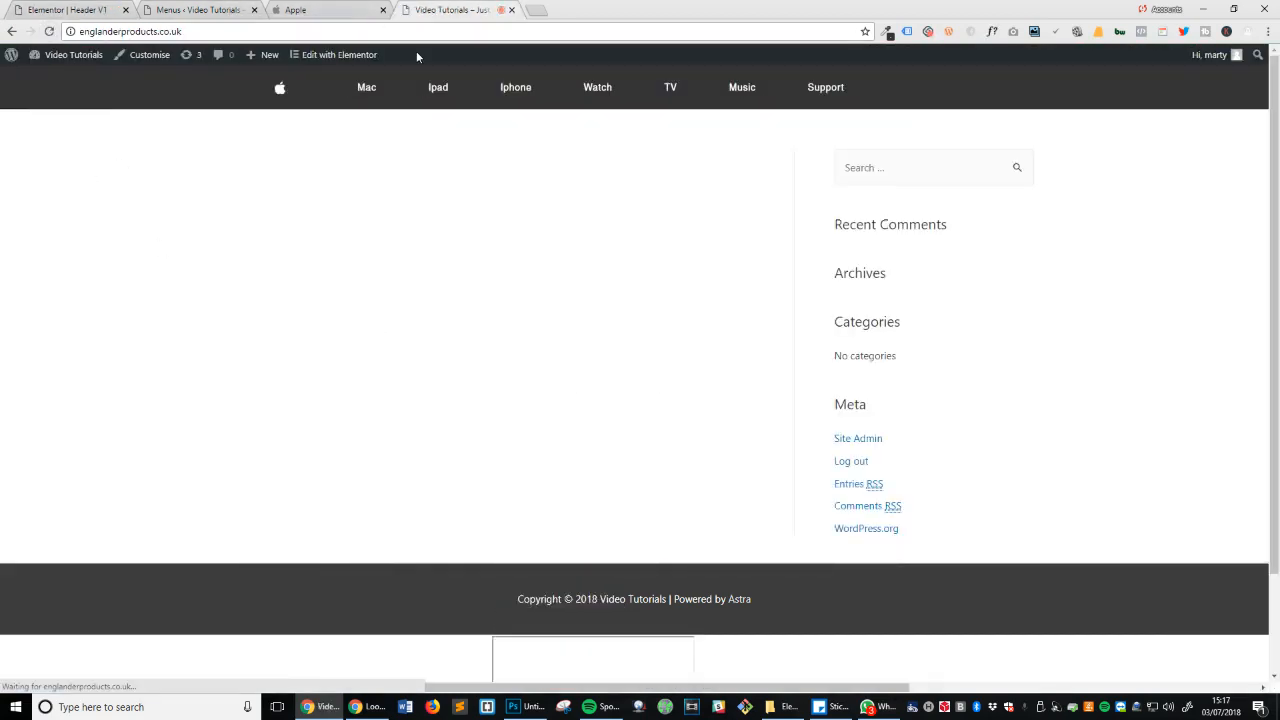
click(318, 9)
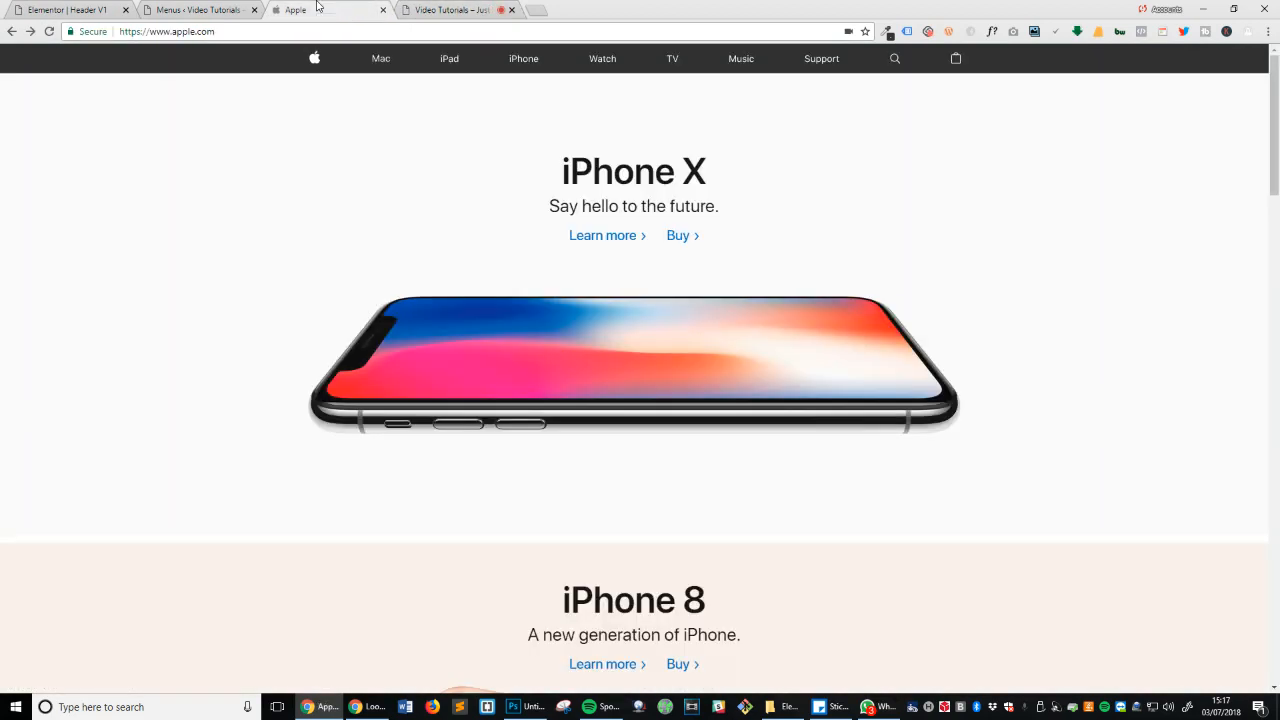
click(483, 9)
Step: Return to the Apple homepage and capture a snip of the navigation bar's search icon with Snipping Tool
click(355, 9)
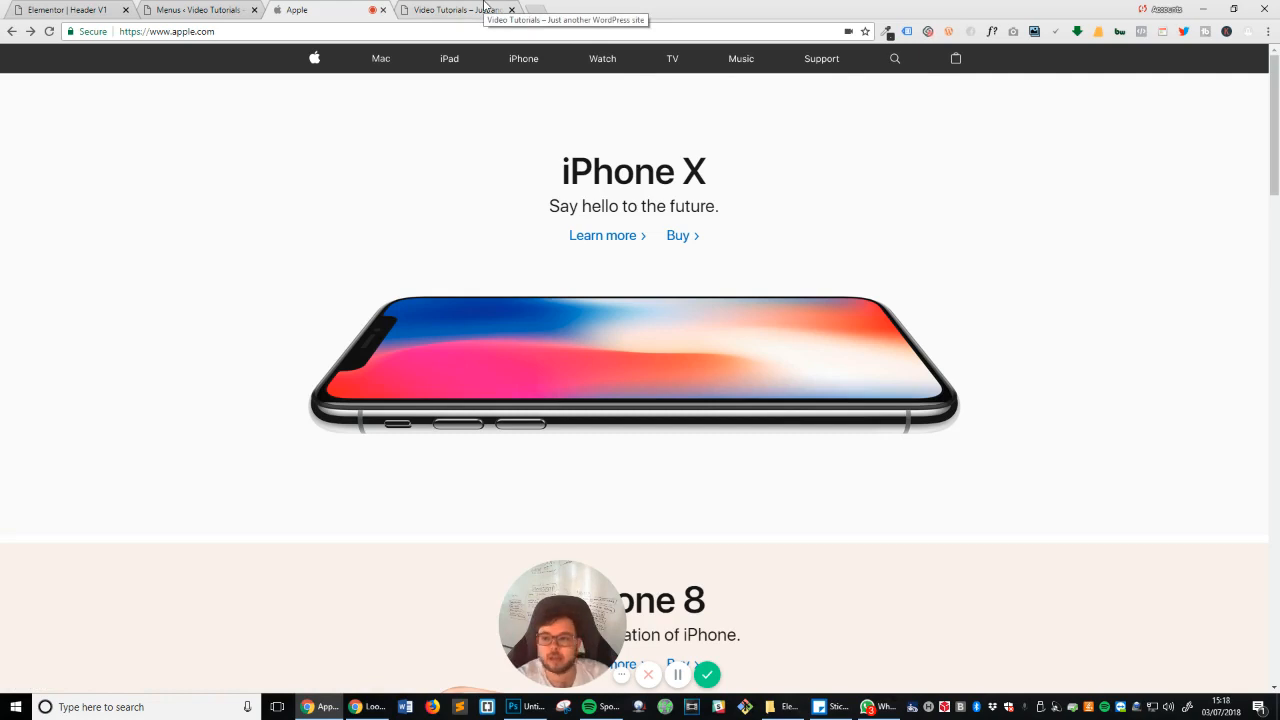
click(564, 707)
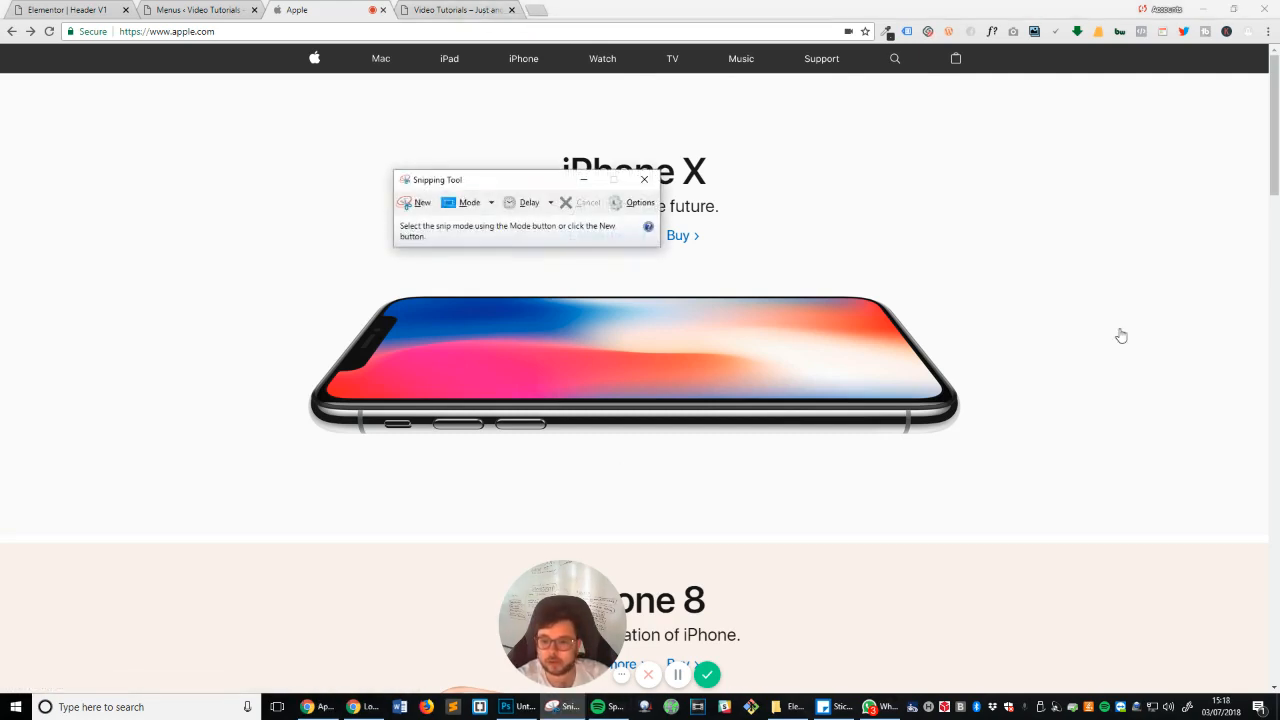
click(424, 207)
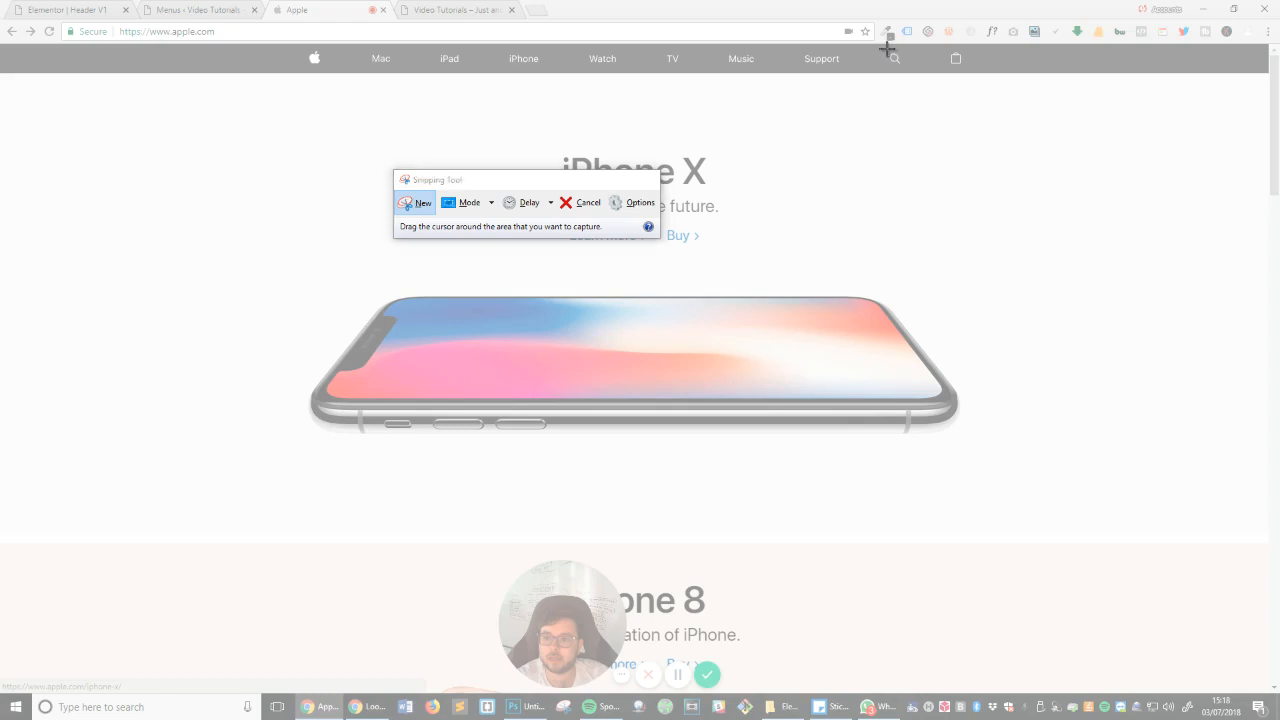
drag(887, 51, 905, 70)
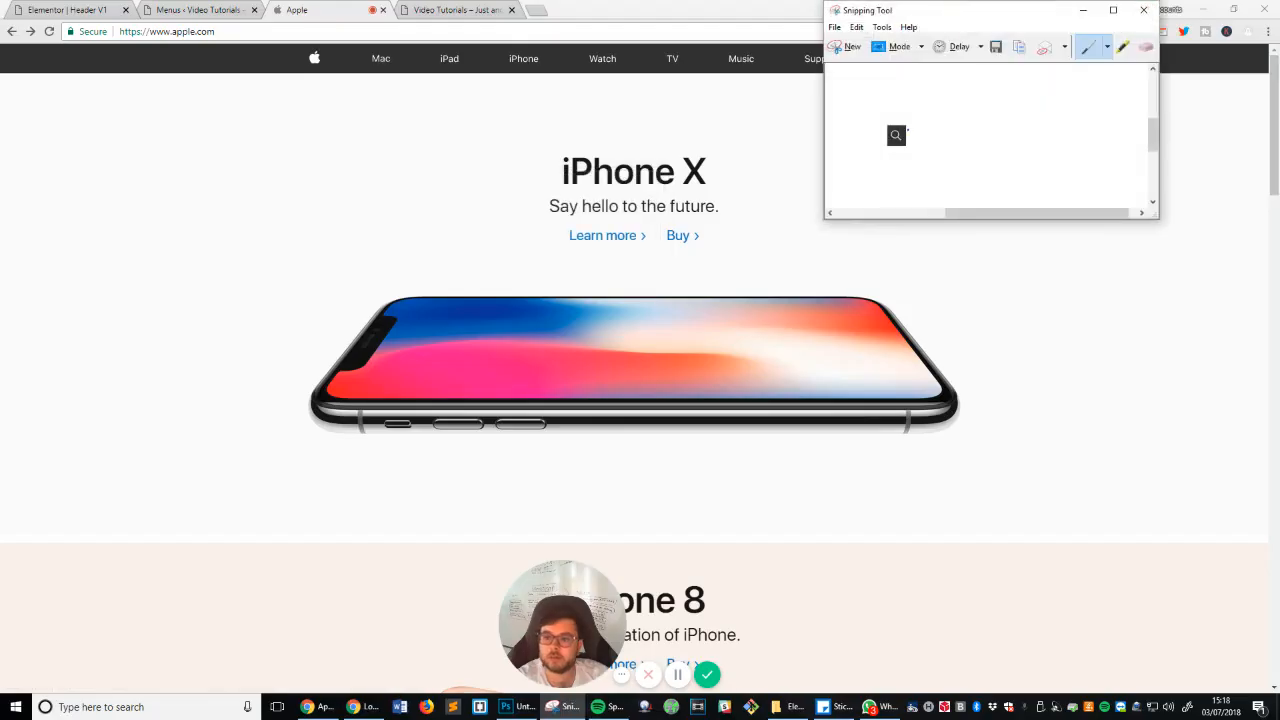
Step: Save the search icon snip to the Desktop under the file name "search"
click(997, 47)
text(s)
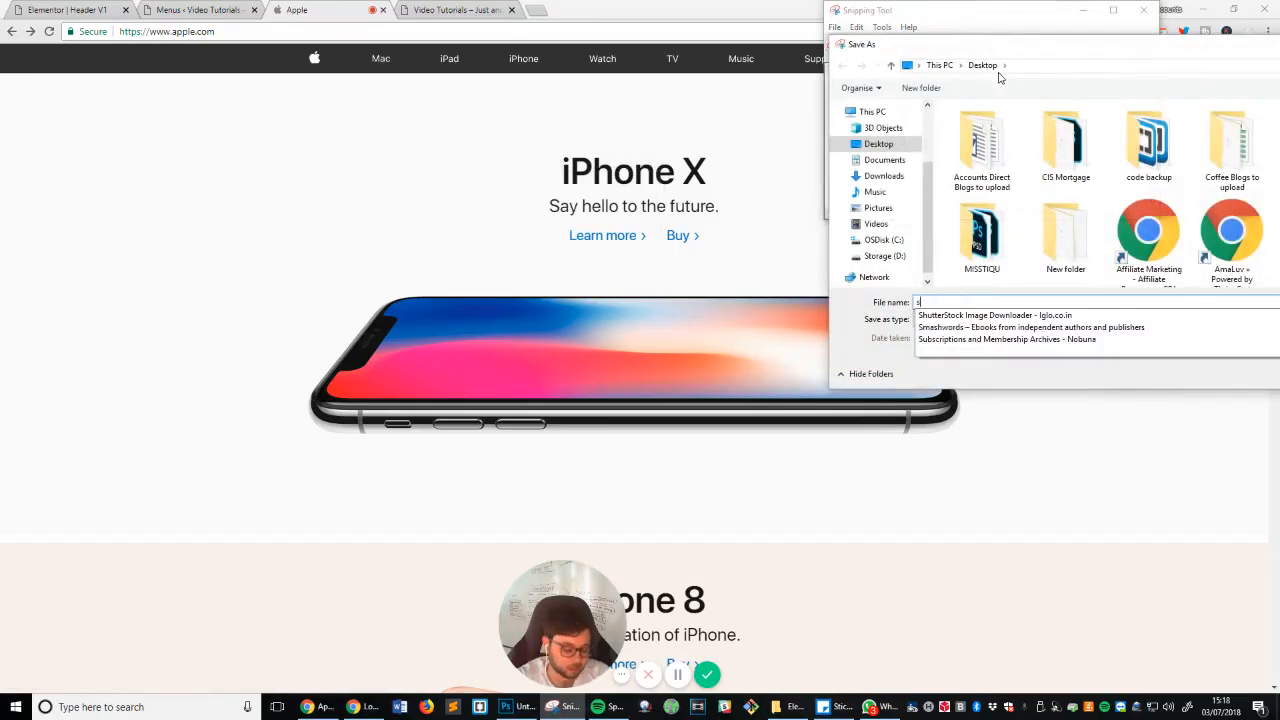
text(earch)
key(Return)
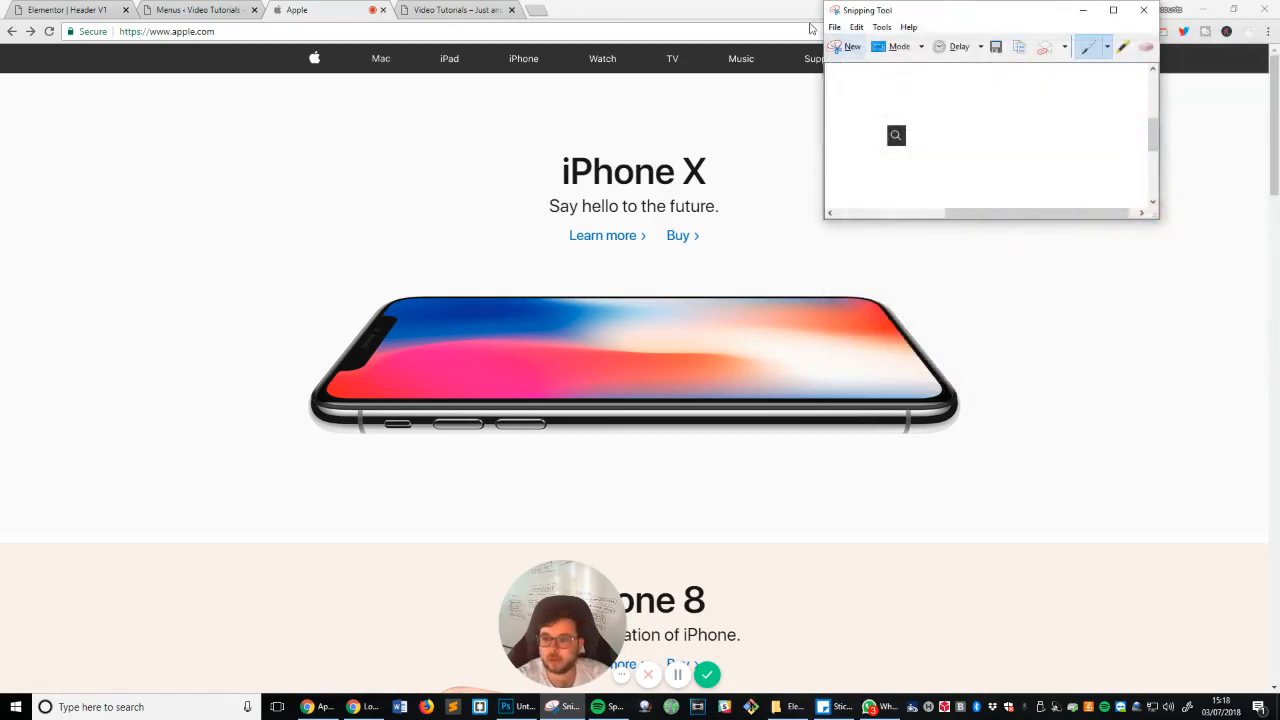
Step: Capture a snip of the Apple navigation bar's shopping bag icon, save it to the Desktop as "cart", and close Snipping Tool
click(848, 48)
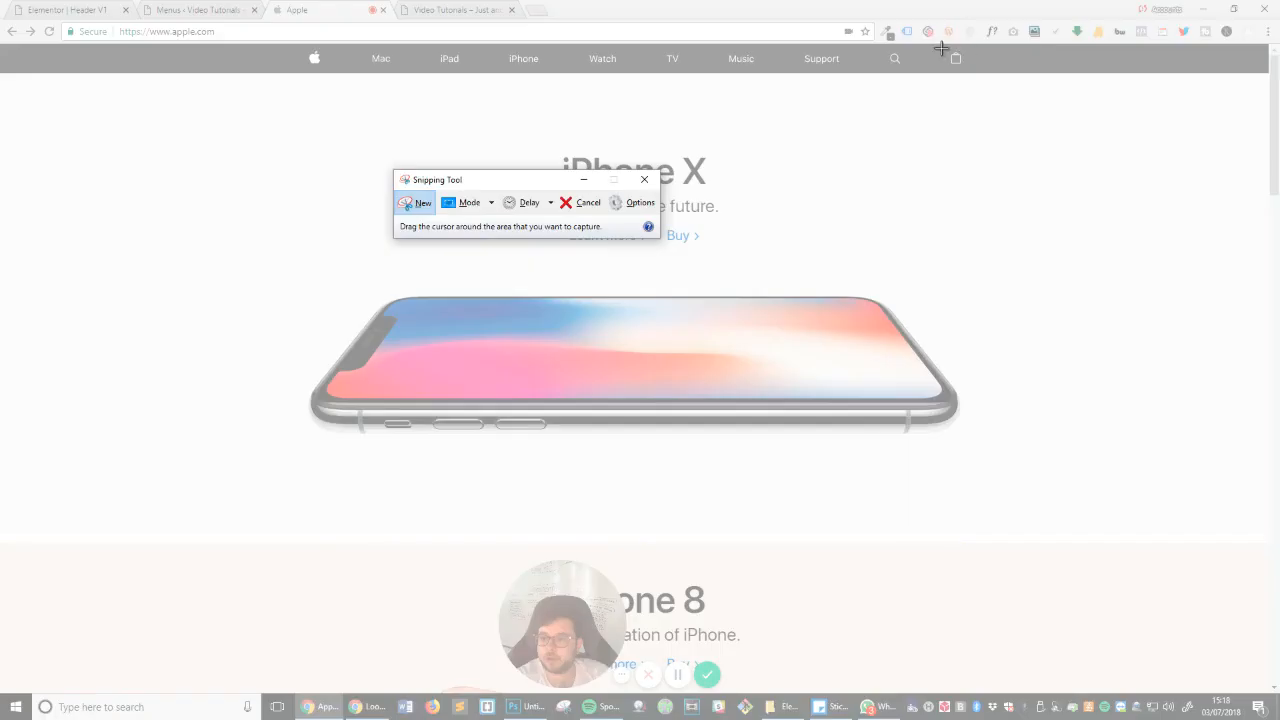
drag(950, 52, 963, 66)
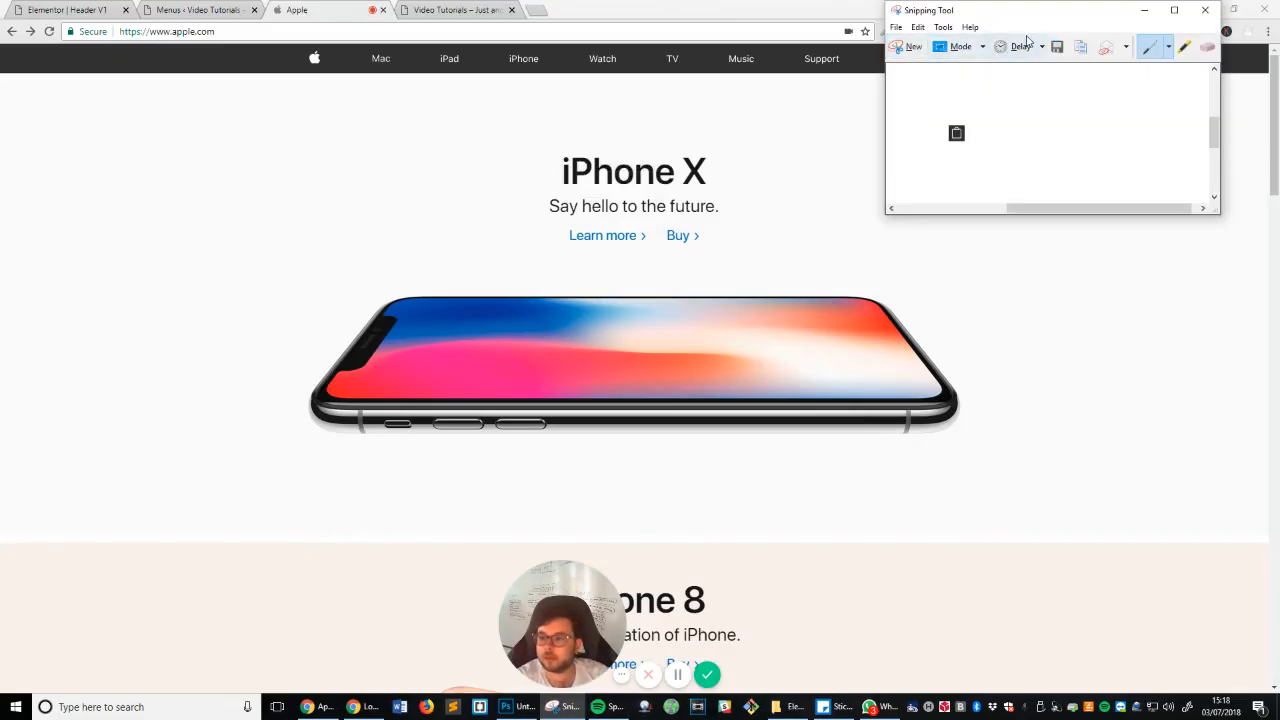
click(1057, 46)
text(car)
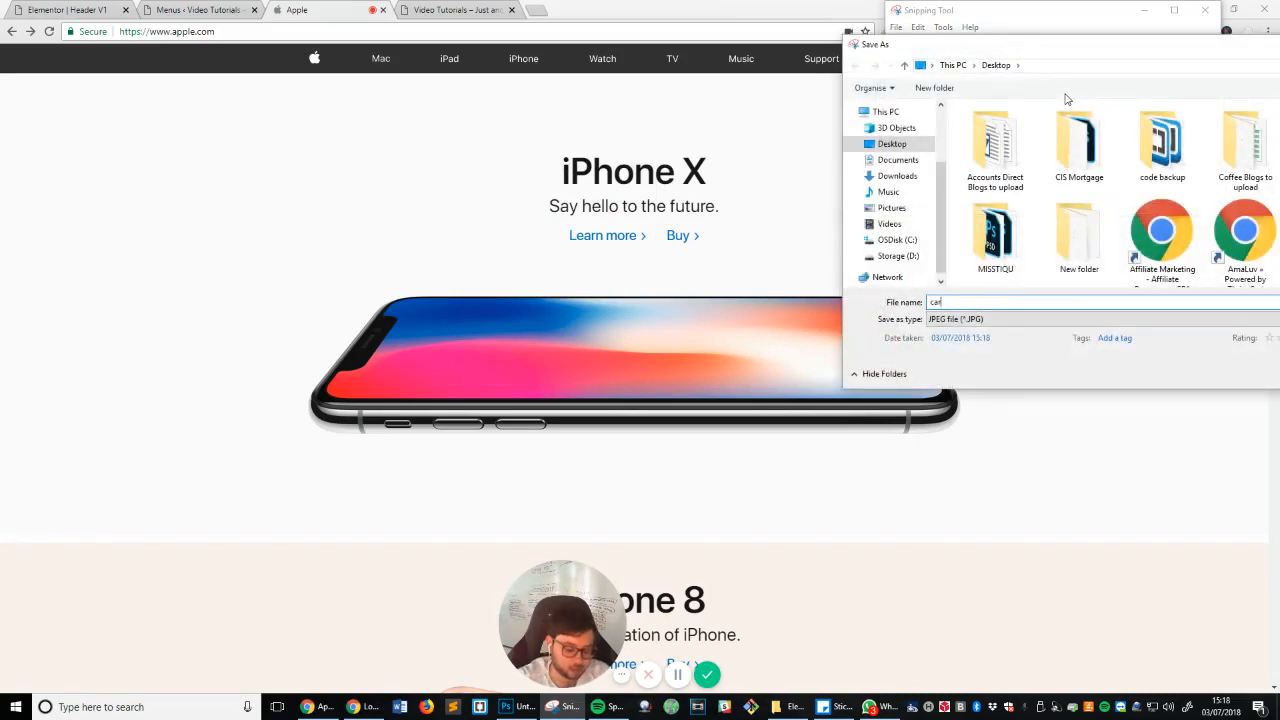
key(Return)
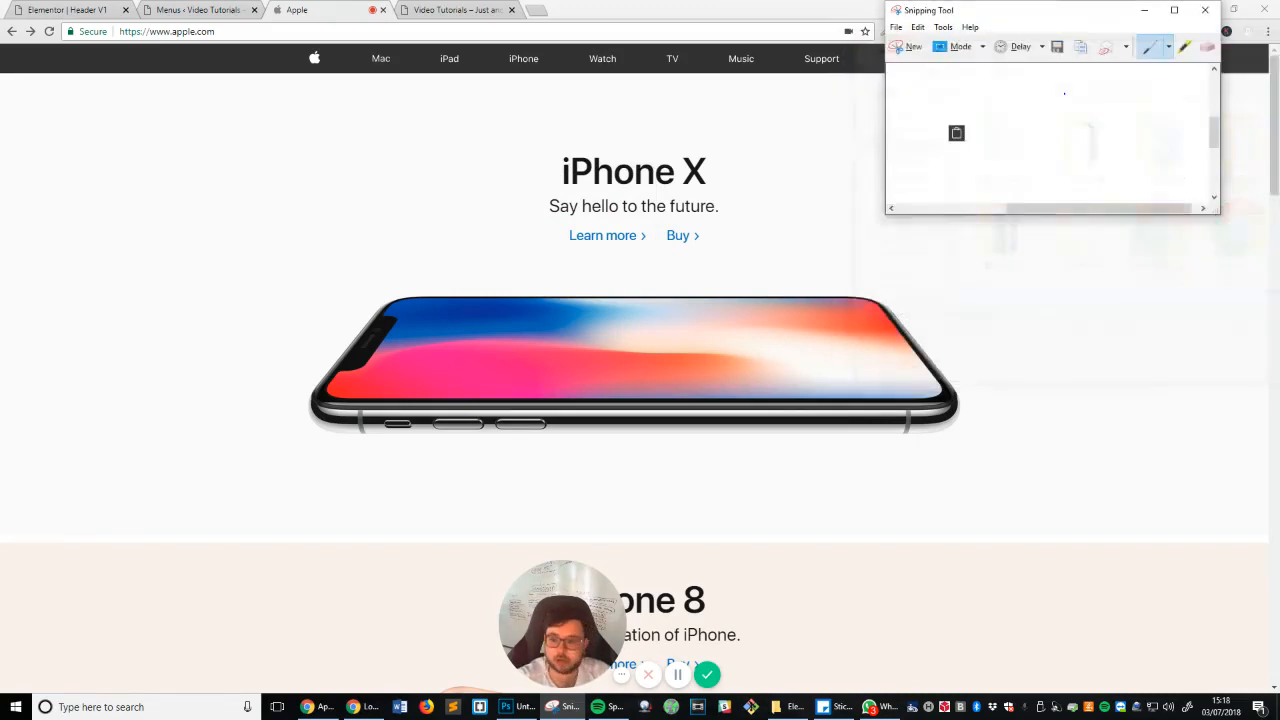
click(1206, 12)
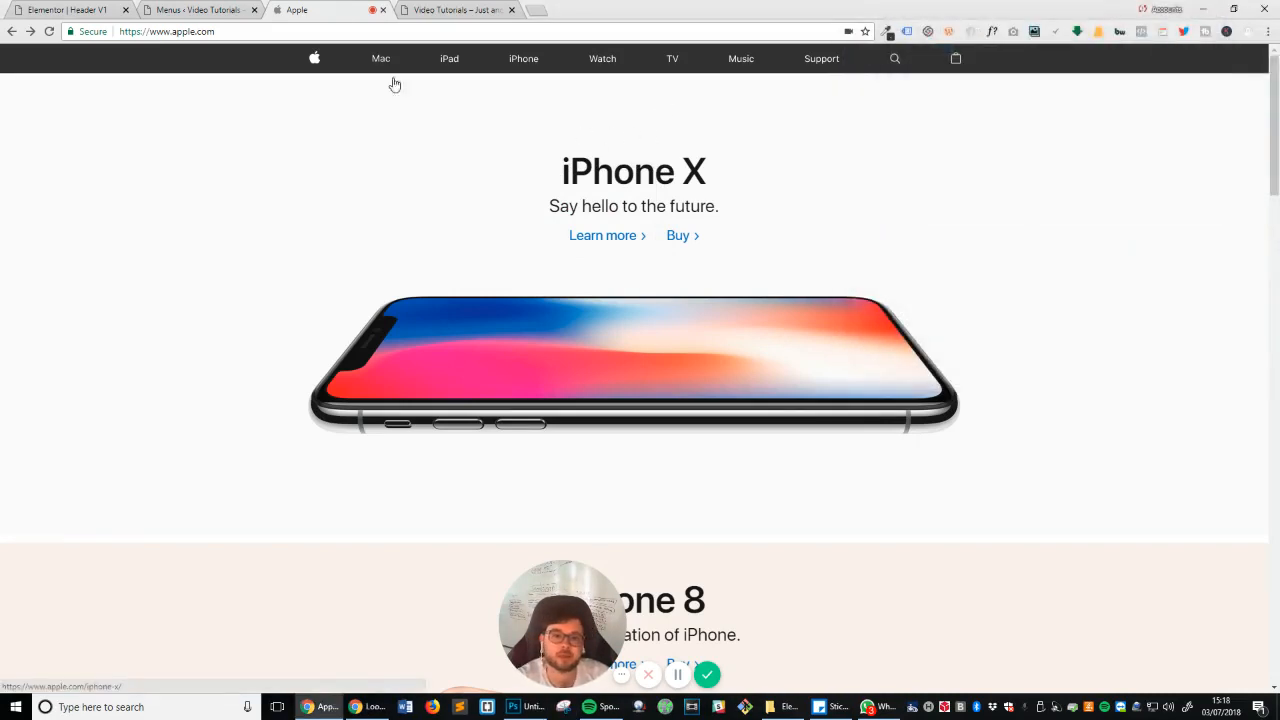
Step: In the Elementor header, copy the Apple logo image widget into the empty column directly after the navigation menu
click(94, 9)
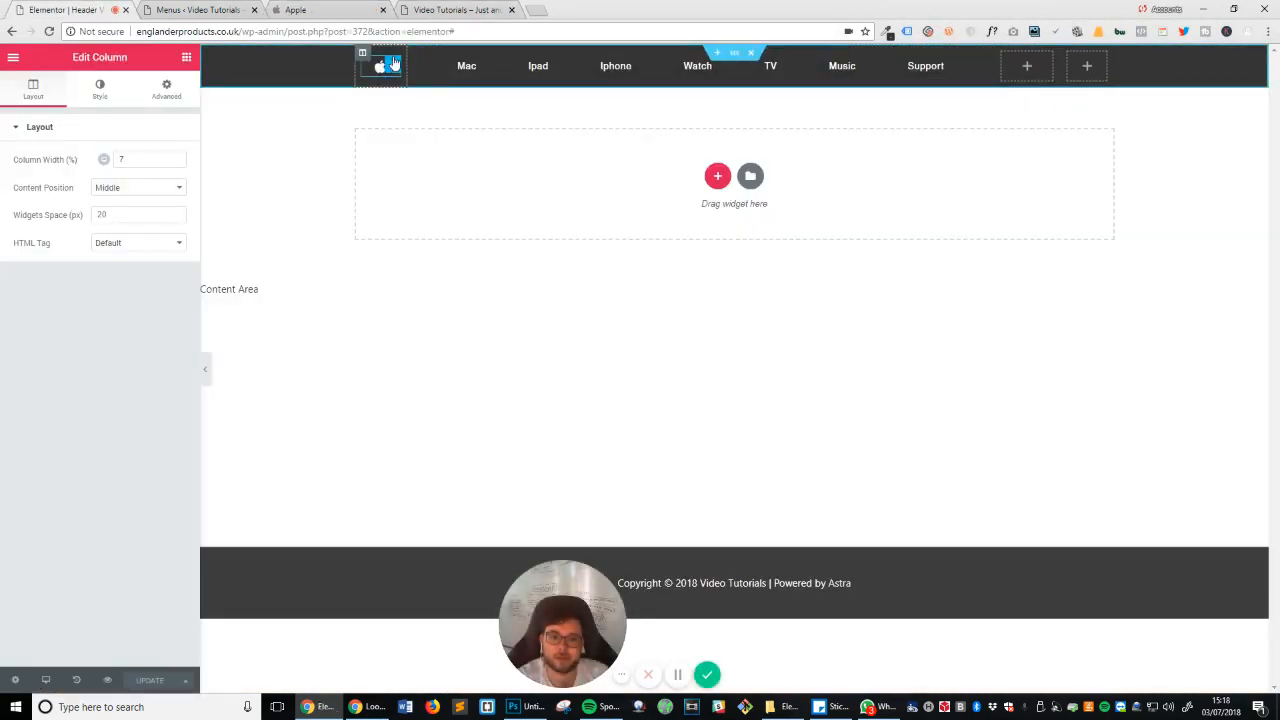
right_click(364, 54)
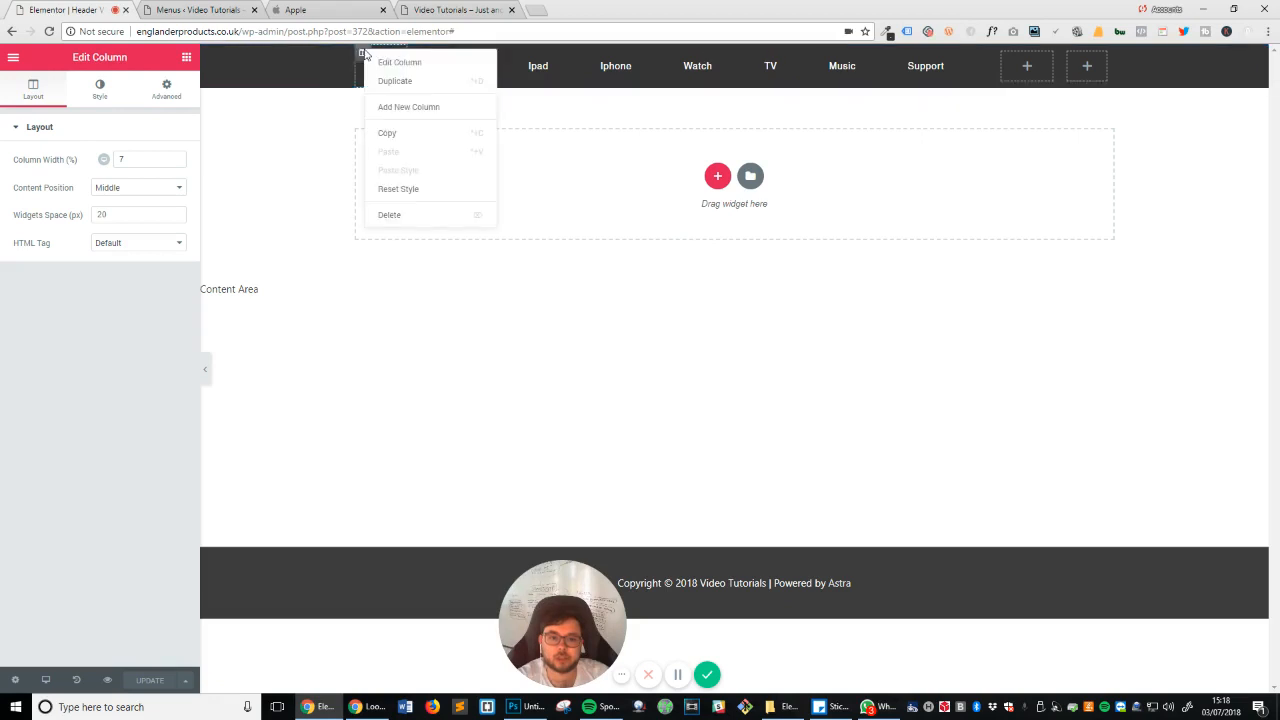
right_click(397, 67)
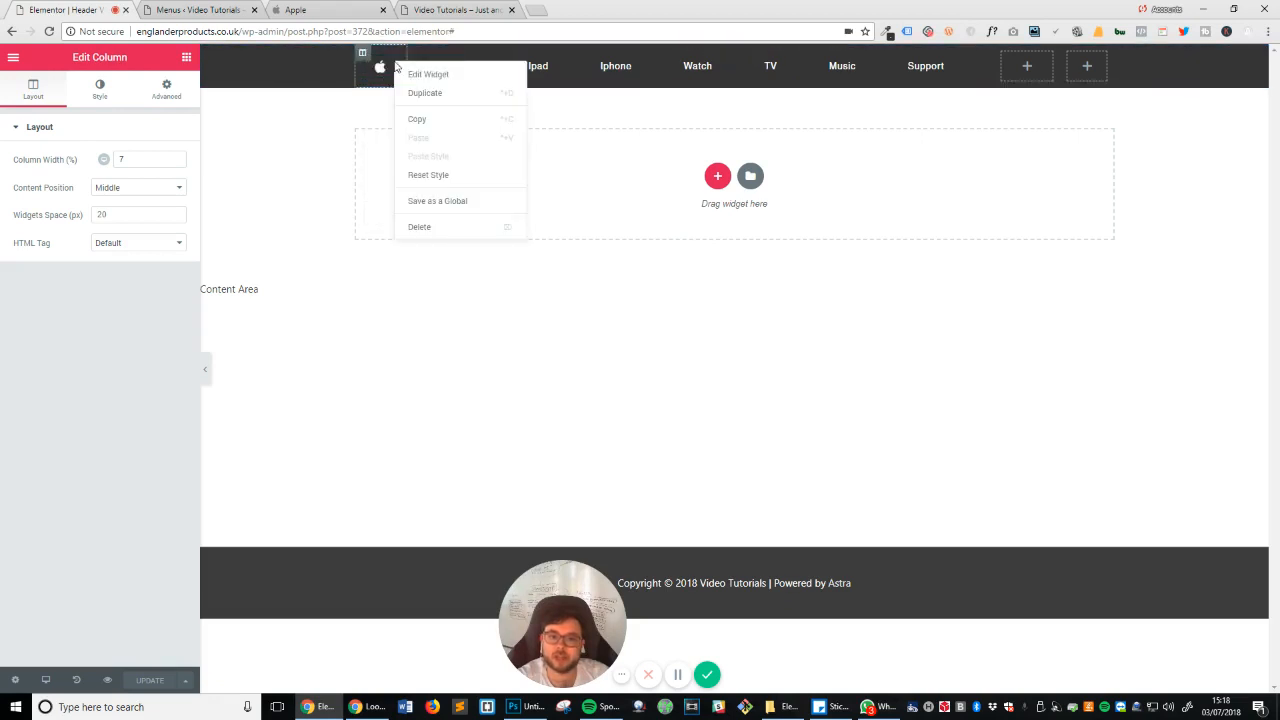
click(424, 120)
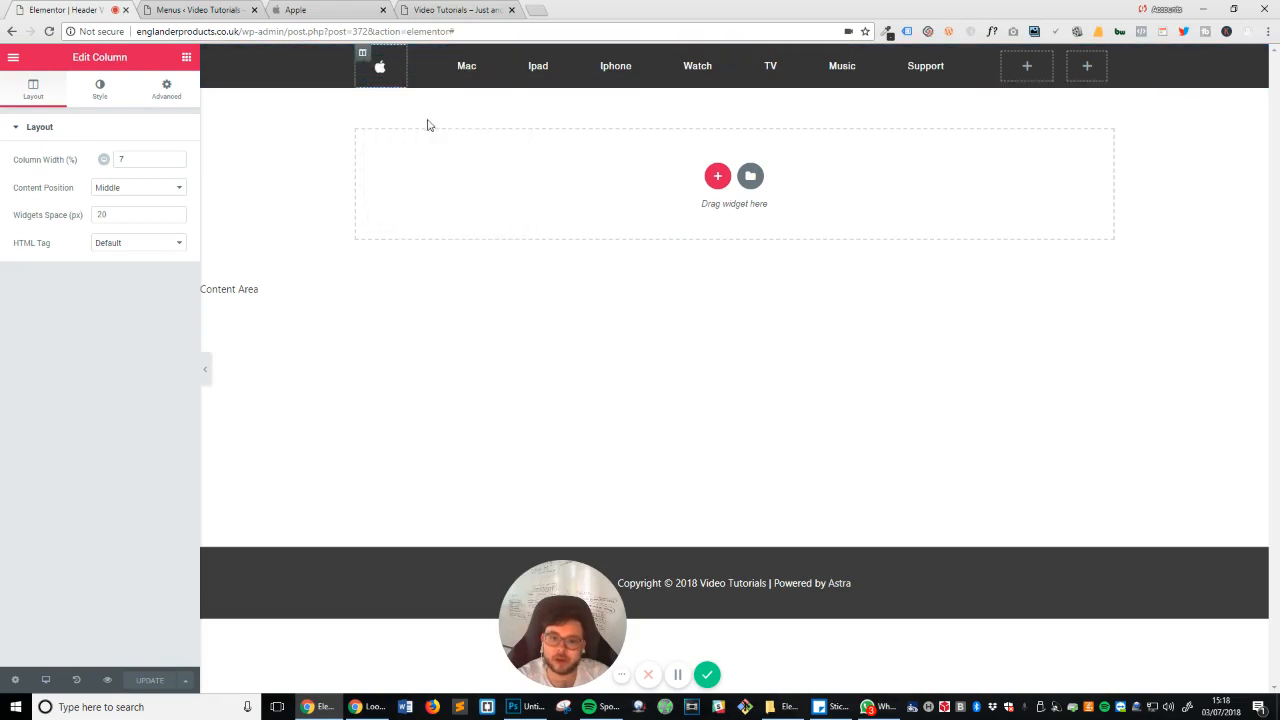
click(1036, 70)
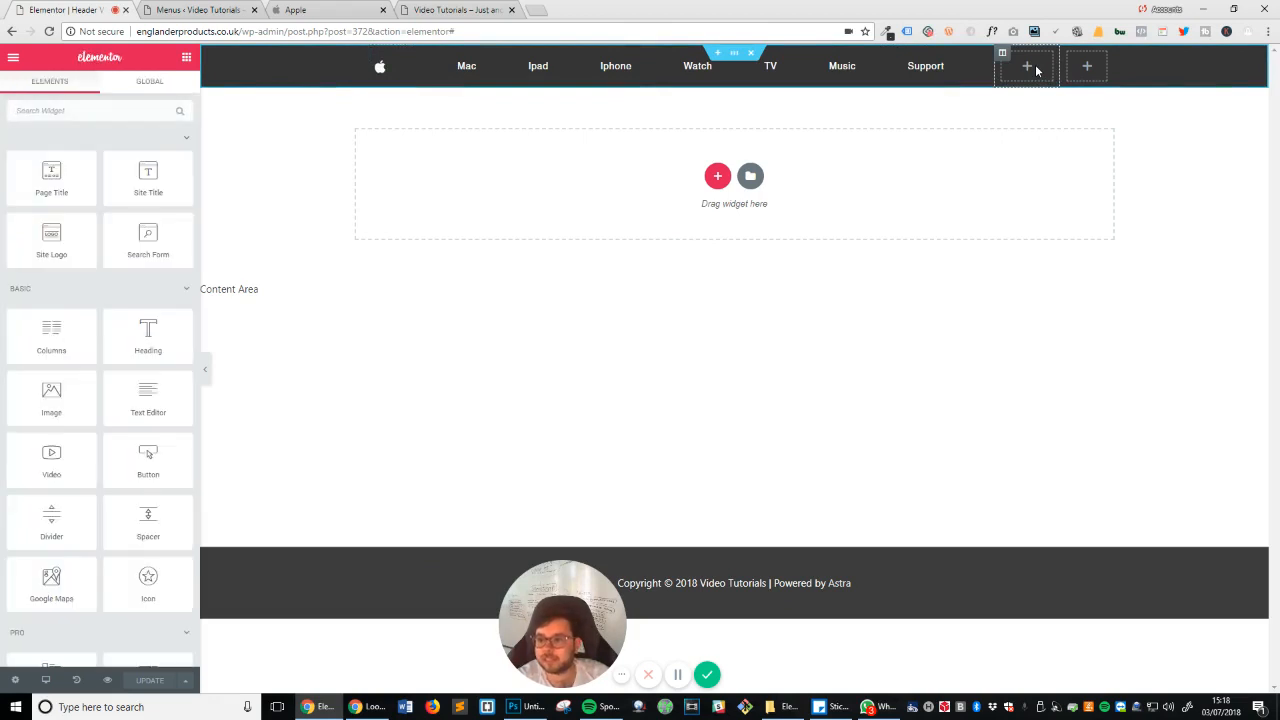
right_click(1036, 70)
click(1051, 77)
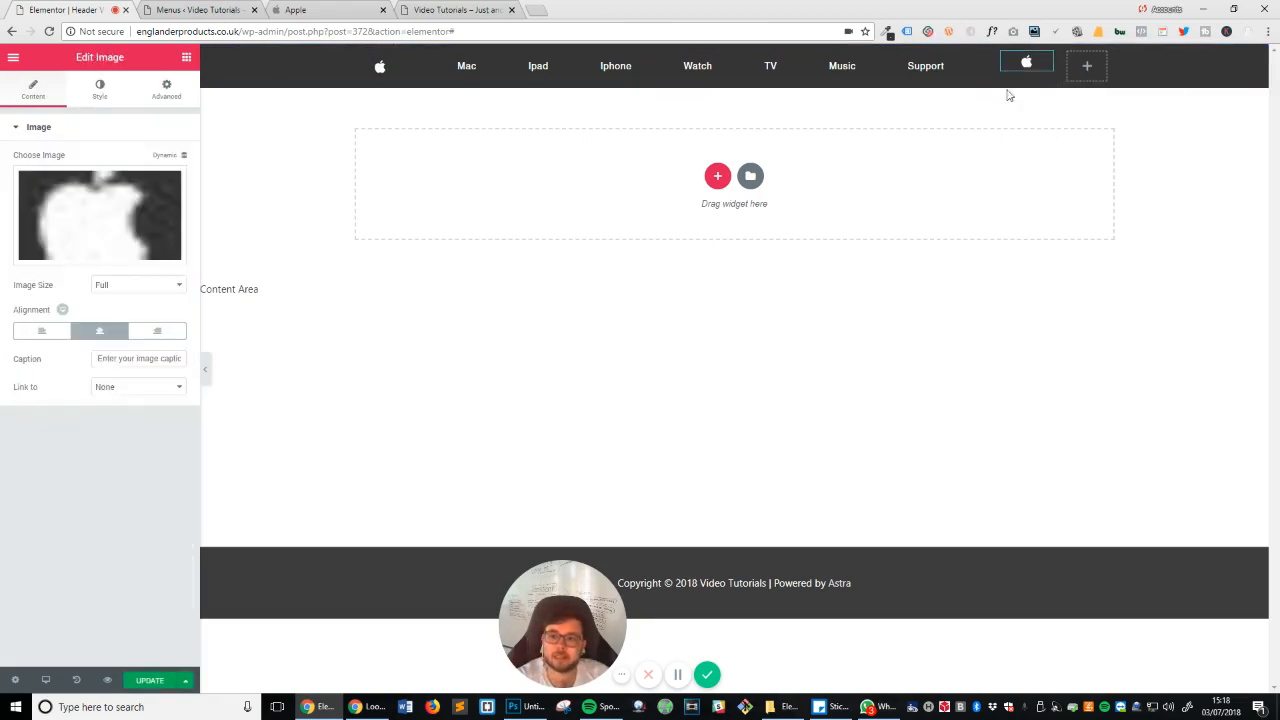
Step: Upload cart.JPG and search.JPG from the Desktop and replace the pasted logo image with the search icon
click(68, 236)
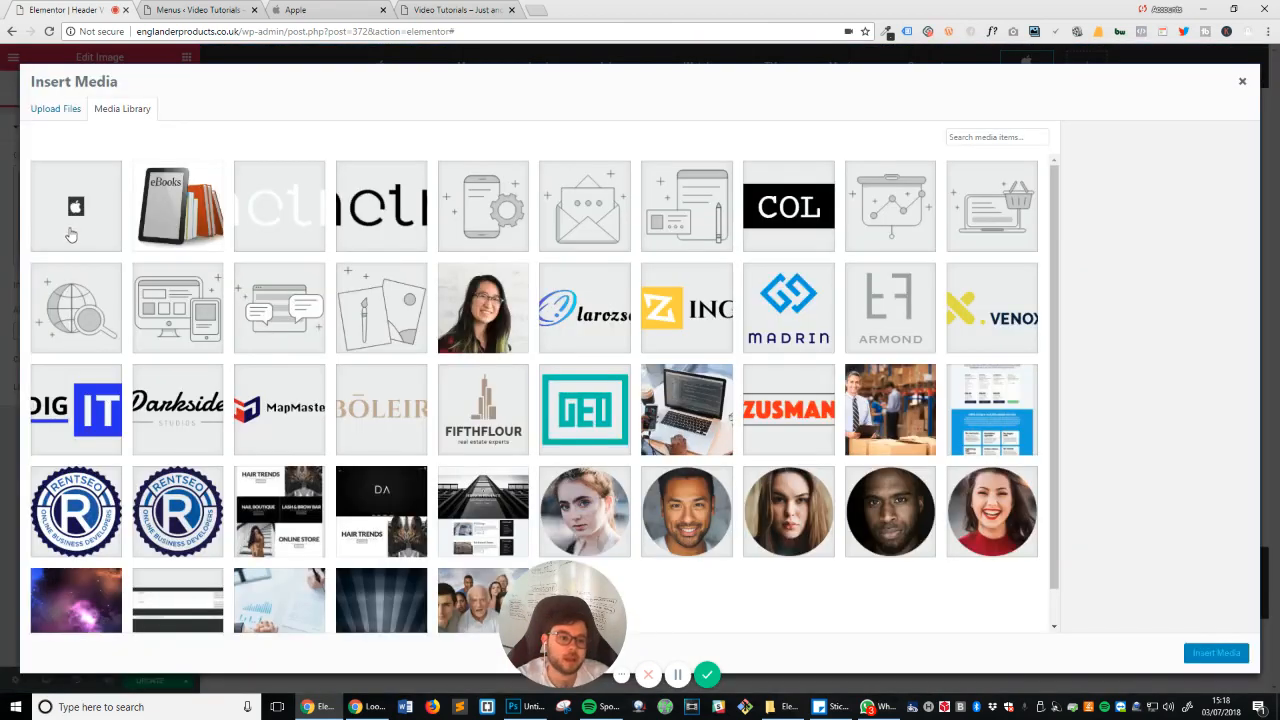
click(80, 110)
click(608, 340)
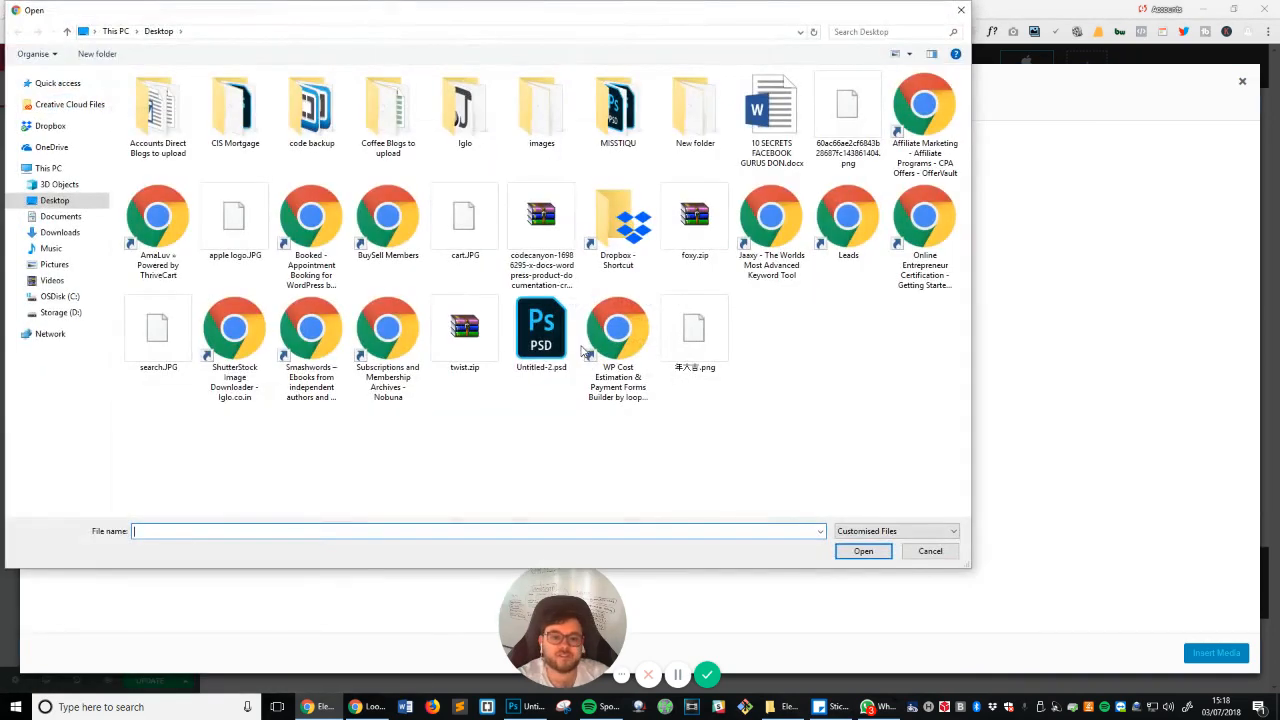
click(465, 222)
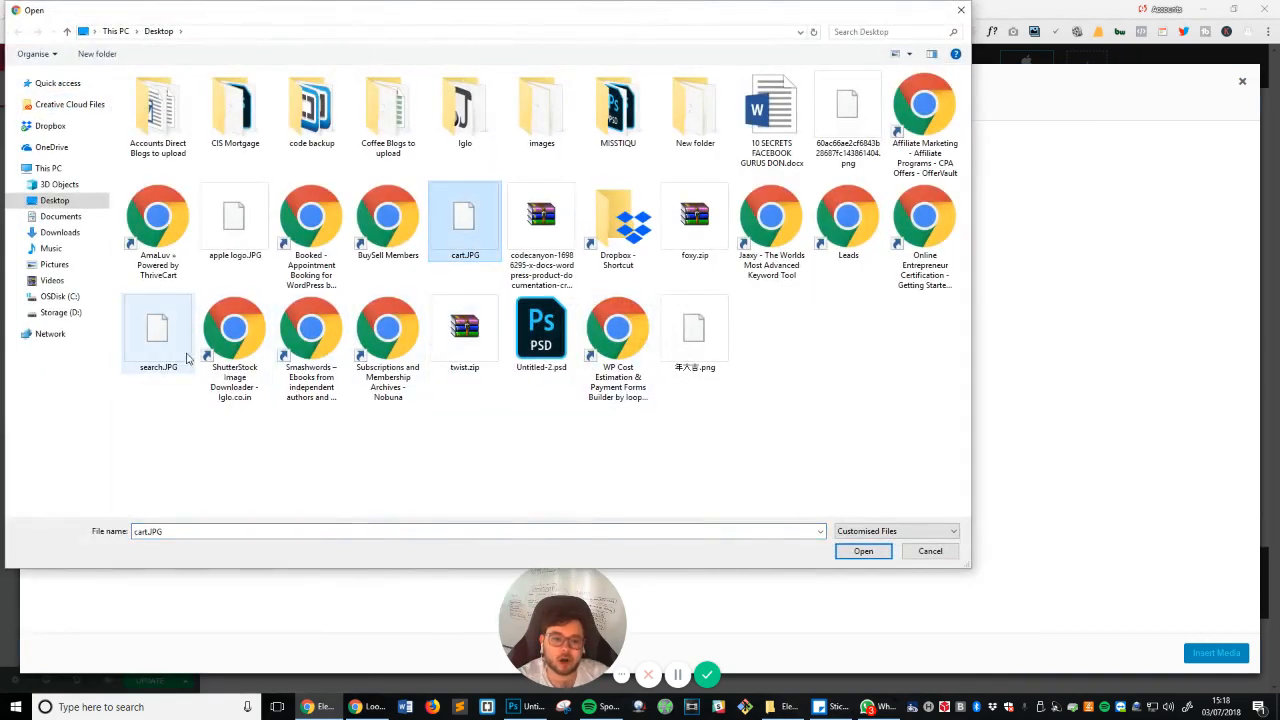
ctrl+click(165, 333)
click(860, 551)
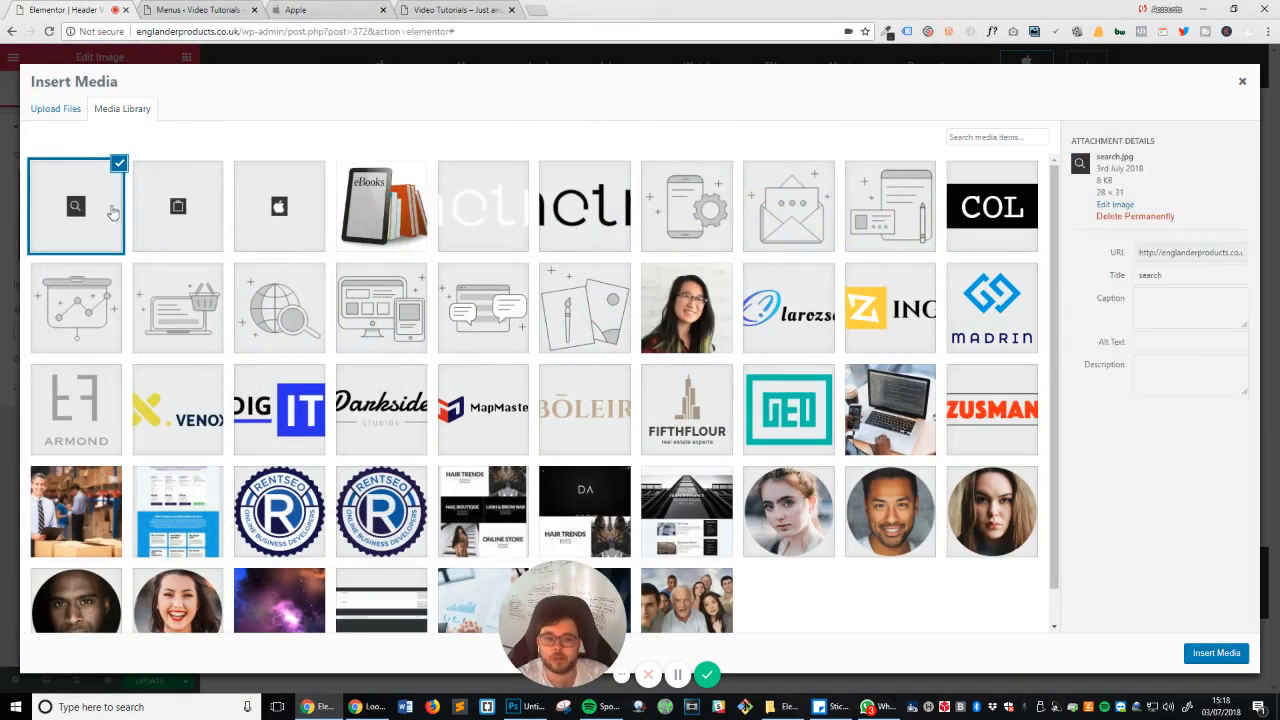
click(1212, 652)
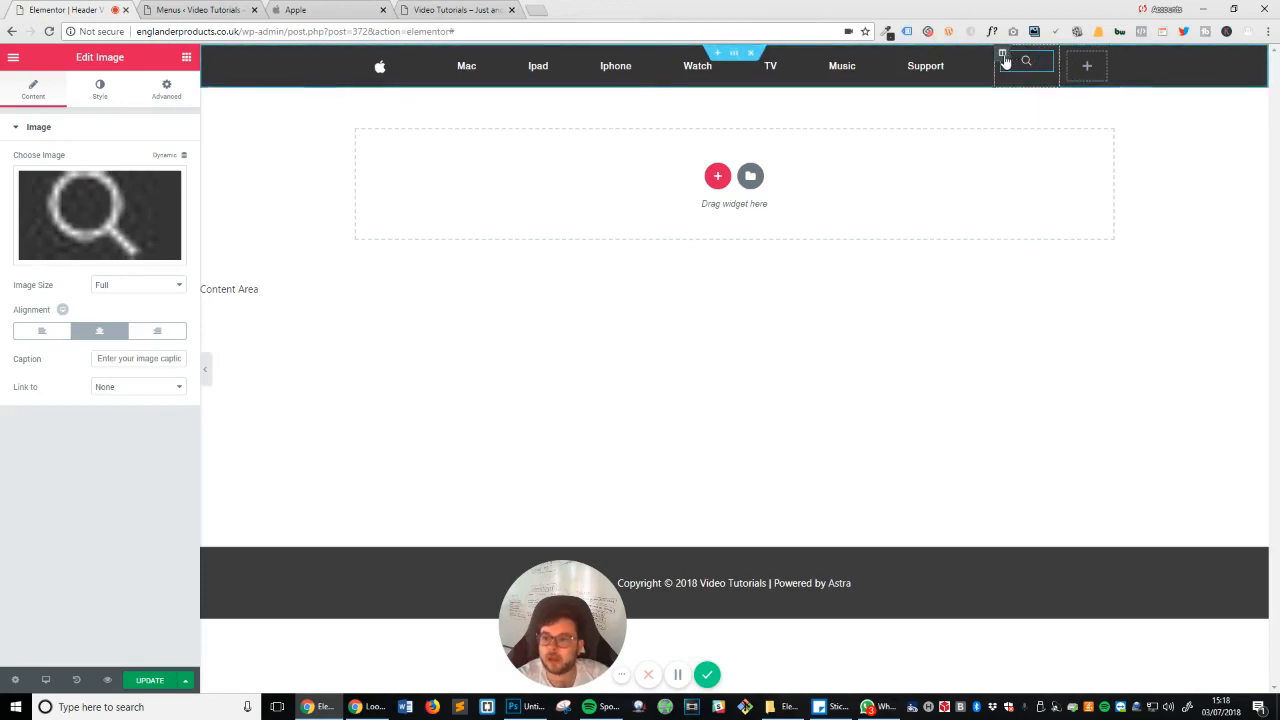
Step: Set the search icon column's content position to Middle
click(1002, 52)
click(158, 188)
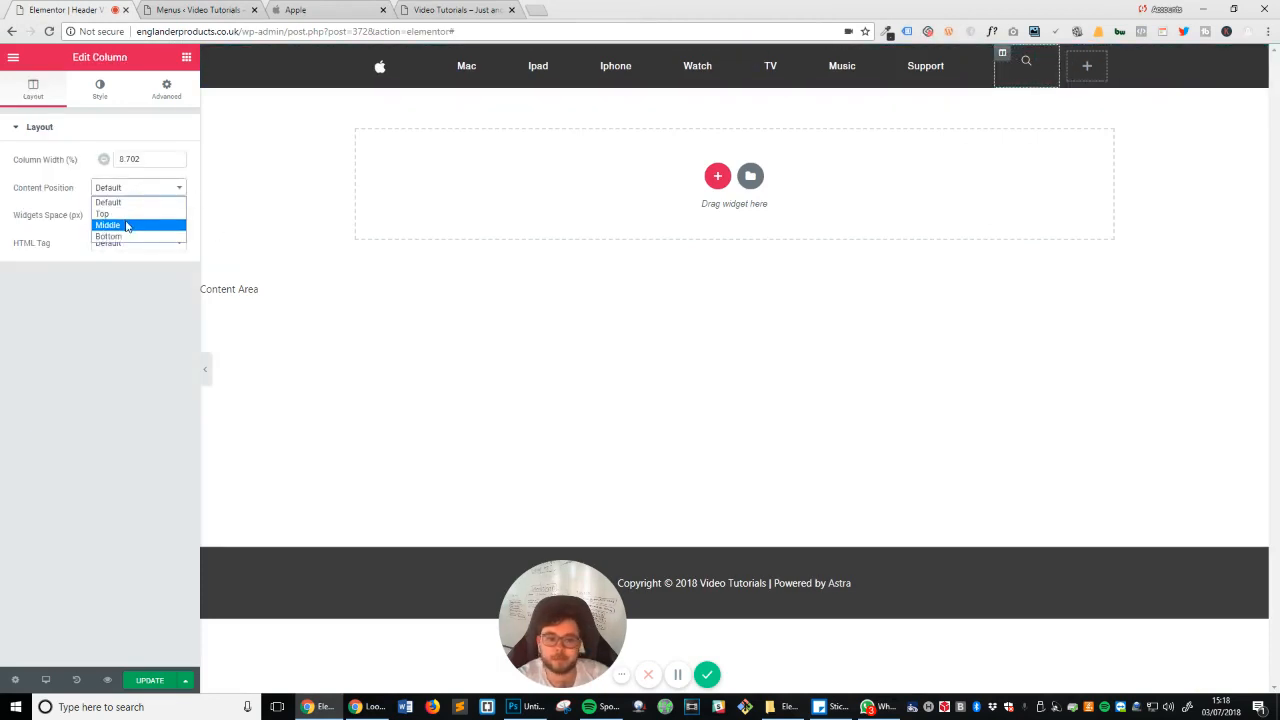
click(126, 221)
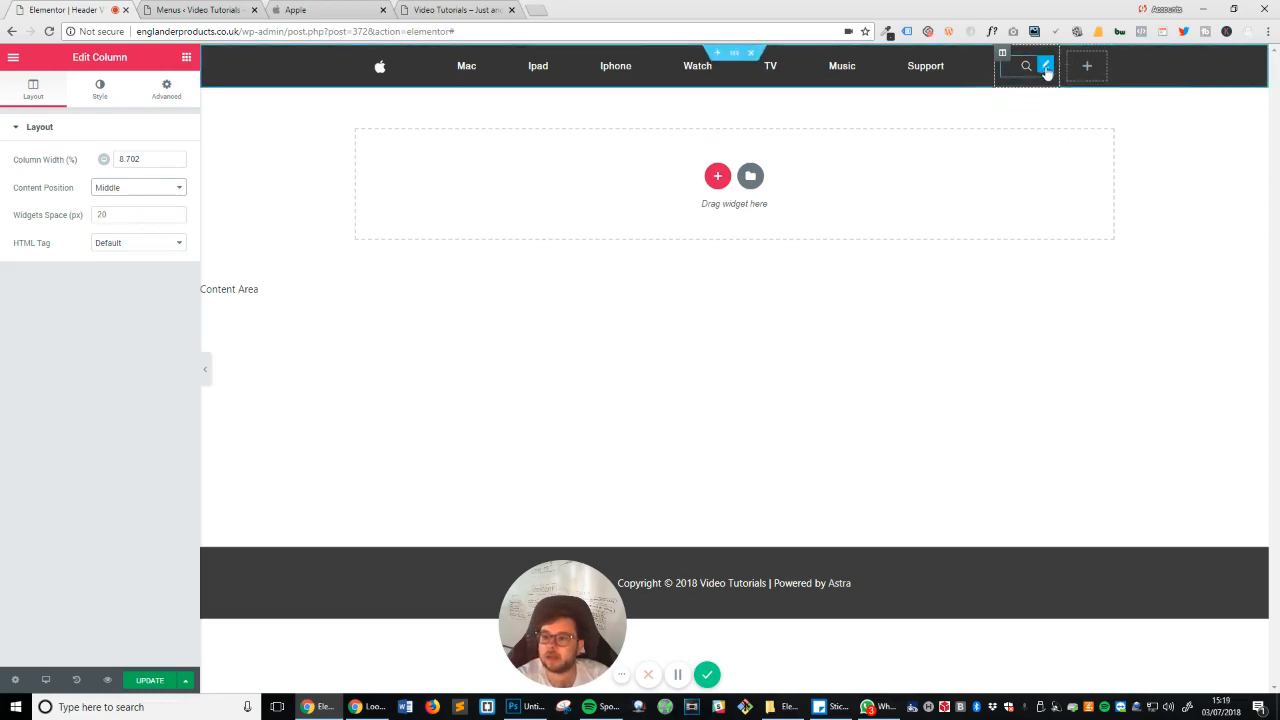
Step: Copy the search icon widget into the header's last empty column and replace its image with the bag icon
right_click(1047, 72)
click(1069, 124)
right_click(1087, 66)
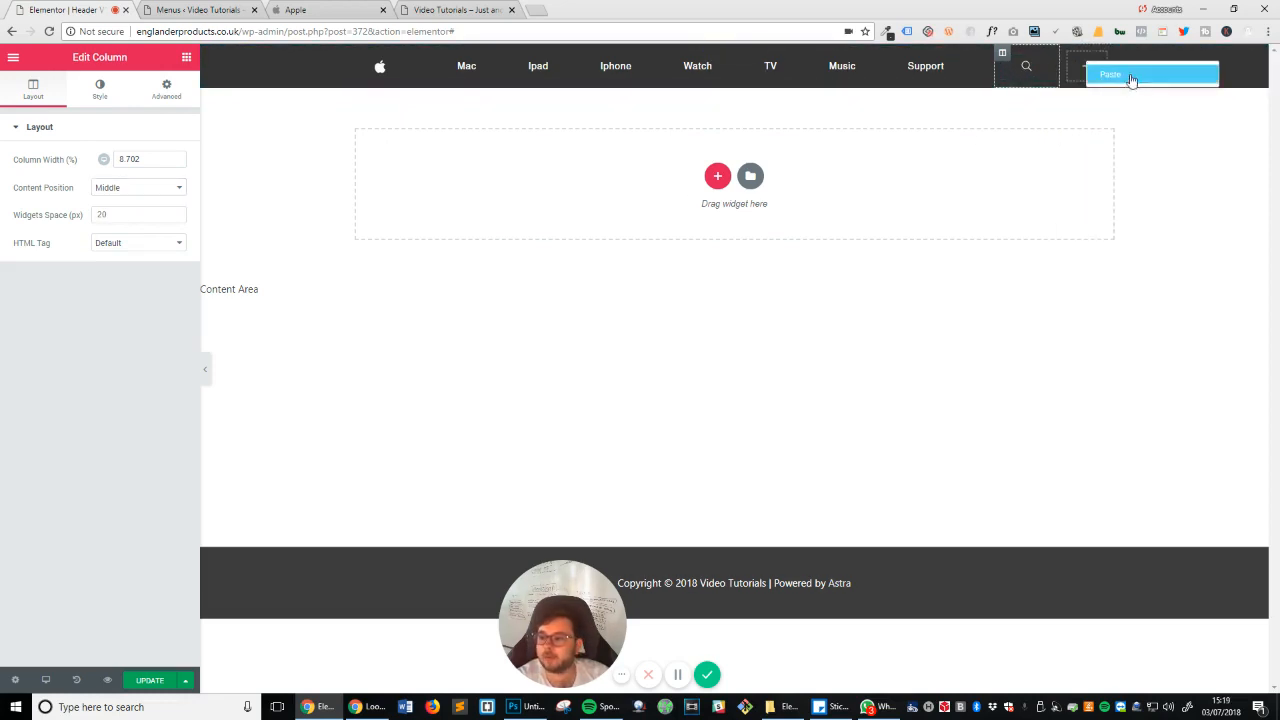
click(1130, 78)
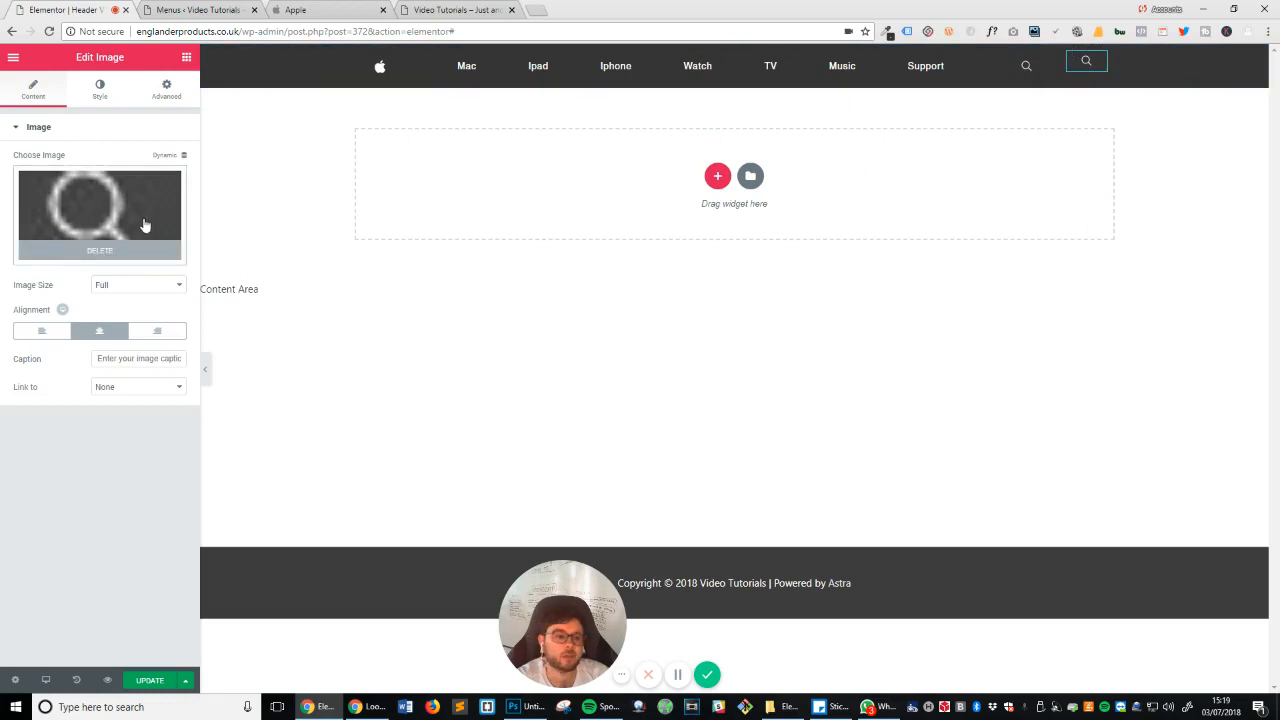
click(110, 218)
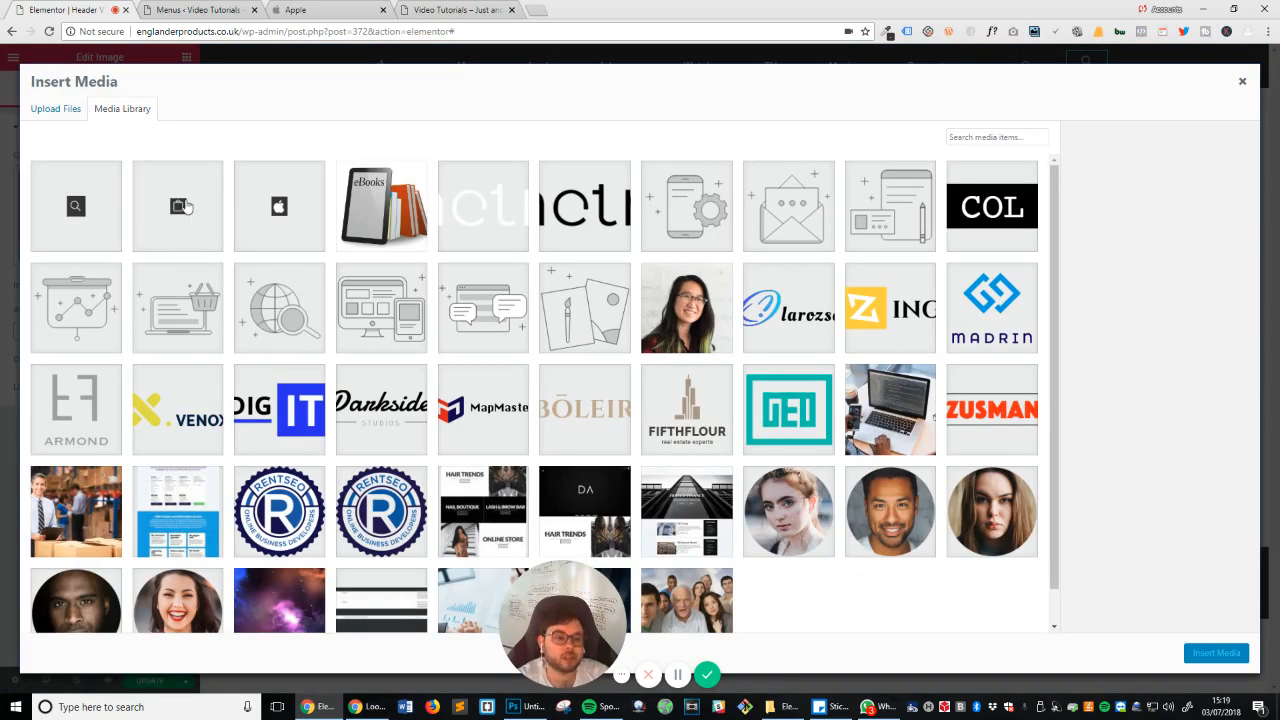
click(180, 206)
click(1214, 652)
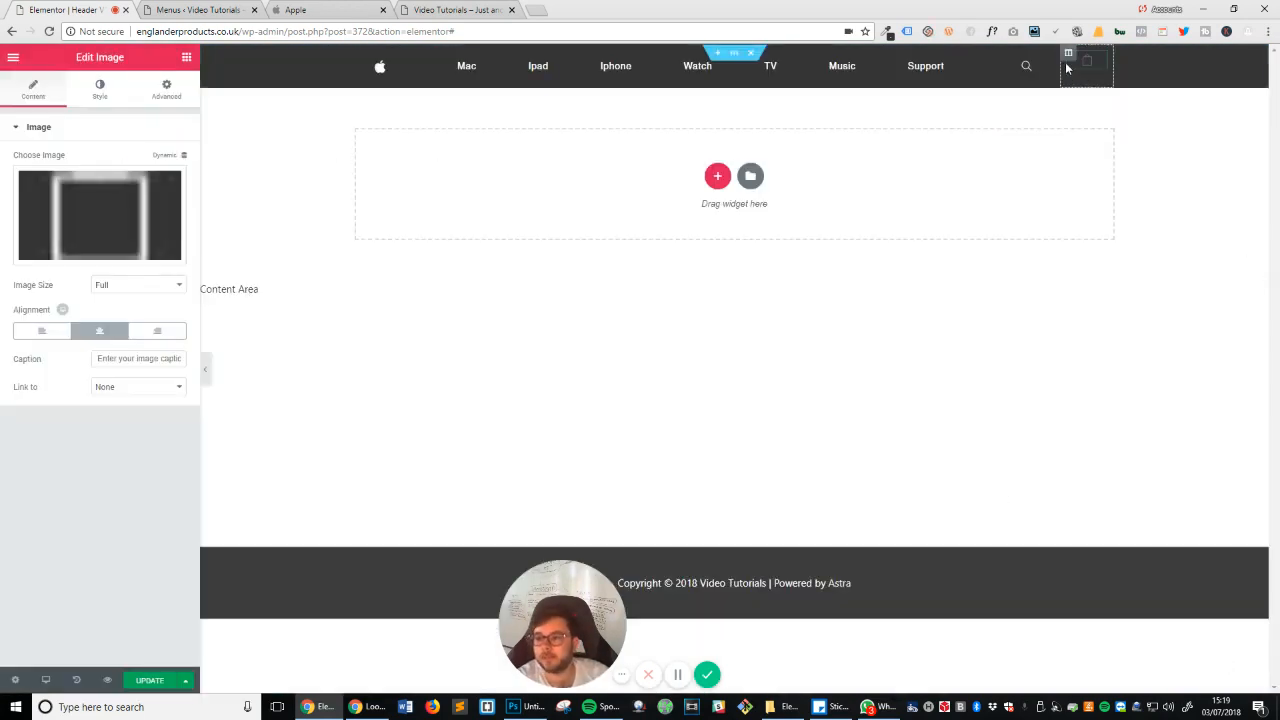
Step: Set the bag icon column's content position to Middle and update the header
click(1068, 56)
click(150, 188)
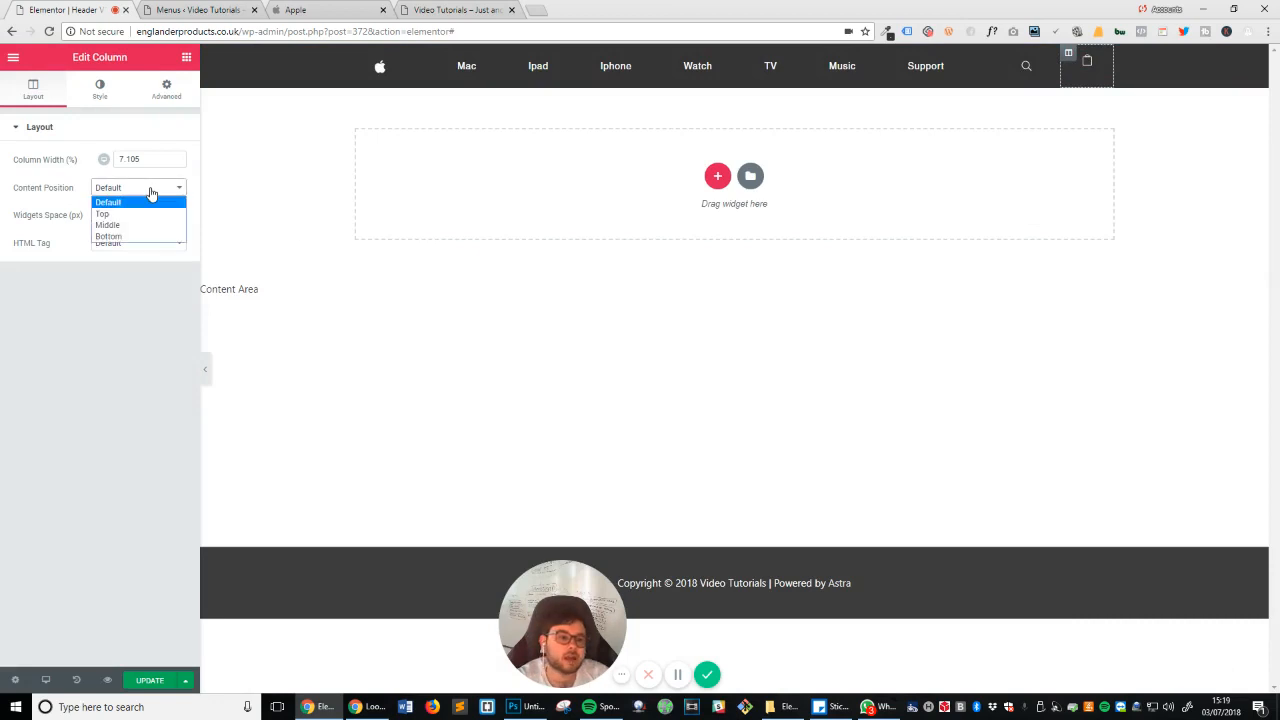
click(141, 226)
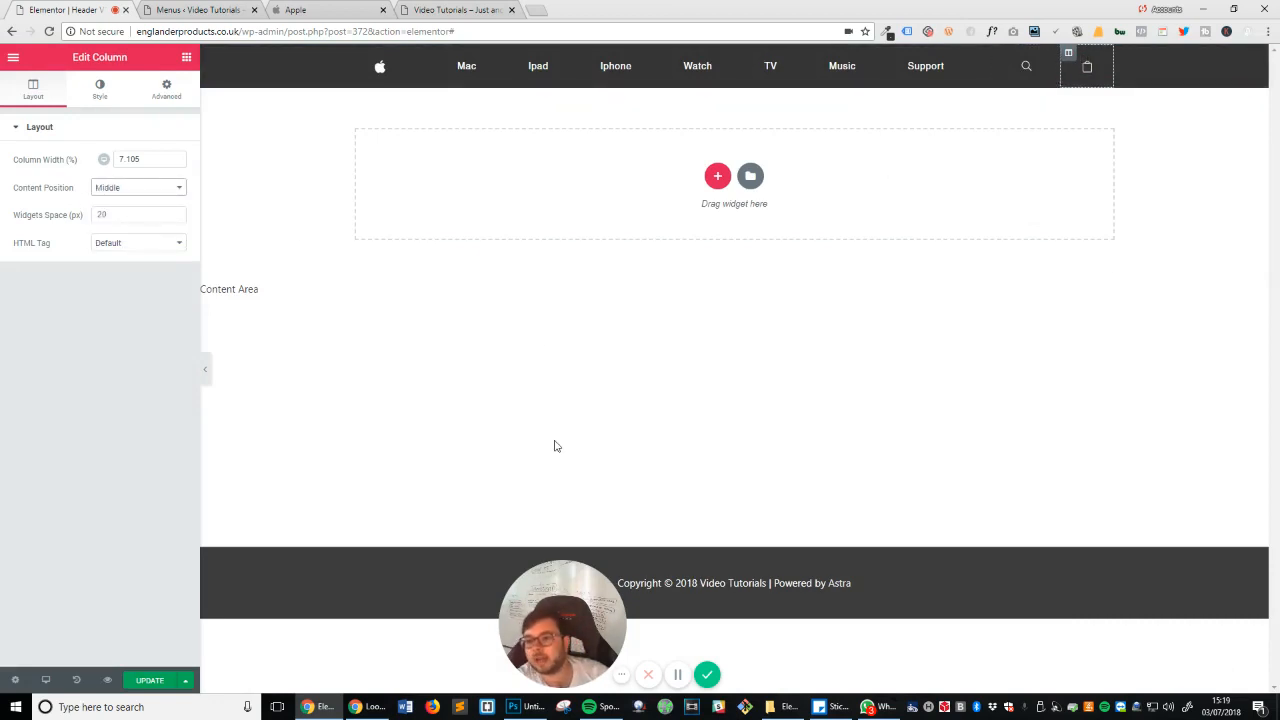
click(148, 684)
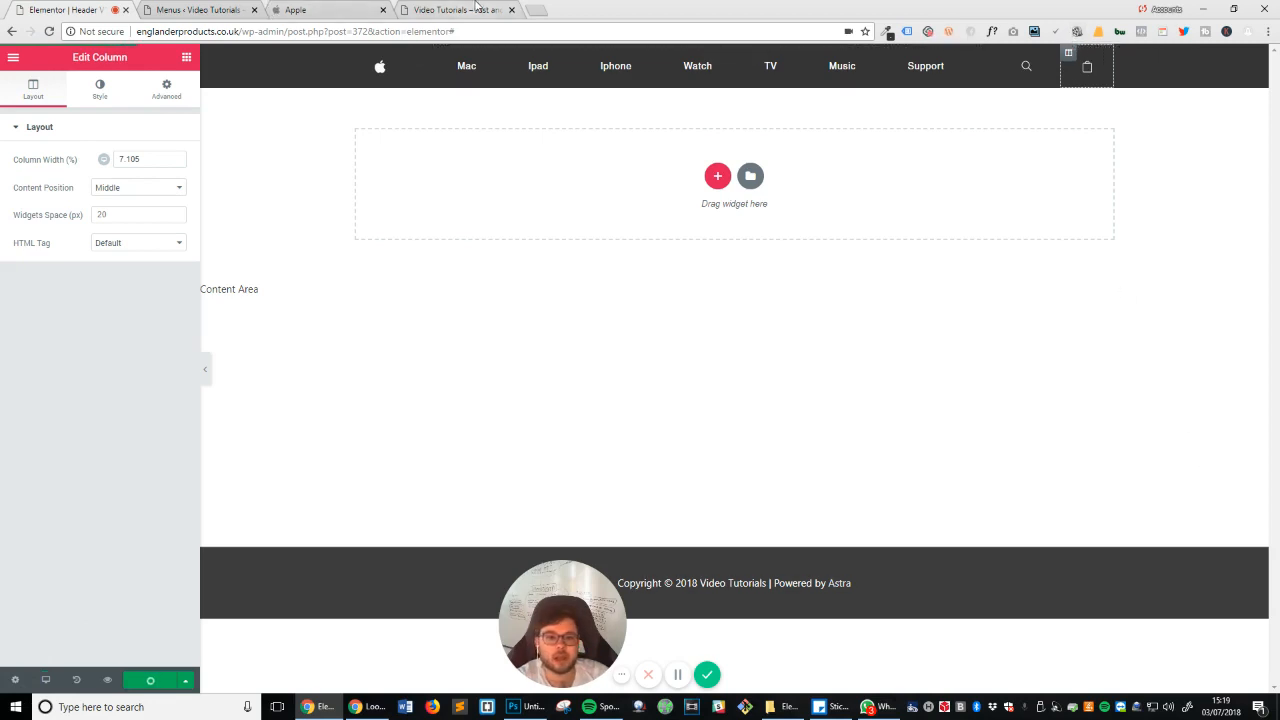
Step: Reload the live site, compare its header icons and height with Apple's navigation bar, and return to the Elementor header editor
click(443, 5)
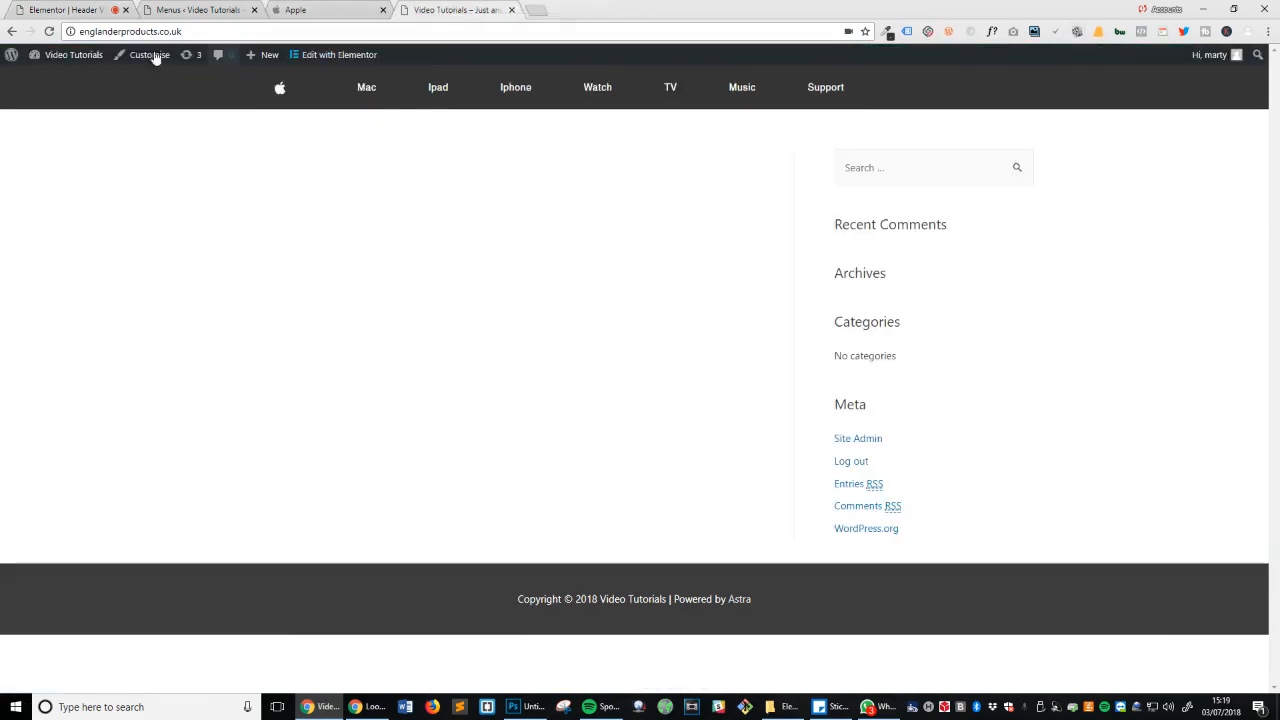
click(49, 32)
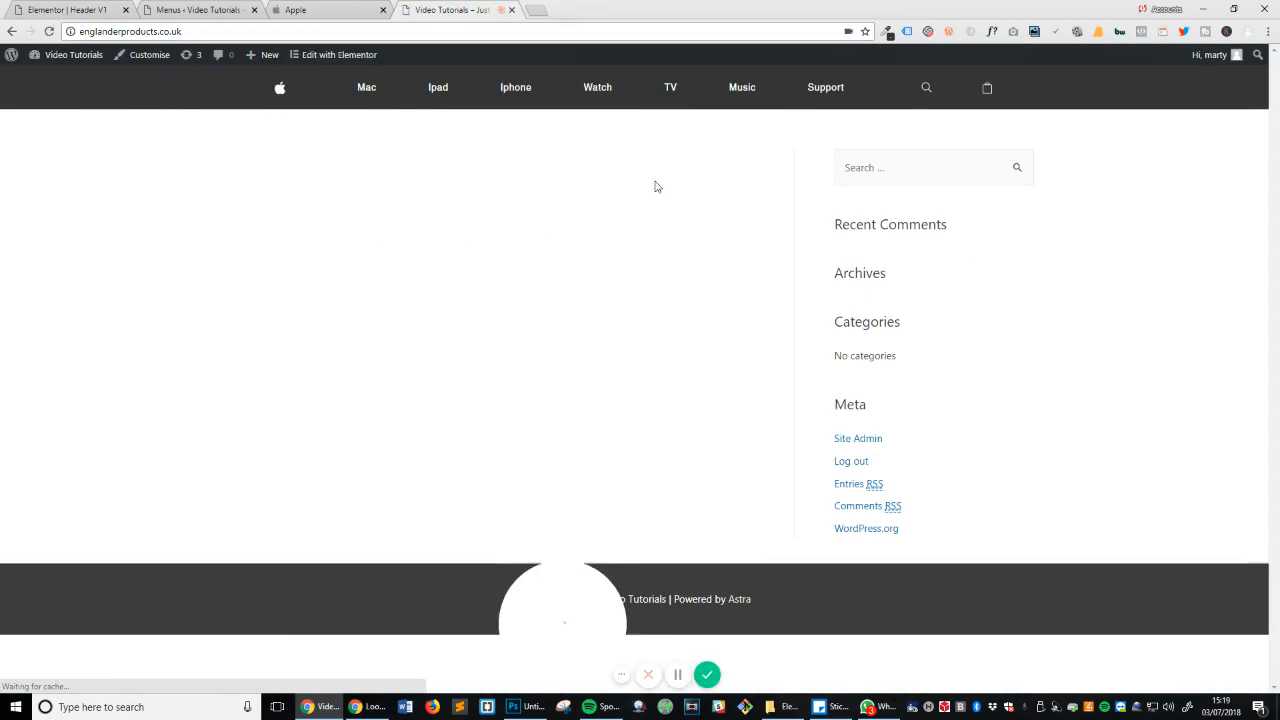
click(331, 8)
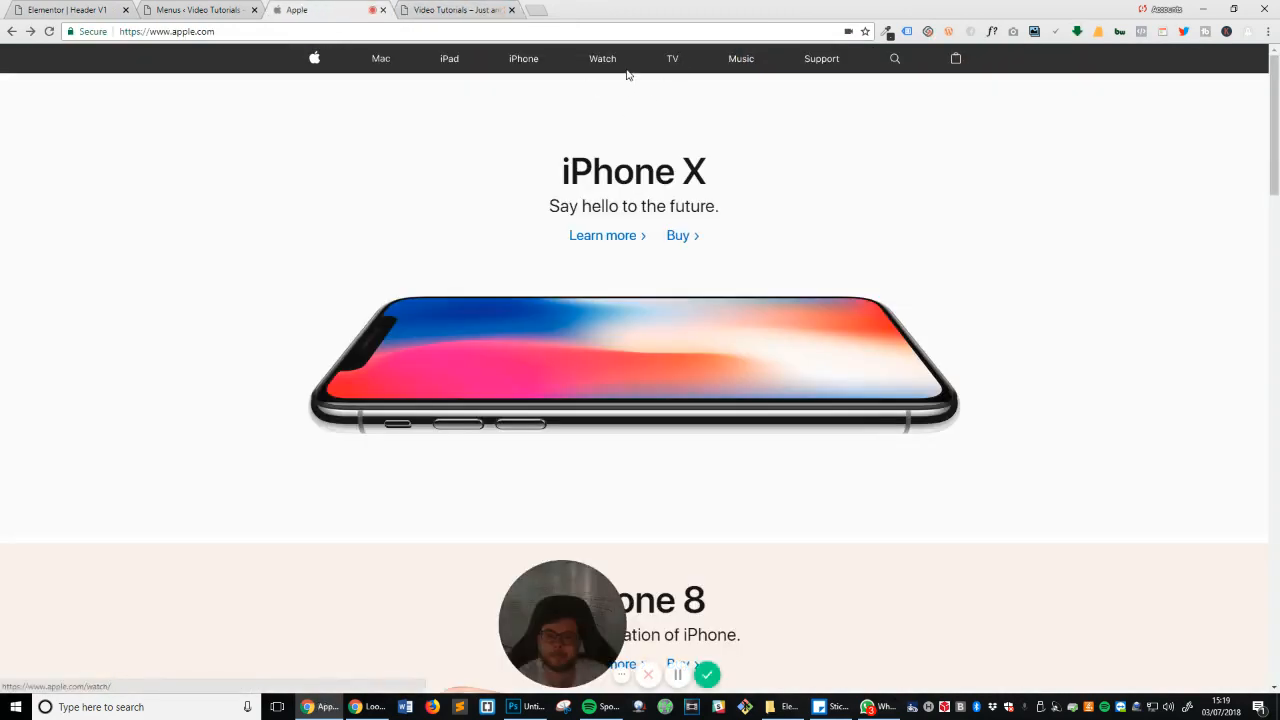
key(ctrl+Tab)
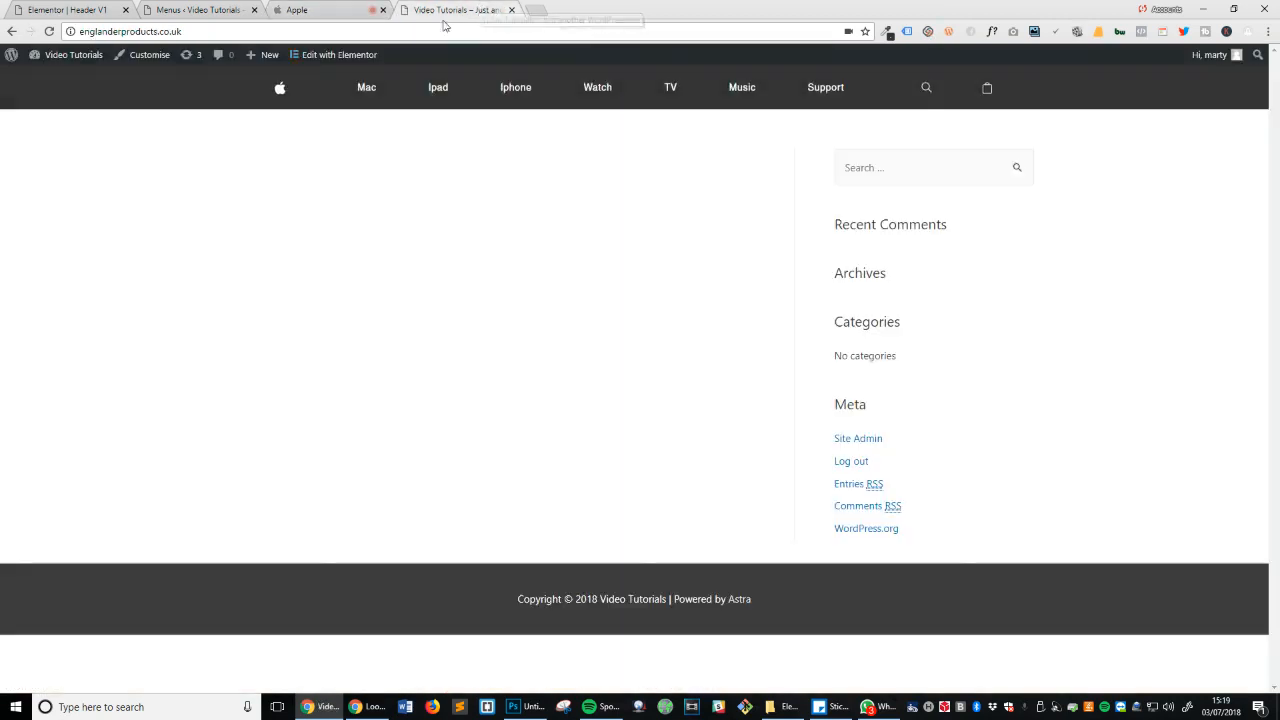
key(ctrl+shift+Tab)
key(ctrl+shift+Tab)
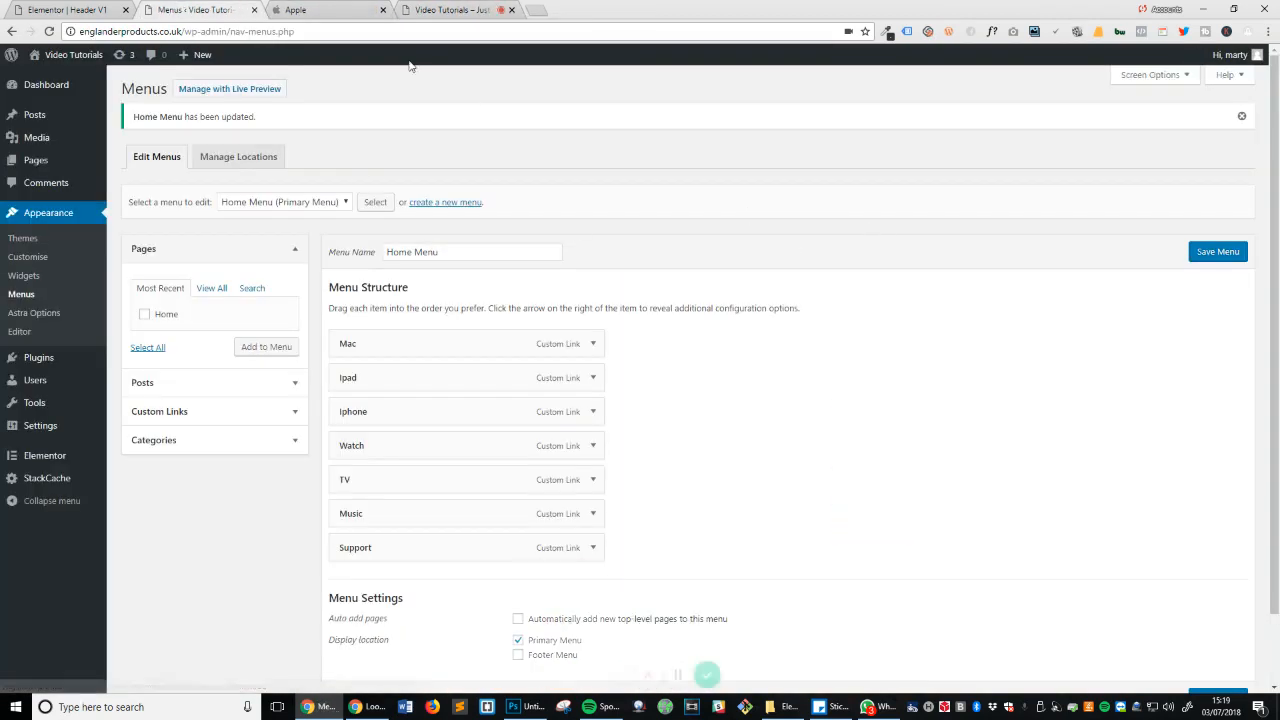
key(ctrl+shift+Tab)
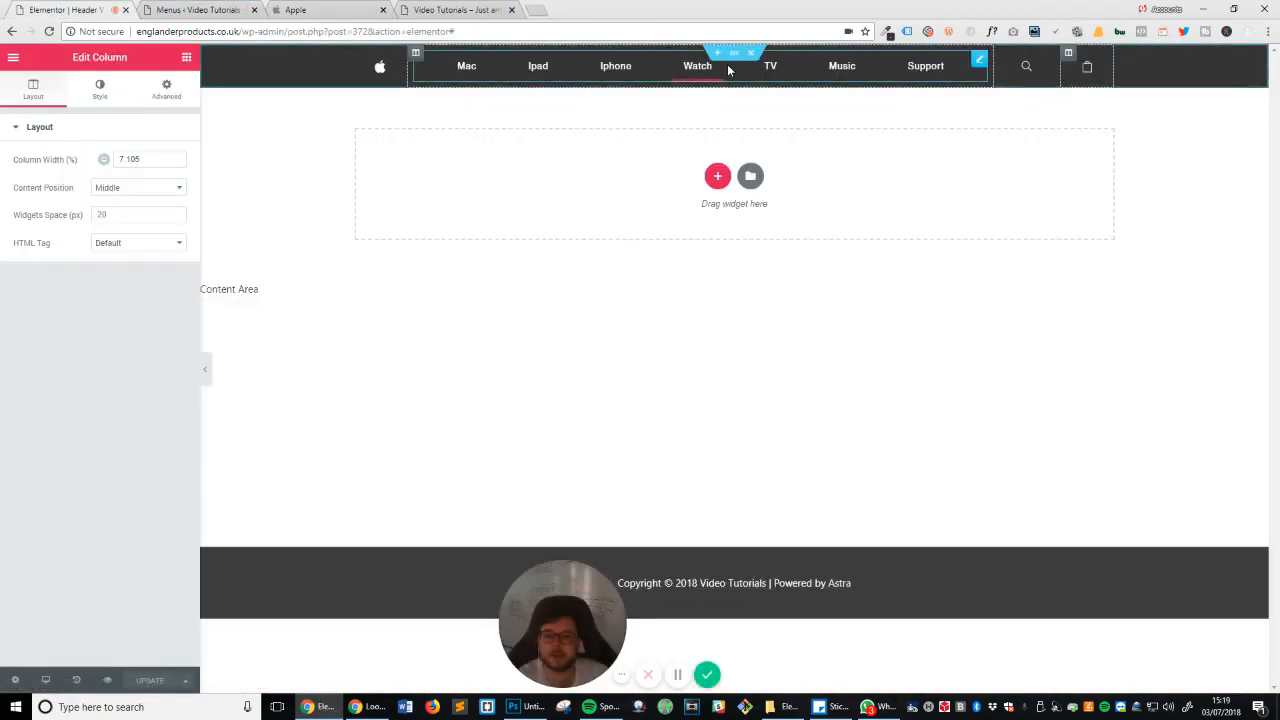
Step: Set the header section's padding to 0 on all sides and its columns gap to No Gap, and update the header
click(734, 51)
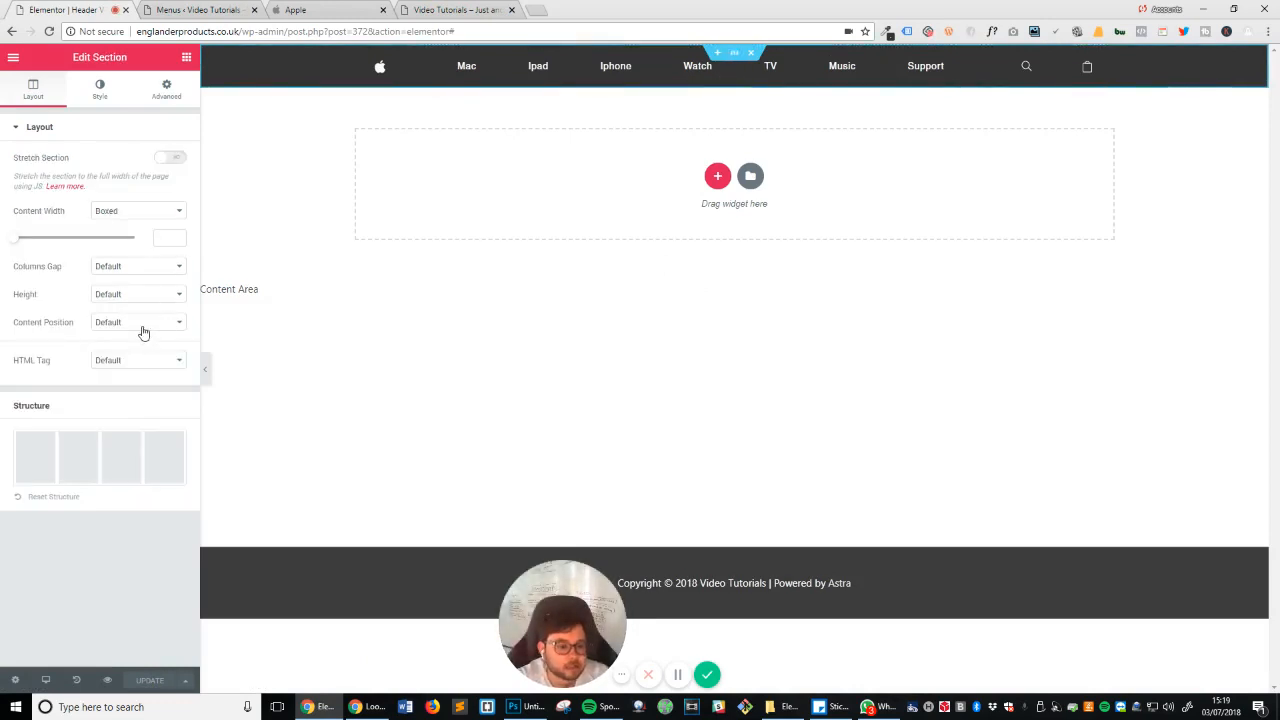
click(172, 88)
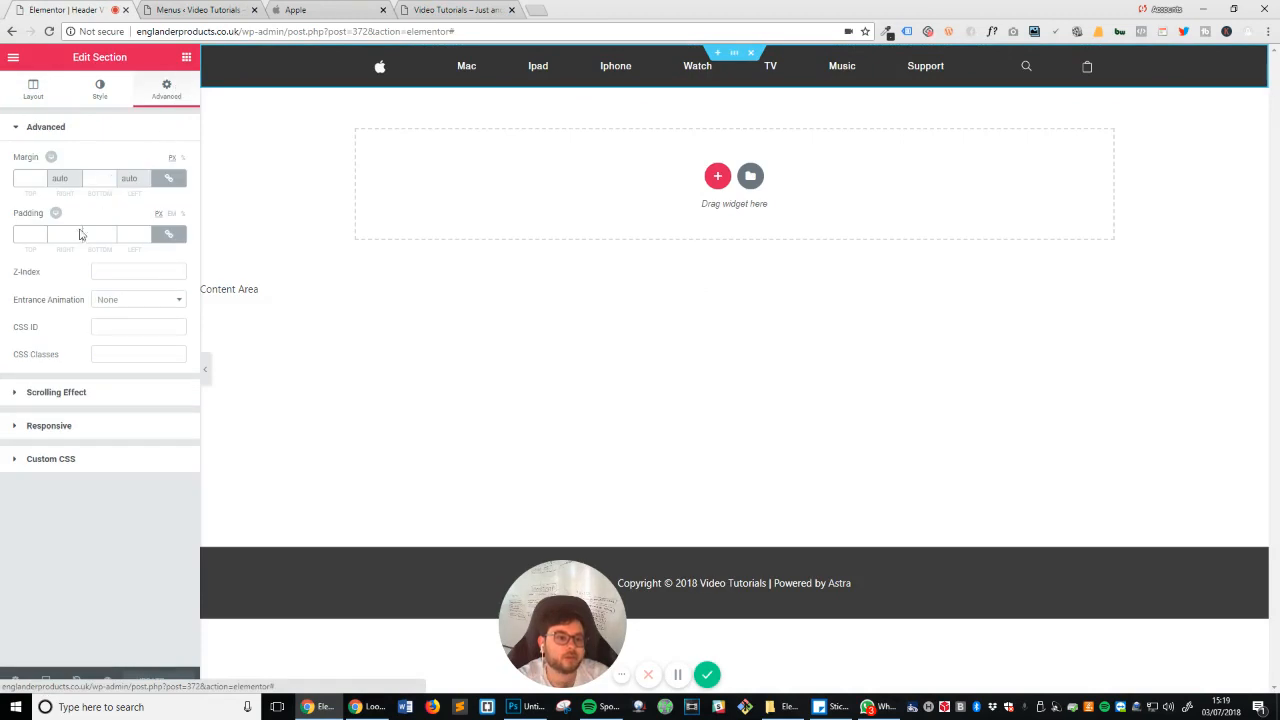
click(167, 236)
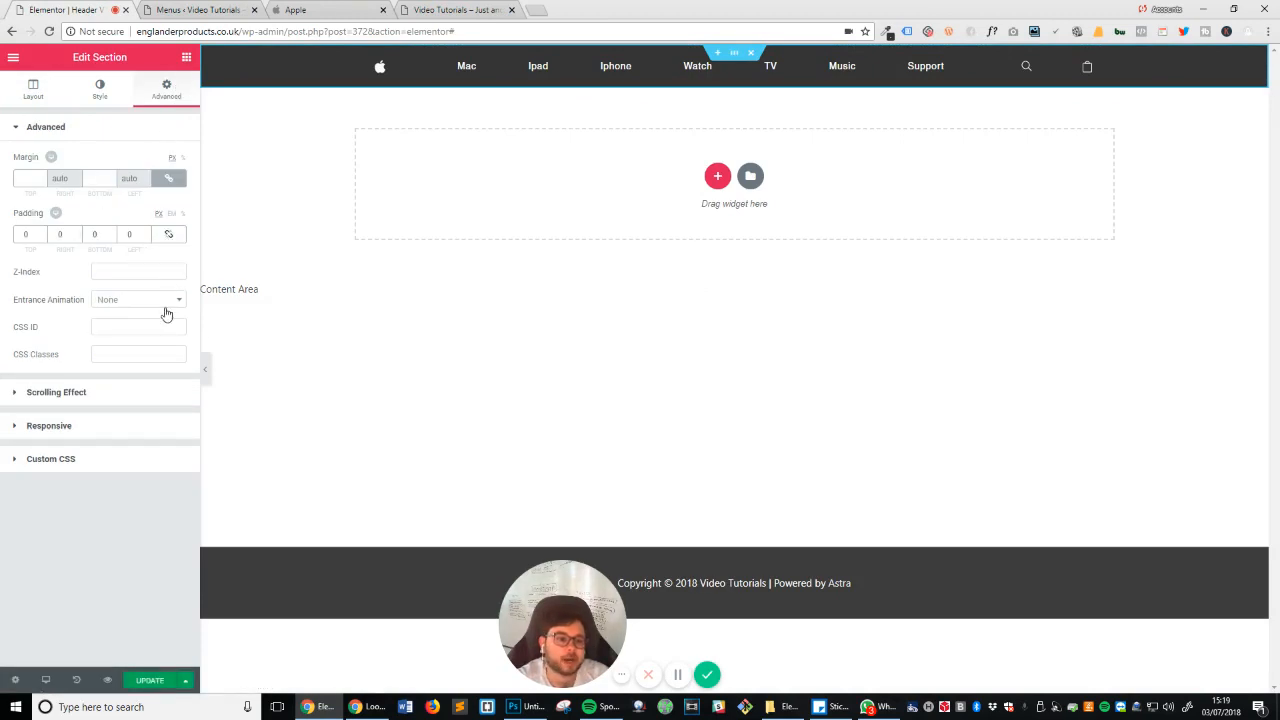
click(40, 88)
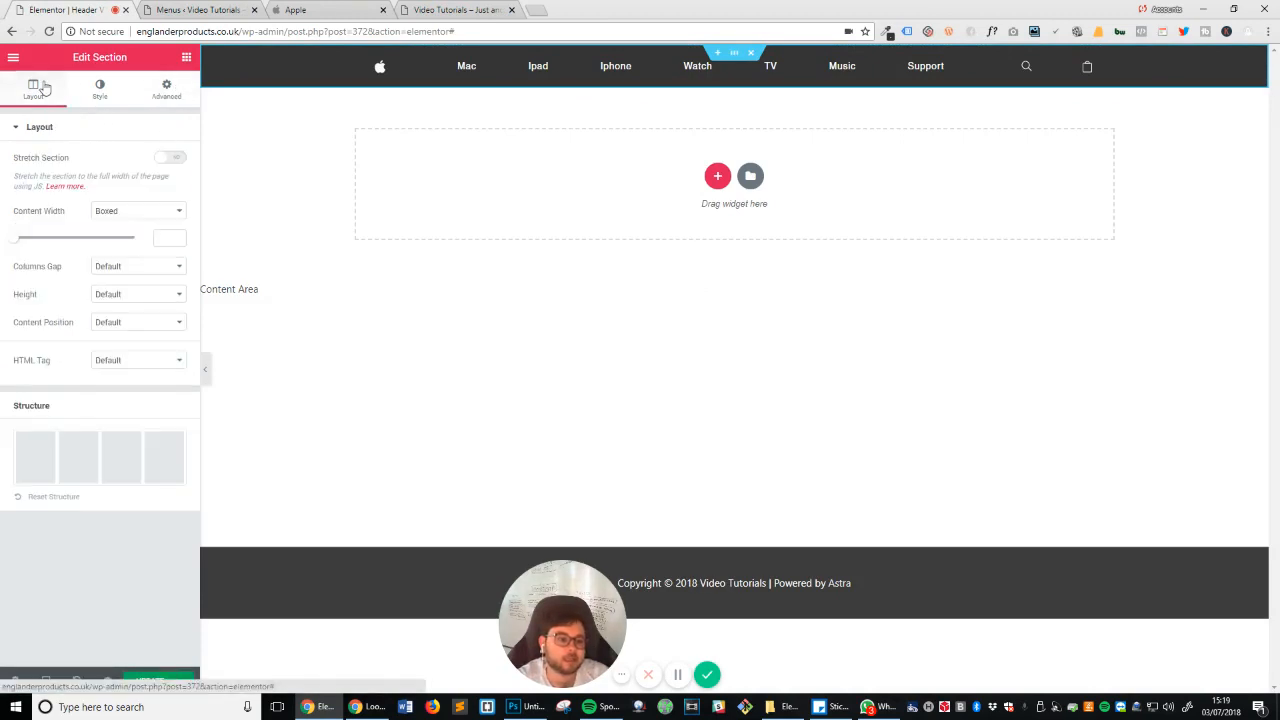
click(128, 270)
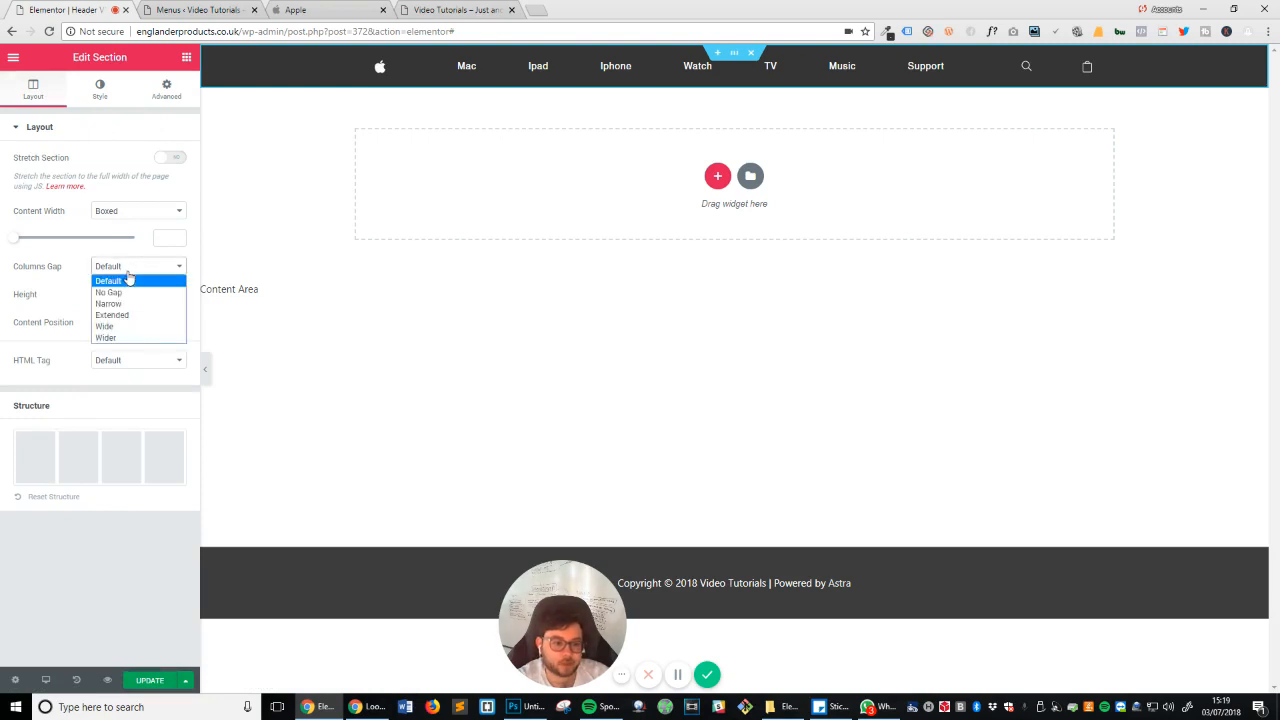
click(130, 288)
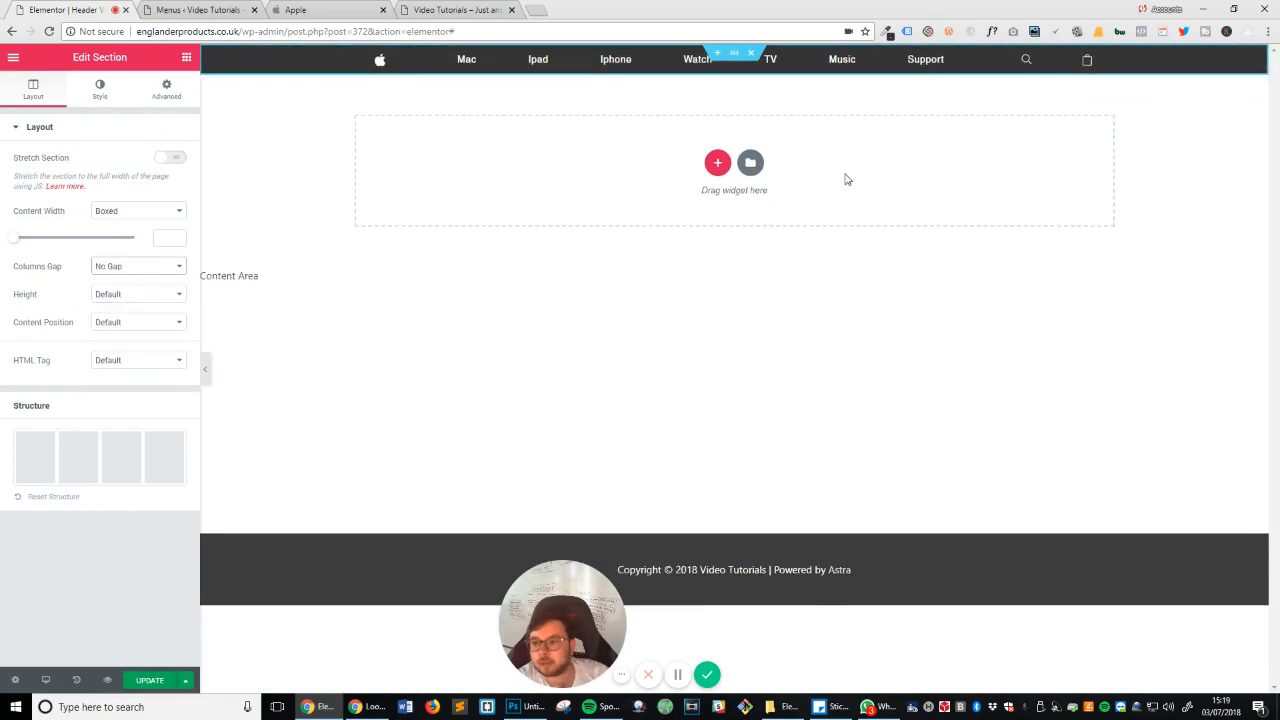
click(163, 680)
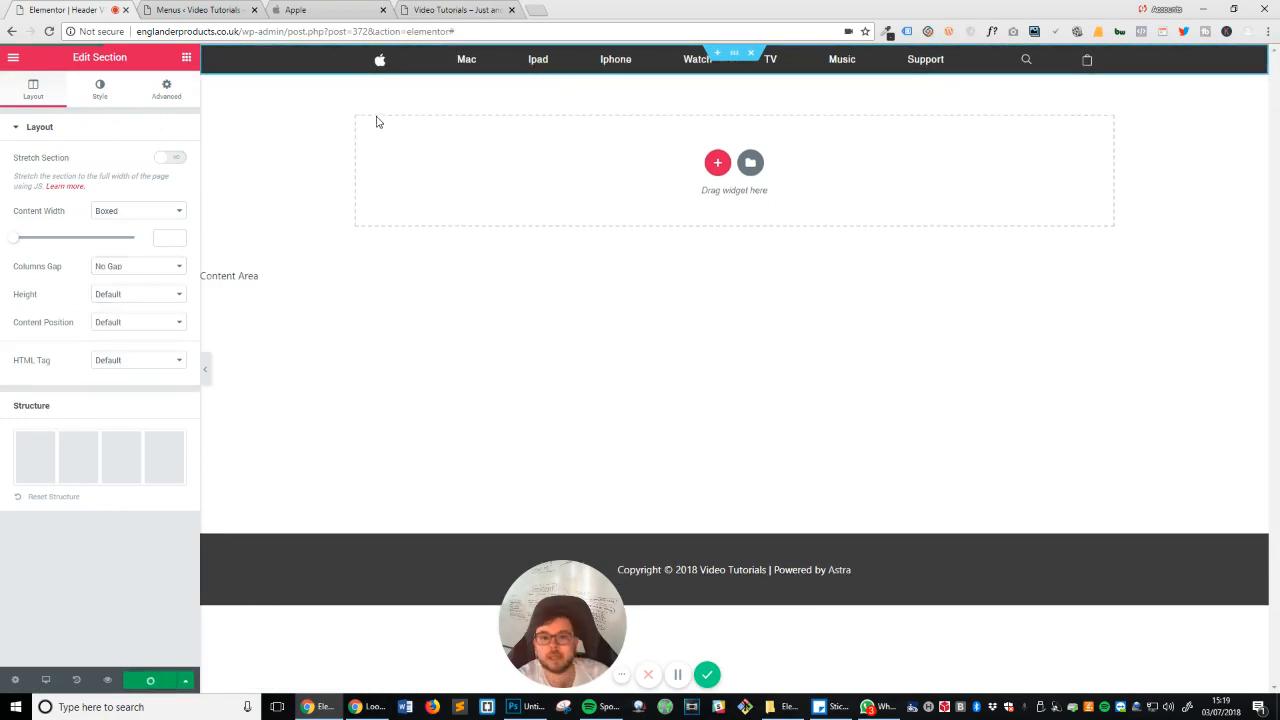
Step: Reload the live site, compare its header height and menu hover style with Apple's navigation bar, and return to the Elementor header editor
click(329, 9)
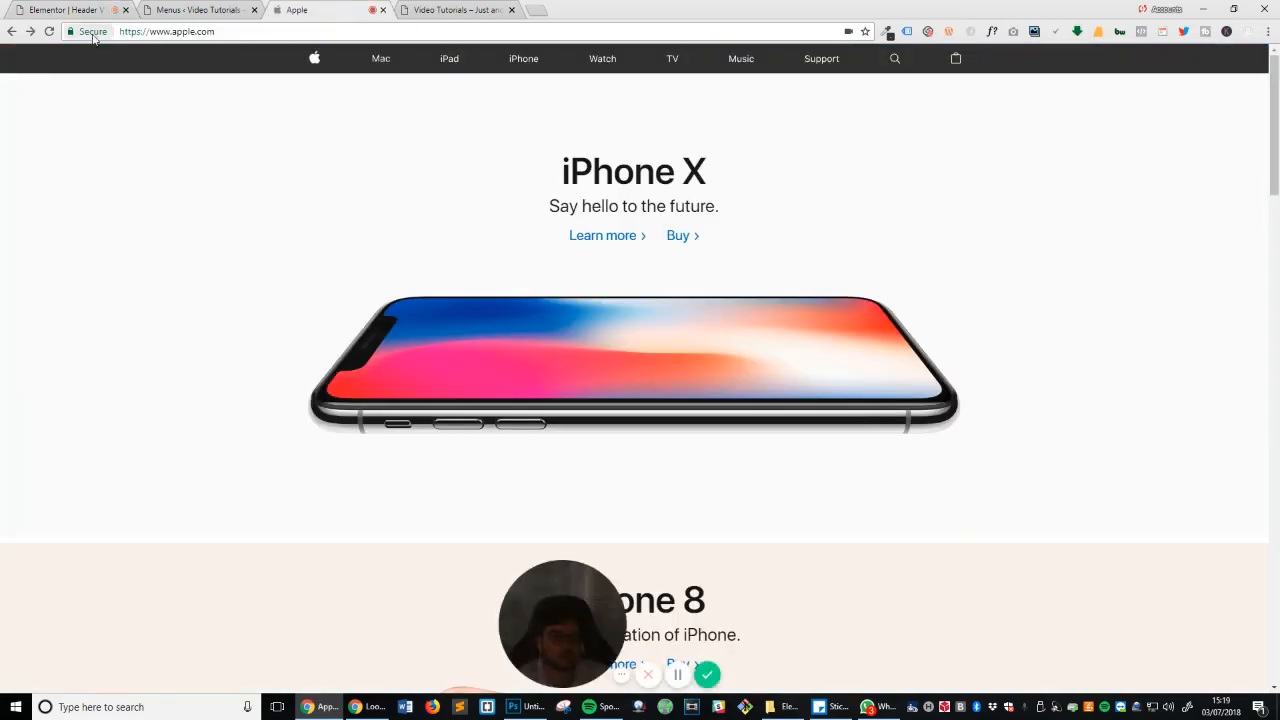
click(425, 11)
click(48, 31)
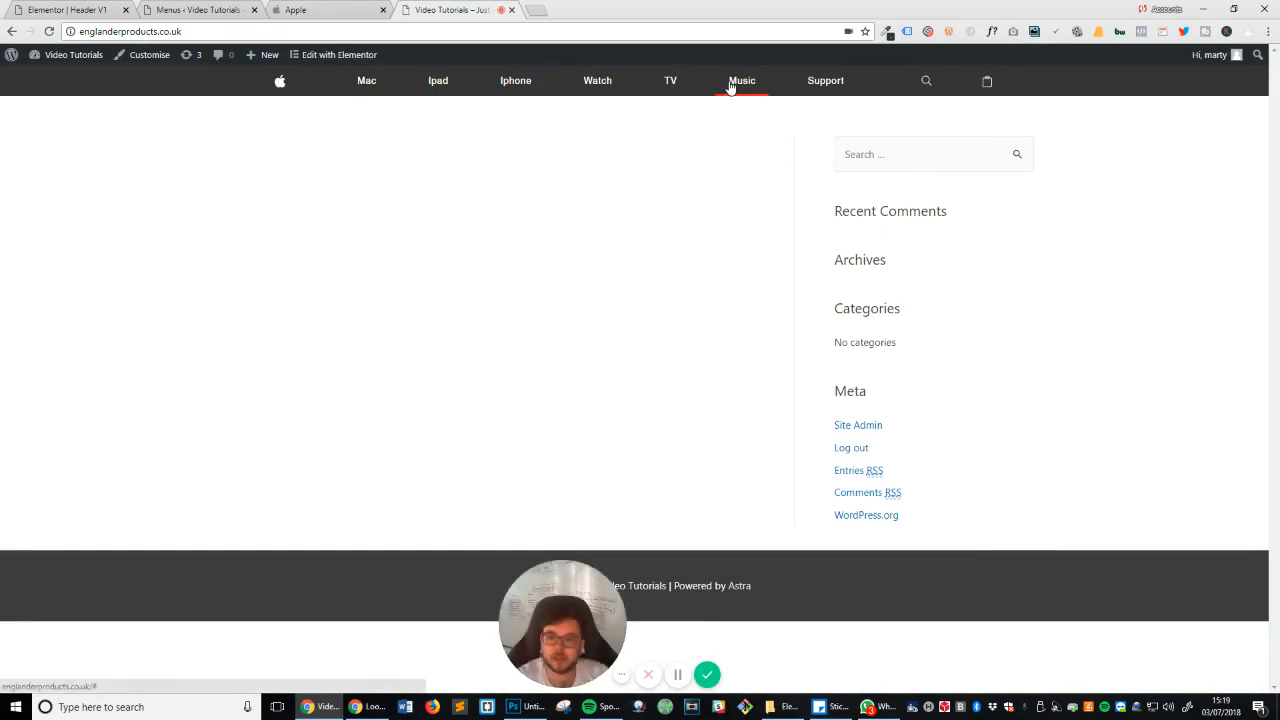
click(334, 12)
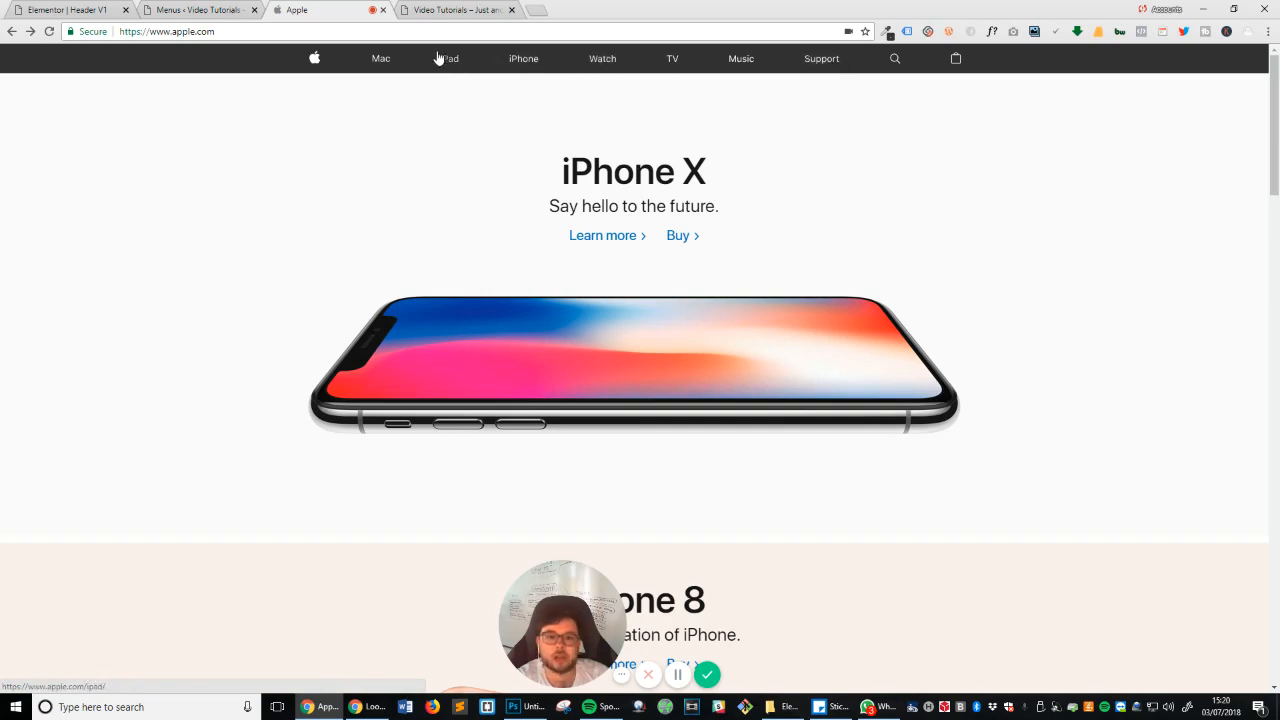
click(91, 8)
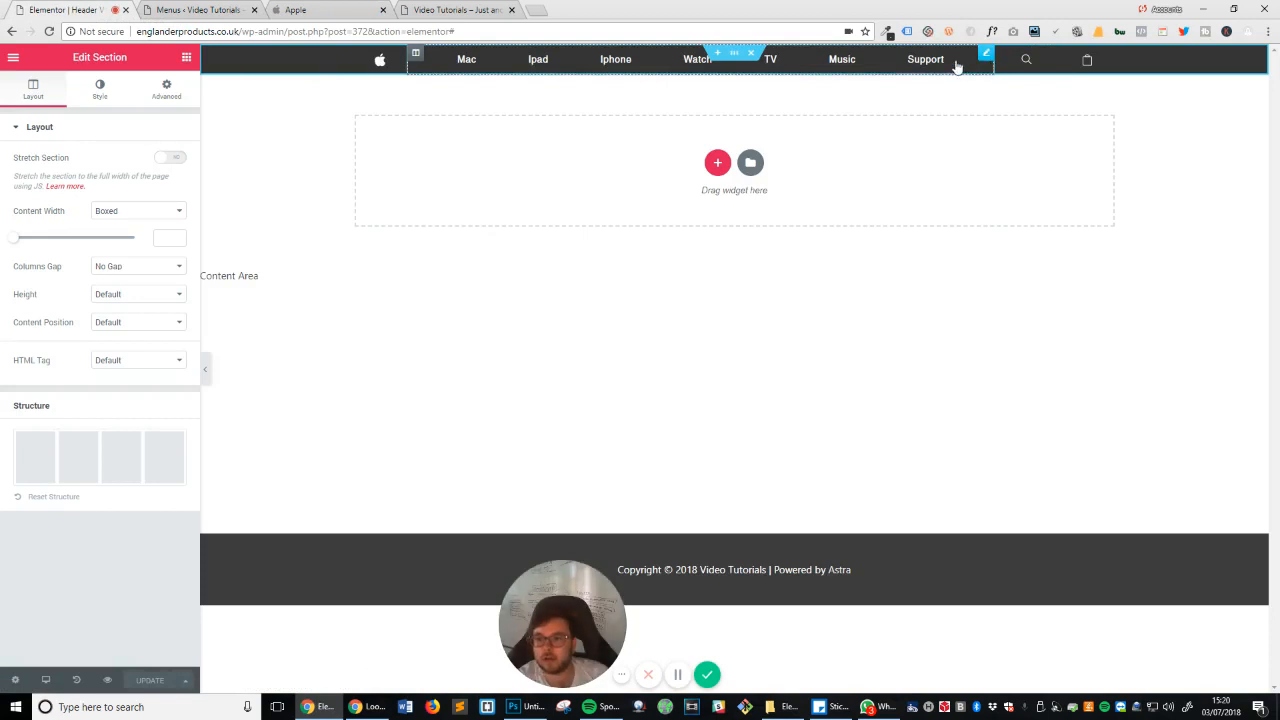
Step: Set the navigation menu's hover text color to #323232, copying the code from the color picker extension, and set its pointer width to 0
click(986, 53)
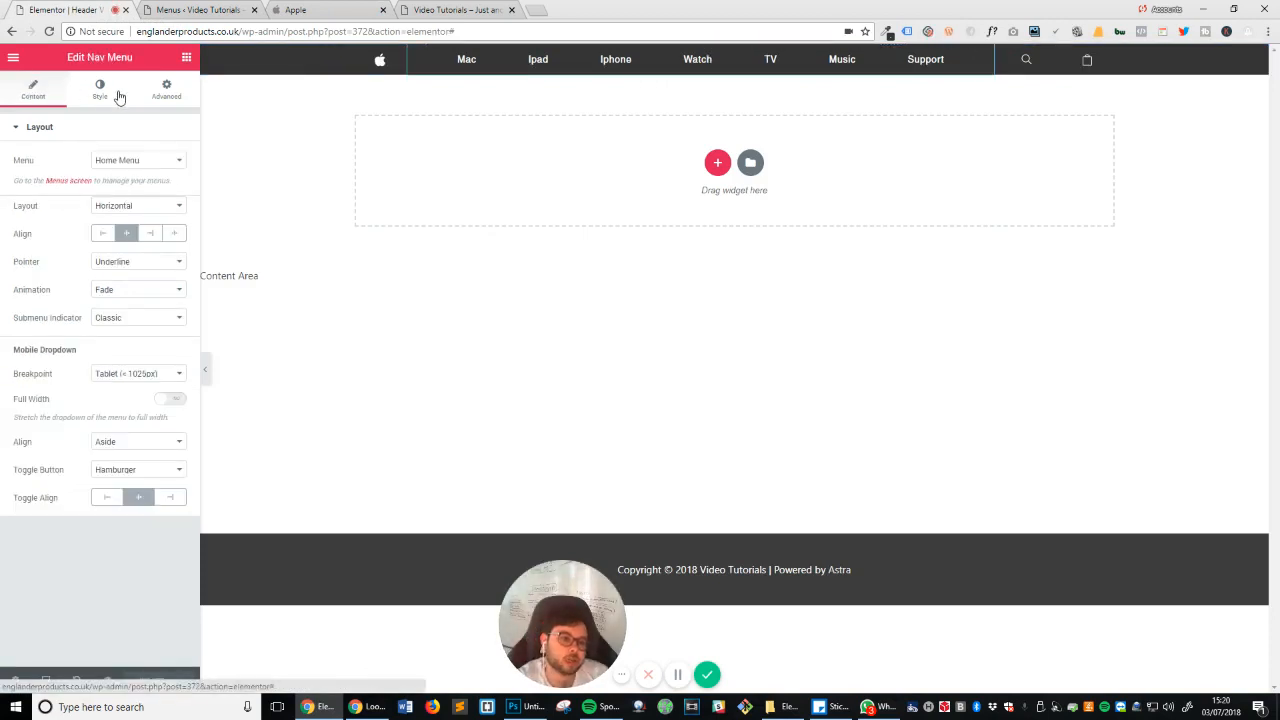
click(100, 90)
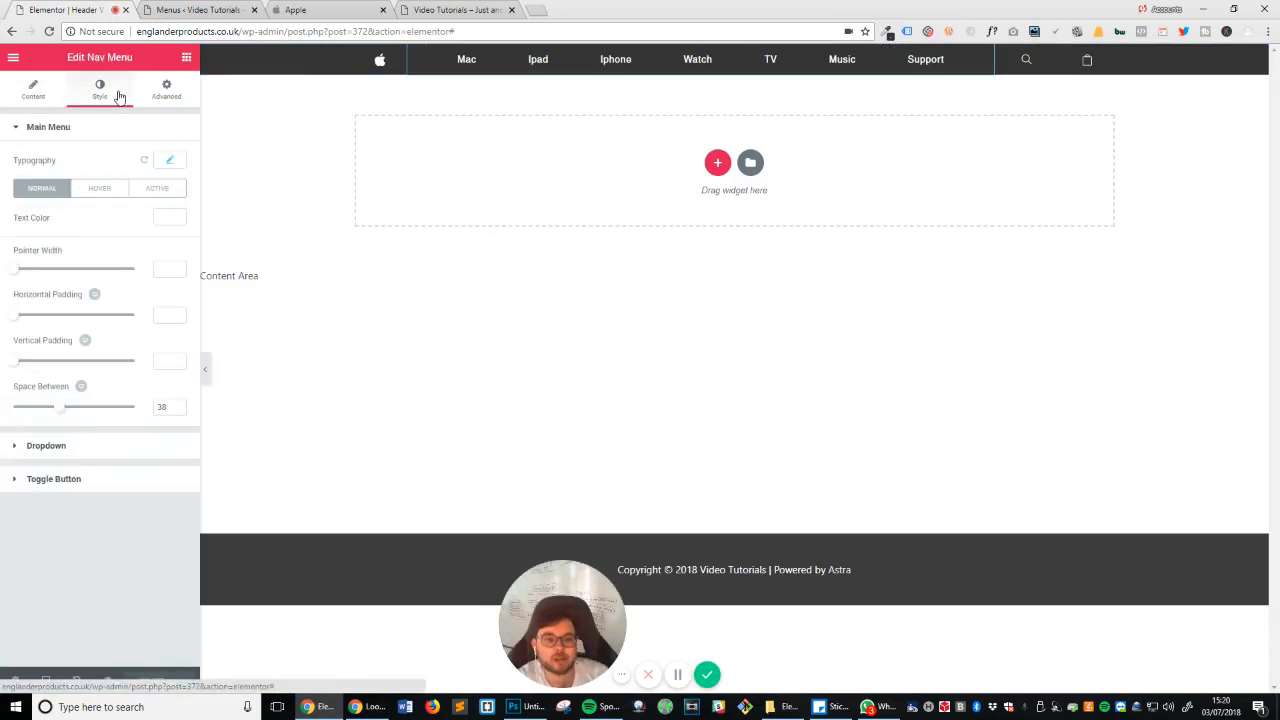
click(98, 190)
click(168, 218)
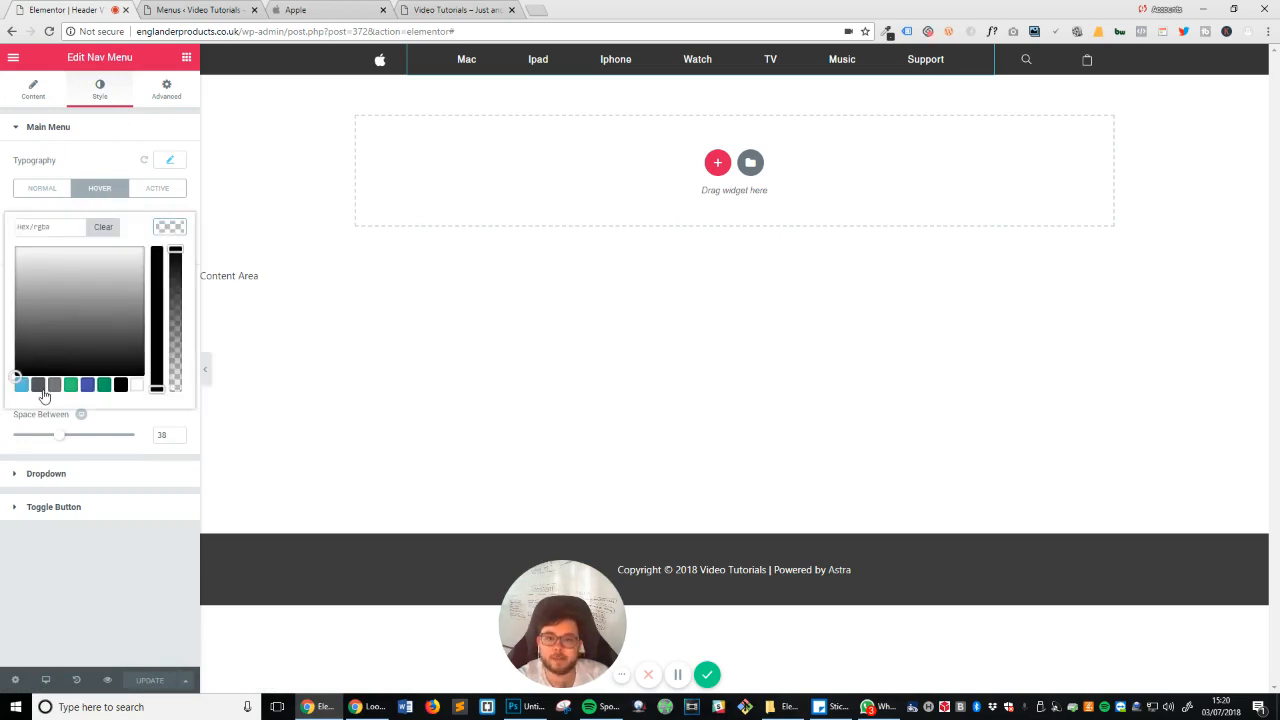
click(54, 226)
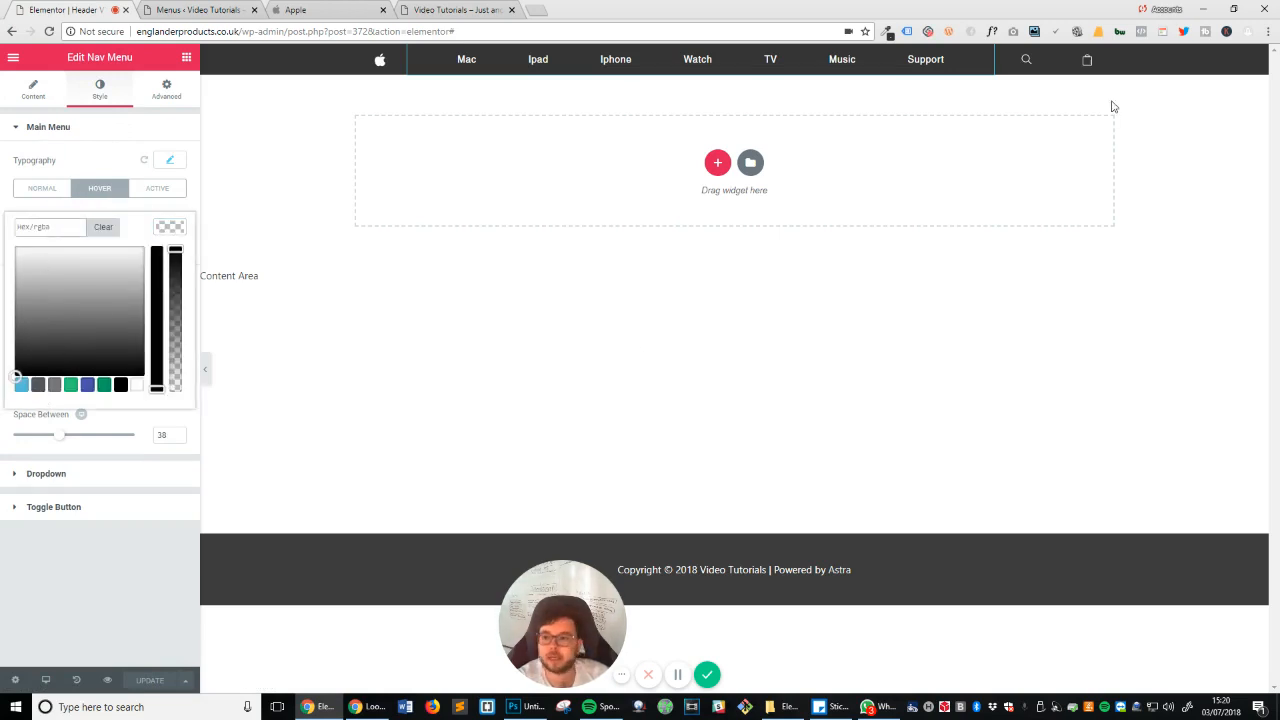
click(888, 33)
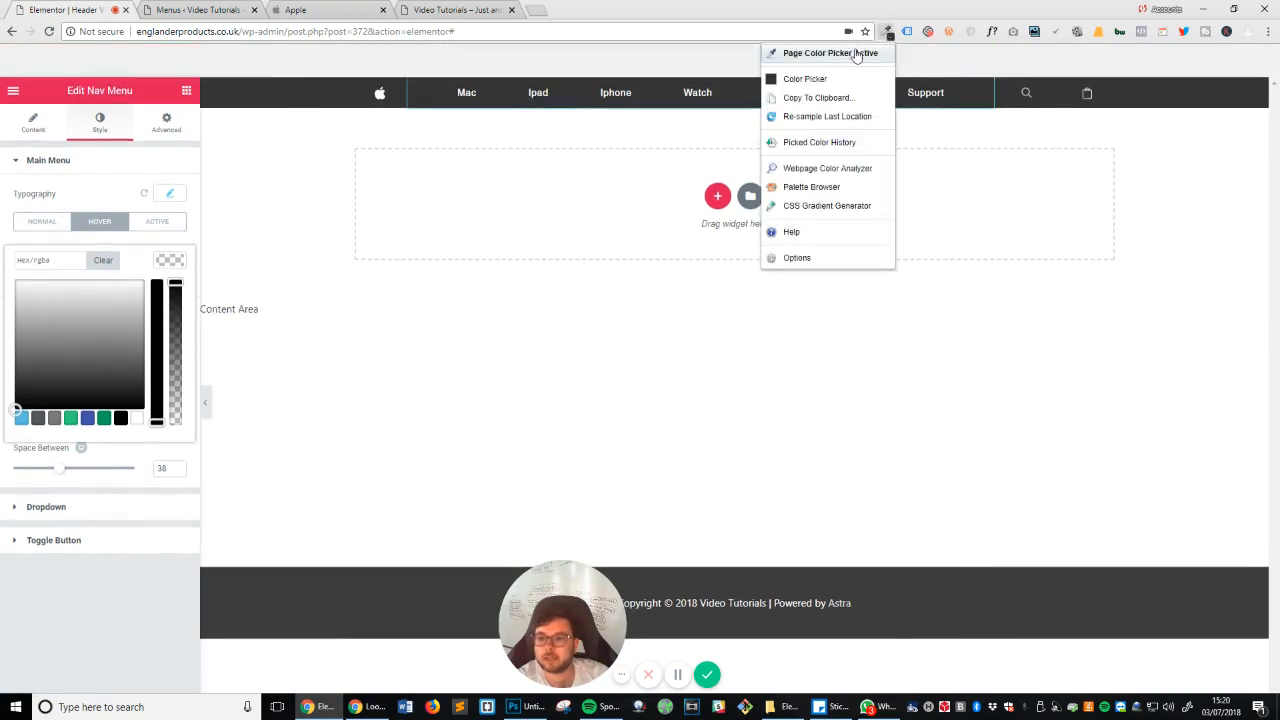
click(800, 79)
double_click(771, 235)
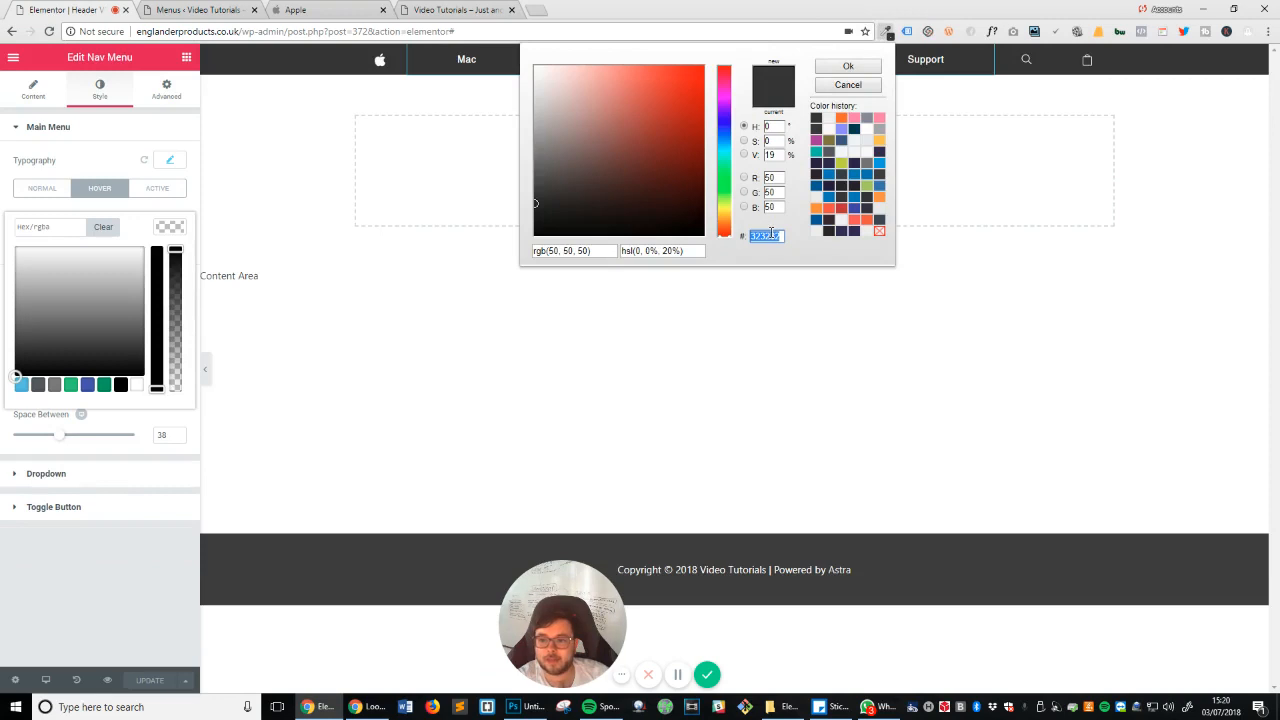
click(848, 85)
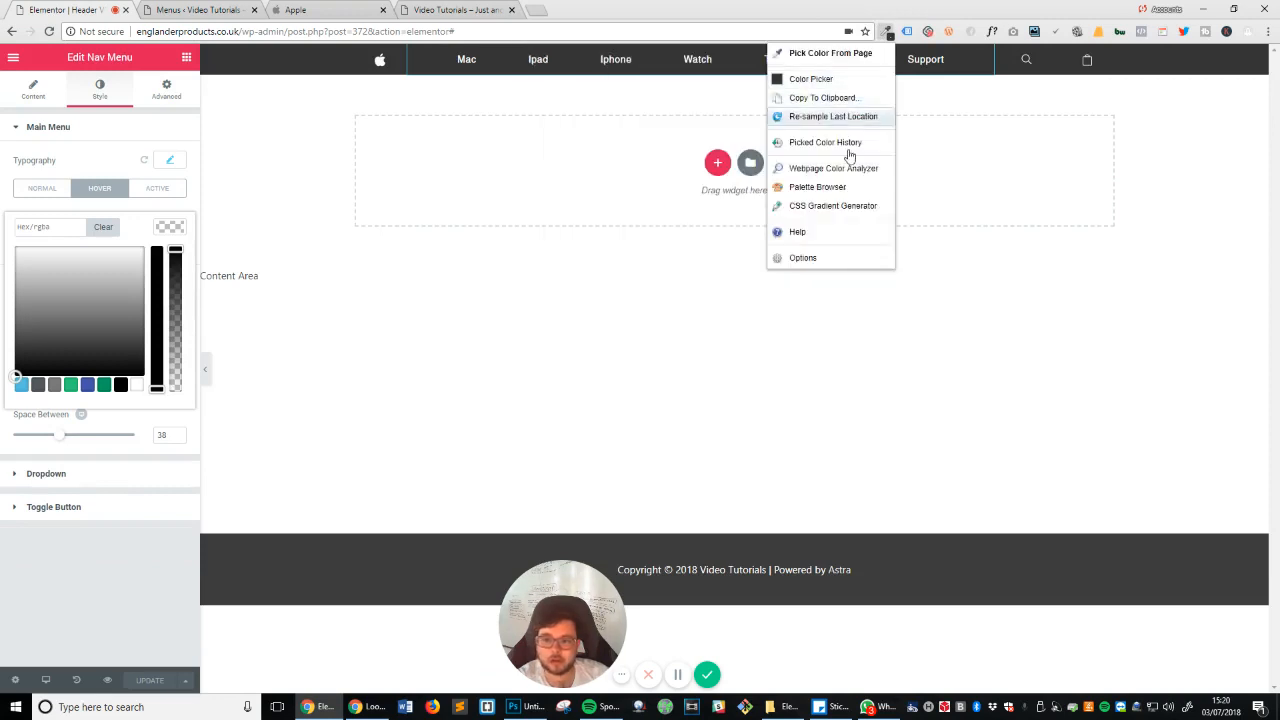
click(888, 35)
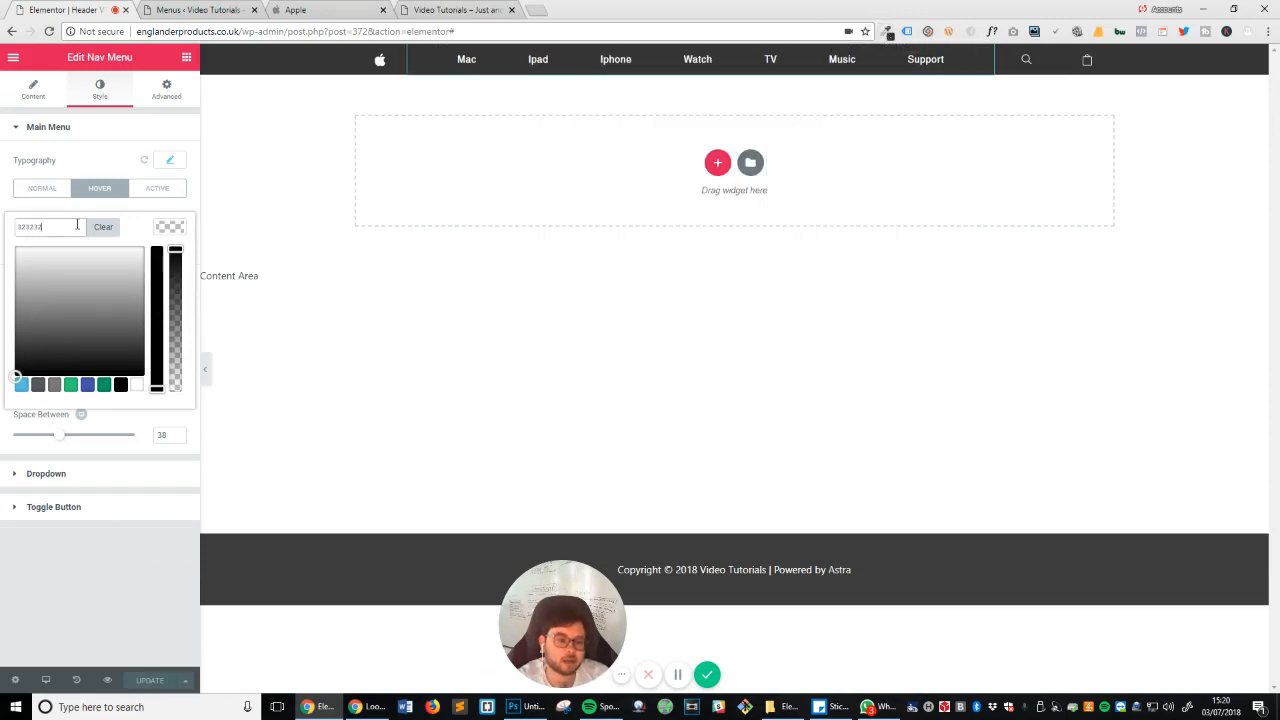
click(86, 566)
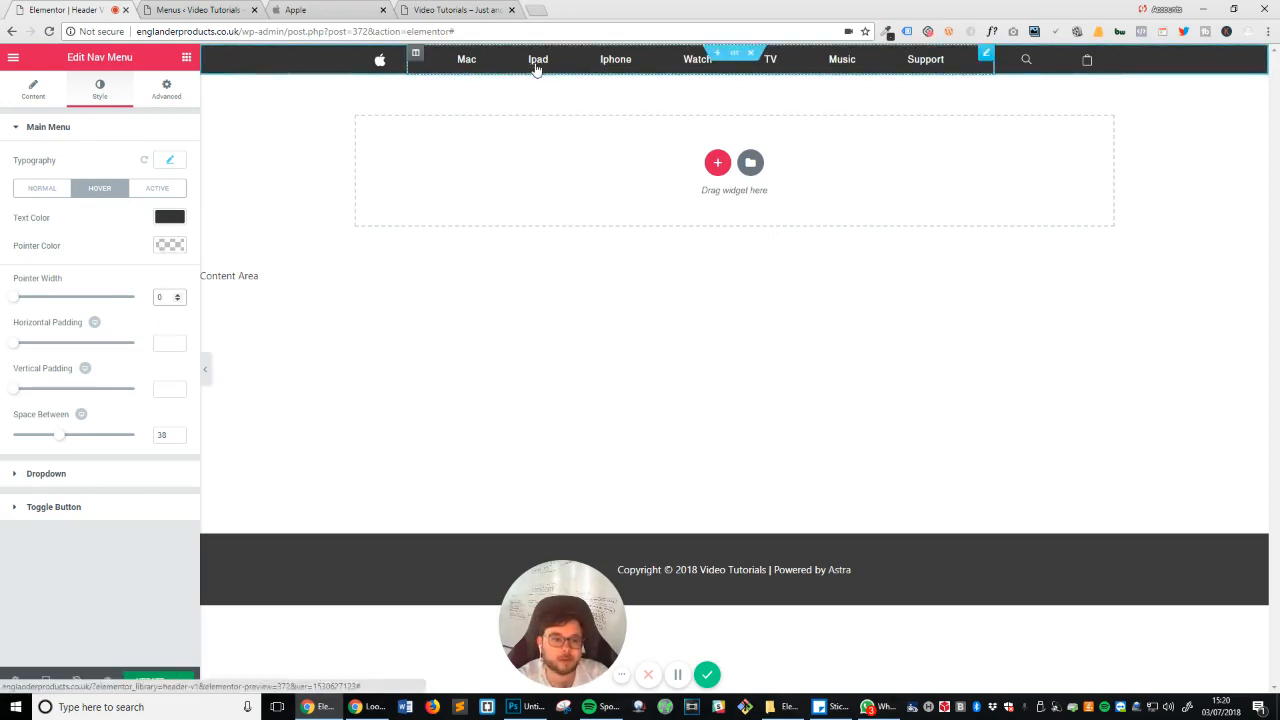
Step: Set the navigation menu's hover pointer color to #323232
click(172, 250)
click(37, 258)
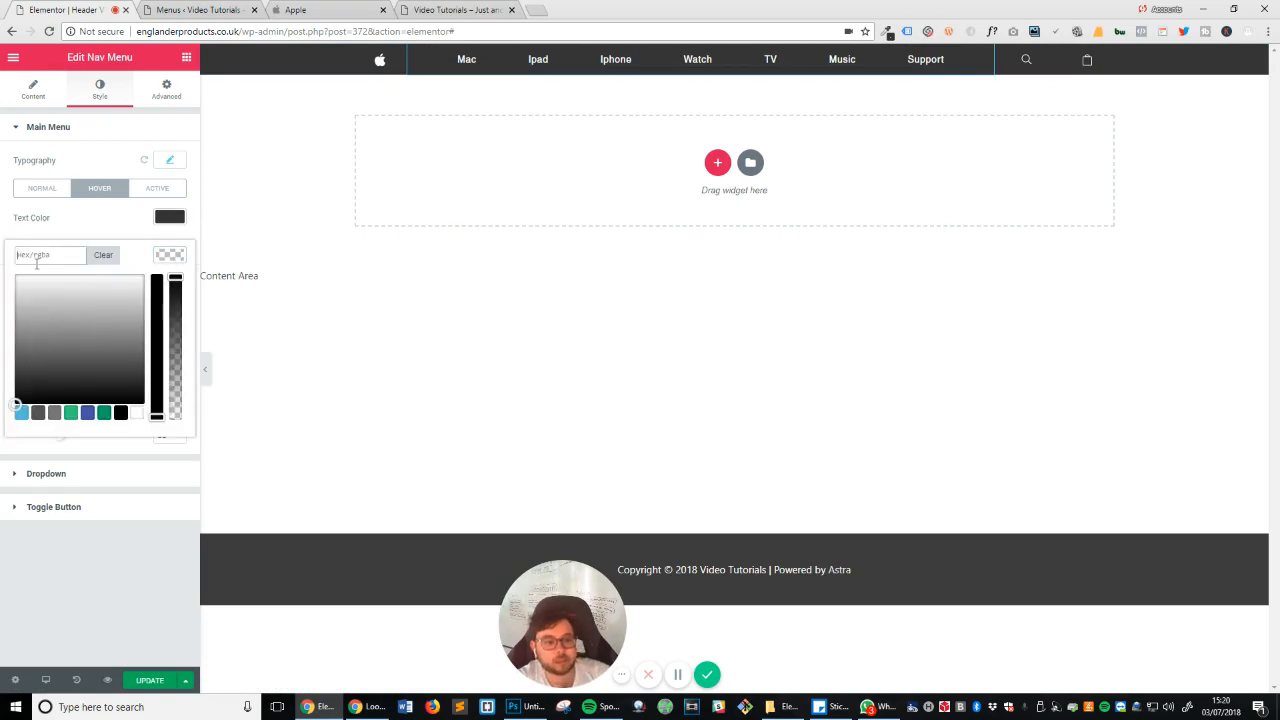
key(ctrl+v)
click(97, 596)
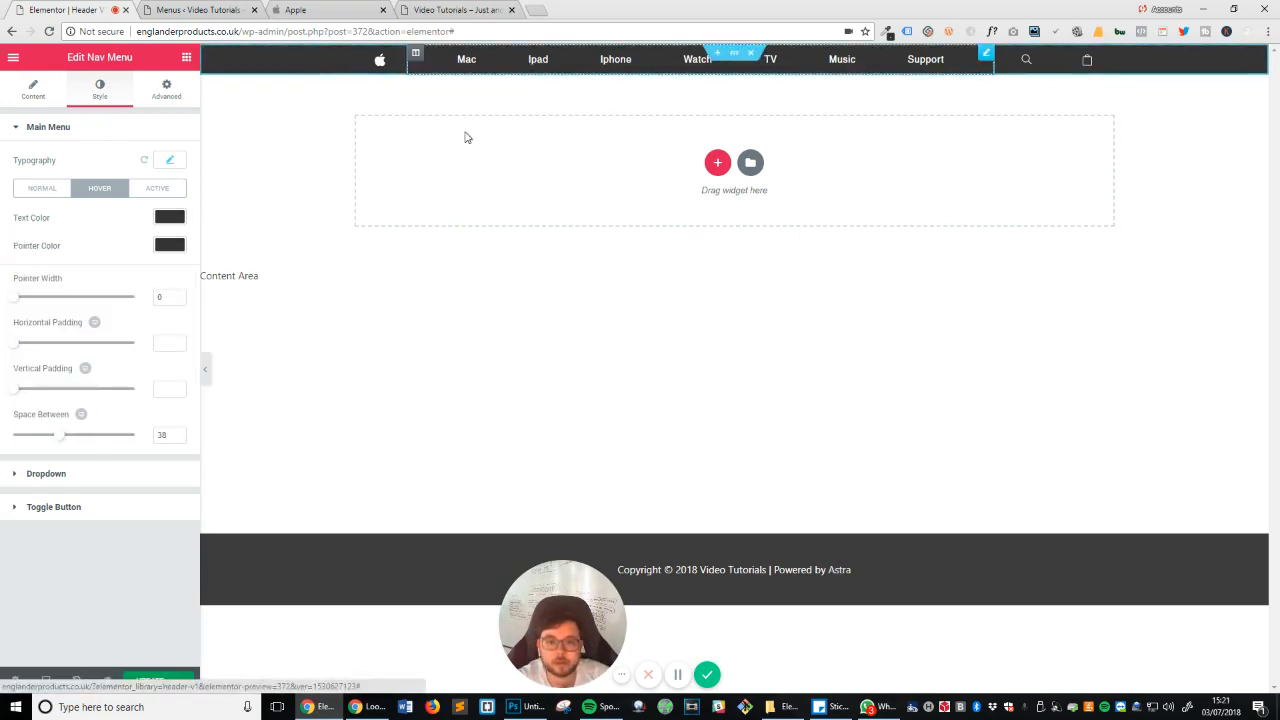
Step: Review the navigation menu's color settings for the normal, hover and active states
click(169, 217)
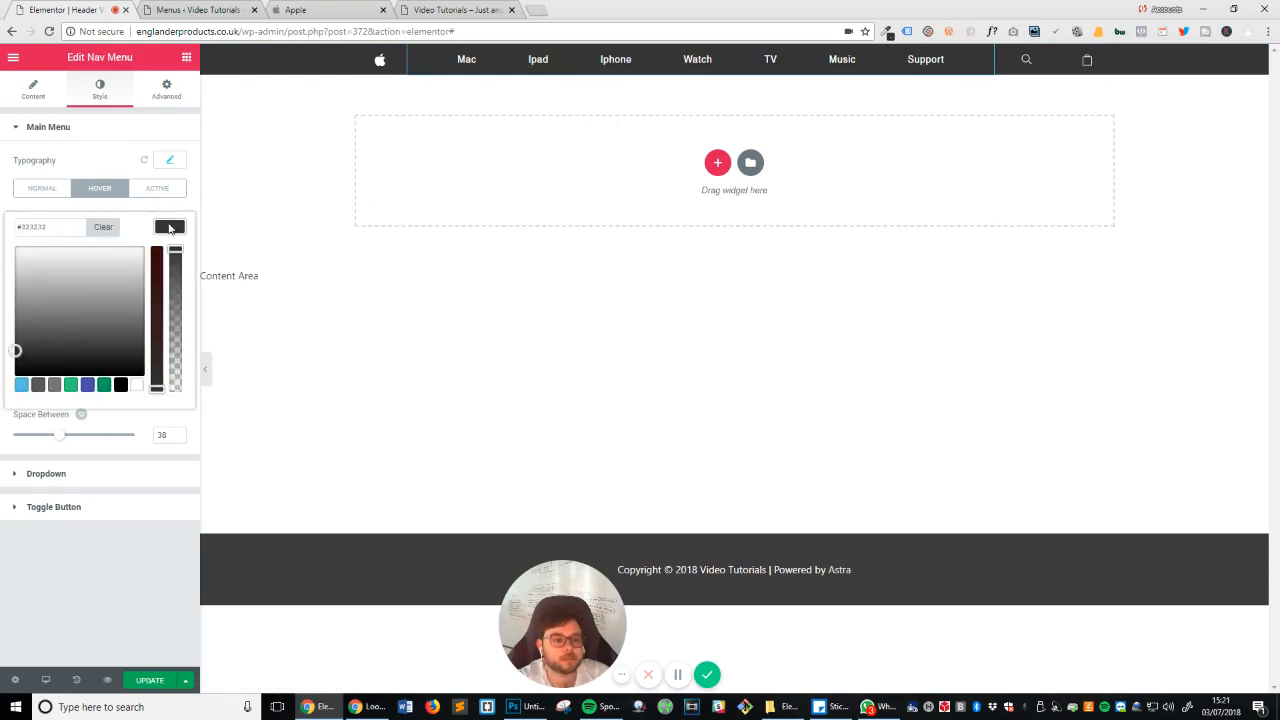
click(139, 585)
click(66, 194)
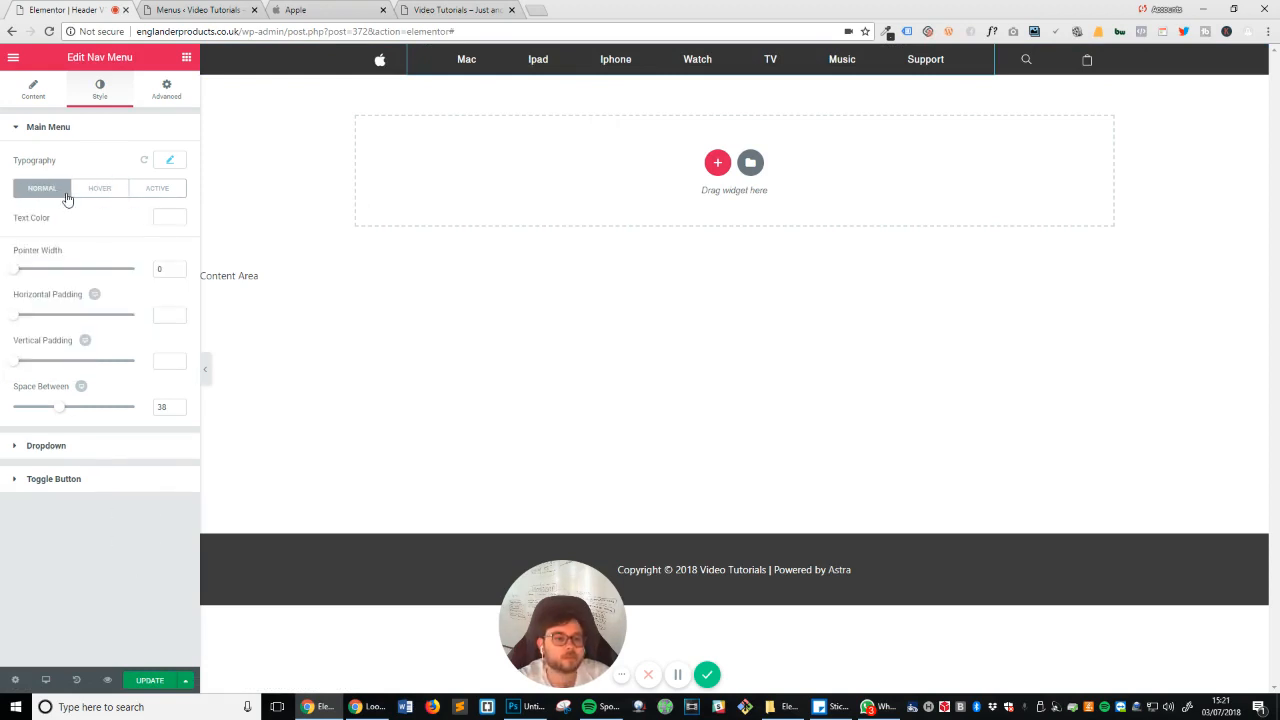
click(88, 197)
click(147, 196)
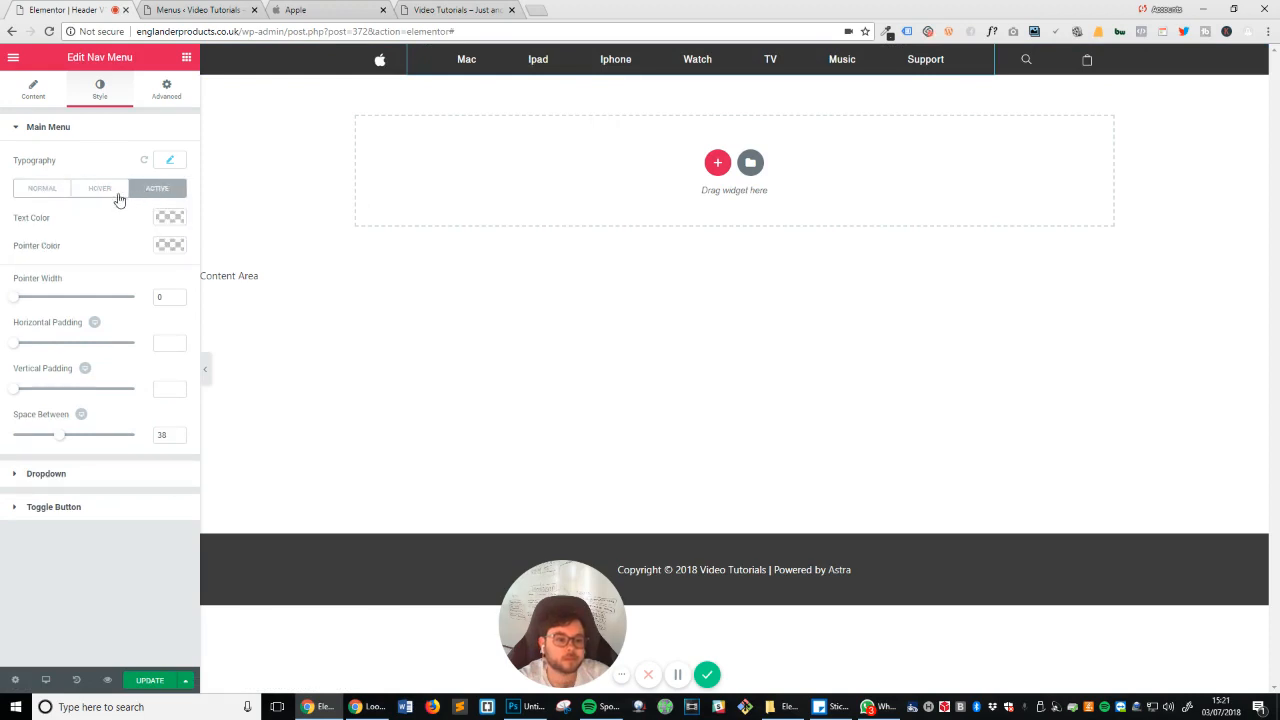
click(101, 197)
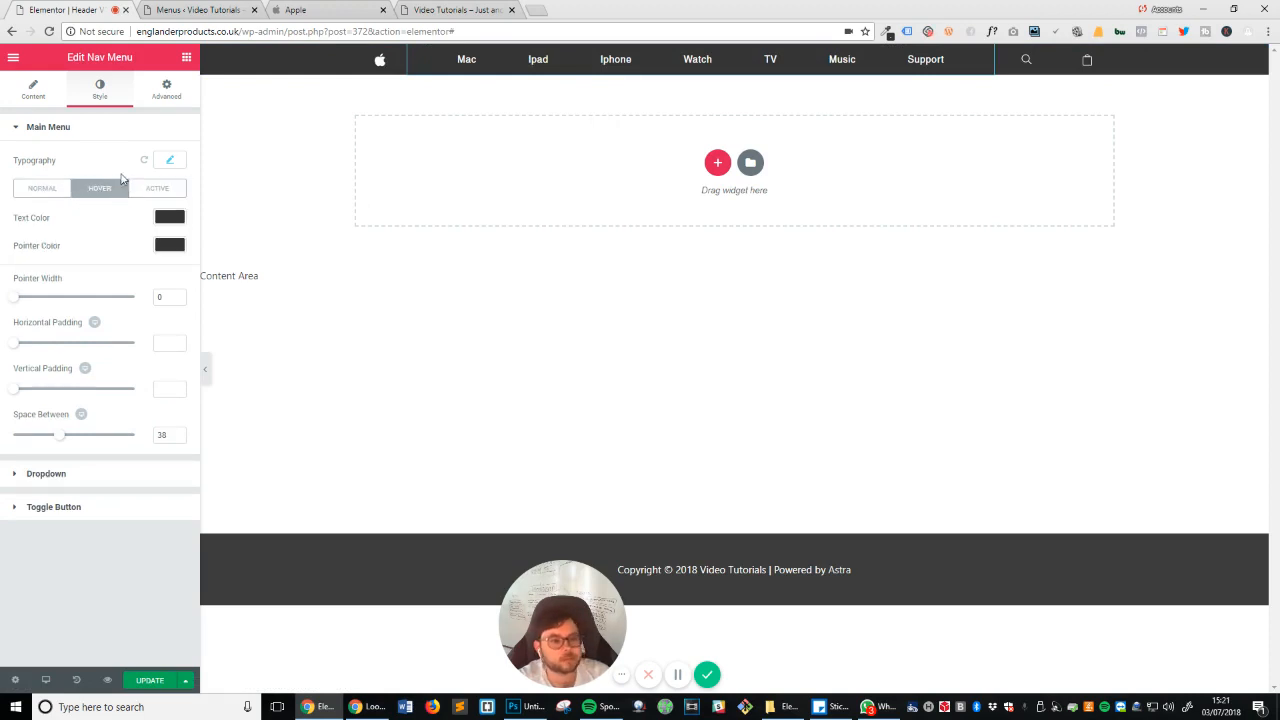
Step: Update the header and reload the live site to check the menu's hover style
click(158, 681)
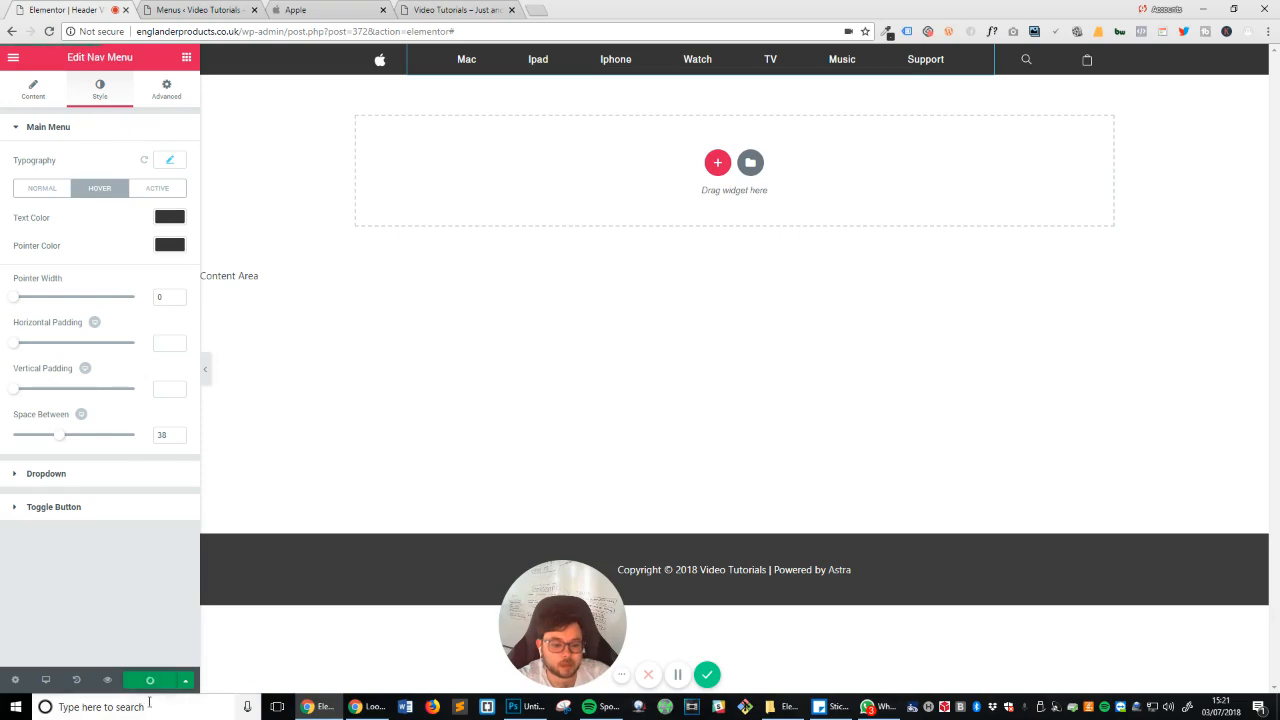
click(415, 5)
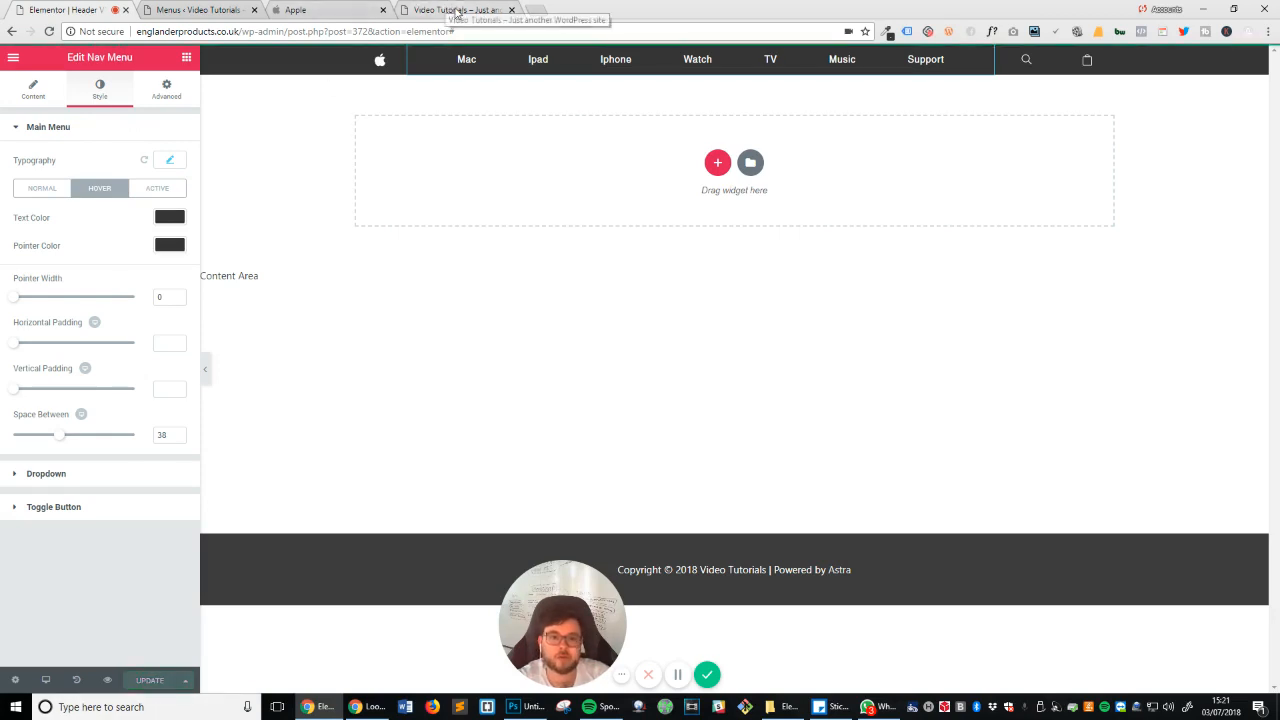
click(50, 32)
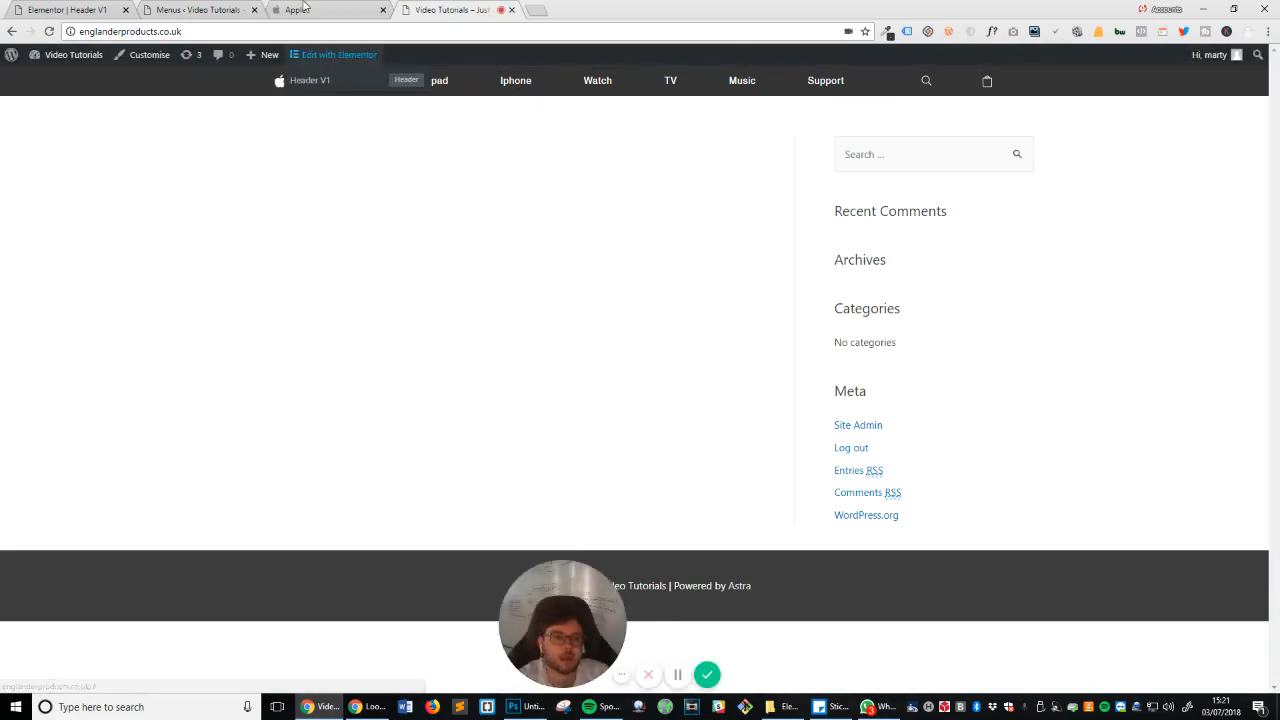
Step: Examine how Apple's navigation bar behaves while its page scrolls, and return to the Elementor header editor
click(365, 8)
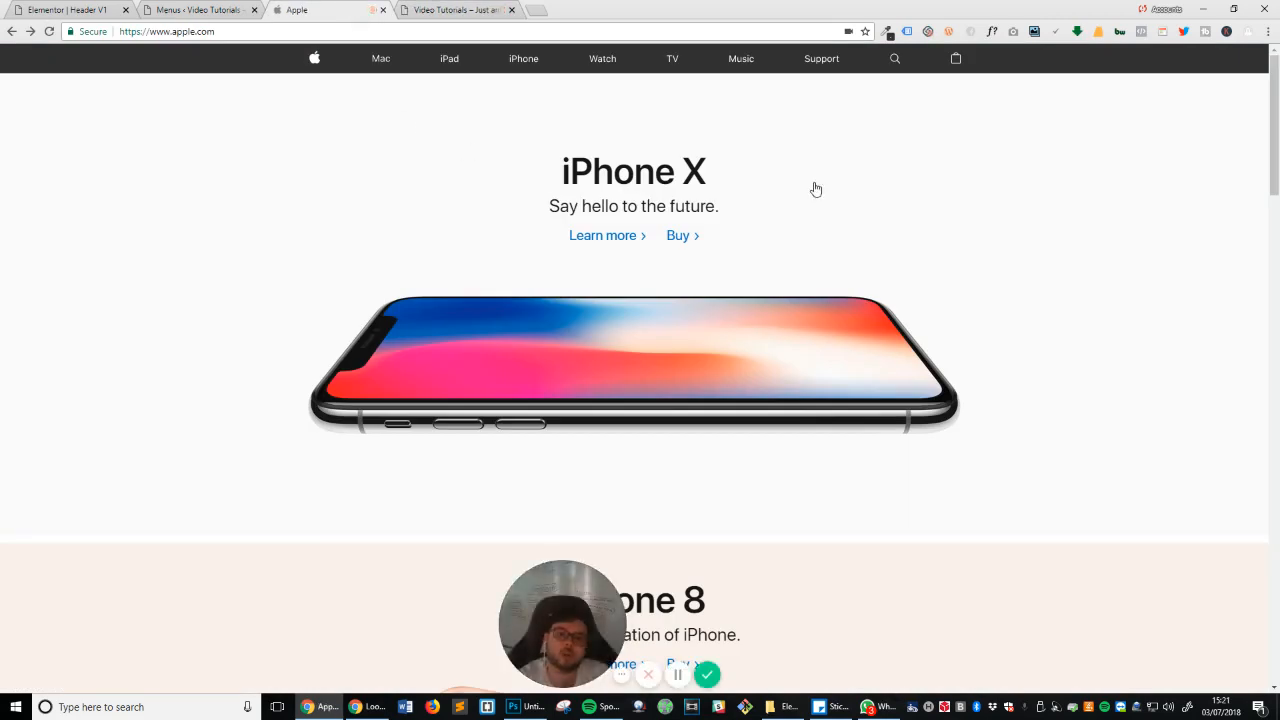
scroll(934, 229, down, 1)
scroll(934, 229, up, 1)
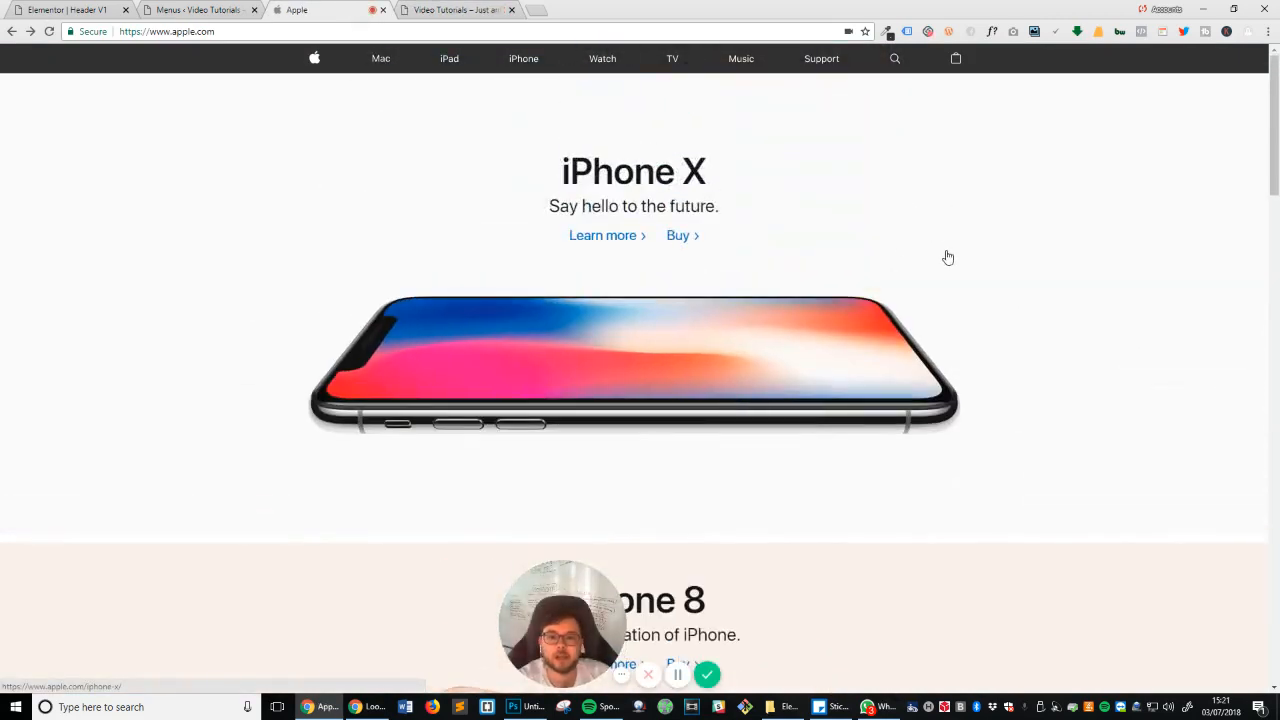
scroll(909, 174, down, 2)
scroll(909, 174, up, 2)
scroll(909, 174, down, 1)
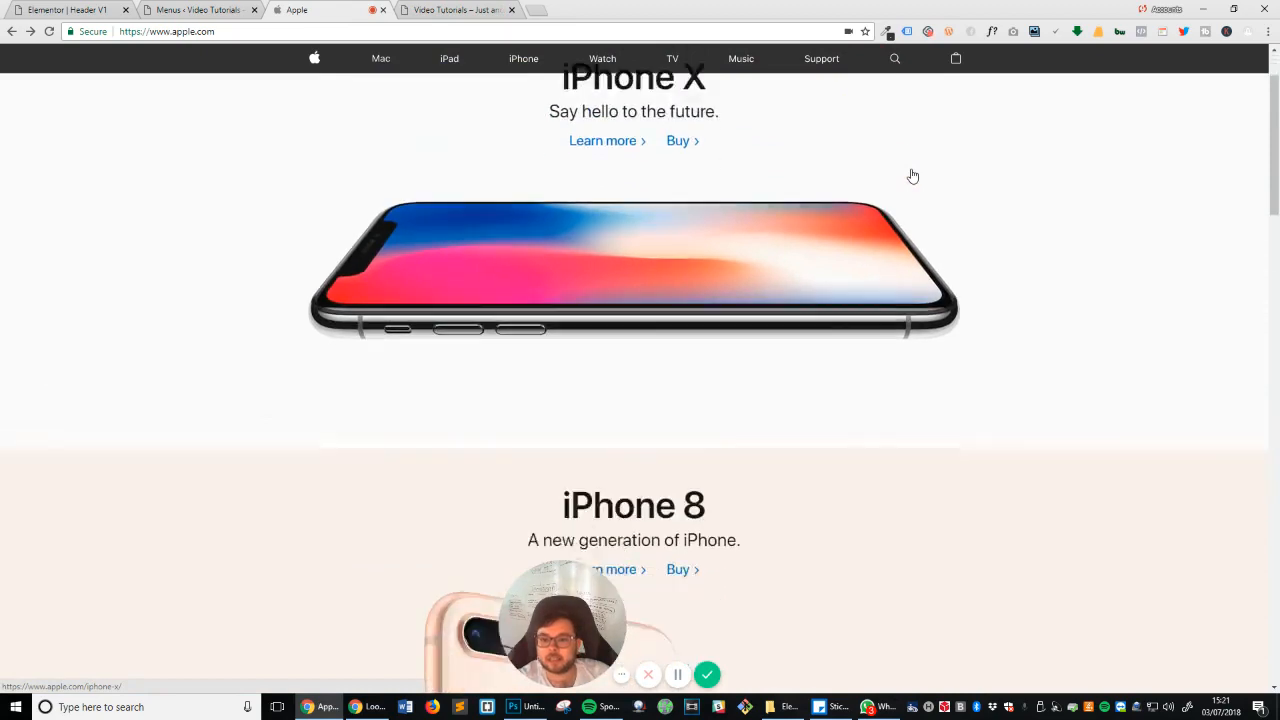
scroll(912, 176, up, 1)
scroll(912, 176, down, 3)
scroll(912, 176, up, 3)
scroll(912, 176, down, 3)
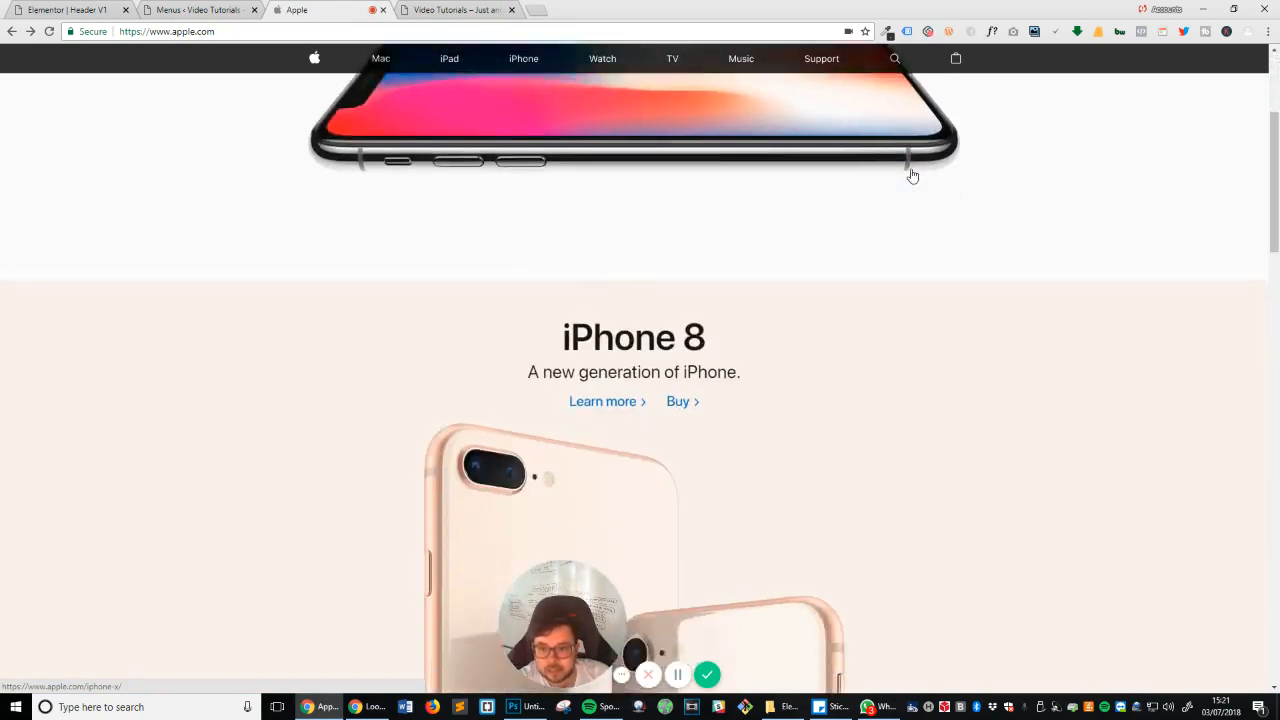
scroll(912, 176, up, 3)
scroll(912, 176, down, 3)
scroll(912, 176, up, 3)
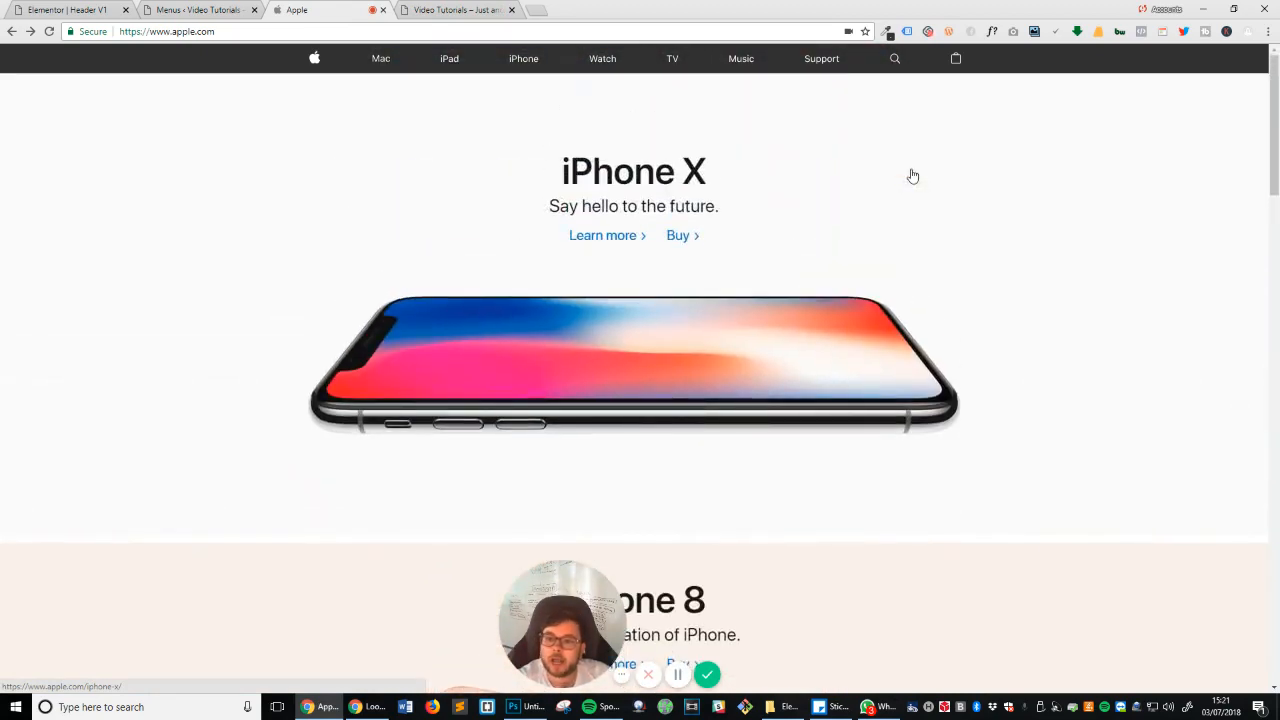
click(100, 9)
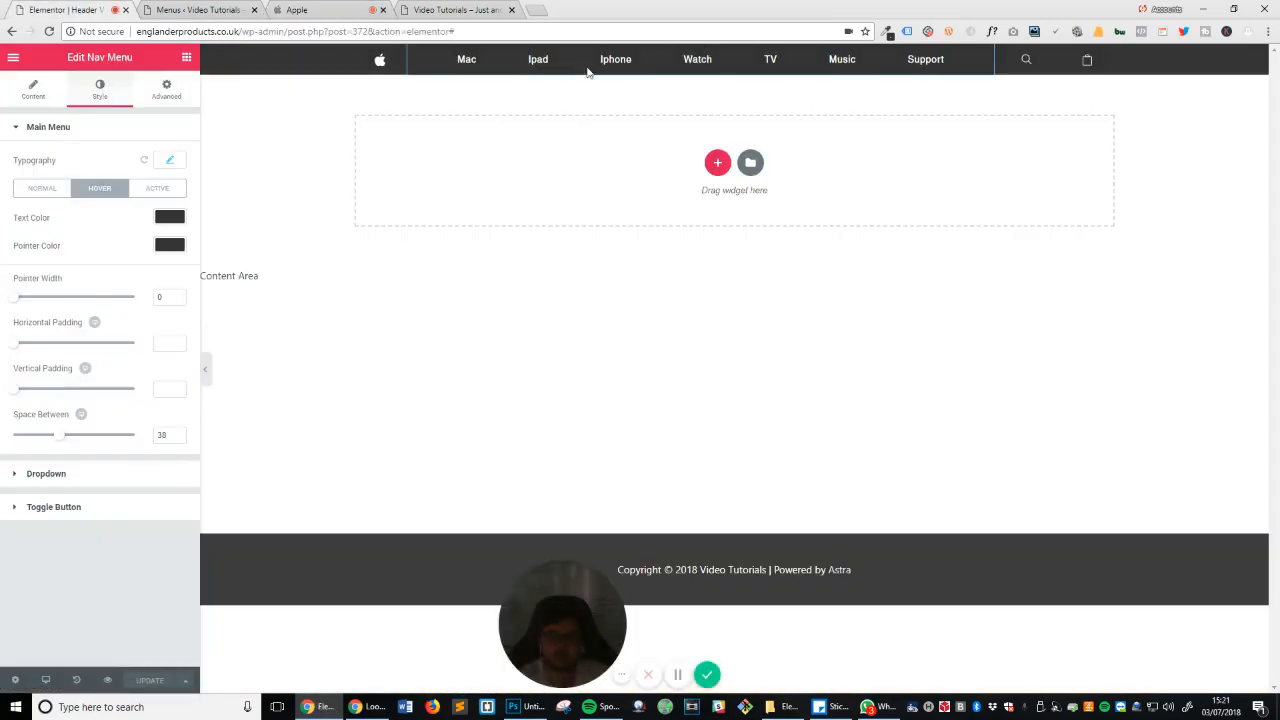
Step: Set the header section's sticky scrolling effect to Top
click(734, 53)
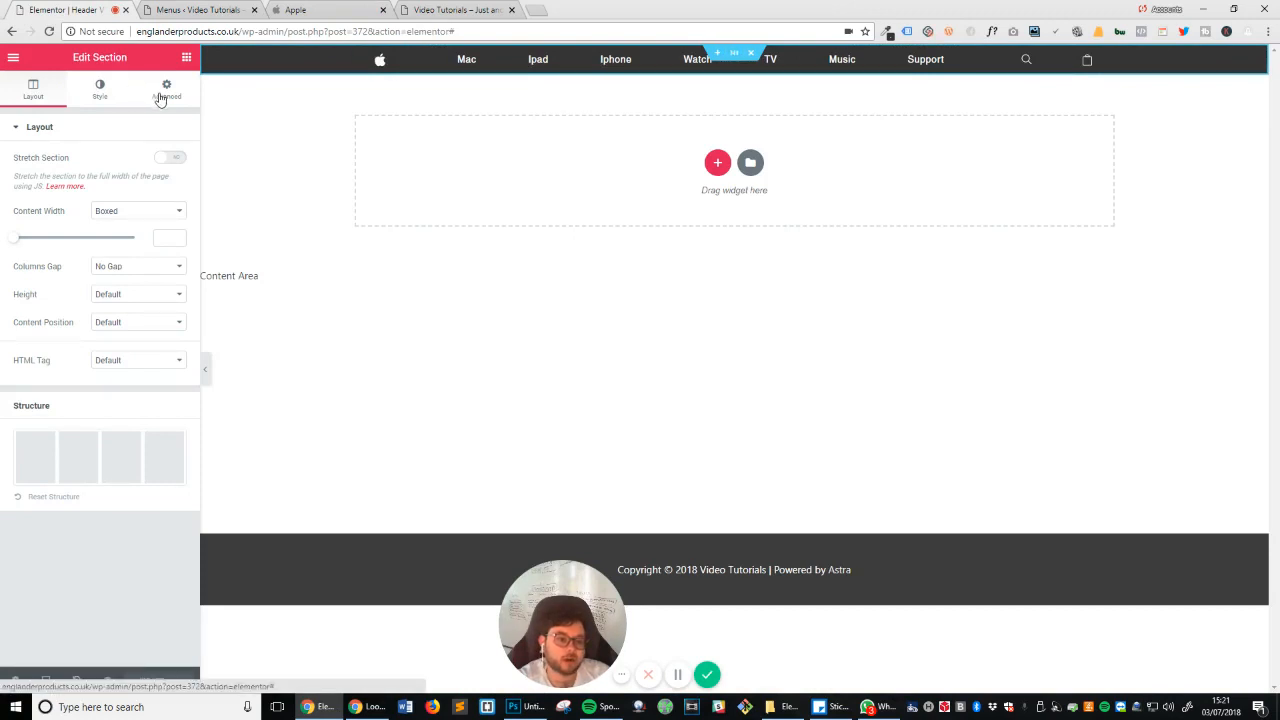
click(126, 103)
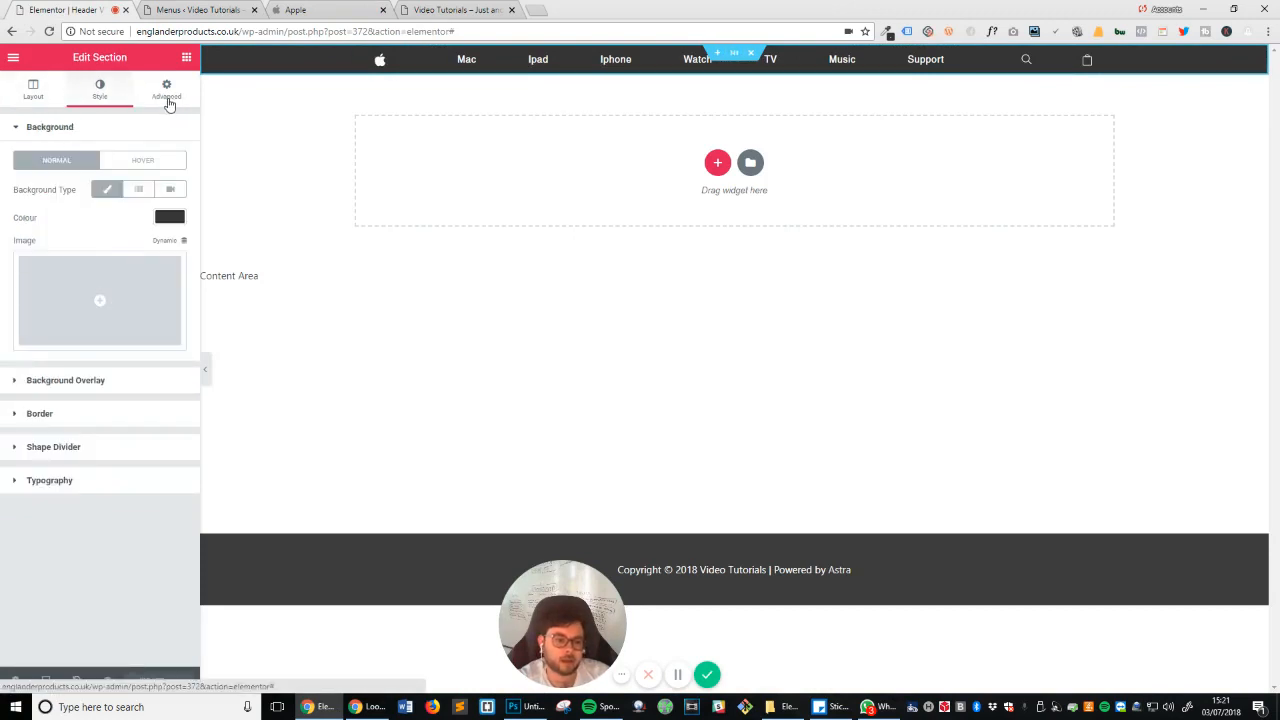
click(167, 90)
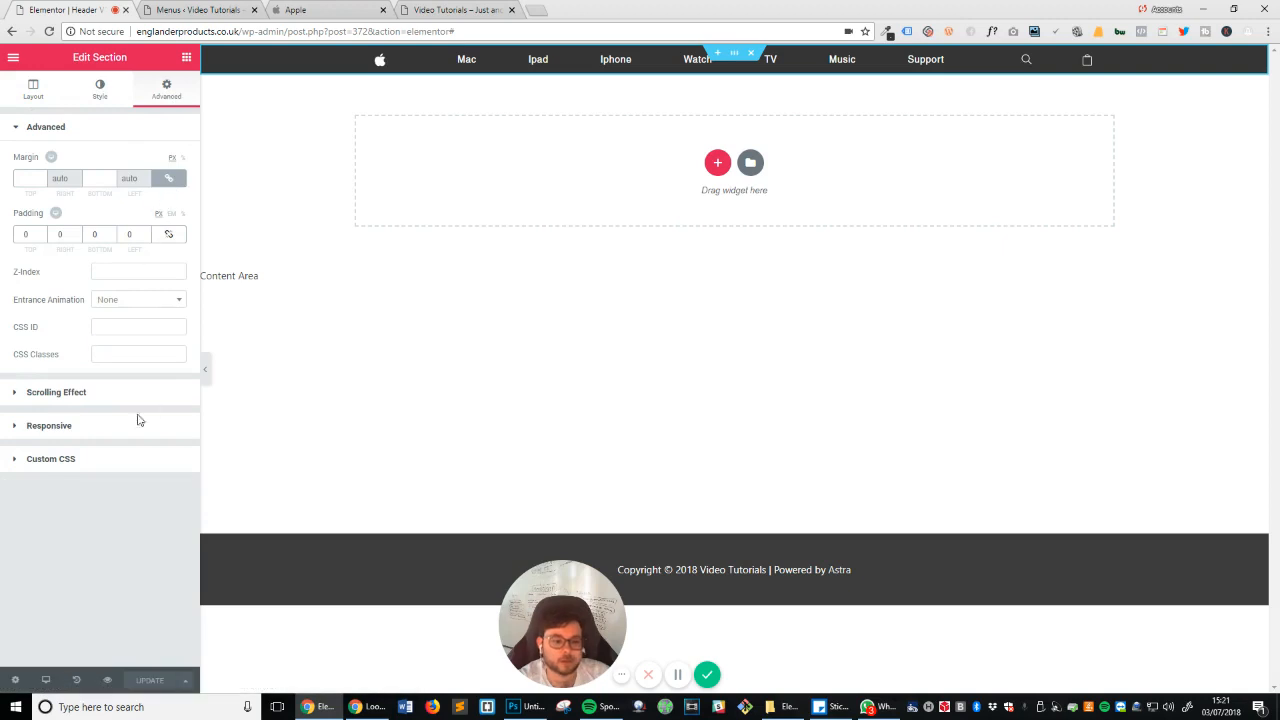
click(70, 389)
click(145, 194)
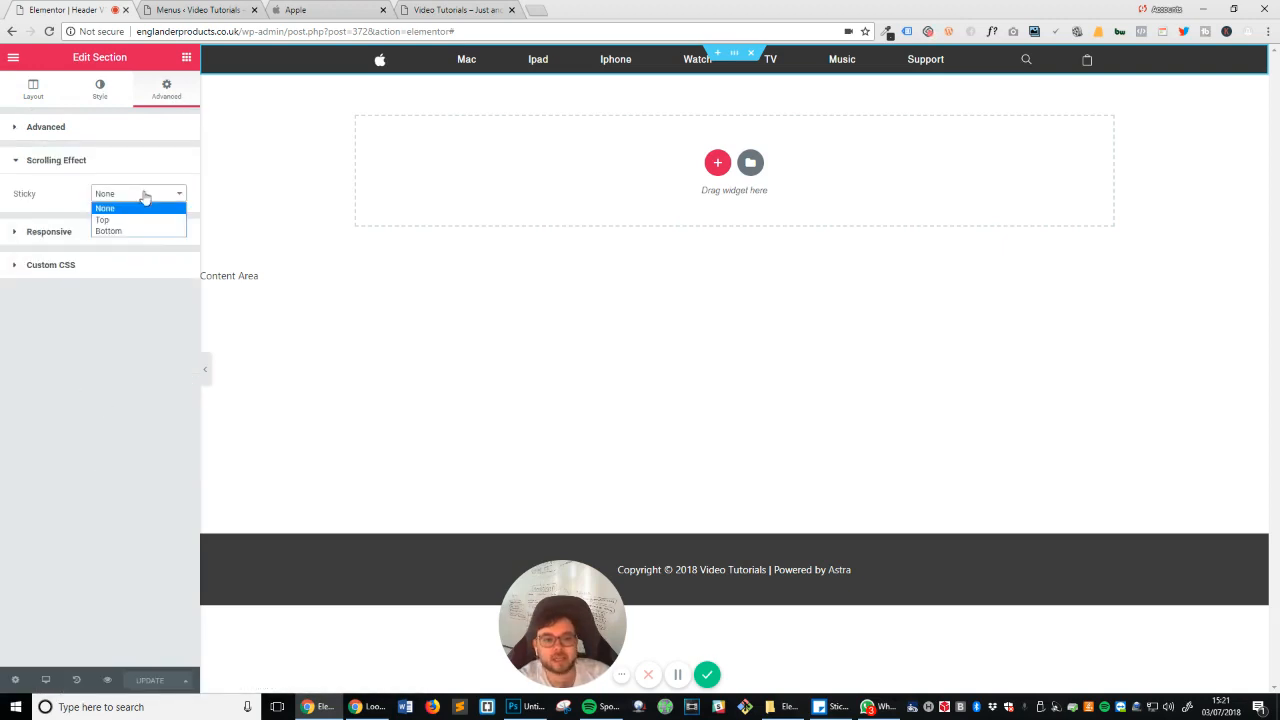
click(143, 217)
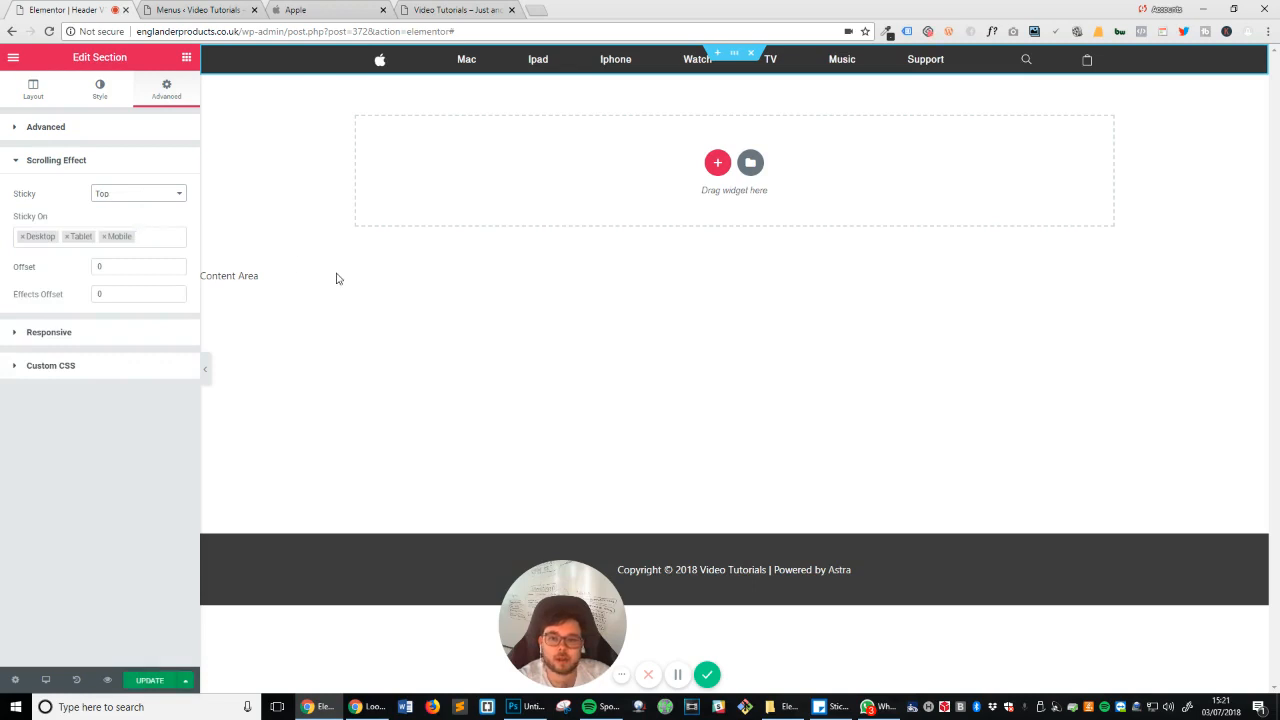
Step: Update the header and reload the live site to check the sticky header
click(149, 676)
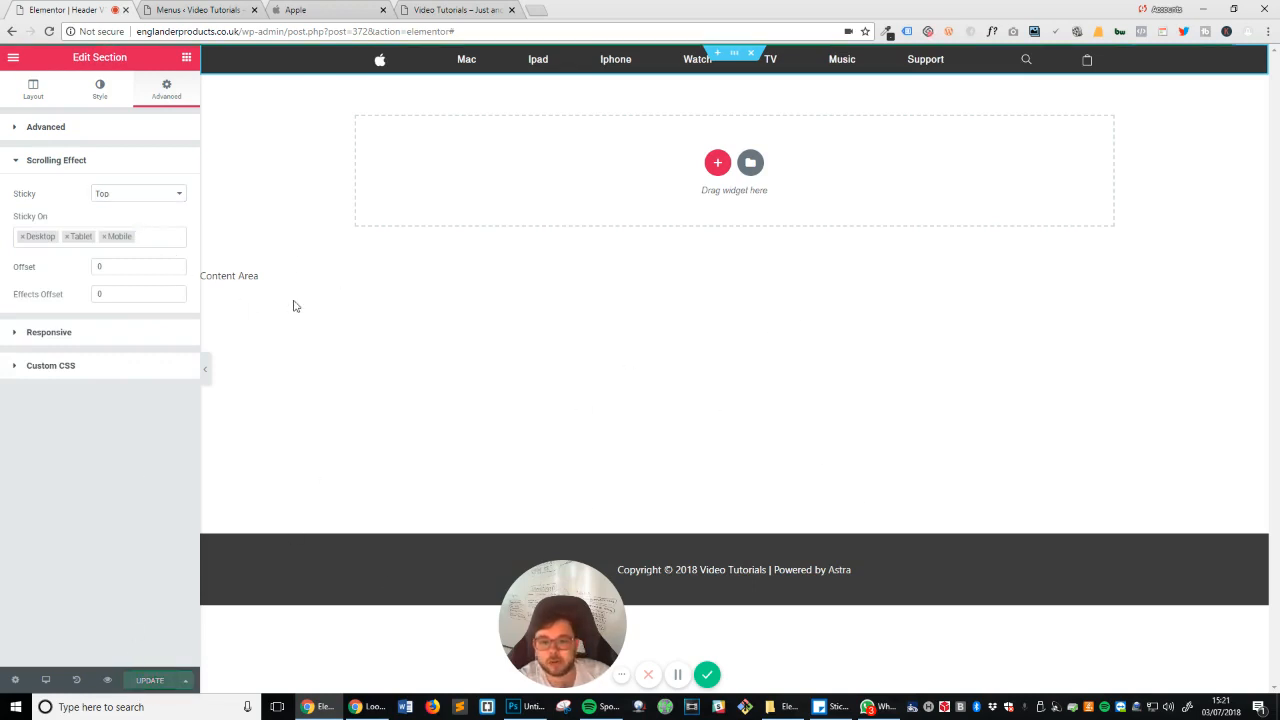
click(462, 10)
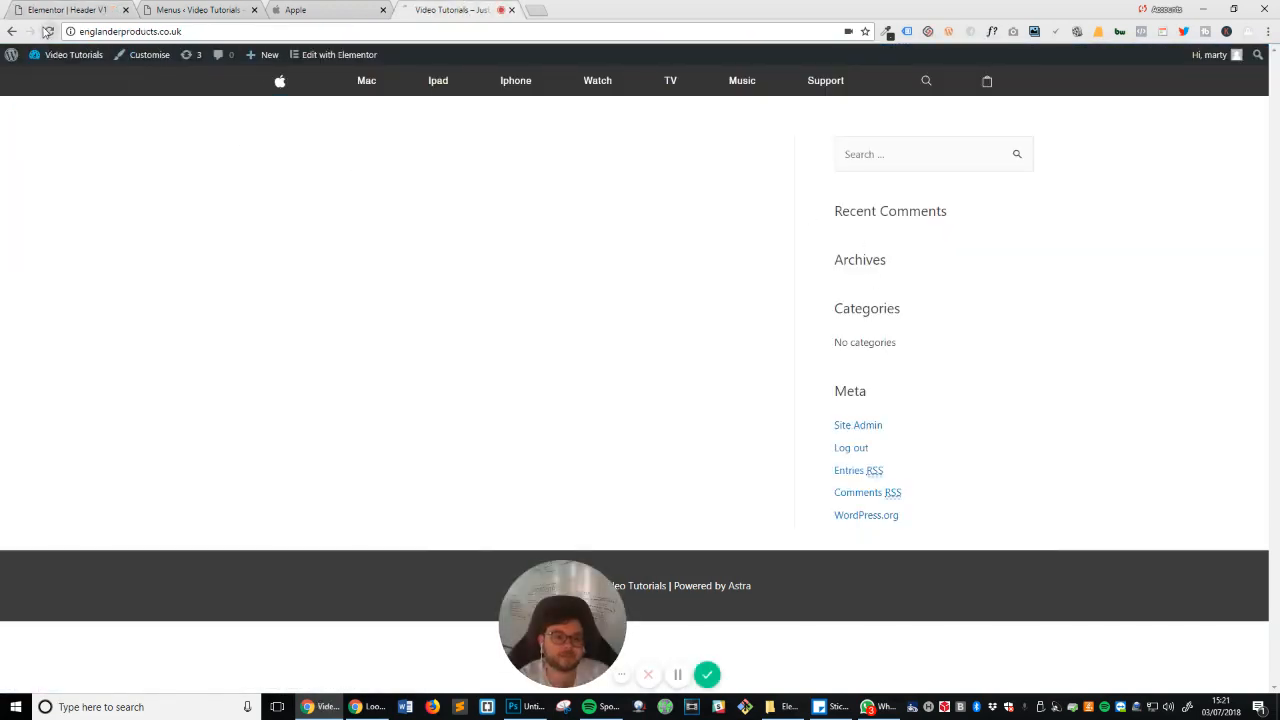
key(F5)
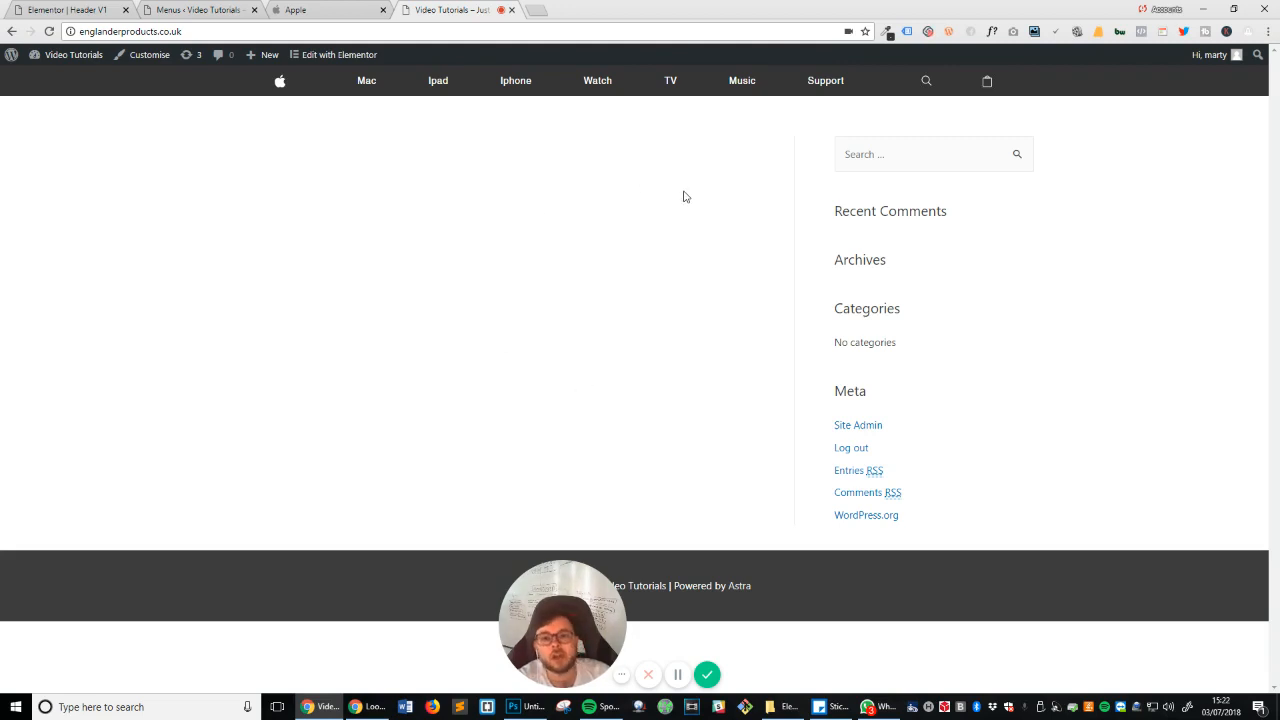
Step: Examine whether the iPhone X picture can be saved directly from the Apple homepage, ending back on that homepage
click(197, 9)
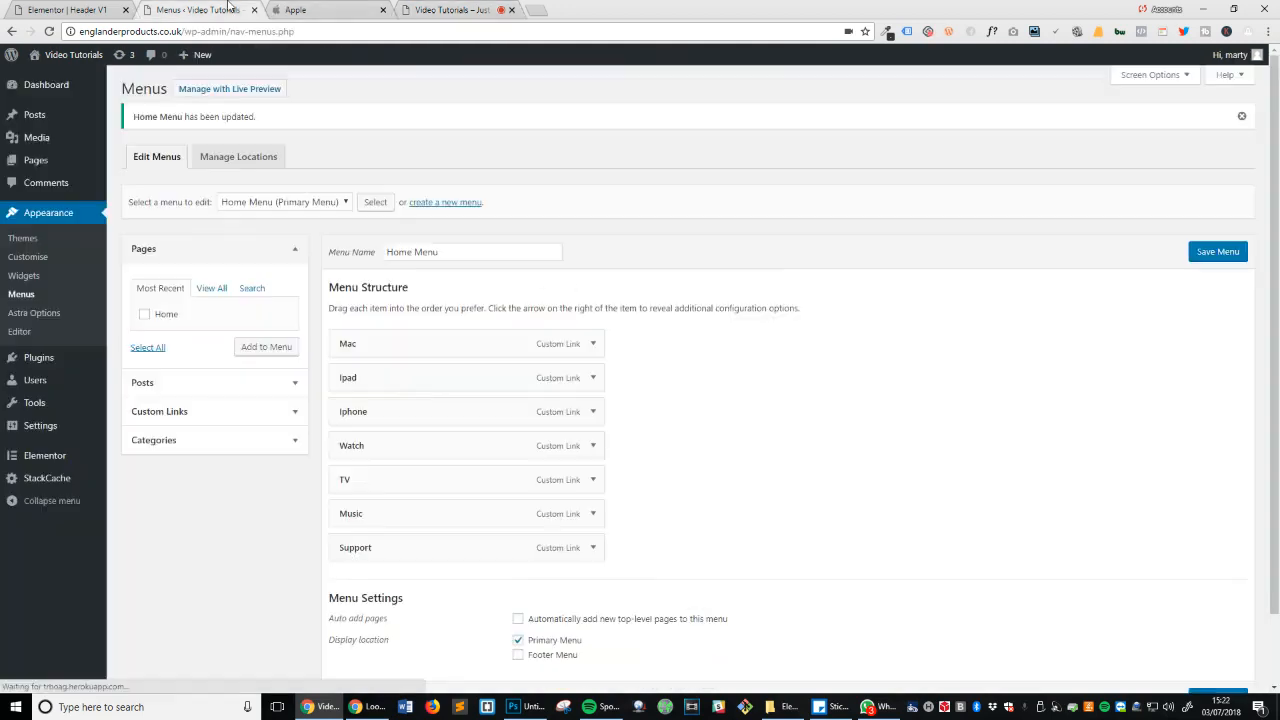
click(296, 9)
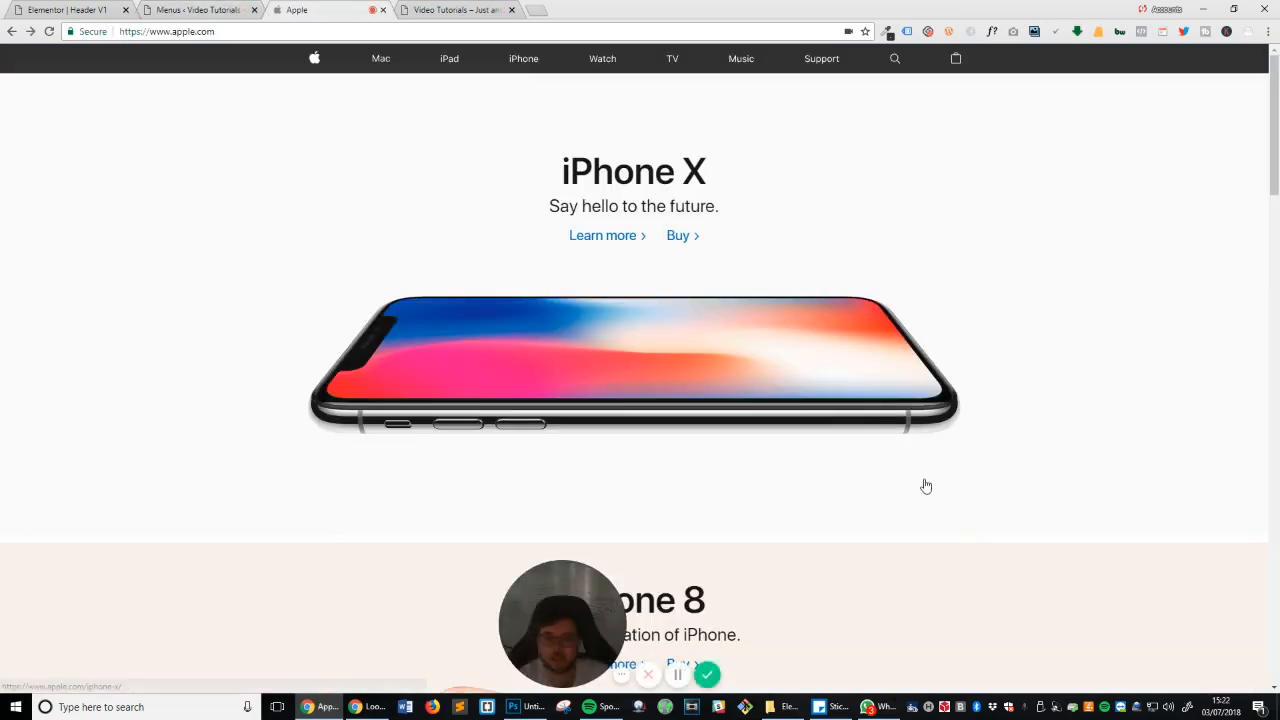
right_click(714, 345)
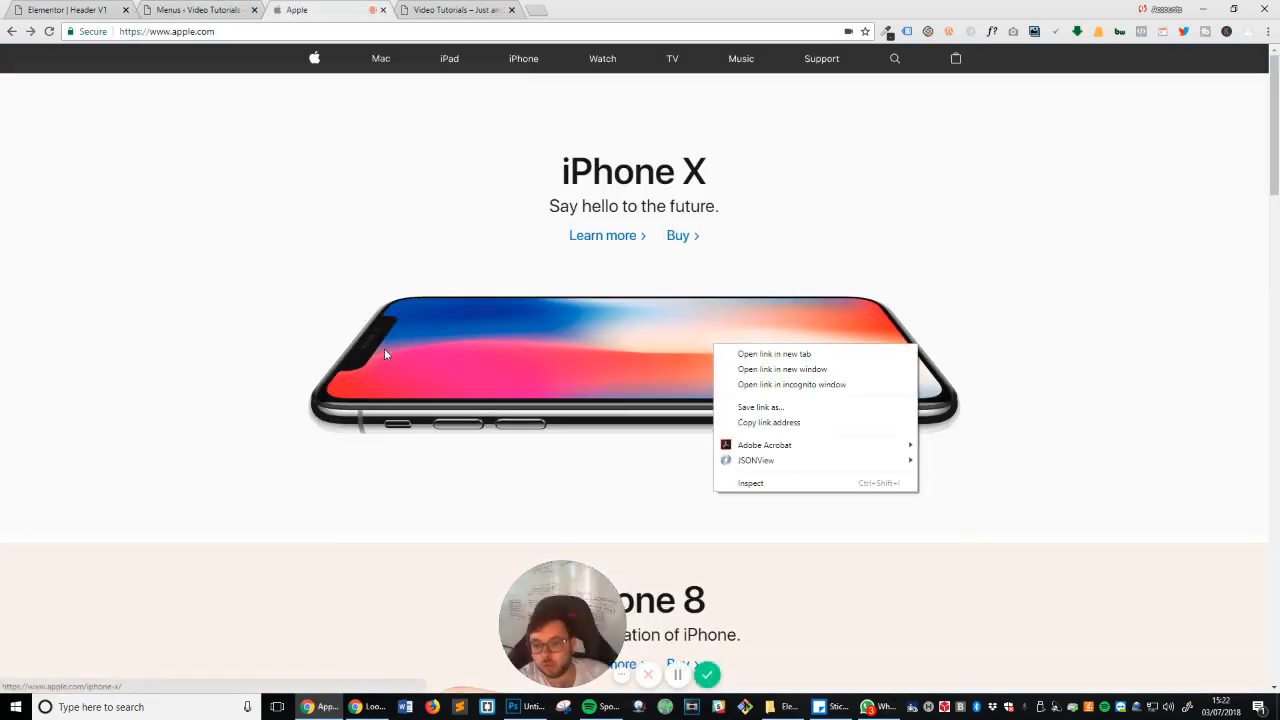
click(212, 591)
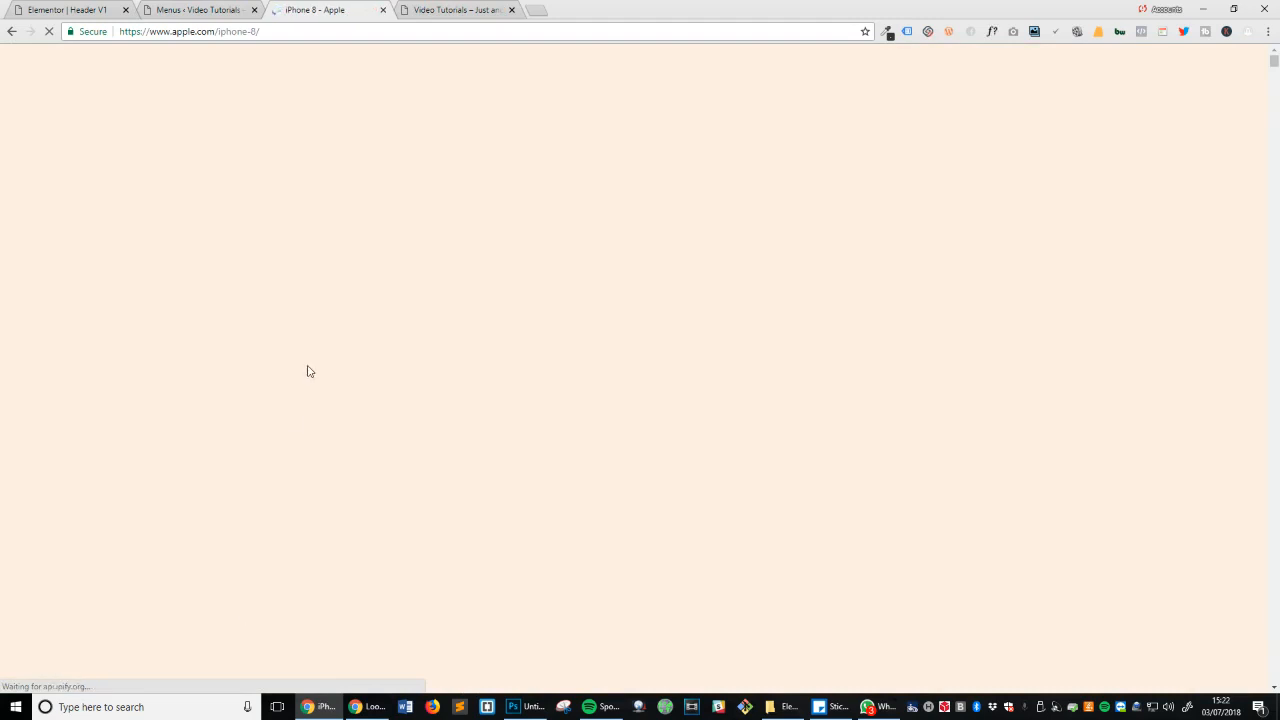
key(alt+Left)
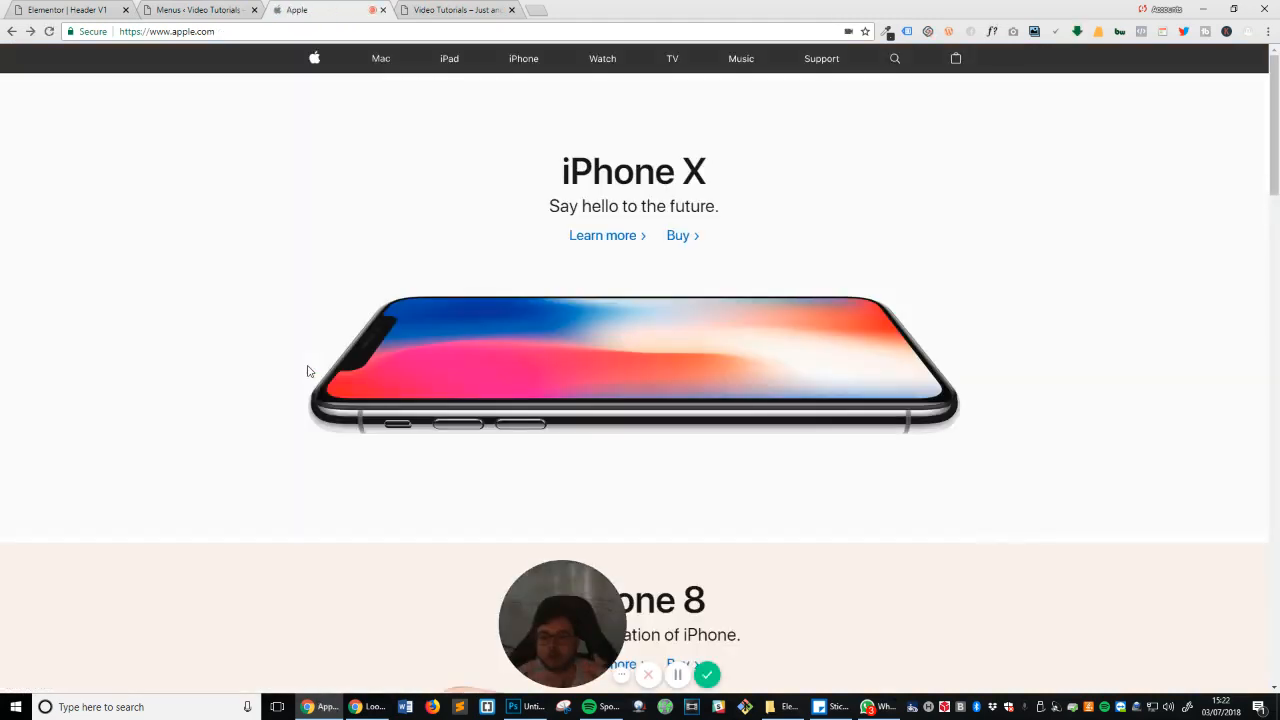
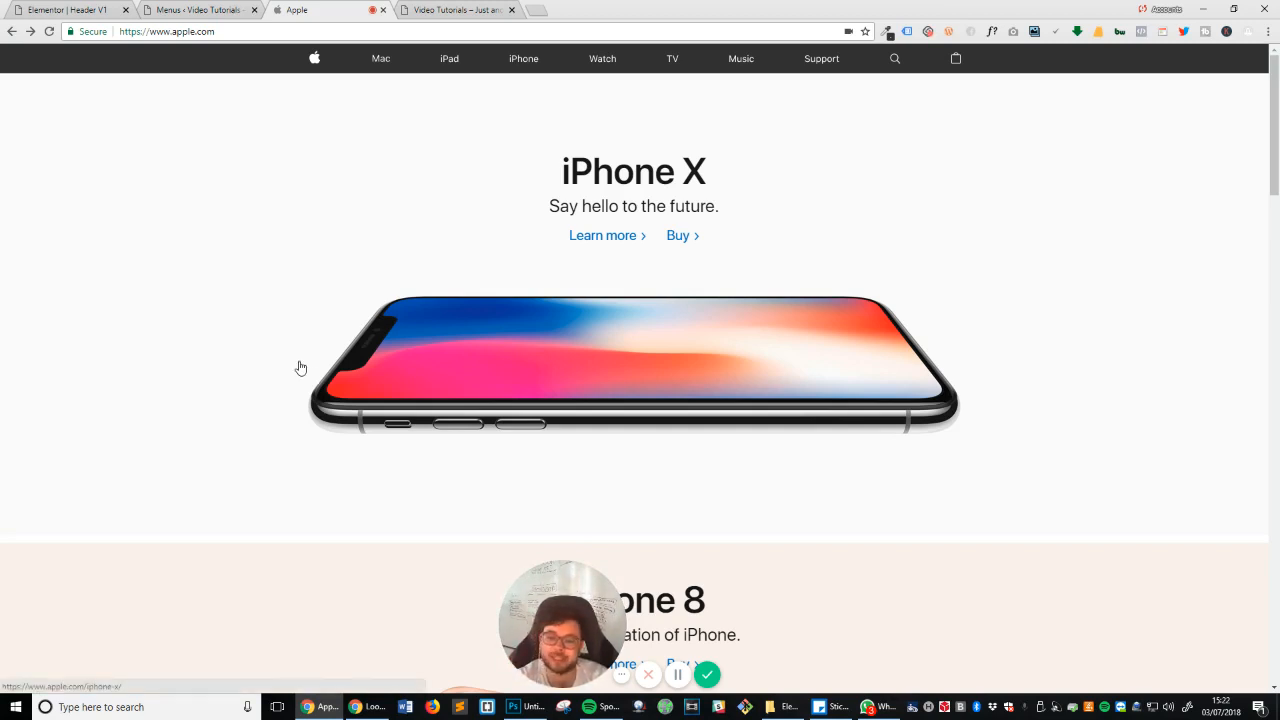
Step: Download the iPhone X picture iphone_x_largetall.jpg from the Apple homepage with the image downloader extension
click(1036, 32)
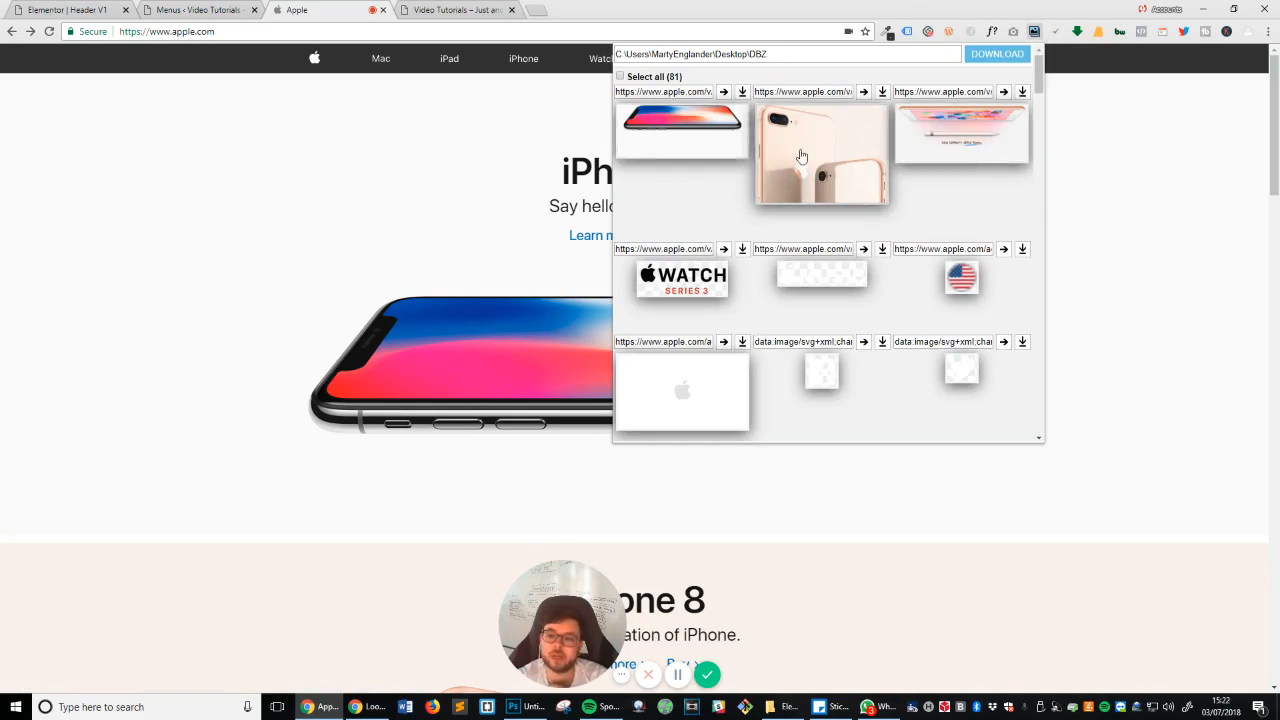
scroll(801, 156, down, 10)
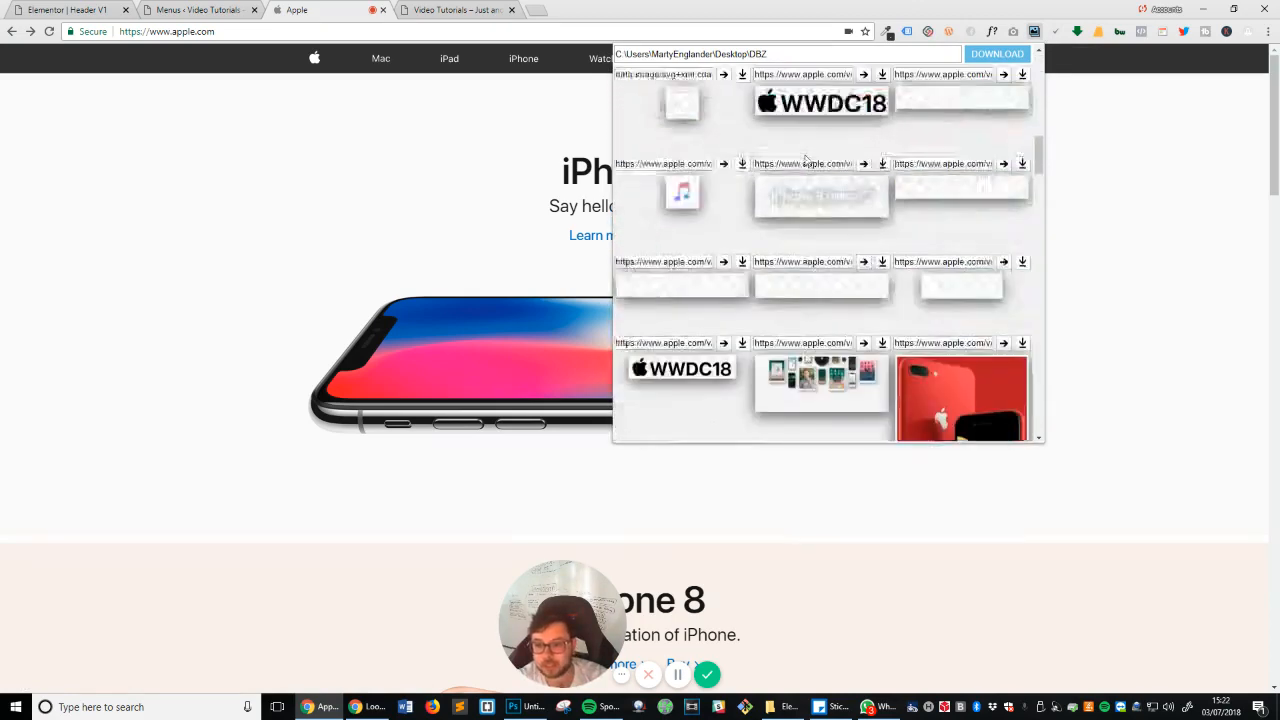
scroll(805, 158, up, 10)
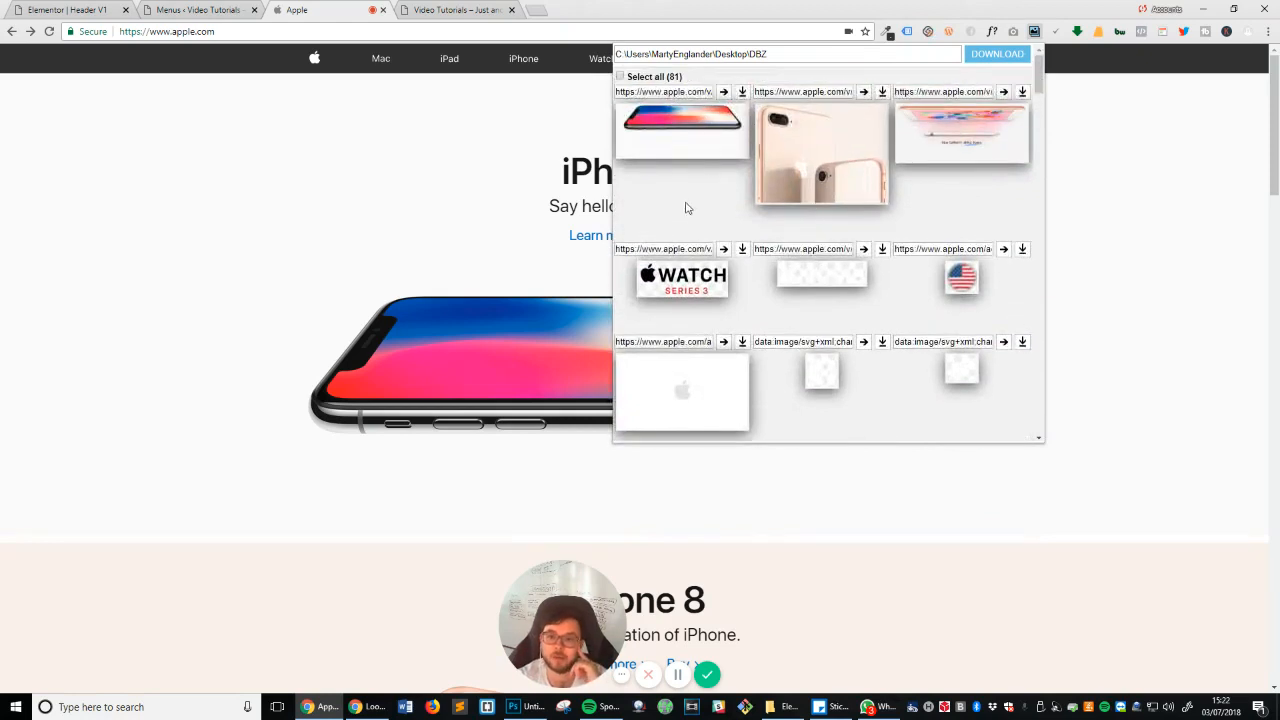
click(742, 92)
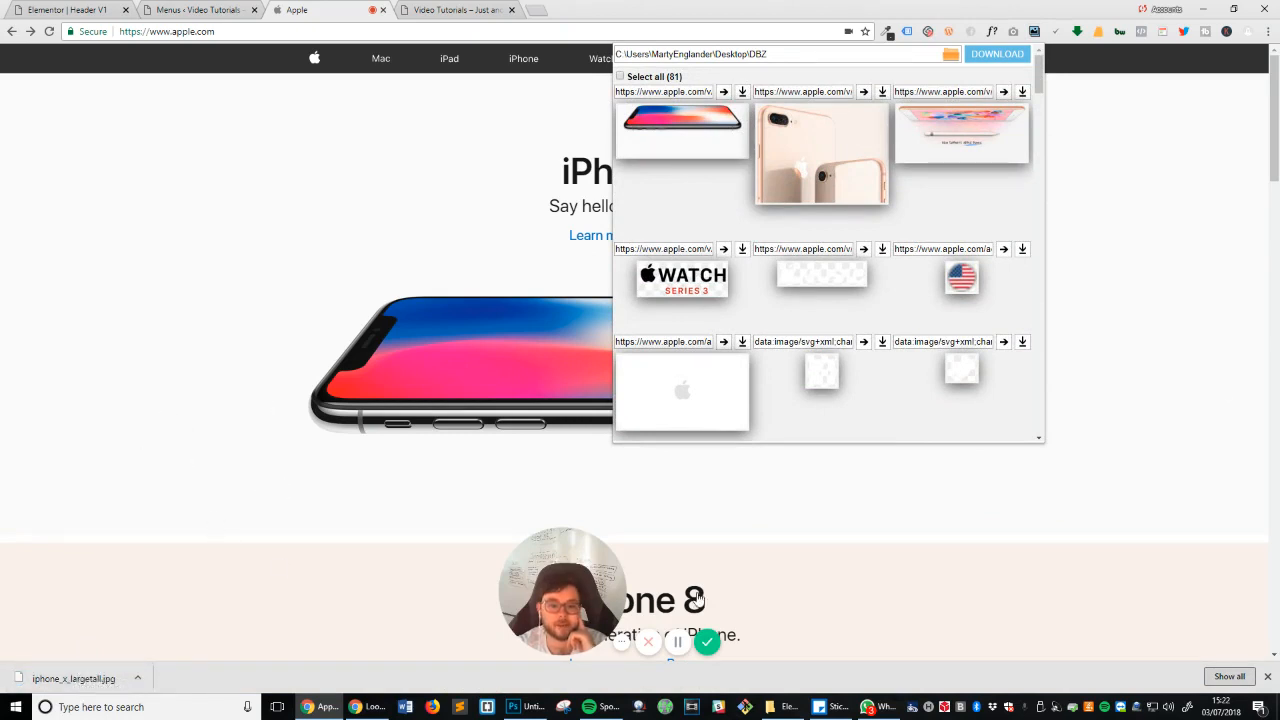
click(1037, 40)
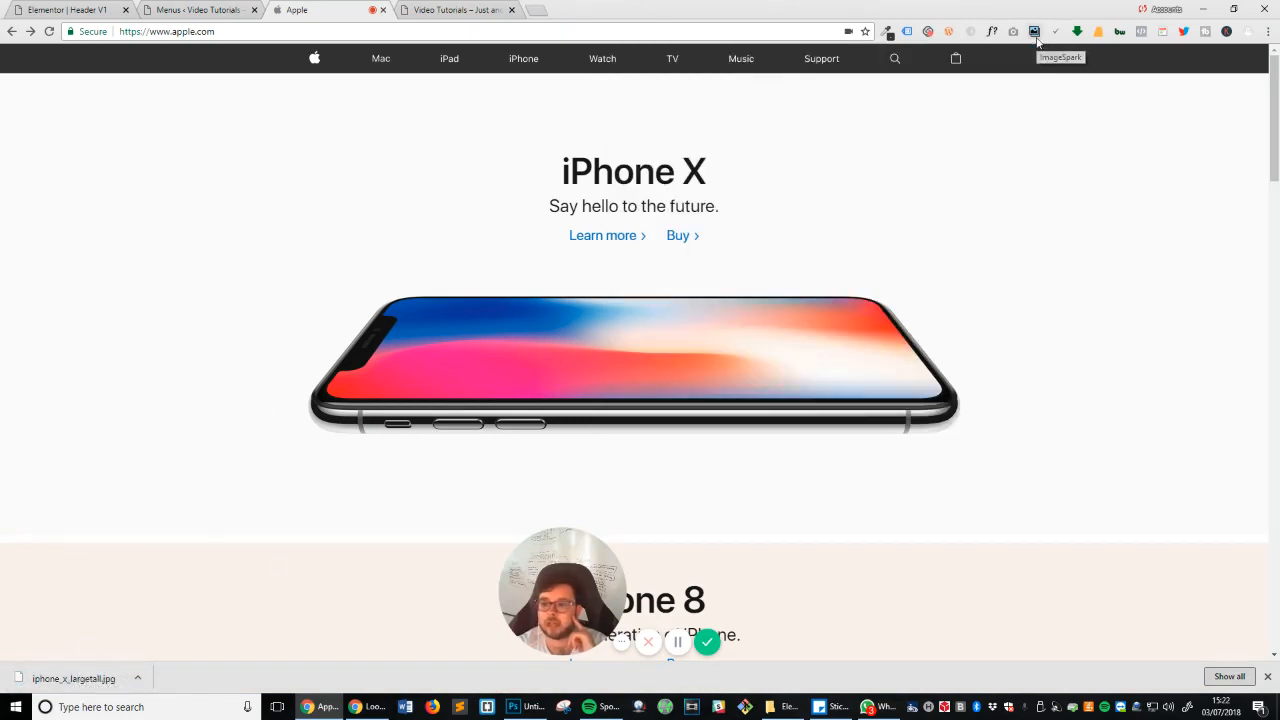
Step: Return to the Elementor header editor and add a single-column section below the header bar
click(108, 8)
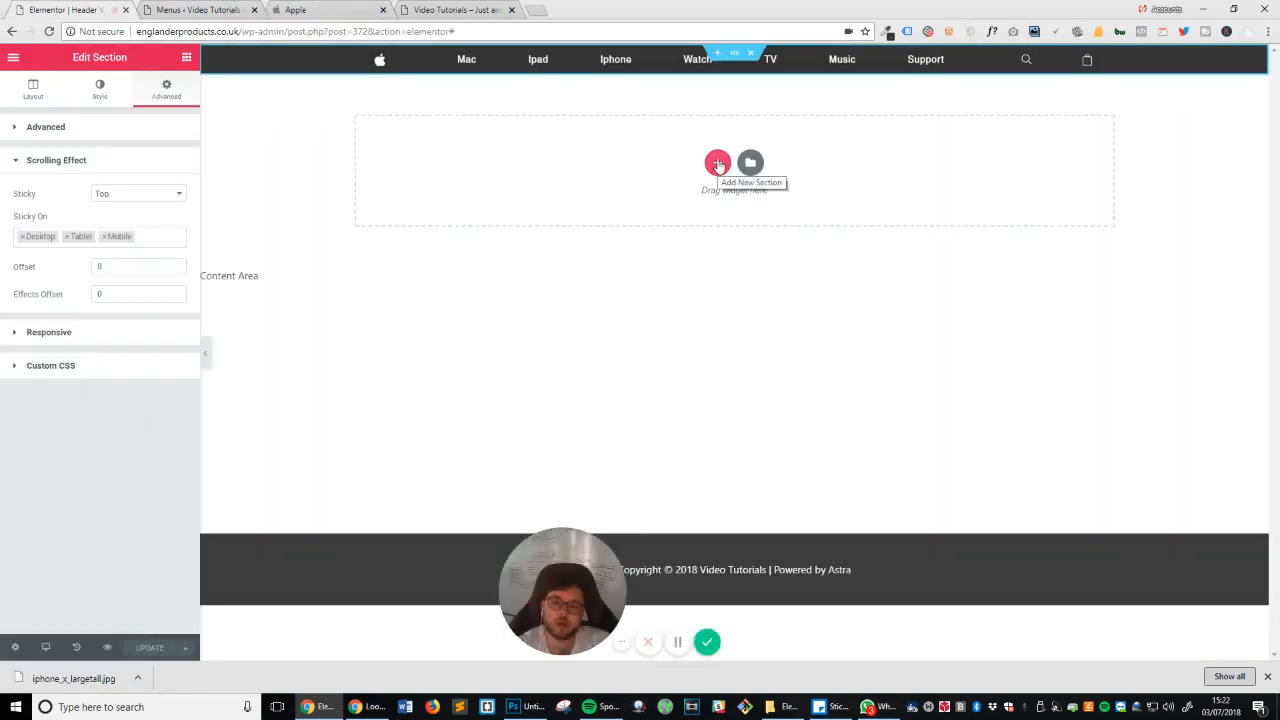
click(298, 10)
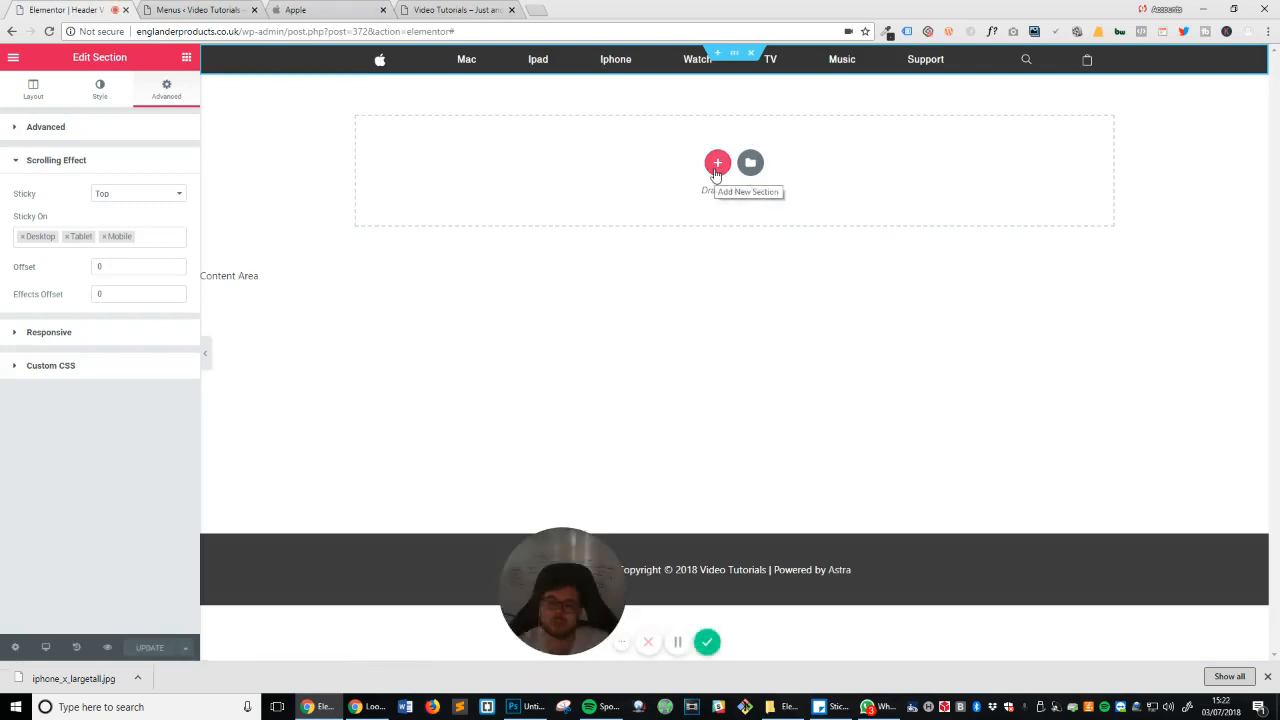
click(716, 164)
click(545, 204)
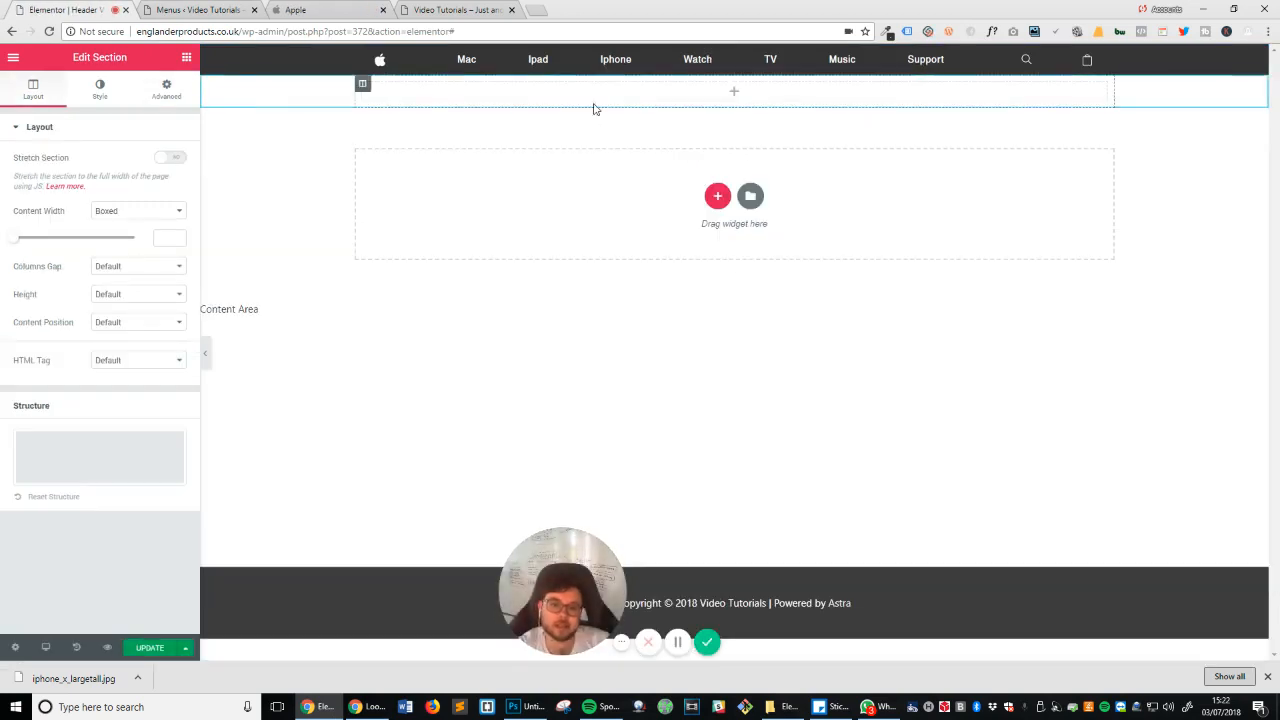
Step: Add an Image widget to the new section and fill it with the uploaded iphone_x_largetall.jpg
click(185, 57)
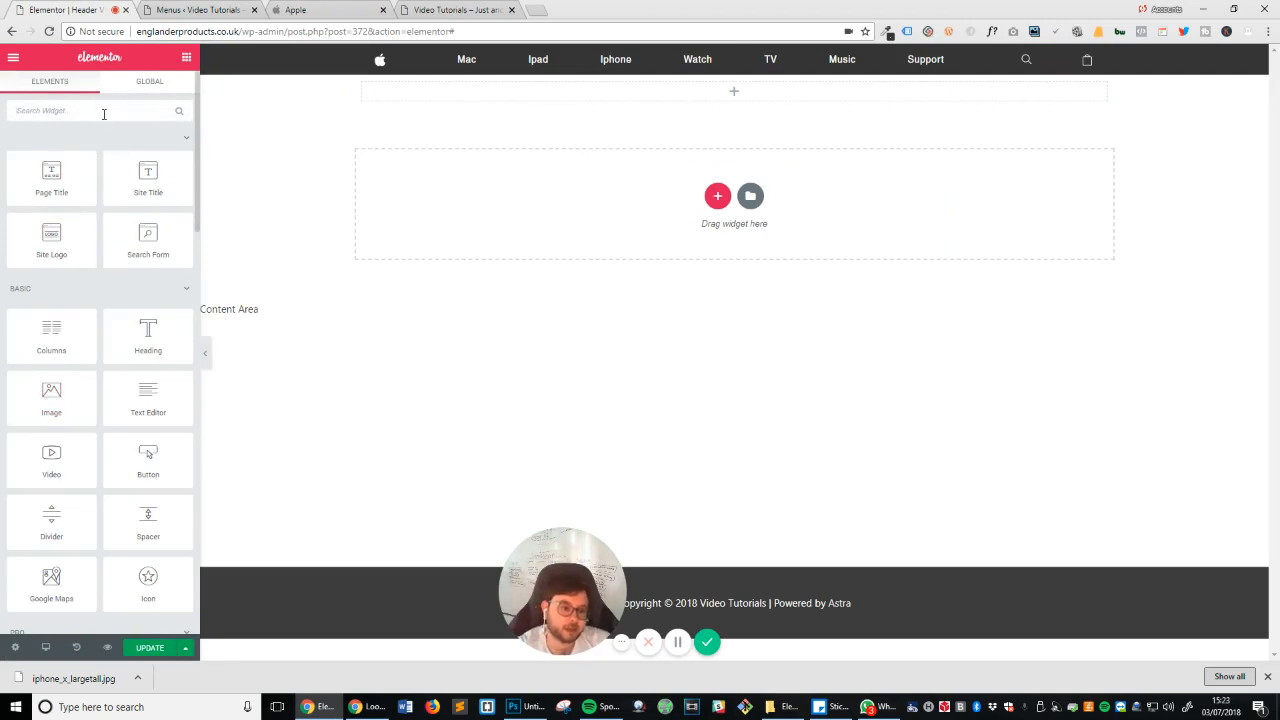
text(ima)
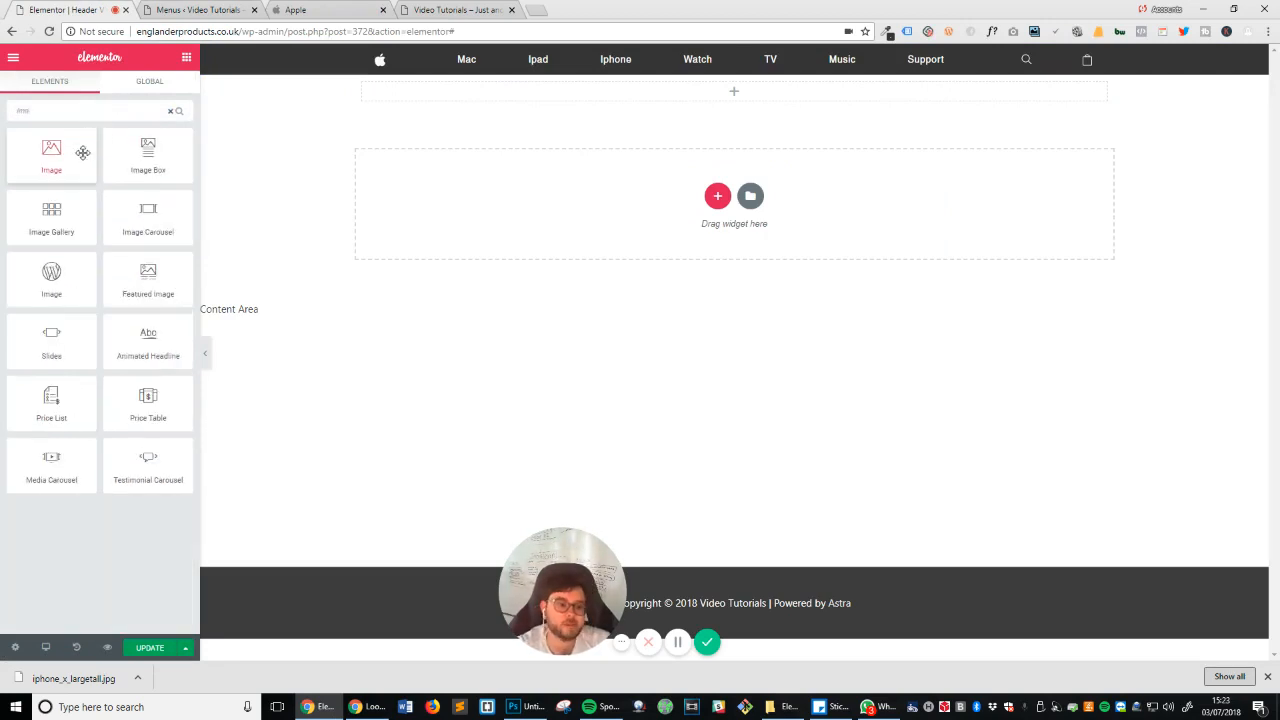
drag(83, 152, 785, 100)
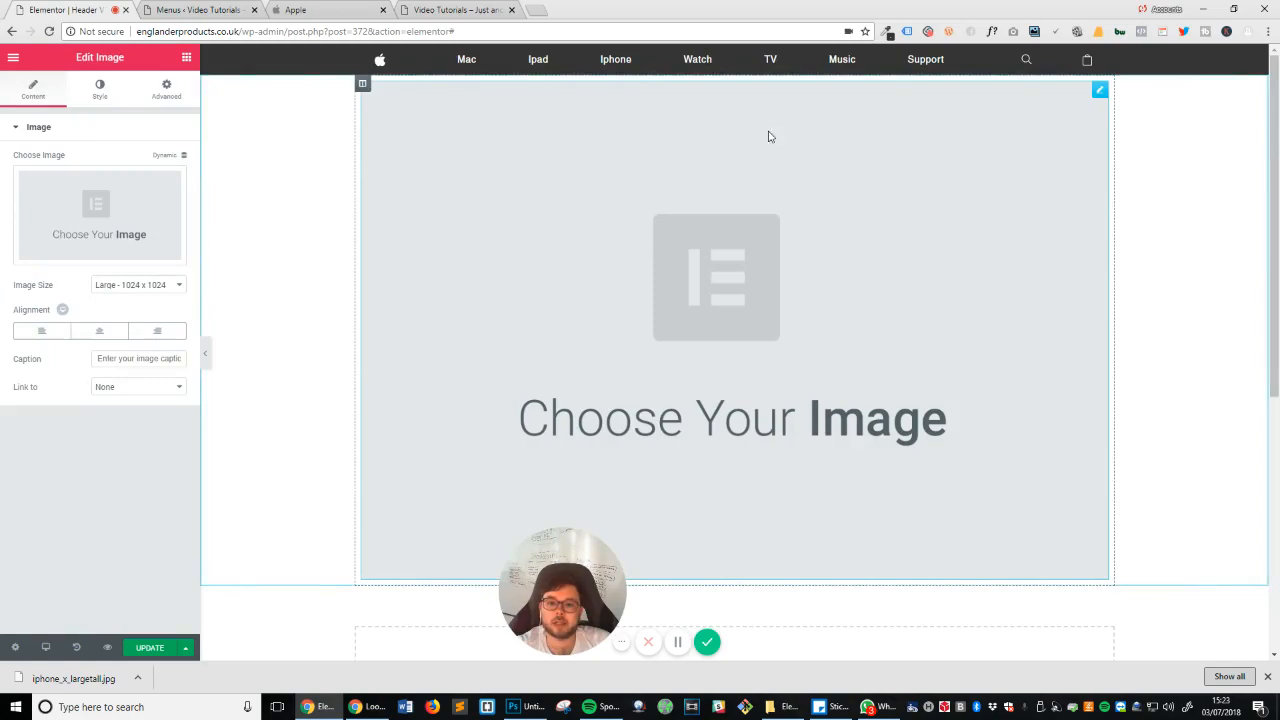
click(153, 207)
drag(95, 678, 328, 340)
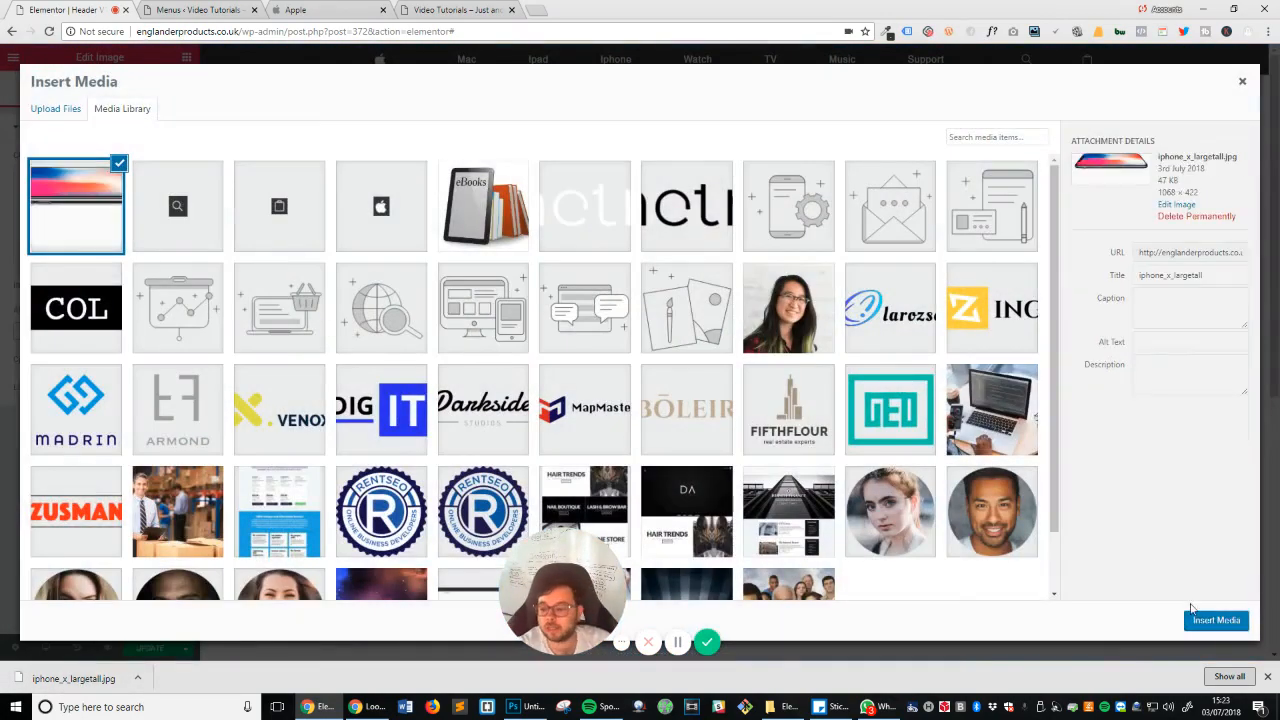
click(1216, 620)
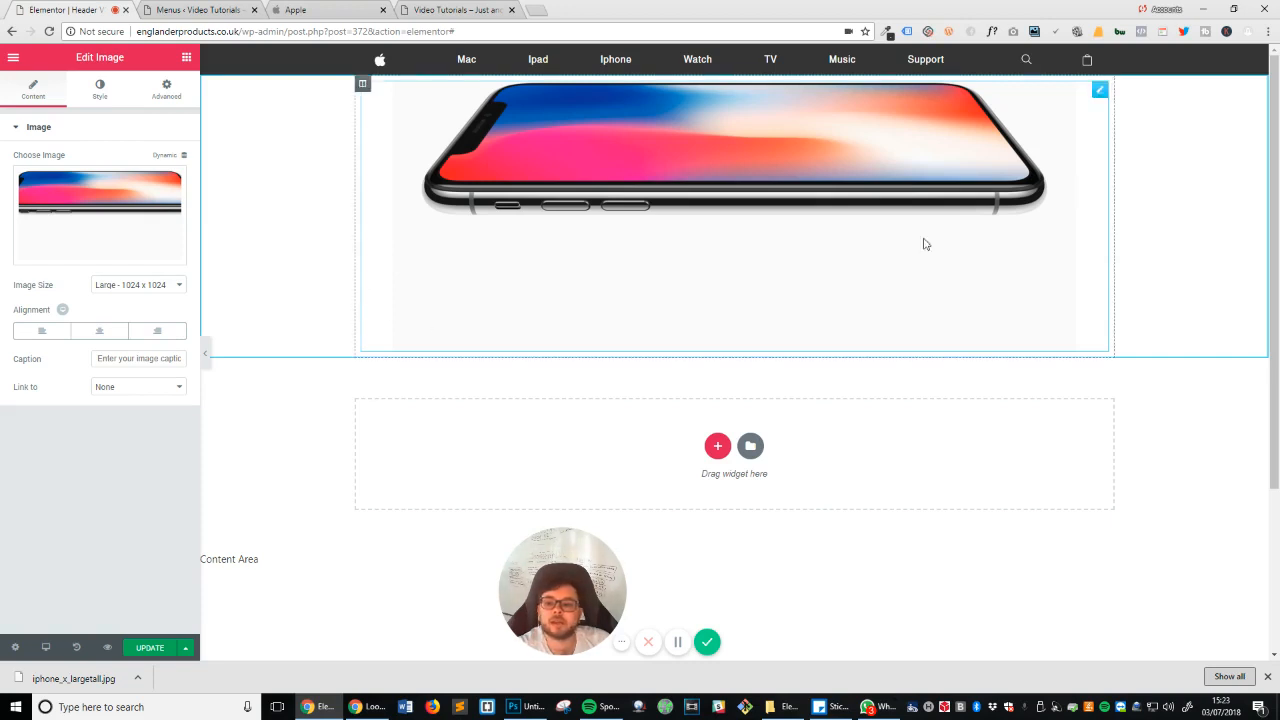
Step: Delete the iPhone image widget from the section below the header bar
right_click(1100, 92)
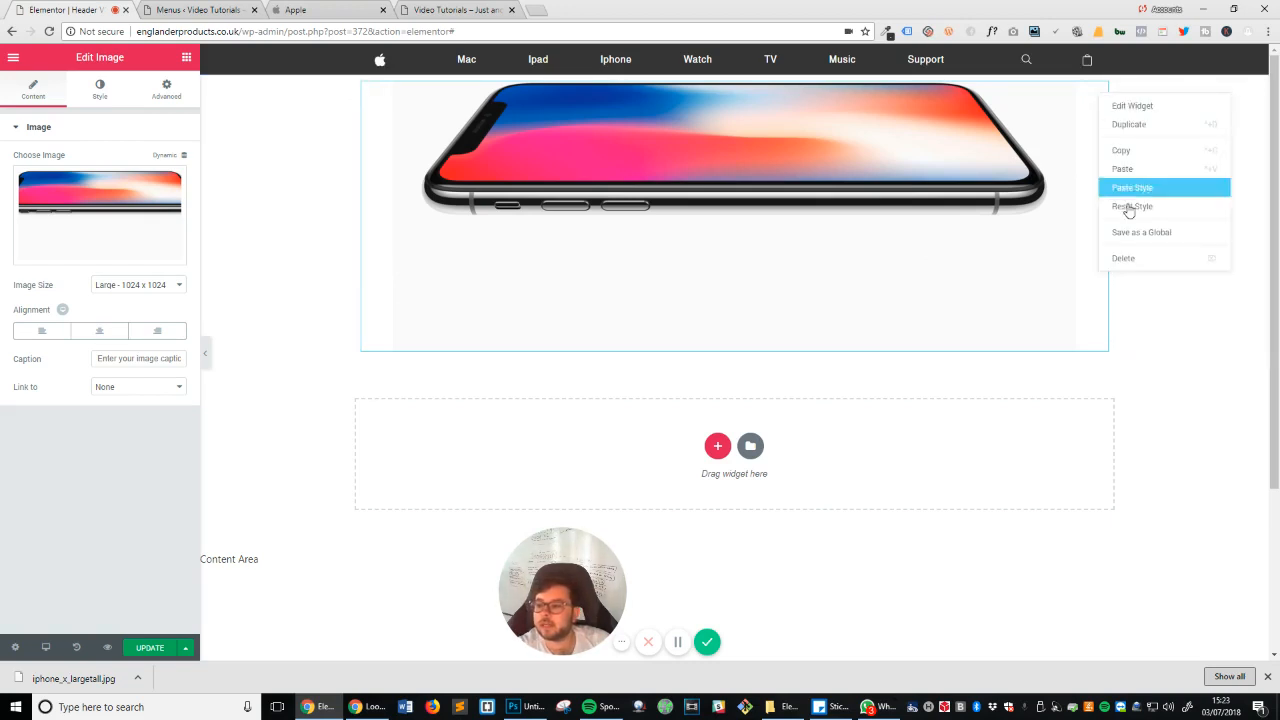
click(1114, 260)
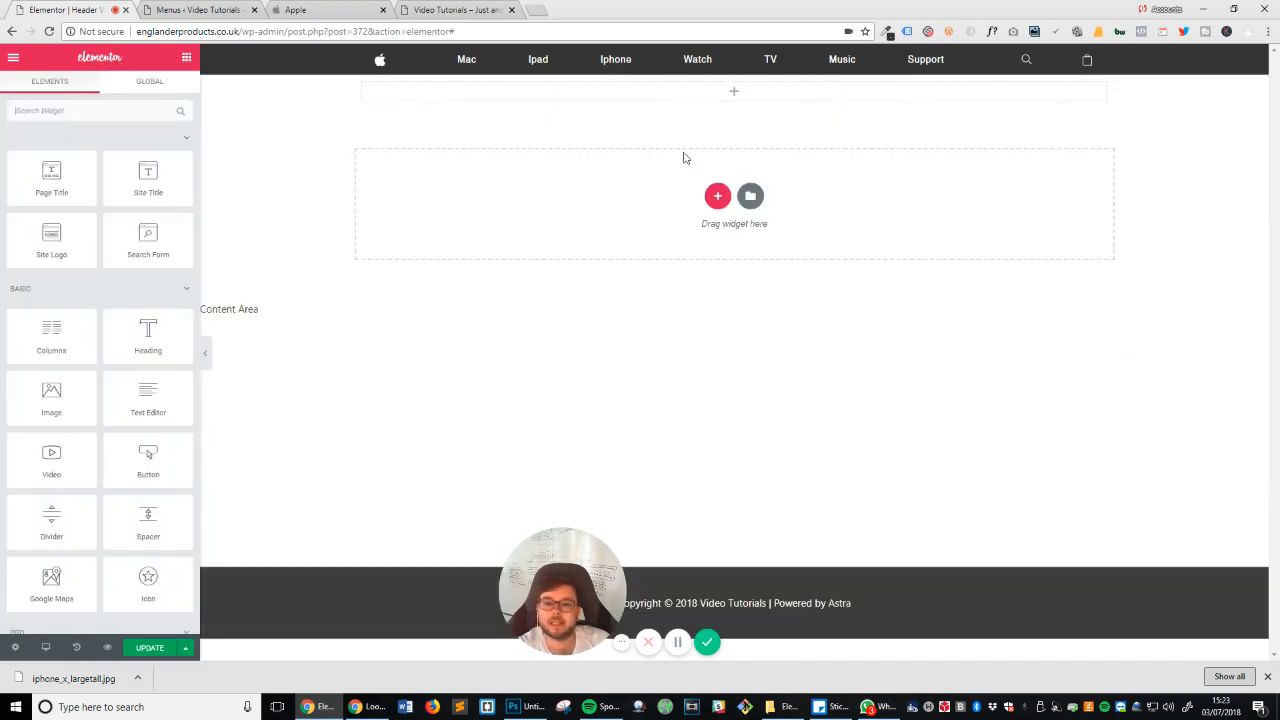
Step: Try to delete the empty column below the header bar and reload the editor
right_click(358, 93)
click(340, 93)
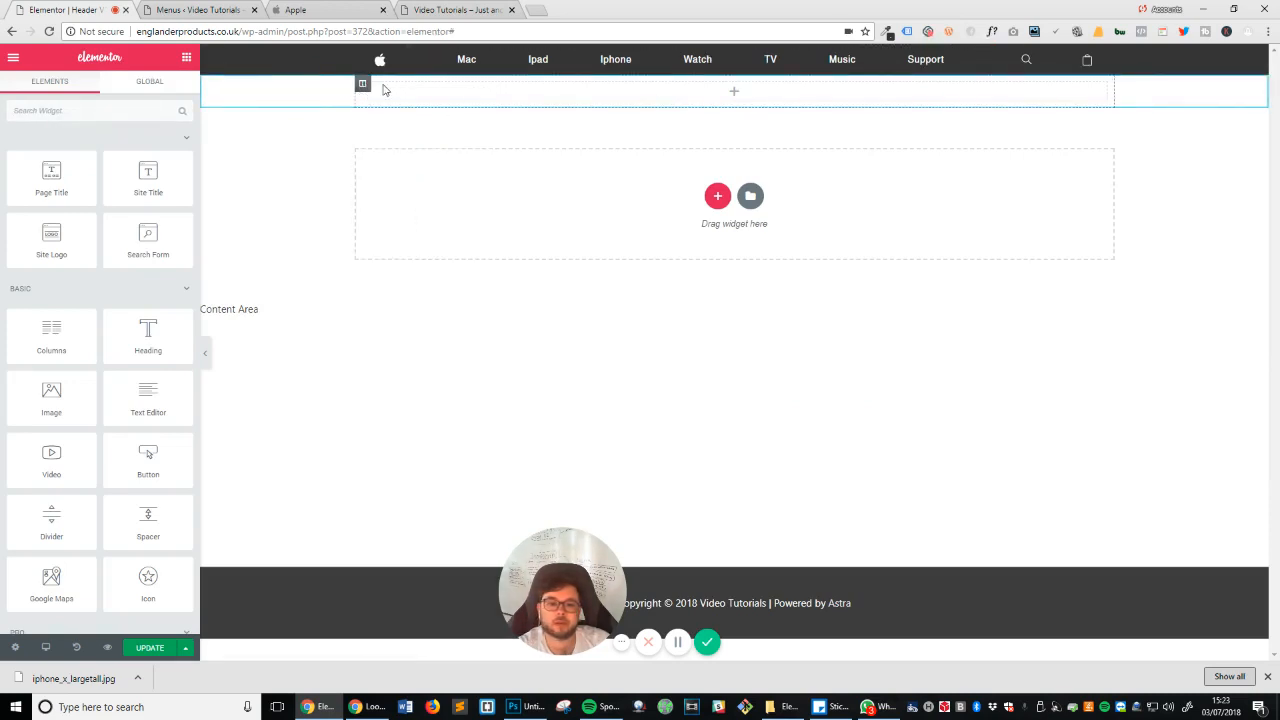
right_click(367, 94)
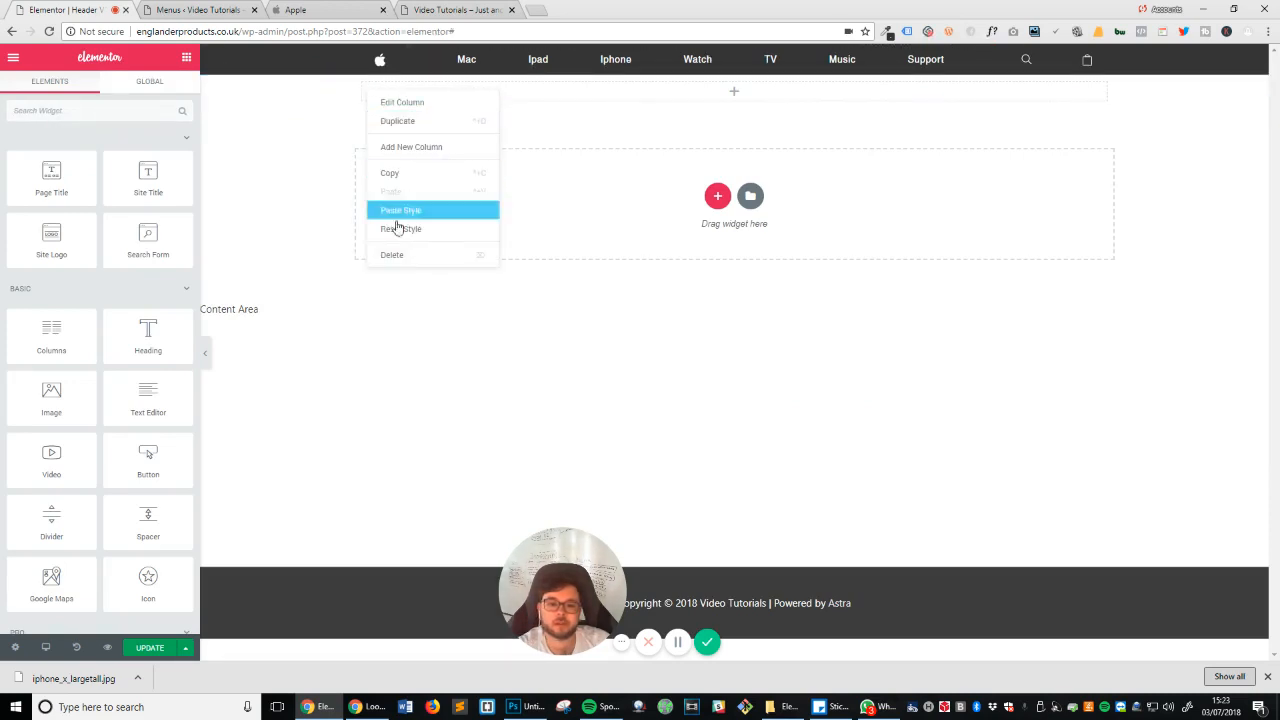
click(395, 256)
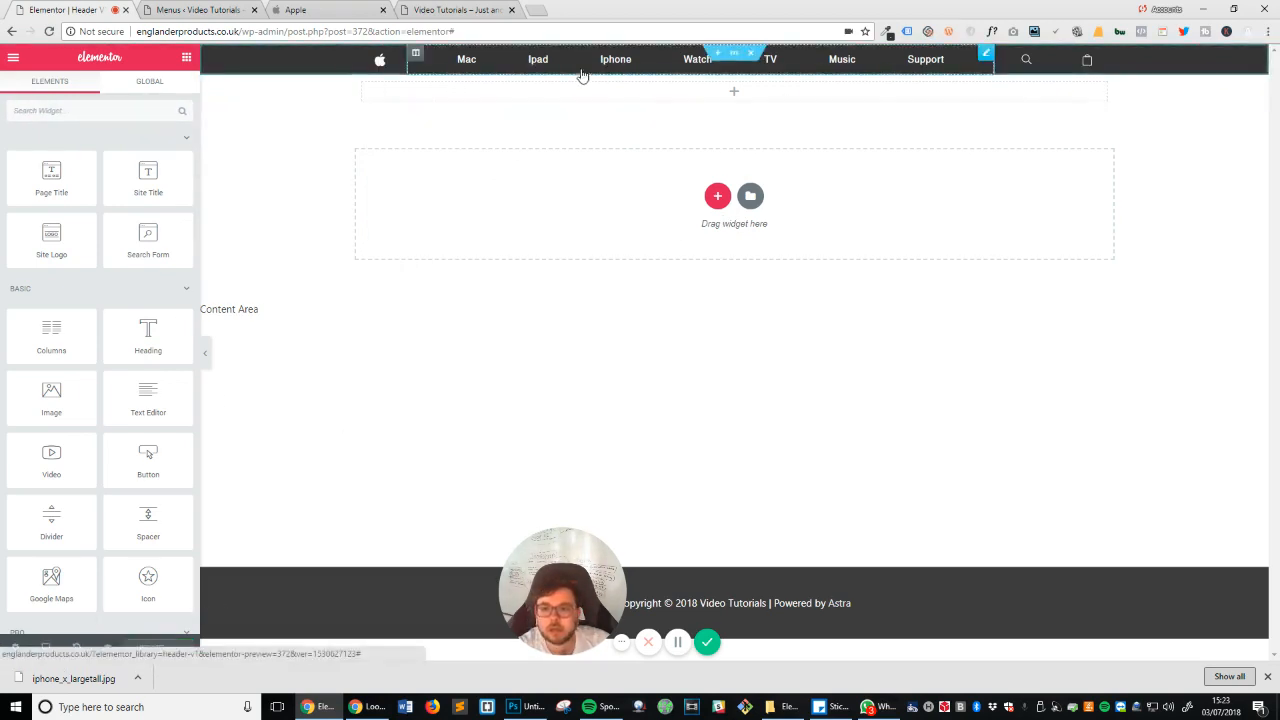
click(48, 31)
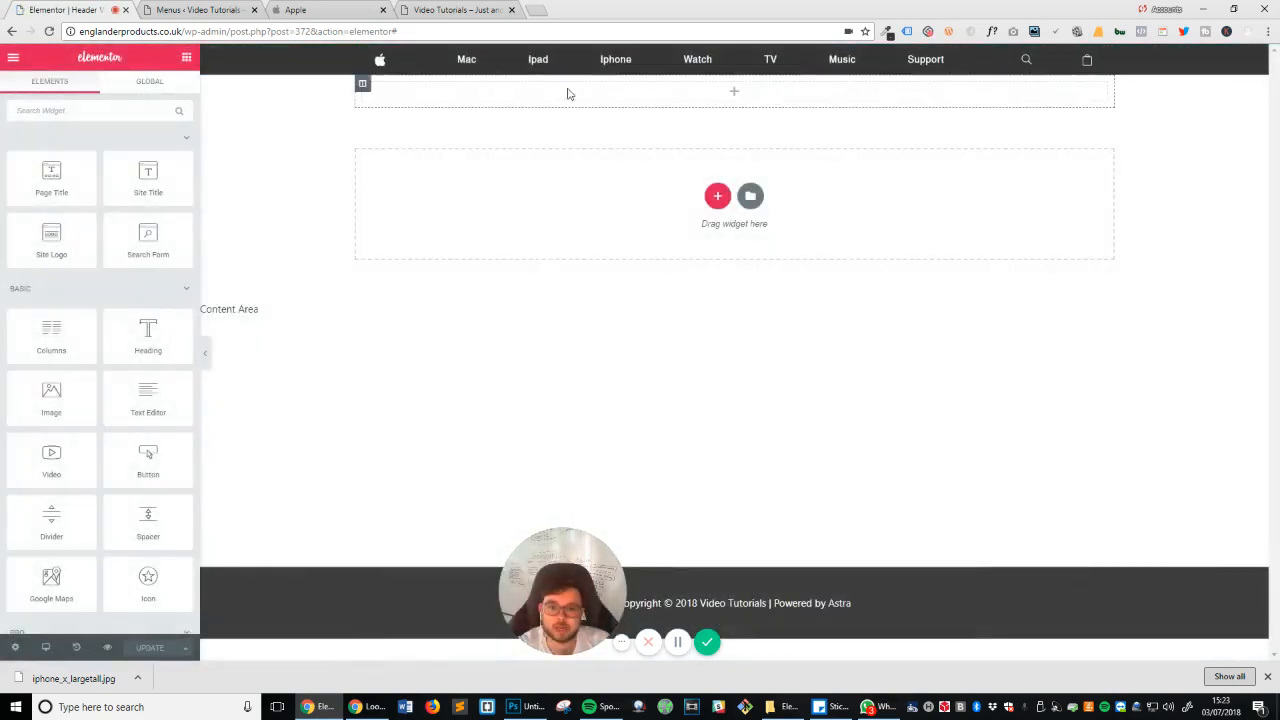
Step: Add another single-column section to the header template and try to delete the empty column directly below the header bar
click(717, 196)
click(572, 238)
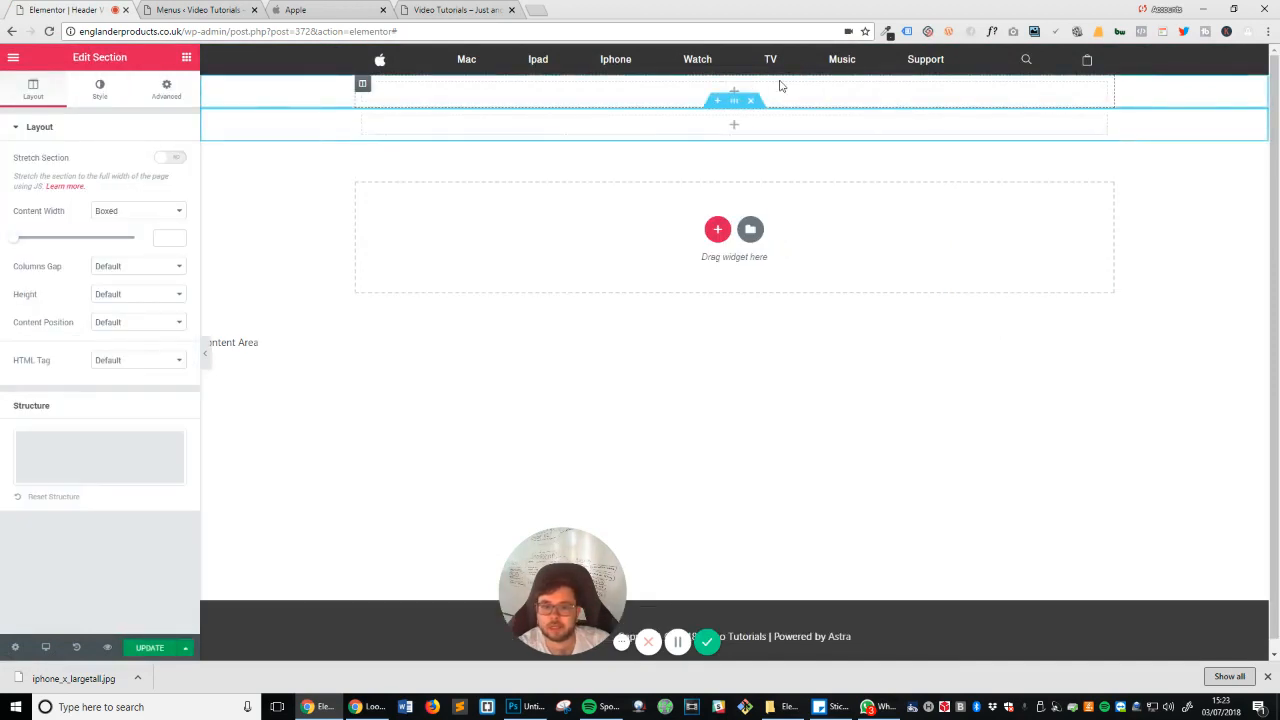
click(363, 84)
right_click(364, 85)
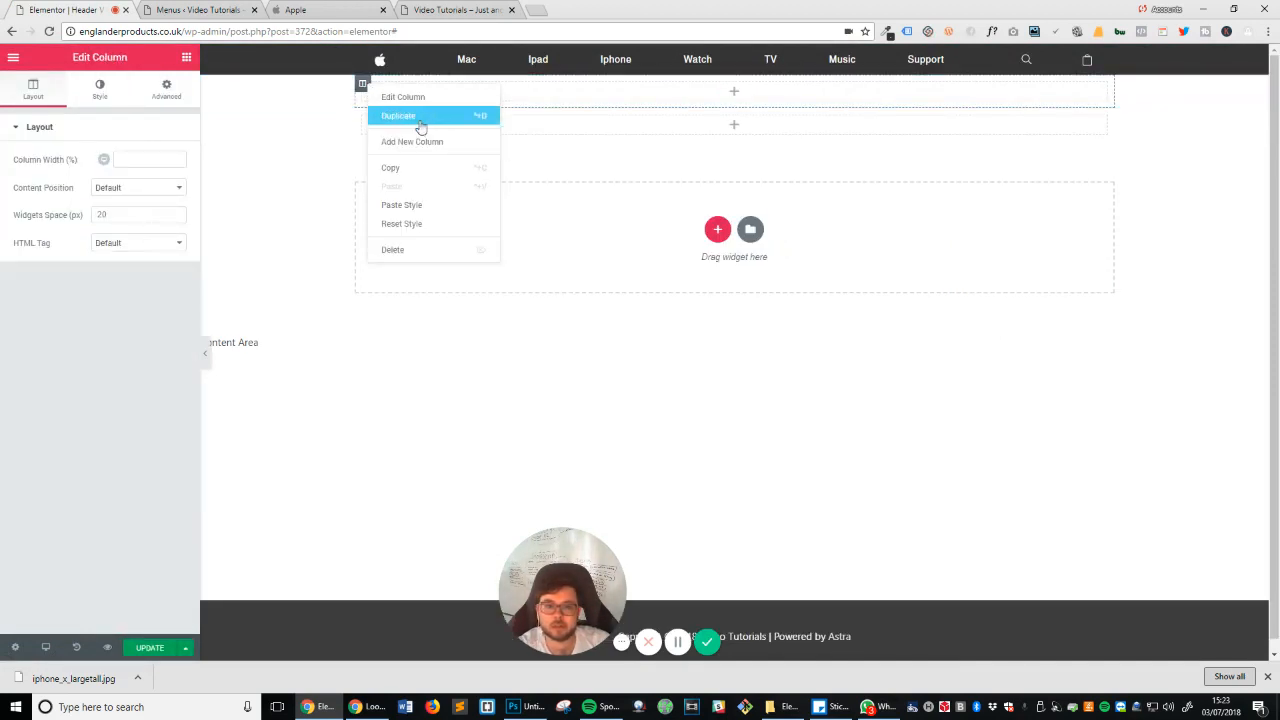
click(396, 250)
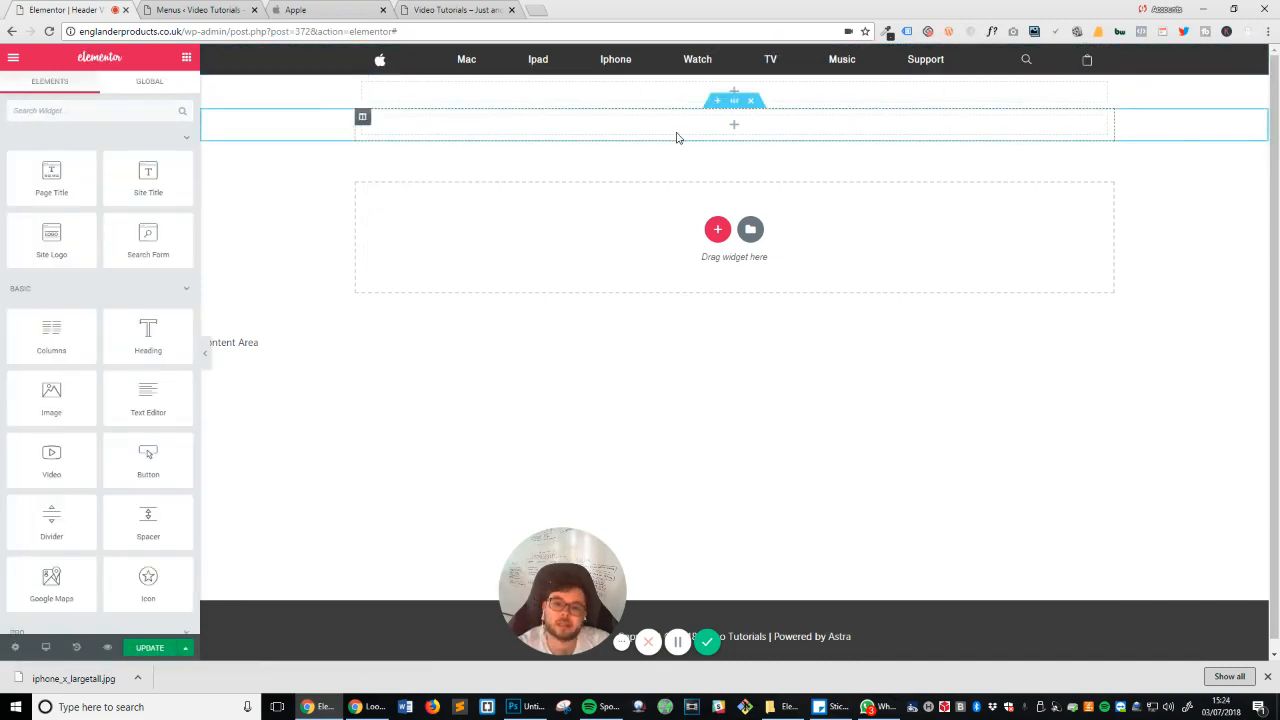
Step: Give the new section a classic background using the iPhone X image from the media library
click(732, 108)
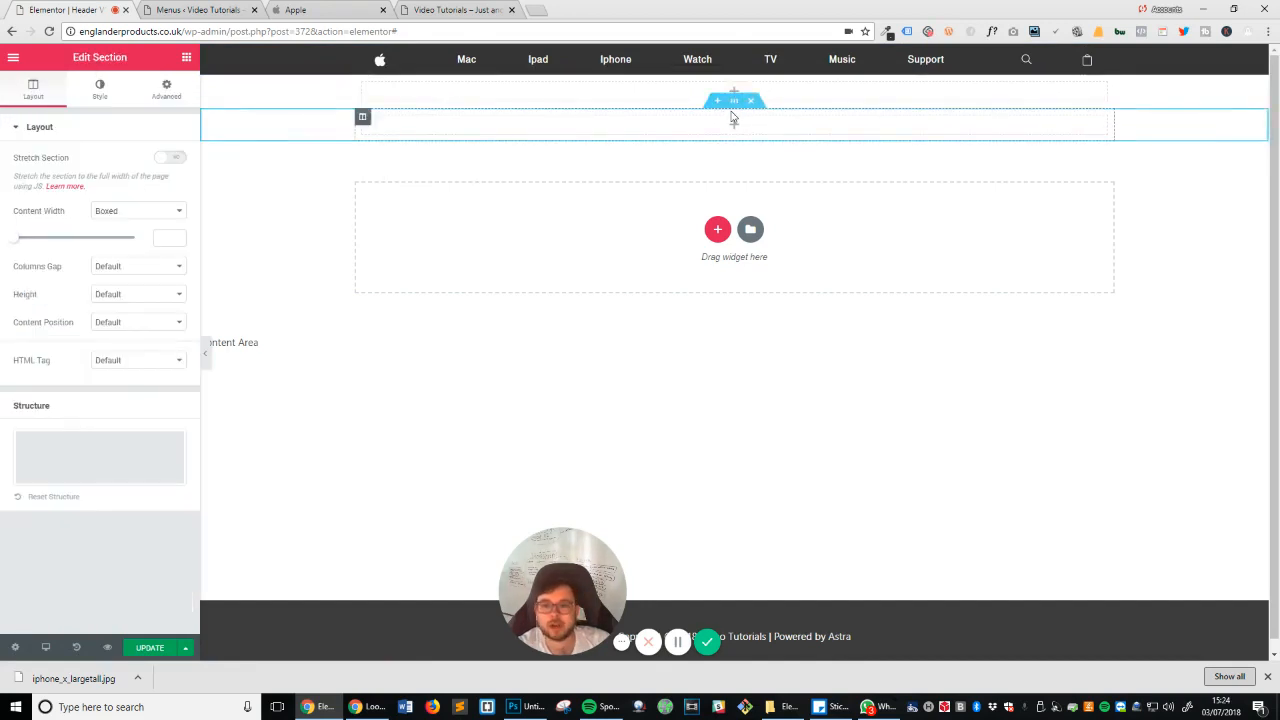
click(119, 94)
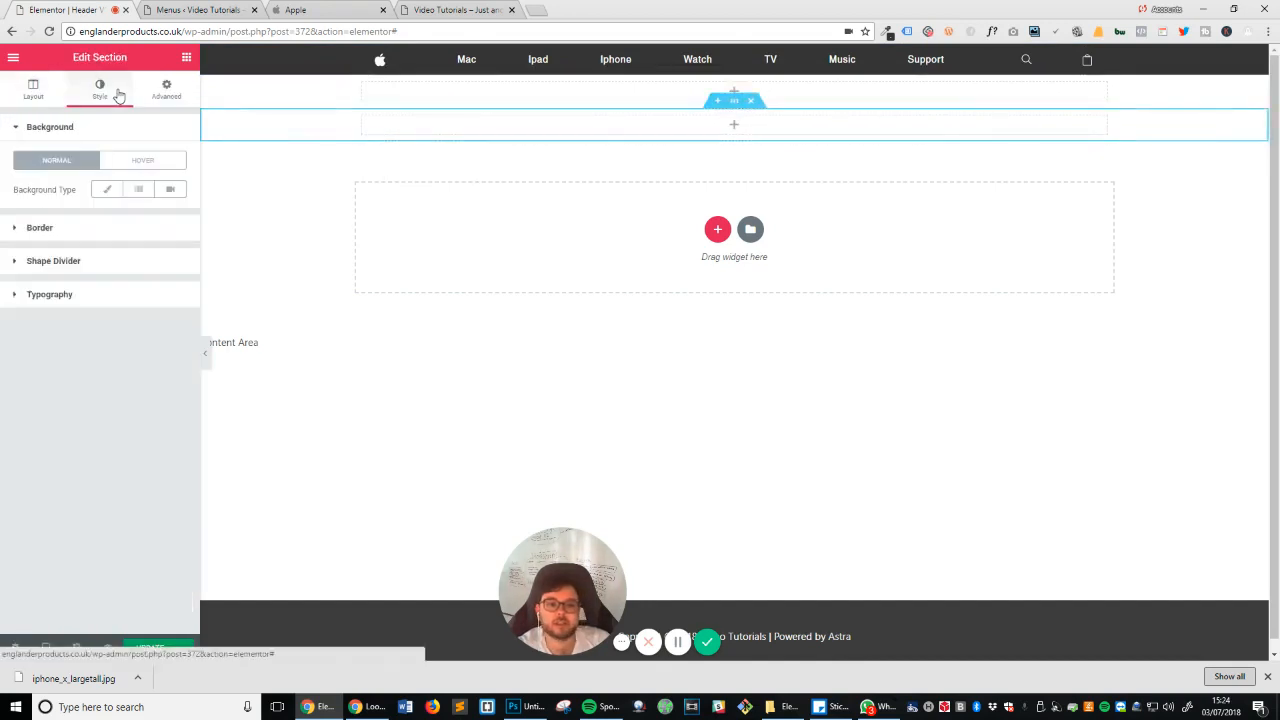
click(110, 190)
click(100, 305)
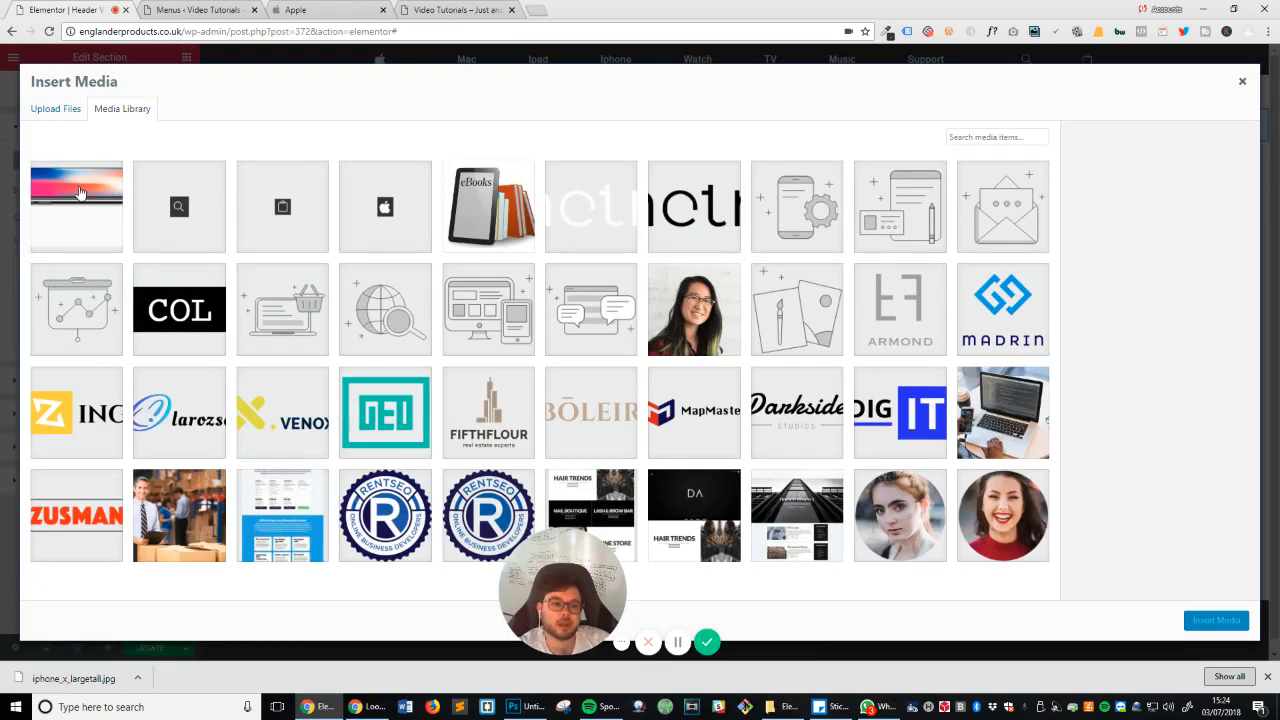
click(100, 208)
click(1201, 621)
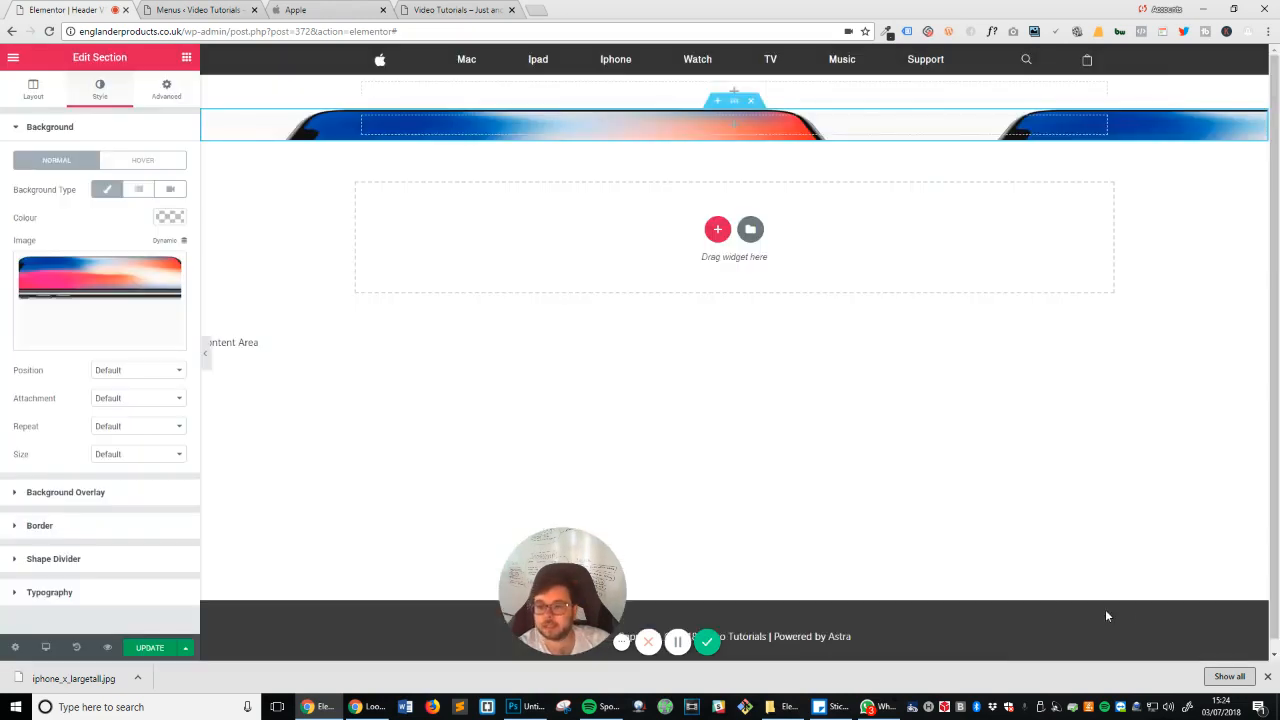
Step: Set the section's background image size to Cover and its repeat to No-repeat
click(110, 456)
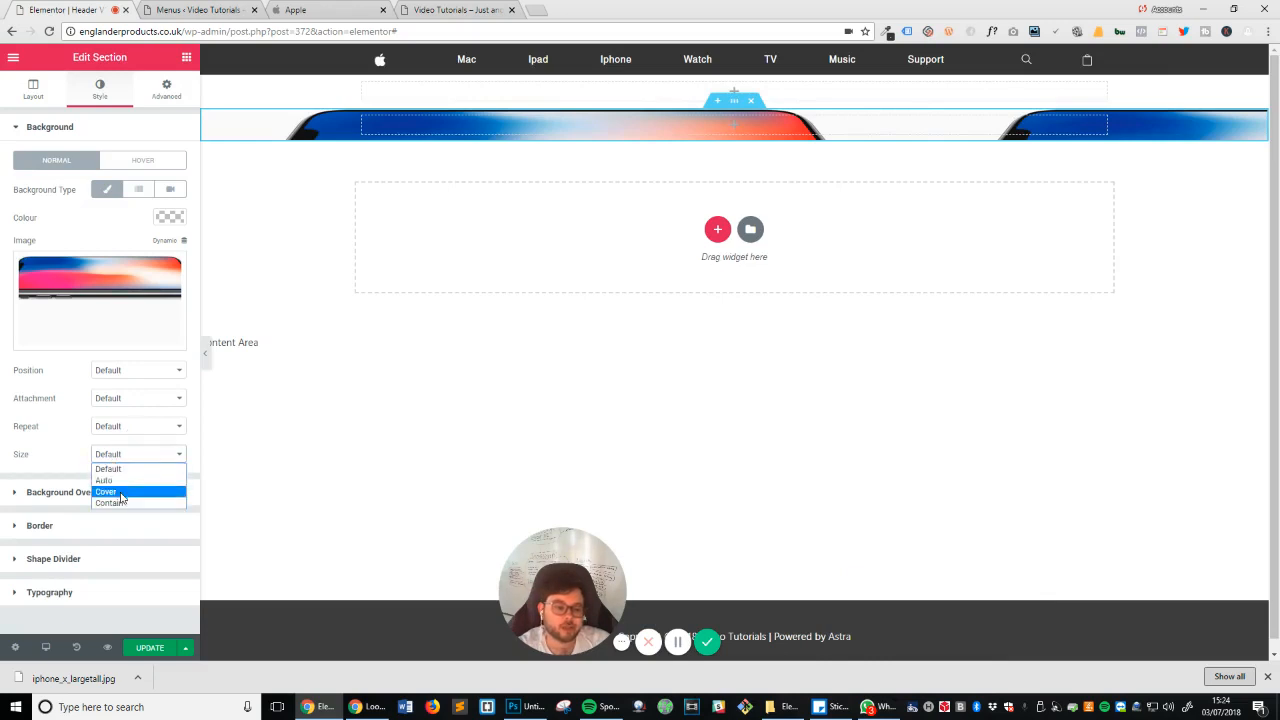
click(118, 492)
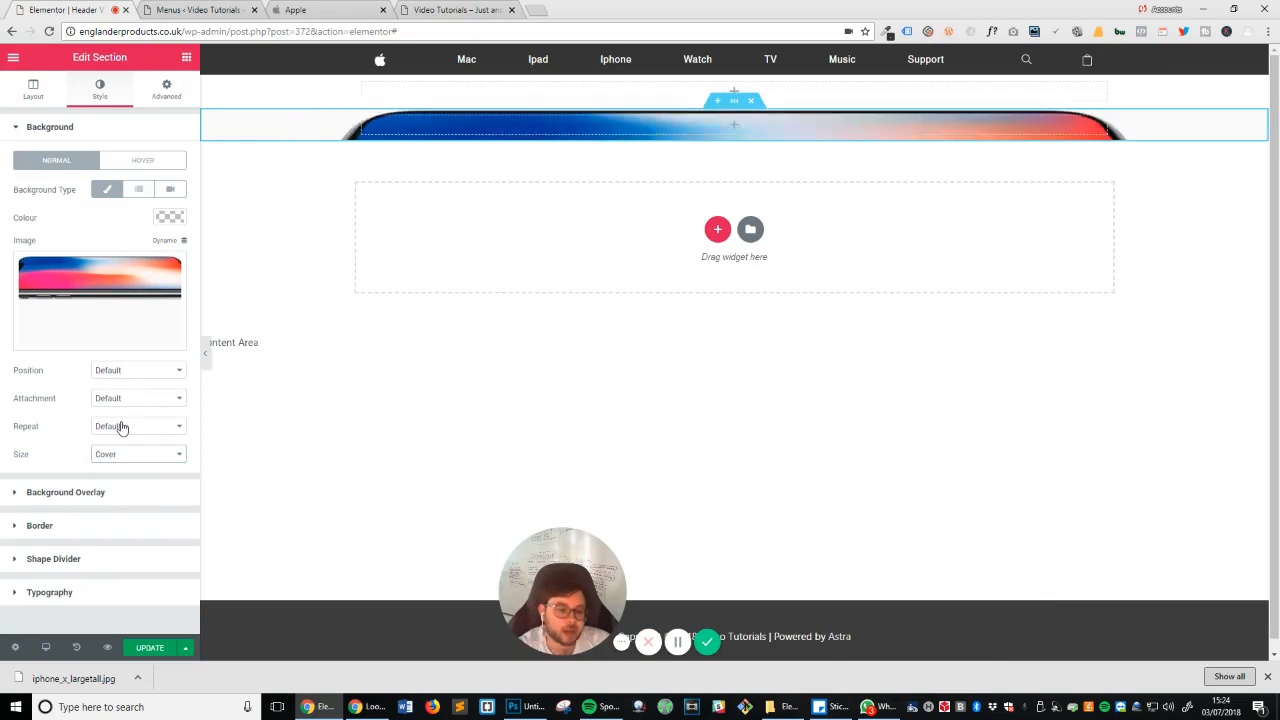
click(118, 428)
click(125, 456)
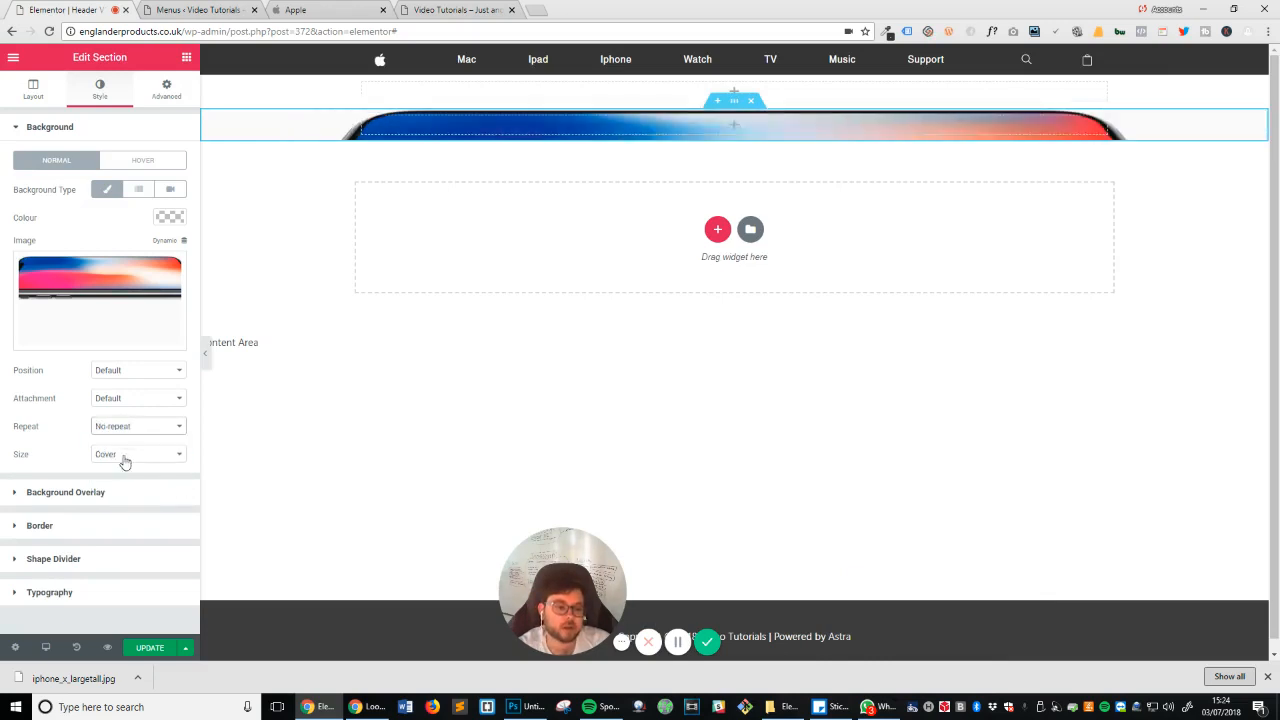
Step: Switch the new section's height to Min Height and set the minimum height to 693 px
click(36, 92)
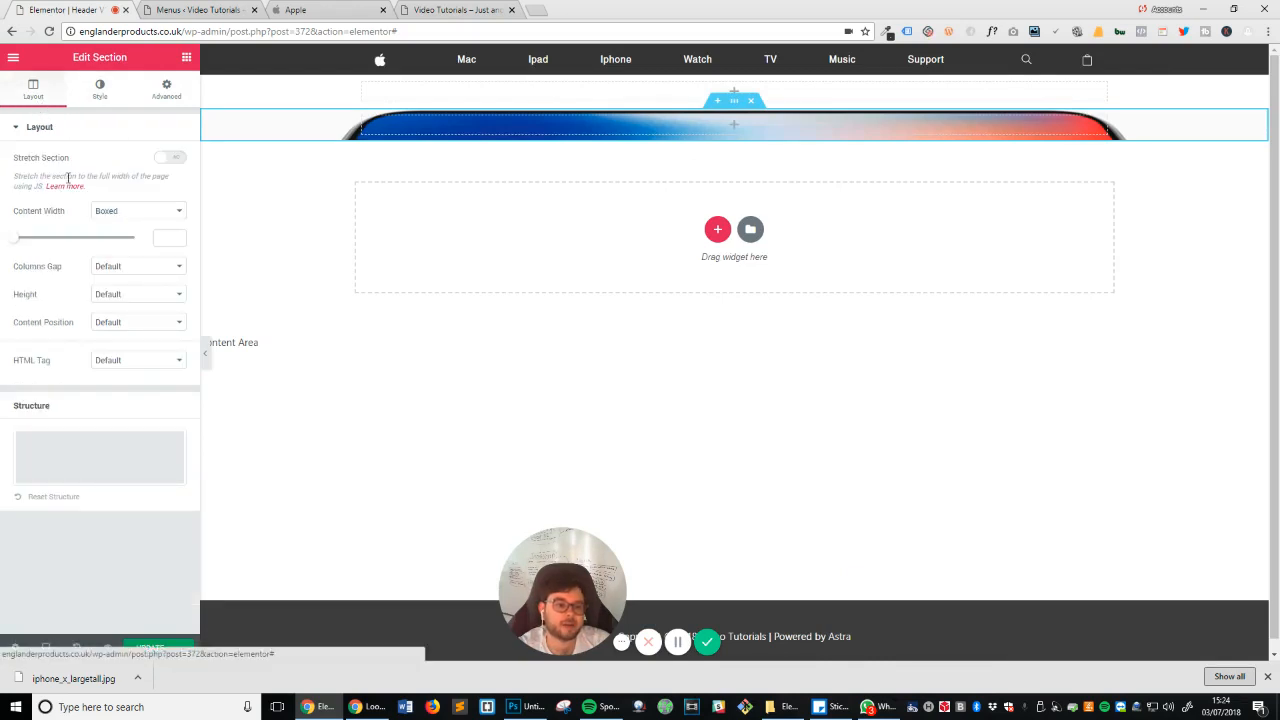
click(125, 210)
click(125, 210)
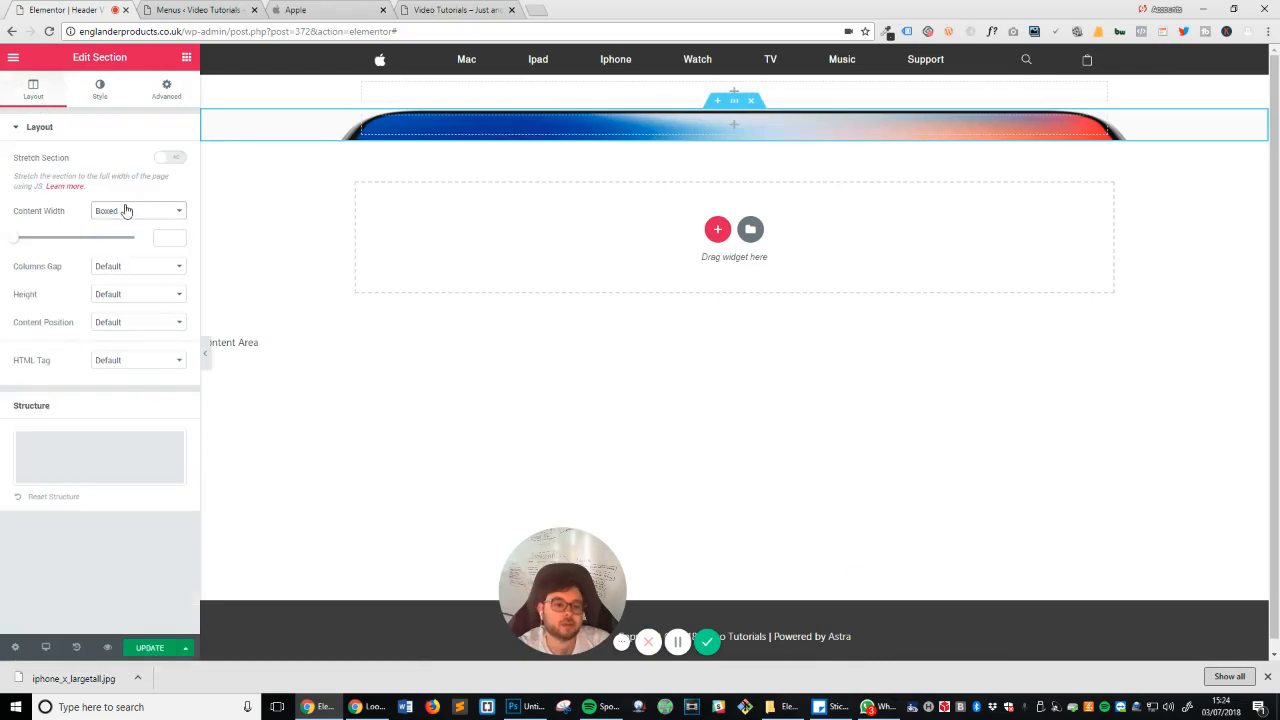
click(118, 298)
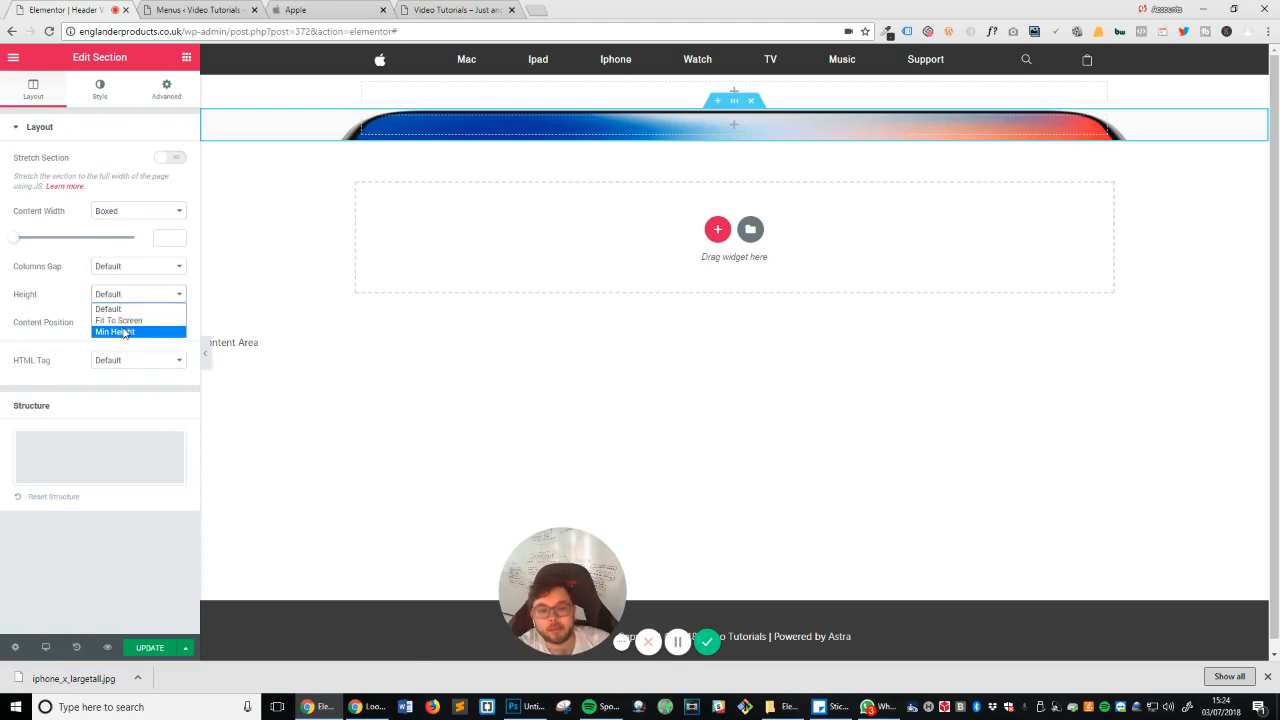
click(124, 332)
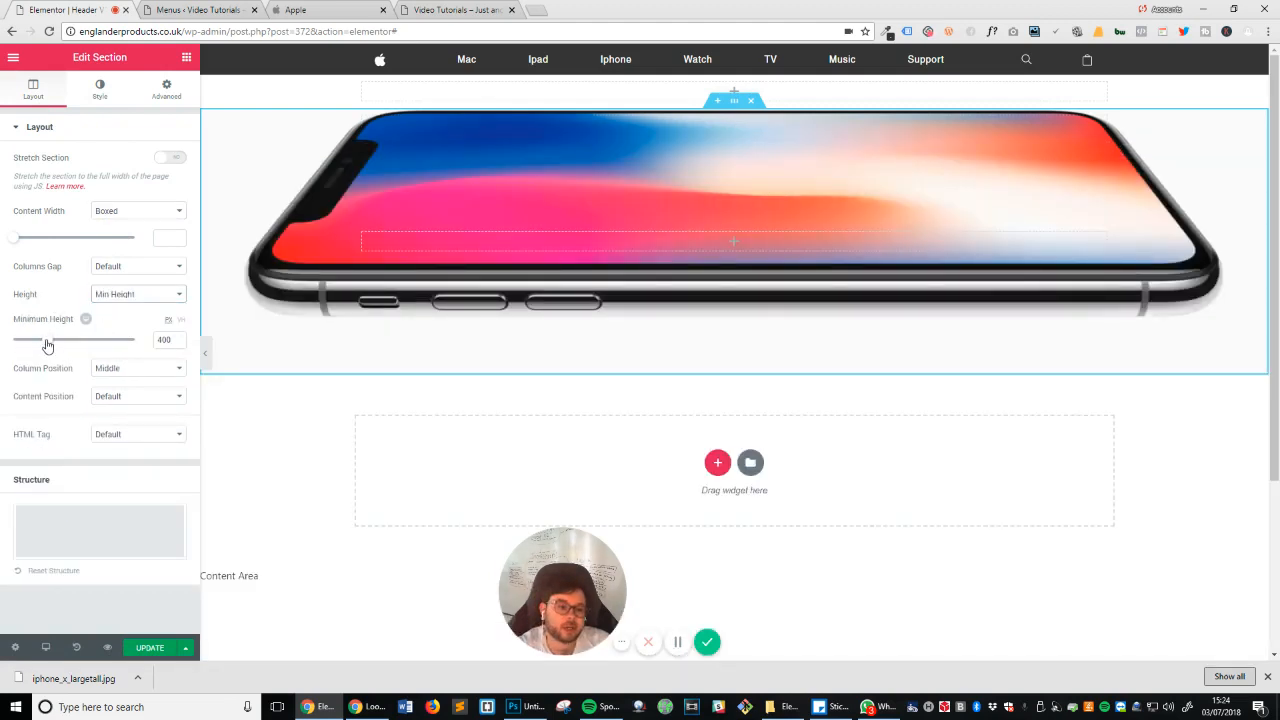
drag(47, 345, 72, 345)
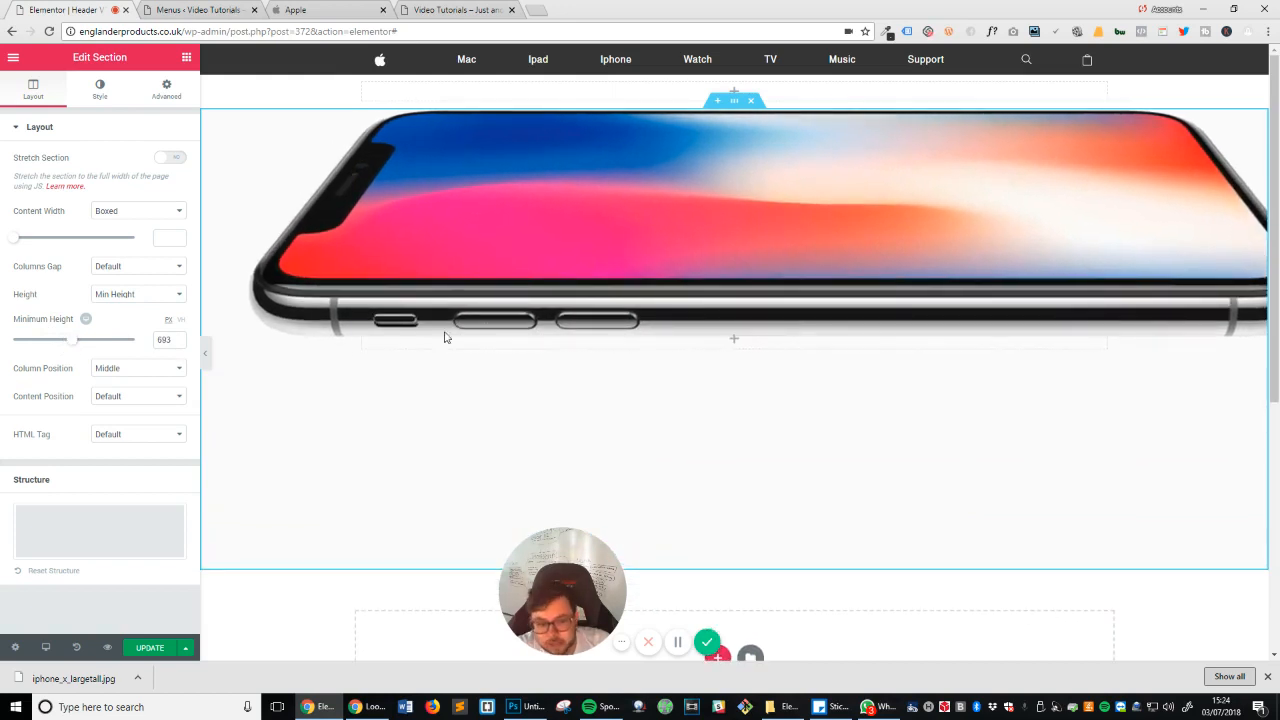
Step: Compare the section with the iPhone X hero on the Apple site and remove the section's background image
click(114, 100)
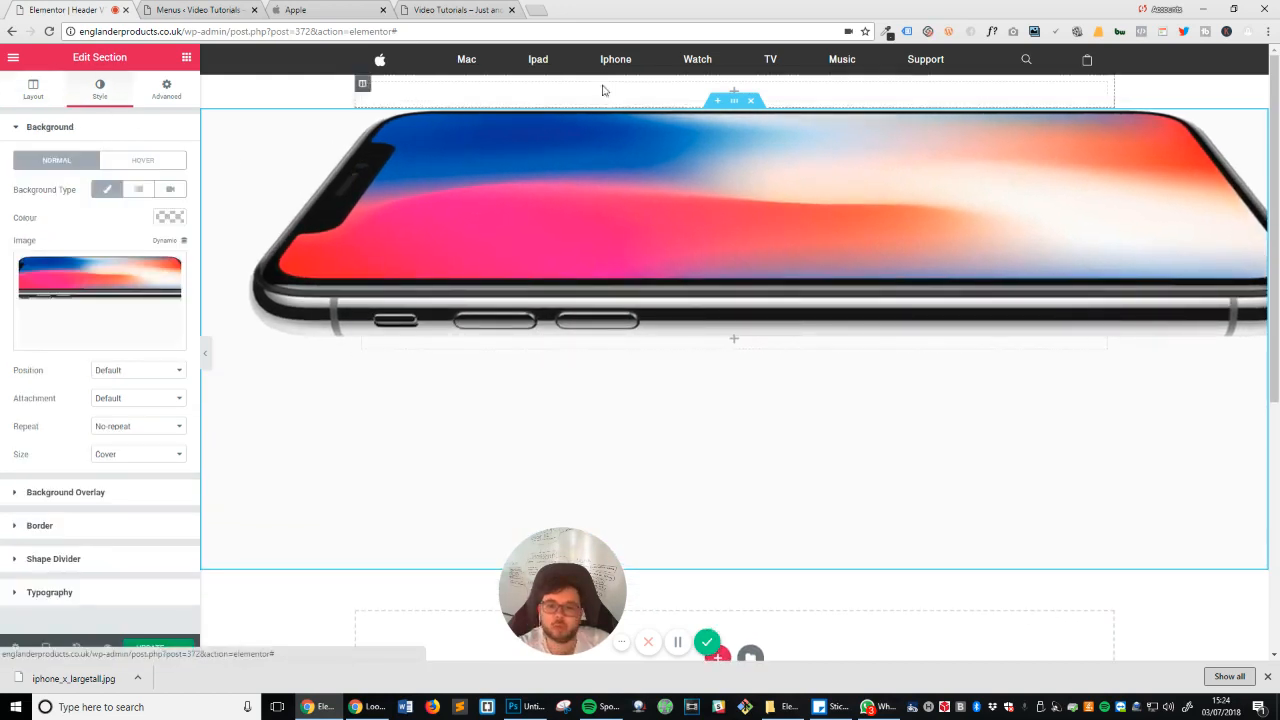
click(333, 9)
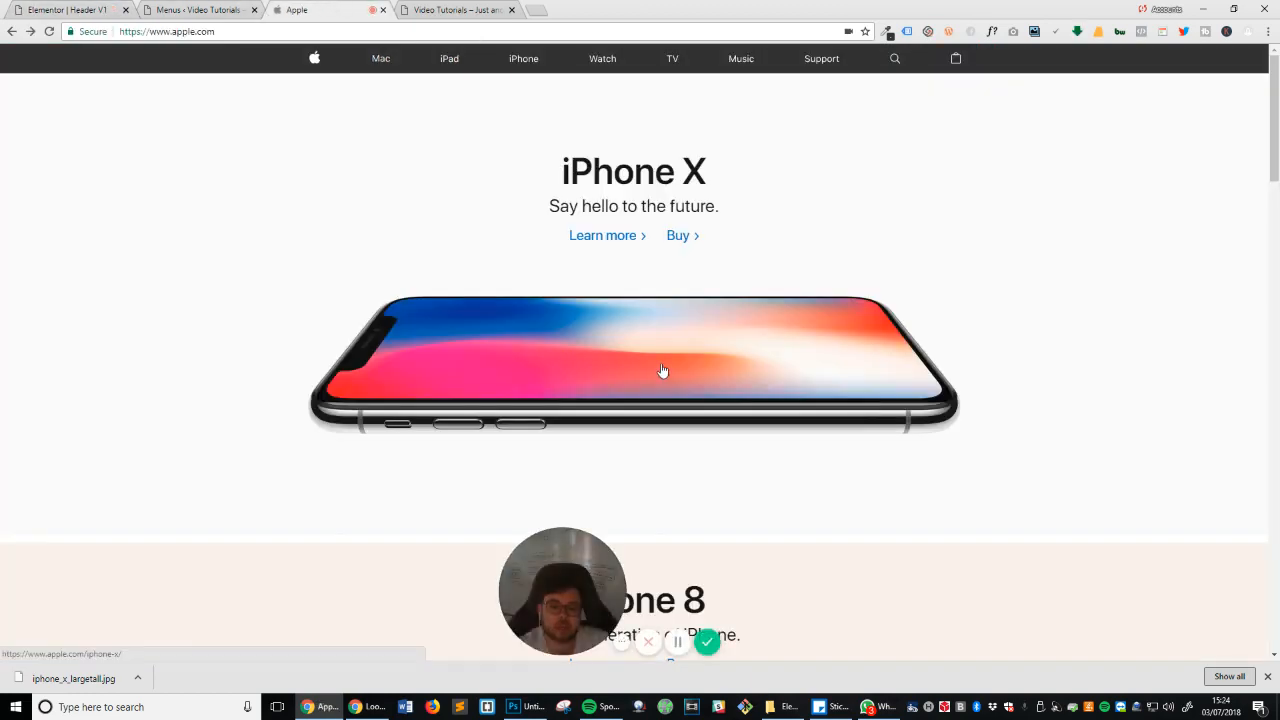
click(80, 10)
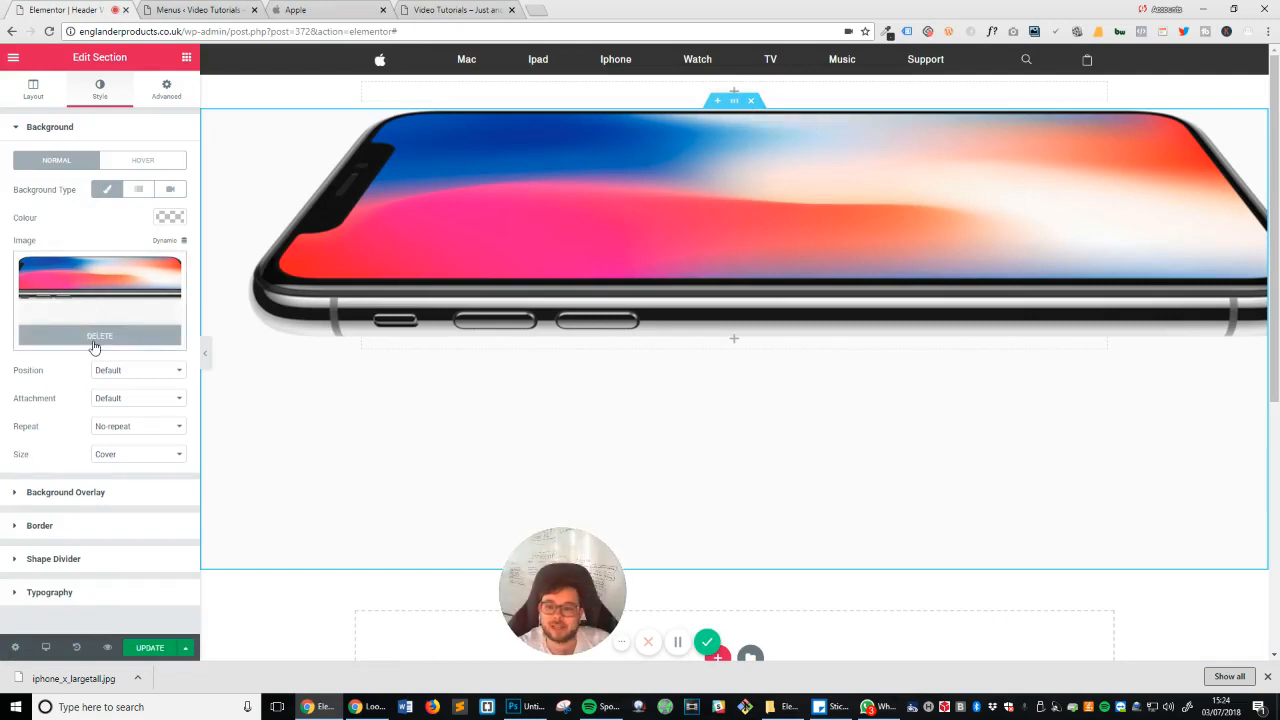
click(94, 340)
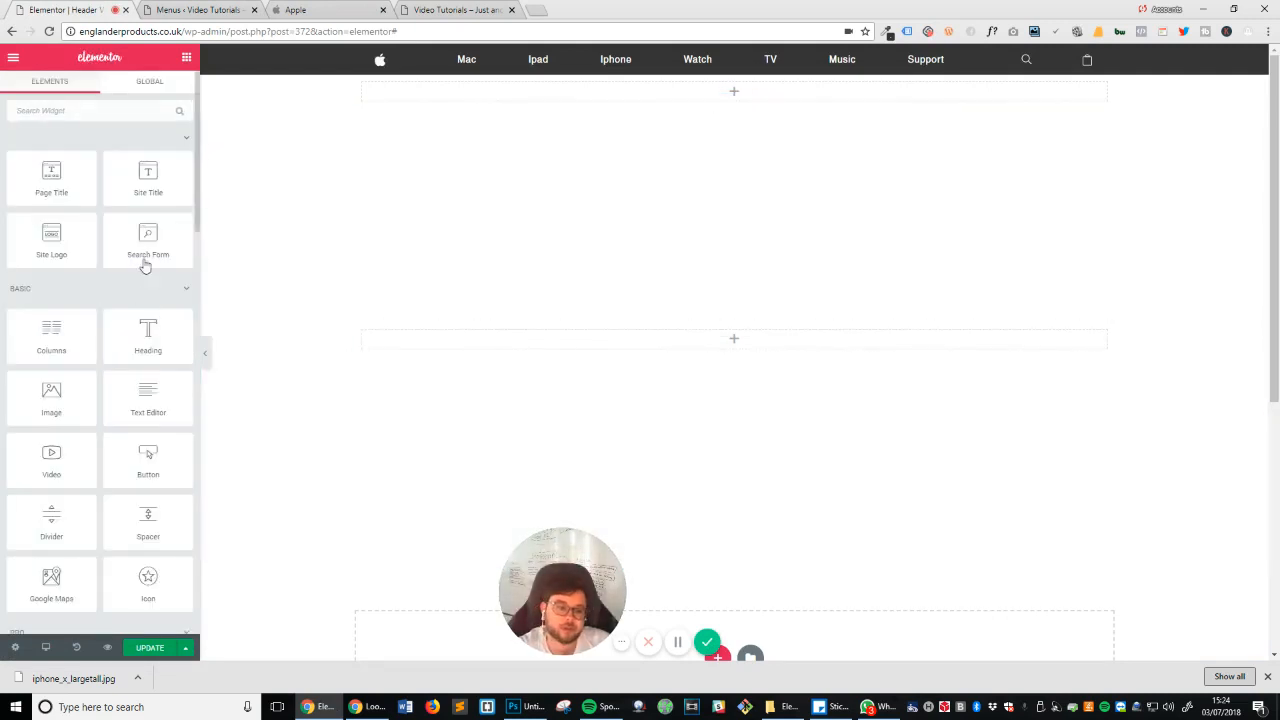
Step: Add an Image widget to the tall section and fill it with the iPhone X image from the media library
click(80, 111)
text(im)
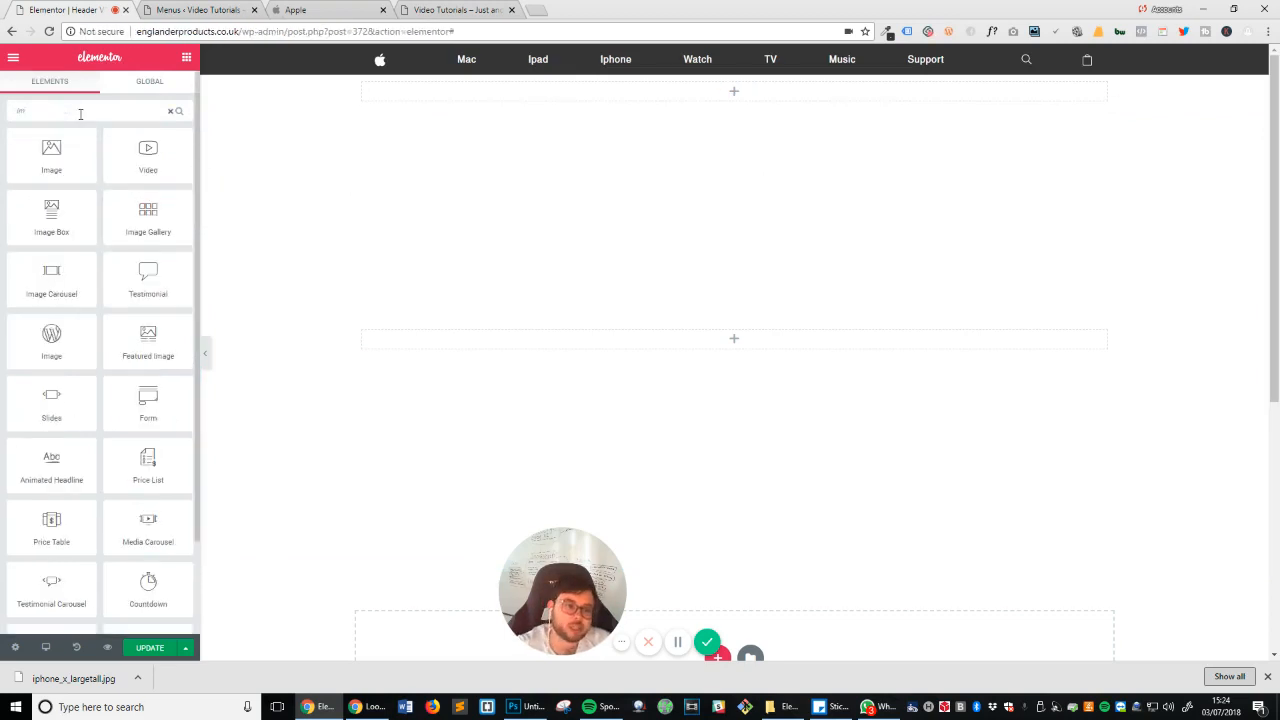
drag(48, 161, 680, 362)
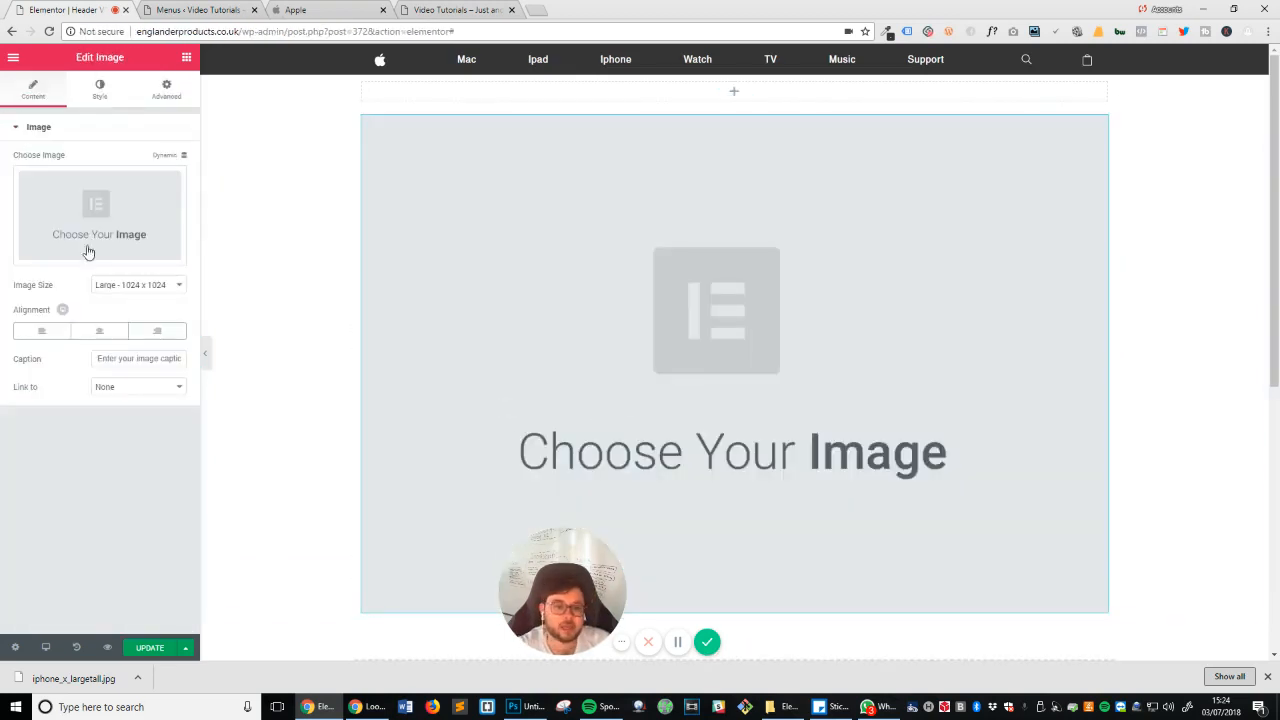
click(89, 251)
click(78, 215)
click(1215, 621)
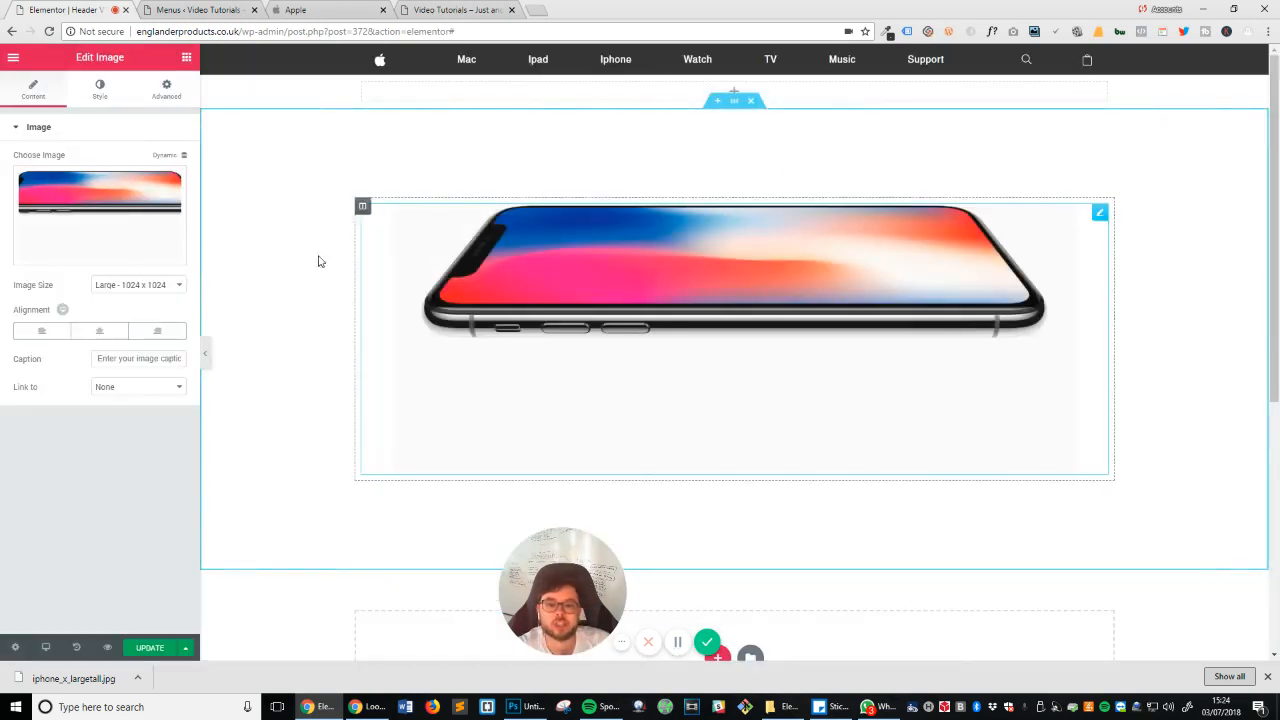
Step: Sample the background colour of the iPhone X hero on the Apple site with the page color picker
click(462, 12)
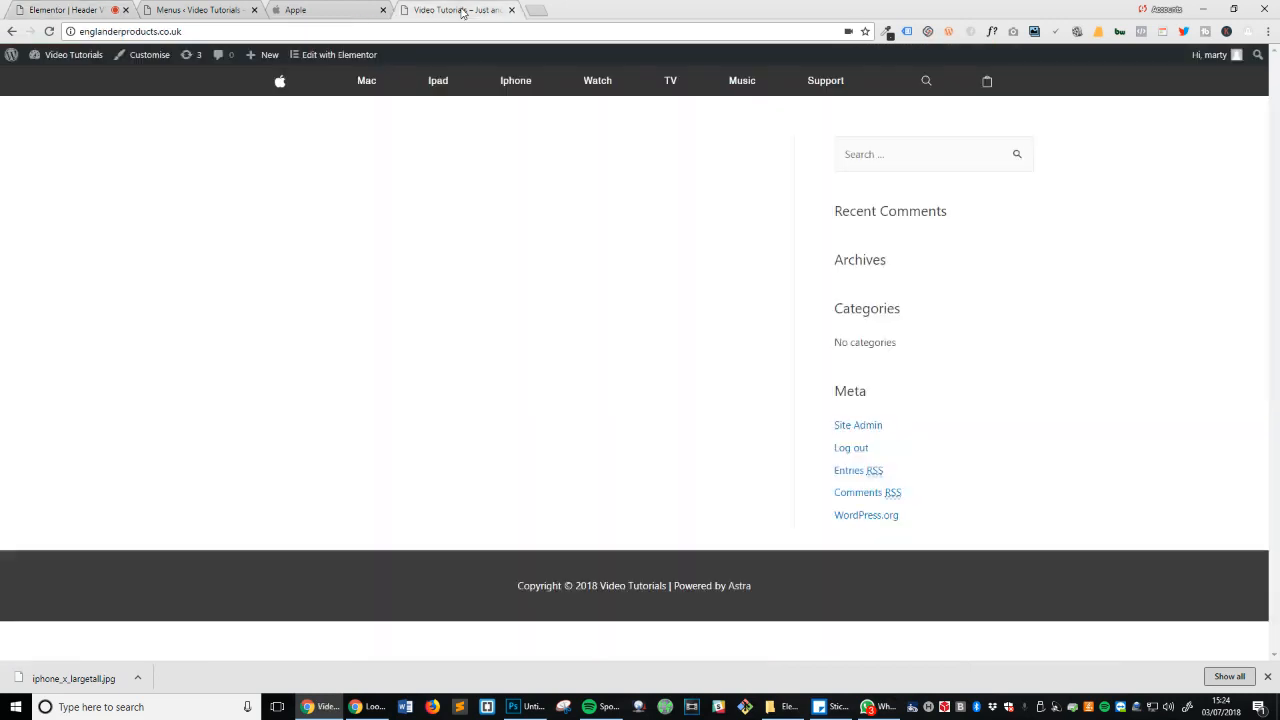
click(320, 8)
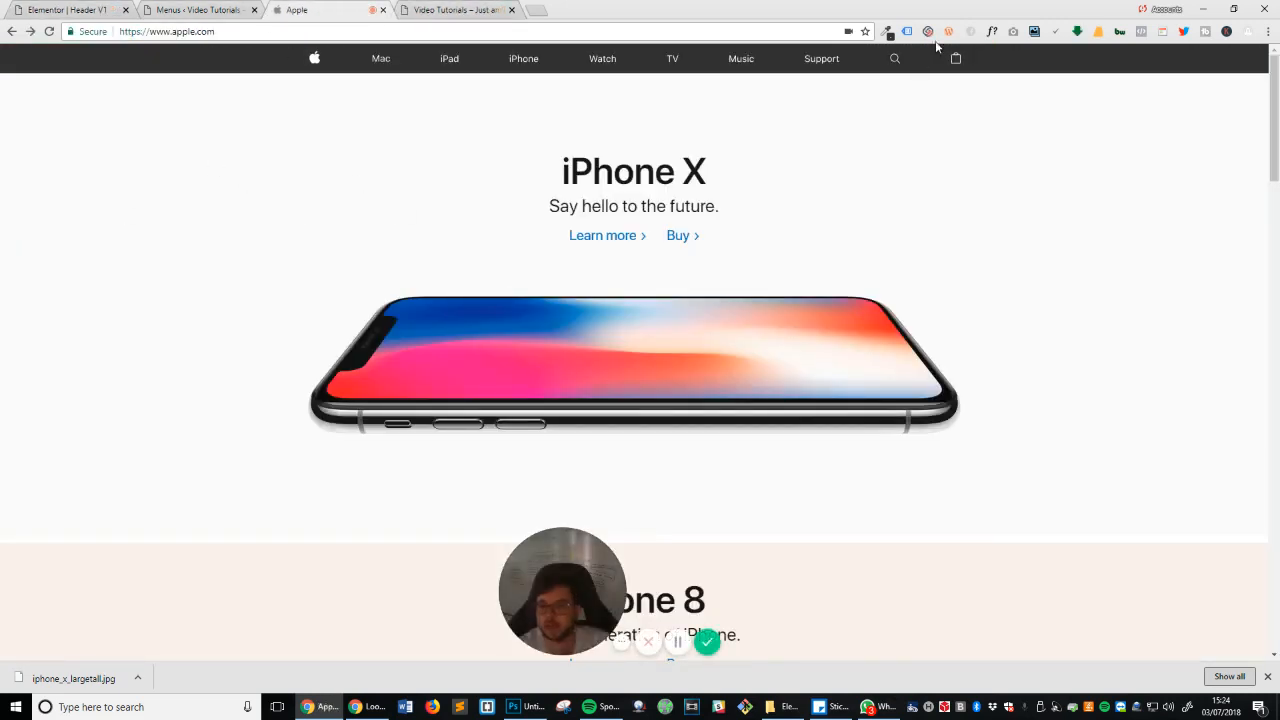
click(889, 33)
click(835, 52)
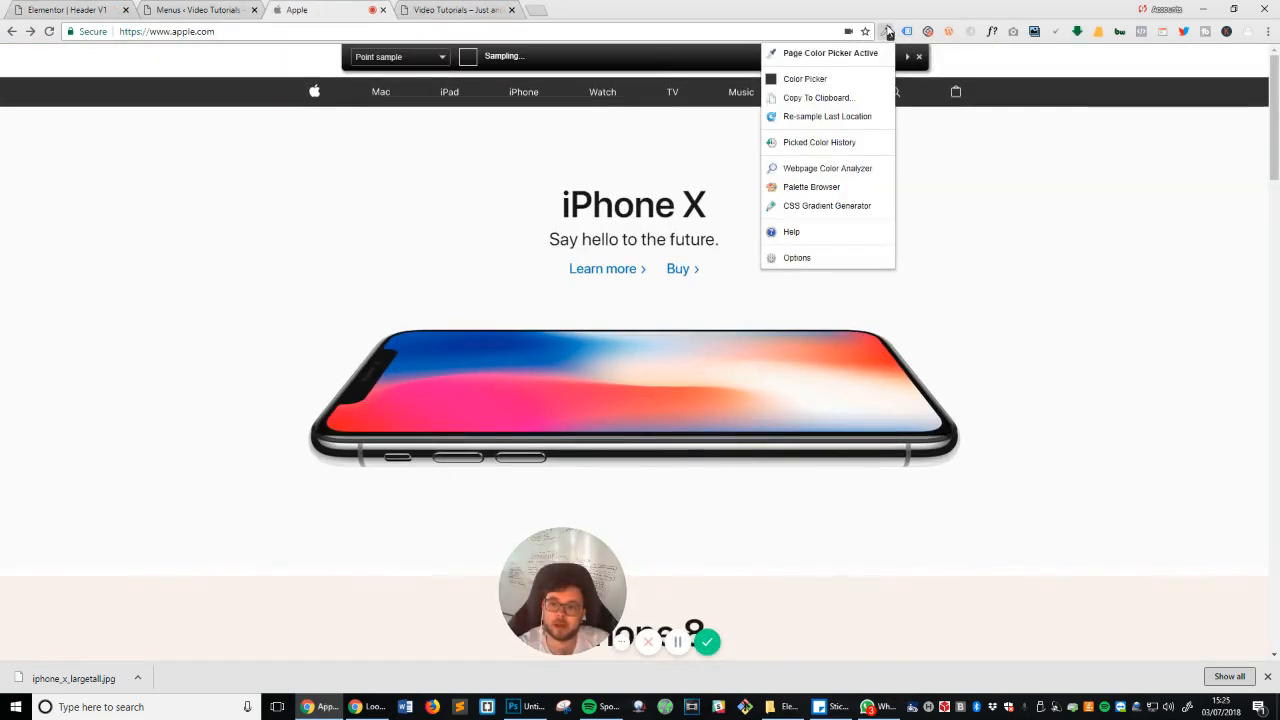
click(1181, 204)
Step: Back in the Elementor editor, set the iPhone section's background colour to #fafafa and its minimum height to 593 px
click(67, 8)
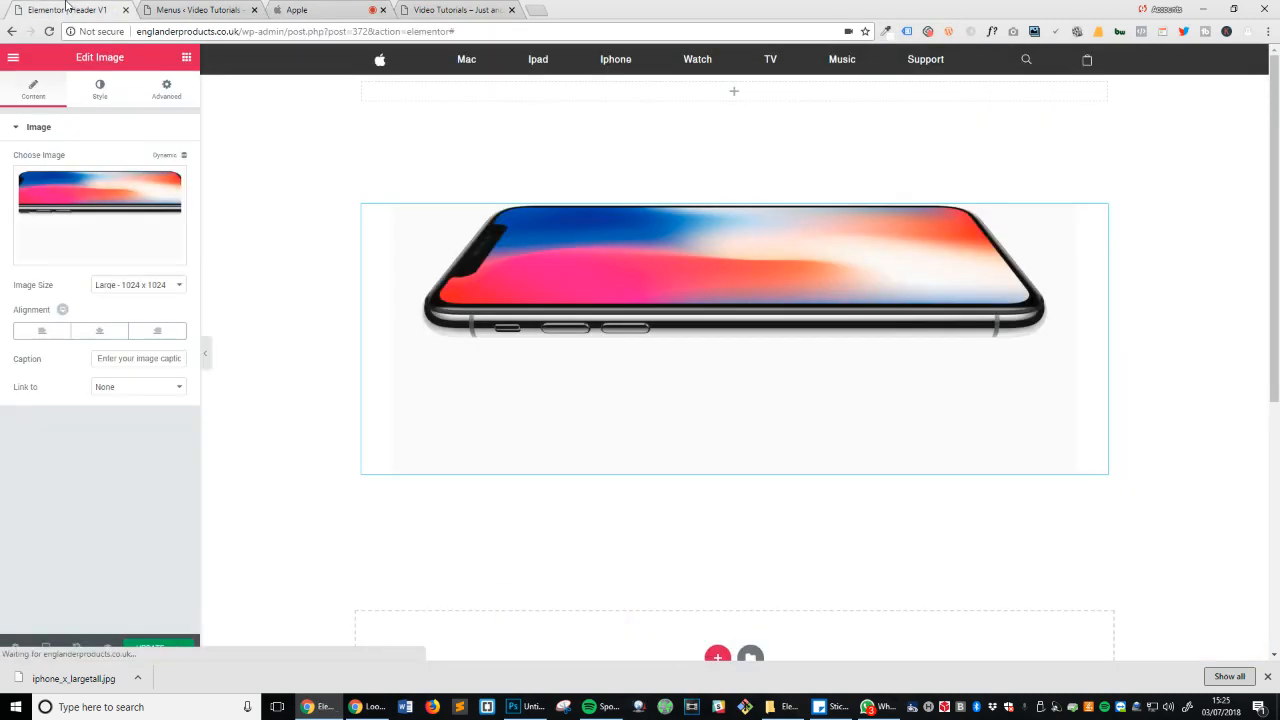
click(734, 100)
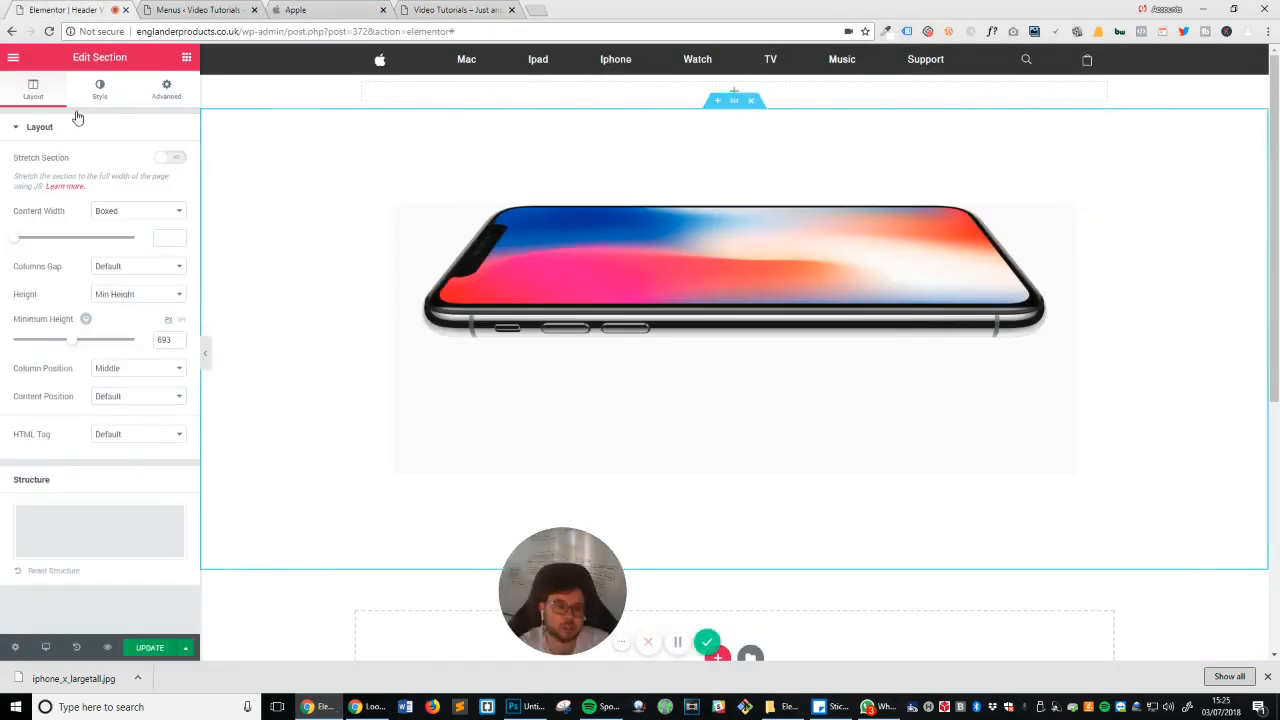
click(100, 89)
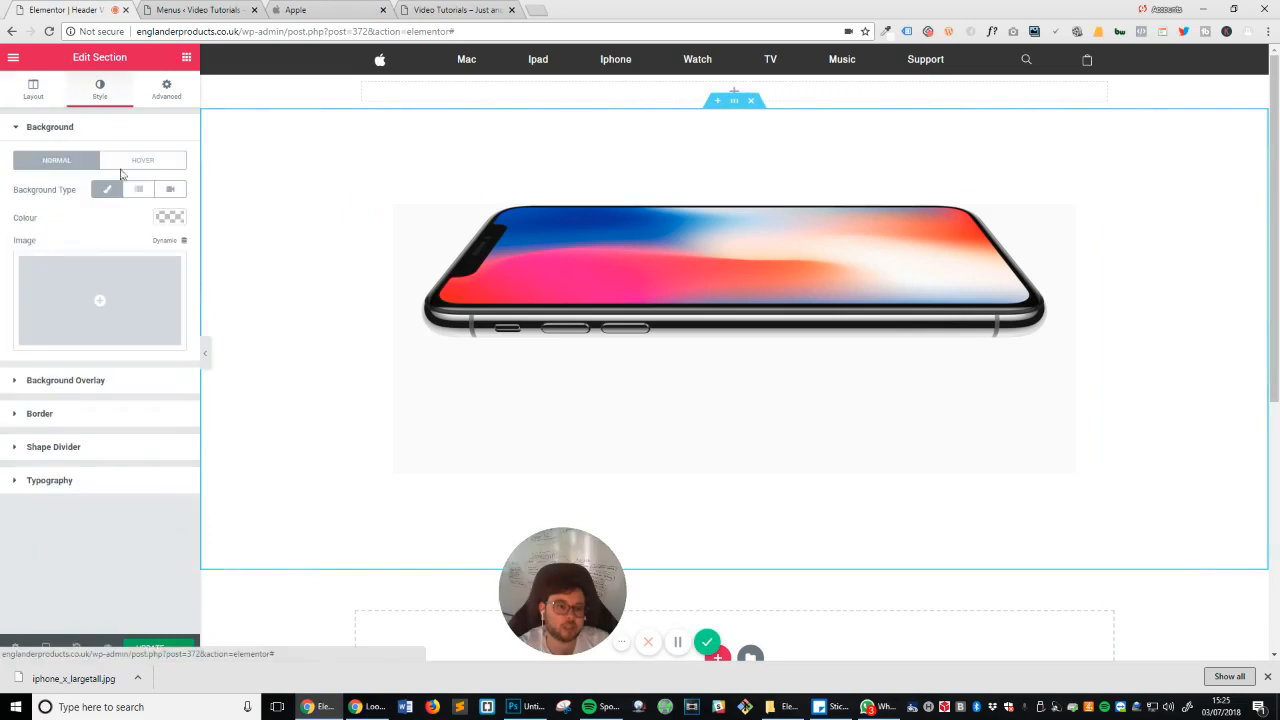
click(168, 217)
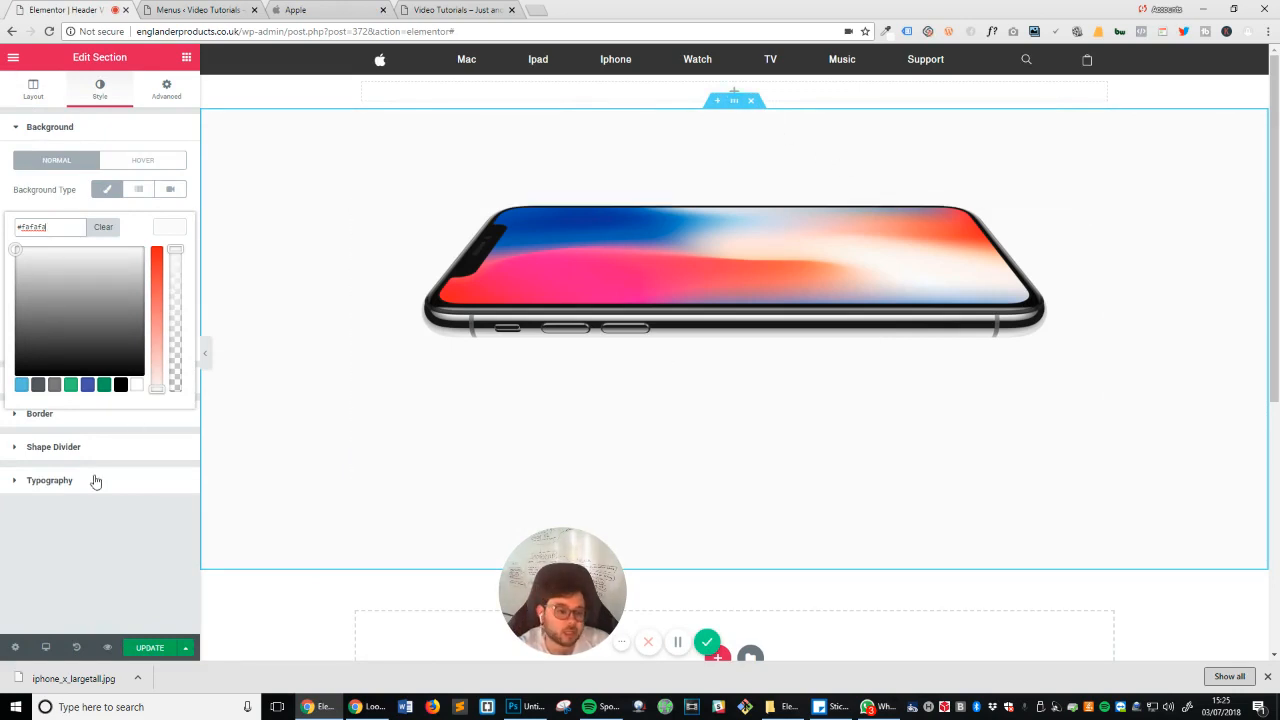
click(34, 92)
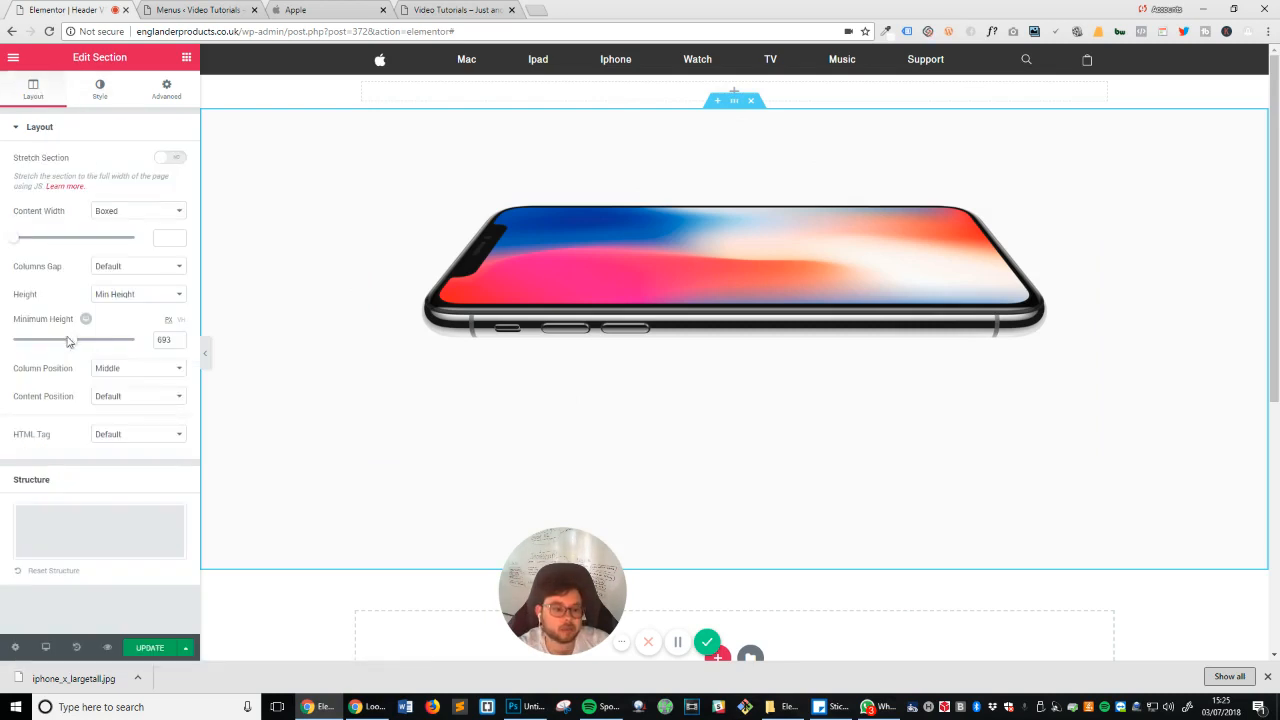
drag(71, 340, 56, 340)
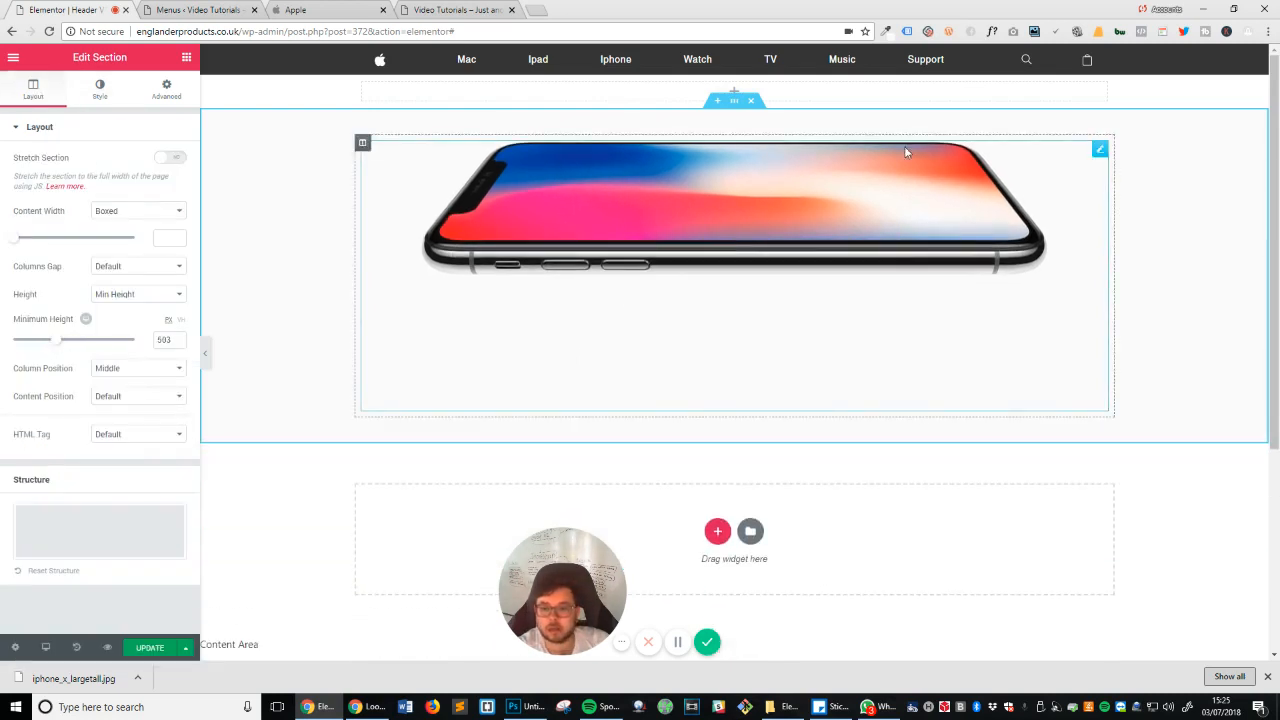
Step: Set the iPhone image to Full size with centred alignment and open its style settings
click(1100, 152)
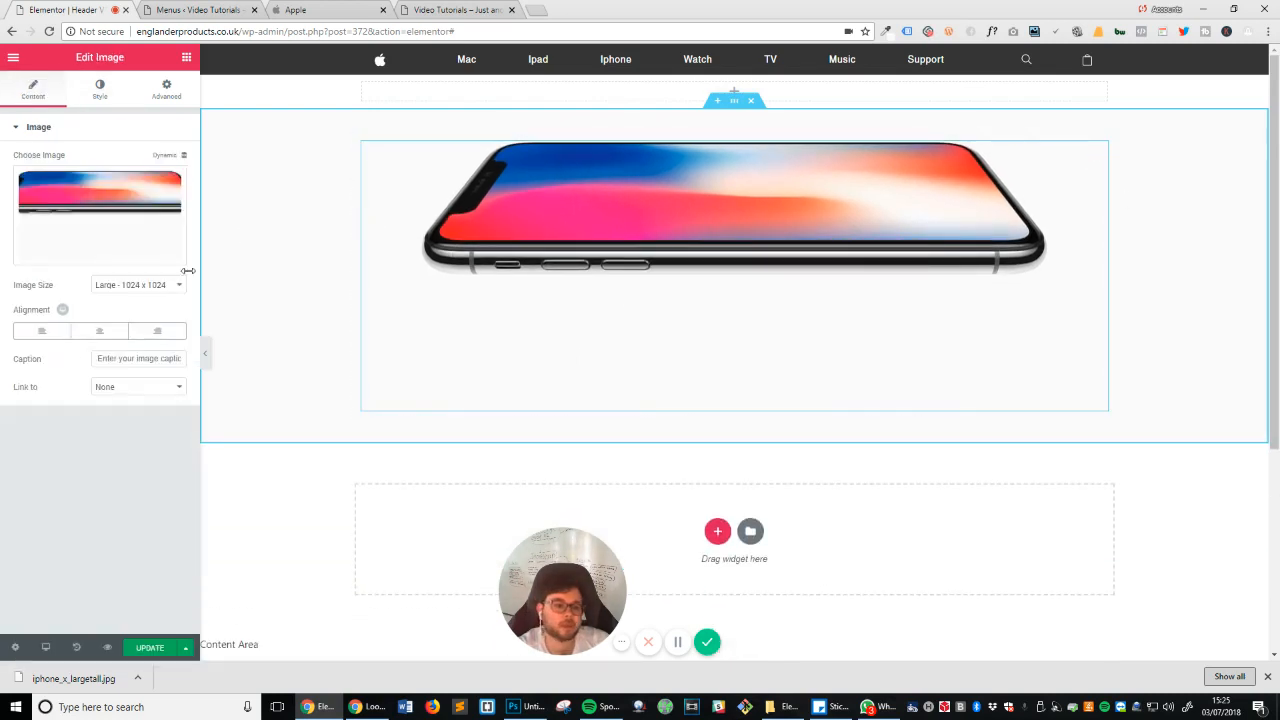
click(140, 285)
click(110, 345)
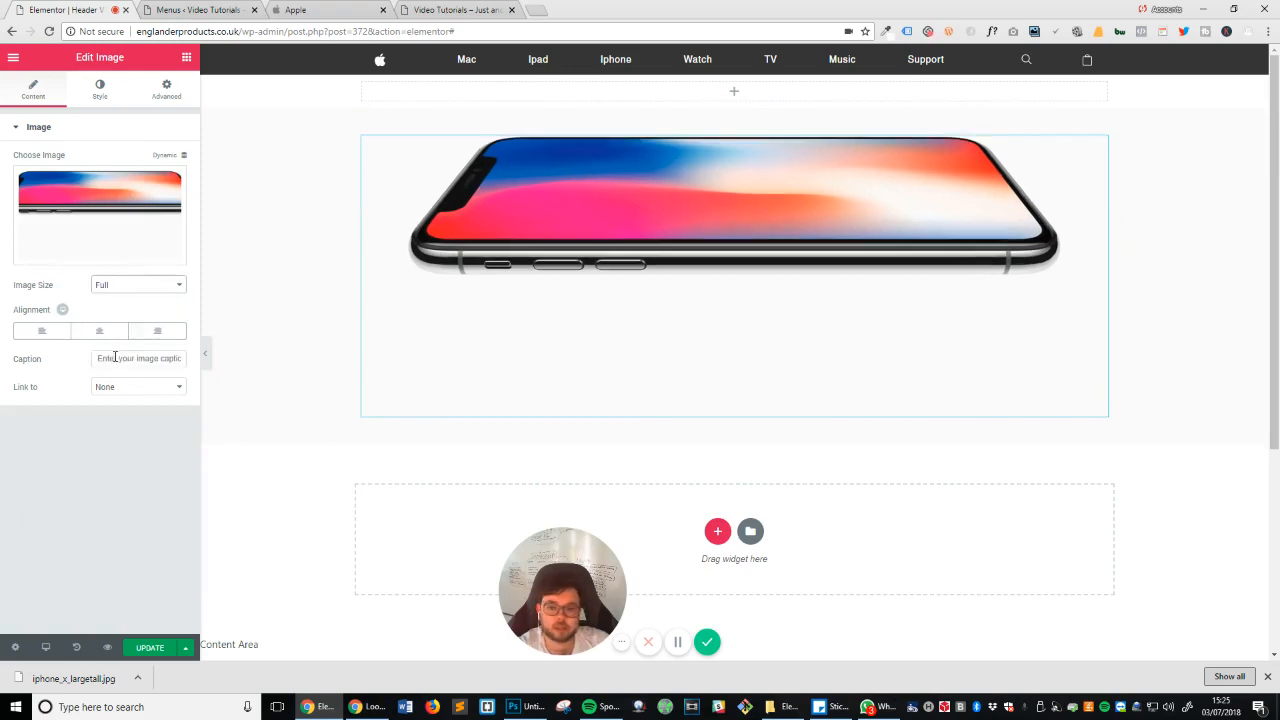
click(97, 336)
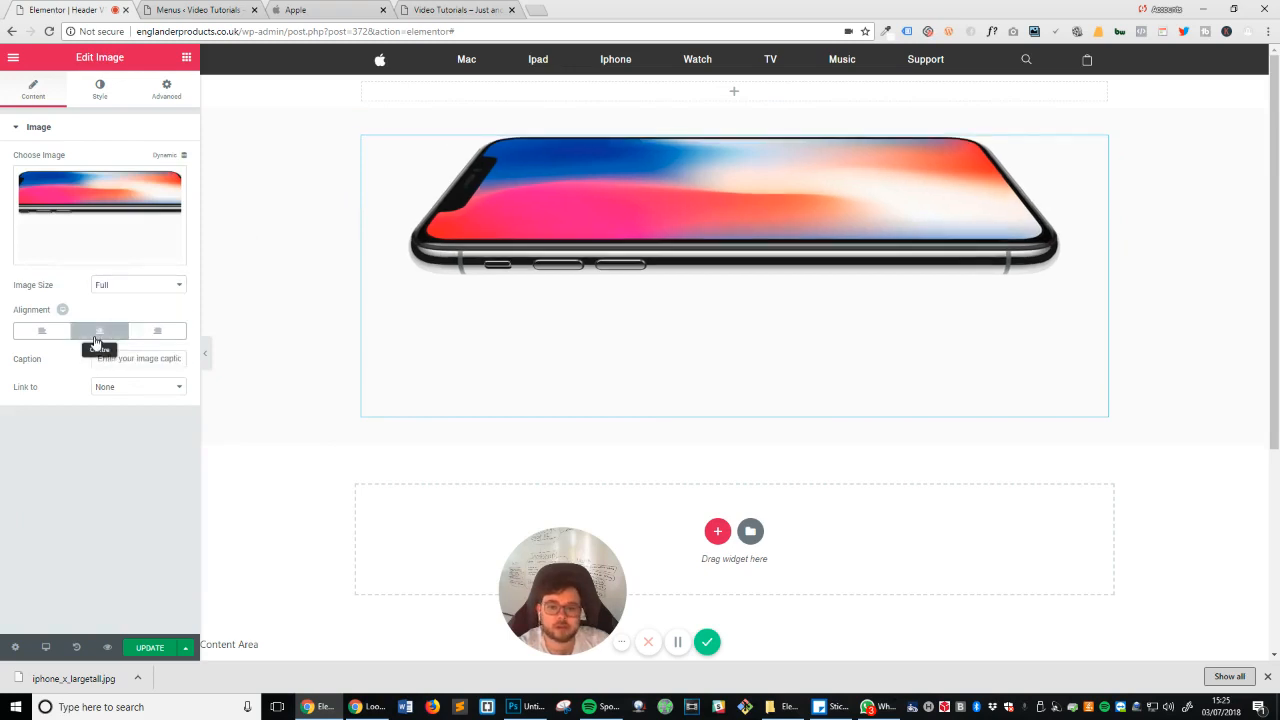
click(102, 94)
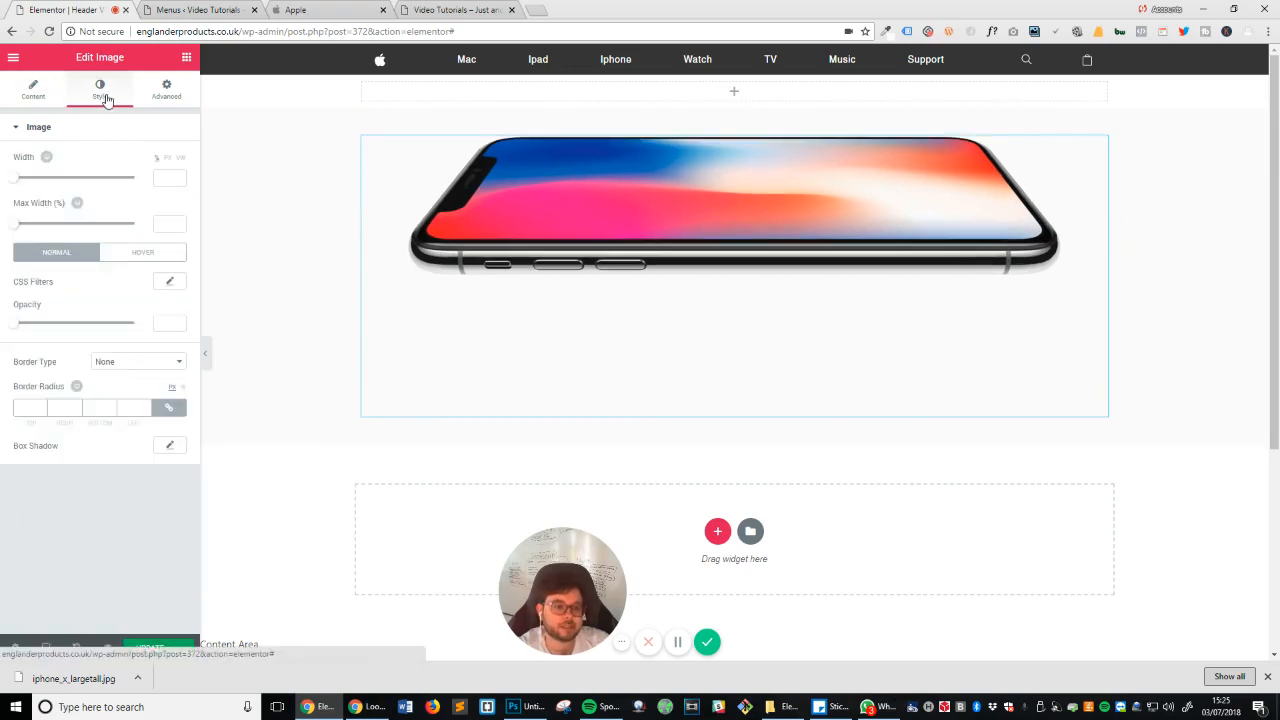
Step: Compare the iPhone X section's image and column settings with the hero layout on the Apple site, ending with the image widget selected in Elementor
click(33, 90)
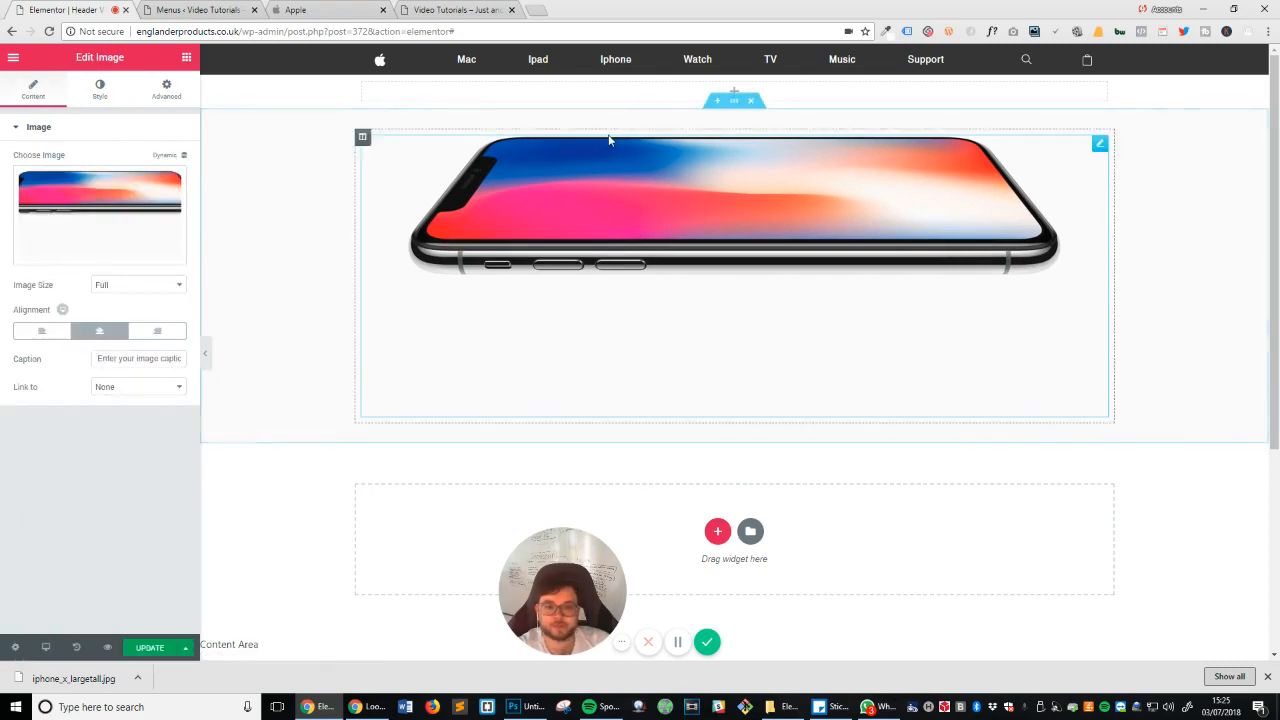
click(363, 138)
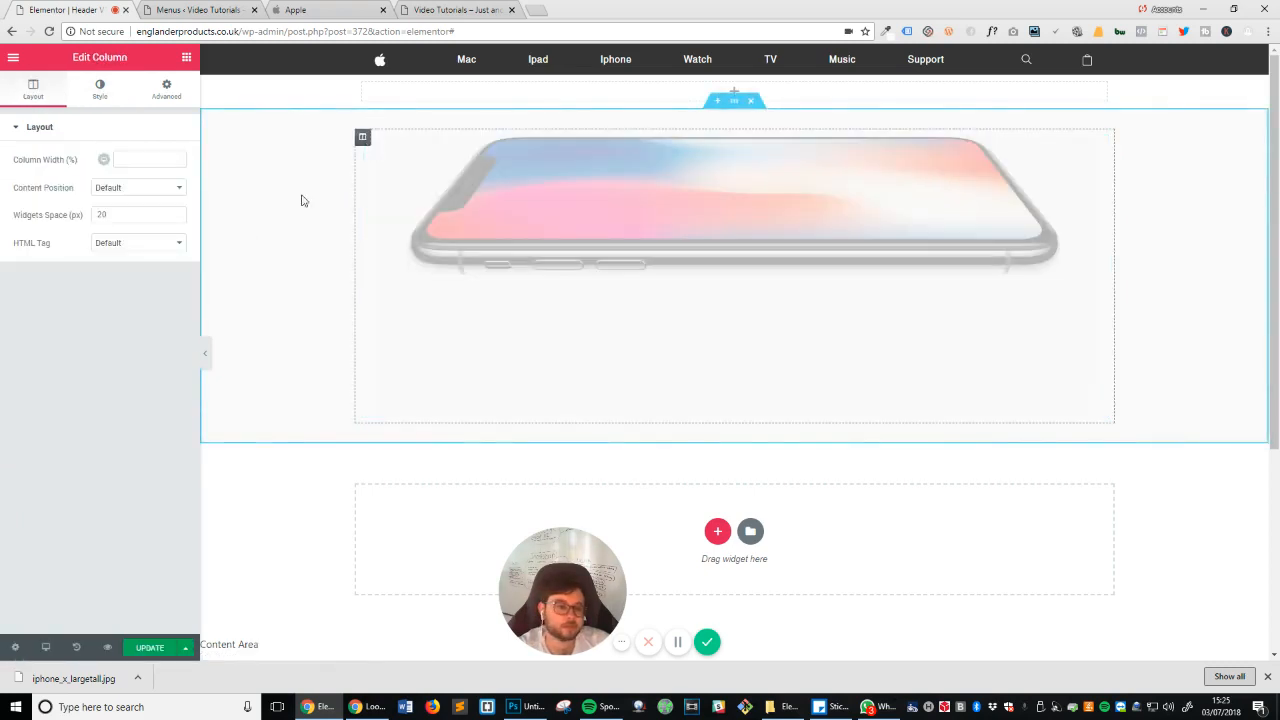
click(343, 10)
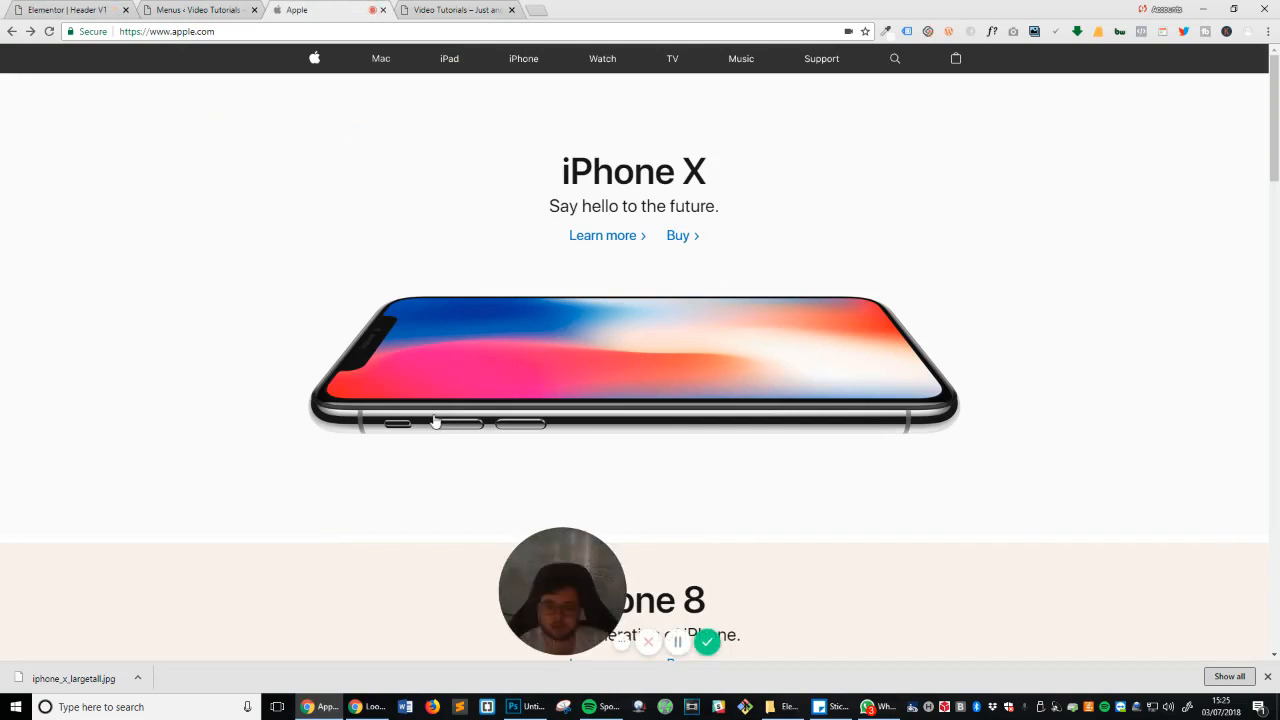
click(468, 12)
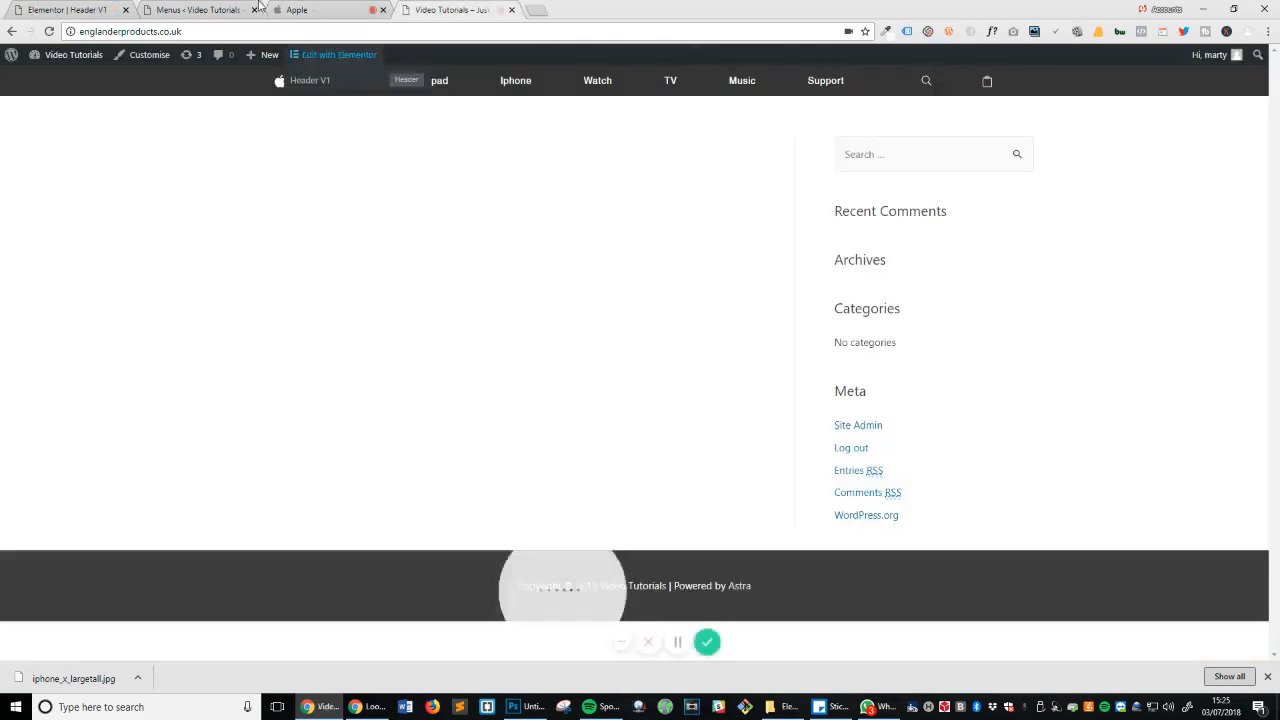
click(228, 10)
click(308, 10)
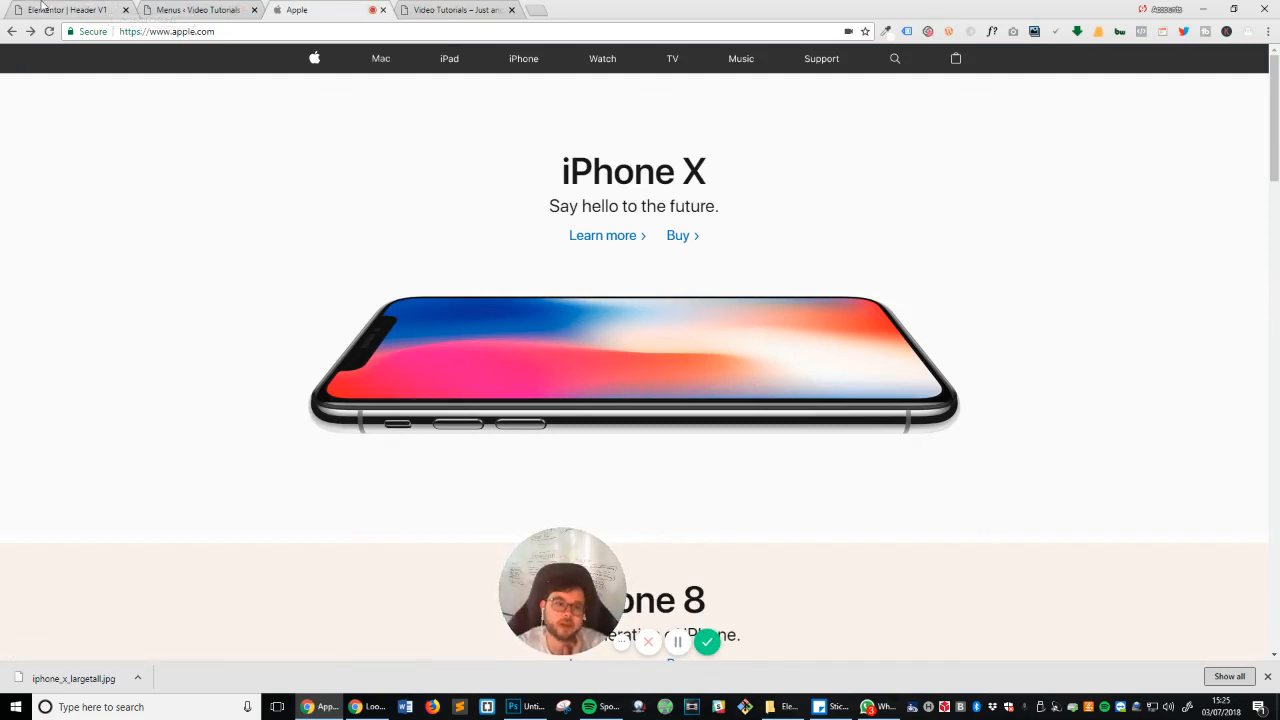
click(42, 8)
click(761, 401)
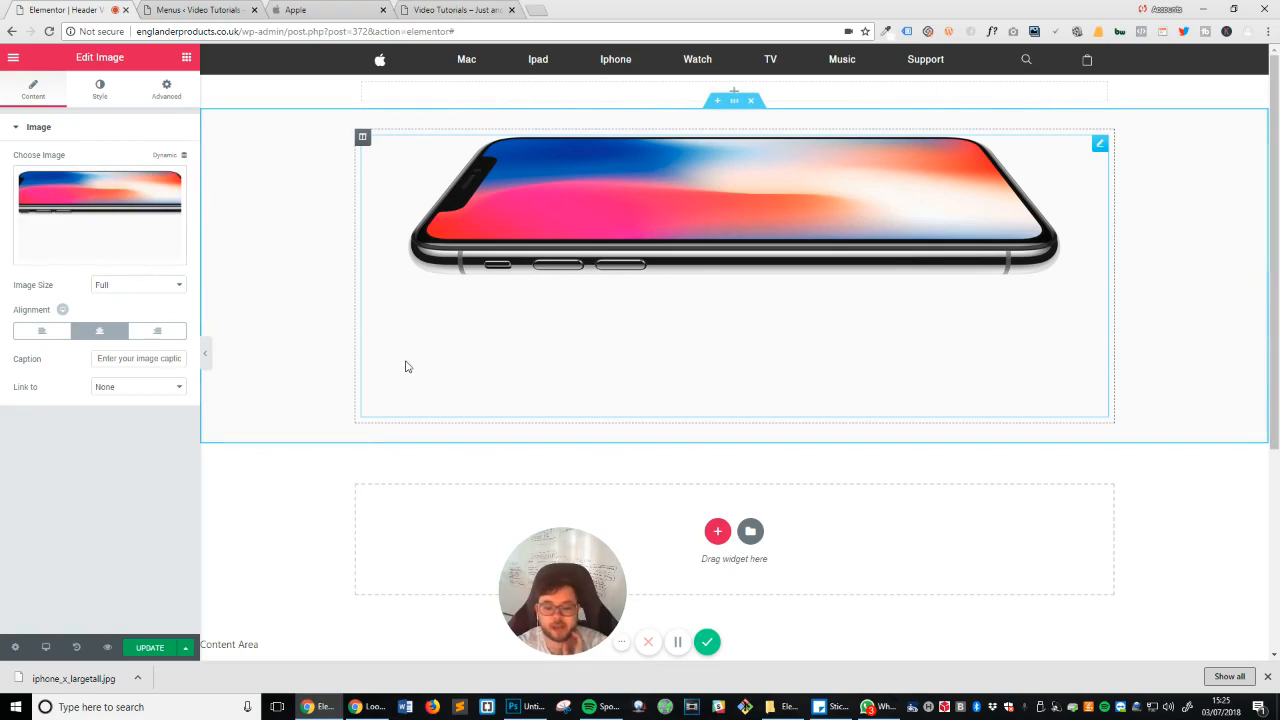
Step: Switch to Photoshop and close both open documents, Untitled-2.psd and Untitled-1
click(515, 707)
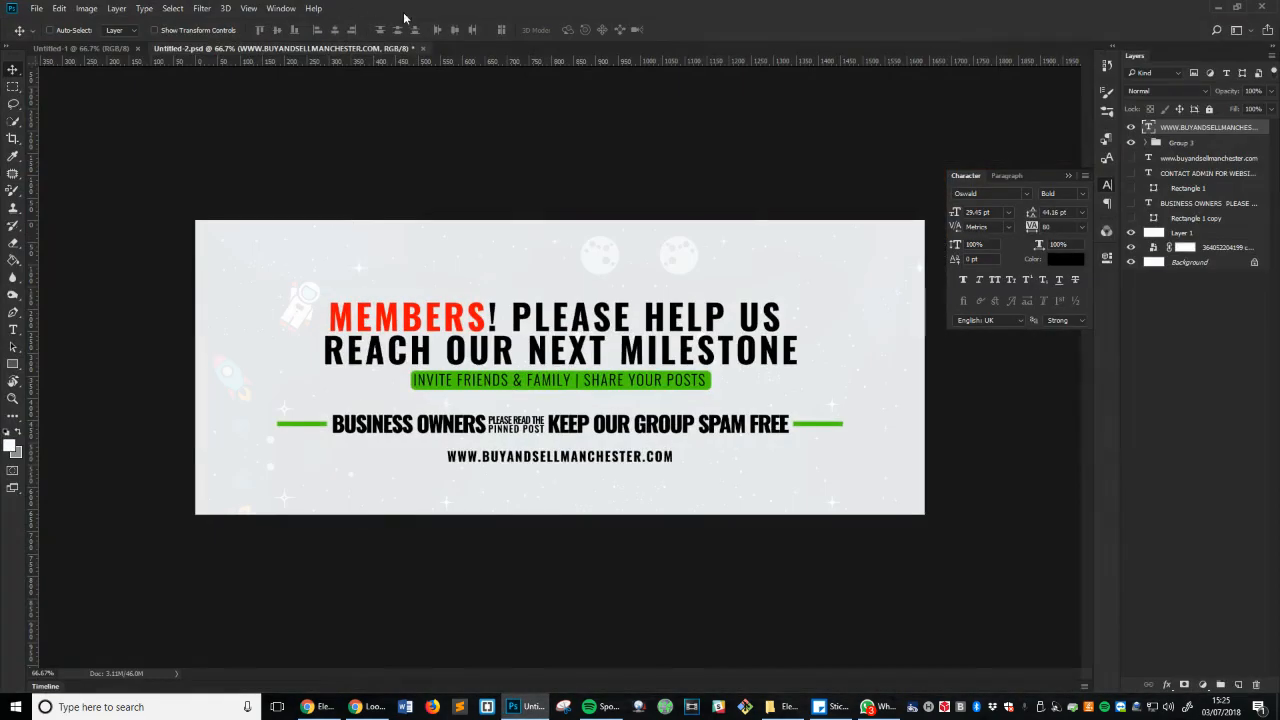
click(424, 52)
click(626, 266)
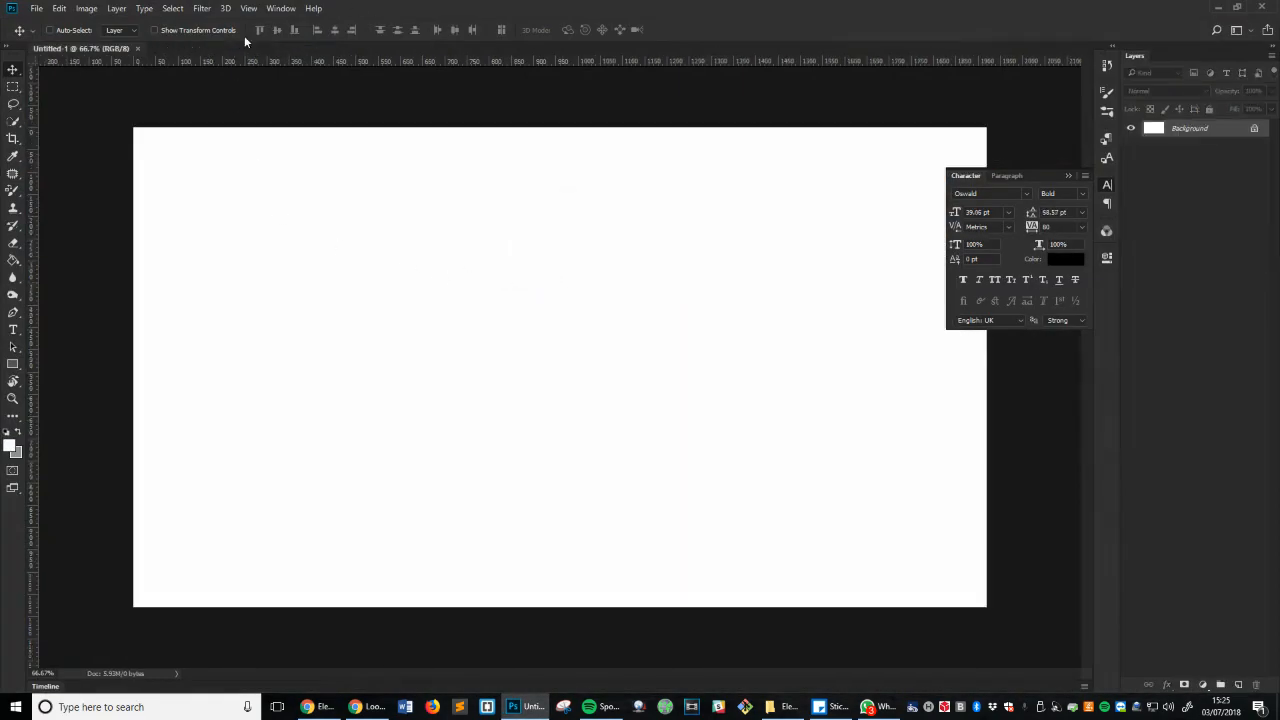
click(138, 49)
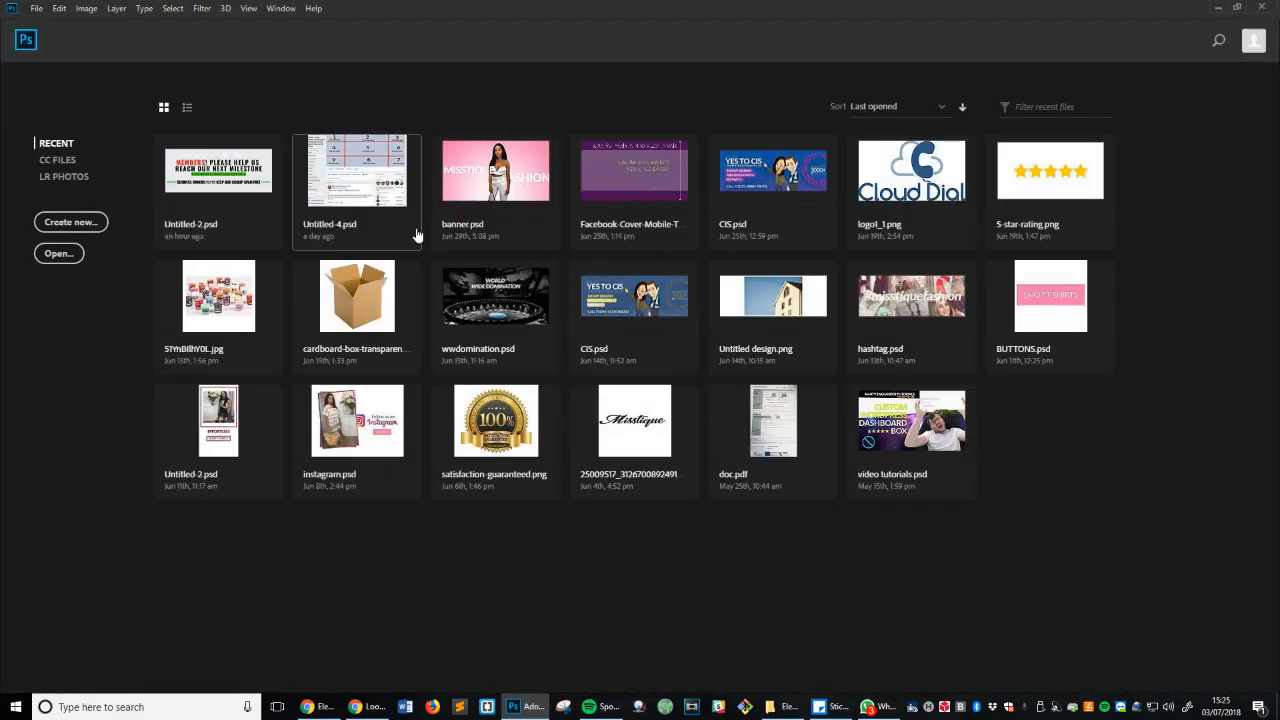
drag(571, 7, 570, 243)
drag(571, 356, 508, 91)
double_click(508, 91)
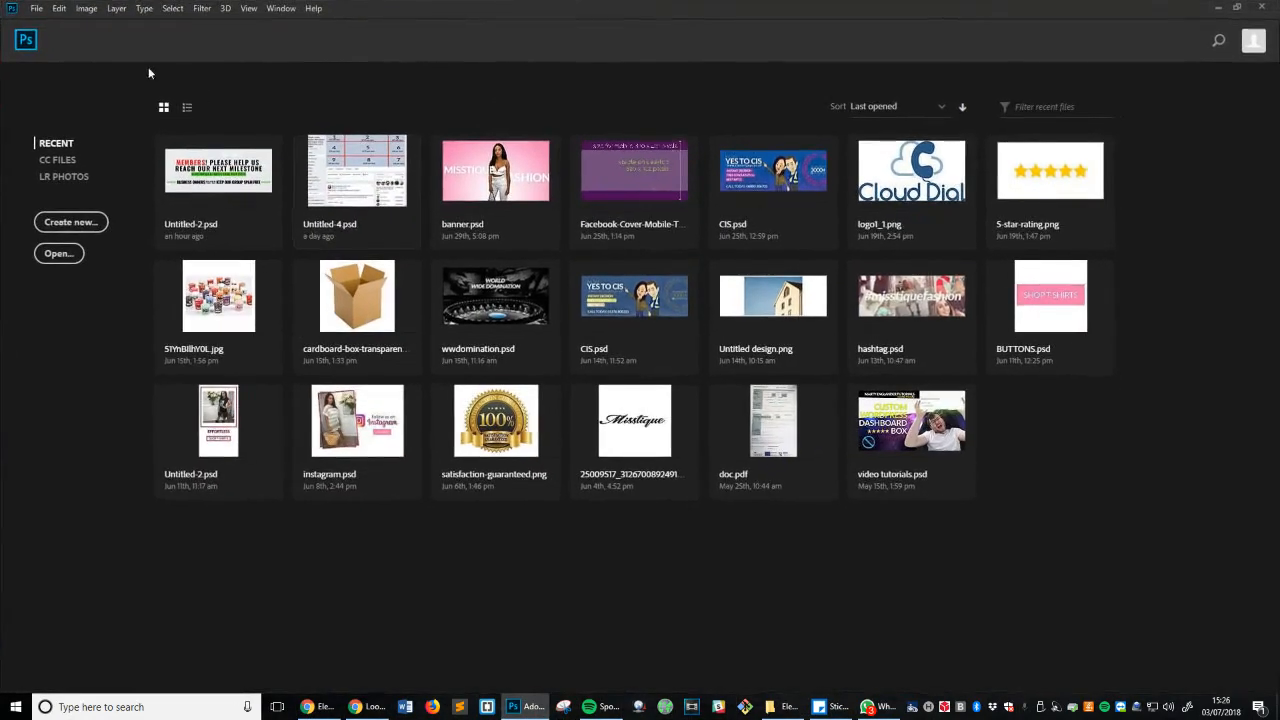
Step: Open iphone_x_largetall.jpg from the Desktop for editing
click(28, 8)
click(45, 32)
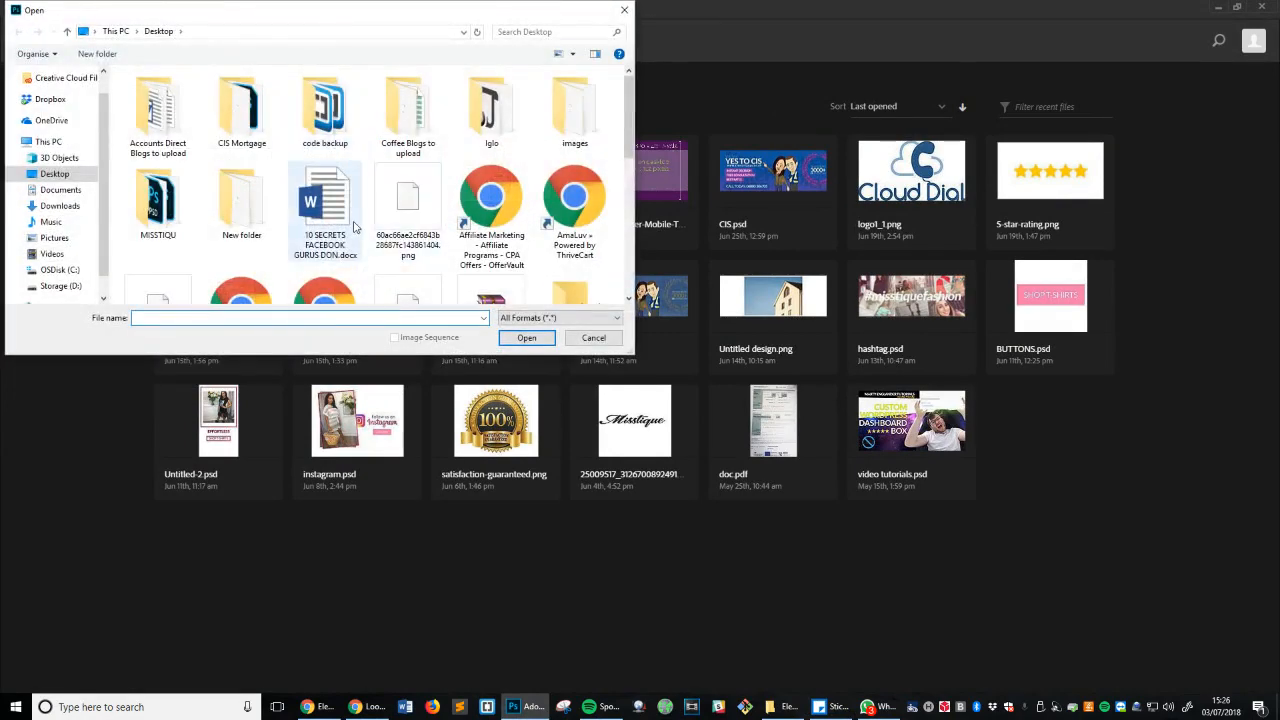
scroll(356, 228, down, 3)
scroll(380, 240, down, 2)
click(333, 155)
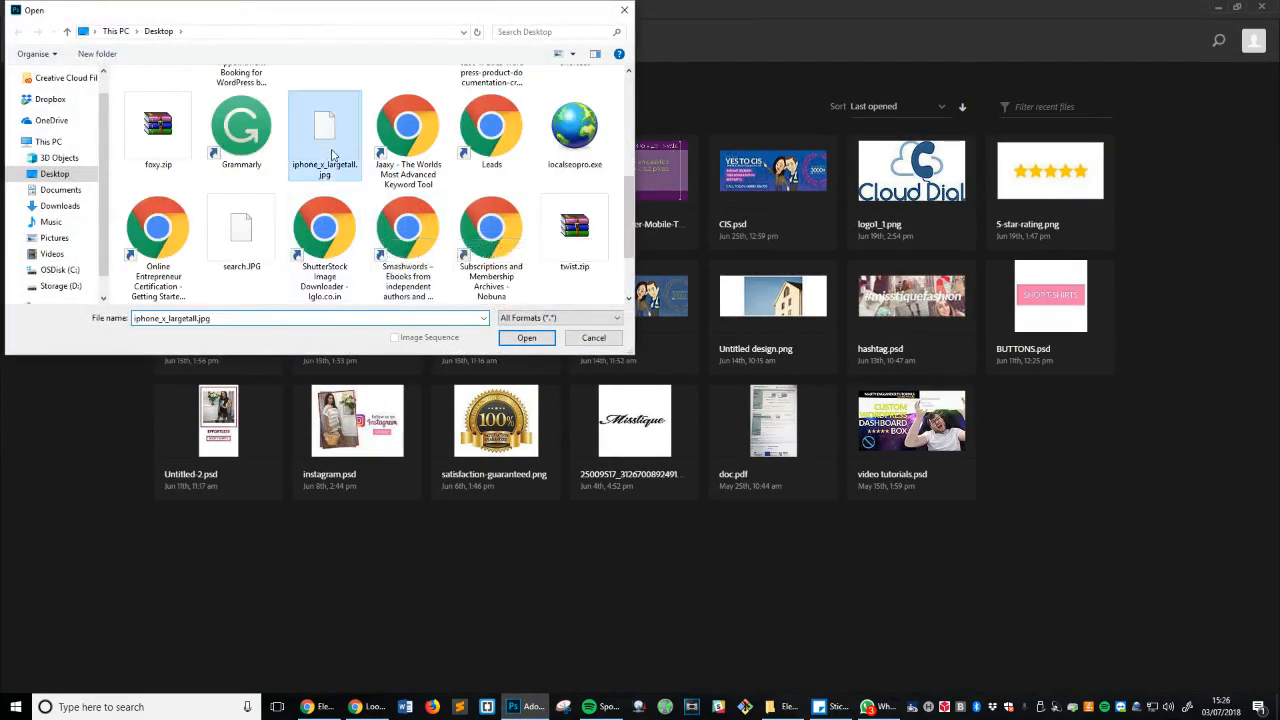
double_click(333, 155)
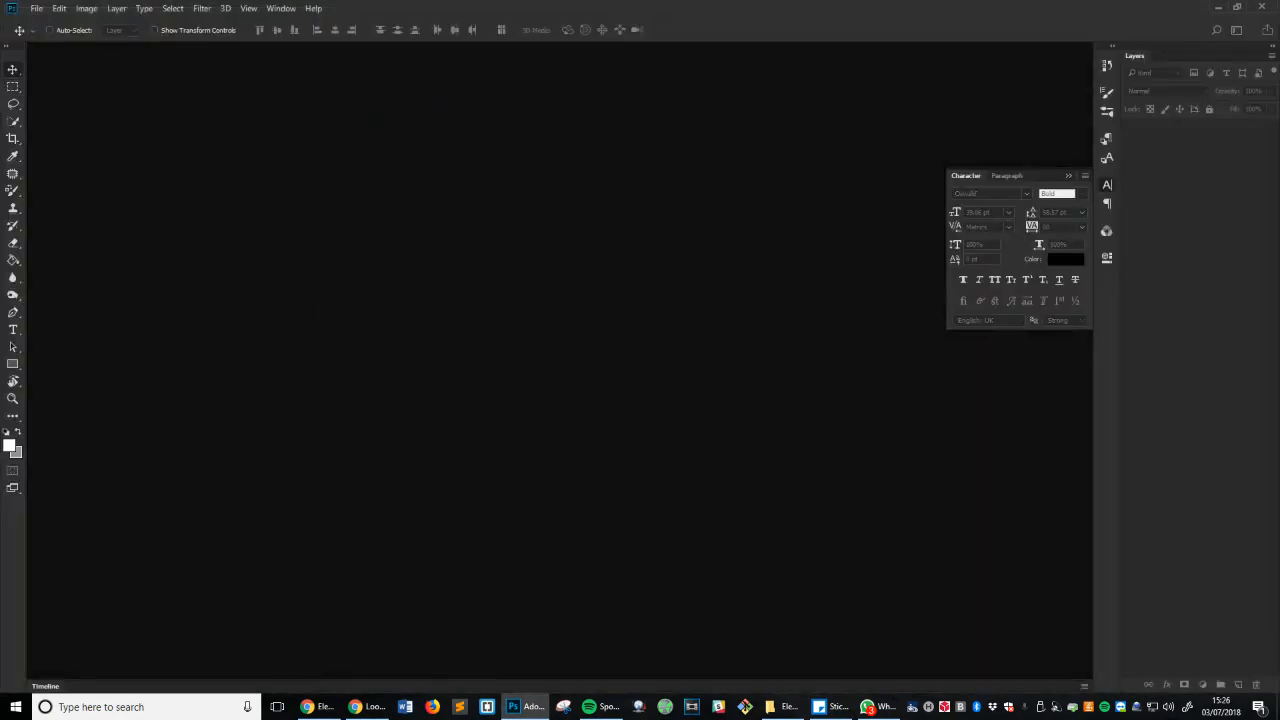
click(860, 340)
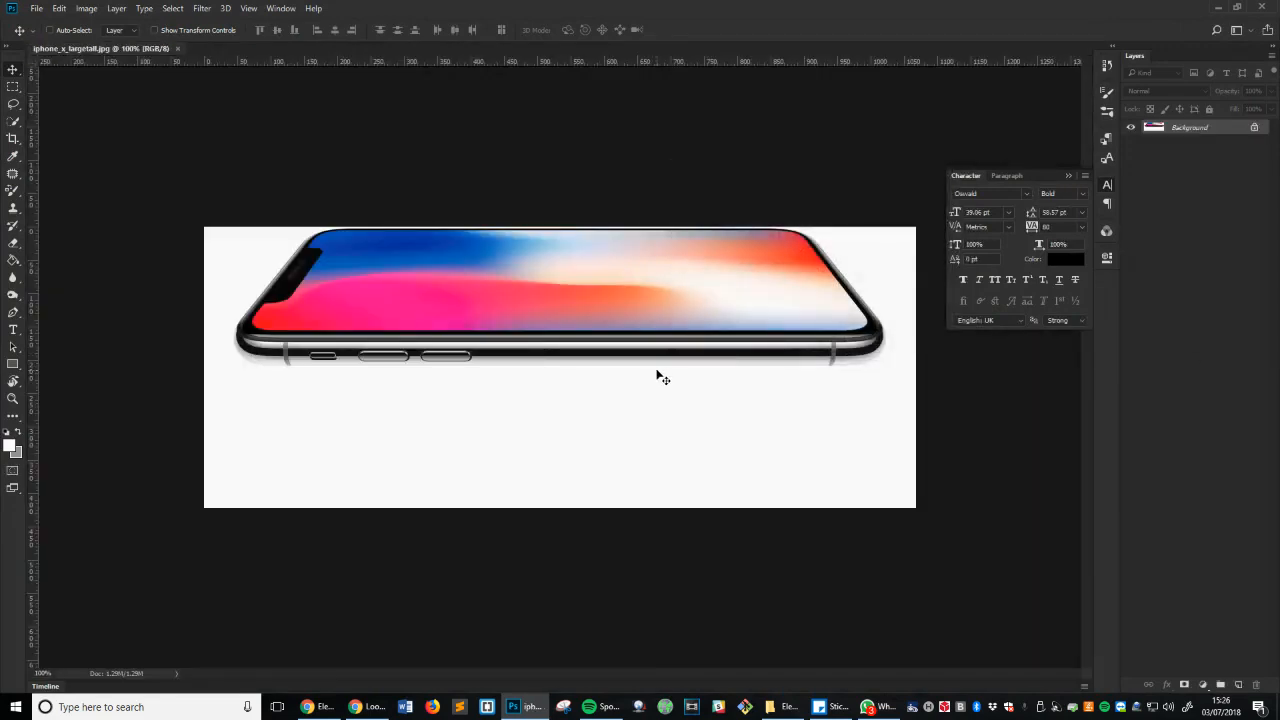
Step: Crop away the empty area beneath the phone, making the image about 238 px tall at its full width
key(c)
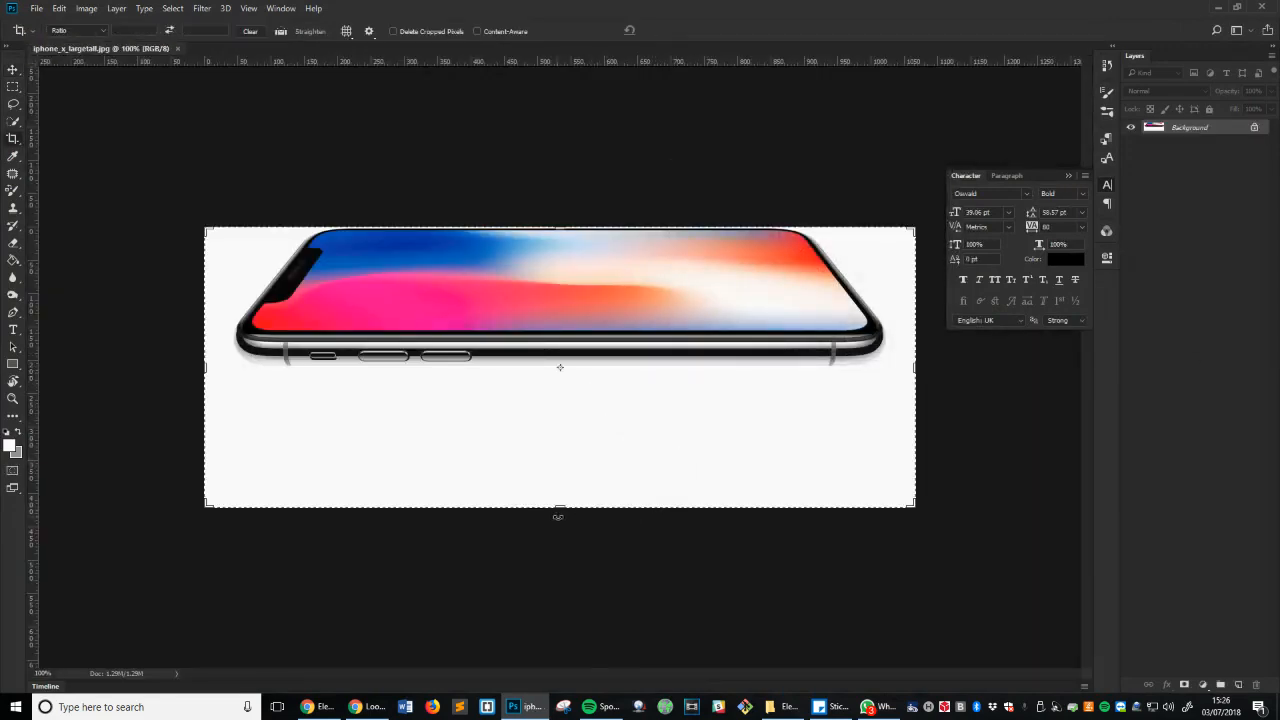
drag(560, 510, 588, 449)
key(Return)
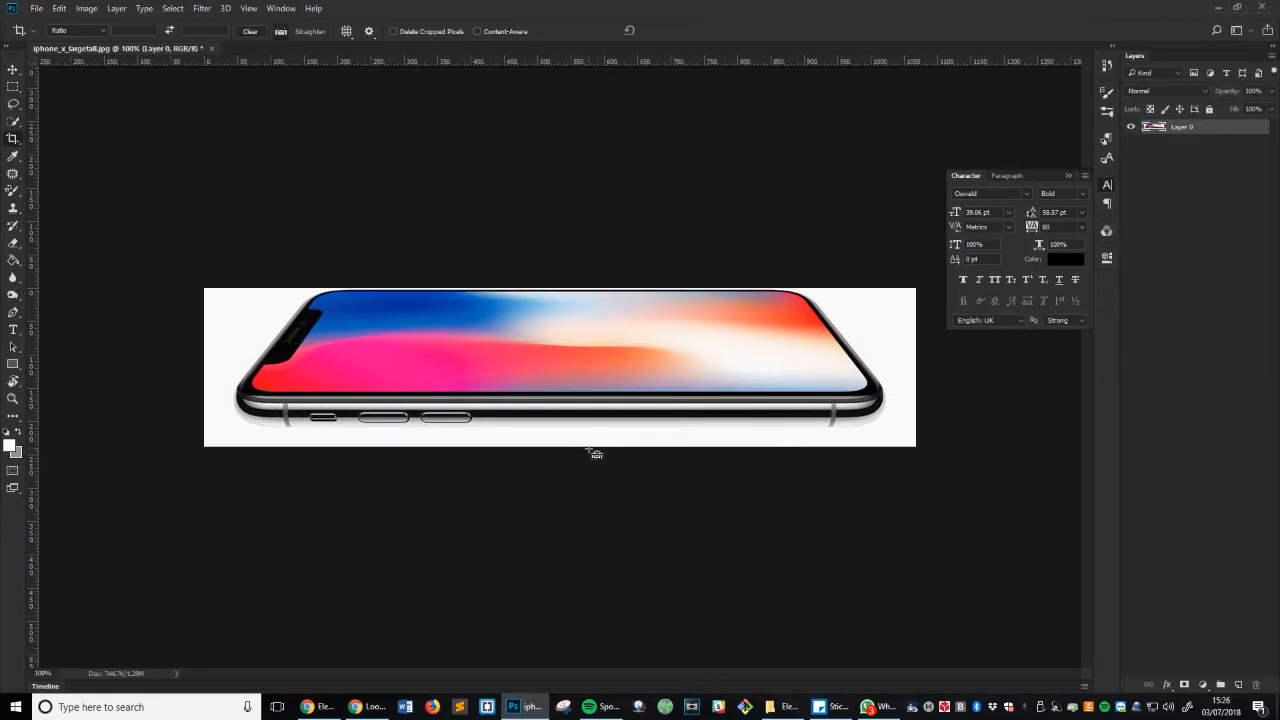
Step: Save the cropped image for web as a PNG-24 file named iphone_x_largetall.png on the Desktop
key(ctrl+alt+shift+s)
key(Return)
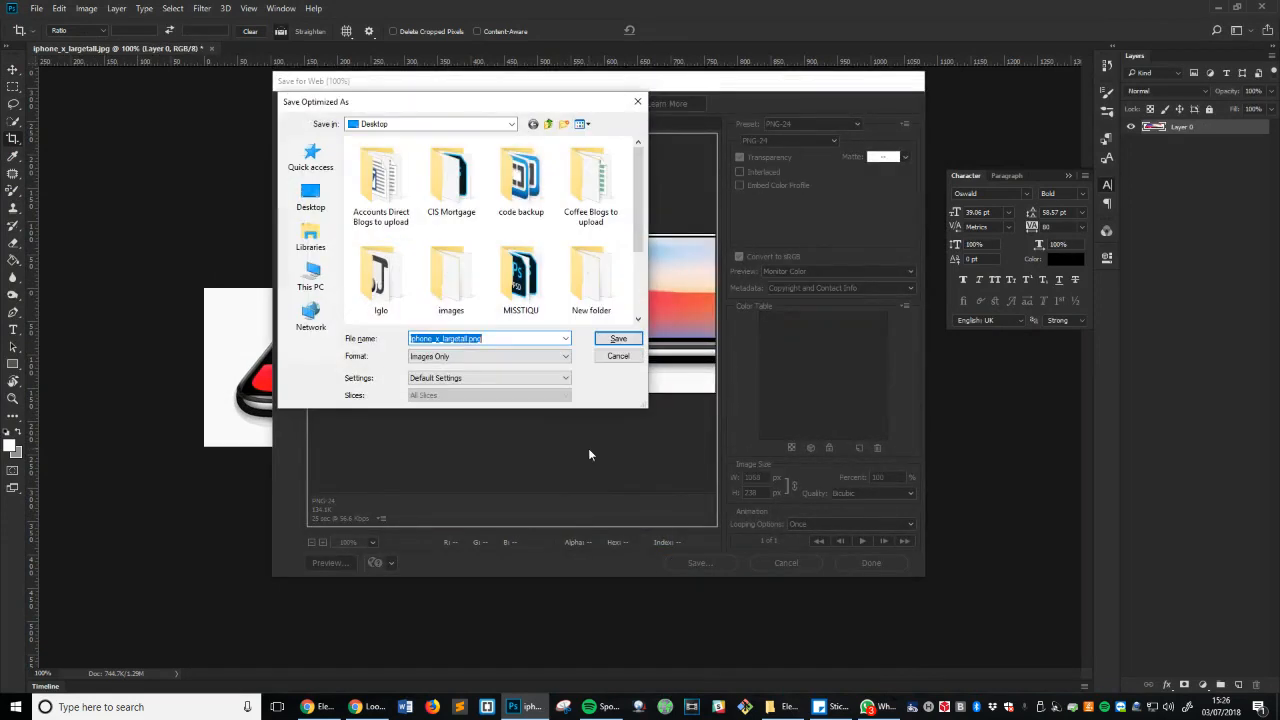
key(Return)
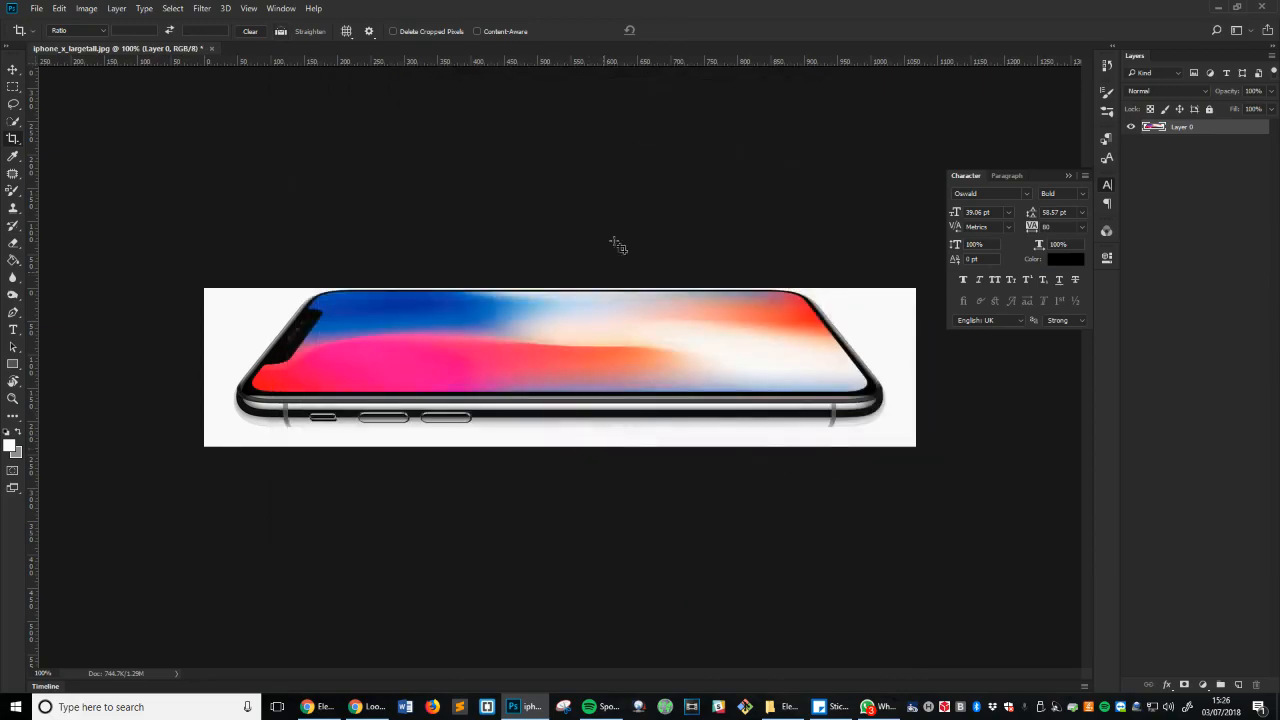
Step: Switch from Photoshop to the Elementor page in the browser and replace the phone image with the uploaded iphone_x_largetall.png
click(1217, 7)
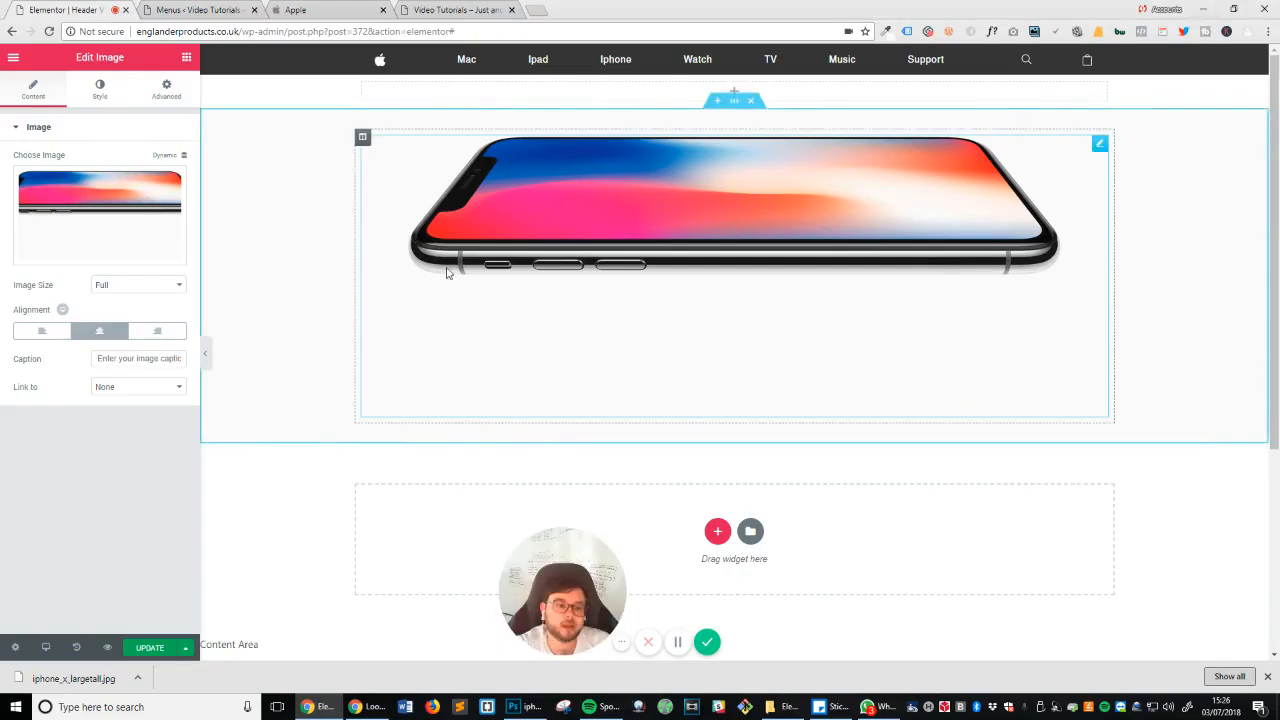
click(149, 214)
click(55, 108)
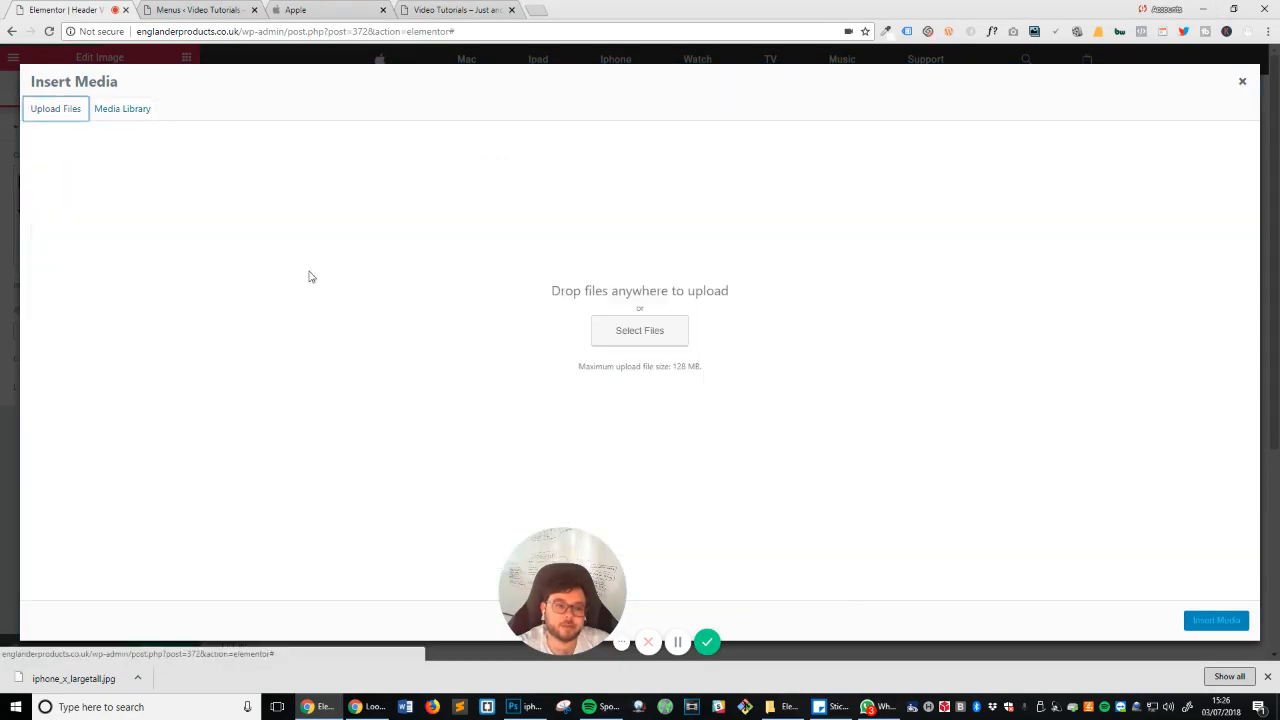
click(591, 344)
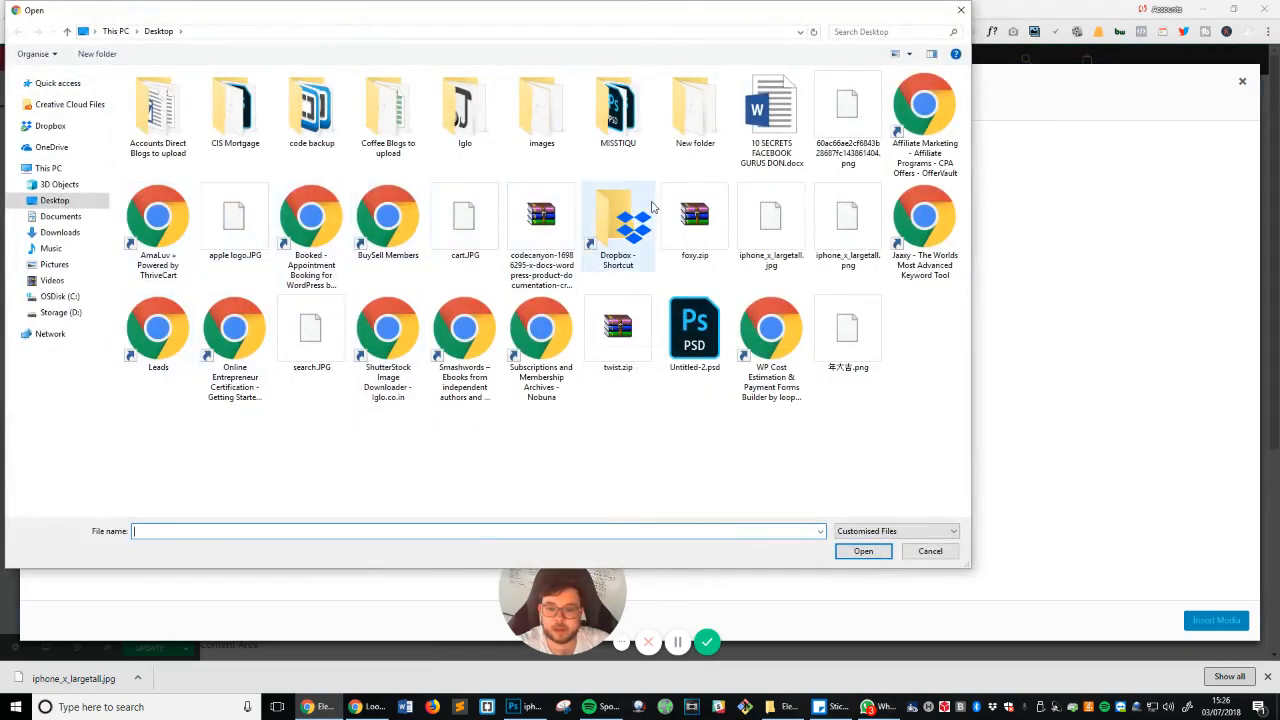
double_click(847, 218)
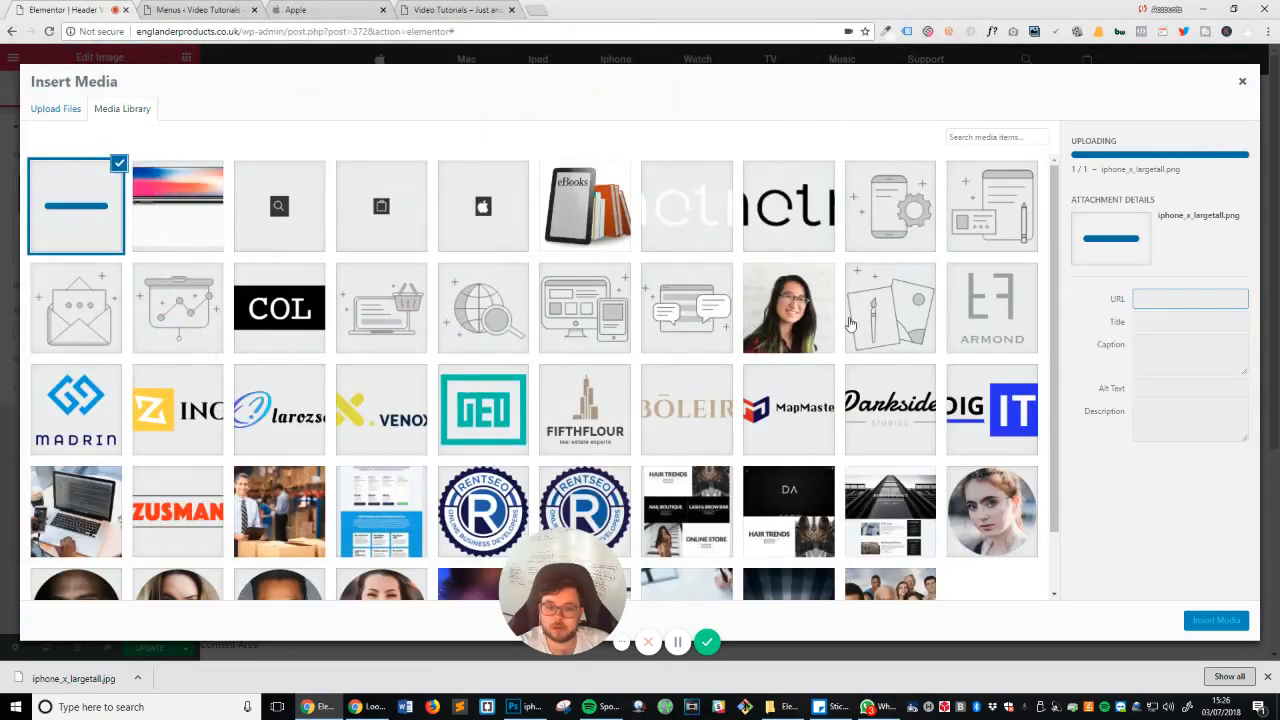
click(1209, 621)
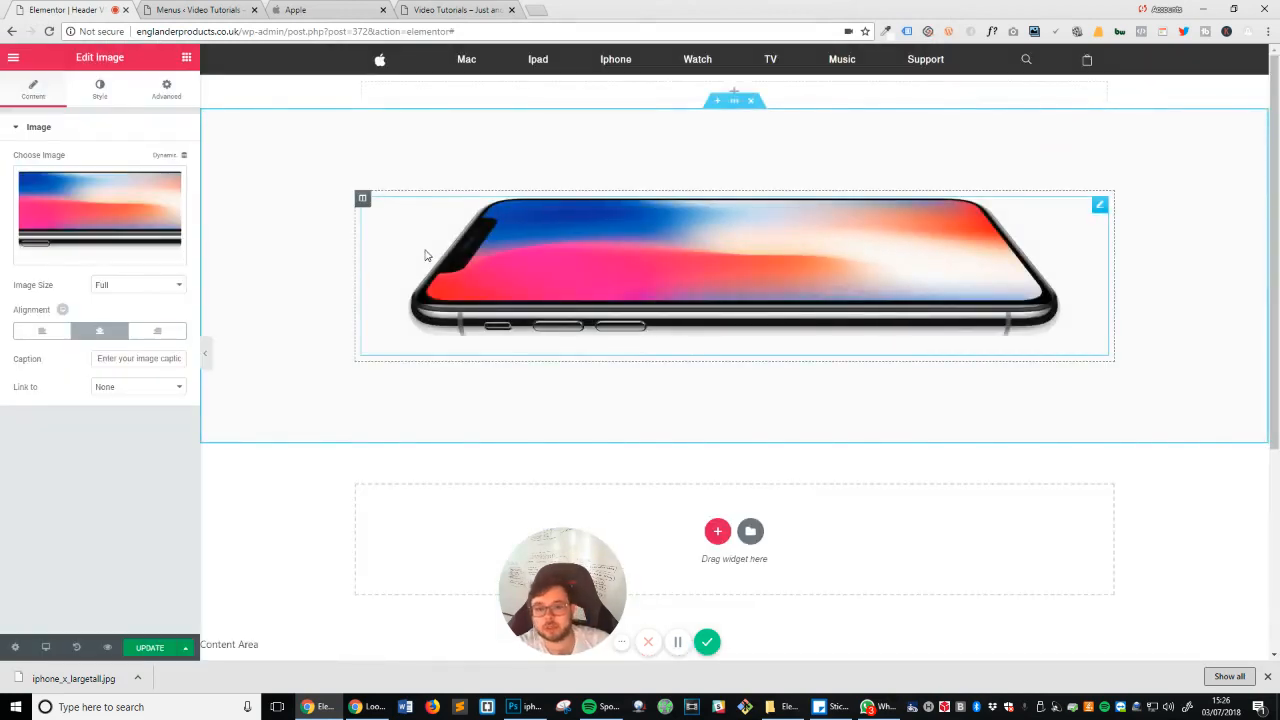
Step: Set the content position of the section holding the phone image to Bottom
click(363, 200)
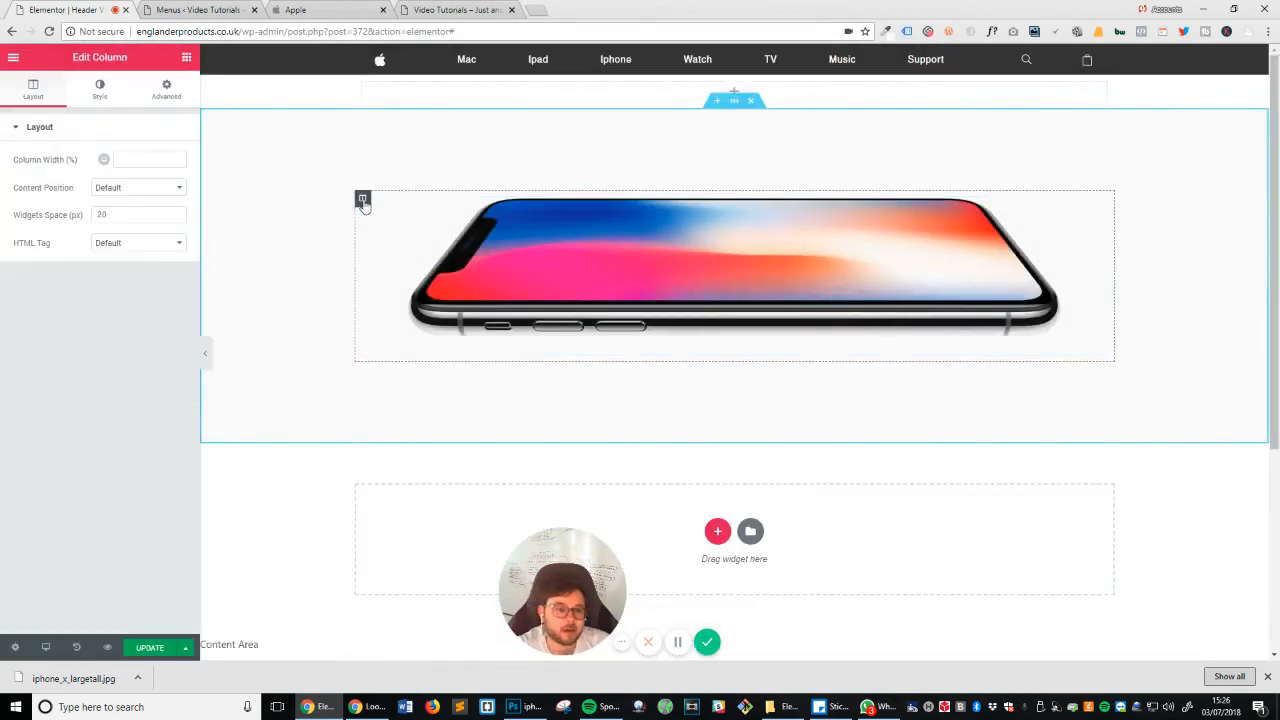
click(734, 104)
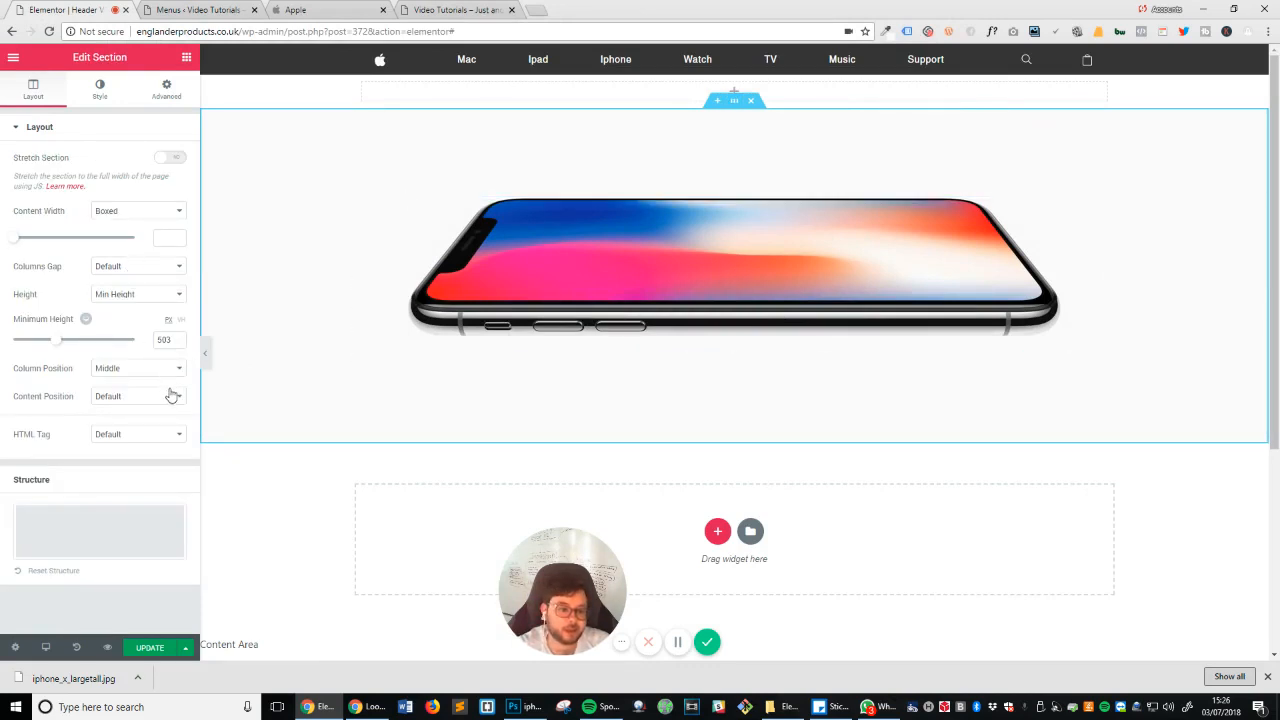
click(137, 400)
click(138, 445)
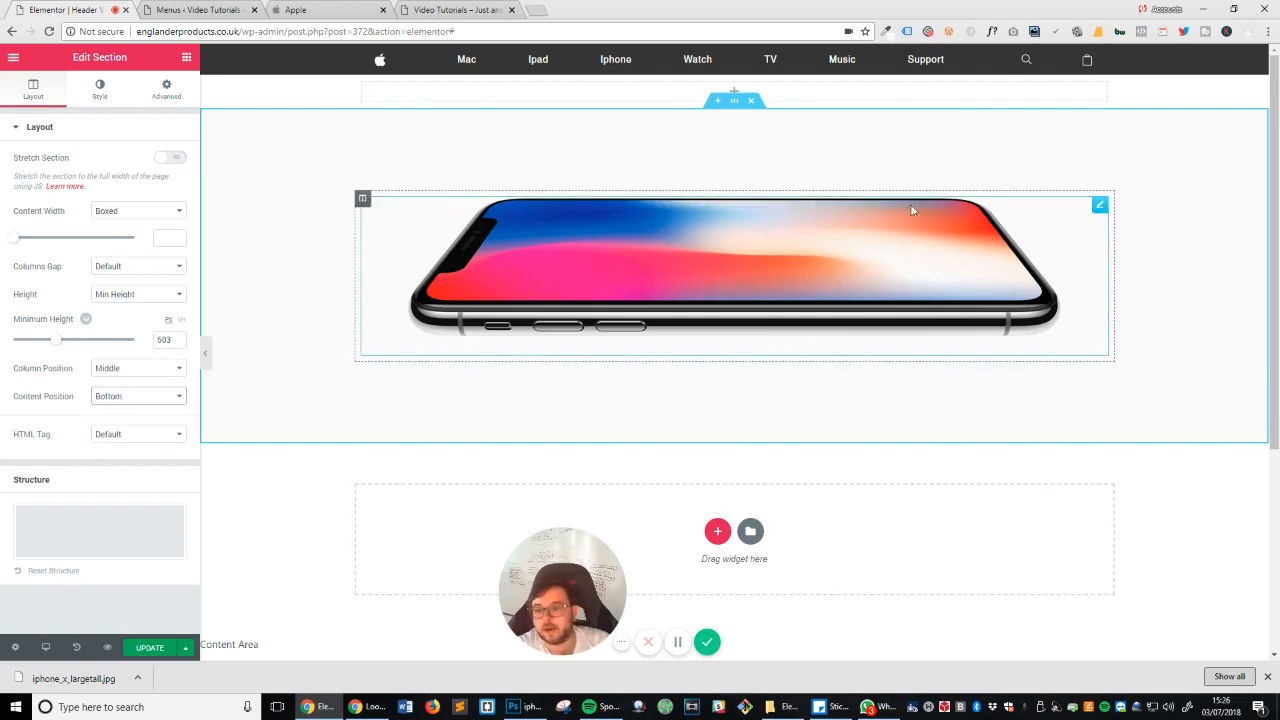
Step: Check the fonts of the iPhone X banner text on the Apple homepage with WhatFont
click(363, 8)
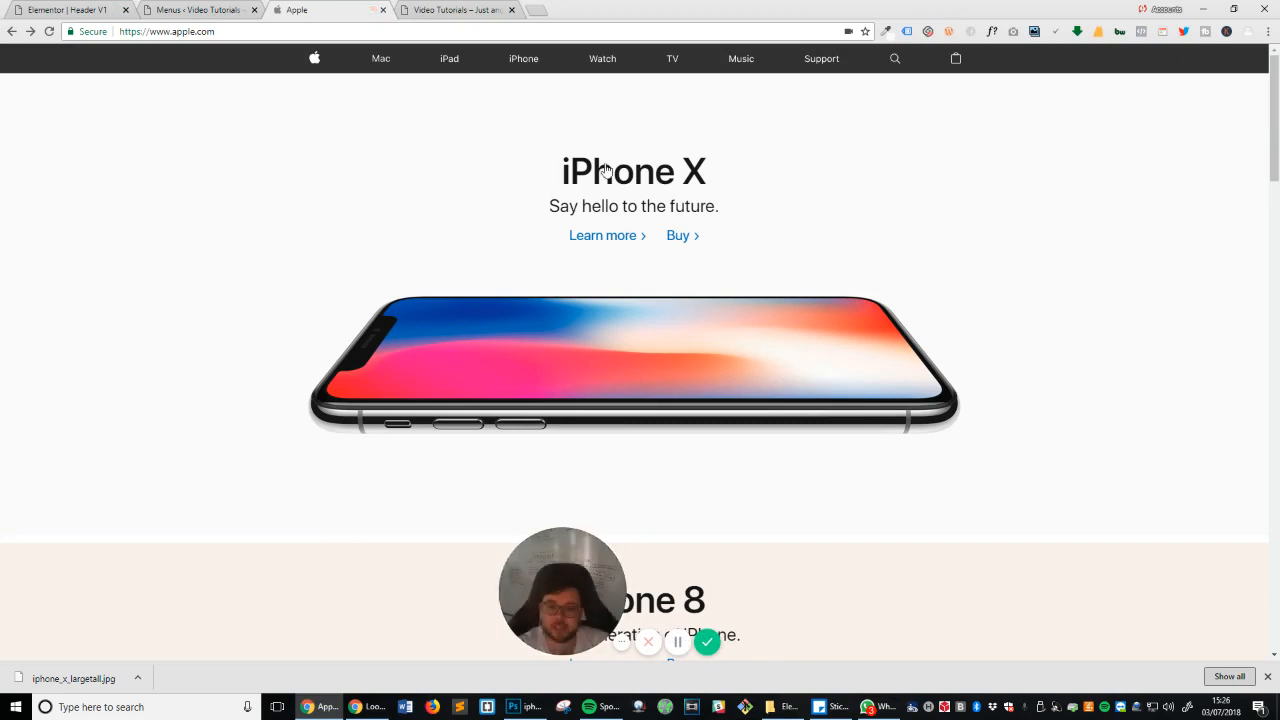
click(997, 35)
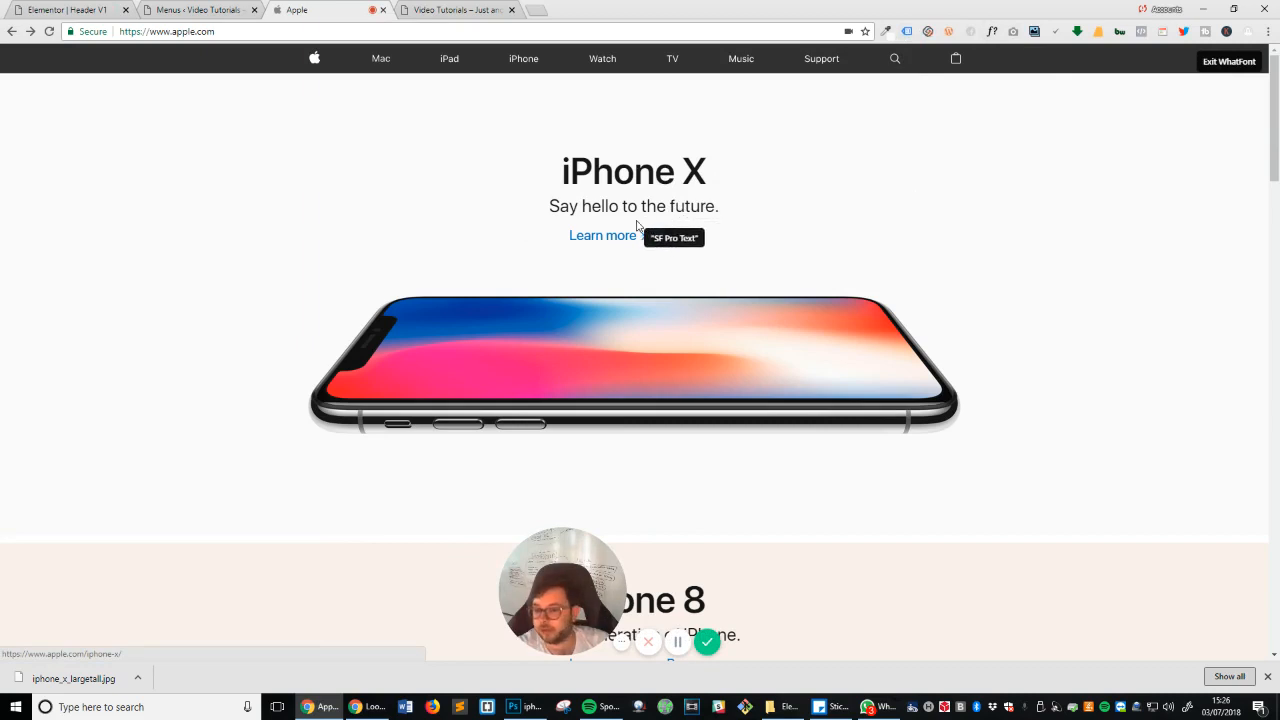
key(Escape)
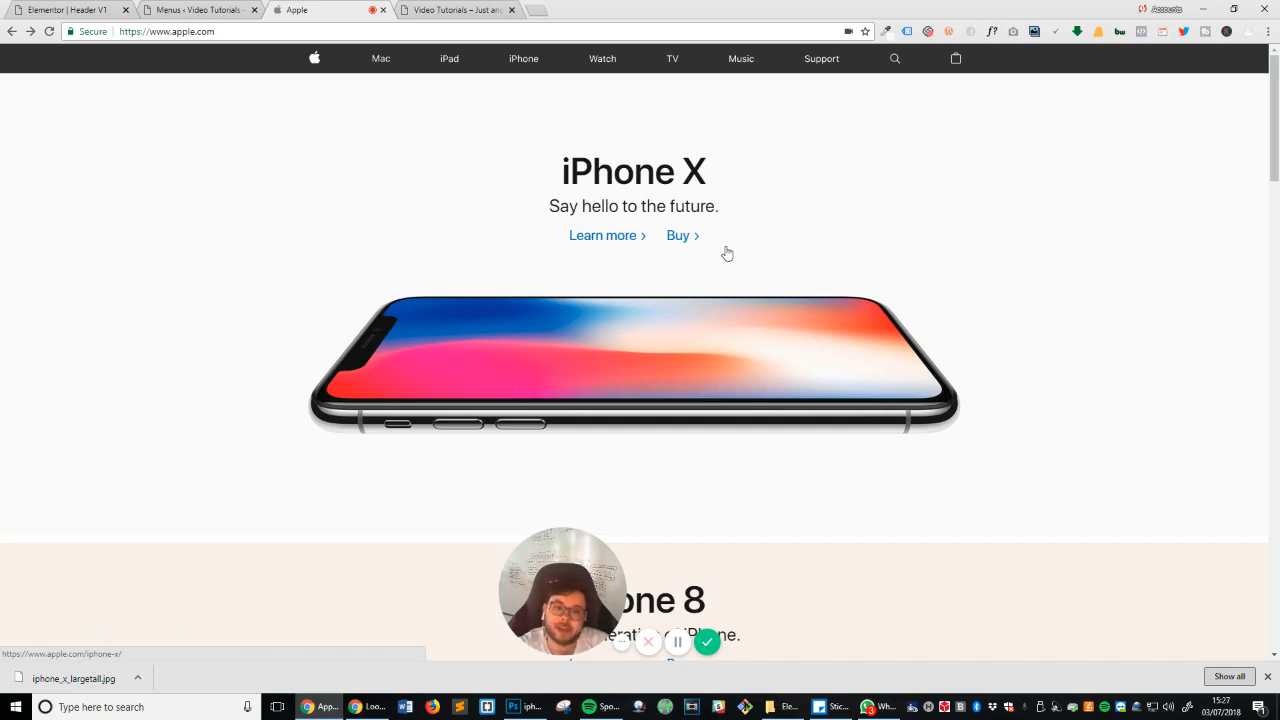
Step: Add a heading widget above the phone image in Elementor and align it to the centre
click(150, 9)
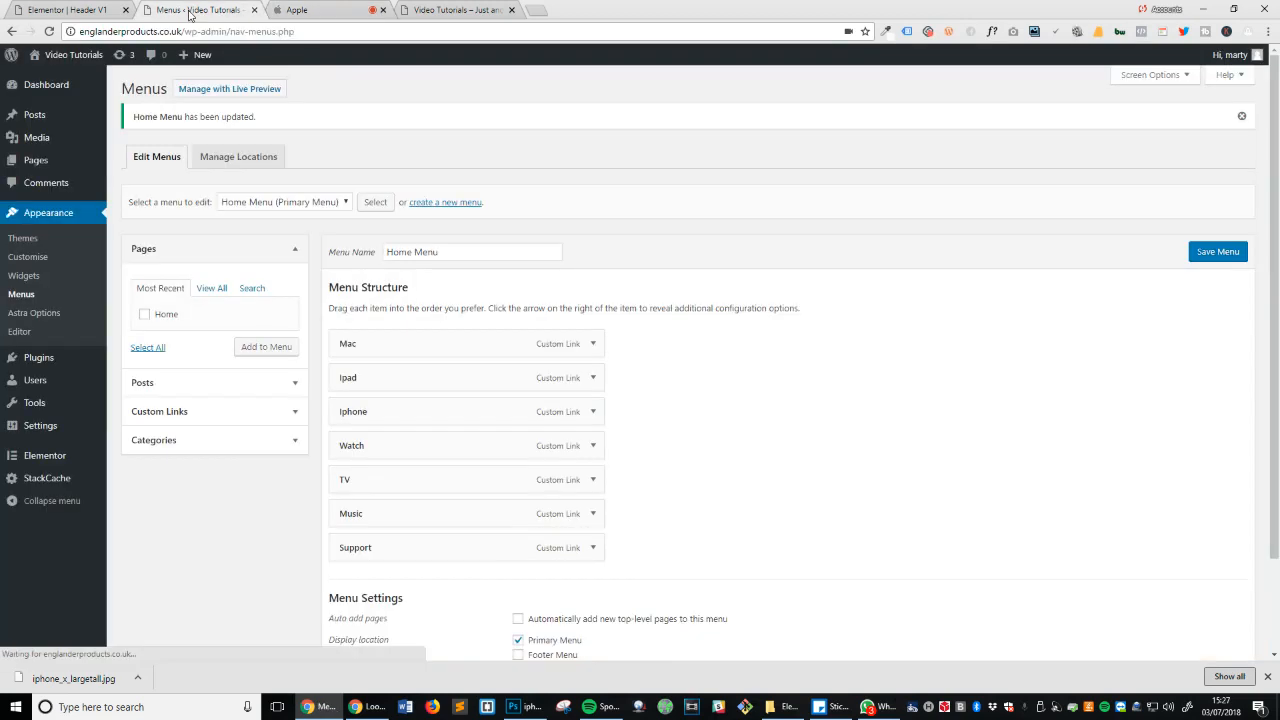
click(125, 7)
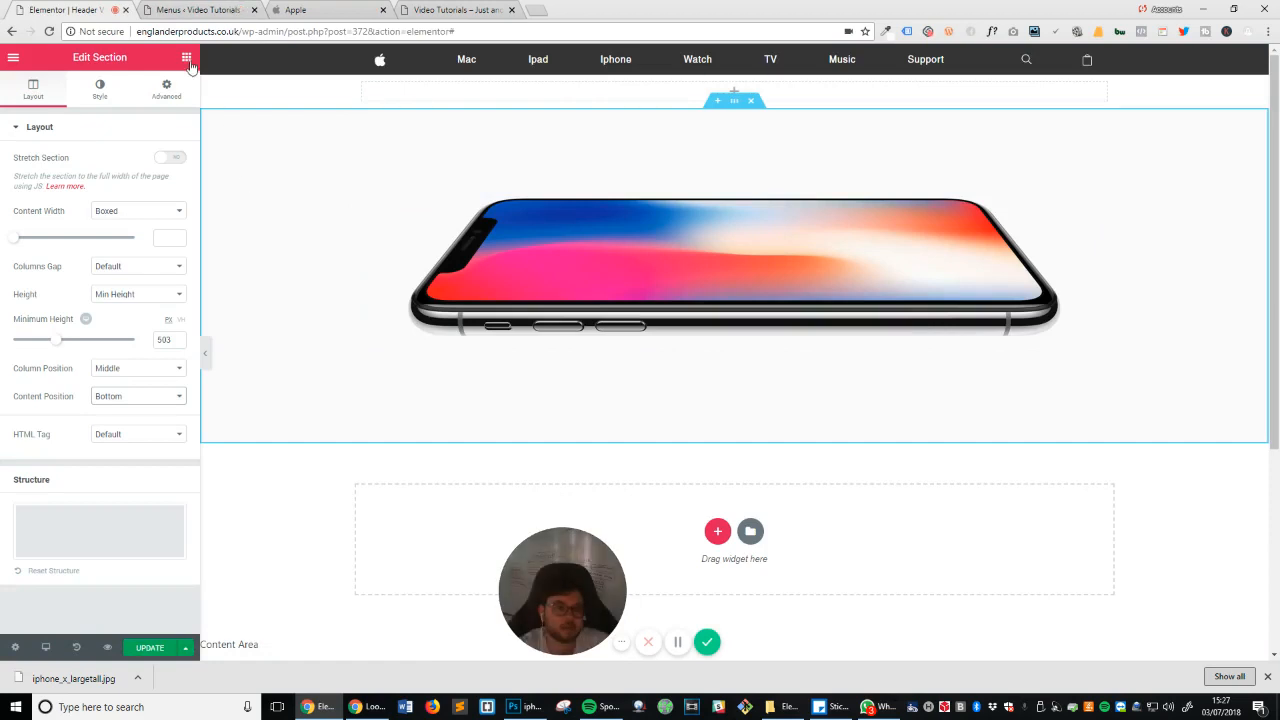
drag(145, 335, 625, 205)
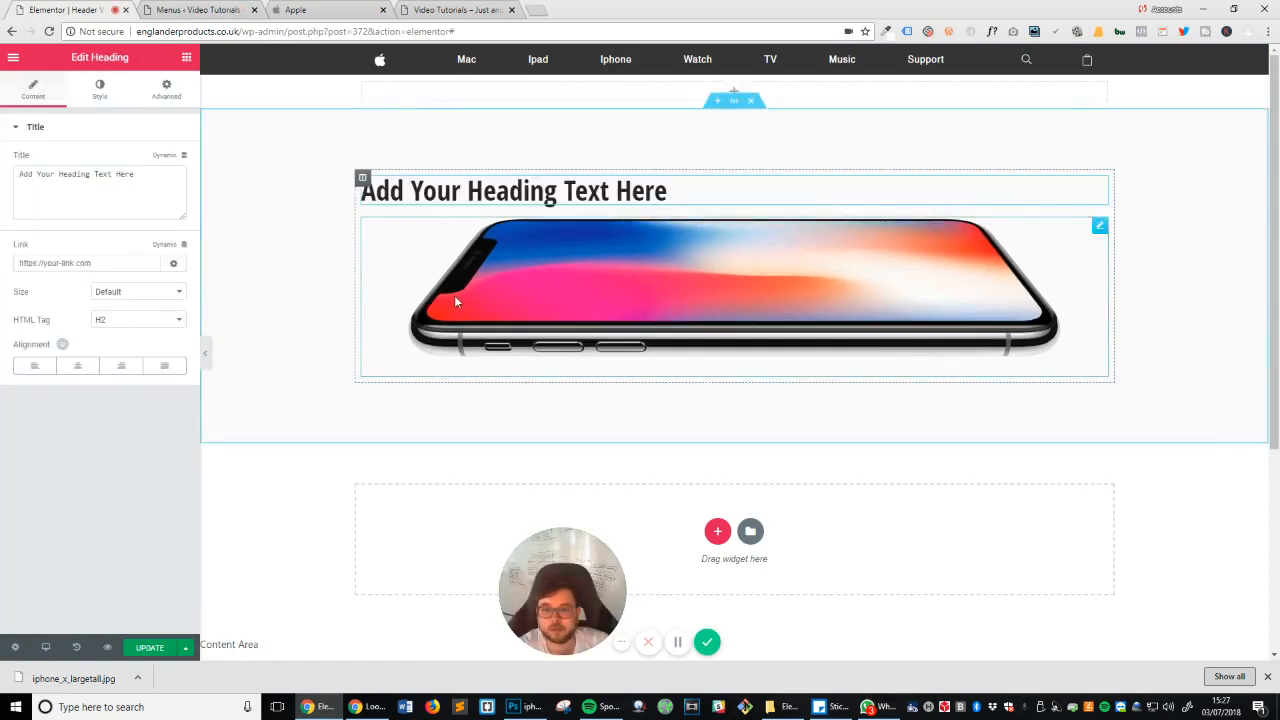
click(78, 366)
Step: Change the heading's title text to "Iphone X"
triple_click(116, 176)
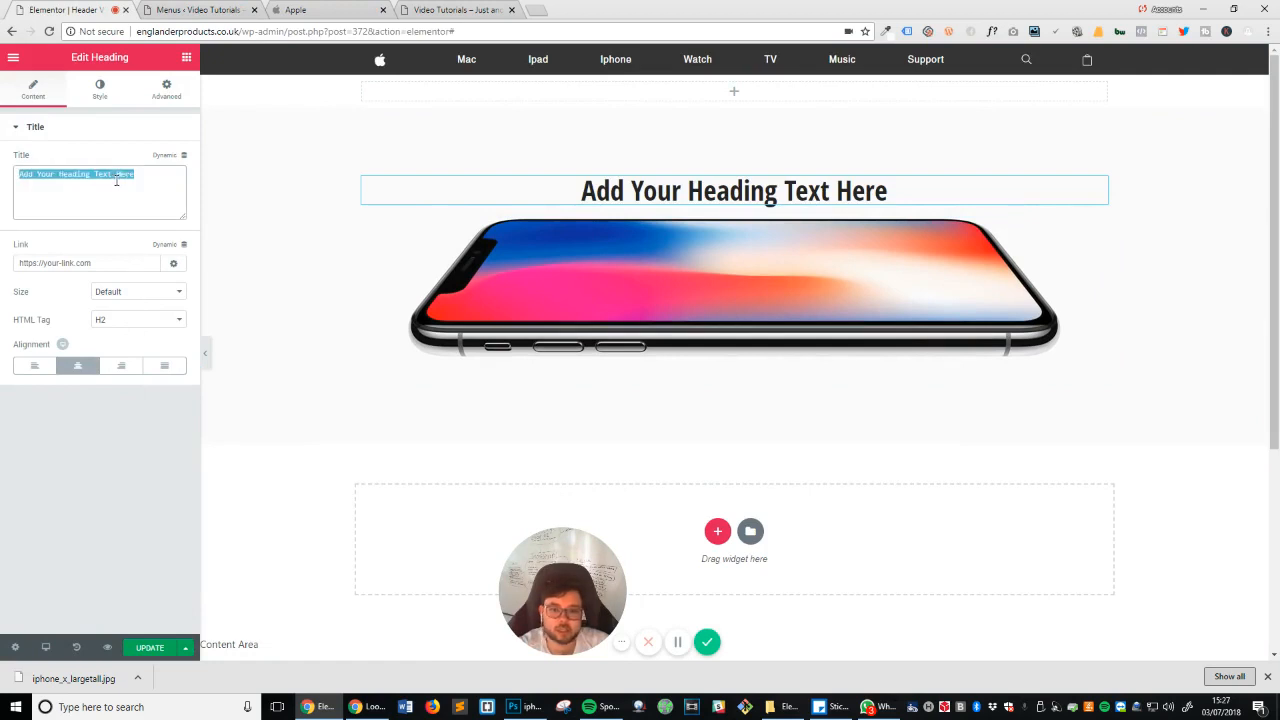
click(325, 9)
click(65, 9)
click(85, 175)
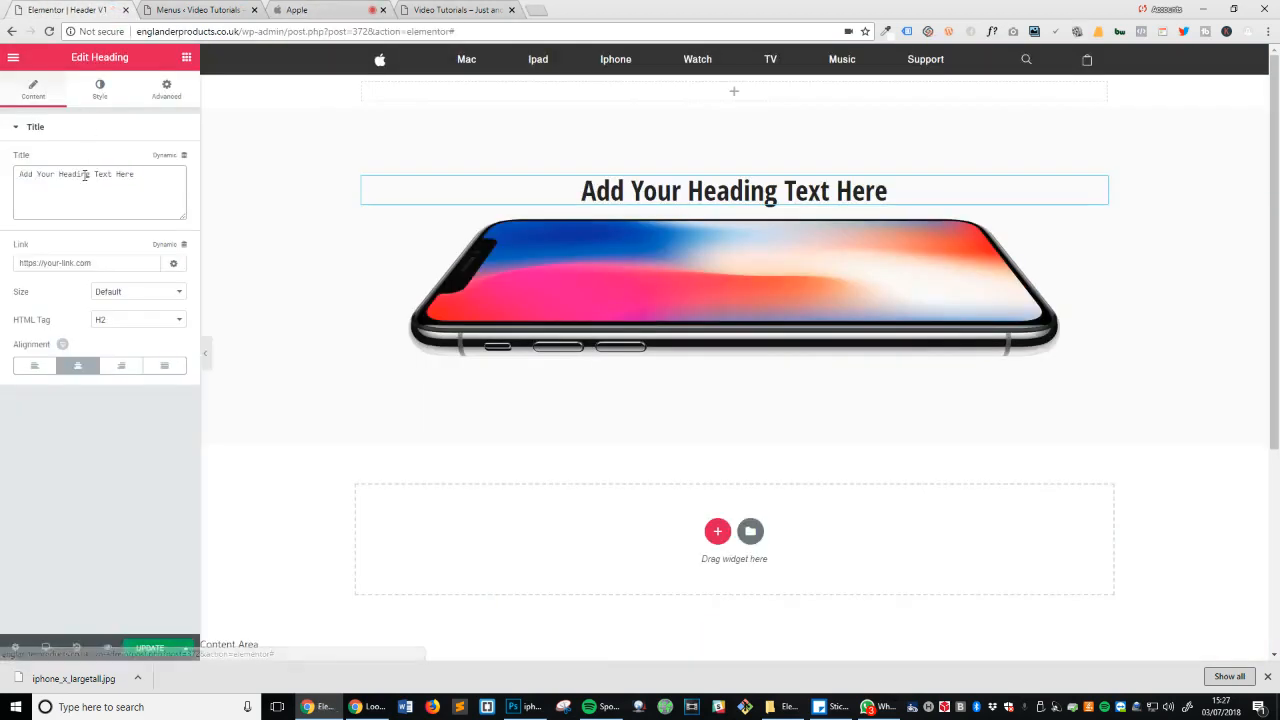
triple_click(85, 175)
text(Iphoin)
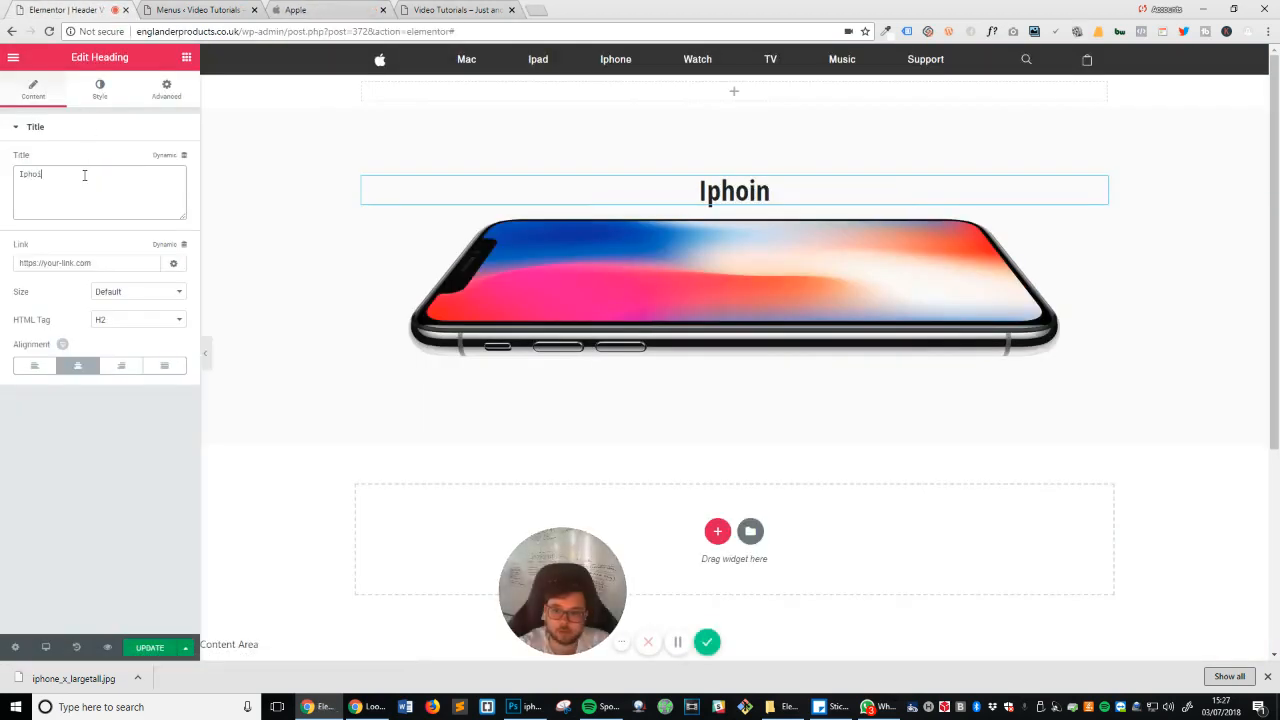
key(BackSpace)
key(BackSpace)
text(ne X)
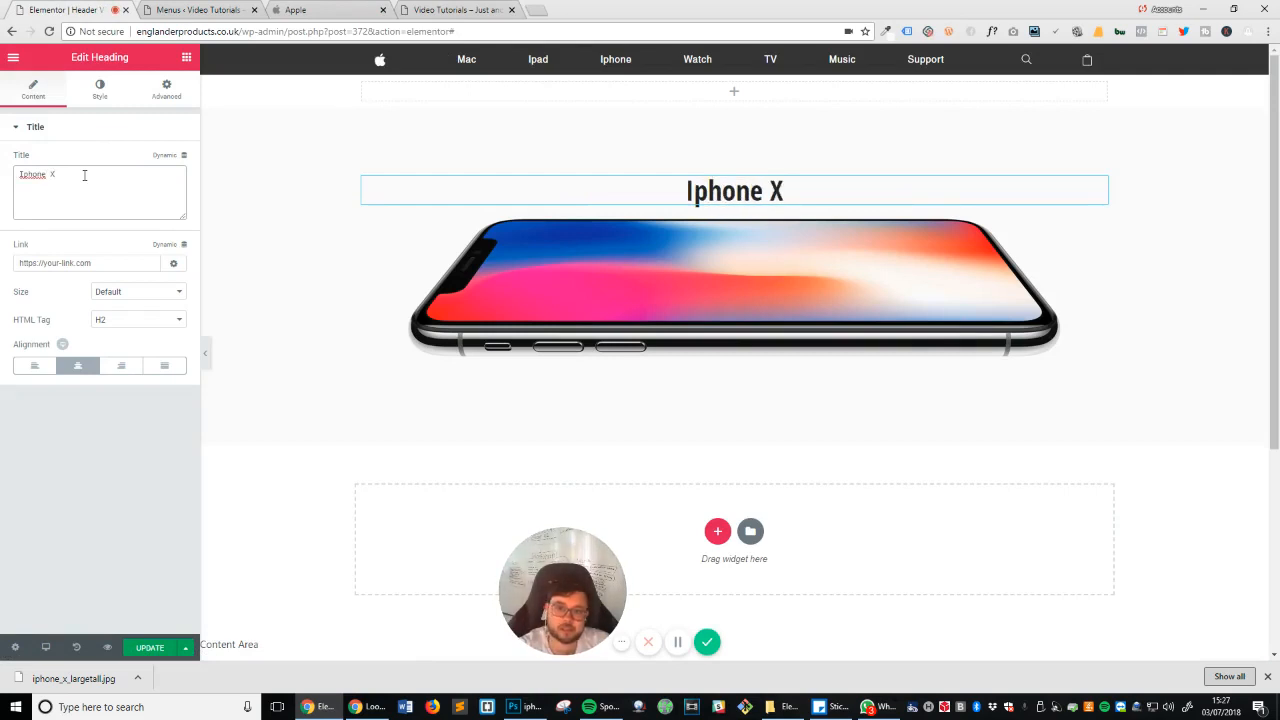
Step: Examine the font family, size and weight of the iPhone X banner text on the Apple homepage with WhatFont
click(348, 8)
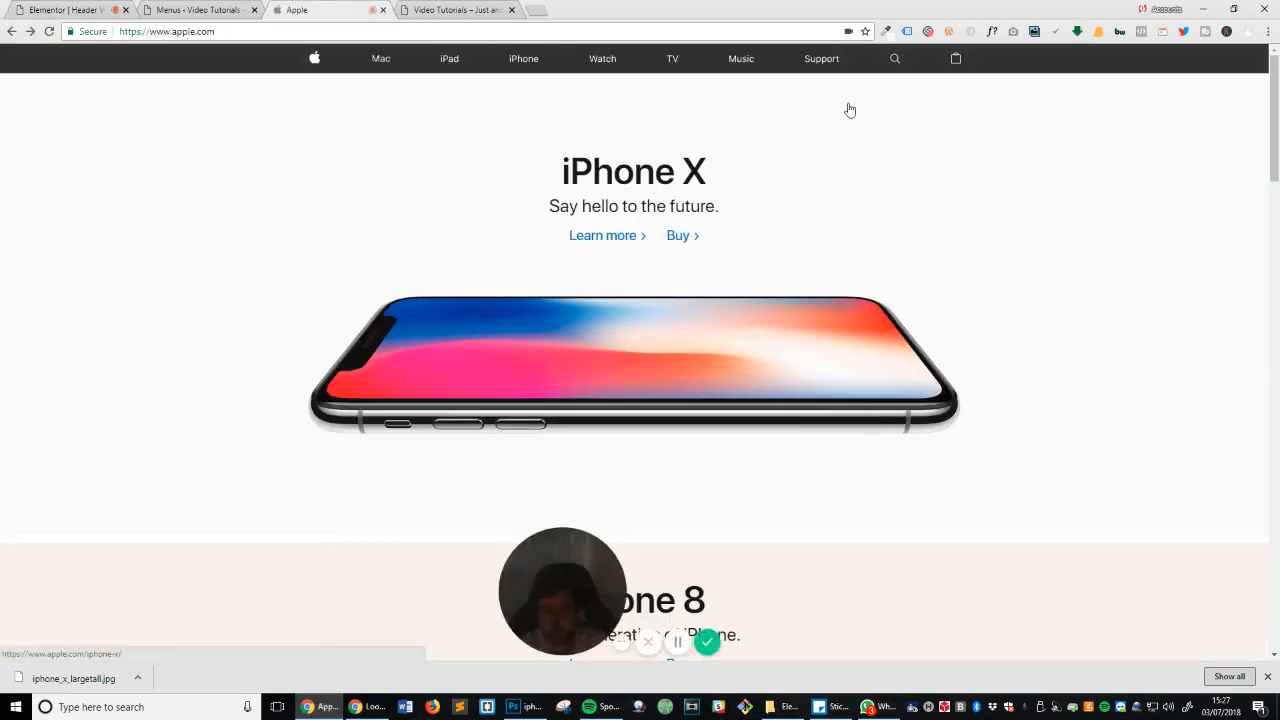
click(946, 32)
click(635, 235)
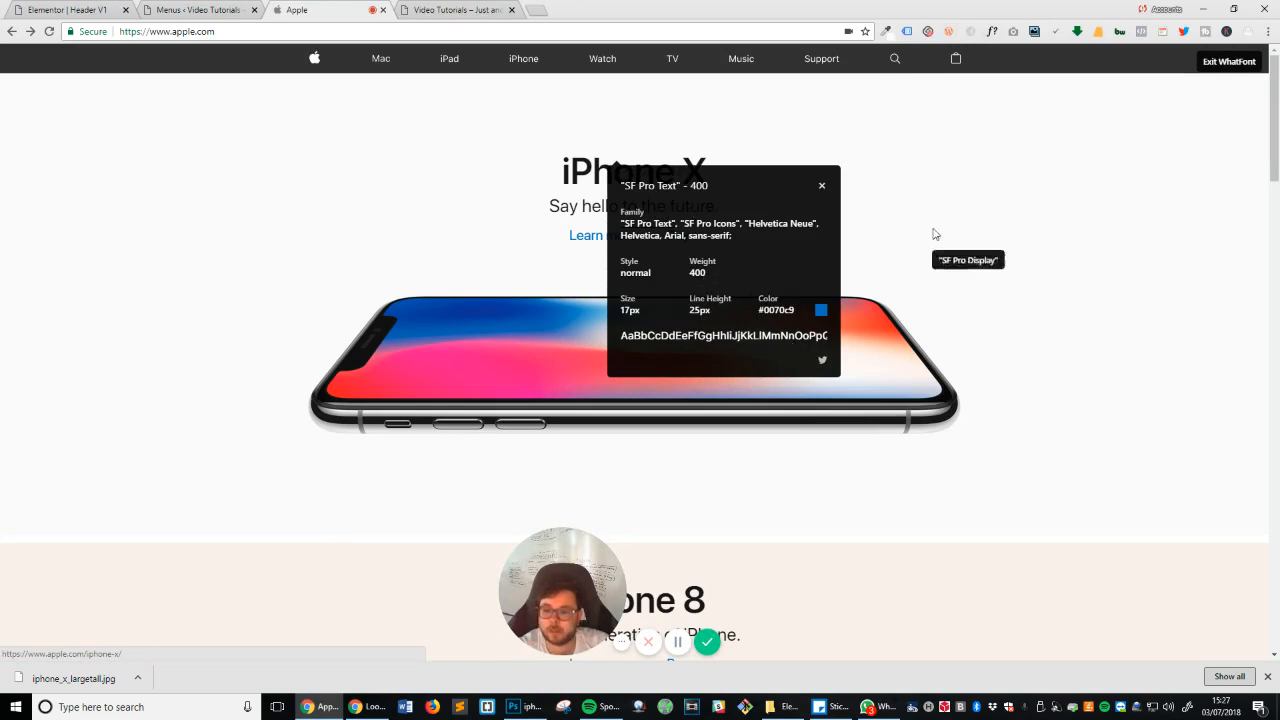
click(822, 186)
click(596, 163)
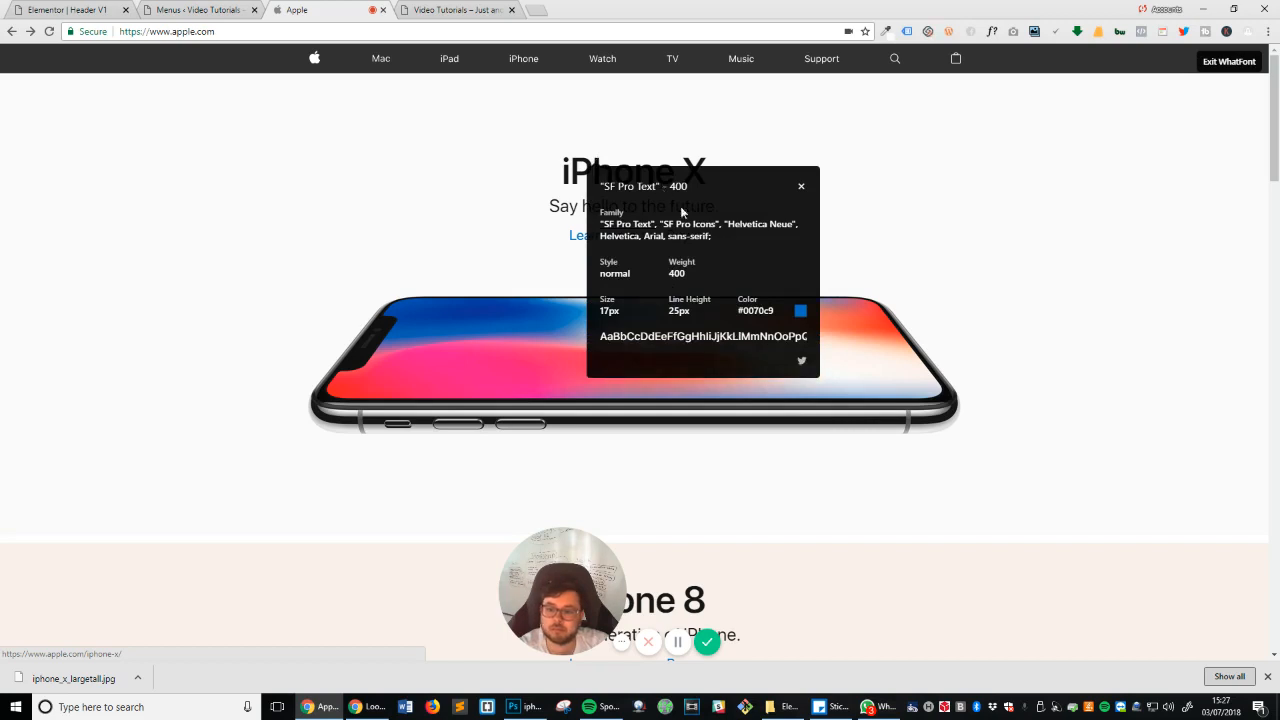
click(396, 198)
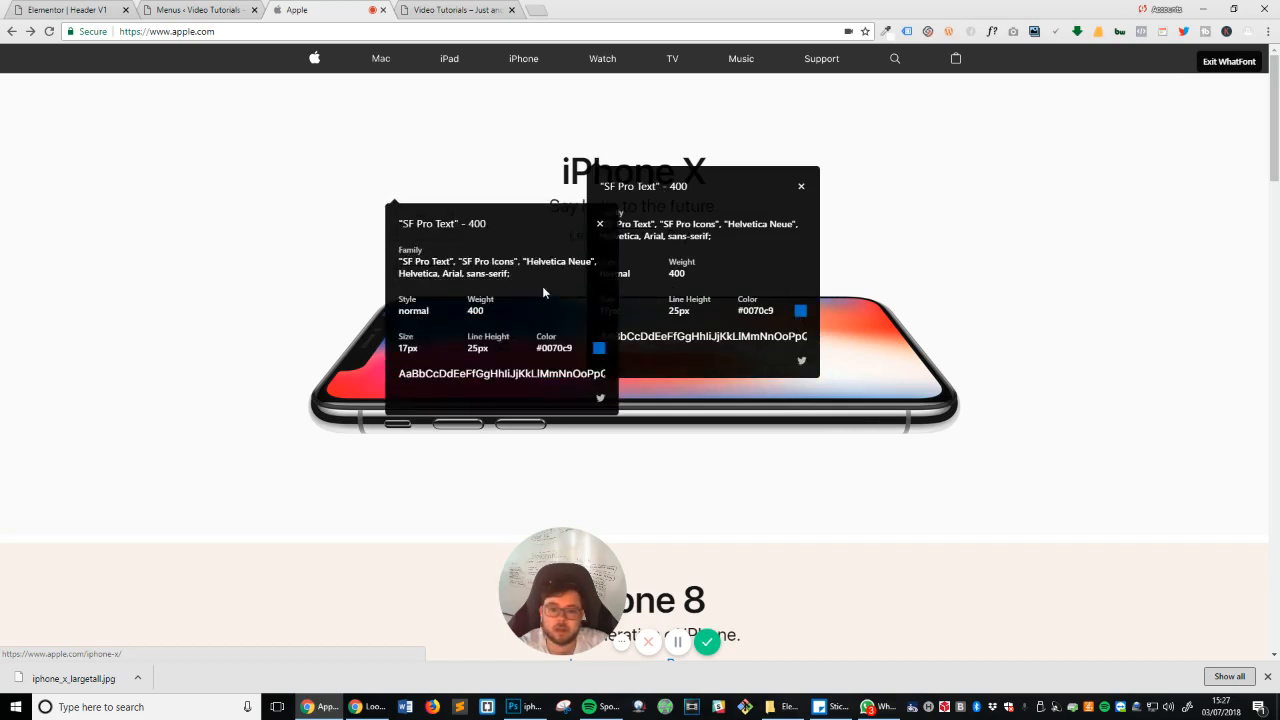
key(Escape)
right_click(629, 166)
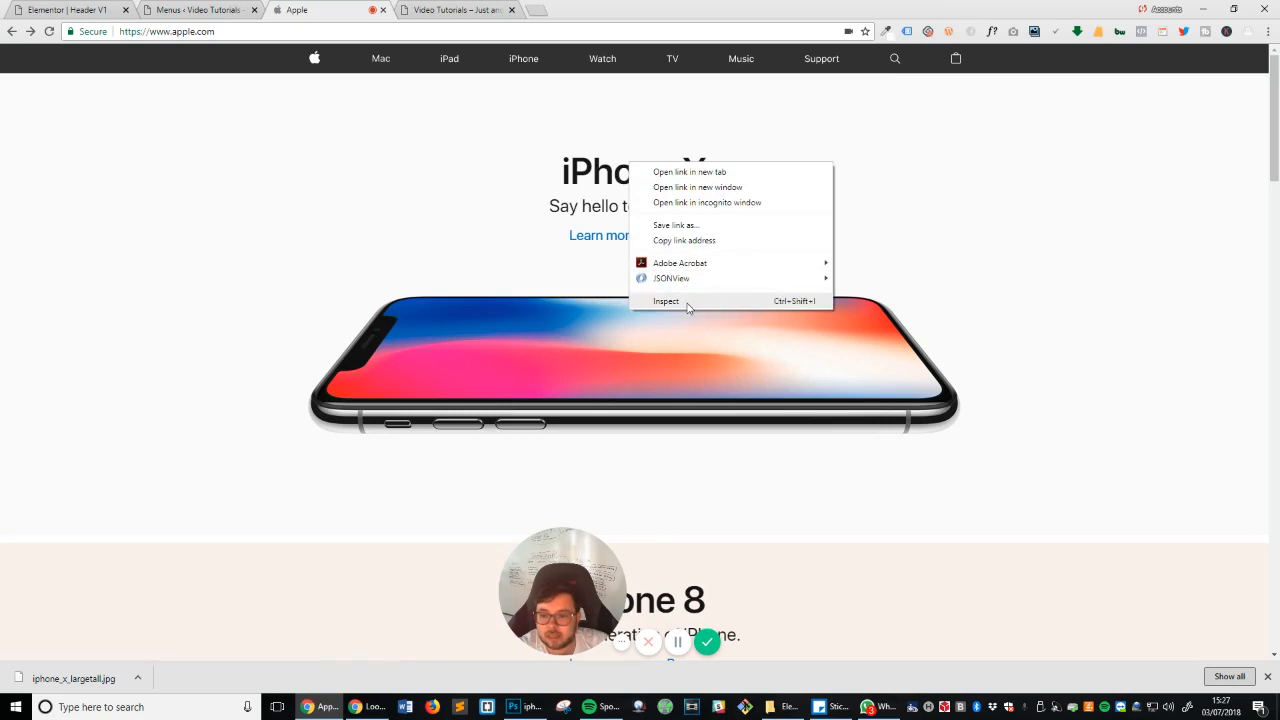
click(960, 168)
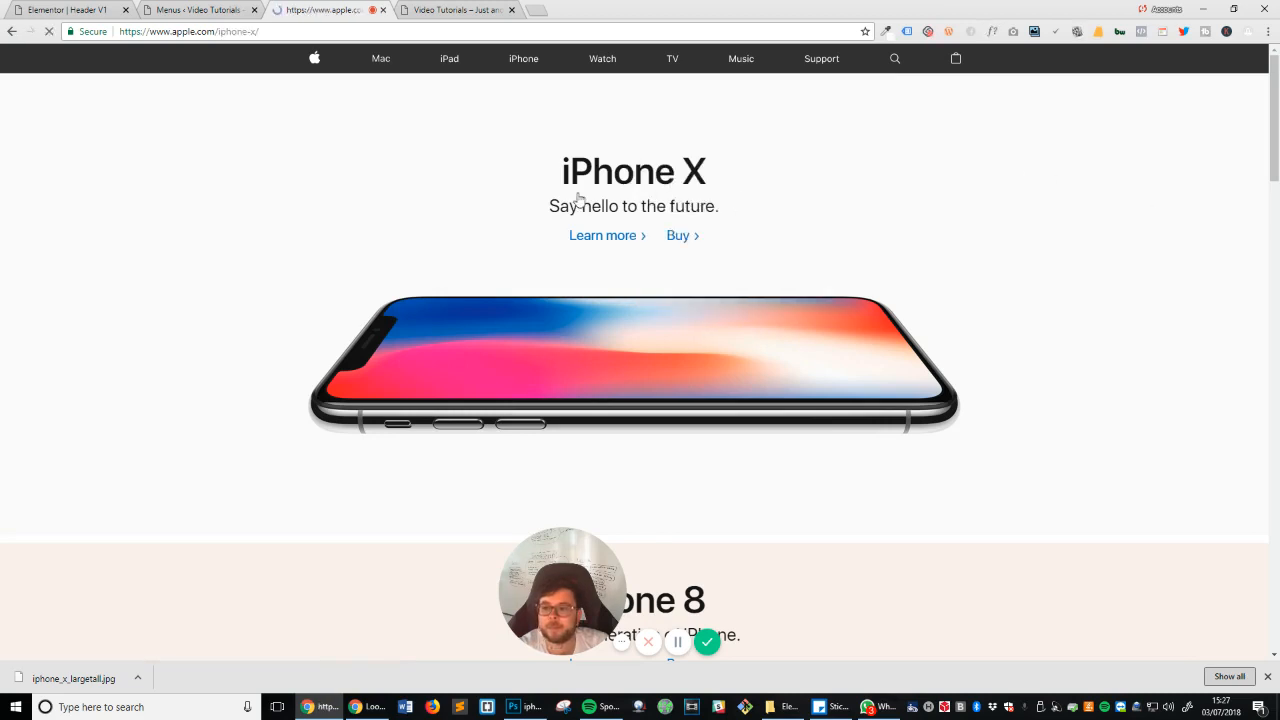
key(alt+Left)
Step: Set the font family of the "Iphone X" heading in Elementor to Helvetica
click(100, 10)
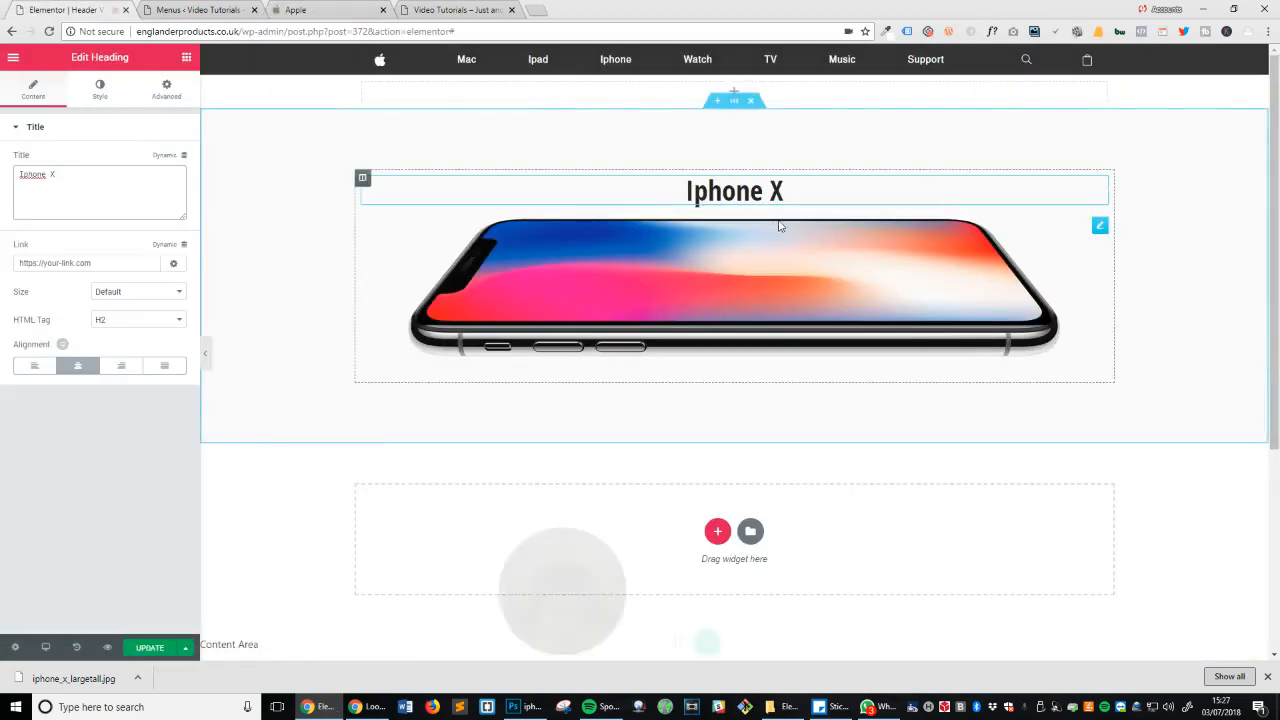
click(100, 89)
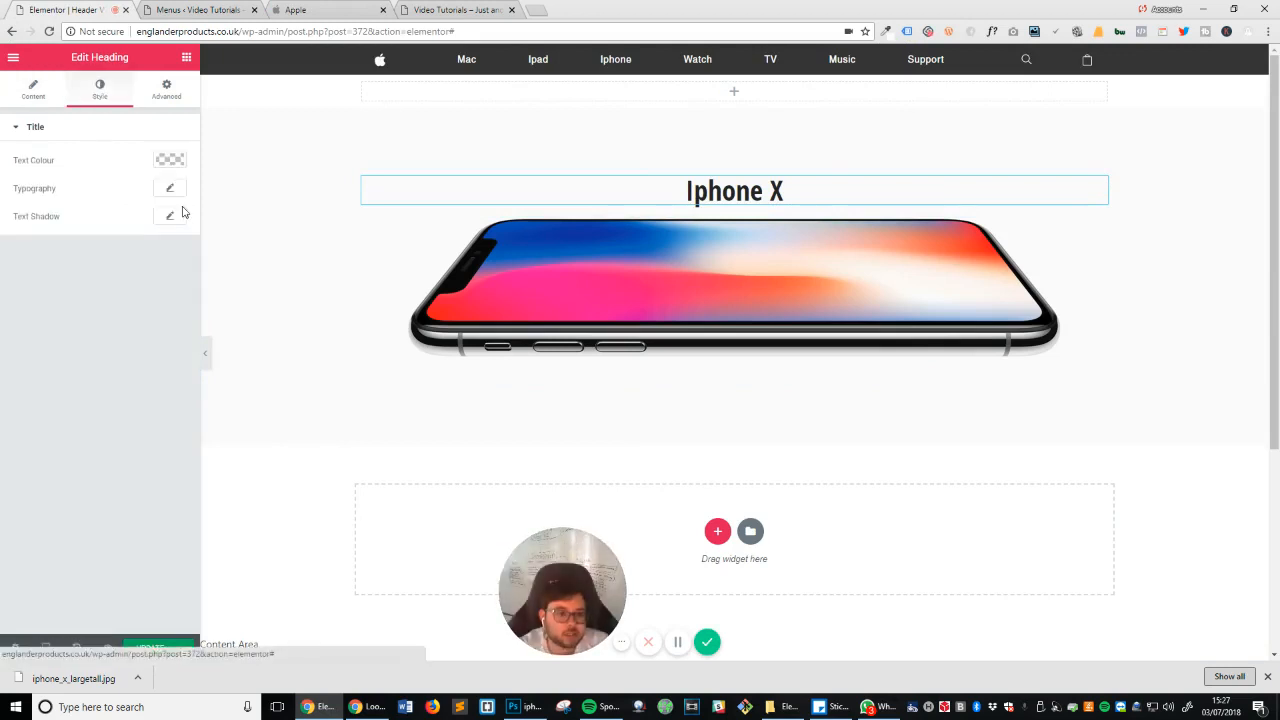
click(170, 188)
click(147, 230)
text(hel)
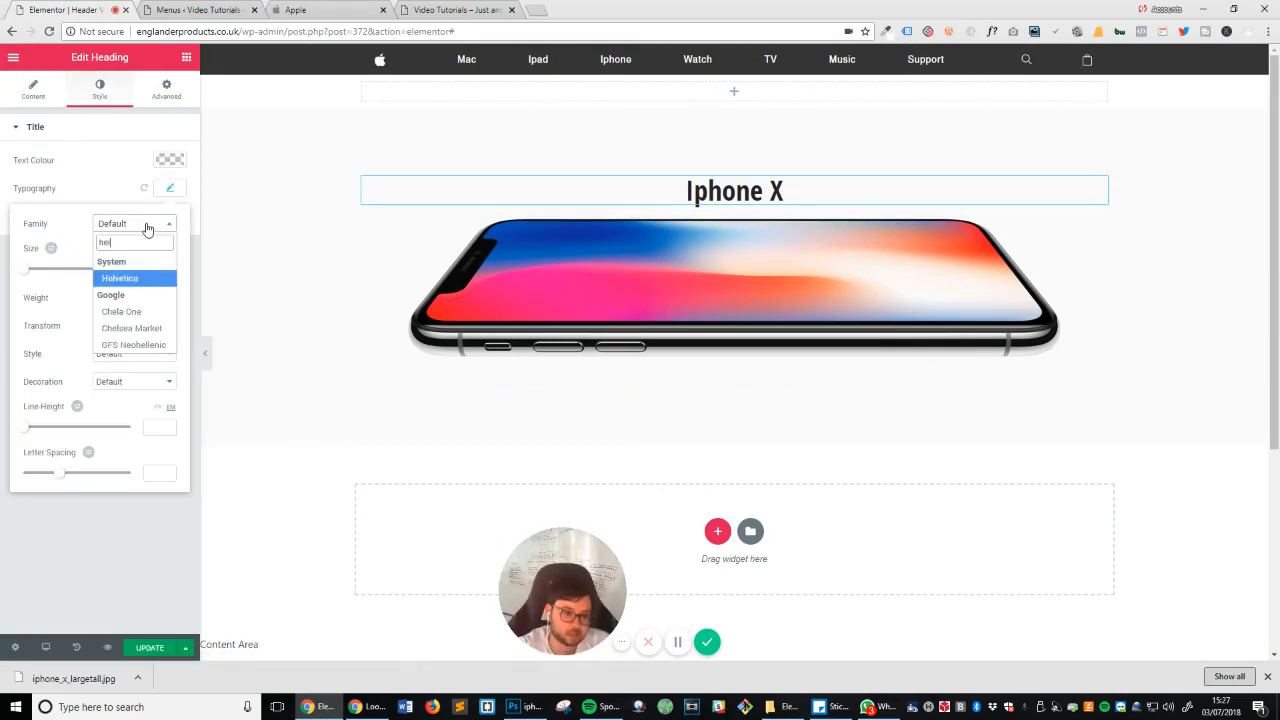
key(Return)
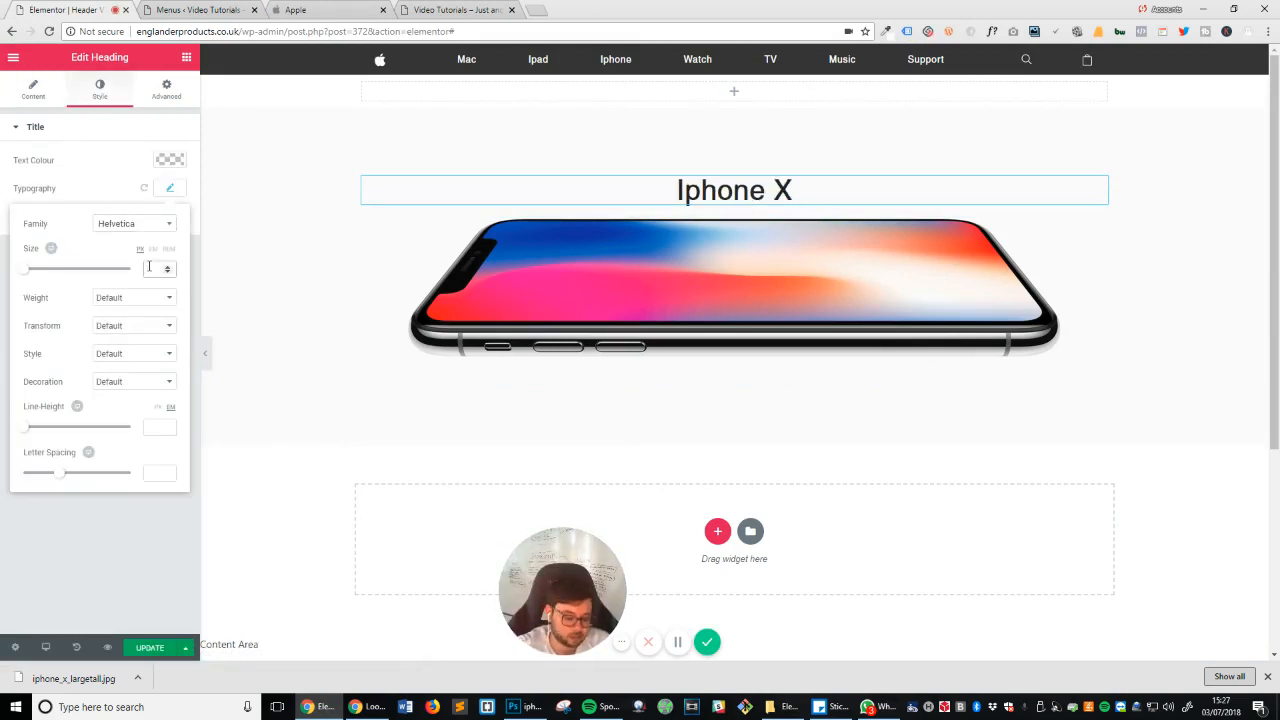
Step: Set the font size of the "Iphone X" heading to 59 px
text(17)
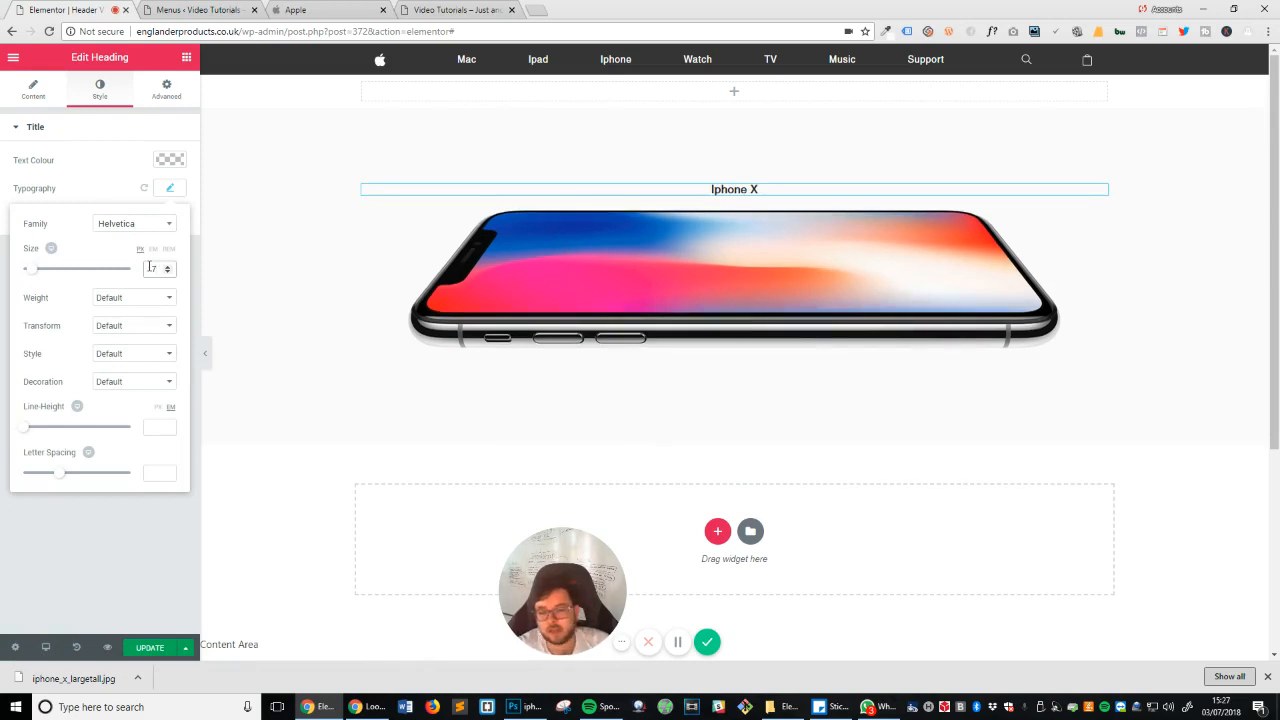
text(27)
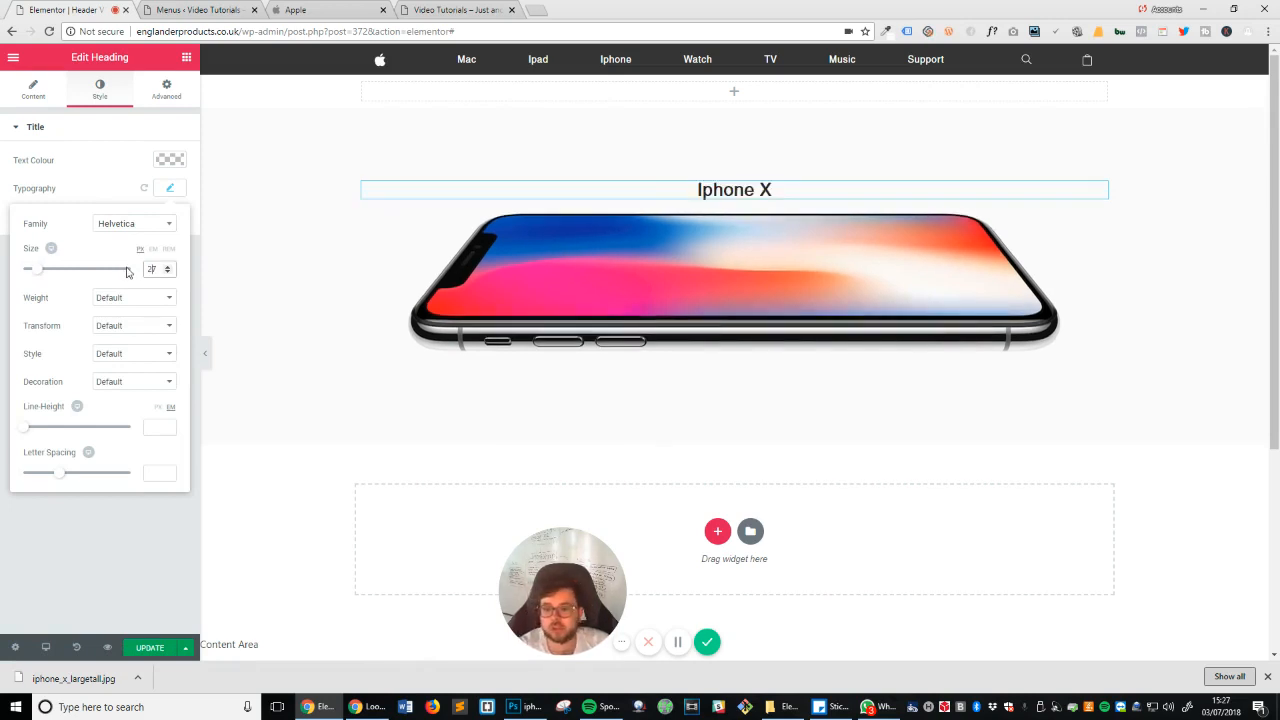
key(Up)
key(Up)
key(Up)
key(Up)
key(Up)
key(Up)
key(Up)
key(Up)
key(Up)
key(Up)
key(Up)
key(Up)
key(Up)
key(Up)
key(Up)
key(Up)
key(Up)
key(Up)
key(Up)
key(Up)
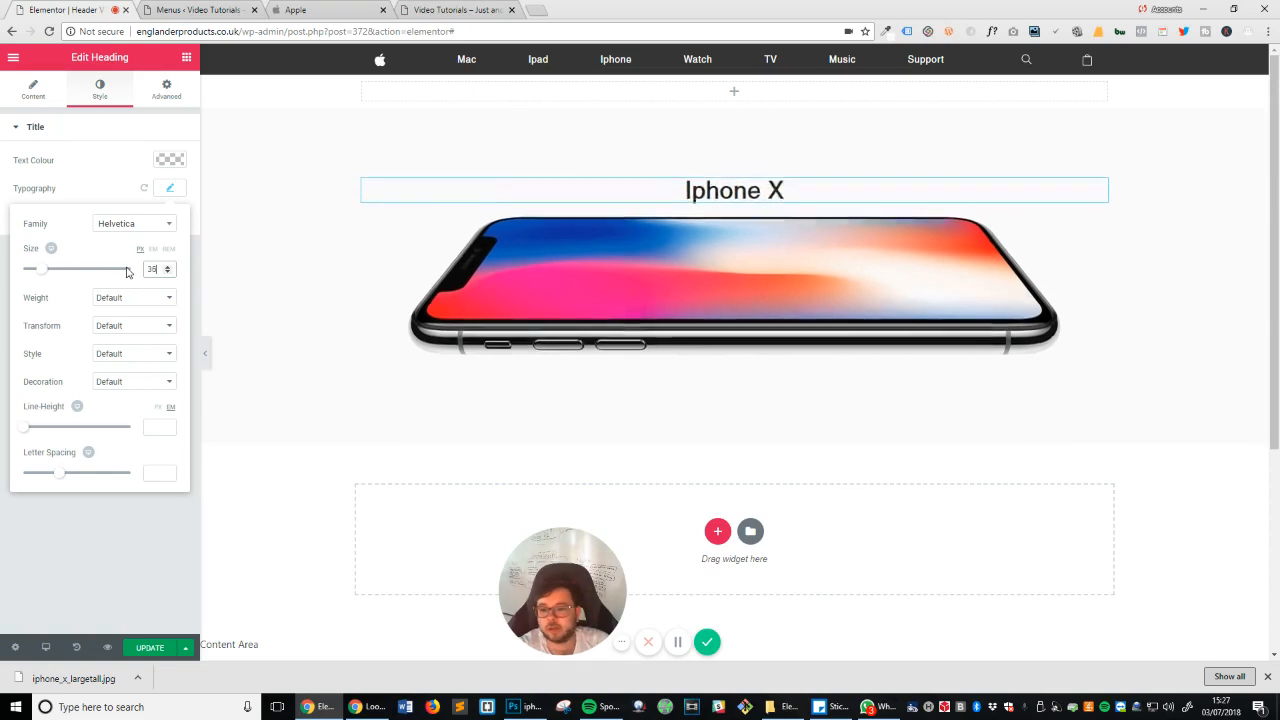
key(Up)
key(Up)
key(Up)
key(Up)
key(Up)
key(Up)
key(Up)
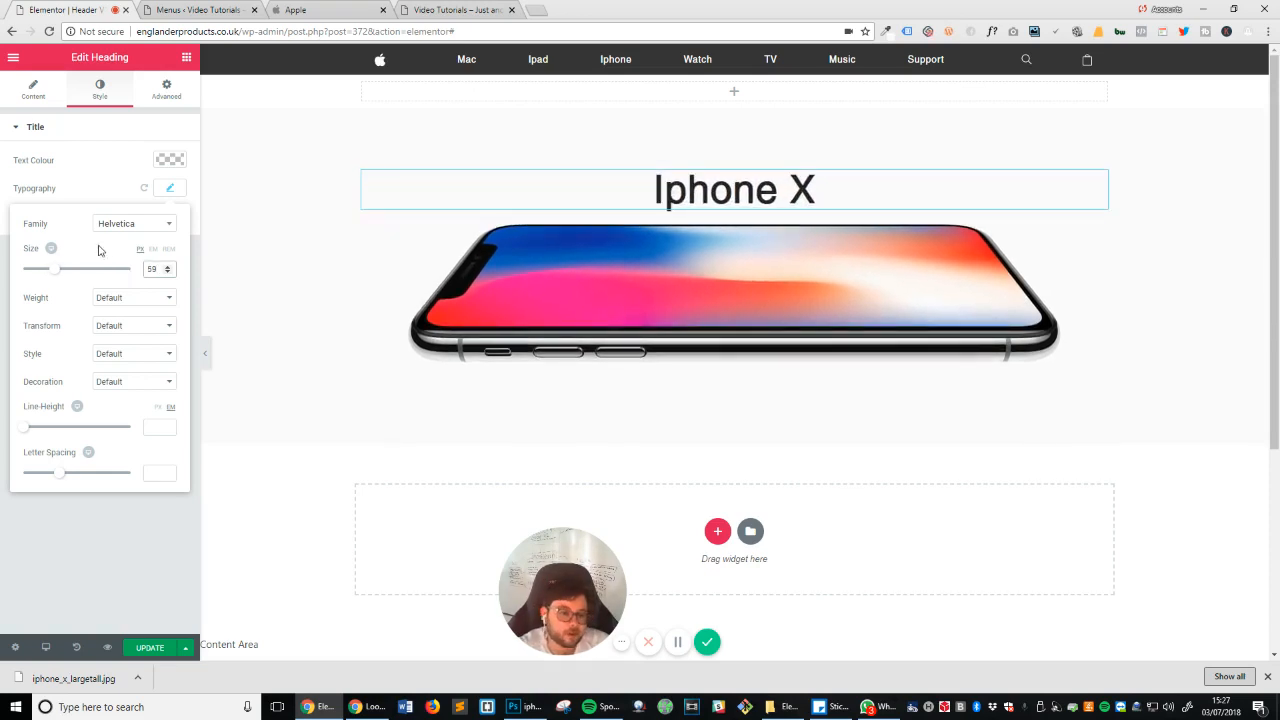
Step: Set the "Iphone X" heading's font weight to 400 and go to the Apple homepage to compare it
click(128, 298)
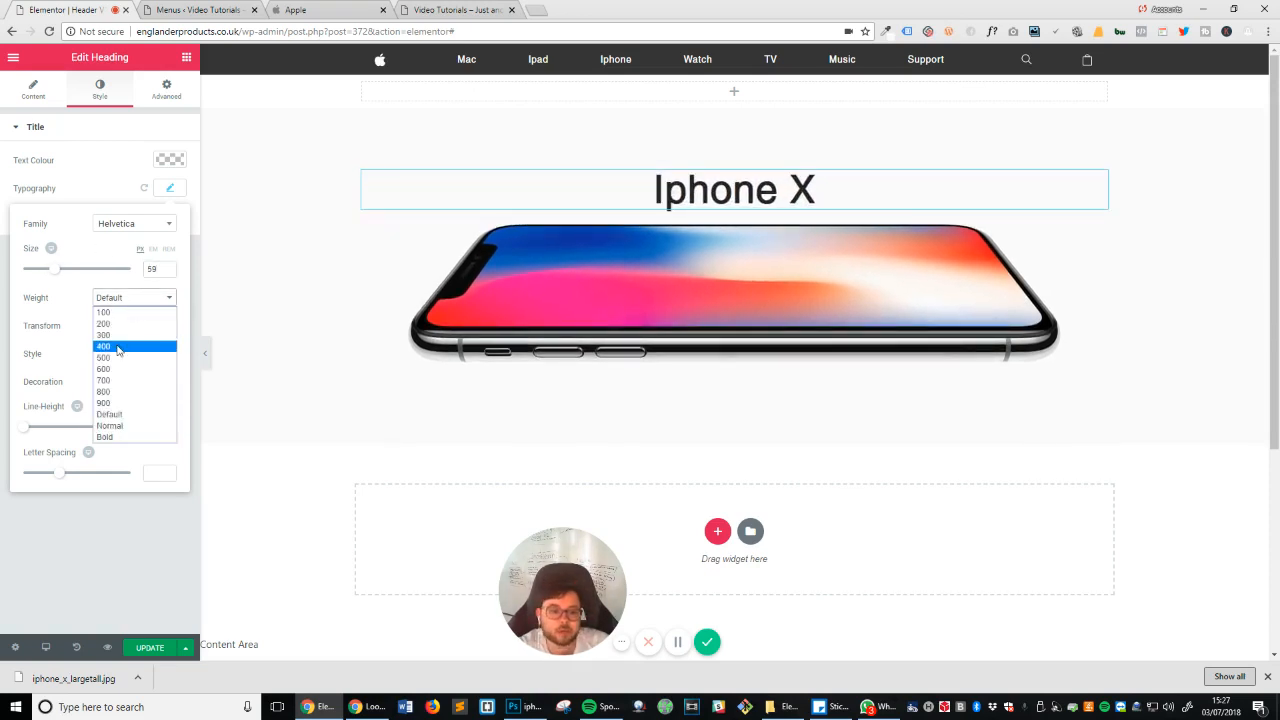
click(110, 349)
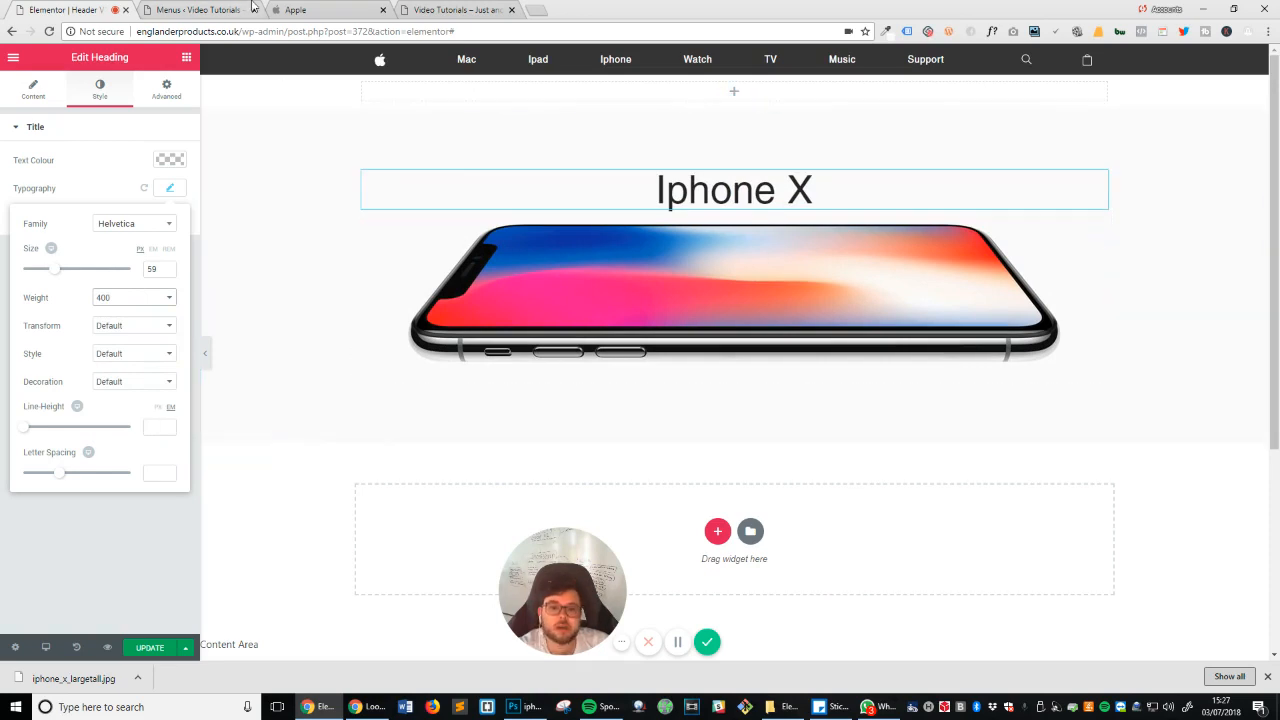
click(362, 9)
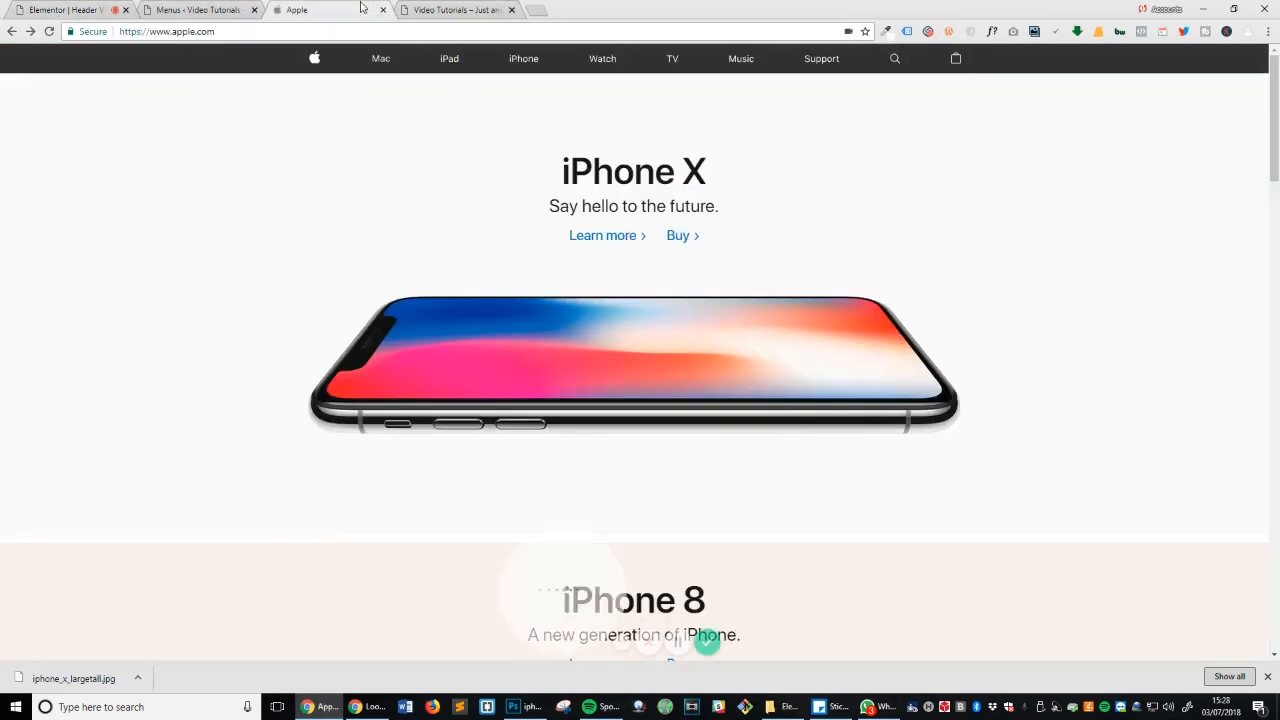
Step: Return to Elementor and correct the capitalisation of the heading's title so it reads "iPhone X"
click(70, 9)
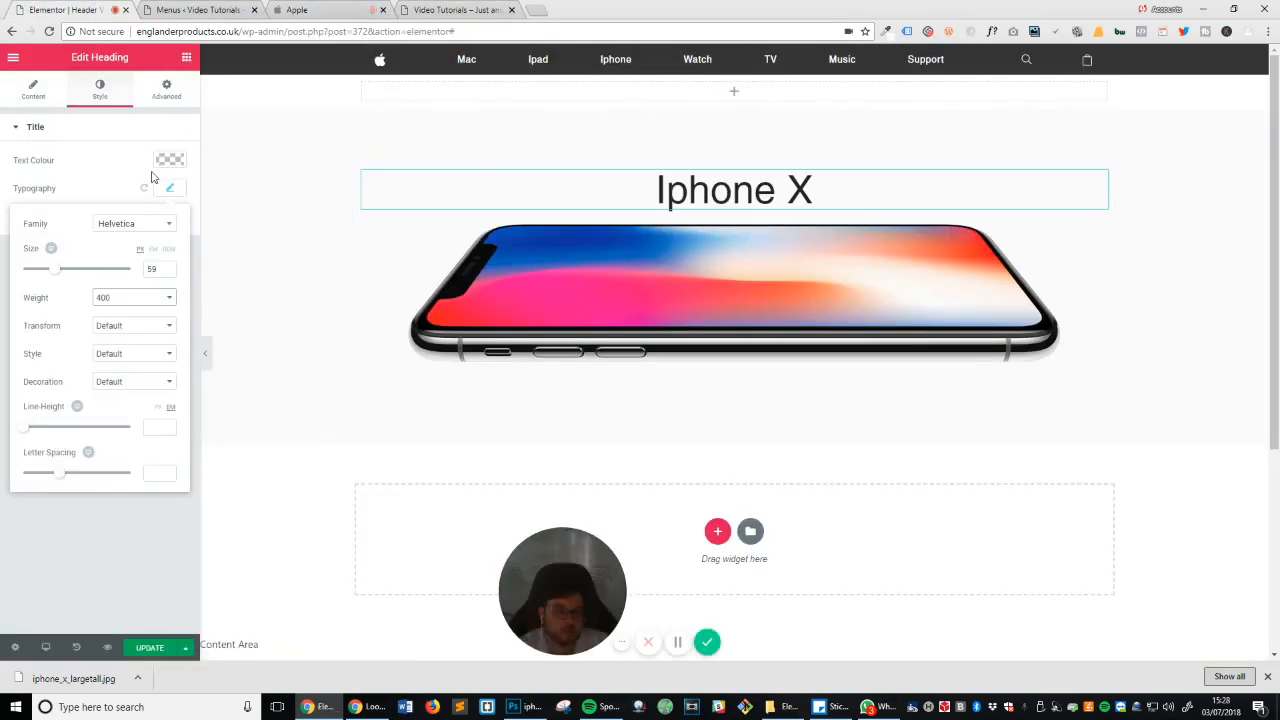
click(33, 89)
click(30, 176)
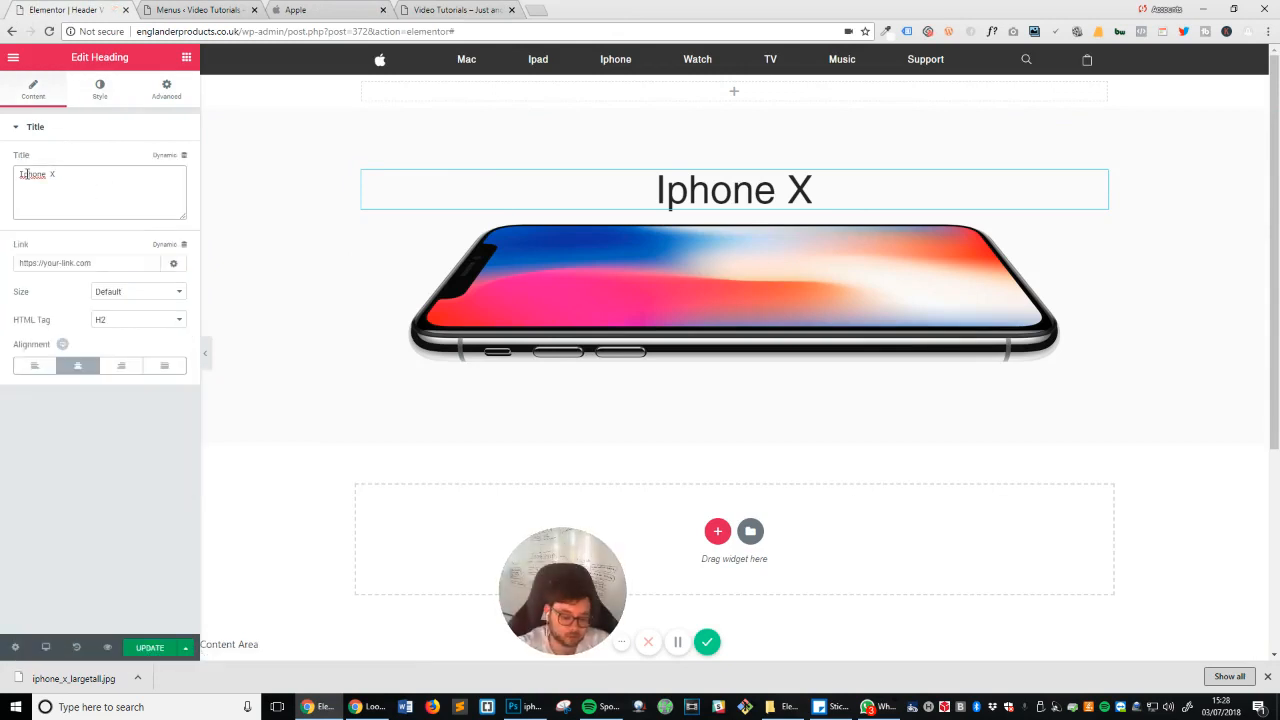
key(BackSpace)
key(BackSpace)
text(iP)
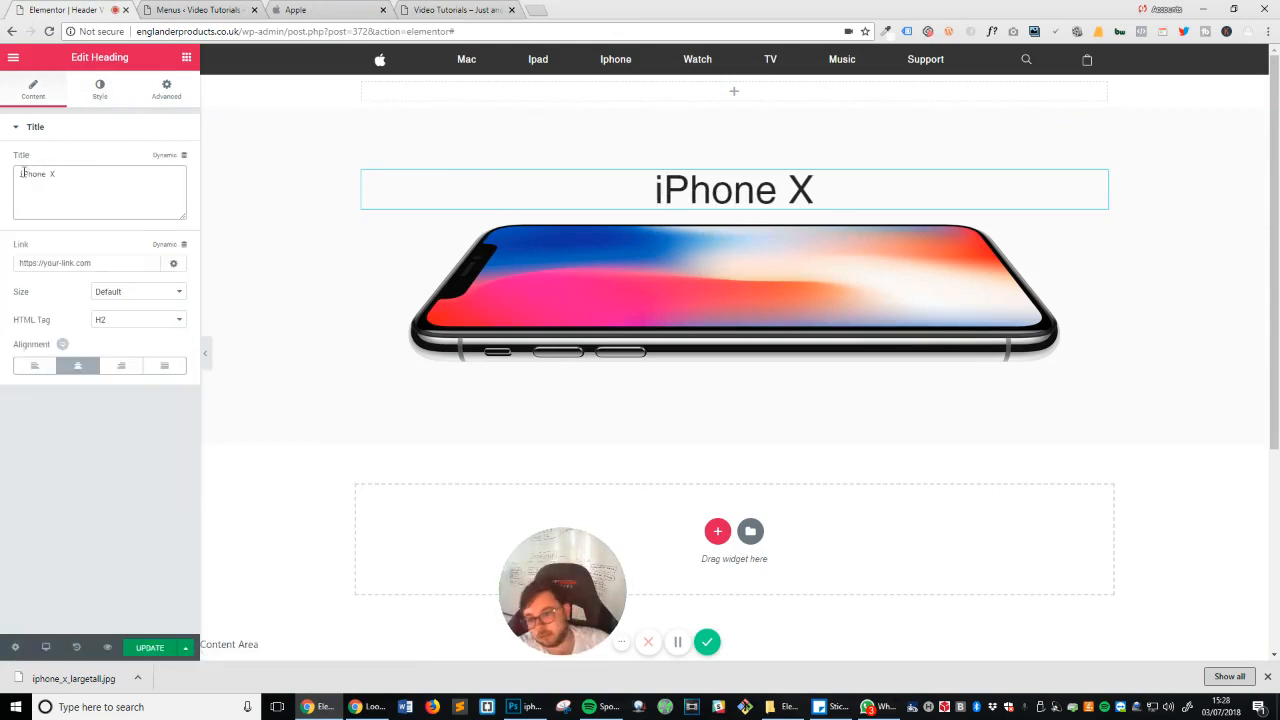
Step: Reload the Apple homepage and inspect the font of the iPhone X headline with WhatFont
click(331, 9)
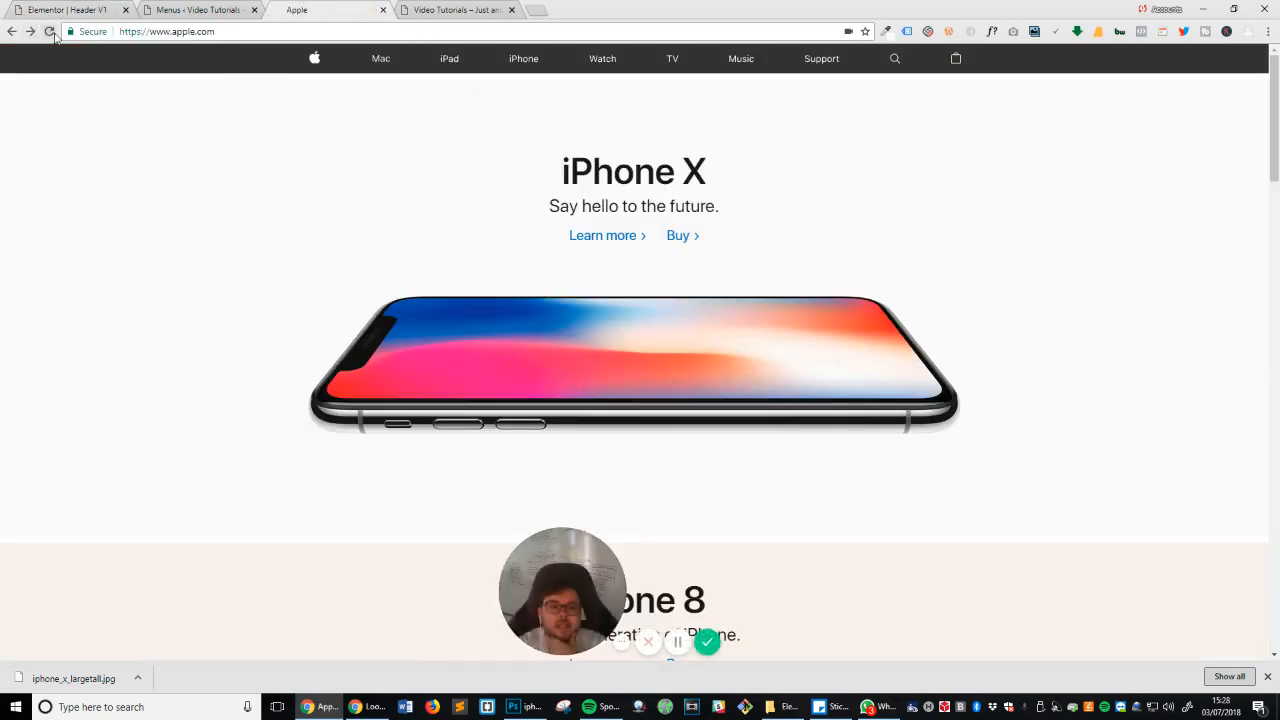
click(49, 31)
click(990, 32)
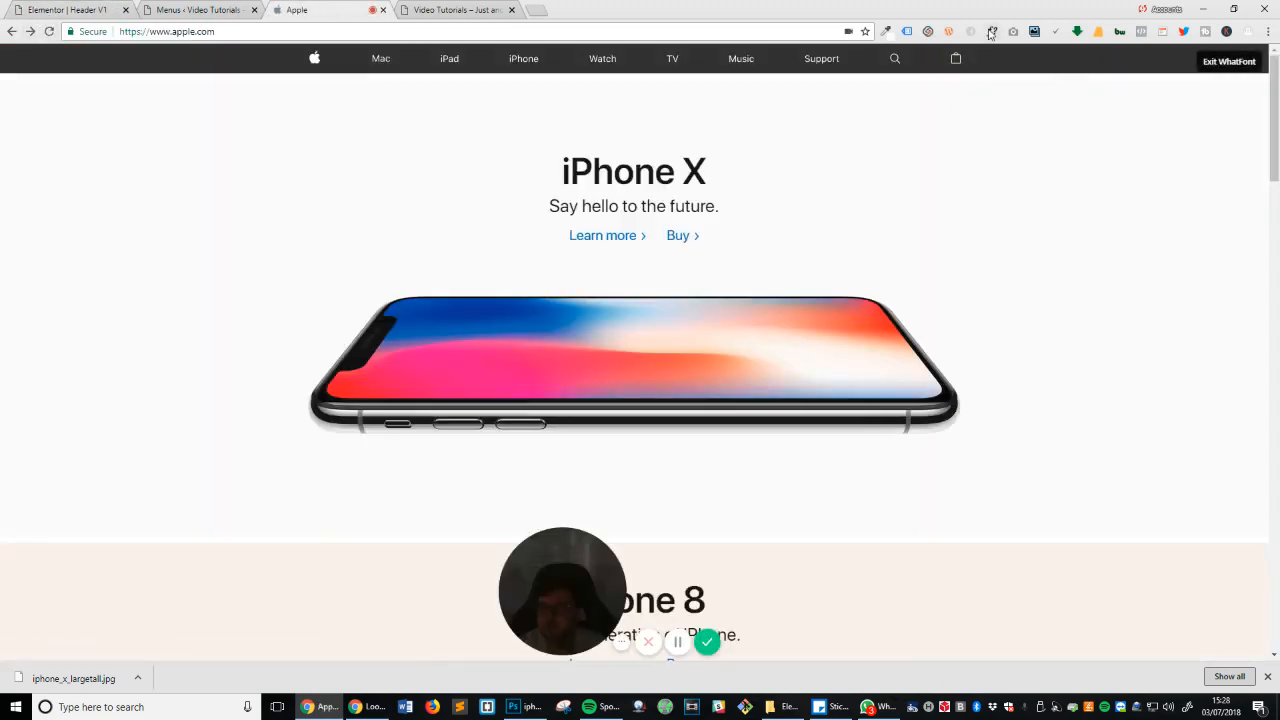
click(660, 167)
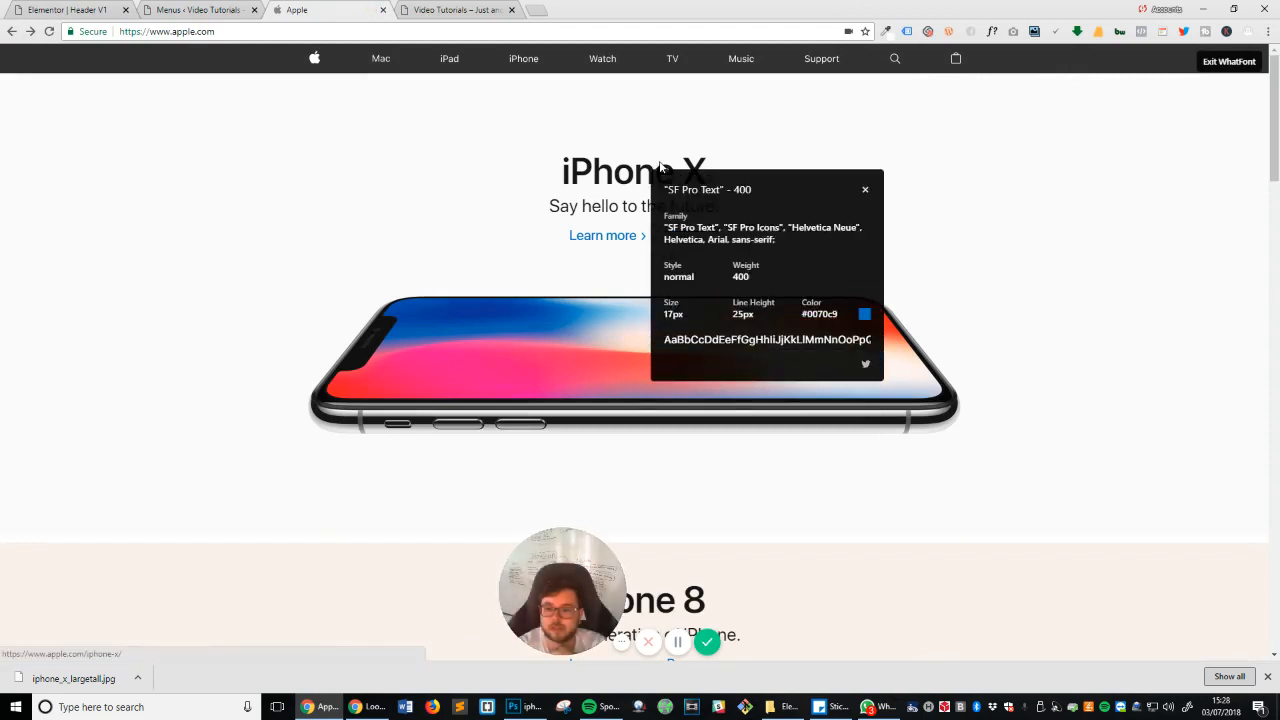
click(607, 139)
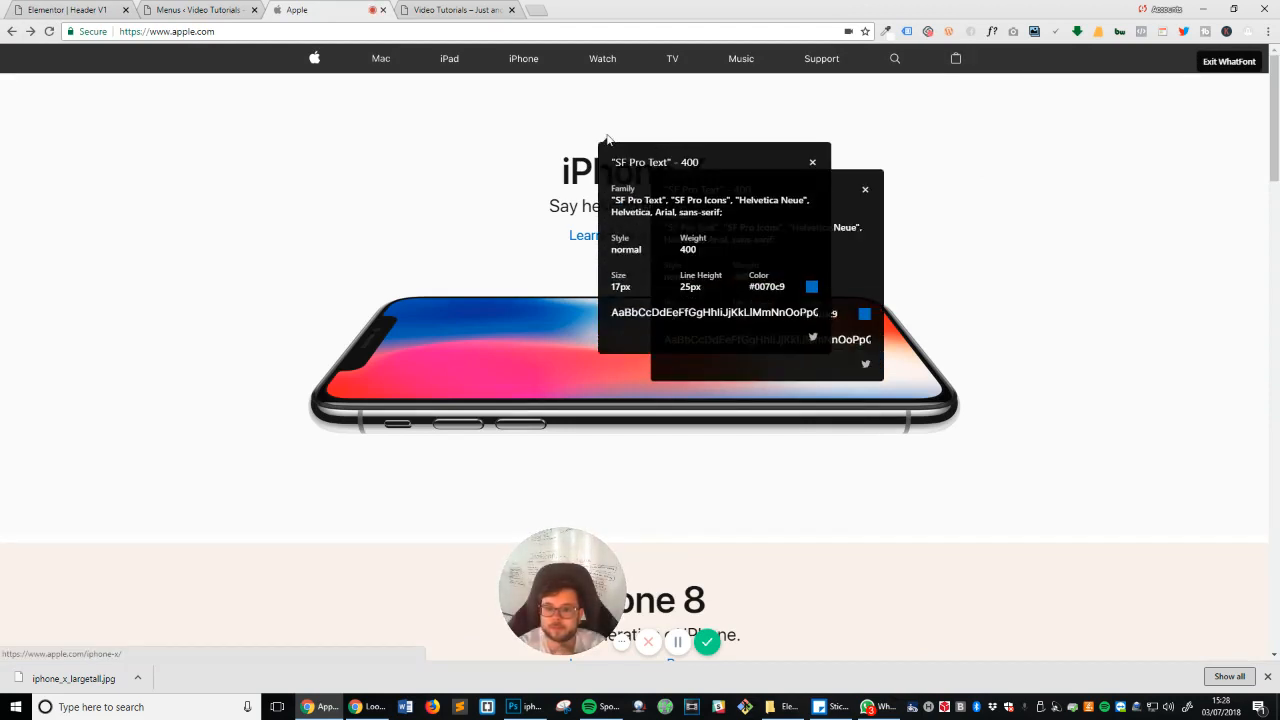
click(550, 140)
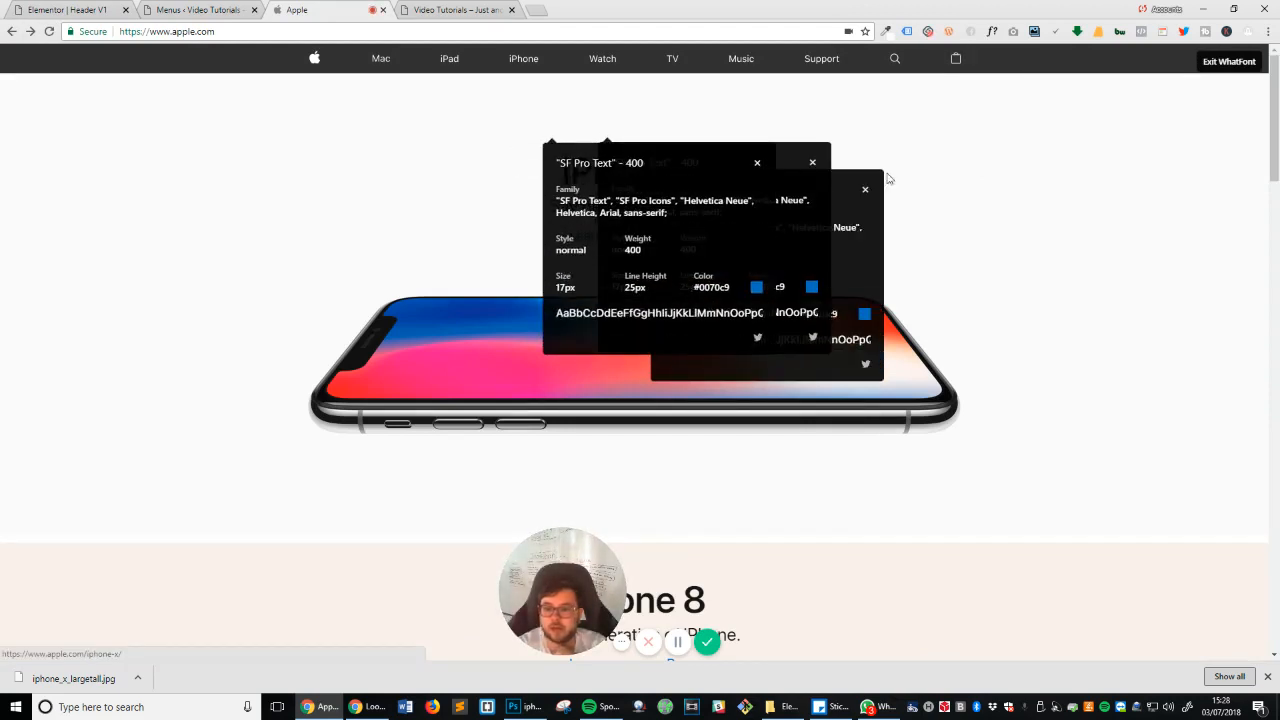
click(812, 162)
click(755, 168)
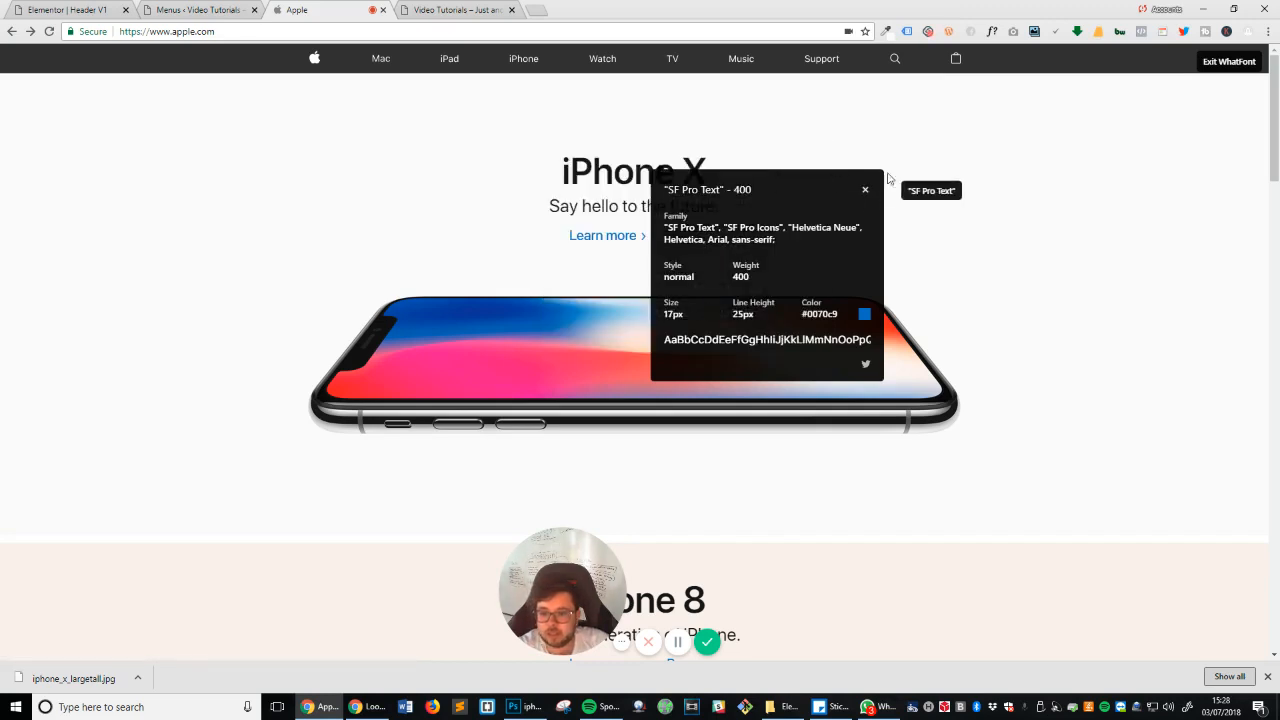
click(865, 189)
key(Escape)
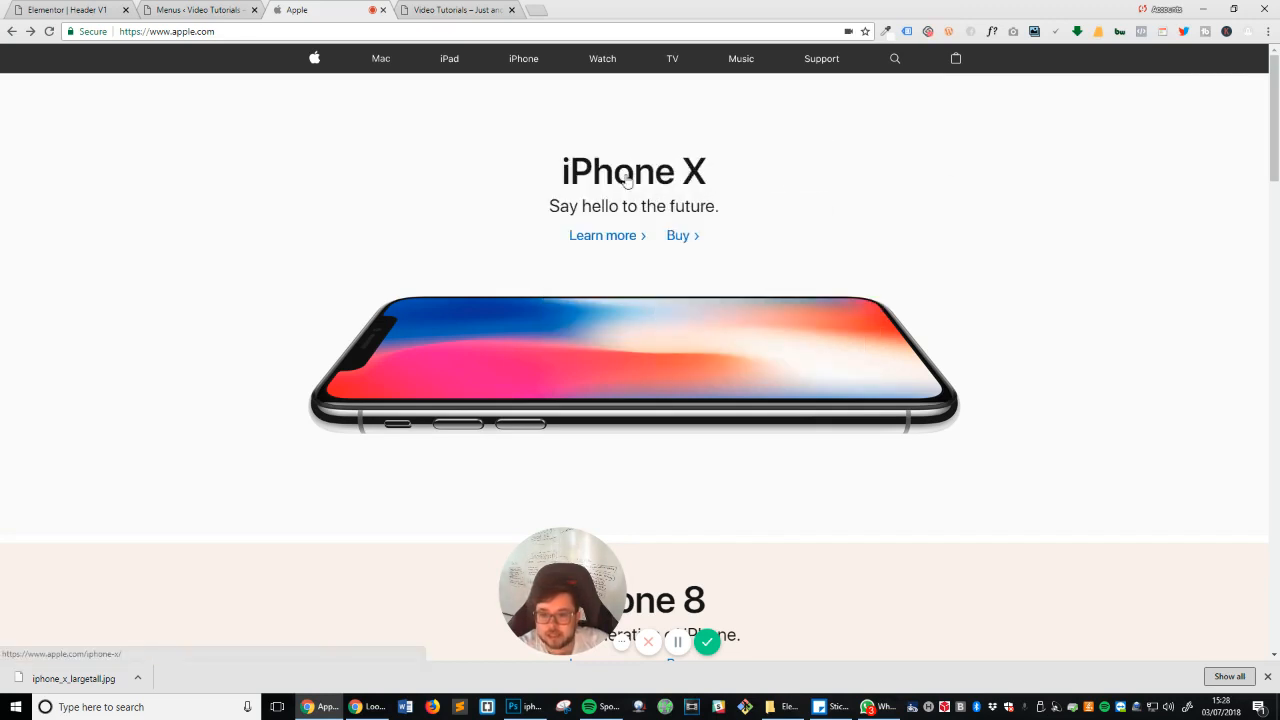
right_click(618, 175)
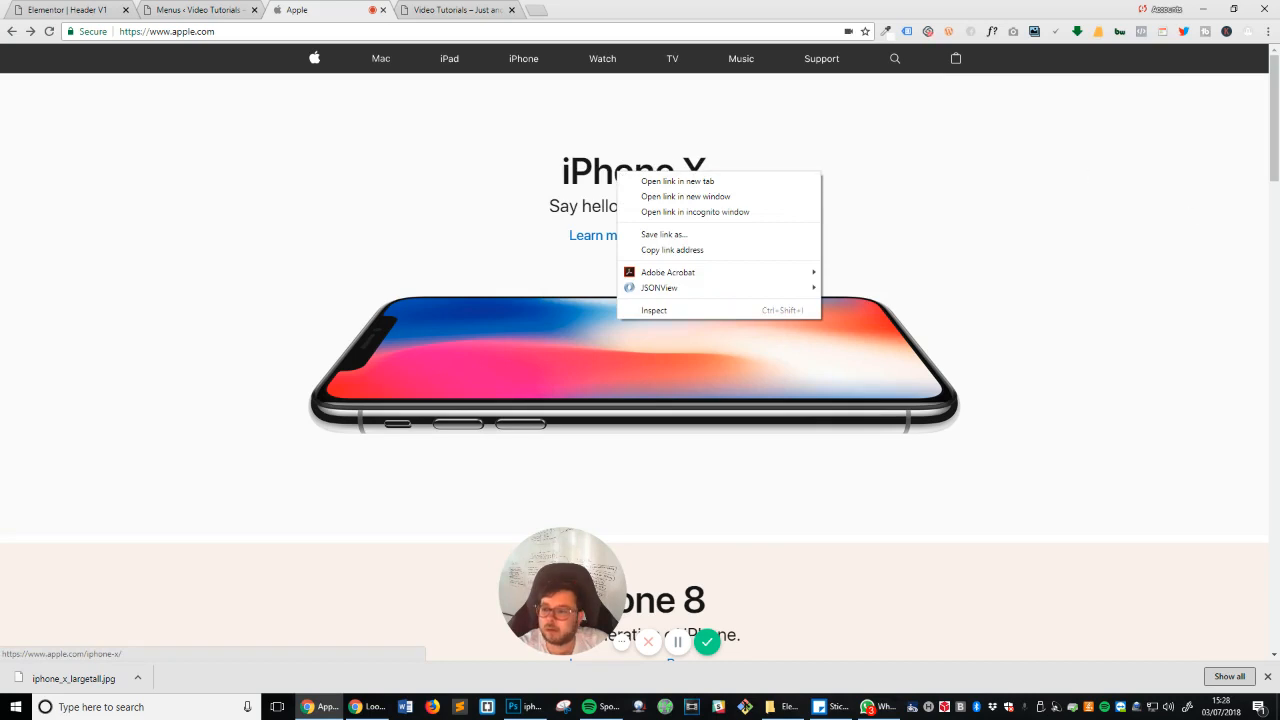
click(840, 436)
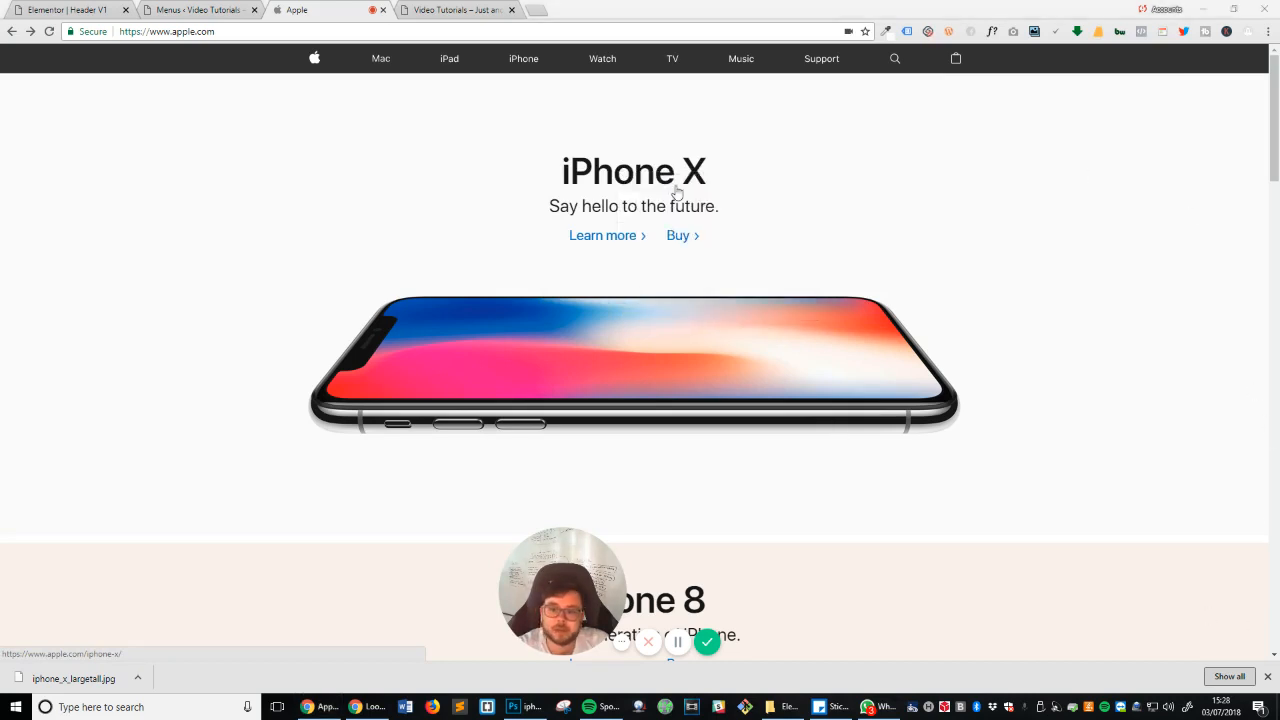
Step: Set the "iPhone X" heading's font weight to 600 in Elementor and compare it with the Apple homepage
click(62, 9)
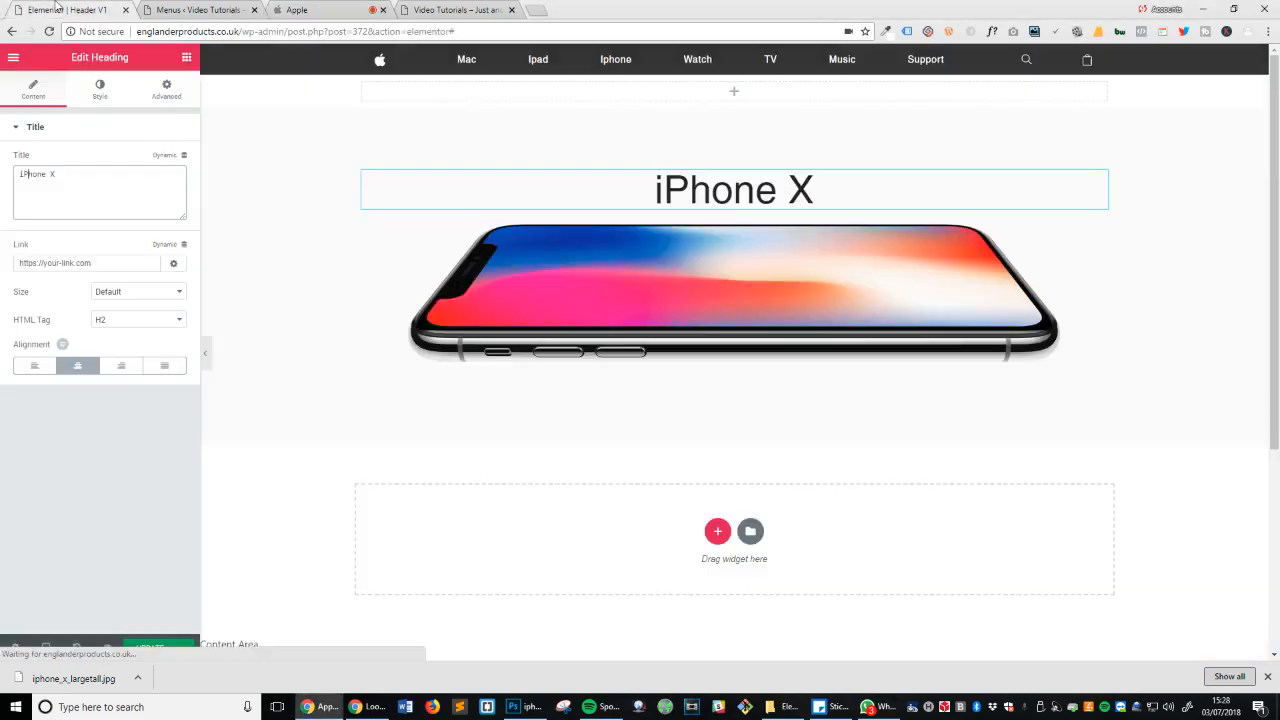
click(100, 100)
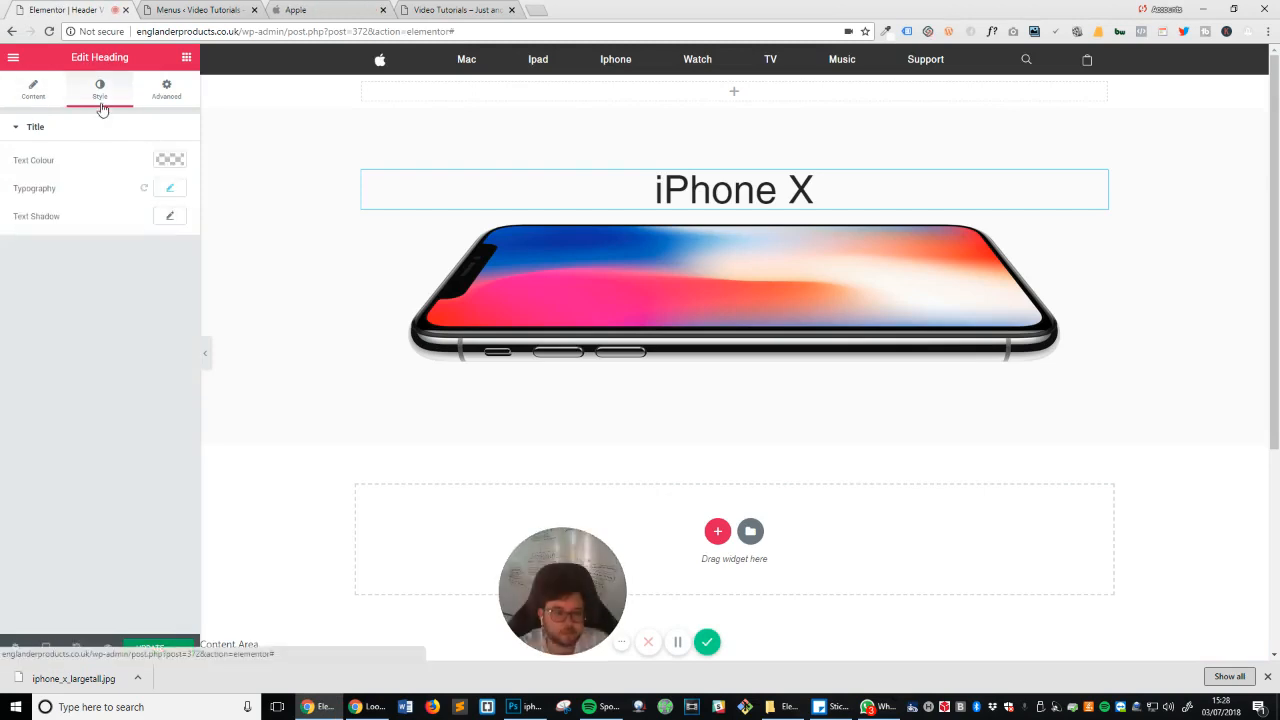
click(171, 189)
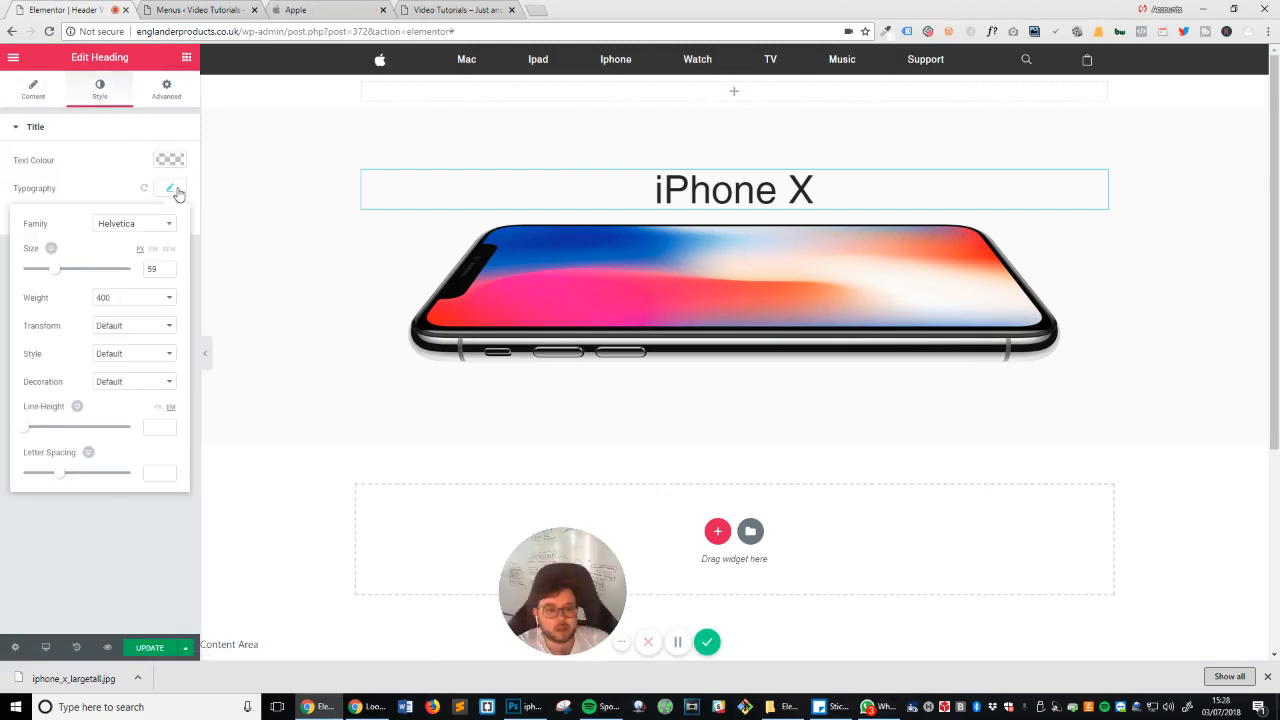
click(132, 298)
click(126, 375)
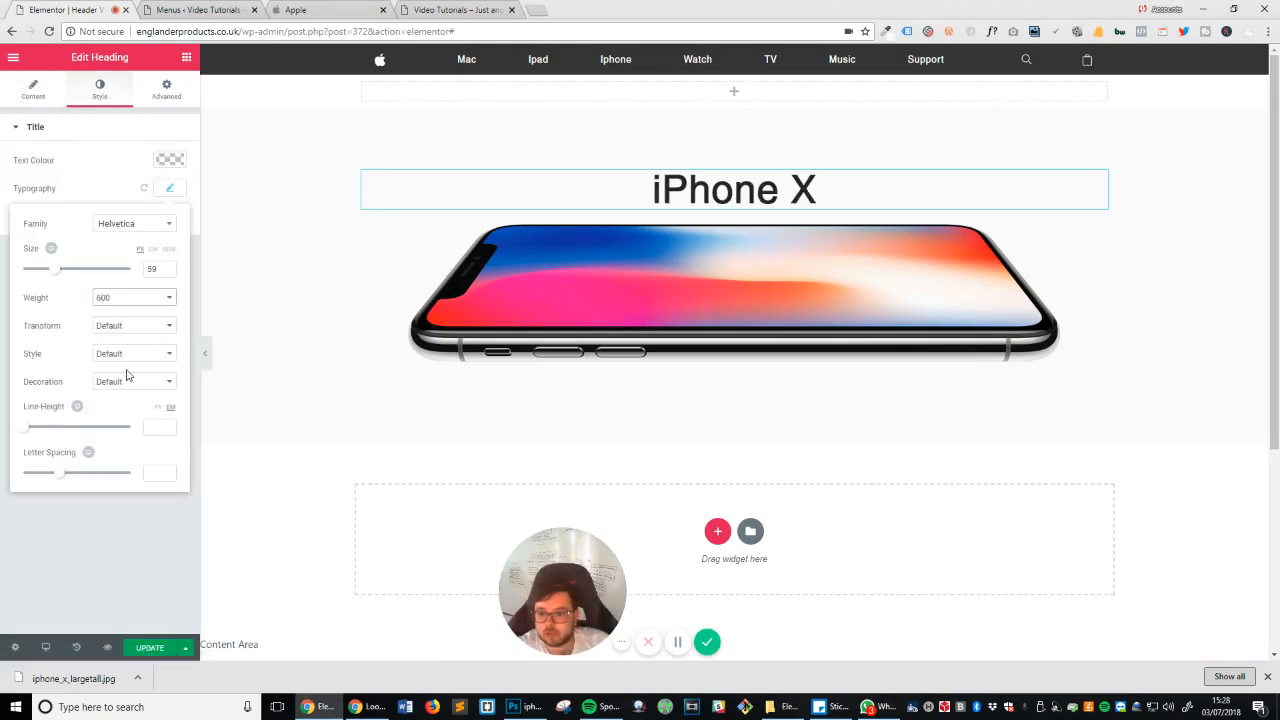
click(351, 6)
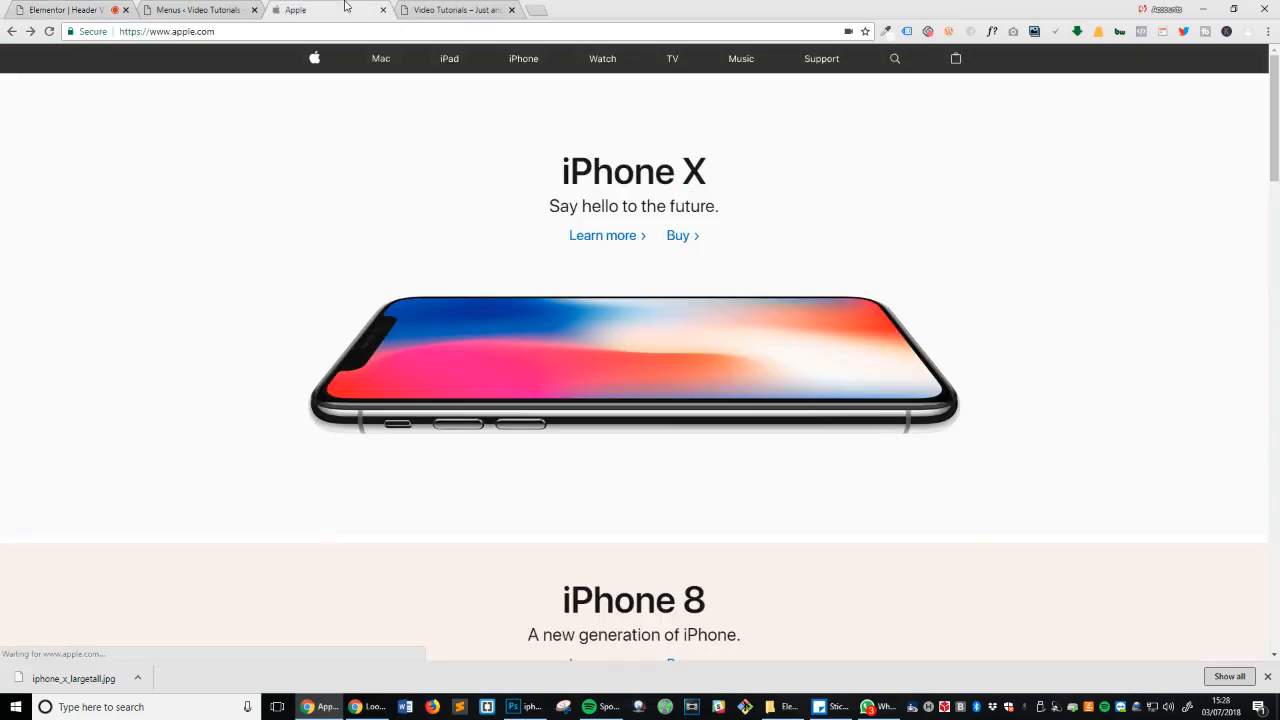
Step: Try font weights 700 and 800 on the heading, set the weight to 900, and compare it with the Apple homepage
click(78, 8)
click(113, 300)
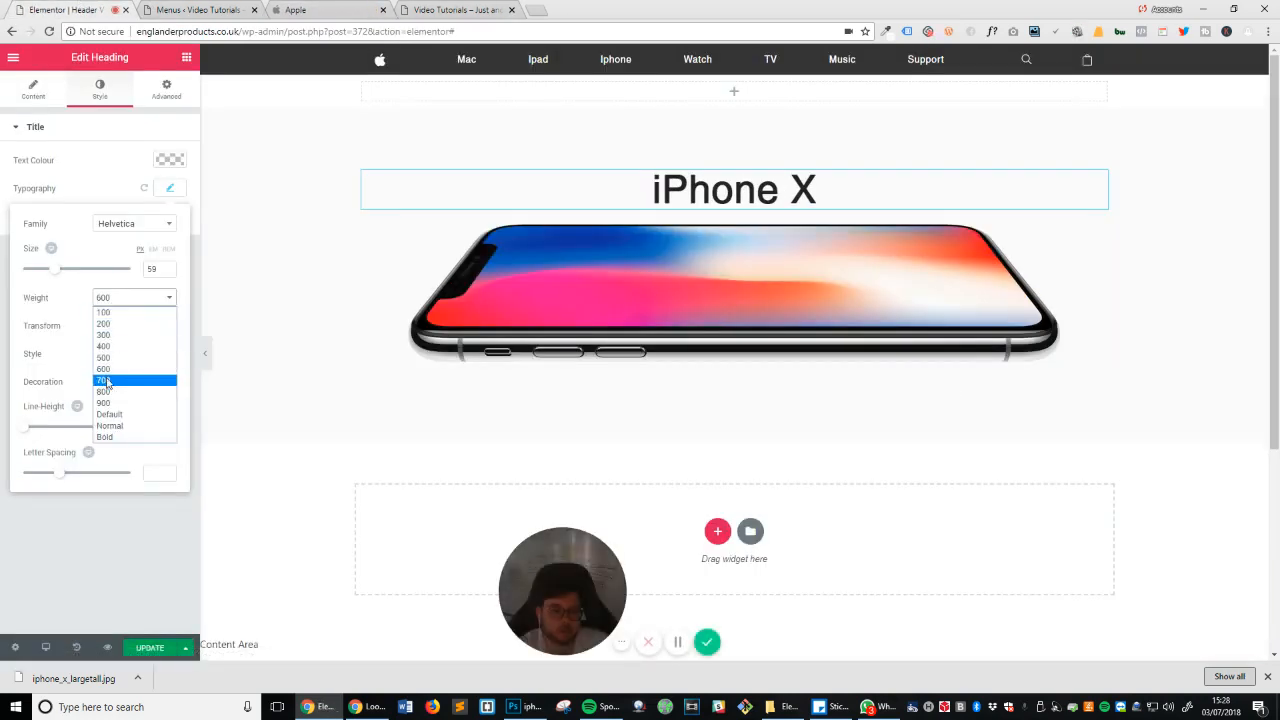
click(106, 380)
click(118, 299)
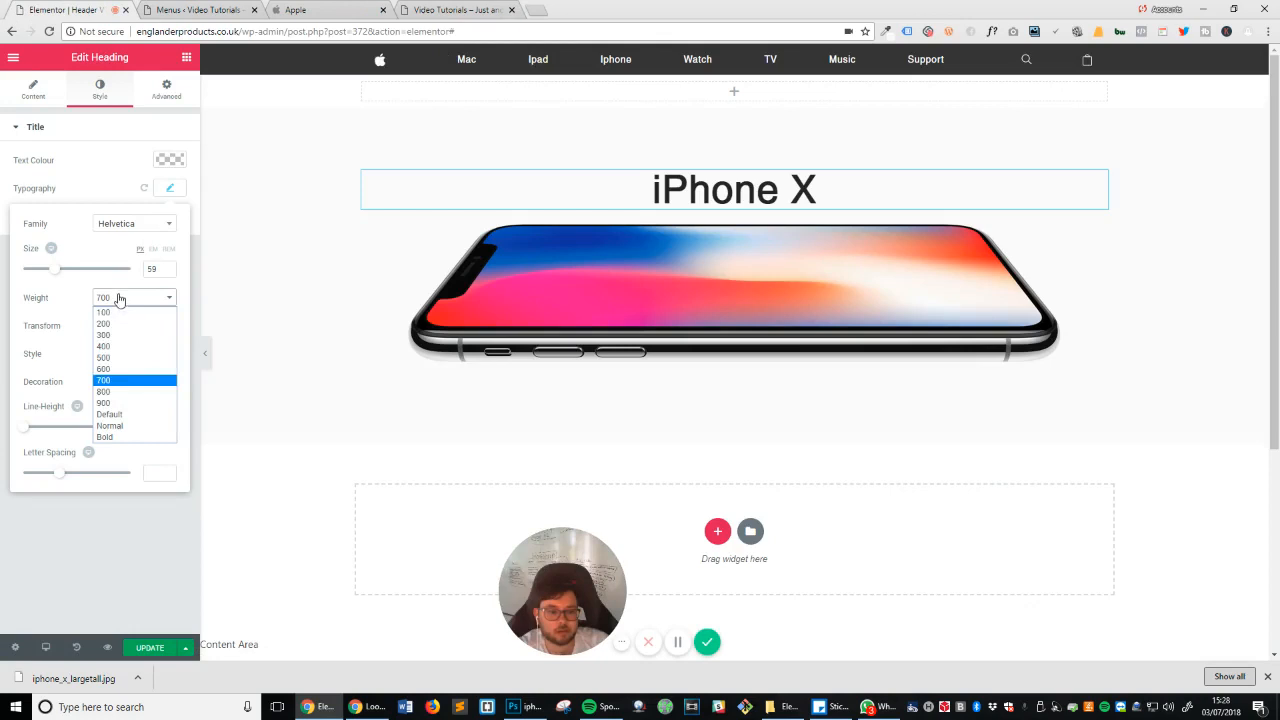
click(118, 392)
click(118, 300)
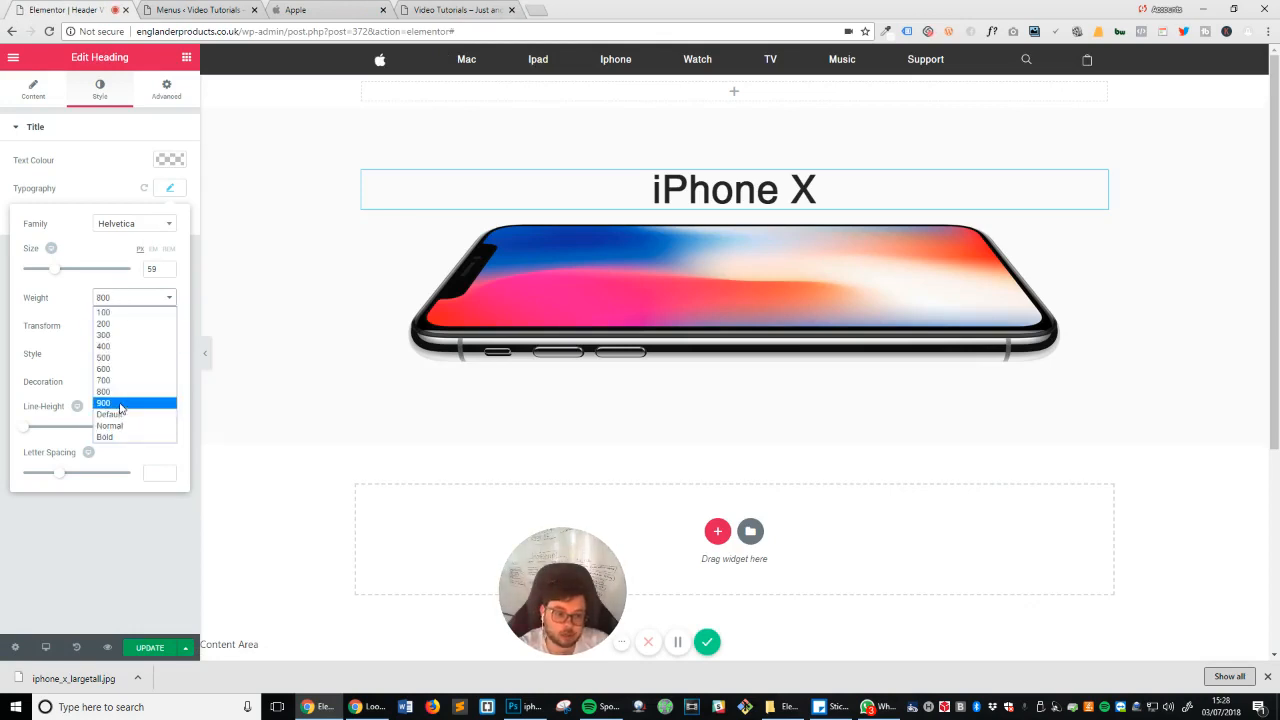
click(120, 406)
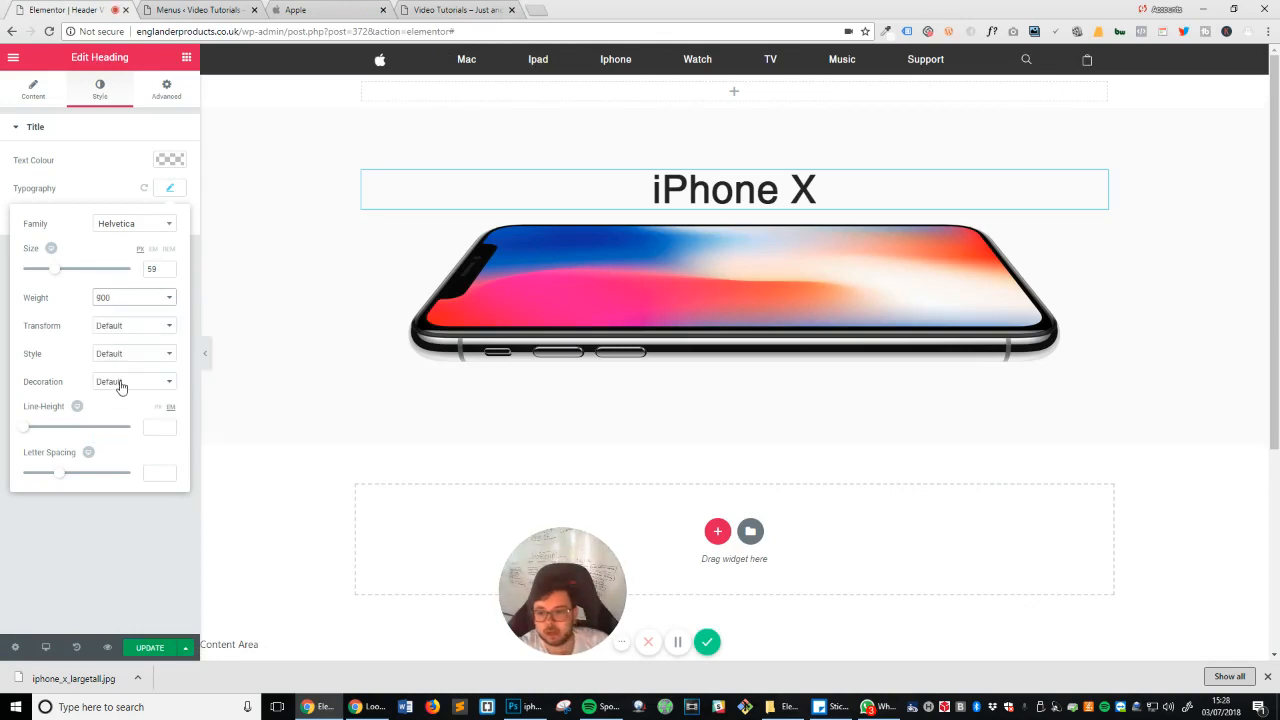
click(143, 575)
click(214, 6)
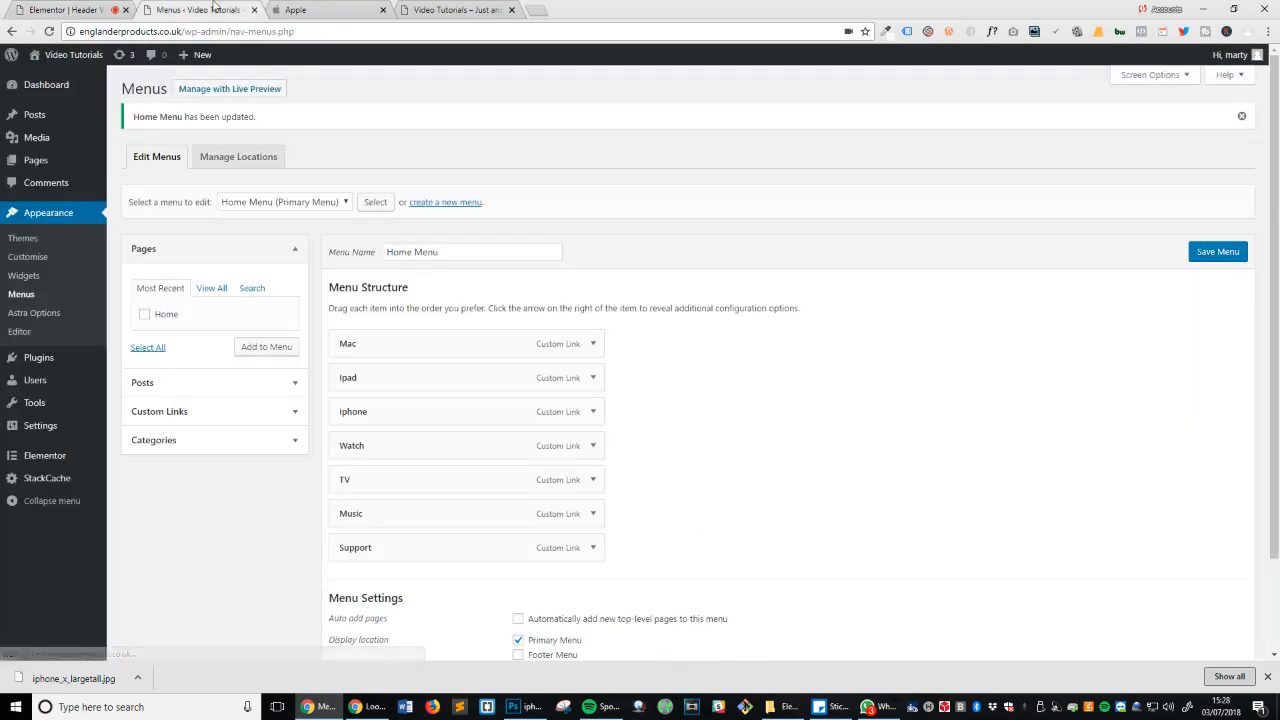
click(92, 9)
click(396, 8)
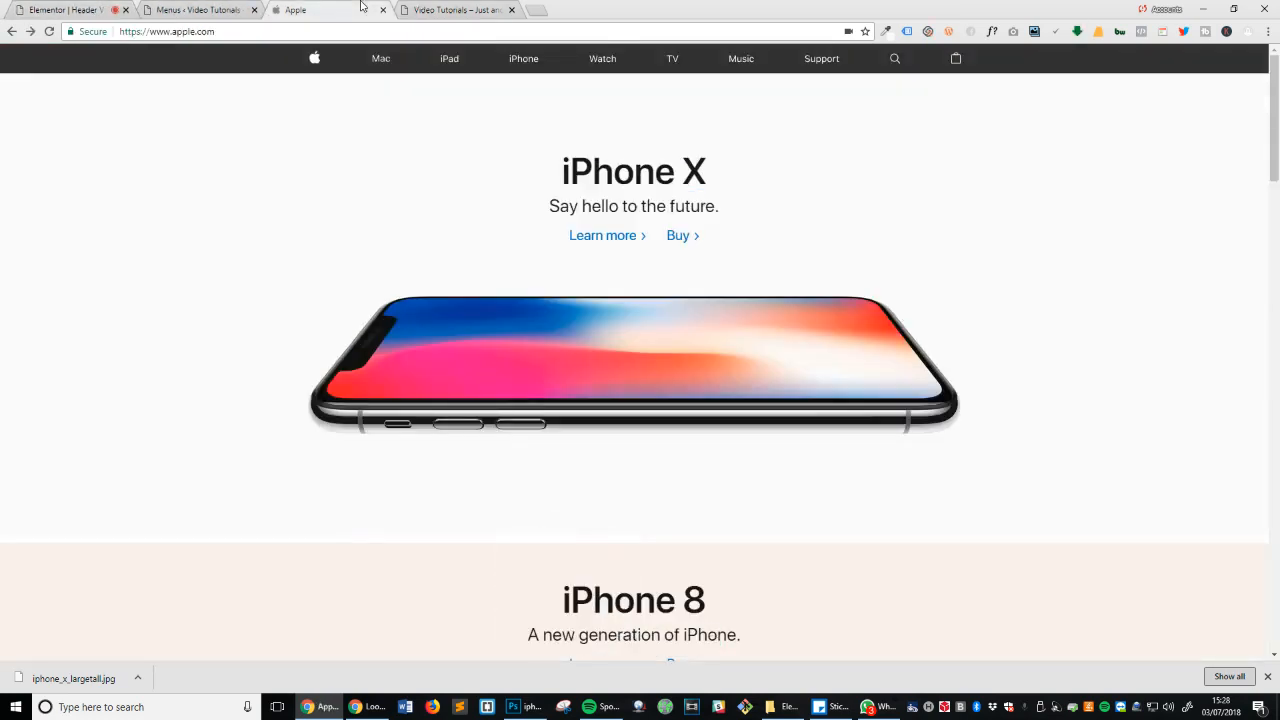
Step: Tighten the heading's letter spacing to -1.4 in Elementor and update the template
click(63, 12)
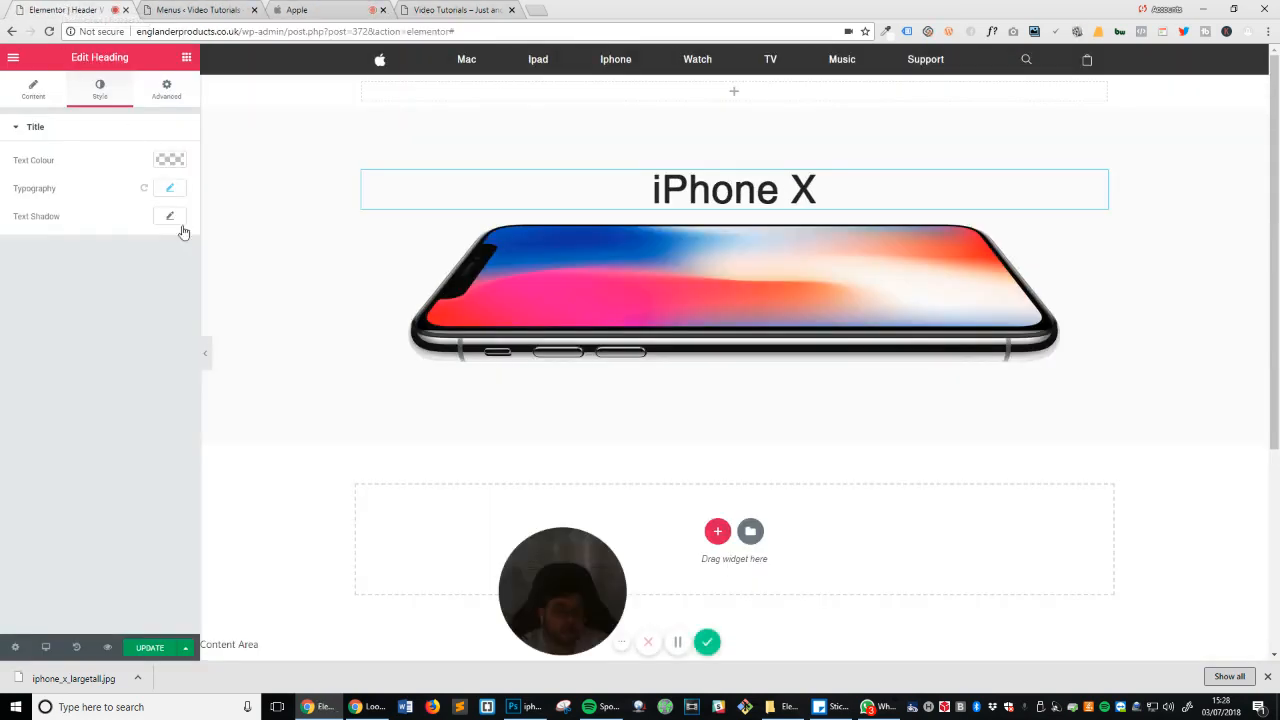
click(171, 189)
drag(60, 472, 48, 483)
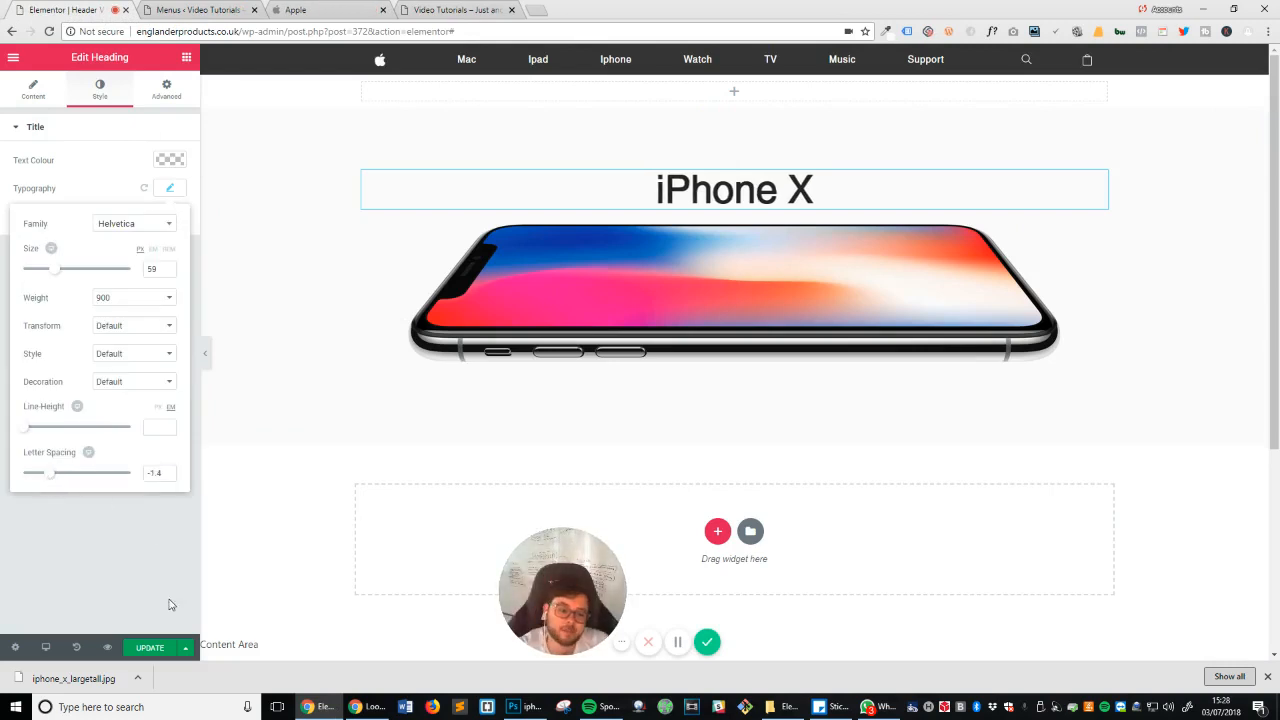
click(151, 649)
Step: Reload the live Video Tutorials site and examine the size of its "iPhone X" heading against Apple's headline
click(313, 7)
click(455, 10)
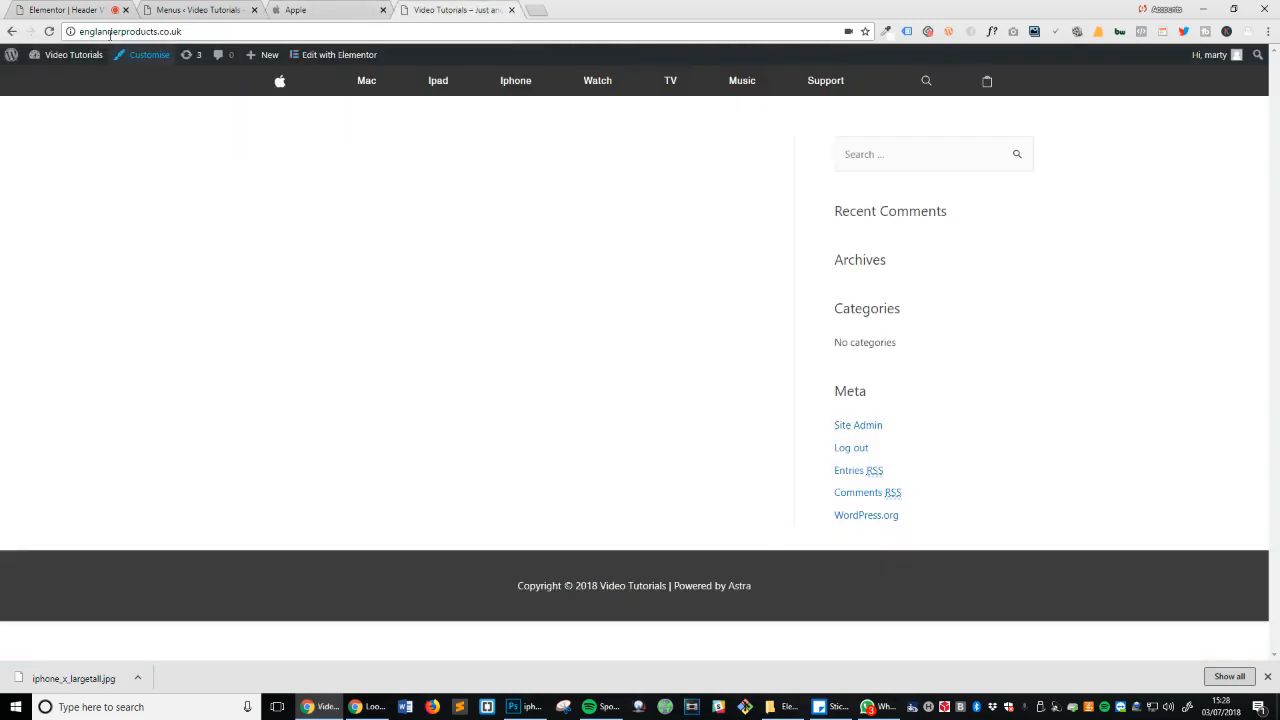
click(48, 31)
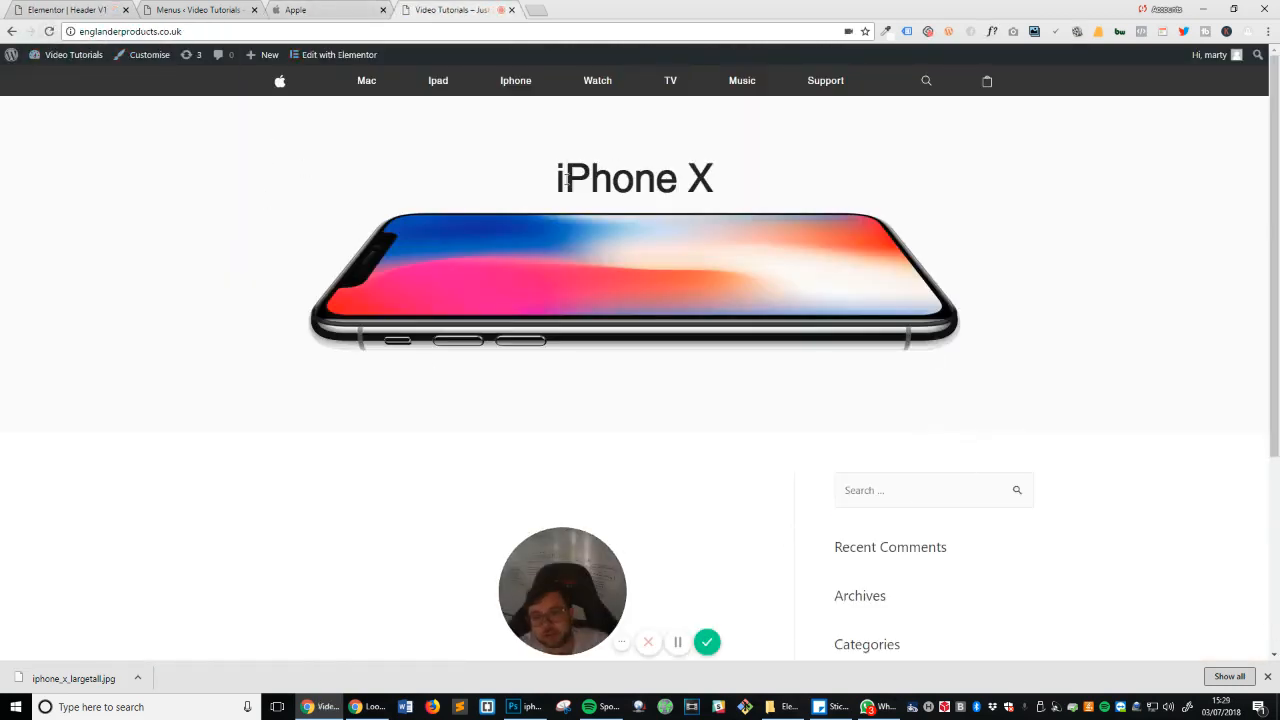
triple_click(565, 179)
click(699, 195)
double_click(698, 194)
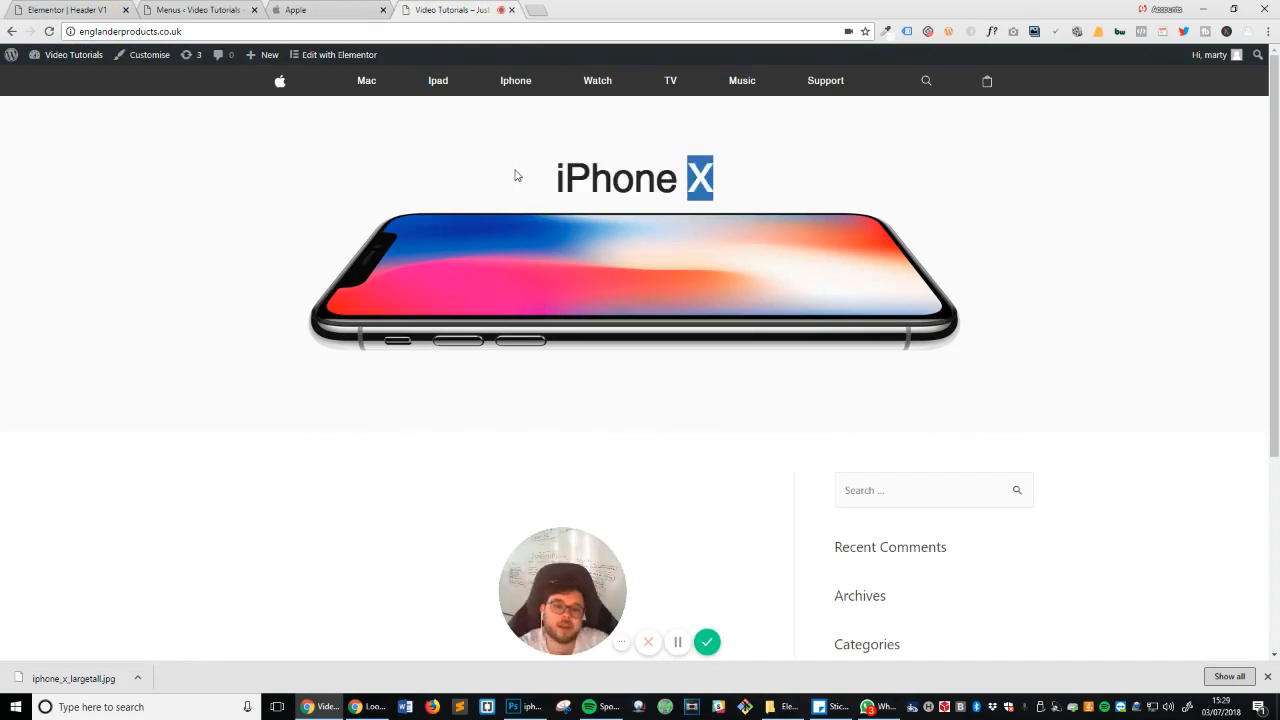
double_click(518, 176)
click(648, 173)
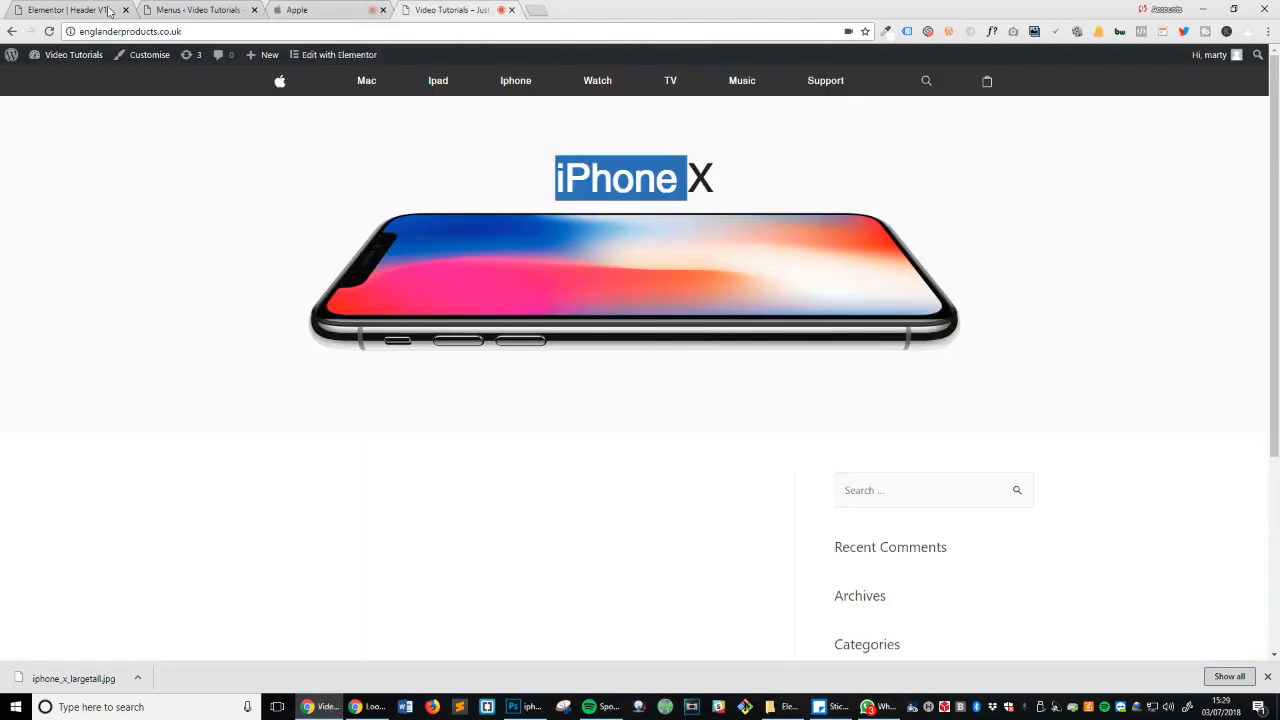
Step: Reduce the "iPhone X" heading's font size to 47 px in Elementor
click(72, 10)
click(170, 188)
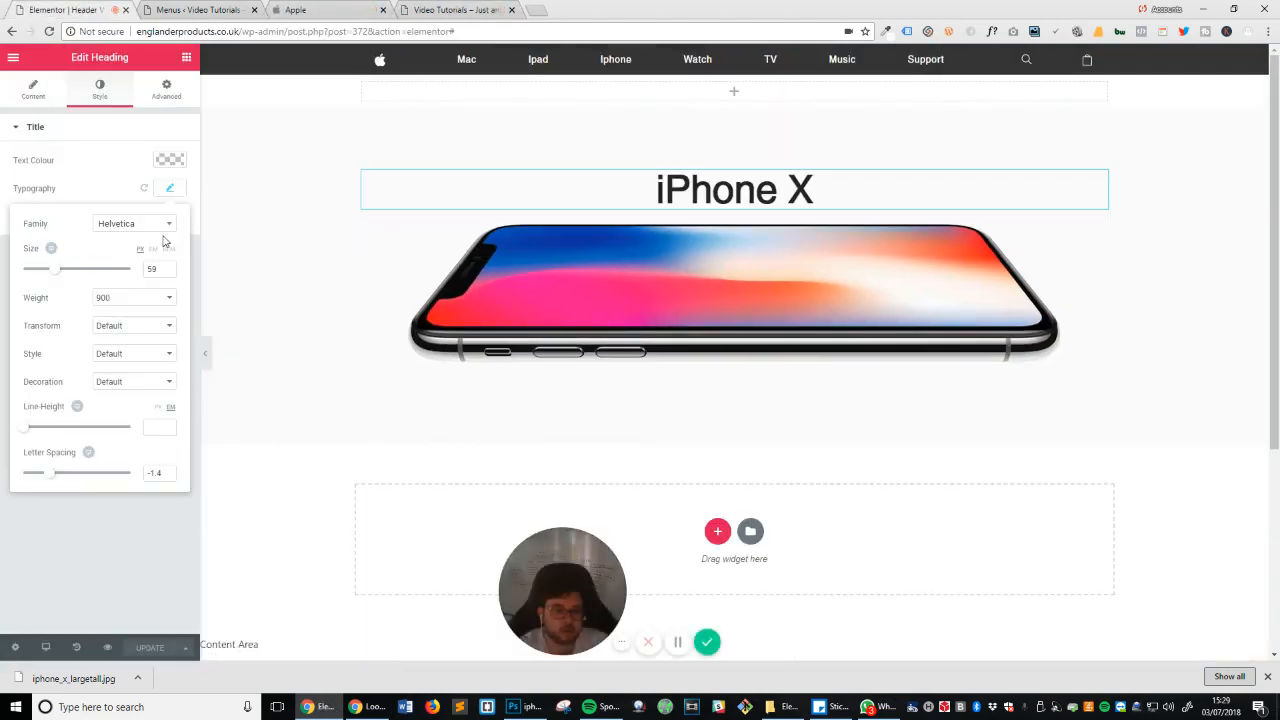
text(40)
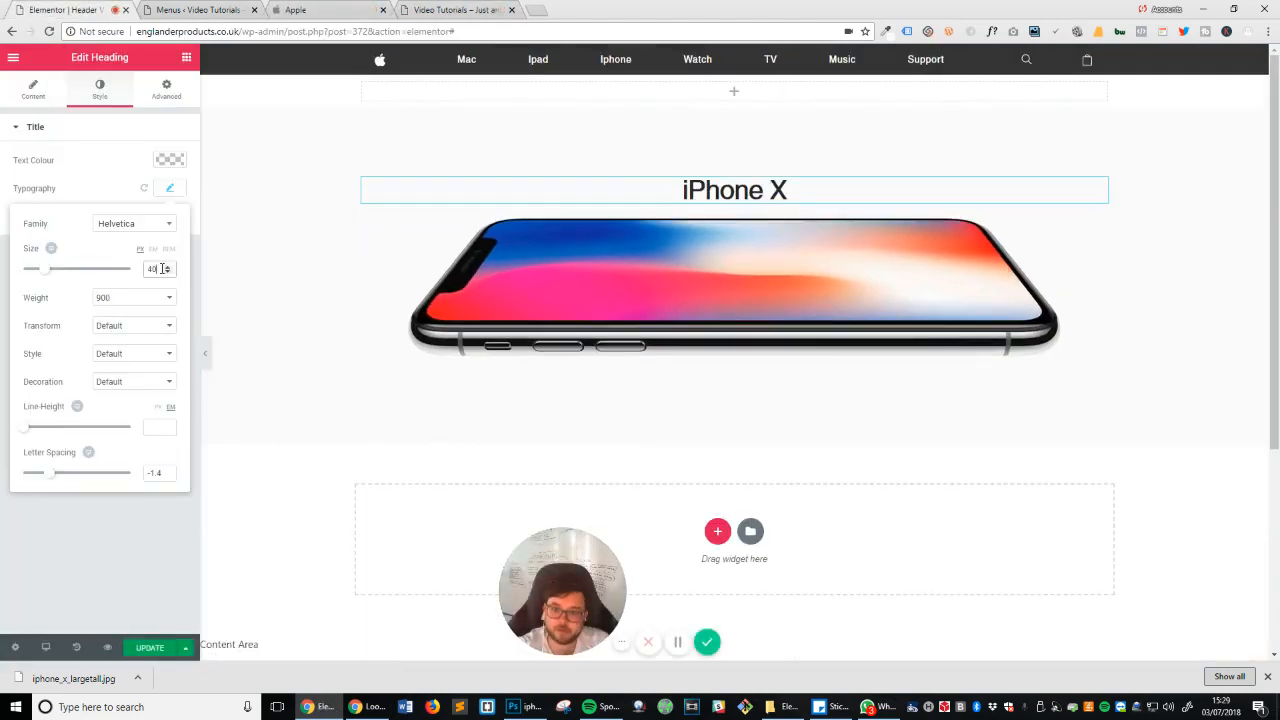
key(Up)
key(Up)
key(Up)
key(Up)
key(Up)
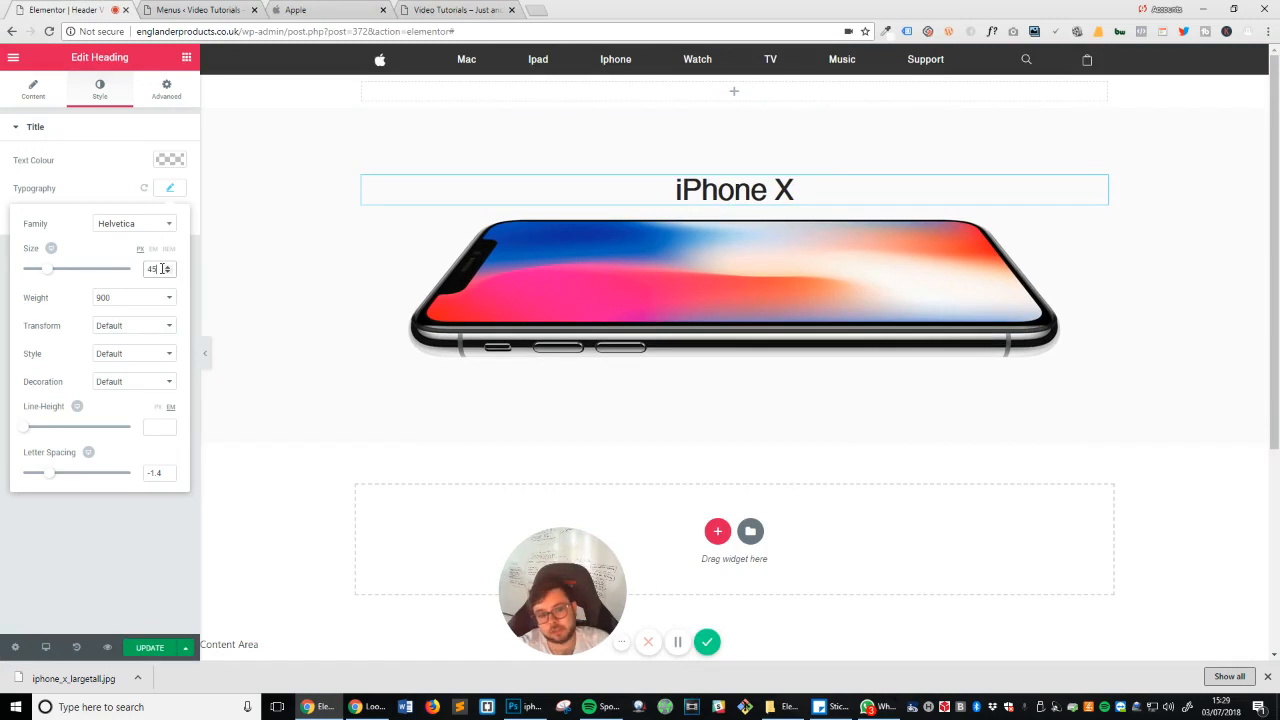
key(Up)
key(Up)
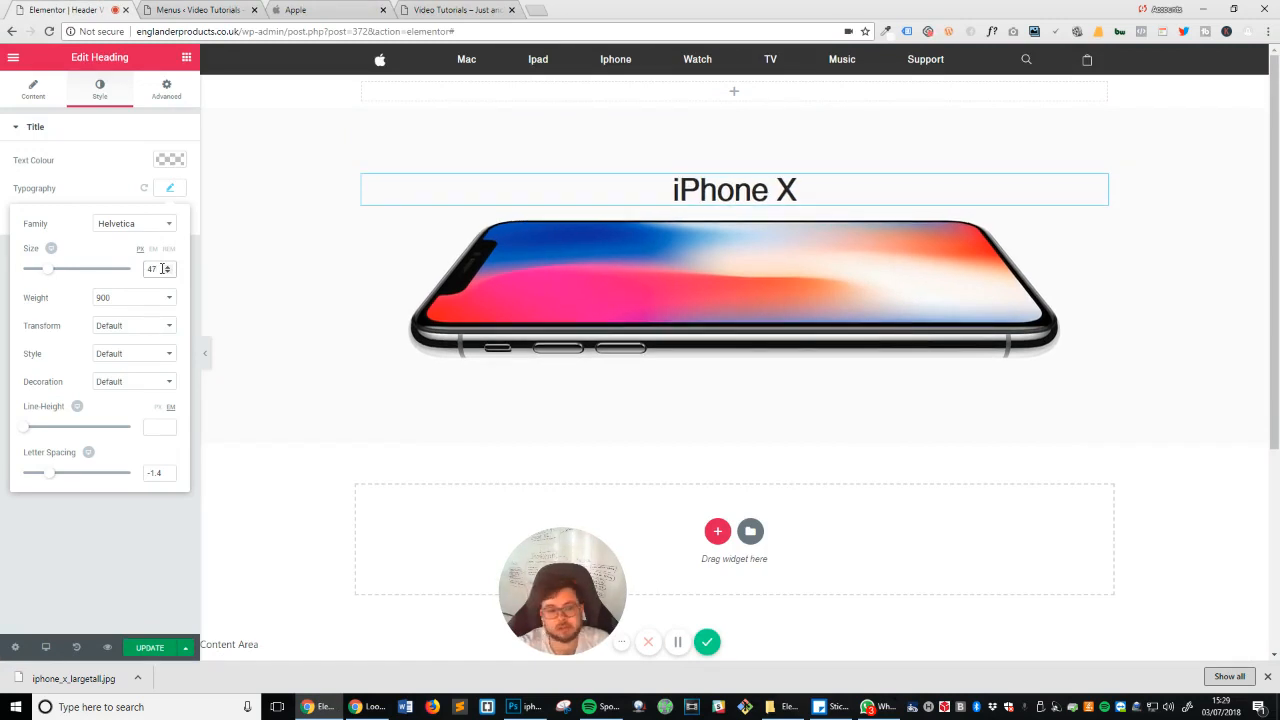
Step: Update the template, reload the live Video Tutorials site, and compare its "iPhone X" heading with the Apple homepage
click(147, 648)
click(300, 10)
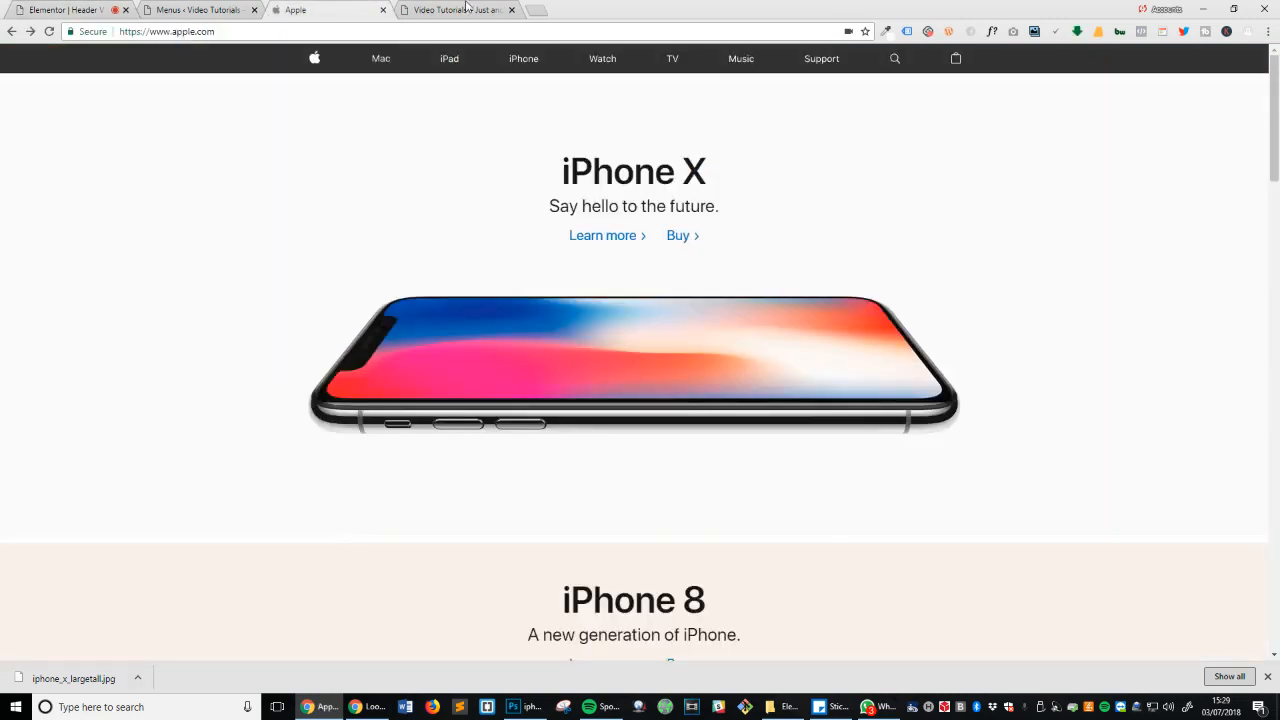
click(455, 10)
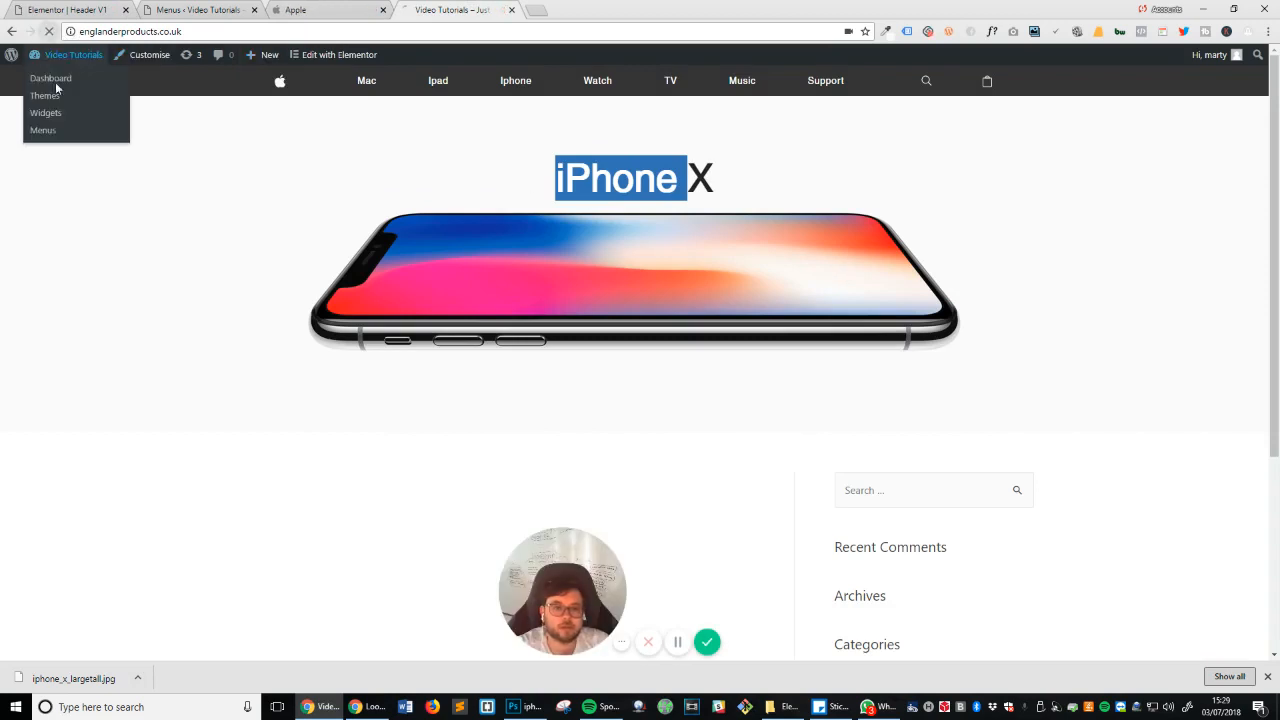
click(48, 31)
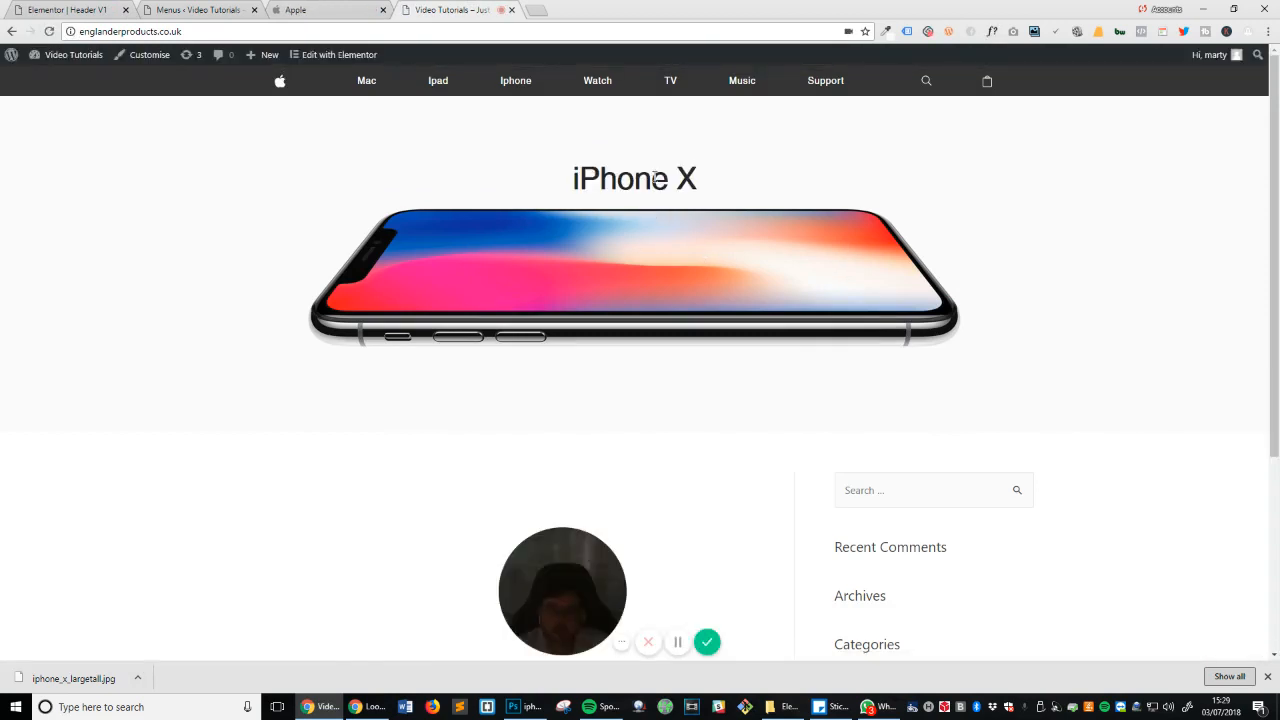
double_click(618, 178)
click(340, 10)
click(436, 10)
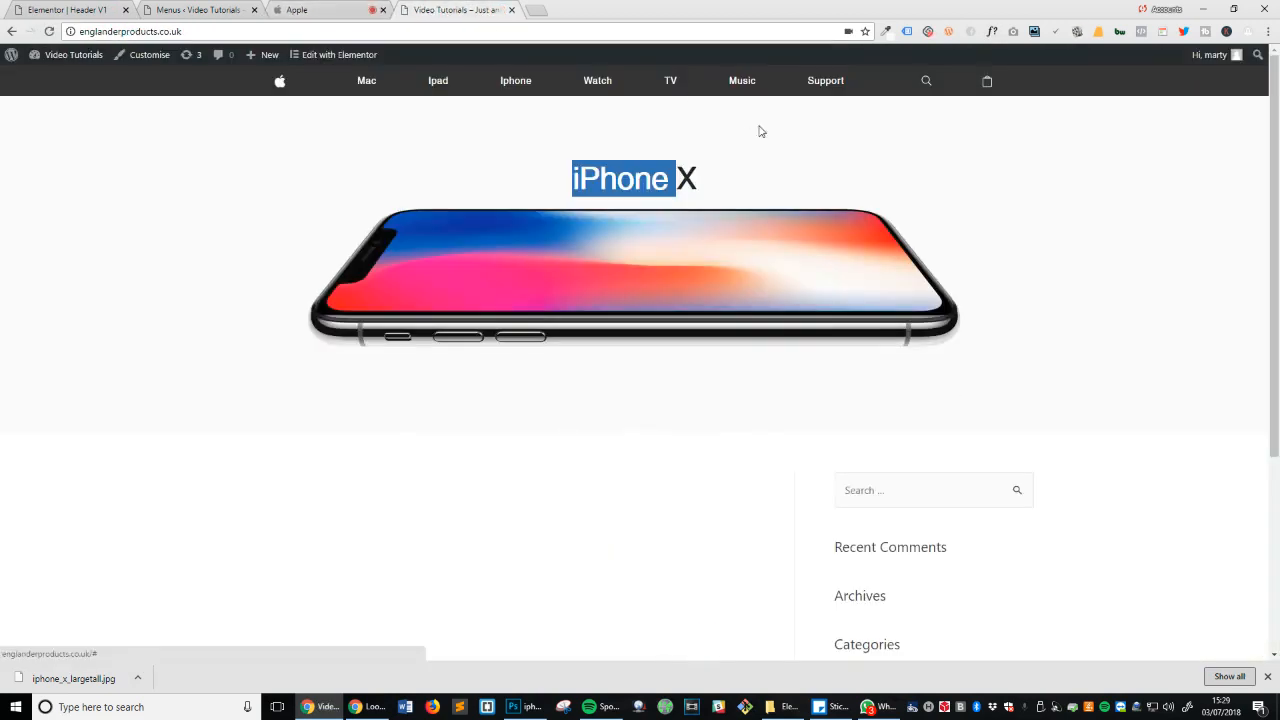
click(700, 200)
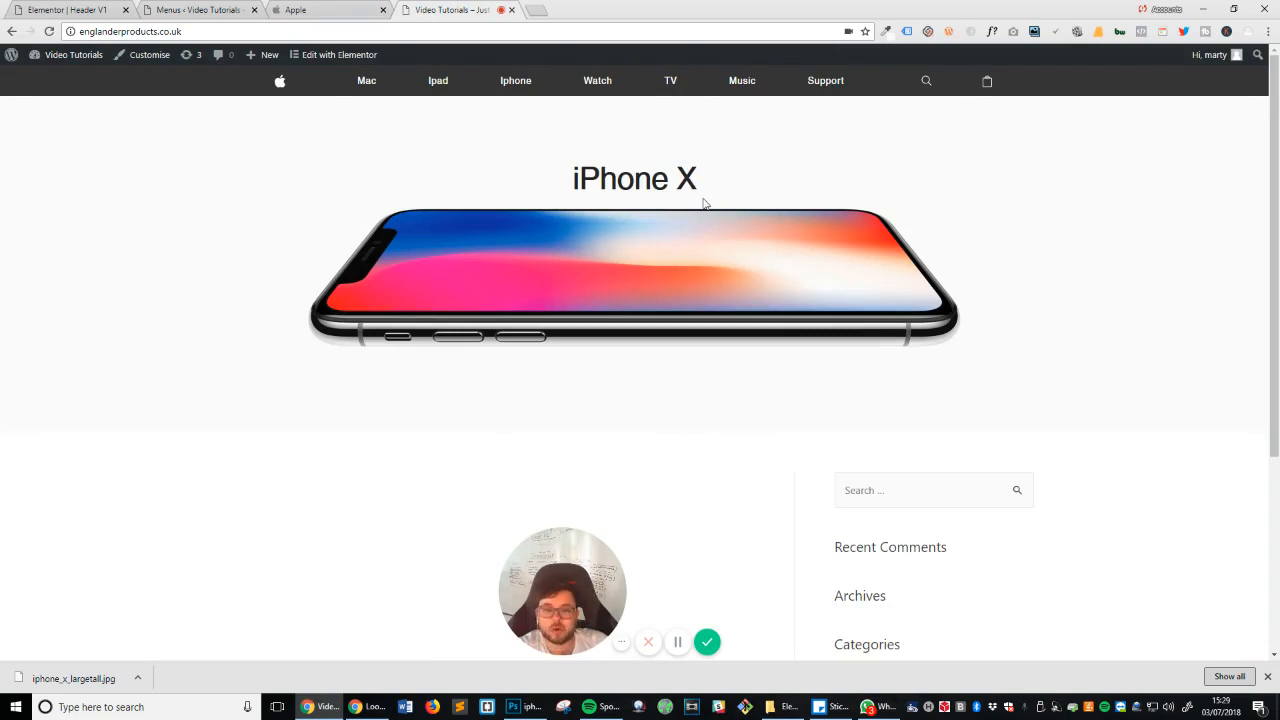
Step: Add a Text Editor widget between the "iPhone X" heading and the phone image in Elementor
click(40, 8)
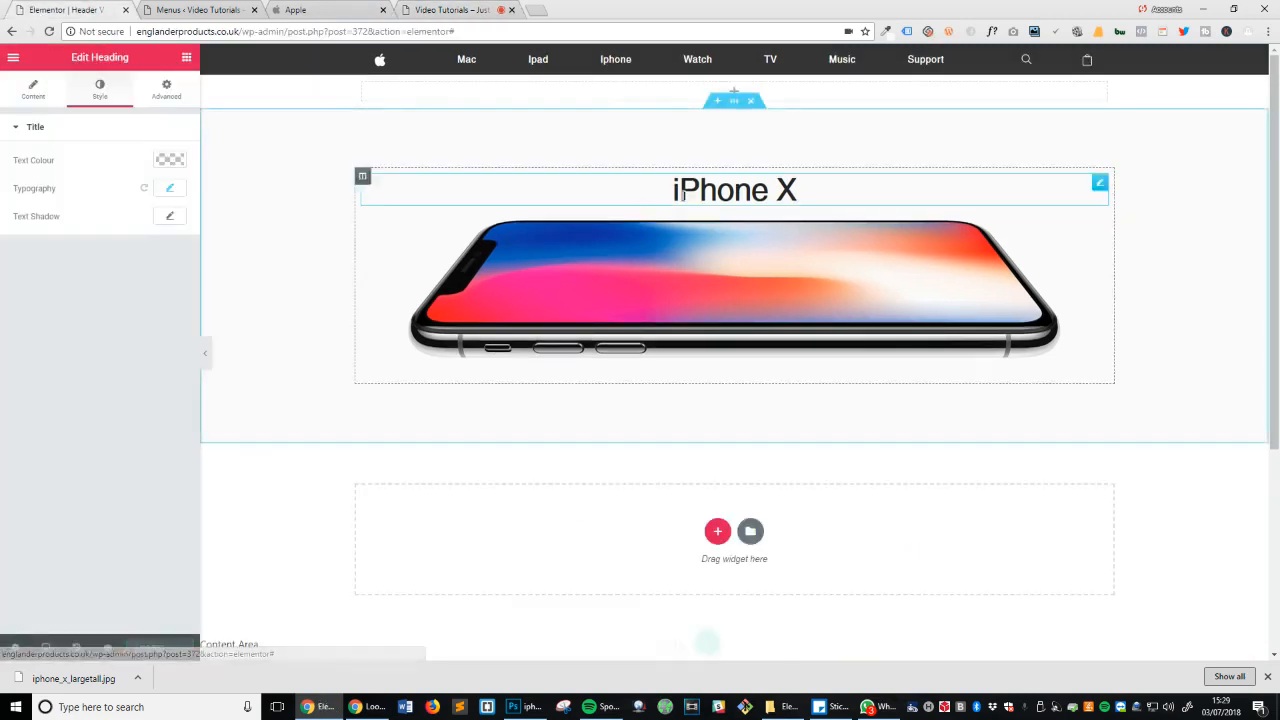
click(182, 60)
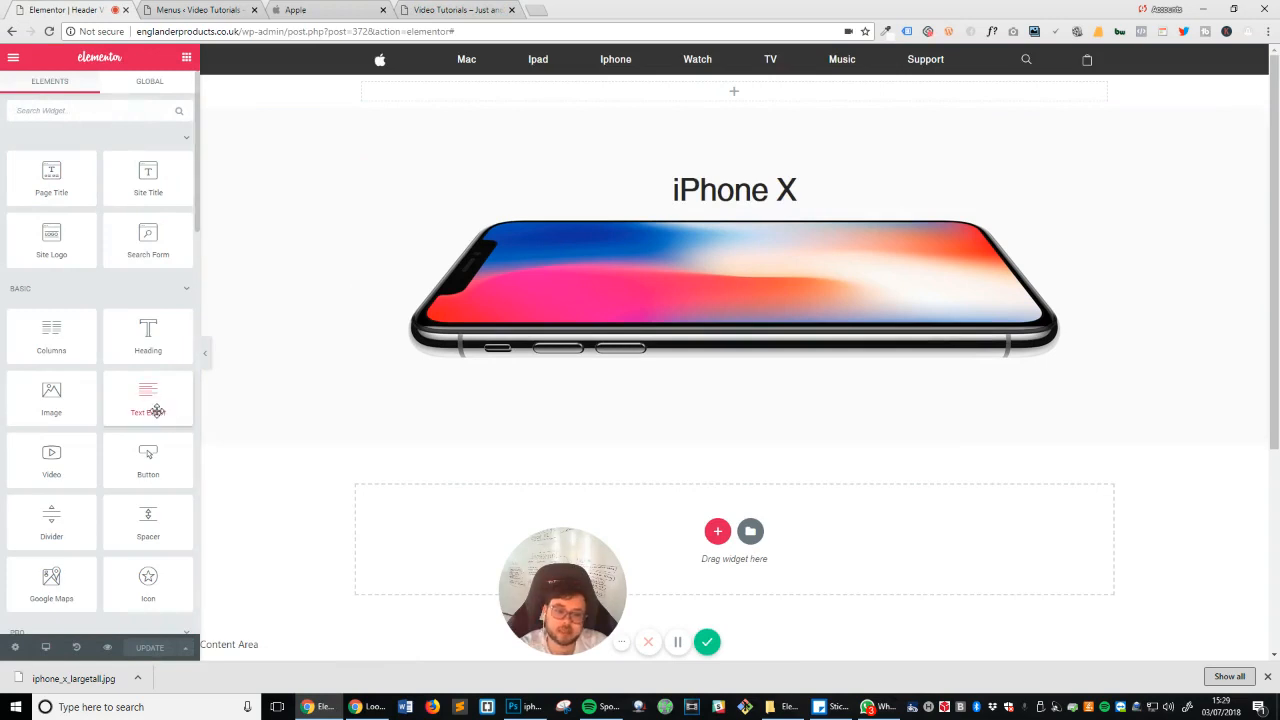
drag(157, 405, 735, 216)
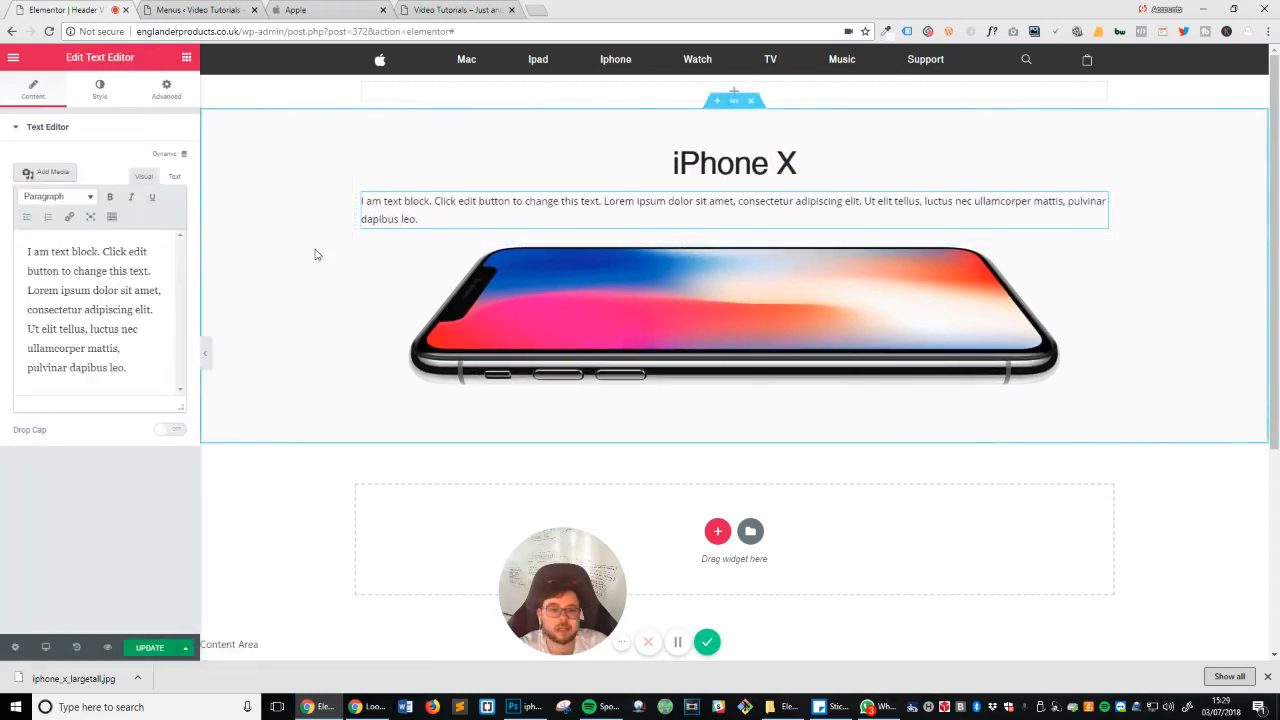
Step: Check the tagline on the Apple homepage and replace the widget's placeholder text with "Say hello to the future"
click(468, 8)
key(ctrl+shift+Tab)
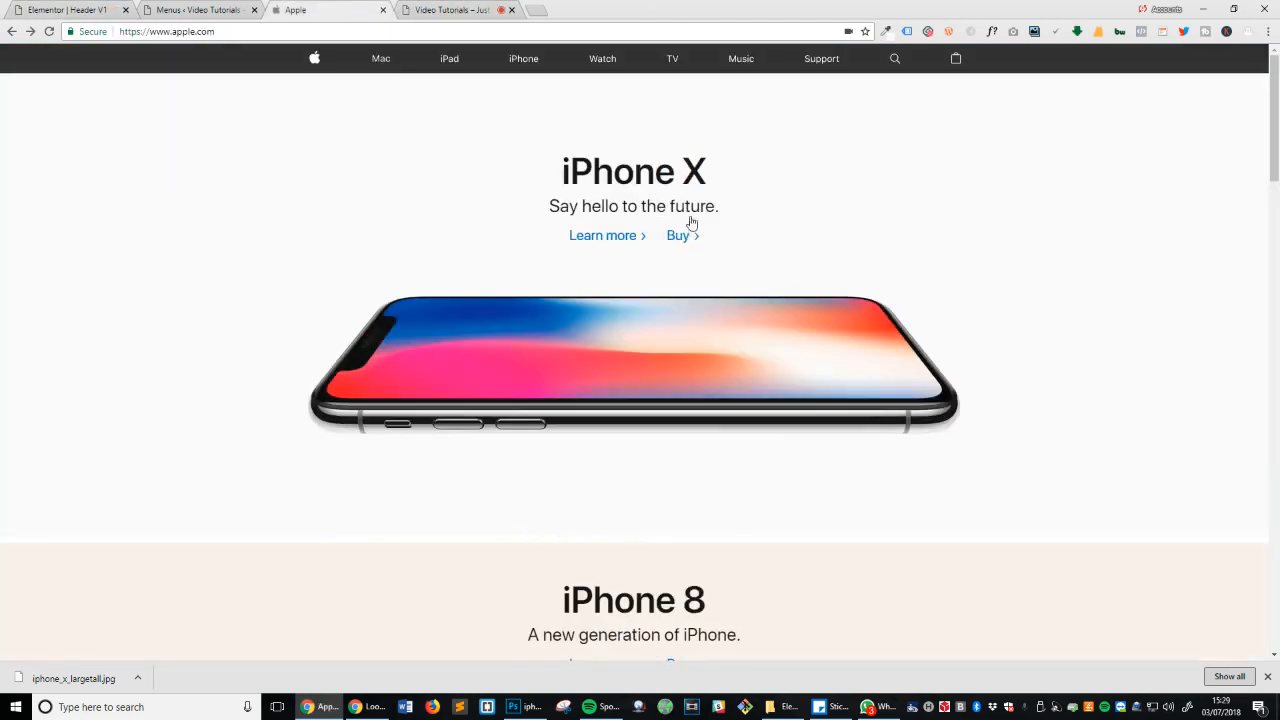
drag(504, 211, 484, 213)
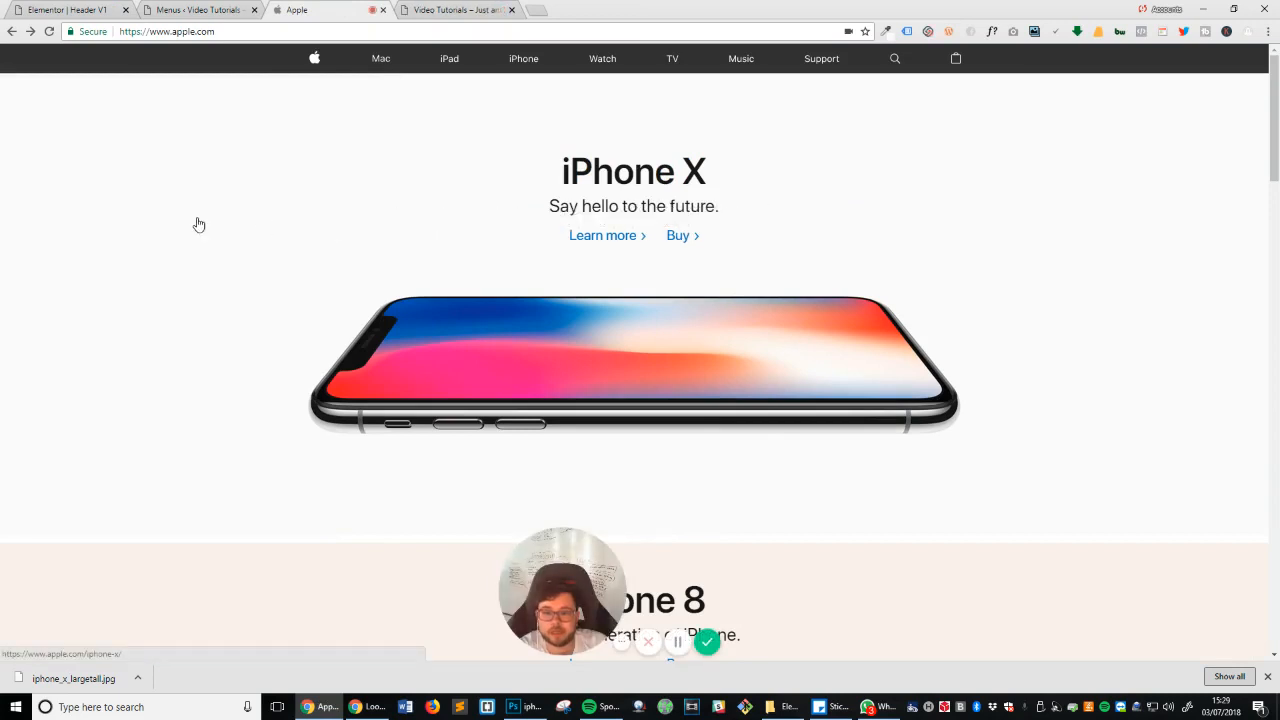
click(92, 7)
click(124, 361)
key(ctrl+a)
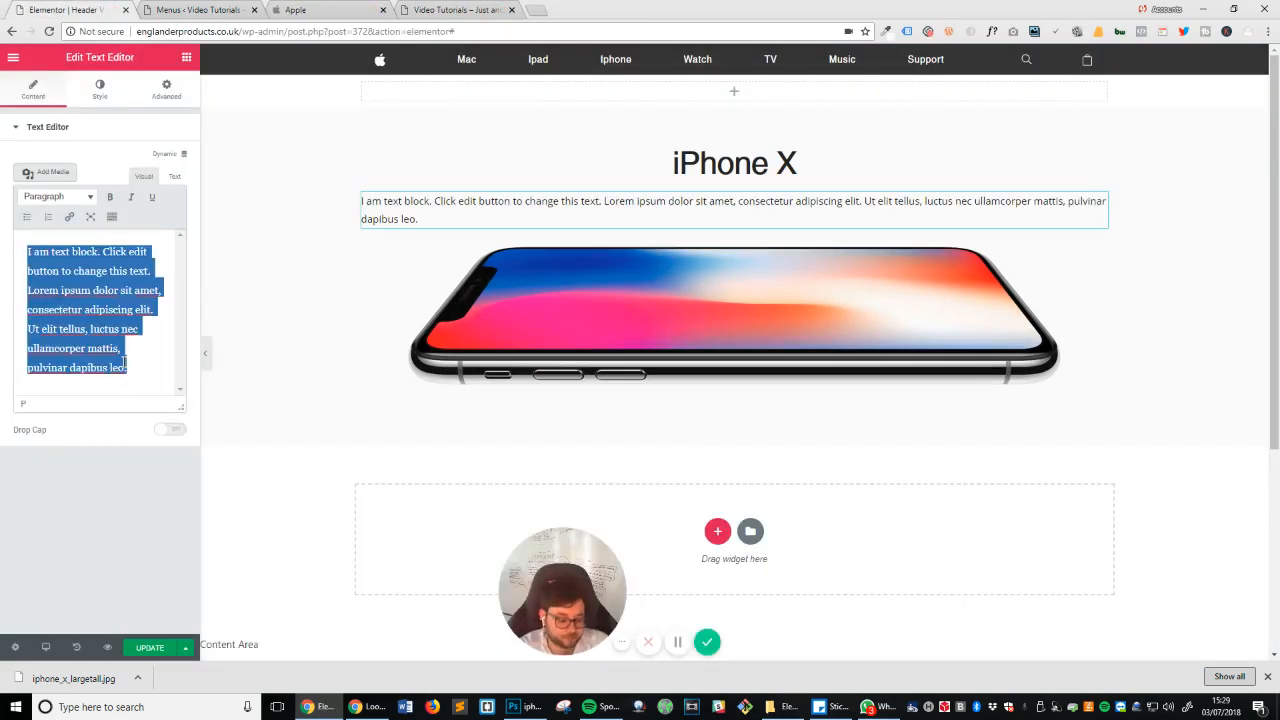
text(Say hel)
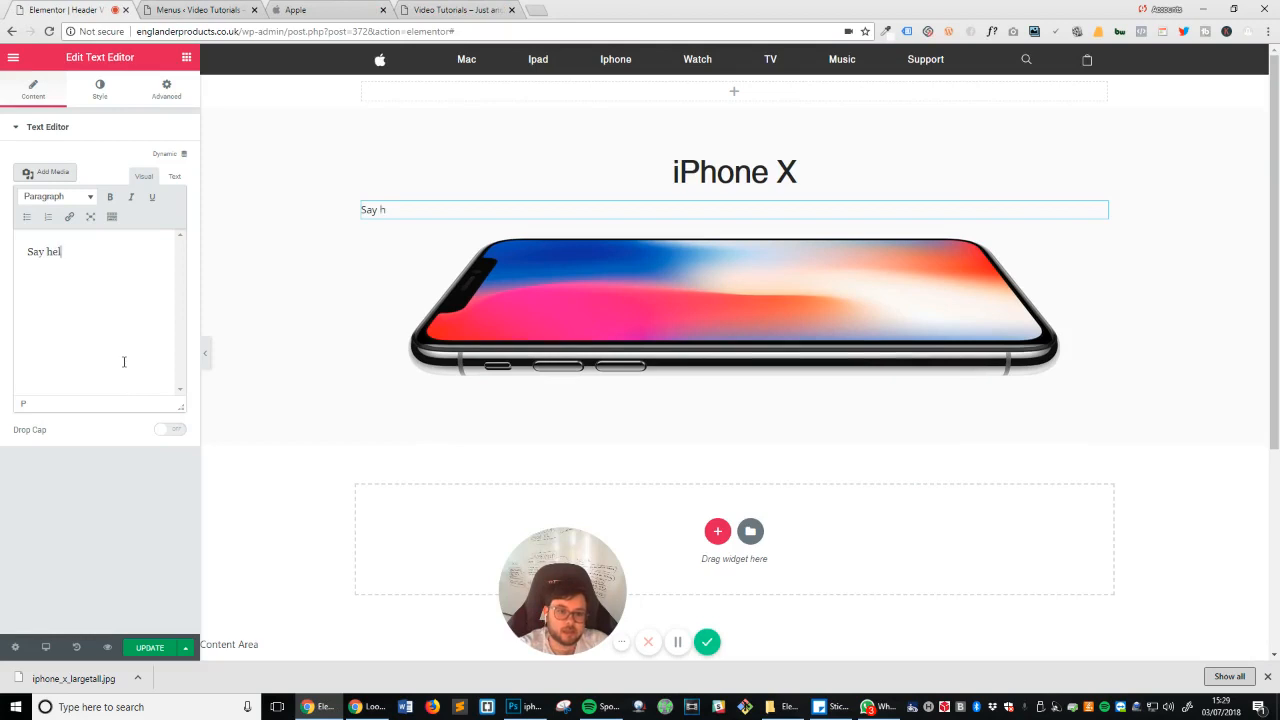
text(lo to the future)
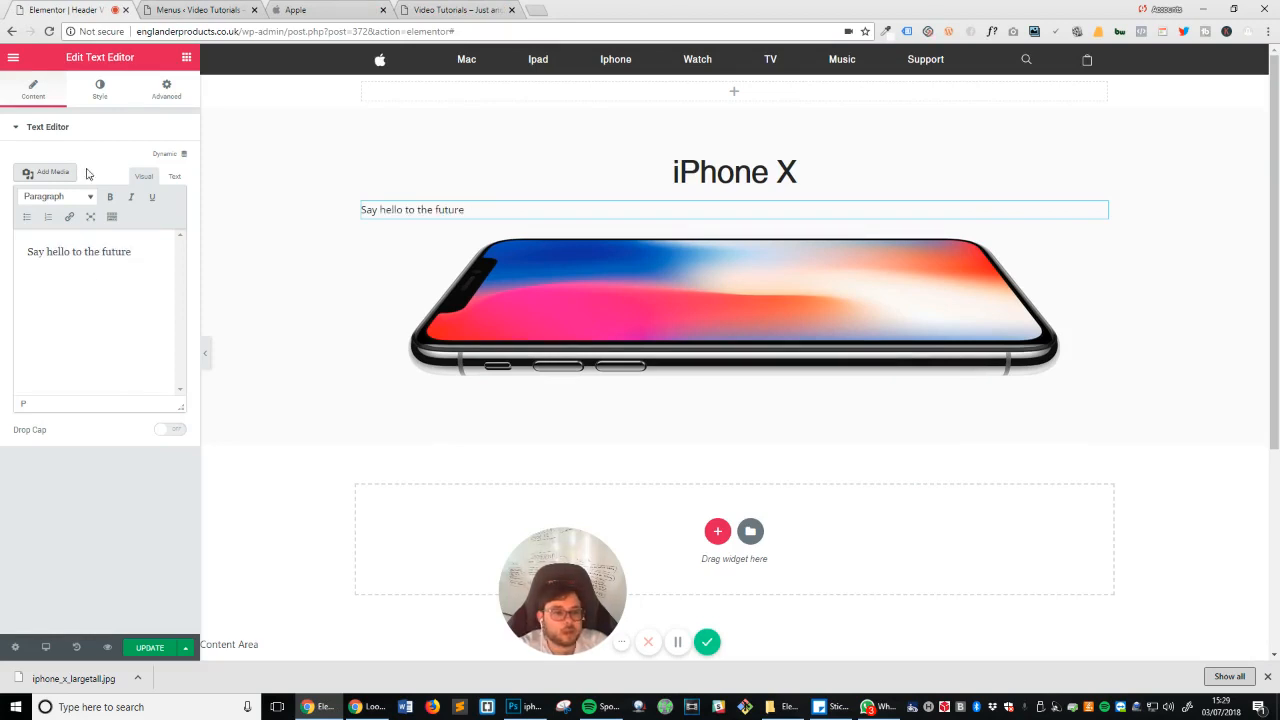
Step: Centre the tagline text and set its font family to Helvetica
click(97, 91)
click(86, 178)
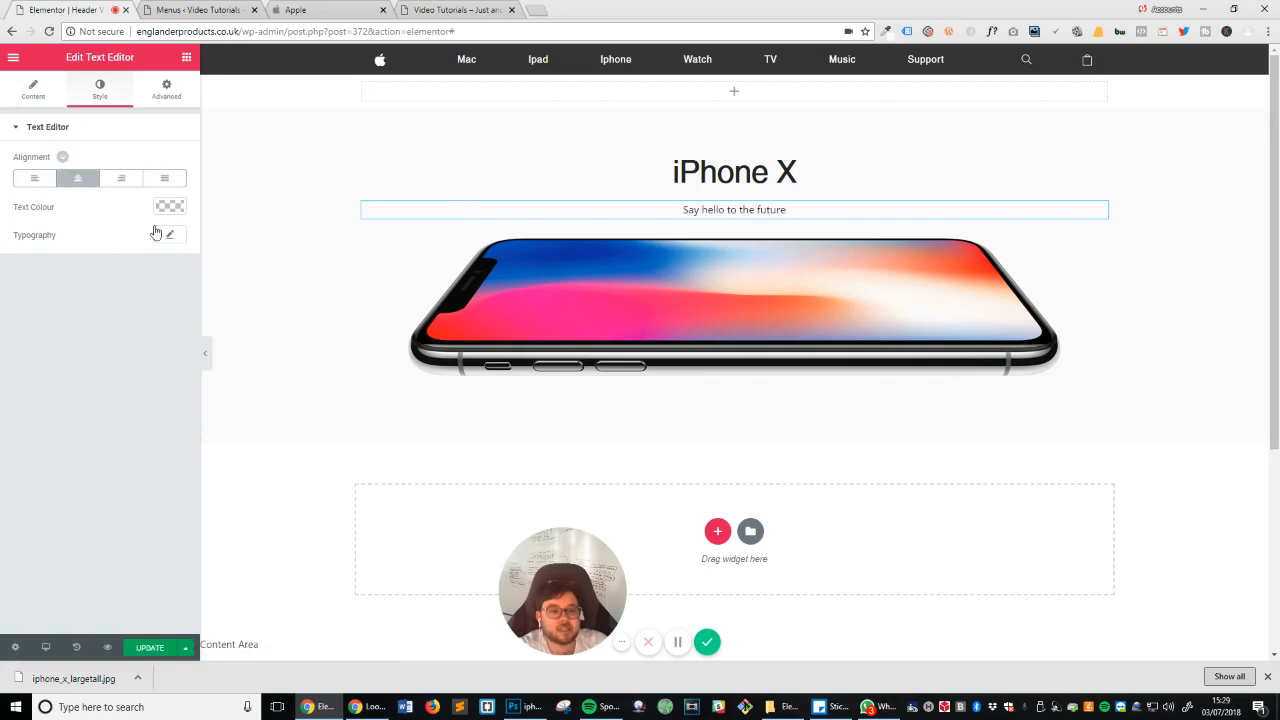
click(169, 234)
click(150, 271)
text(hel)
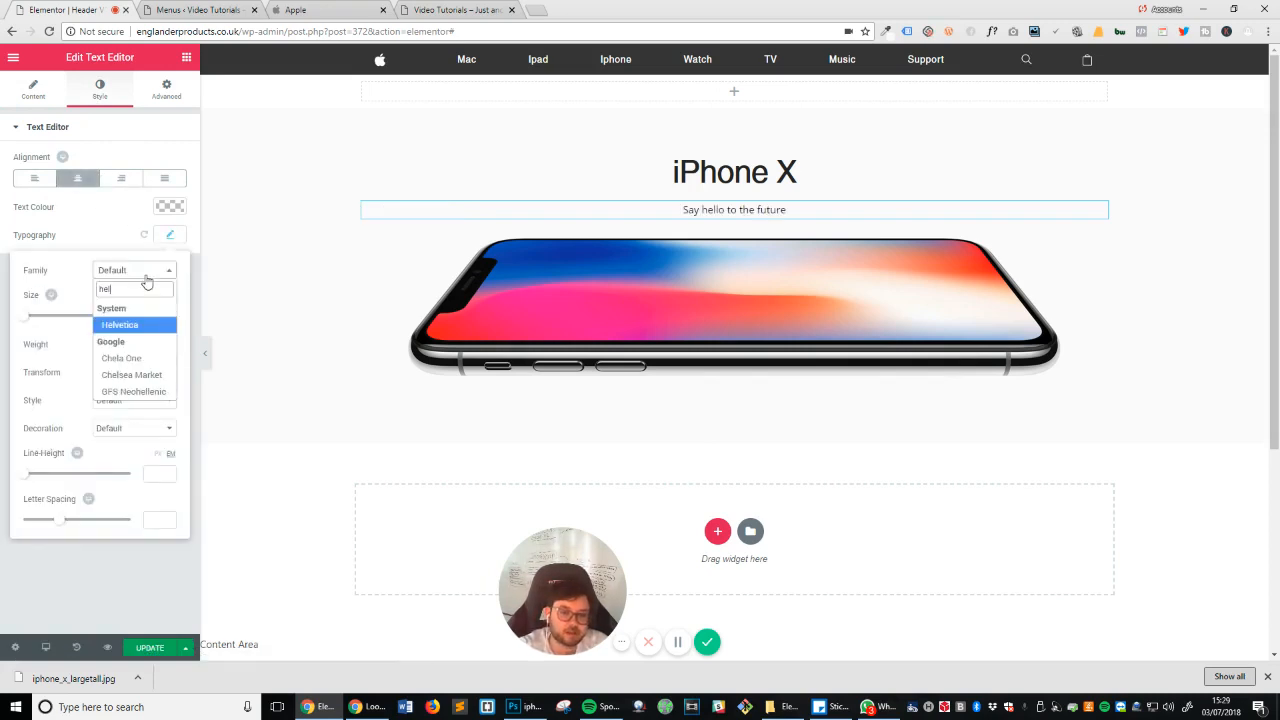
key(Return)
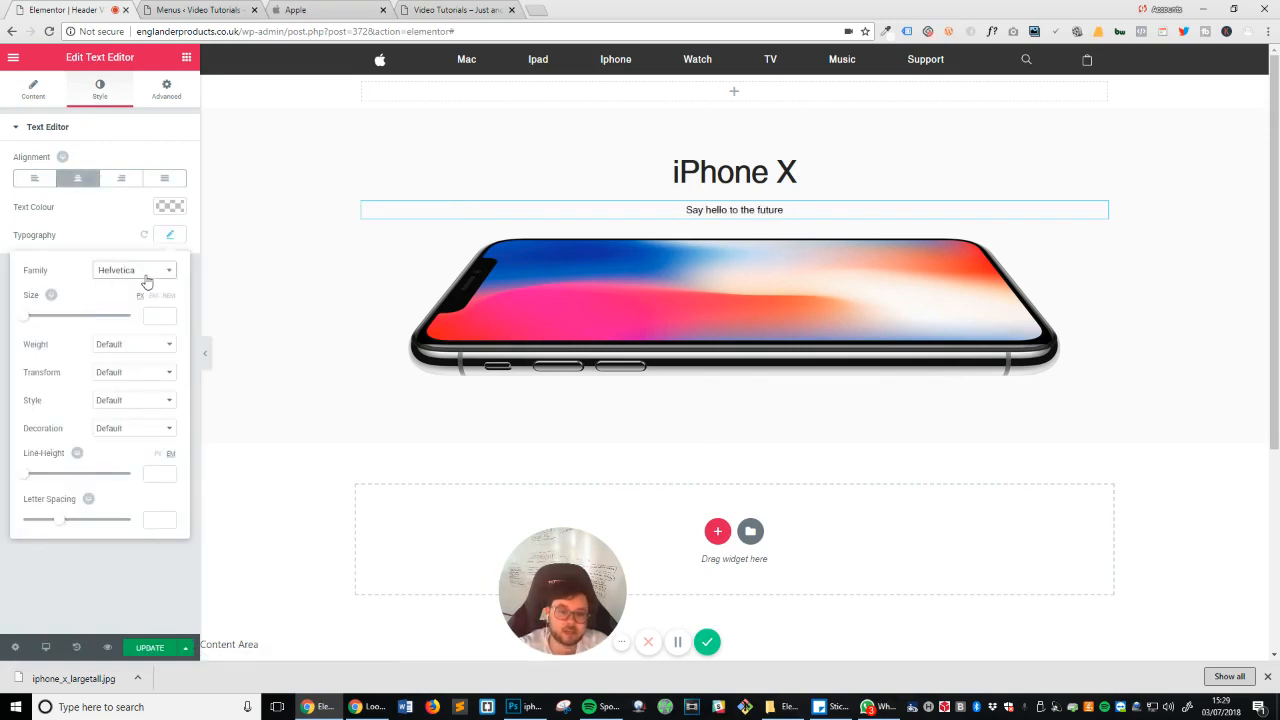
Step: Set the tagline's text colour to near-black
click(177, 207)
drag(52, 309, 26, 357)
click(26, 420)
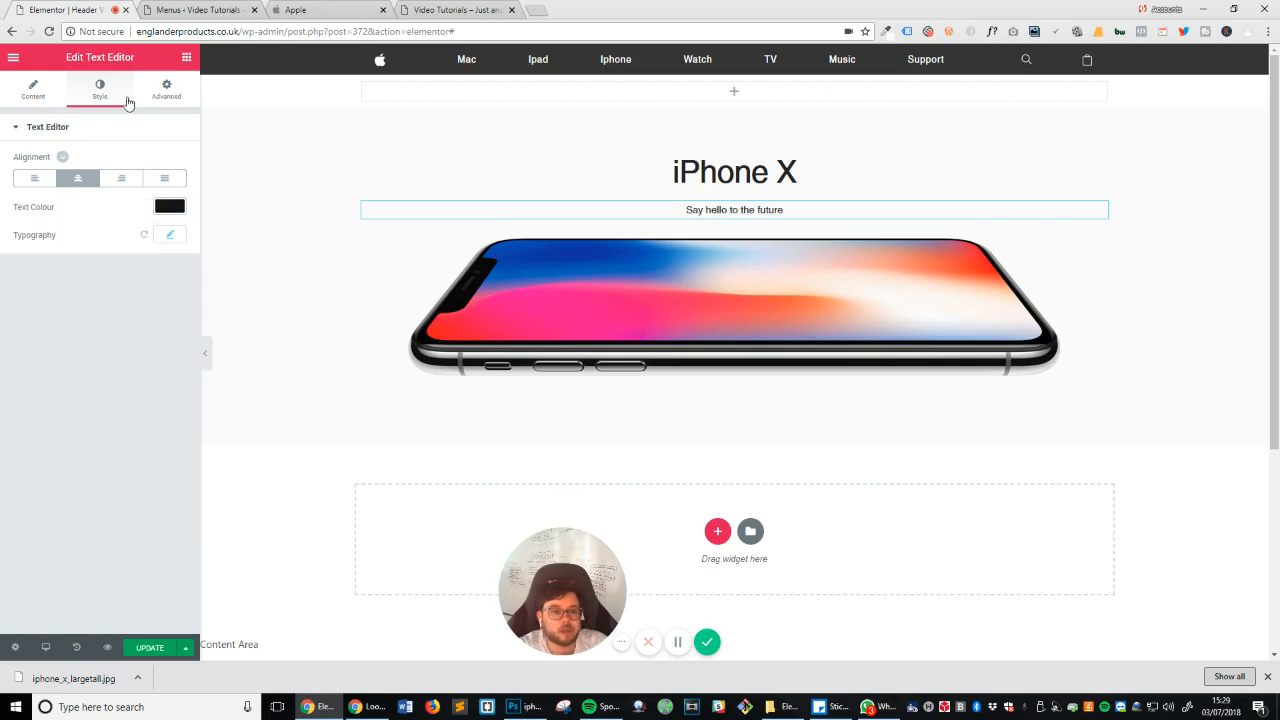
Step: Set the tagline's font size to 23 px, update the template, and check it against the Apple homepage
click(169, 235)
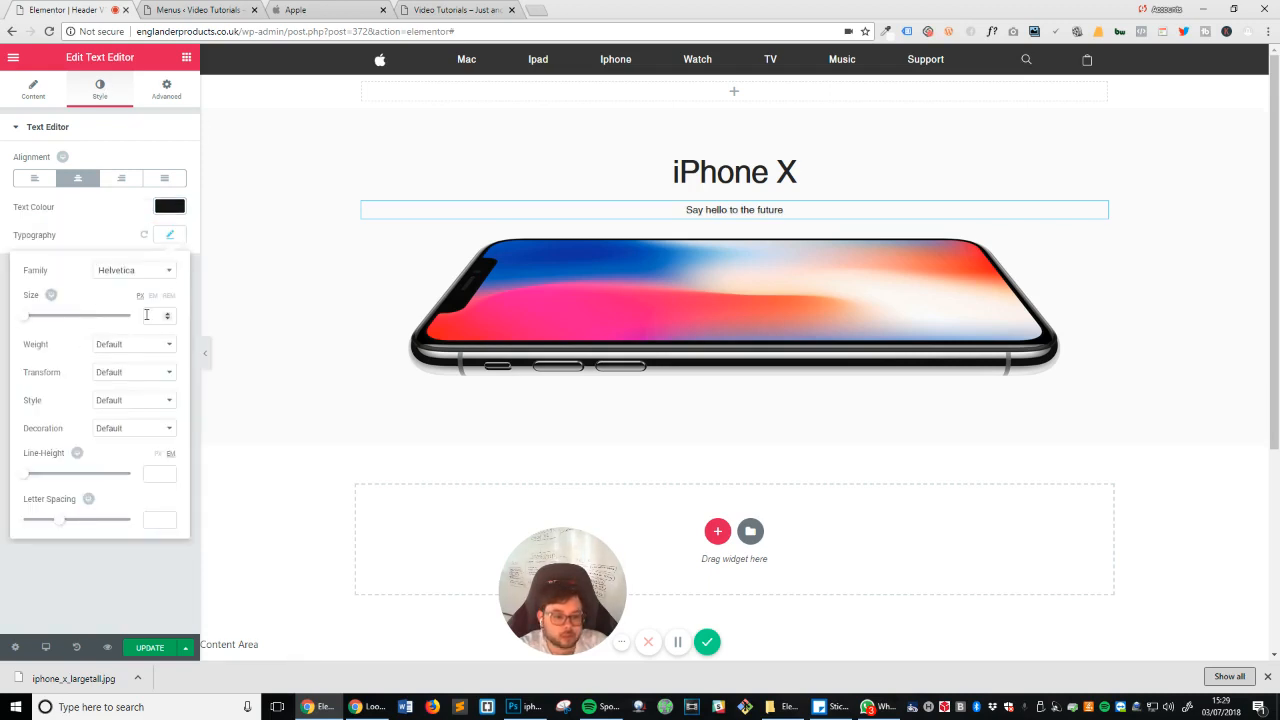
click(150, 315)
text(18)
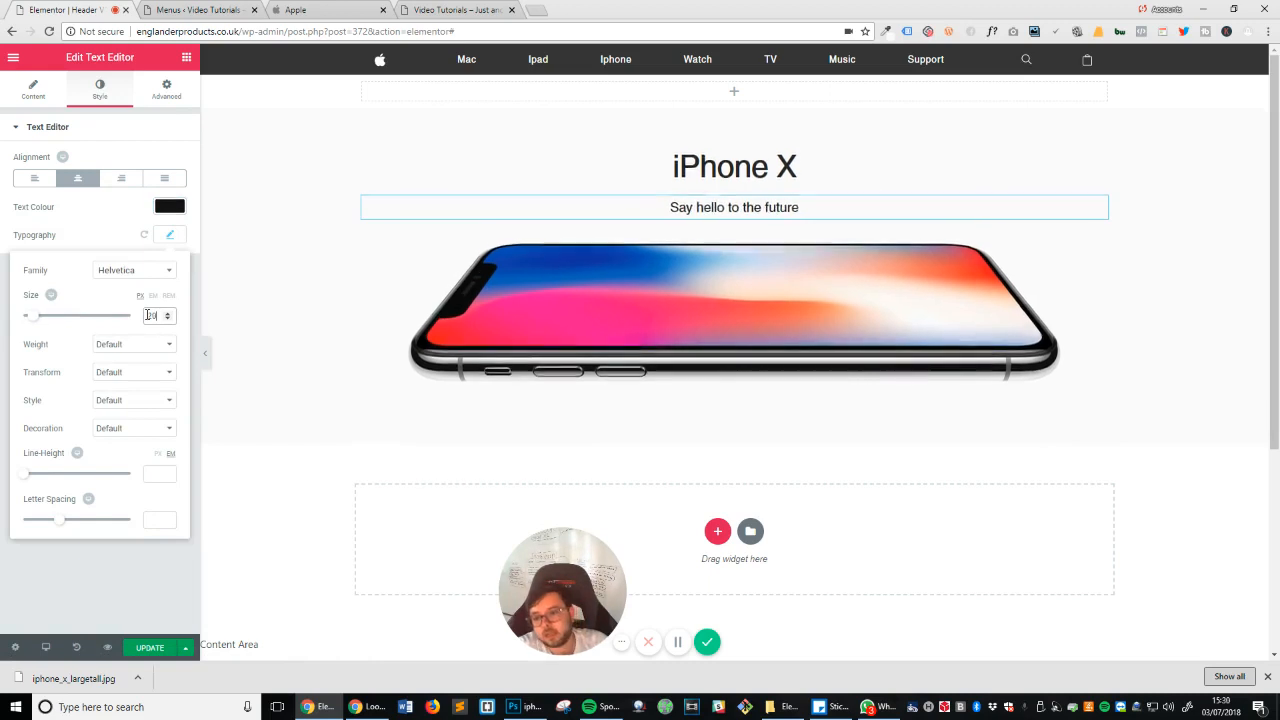
key(Up)
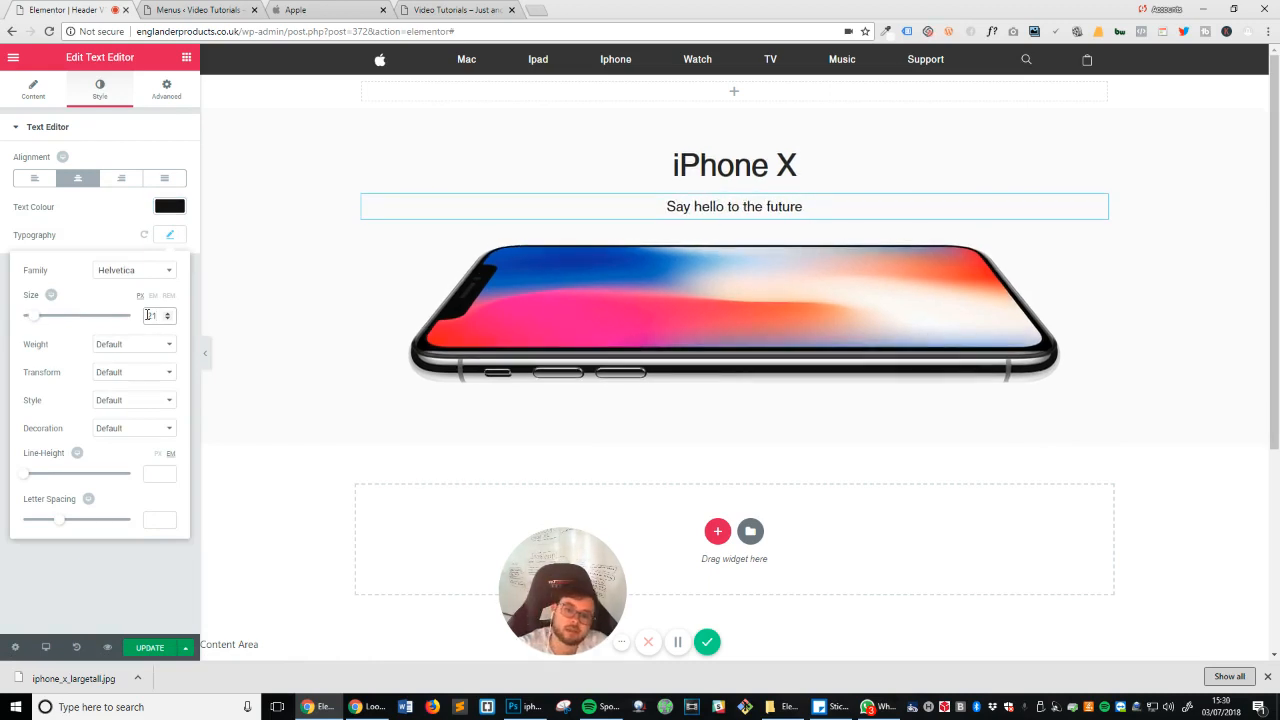
key(Up)
key(Up)
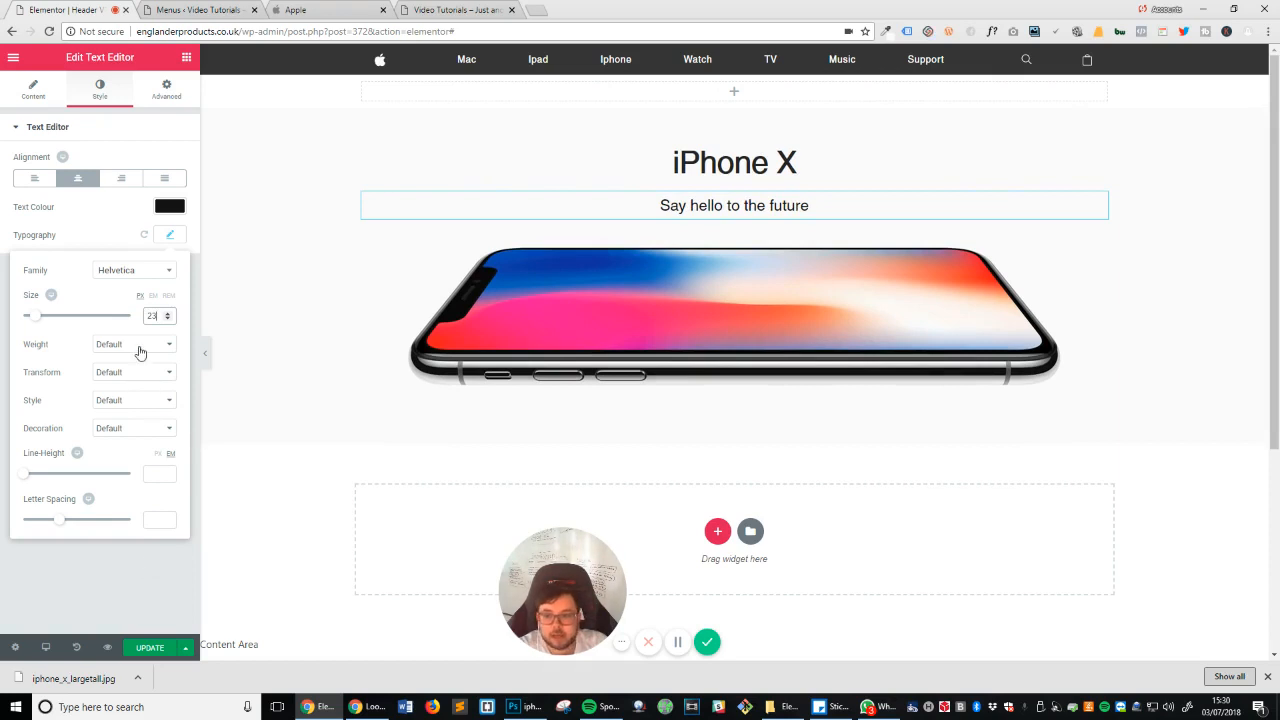
click(145, 648)
click(300, 10)
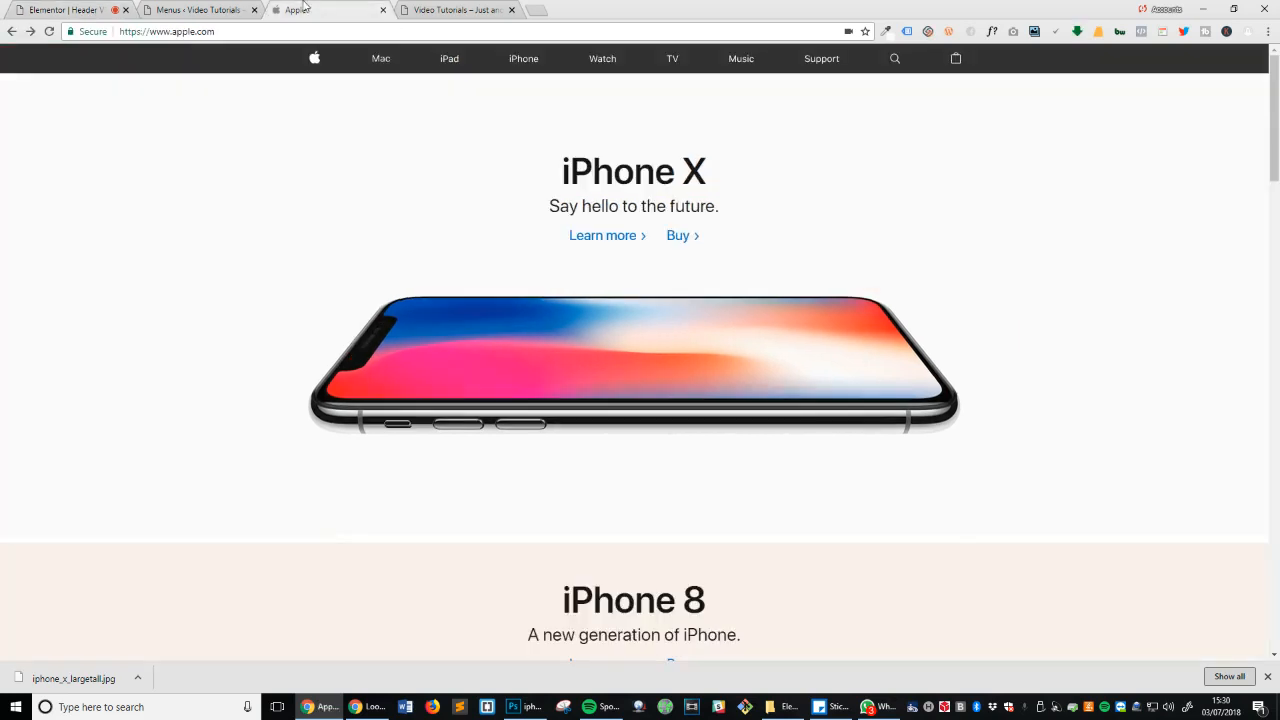
Step: Add a full stop so the tagline reads "Say hello to the future.", update the template, and recheck Apple's banner
click(90, 10)
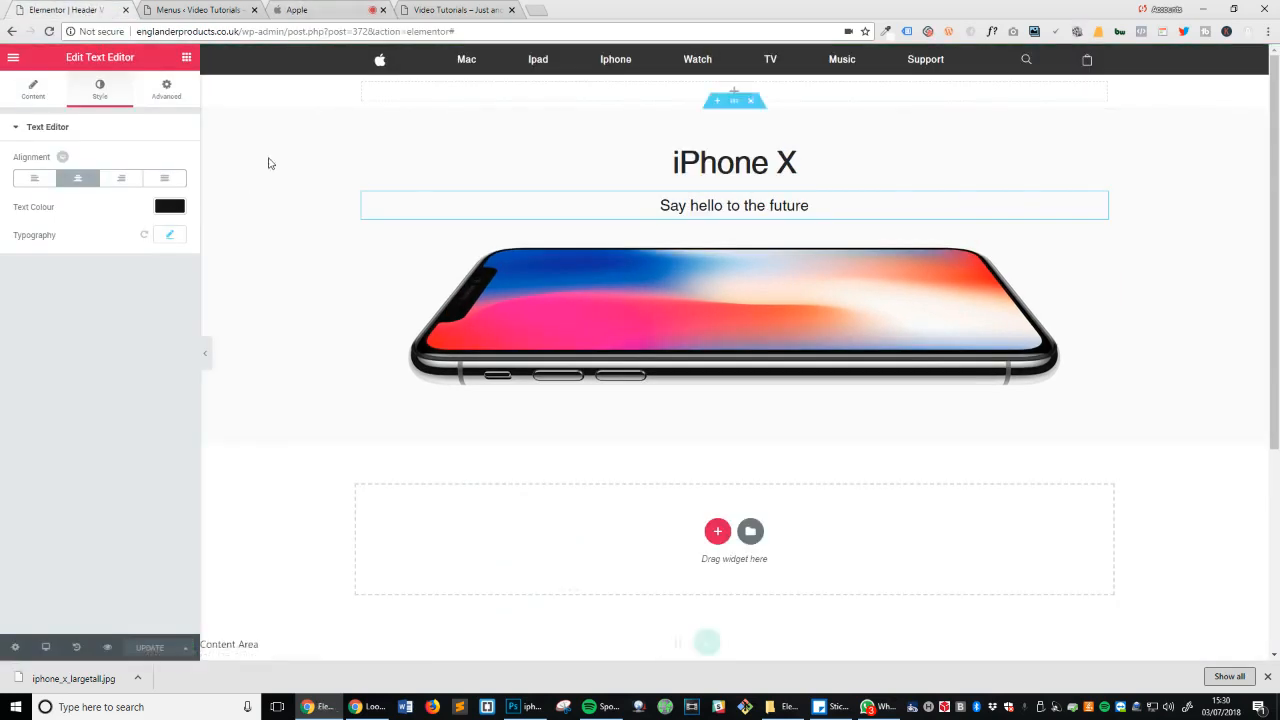
click(146, 264)
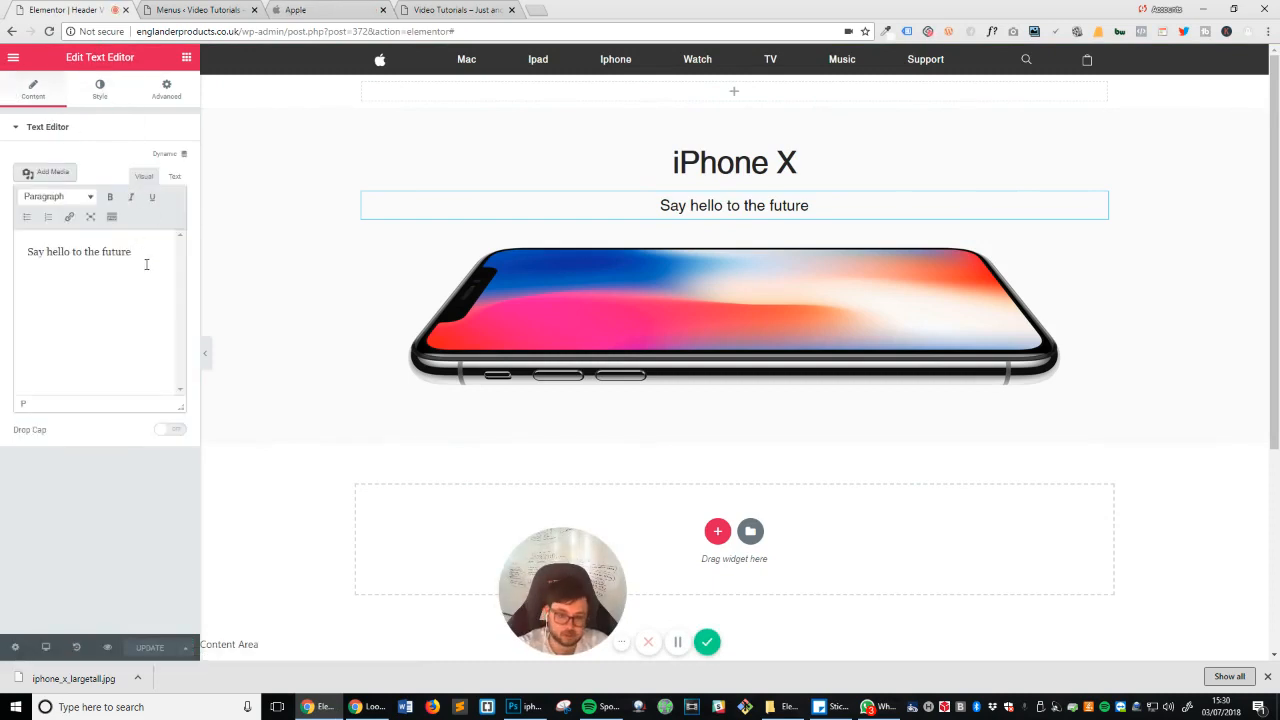
text(.)
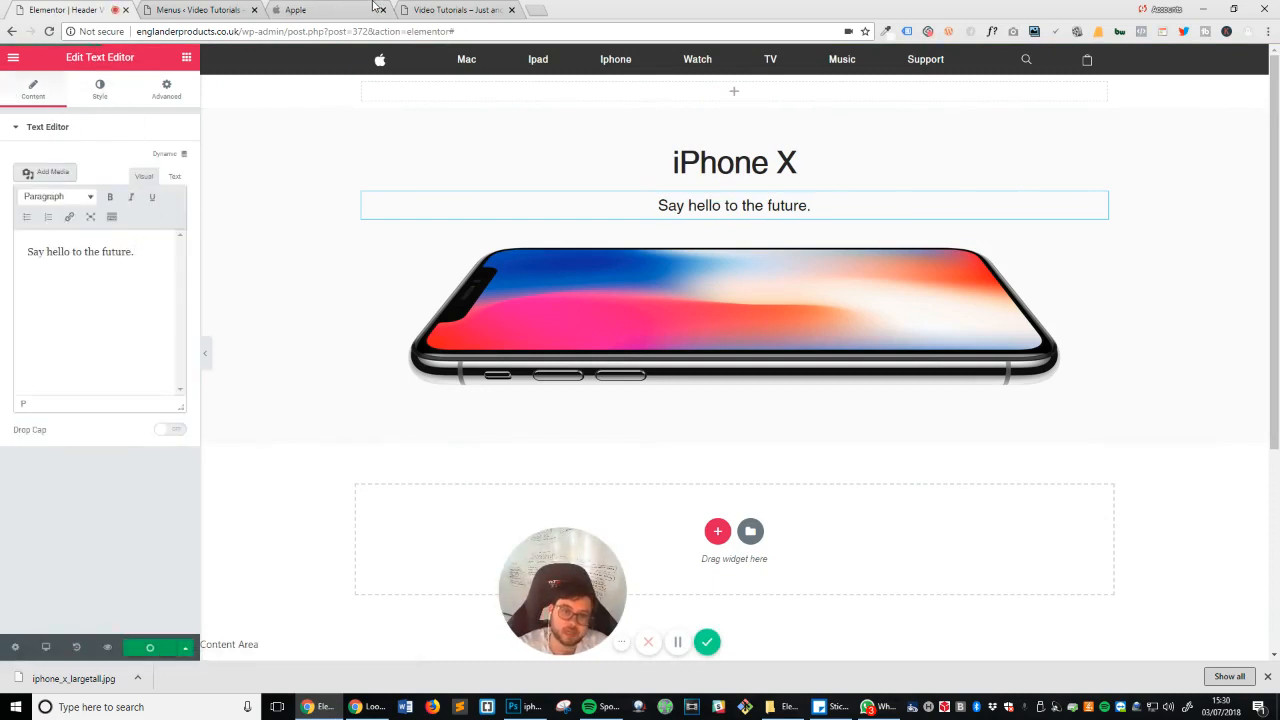
click(343, 8)
click(68, 9)
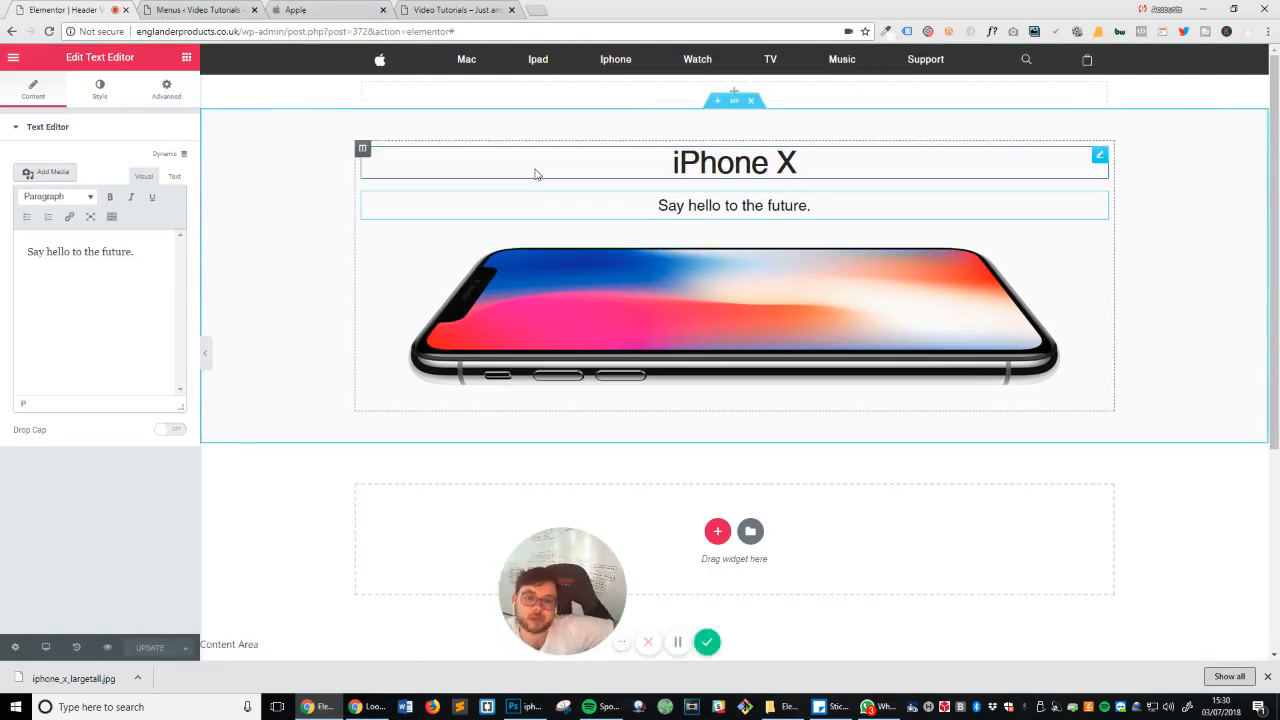
Step: Set the widgets space of the column holding the heading, tagline and image to 3 px and update the template
click(365, 152)
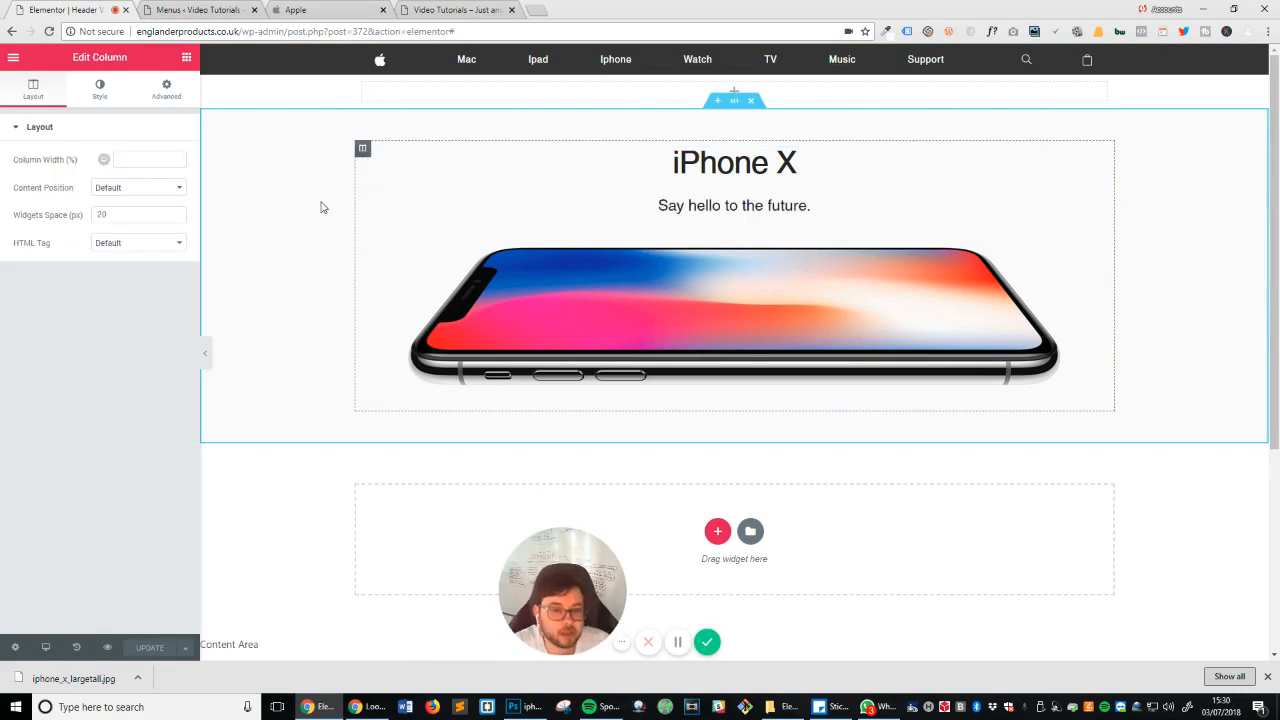
click(149, 214)
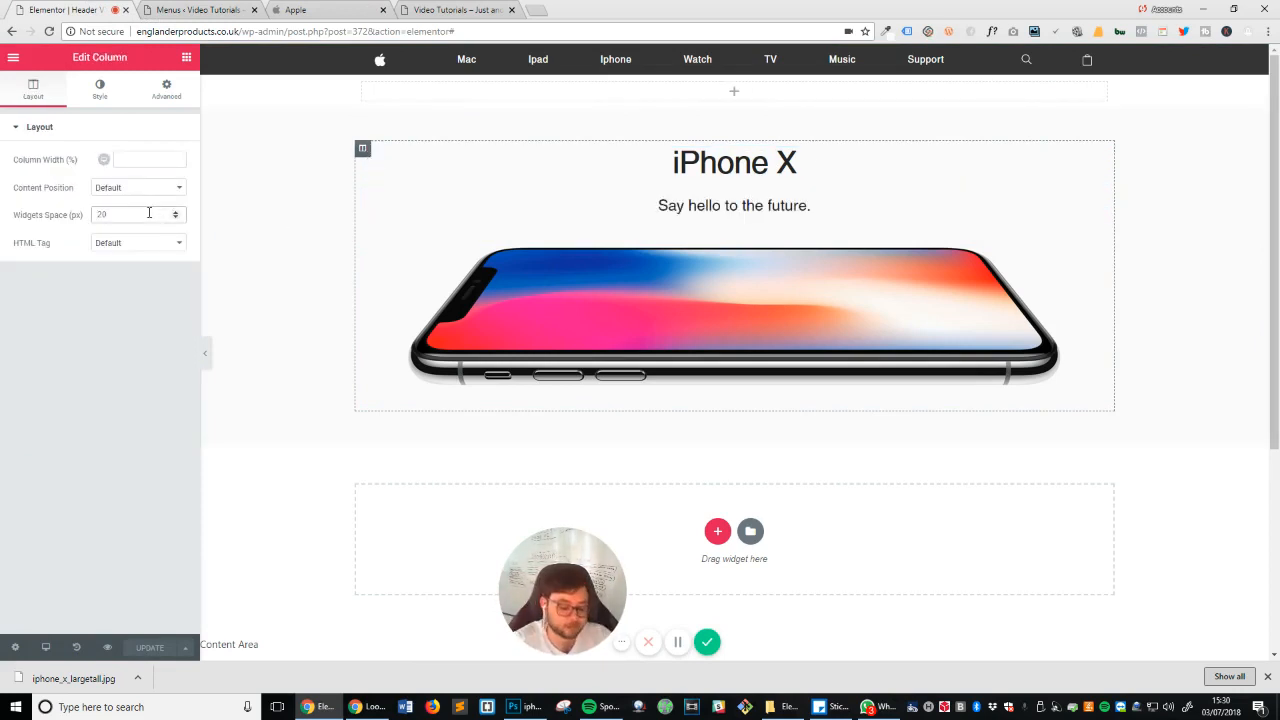
text(5)
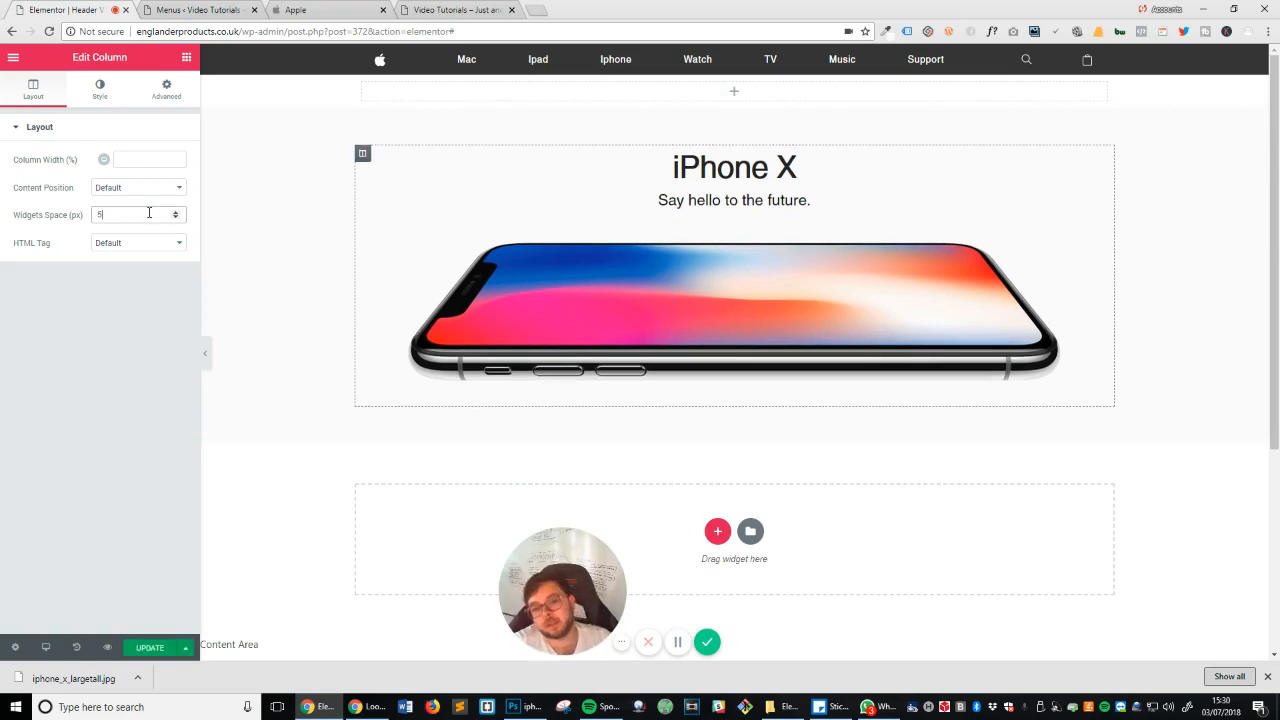
key(Down)
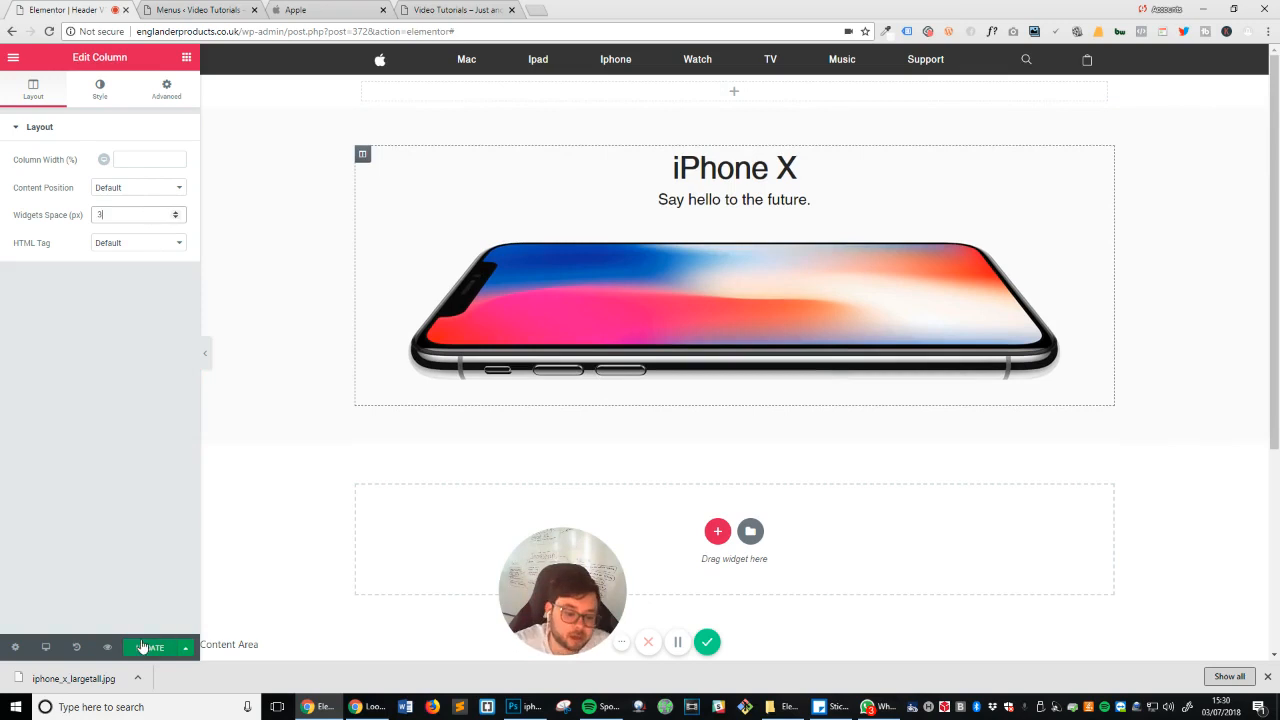
Step: Reload the live Video Tutorials site and compare its heading and tagline layout with Apple's banner, then return to Elementor
click(315, 9)
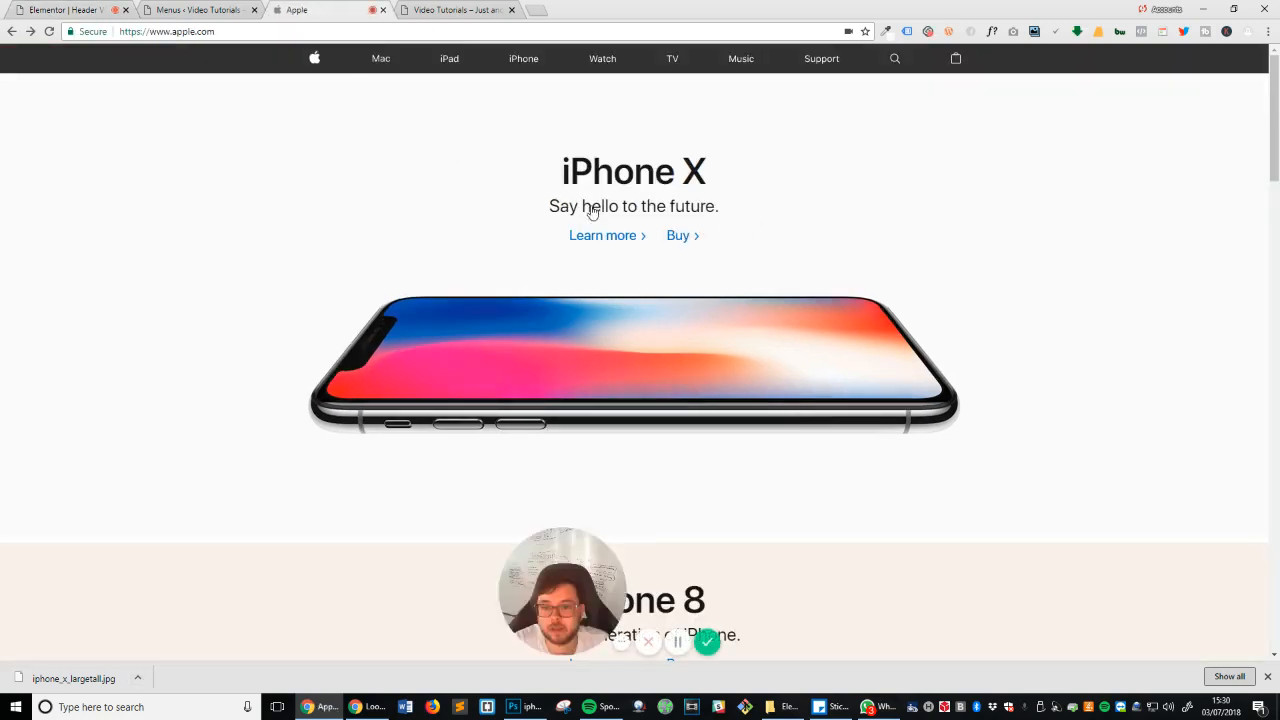
click(452, 10)
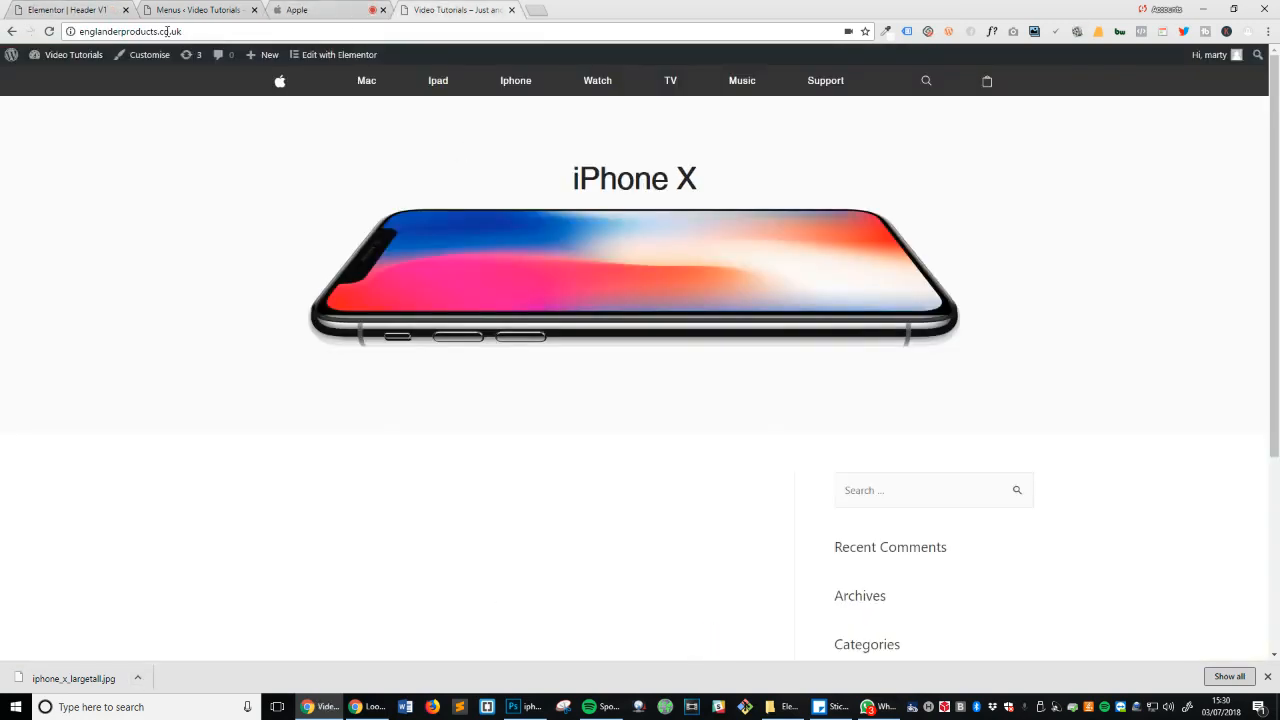
click(48, 31)
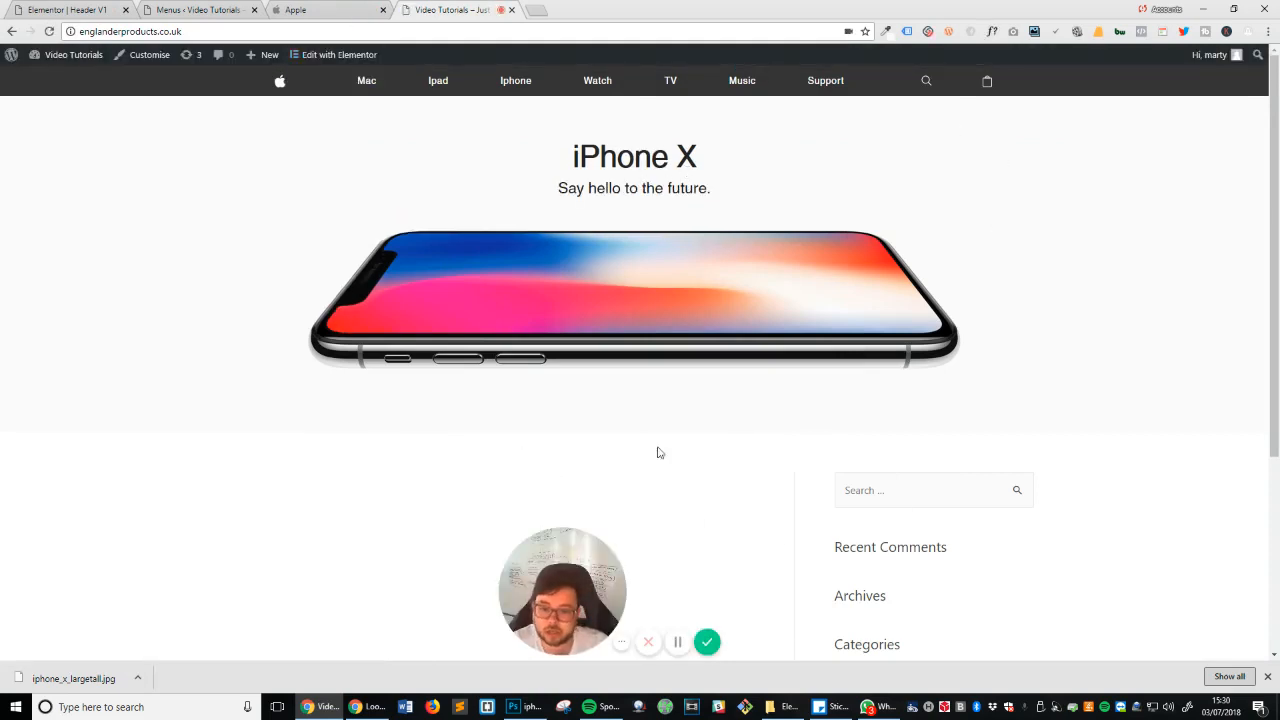
click(346, 8)
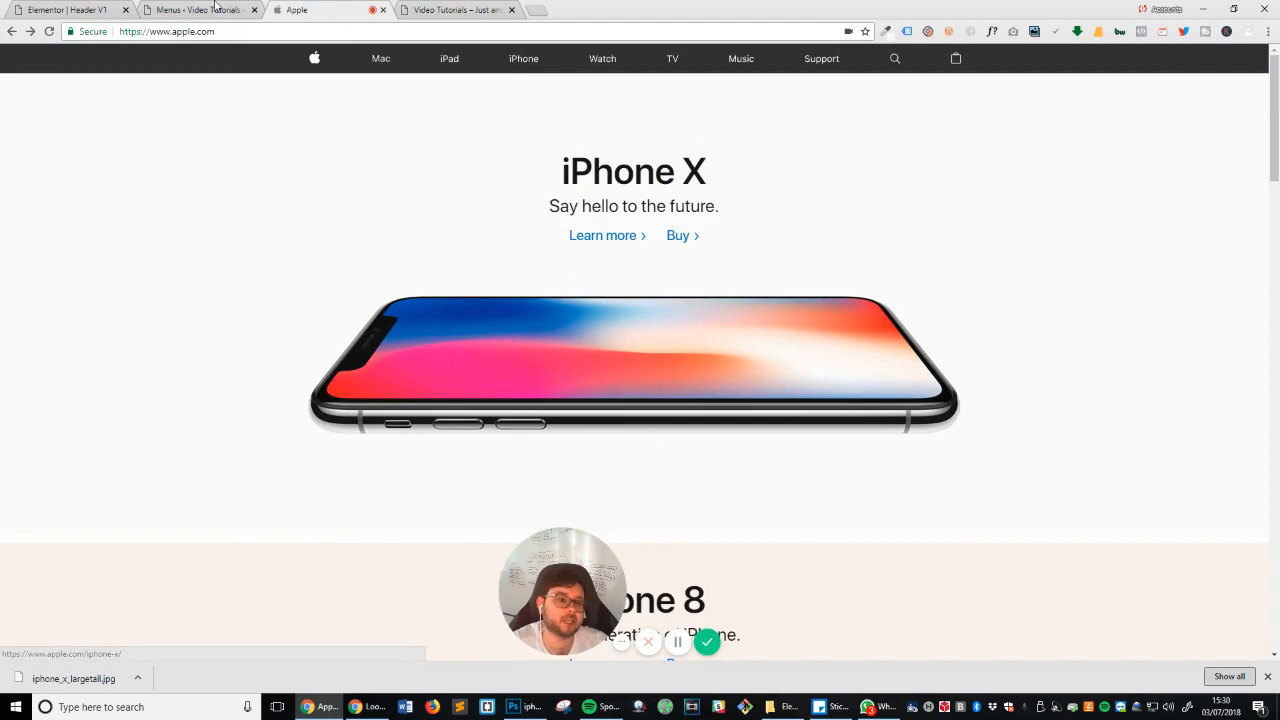
click(95, 9)
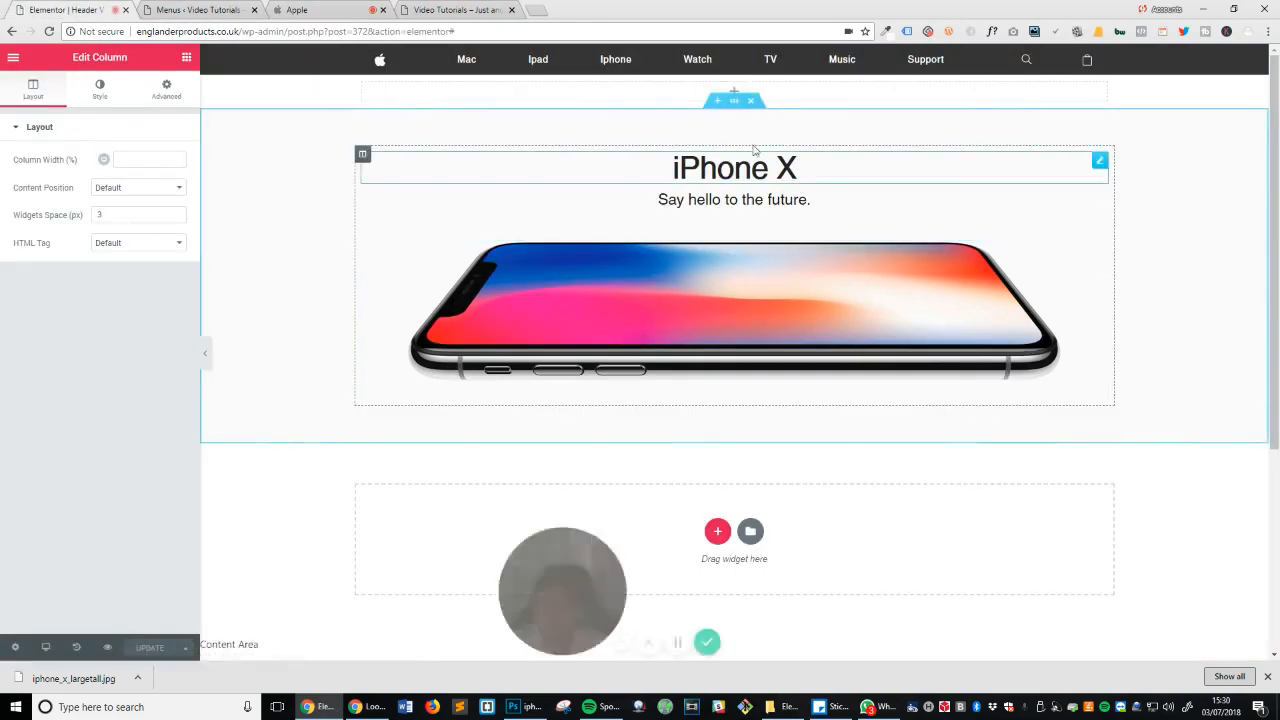
Step: Set the iPhone X section's minimum height to 717 px, update the template, and check the banner on the live site
click(734, 100)
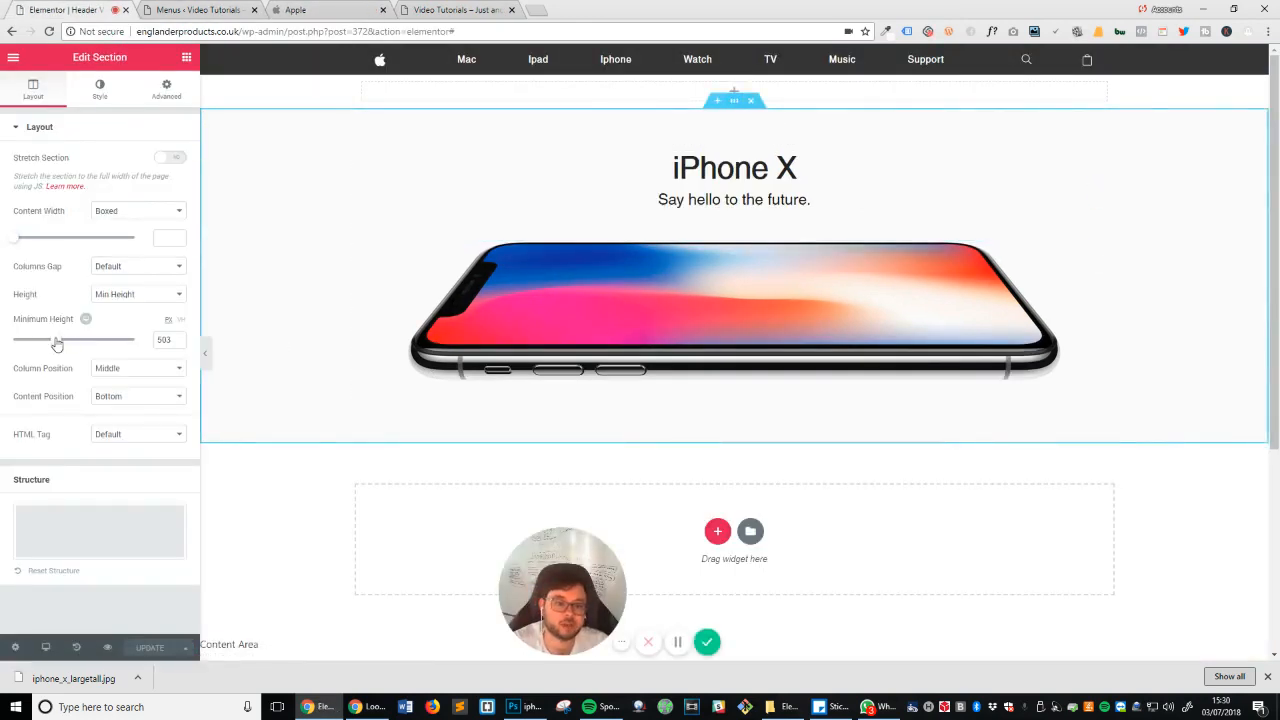
drag(57, 343, 75, 343)
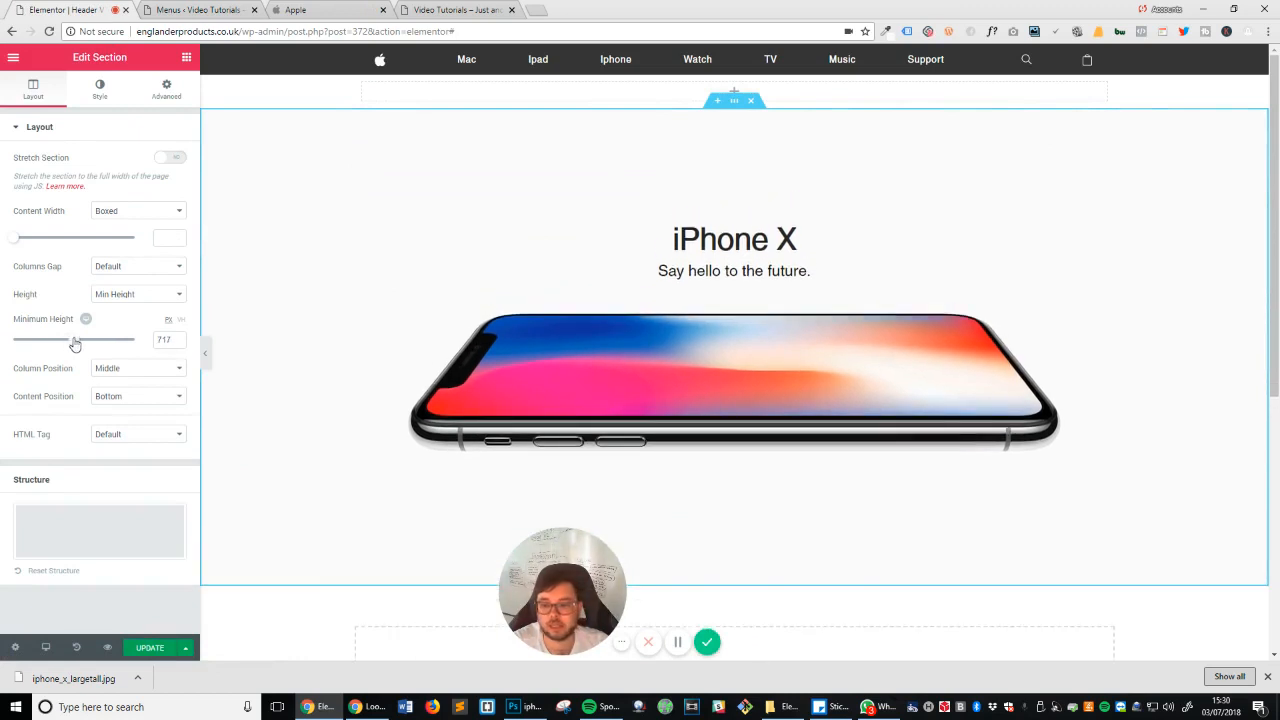
click(149, 648)
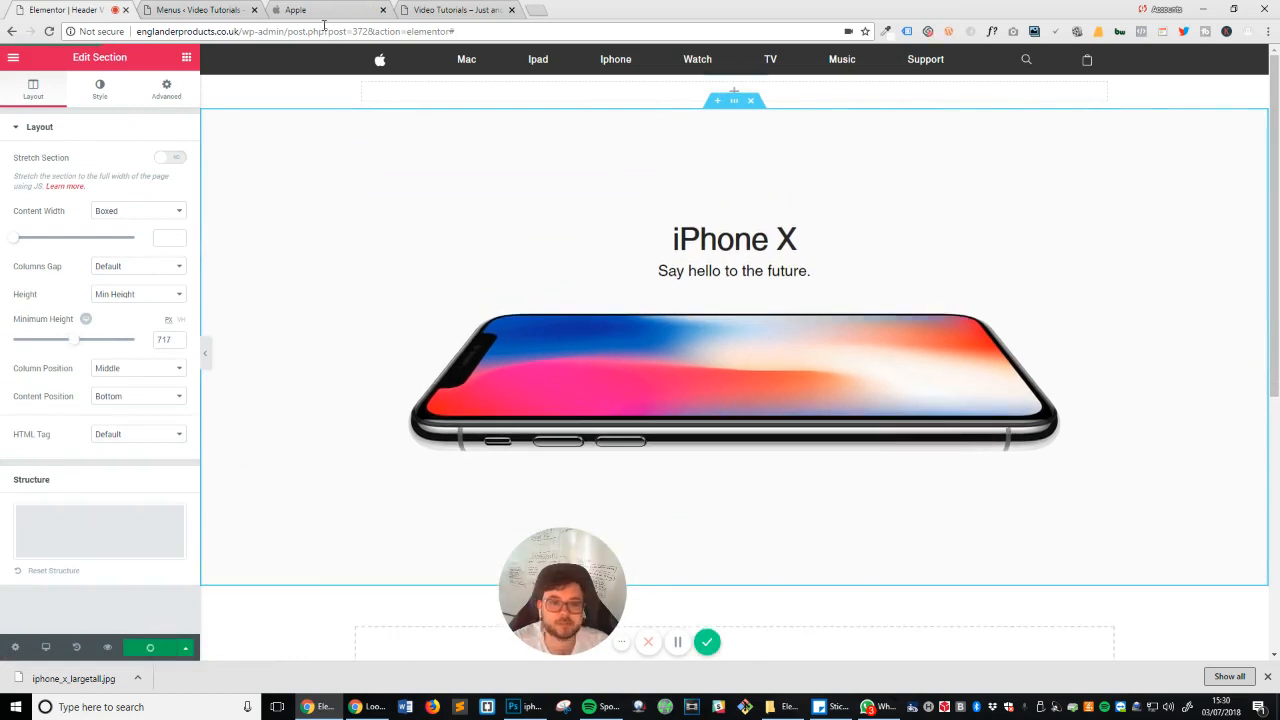
click(318, 9)
click(410, 8)
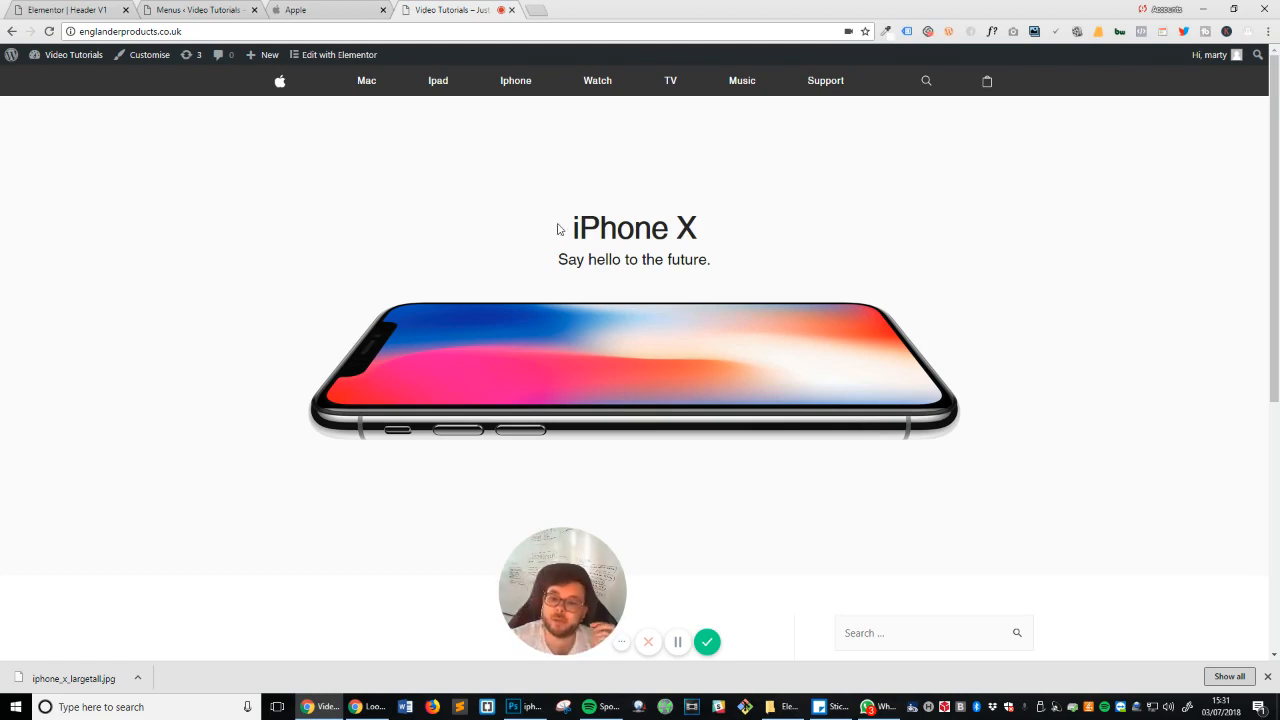
drag(585, 228, 712, 262)
click(706, 350)
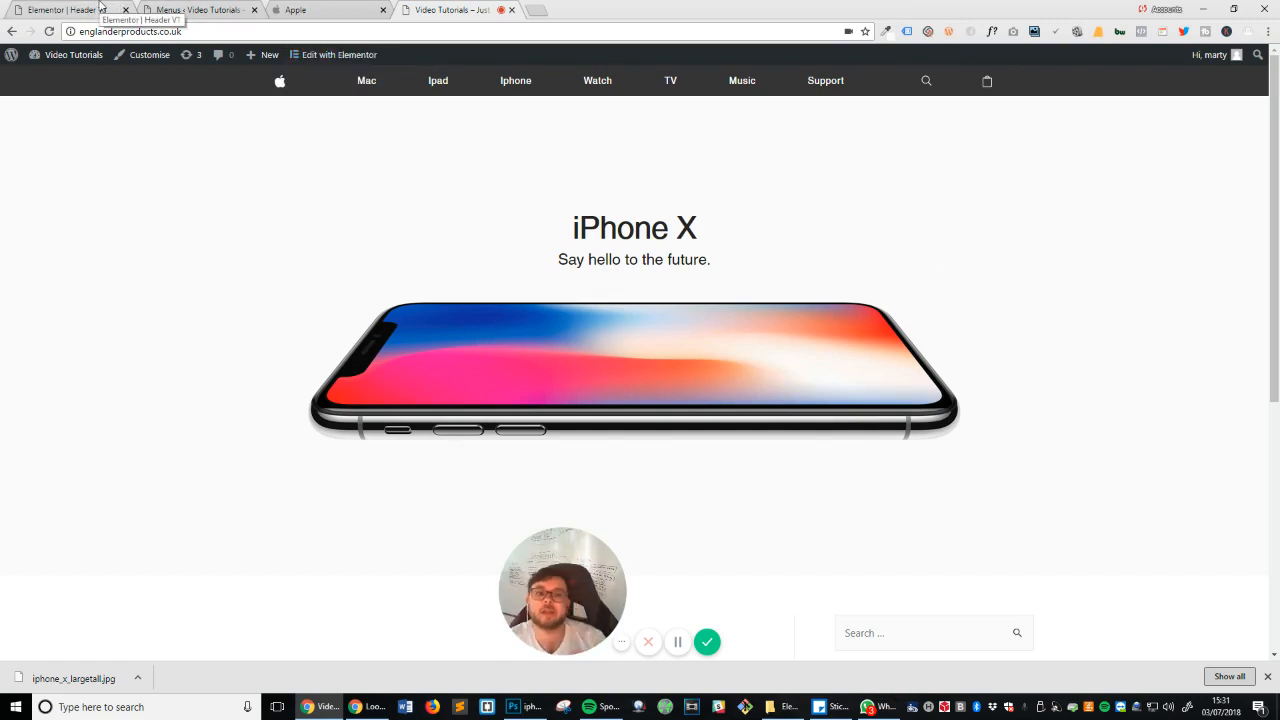
Step: Inspect the font of the links under the tagline on Apple's homepage with WhatFont
click(300, 9)
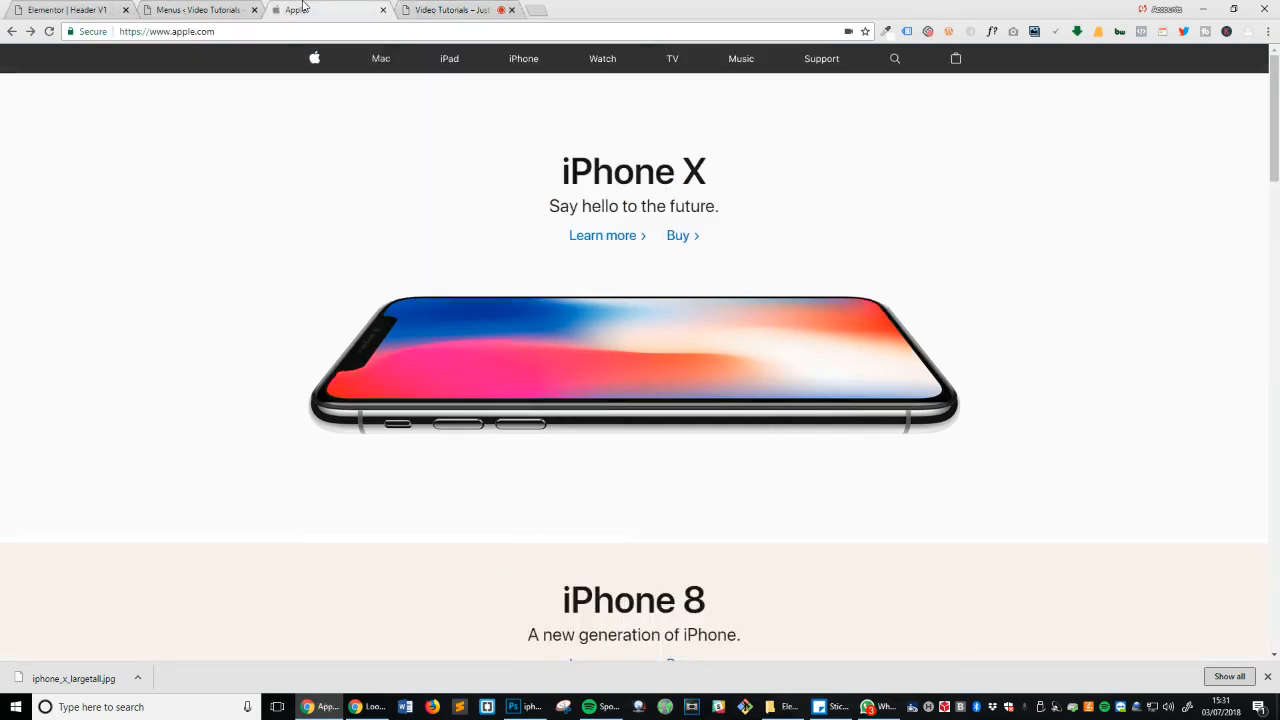
click(992, 31)
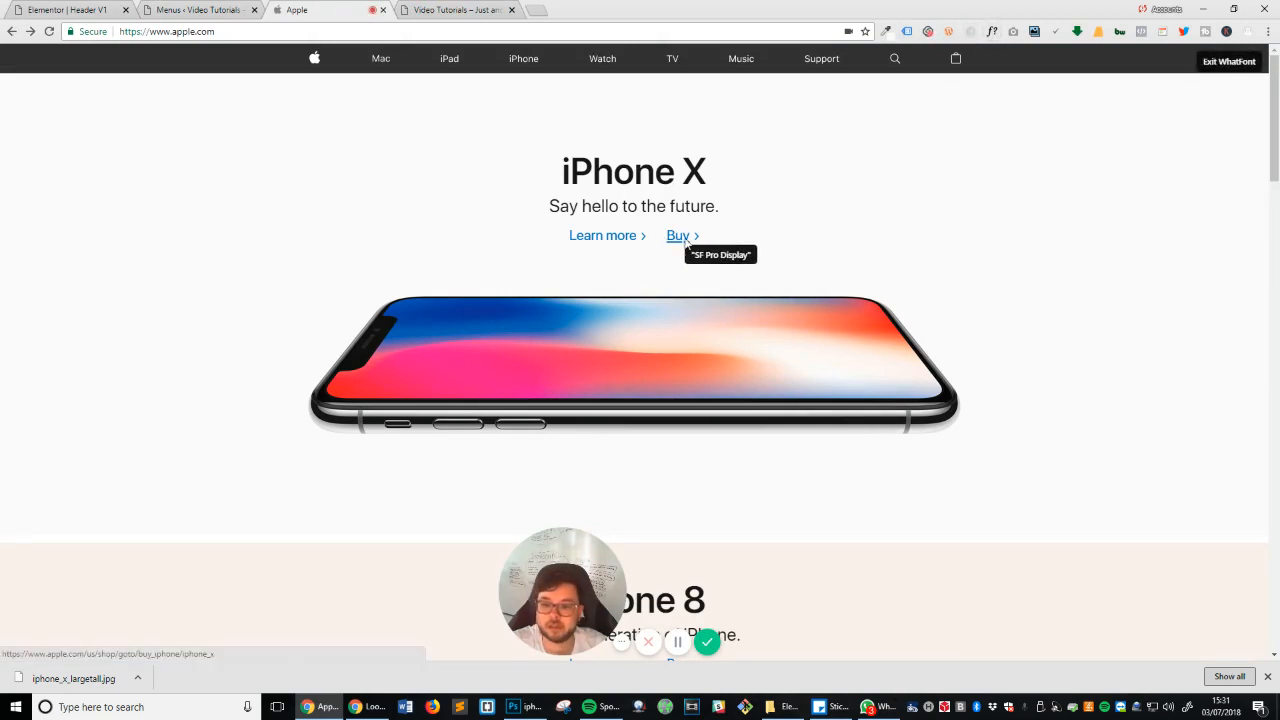
key(Escape)
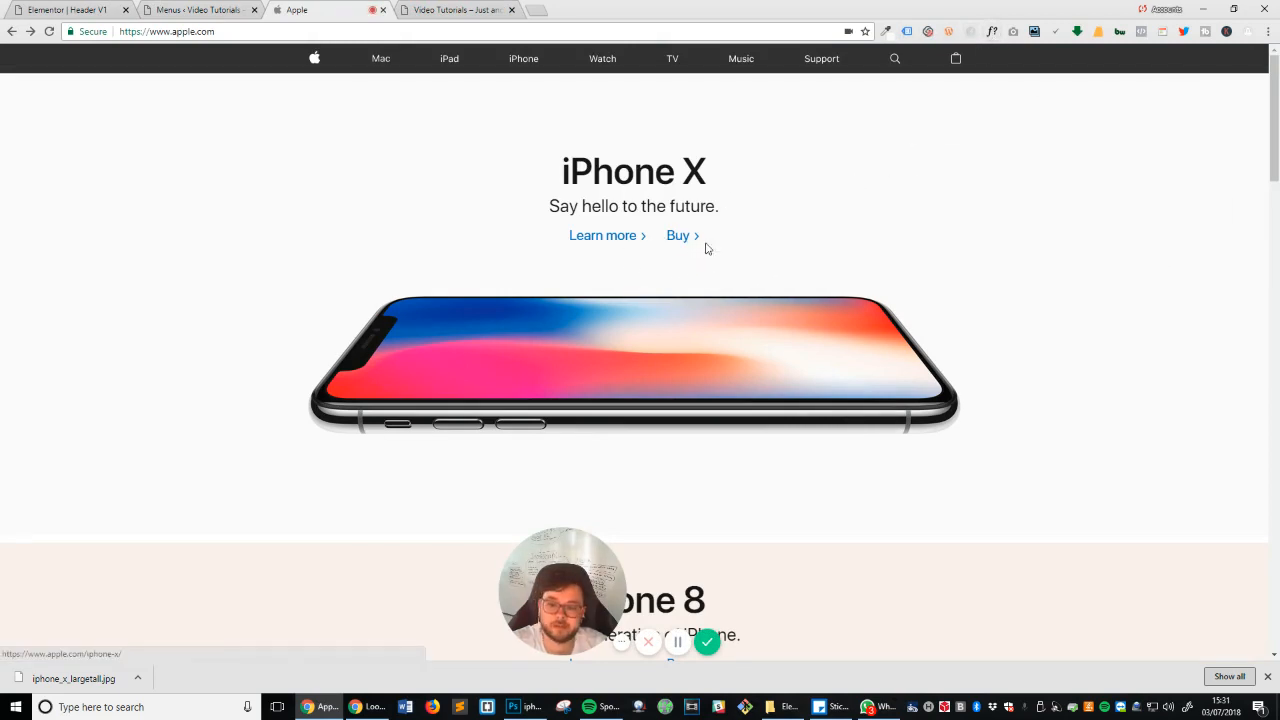
Step: In Elementor, add an Icon List widget between the tagline and the iPhone image, keeping only its first item
click(86, 9)
click(186, 57)
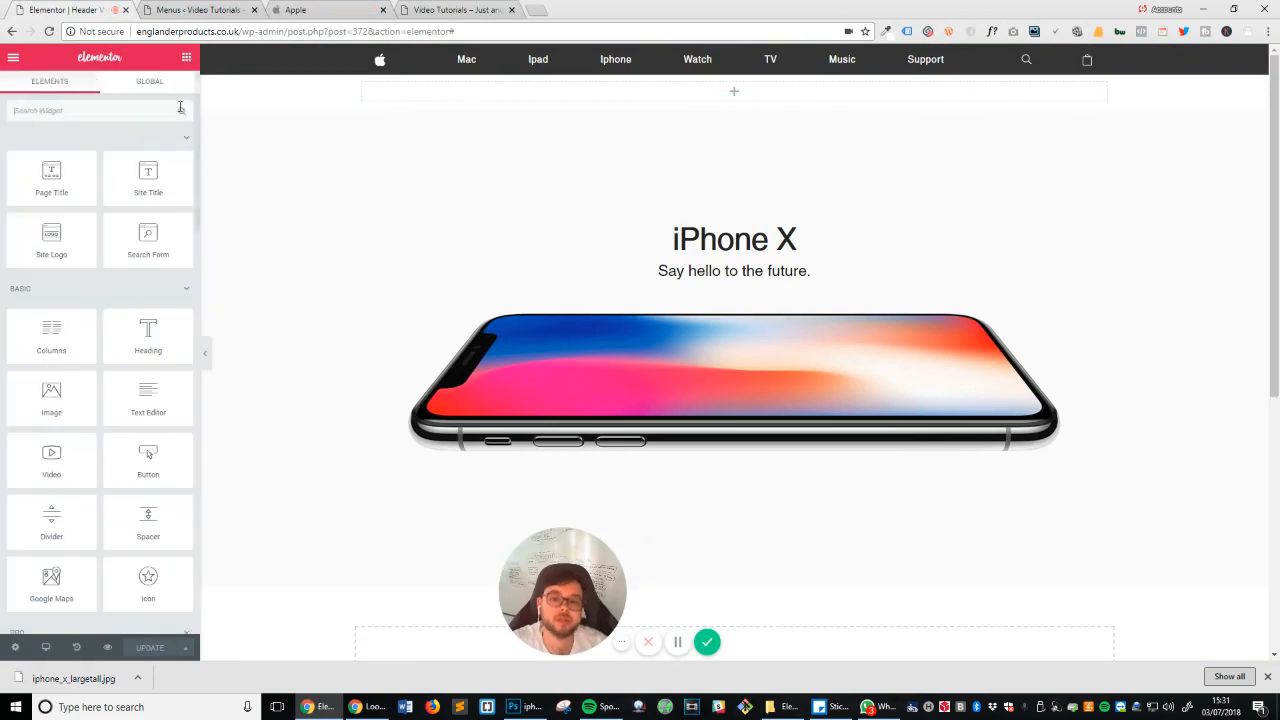
click(116, 110)
text(icon)
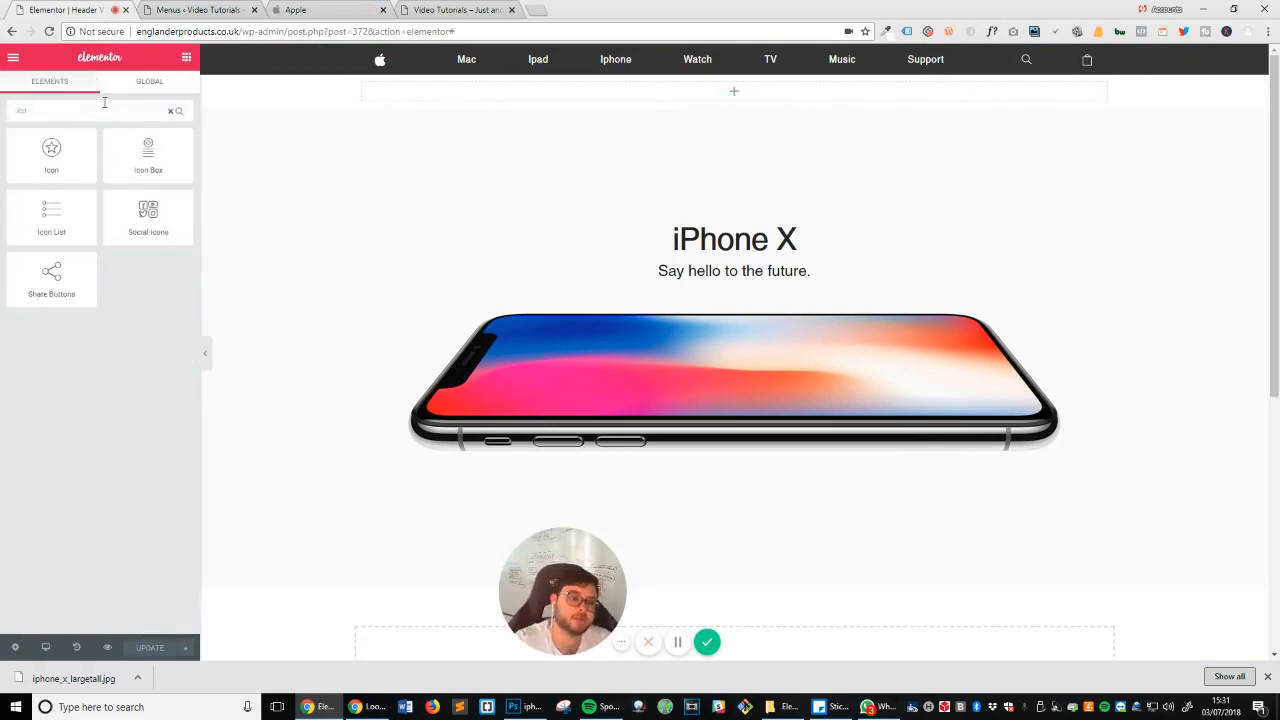
drag(51, 213, 755, 290)
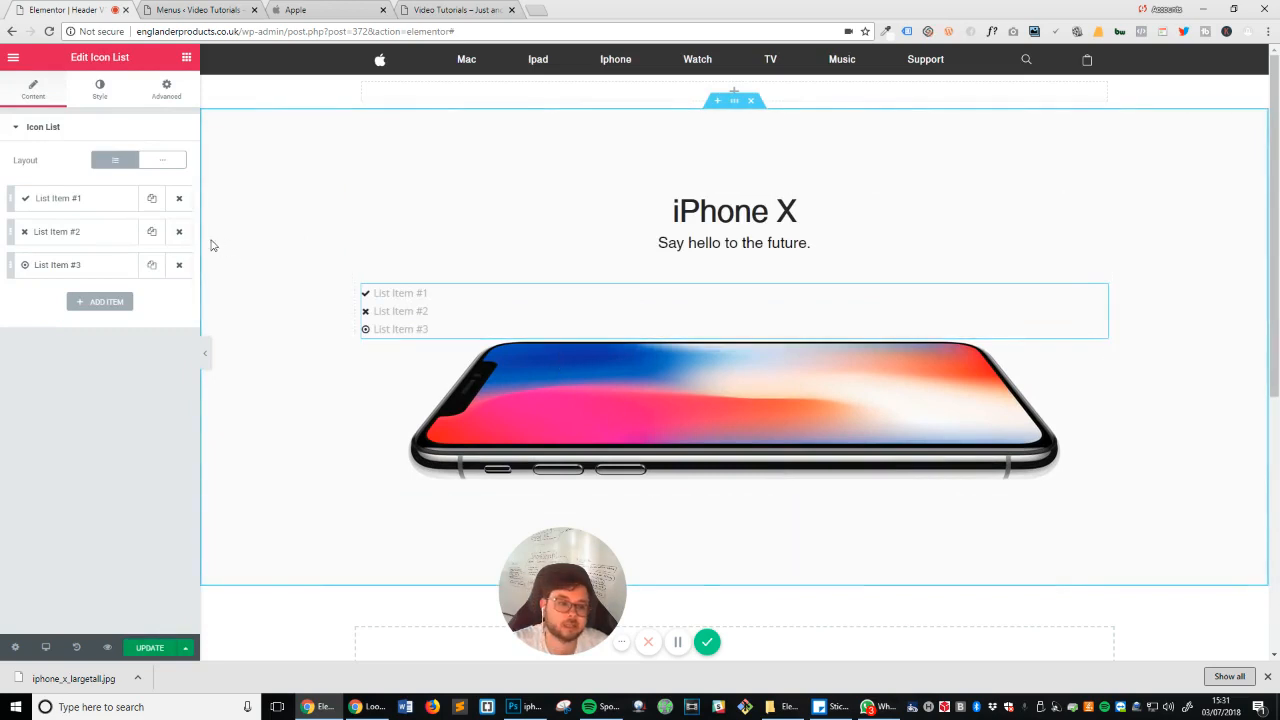
click(179, 233)
click(179, 233)
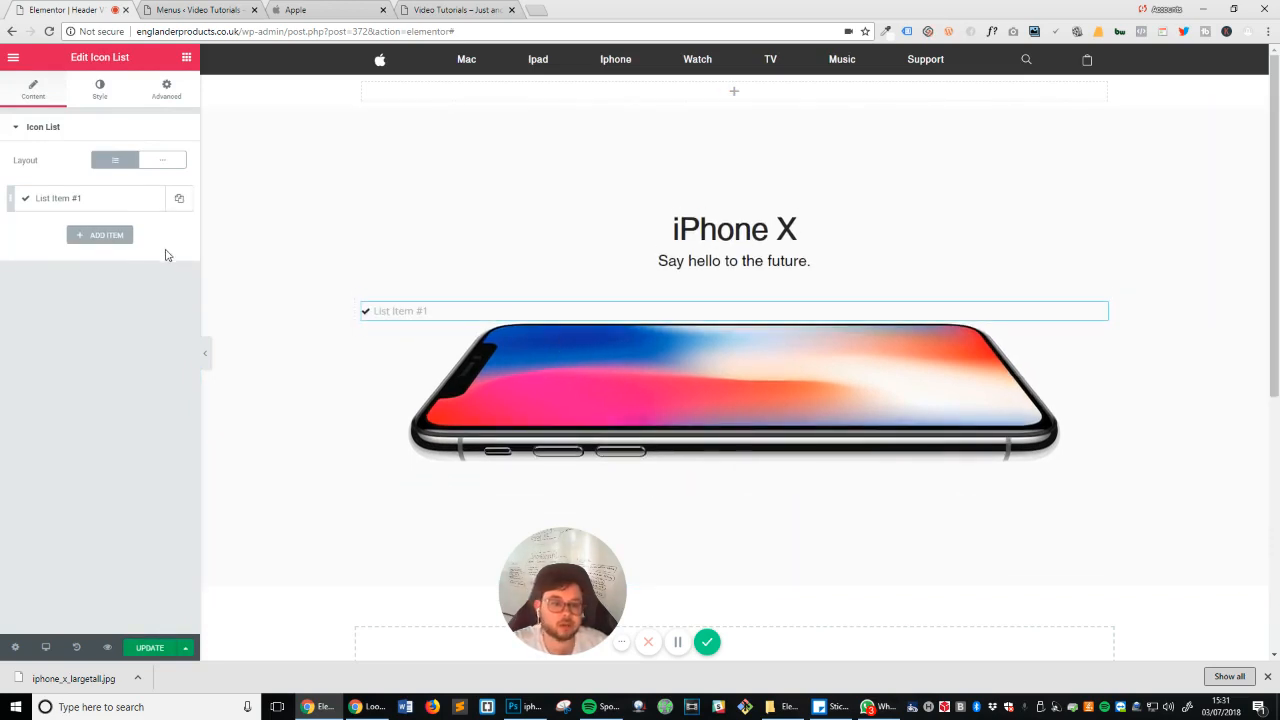
Step: Set the remaining list item's icon to chevron-right
click(86, 198)
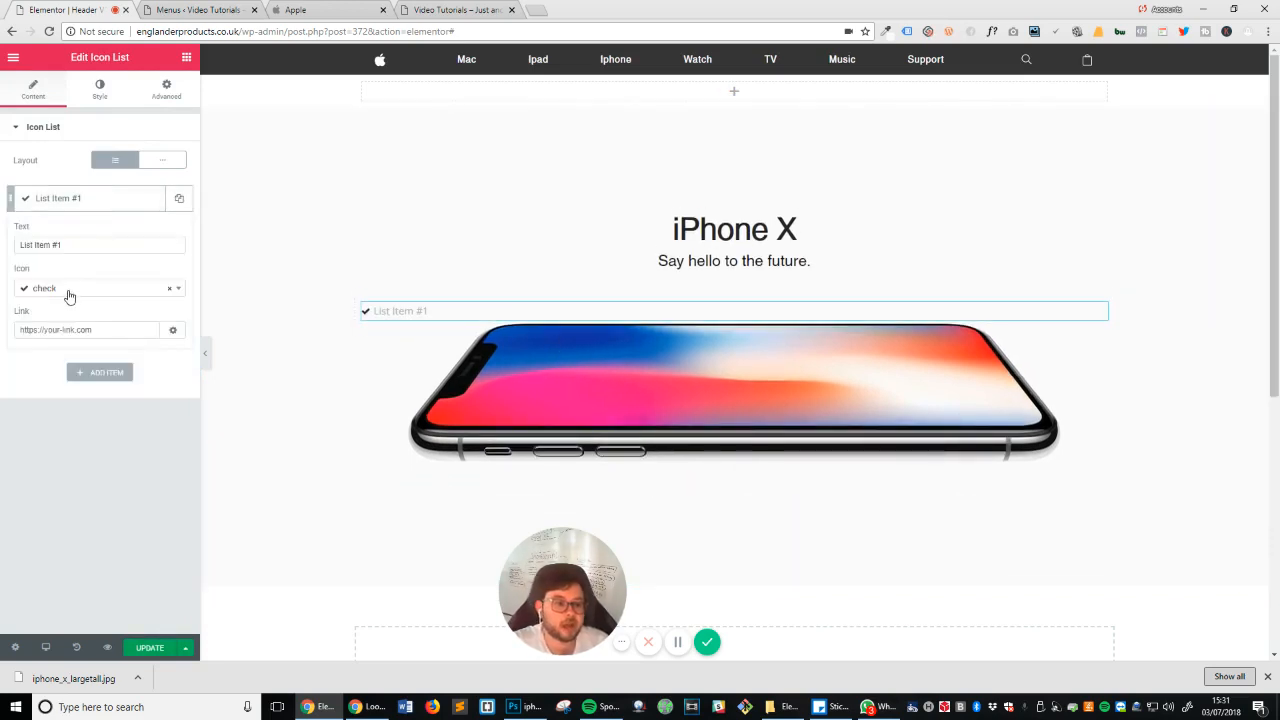
click(67, 296)
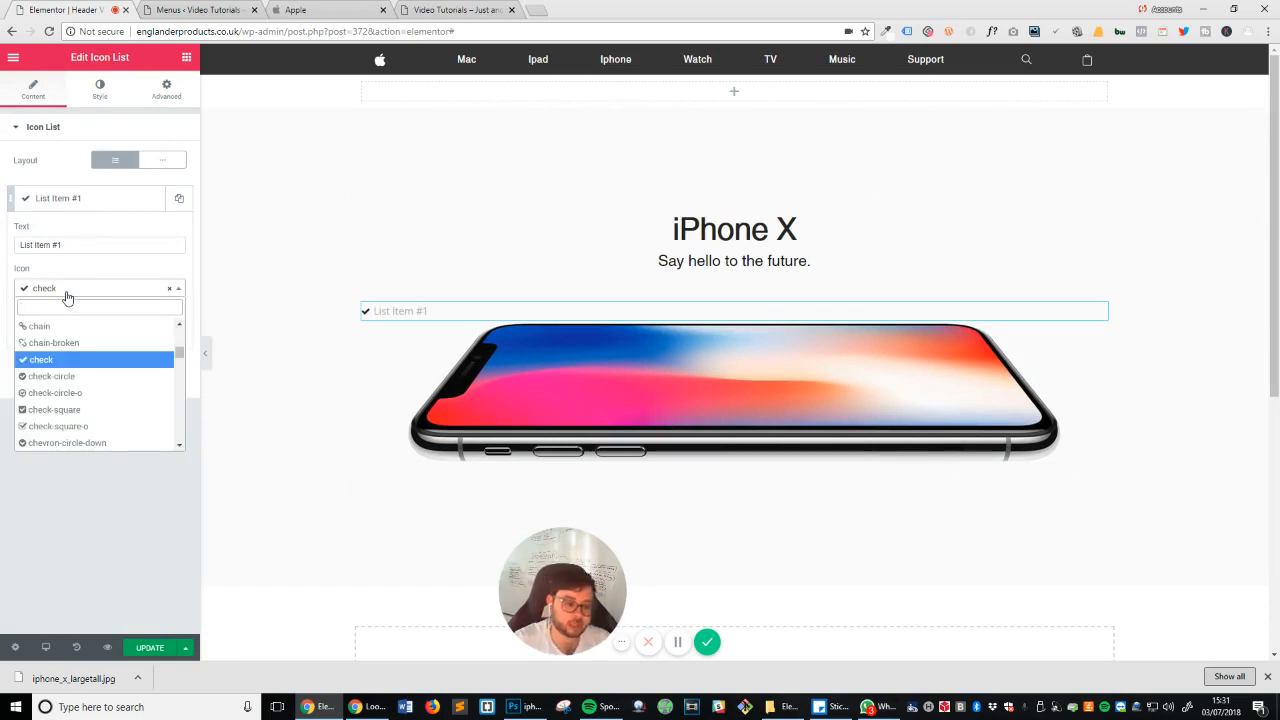
text(ar)
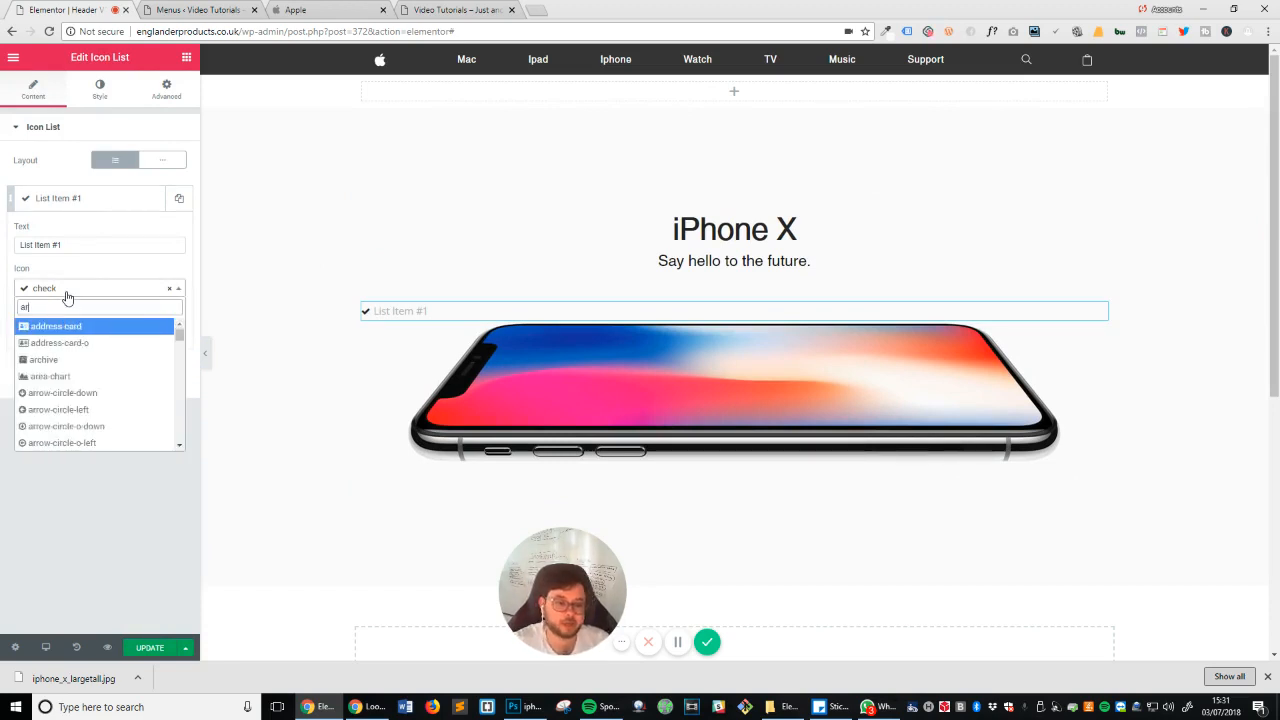
text(row)
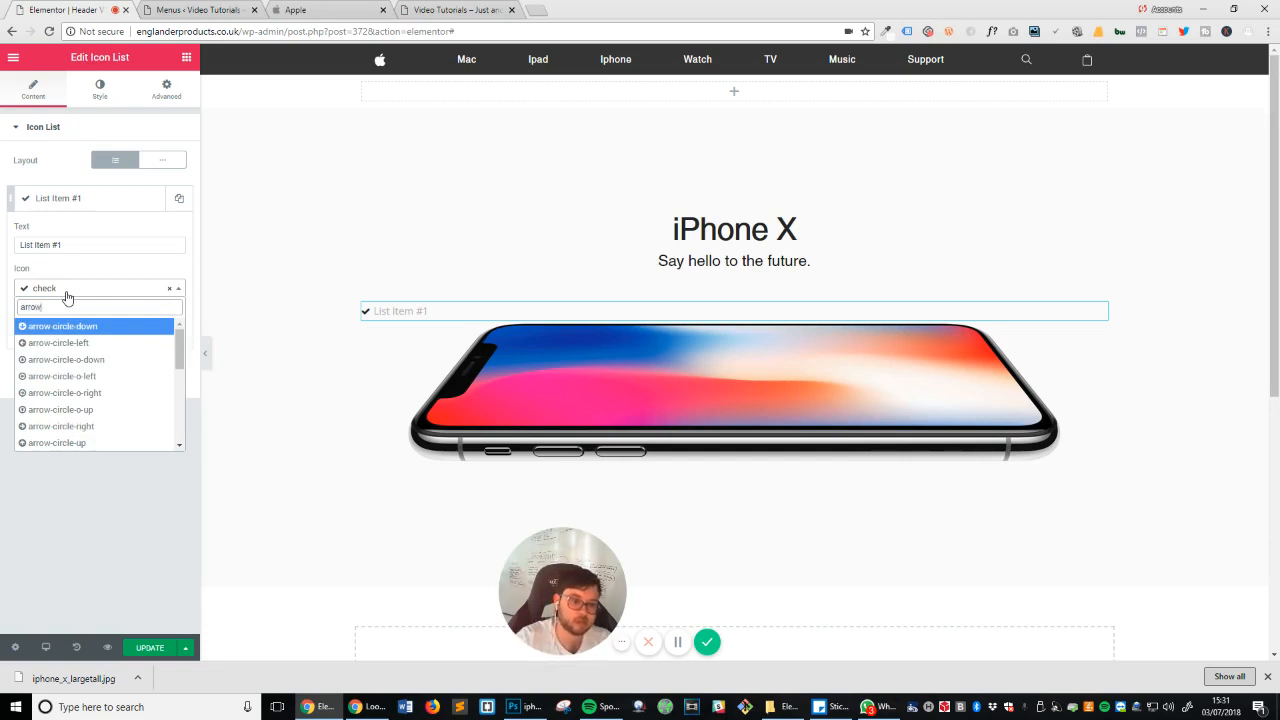
text(chev)
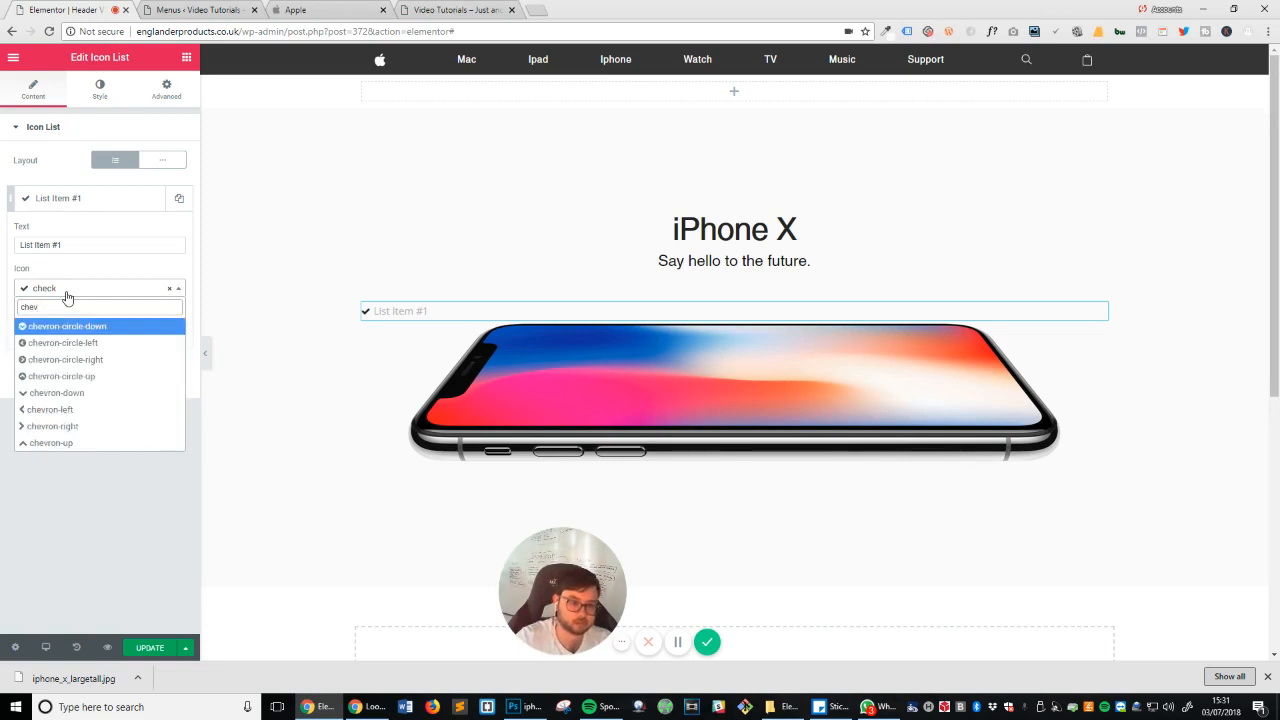
key(Down)
key(Down)
key(Down)
key(Down)
key(Down)
key(Down)
key(Return)
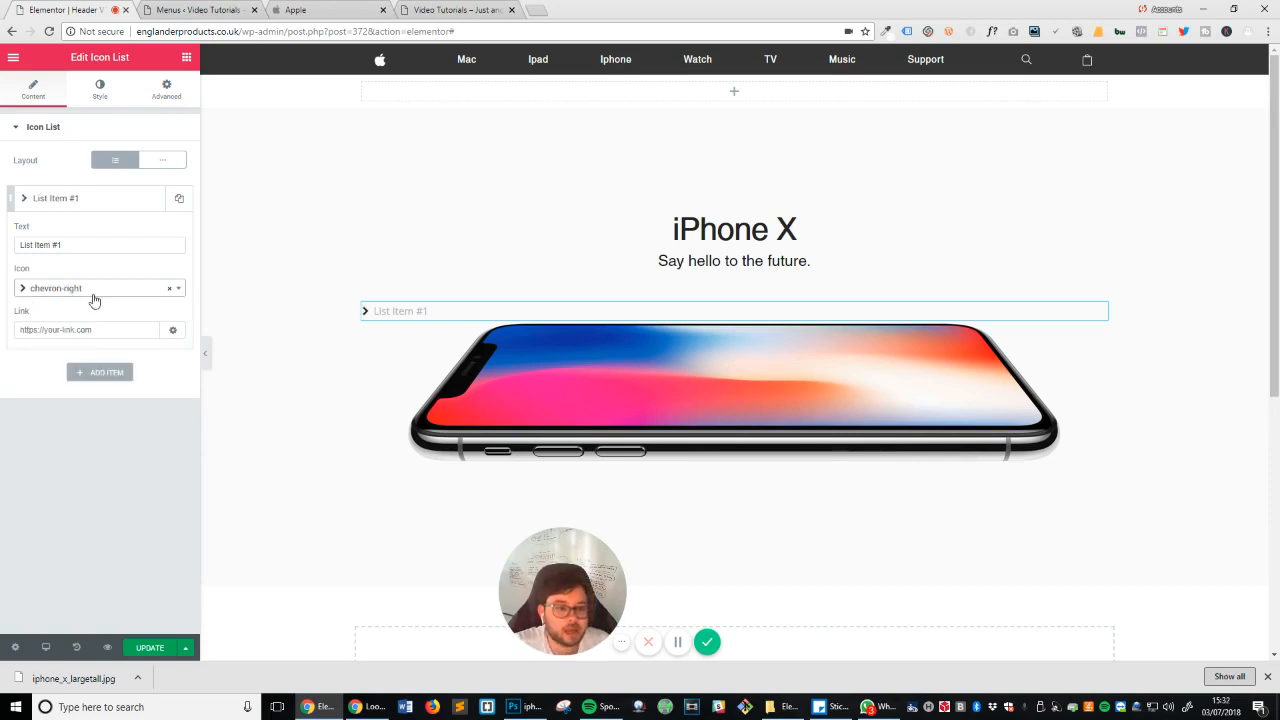
Step: Try the inline layout on the icon list after reviewing its style options, and delete the widget
click(110, 93)
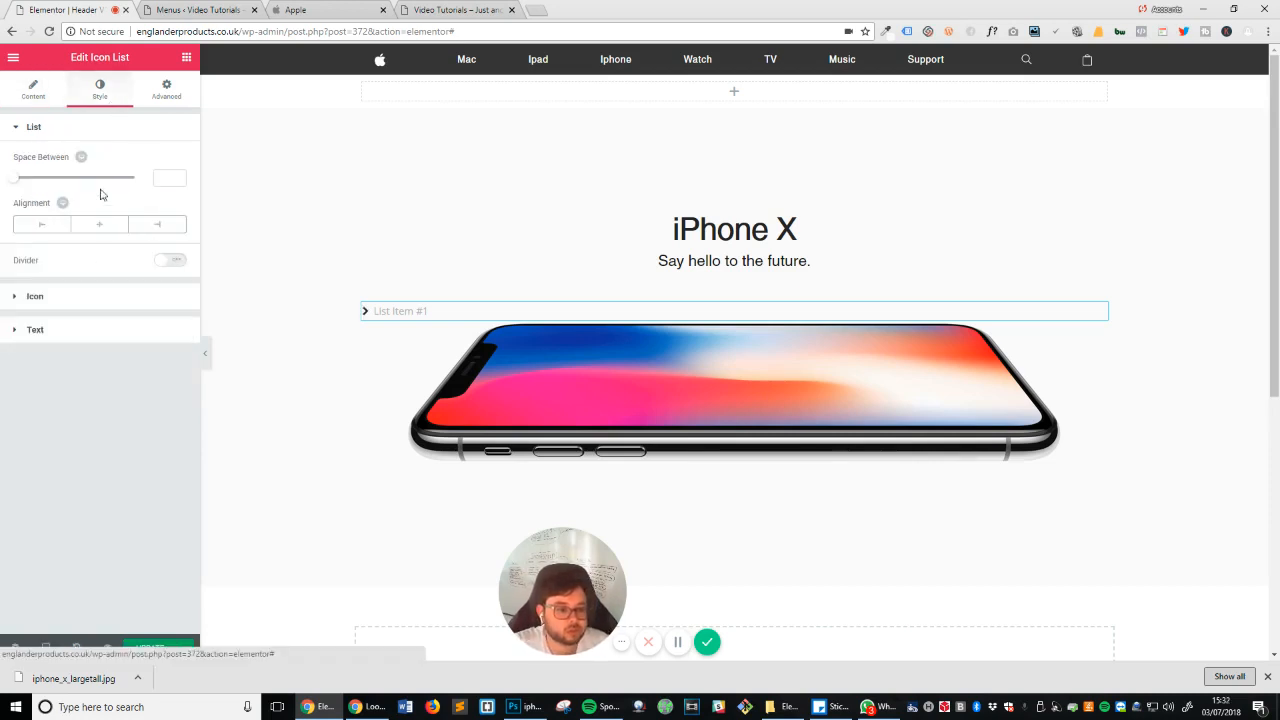
click(85, 306)
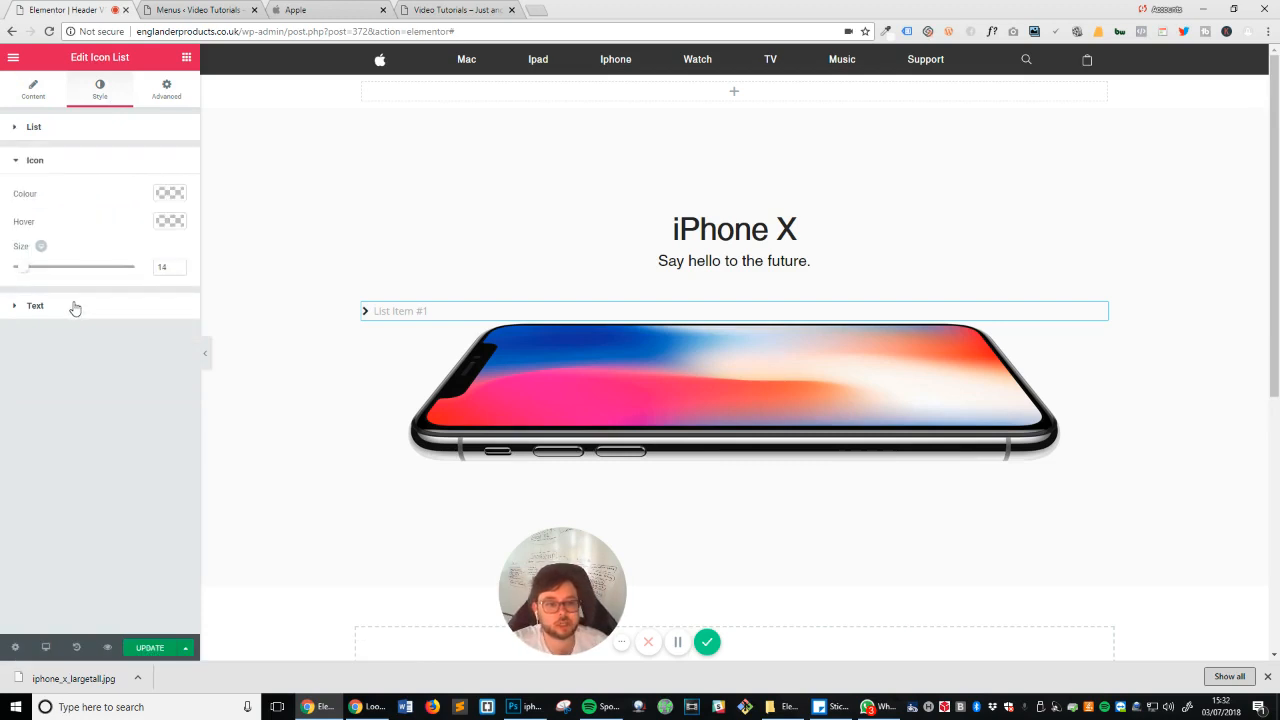
click(28, 129)
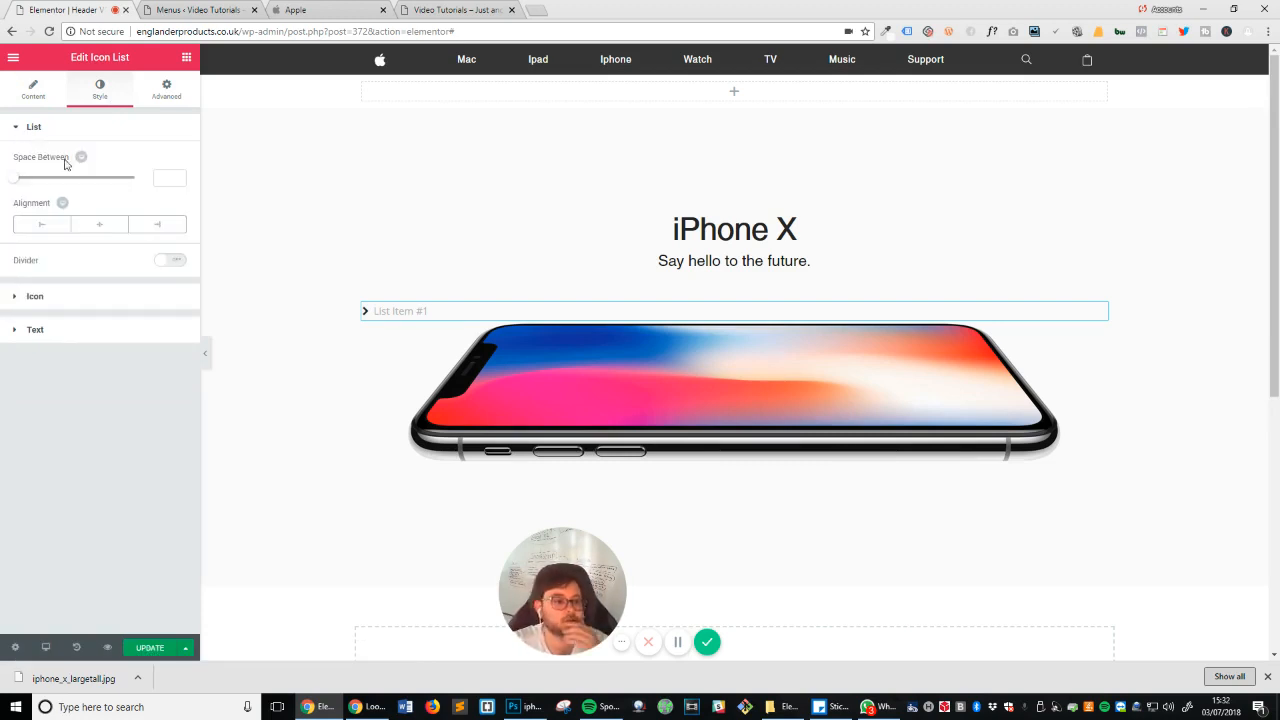
click(46, 95)
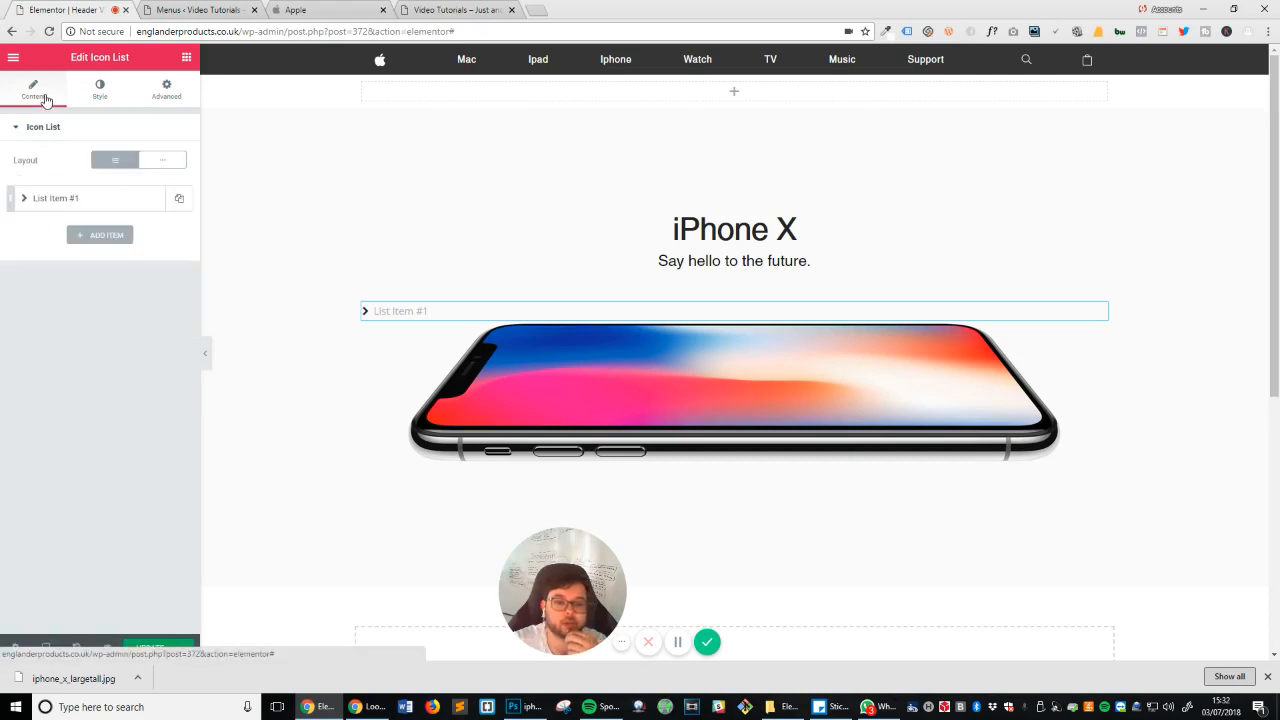
click(162, 165)
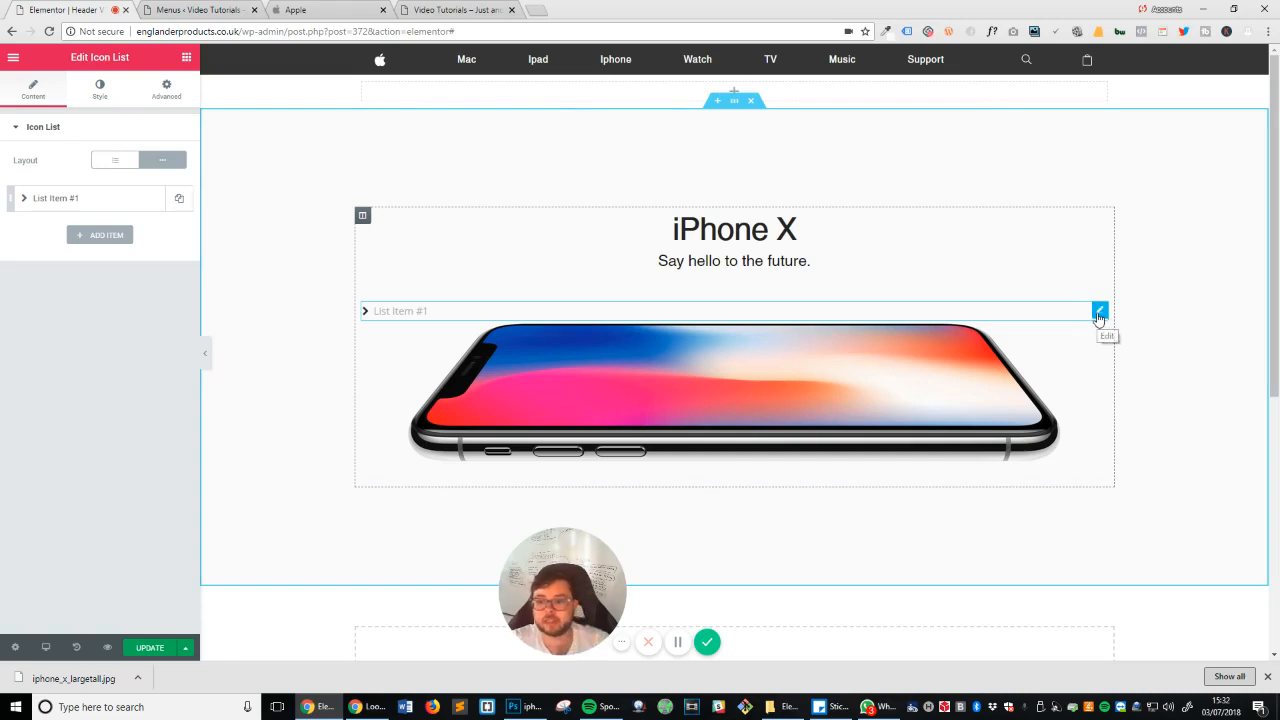
right_click(1098, 316)
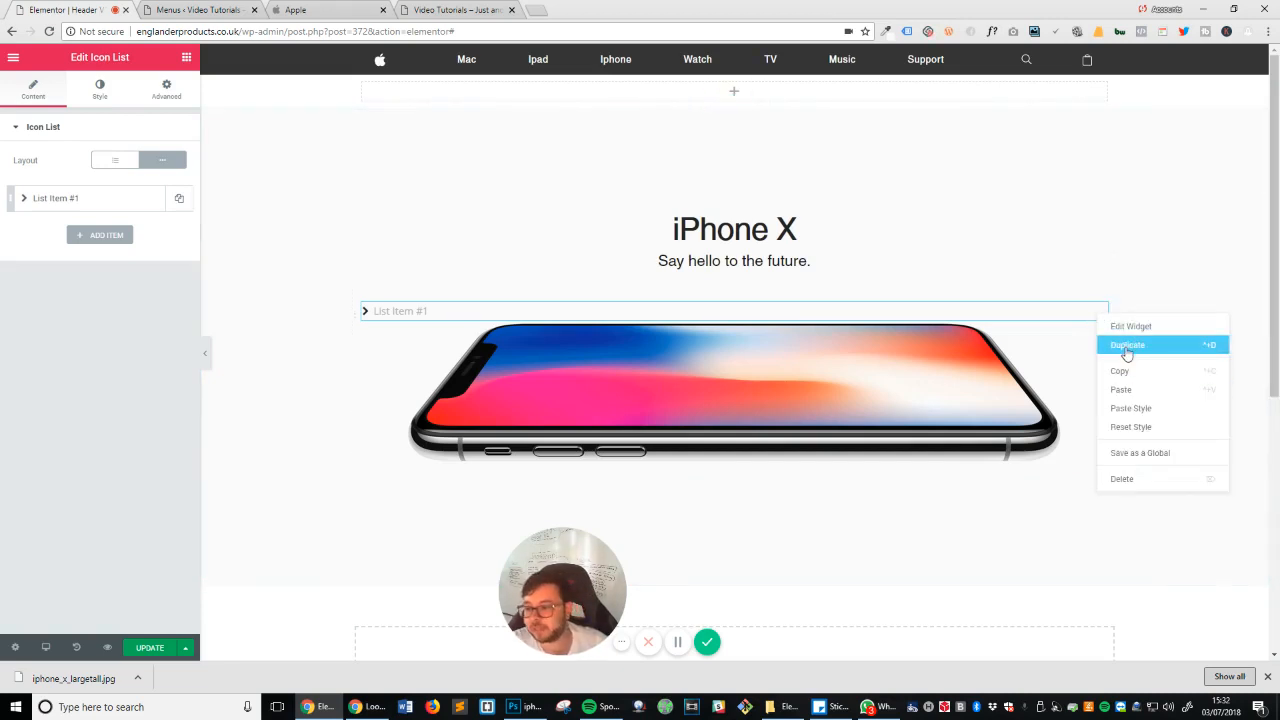
click(1135, 481)
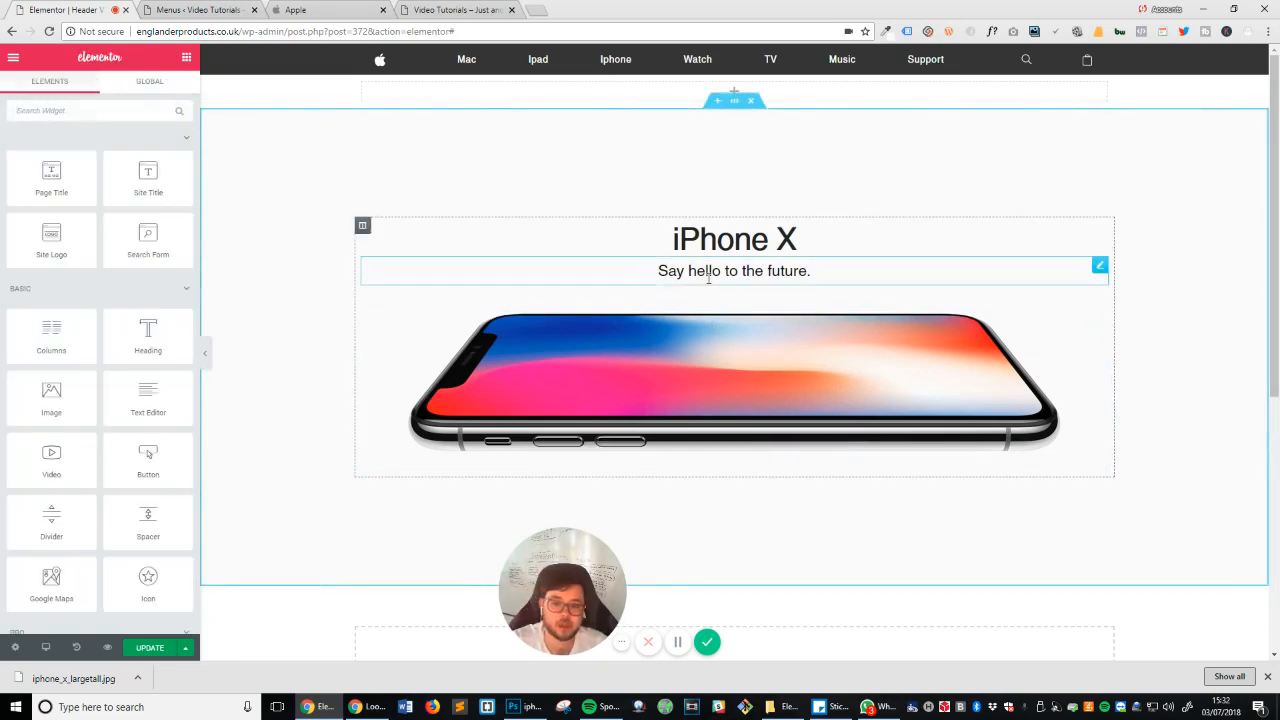
Step: Add a two-column Columns widget between the tagline and the iPhone image
click(83, 108)
text(col)
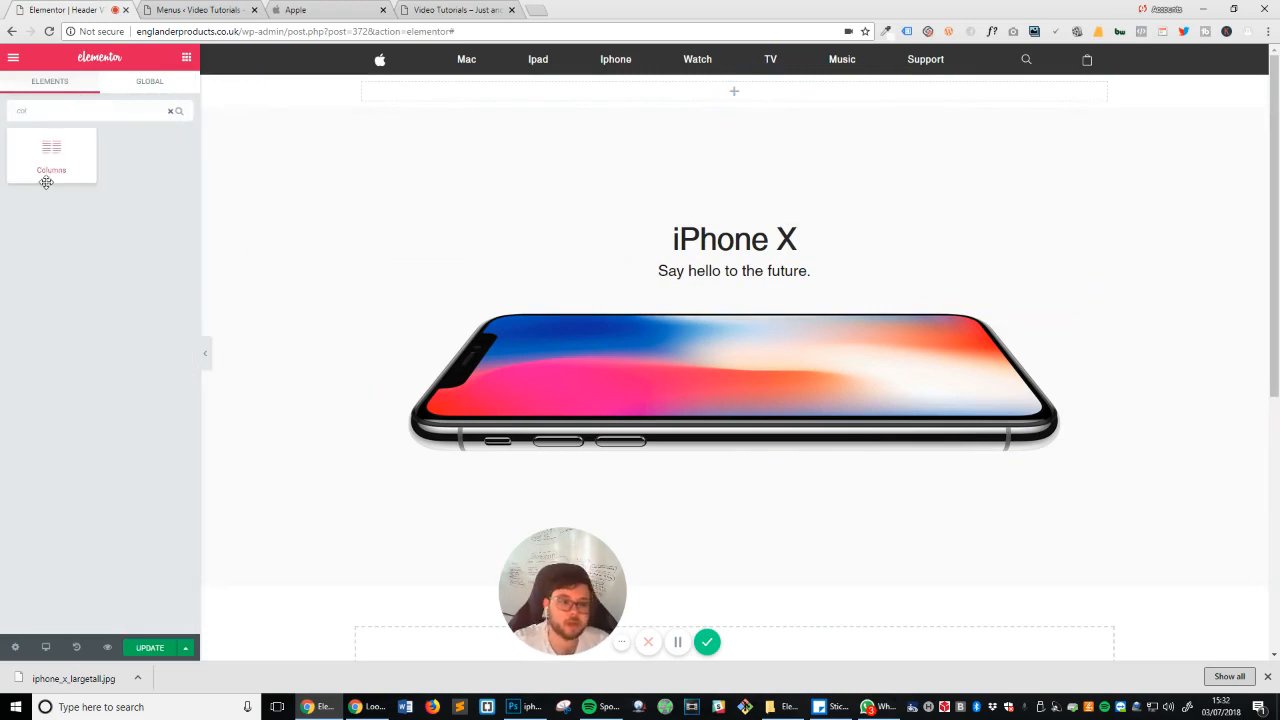
drag(43, 177, 752, 322)
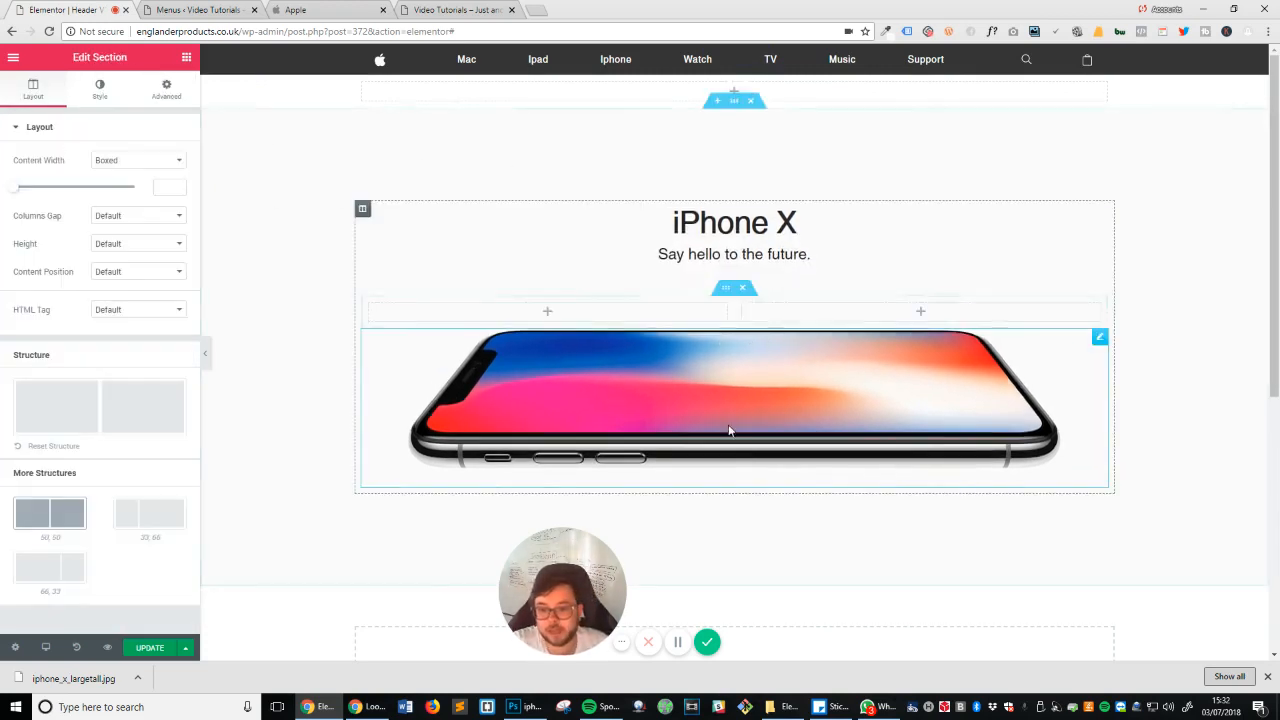
Step: Add a Button widget to the first inner column and align it right
click(186, 57)
click(97, 112)
text(but)
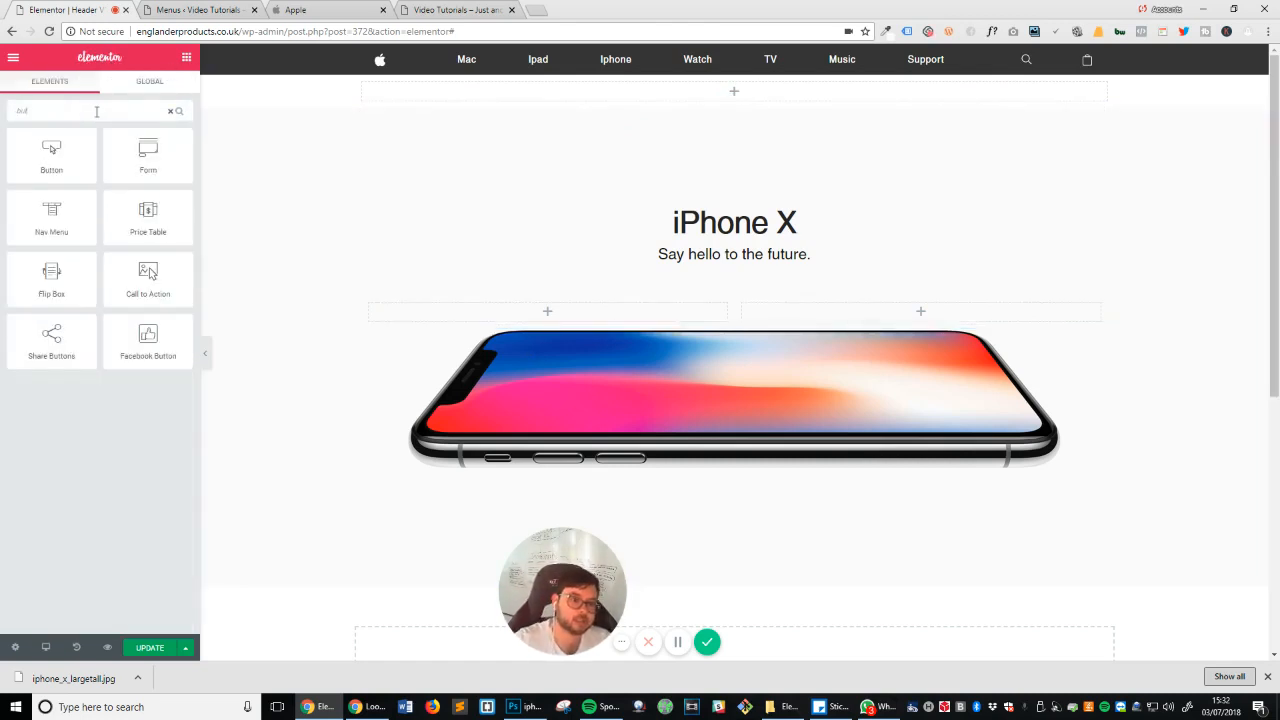
drag(57, 148, 622, 306)
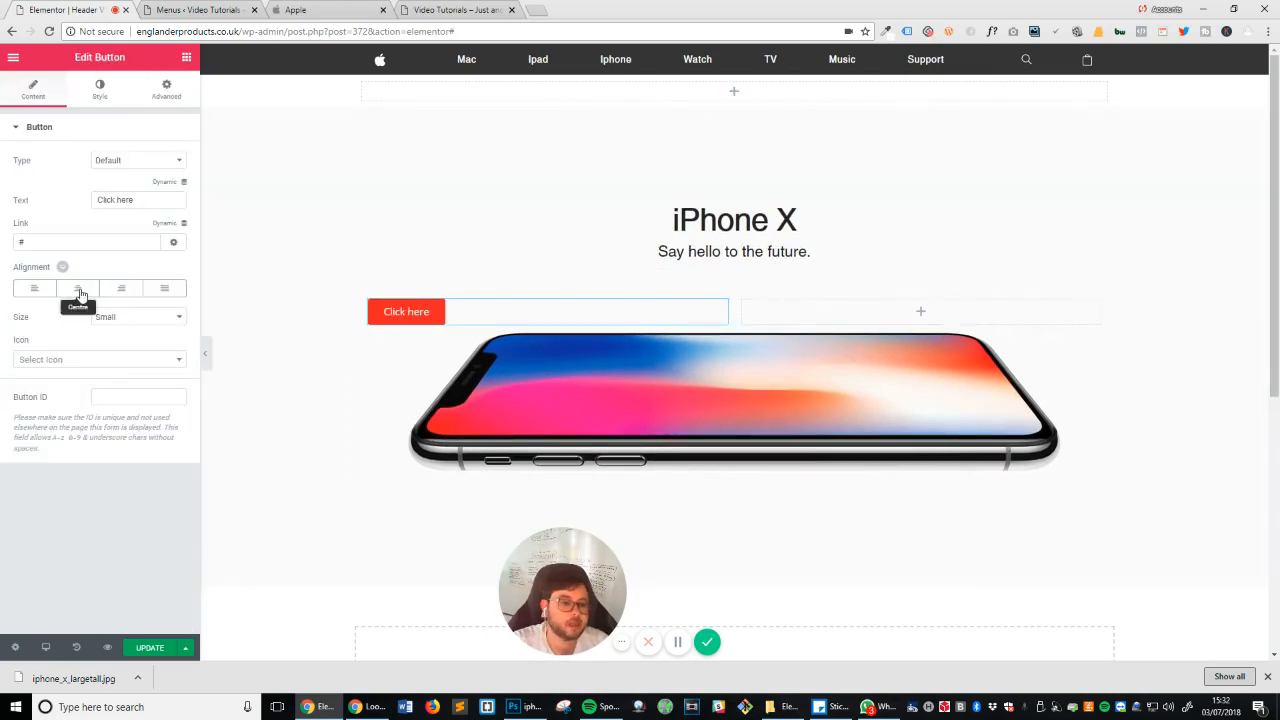
click(121, 288)
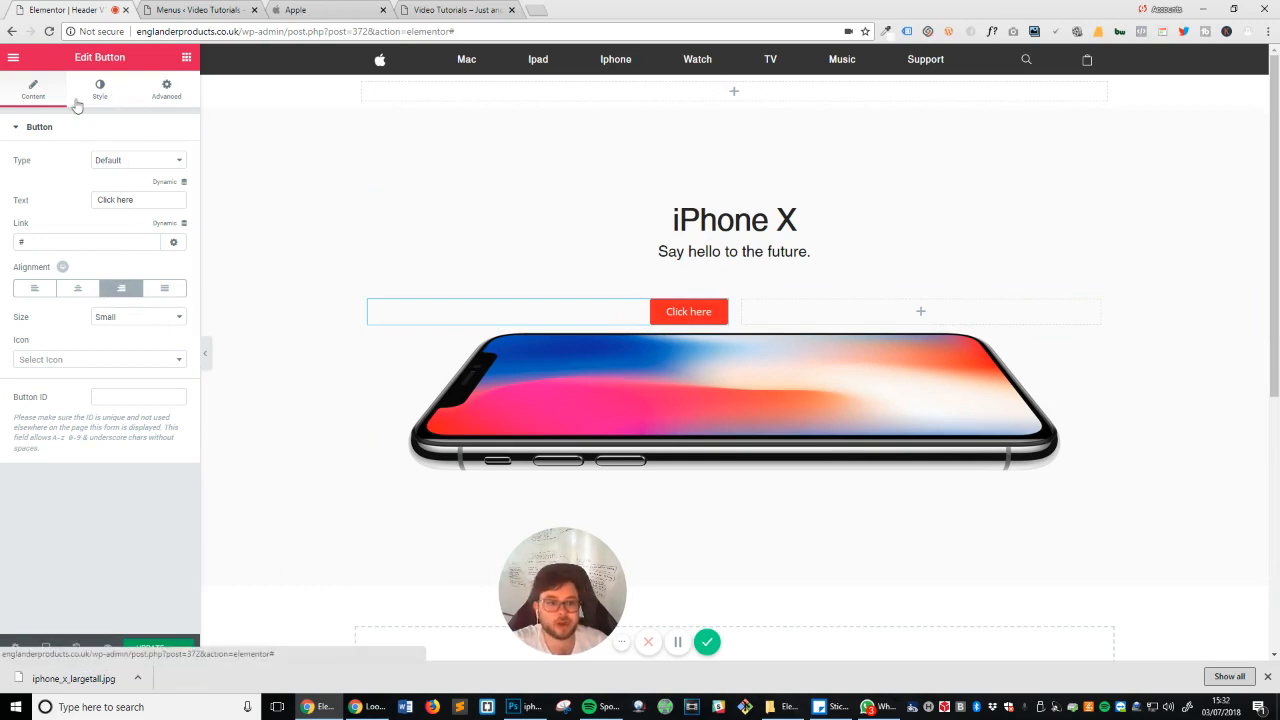
Step: Check the link wording on Apple's banner and set the button's text to "Learn More"
click(396, 9)
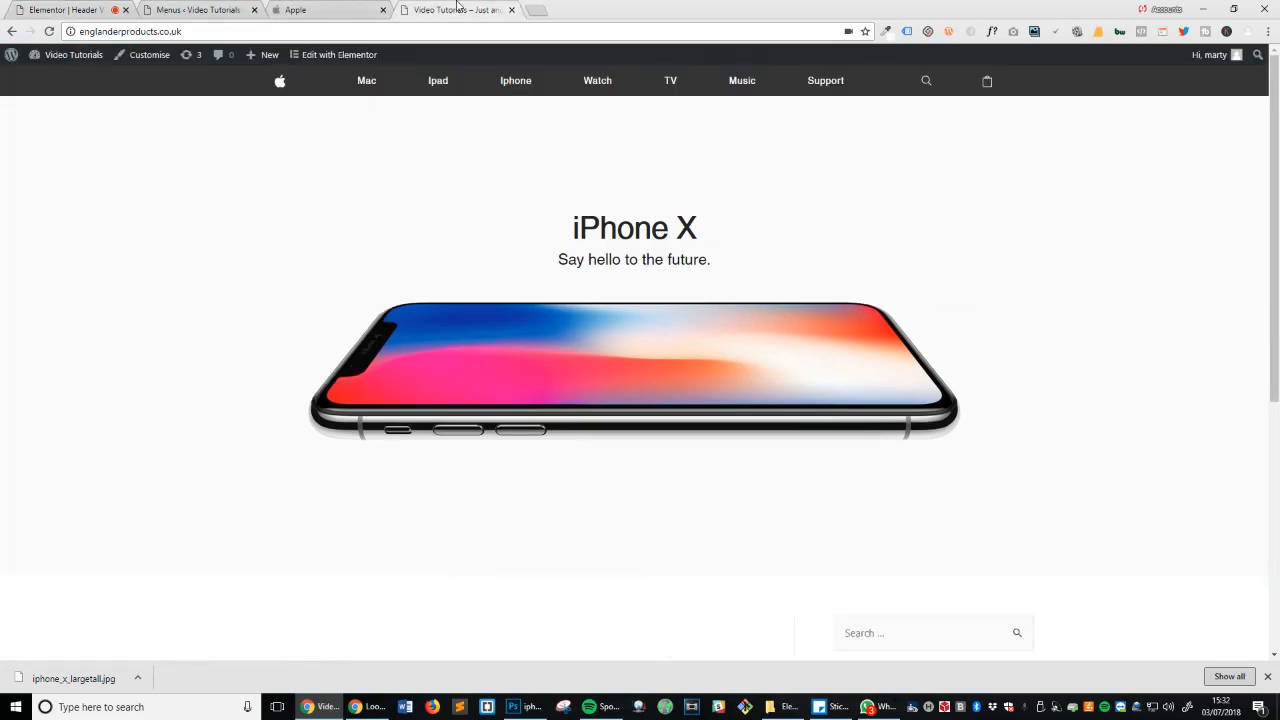
click(391, 8)
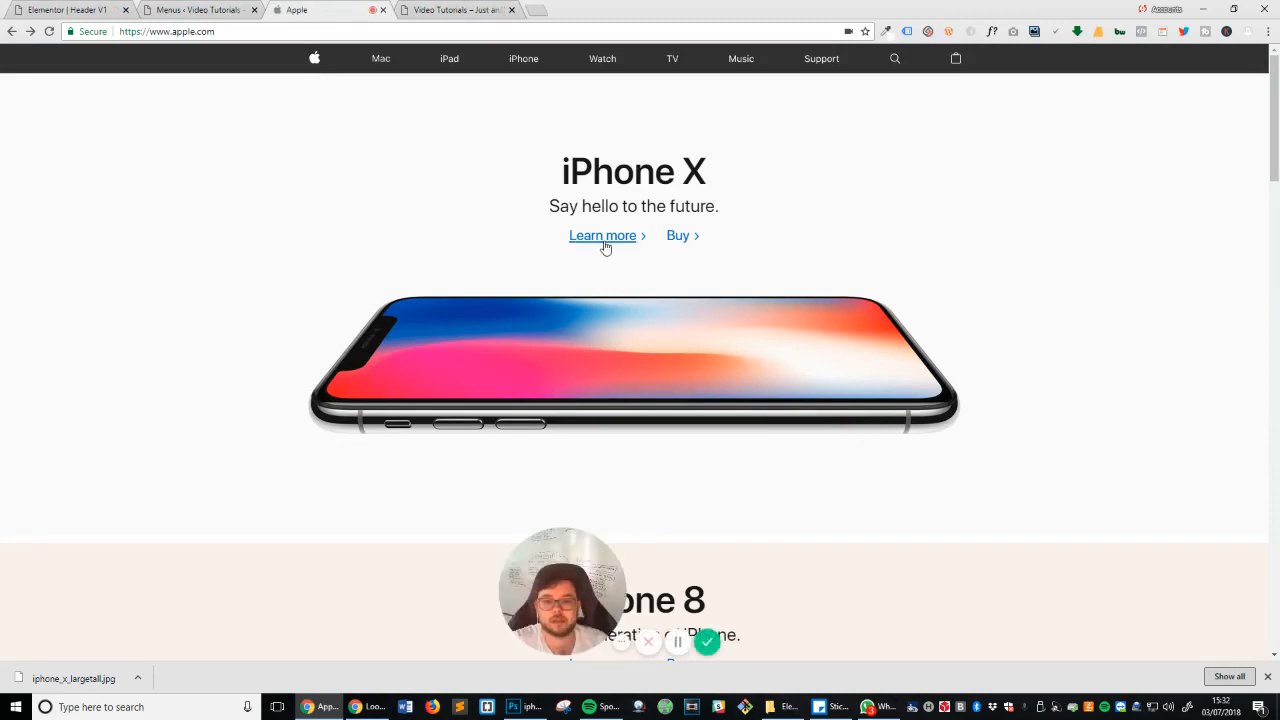
click(68, 8)
text(L)
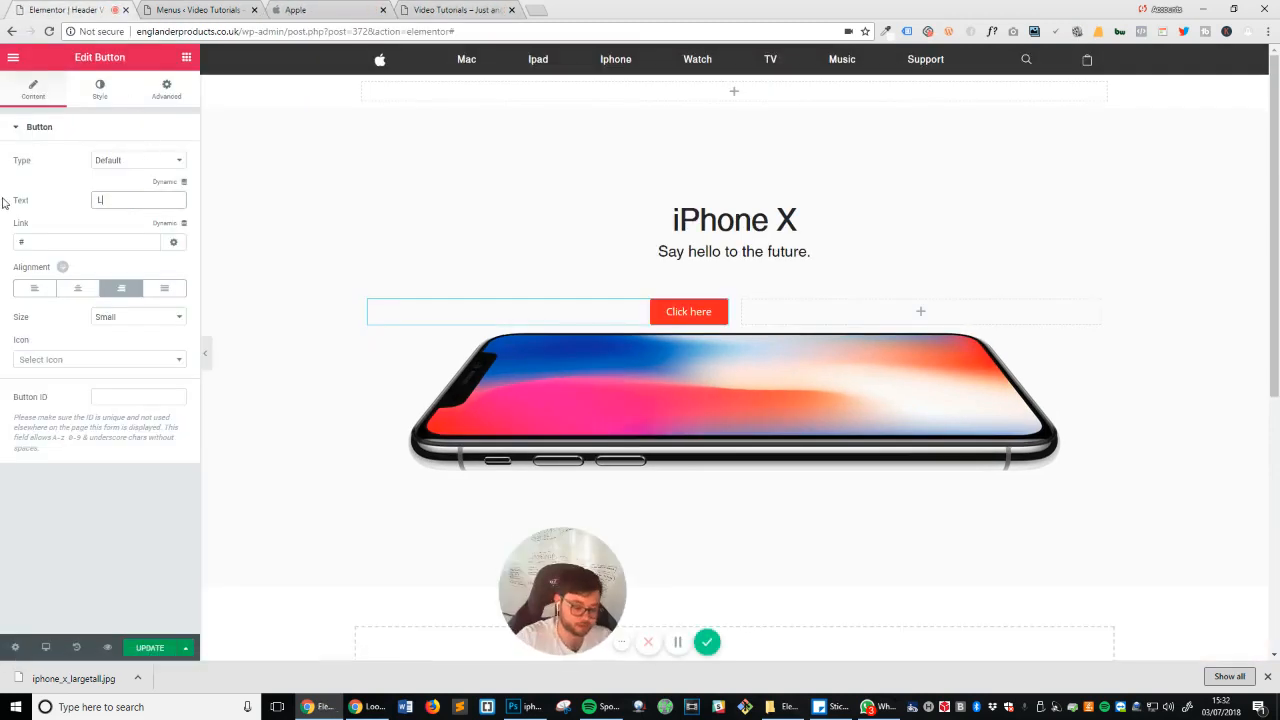
text(earn More)
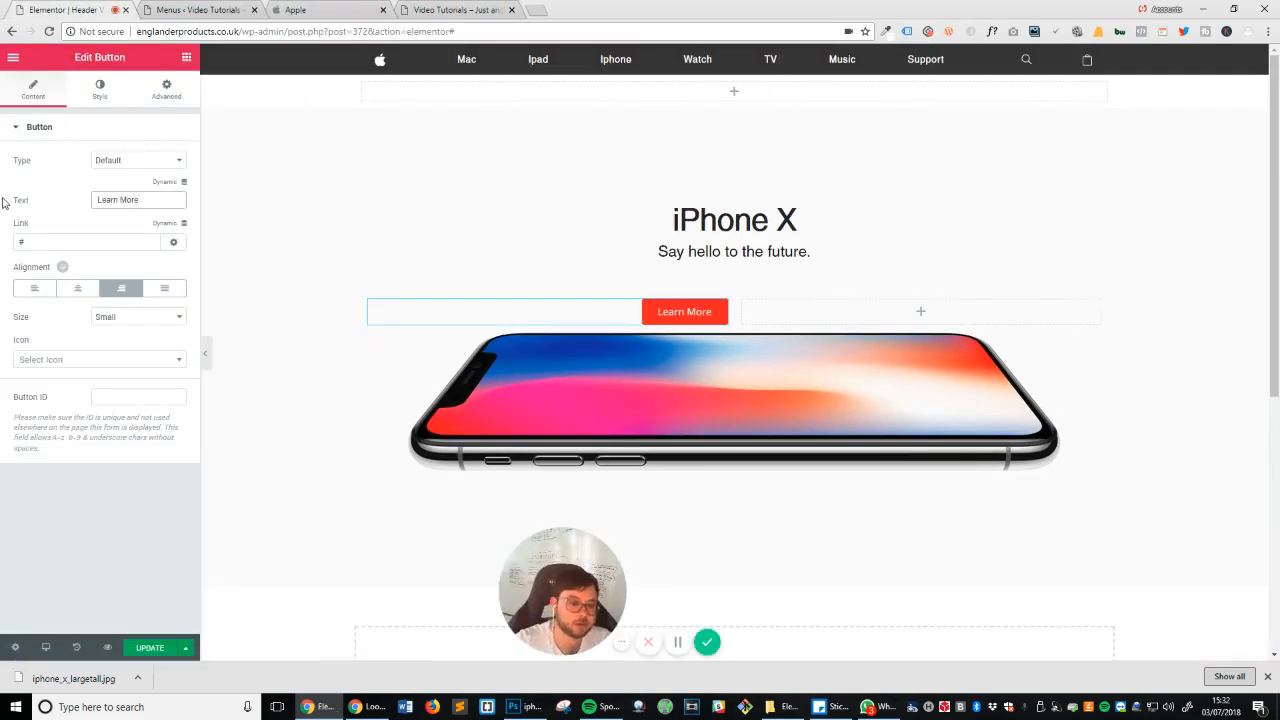
Step: Add a chevron-right icon to the Learn More button and position it after the text
click(104, 360)
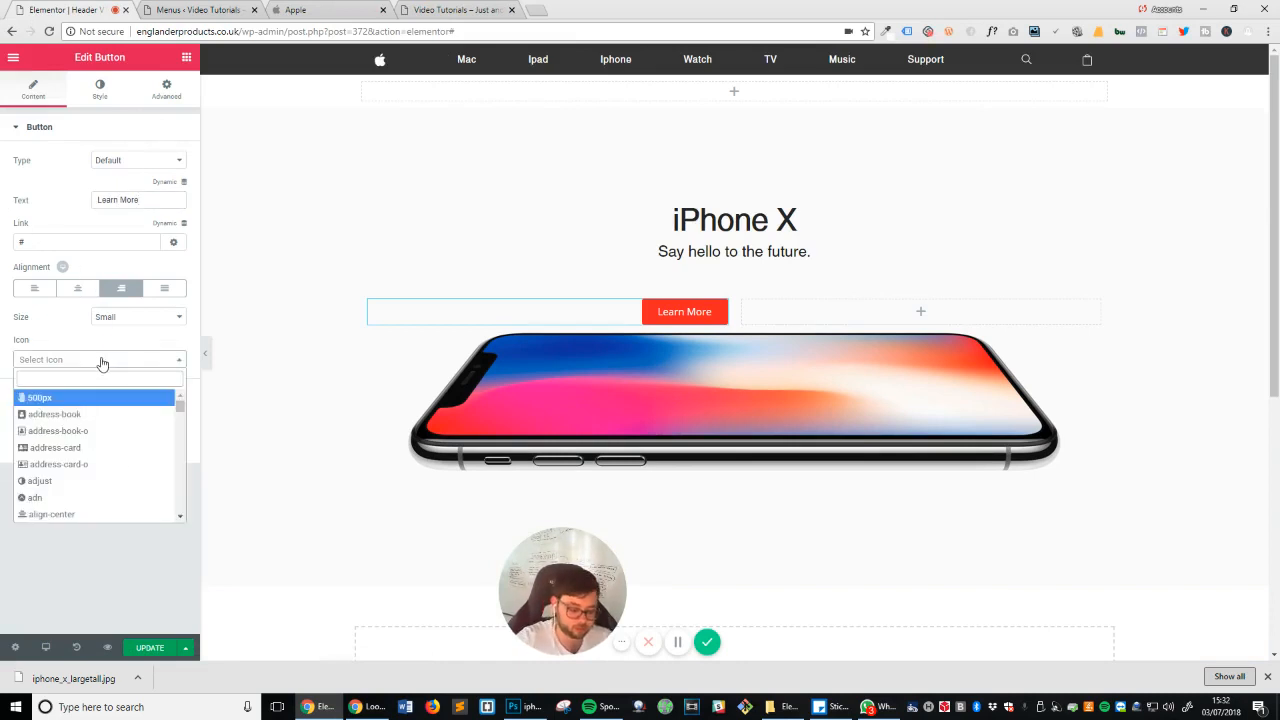
text(chev)
key(Down)
key(Down)
key(Down)
key(Down)
key(Down)
key(Down)
key(Return)
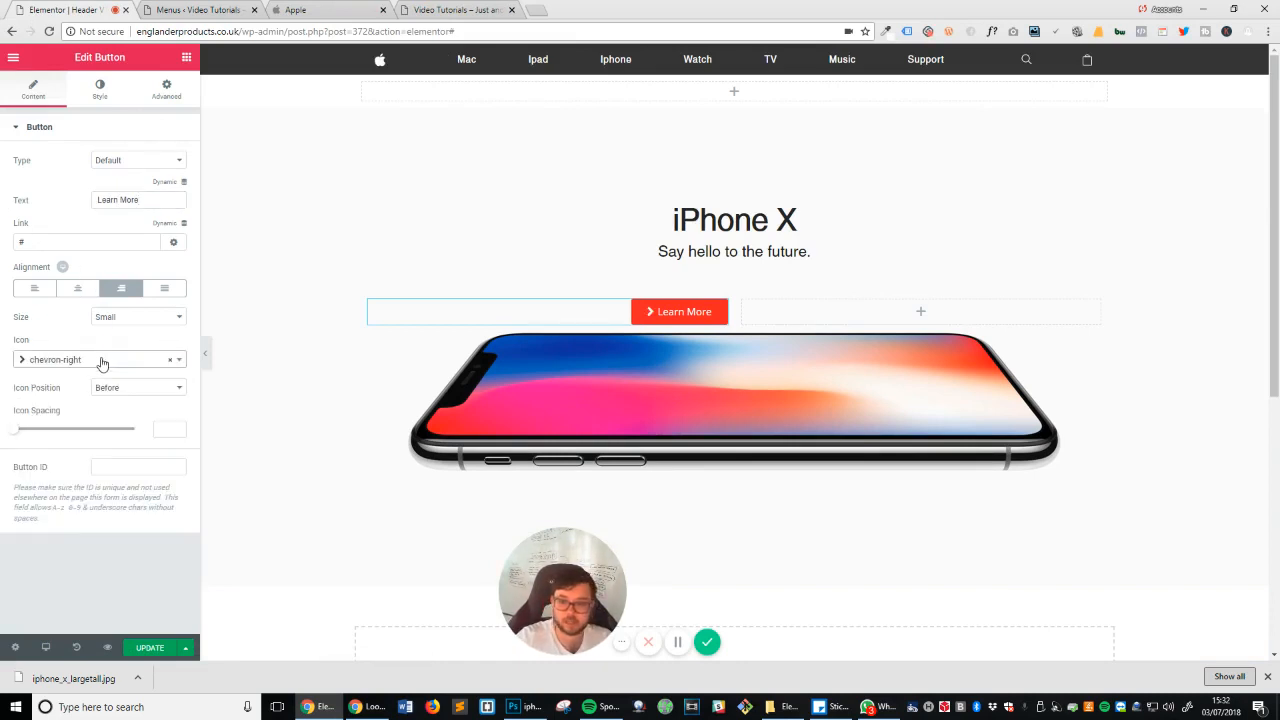
click(98, 388)
click(110, 417)
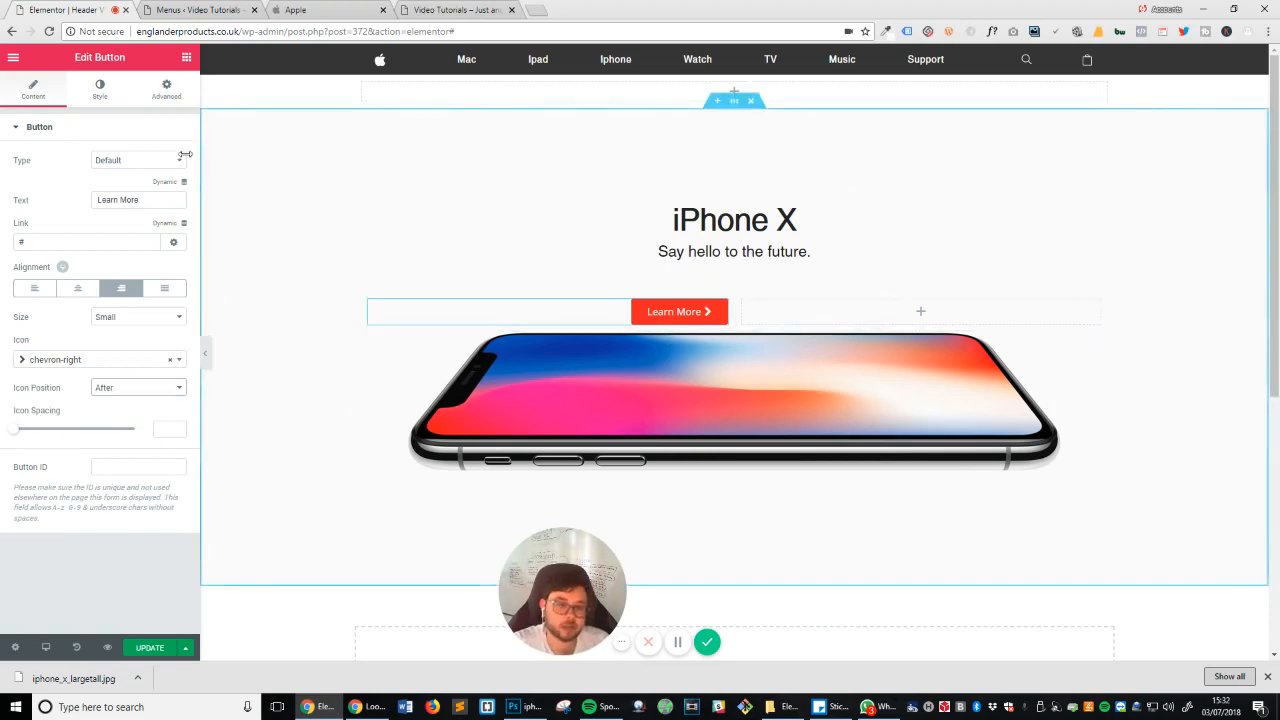
click(106, 90)
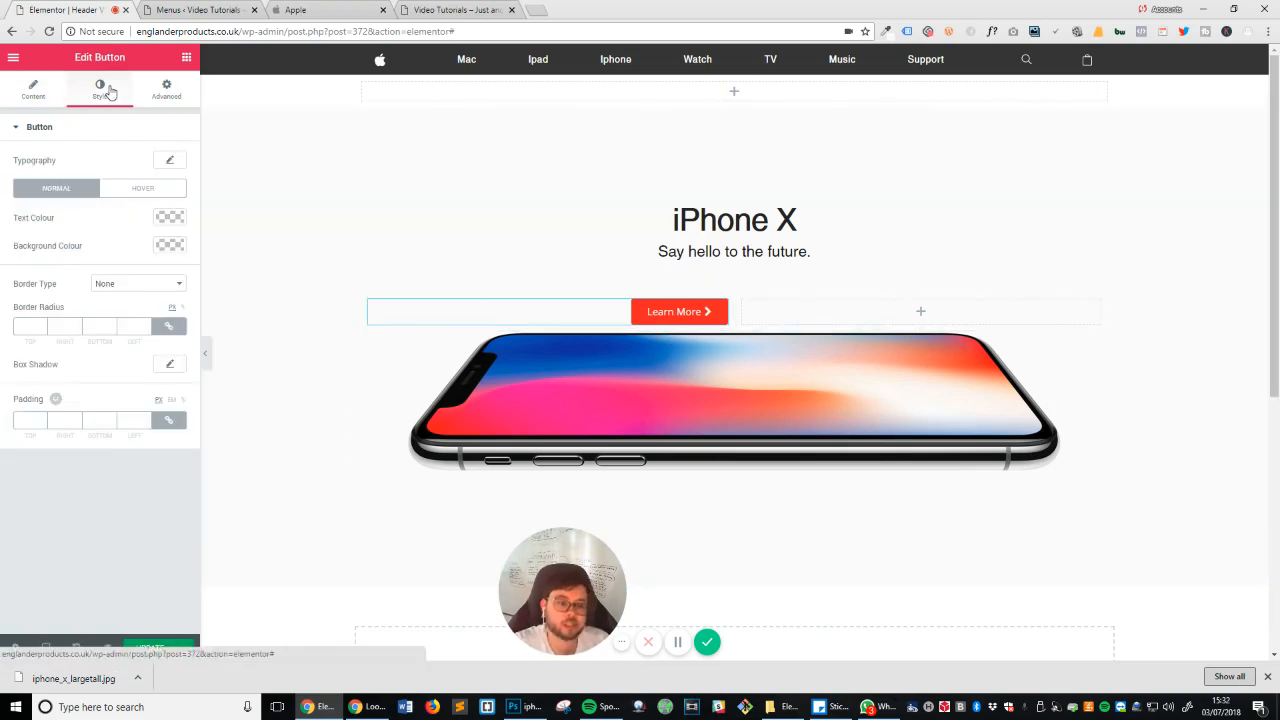
click(171, 245)
click(161, 516)
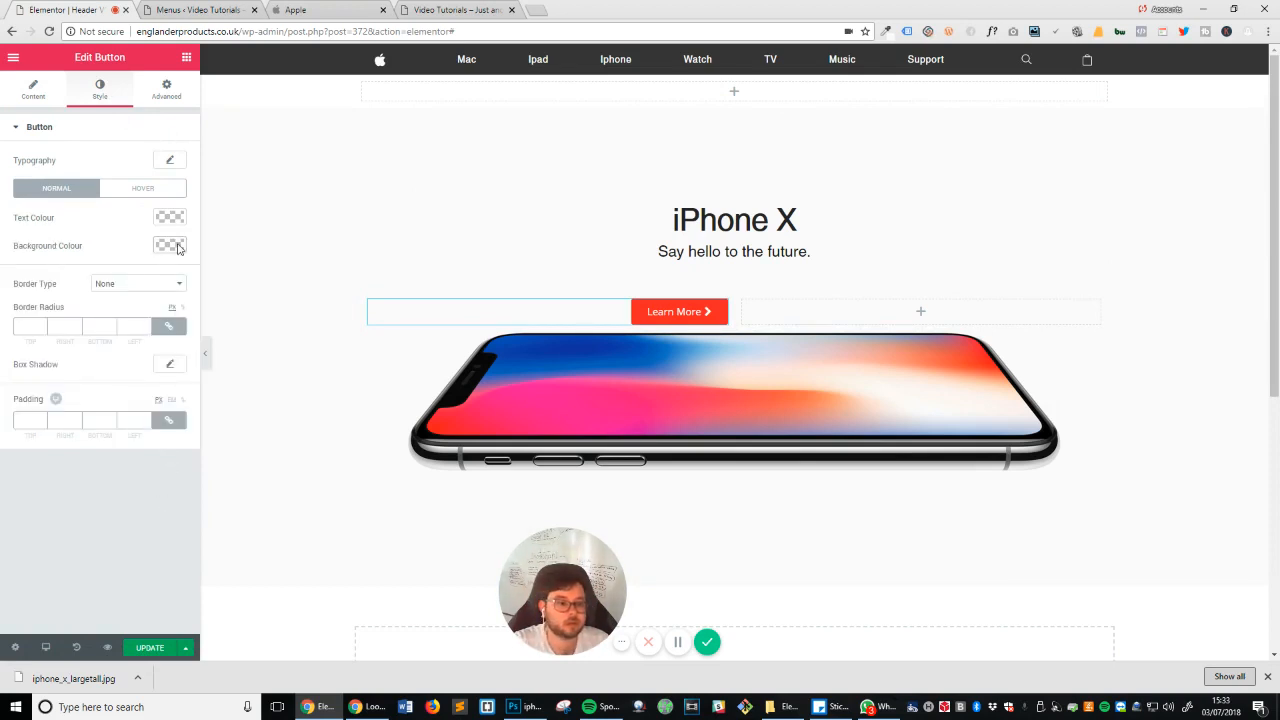
click(170, 245)
click(172, 521)
click(24, 90)
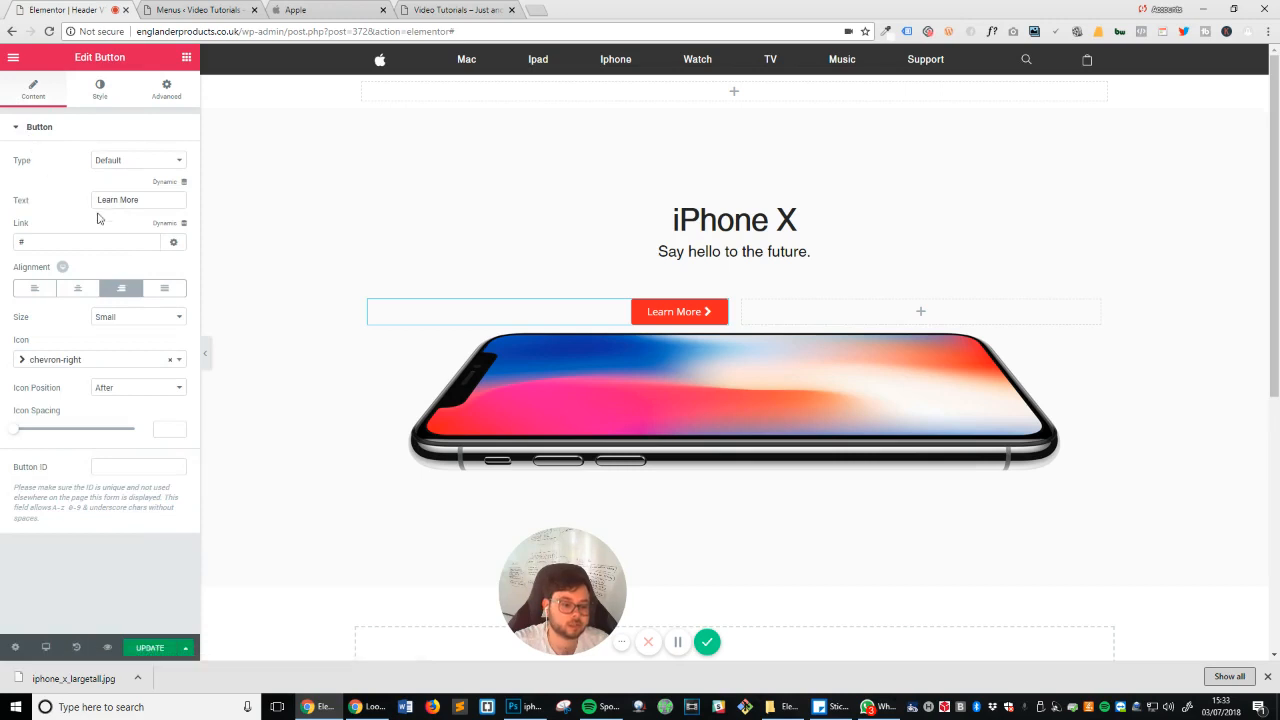
Step: Make the Learn More button's background fully transparent white
click(93, 100)
click(170, 254)
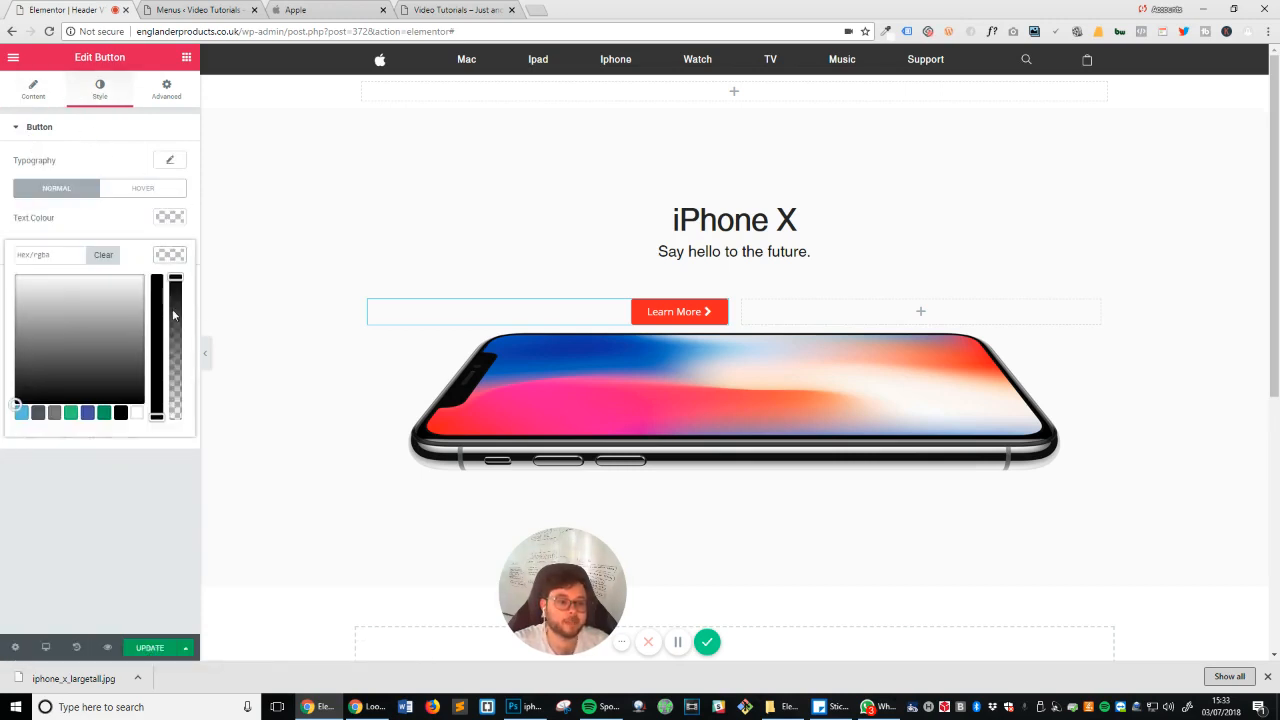
drag(174, 296, 177, 447)
click(174, 492)
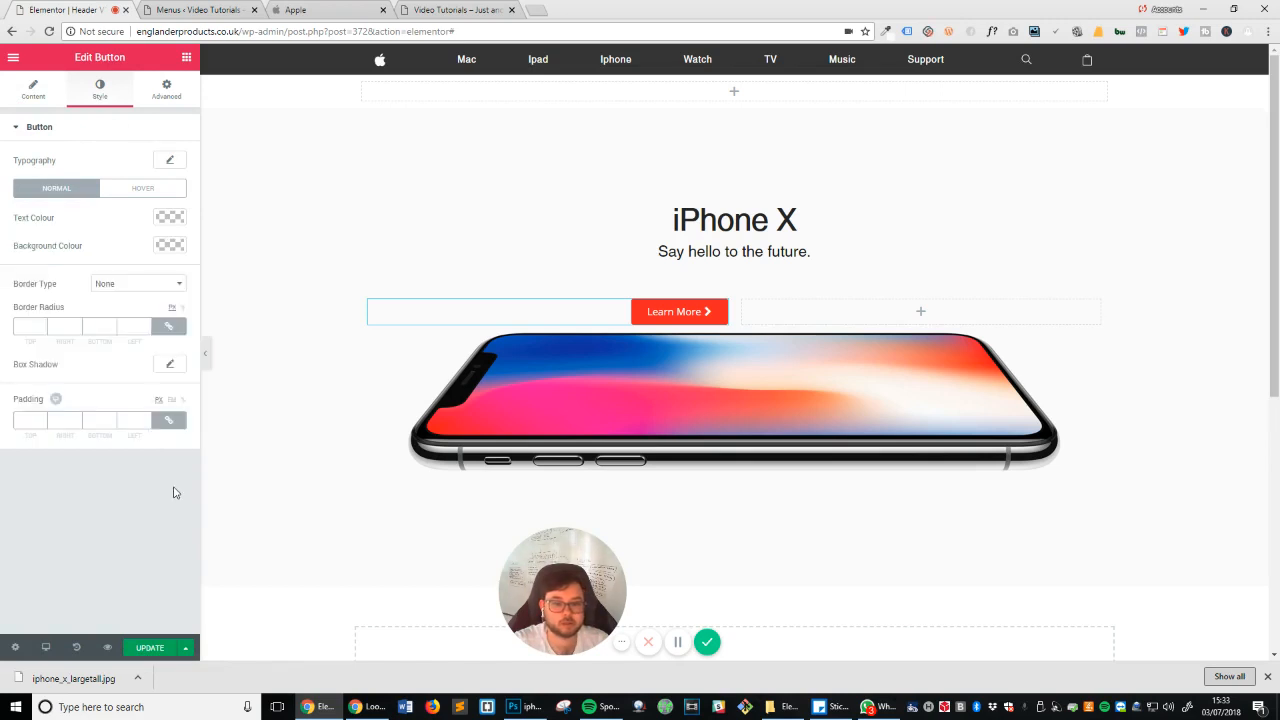
click(168, 250)
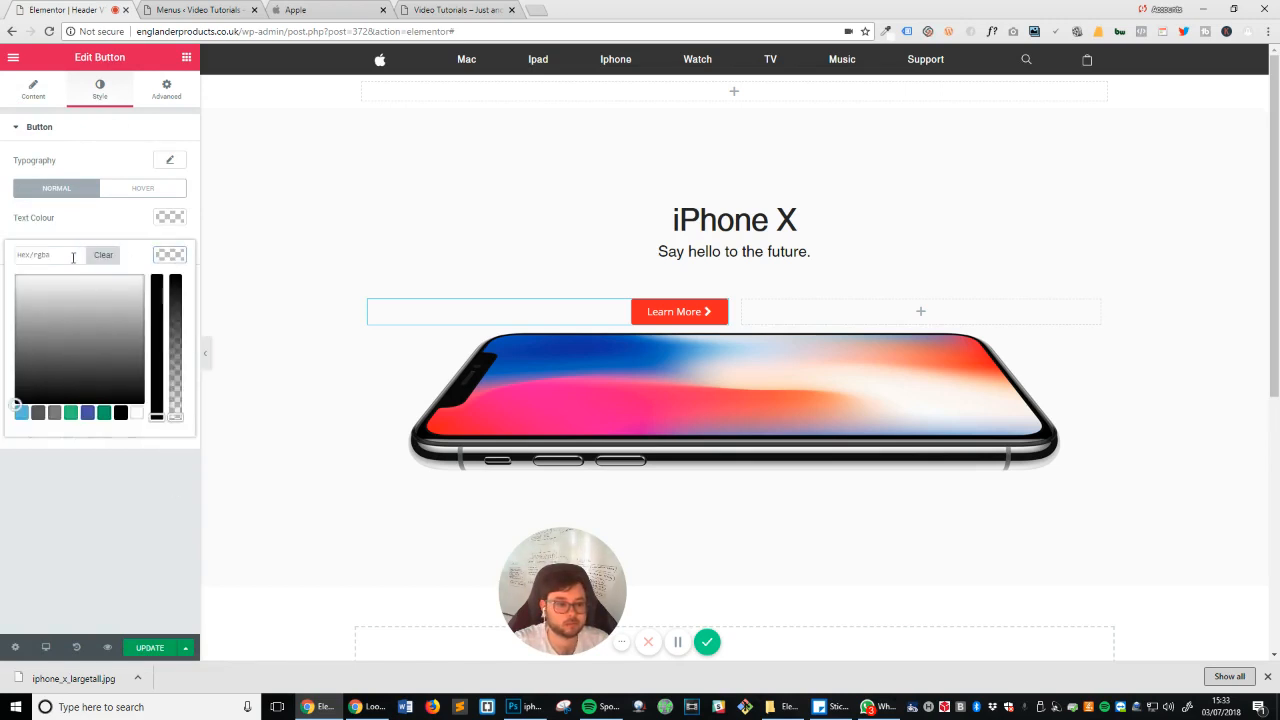
click(129, 414)
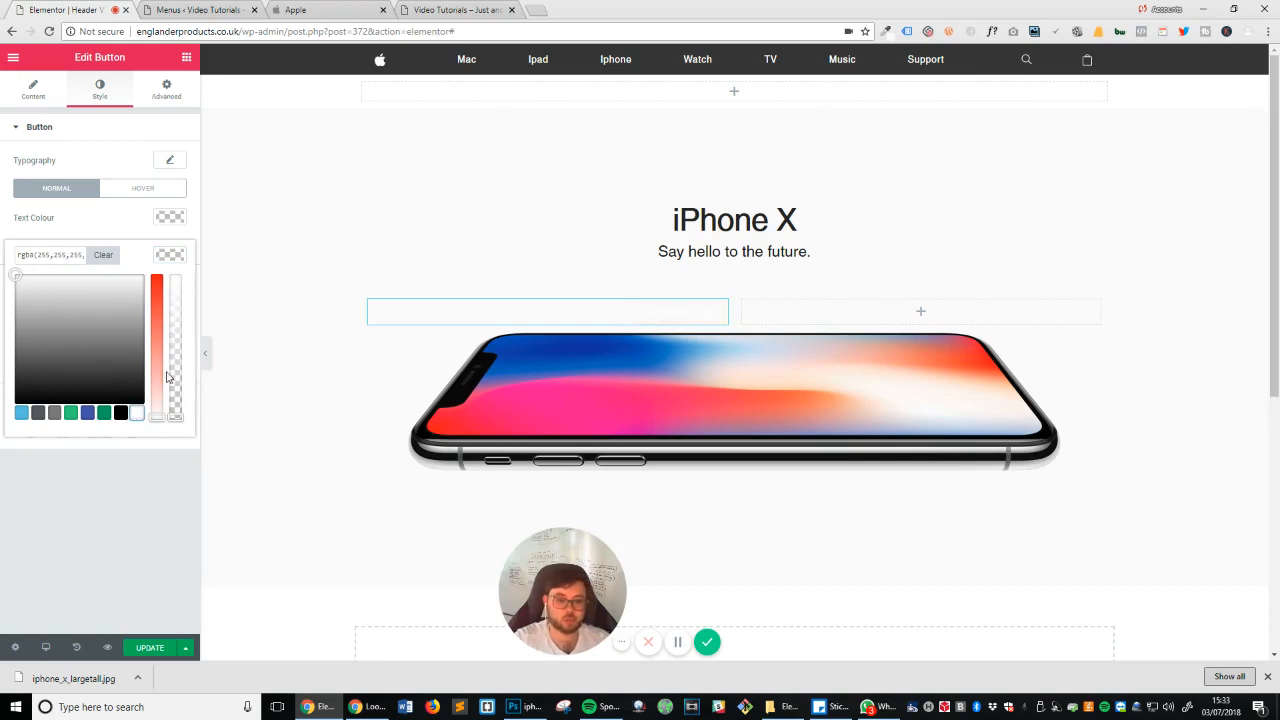
click(171, 455)
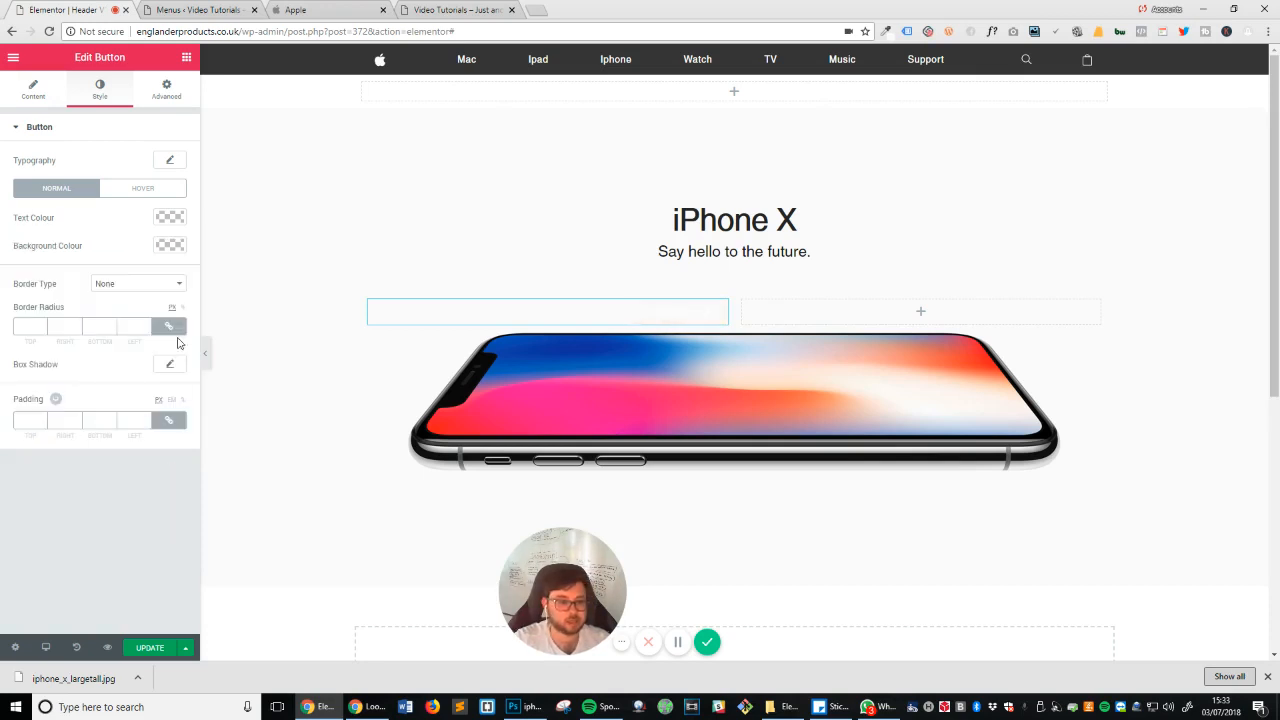
click(168, 244)
click(155, 532)
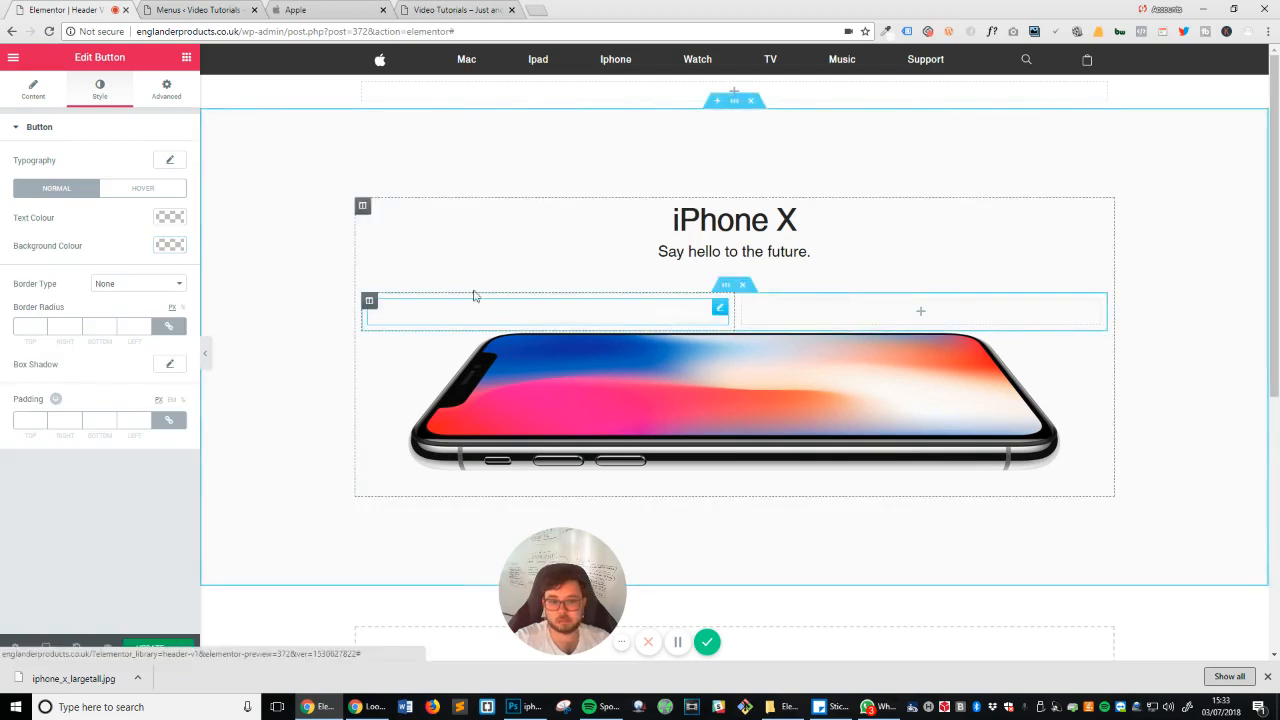
Step: Set the Learn More button's text colour to near-black
click(170, 216)
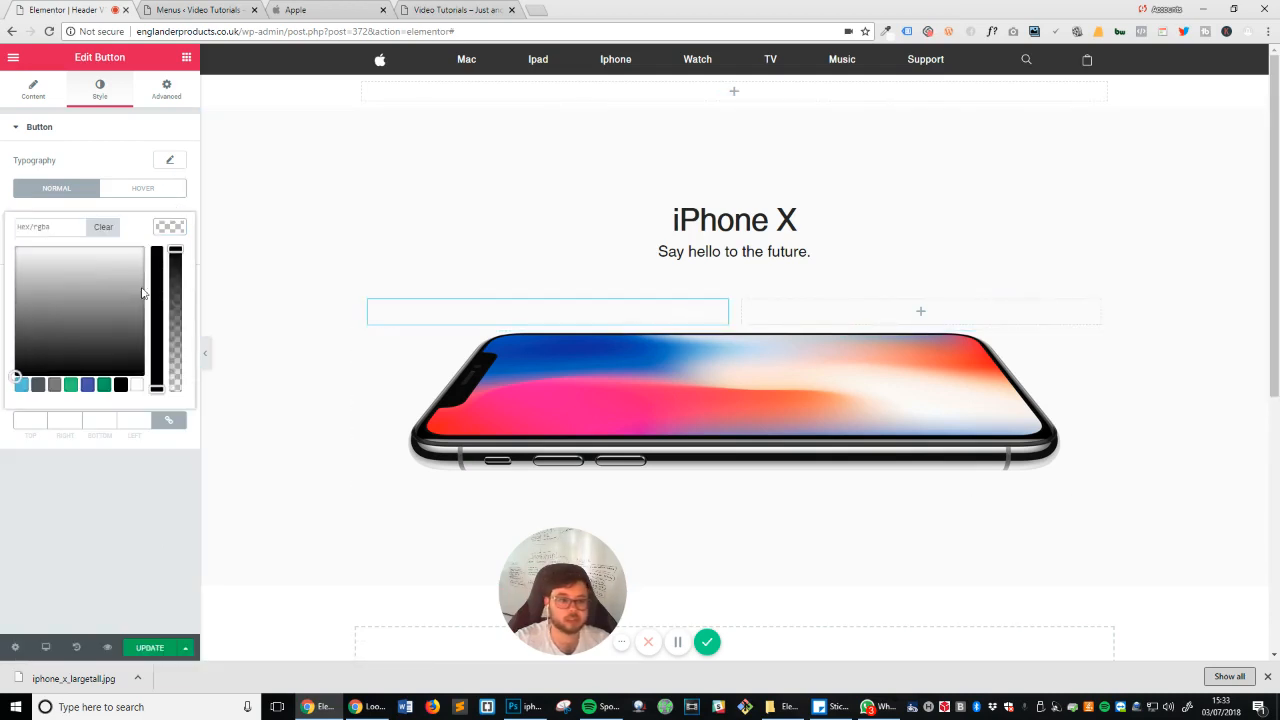
click(16, 370)
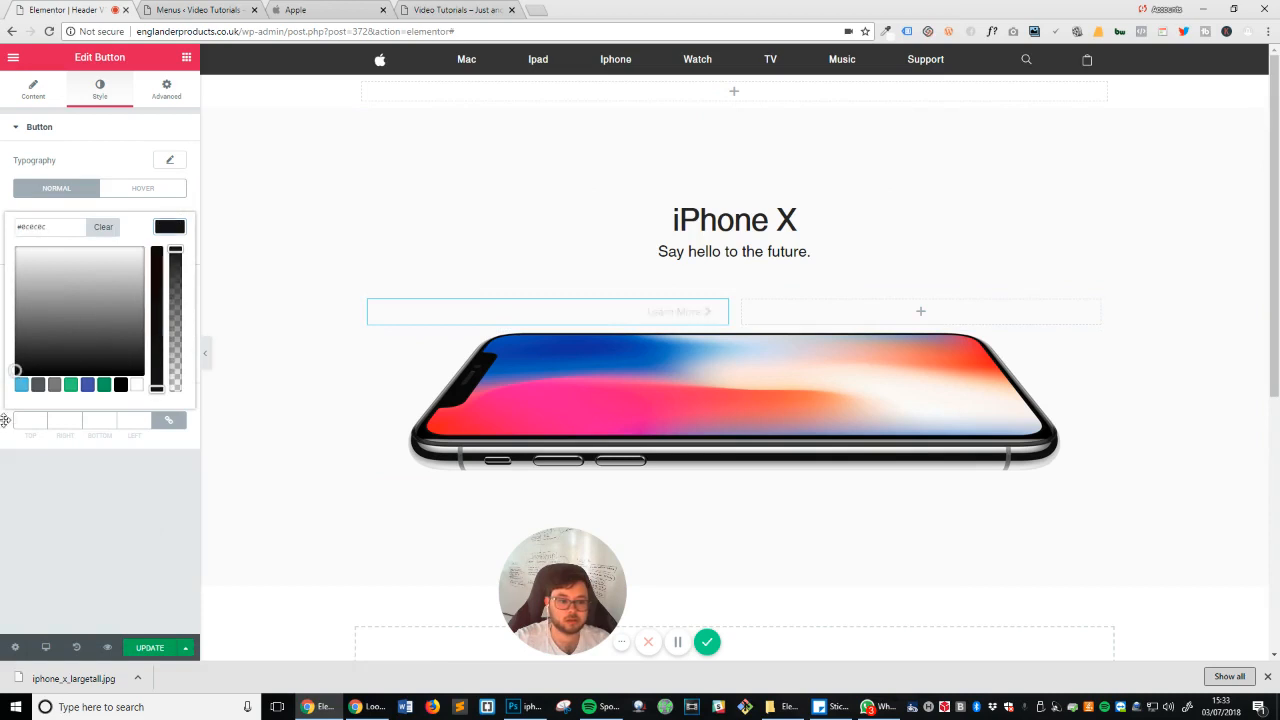
click(88, 569)
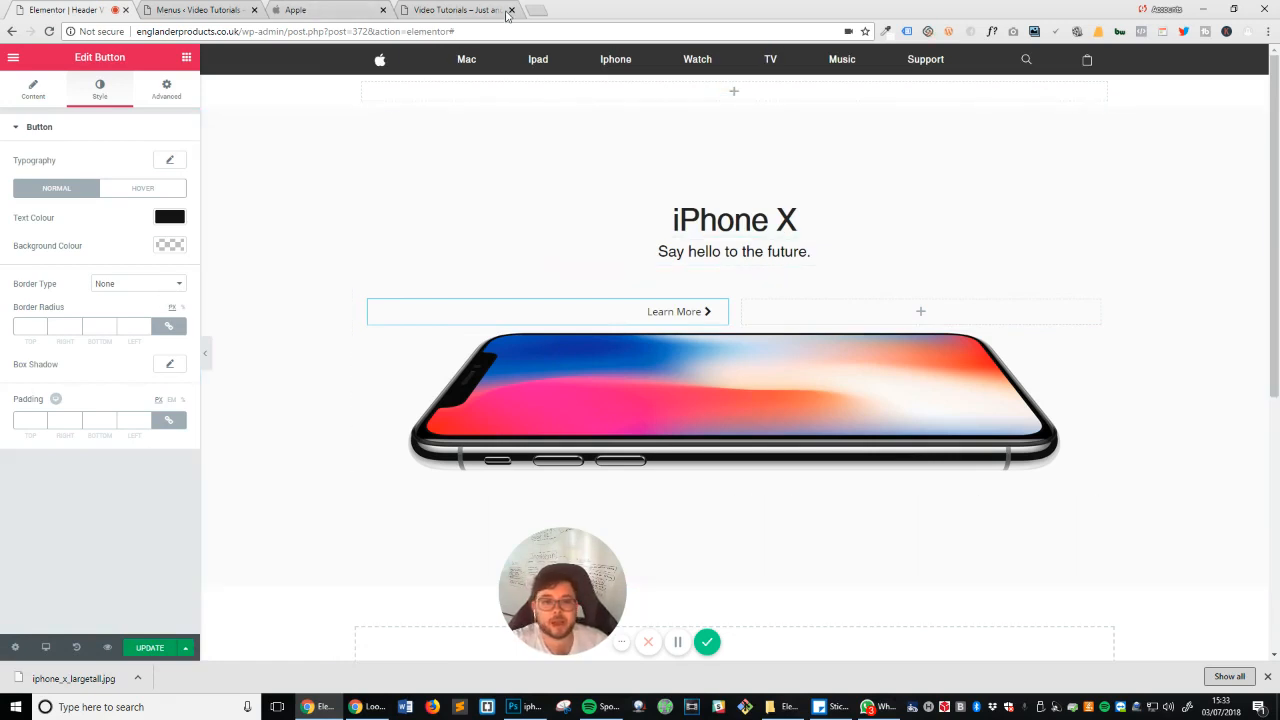
Step: Sample the colour of the Learn more link on Apple's homepage with the page colour picker
click(458, 9)
click(295, 9)
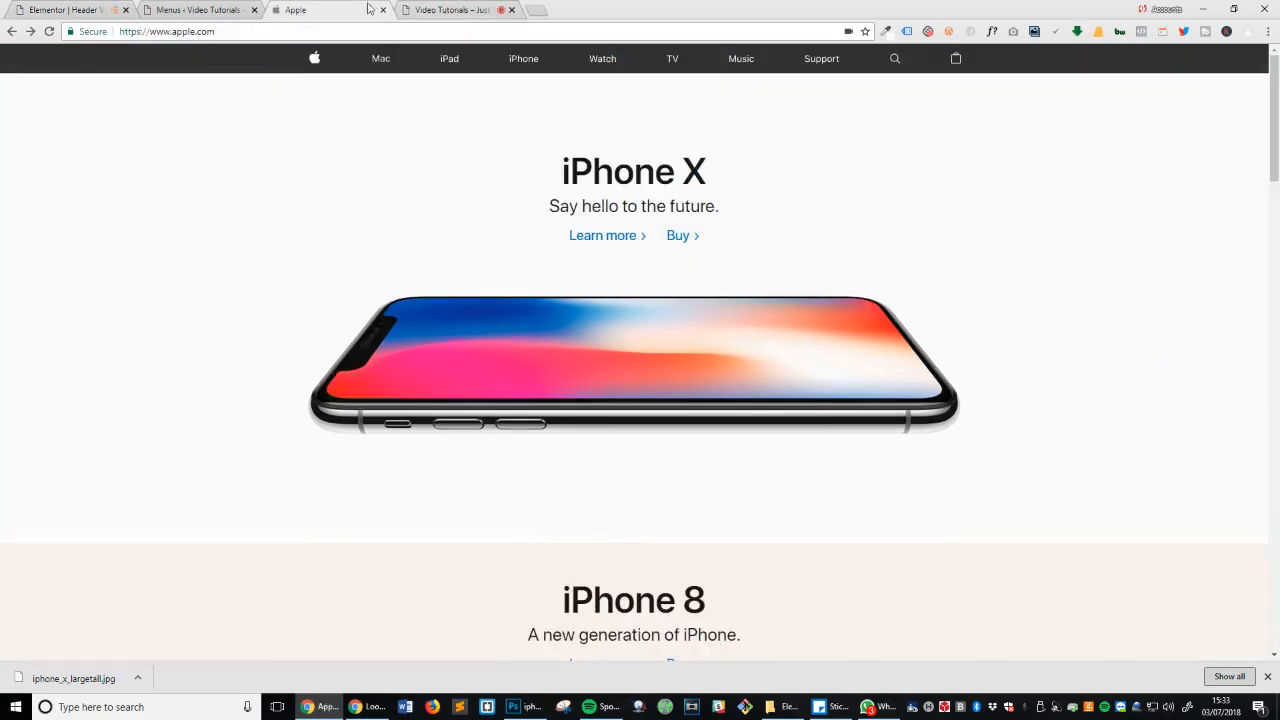
click(890, 32)
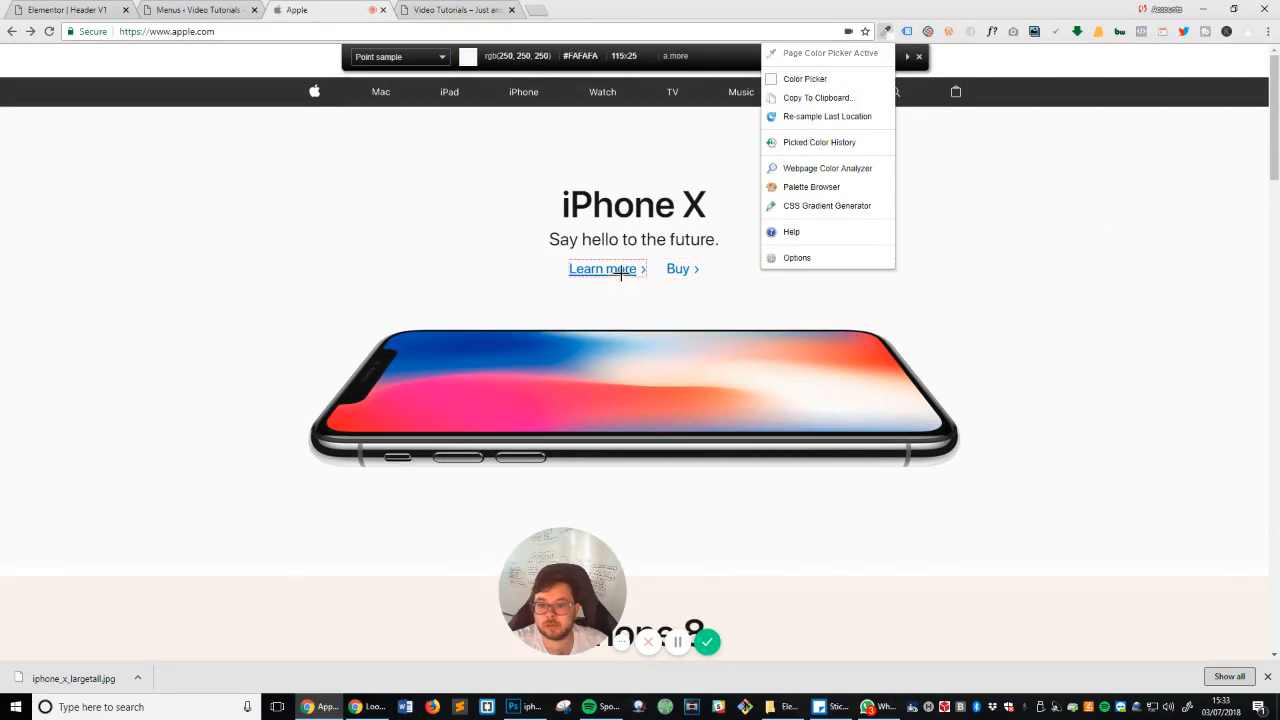
click(621, 269)
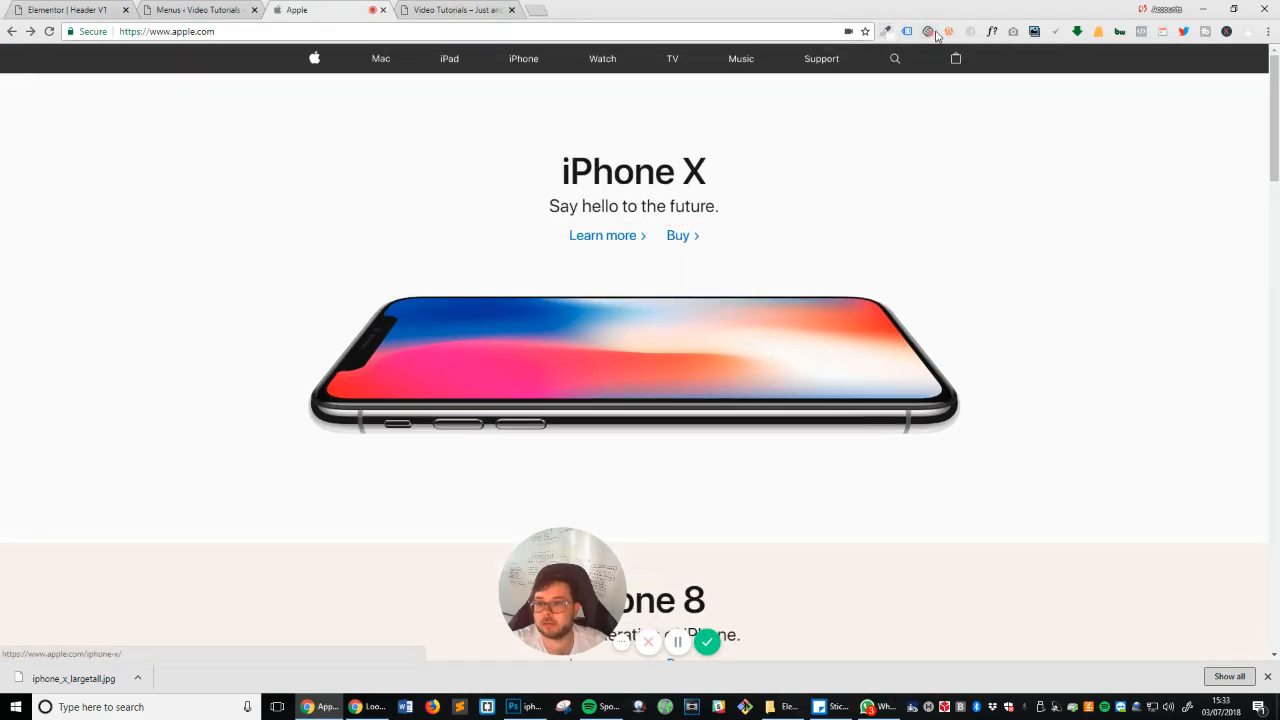
Step: Inspect Apple's Learn more link with WhatFont and copy its hex colour, #0070c9
click(992, 32)
click(612, 238)
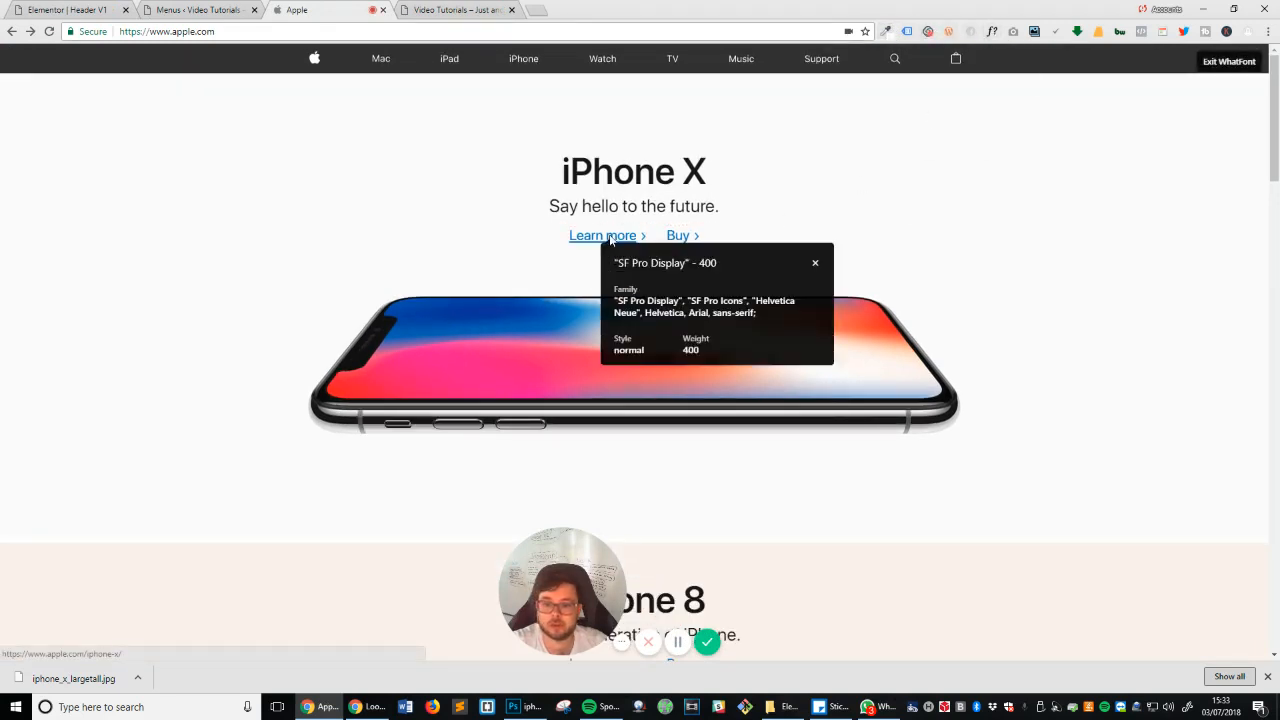
click(815, 389)
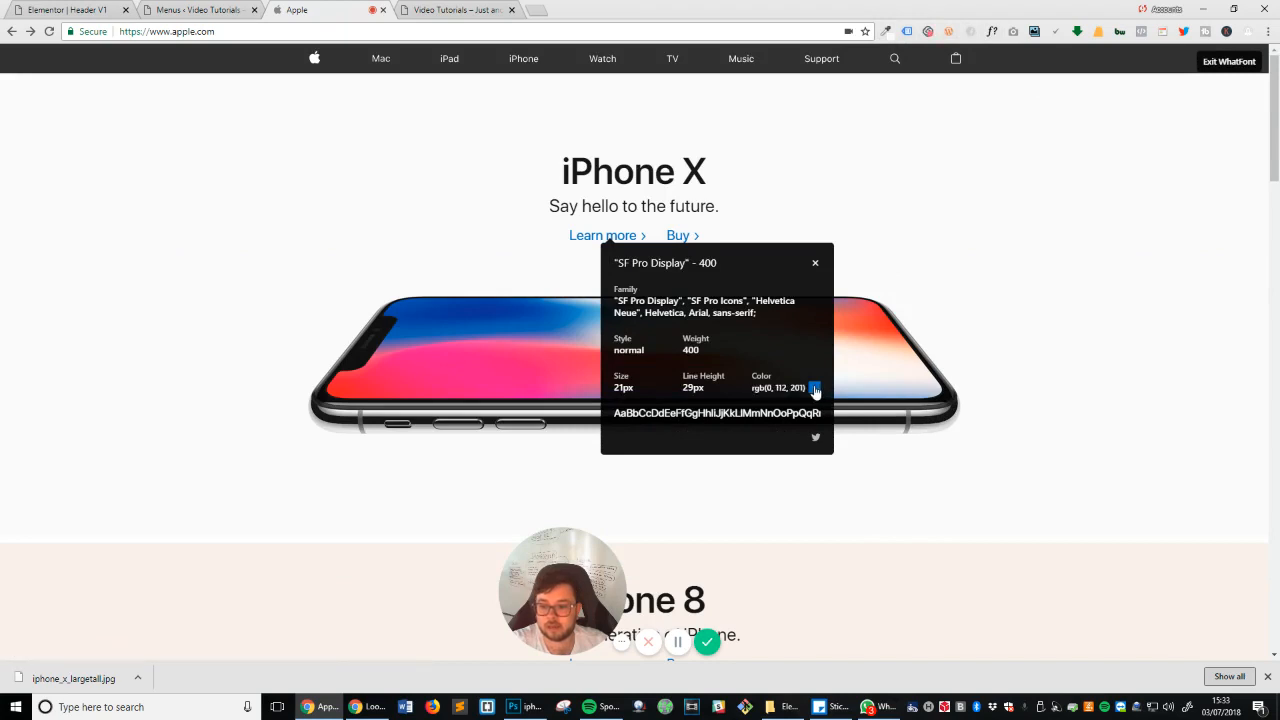
click(806, 392)
triple_click(773, 390)
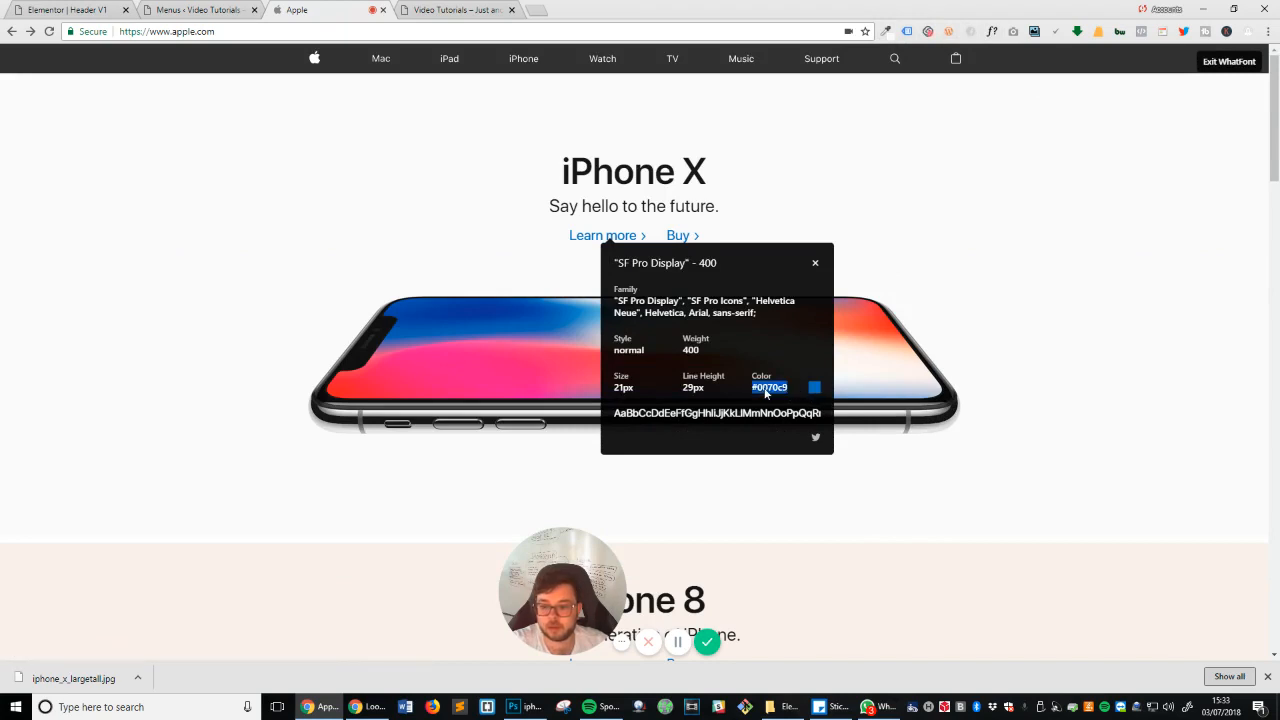
click(815, 263)
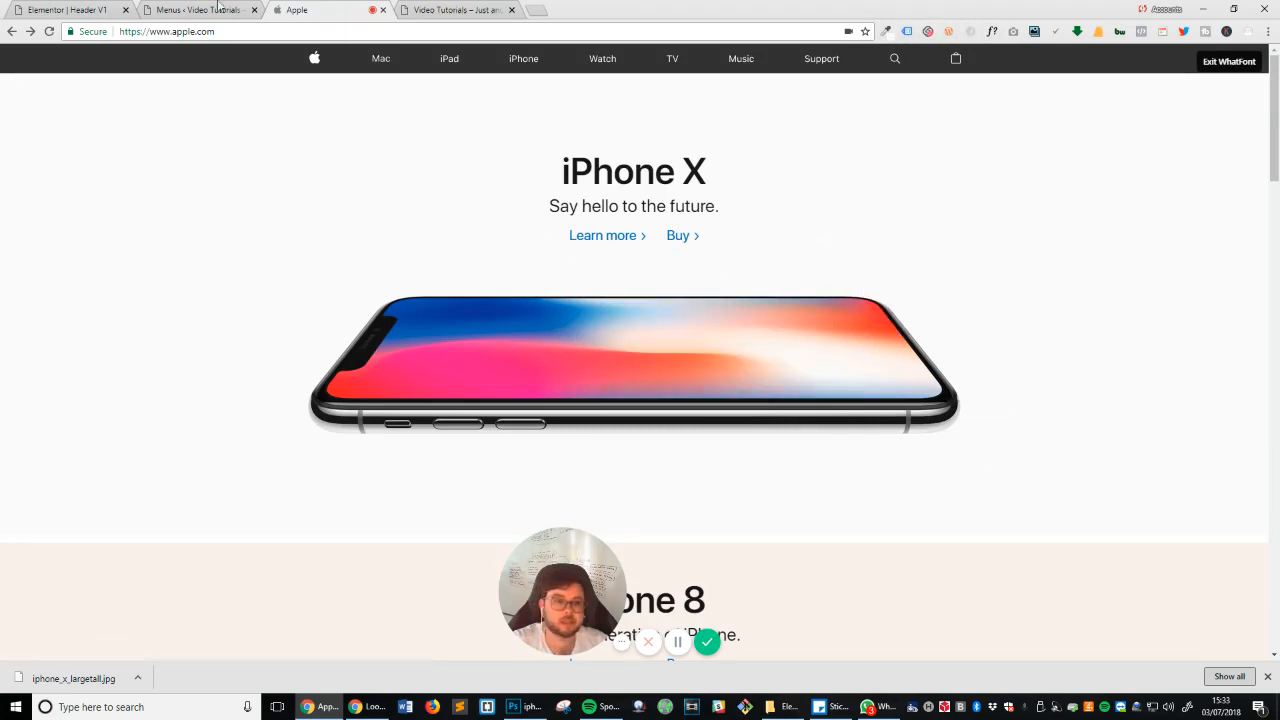
Step: Return to the Elementor editor and set the Learn More button's text colour to the copied #0070c9
click(87, 12)
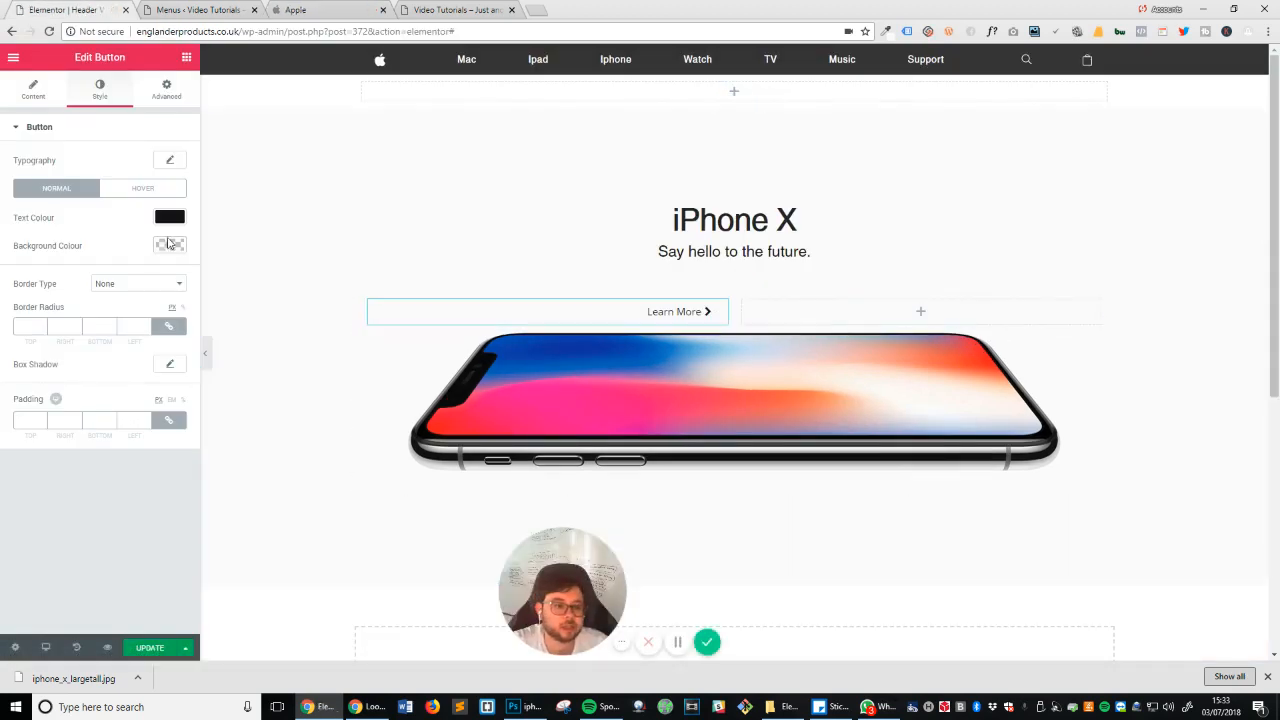
click(165, 221)
click(75, 234)
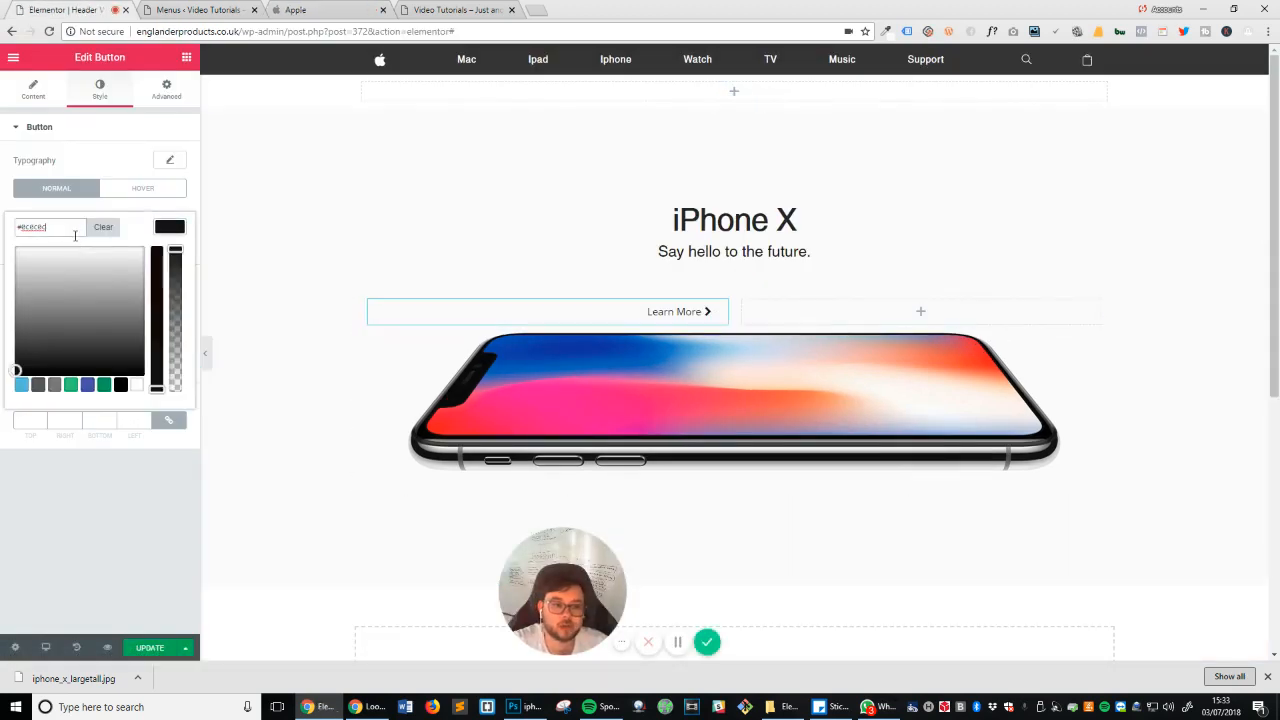
click(80, 487)
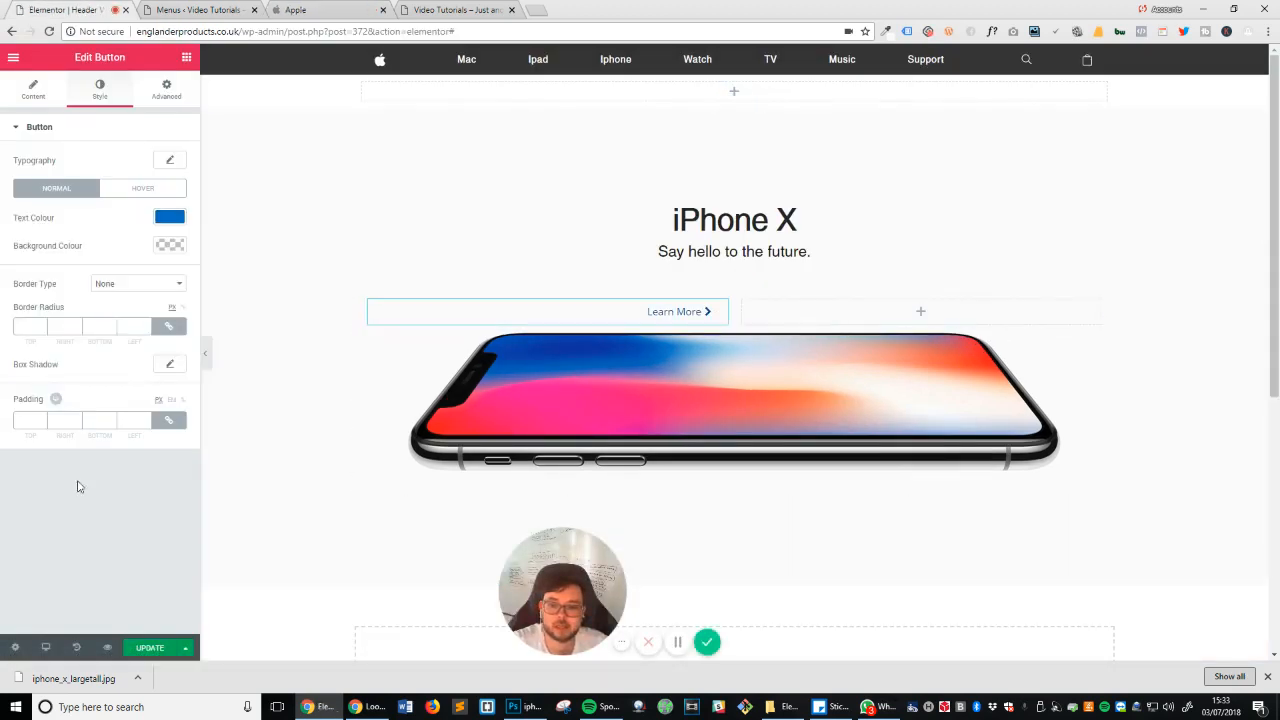
Step: Set the Learn More button's font size to 23 px
click(169, 162)
text(18)
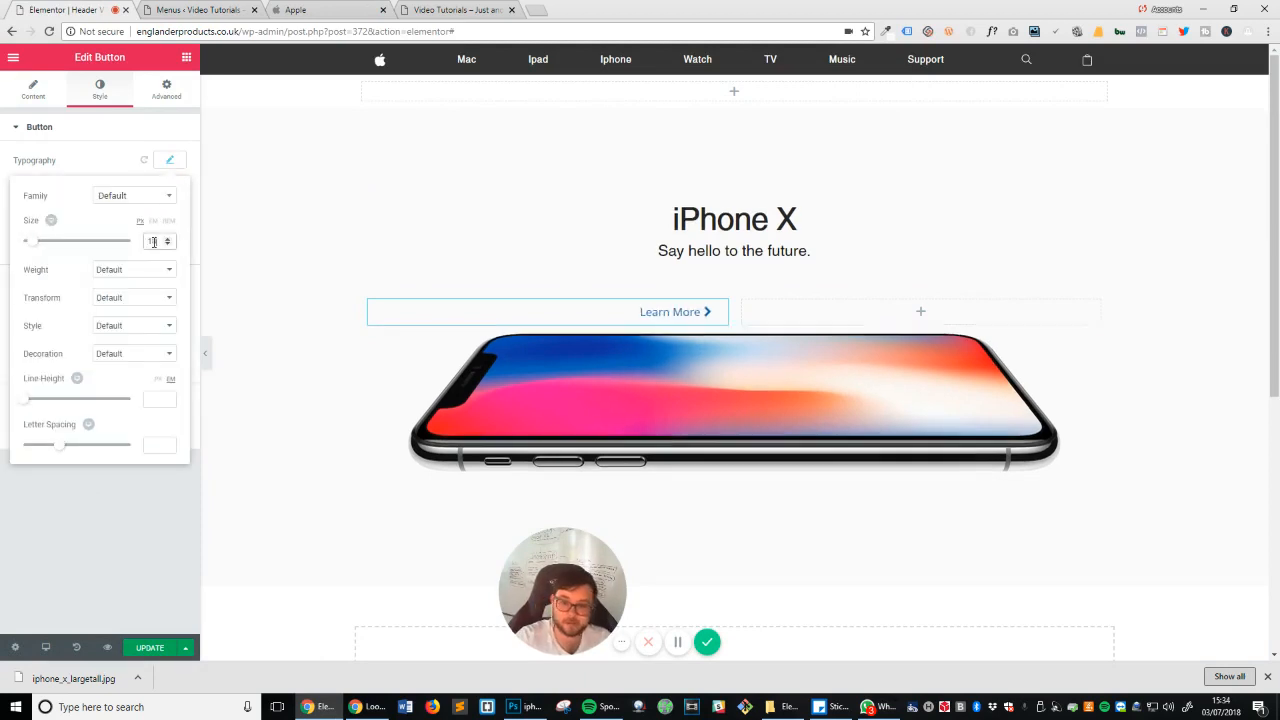
key(Up)
key(Up)
key(Up)
key(Up)
key(Up)
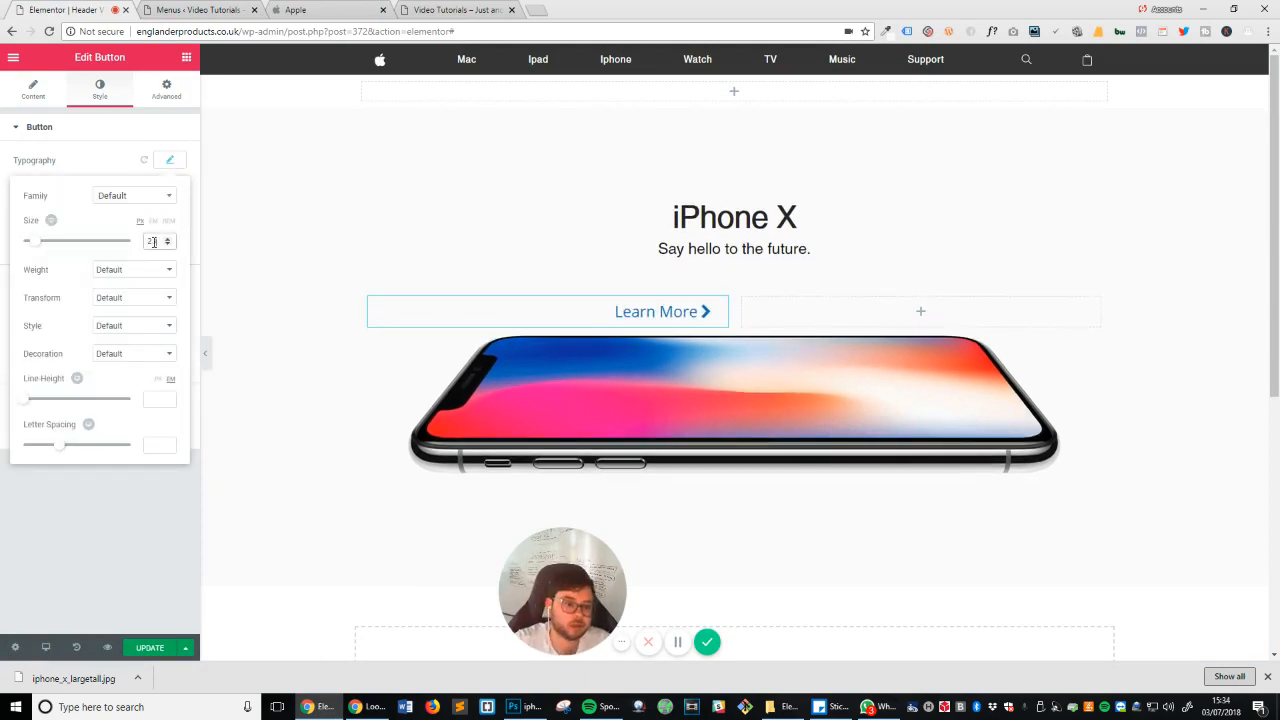
Step: Set the Learn More button's font weight to 600 and its font family to Helvetica
click(166, 270)
click(127, 338)
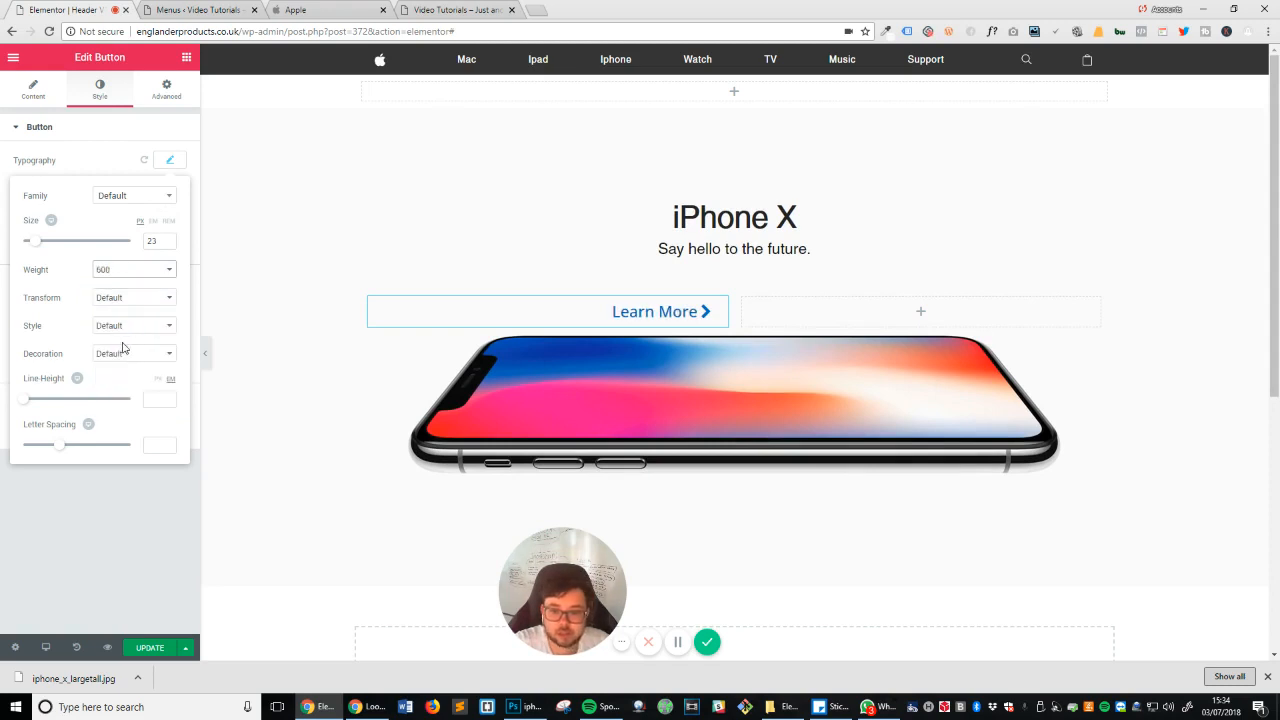
click(148, 196)
text(hel)
key(Return)
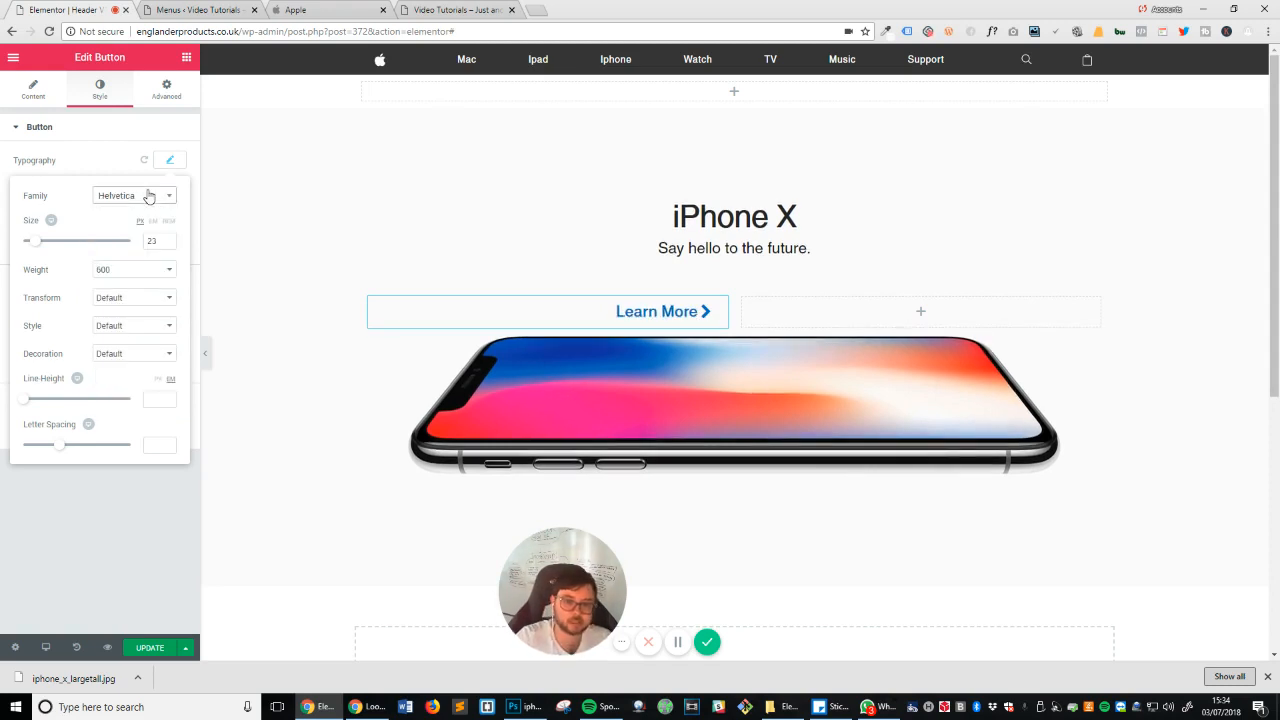
click(129, 498)
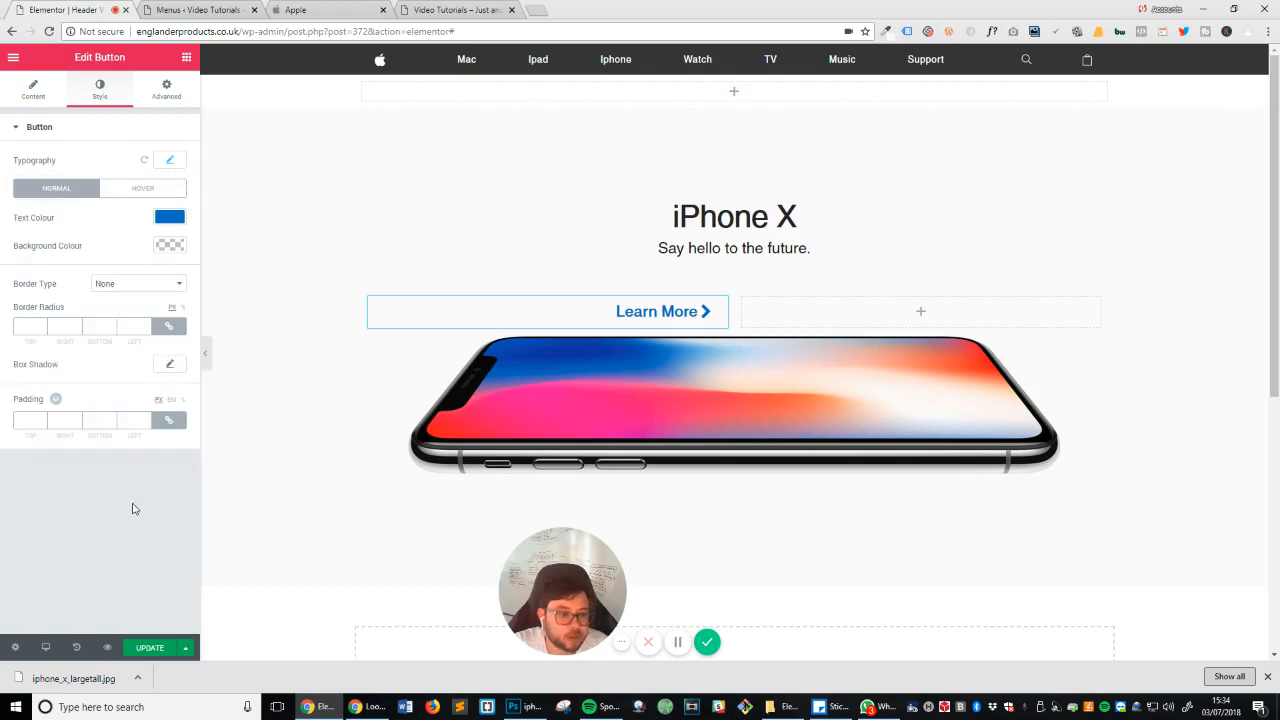
click(57, 98)
click(114, 92)
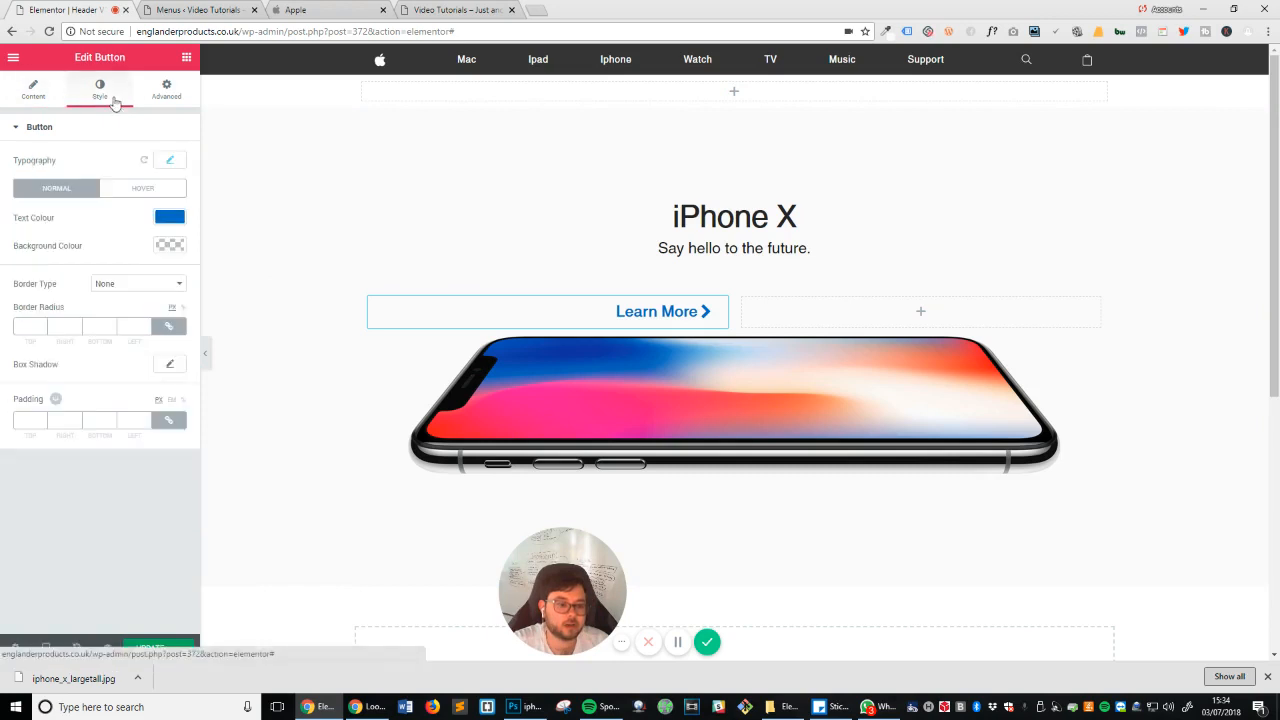
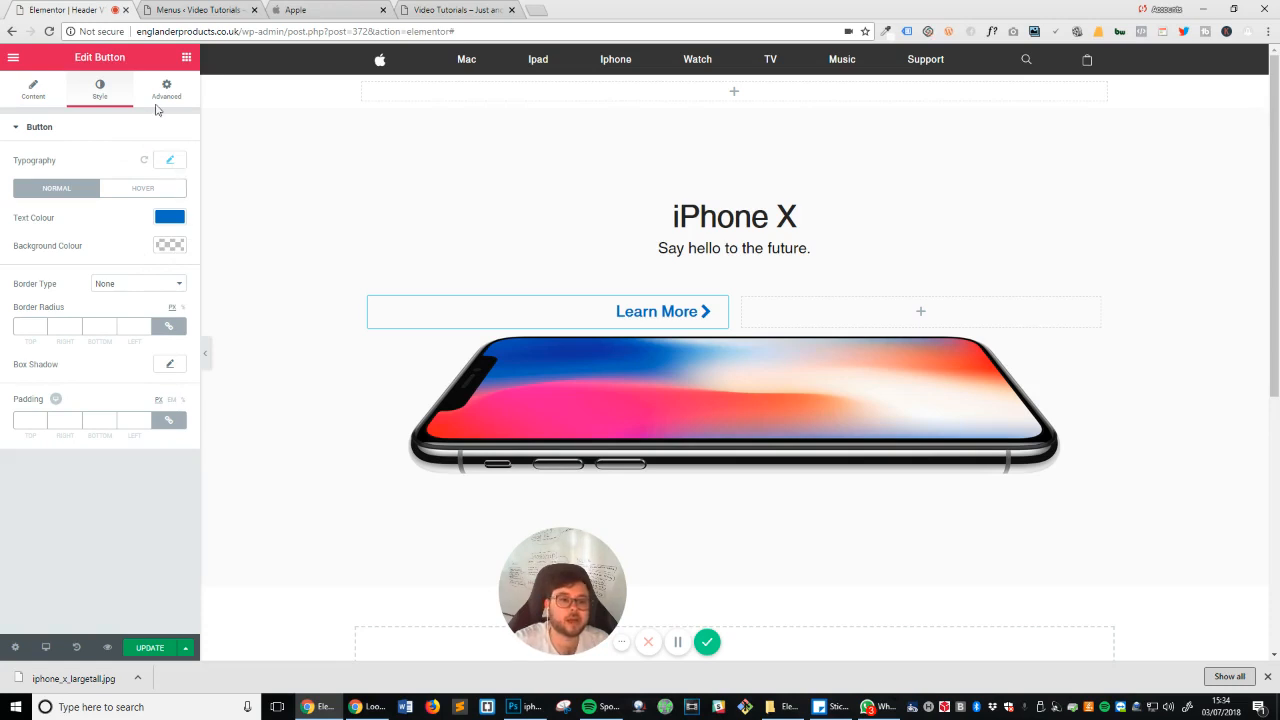
click(48, 128)
click(111, 126)
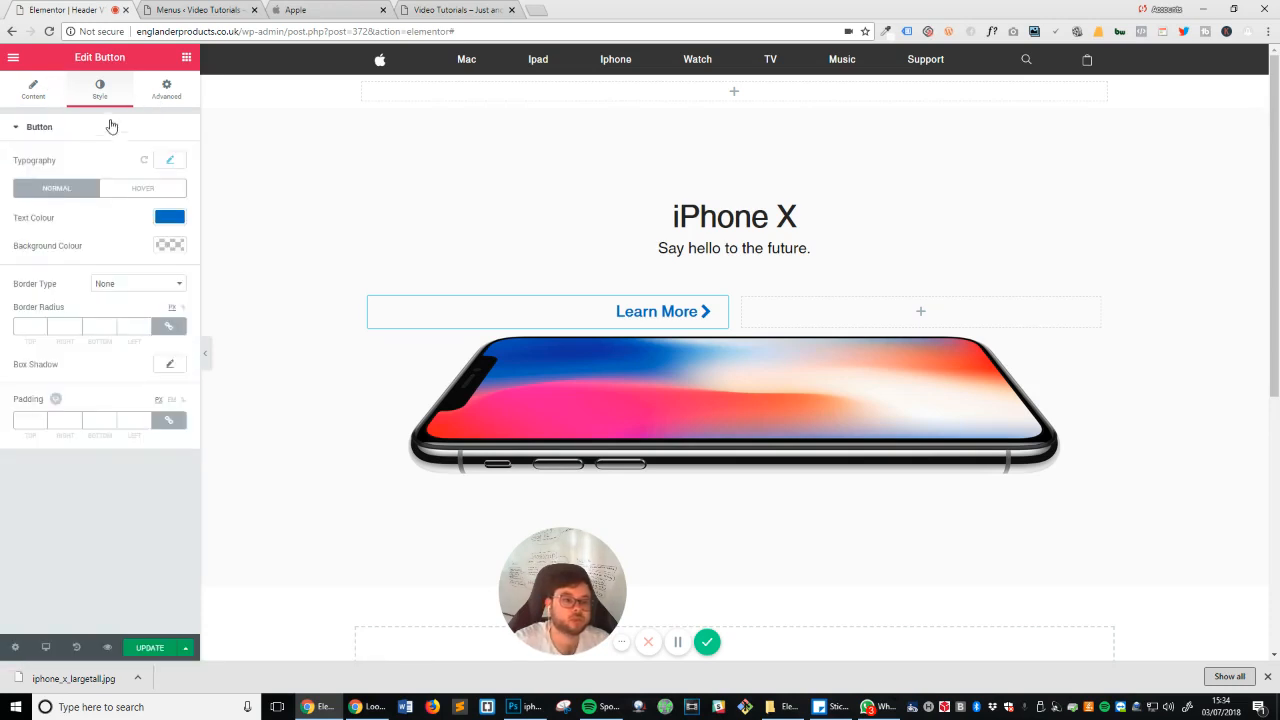
Step: Set the Learn More button's font weight to 500
click(170, 162)
click(157, 266)
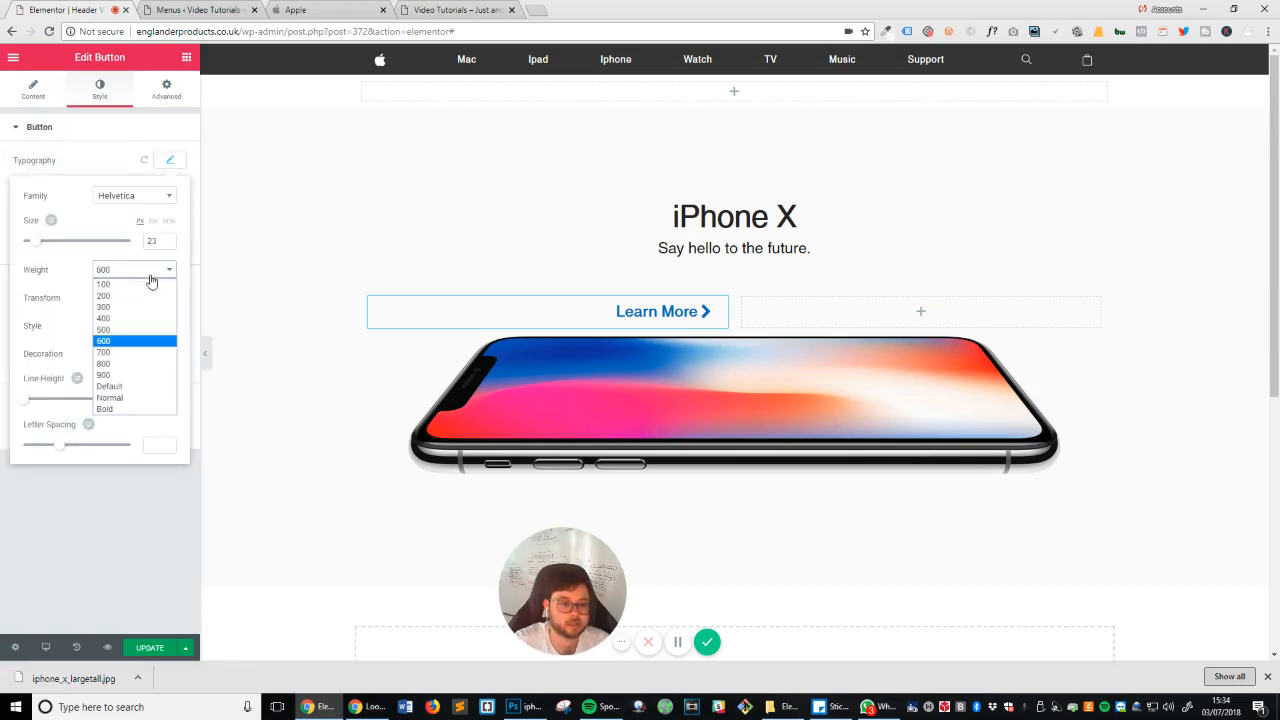
click(148, 330)
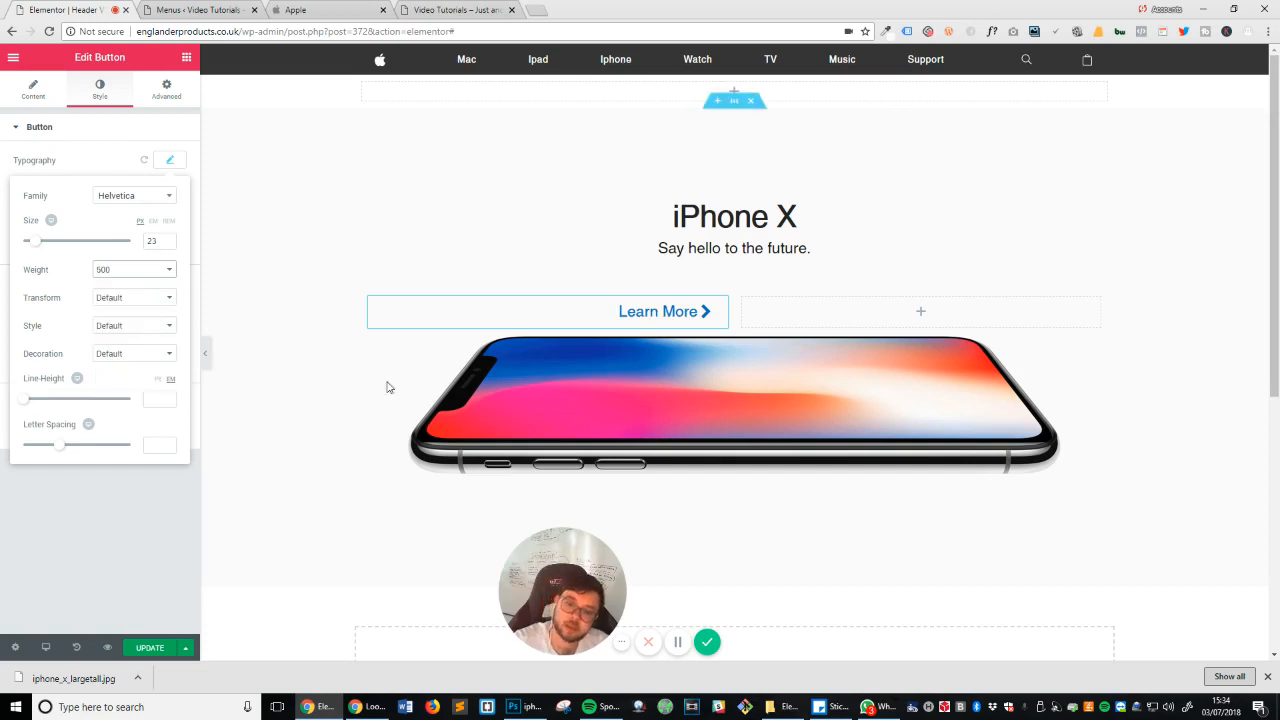
Step: Set the Learn More button's font weight to 600 and its text decoration to Underline
click(136, 270)
click(112, 345)
click(104, 356)
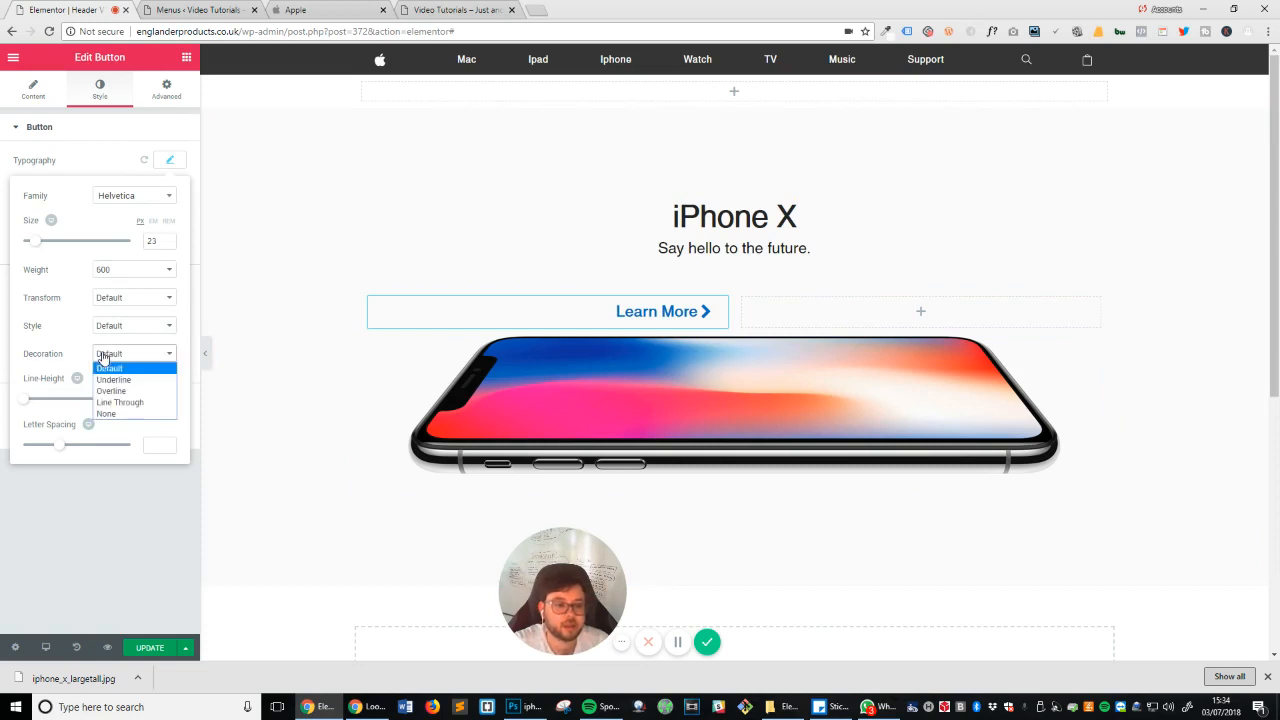
click(112, 380)
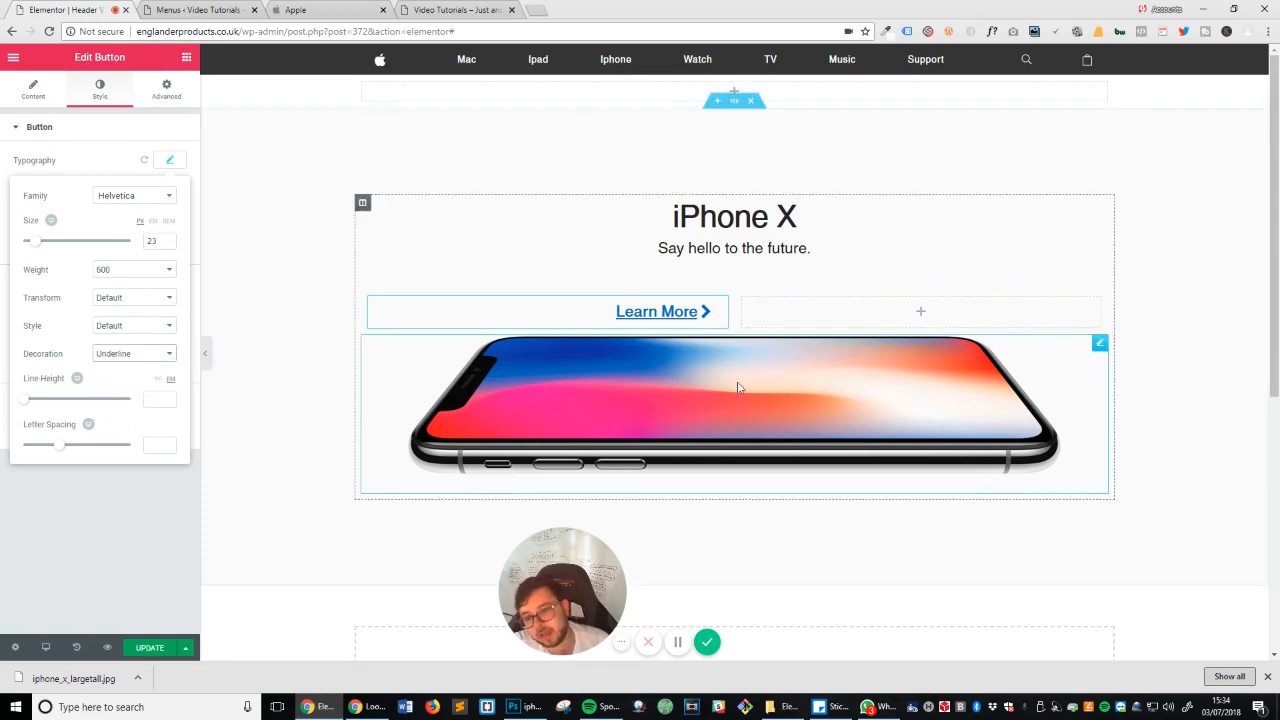
Step: Copy the Learn More button into the empty column beside it and align the copy to the left
click(724, 312)
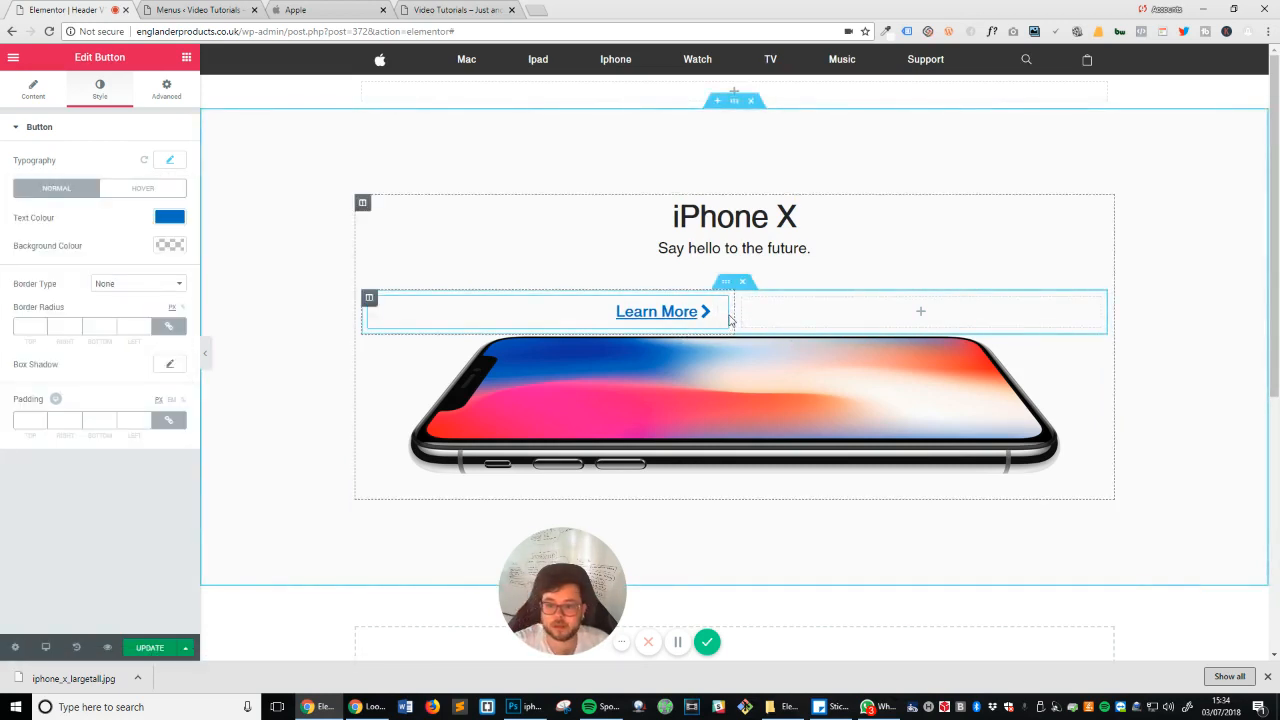
right_click(727, 311)
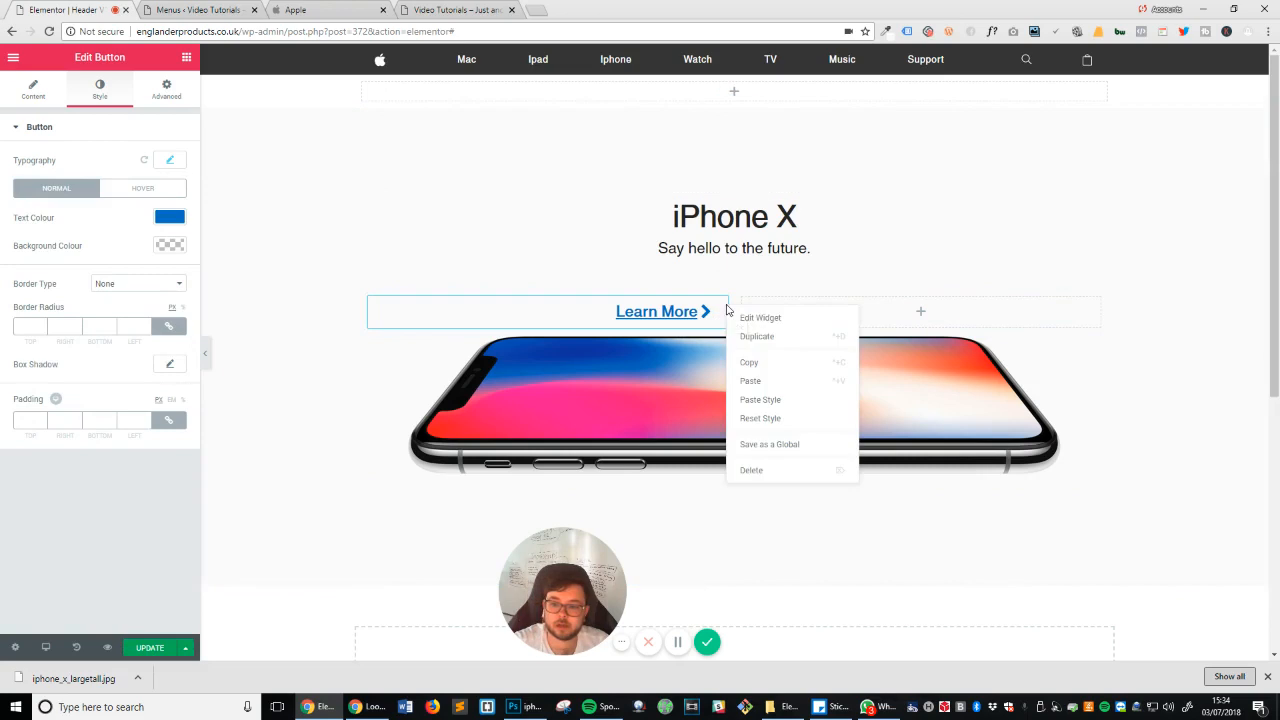
click(752, 362)
right_click(797, 326)
click(849, 338)
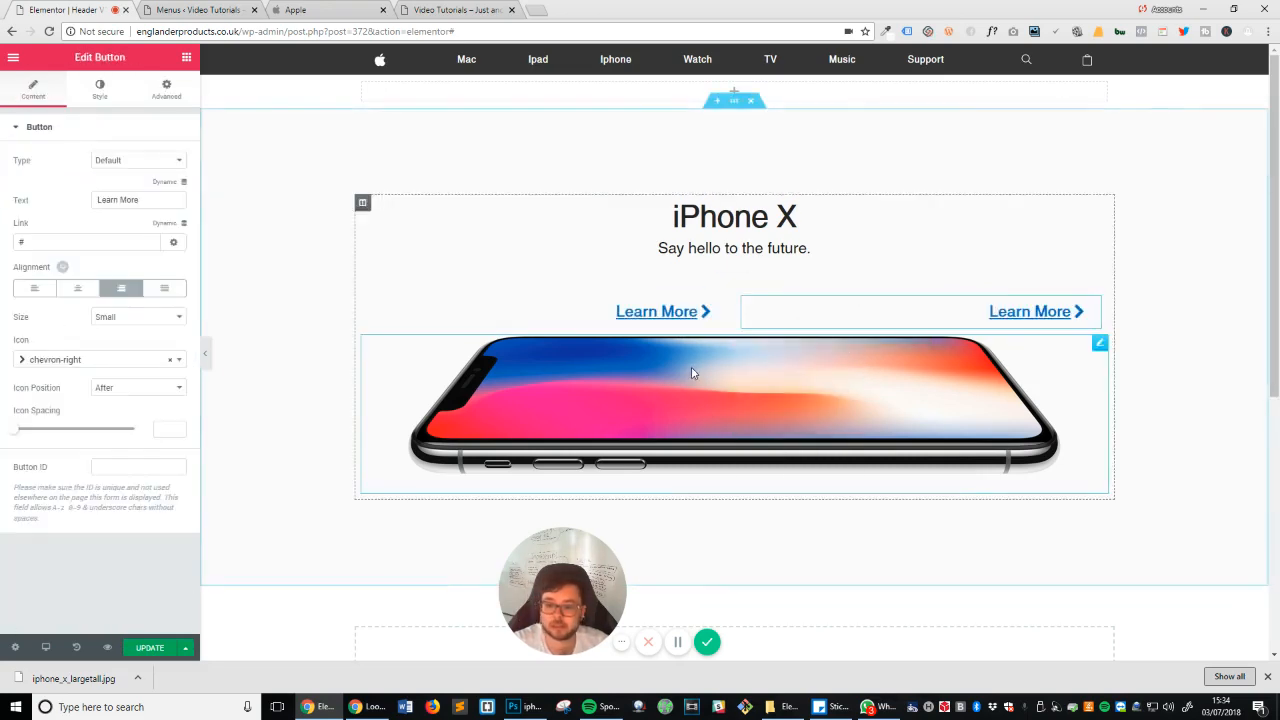
click(34, 292)
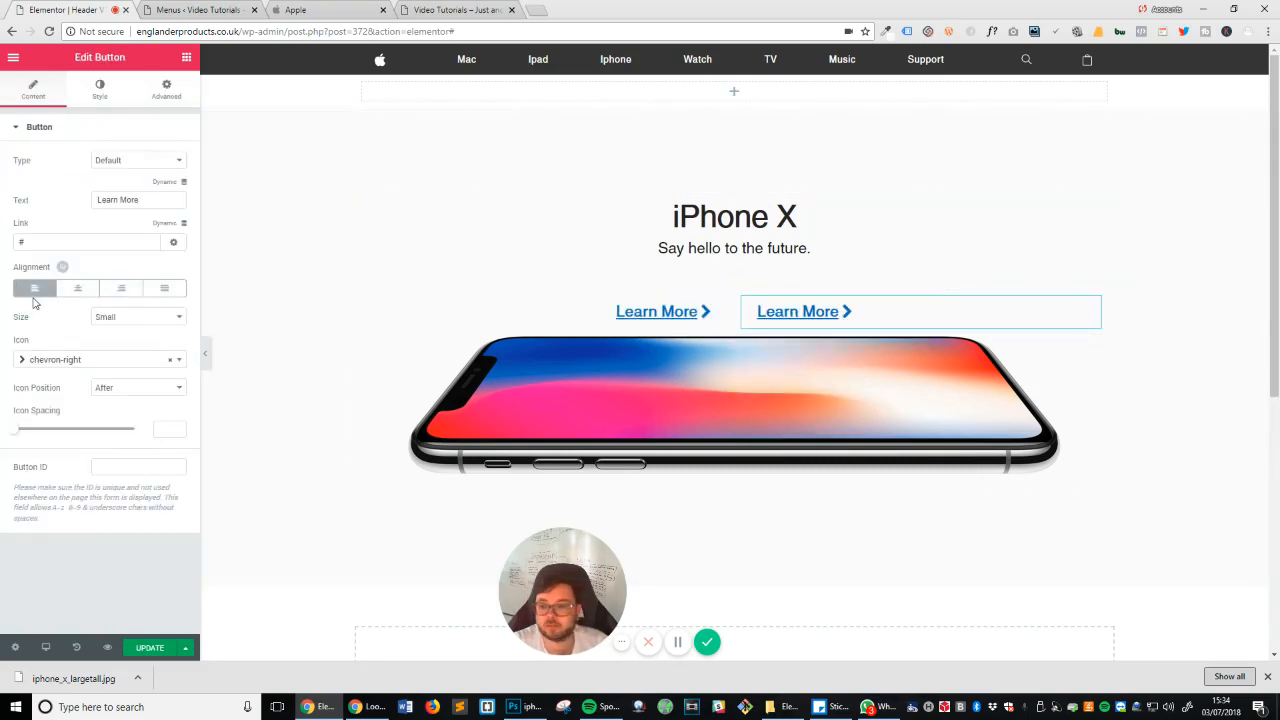
Step: Check the live site and Apple's homepage, and set the copied button's text to Buy
click(476, 9)
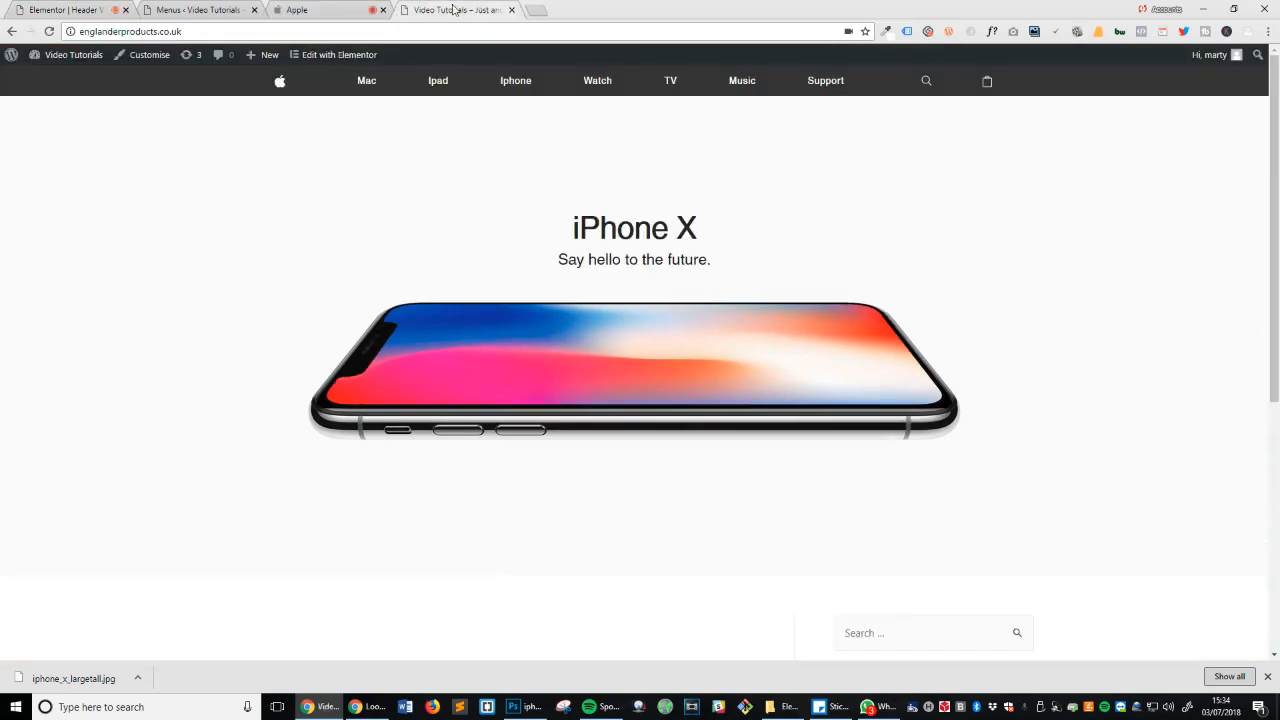
click(297, 9)
click(68, 9)
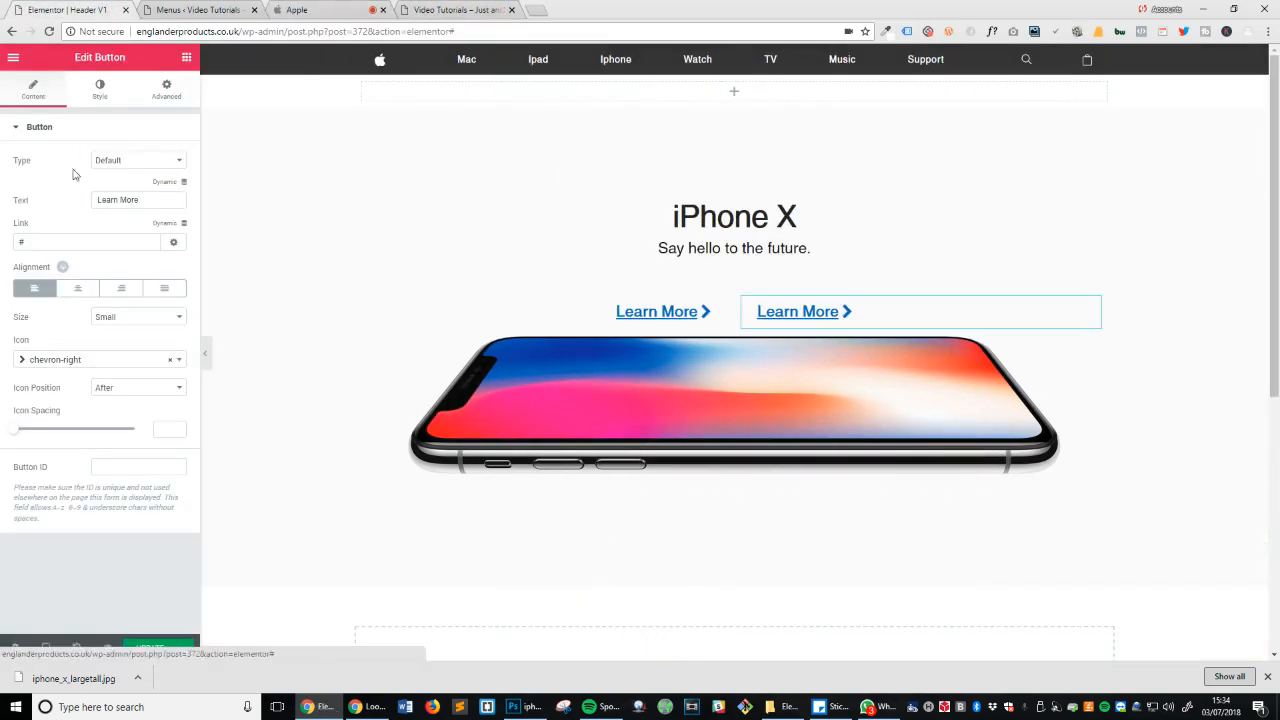
triple_click(121, 200)
text(Buy)
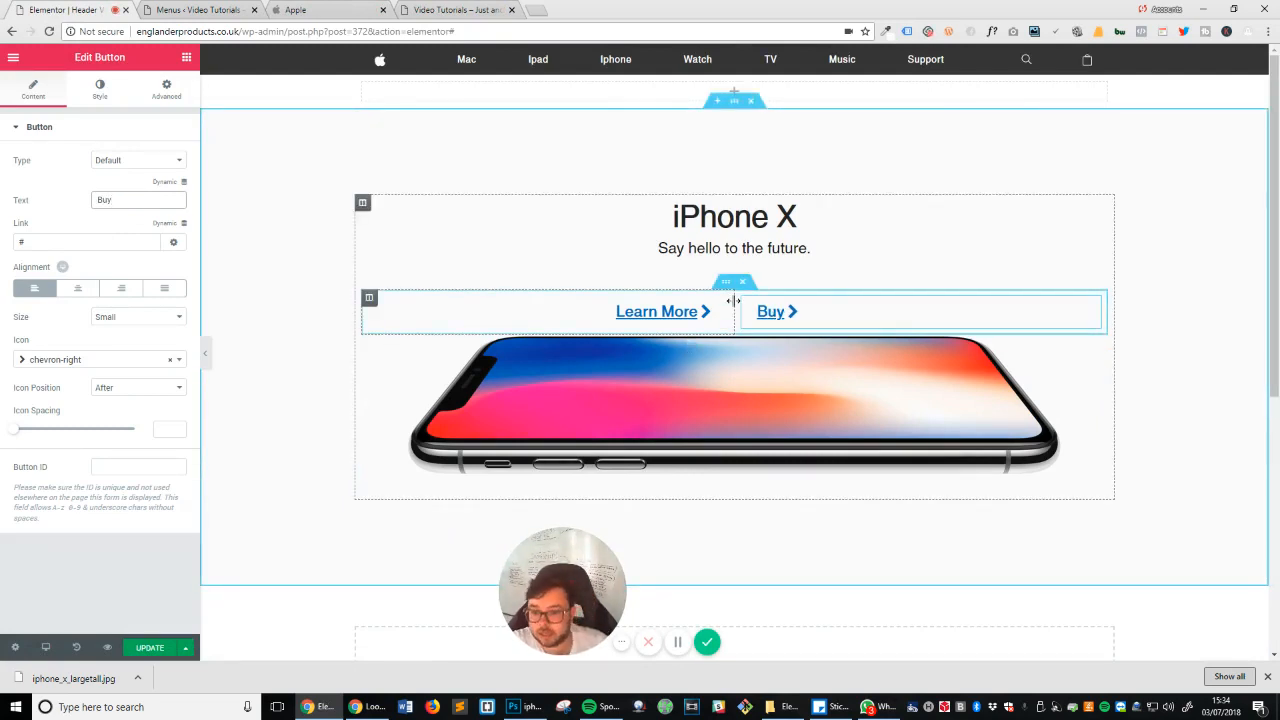
Step: Widen the Learn More column slightly so both buttons shift towards the Buy side, and save the page
drag(733, 301, 755, 302)
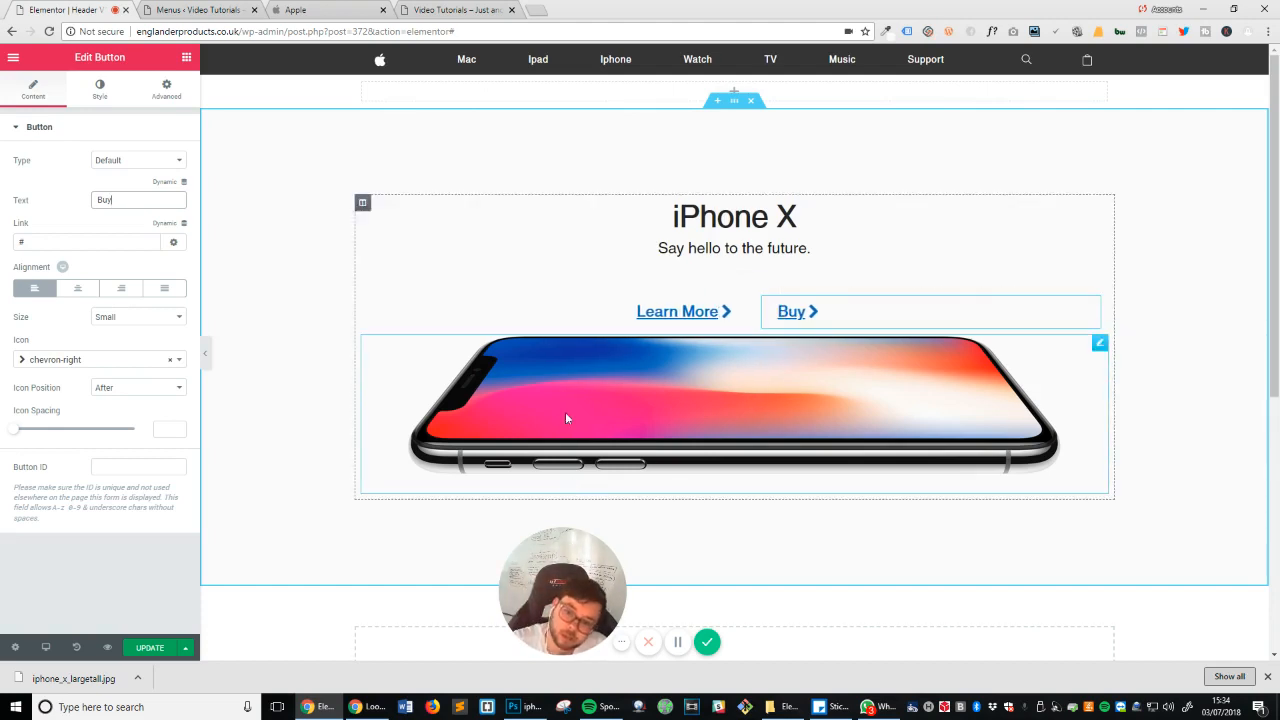
click(150, 648)
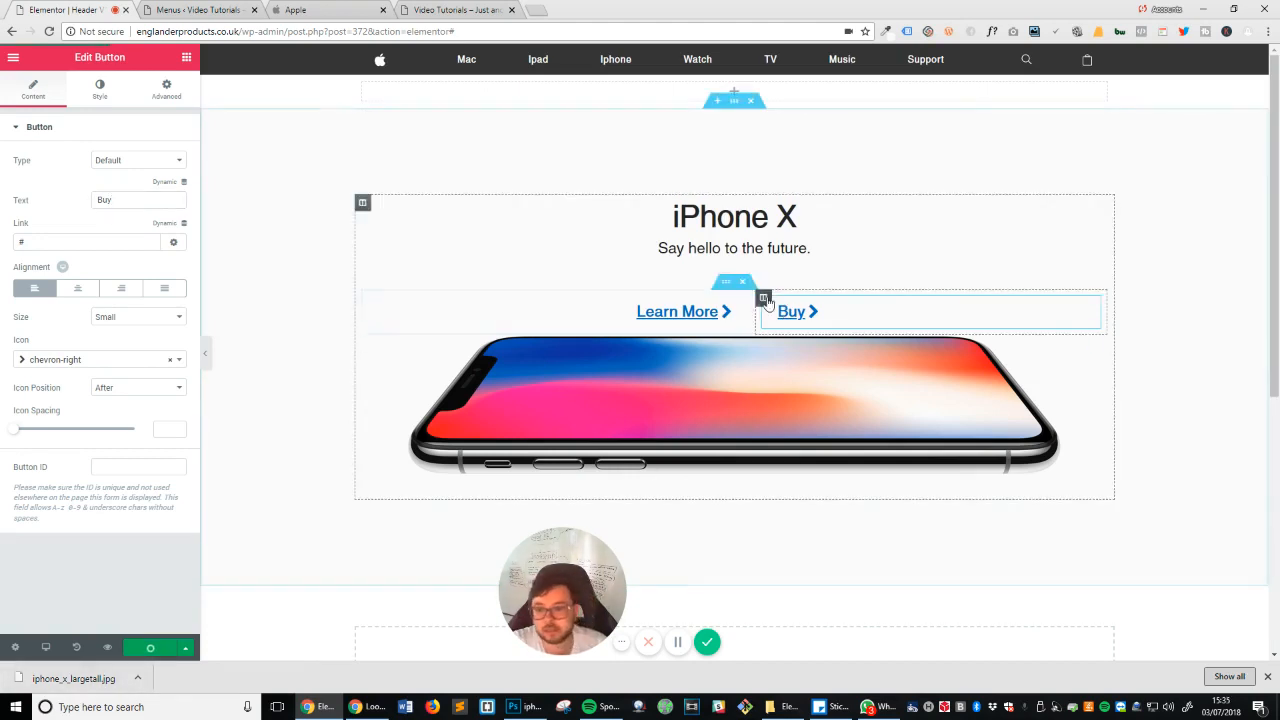
Step: Unlink the margins of the inner section holding the buttons, set its top margin to -36 px, and save the page
click(727, 286)
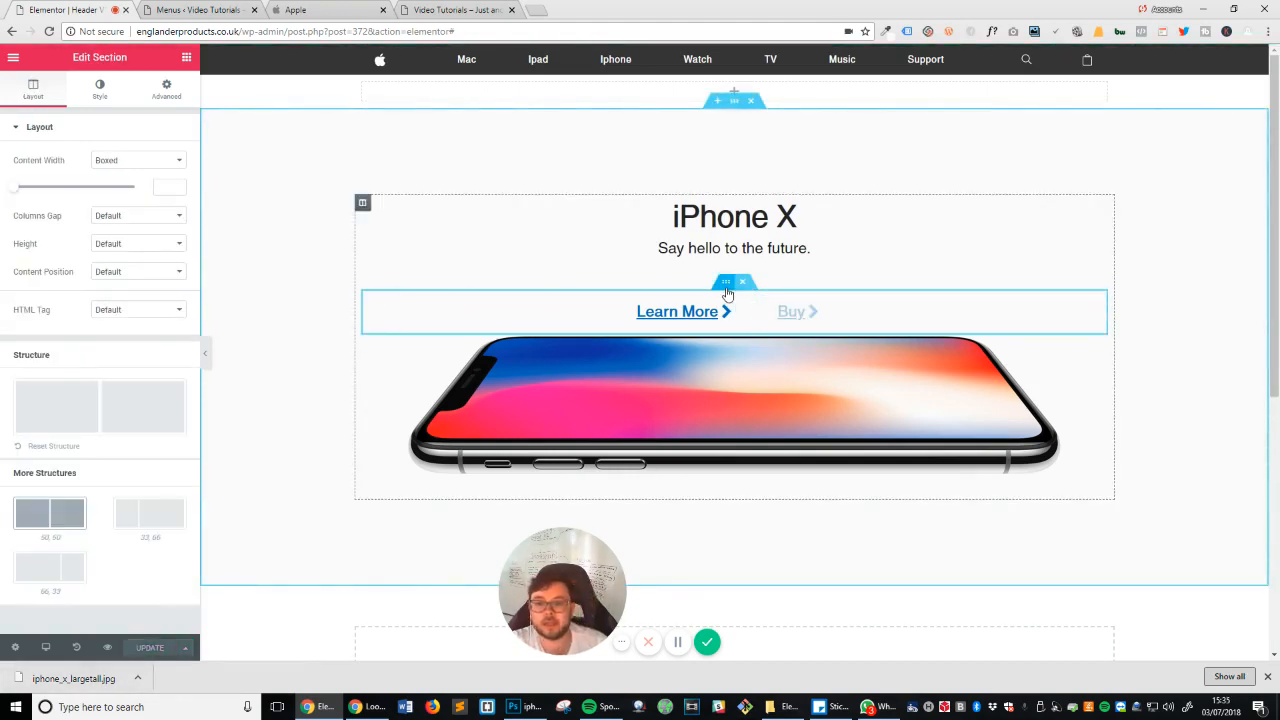
click(166, 92)
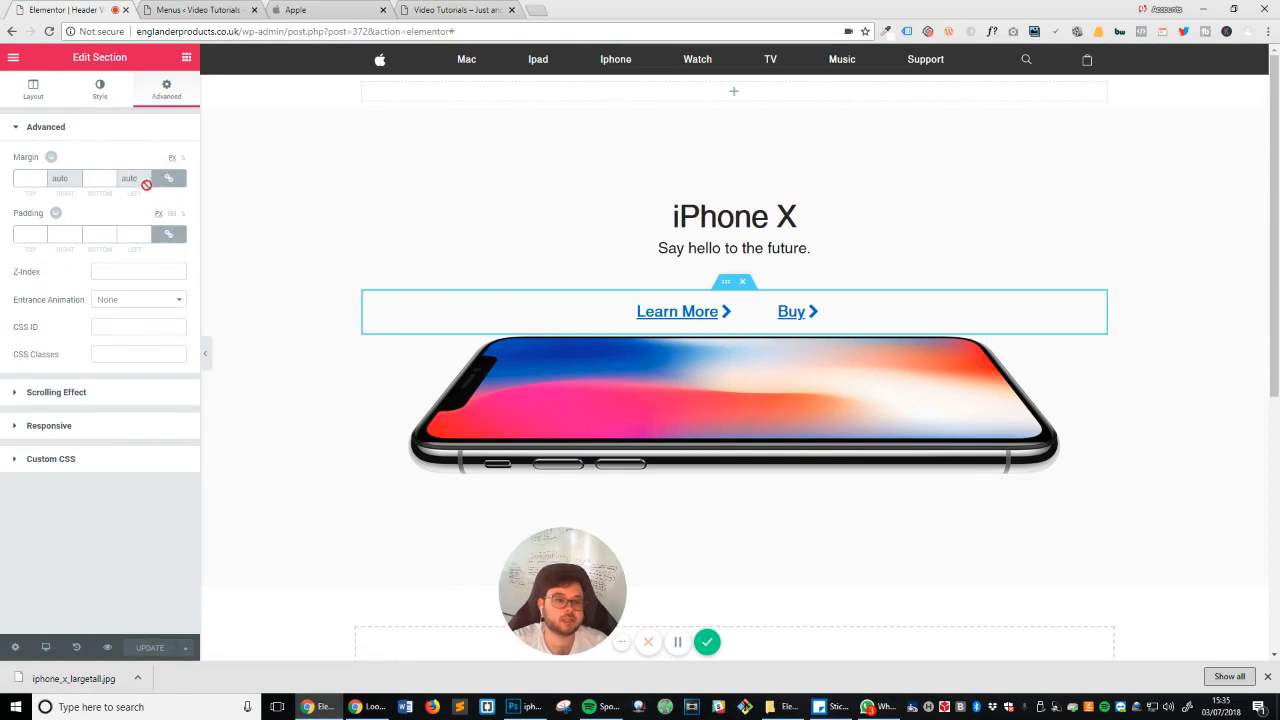
click(168, 178)
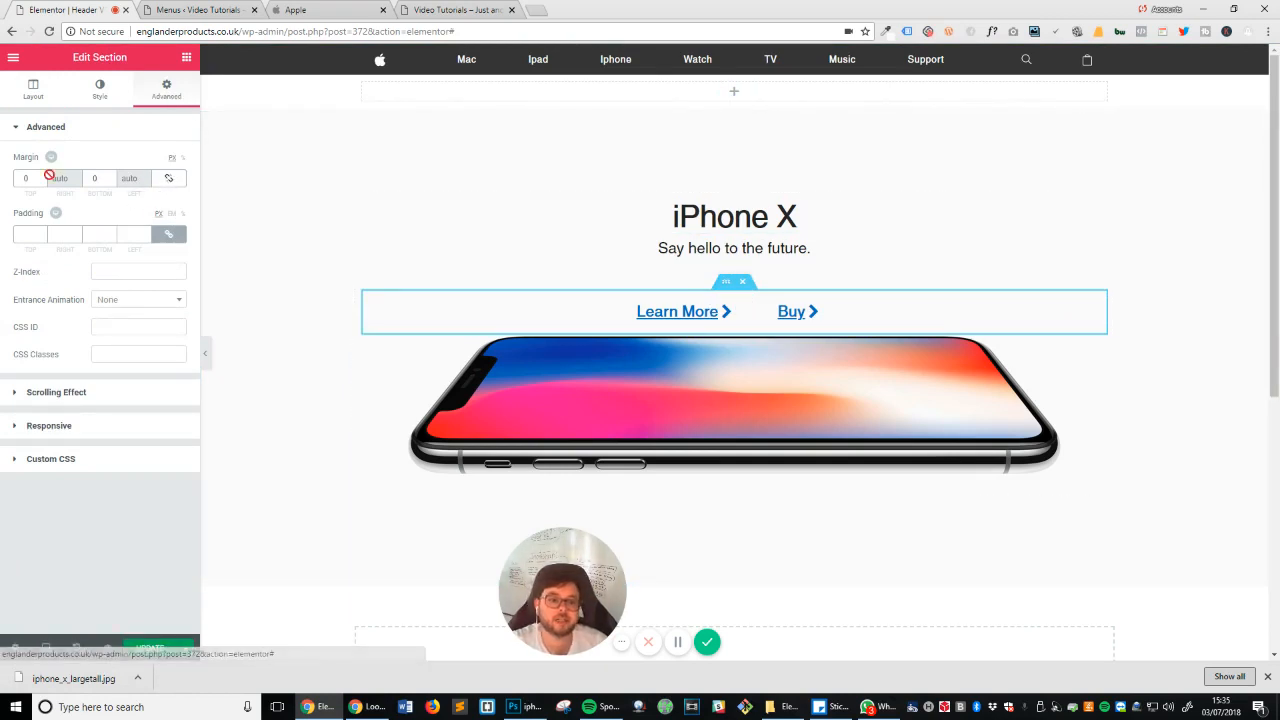
key(Down)
key(Down)
key(Down)
key(Down)
key(Down)
key(Down)
key(Down)
key(Down)
key(Down)
key(Down)
key(Down)
key(Down)
key(Down)
key(Down)
key(Down)
key(Down)
key(Down)
key(Down)
key(Down)
key(Down)
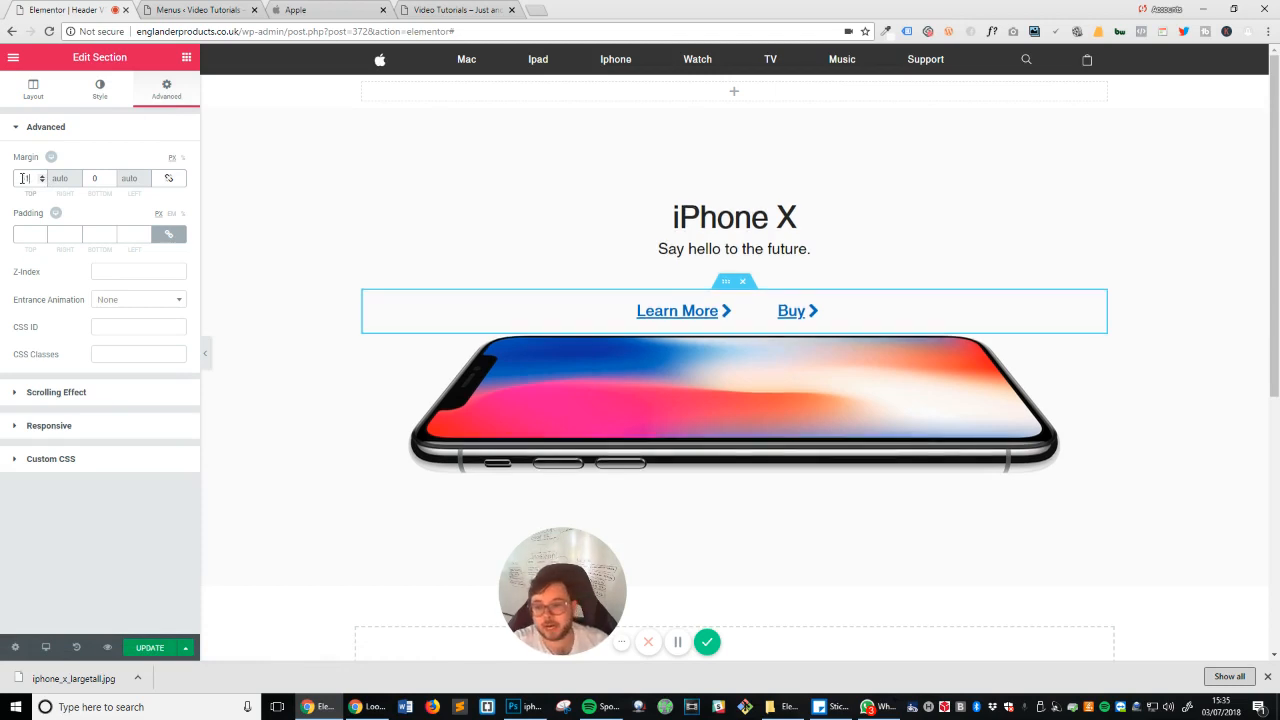
key(Down)
key(Down)
key(Down)
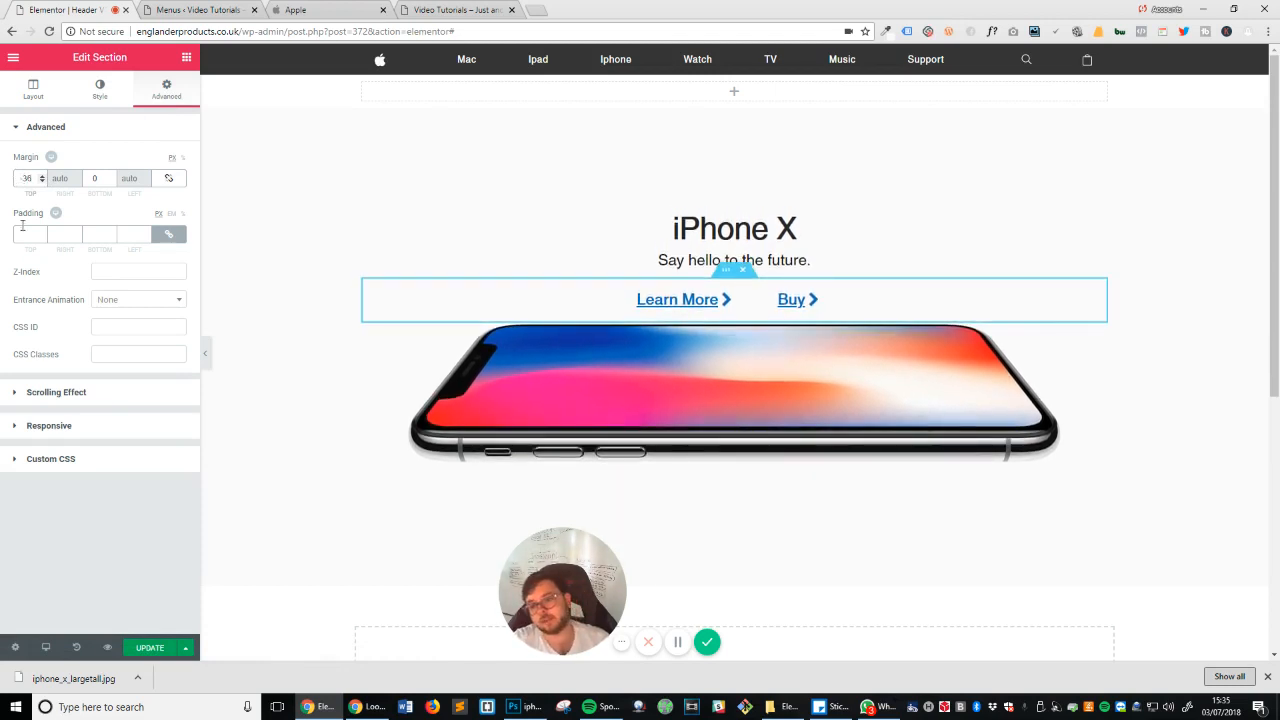
click(143, 648)
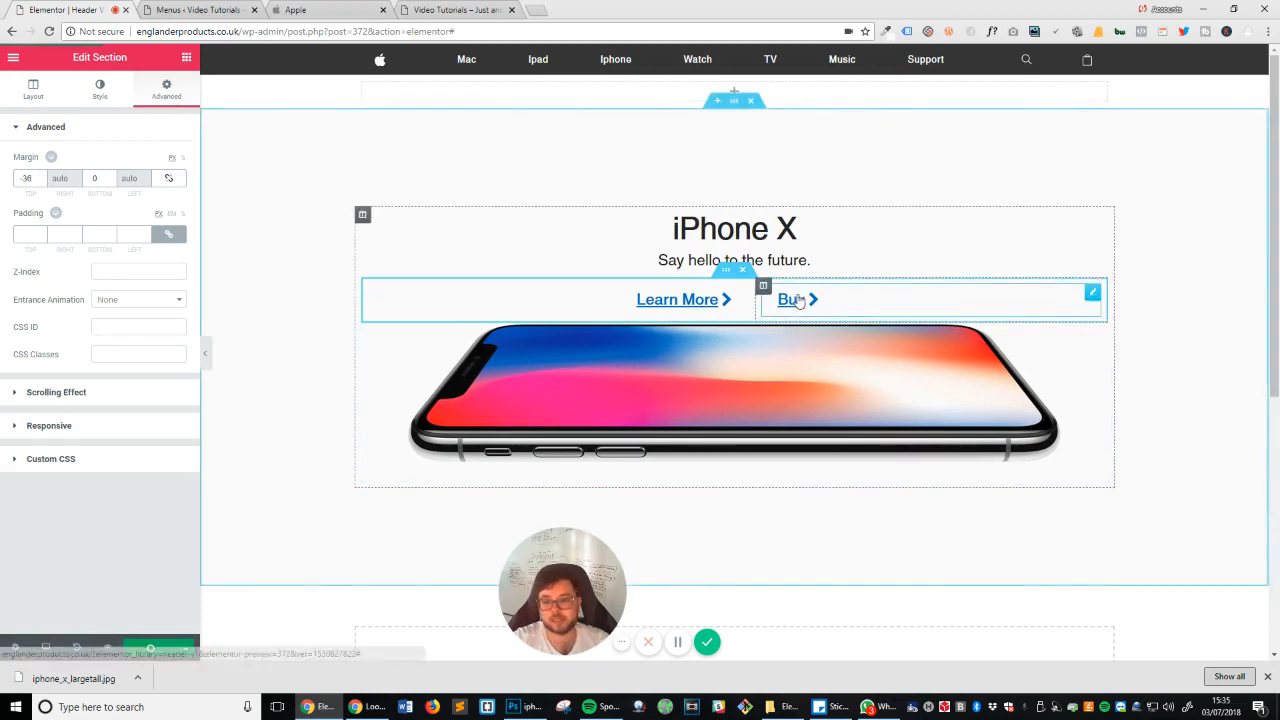
Step: Reload the live site and compare its iPhone X banner and button links with Apple's homepage
click(440, 10)
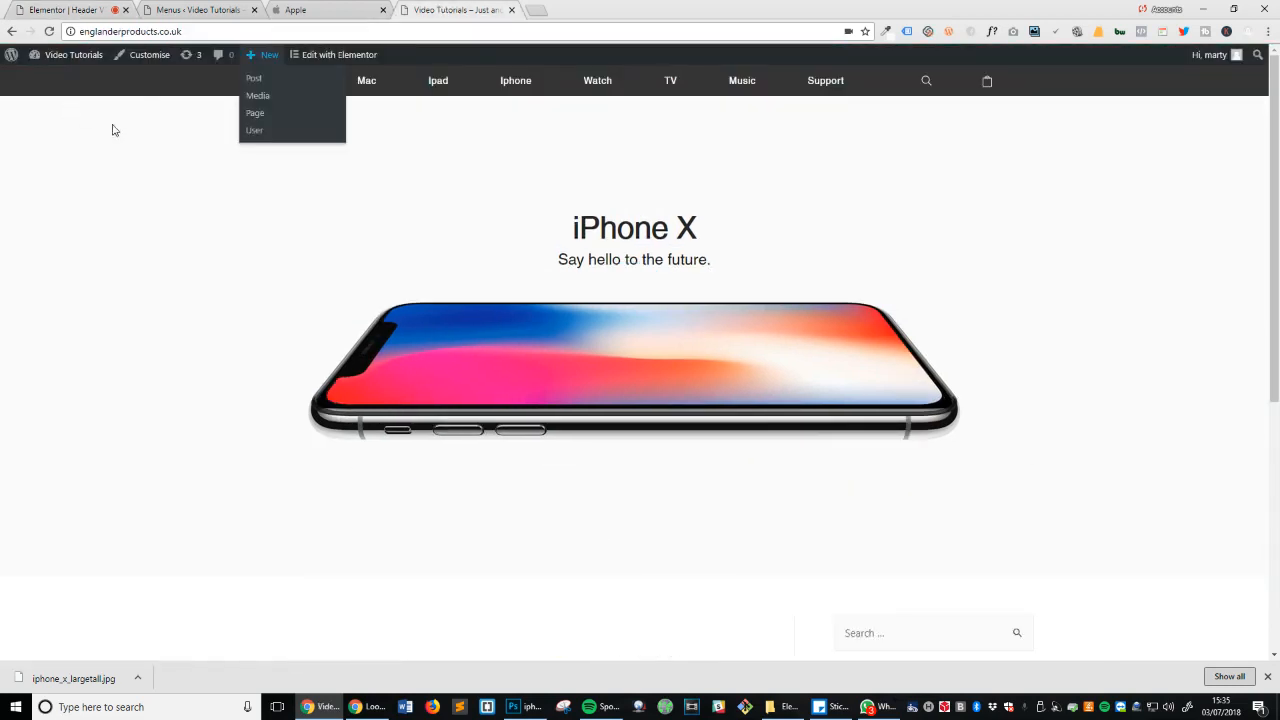
click(47, 31)
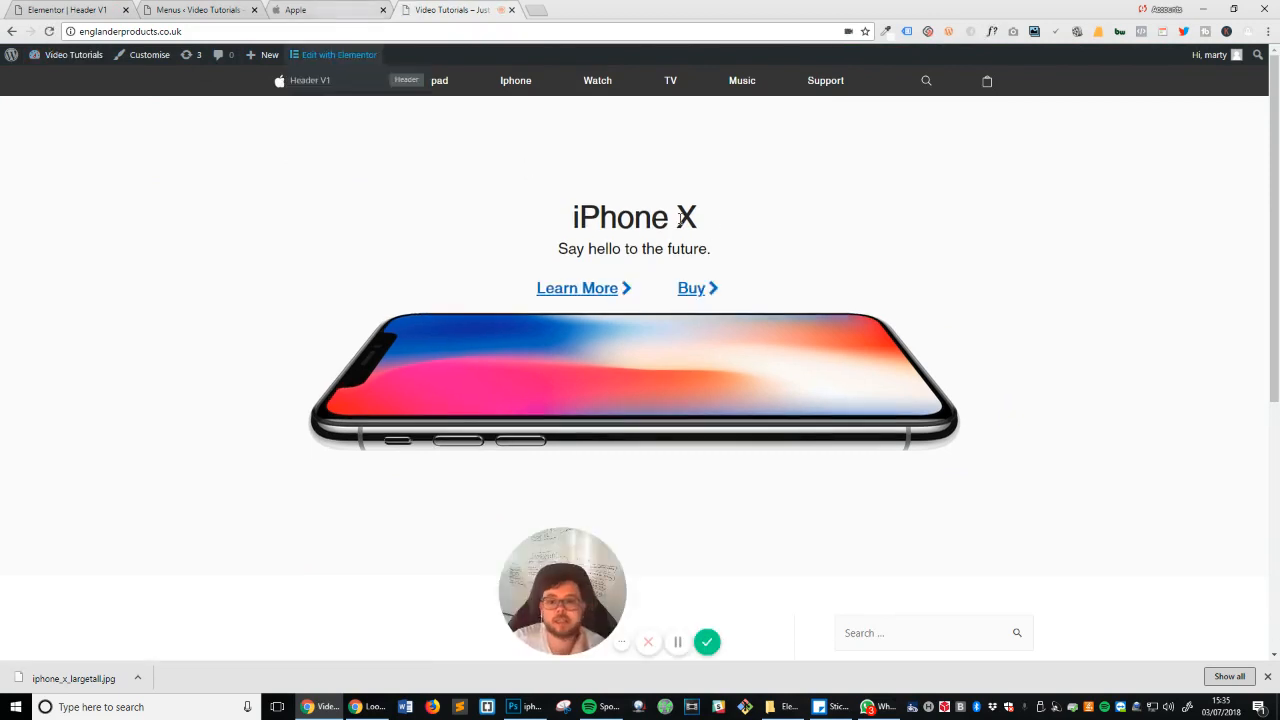
click(270, 9)
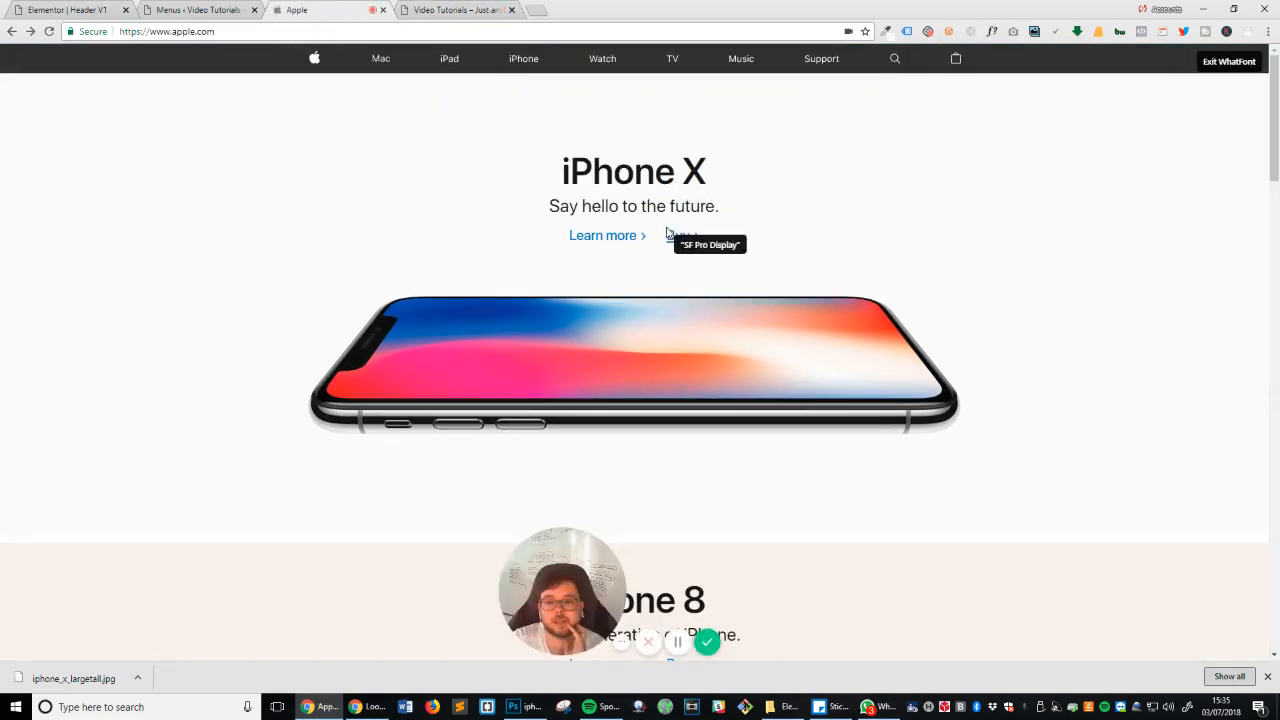
key(Escape)
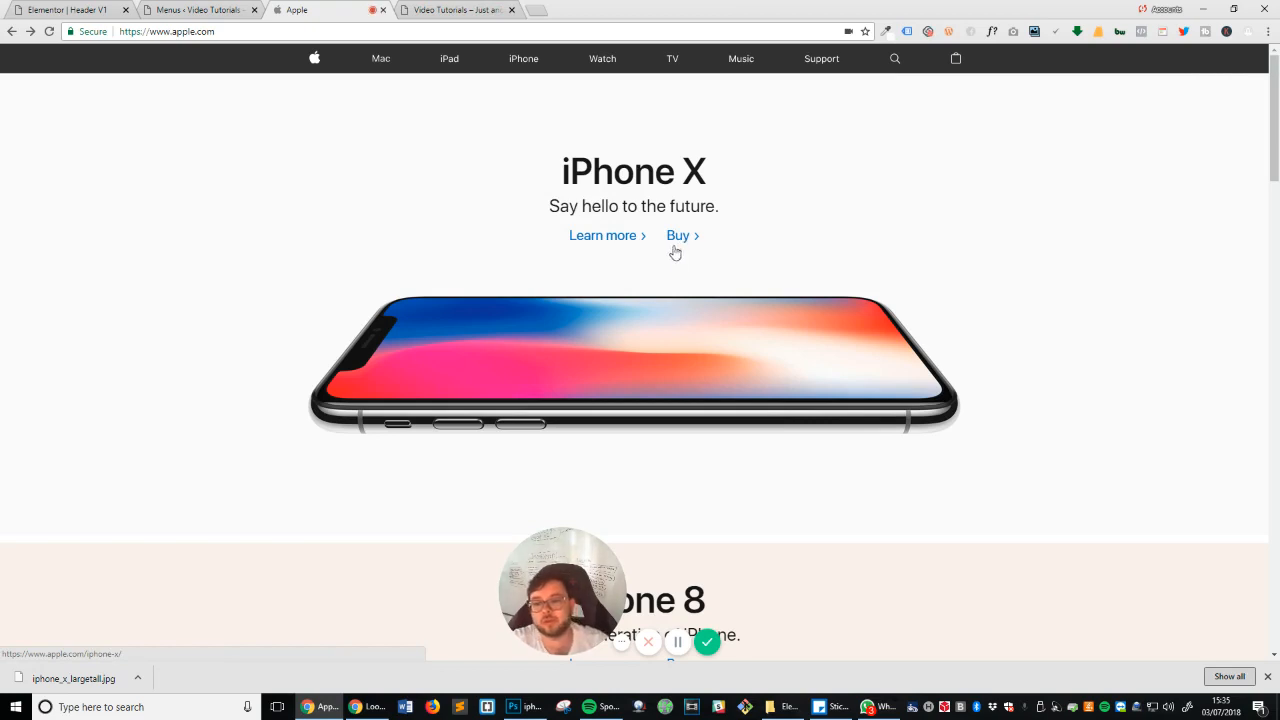
click(457, 9)
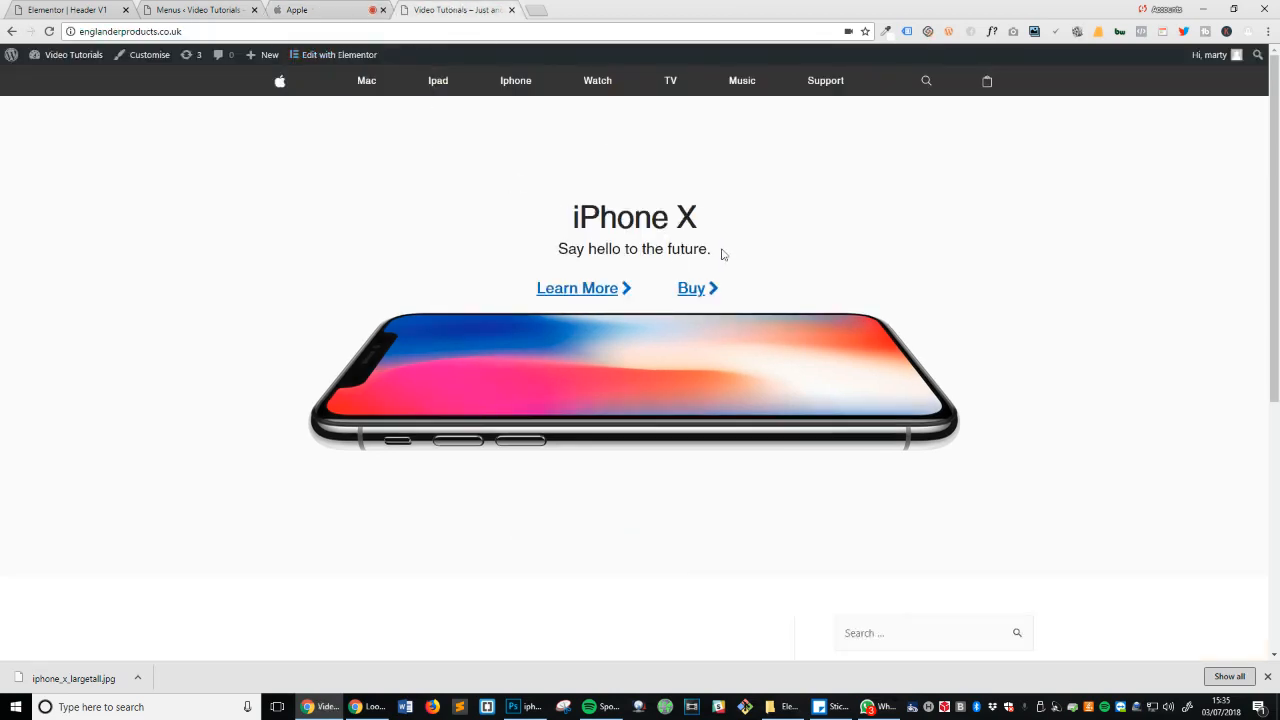
click(310, 12)
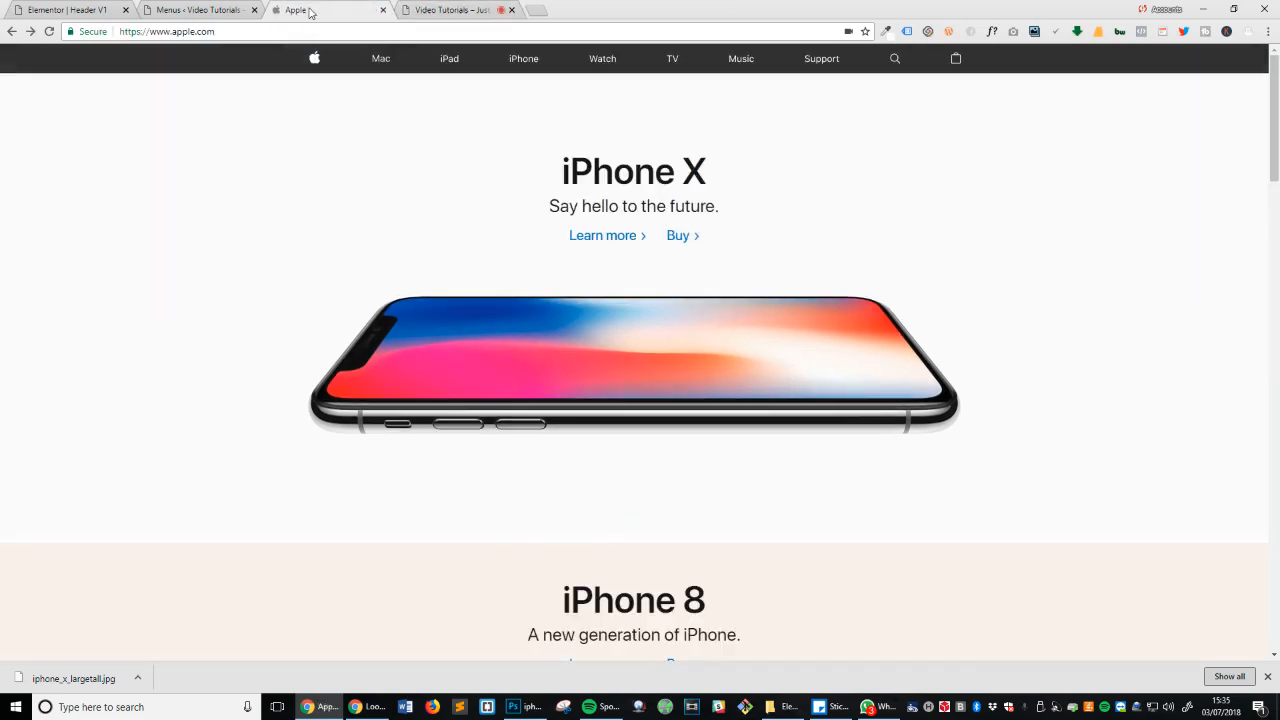
Step: Return to the Elementor editor and set the Learn More button's font size to 19 px
click(207, 9)
click(92, 9)
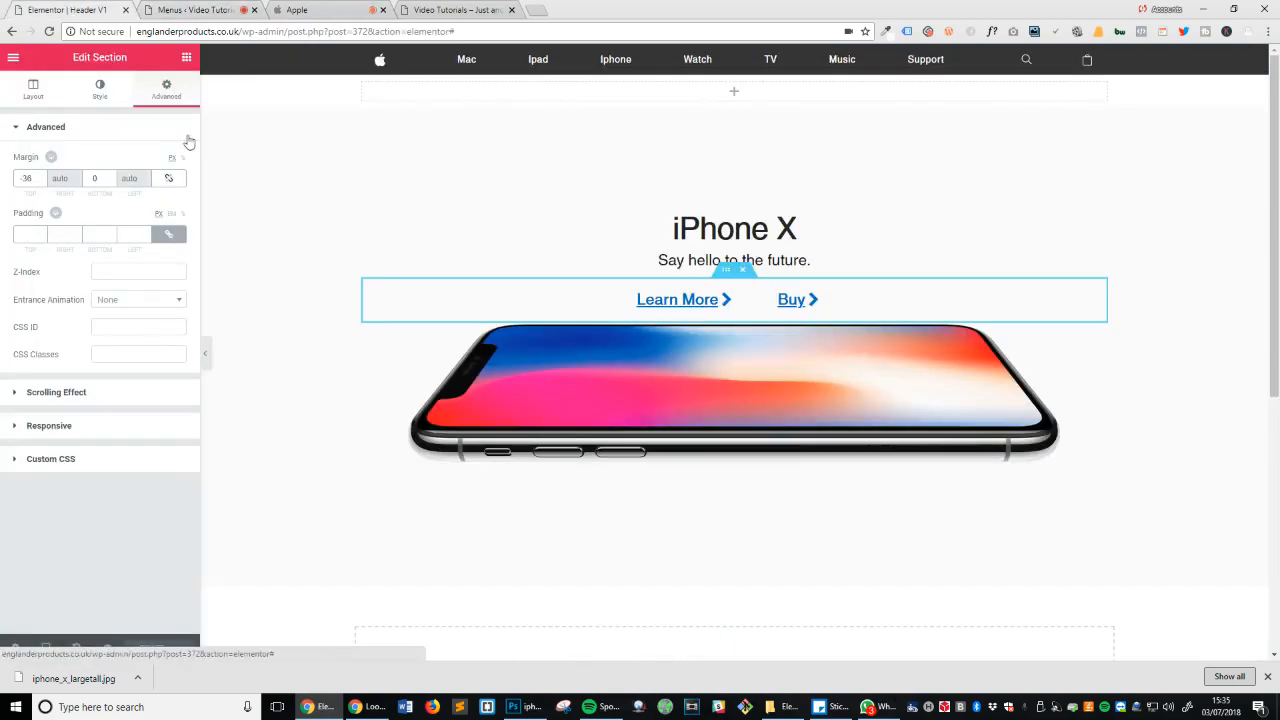
click(738, 300)
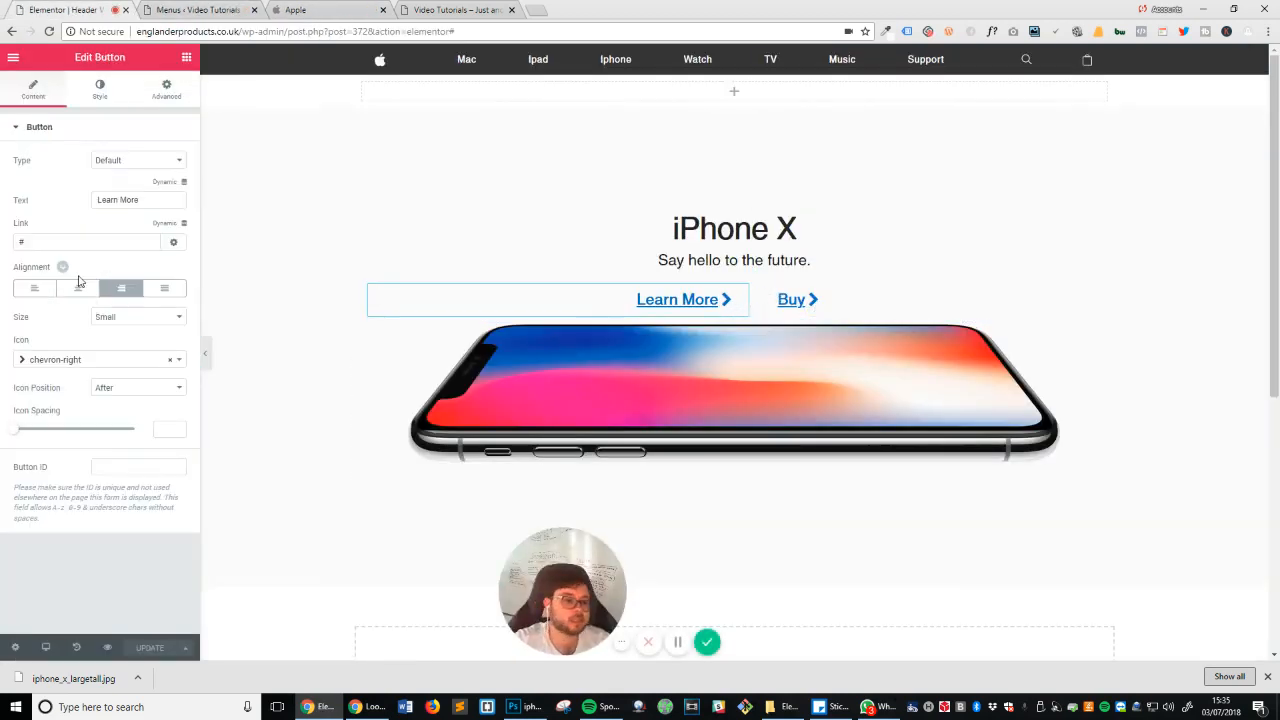
click(99, 89)
click(170, 160)
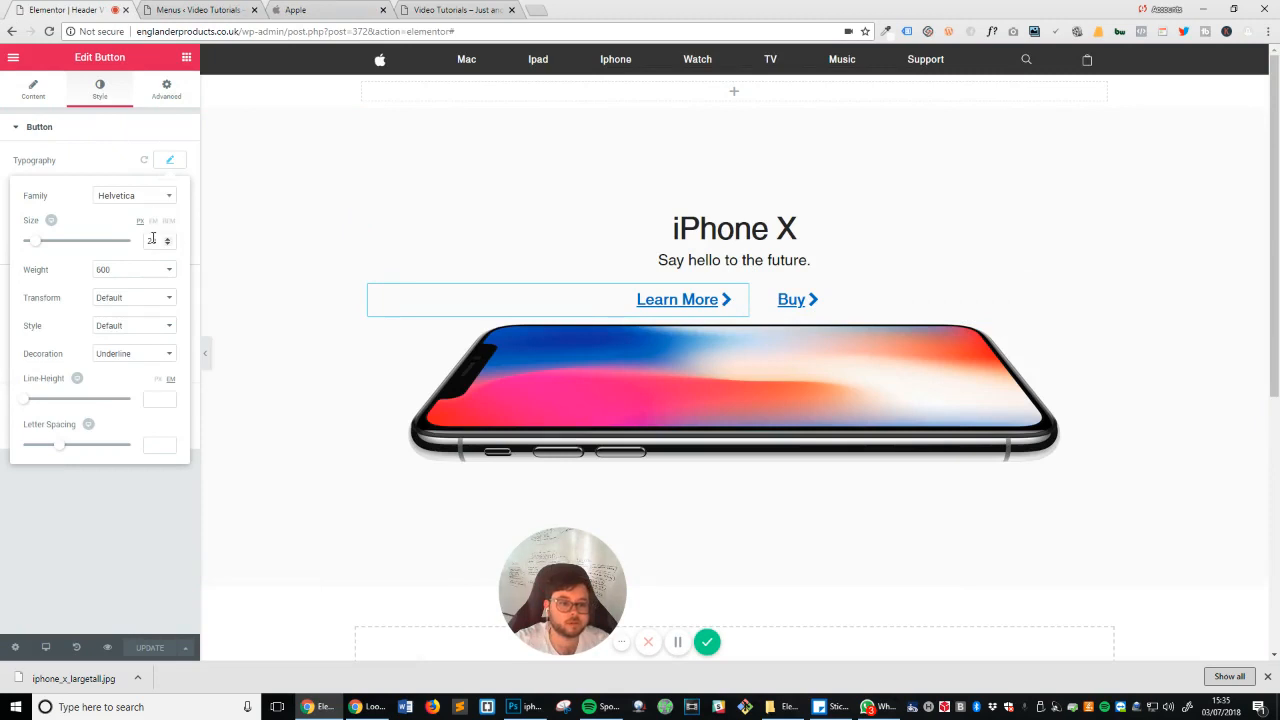
text(18)
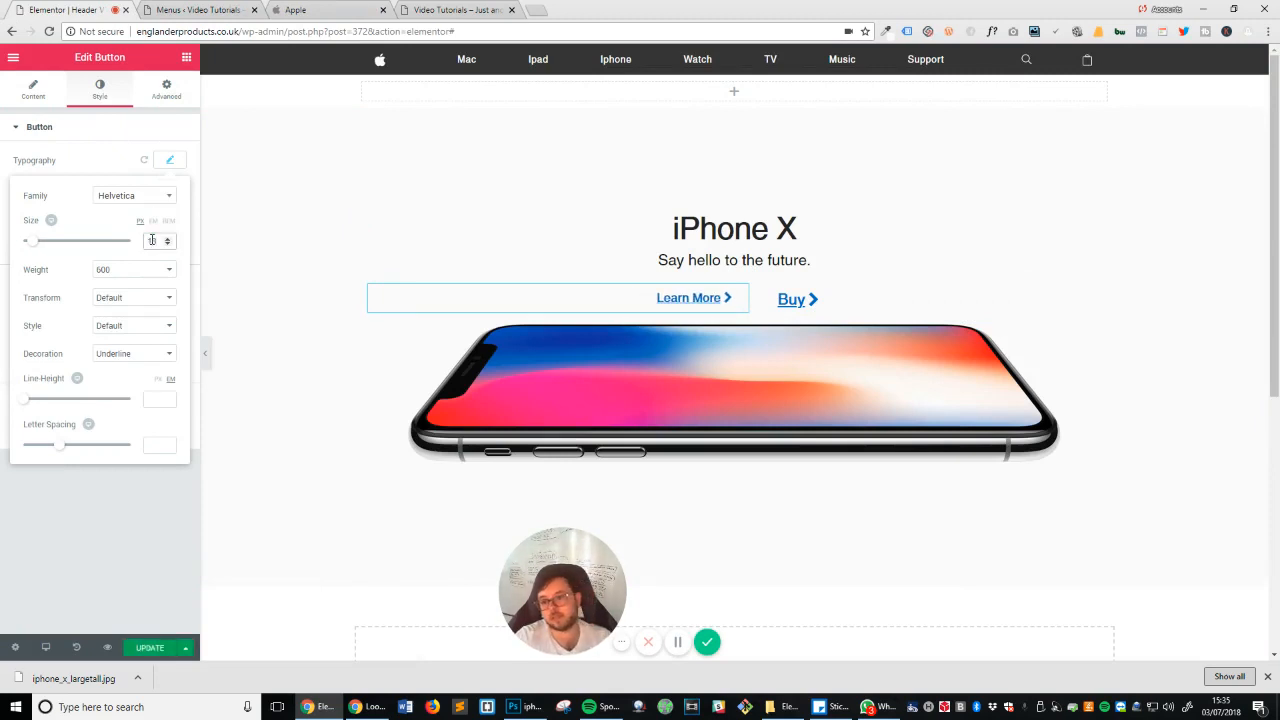
key(Up)
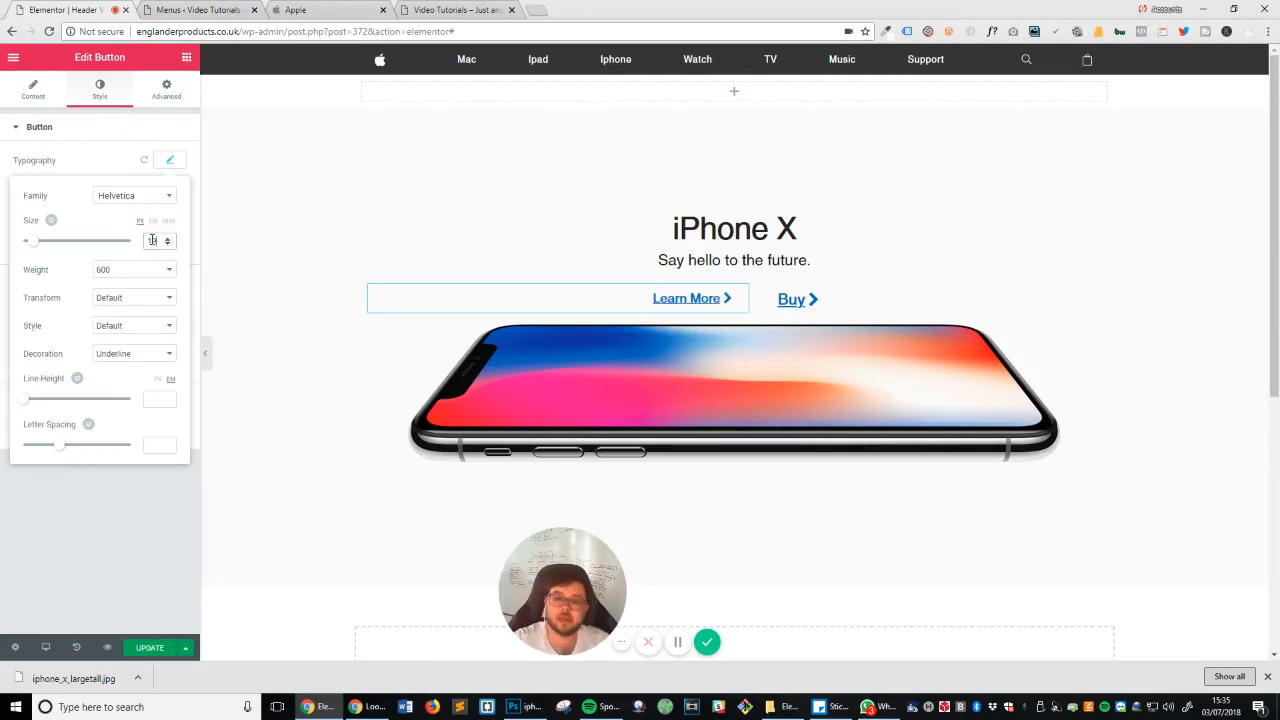
Step: Set the Buy button's font size to 19 px and narrow the Learn More column slightly to re-centre both buttons
click(800, 300)
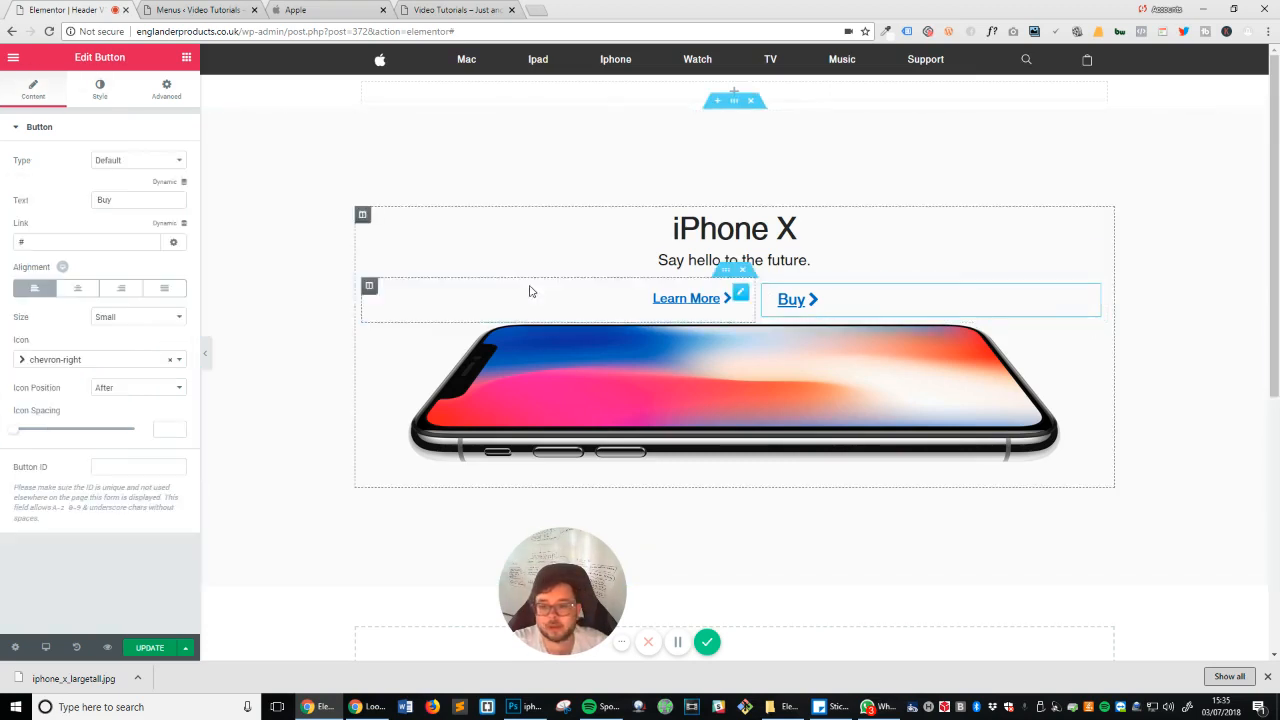
click(105, 92)
click(170, 161)
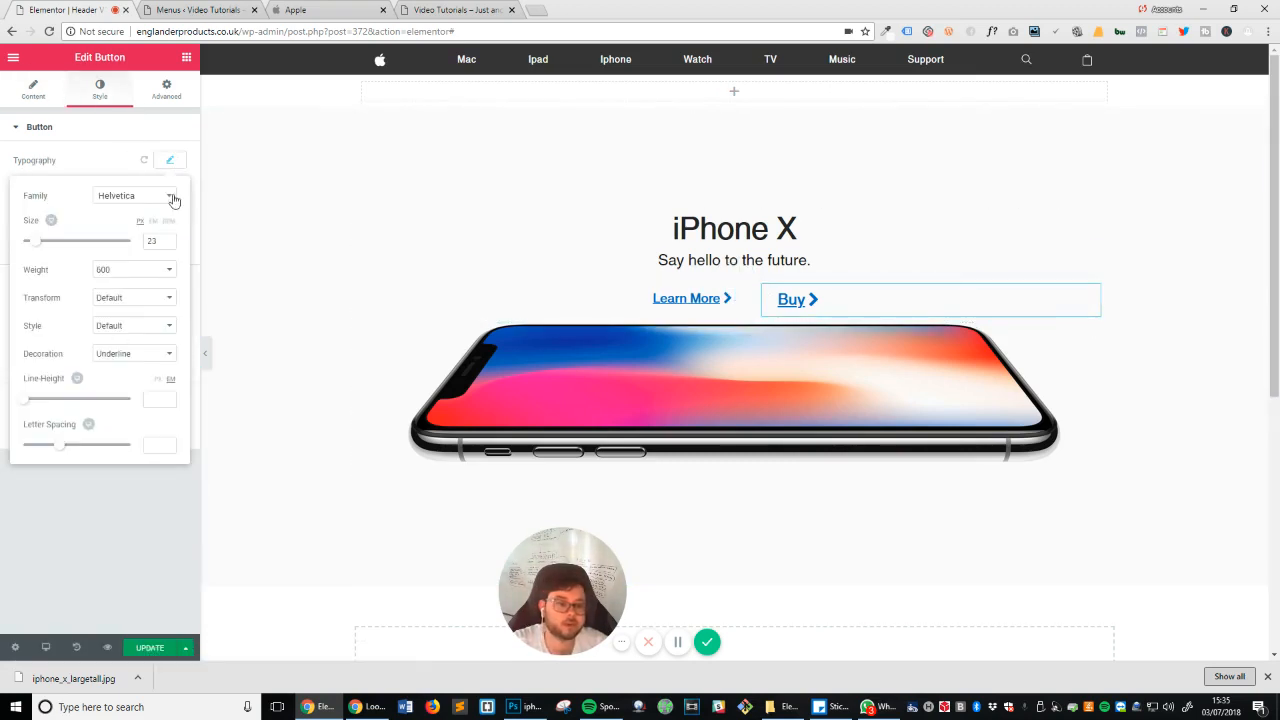
text(19)
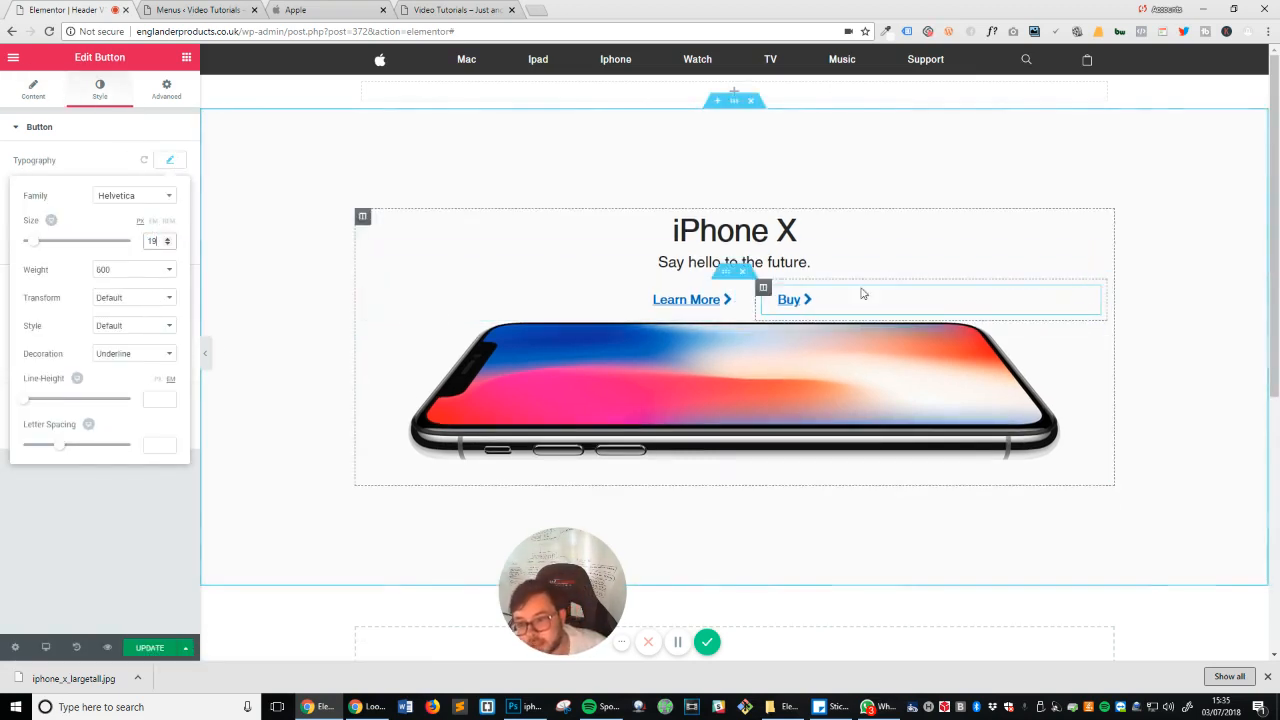
drag(757, 303, 745, 305)
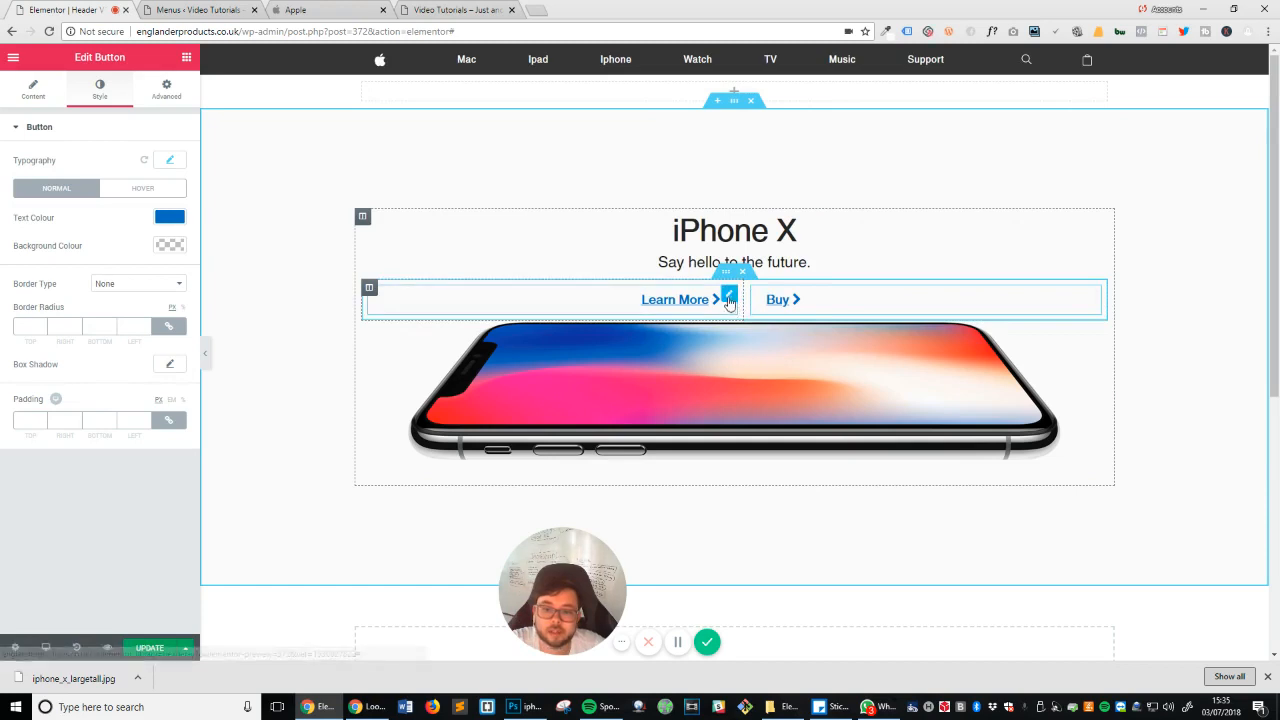
Step: Unlink the Learn More button's padding values so each side can be set independently
click(730, 298)
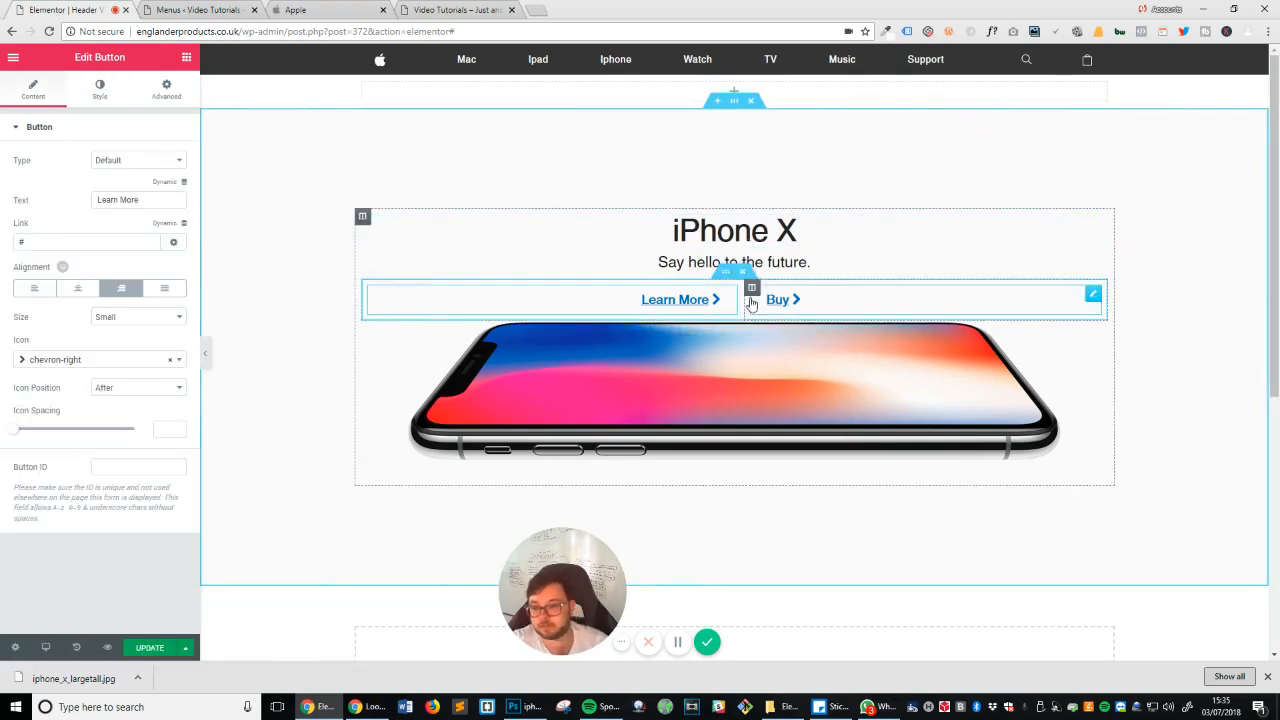
click(175, 92)
click(166, 235)
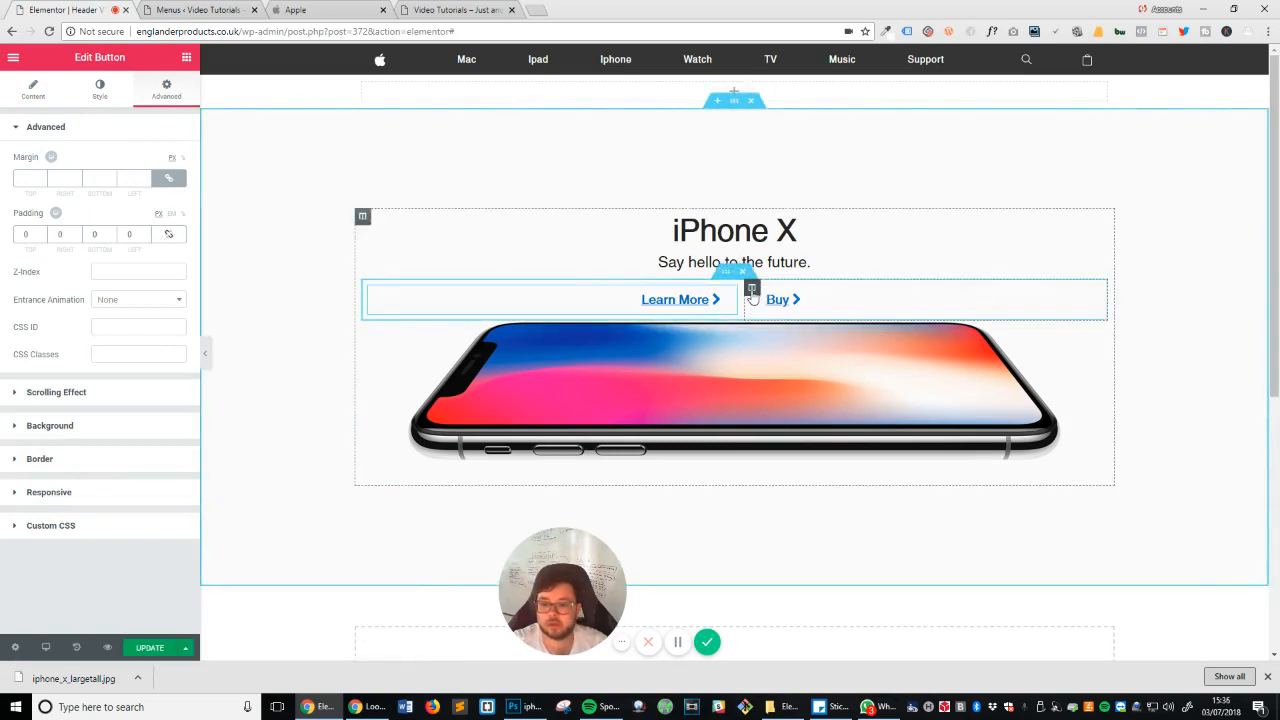
Step: Zero the padding on all sides of both the Buy column and the Learn More column
click(751, 288)
click(160, 88)
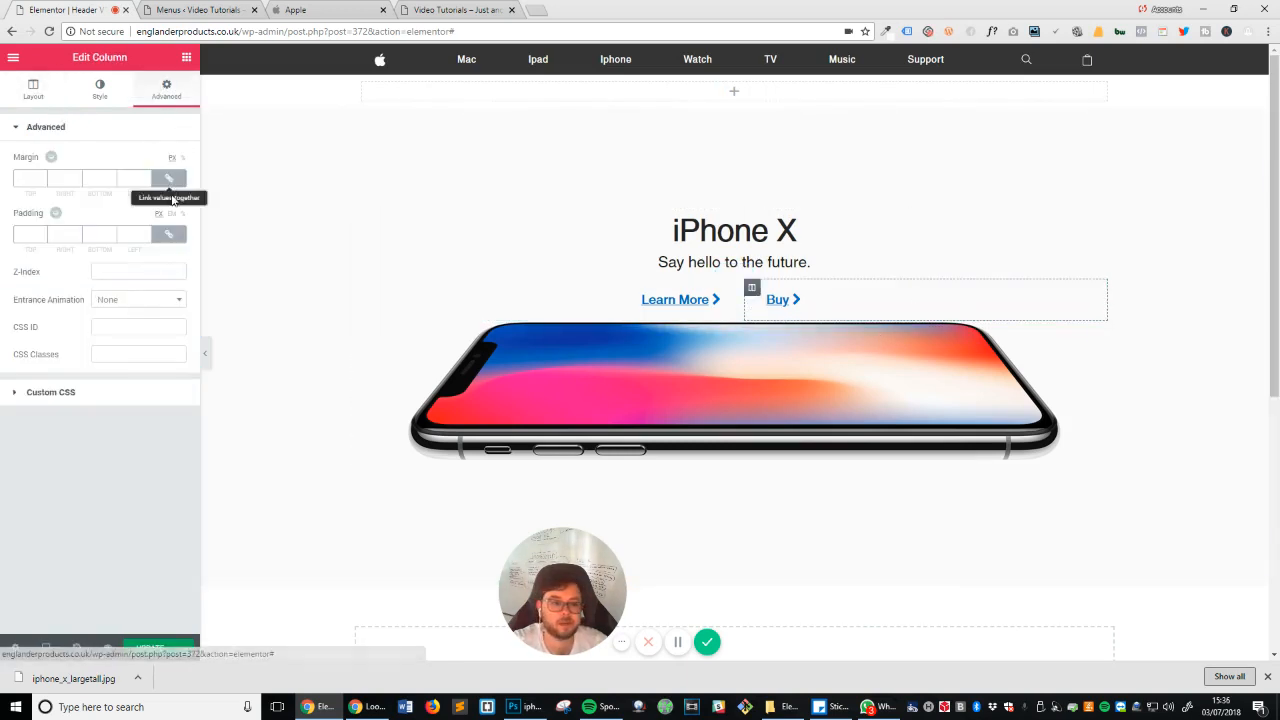
click(168, 233)
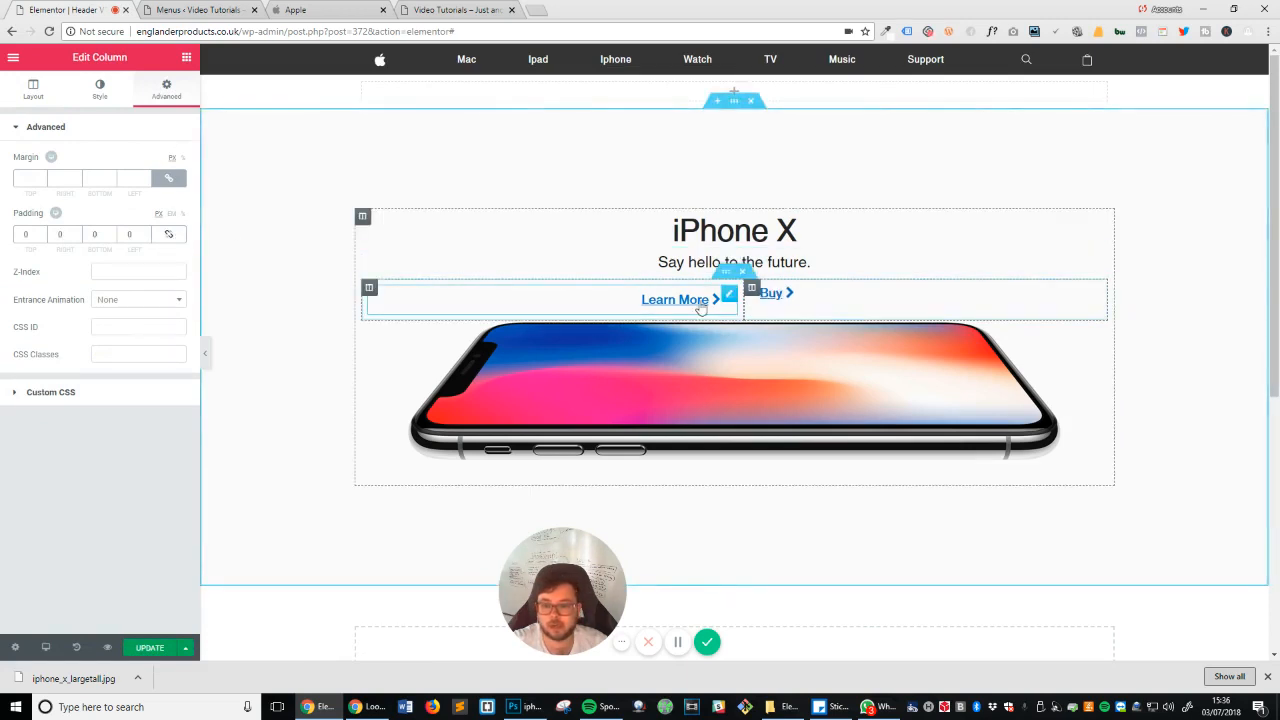
click(369, 288)
click(162, 92)
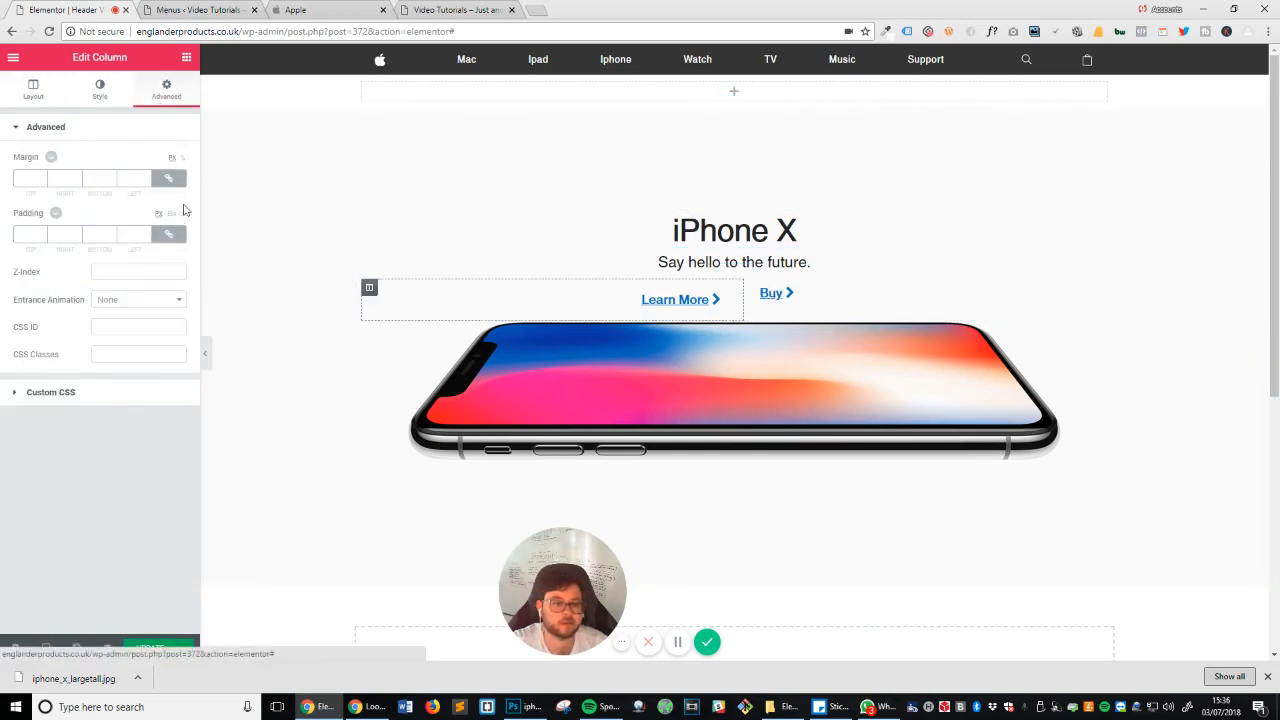
click(168, 233)
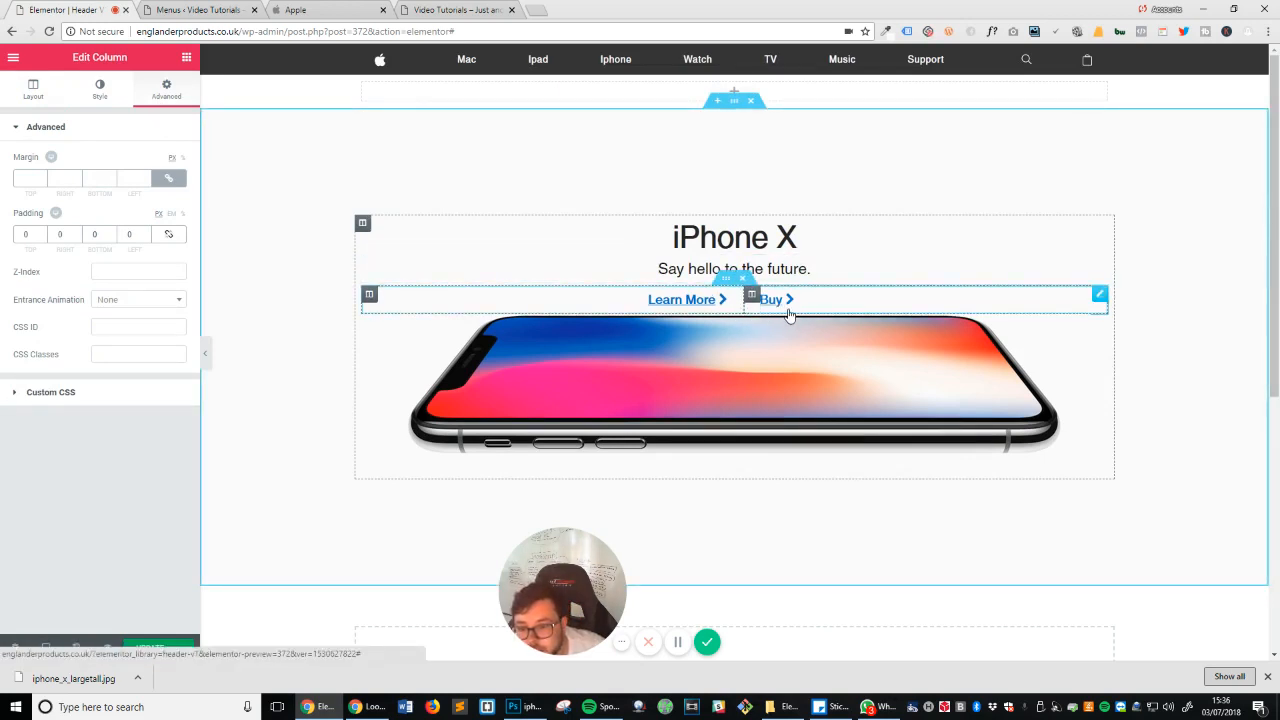
Step: Set the button section's boxed content width to 500, widen its Learn More column slightly to re-centre the links, and save the template
click(731, 278)
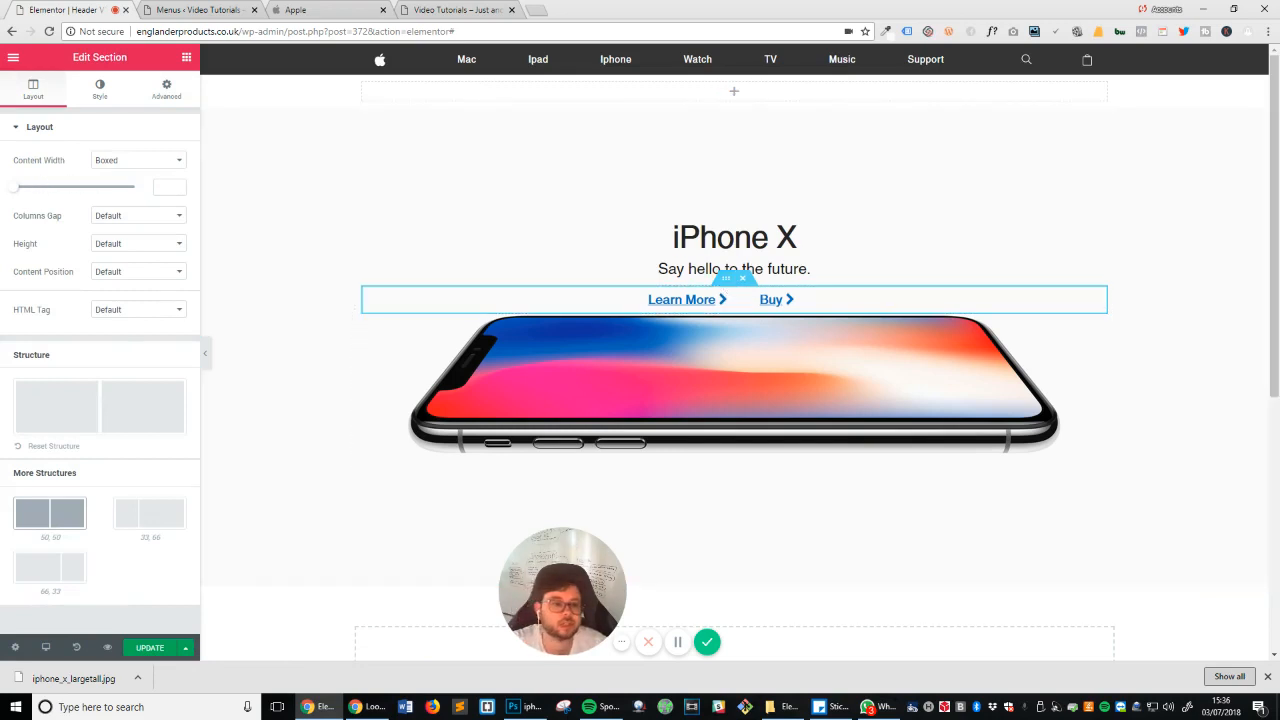
mouse_move(18, 192)
mouse_down()
mouse_move(150, 190)
mouse_move(18, 190)
mouse_up()
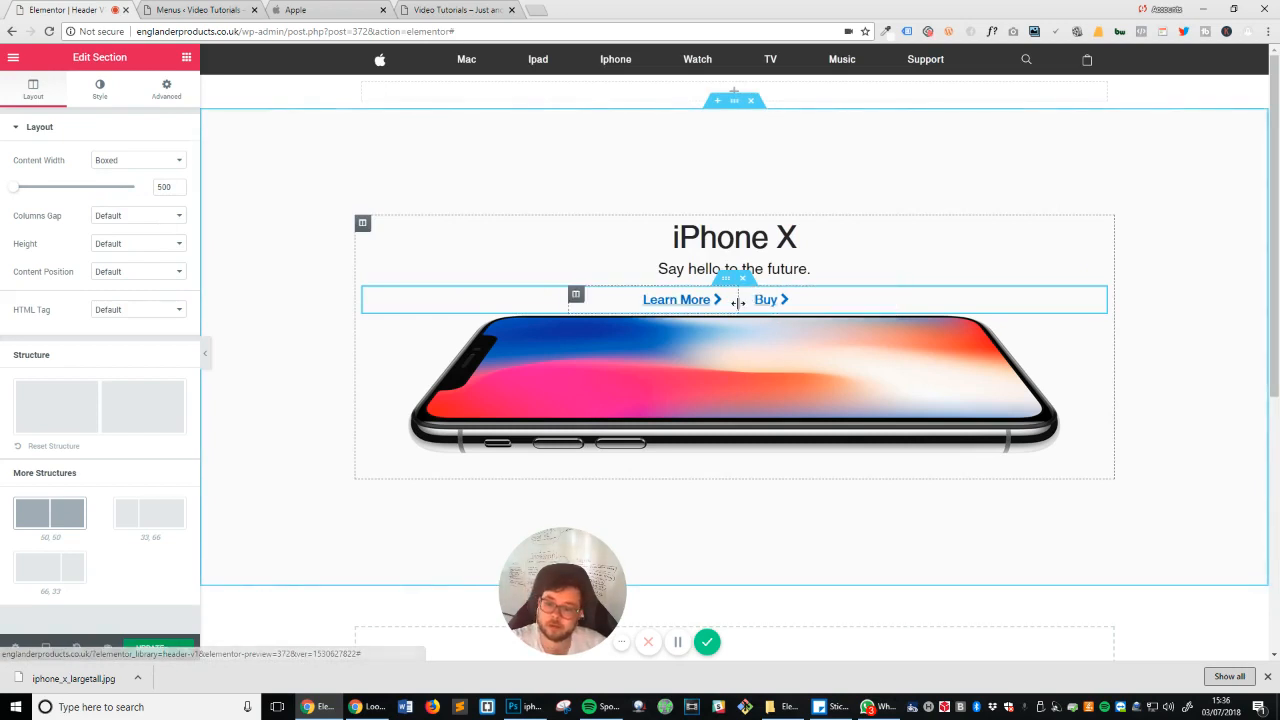
drag(737, 300, 748, 304)
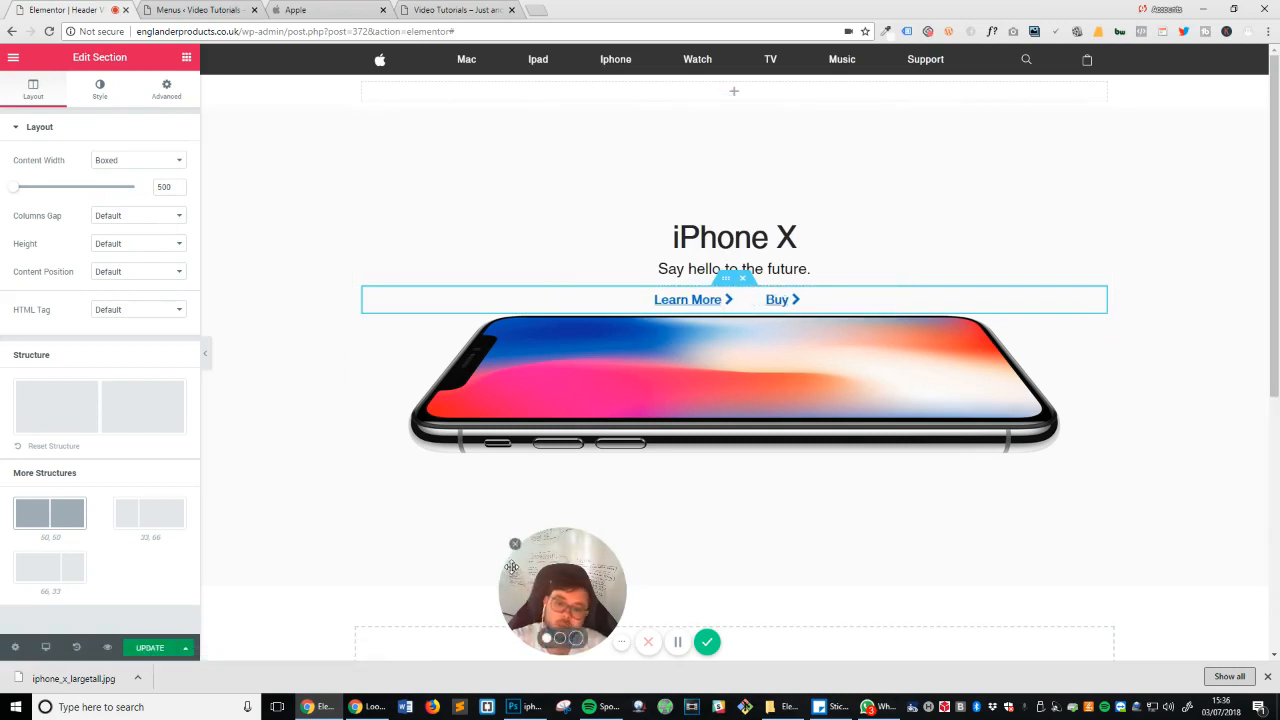
click(165, 648)
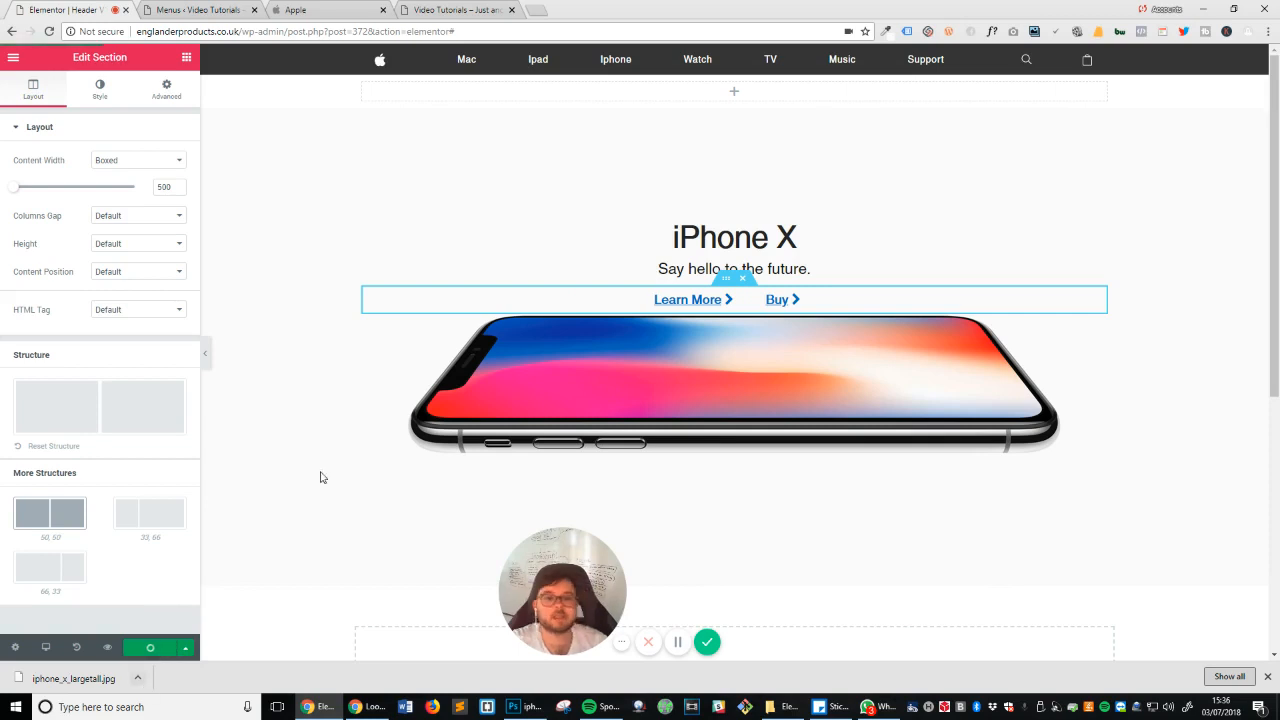
Step: Reload the live site and compare its iPhone X banner links with Apple's homepage
click(296, 9)
click(457, 9)
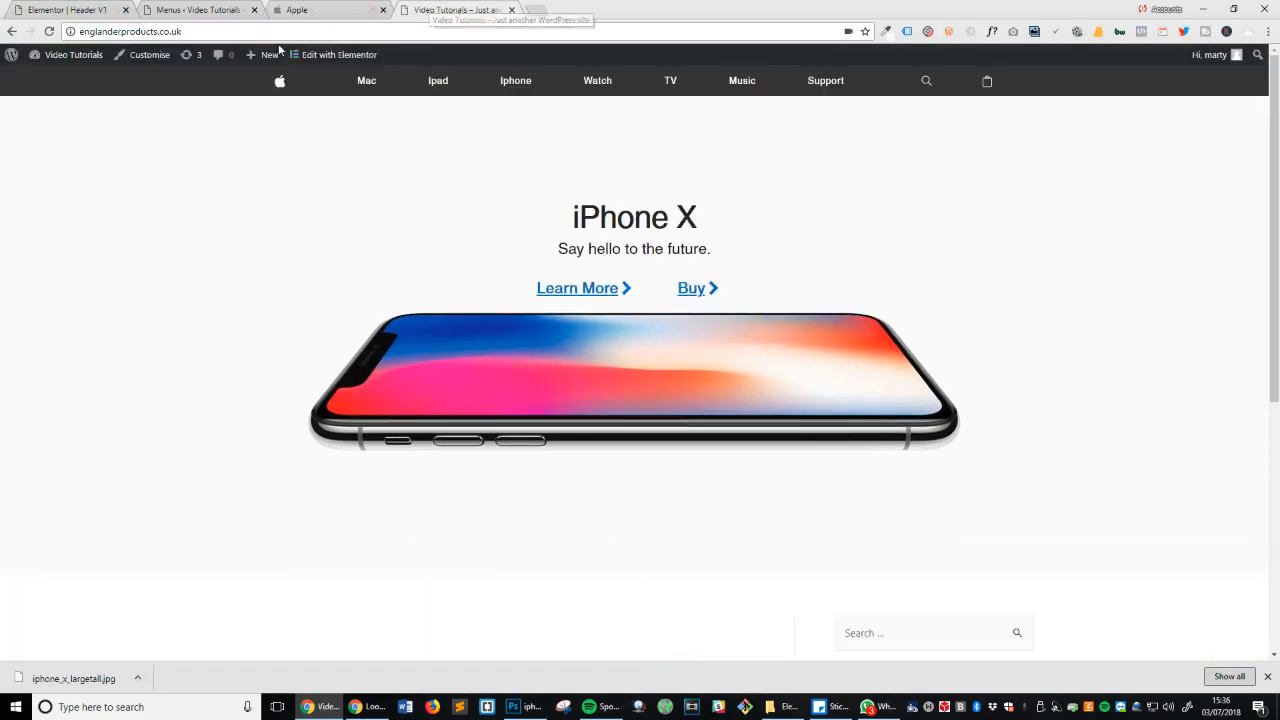
click(65, 54)
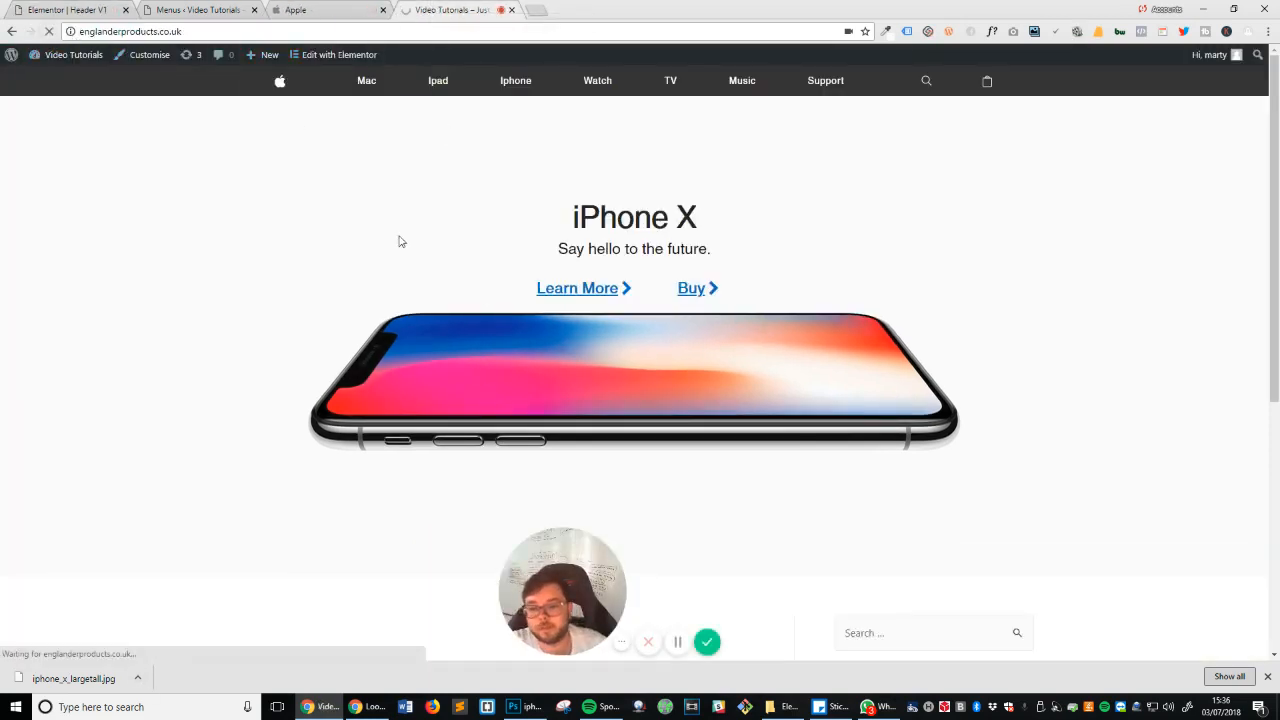
click(308, 9)
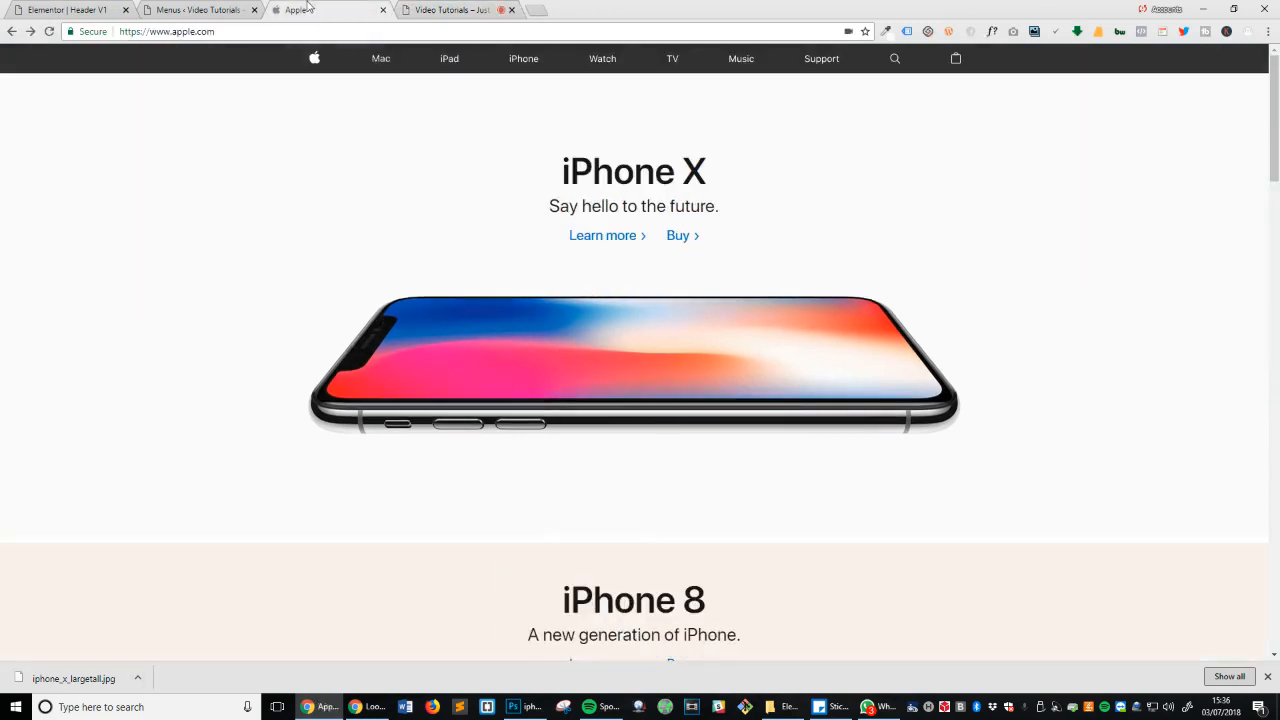
click(257, 7)
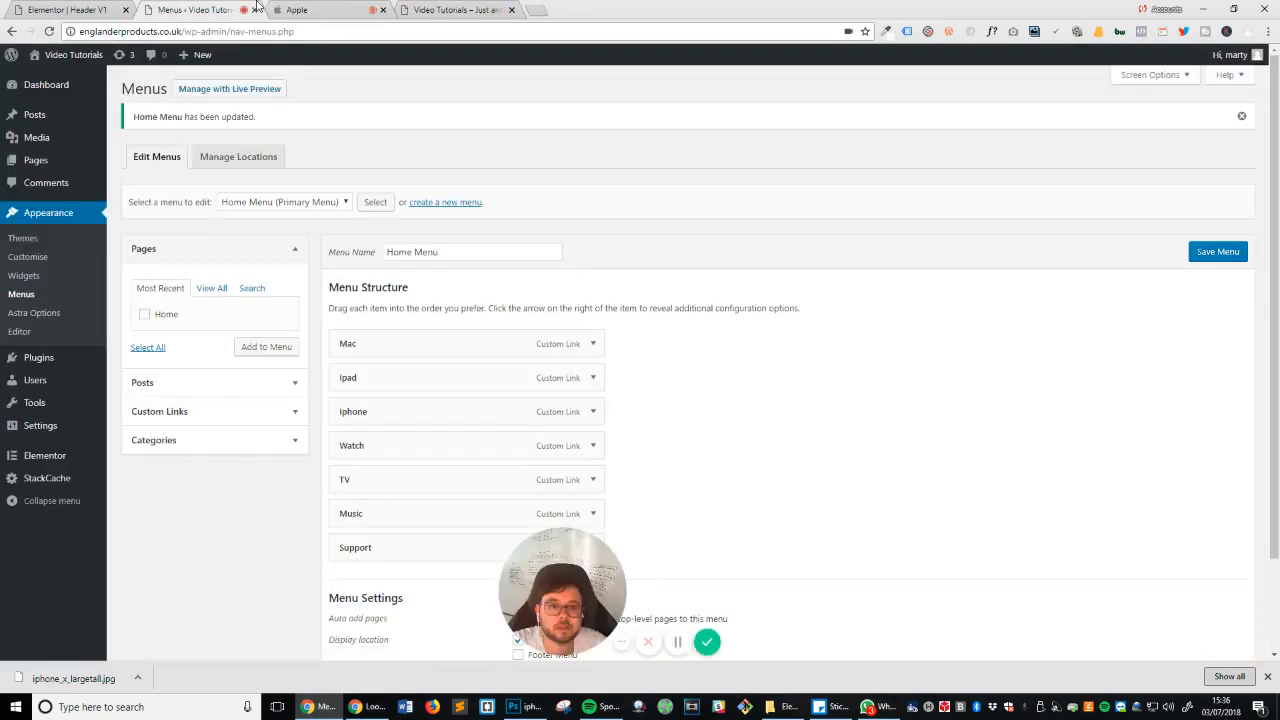
click(297, 10)
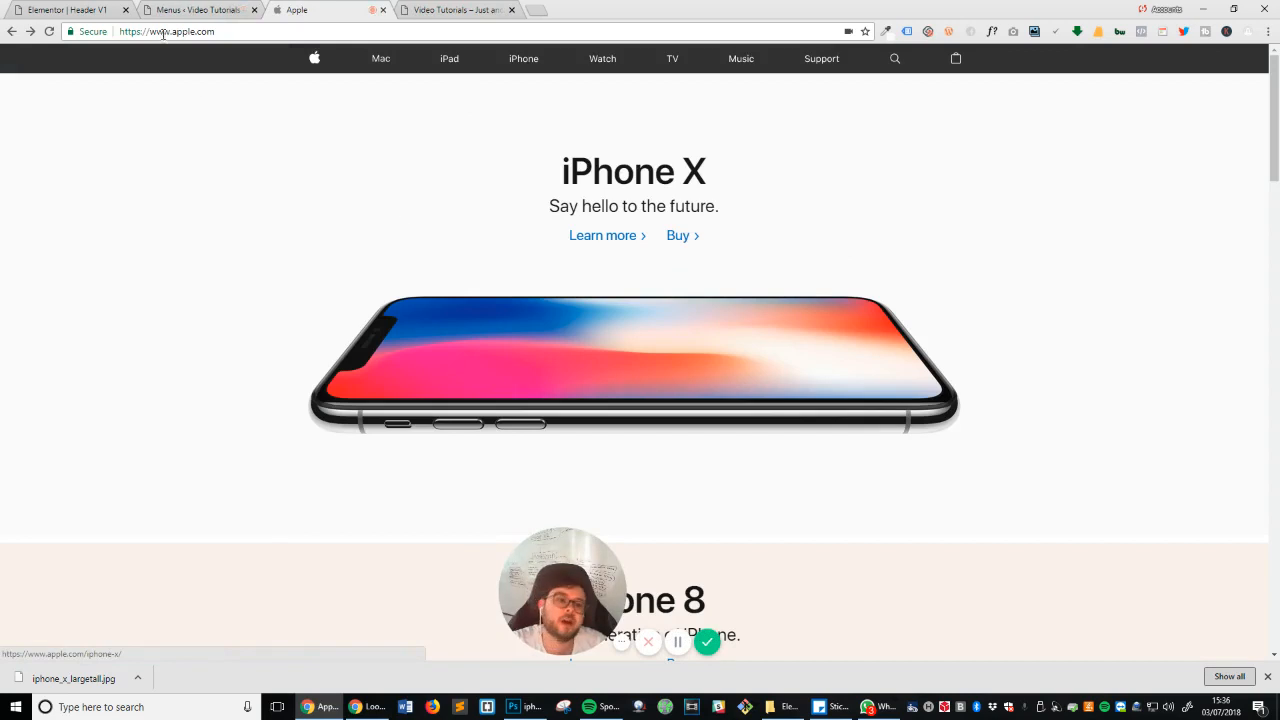
Step: Return to the Elementor editor and set the Learn More button's text decoration to Default
click(68, 9)
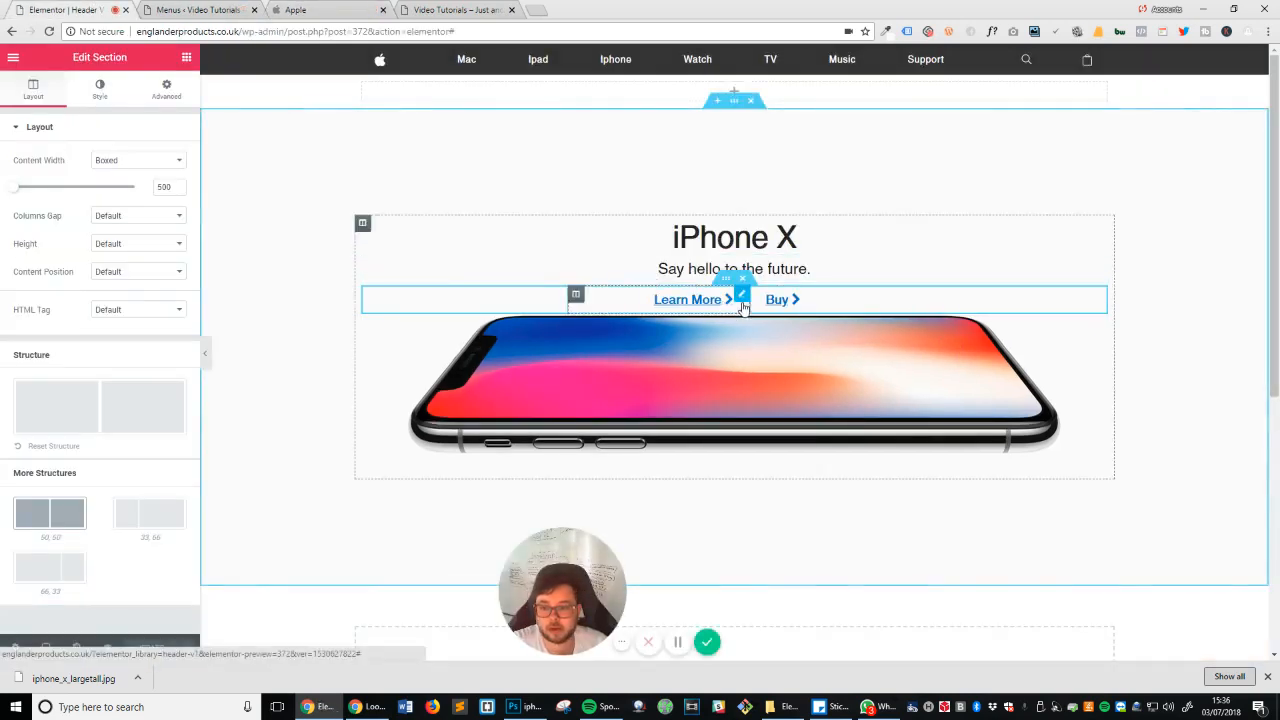
click(743, 306)
click(98, 90)
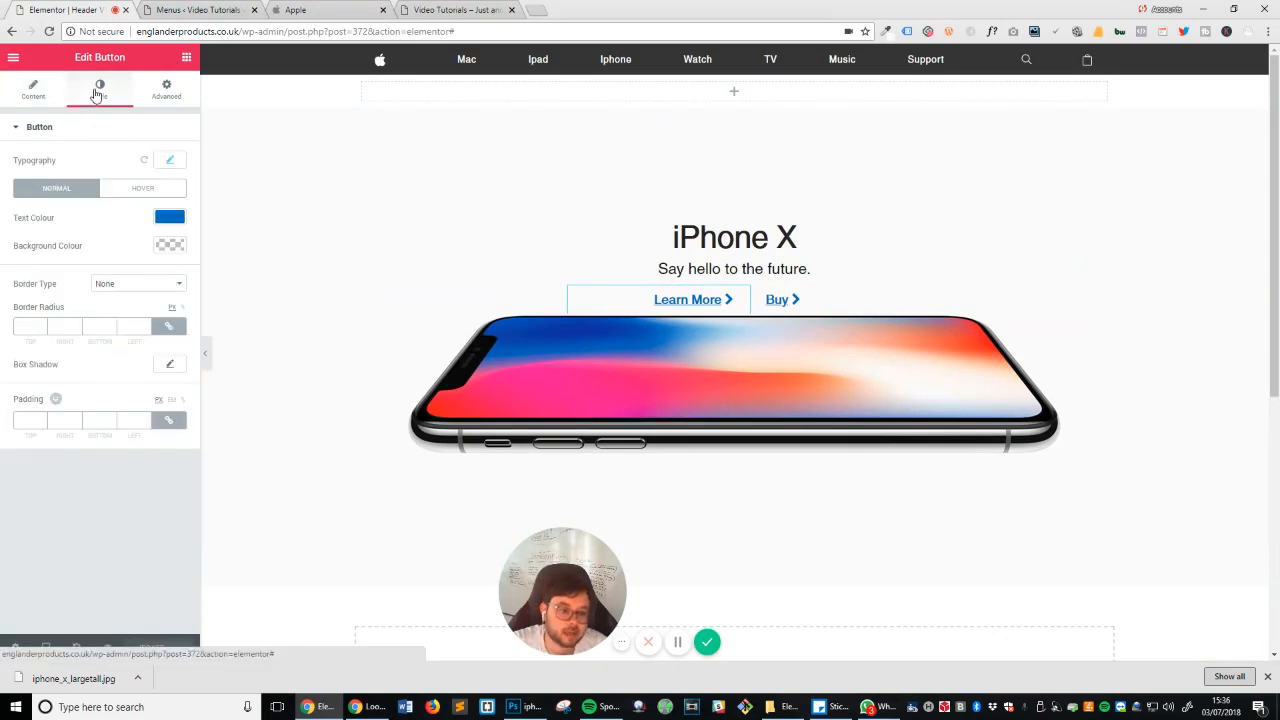
click(170, 162)
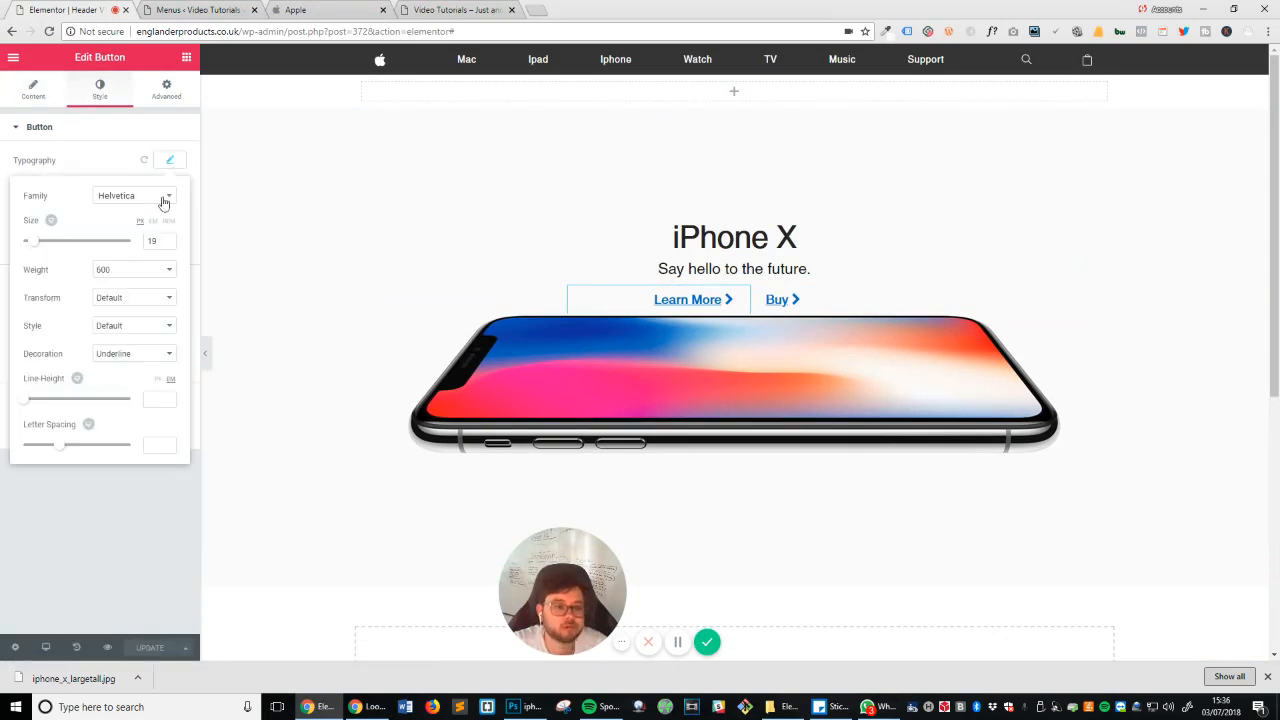
click(125, 360)
click(110, 369)
click(119, 513)
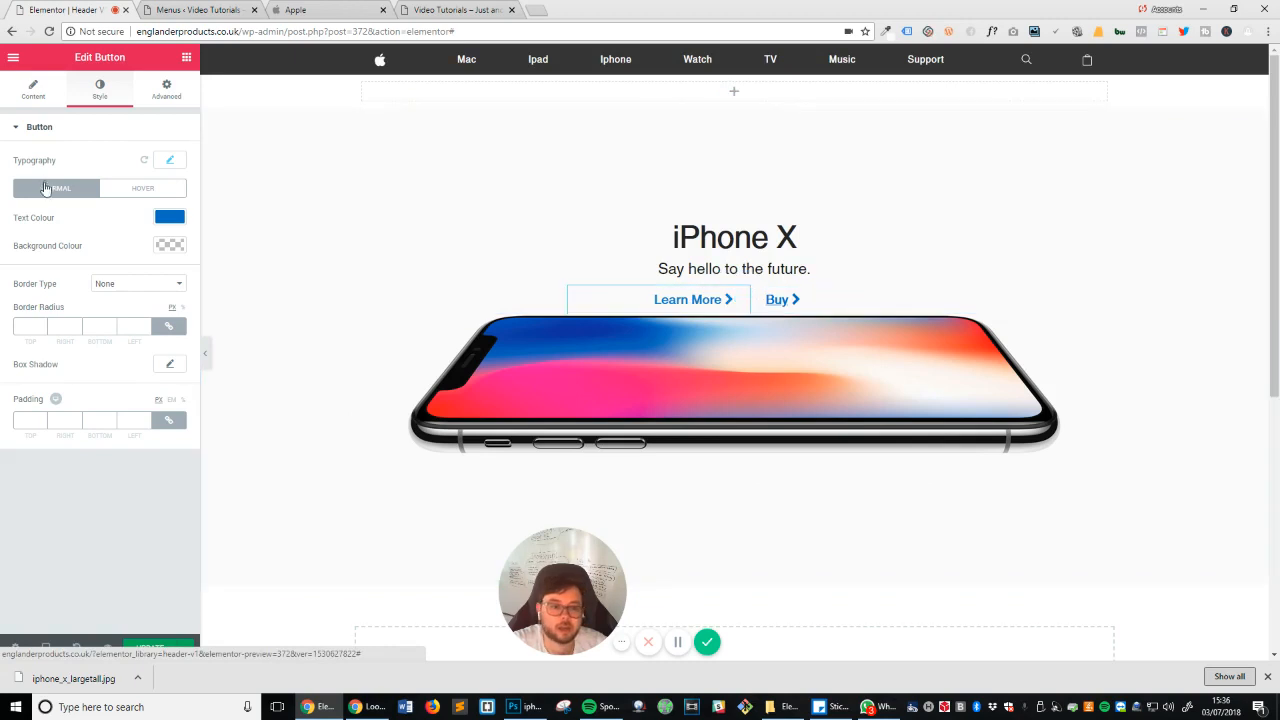
click(147, 194)
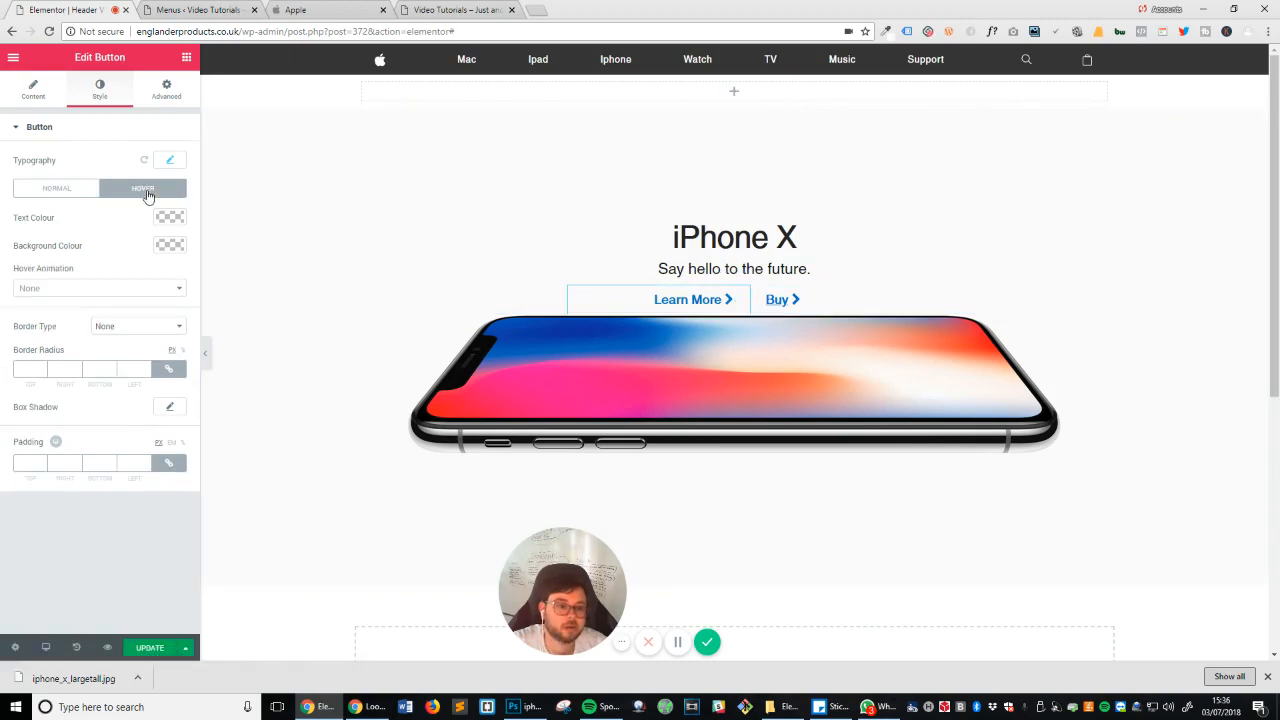
click(144, 296)
click(144, 296)
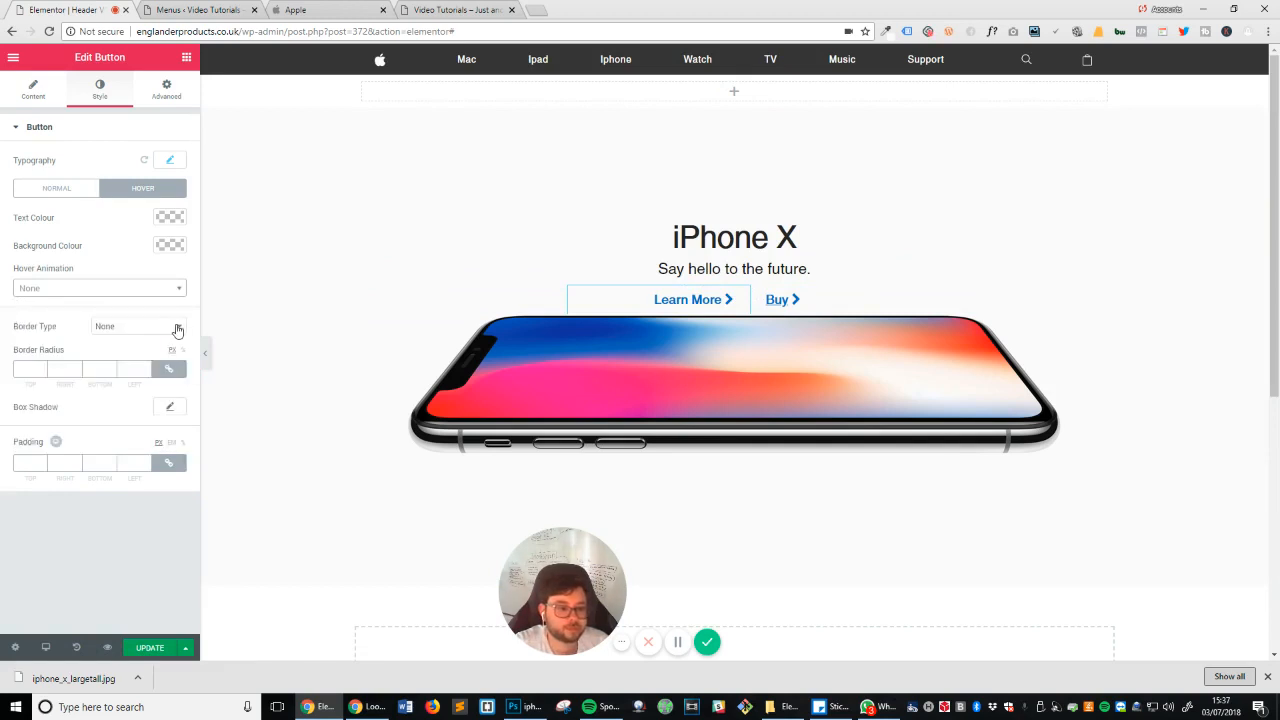
click(170, 161)
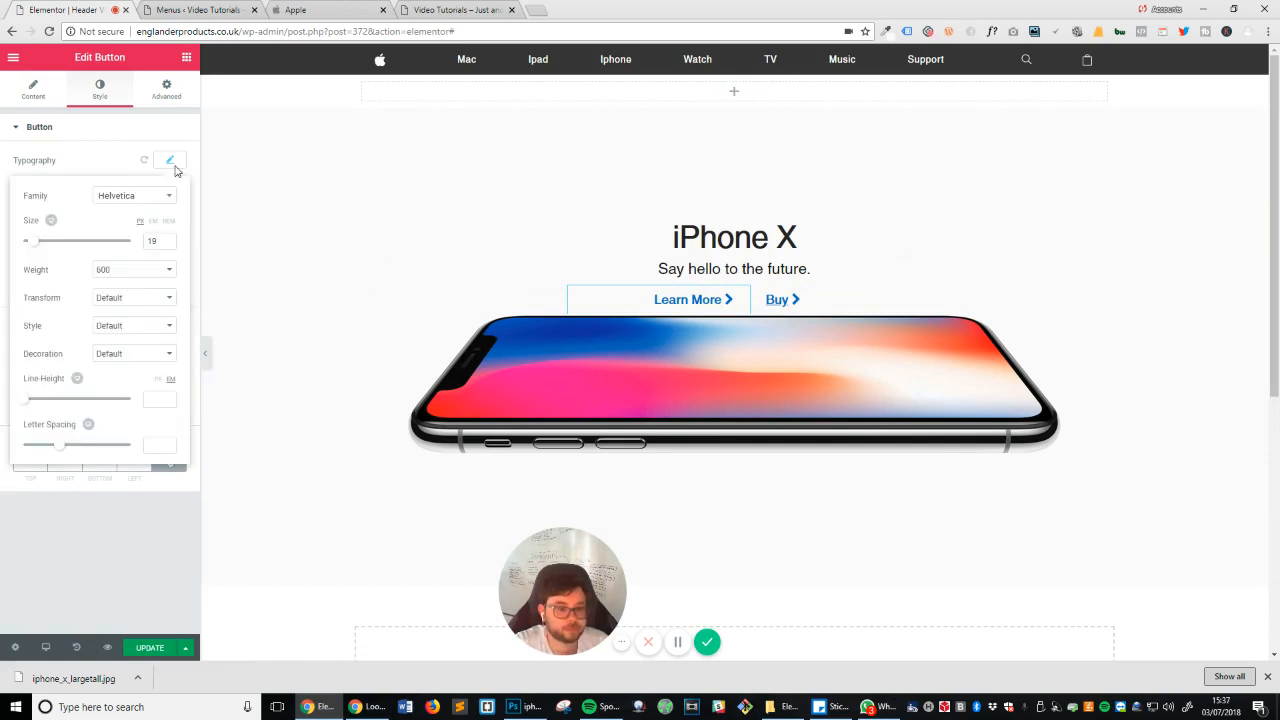
click(92, 525)
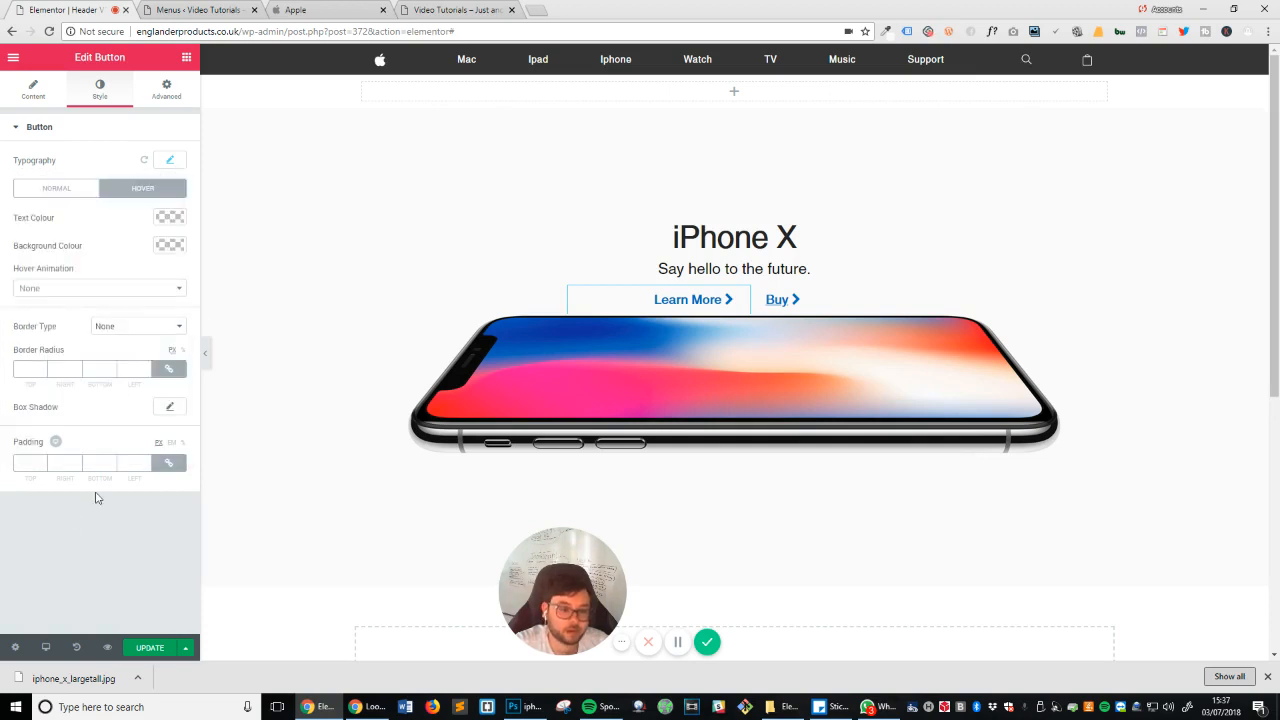
Step: Try a Solid border type on the Learn More button, with unlinked side widths, and open its border colour choices
click(119, 330)
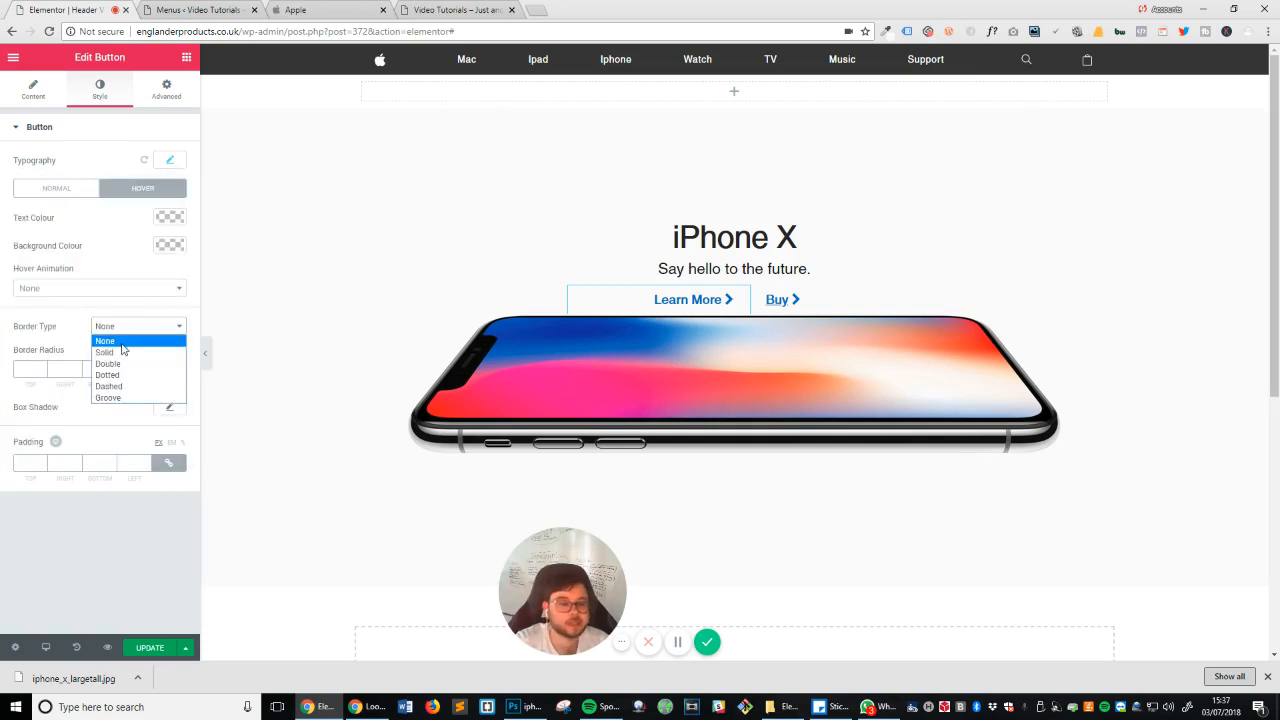
click(124, 352)
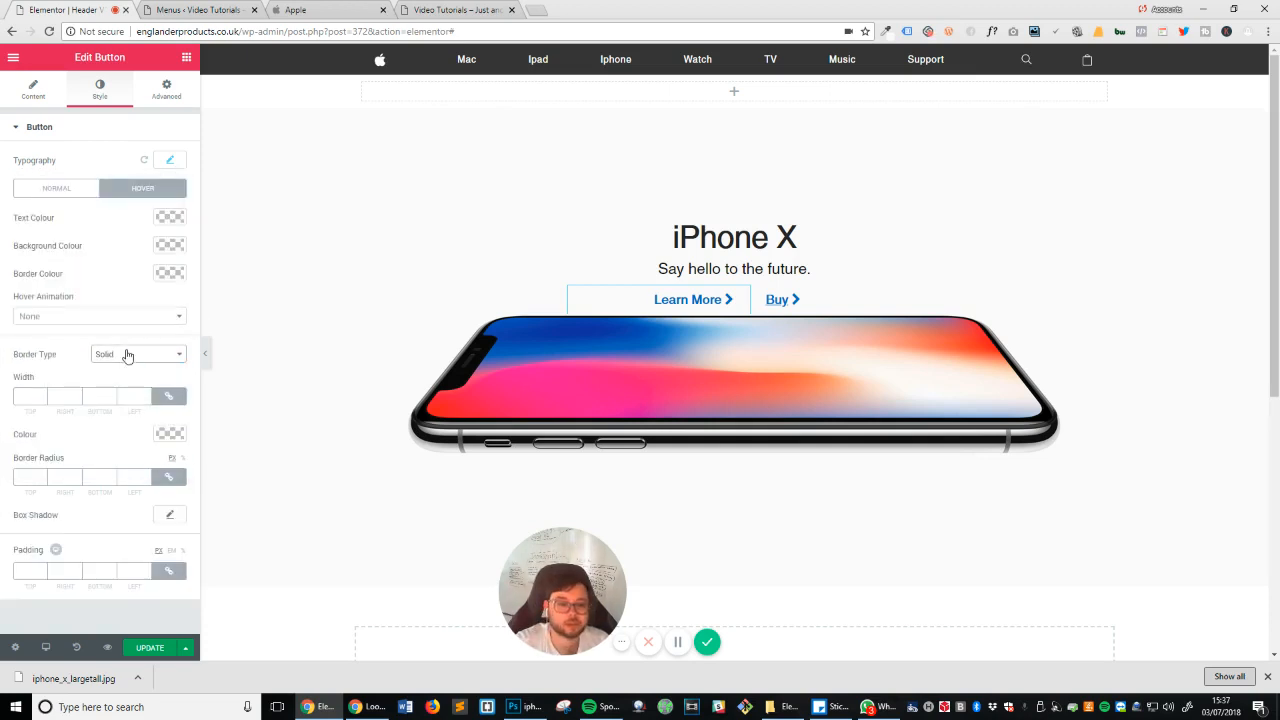
click(167, 399)
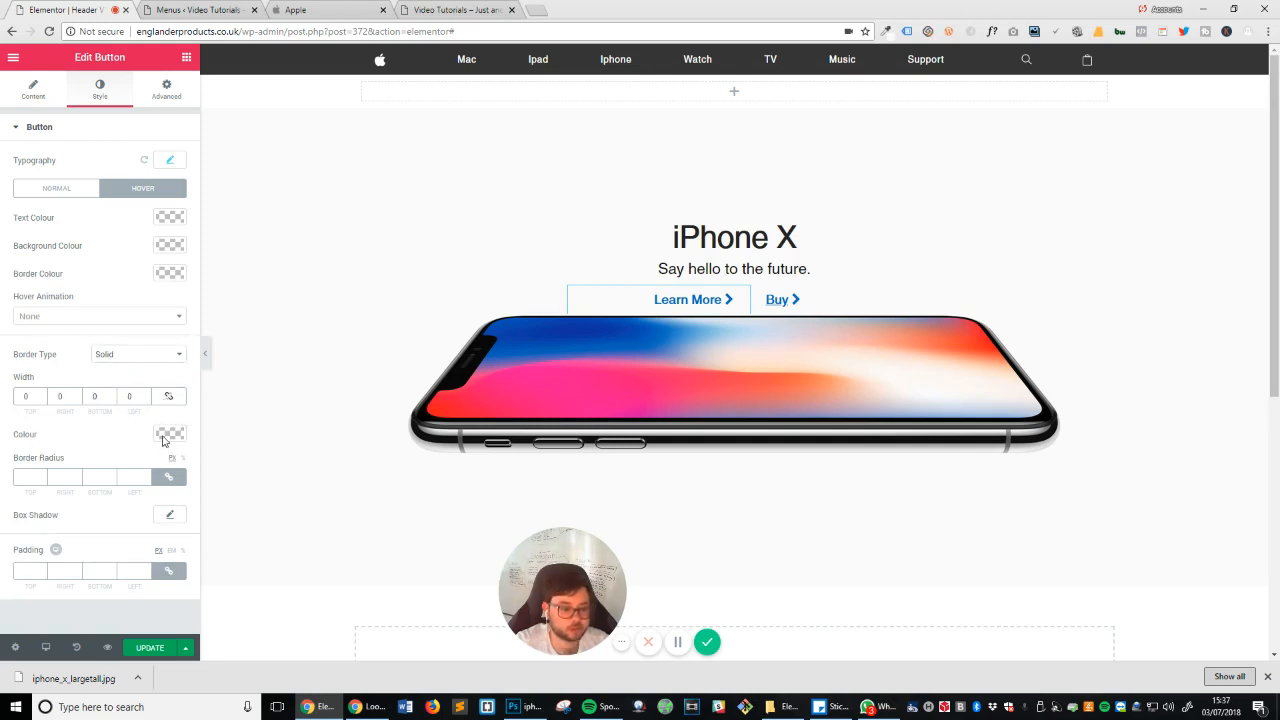
click(165, 437)
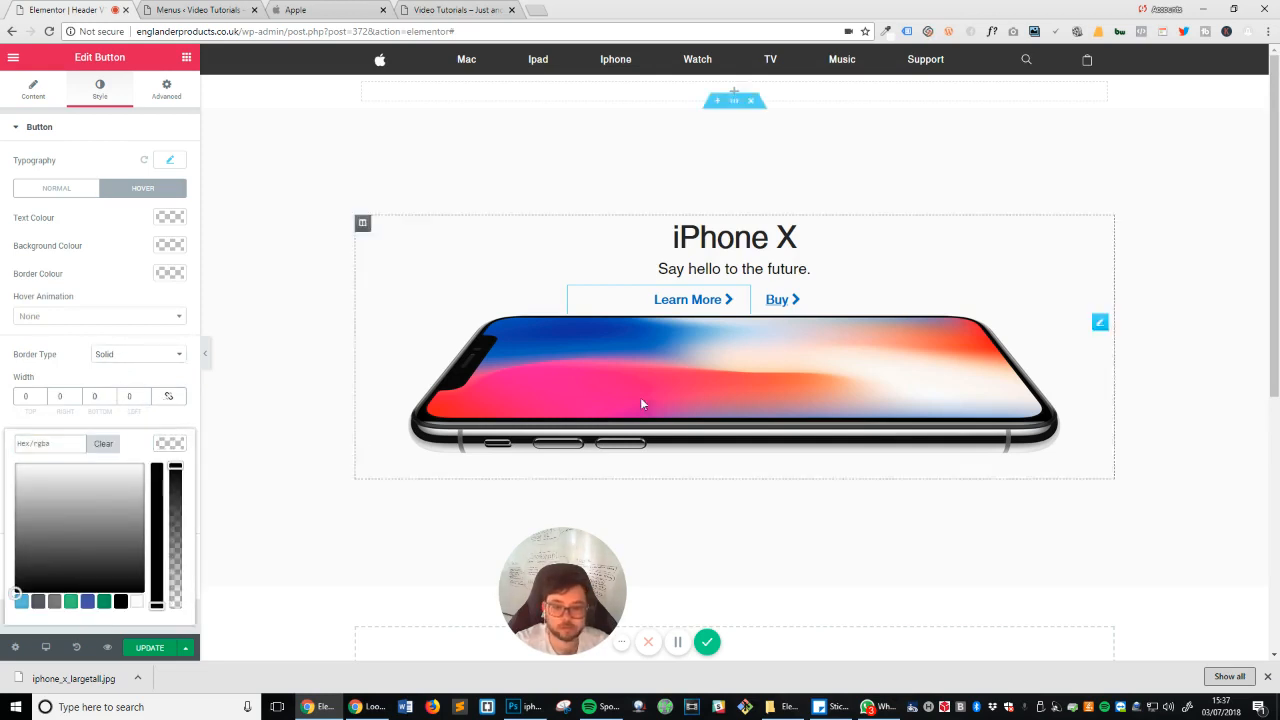
click(169, 161)
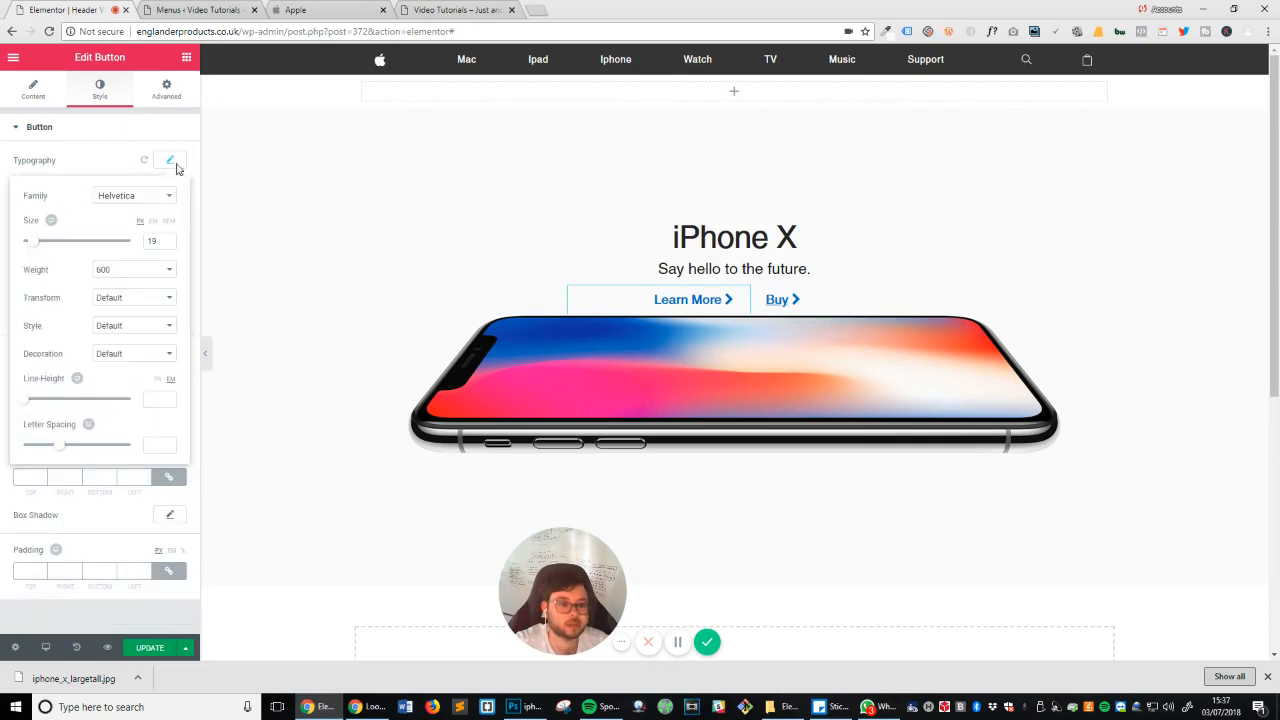
click(171, 162)
click(172, 226)
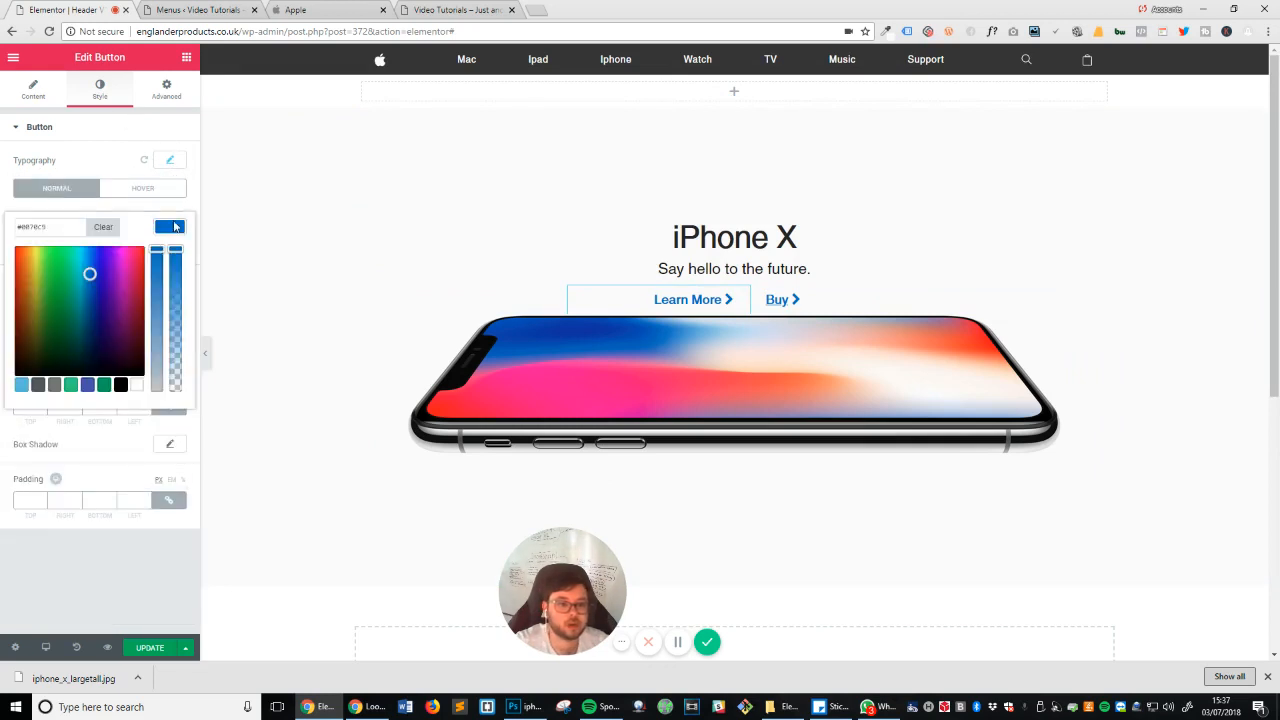
double_click(67, 225)
key(ctrl+x)
click(177, 168)
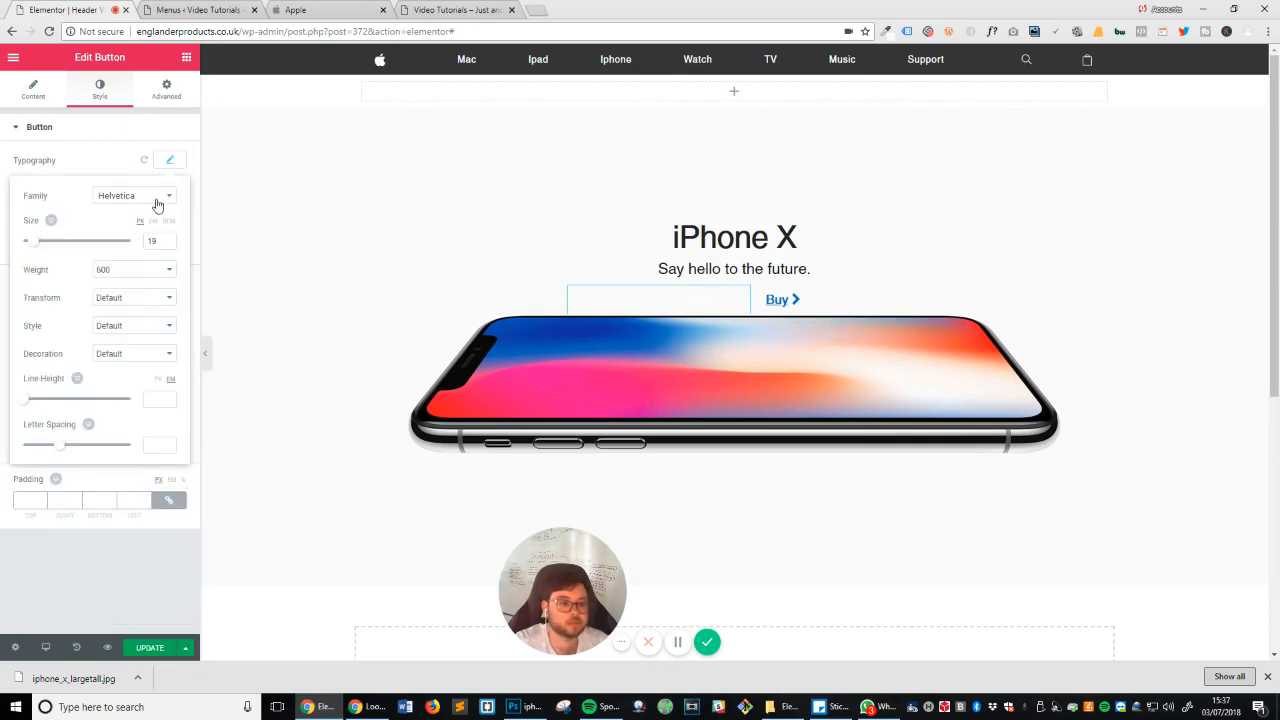
click(179, 174)
click(168, 219)
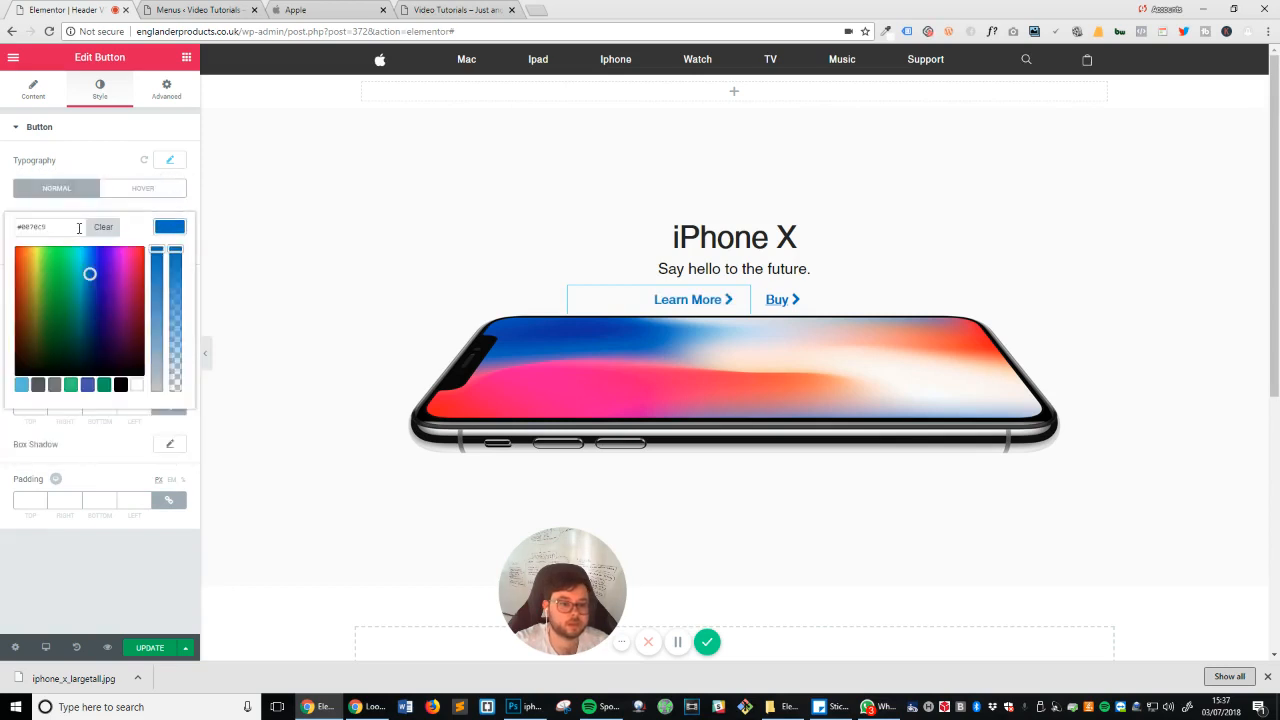
click(169, 220)
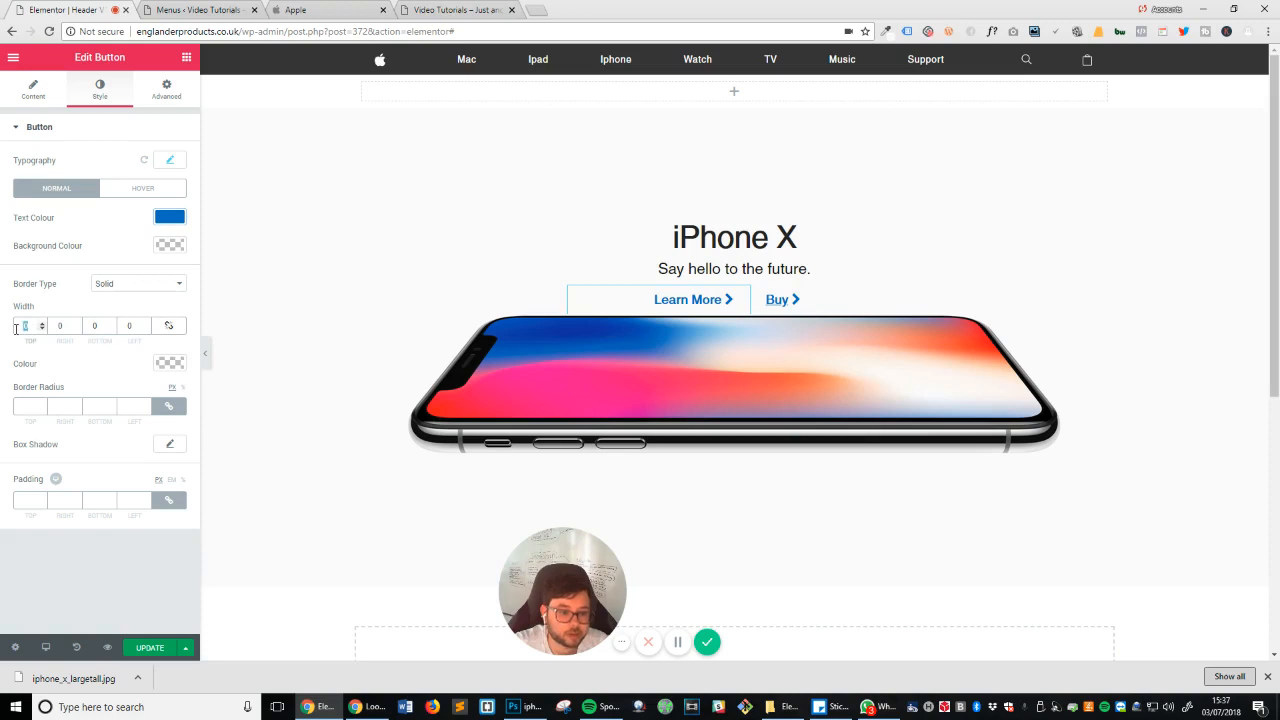
Step: Try a border width of 2 on the Learn More button's top edge, and on its bottom edge instead
text(2)
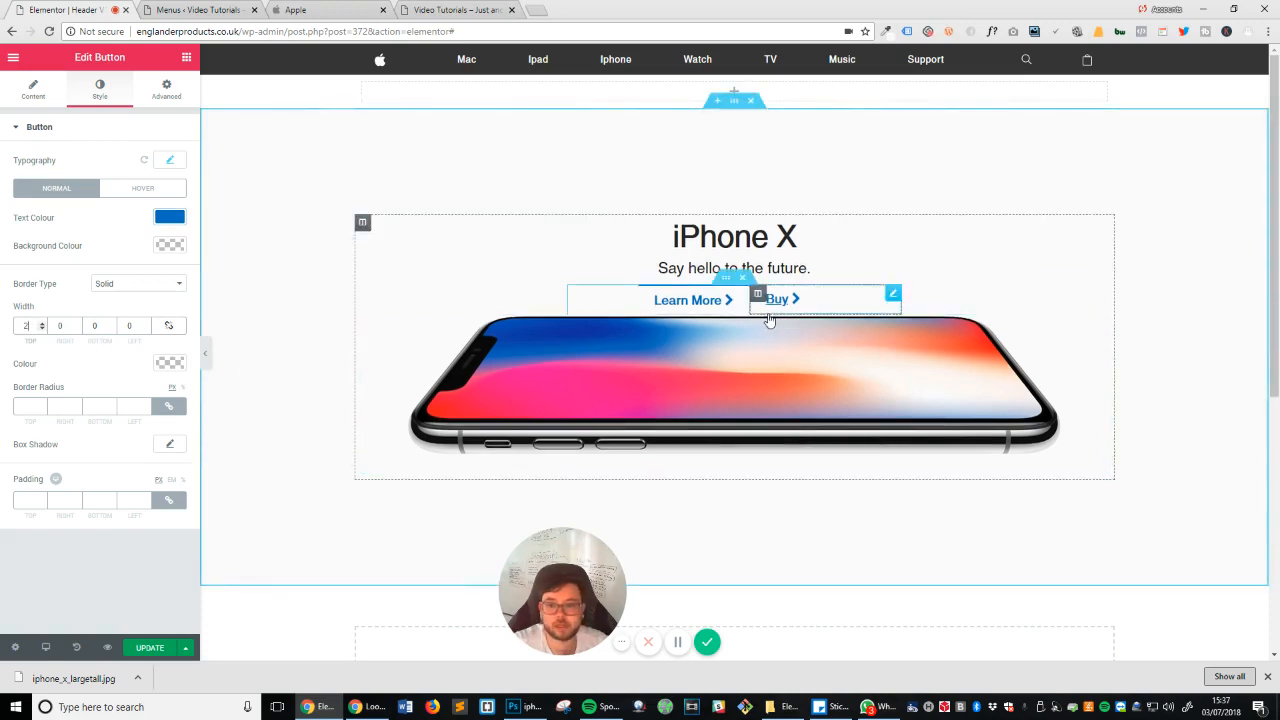
key(BackSpace)
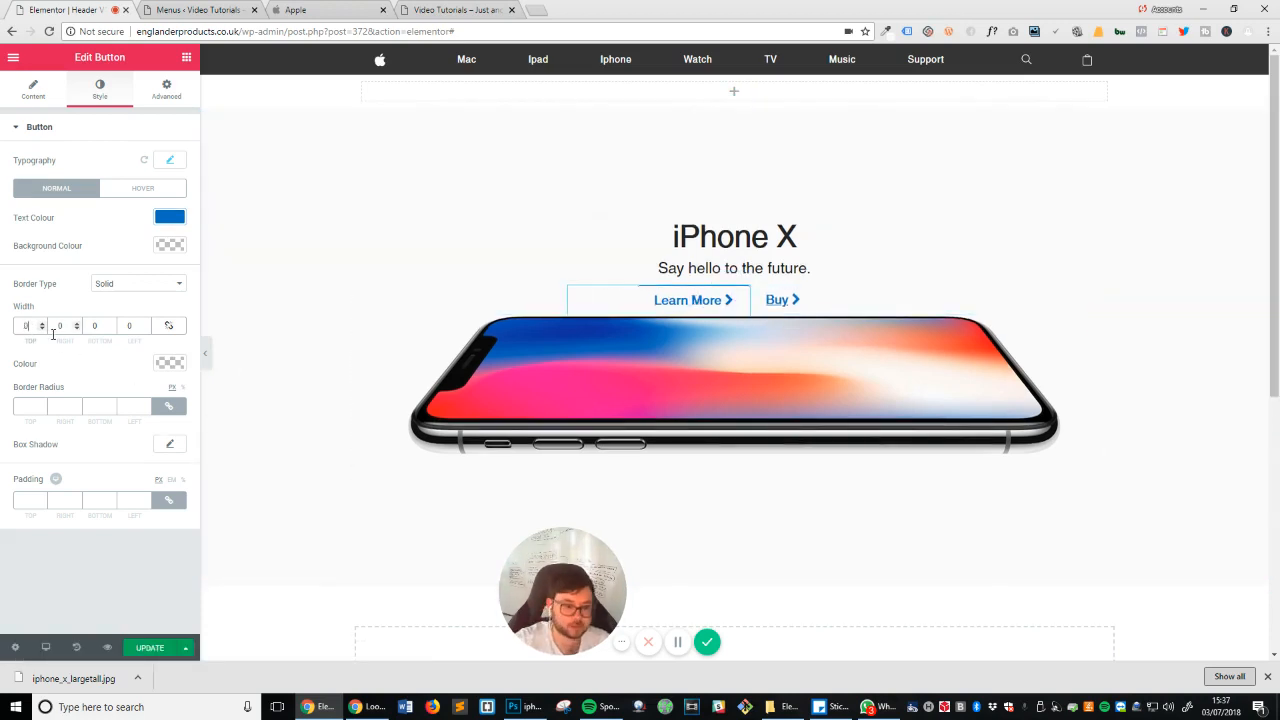
click(100, 325)
text(2)
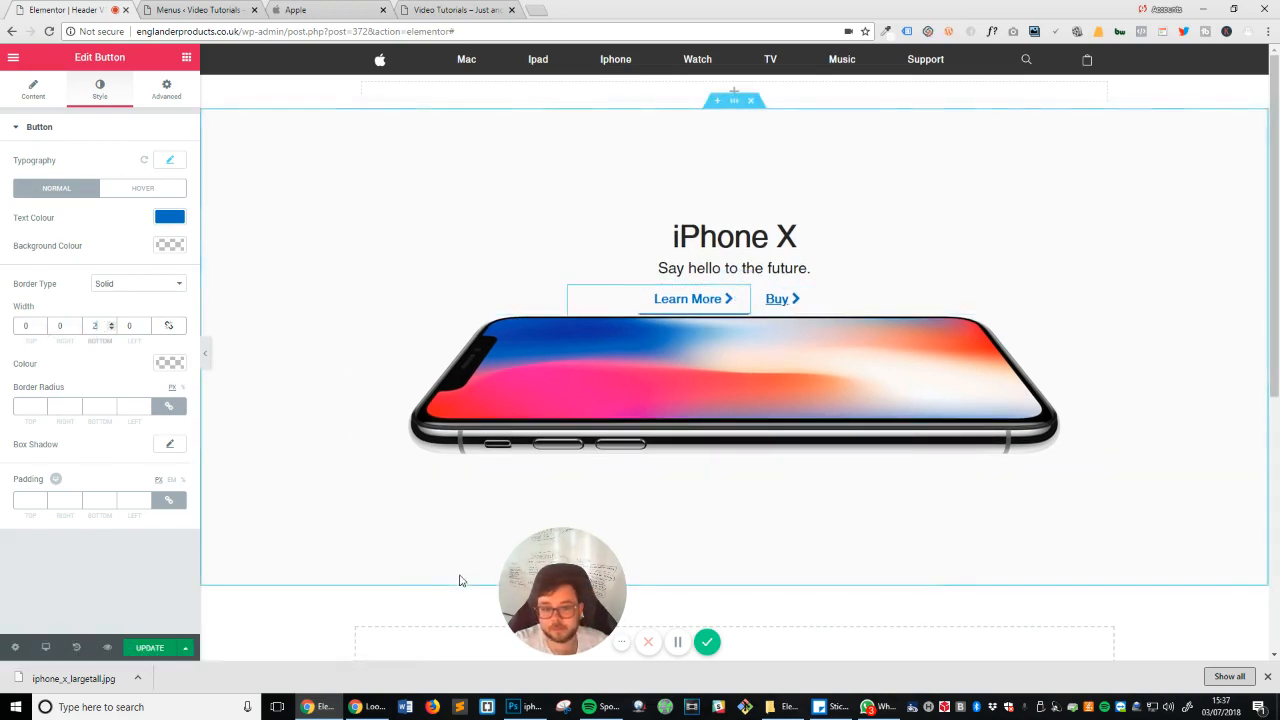
Step: Reset the Learn More button's border widths to 0 and its border type to None, and show its hover settings
click(170, 331)
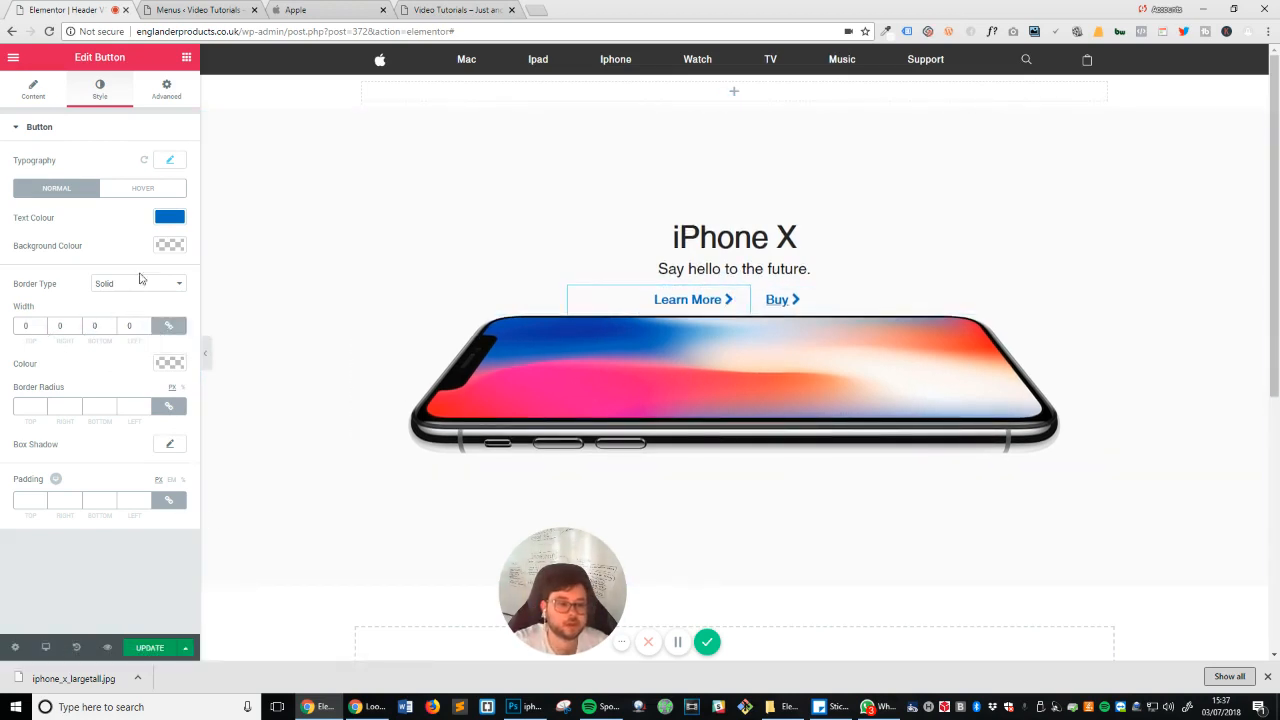
click(140, 283)
click(120, 294)
click(132, 193)
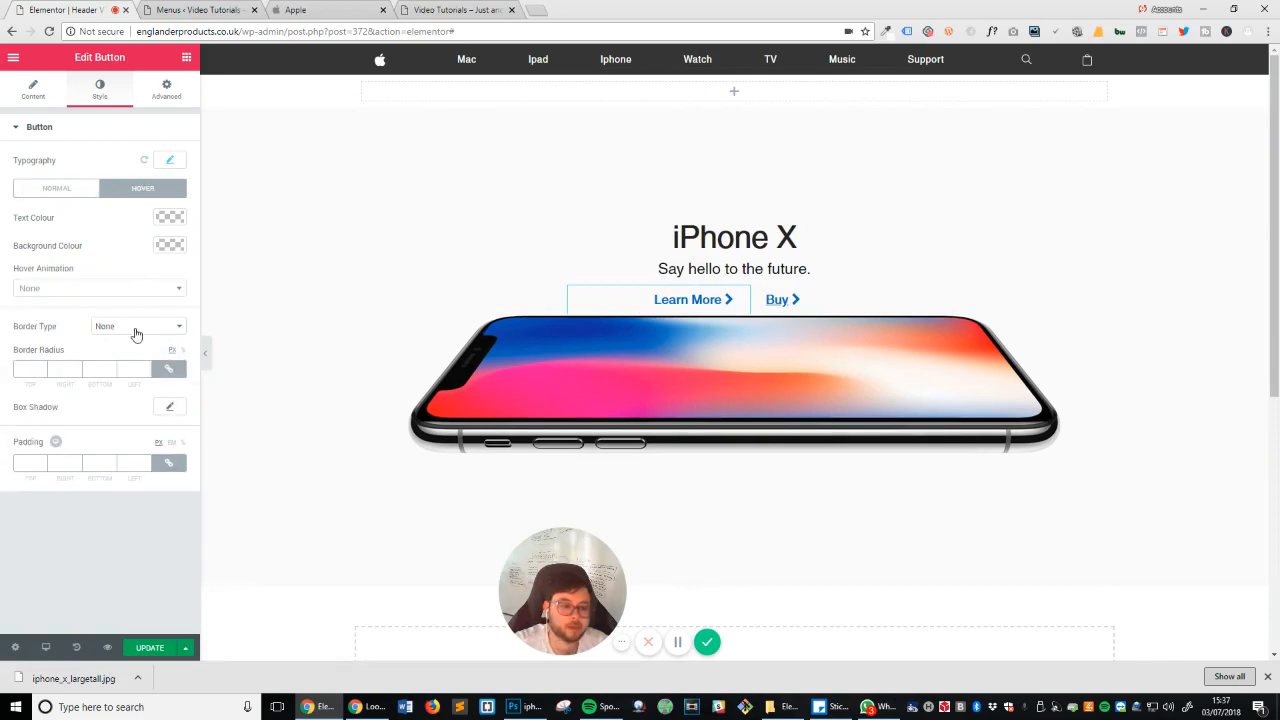
Step: Try a Solid border with unlinked sides and a bottom width of 2 in the Learn More button's hover style
click(137, 330)
click(121, 349)
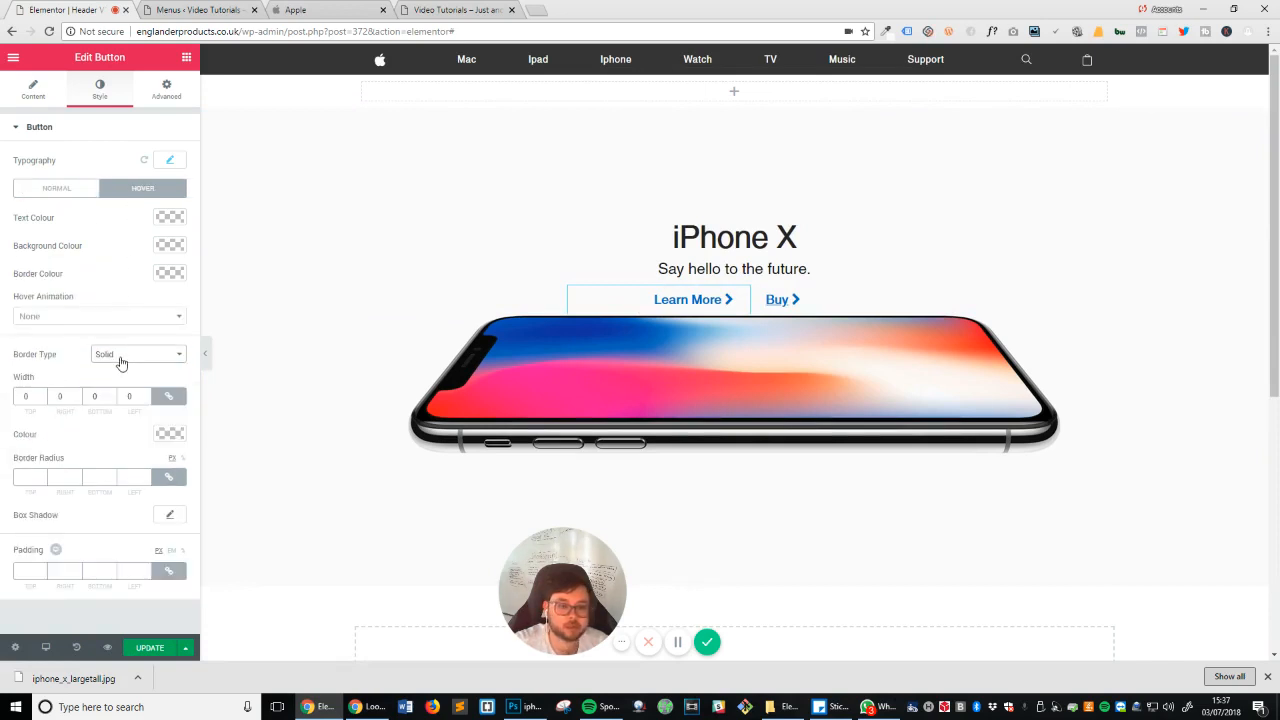
click(154, 400)
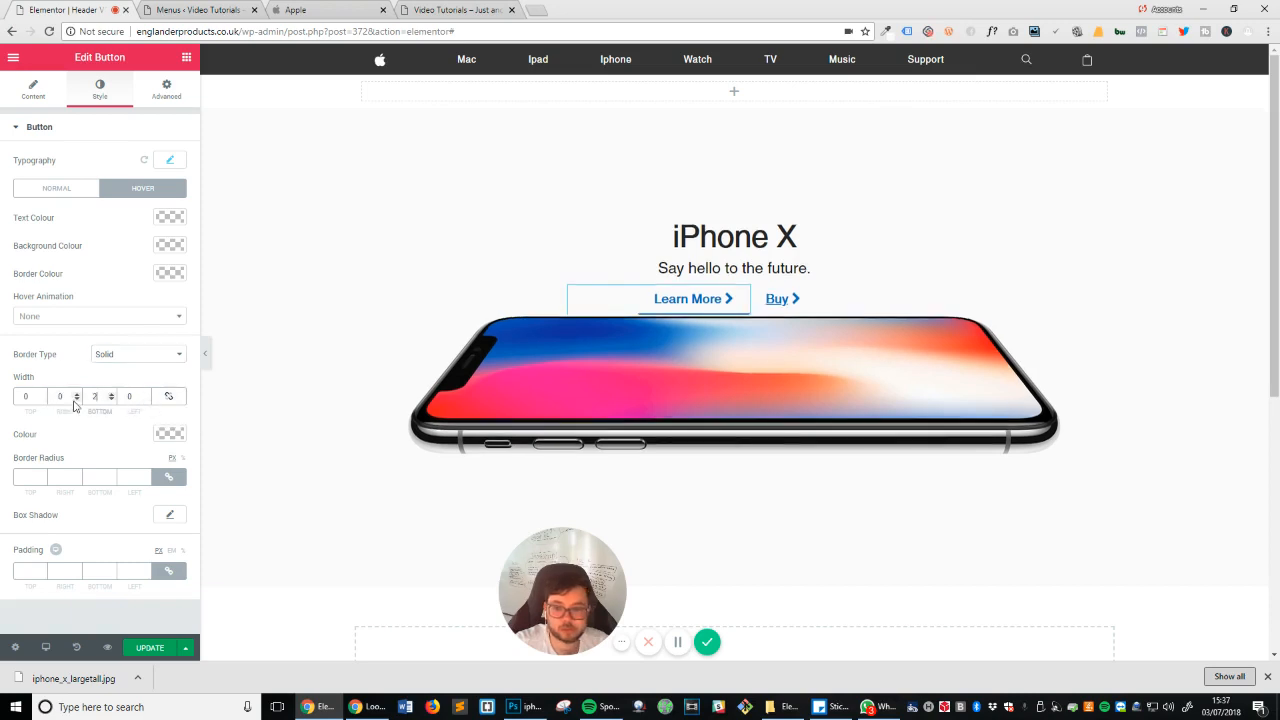
click(139, 357)
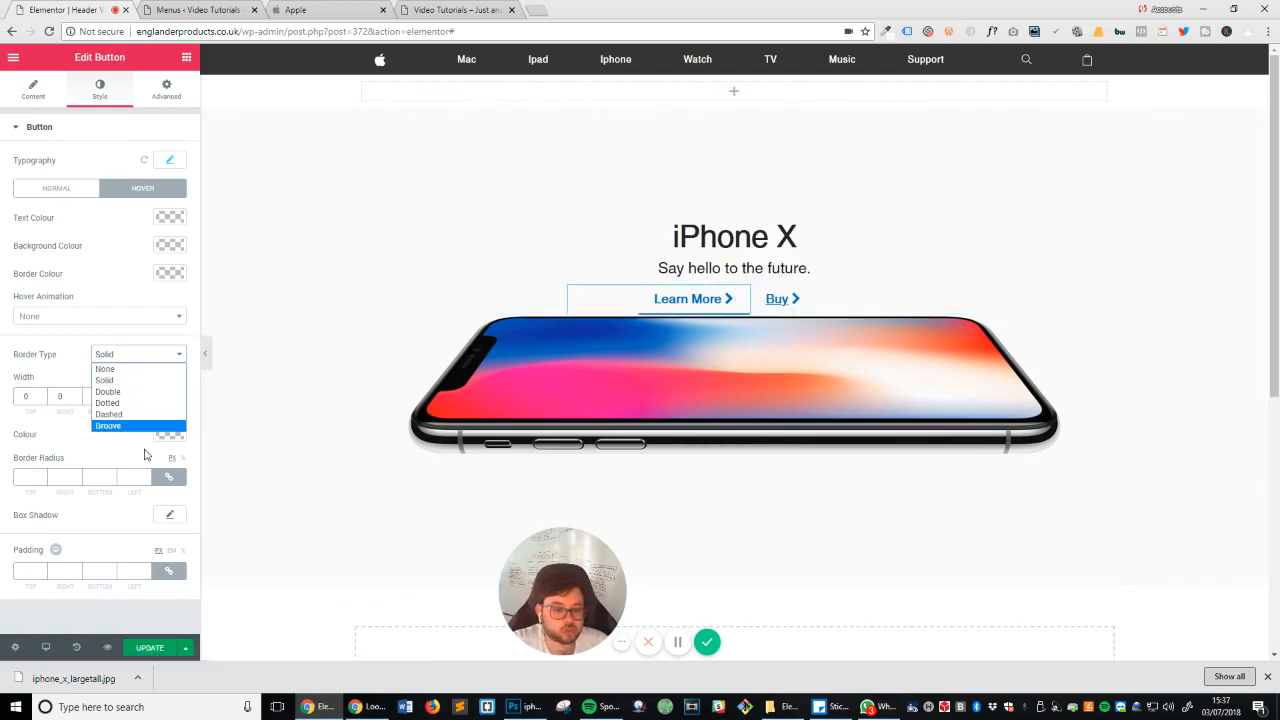
click(145, 455)
Step: Clear the Learn More button's border widths and set its border type back to None
click(167, 397)
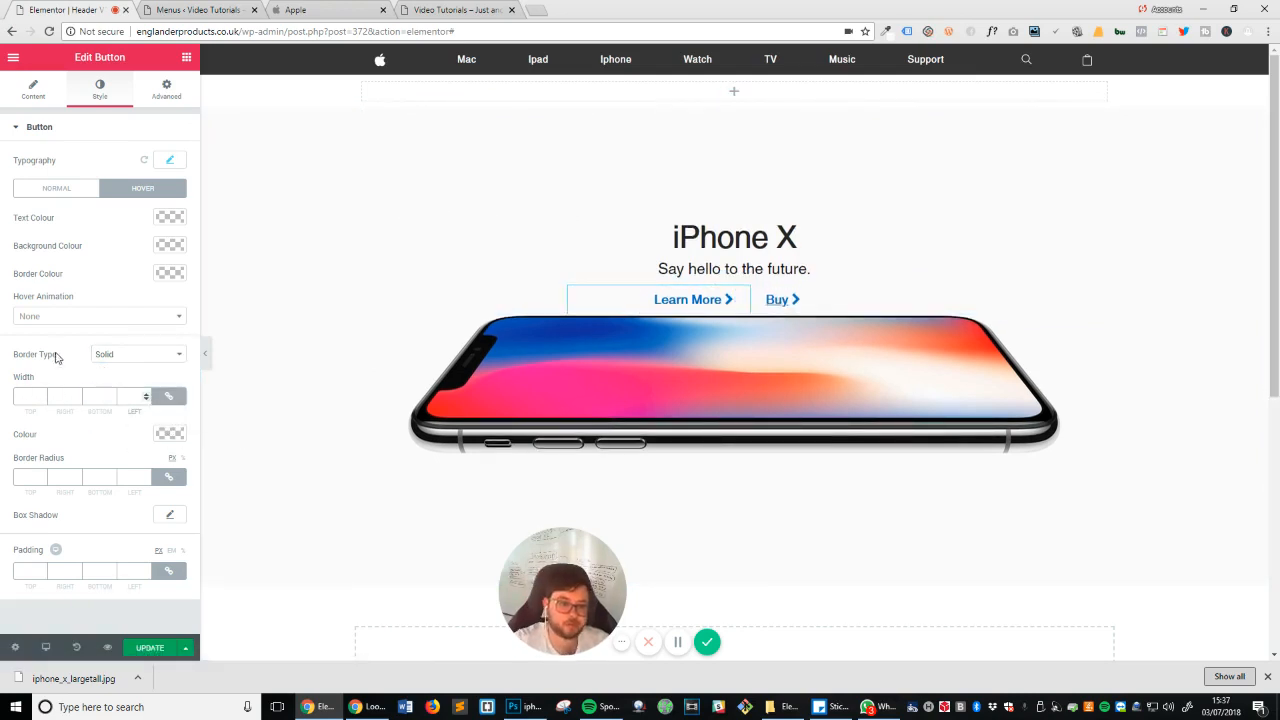
click(117, 359)
click(118, 366)
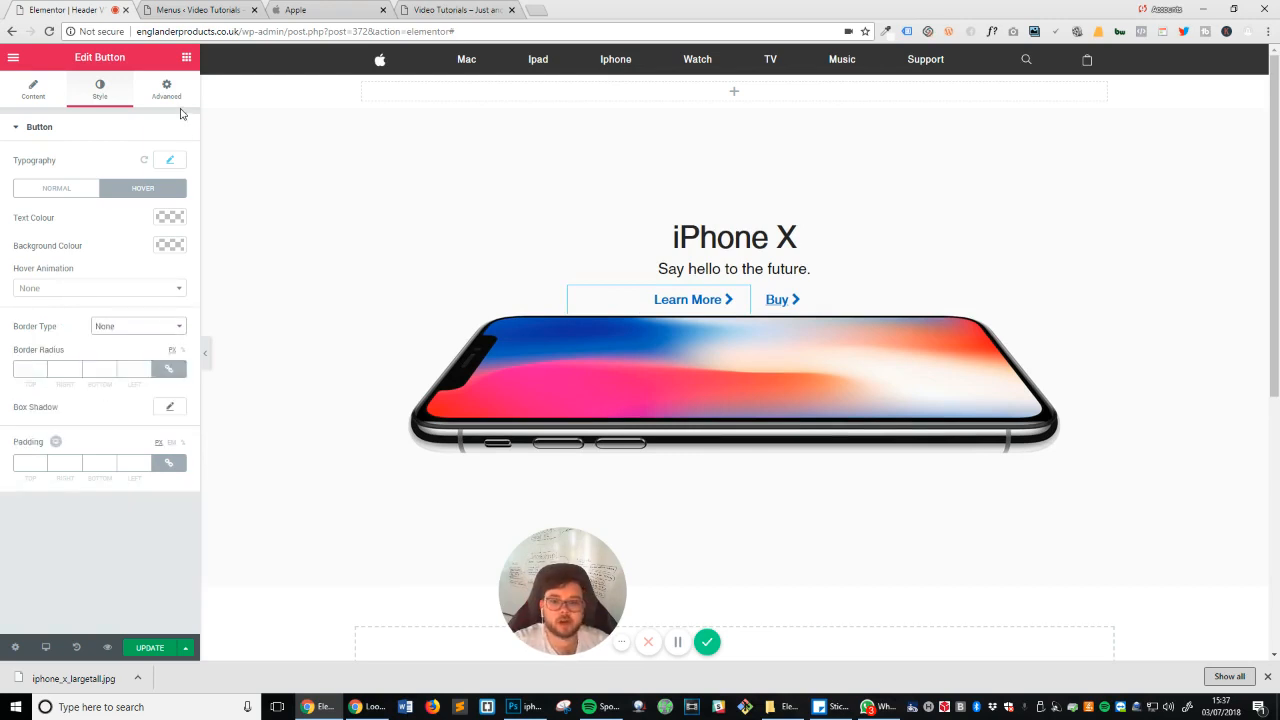
Step: Give the Learn More widget a Solid hover border in its advanced settings, with unlinked sides, a bottom width of 2 and the copied blue colour
click(179, 111)
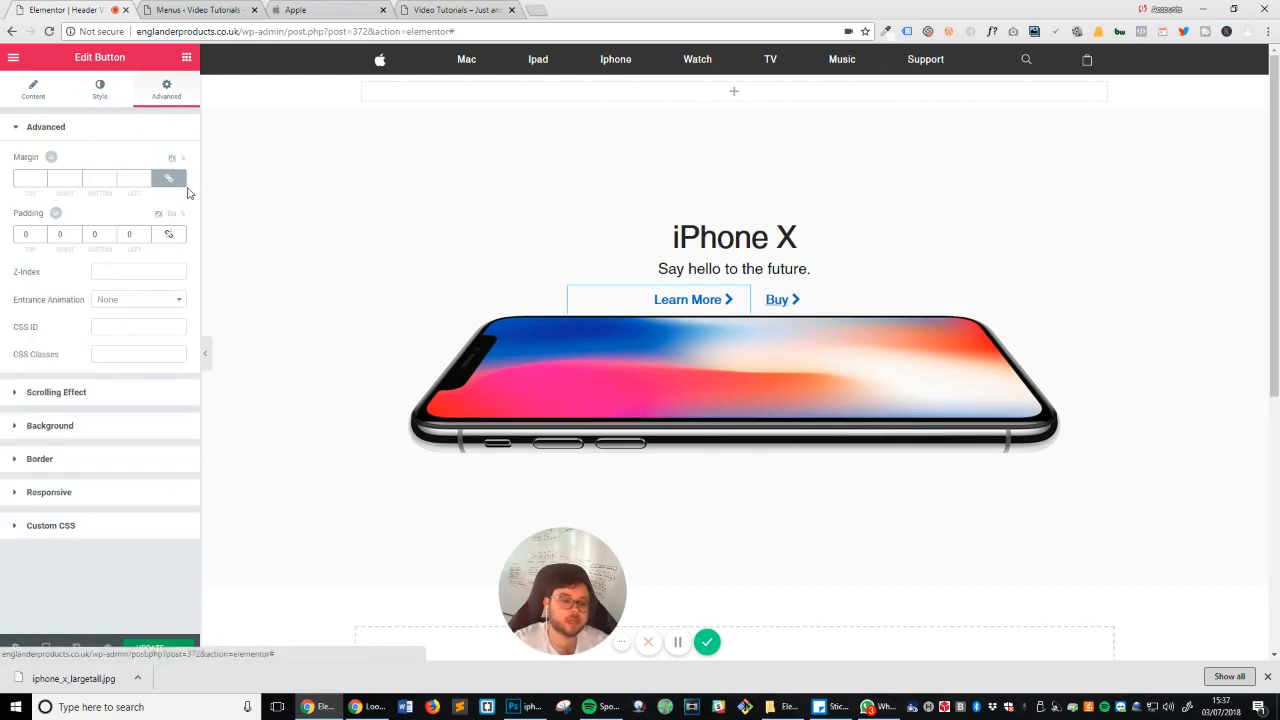
click(55, 458)
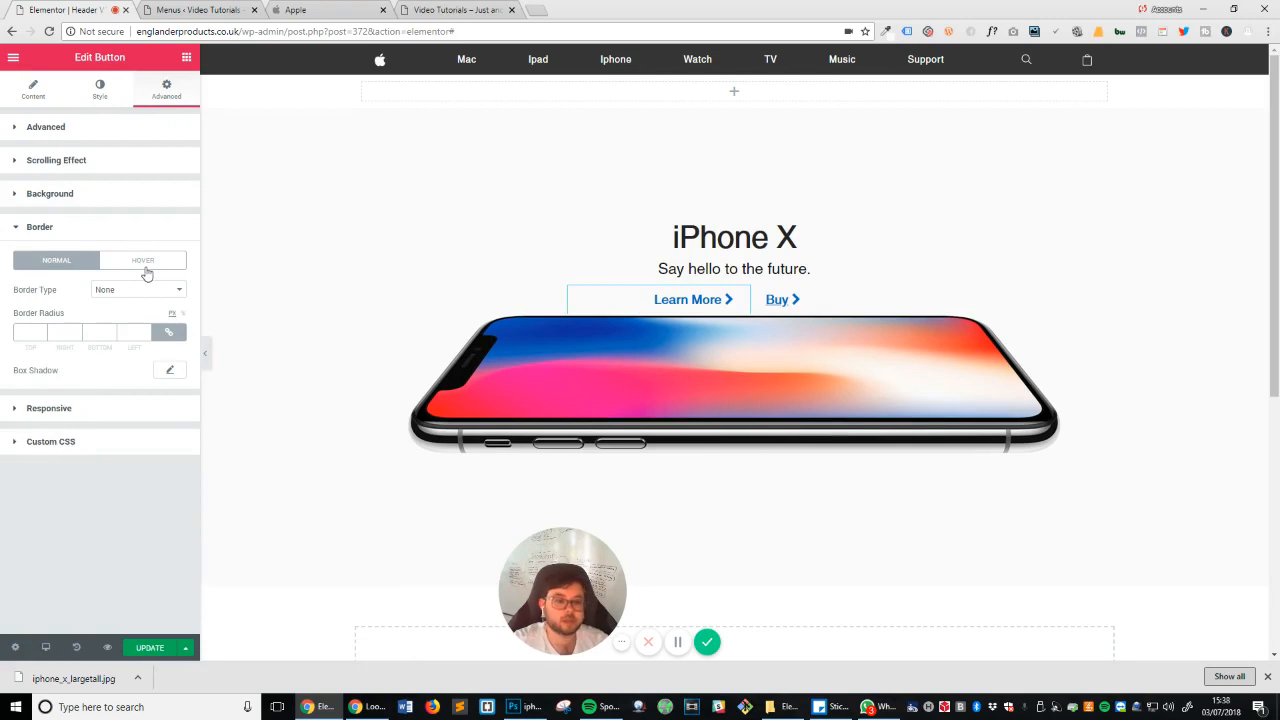
click(143, 260)
click(140, 289)
click(143, 314)
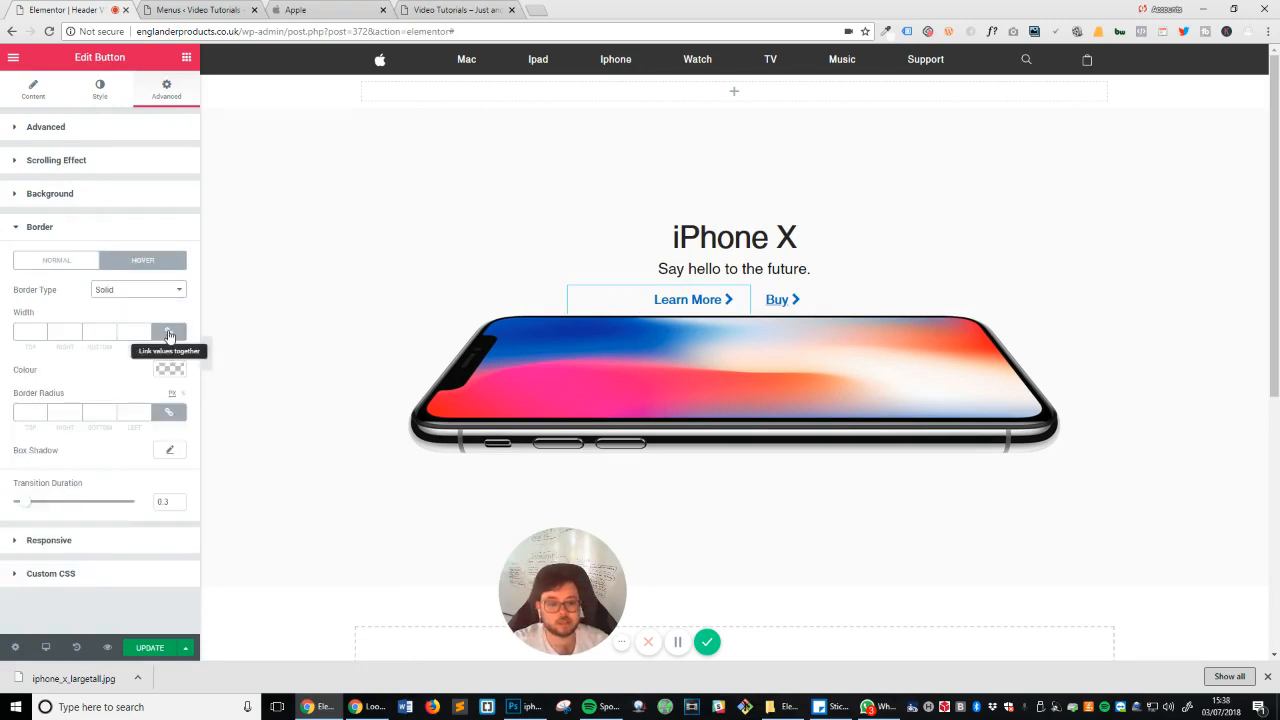
click(168, 333)
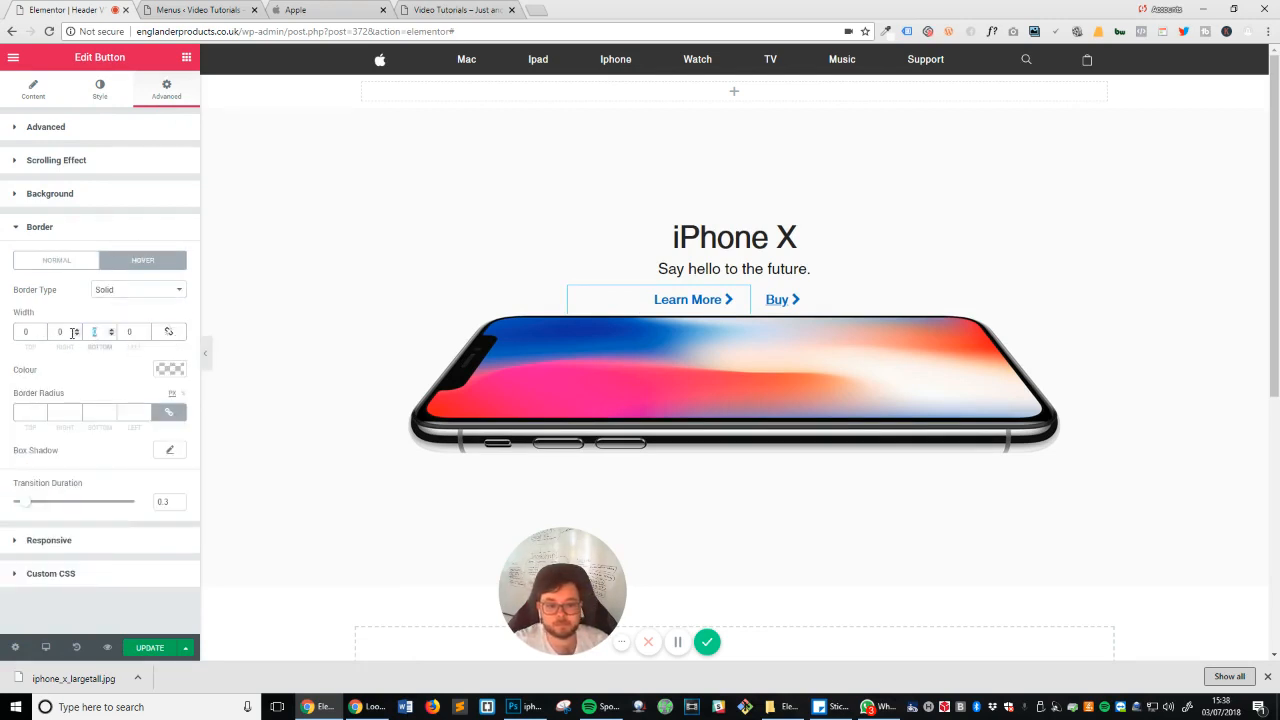
click(170, 371)
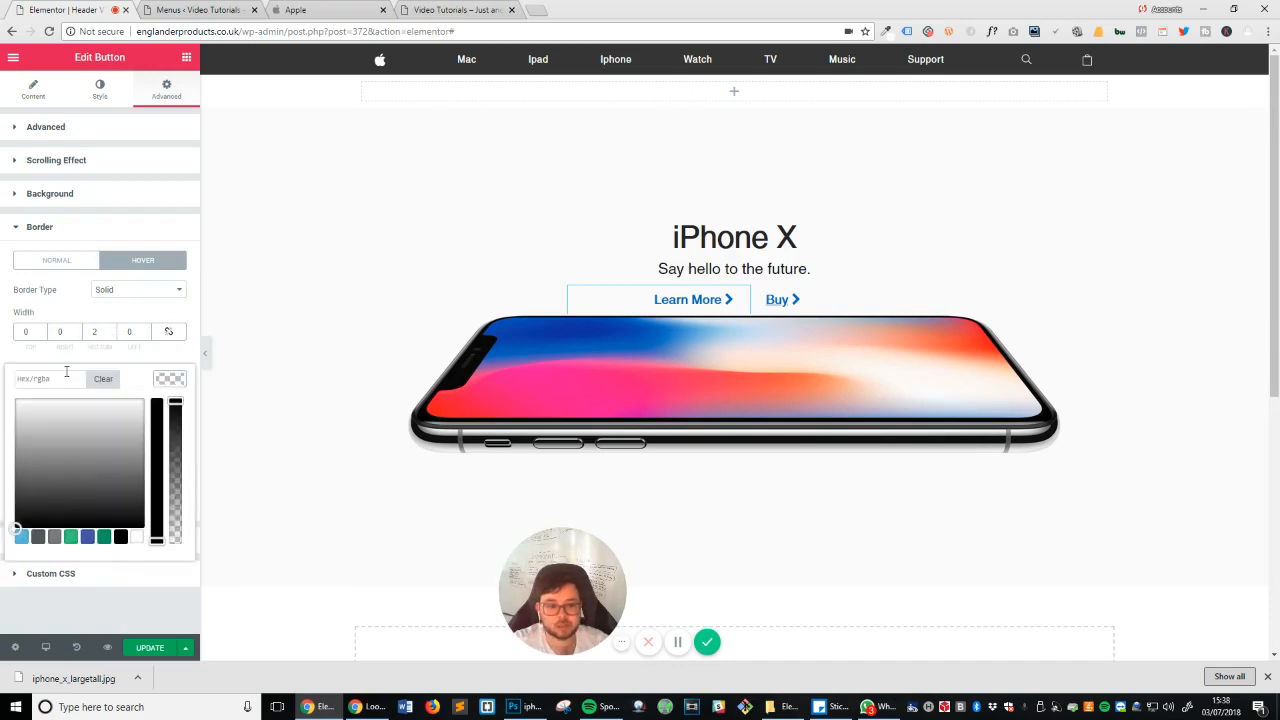
key(ctrl+v)
click(80, 593)
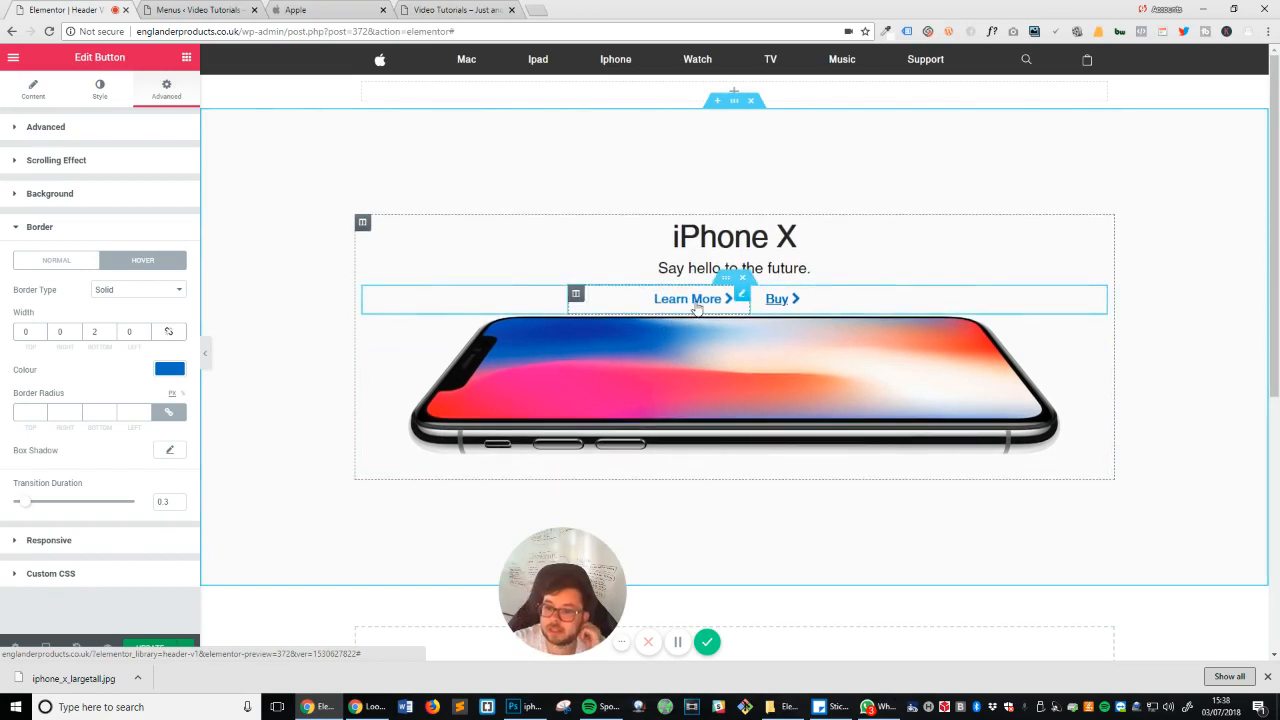
Step: Reset the Learn More widget's hover border widths to 0, show its normal border settings and save the template
click(163, 334)
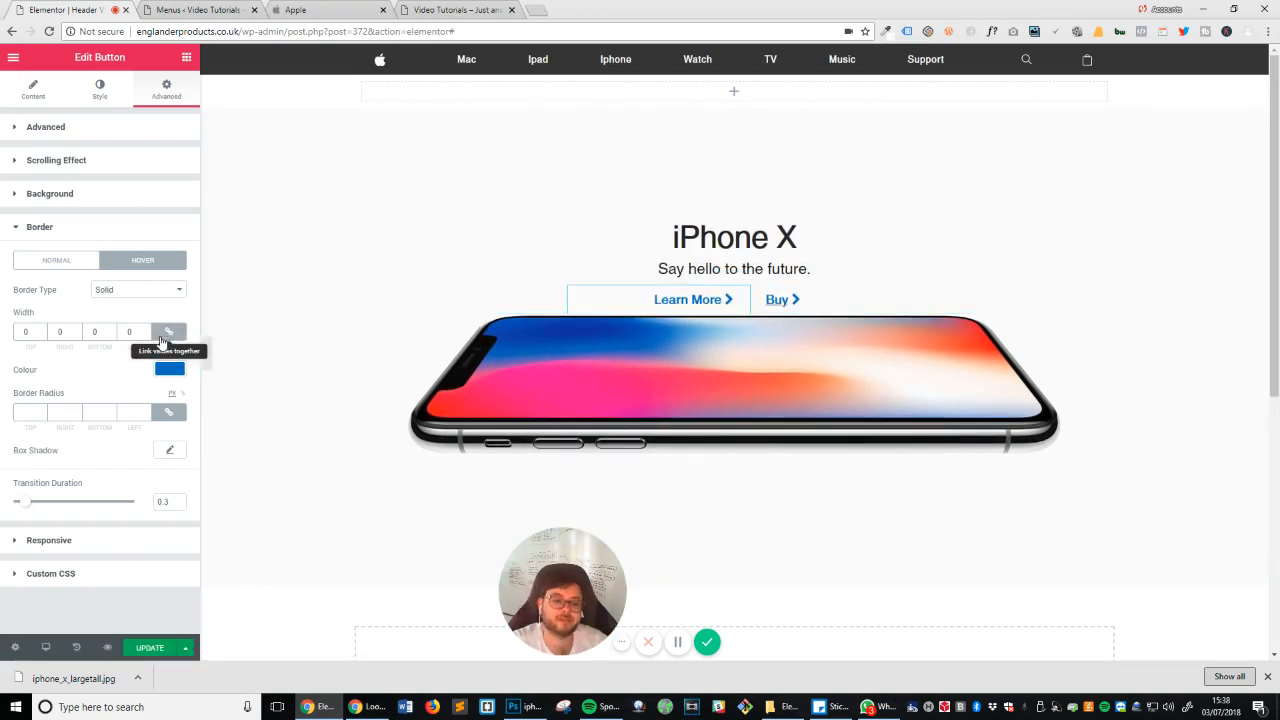
click(166, 332)
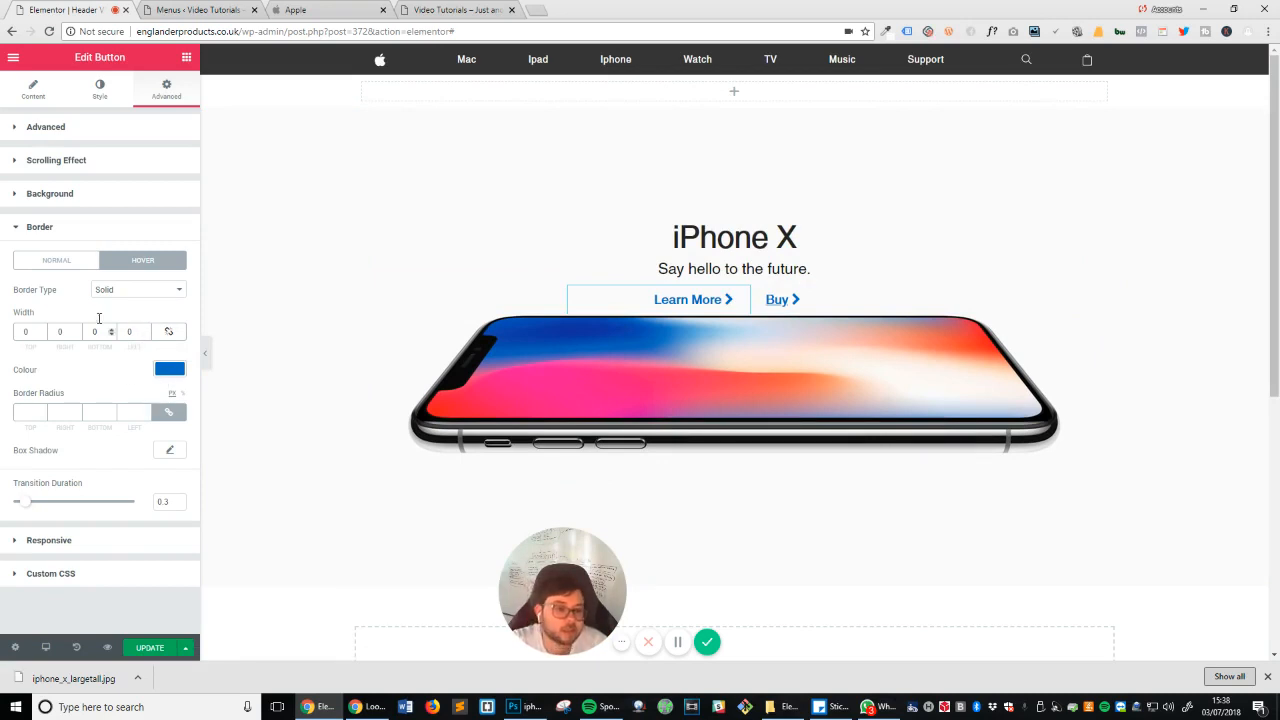
click(70, 268)
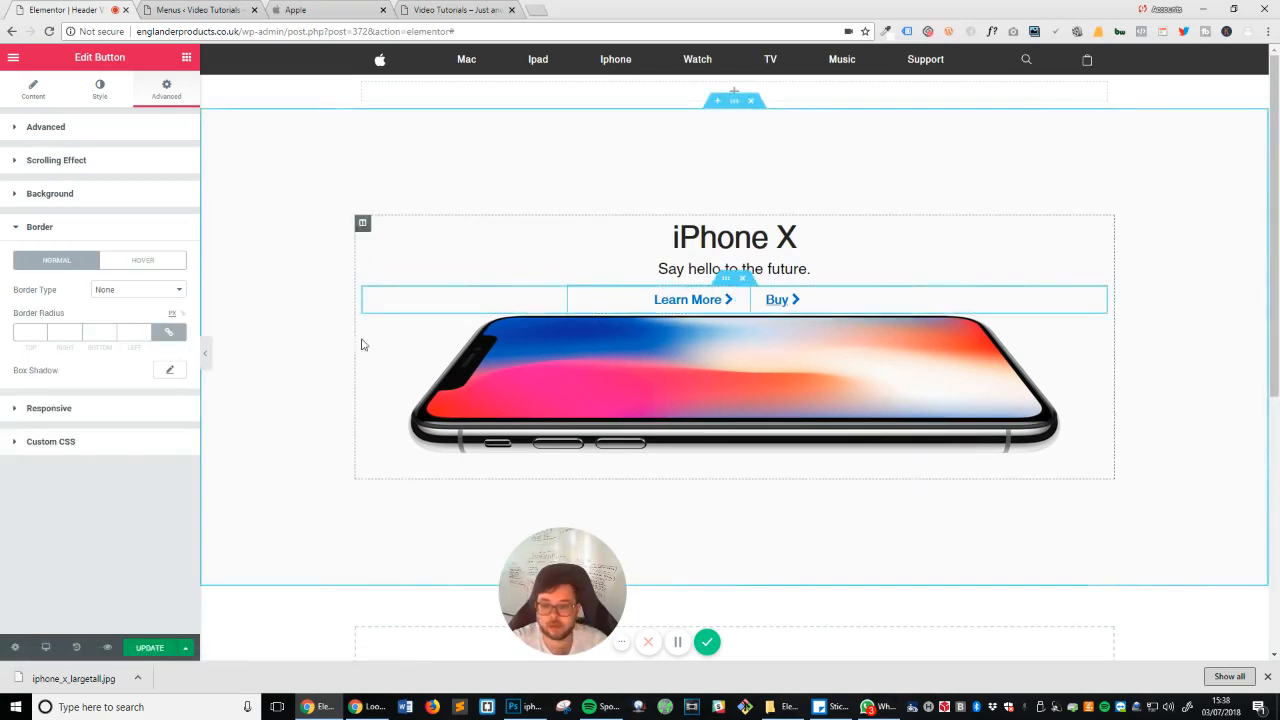
click(149, 650)
Step: Set the Buy button's text decoration to Default and save the template
click(815, 304)
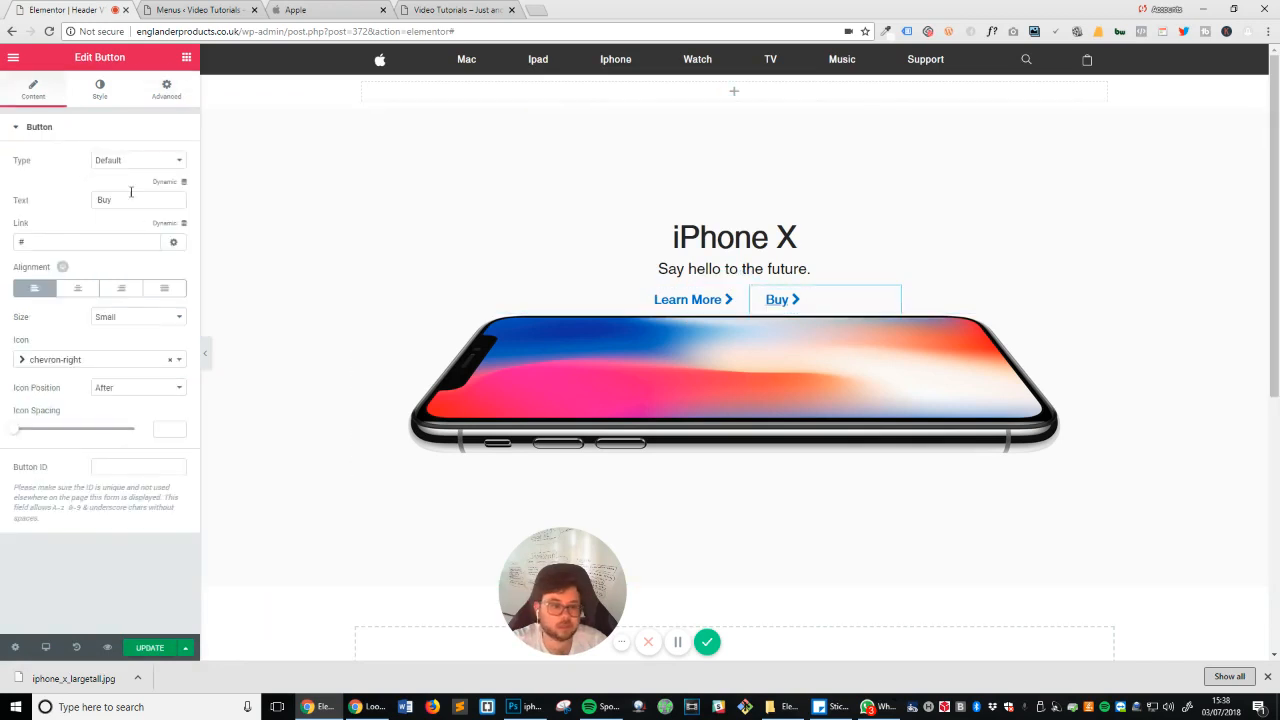
click(100, 90)
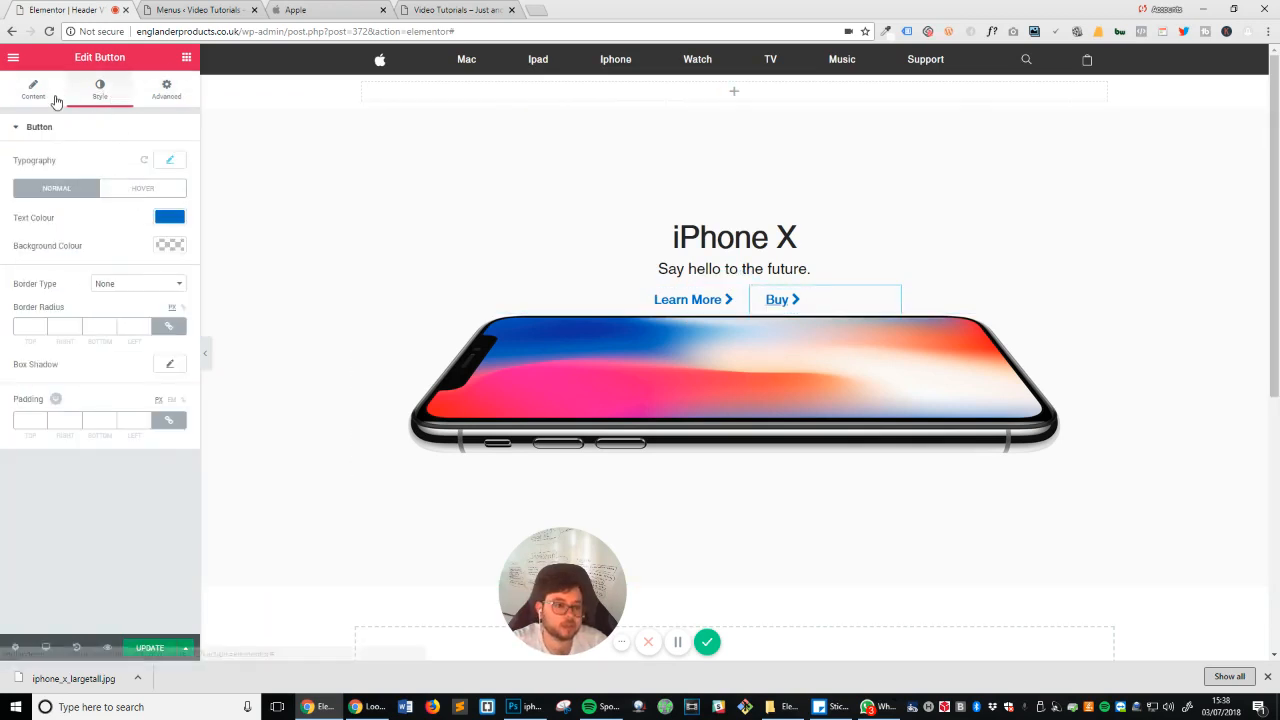
click(169, 160)
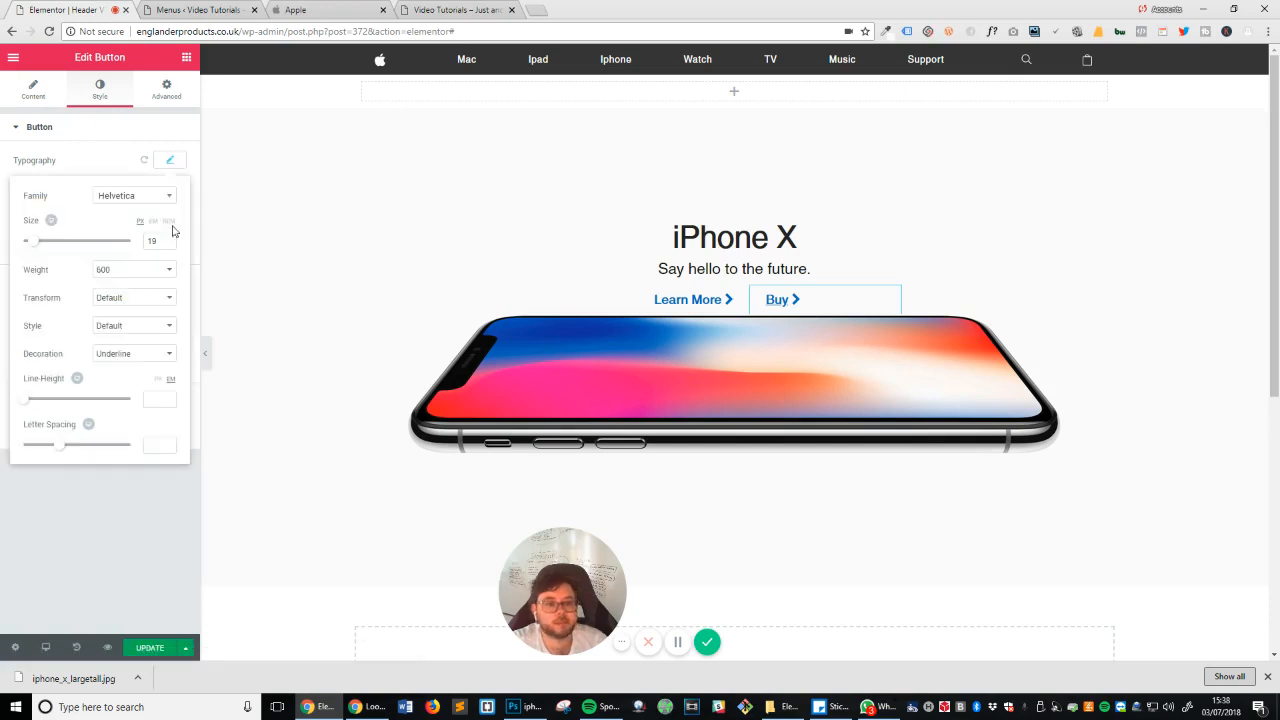
click(148, 355)
click(146, 366)
click(130, 554)
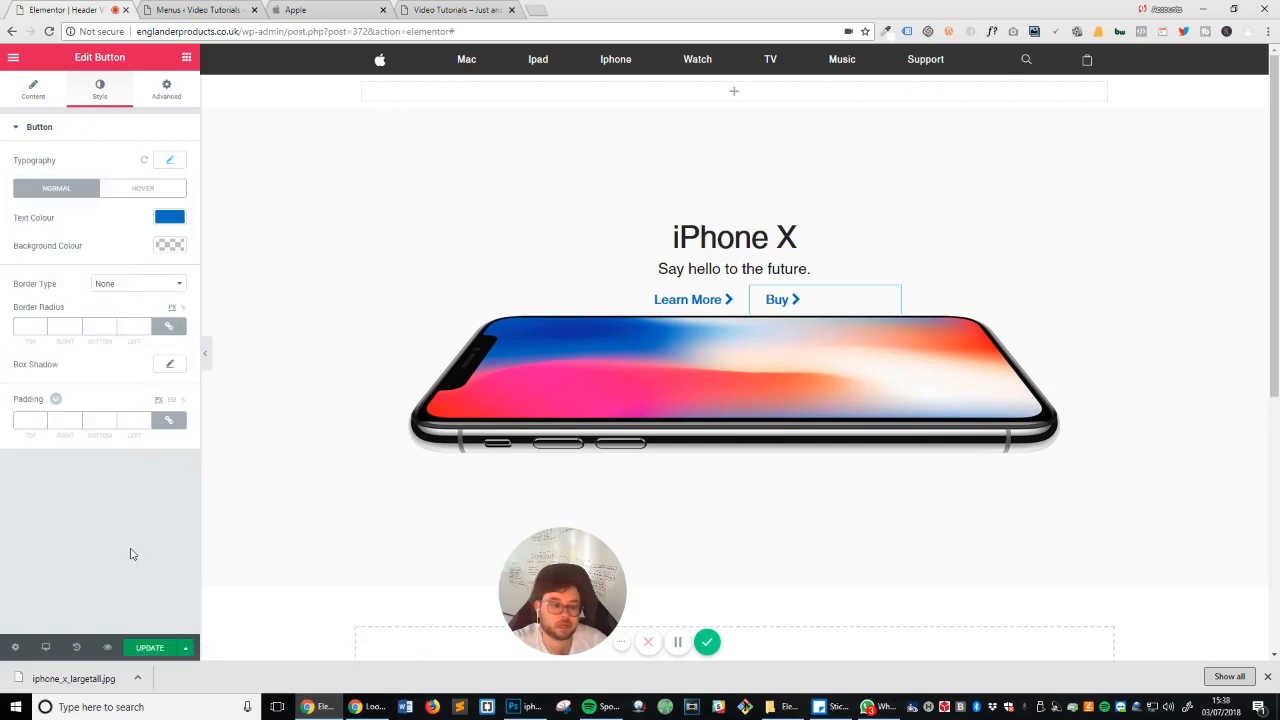
click(150, 648)
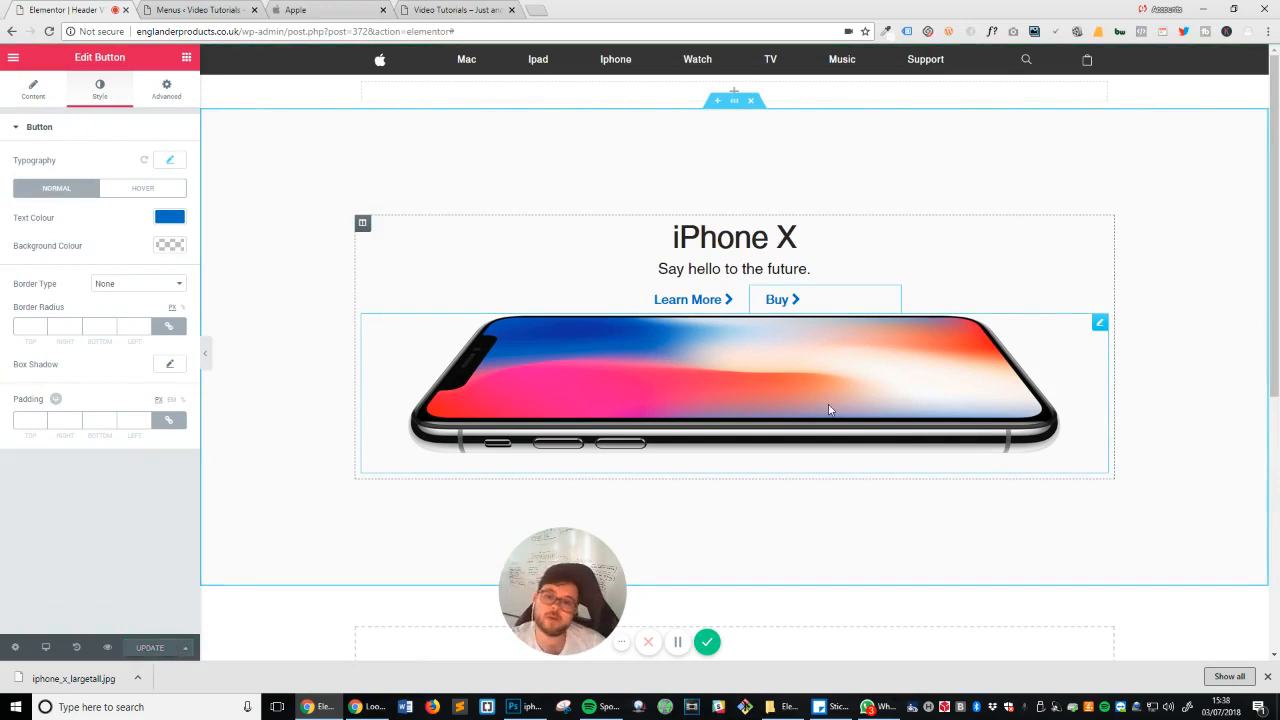
Step: Reload the live site and check its Learn More and Buy links against the Apple homepage
click(300, 12)
click(455, 10)
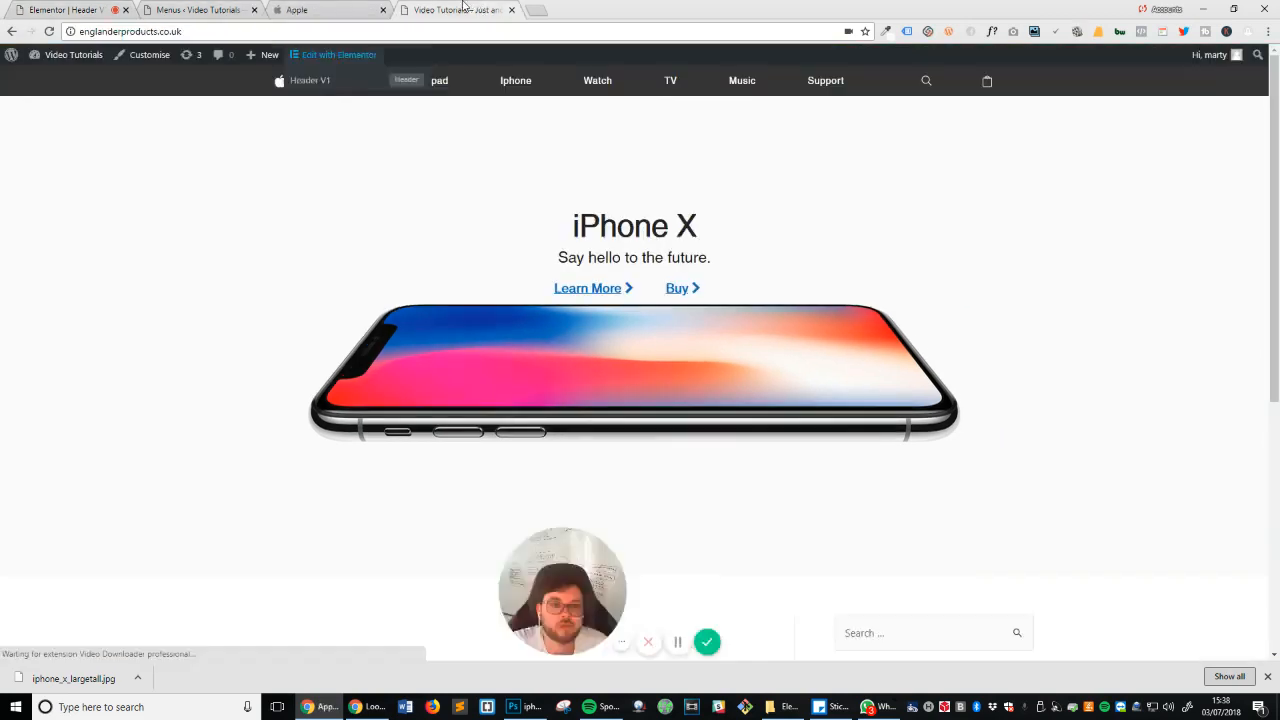
click(50, 32)
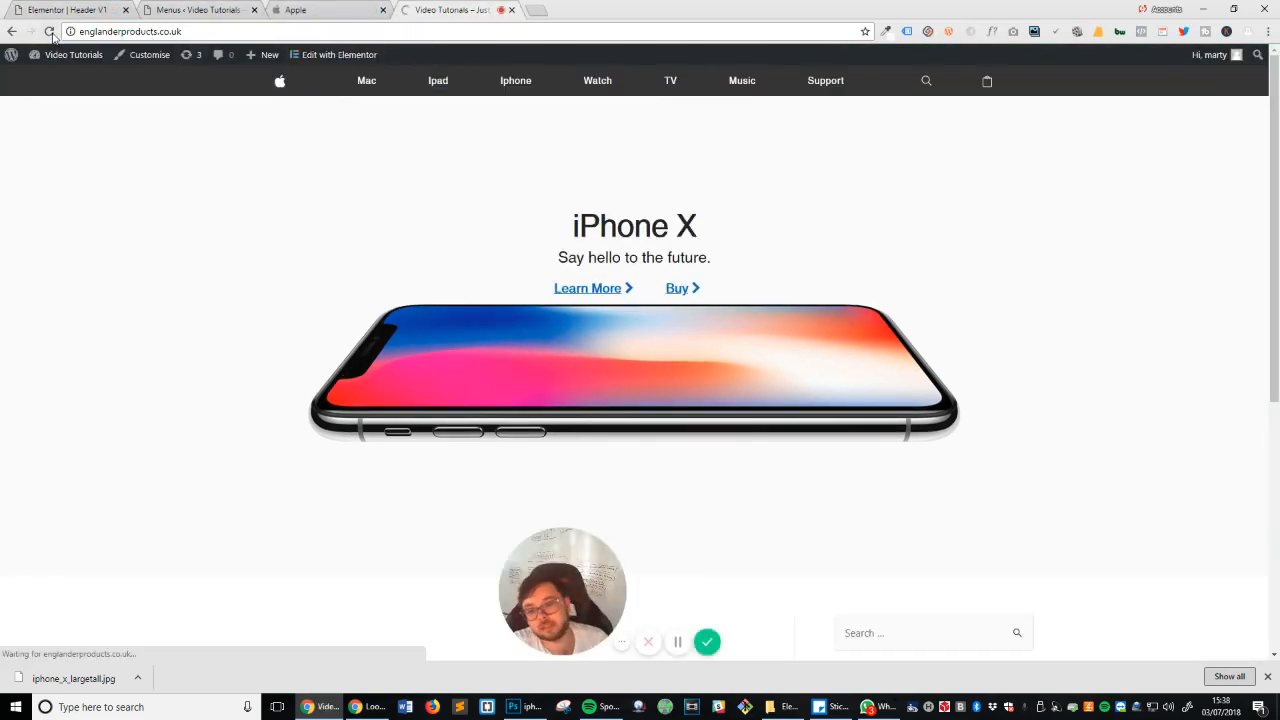
click(355, 8)
click(470, 10)
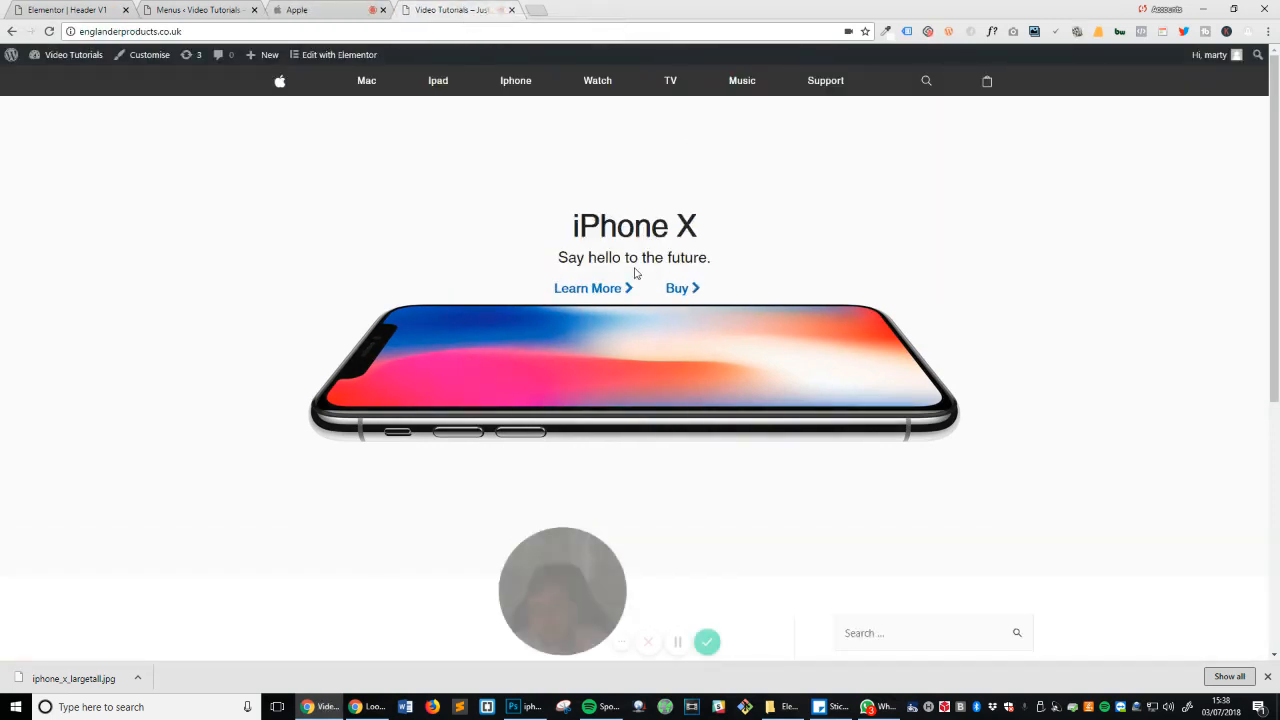
Step: Return to the Elementor editor, set the bottom margin of the section holding the Learn More and Buy buttons to 56, and save the template
click(78, 9)
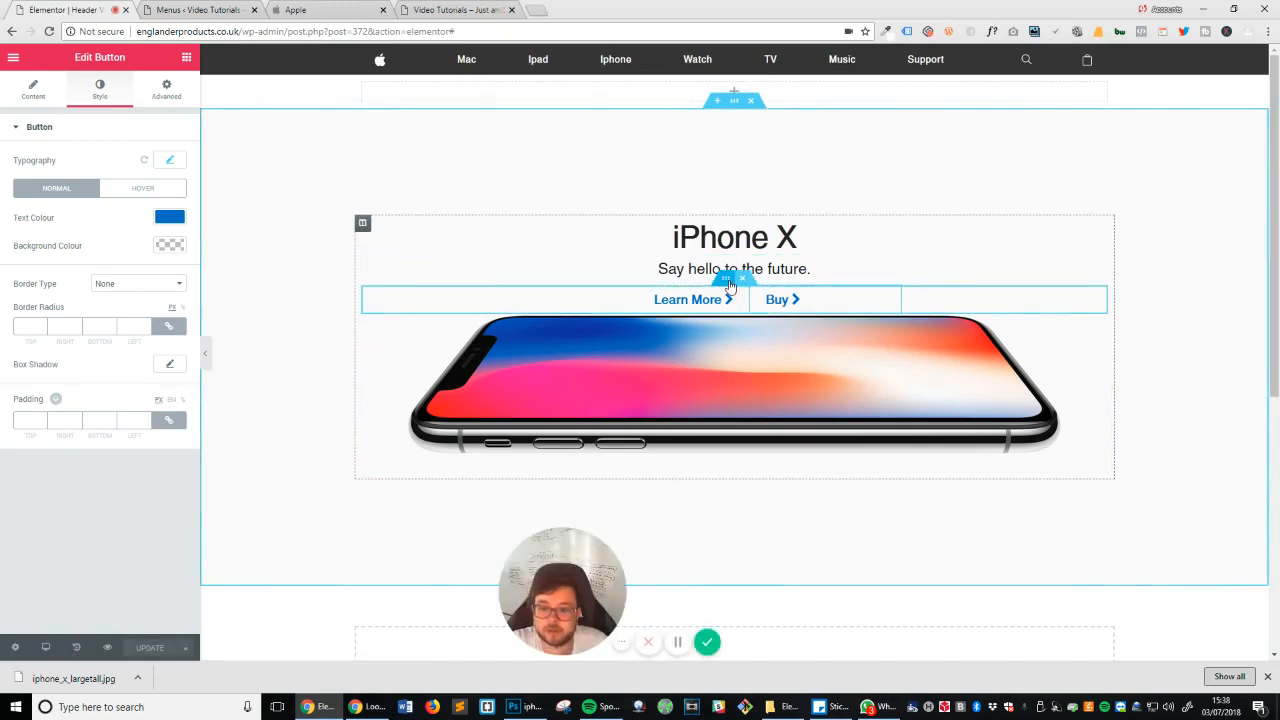
click(734, 280)
click(168, 88)
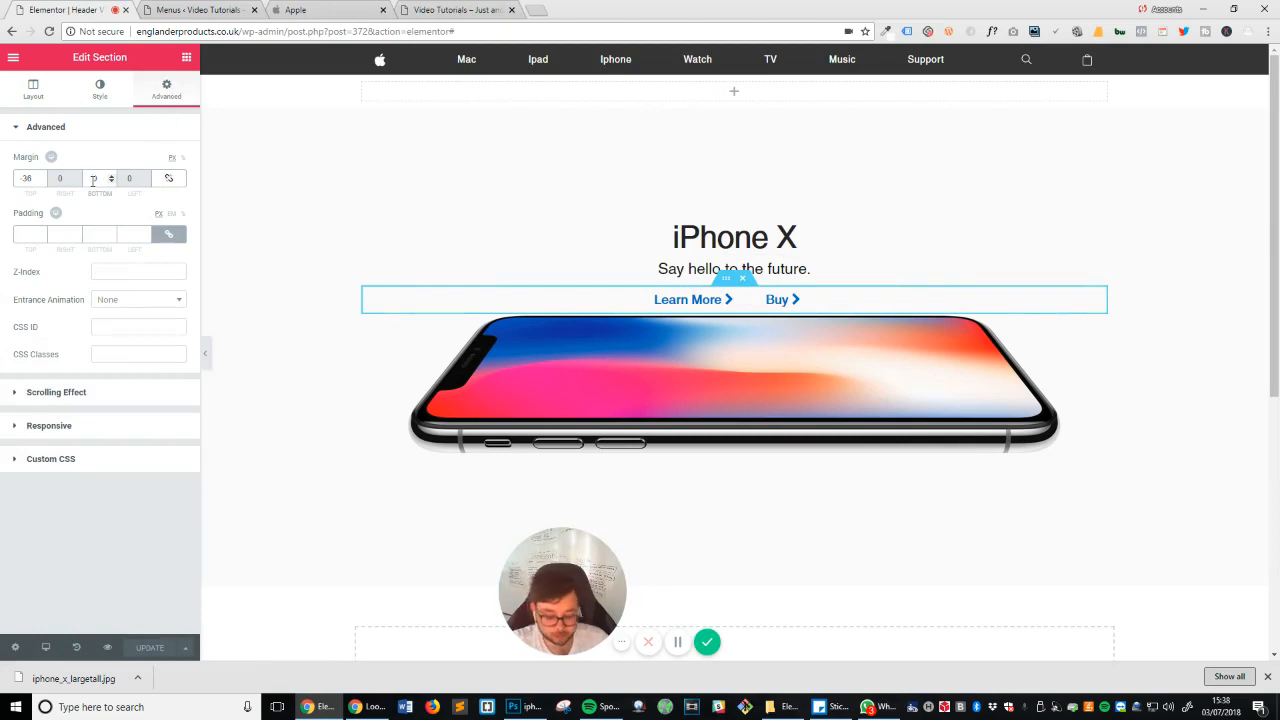
key(Up)
key(Up)
key(Up)
key(Up)
key(Up)
key(Up)
key(Up)
key(Up)
key(Up)
key(Up)
key(Up)
key(Up)
key(Up)
key(Up)
key(Up)
key(Up)
key(Up)
key(Up)
key(Up)
key(Up)
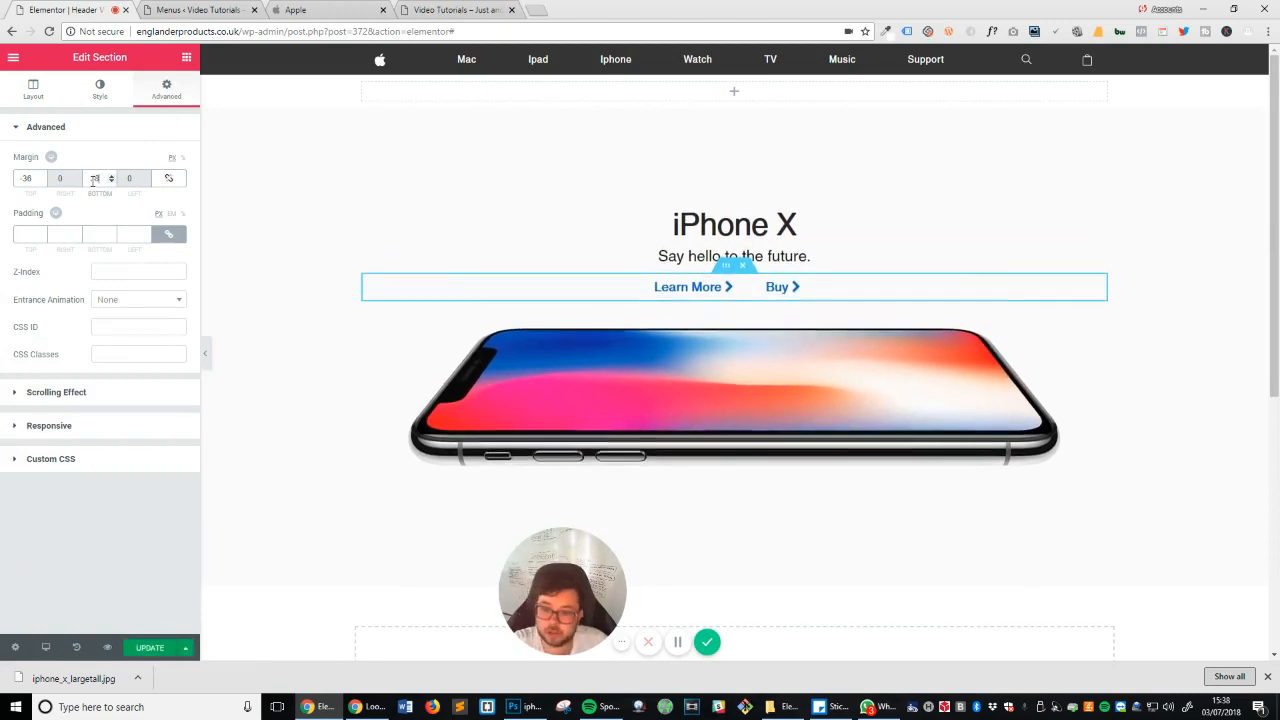
key(Up)
key(Up)
key(Up)
key(Up)
key(Up)
key(Up)
key(Up)
key(Up)
key(Up)
key(Up)
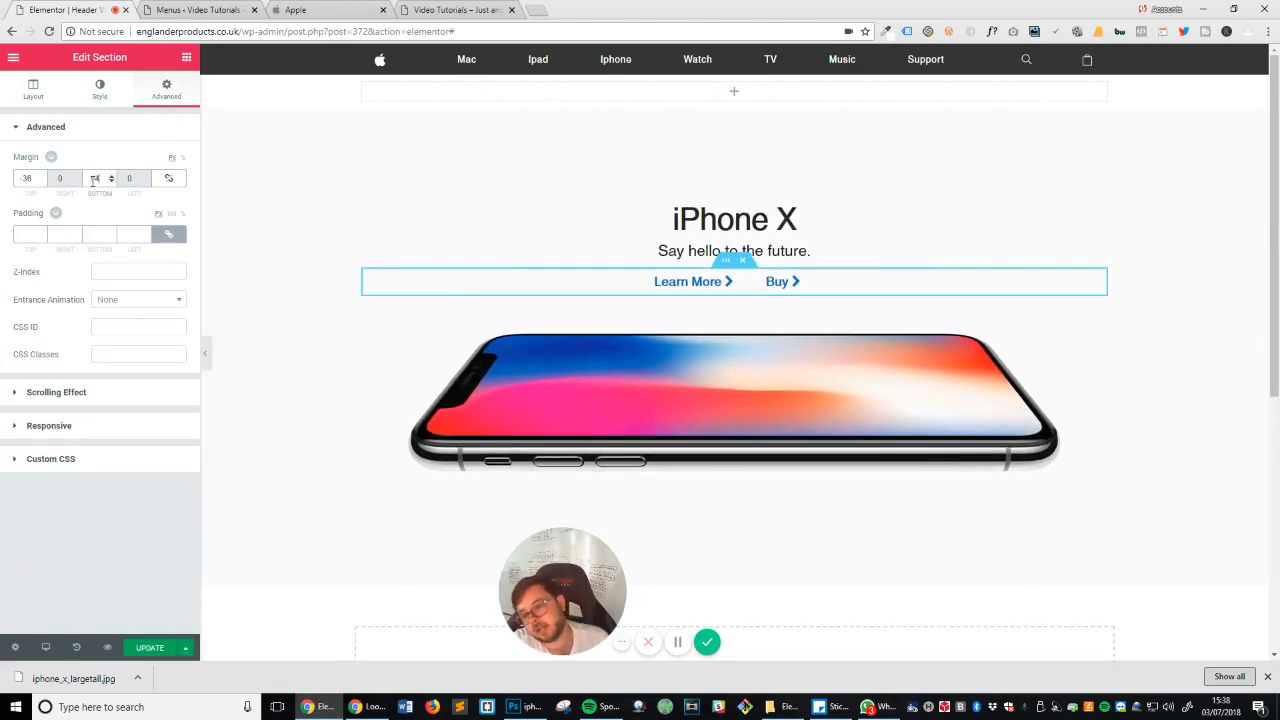
key(Up)
click(150, 648)
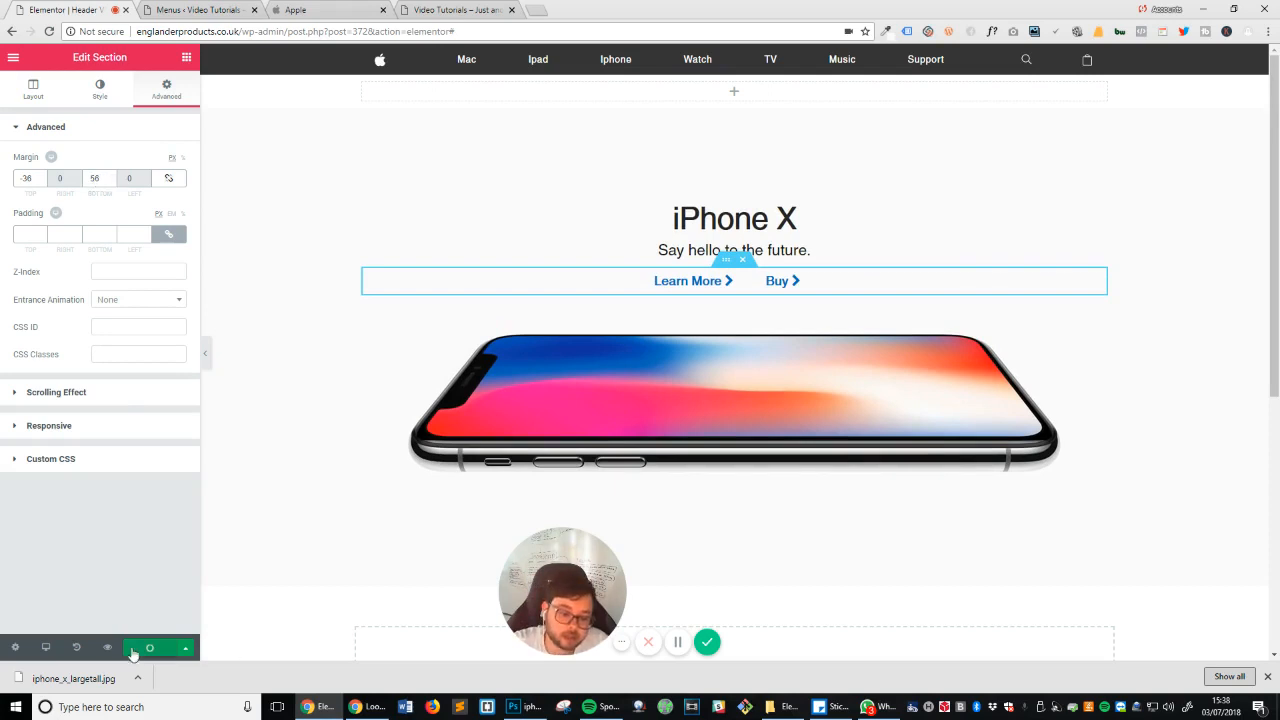
Step: Reload the Apple homepage and the live site, and compare the spacing of their iPhone X banners
click(300, 10)
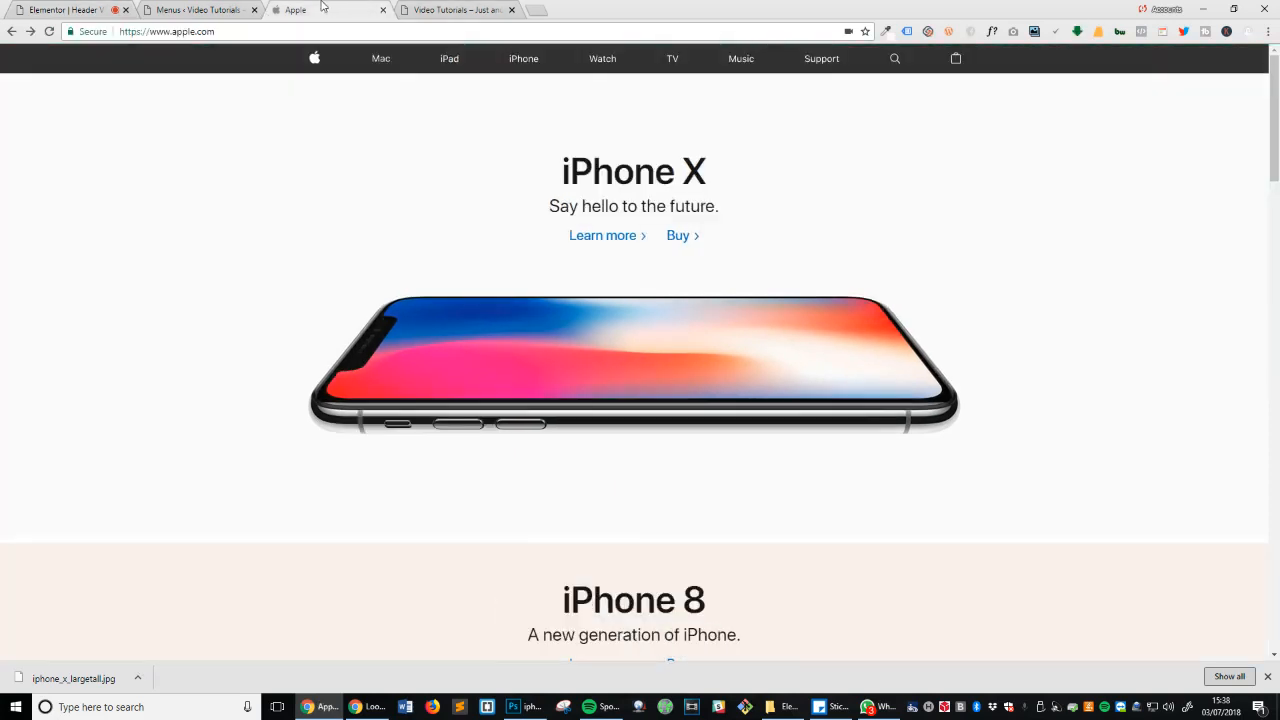
click(49, 31)
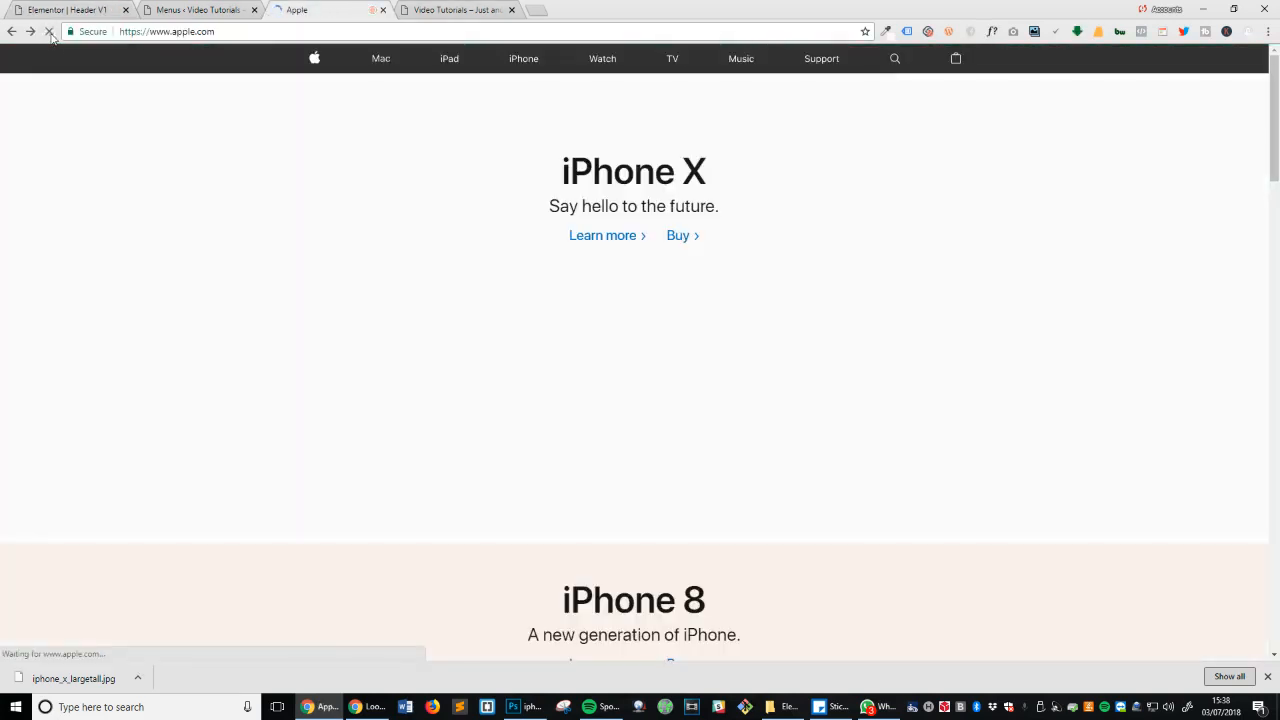
key(ctrl+Tab)
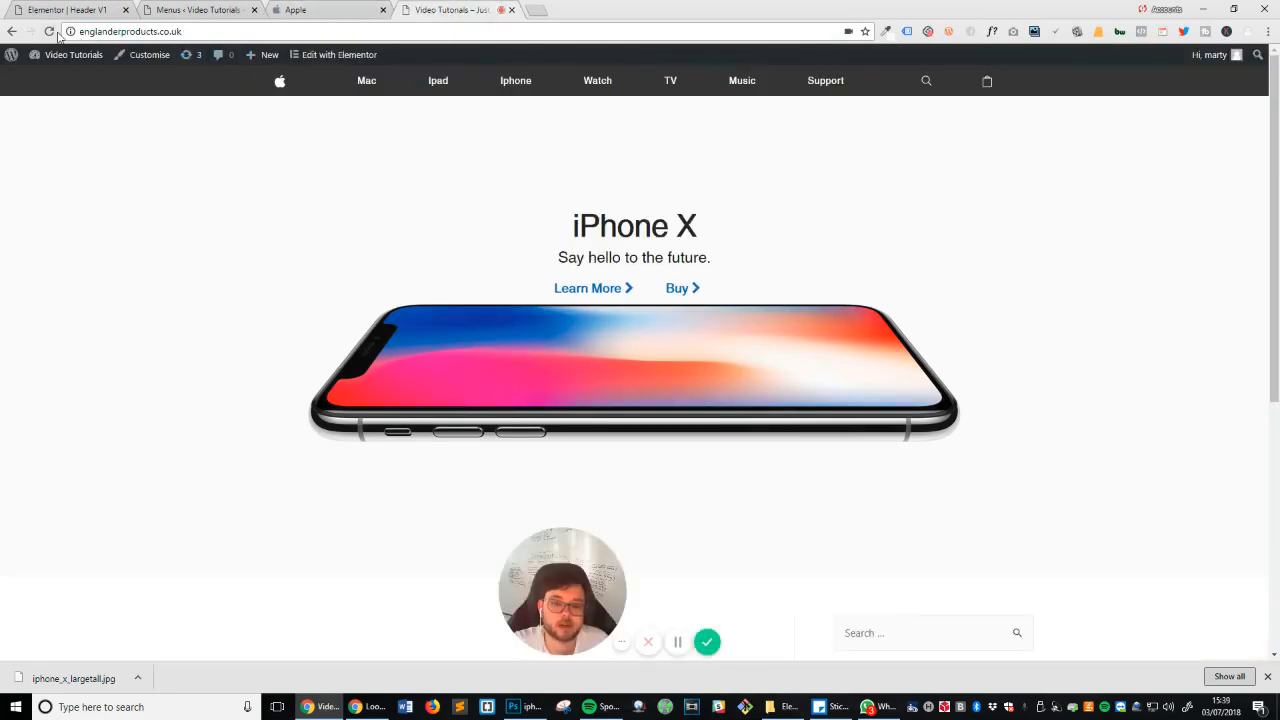
click(50, 32)
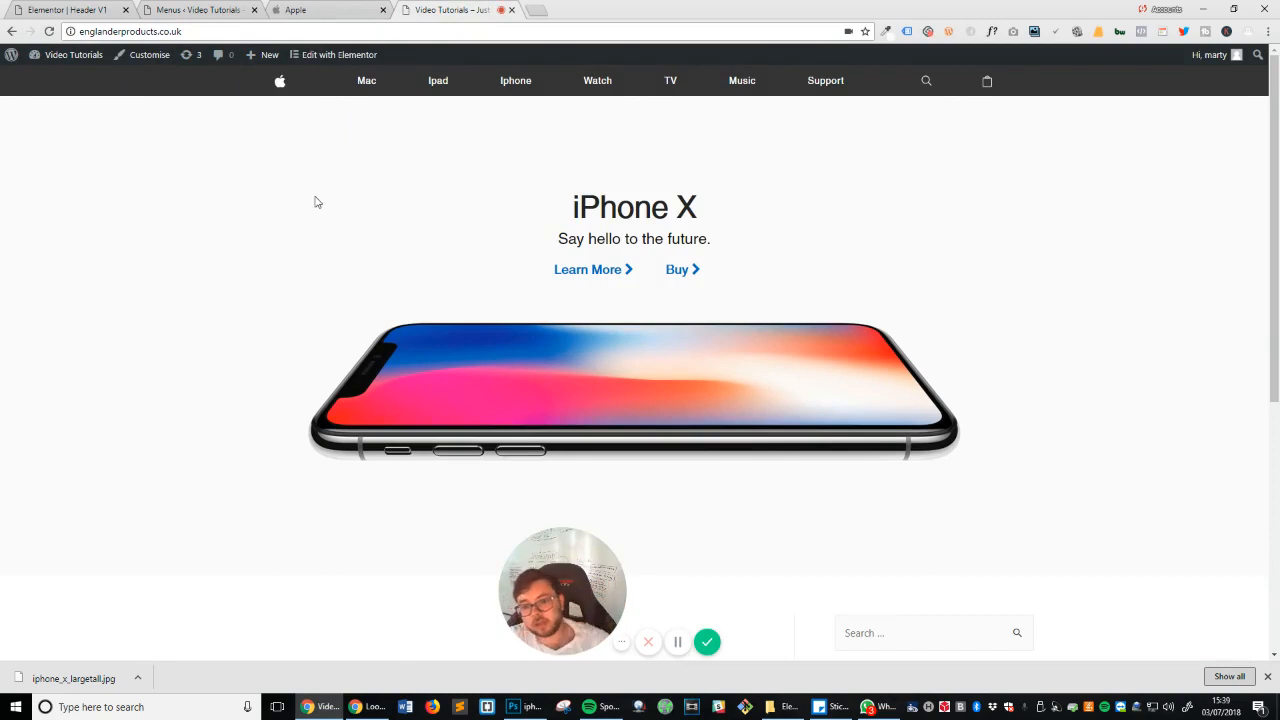
click(300, 10)
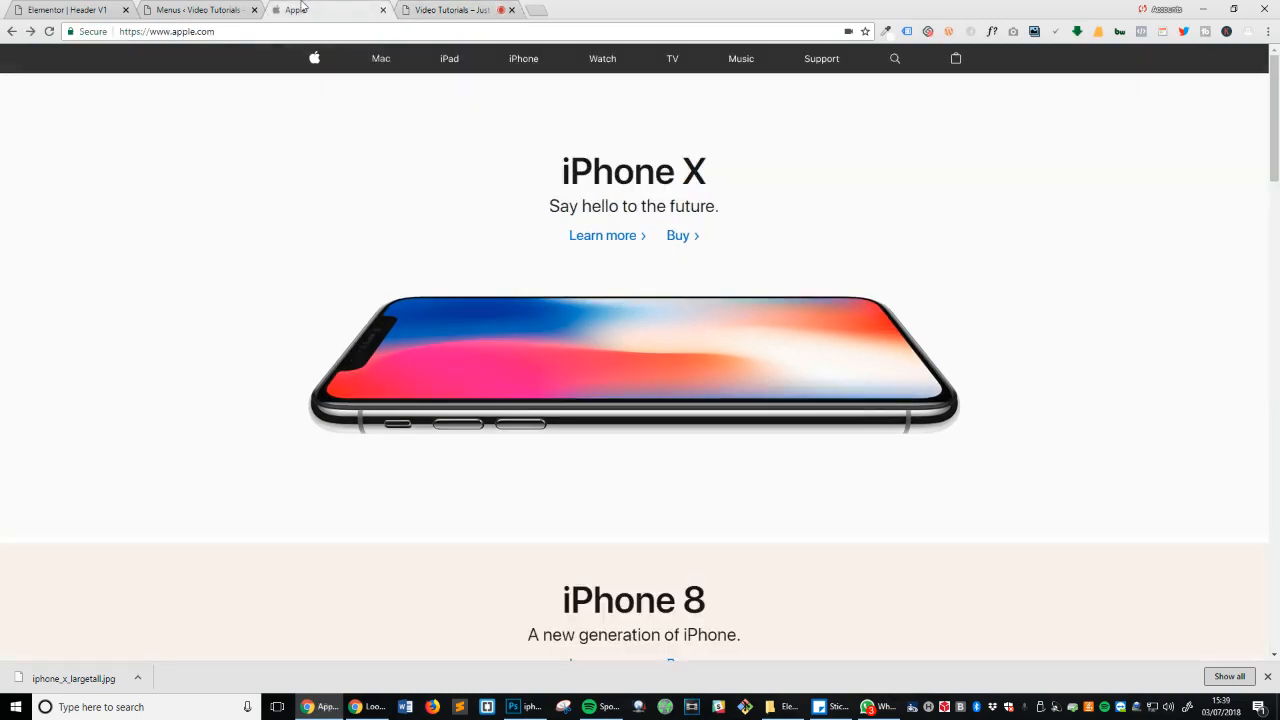
click(405, 9)
key(ctrl+shift+Tab)
click(408, 10)
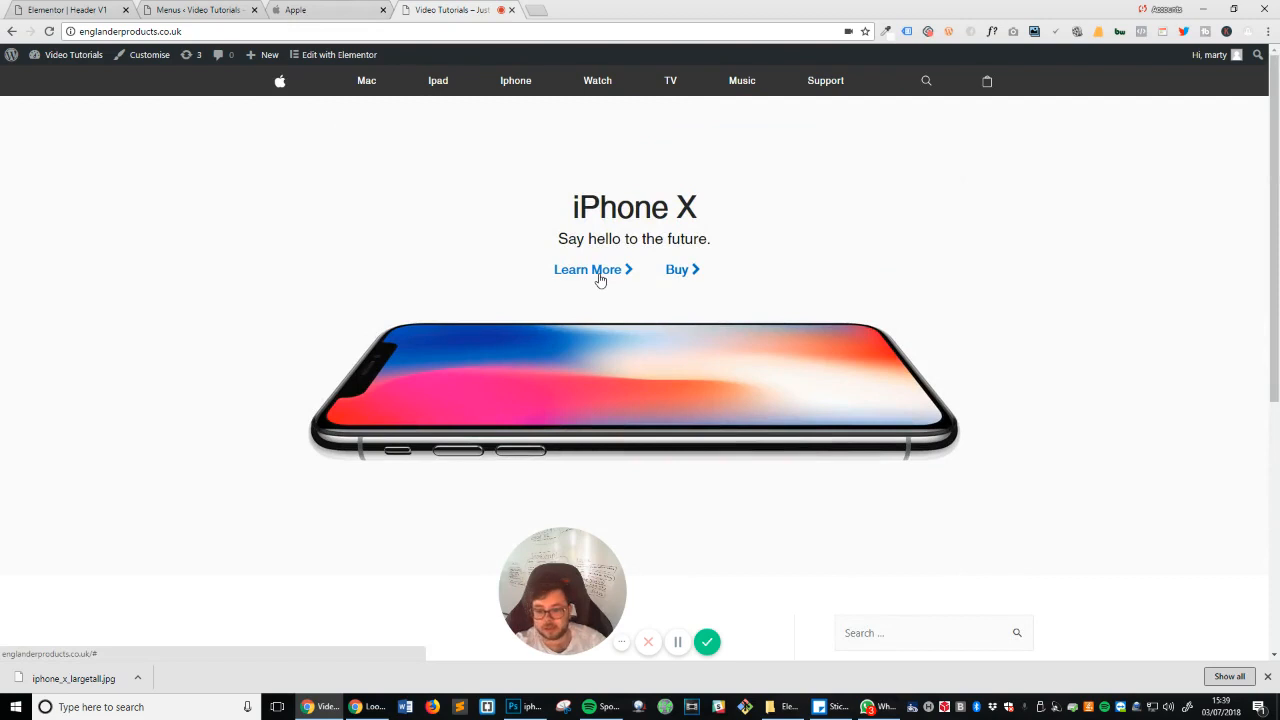
Step: Dismiss the browser's downloads bar and look over the live page below and around the iPhone X banner
click(1267, 677)
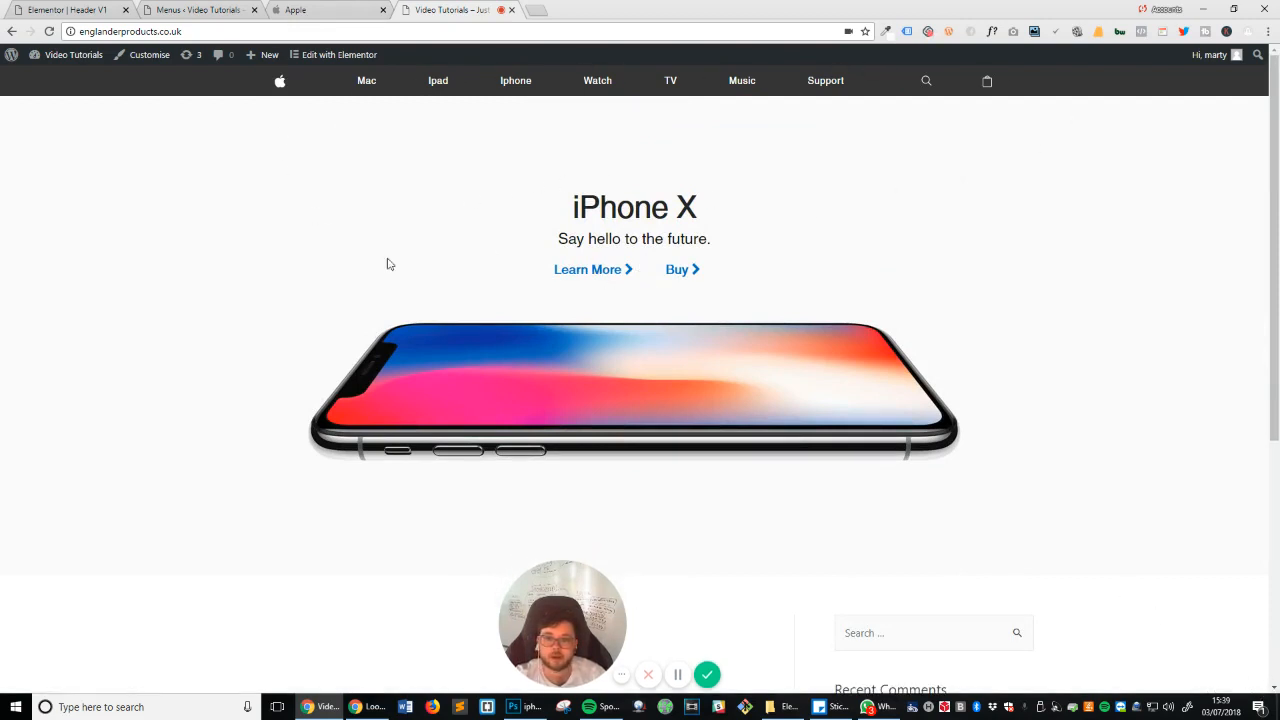
scroll(637, 337, down, 4)
scroll(640, 337, up, 4)
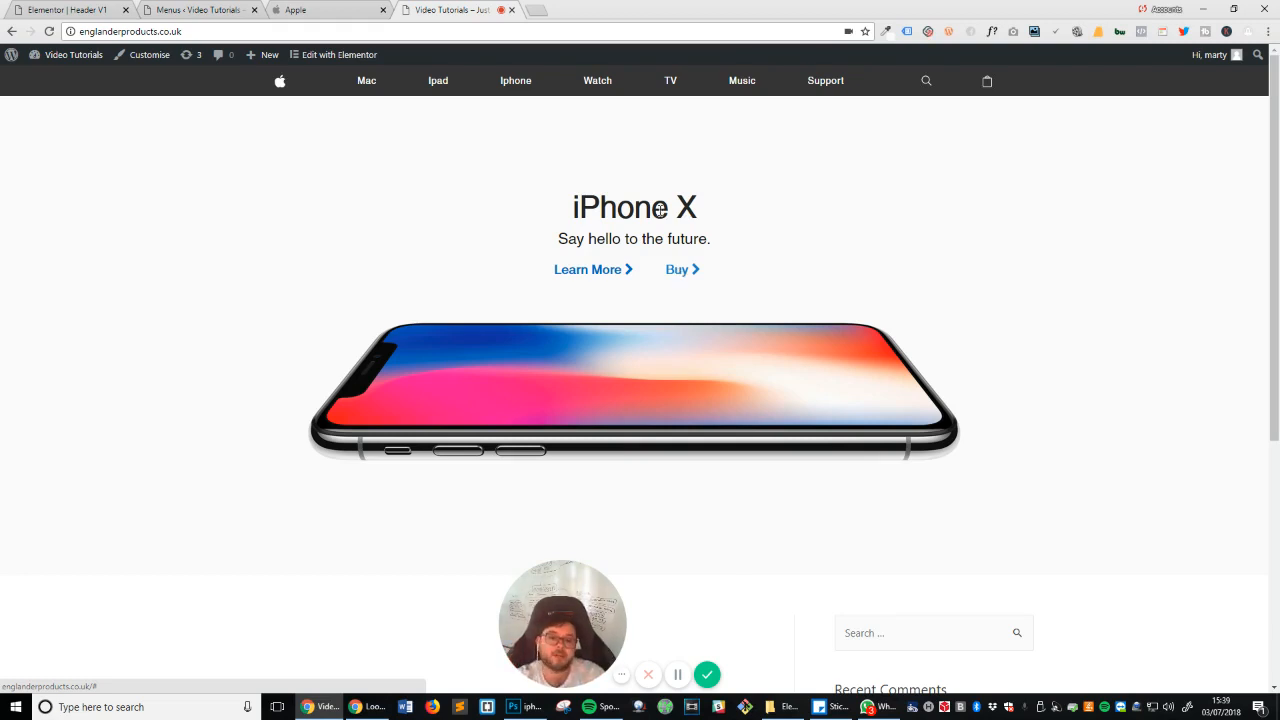
Step: Compare the live site's iPhone X banner with the Apple homepage, and examine the Apple page's footer
click(335, 10)
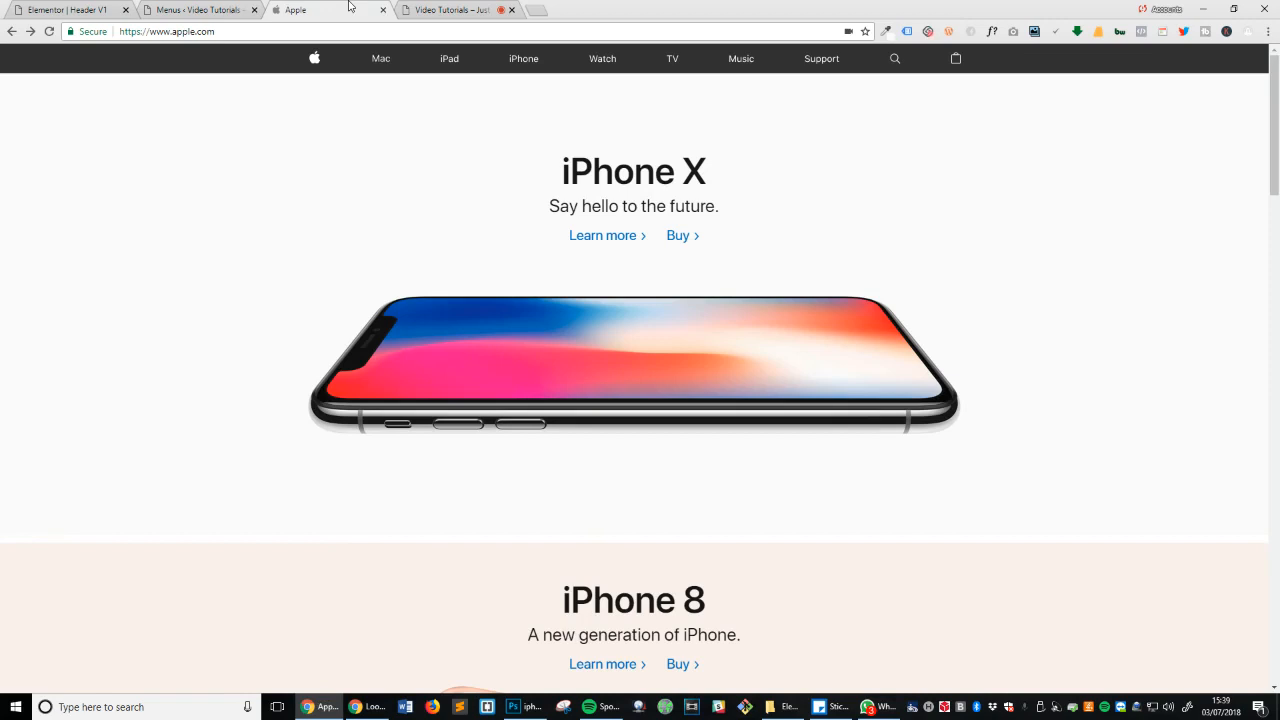
click(447, 10)
click(340, 10)
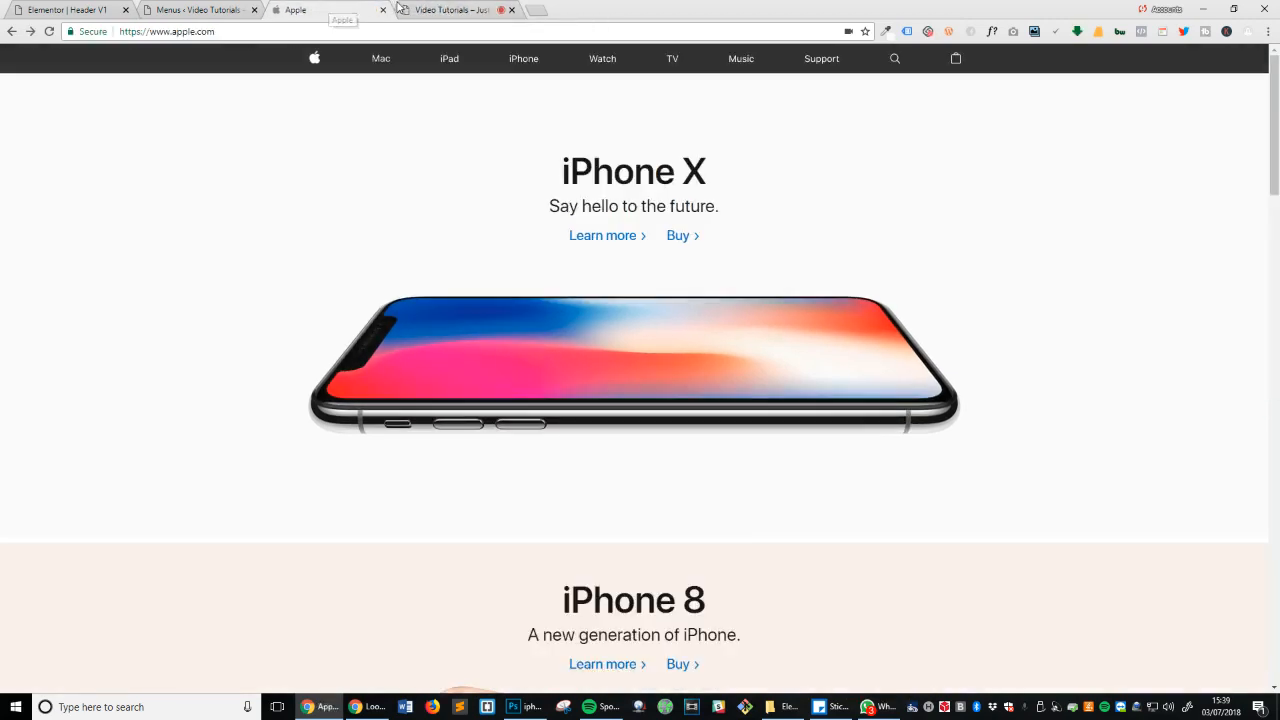
click(450, 10)
click(343, 10)
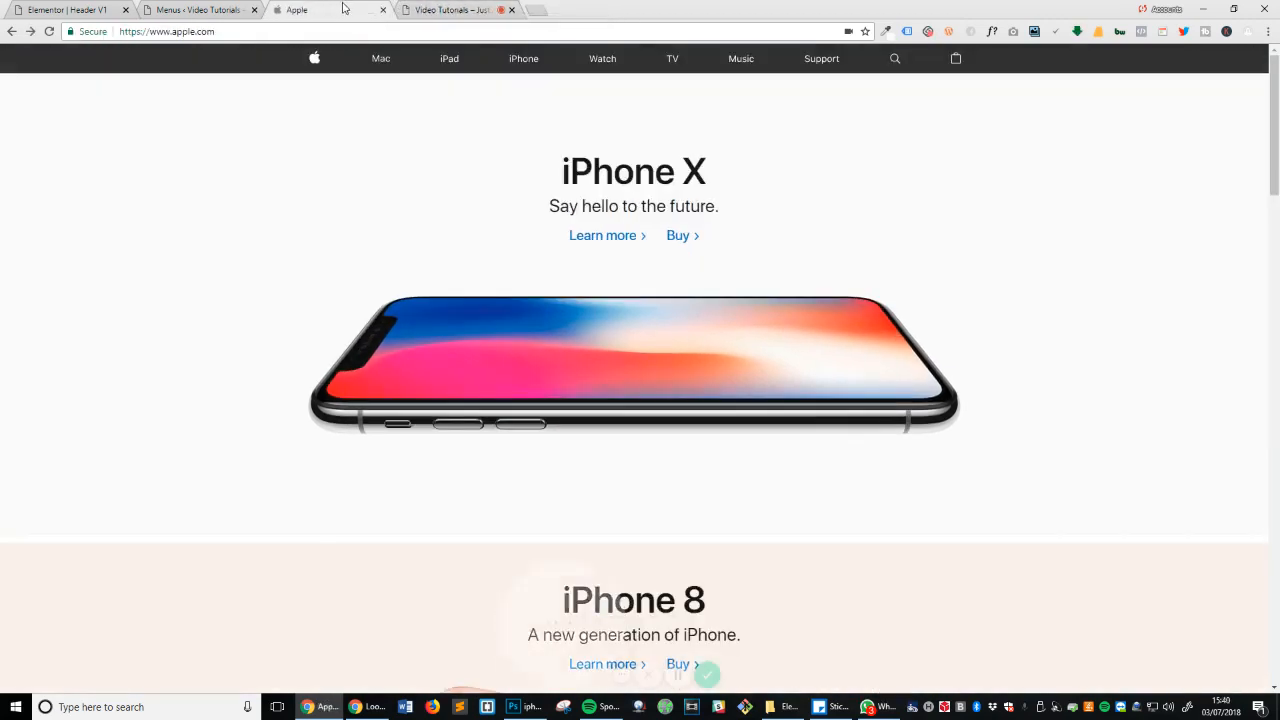
scroll(634, 224, down, 20)
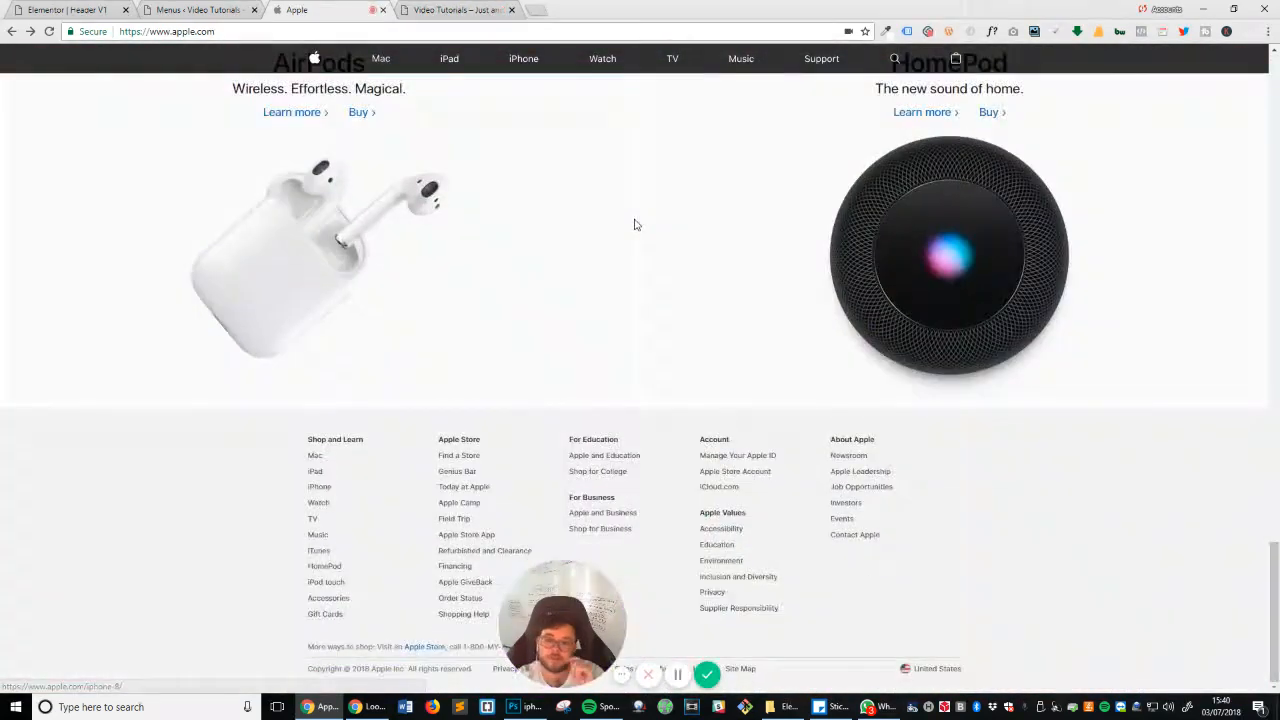
drag(560, 589, 1081, 547)
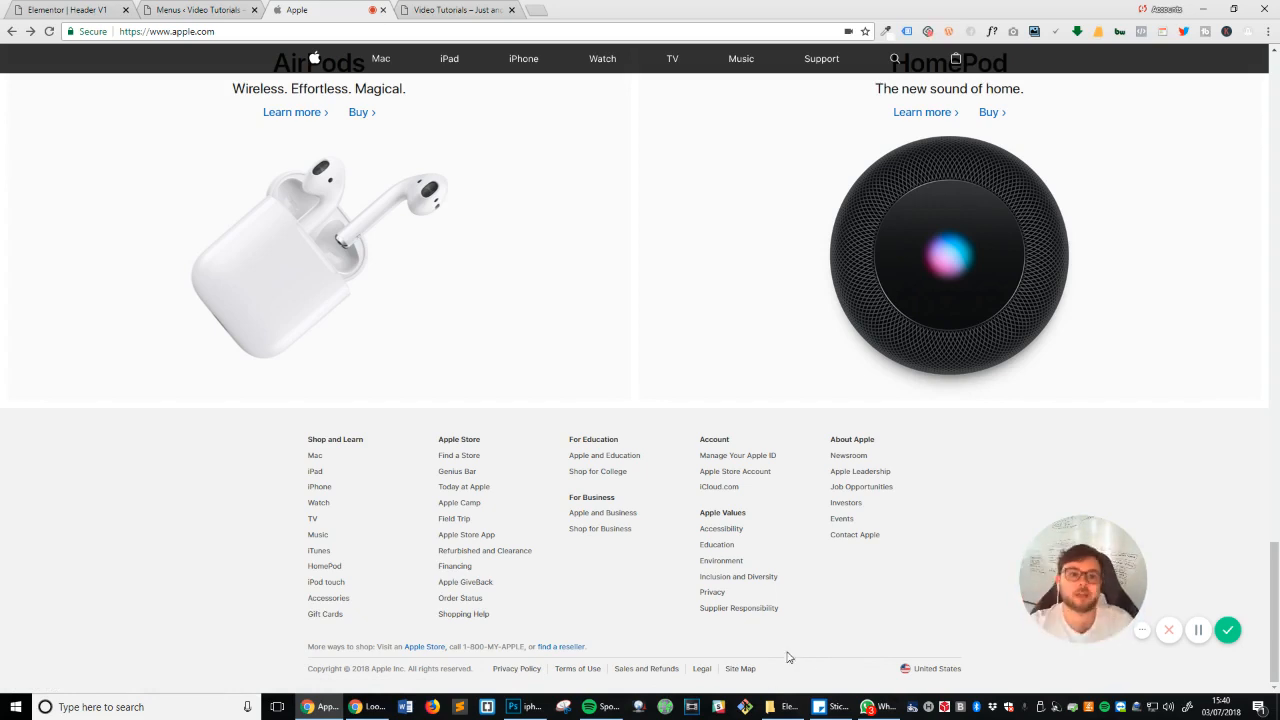
Step: Exit the Header V1 template editor to the WordPress dashboard and open Elementor's list of saved templates
click(72, 9)
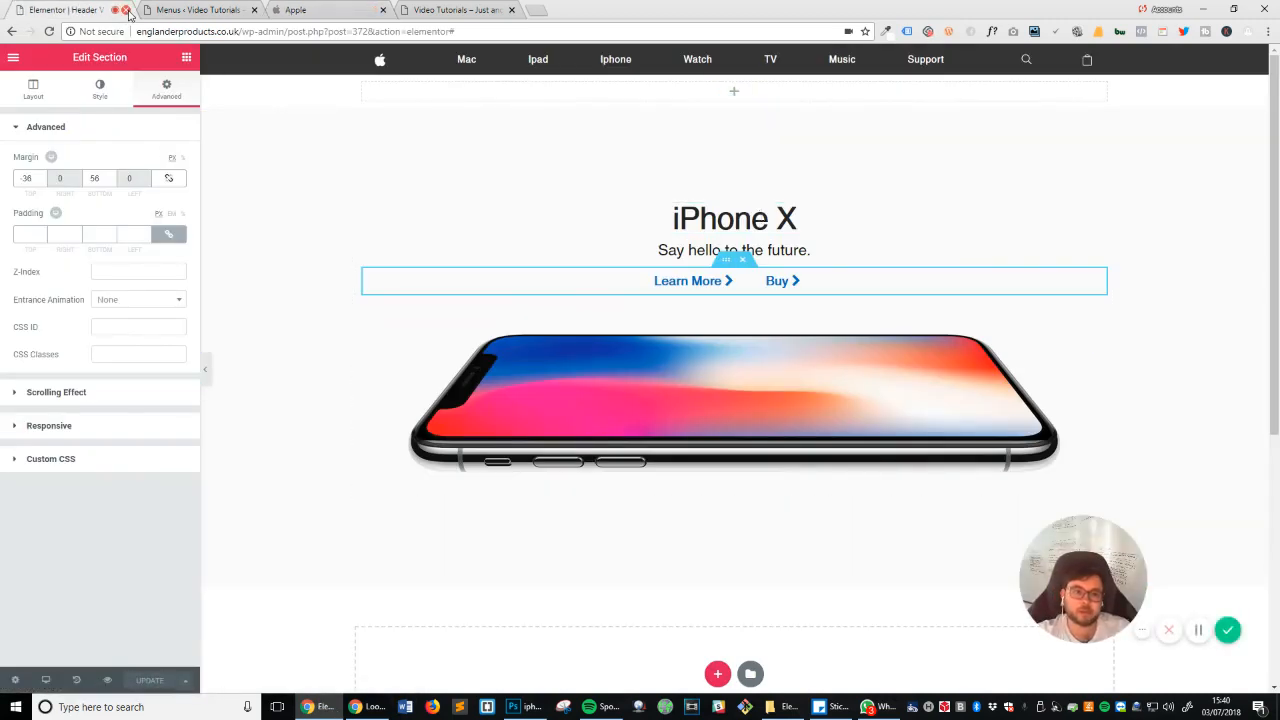
click(14, 59)
click(82, 333)
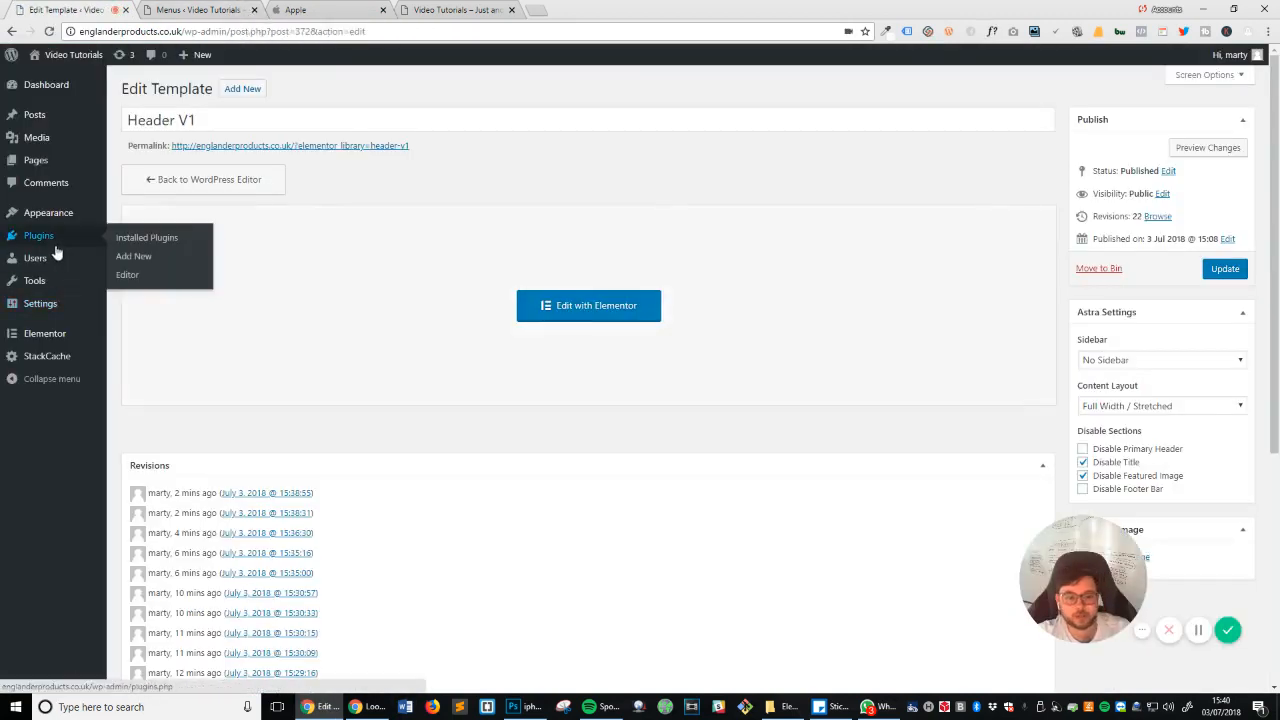
mouse_move(47, 330)
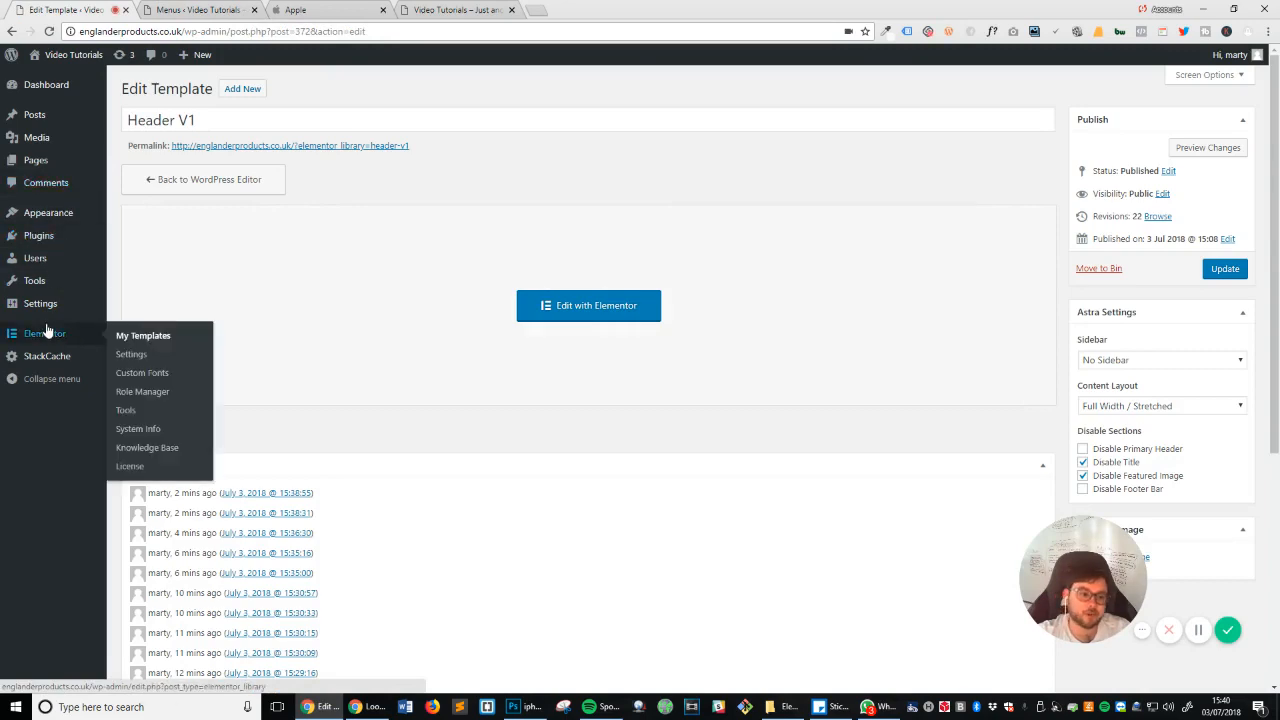
click(142, 337)
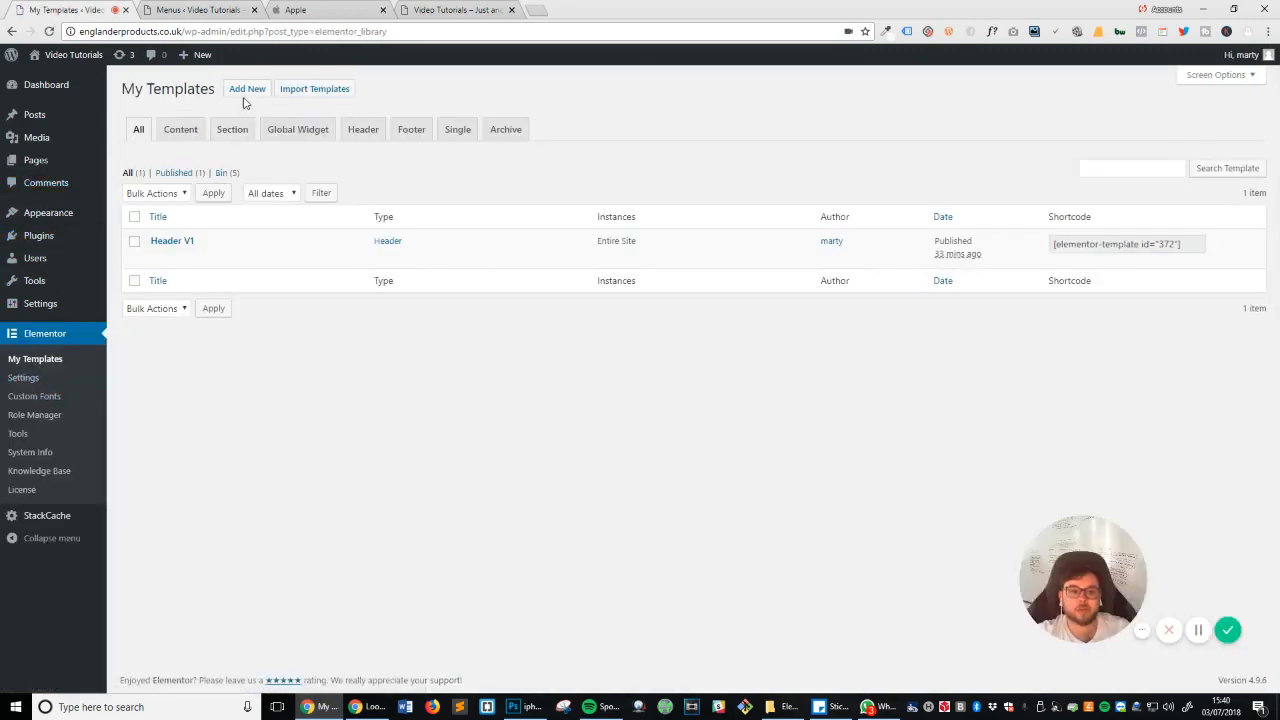
Step: Create a new Elementor template of type Footer named "Footer V1"
click(247, 89)
click(732, 366)
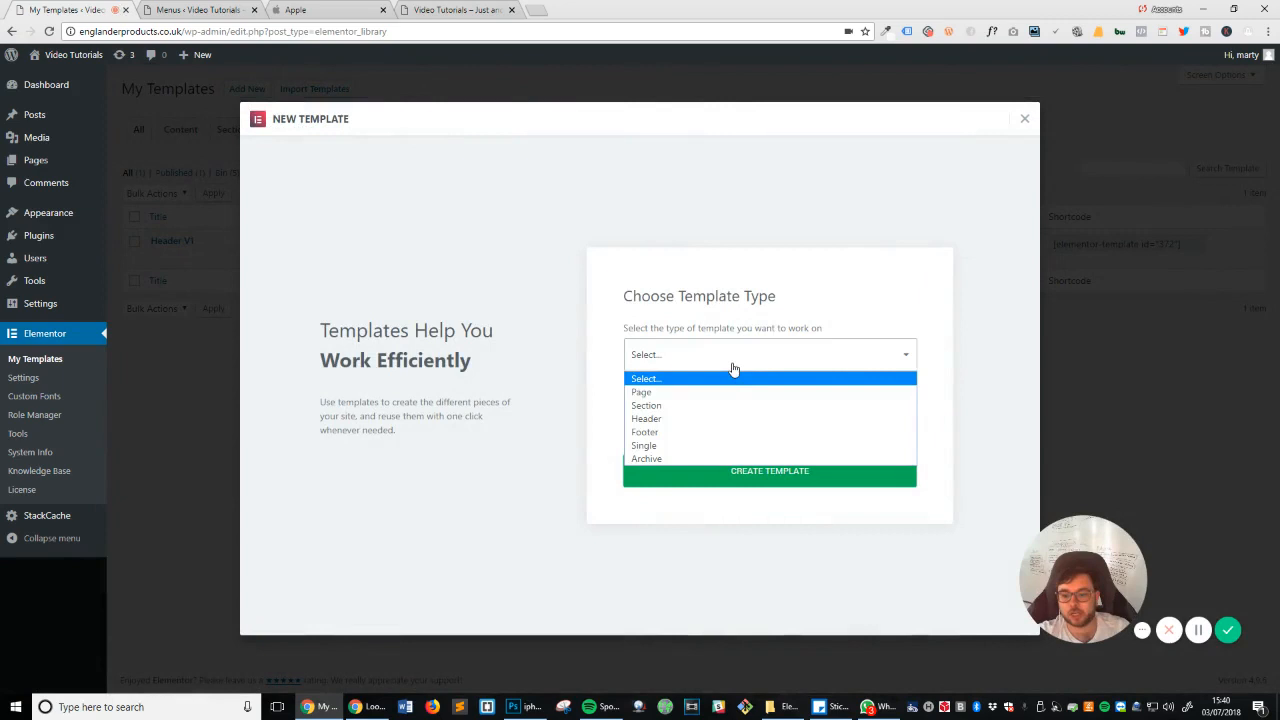
click(726, 441)
click(688, 425)
text(Fo)
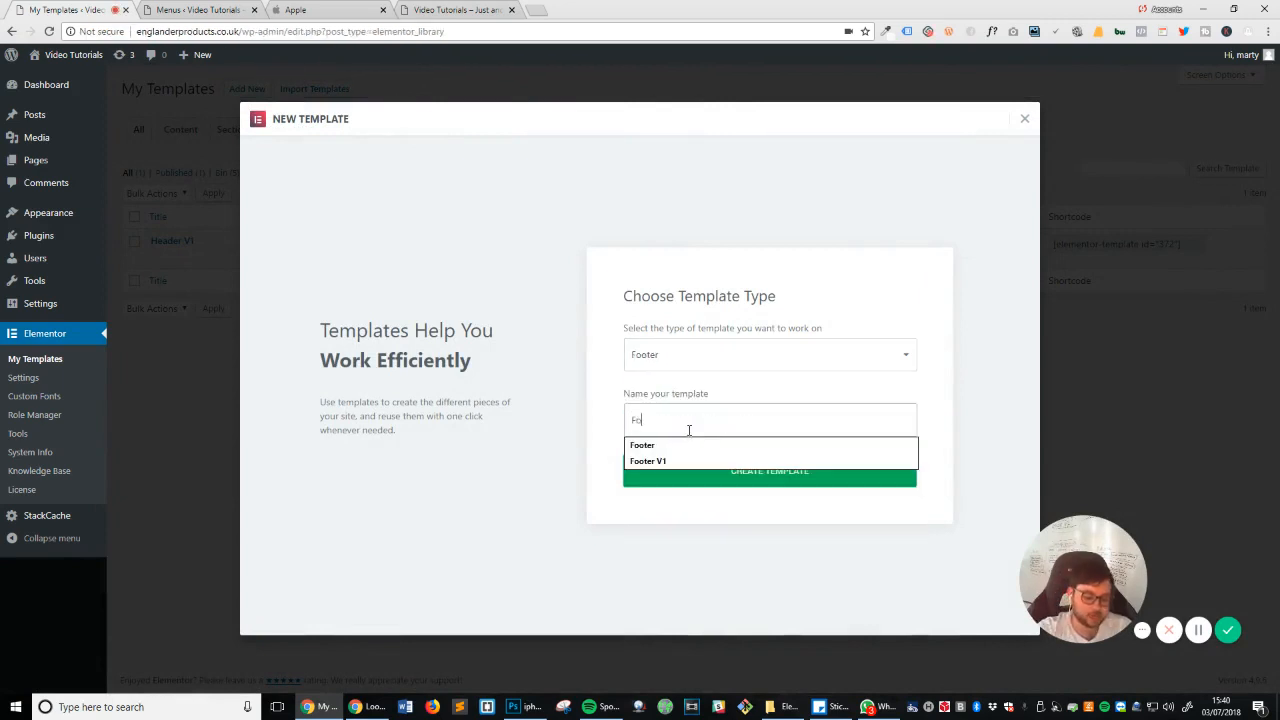
text(oter)
click(660, 461)
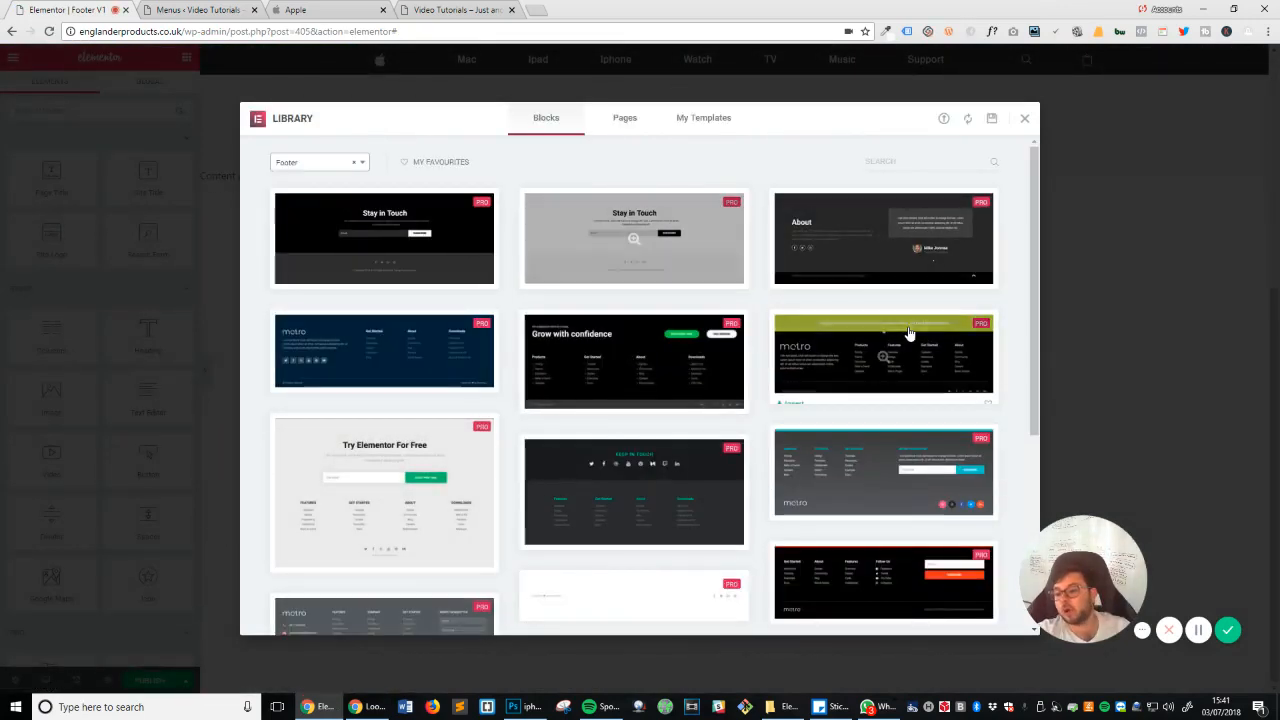
Step: Look through the ready-made footer blocks in the template library, and close the library without inserting one
scroll(520, 313, down, 1)
scroll(522, 318, down, 3)
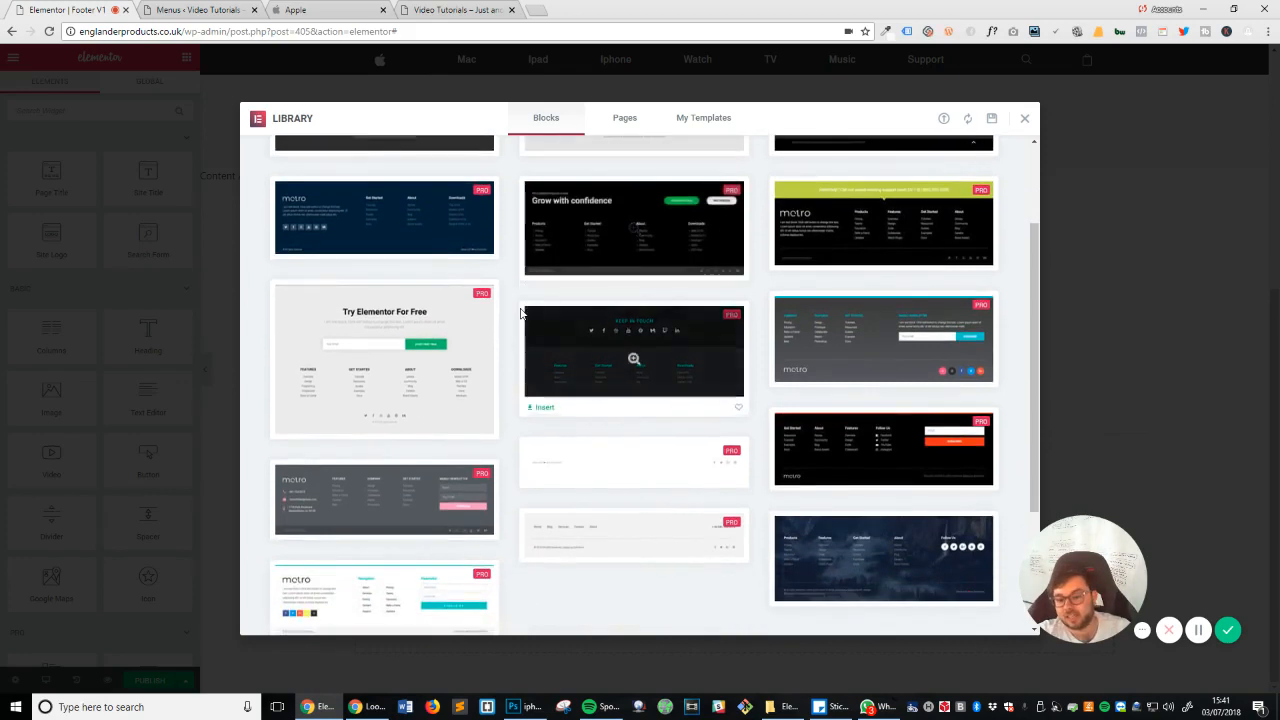
scroll(603, 443, up, 1)
scroll(691, 391, up, 1)
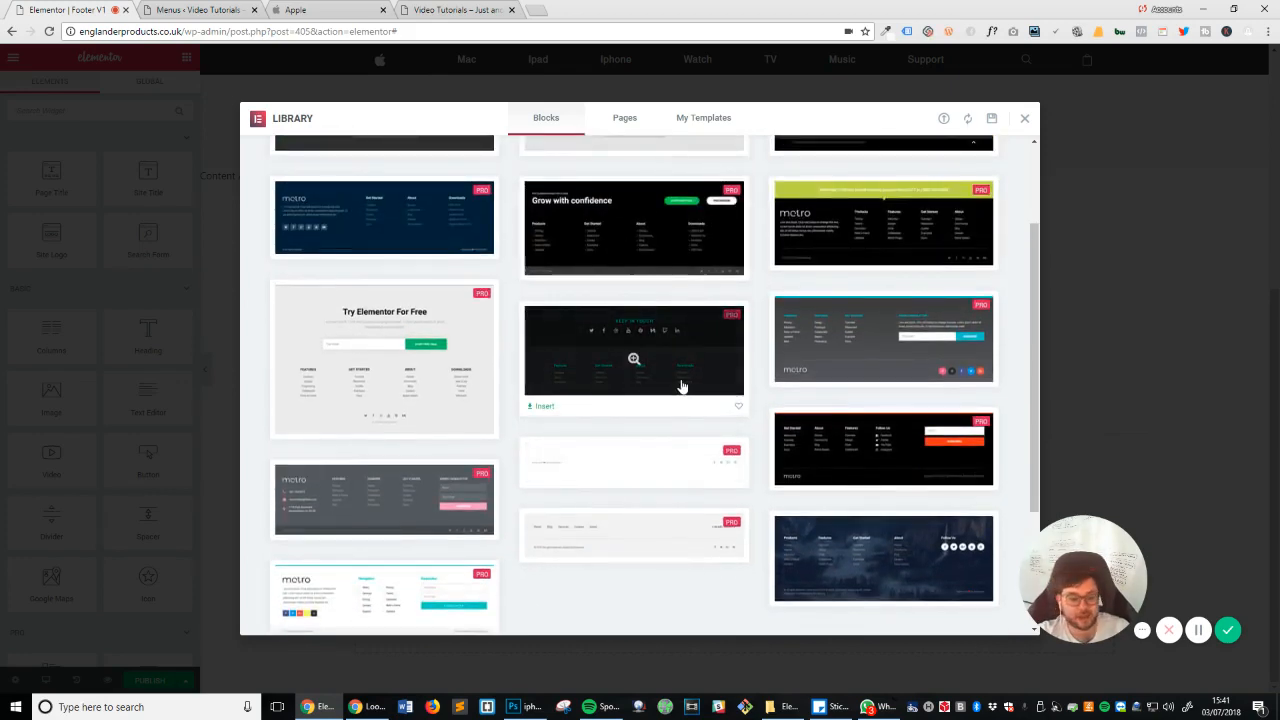
scroll(680, 386, down, 3)
scroll(680, 386, up, 4)
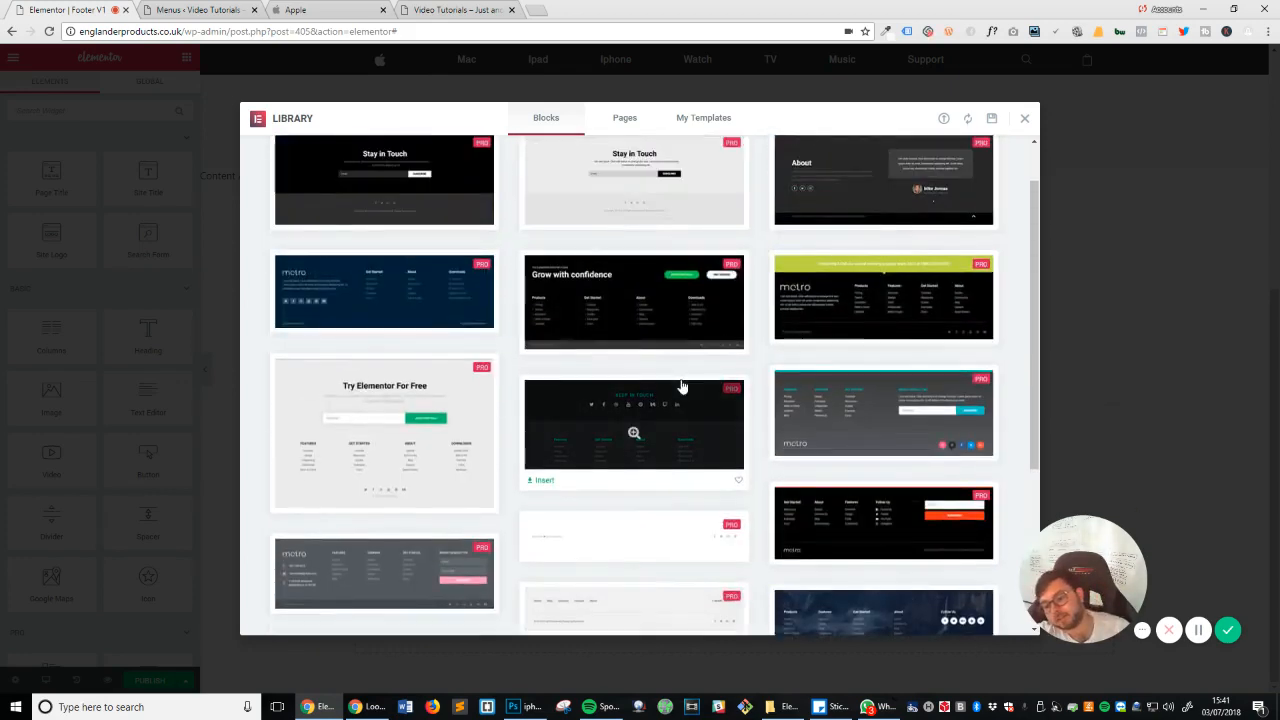
scroll(871, 471, up, 1)
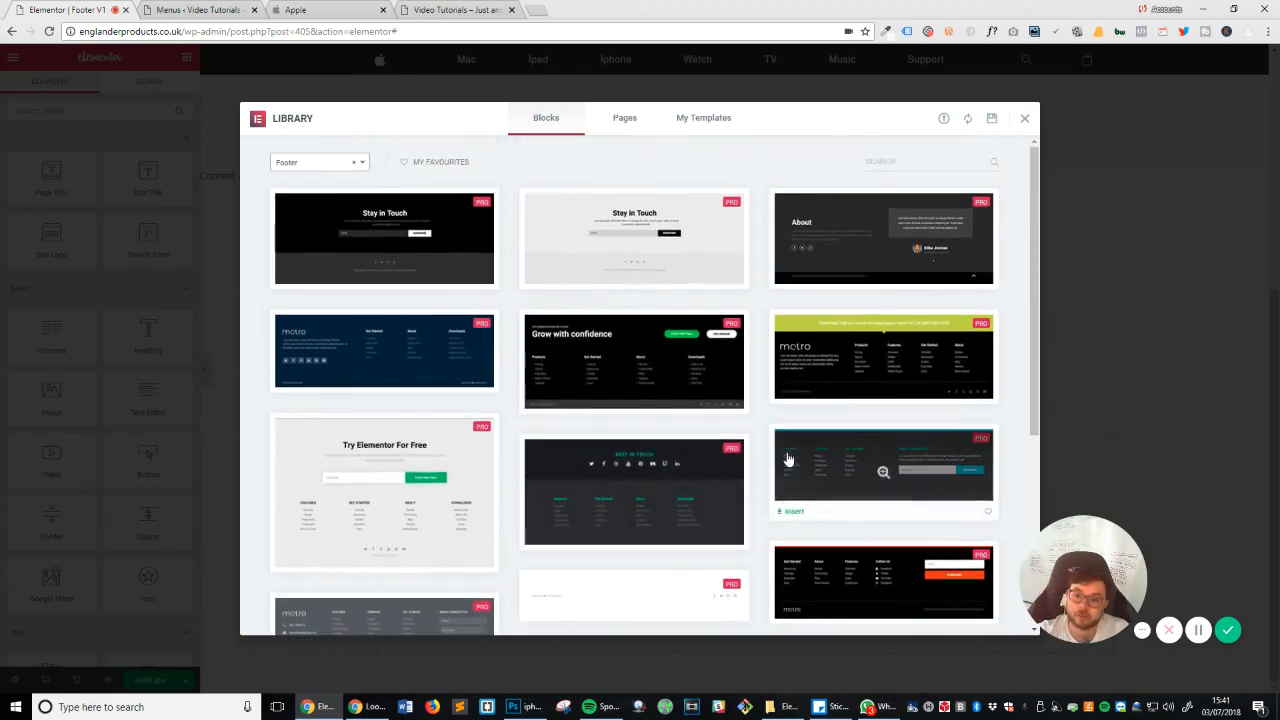
click(1024, 119)
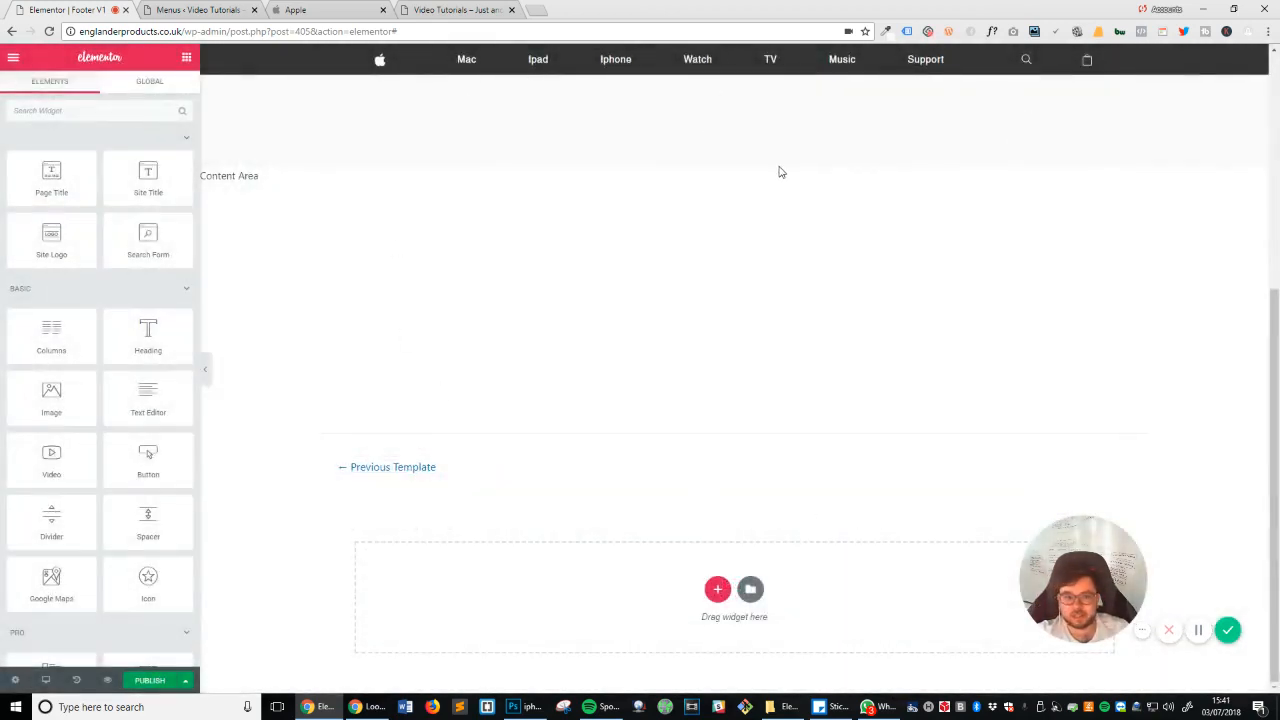
scroll(740, 140, up, 4)
scroll(858, 264, down, 3)
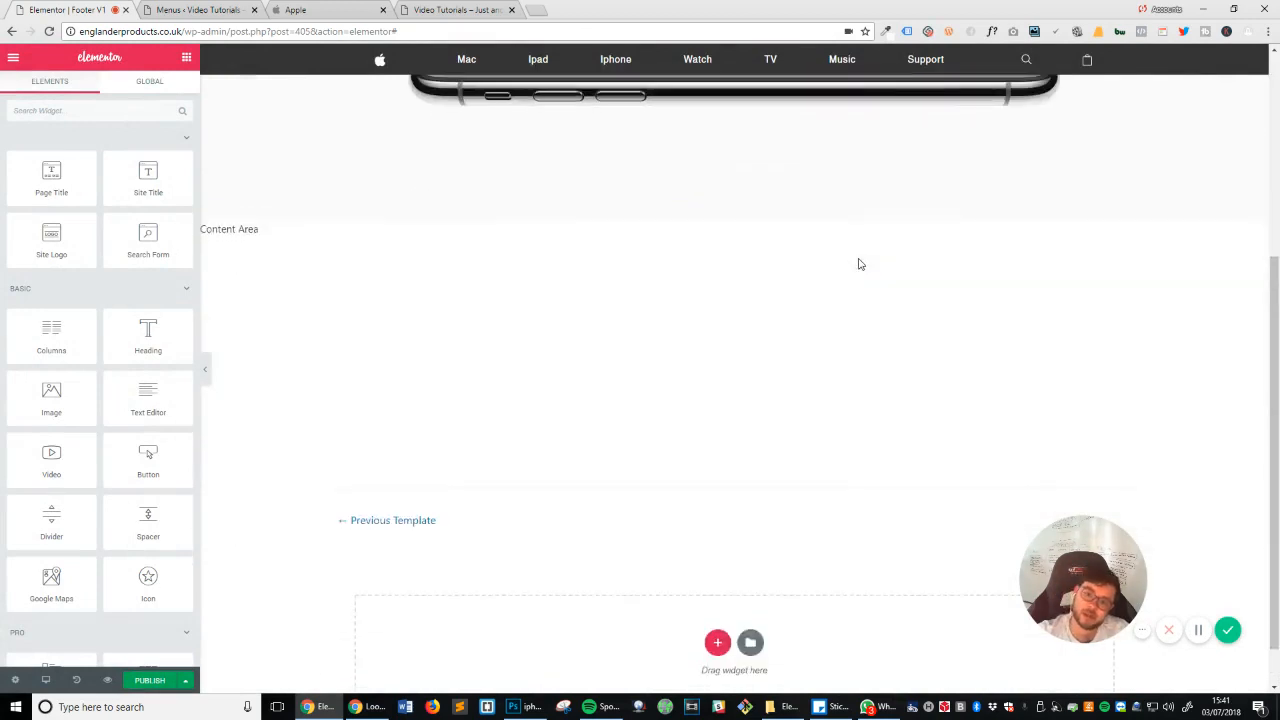
scroll(858, 264, down, 1)
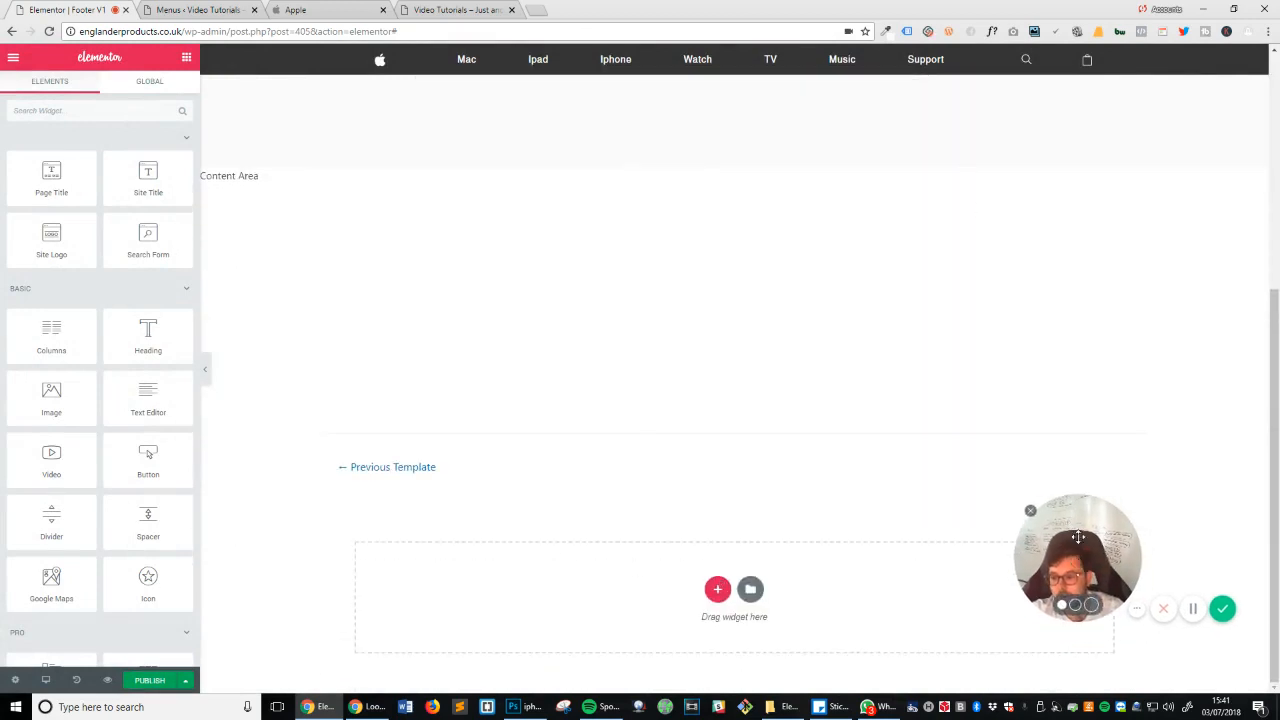
drag(1078, 537, 1091, 247)
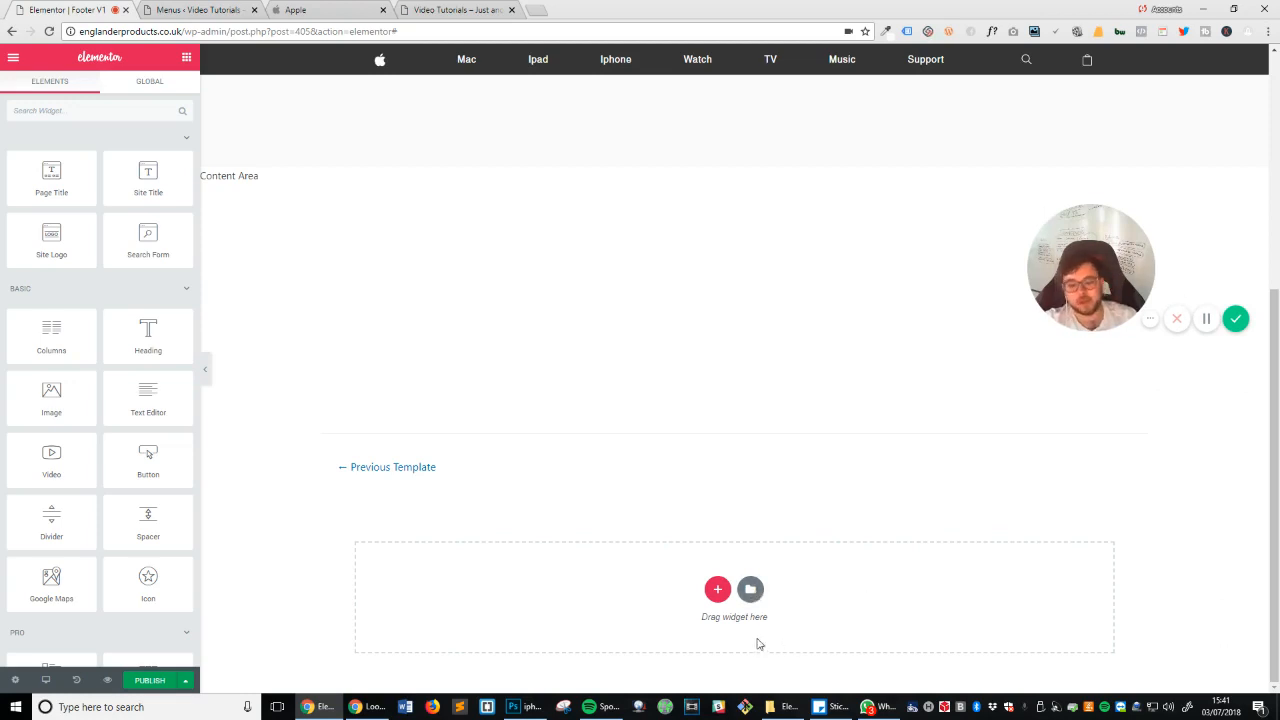
Step: Add a section with five equal columns to the footer template, checking the column layout against the Apple homepage's footer
click(717, 589)
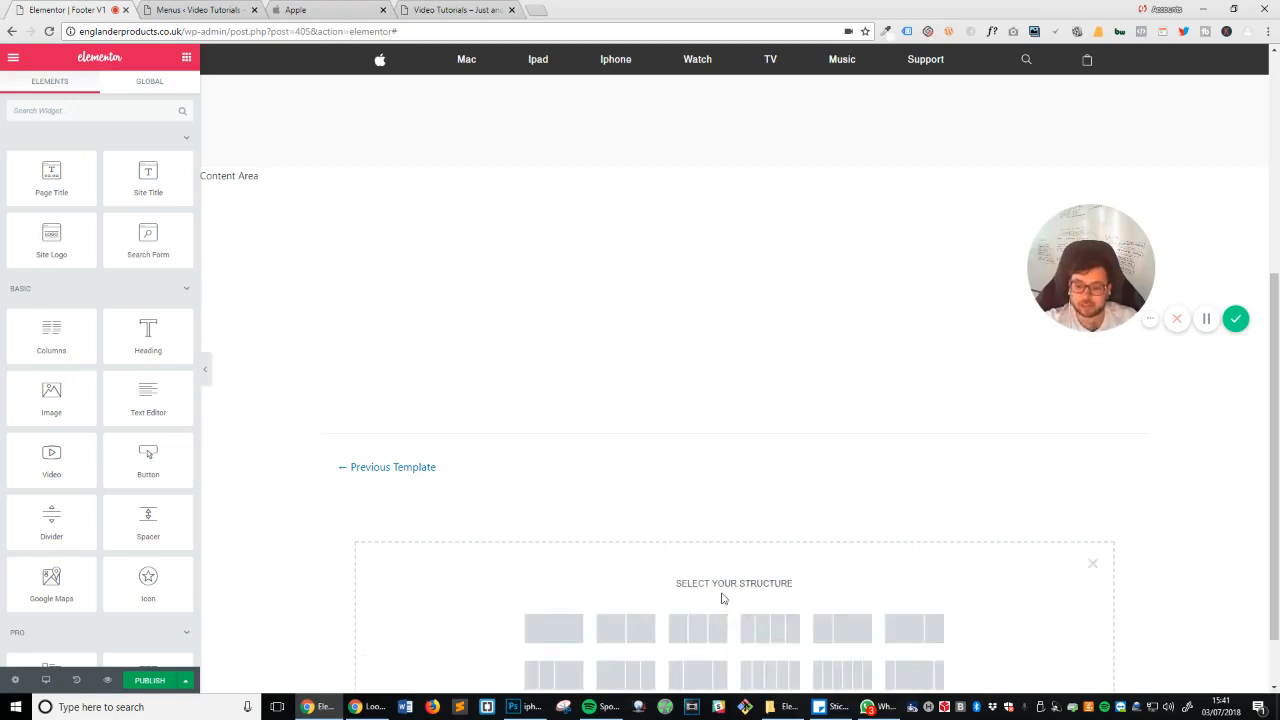
scroll(725, 600, down, 1)
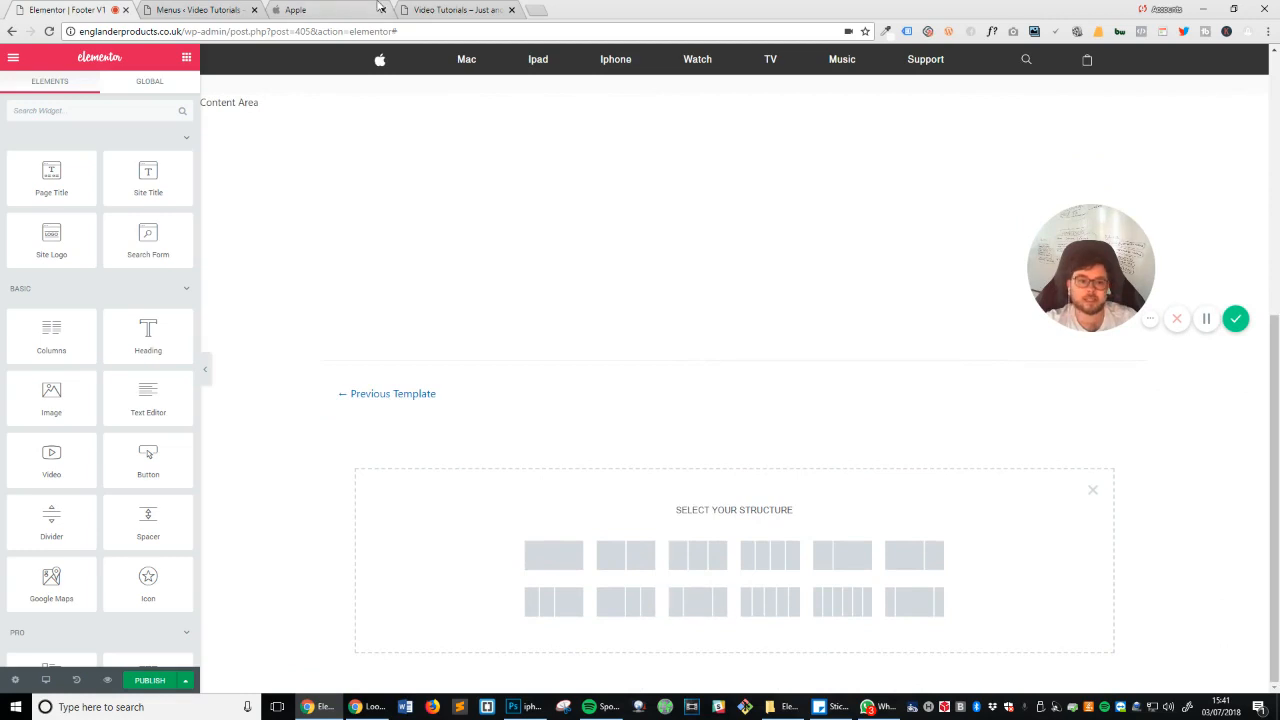
click(440, 10)
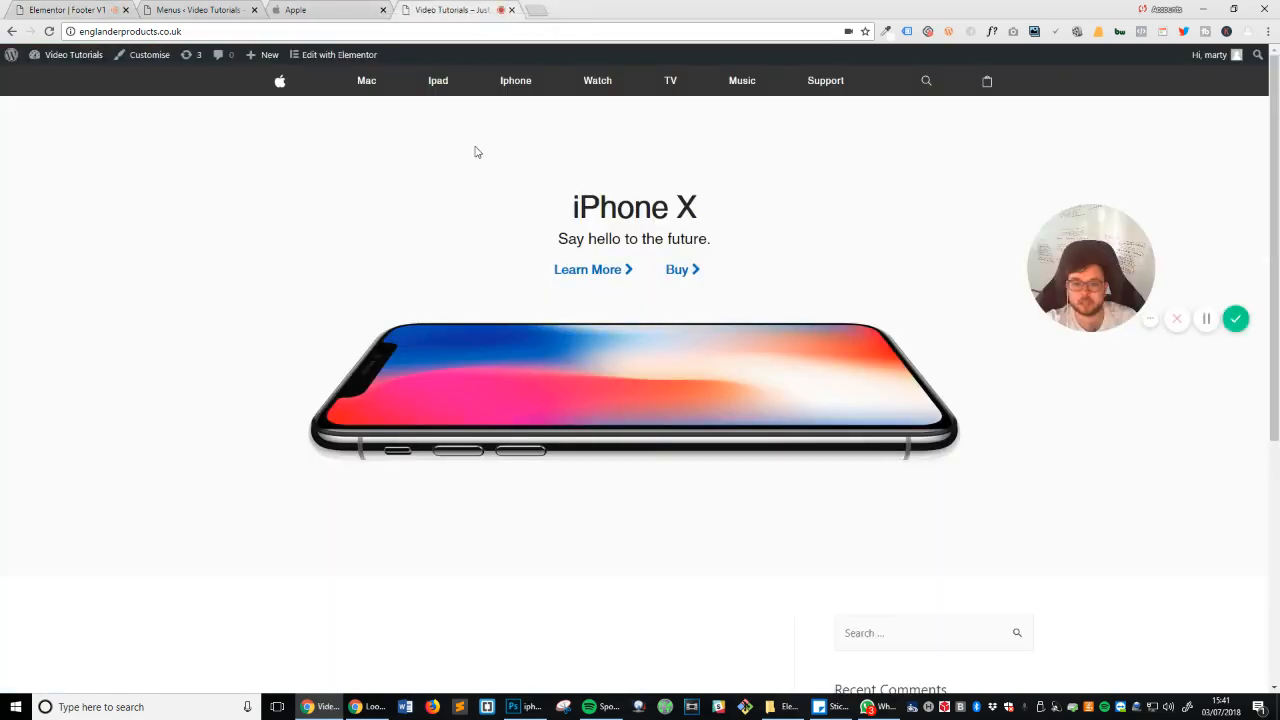
click(310, 10)
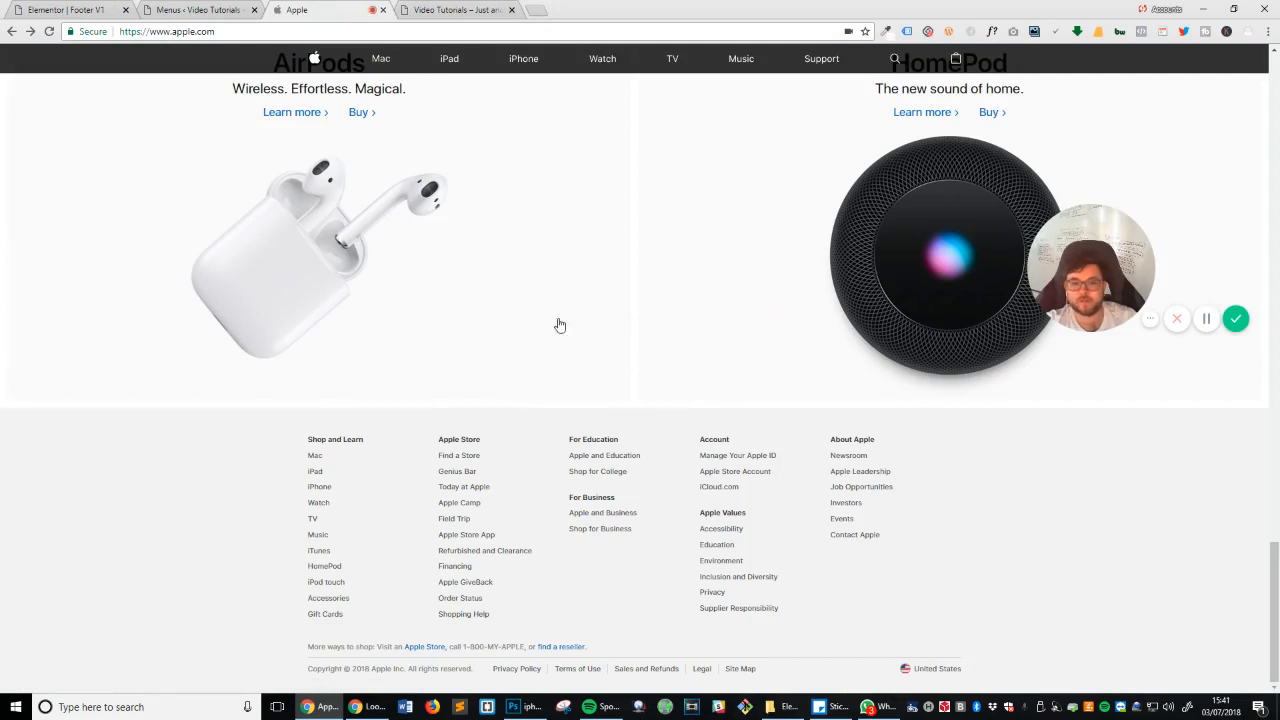
click(87, 8)
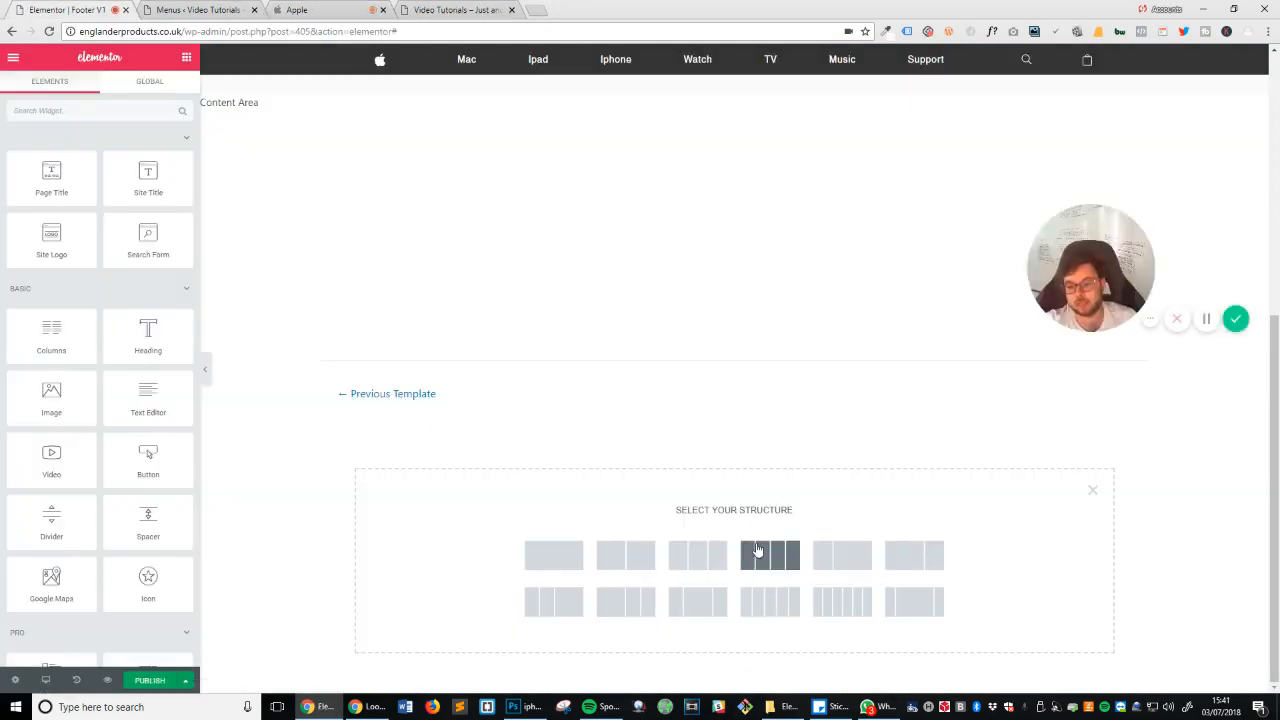
click(770, 607)
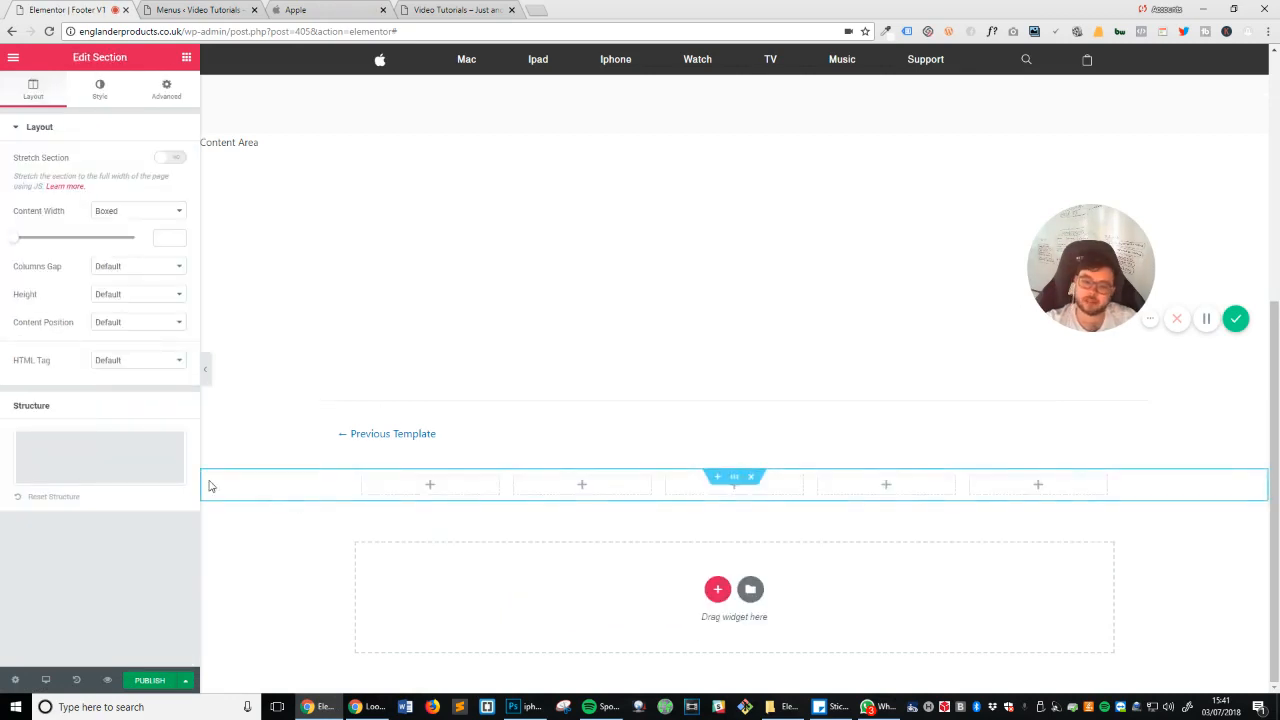
Step: Sample the footer background colour on the Apple homepage with the colour picker extension and copy its code, #F2F2F2
click(341, 7)
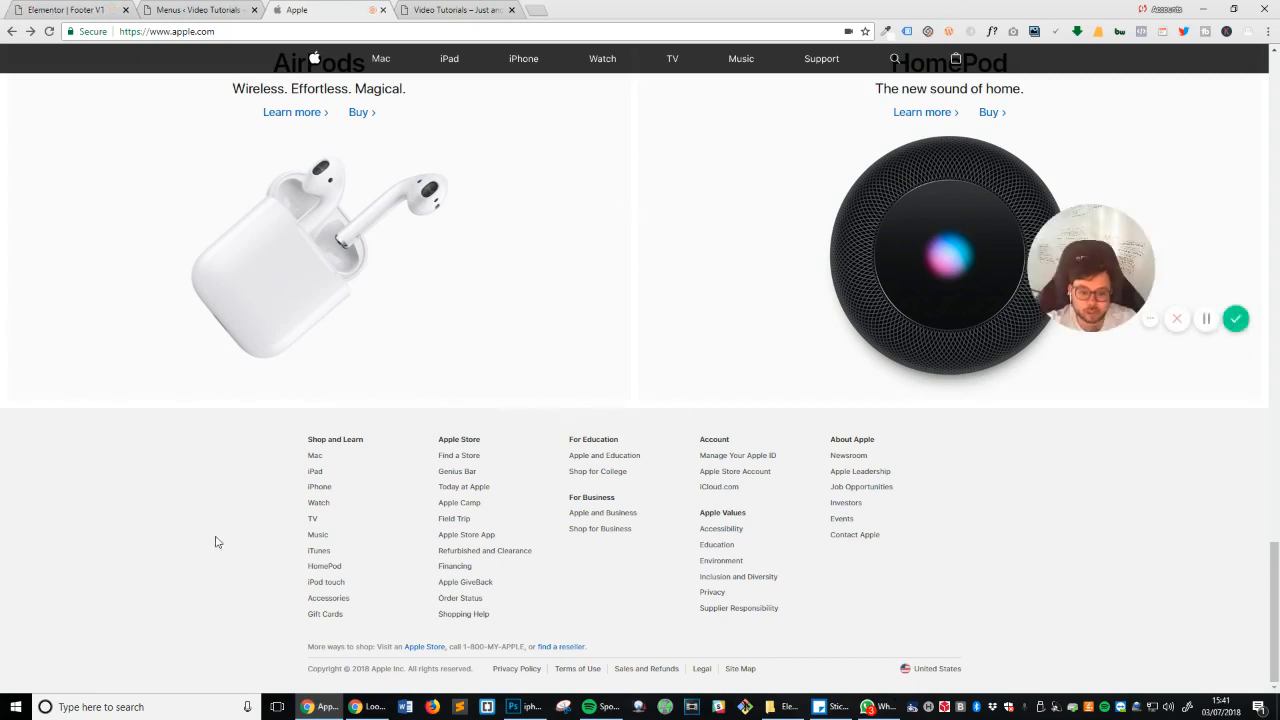
click(889, 31)
click(838, 48)
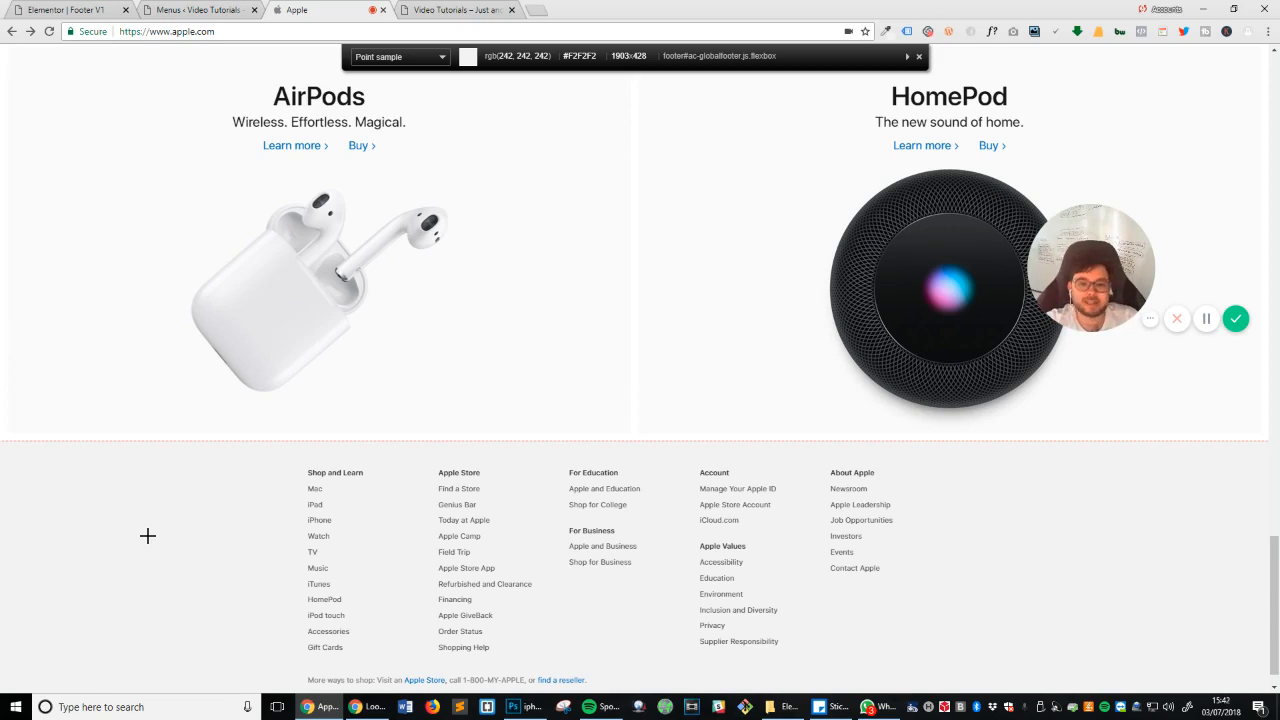
click(147, 536)
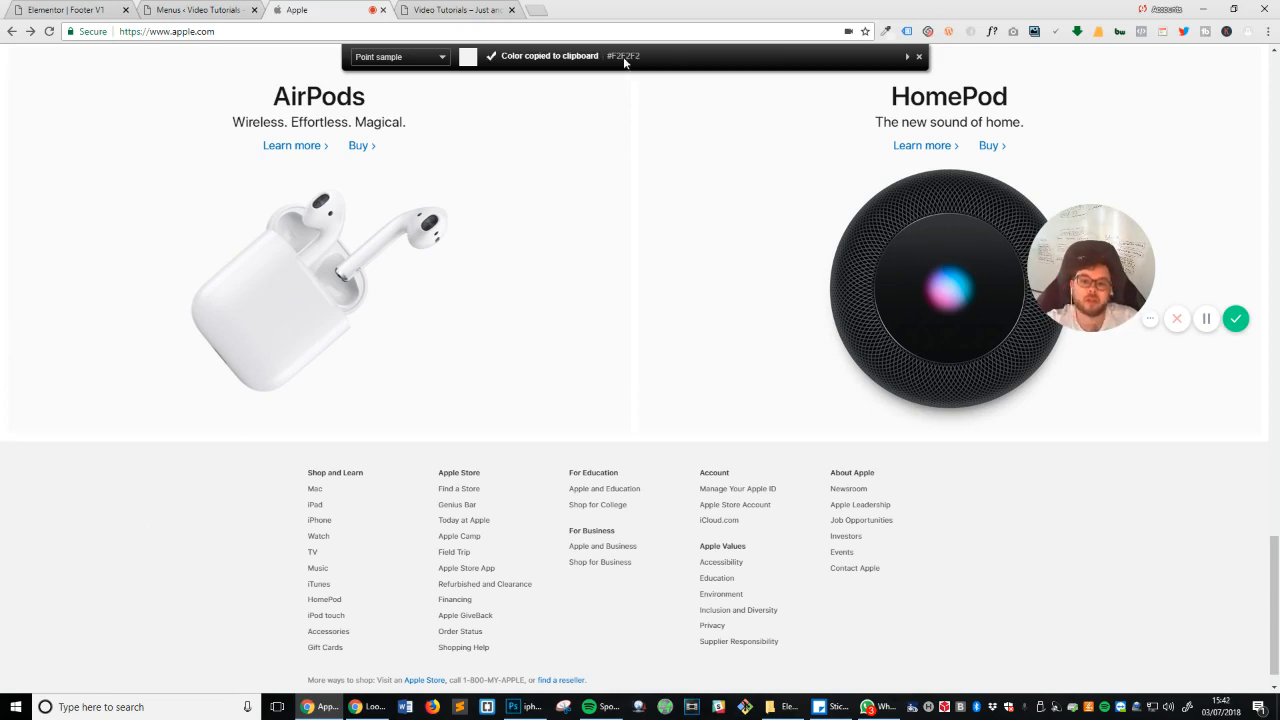
Step: Return to the Footer V1 editor and give the five-column section a classic background in colour #F2F2F2
click(24, 7)
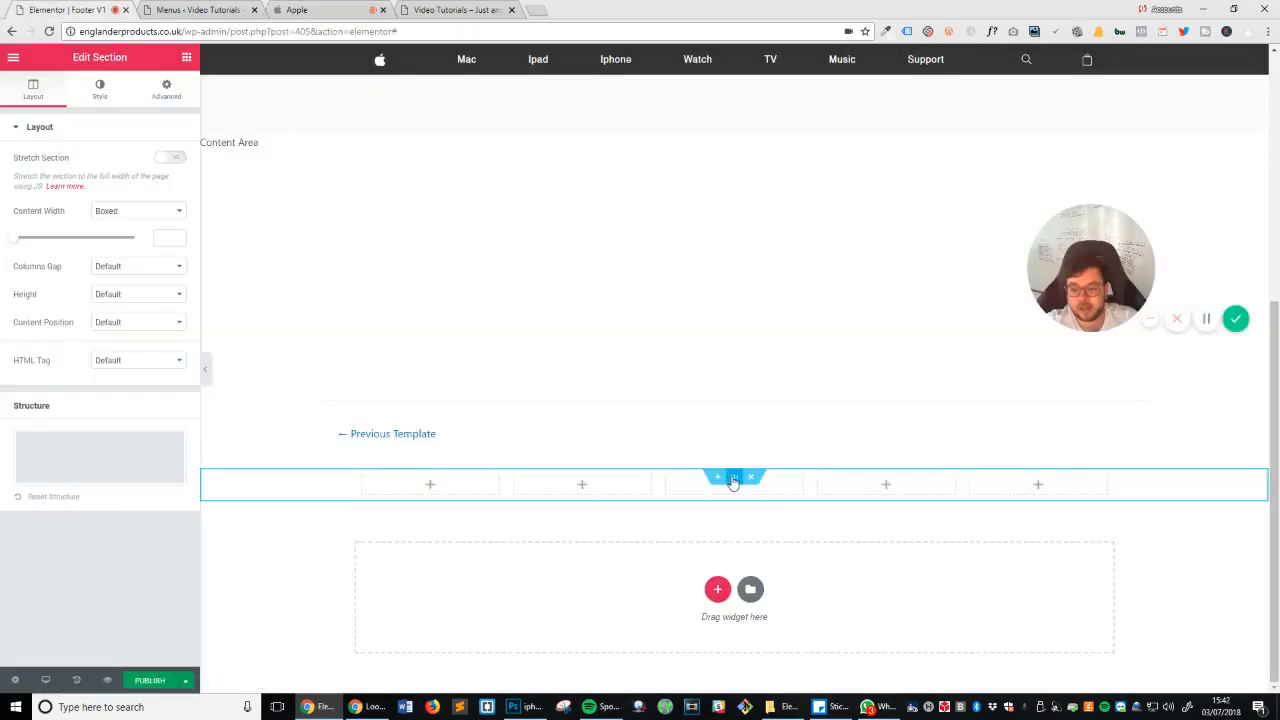
click(116, 96)
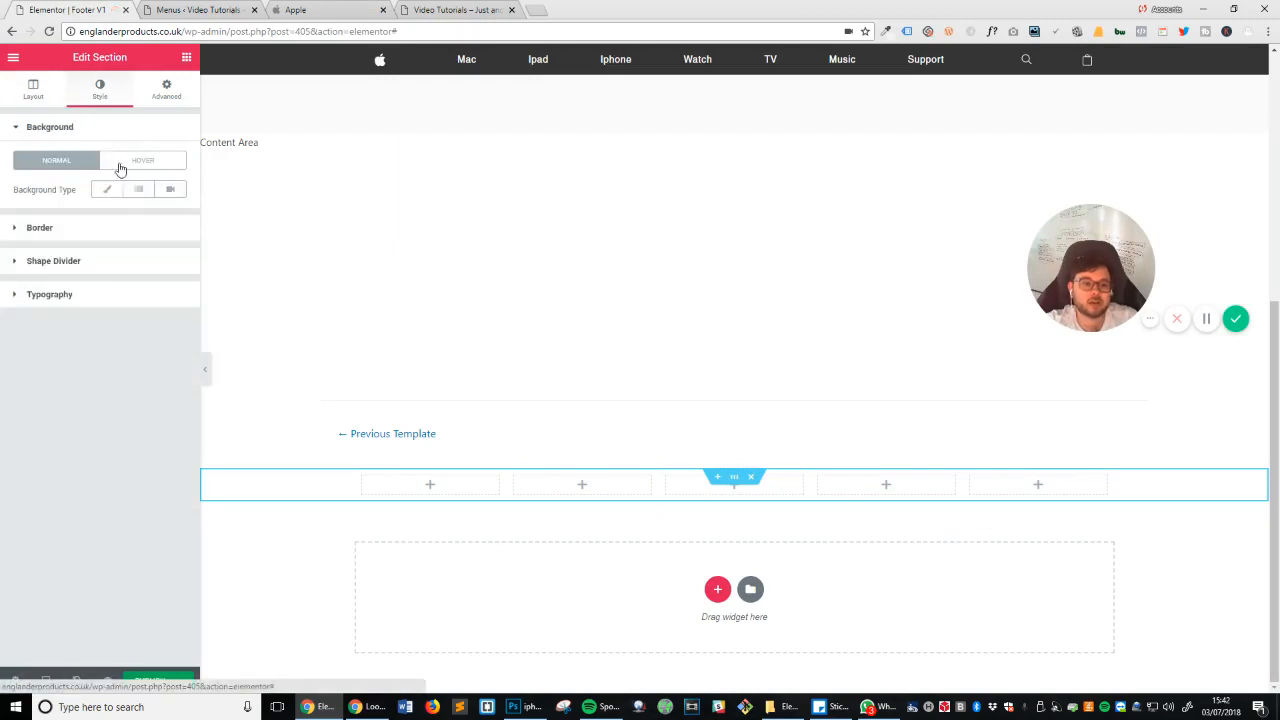
click(107, 189)
click(170, 217)
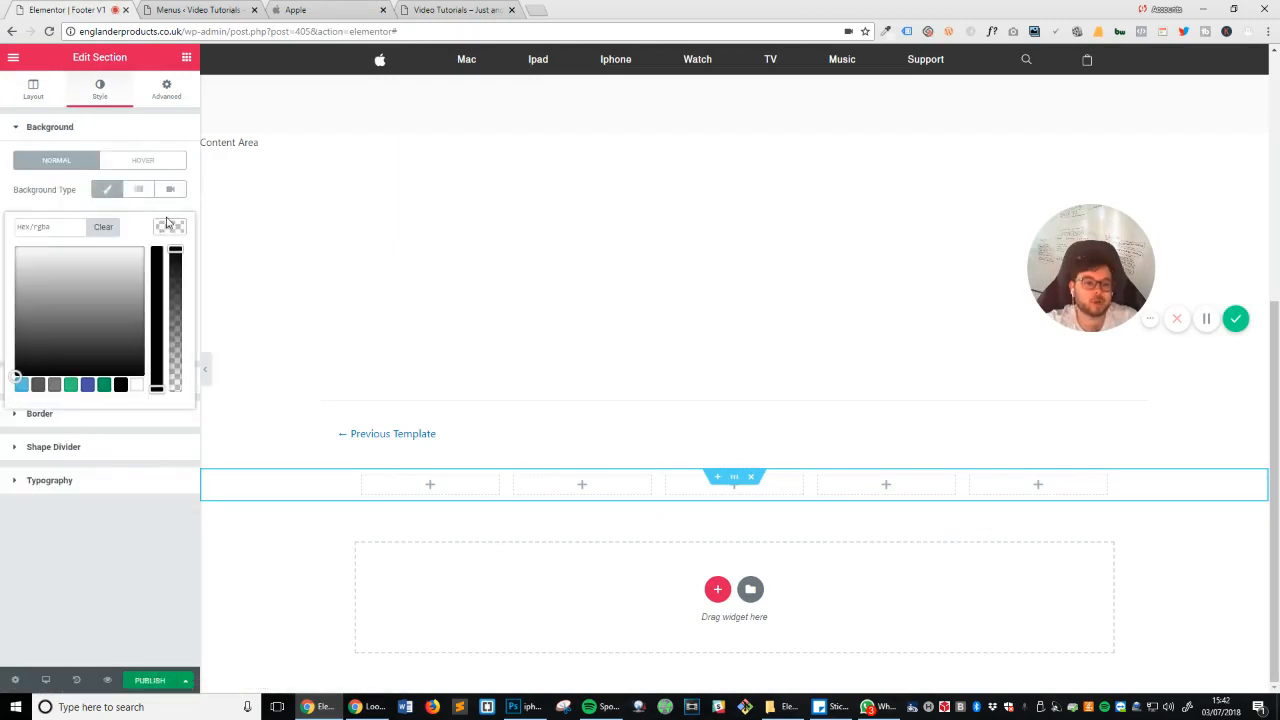
click(76, 228)
key(ctrl+v)
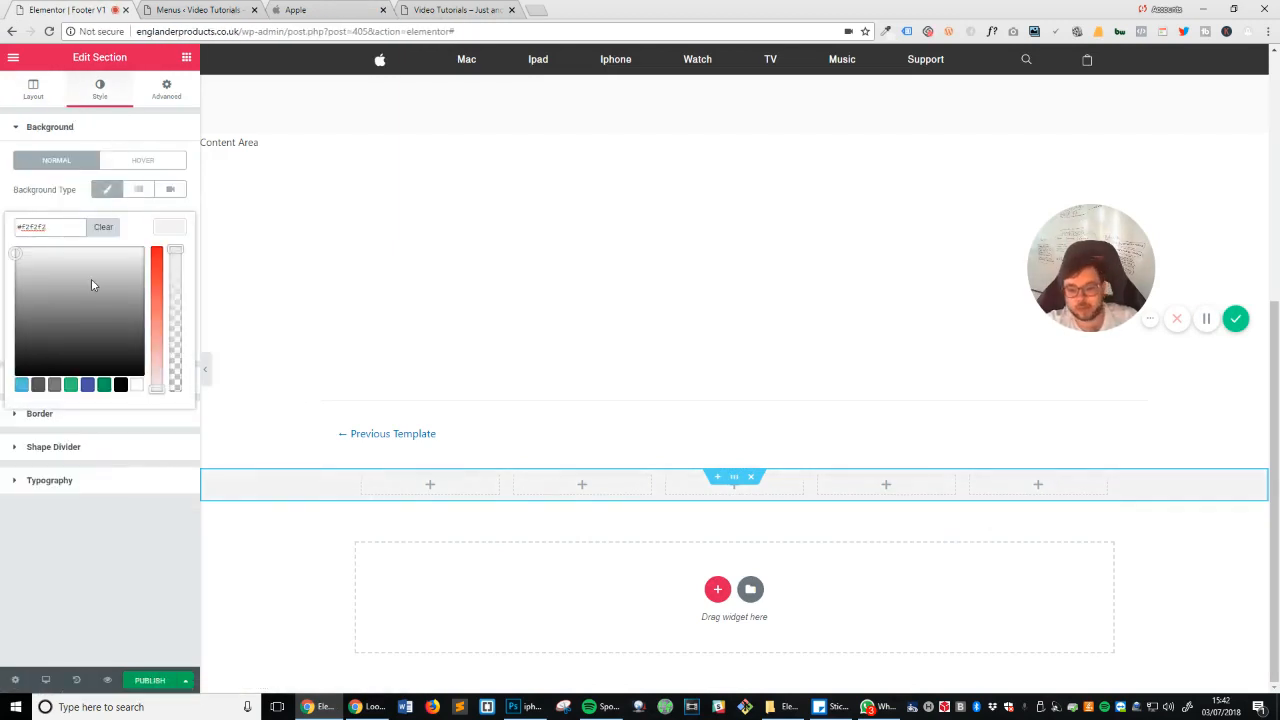
click(103, 560)
Step: Publish the footer template with a display condition that includes the entire site
click(170, 680)
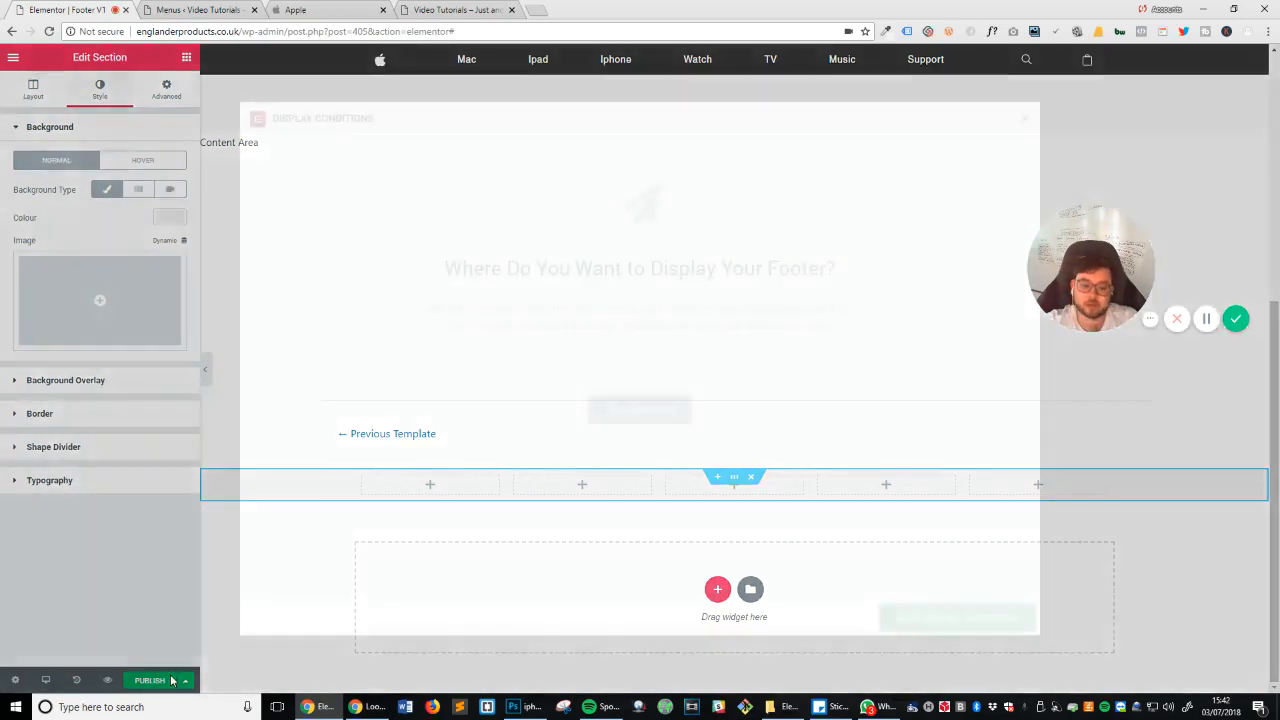
click(660, 411)
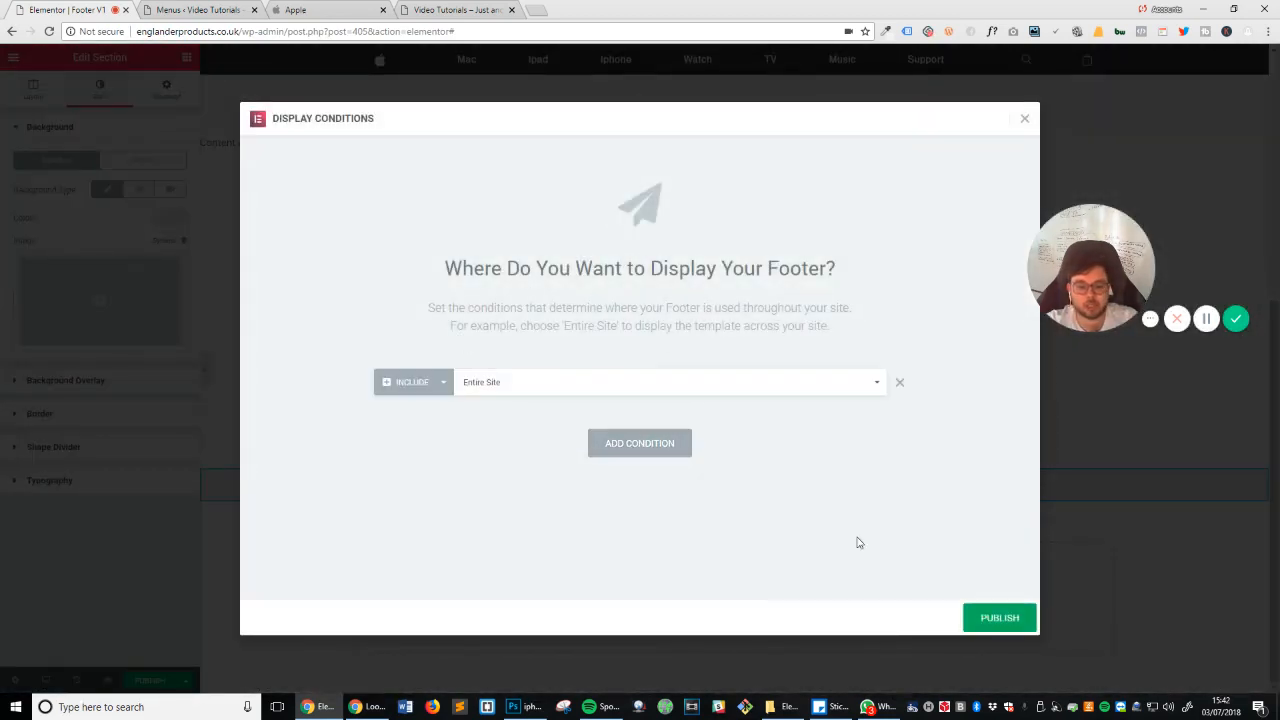
click(986, 617)
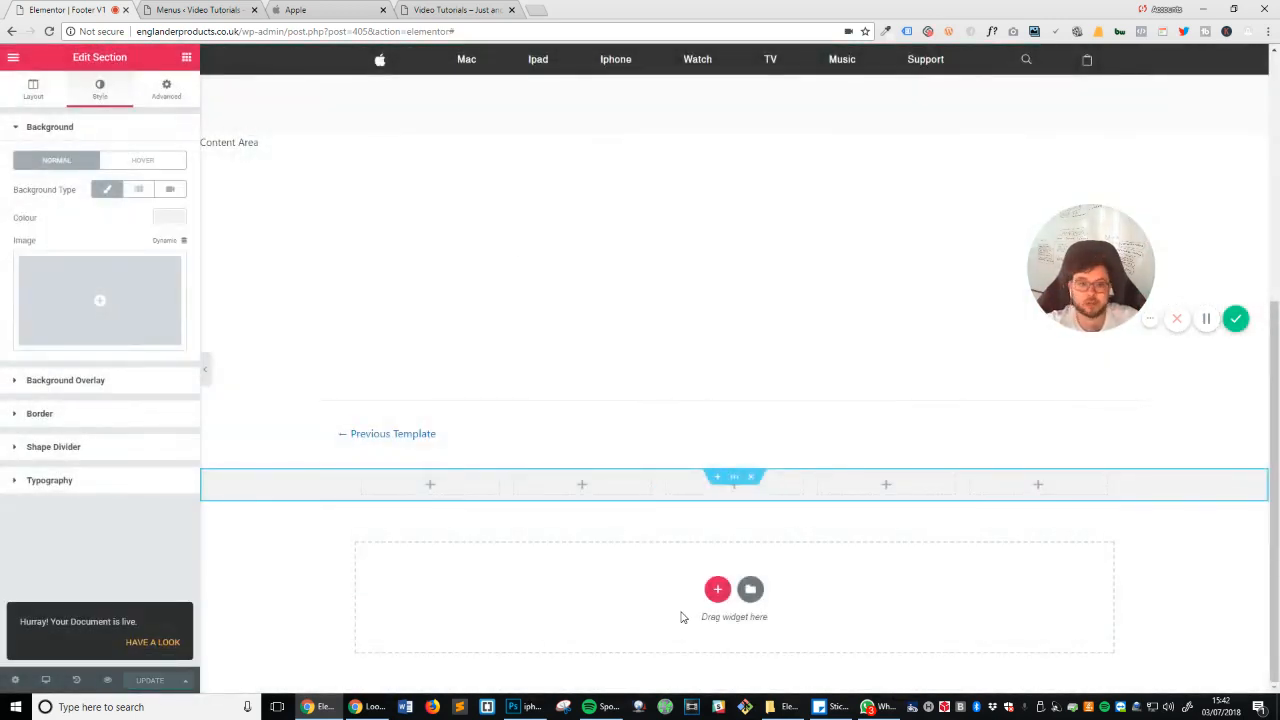
Step: Check the Apple homepage's footer layout, and add a Heading widget to the first column of the Footer V1 section
click(318, 10)
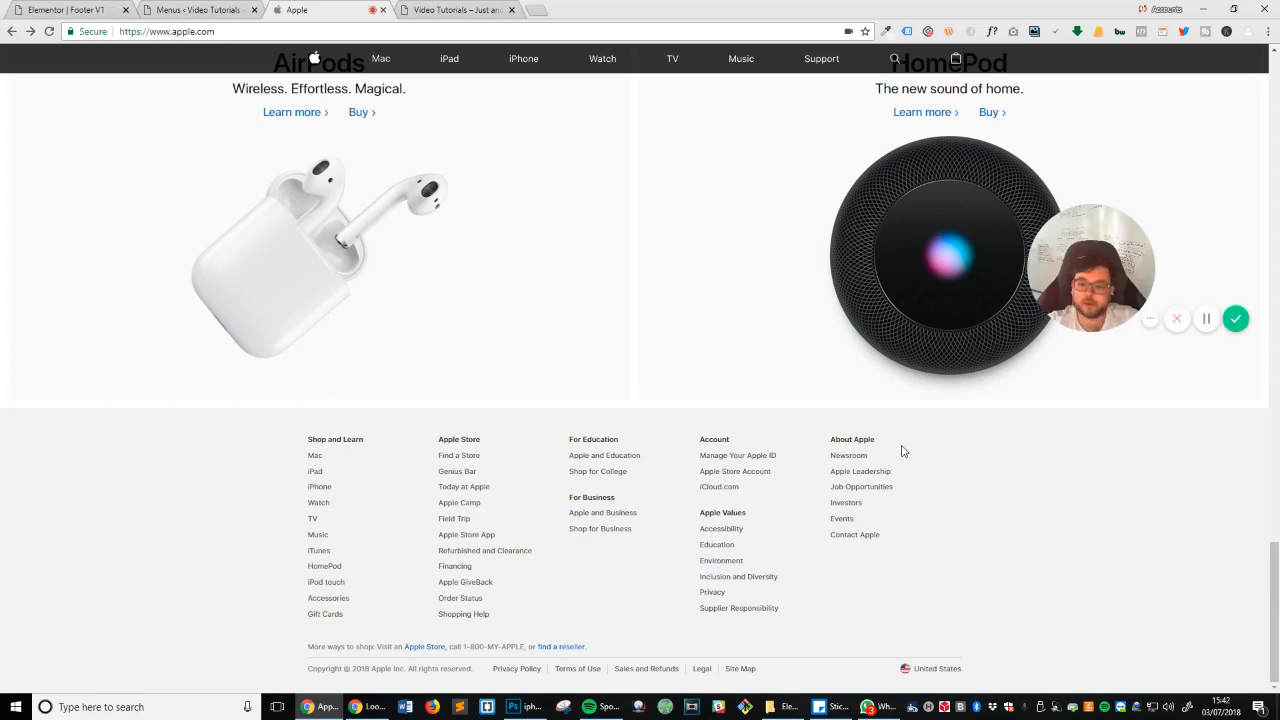
click(78, 9)
click(184, 58)
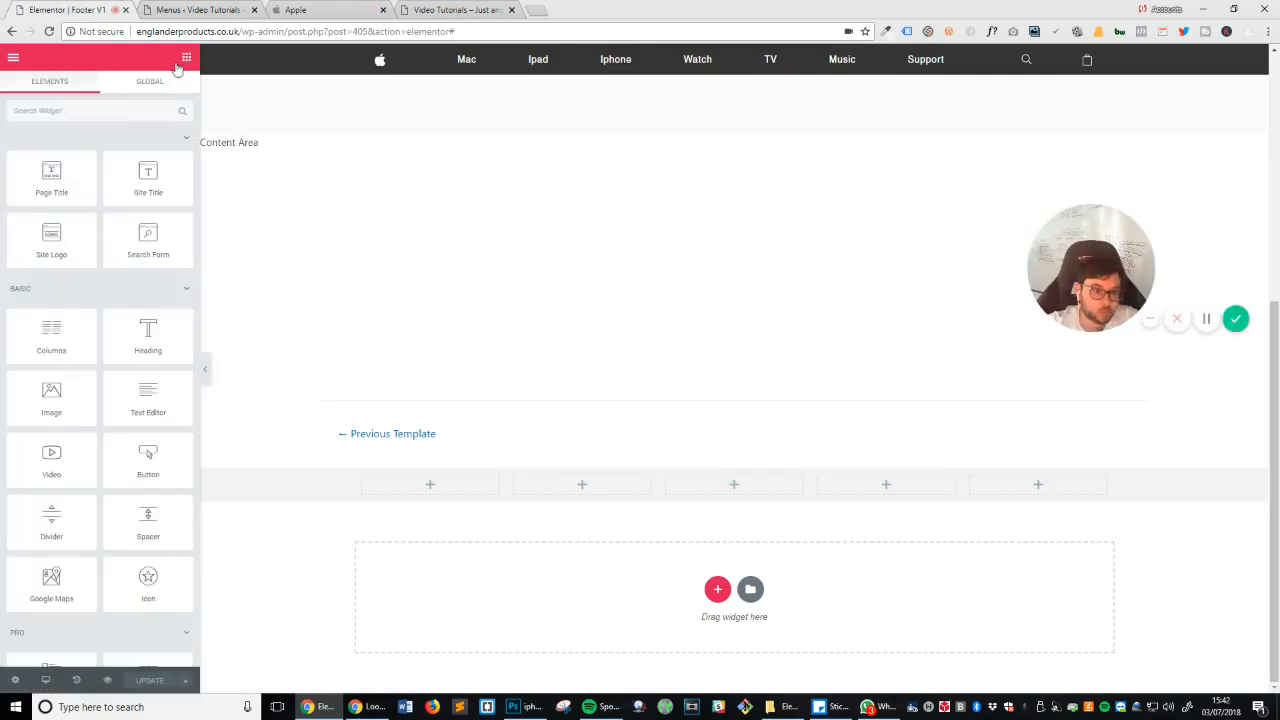
drag(181, 347, 435, 495)
Step: Inspect the font of the footer links on the Apple homepage with WhatFont, and return to the Footer V1 editor
click(320, 9)
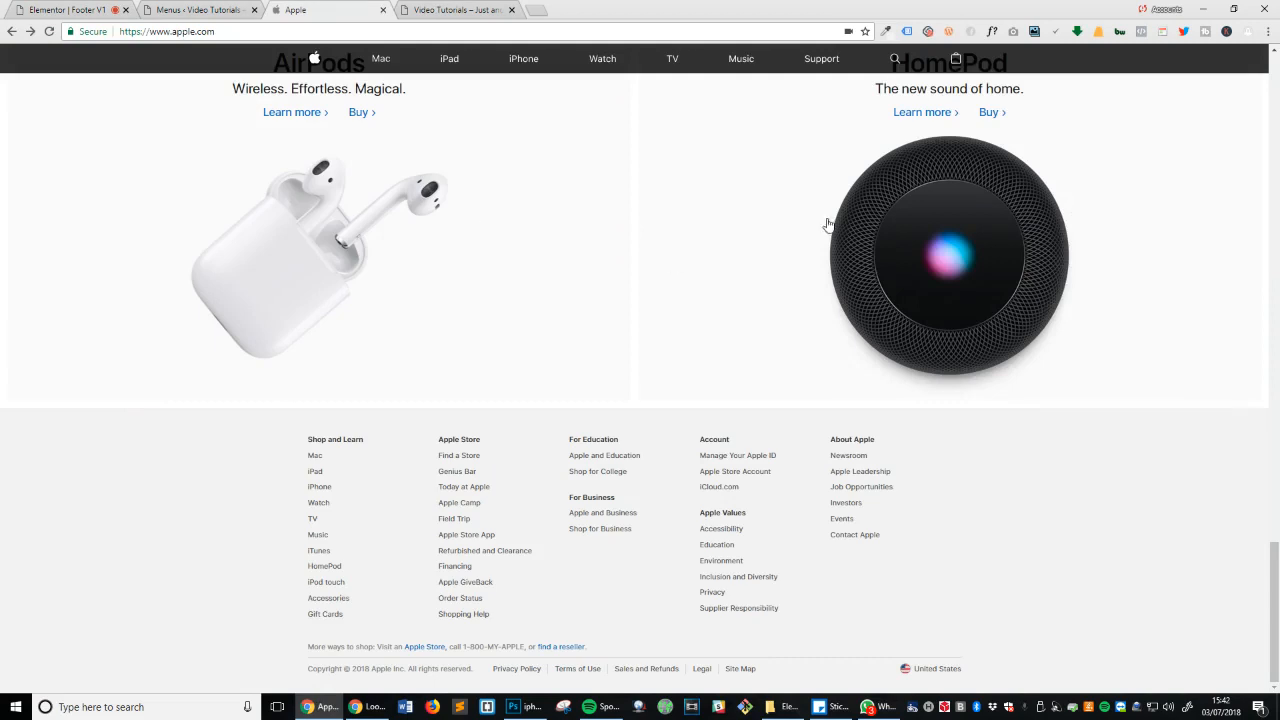
click(992, 31)
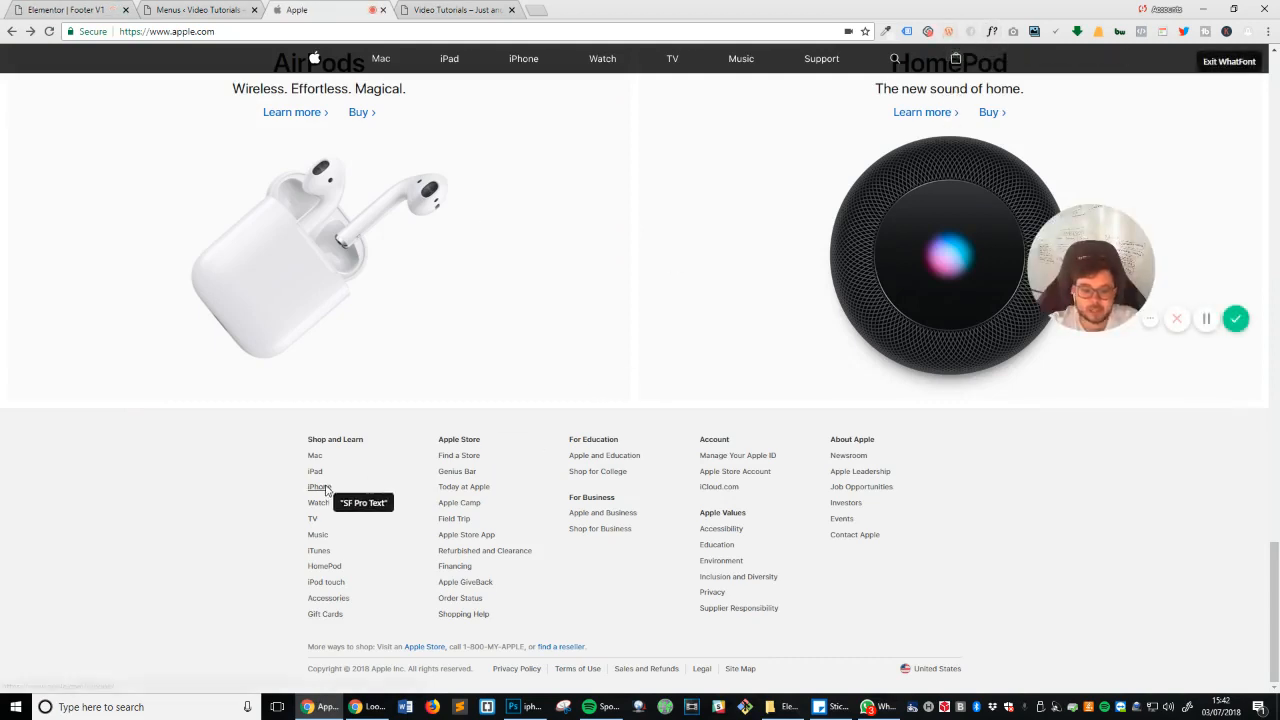
key(Escape)
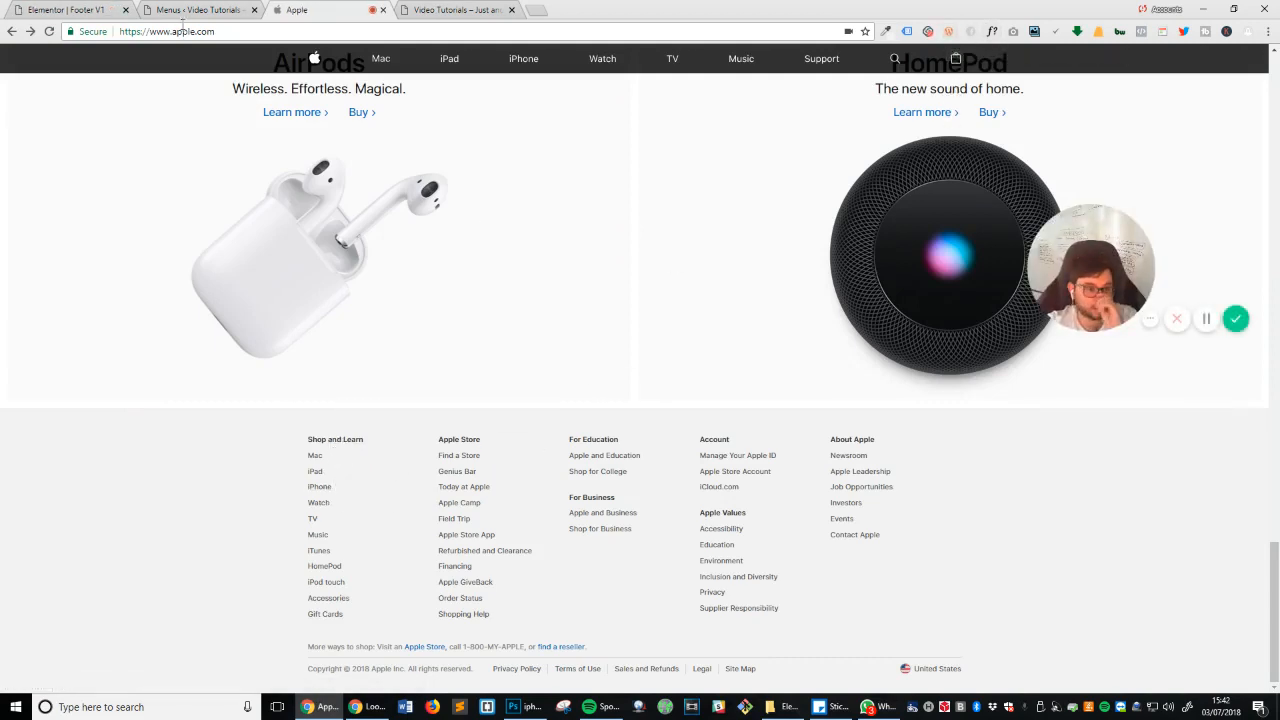
click(88, 9)
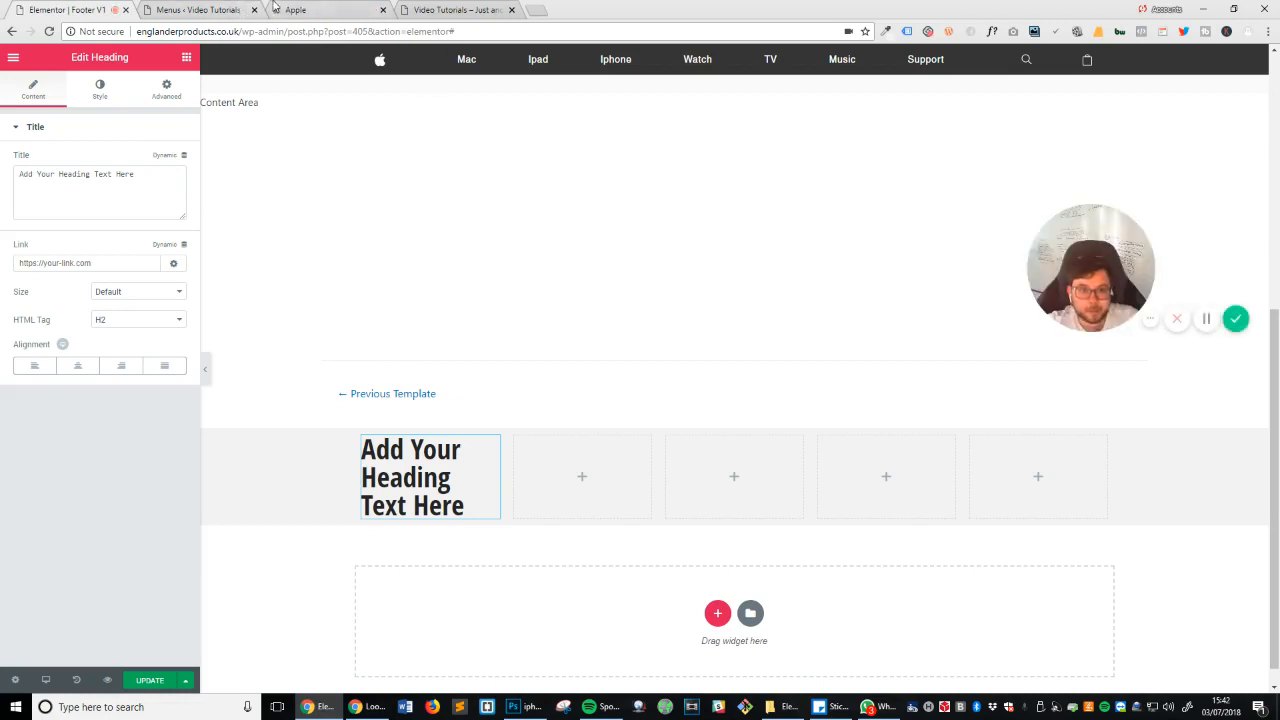
Step: Copy the first footer column's title from the Apple homepage and set it as the heading's title, "Shop and Learn"
click(275, 8)
triple_click(337, 441)
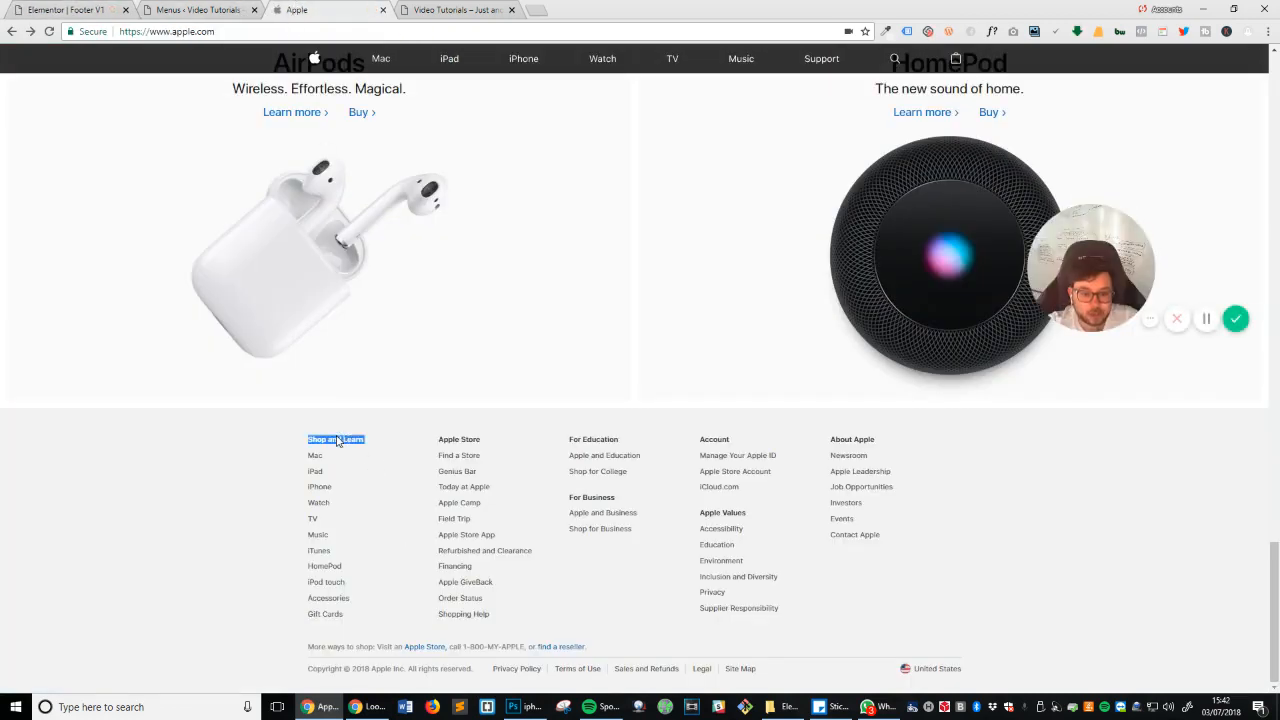
click(118, 9)
click(153, 185)
key(ctrl+a)
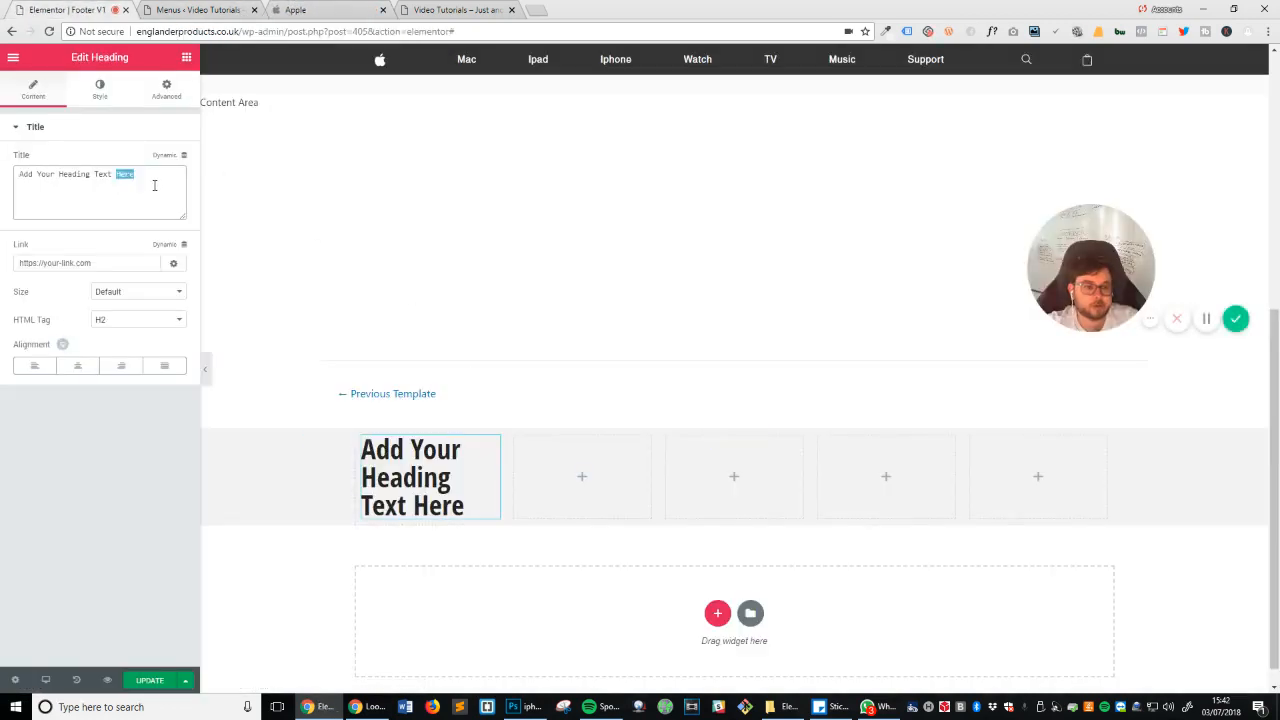
key(ctrl+v)
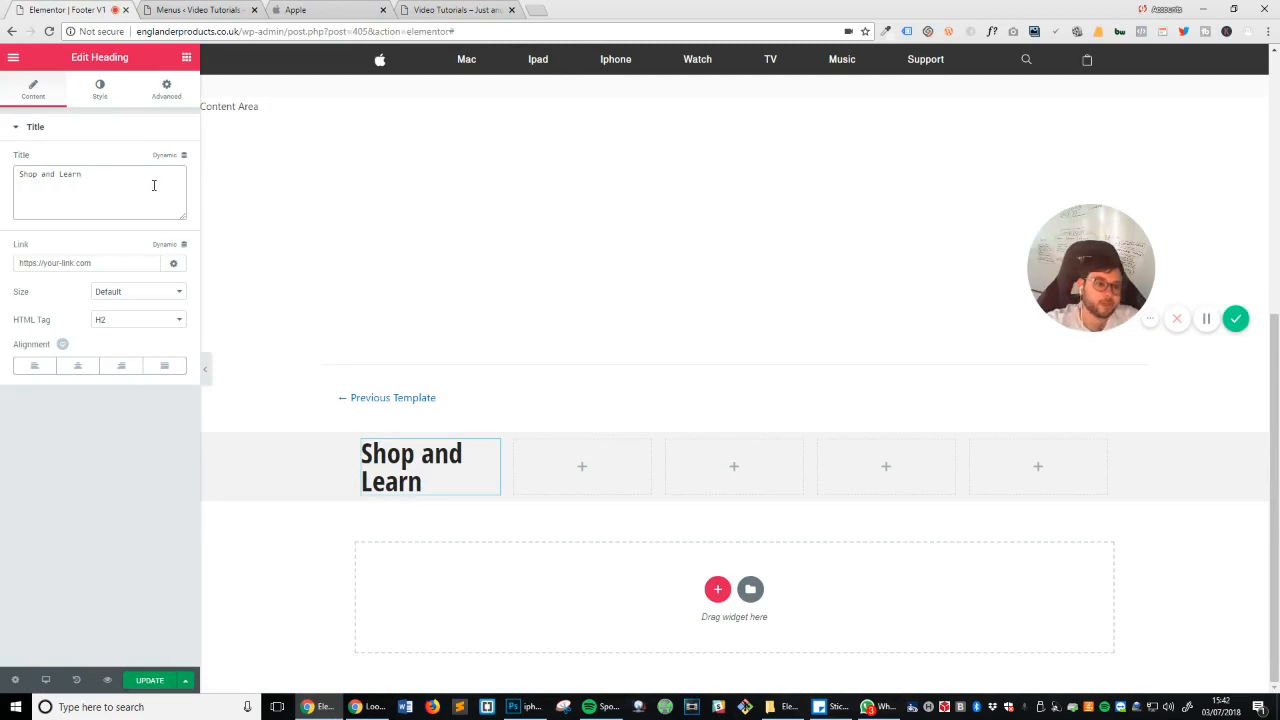
Step: Switch to the Apple homepage to examine the "Shop and Learn" heading in its footer
click(361, 7)
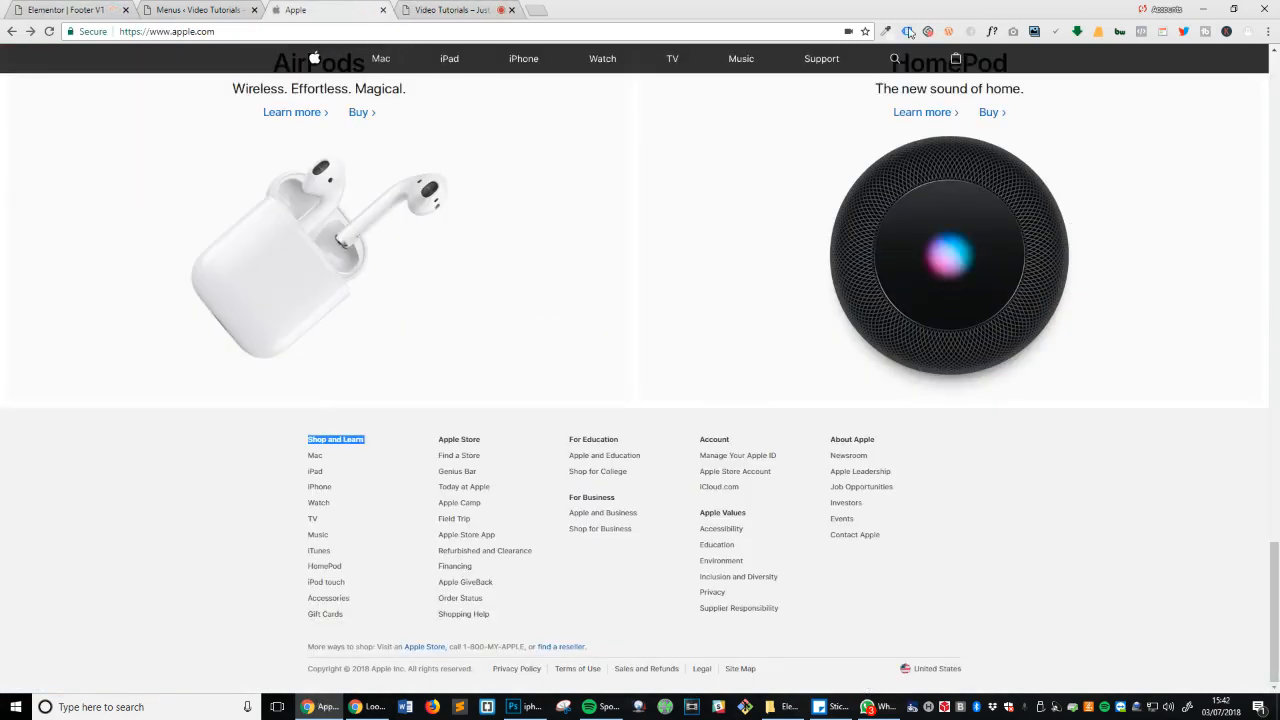
Step: Inspect the Shop and Learn footer heading's font with WhatFont and copy its text colour code
click(909, 33)
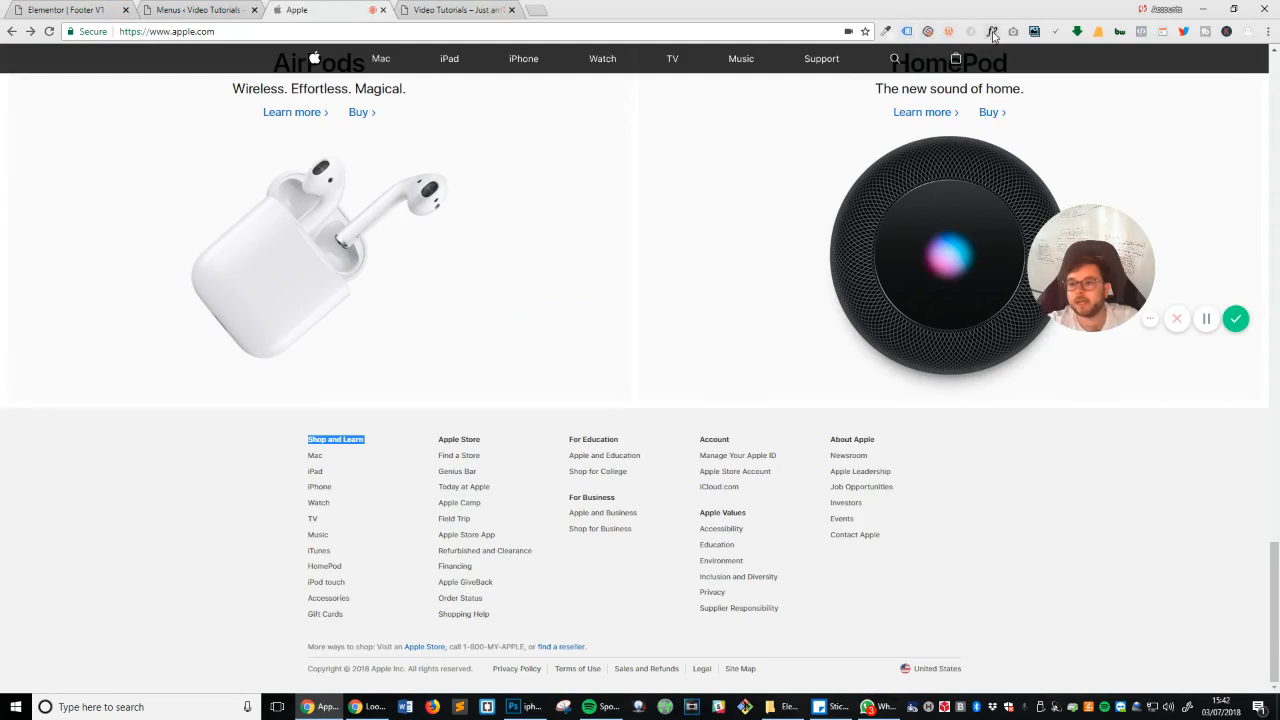
click(324, 446)
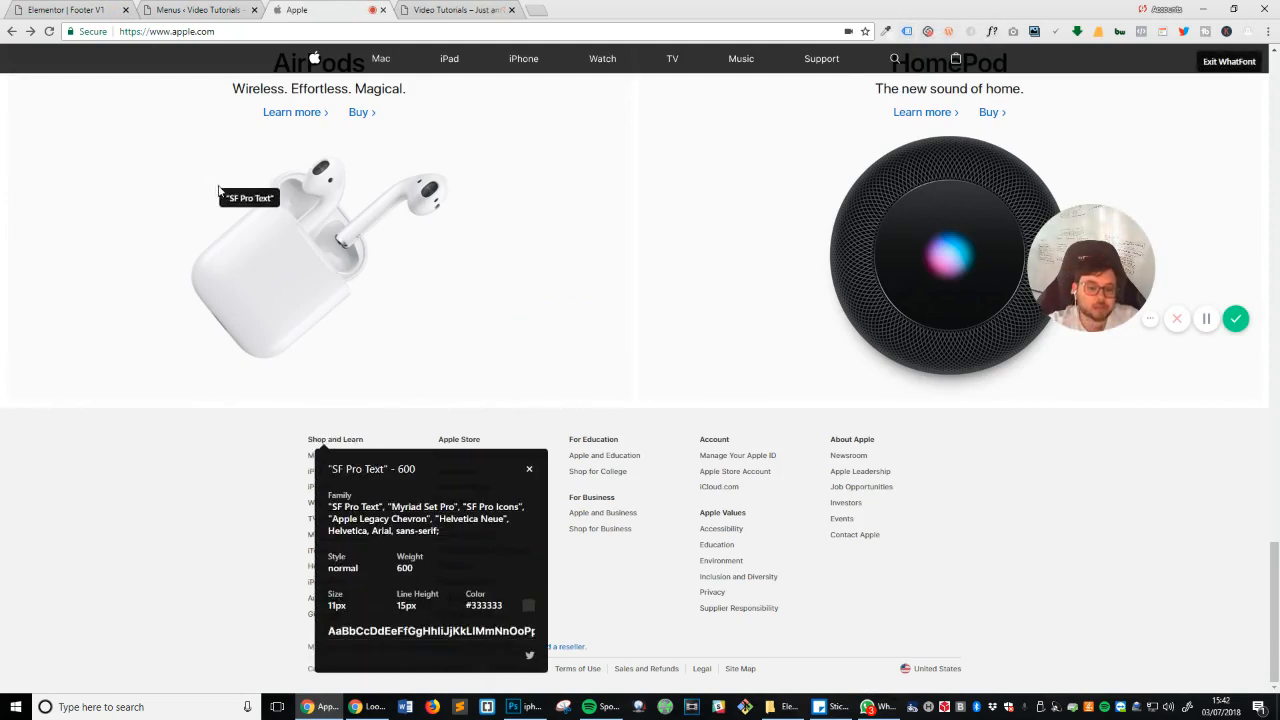
click(528, 607)
click(525, 606)
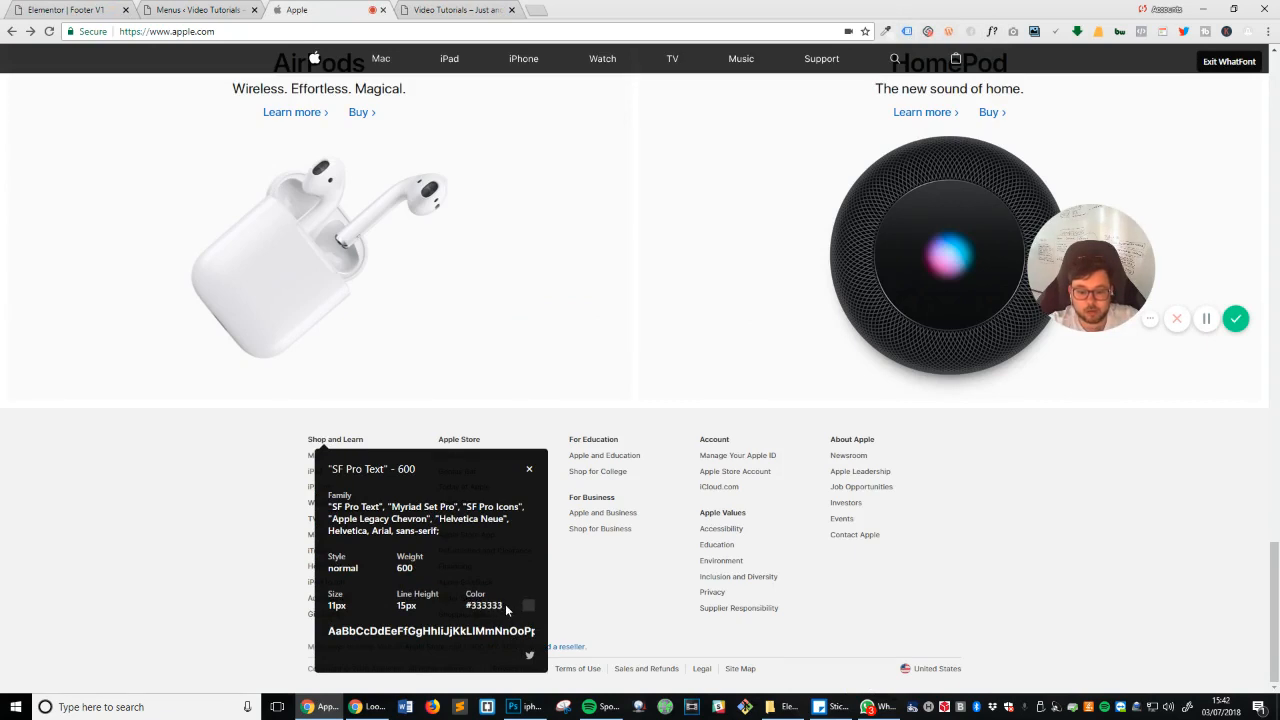
triple_click(505, 606)
Step: Switch to the Elementor footer template and set the Shop and Learn heading's HTML tag to H6
click(100, 9)
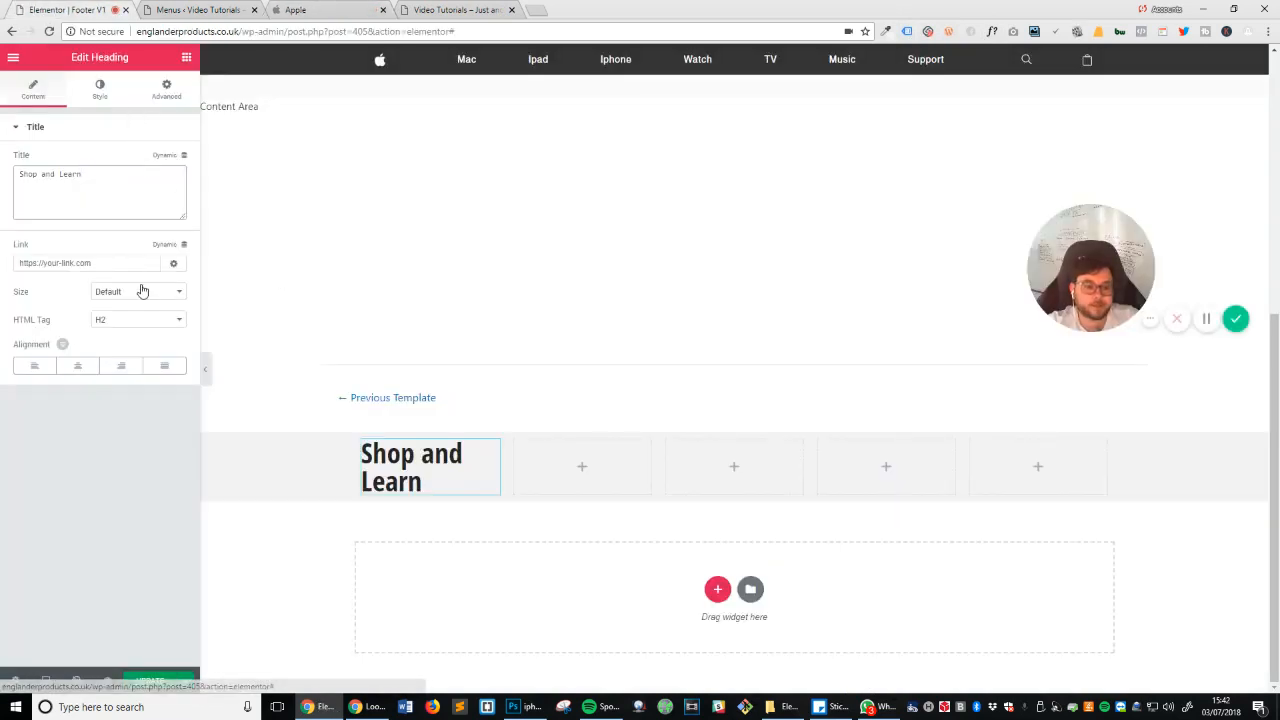
click(140, 320)
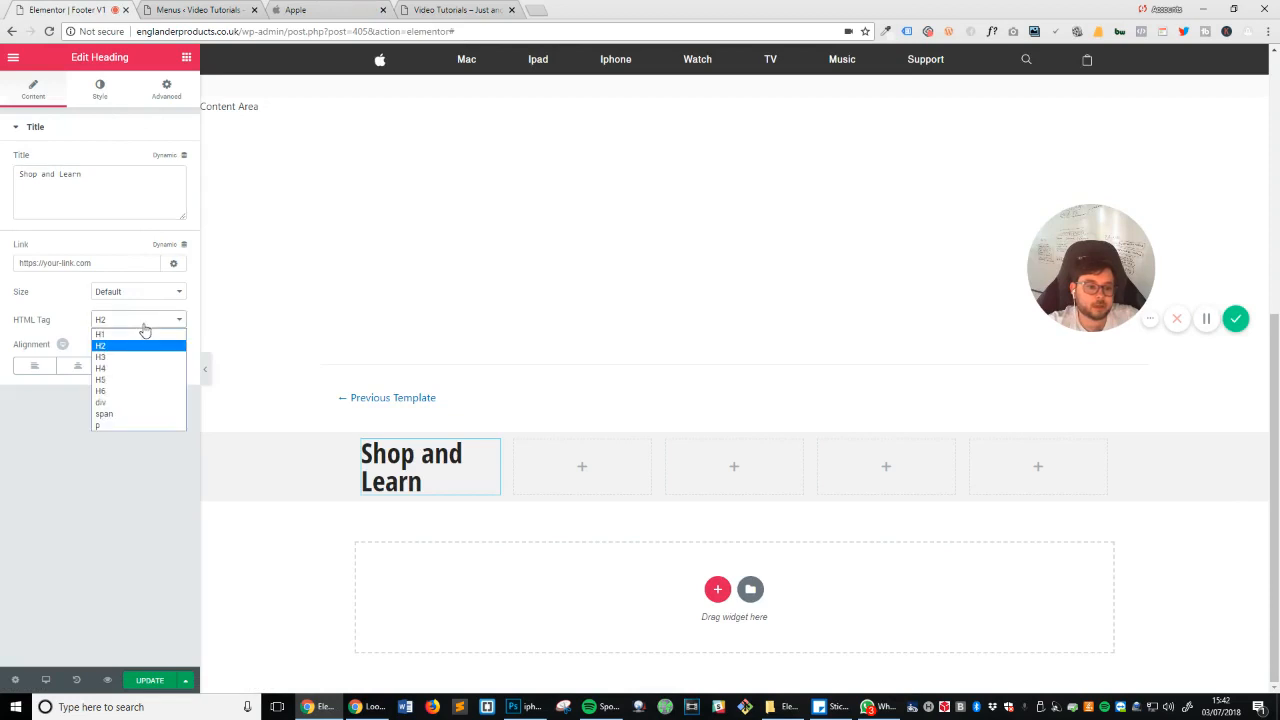
click(100, 391)
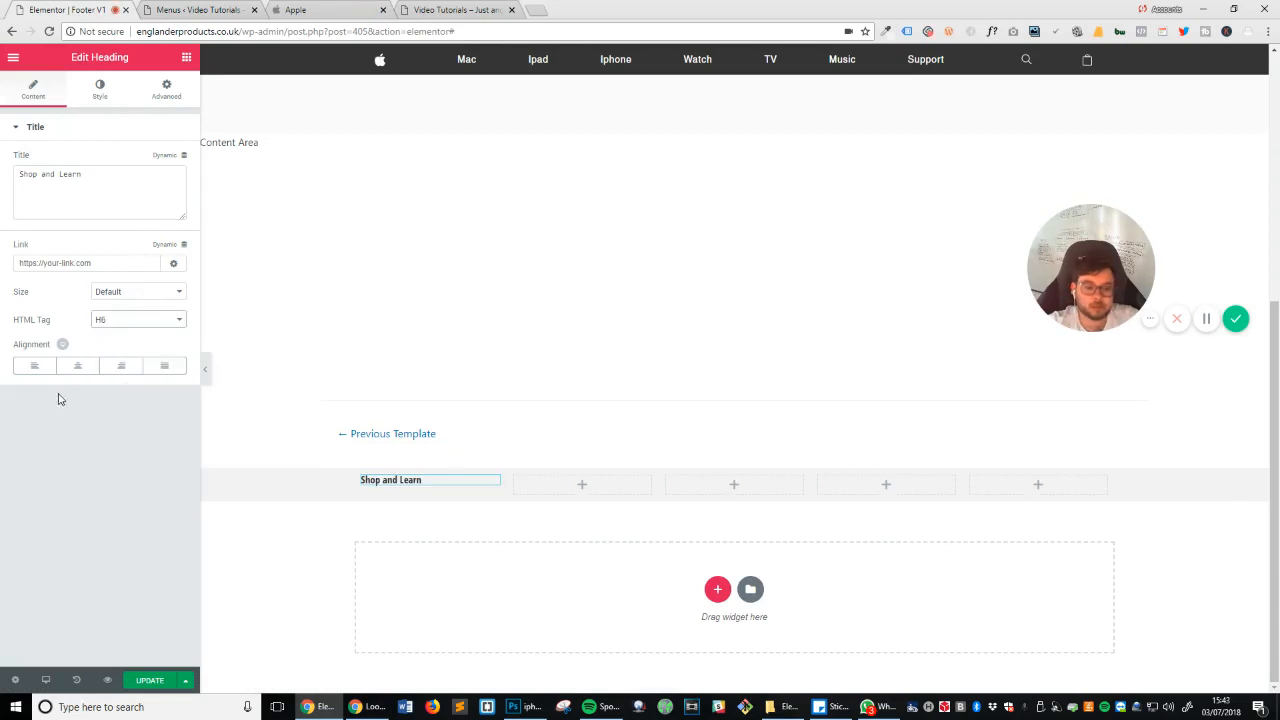
Step: Set the Shop and Learn heading's text colour to #333333
click(100, 88)
click(170, 161)
click(70, 165)
key(ctrl+v)
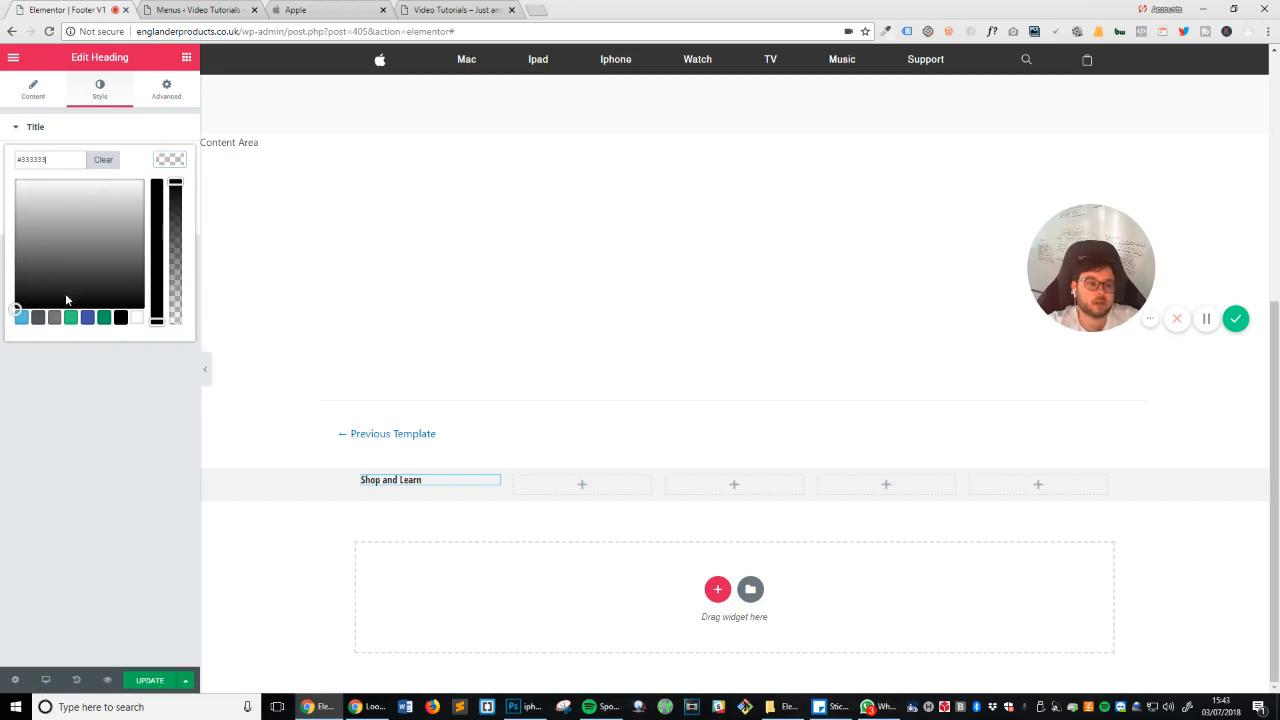
click(92, 375)
Step: Set the Shop and Learn heading's typography to the Helvetica family at size 11 px
click(176, 191)
click(143, 225)
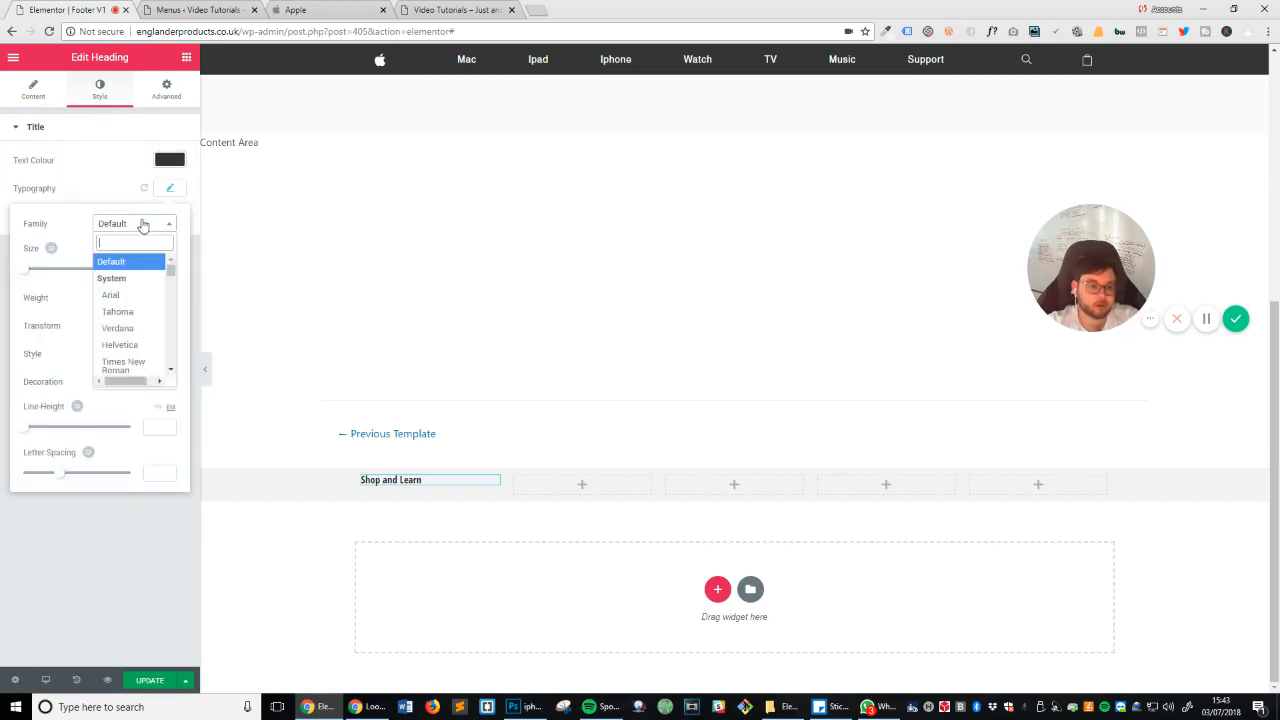
text(hel)
key(Return)
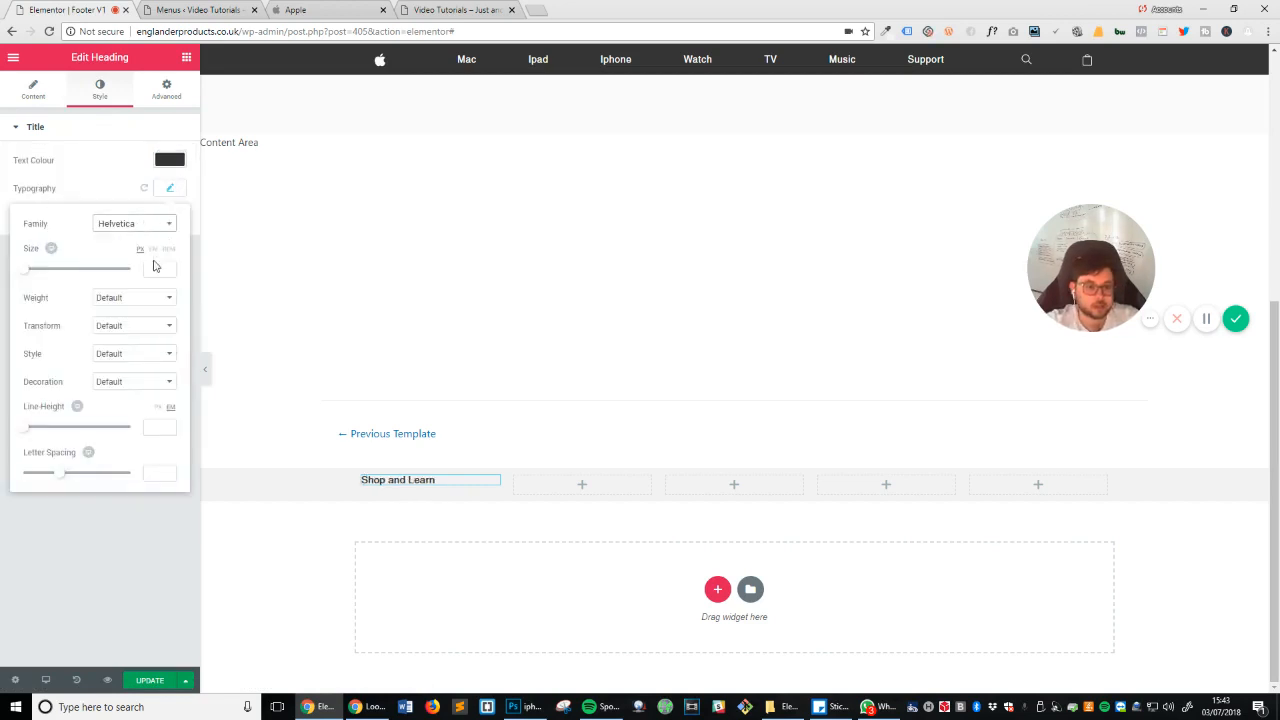
click(155, 268)
text(11)
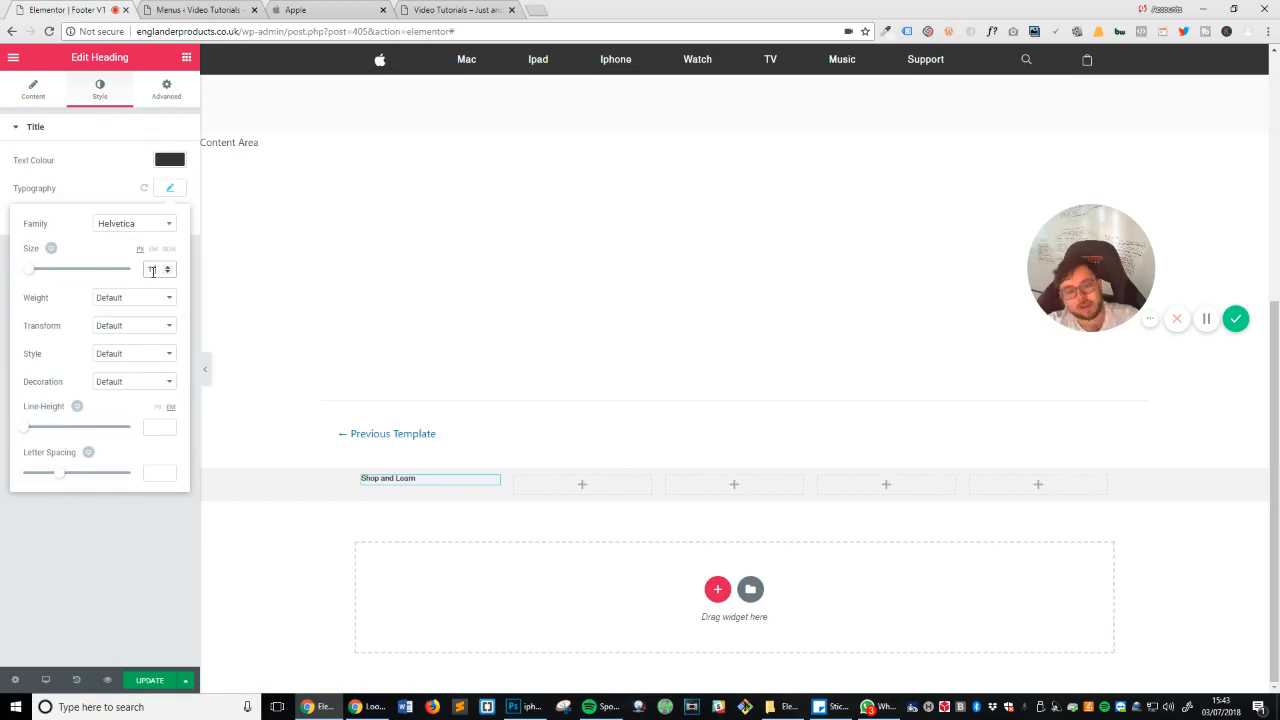
click(157, 535)
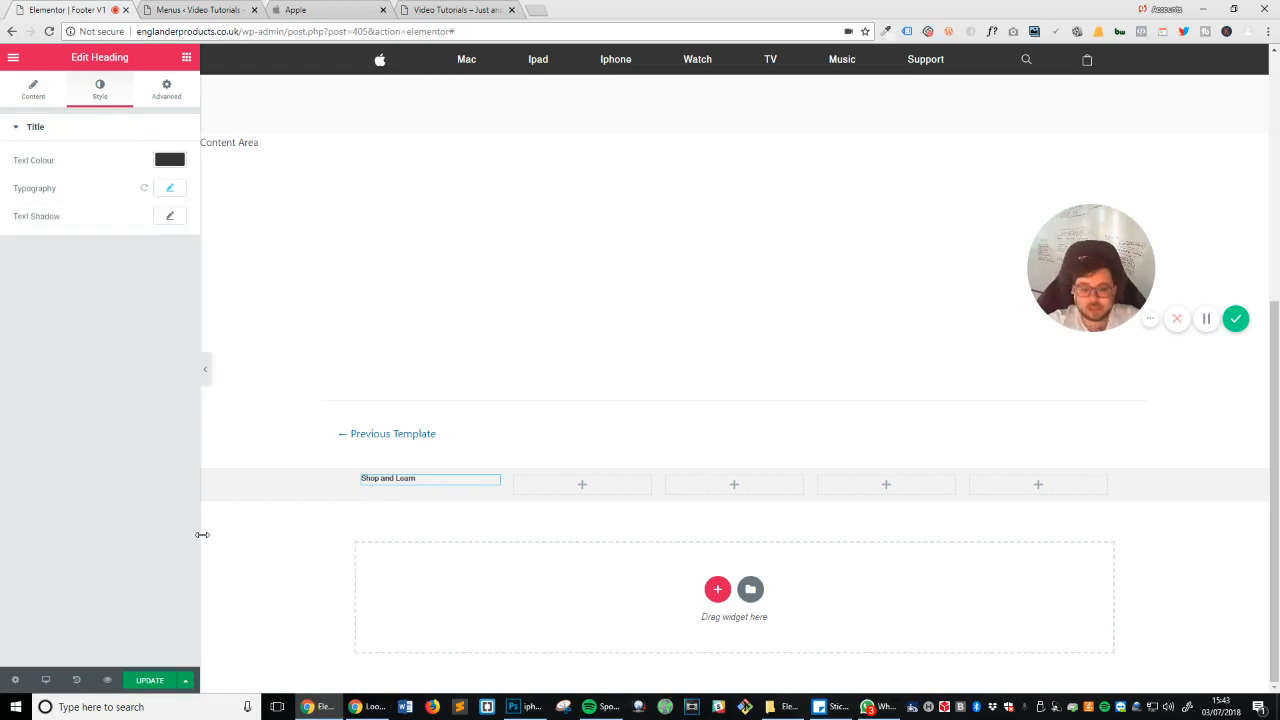
Step: Check the font weight on the Apple page, then set the Elementor heading's weight to 800
click(333, 9)
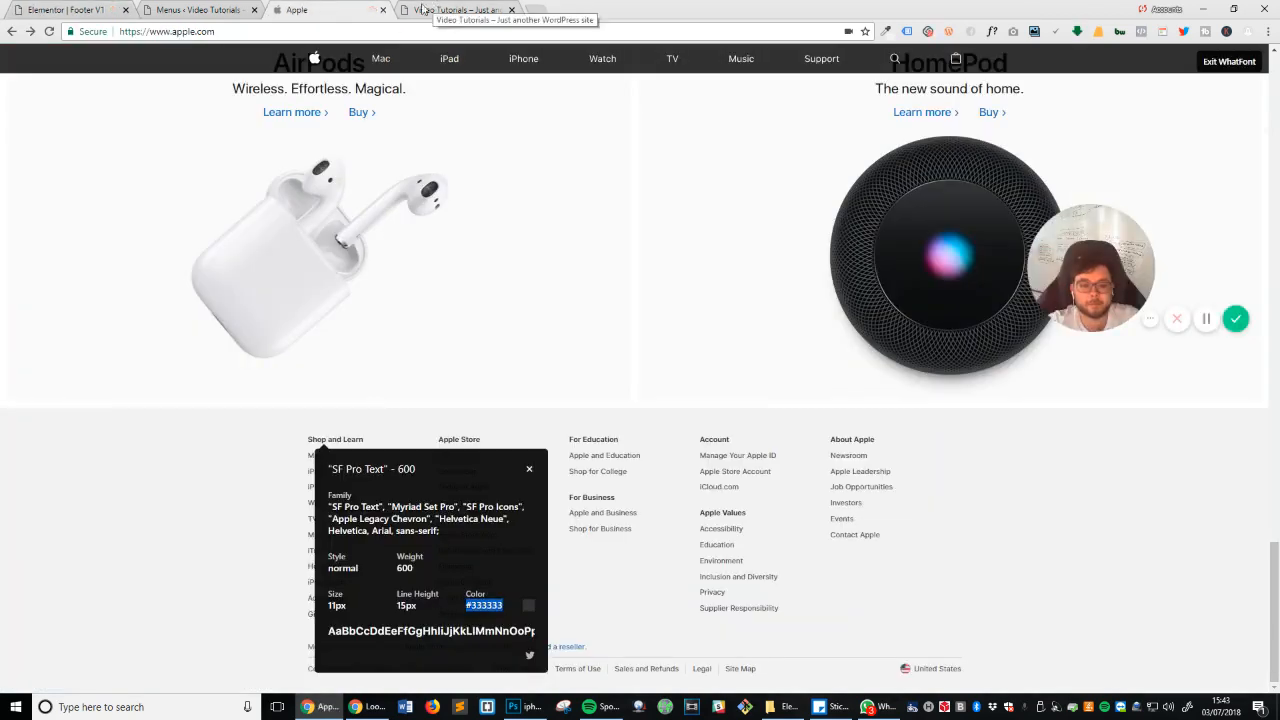
click(90, 8)
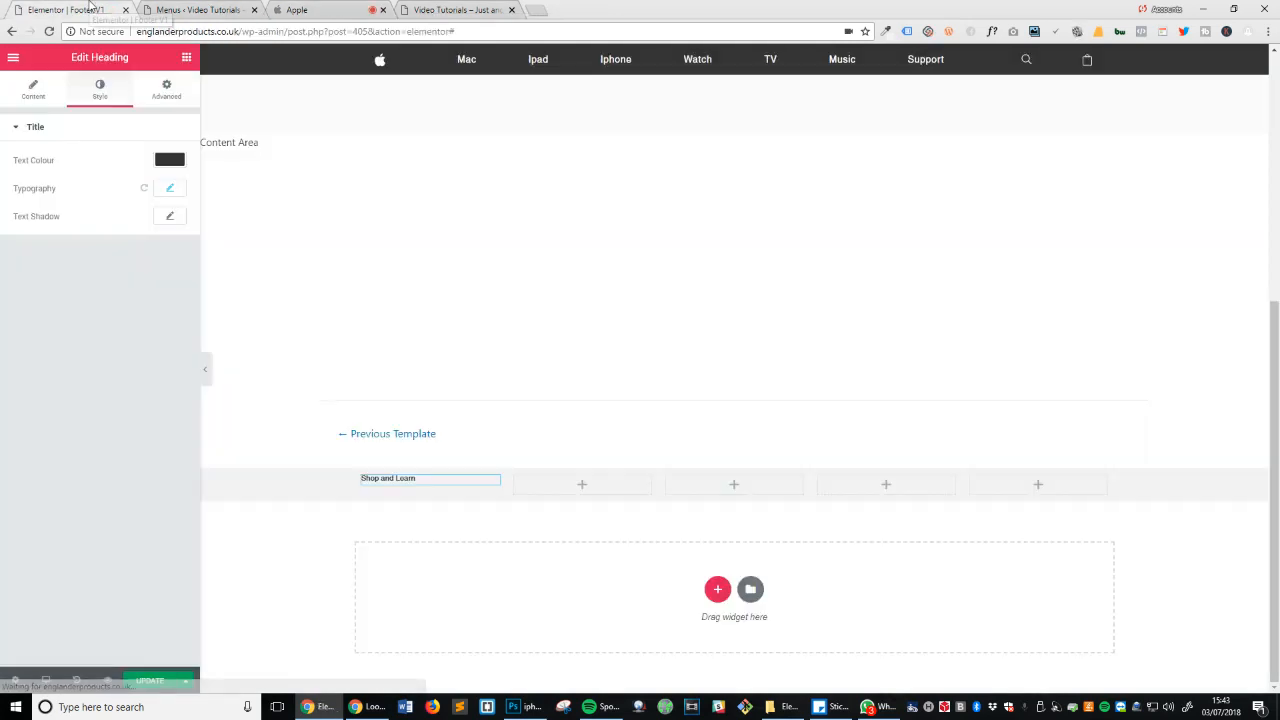
click(170, 189)
click(128, 300)
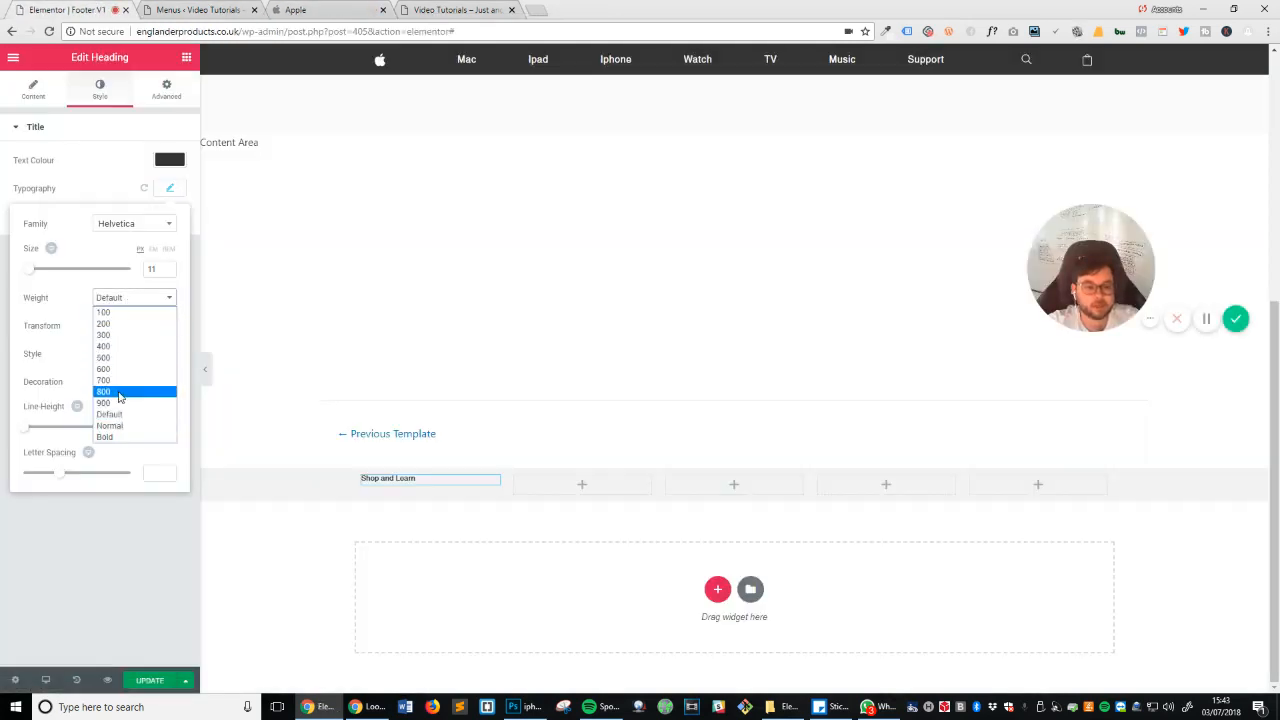
click(122, 396)
click(149, 559)
Step: Return to the Apple page and exit WhatFont to view the footer headings unobstructed
click(478, 9)
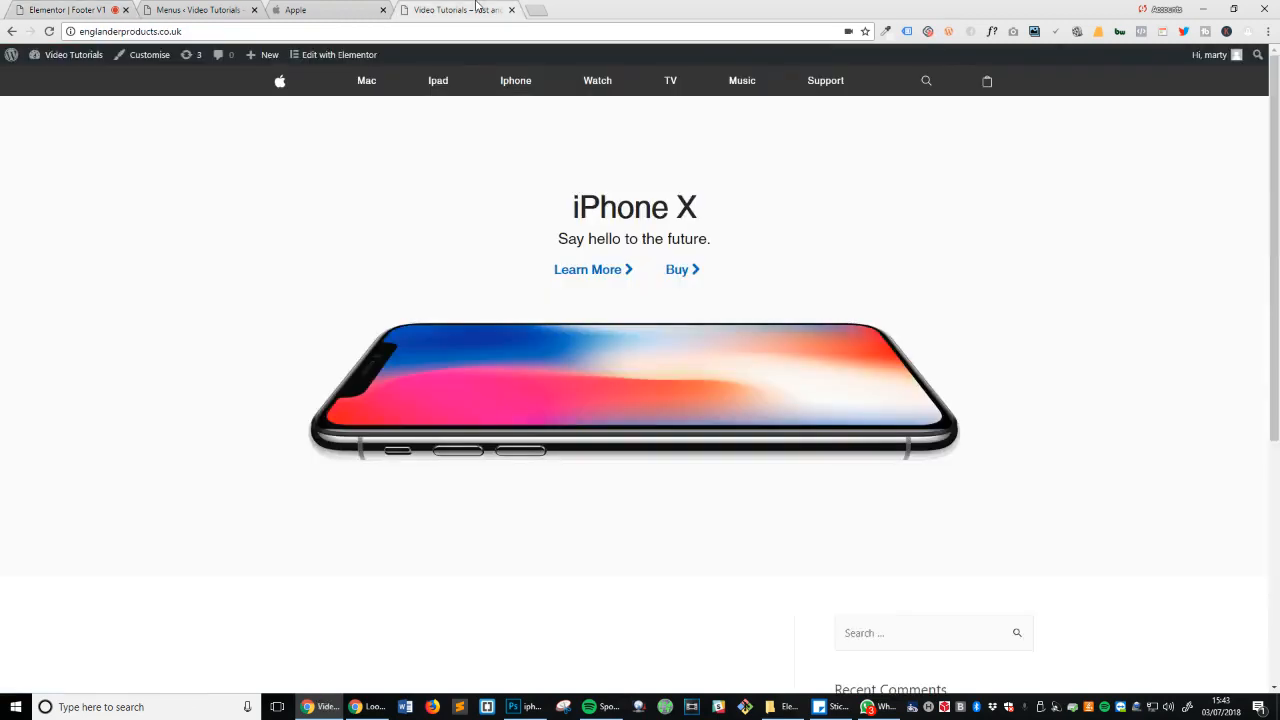
click(280, 10)
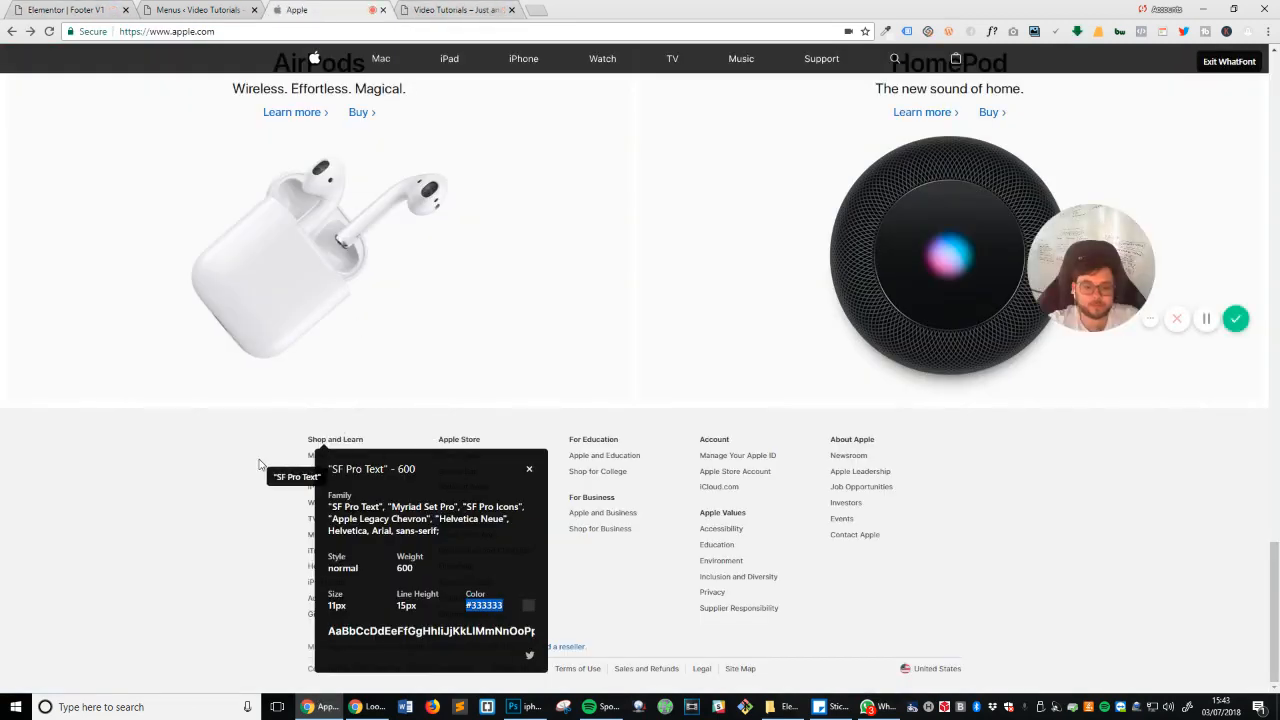
key(Escape)
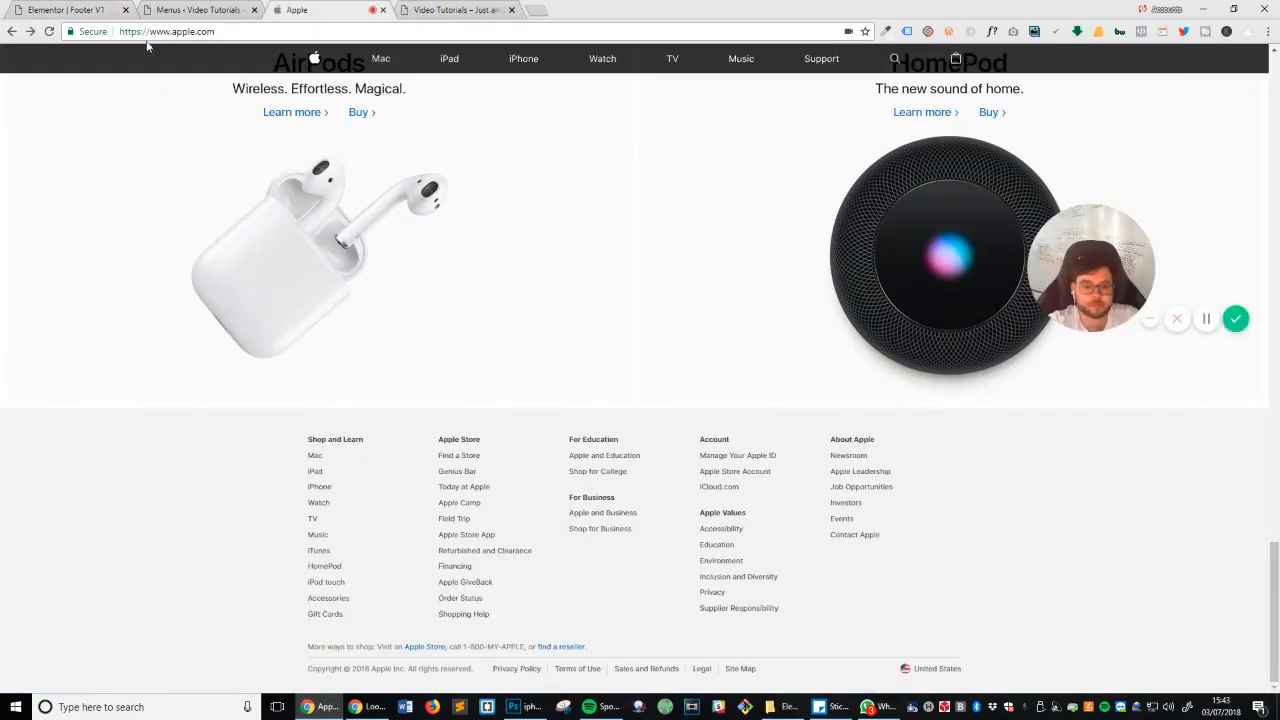
Step: Back in Elementor, increase the Shop and Learn heading's font size to 13 px
click(95, 10)
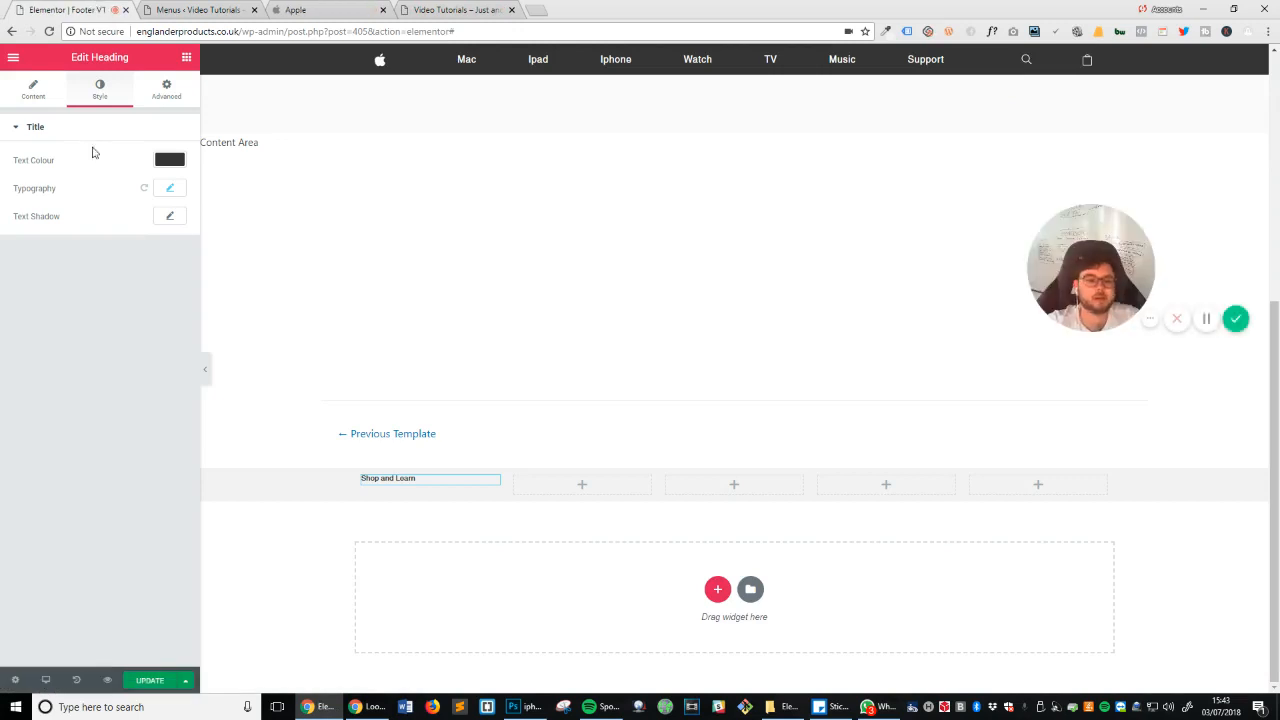
click(170, 188)
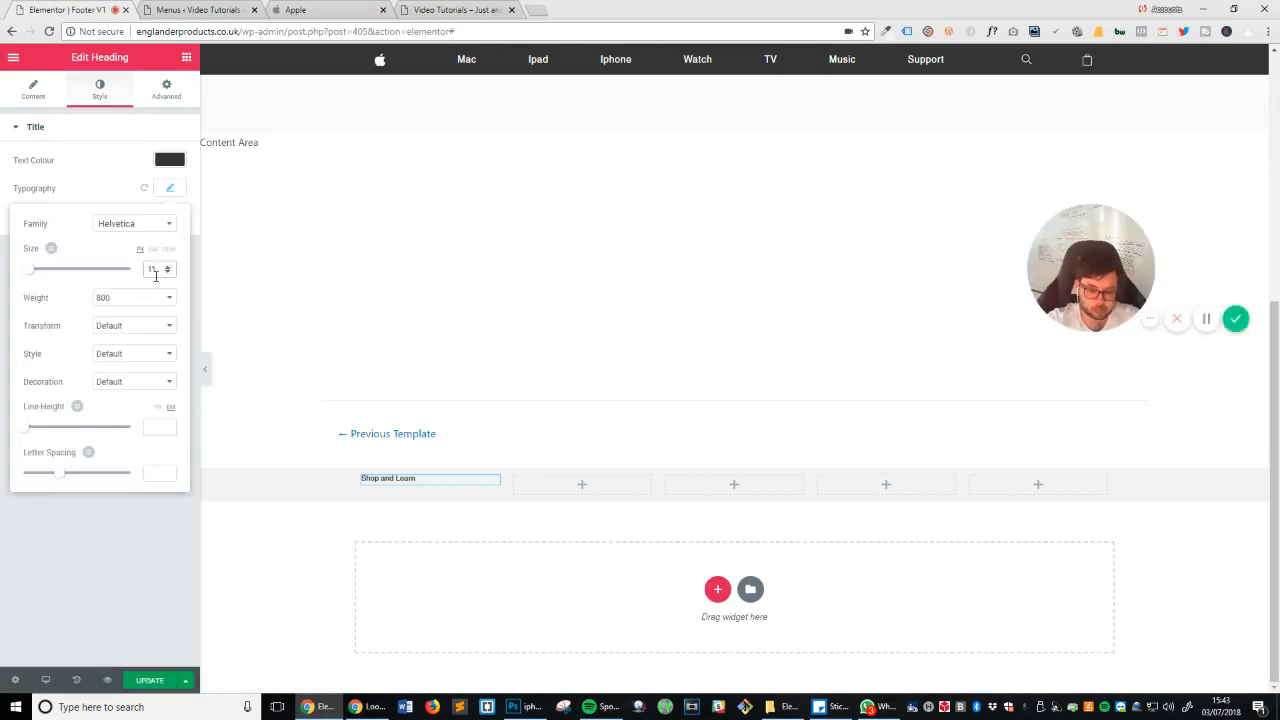
key(Up)
key(Up)
key(Down)
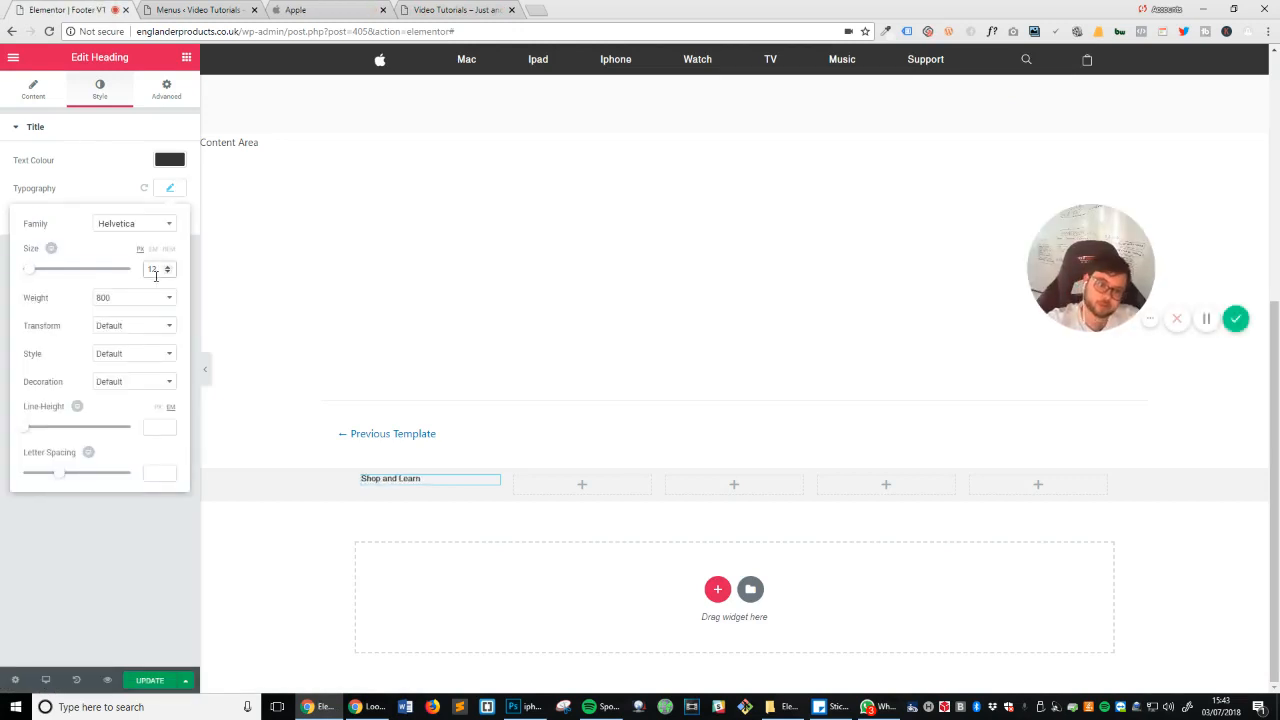
key(Up)
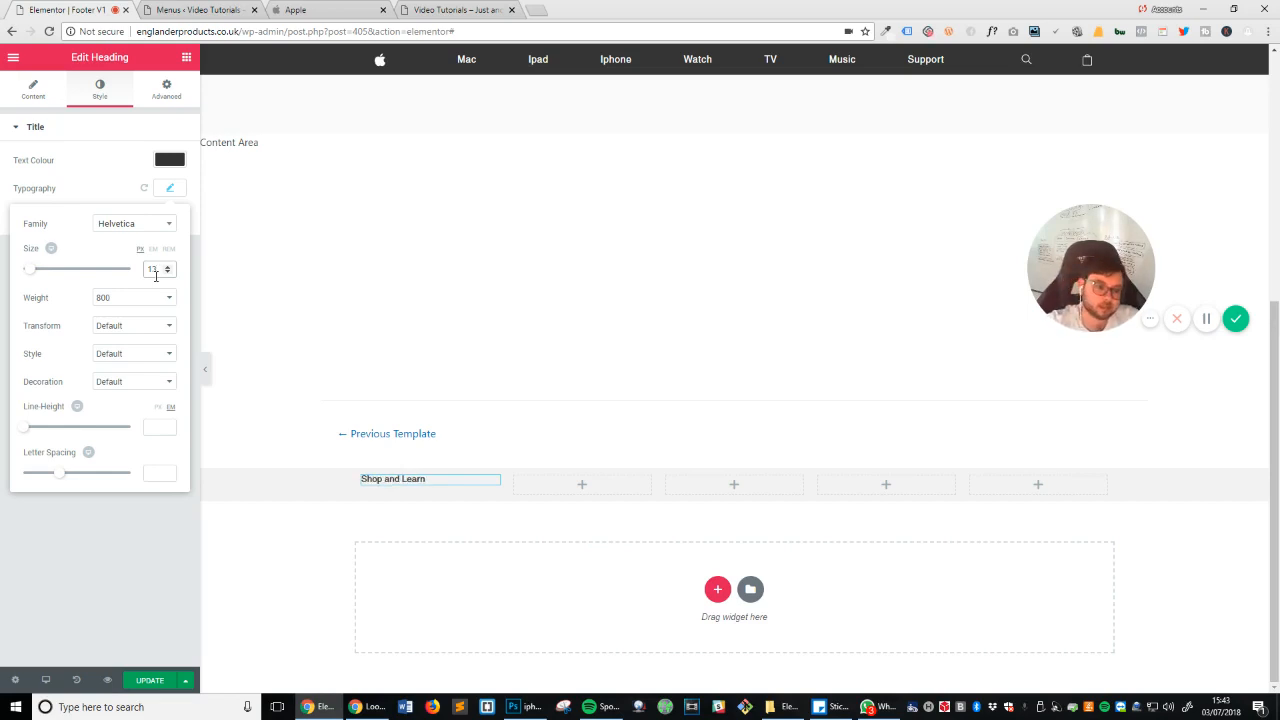
click(141, 528)
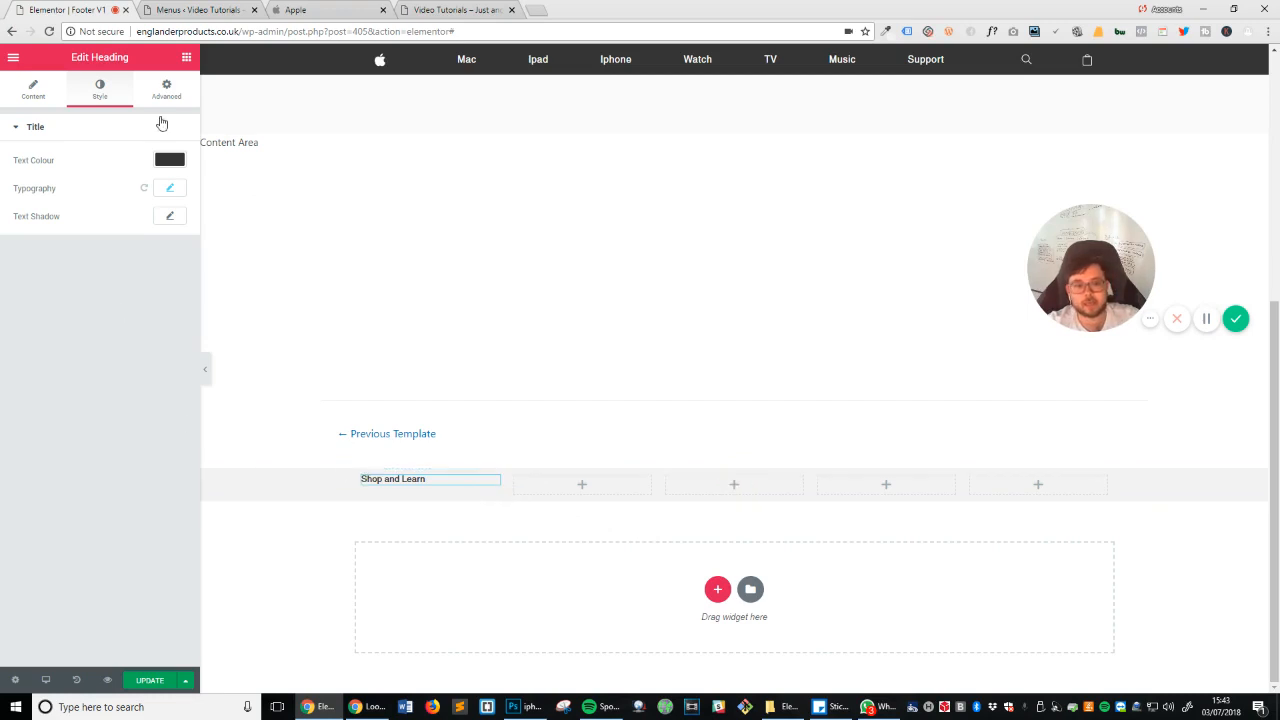
Step: Add an Icon List widget beneath the Shop and Learn heading and delete its second and third items
click(184, 9)
click(322, 9)
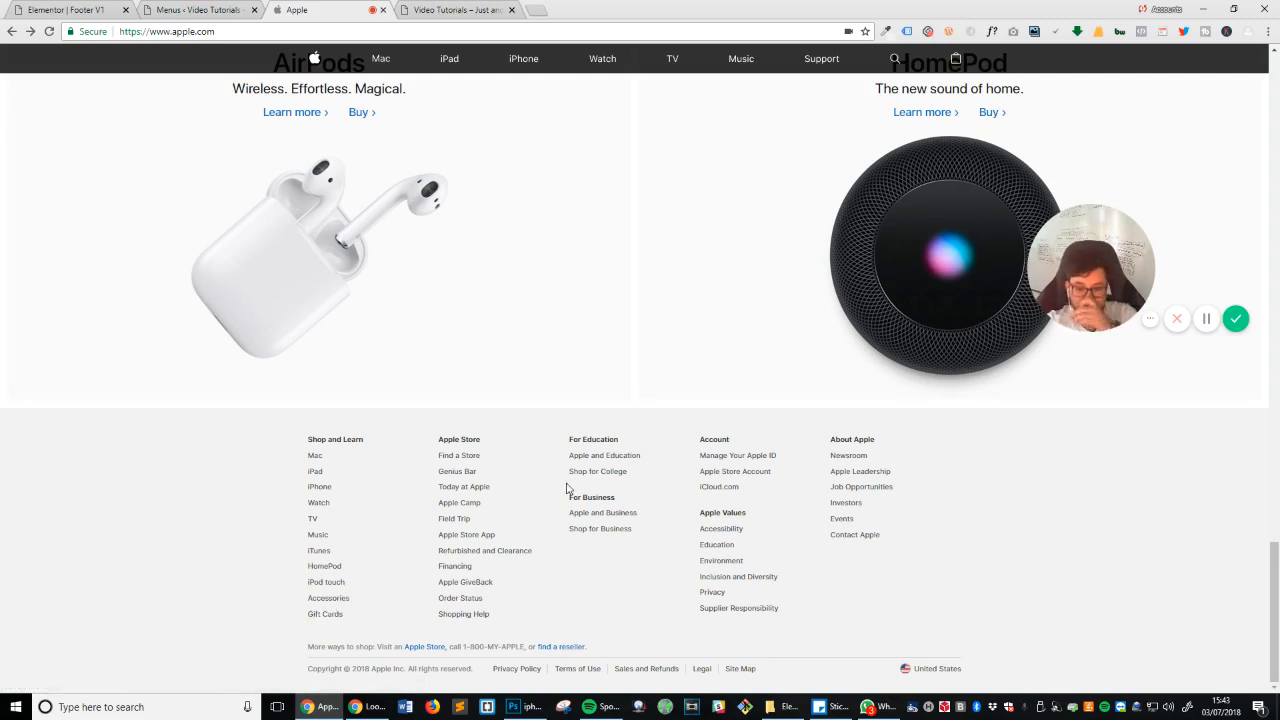
click(76, 8)
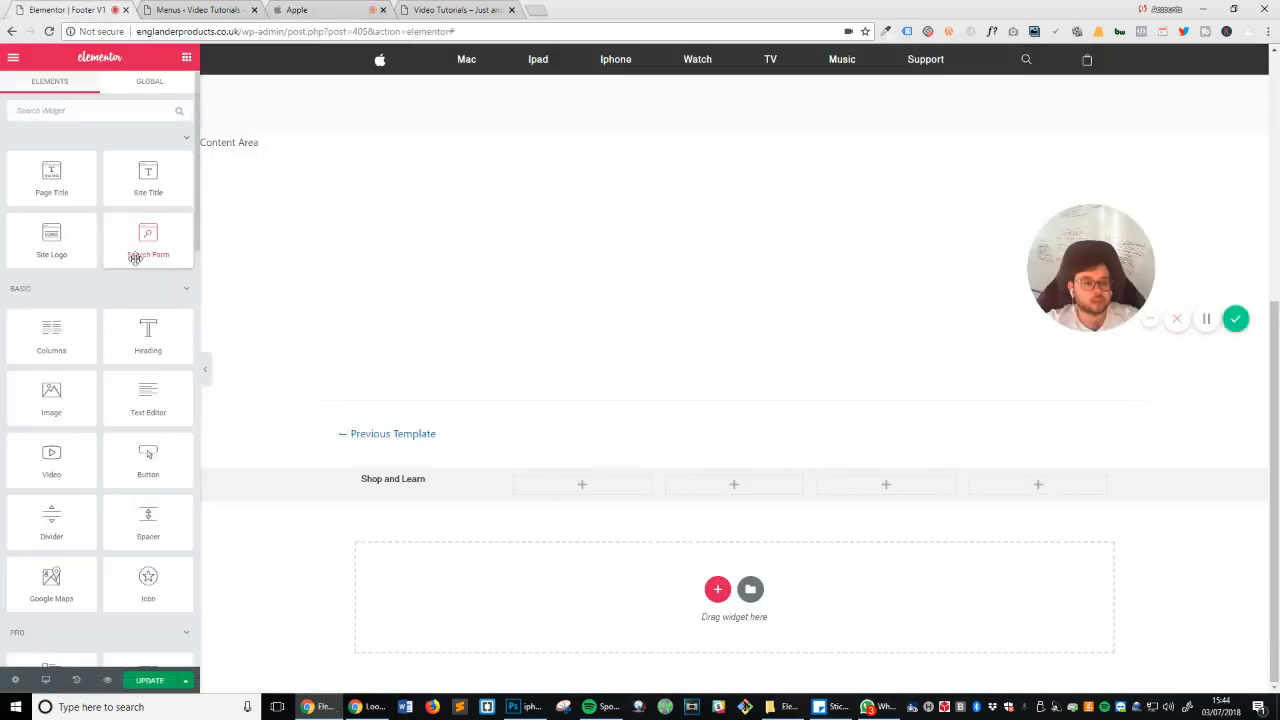
click(88, 110)
text(ico)
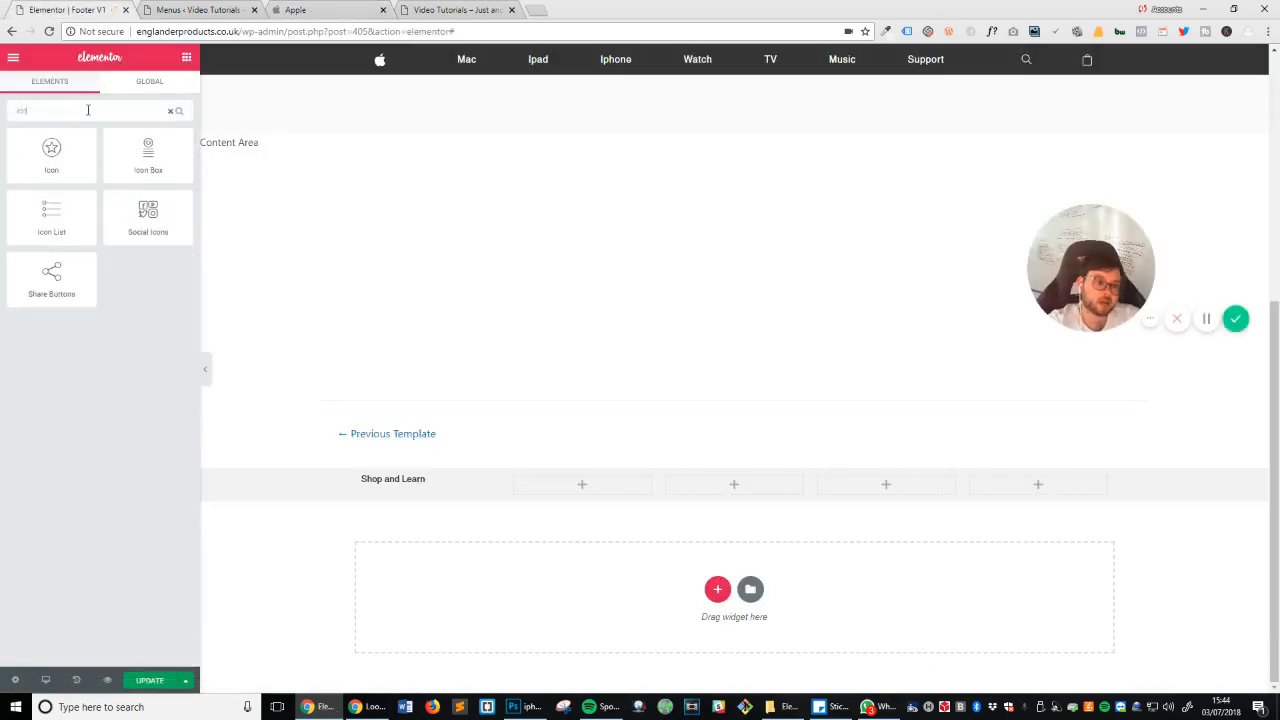
drag(51, 215, 409, 489)
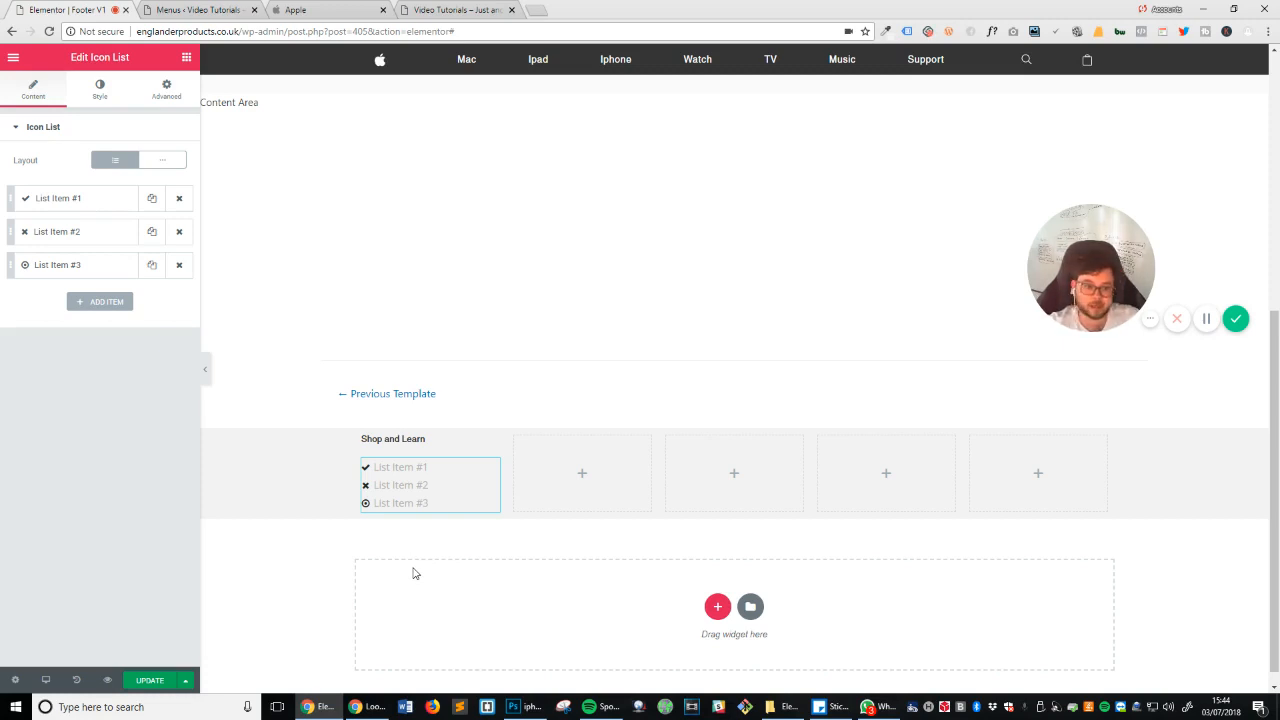
click(179, 264)
click(179, 232)
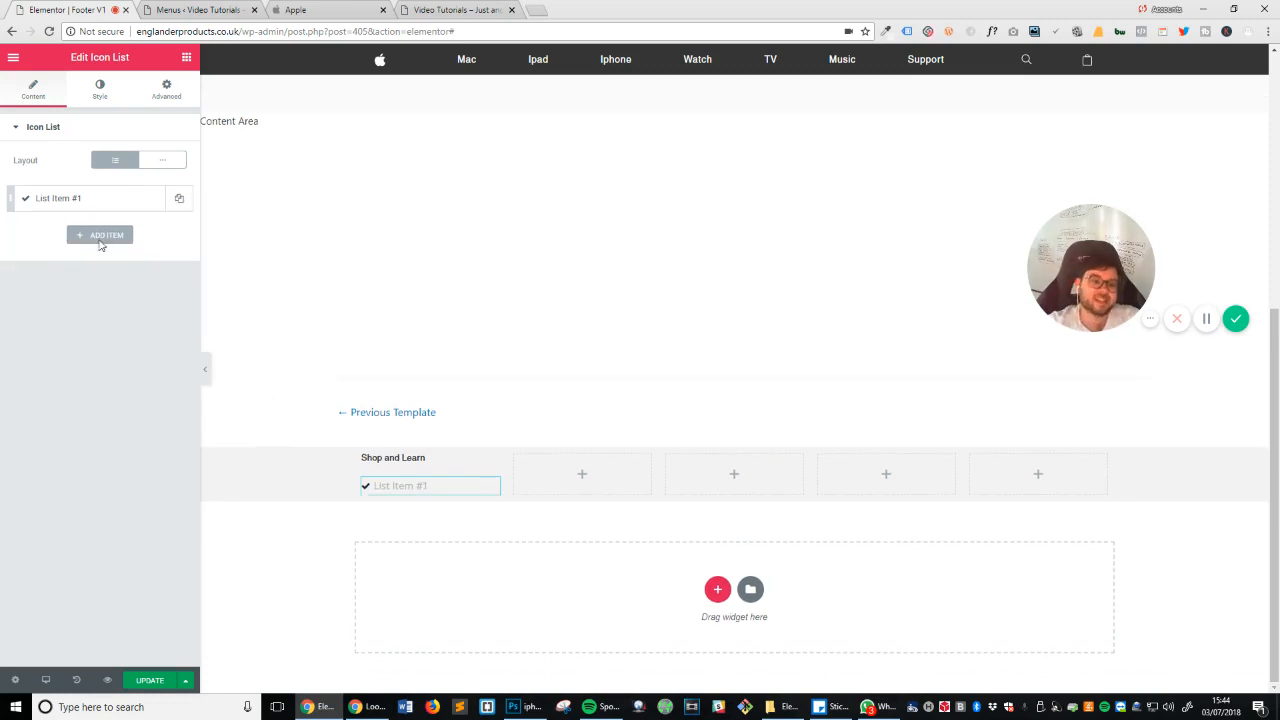
Step: Remove the icon from the remaining list item and set its link to #
click(66, 202)
click(170, 288)
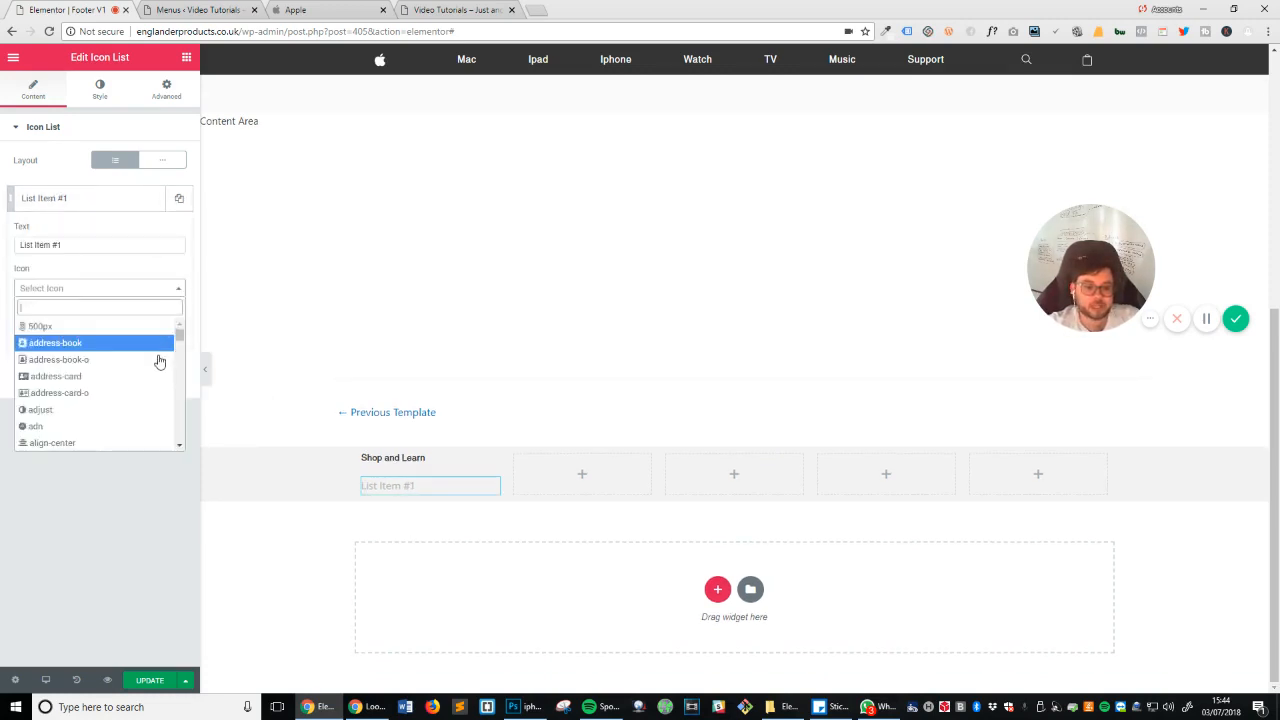
click(92, 505)
click(77, 333)
text(#)
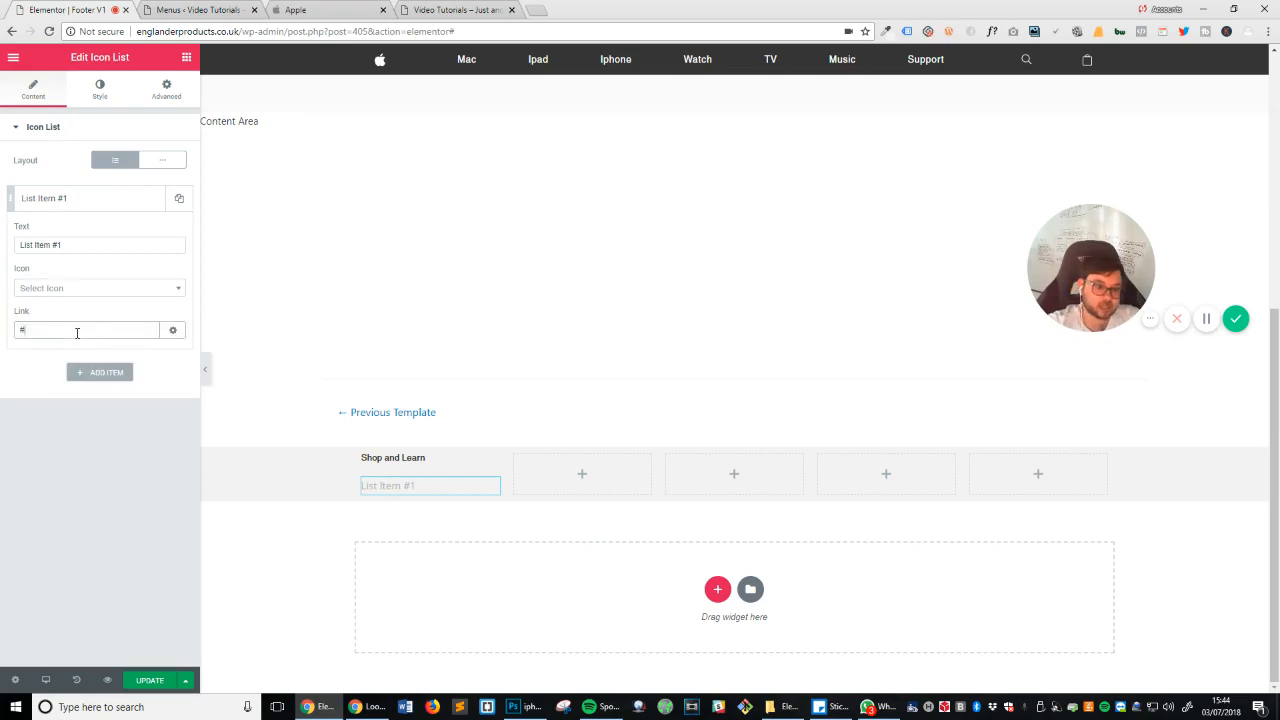
Step: Change the list item's text to Option One and collapse its settings
triple_click(86, 247)
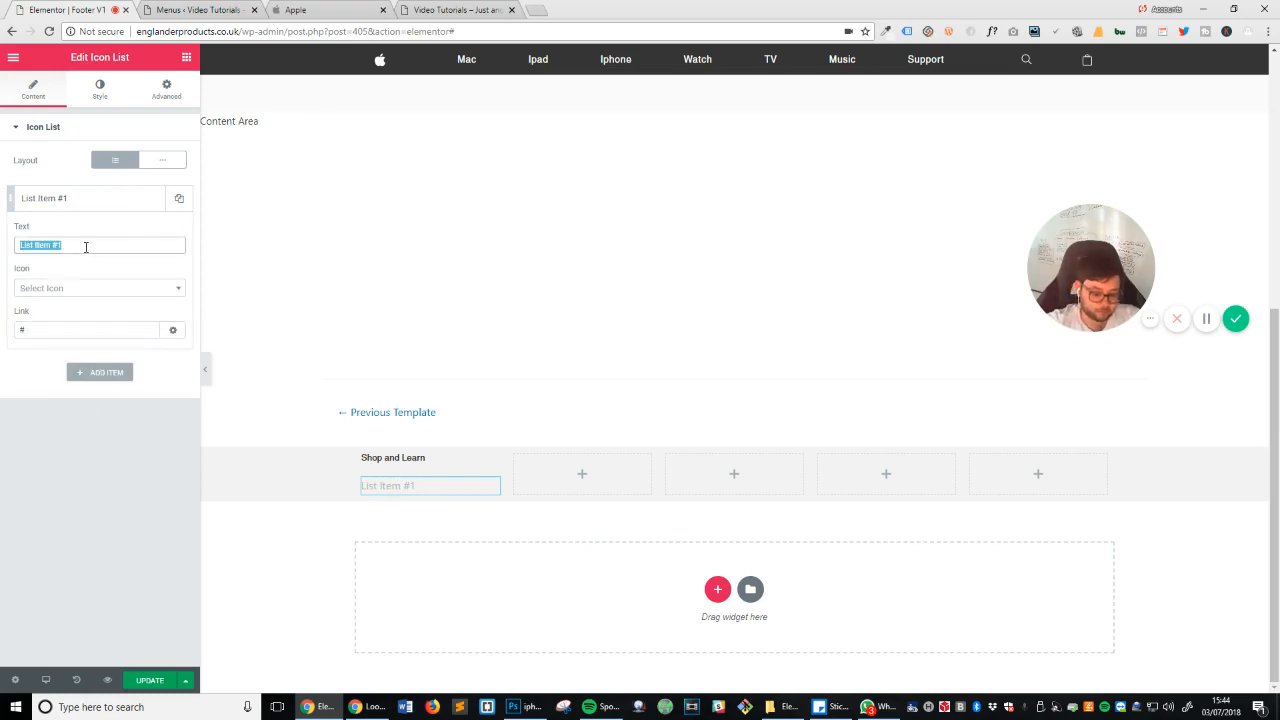
text(Option One)
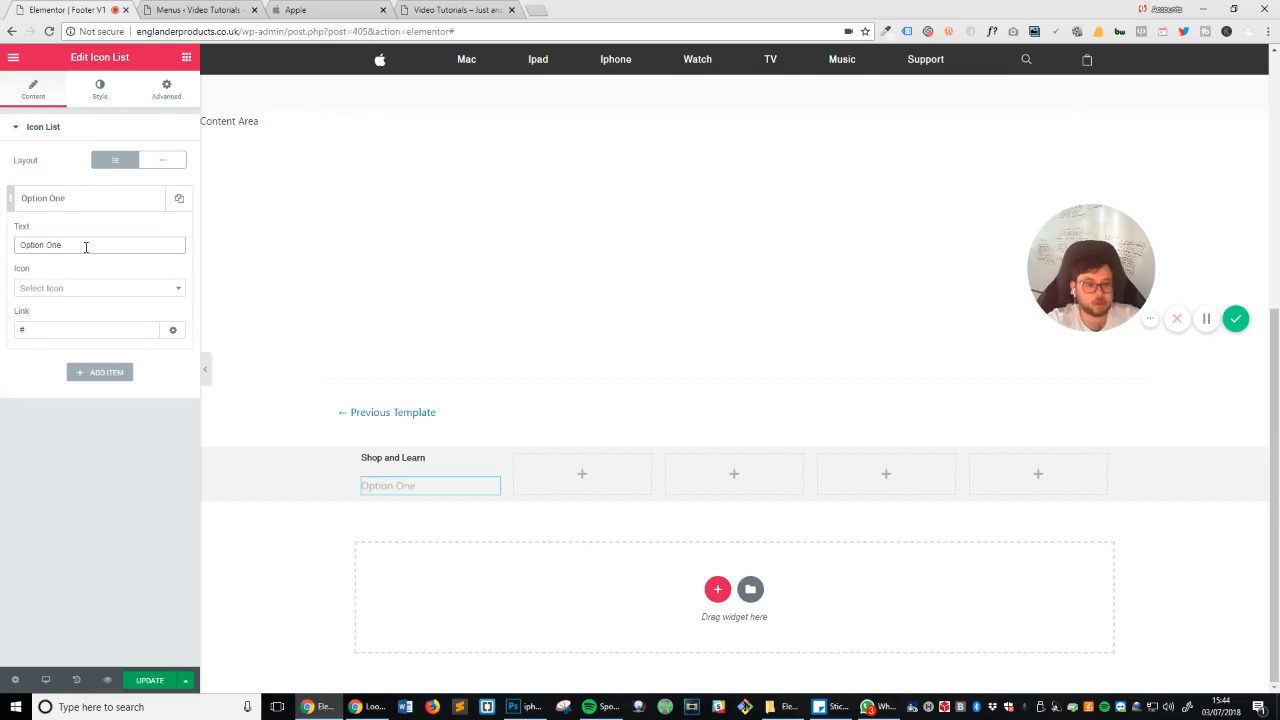
triple_click(86, 247)
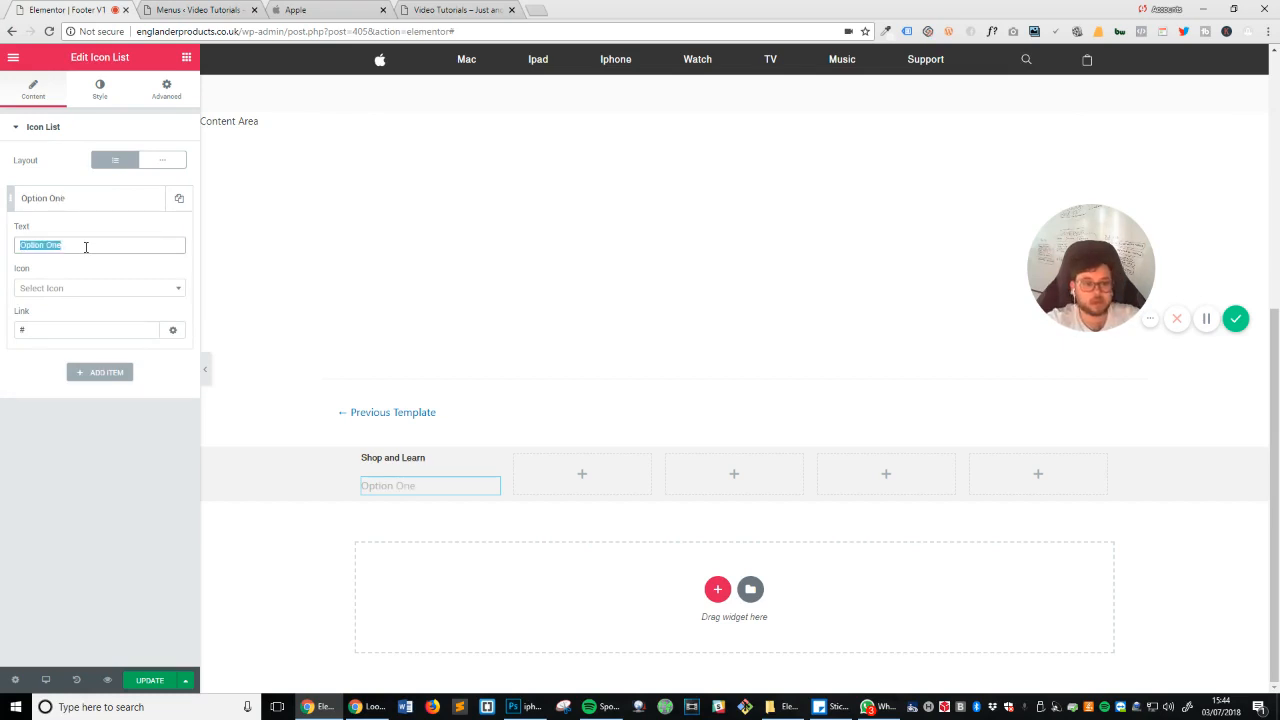
click(78, 200)
Step: Duplicate the Option One item seven times so the list holds eight items
click(152, 198)
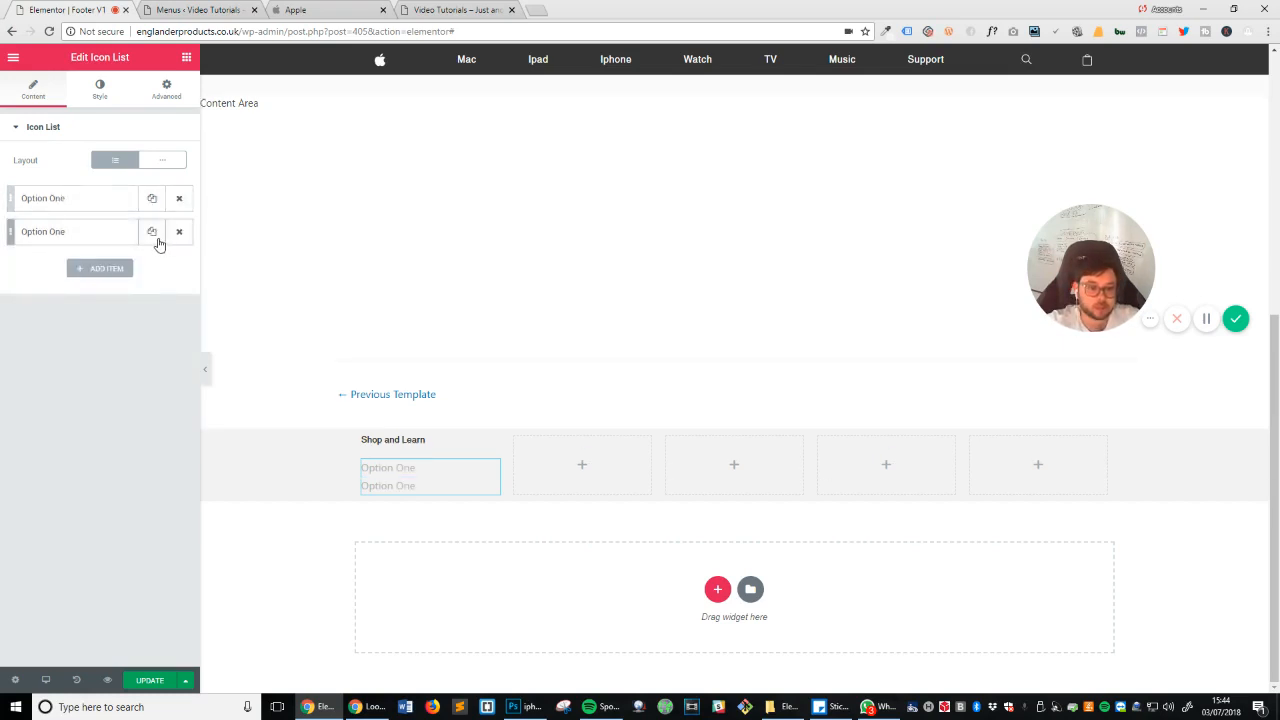
click(152, 231)
click(152, 264)
click(152, 298)
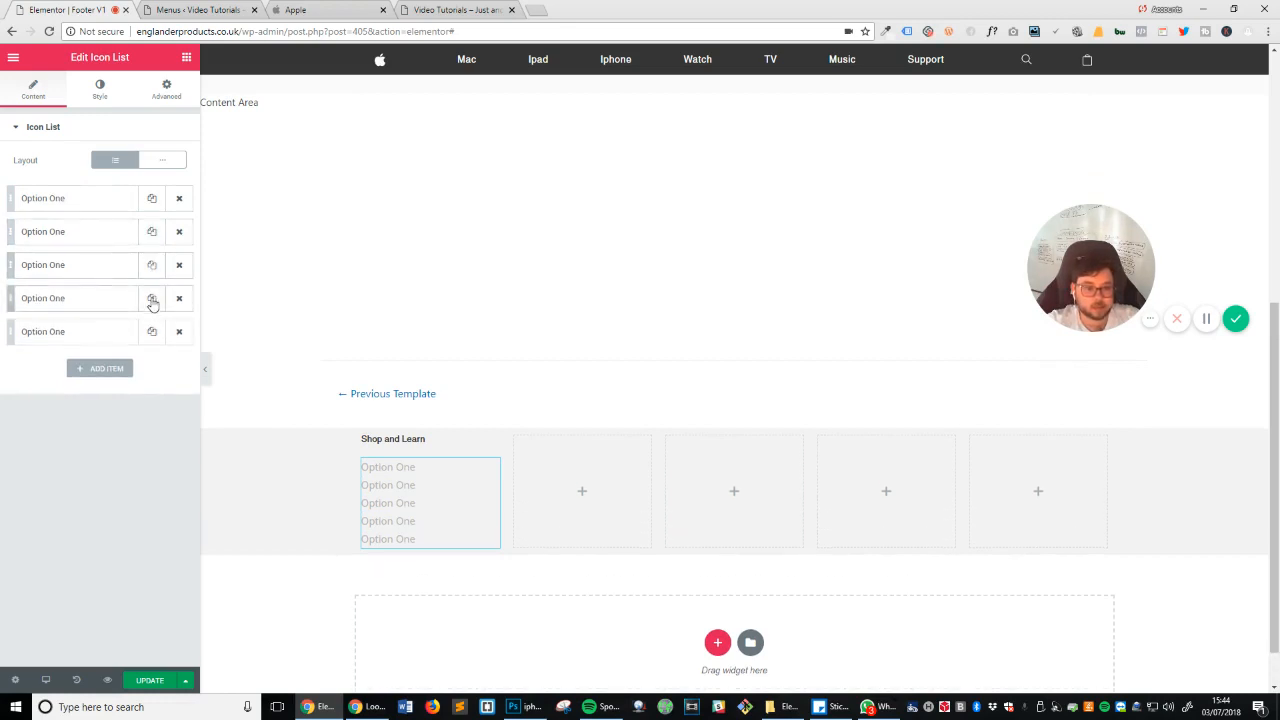
click(152, 331)
click(152, 364)
click(150, 388)
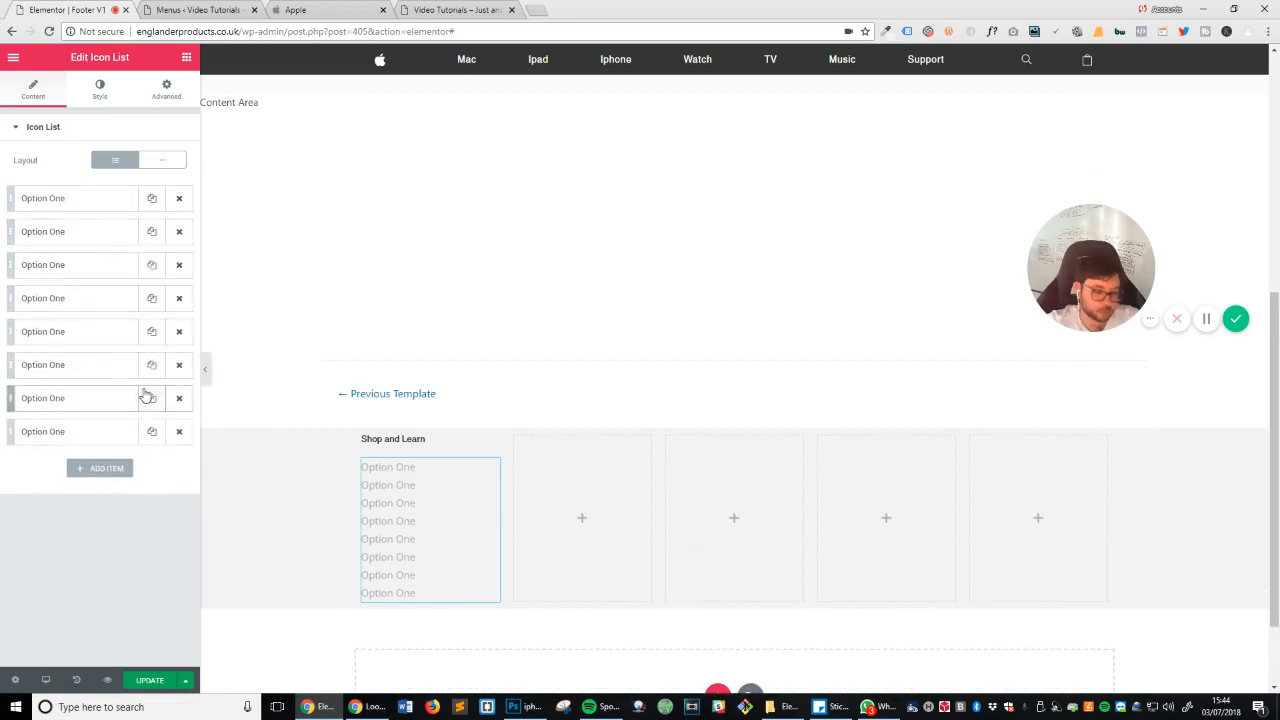
Step: Duplicate the Option One item once more and compare the list with the footer on the Apple site
click(151, 399)
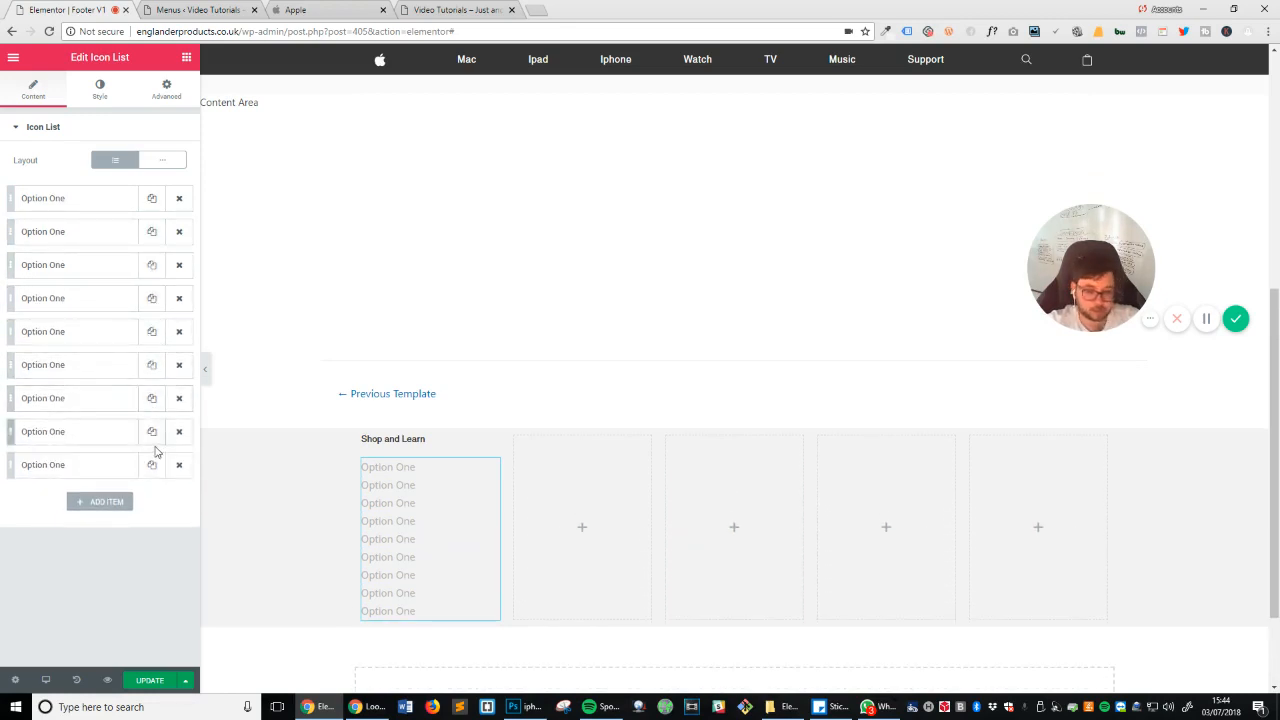
click(168, 9)
click(300, 9)
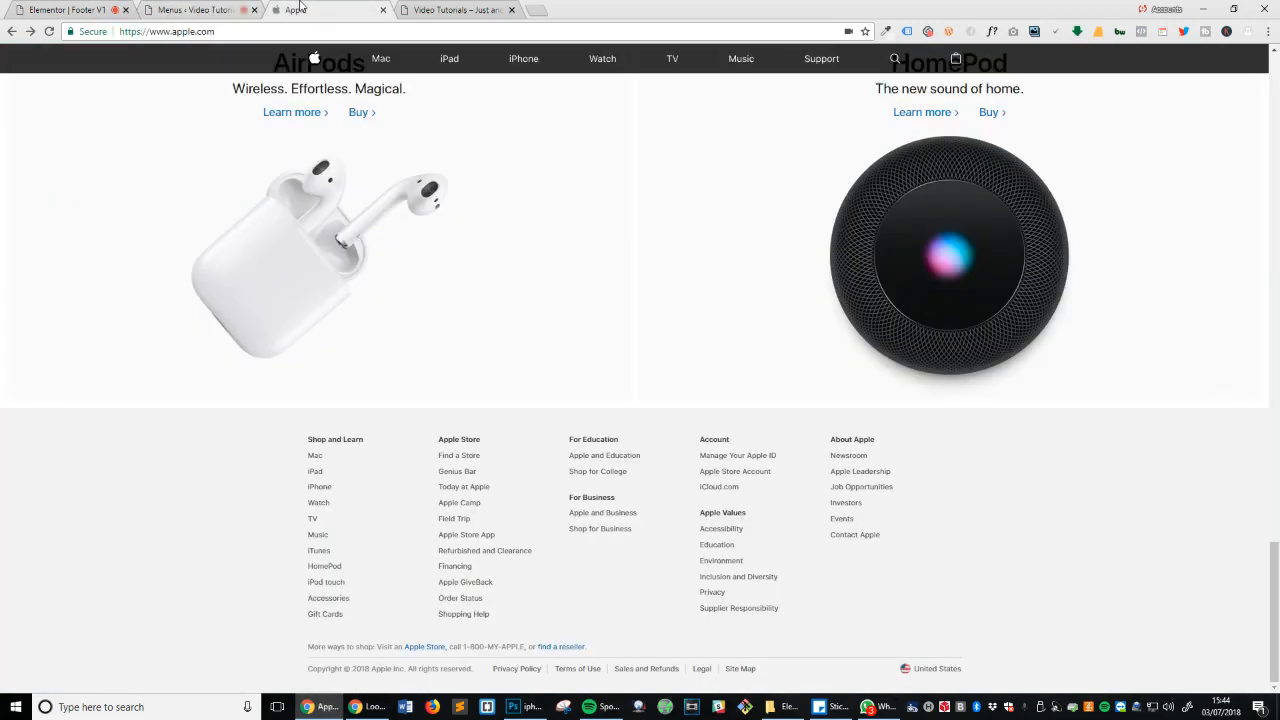
click(60, 9)
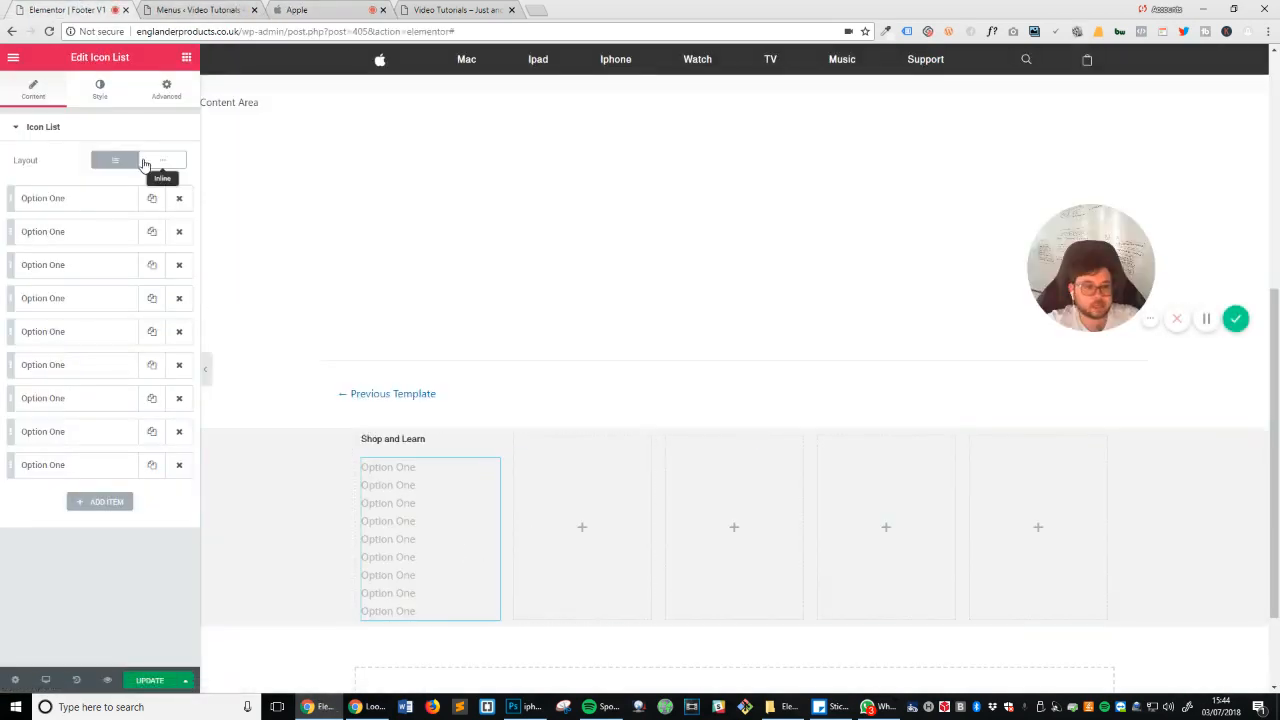
click(118, 100)
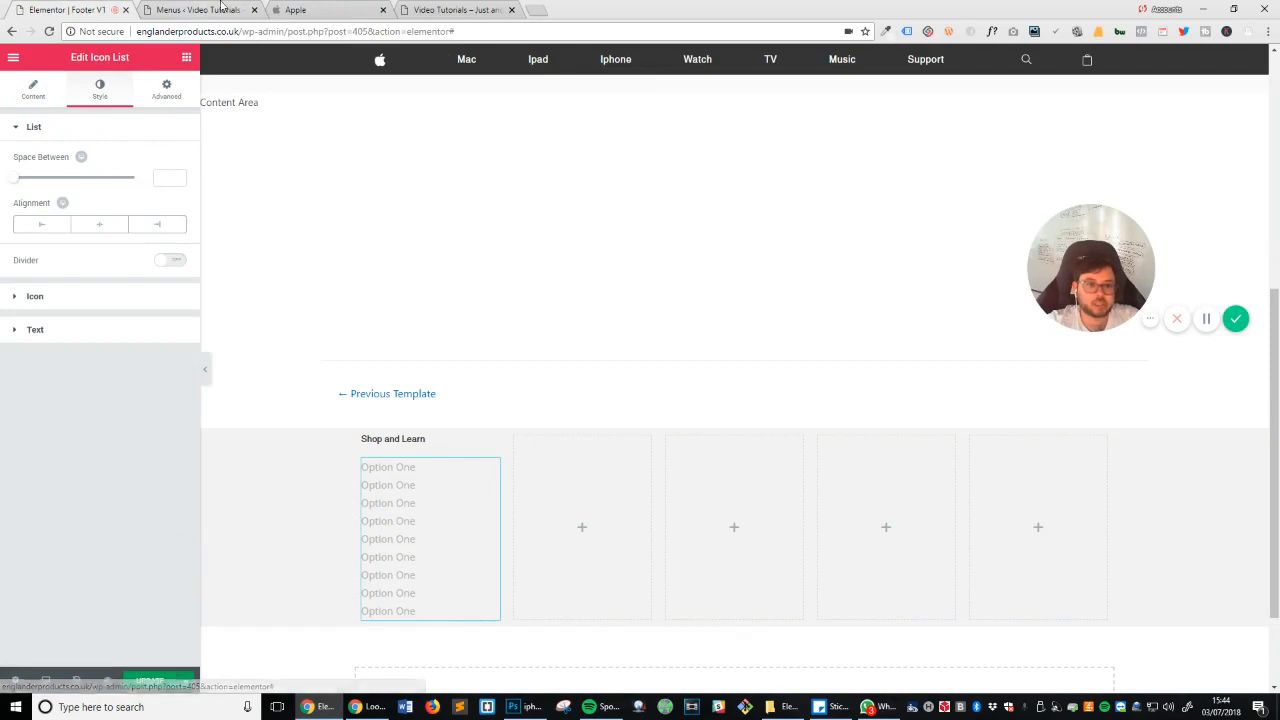
click(330, 9)
click(102, 8)
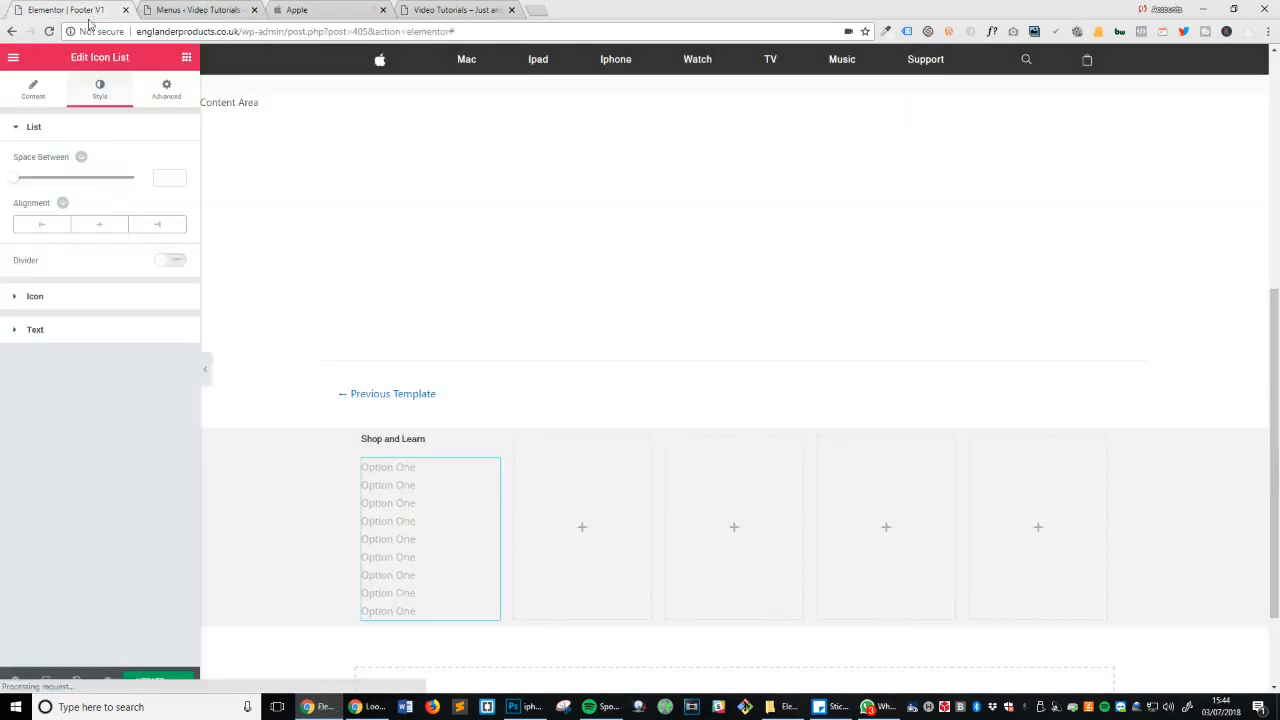
Step: Copy the hex code of the Shop and Learn heading's text colour
click(491, 442)
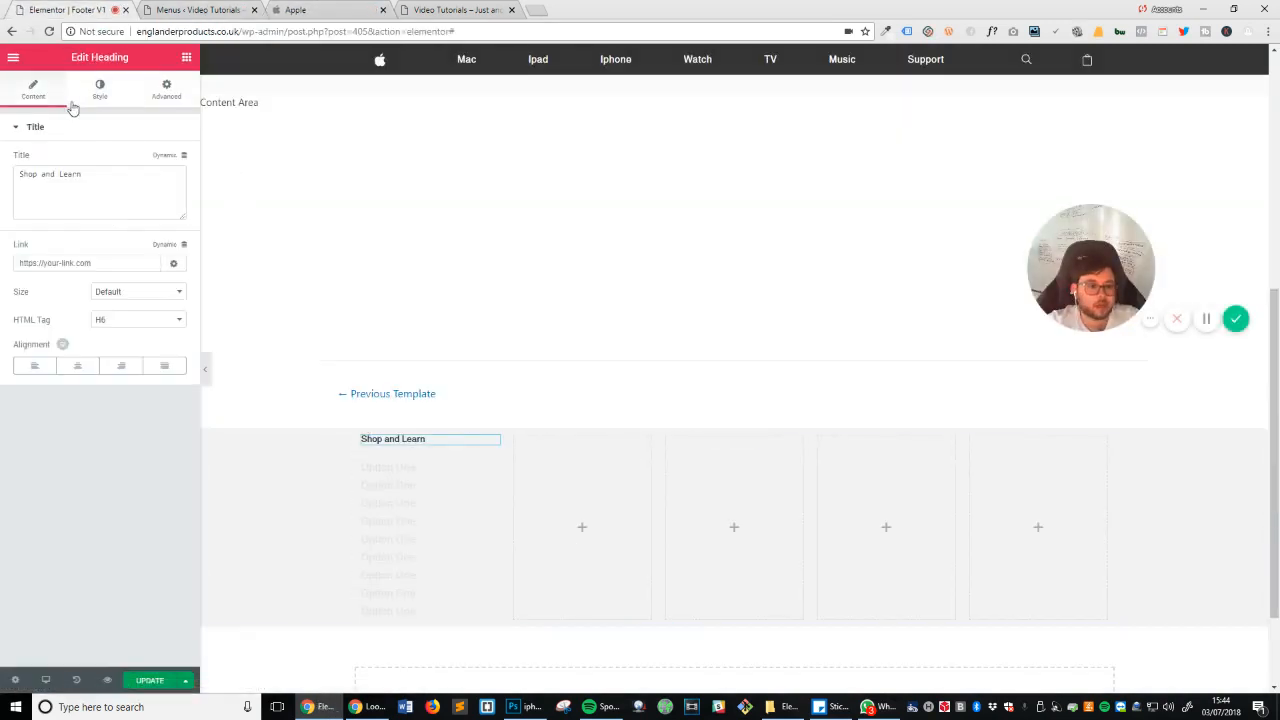
click(100, 89)
click(169, 158)
click(56, 165)
key(ctrl+c)
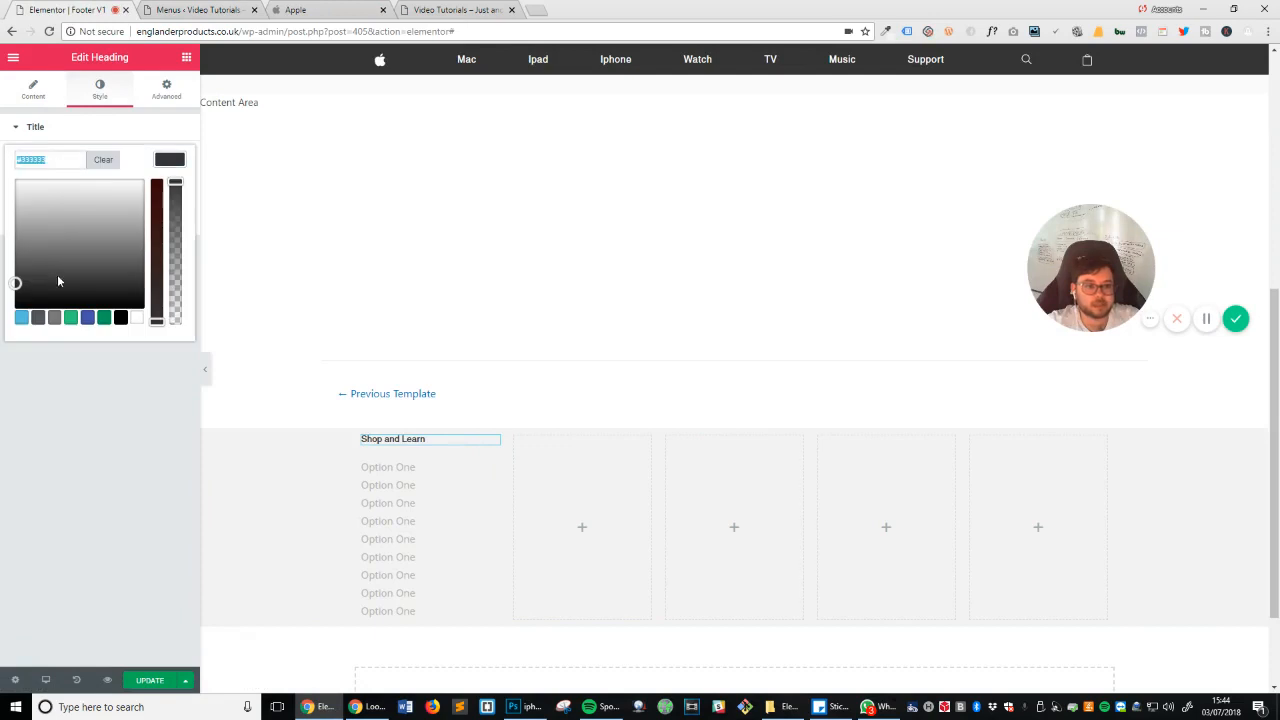
click(47, 378)
Step: Apply the copied heading colour as the text colour of the Option One icon list
click(489, 466)
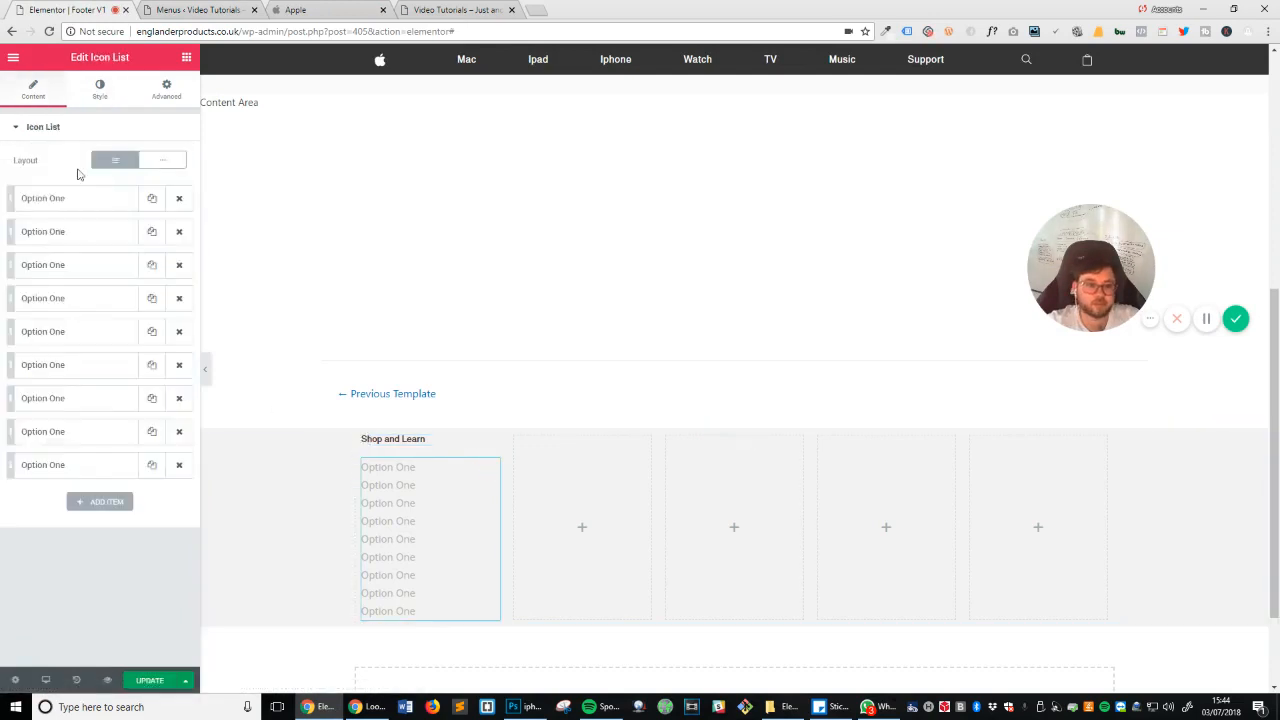
click(100, 92)
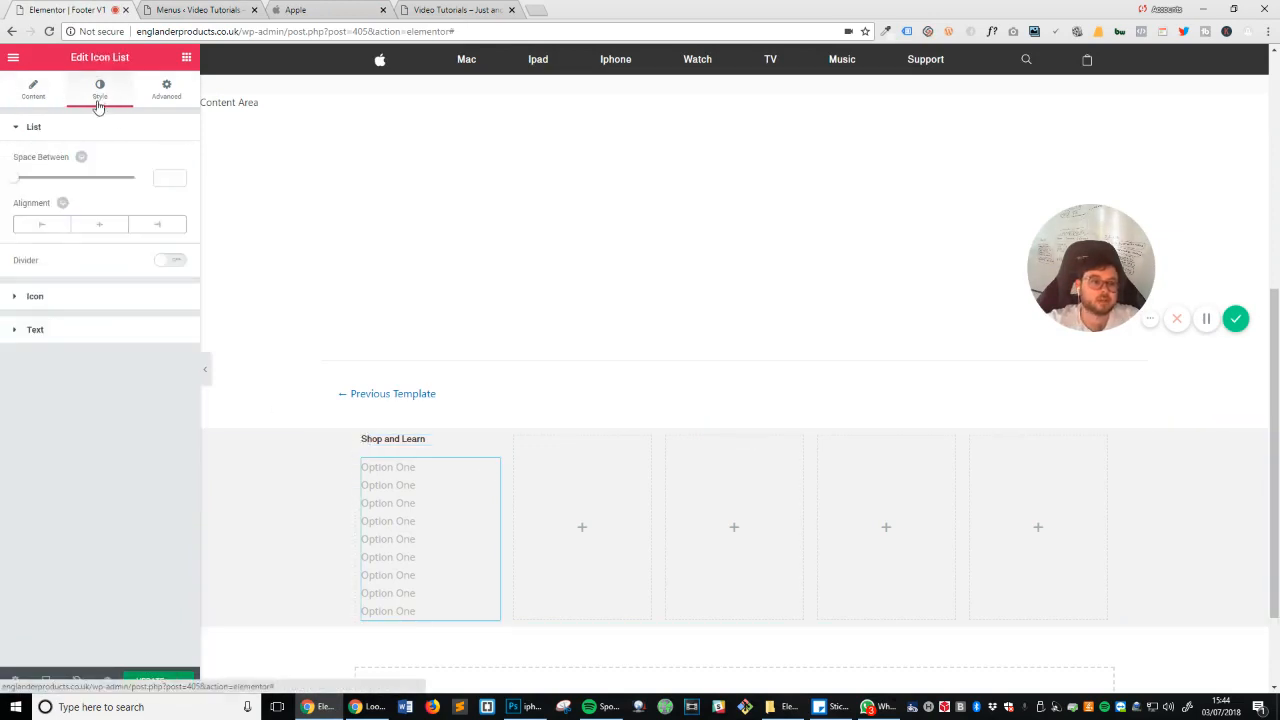
click(62, 327)
click(167, 222)
click(50, 226)
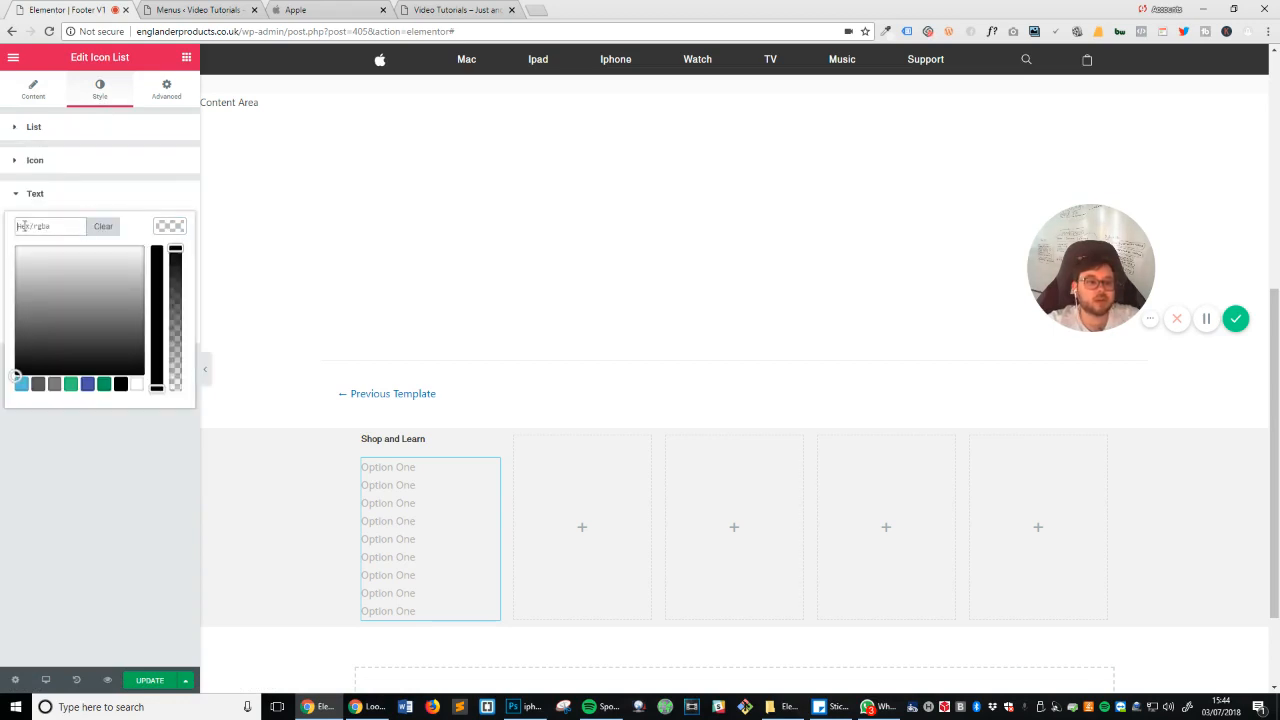
key(ctrl+v)
click(115, 507)
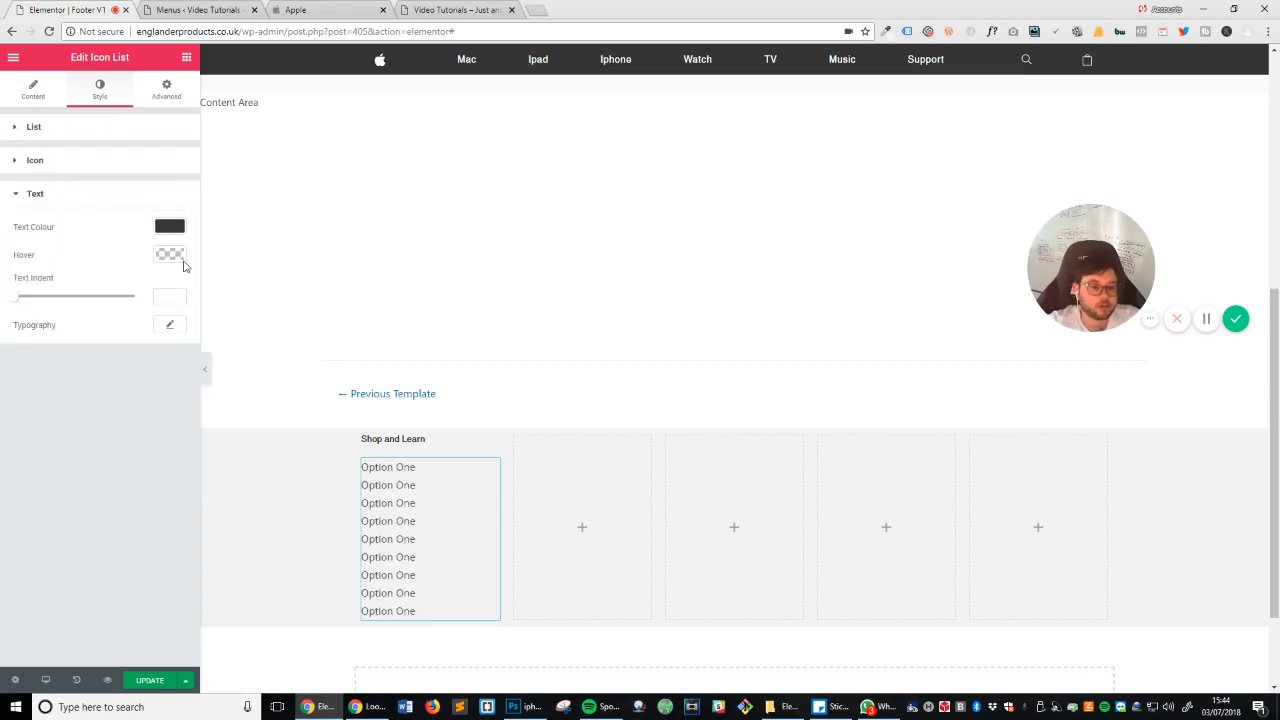
Step: Set the icon list's text typography to Helvetica at a size of 11 px
click(176, 330)
click(149, 367)
text(hel)
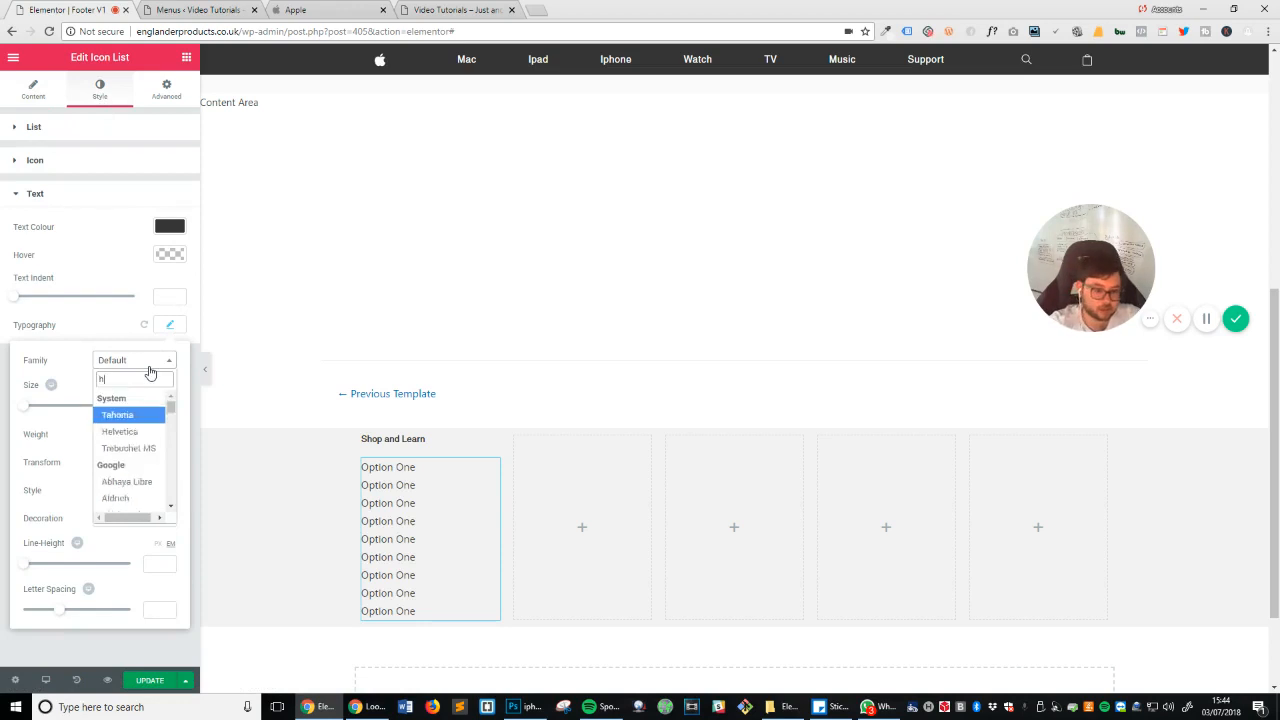
key(Return)
click(158, 406)
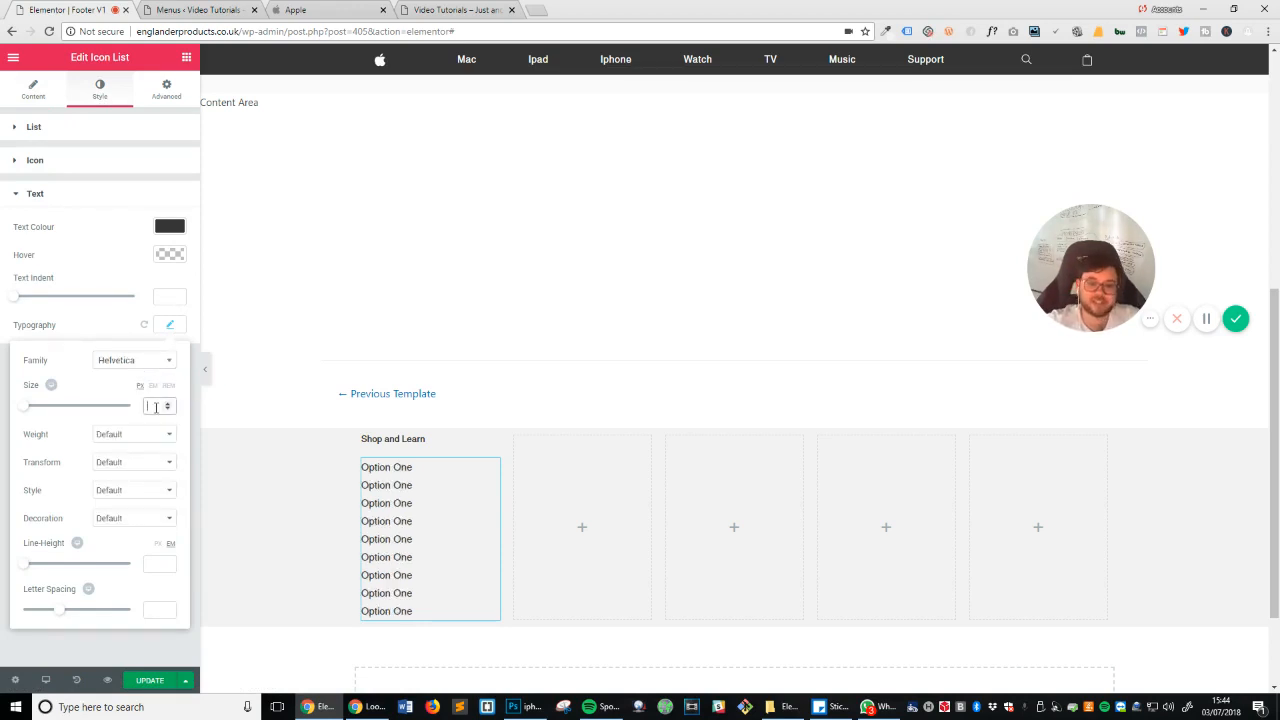
text(11)
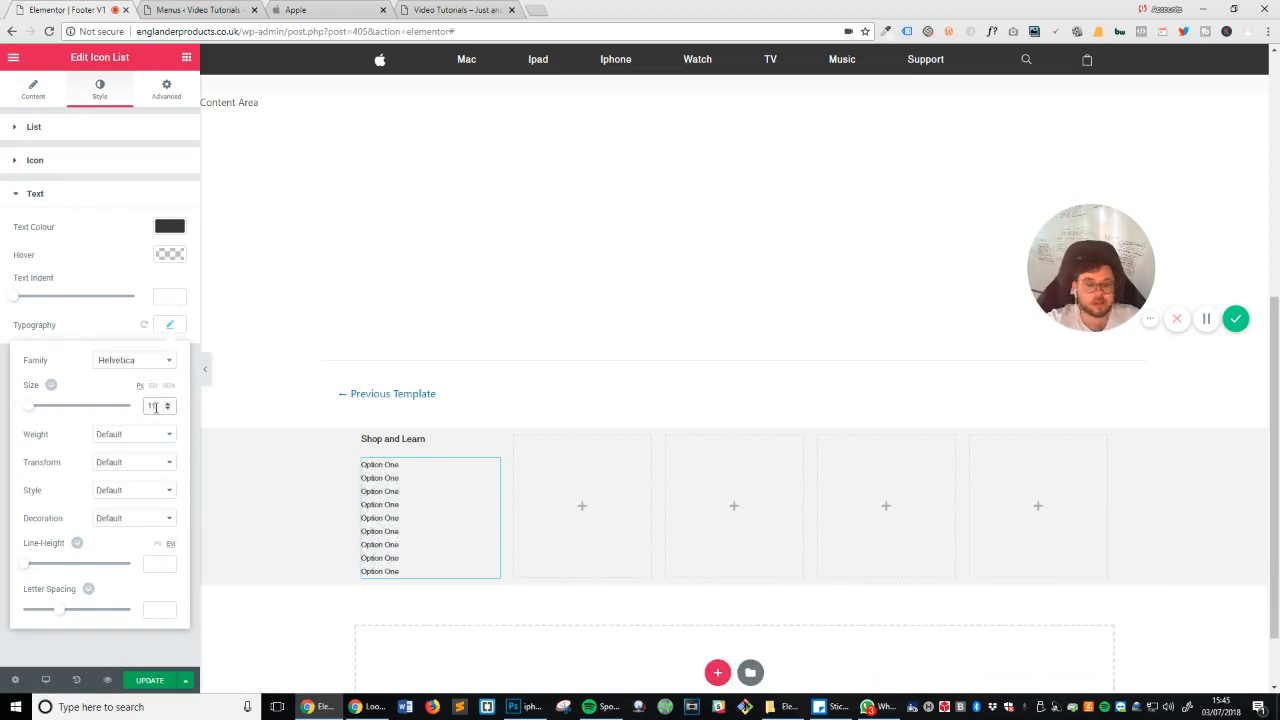
Step: Set the icon list text's font weight to 200 after trying 300
click(114, 436)
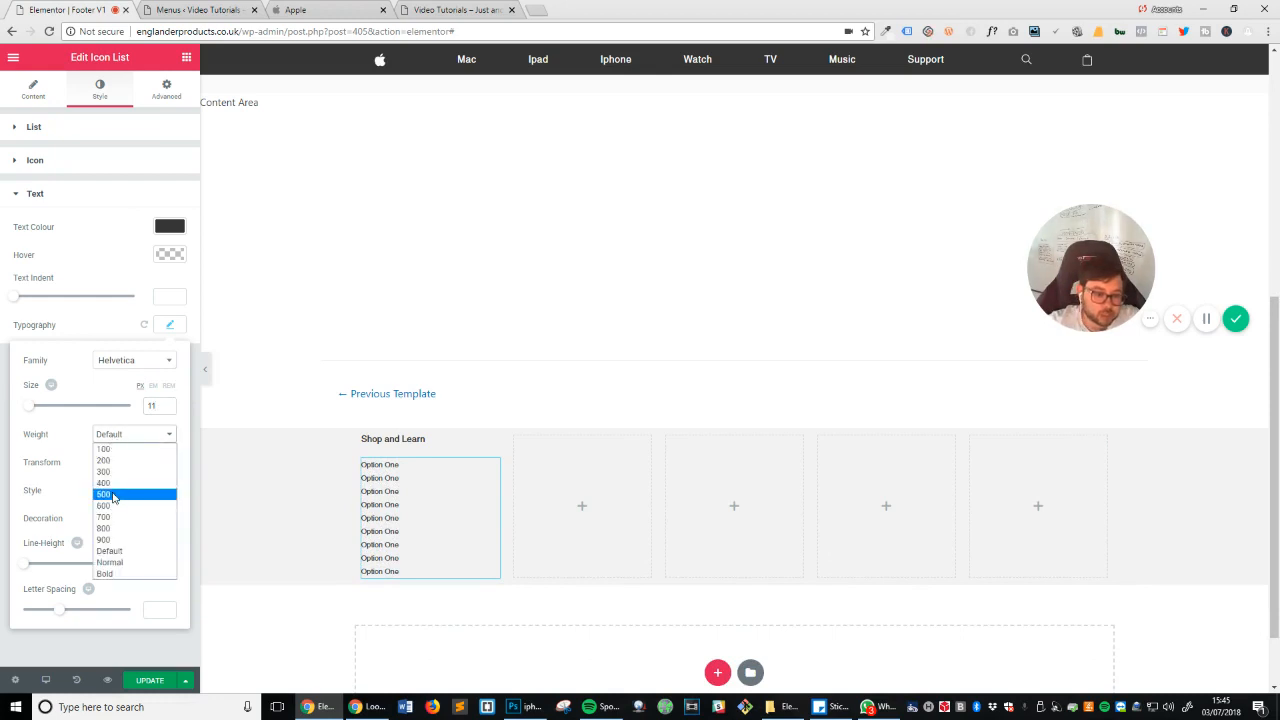
click(114, 475)
click(110, 437)
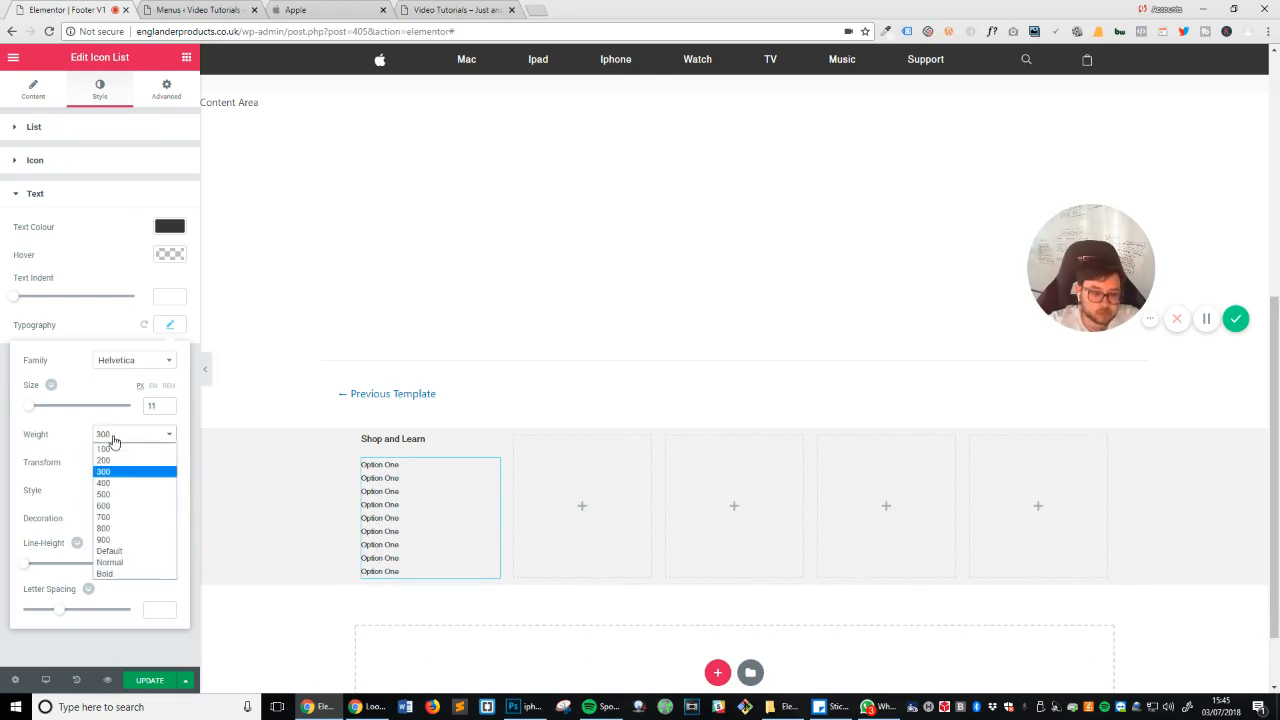
click(120, 471)
click(118, 440)
click(118, 461)
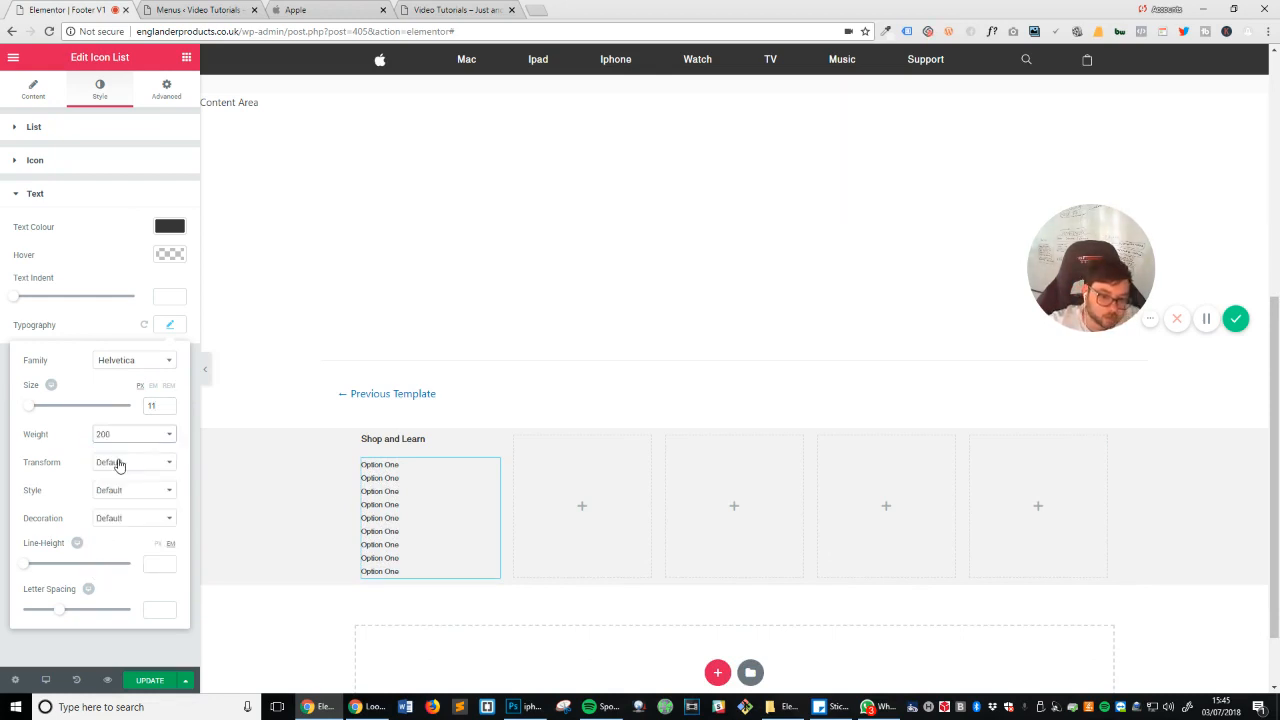
click(91, 646)
Step: Check the link spacing in the Apple site's footer and set the space between the icon list items to 3
click(197, 9)
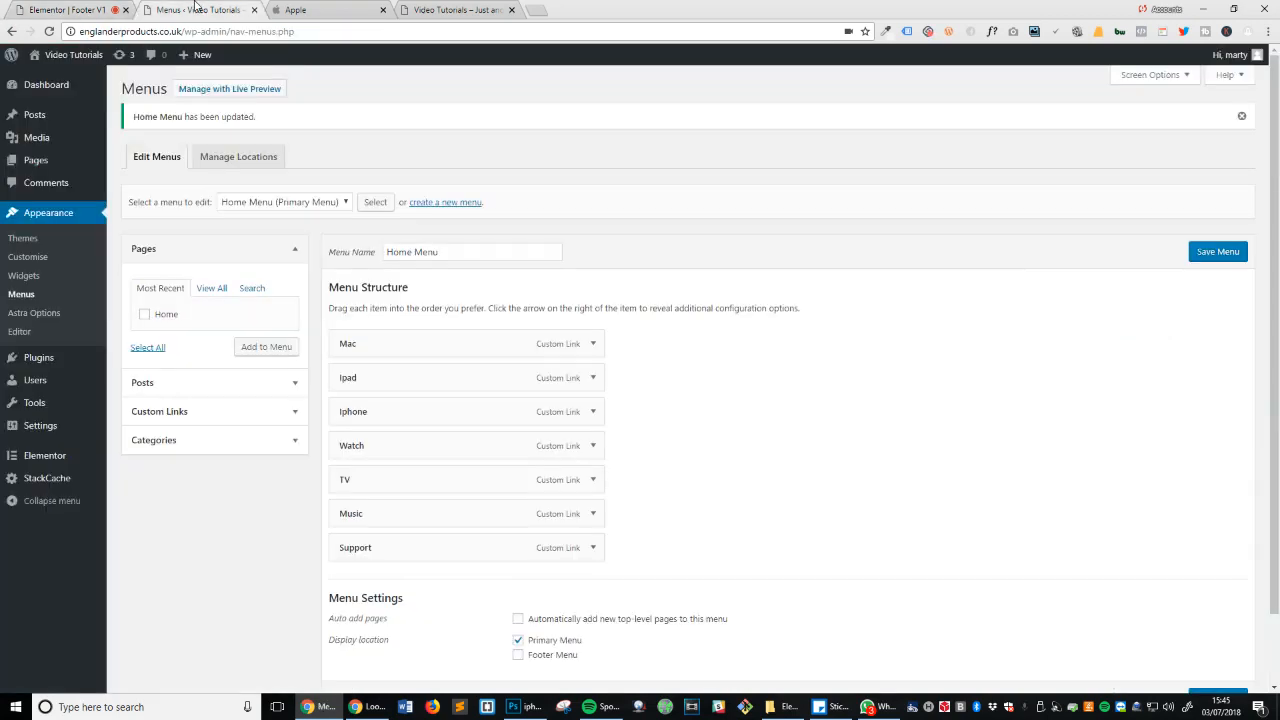
click(295, 9)
click(65, 9)
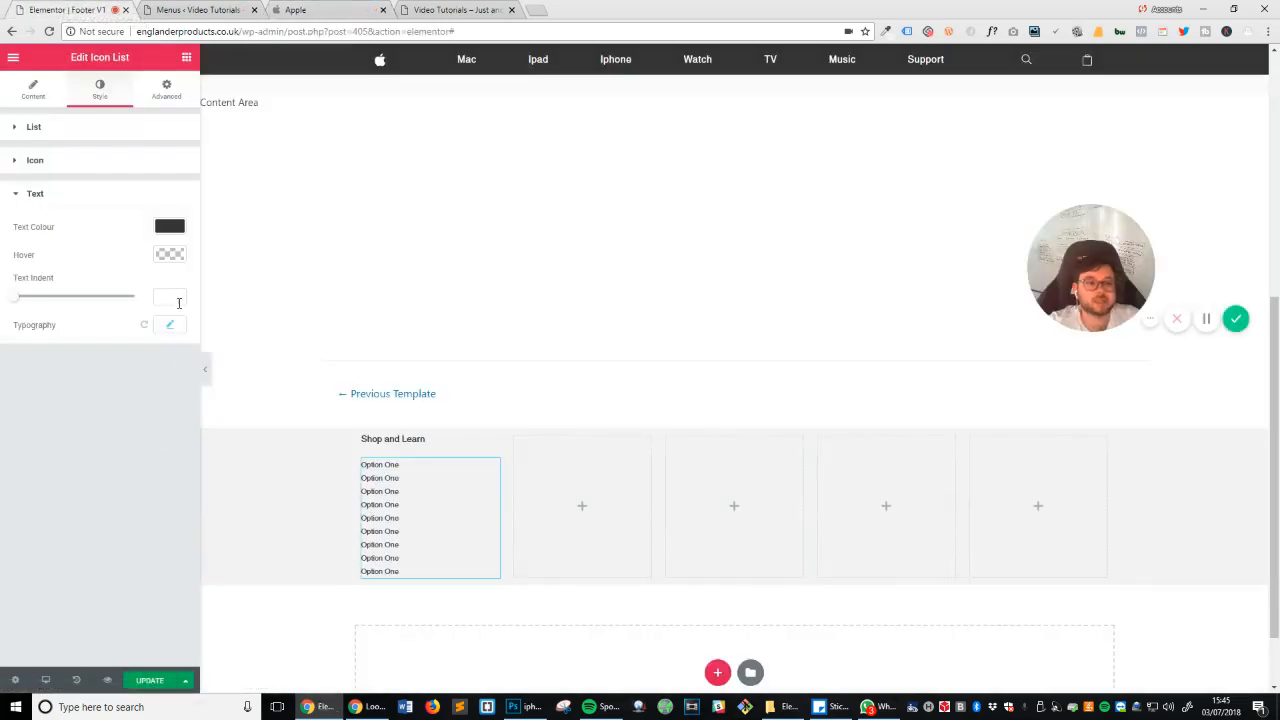
click(60, 128)
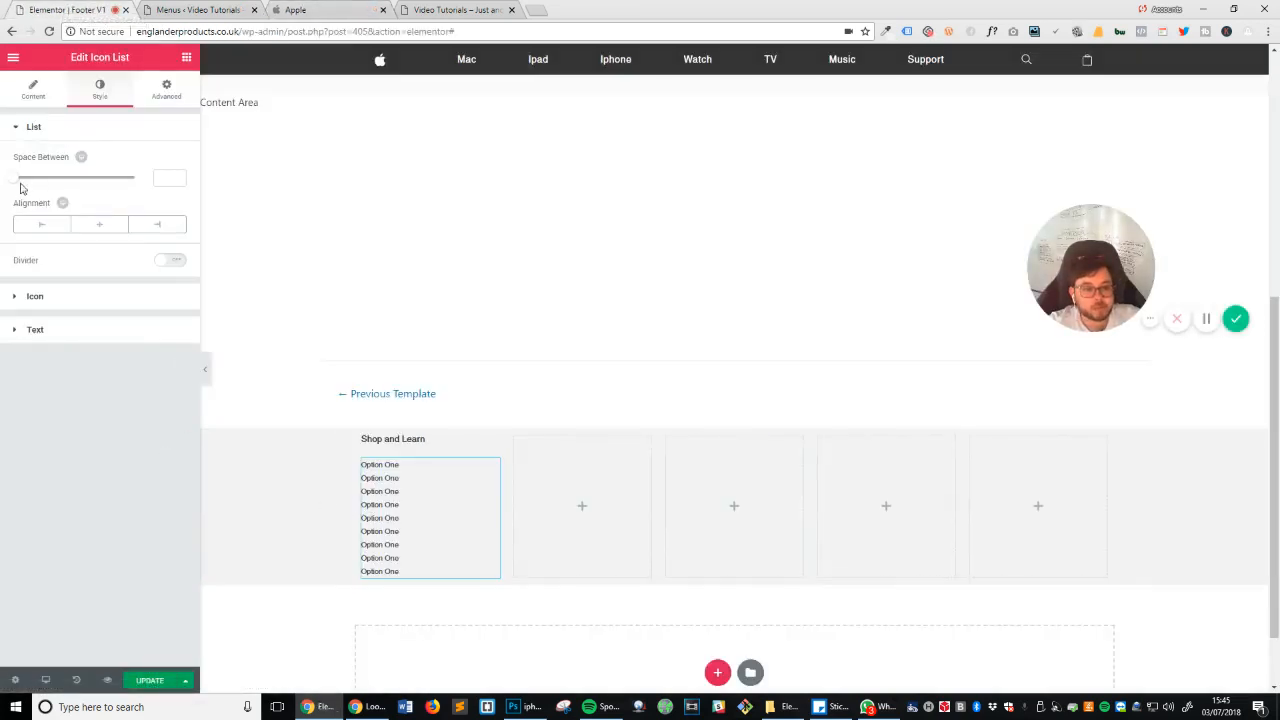
click(165, 176)
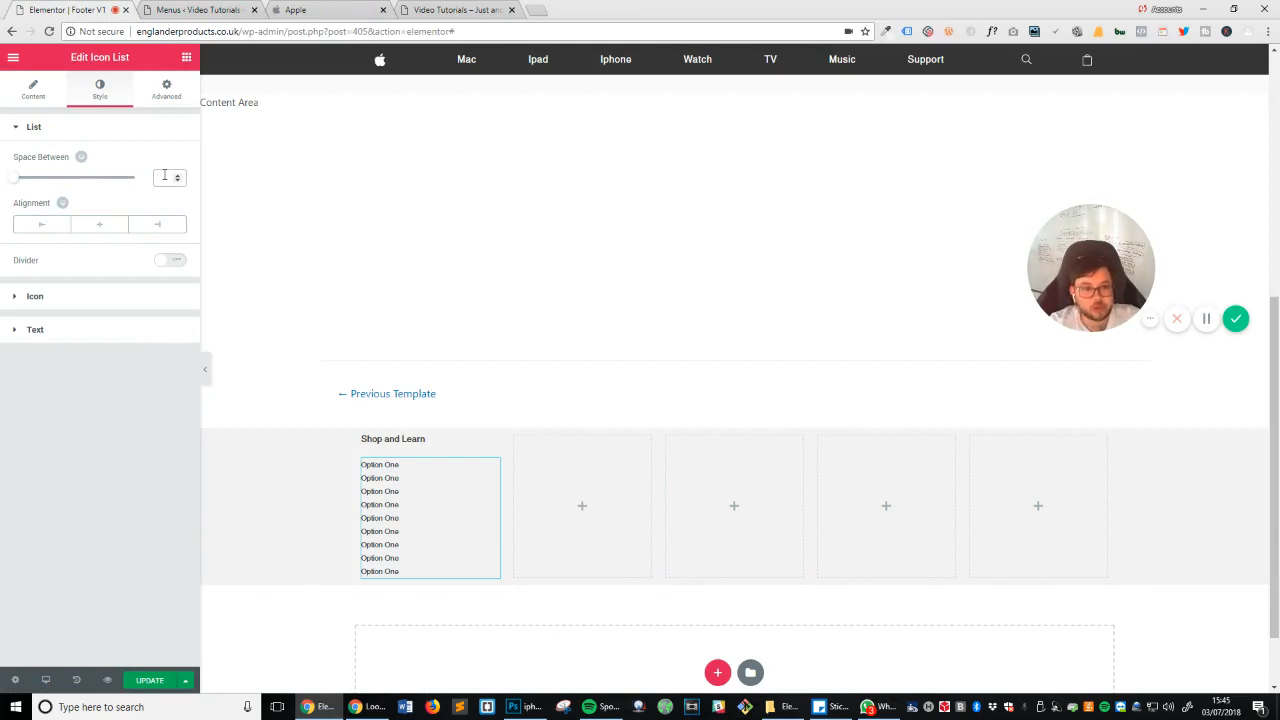
text(2)
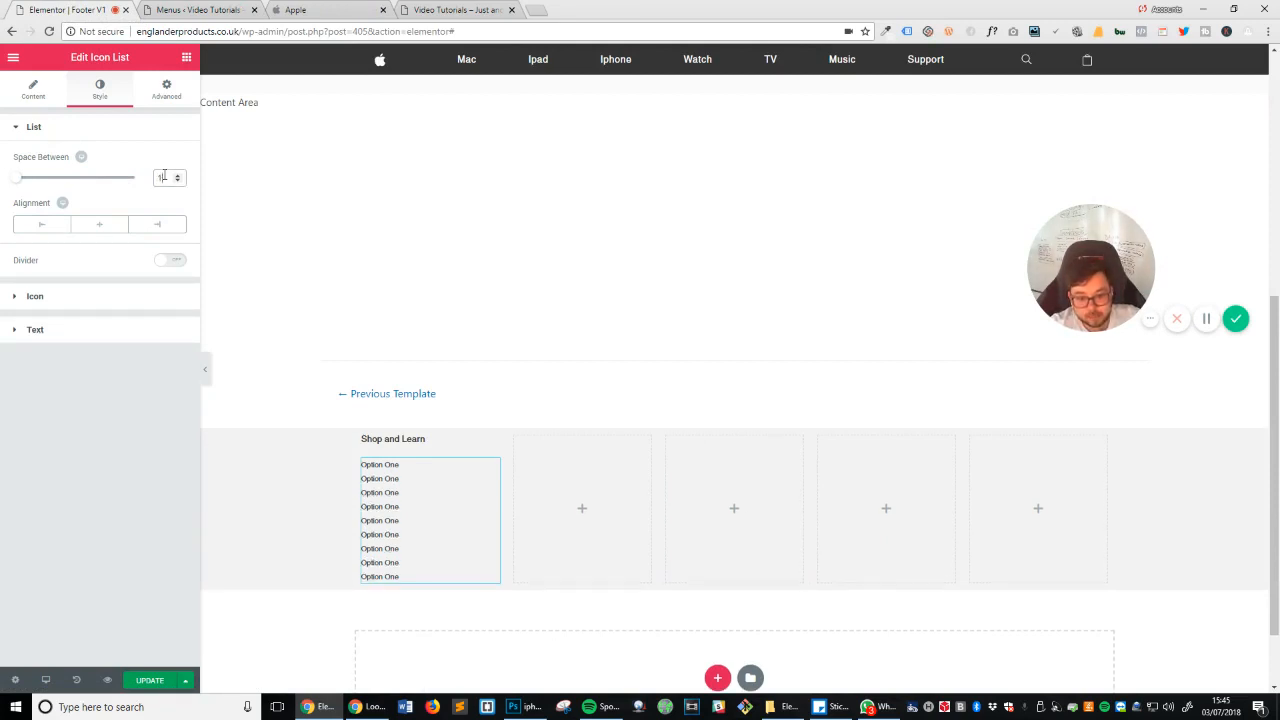
key(Up)
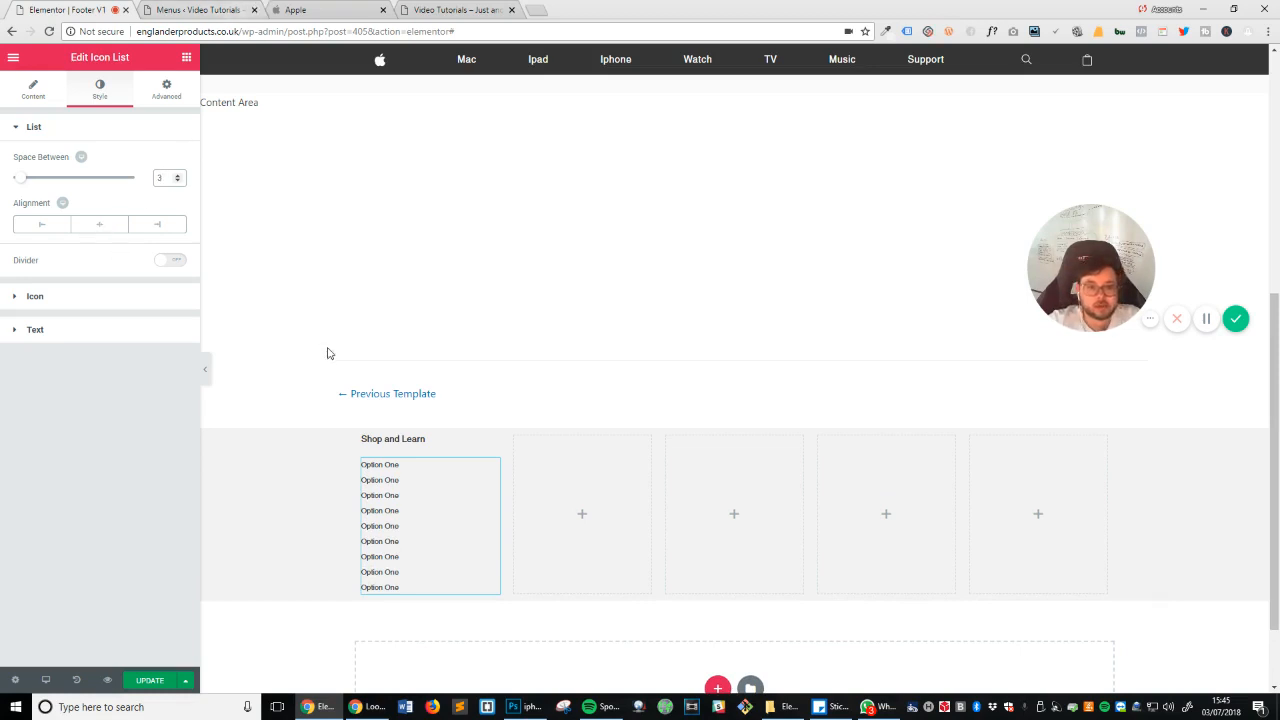
Step: Set the icon list's text hover colour to the dark grey #262626
click(130, 331)
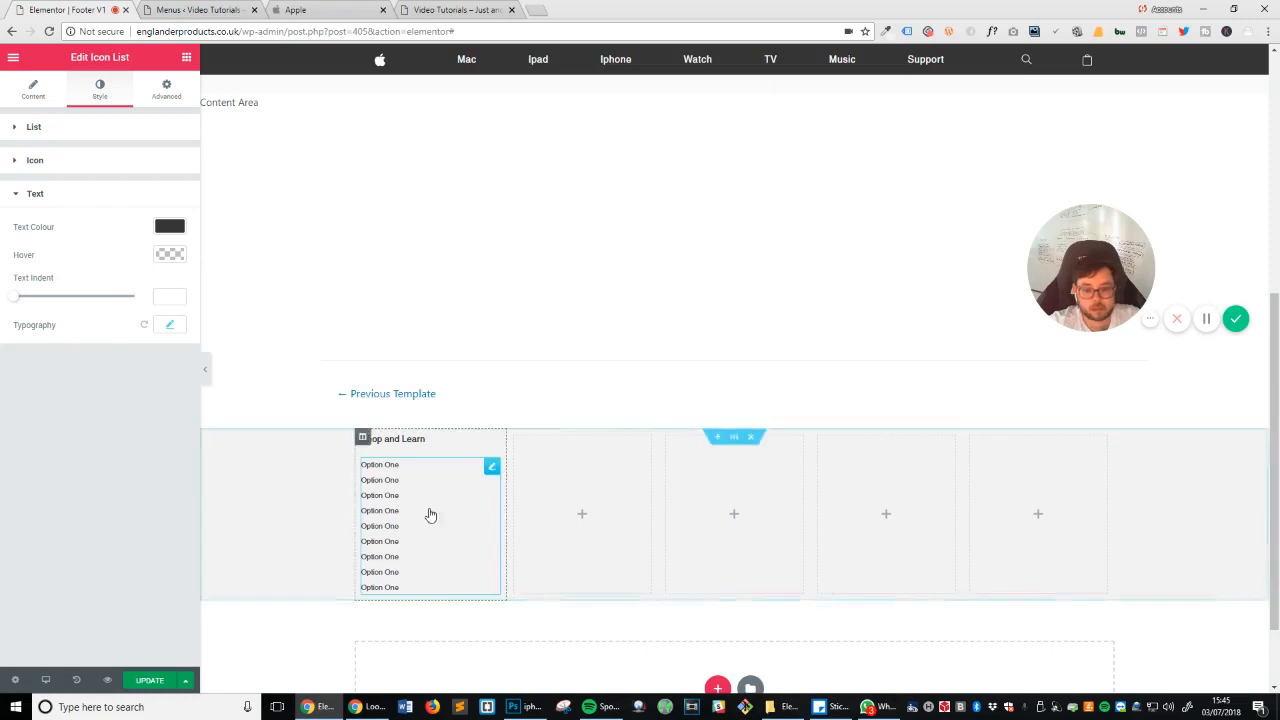
click(171, 256)
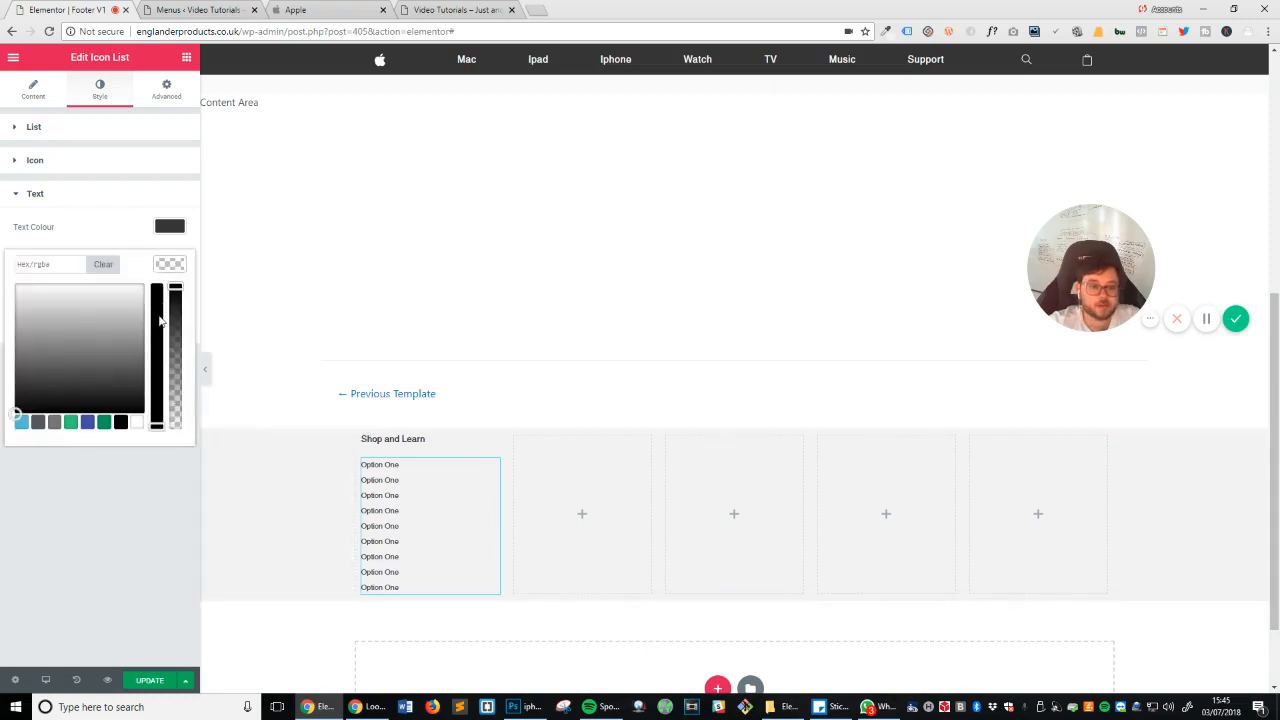
click(12, 396)
drag(12, 394, 12, 392)
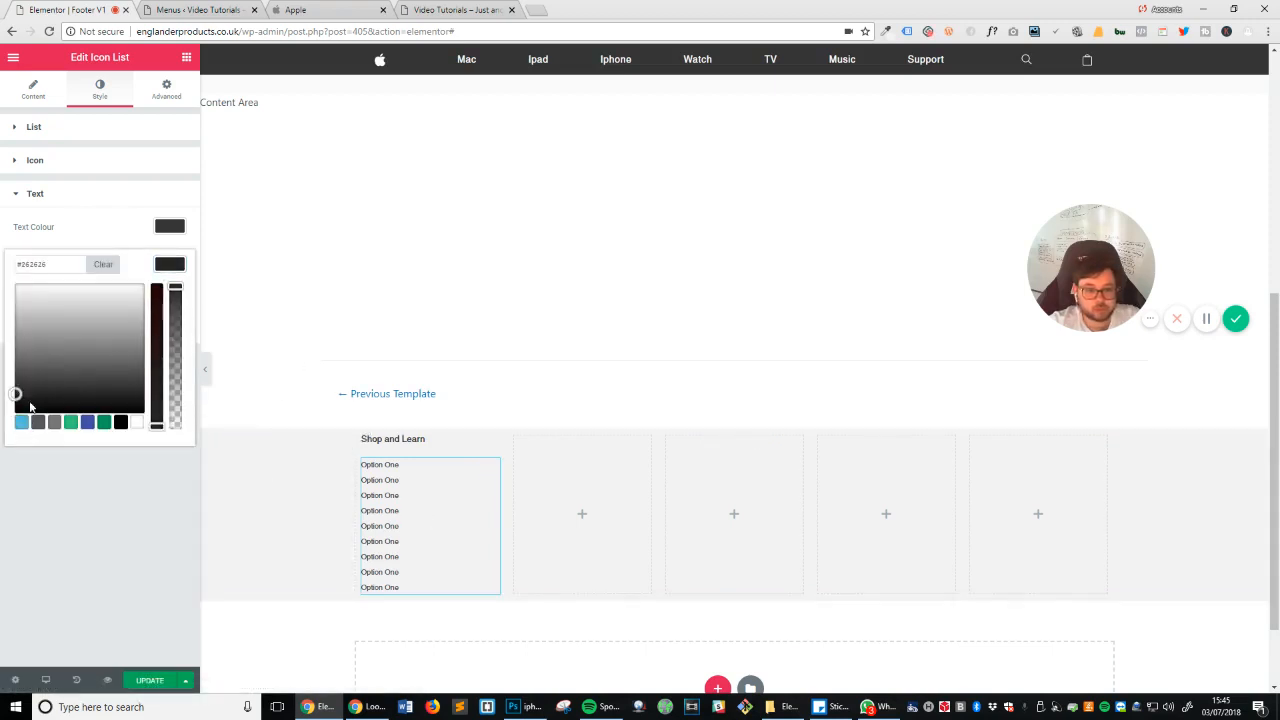
click(109, 590)
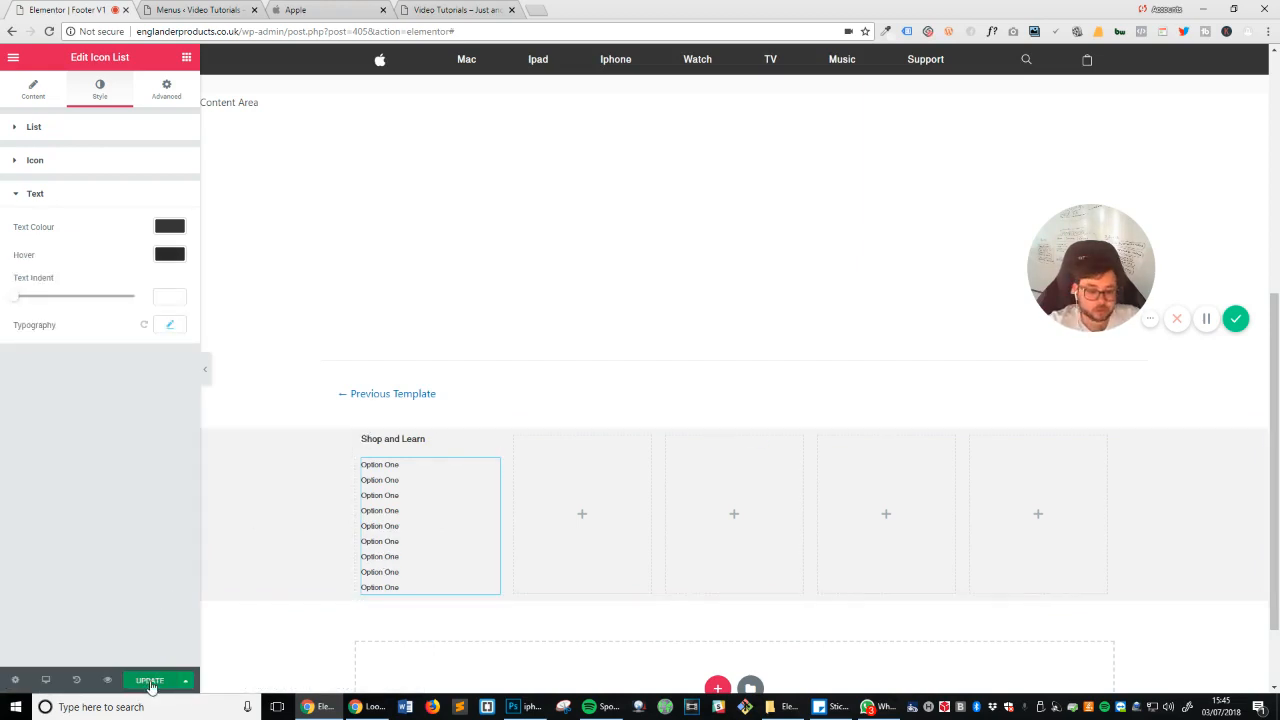
Step: Update the footer template and check the Shop and Learn column in the footer of the reloaded live homepage
click(149, 681)
click(460, 10)
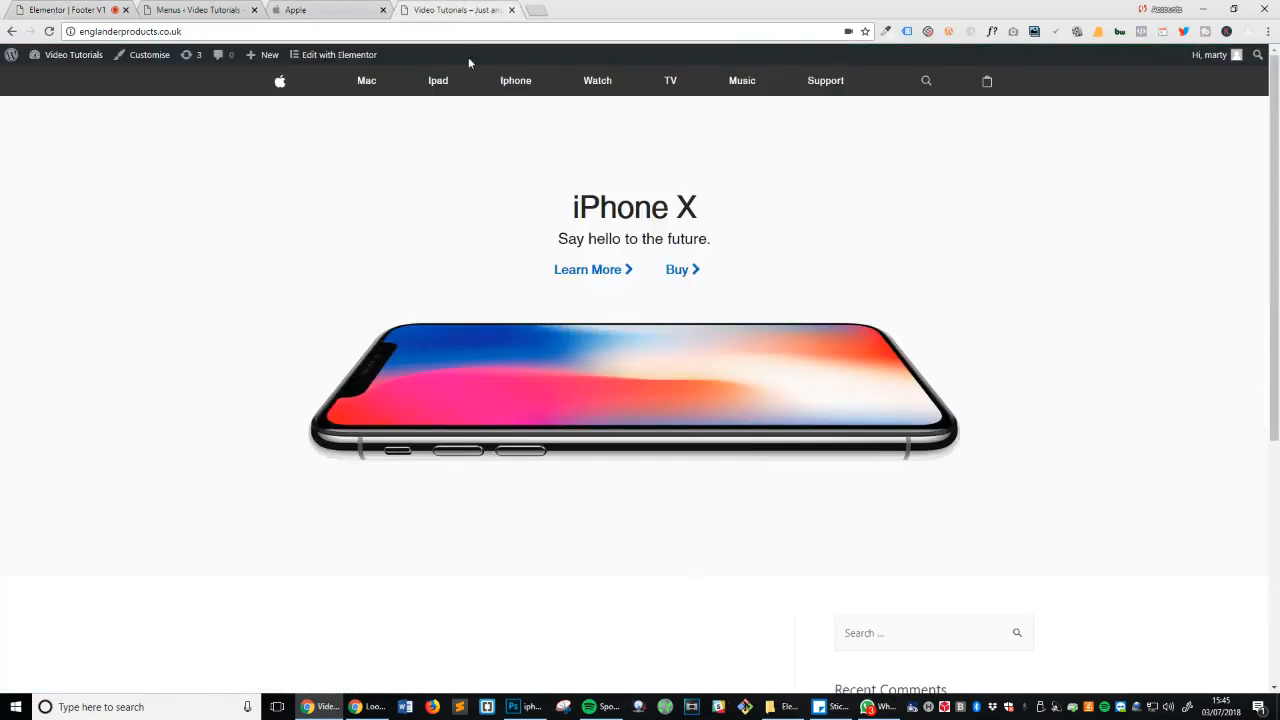
click(73, 54)
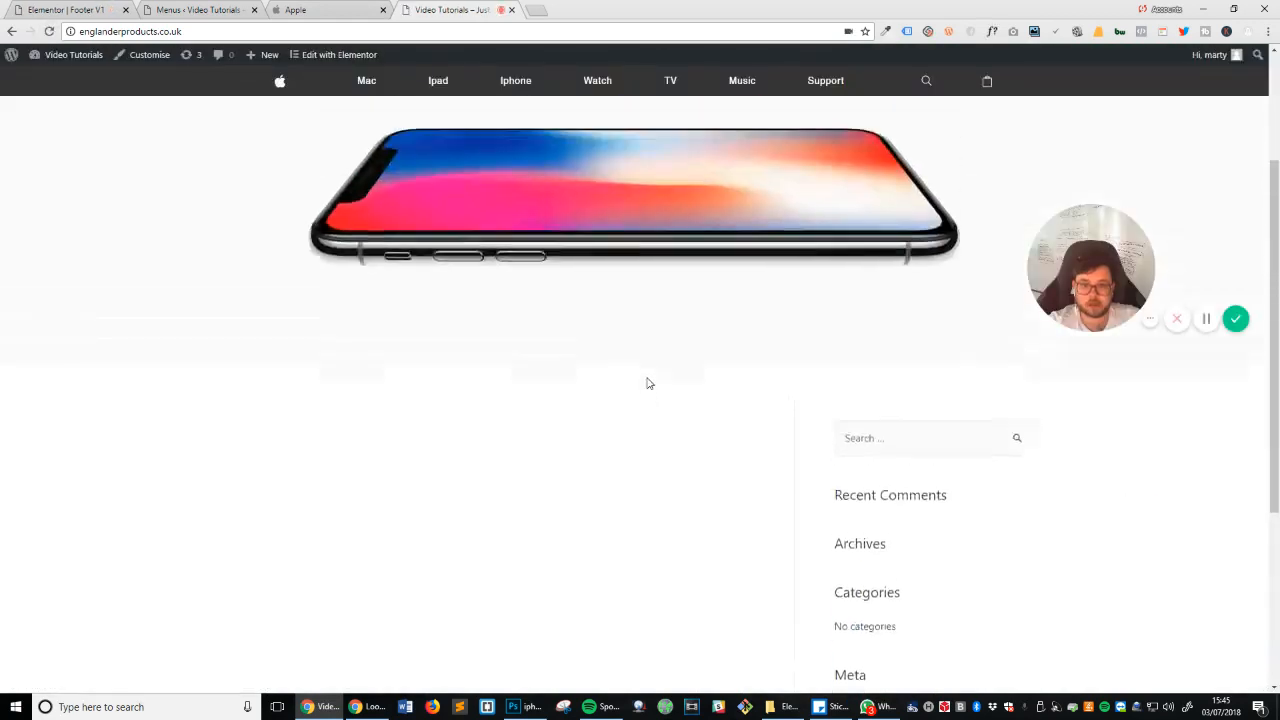
scroll(647, 383, up, 2)
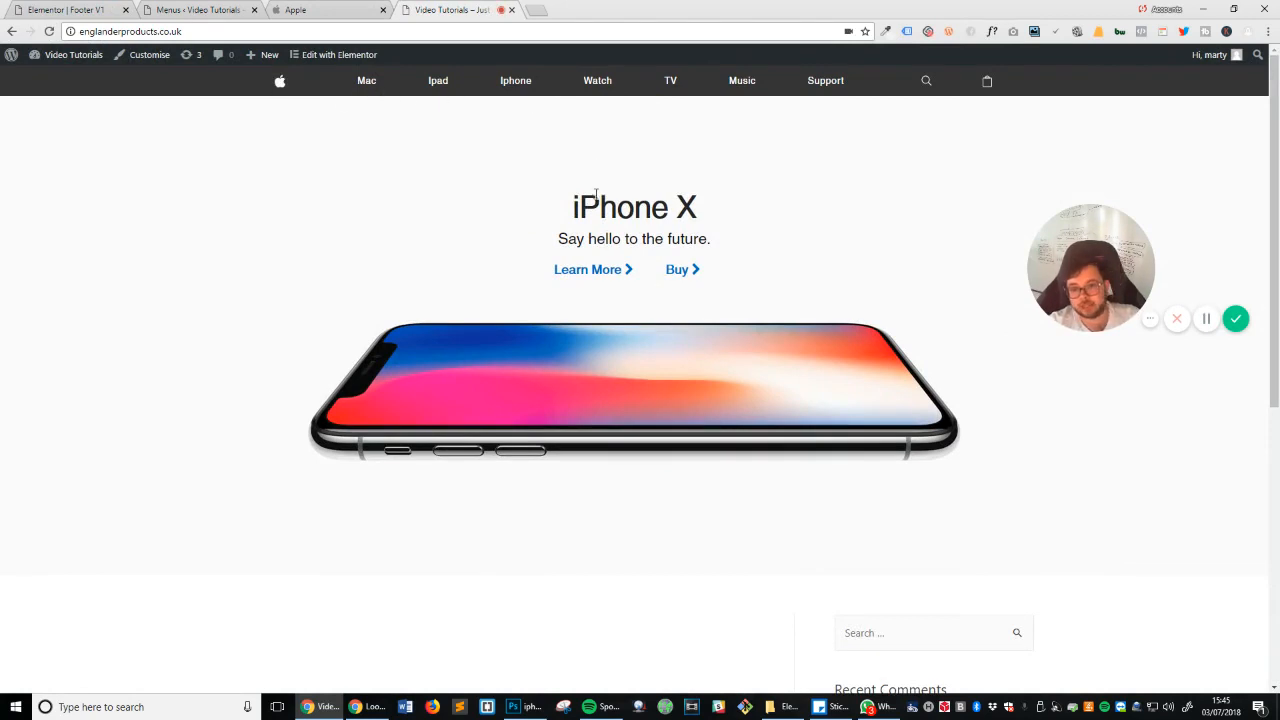
scroll(596, 200, down, 5)
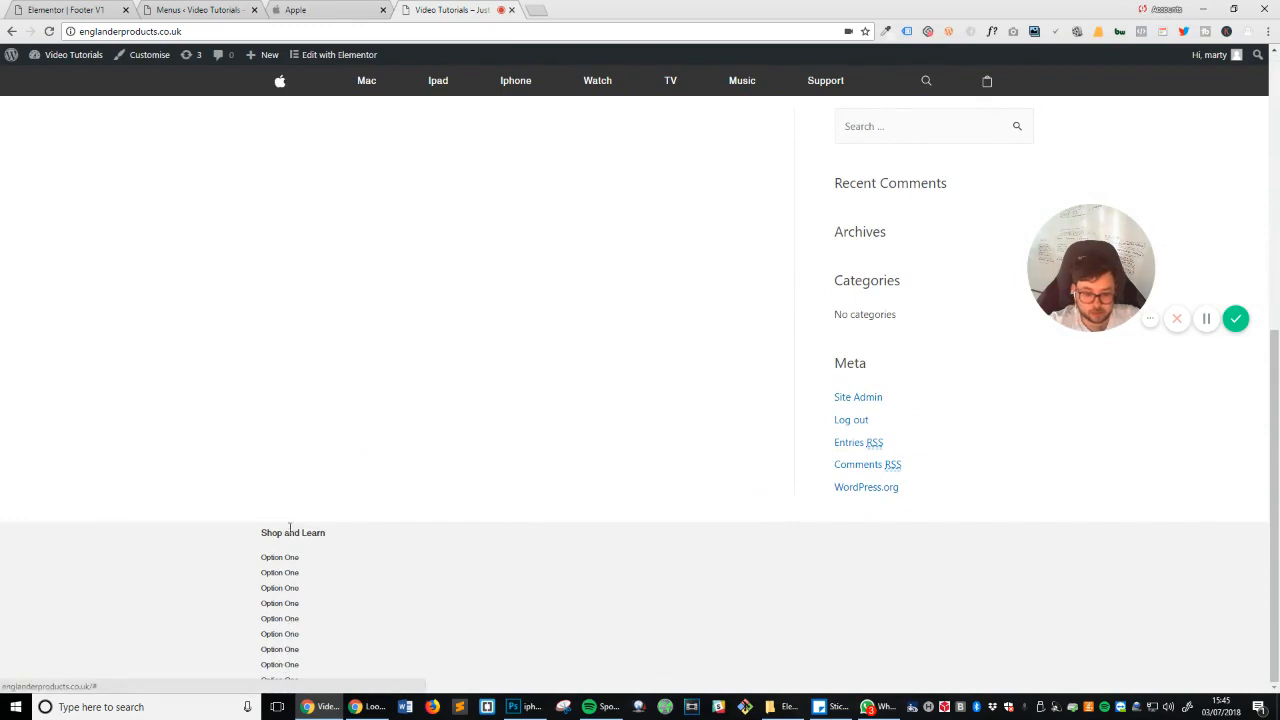
Step: Compare the live footer's heading spacing with the Apple site's, and set the Shop and Learn column's widget space to 5 px
click(314, 8)
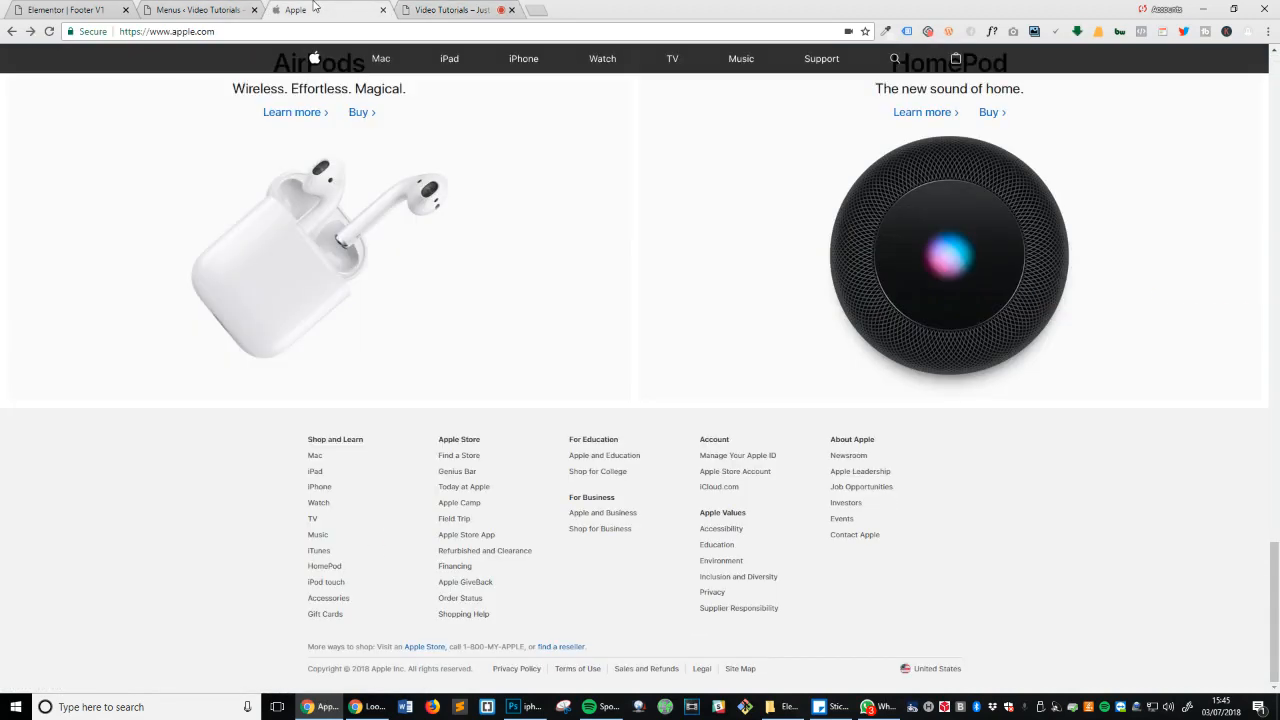
click(450, 9)
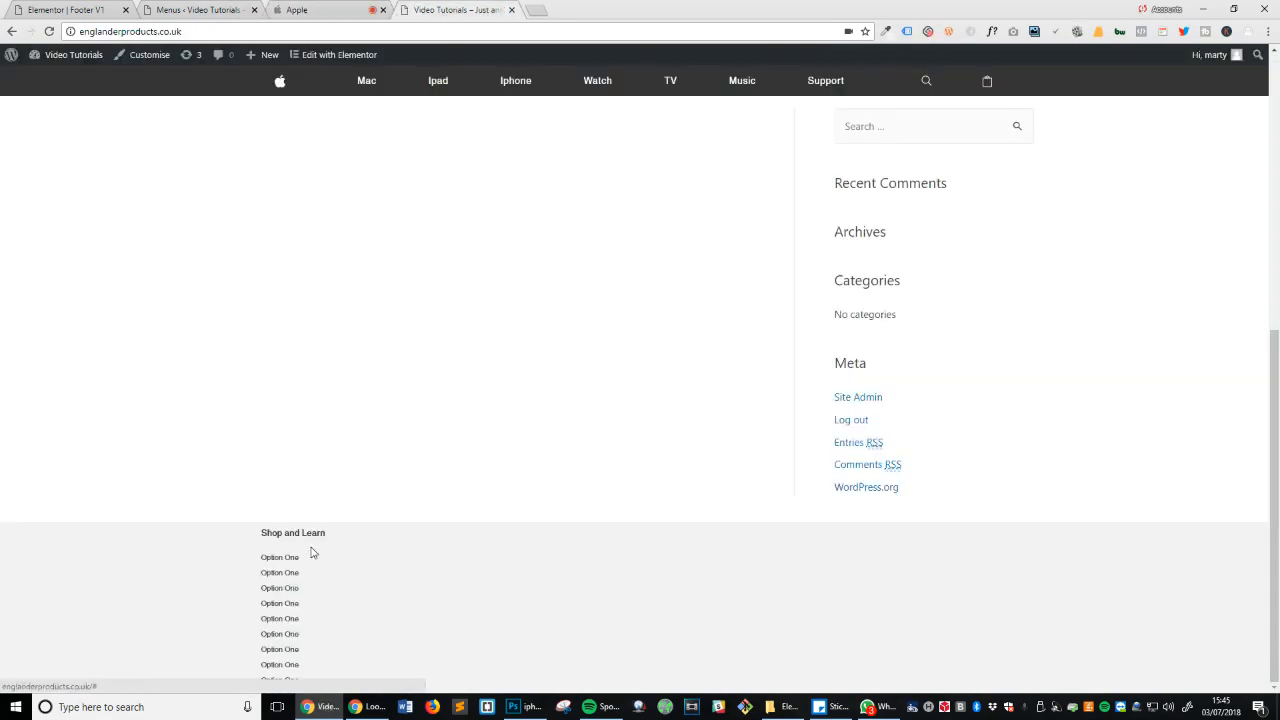
click(100, 9)
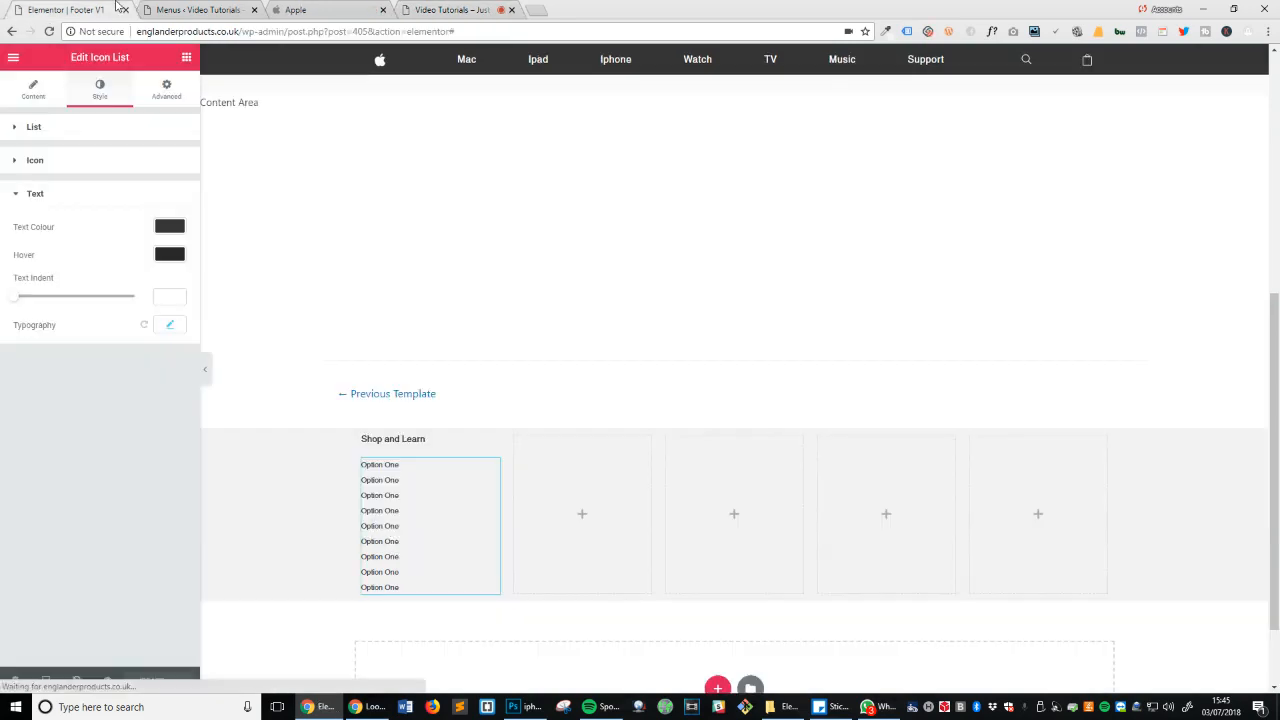
click(362, 437)
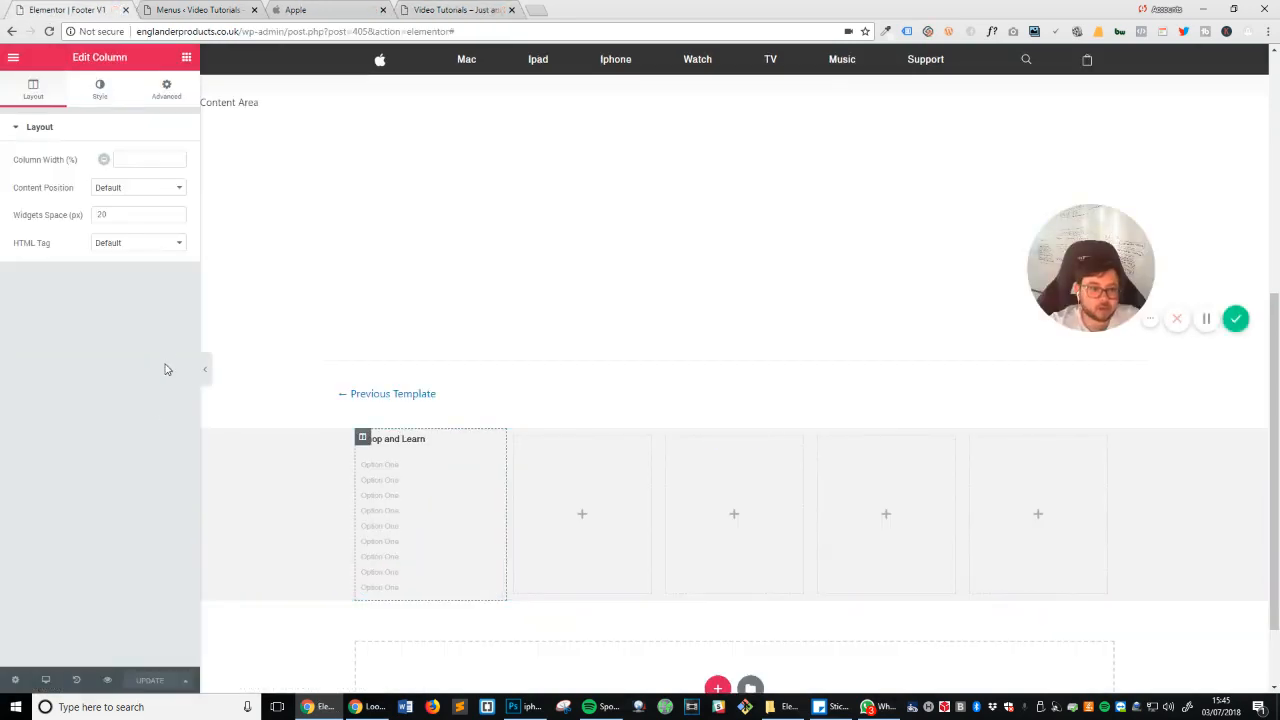
click(108, 212)
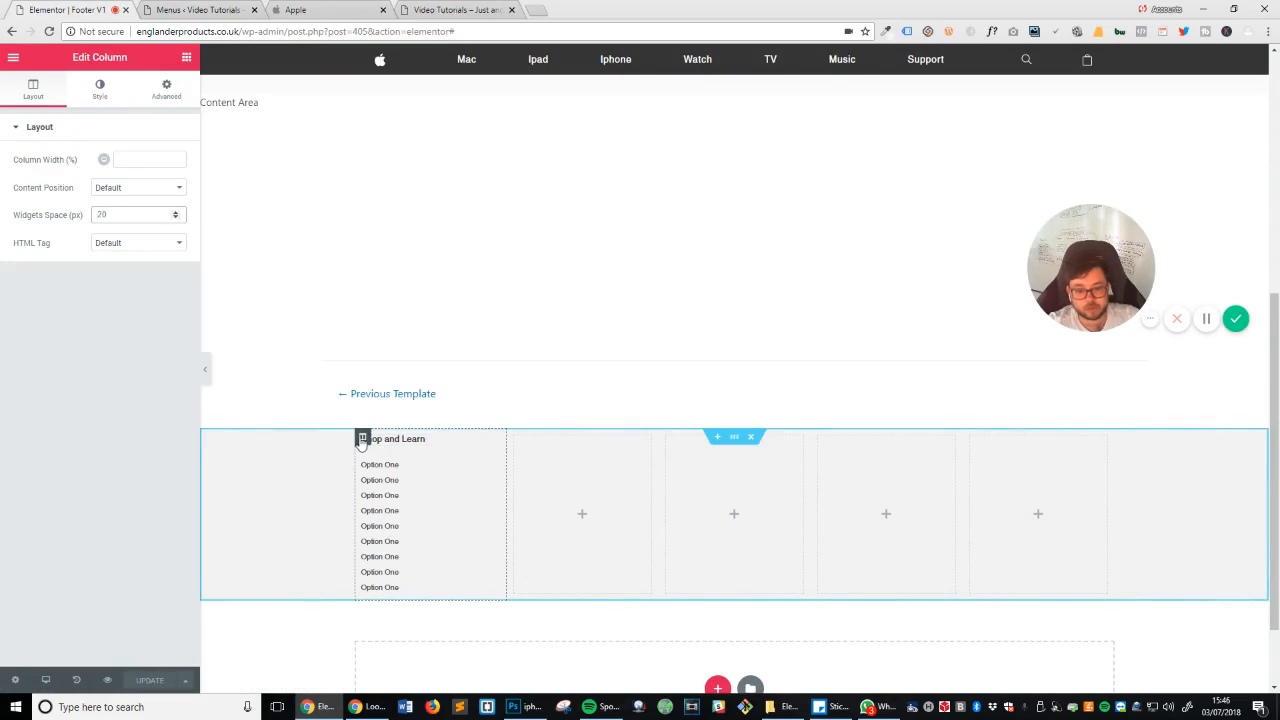
click(112, 221)
text(5)
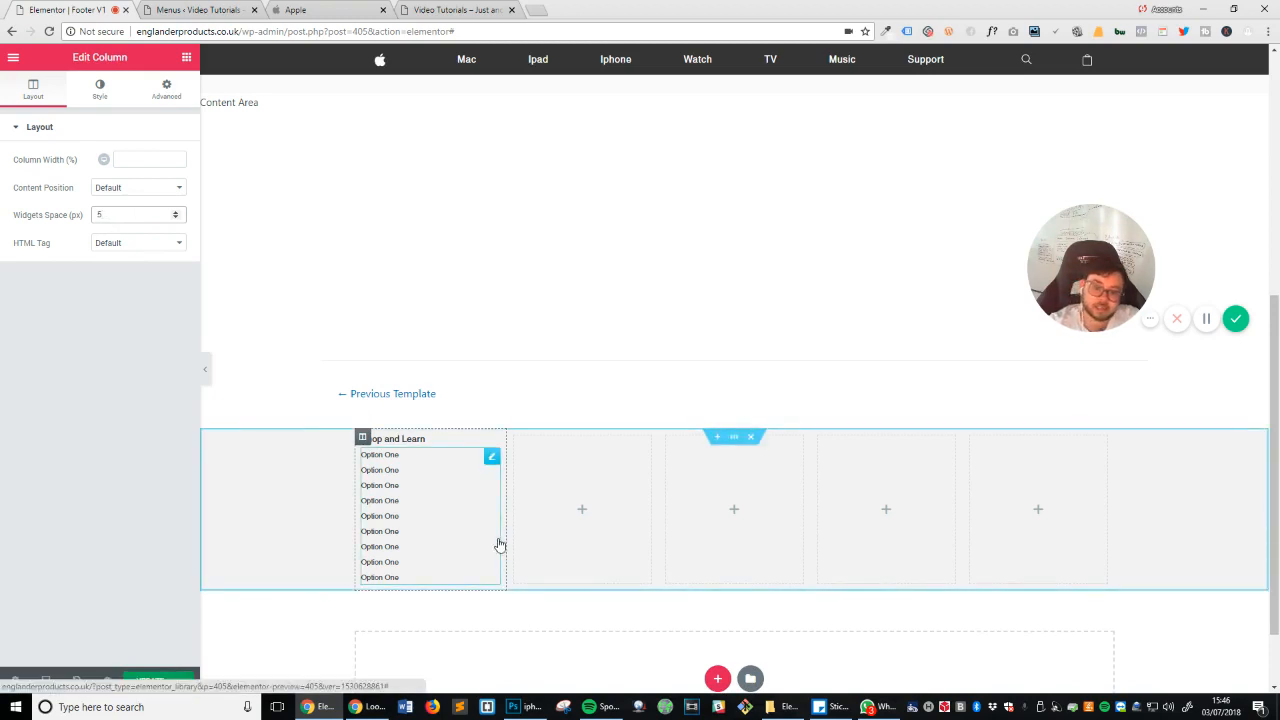
Step: Copy the Shop and Learn column, paste it after the empty second column, and delete that empty column
right_click(363, 437)
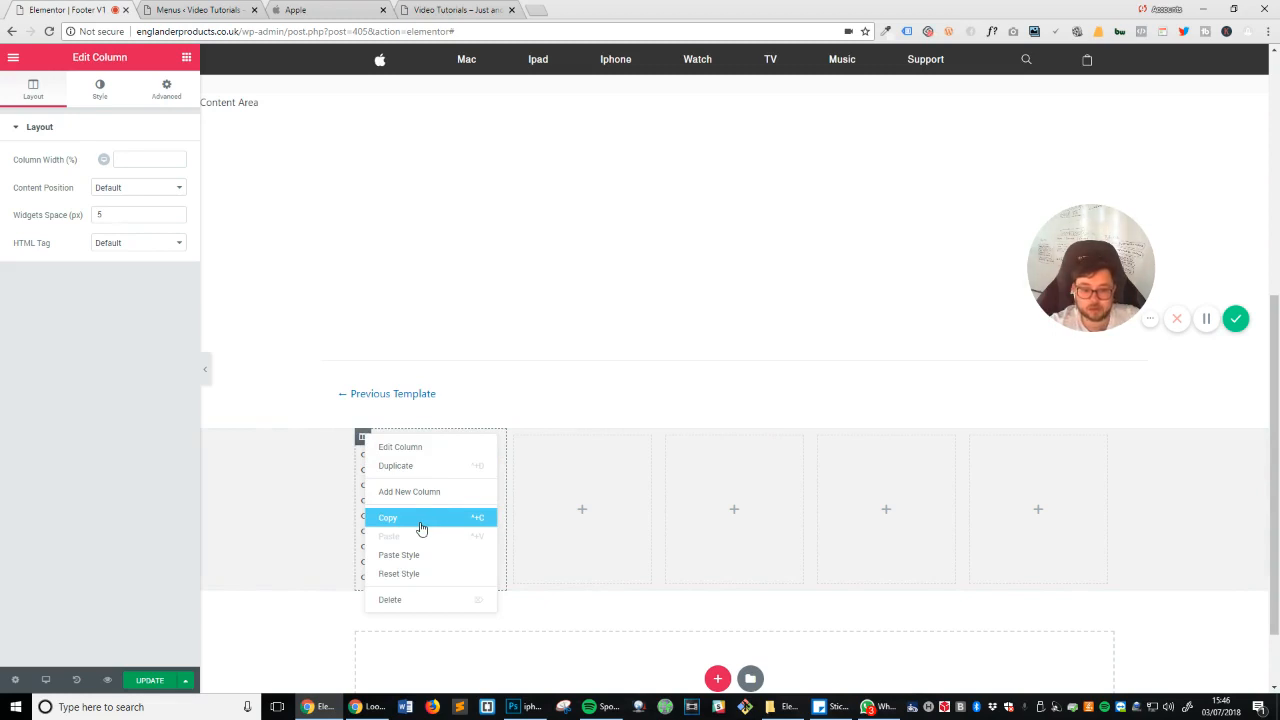
click(421, 518)
right_click(565, 521)
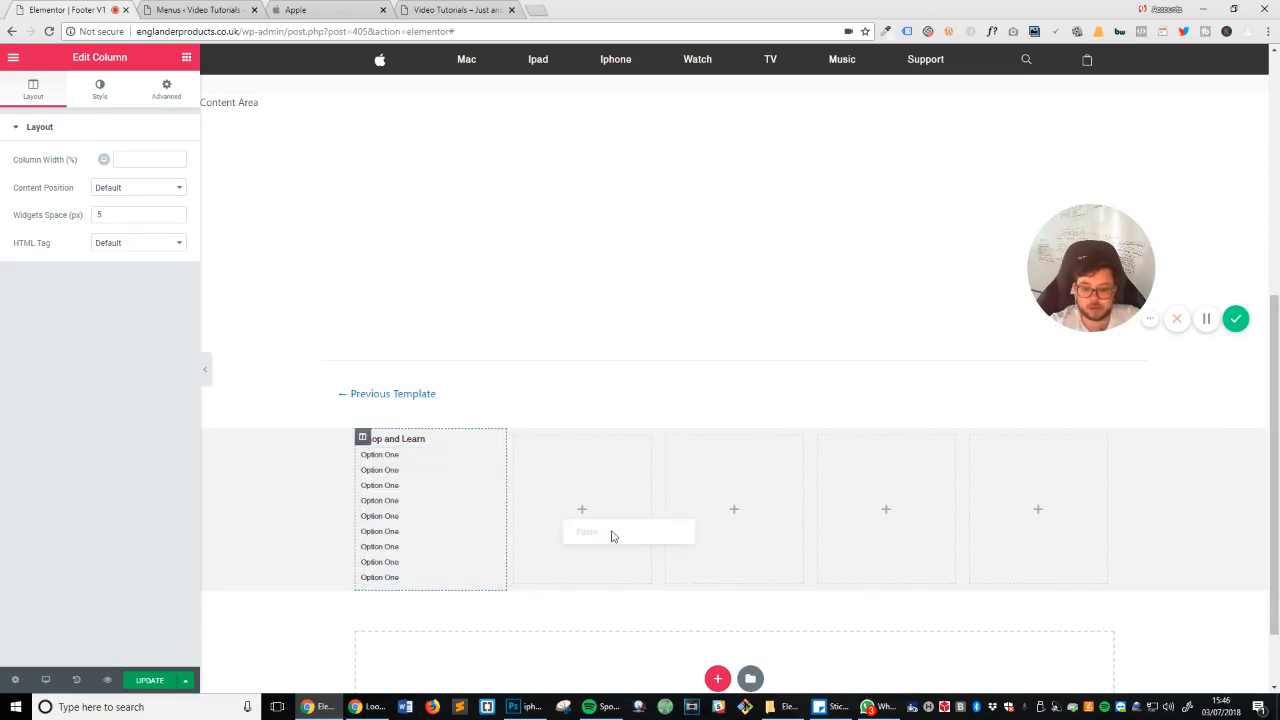
click(575, 457)
right_click(514, 437)
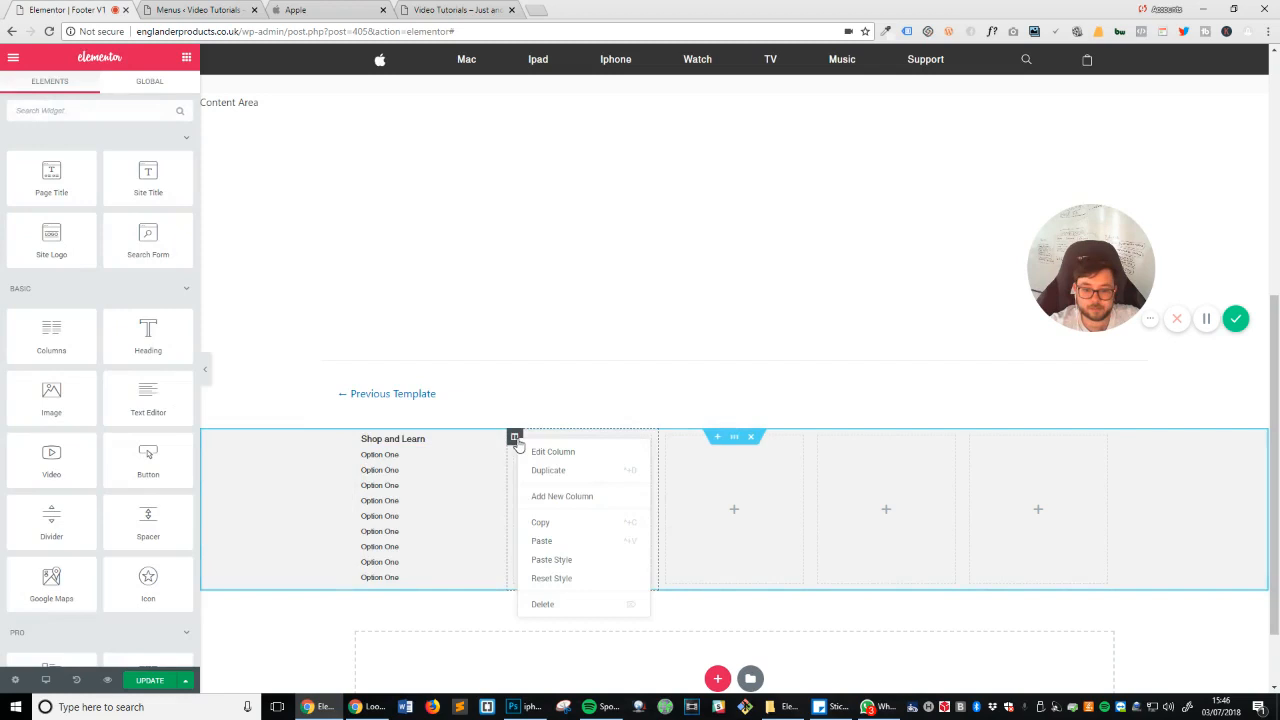
click(557, 541)
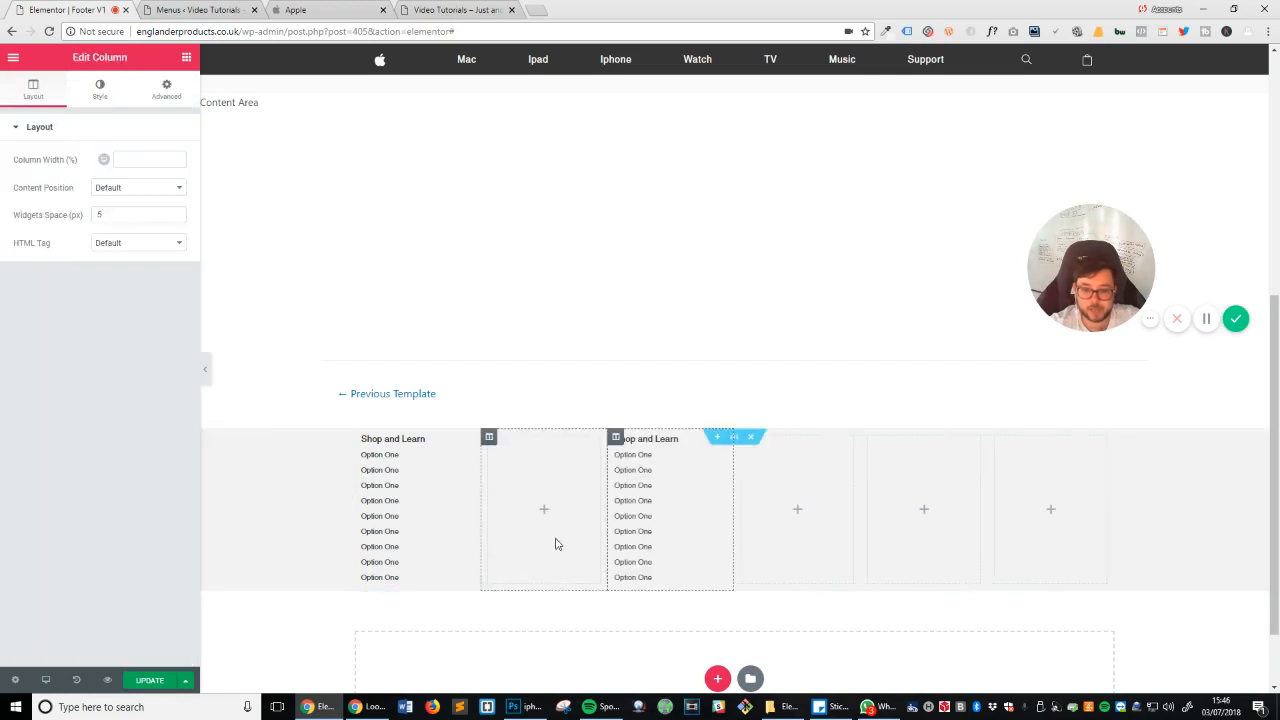
right_click(496, 442)
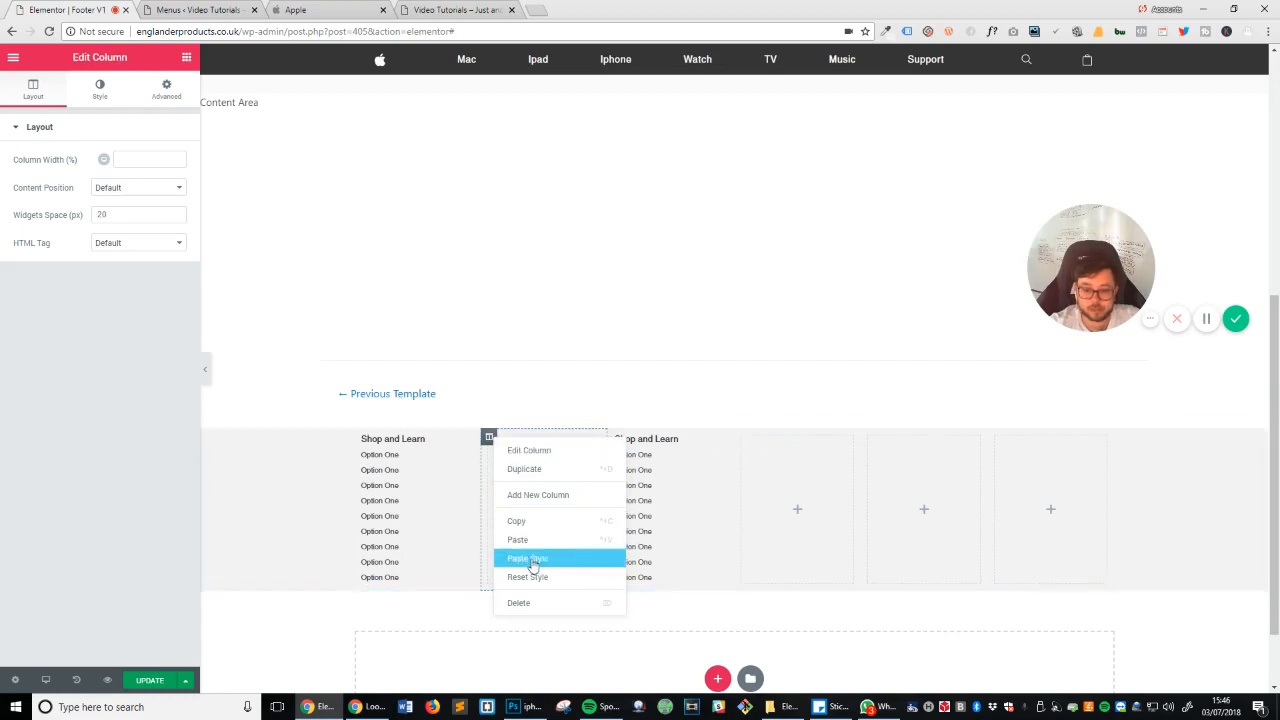
click(528, 603)
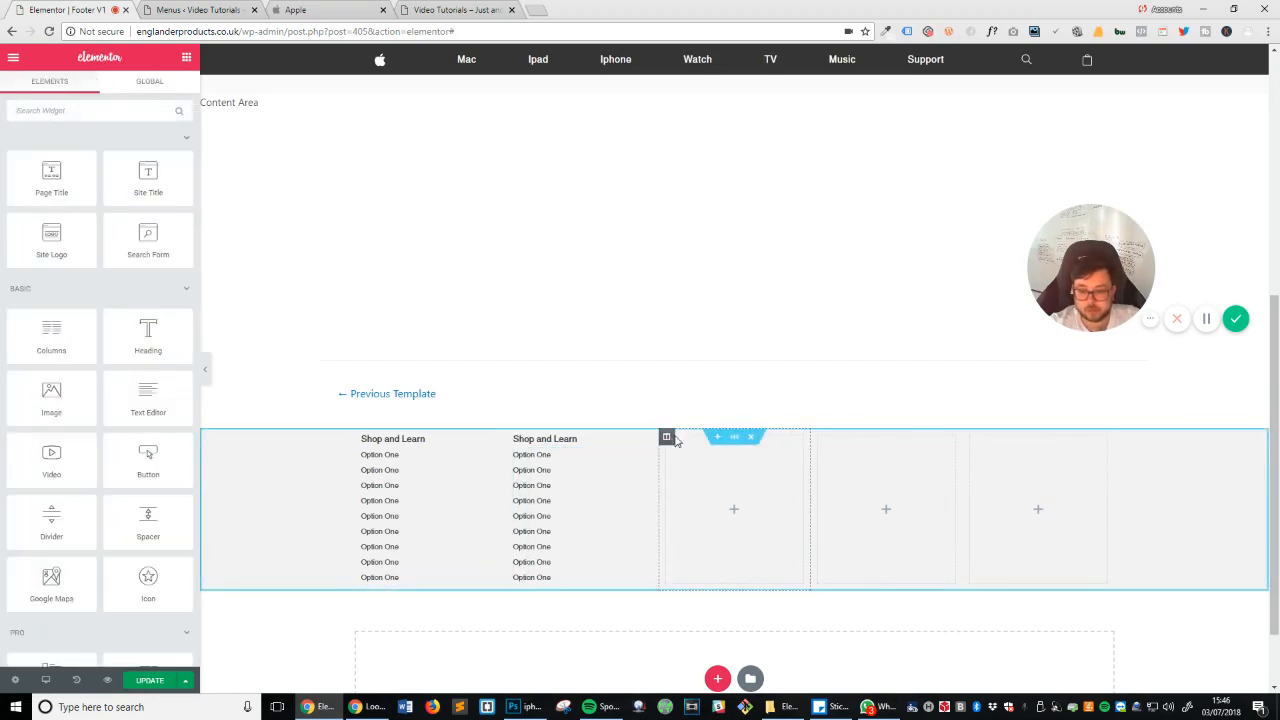
Step: Paste two more copies of the Shop and Learn column after the empty third column and delete that empty column
right_click(668, 440)
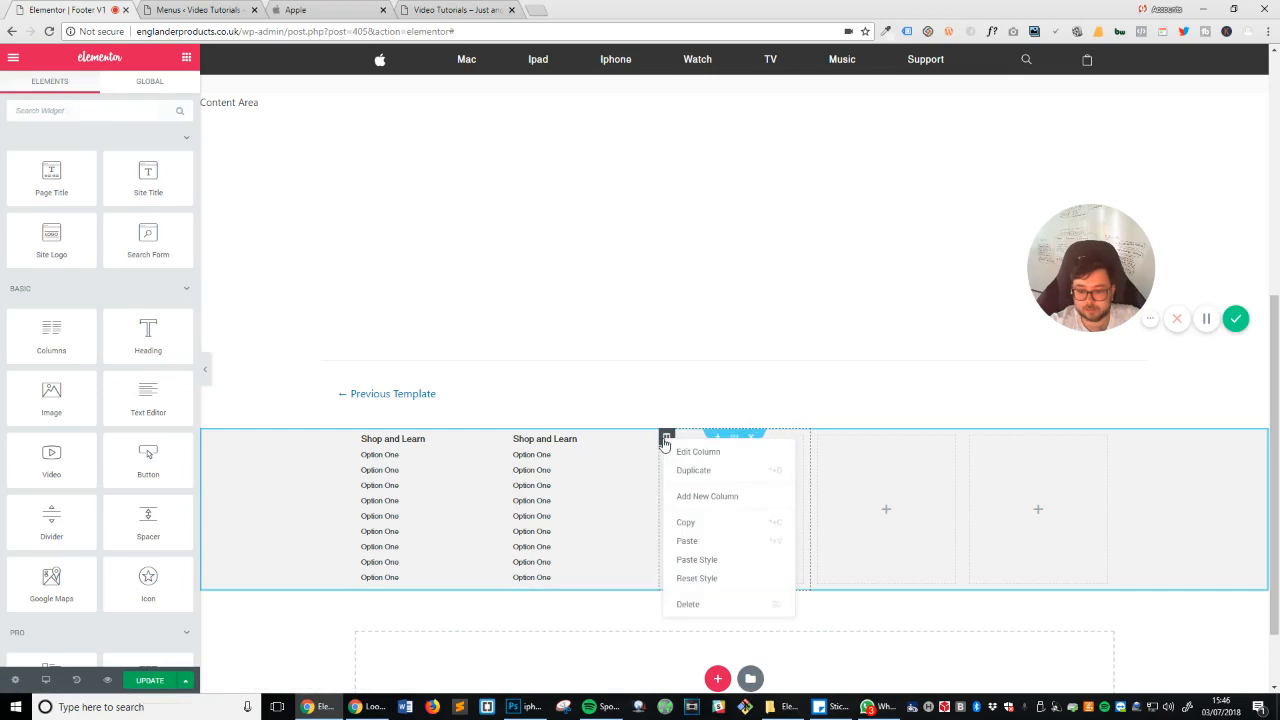
click(687, 541)
right_click(742, 438)
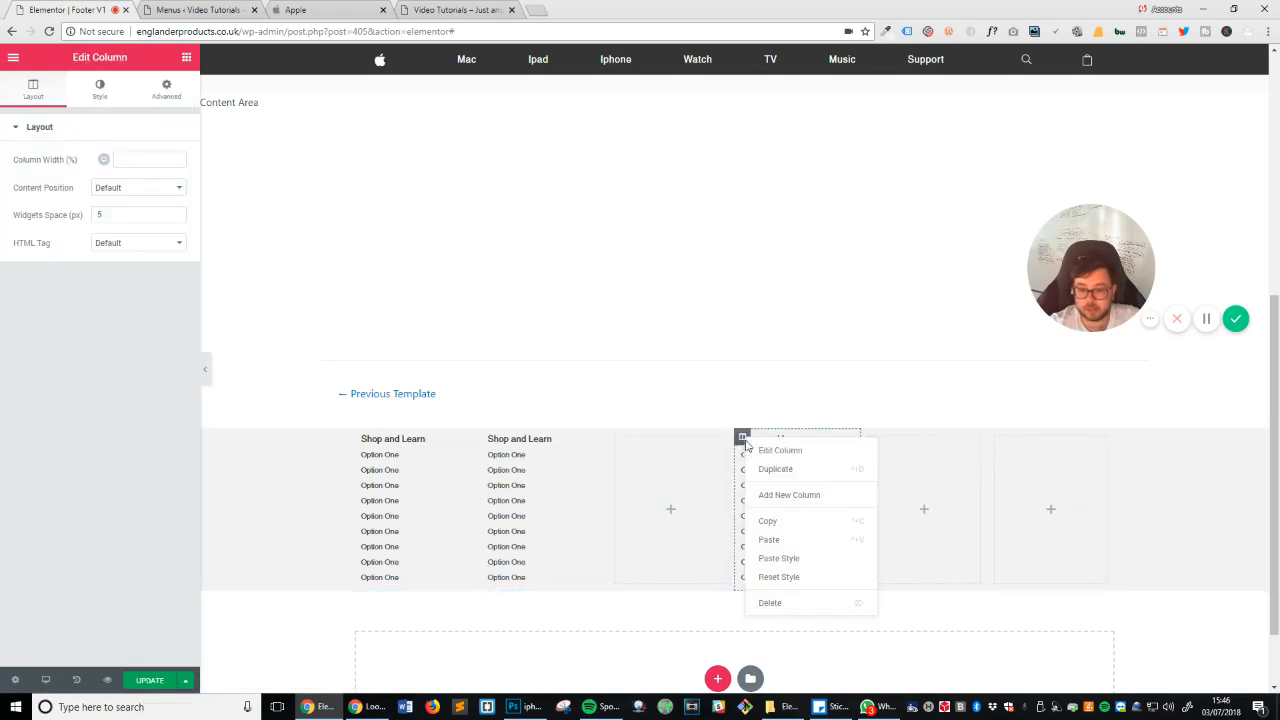
click(783, 537)
right_click(580, 438)
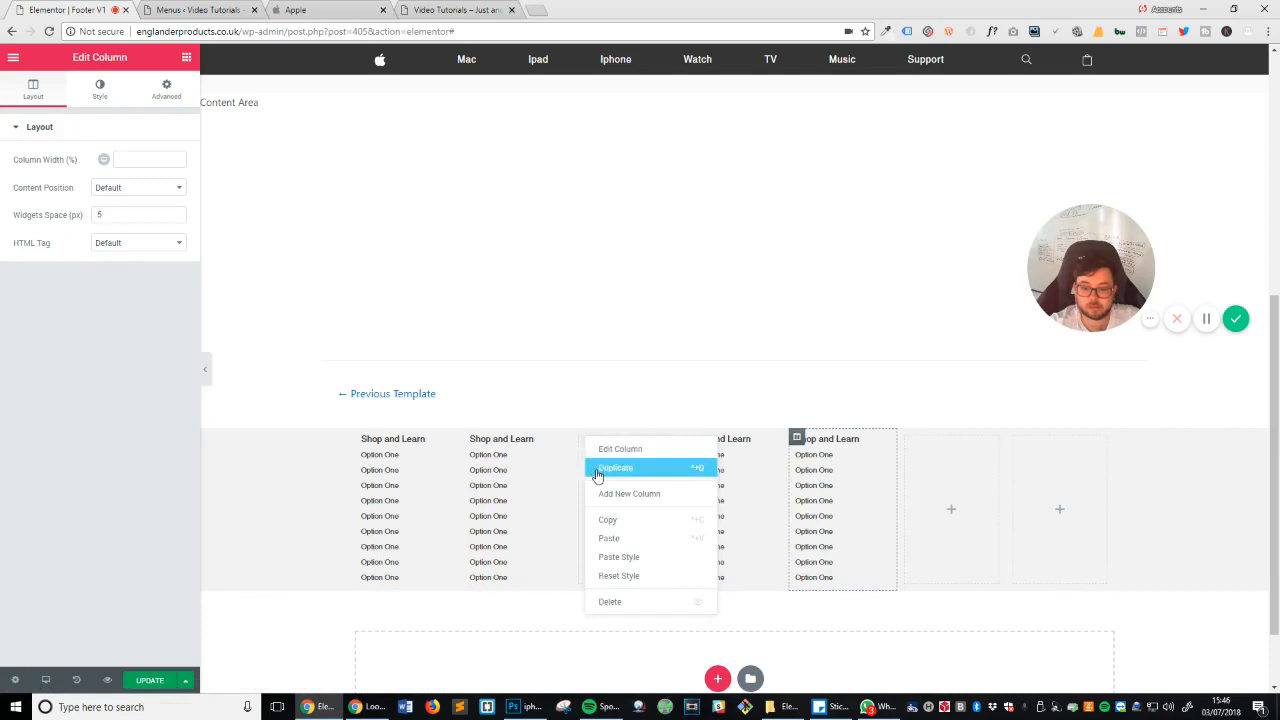
click(609, 597)
Step: Paste a fifth copy of the Shop and Learn column and delete the two remaining empty columns
right_click(871, 440)
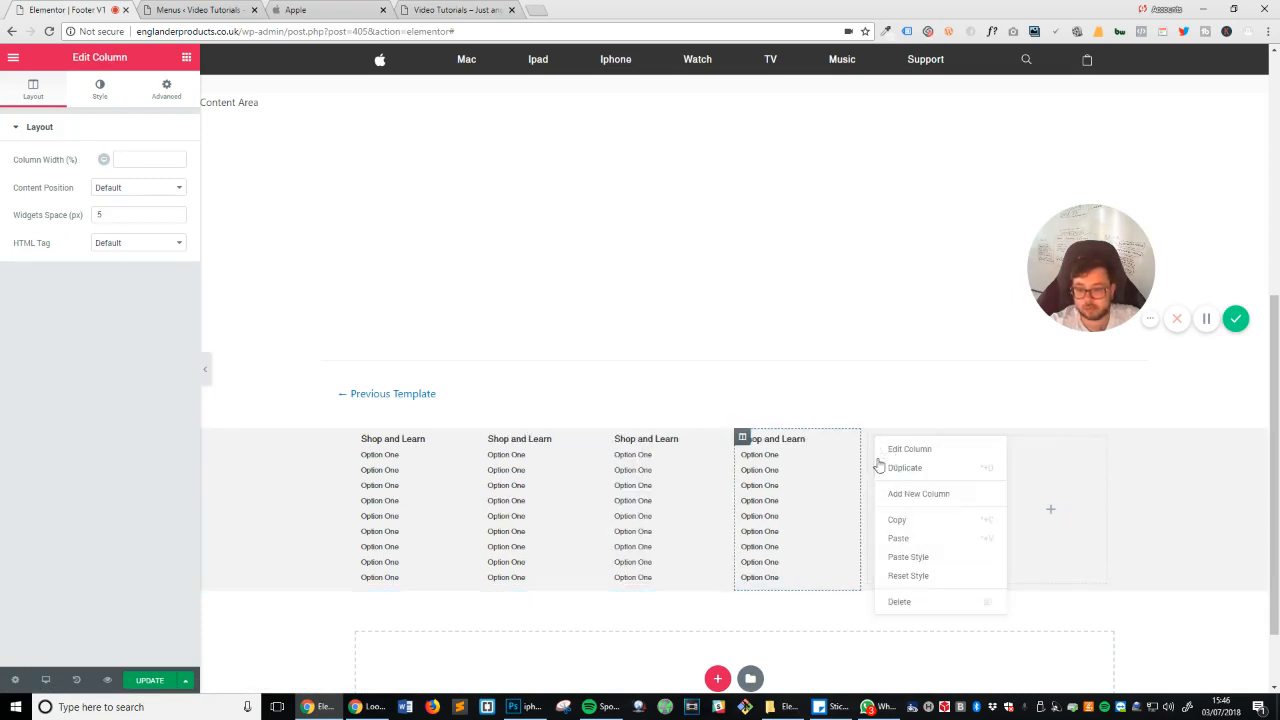
click(908, 550)
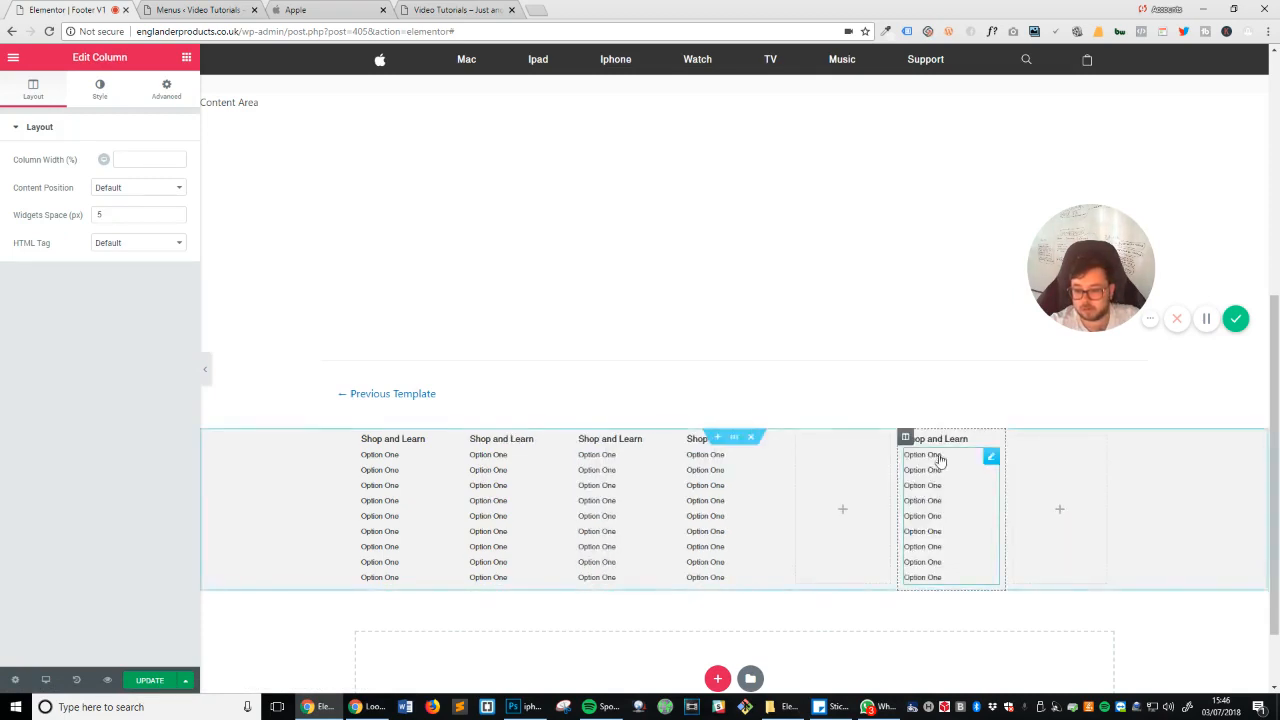
right_click(800, 440)
click(830, 598)
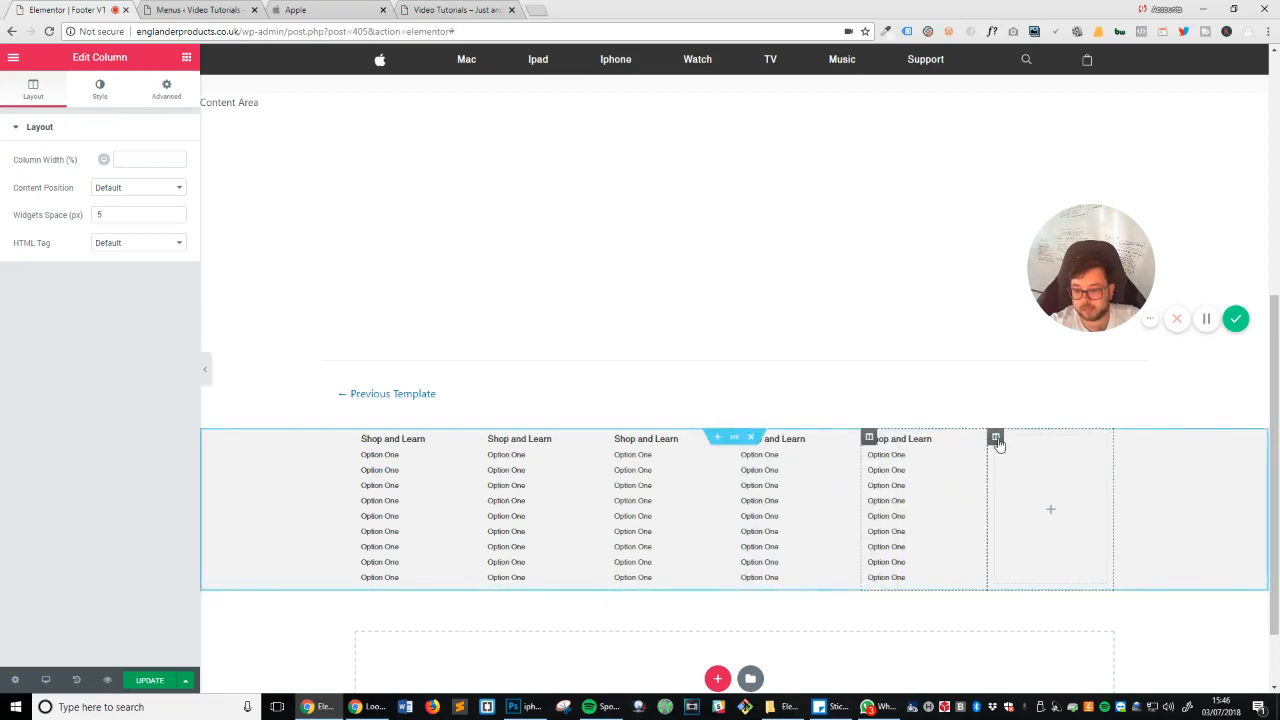
right_click(996, 442)
click(1033, 605)
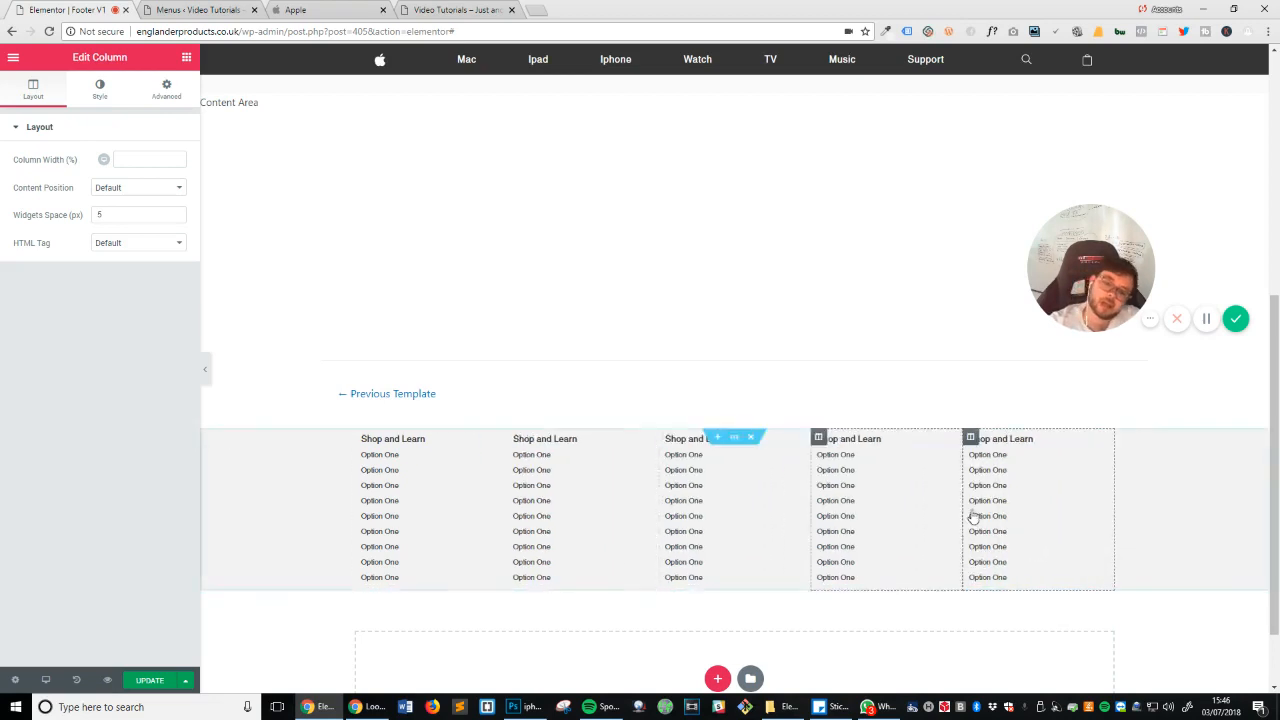
Step: Copy the Apple Store heading from the Apple site's footer and use it as the second column's heading title
click(315, 9)
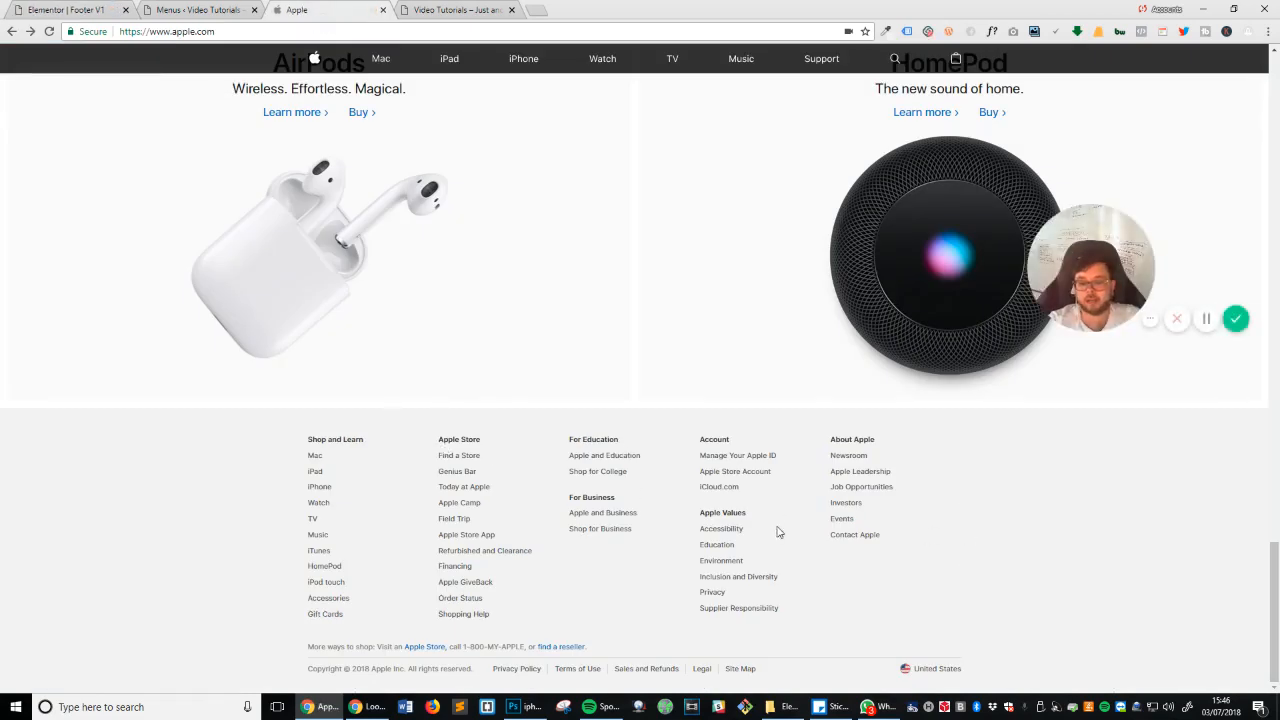
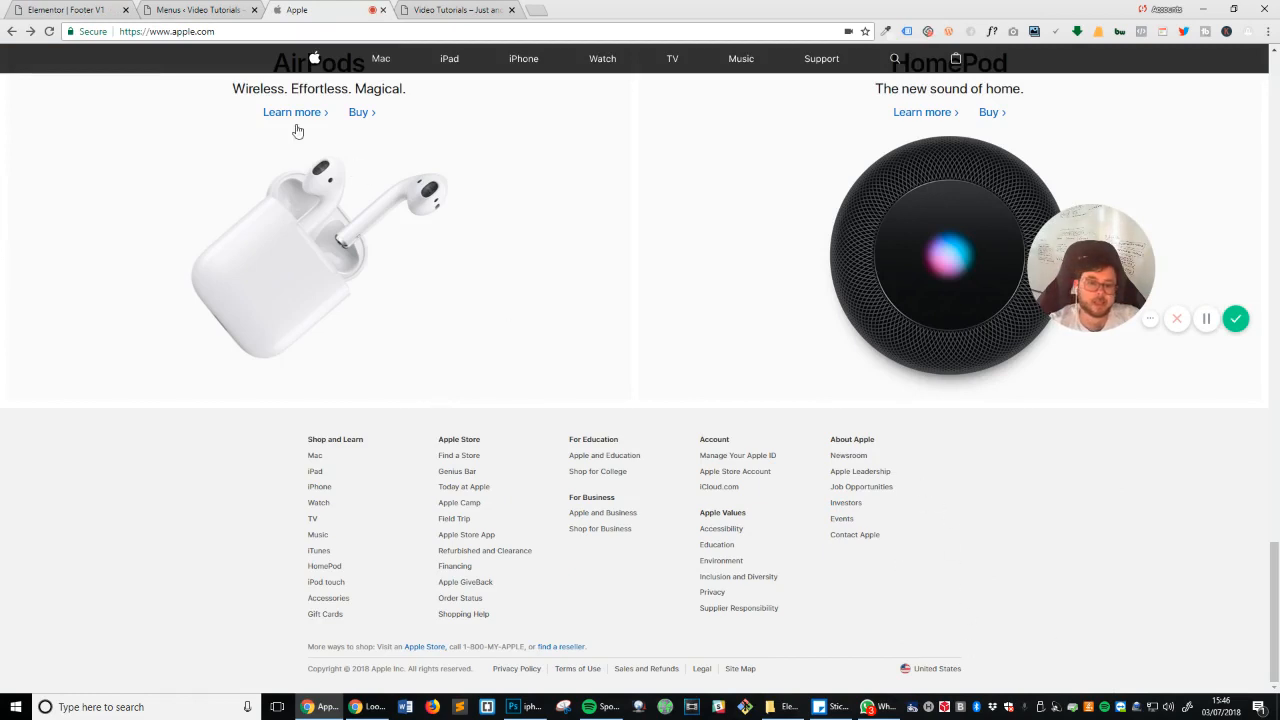
triple_click(451, 441)
key(ctrl+c)
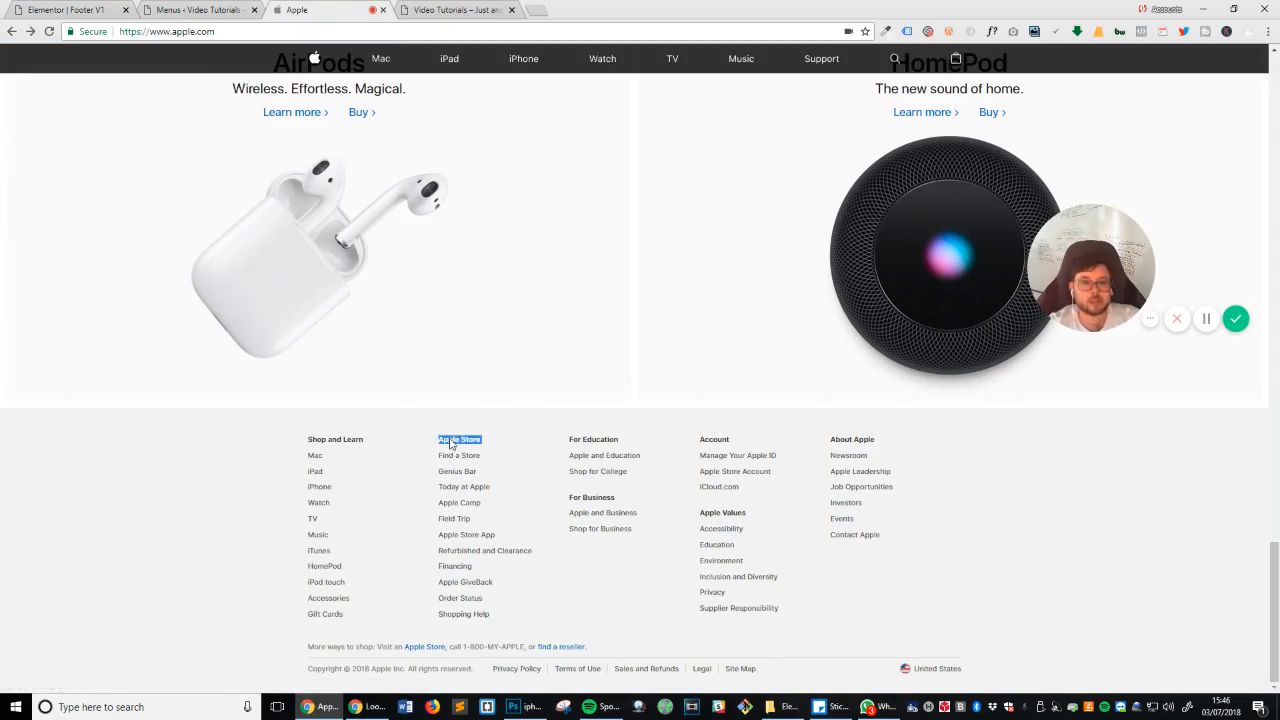
click(67, 9)
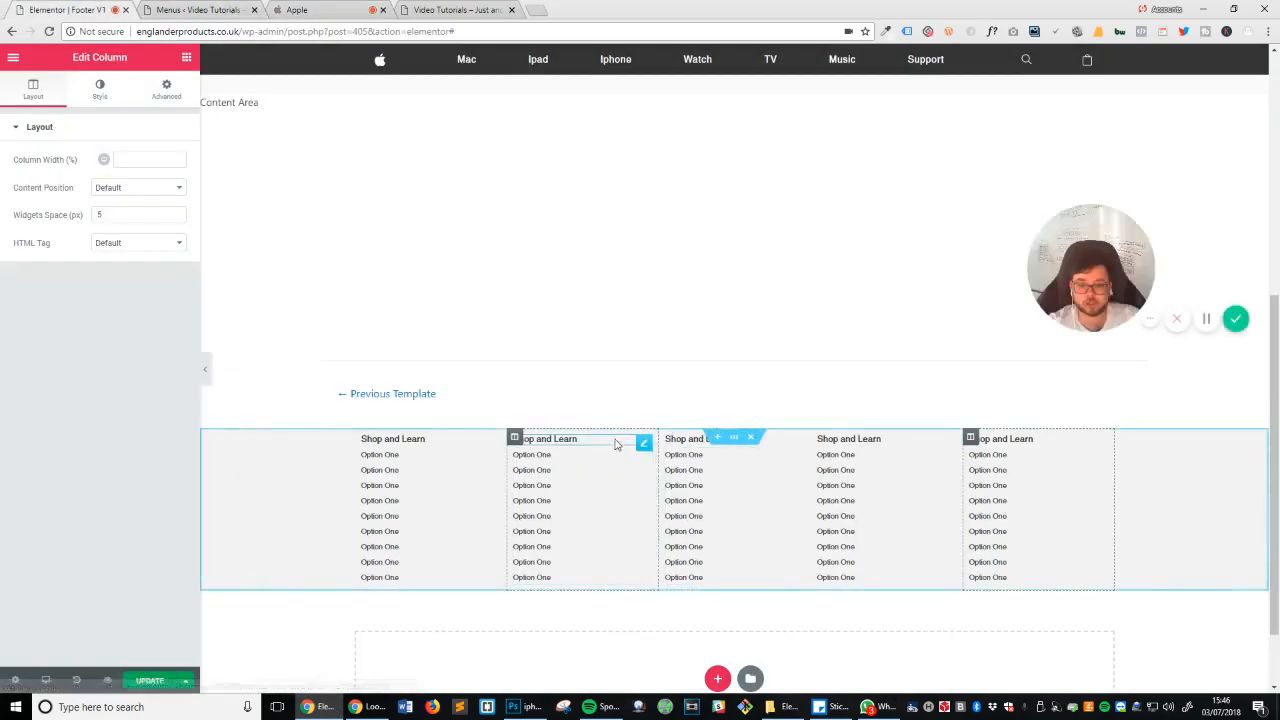
click(641, 444)
triple_click(117, 178)
key(ctrl+v)
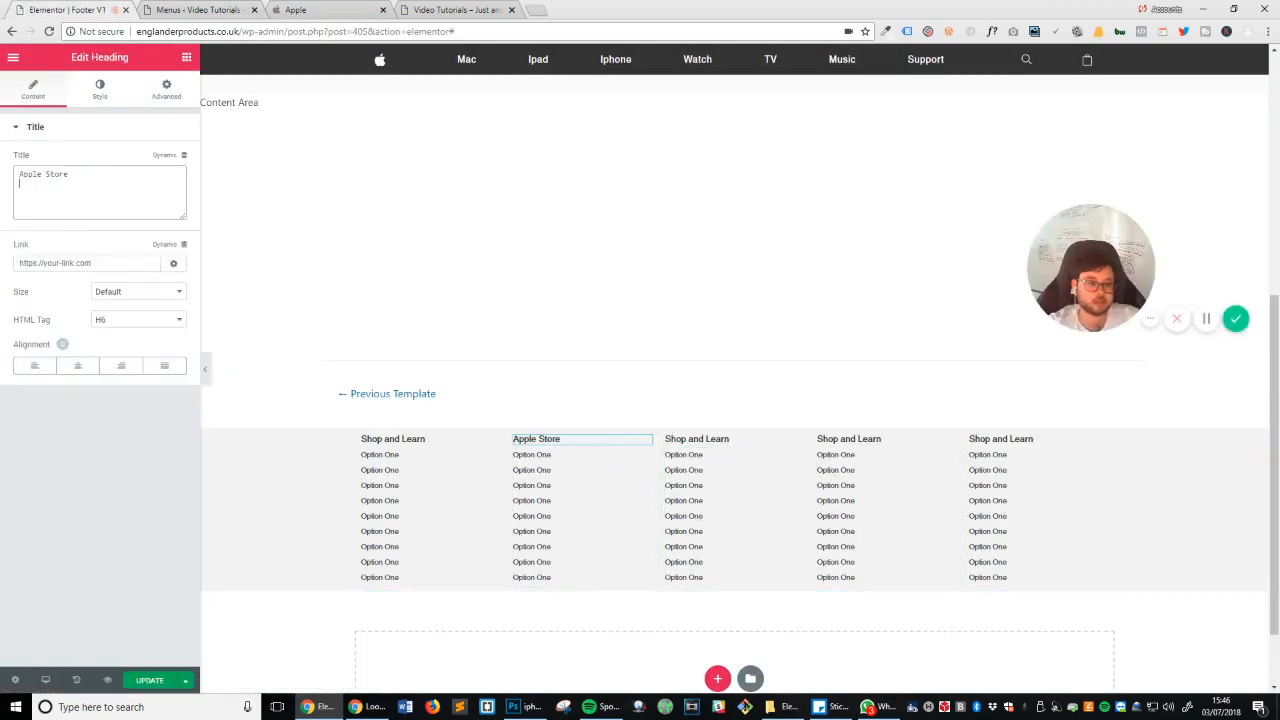
Step: Take the third heading from the Apple site's footer and retitle the third column's heading For Education
click(295, 10)
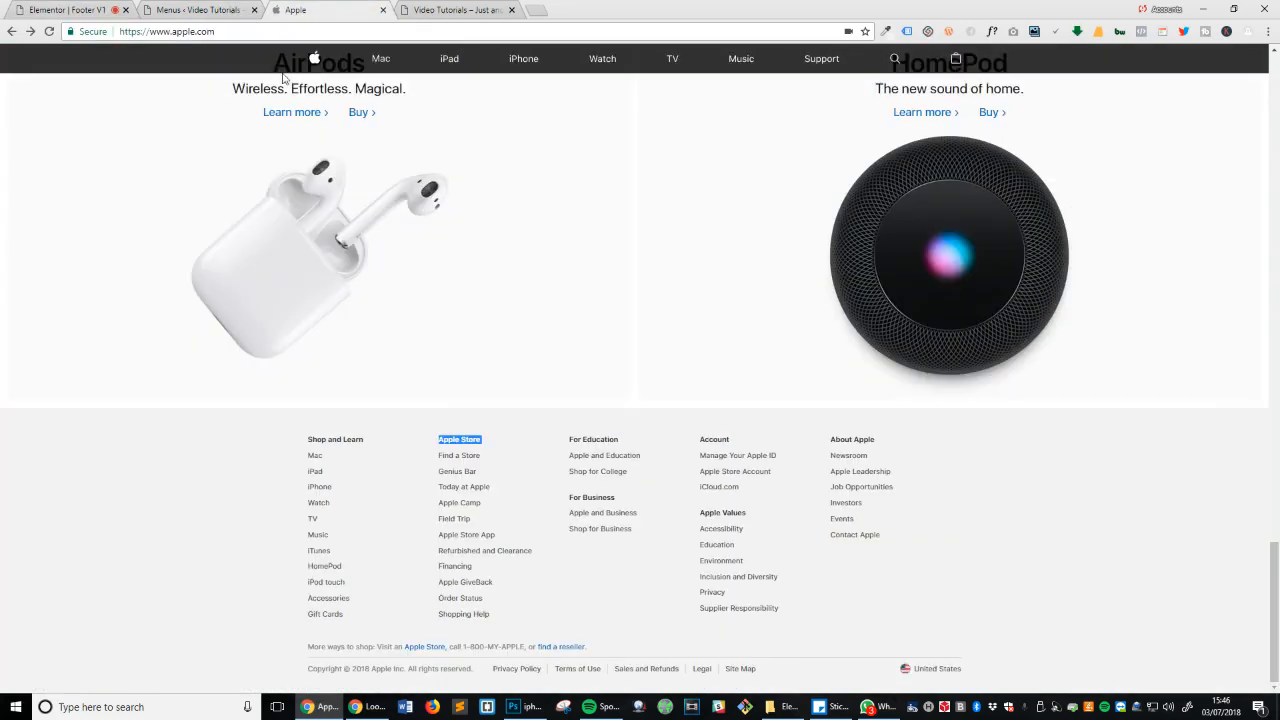
double_click(603, 440)
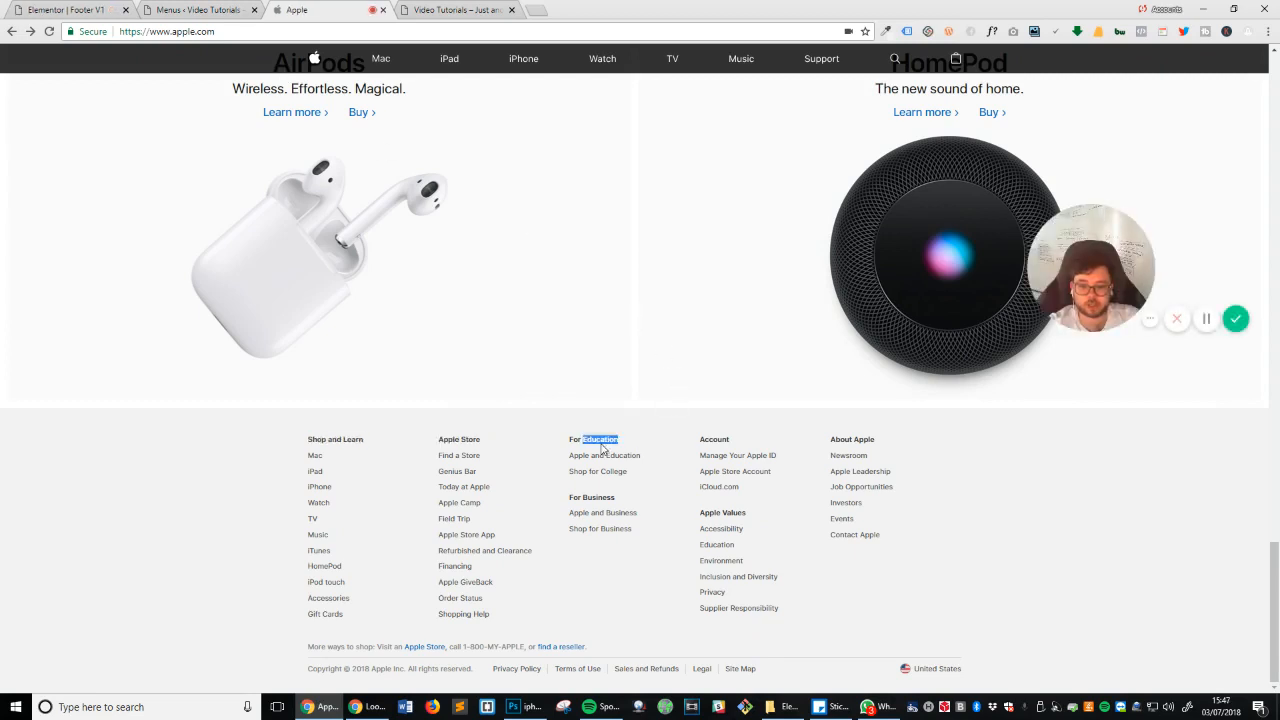
click(70, 9)
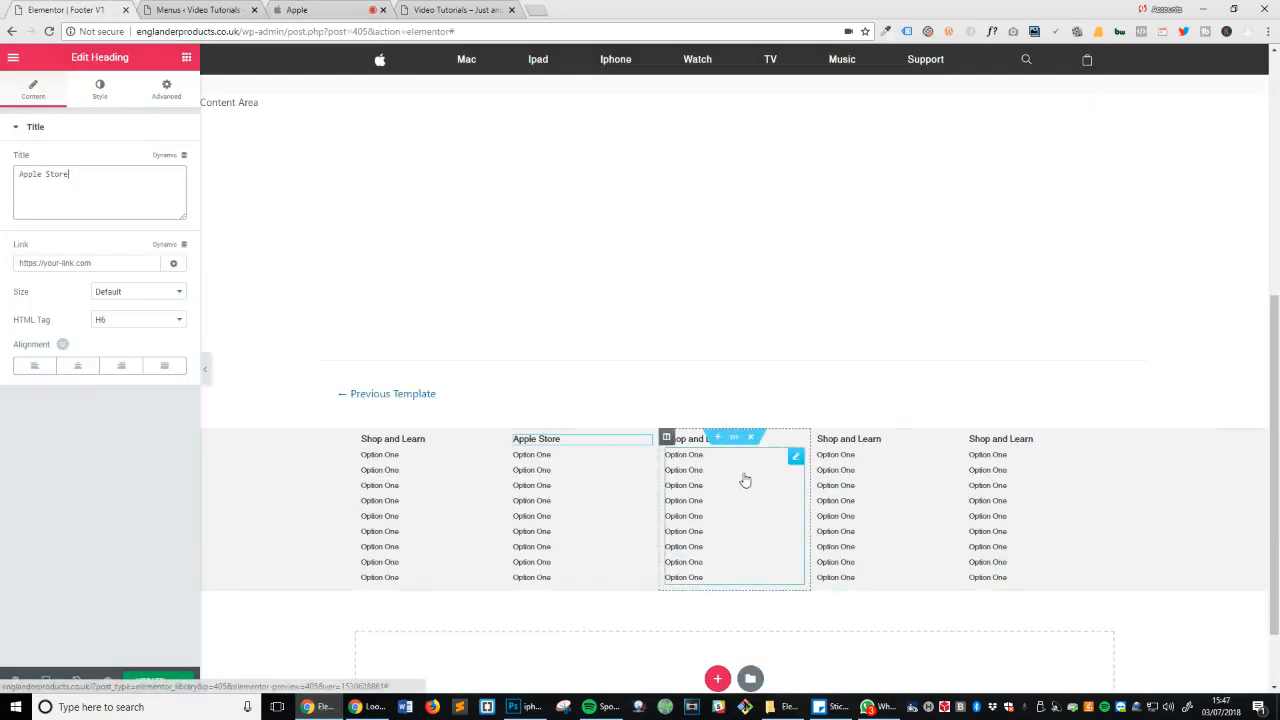
click(797, 445)
click(150, 184)
key(ctrl+a)
text(For Education)
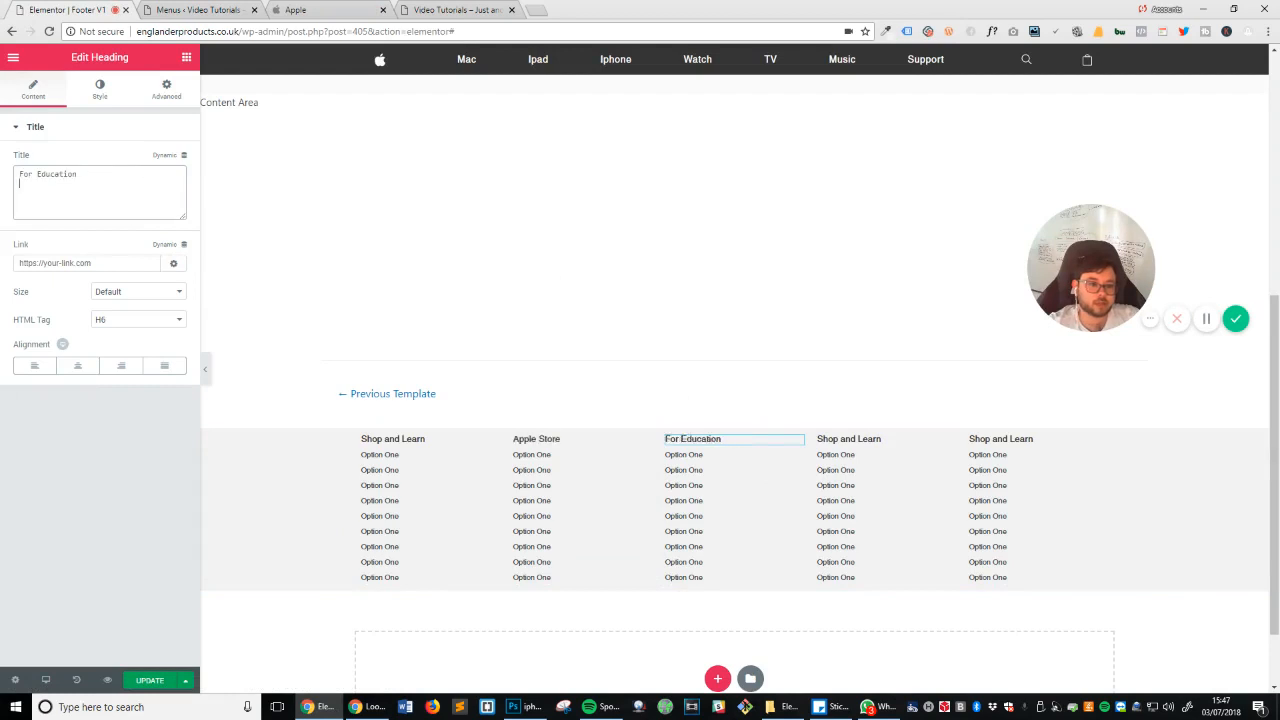
Step: Delete five items from the For Education column's icon list, leaving four Option One entries
click(737, 522)
click(180, 402)
click(178, 430)
click(180, 398)
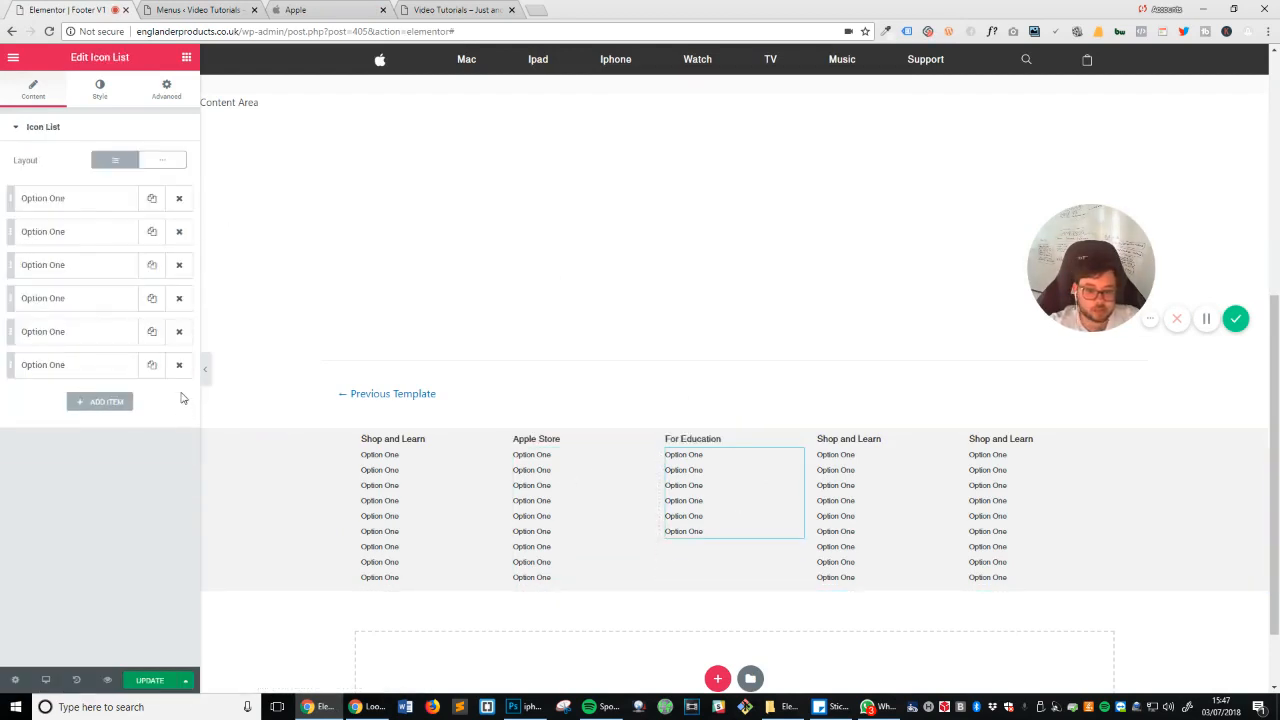
click(180, 367)
click(180, 334)
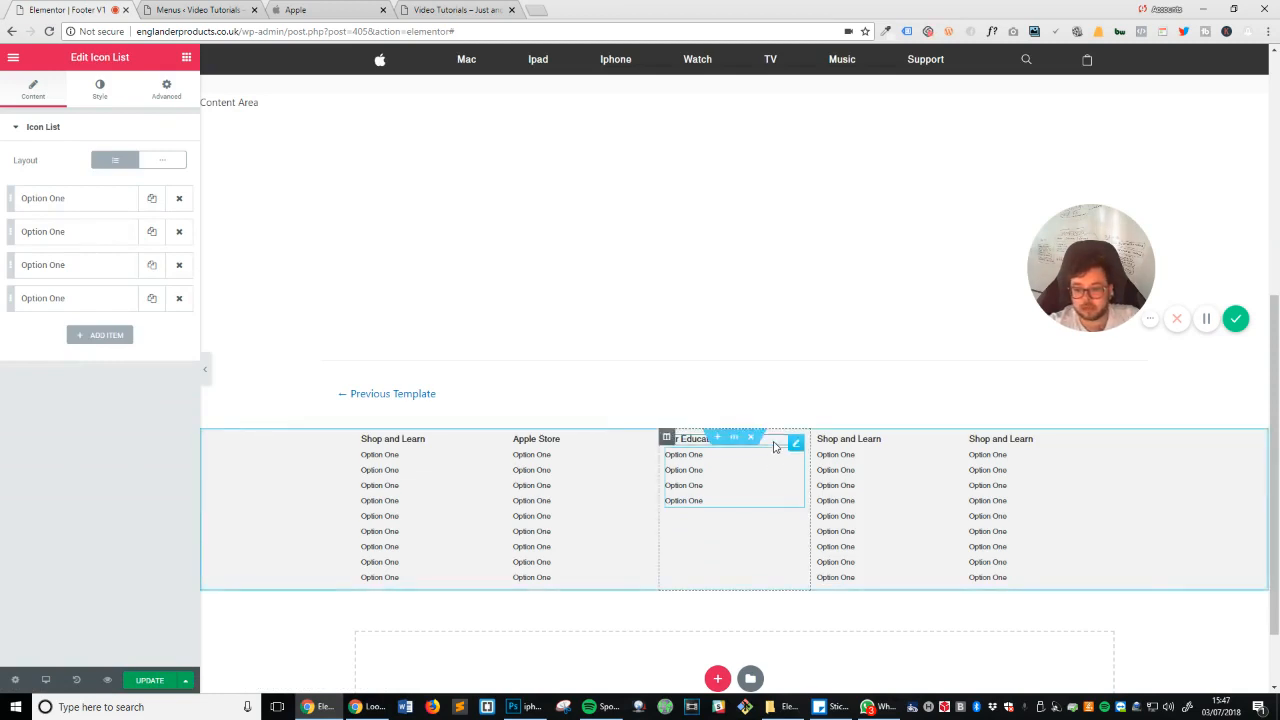
Step: Duplicate the four-item icon list within the For Education column
right_click(803, 467)
click(829, 514)
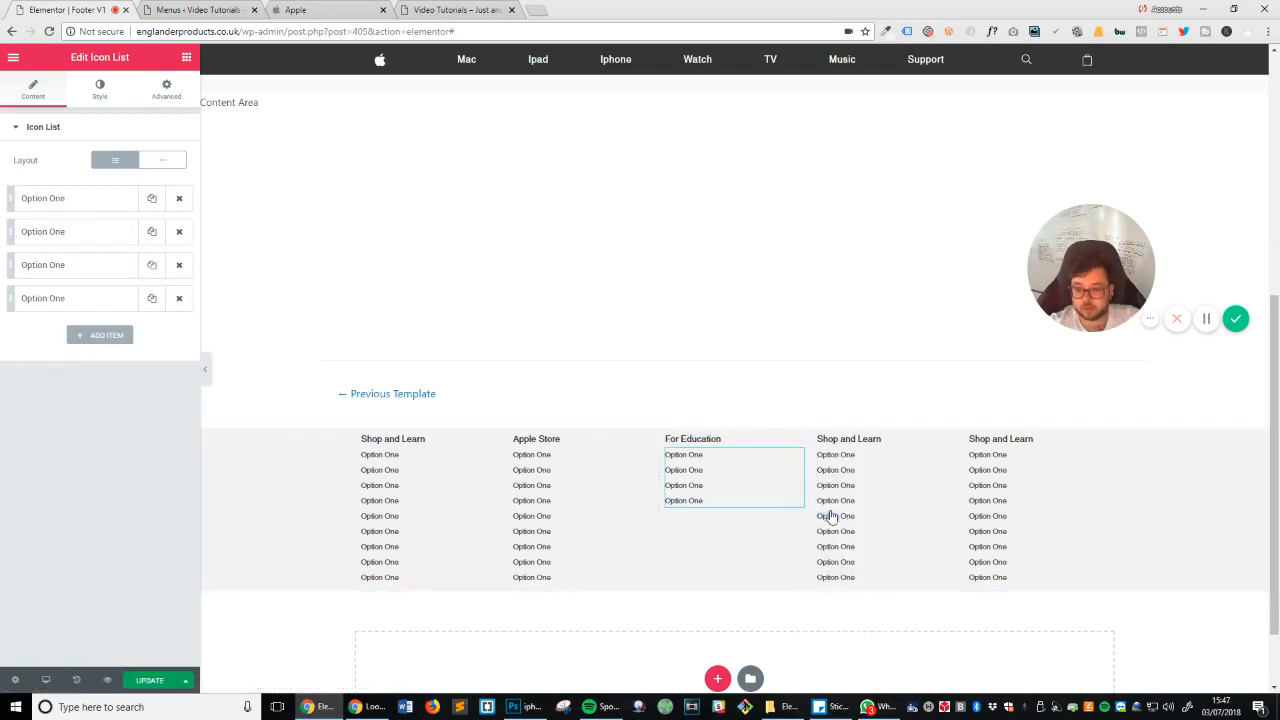
right_click(783, 526)
click(826, 627)
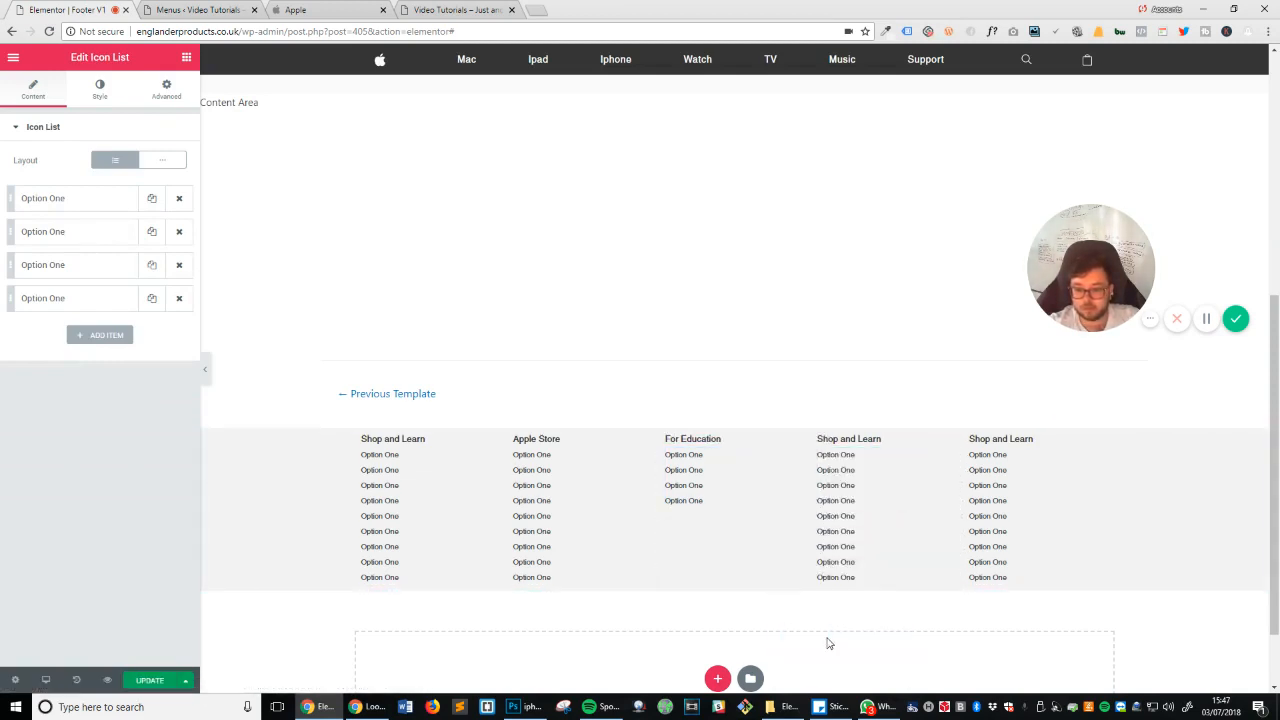
right_click(799, 461)
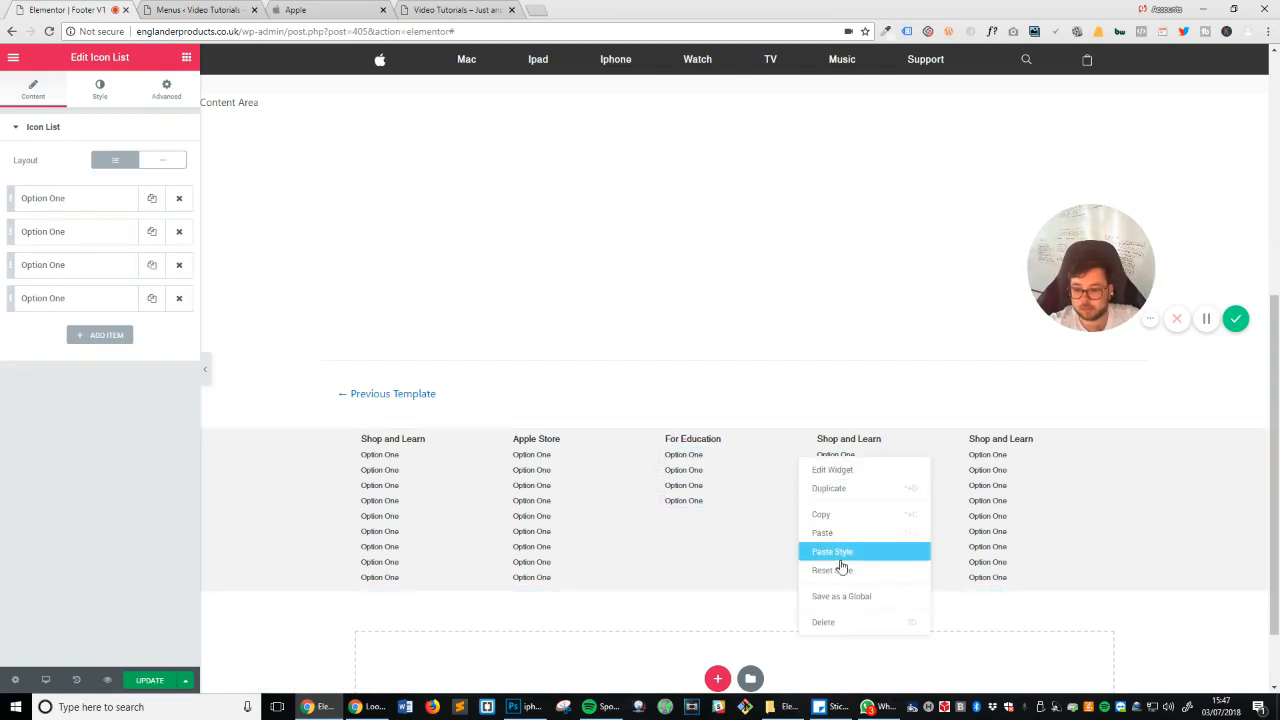
click(833, 488)
Step: Duplicate the For Education heading and move the copy between the column's two icon lists
right_click(798, 444)
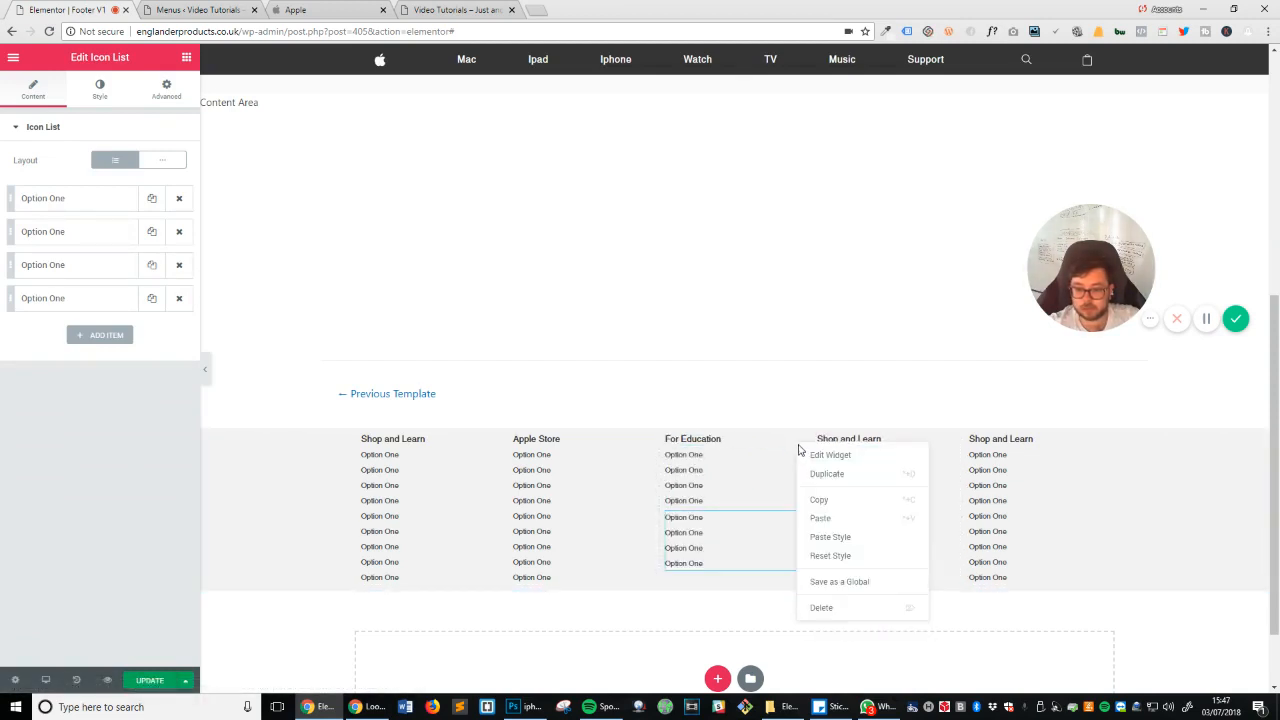
click(834, 477)
drag(797, 460, 755, 510)
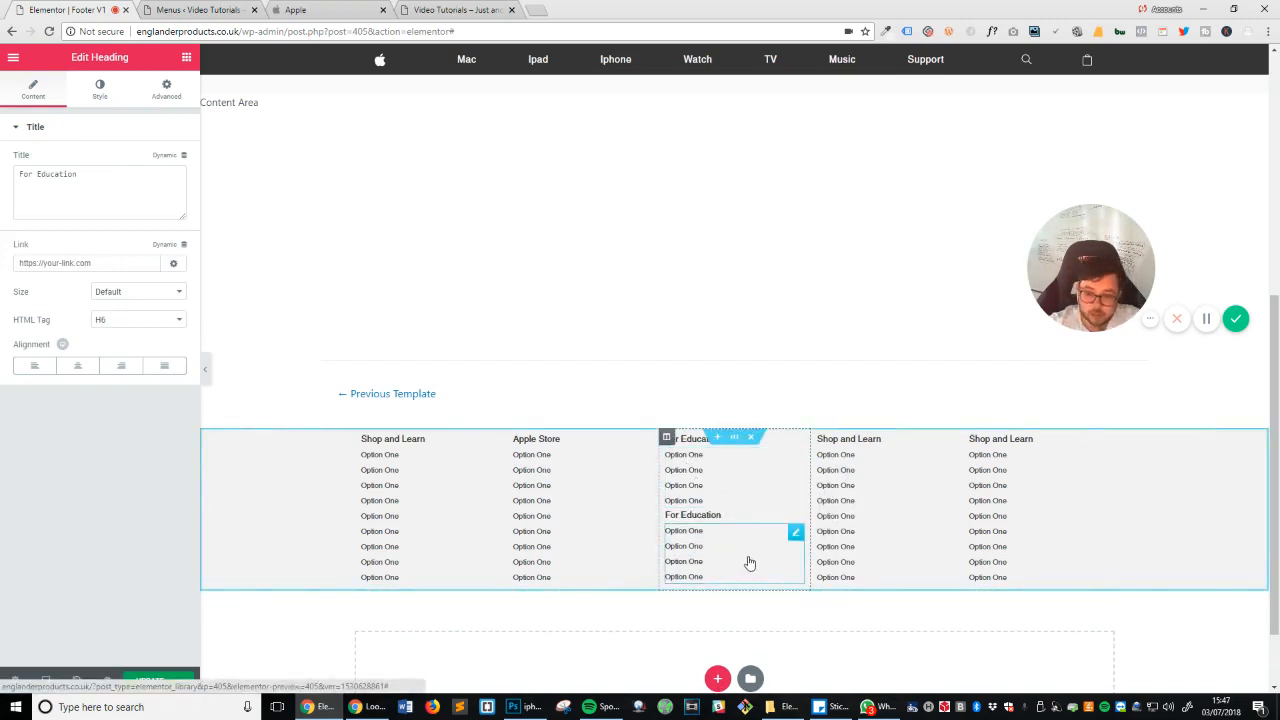
Step: Delete one item from the third column's lower icon list and give the heading above it a top margin of 20 px
click(796, 544)
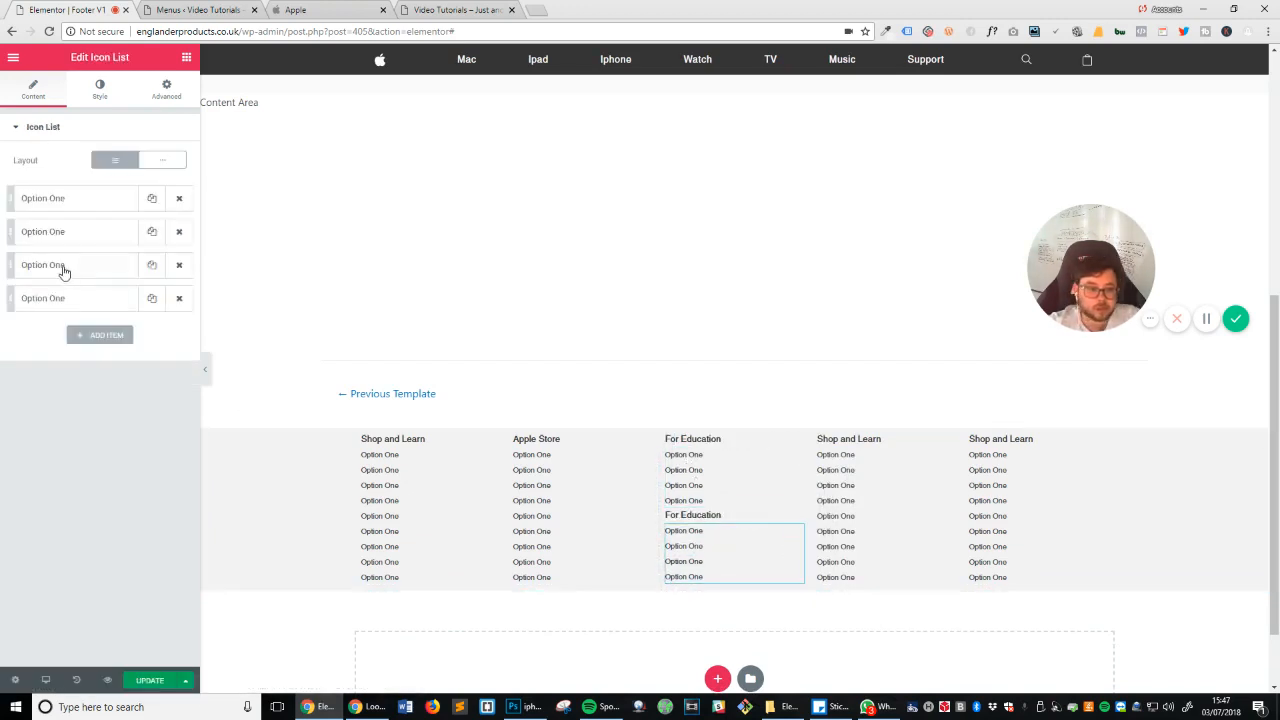
click(178, 299)
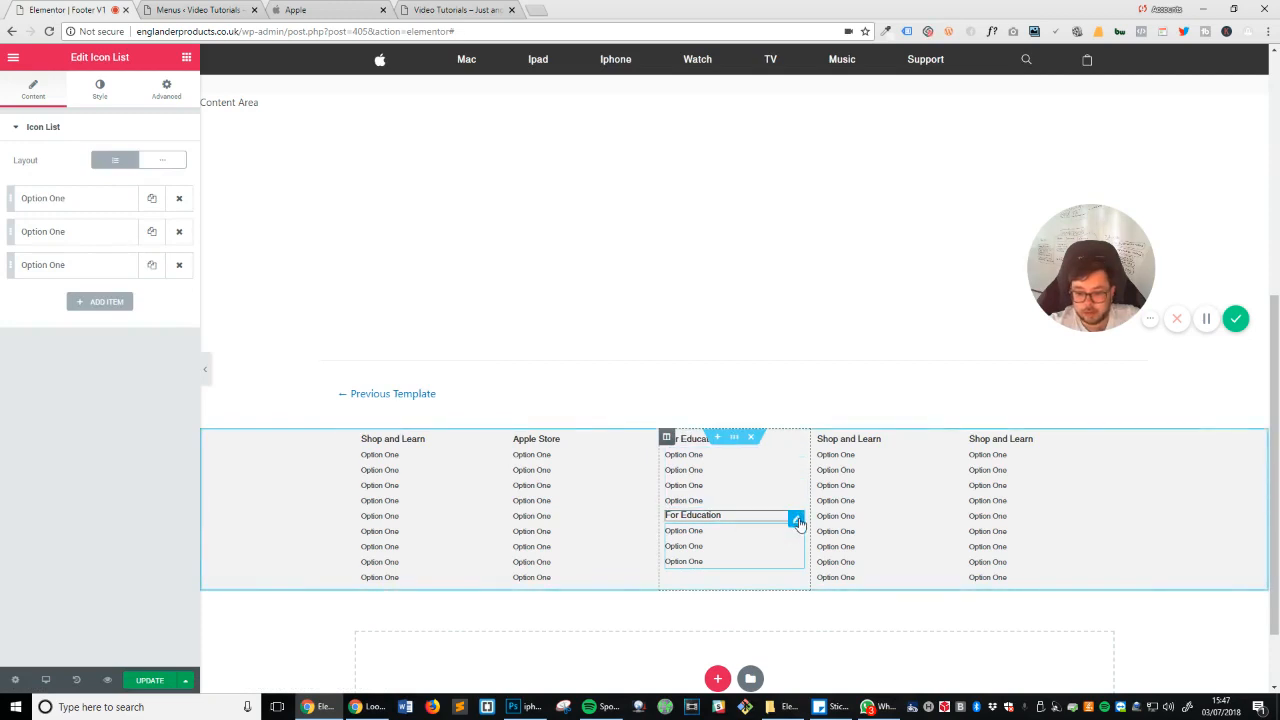
click(796, 519)
click(166, 90)
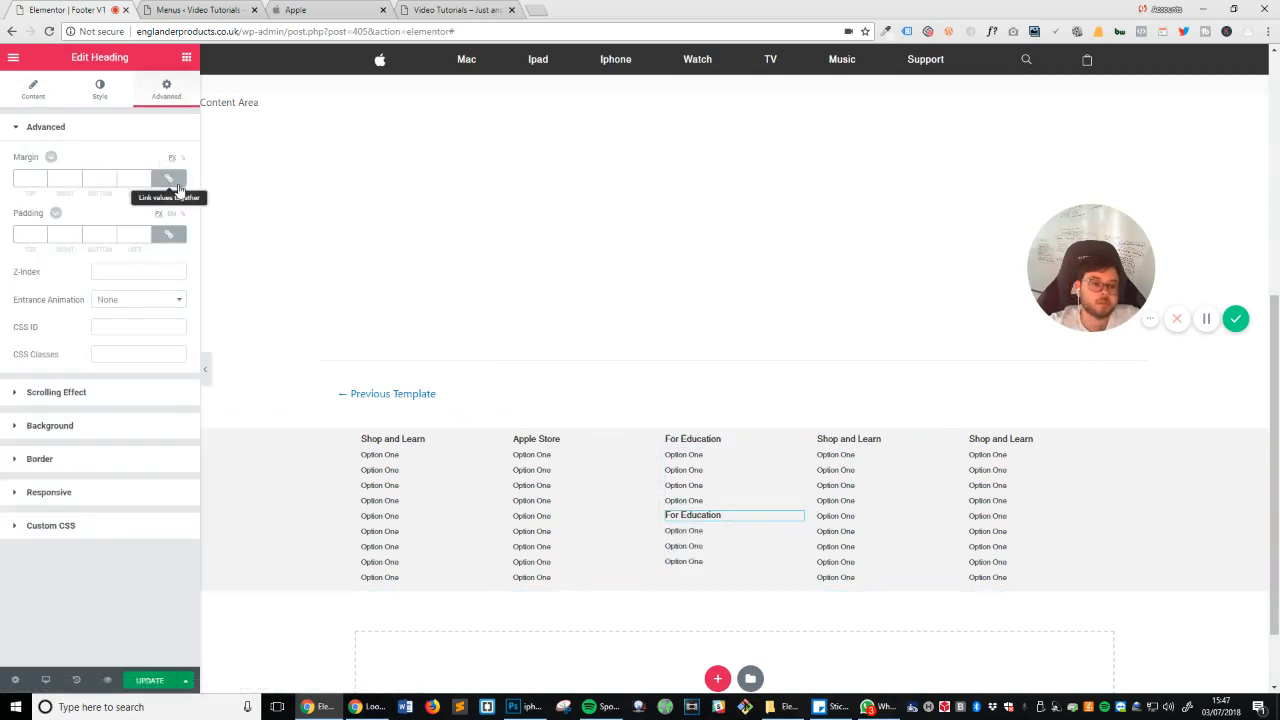
click(174, 183)
click(25, 179)
text(10)
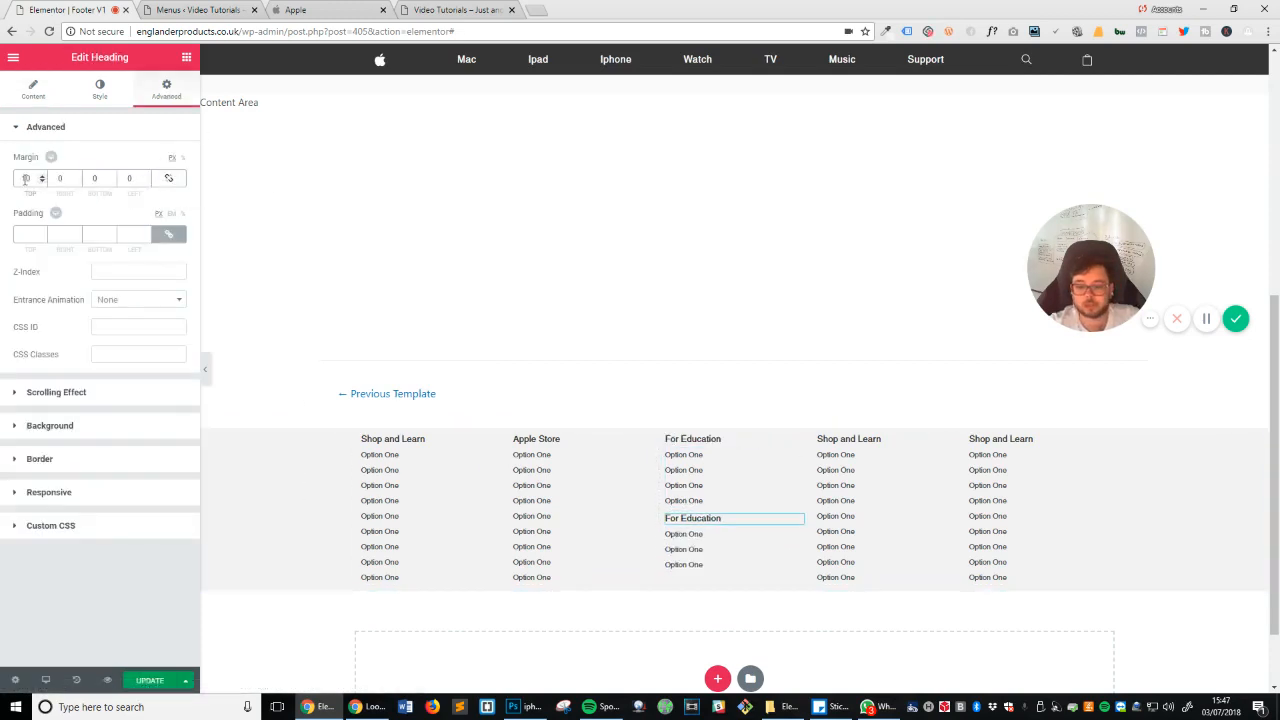
text(20)
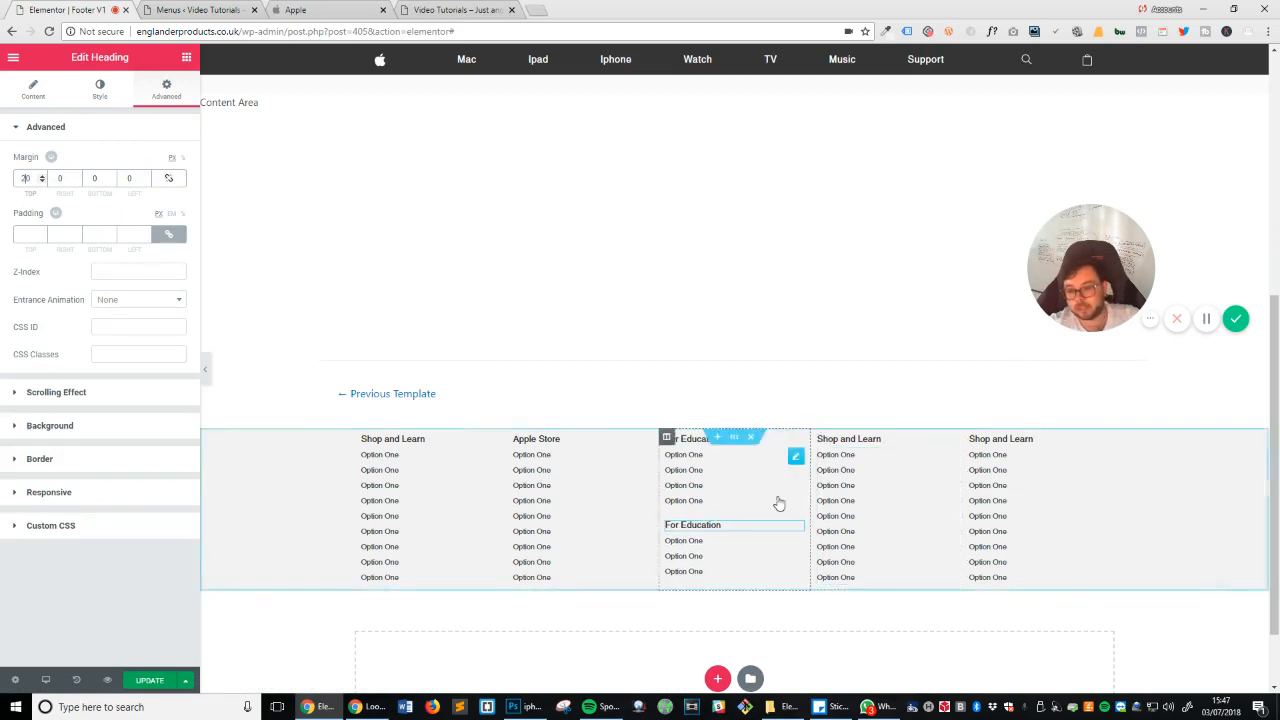
Step: Check the Apple site's footer, duplicate the two-part For Education column, and delete the Shop and Learn column directly after the copy
key(ctrl+Tab)
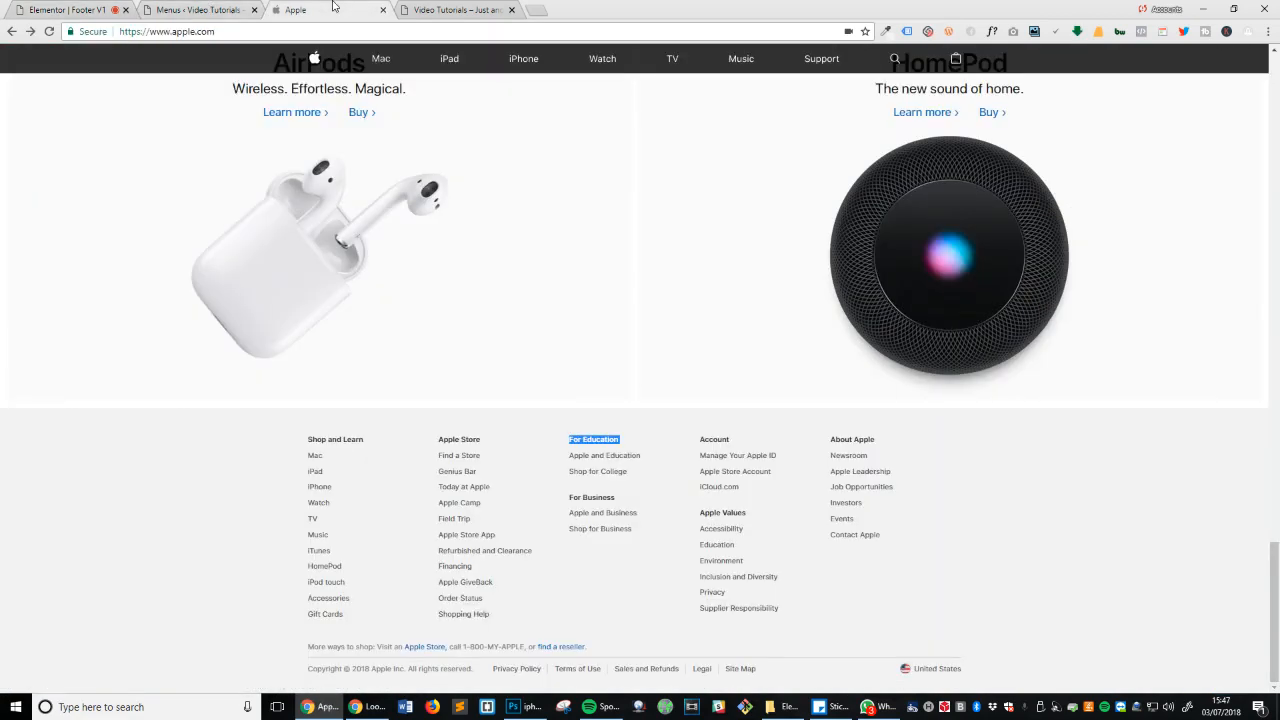
key(ctrl+Tab)
key(ctrl+shift+Tab)
key(ctrl+shift+Tab)
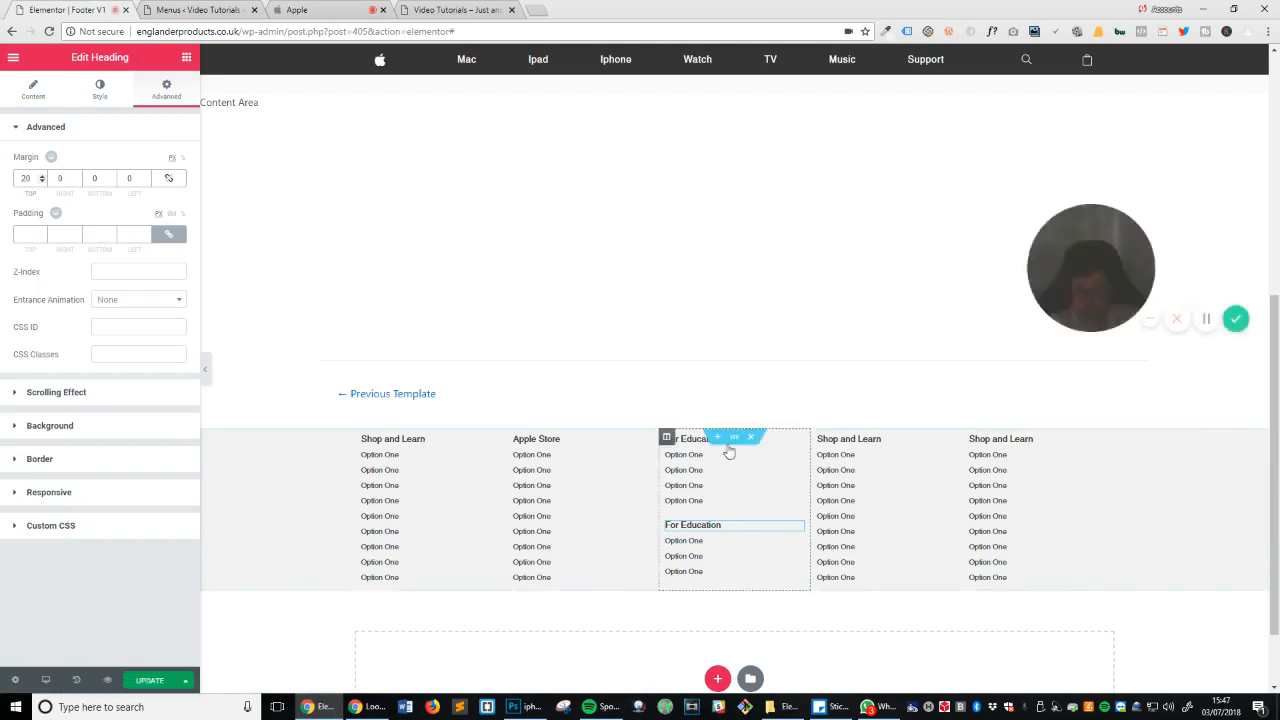
click(666, 437)
right_click(666, 437)
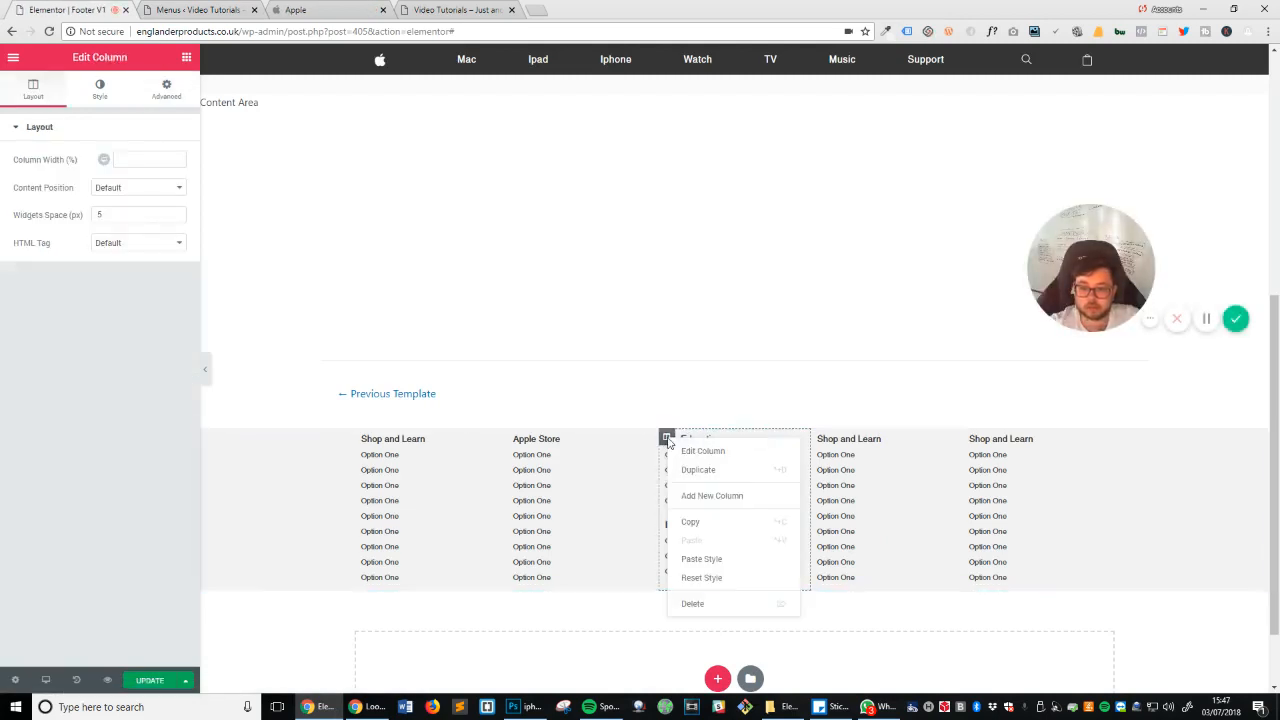
click(705, 470)
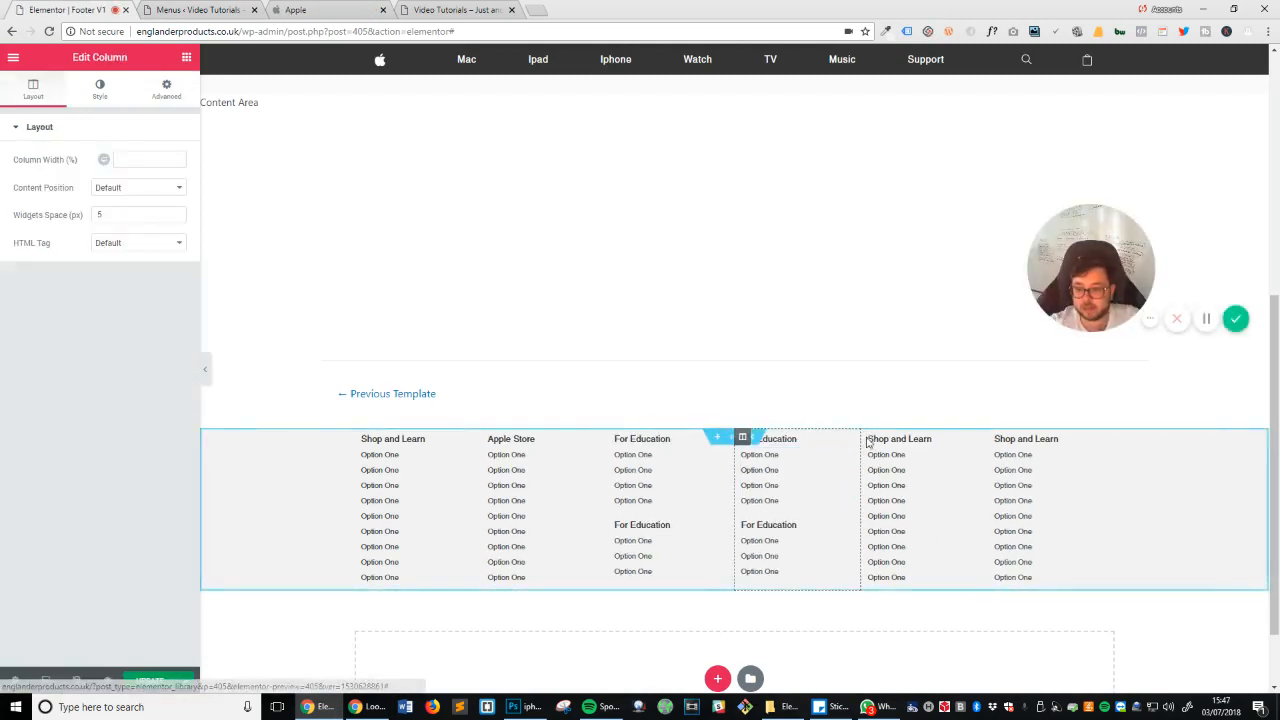
right_click(869, 442)
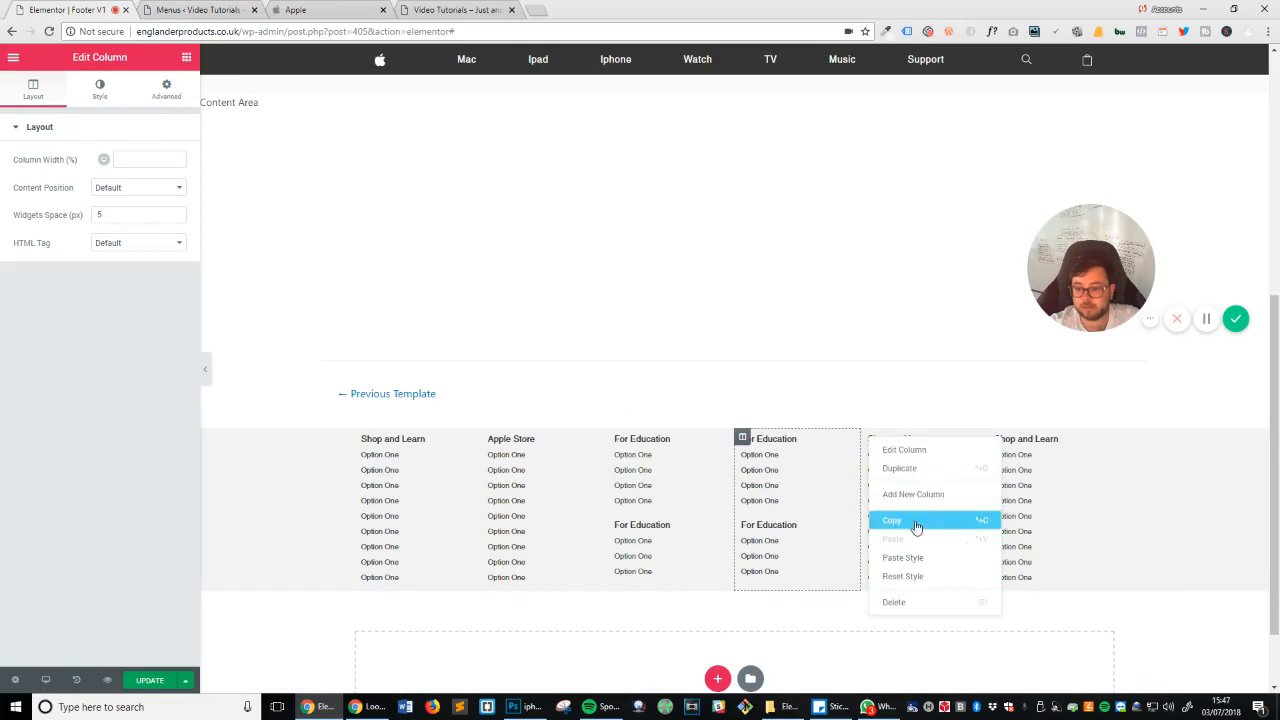
click(908, 600)
Step: Retitle the third column's lower heading For Business, matching the Apple site, and cut its icon list to two Option One items
click(771, 528)
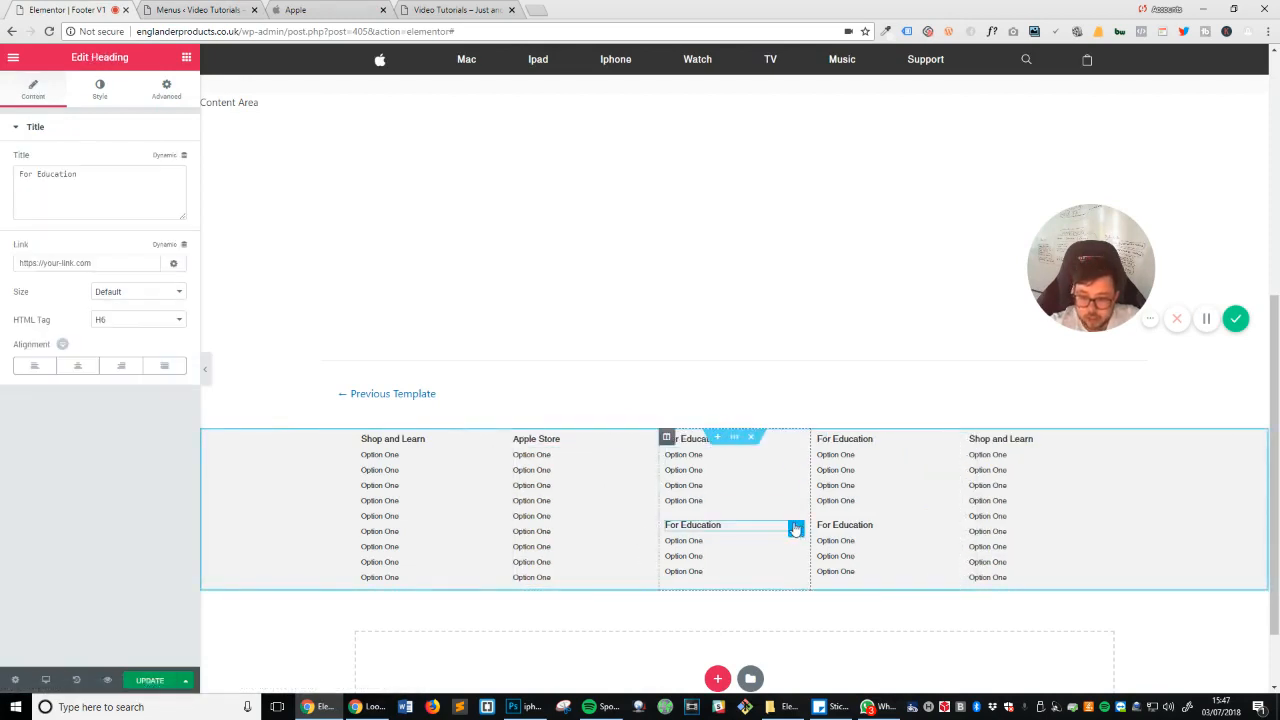
click(342, 8)
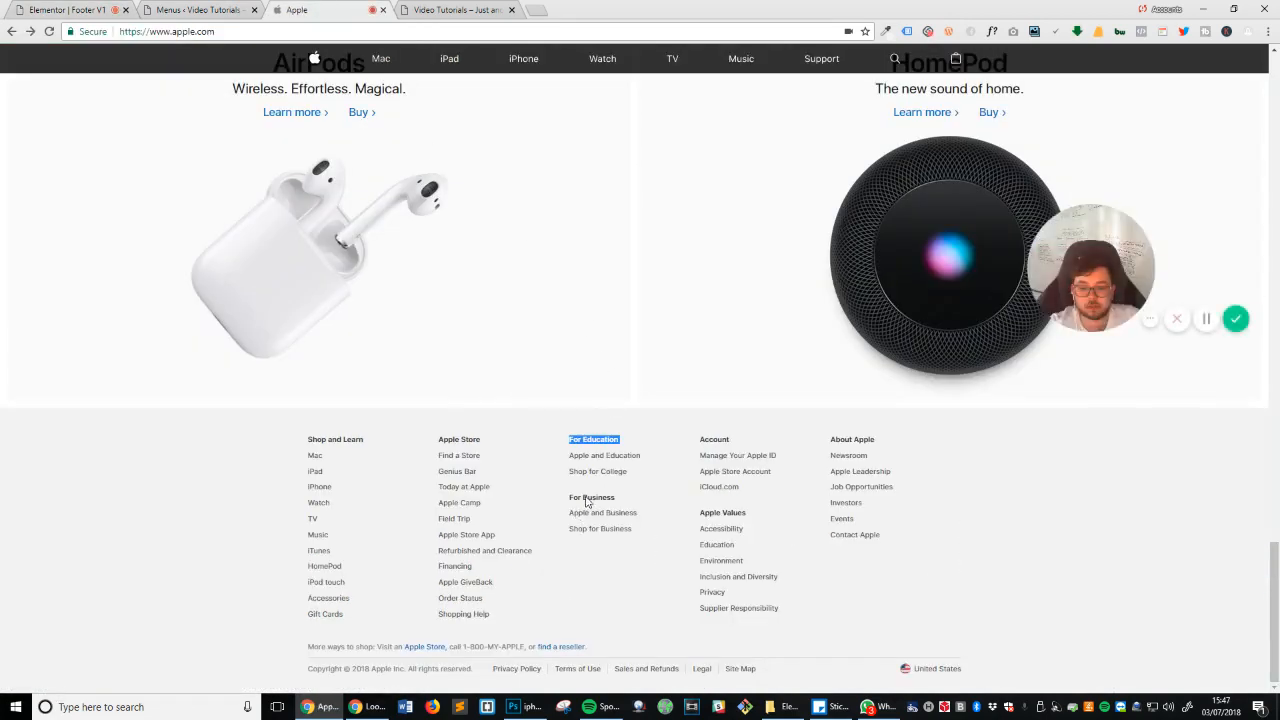
click(74, 8)
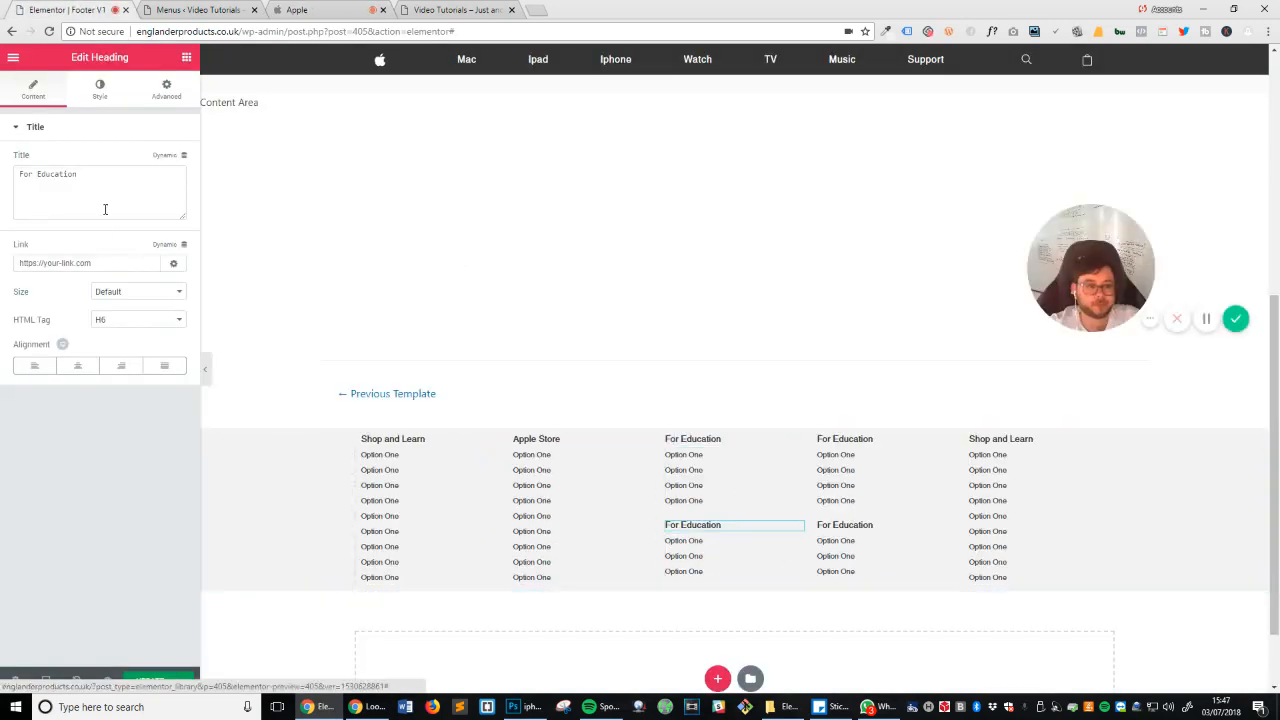
drag(80, 175, 17, 180)
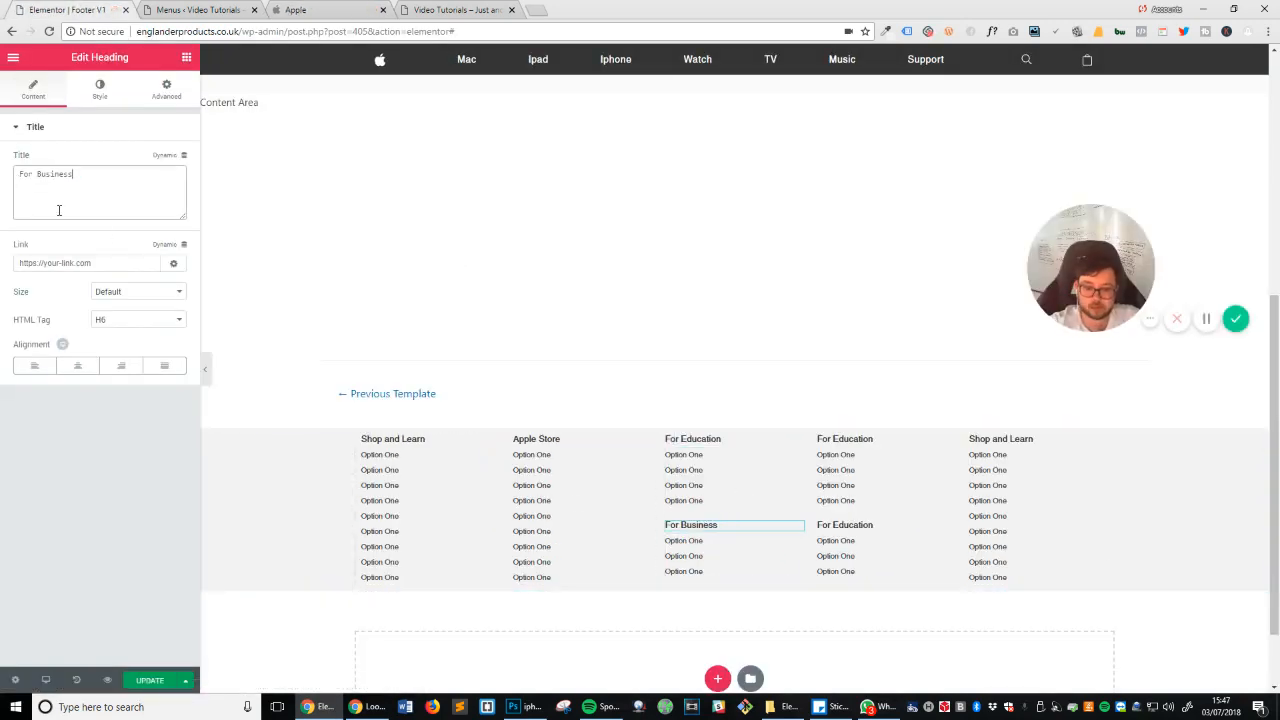
click(748, 572)
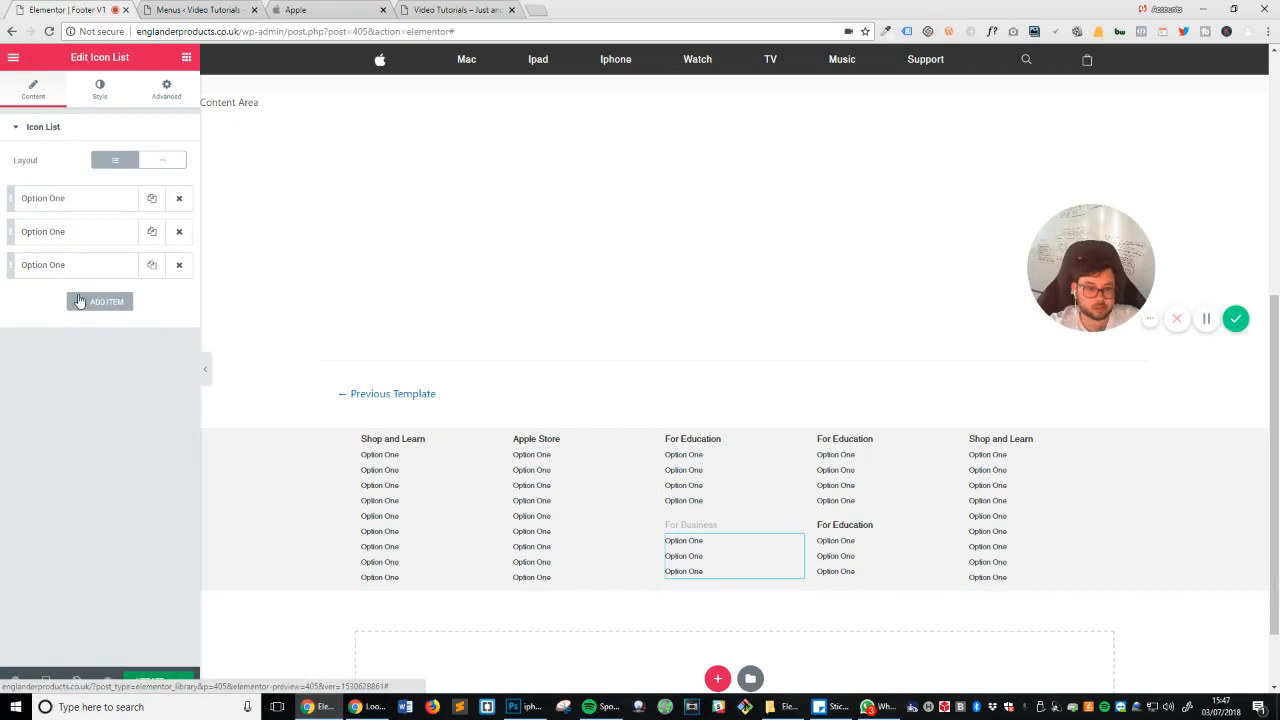
click(179, 266)
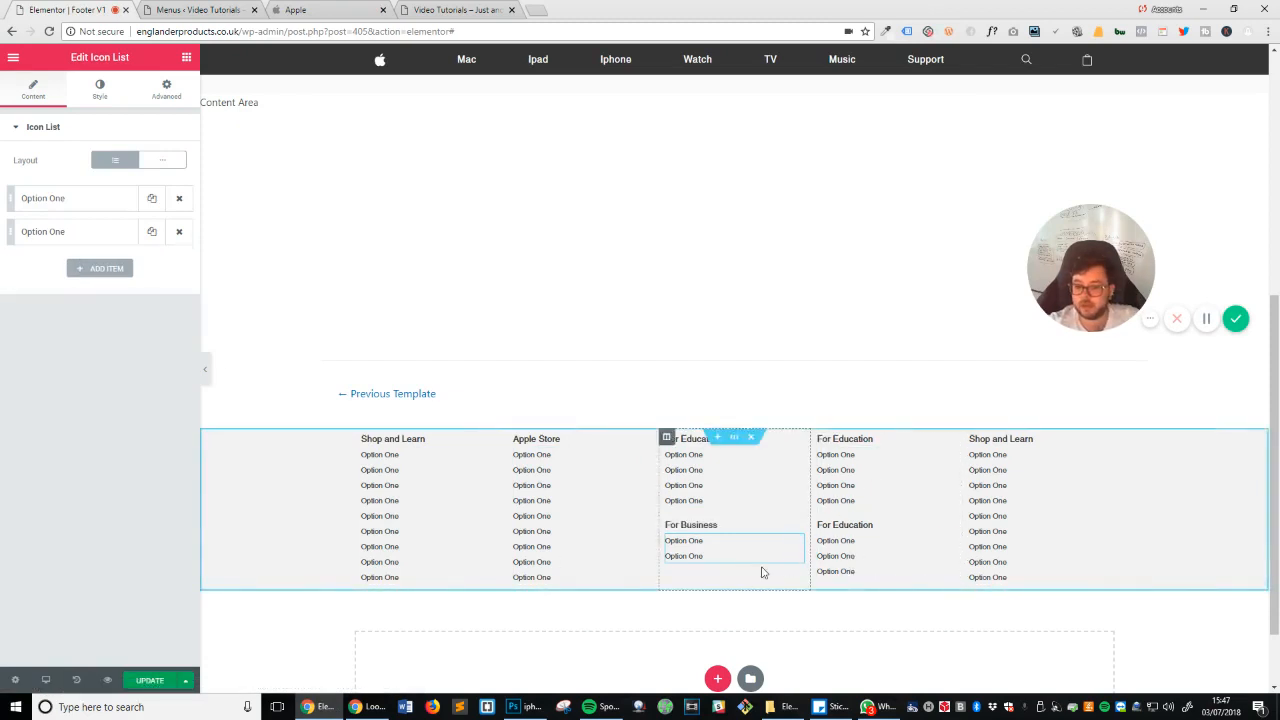
Step: Copy the Account heading from the Apple site's footer and use it as the fourth column's upper heading
click(944, 441)
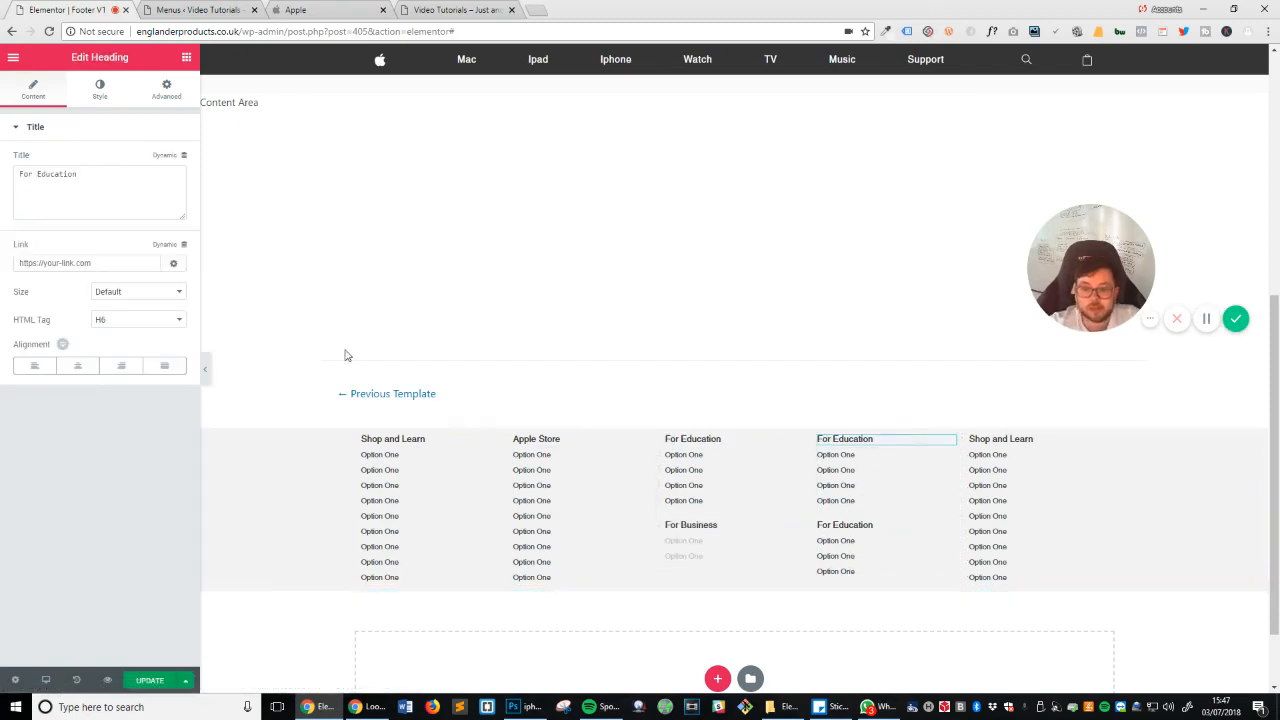
click(295, 10)
double_click(718, 440)
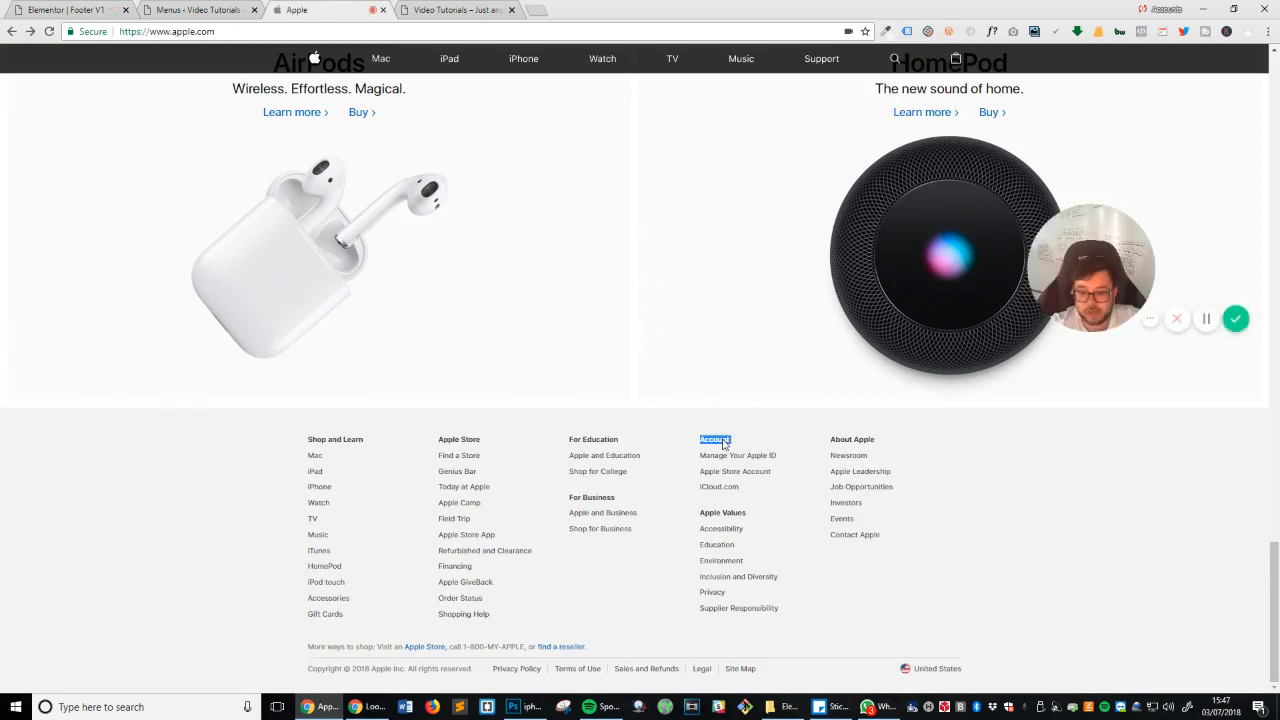
key(ctrl+c)
click(66, 10)
triple_click(50, 175)
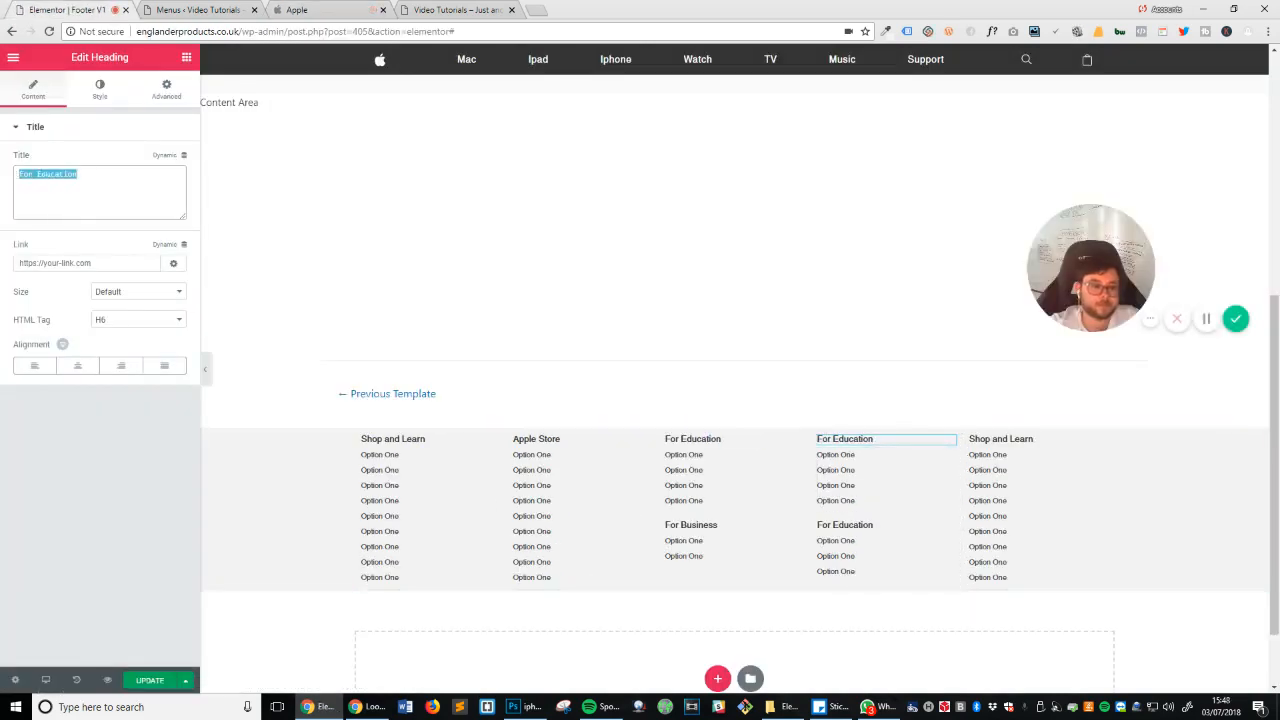
key(ctrl+v)
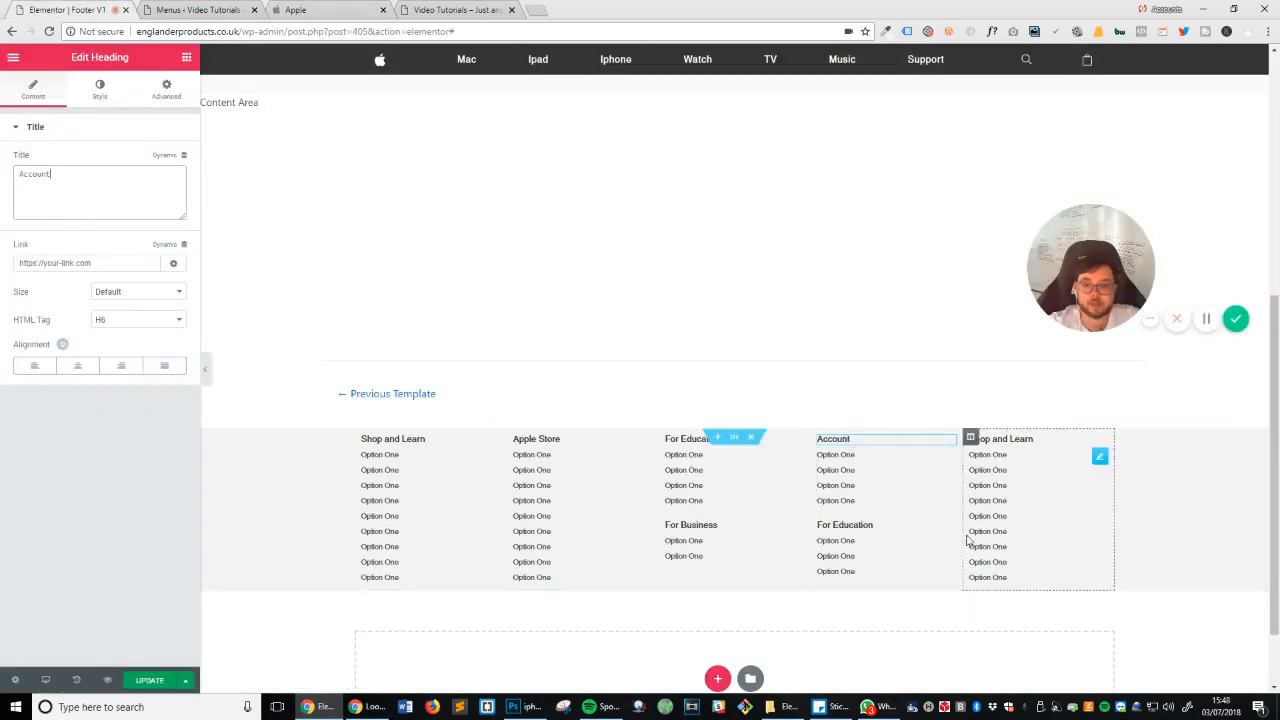
Step: Look up the fourth column's second heading on the Apple site and retitle the matching lower heading Apple Values
click(361, 10)
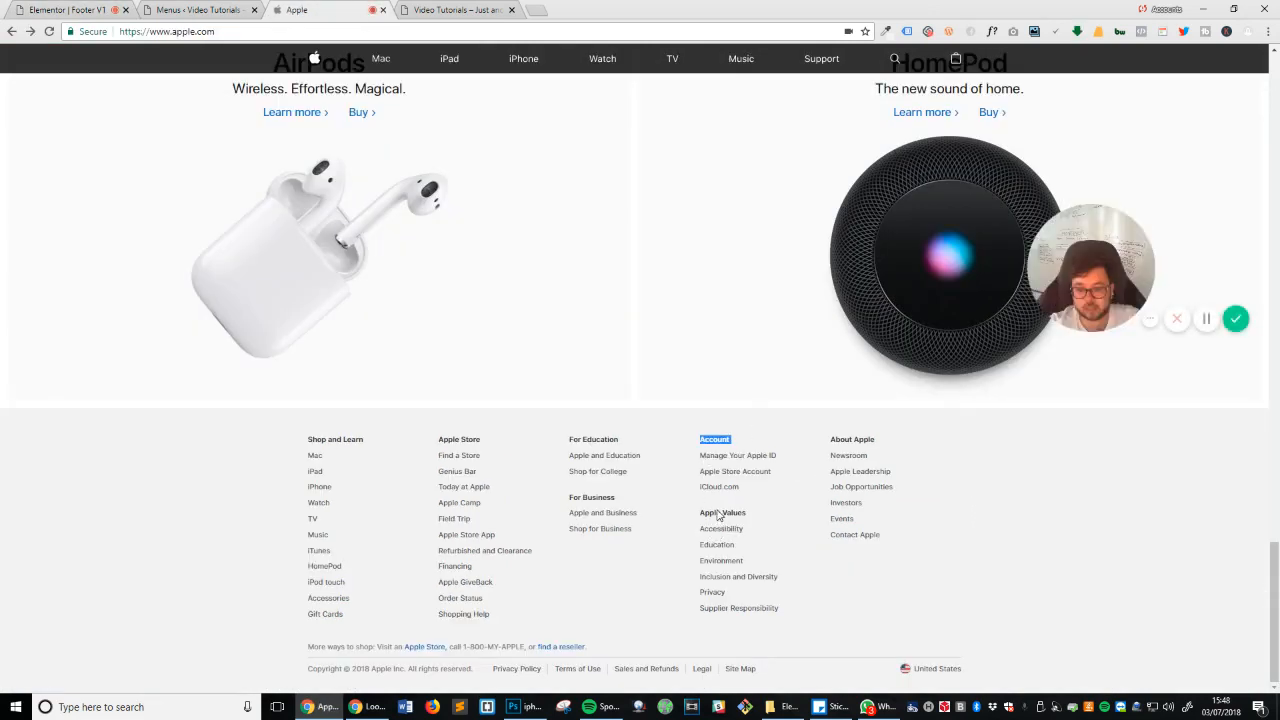
click(66, 10)
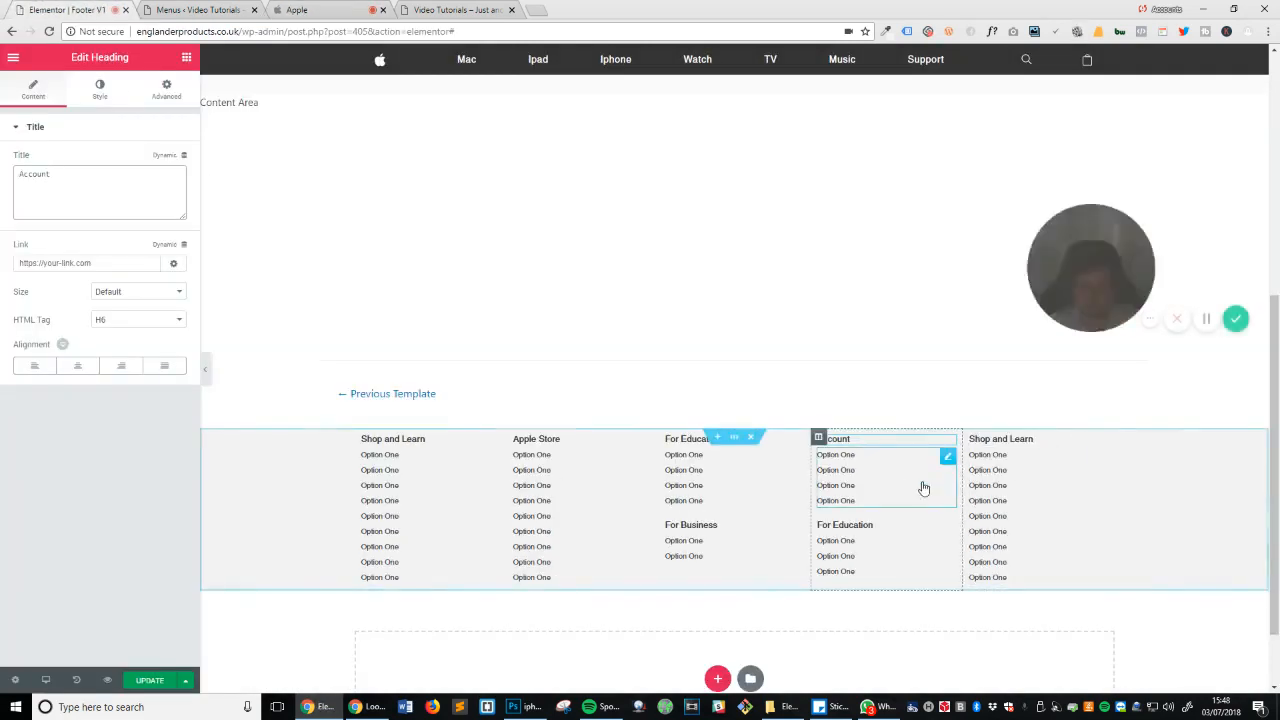
click(948, 529)
triple_click(45, 174)
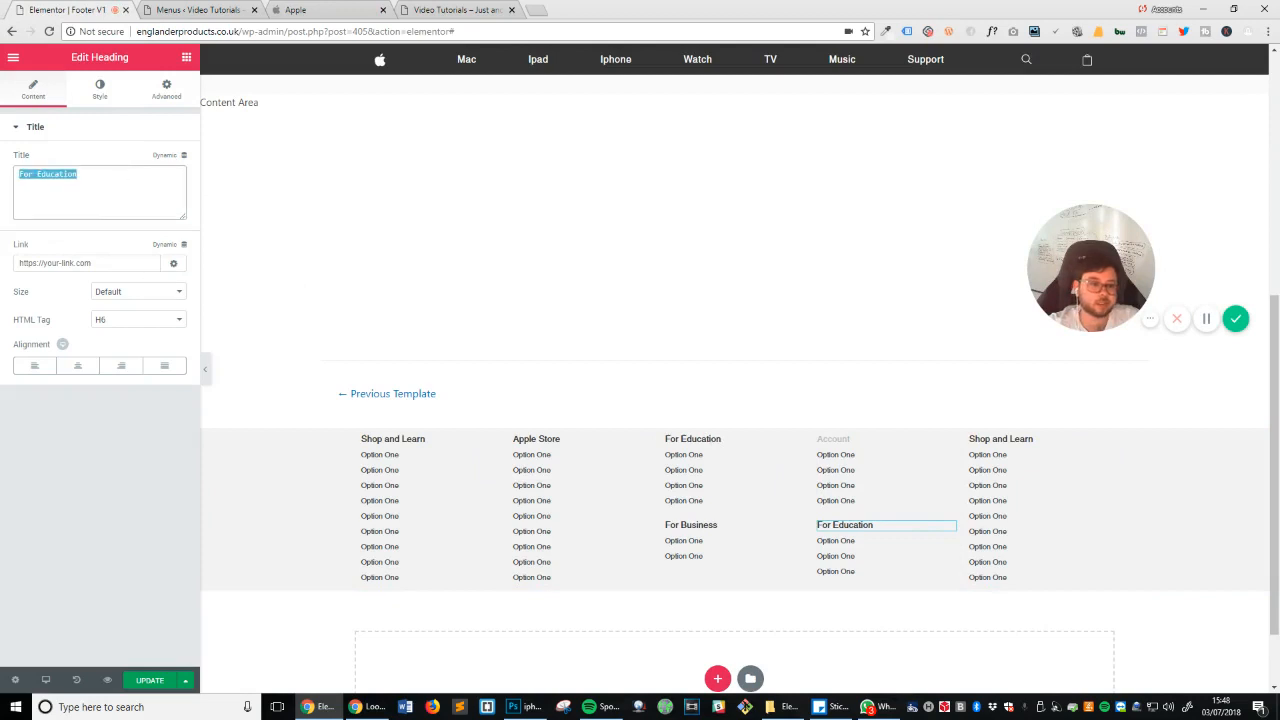
text(Apple Values)
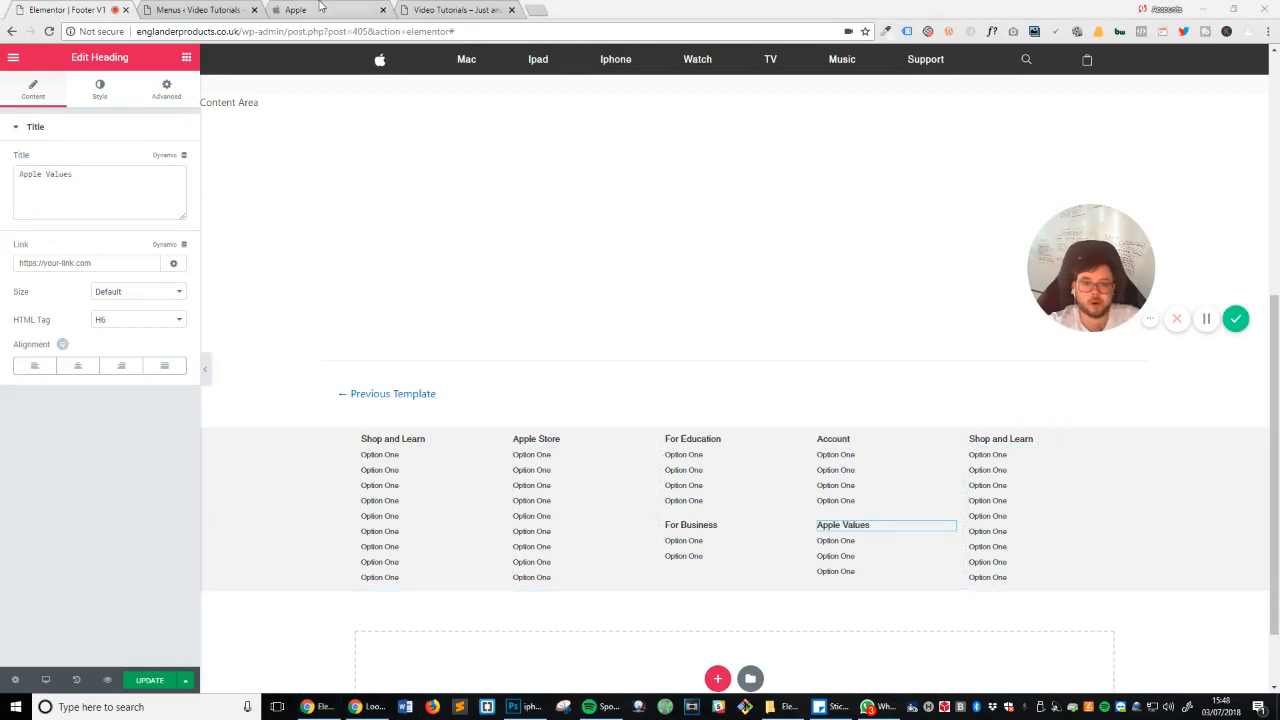
Step: Take the last column heading from the Apple site's footer and retitle the fifth column's heading About Apple
click(320, 7)
double_click(863, 442)
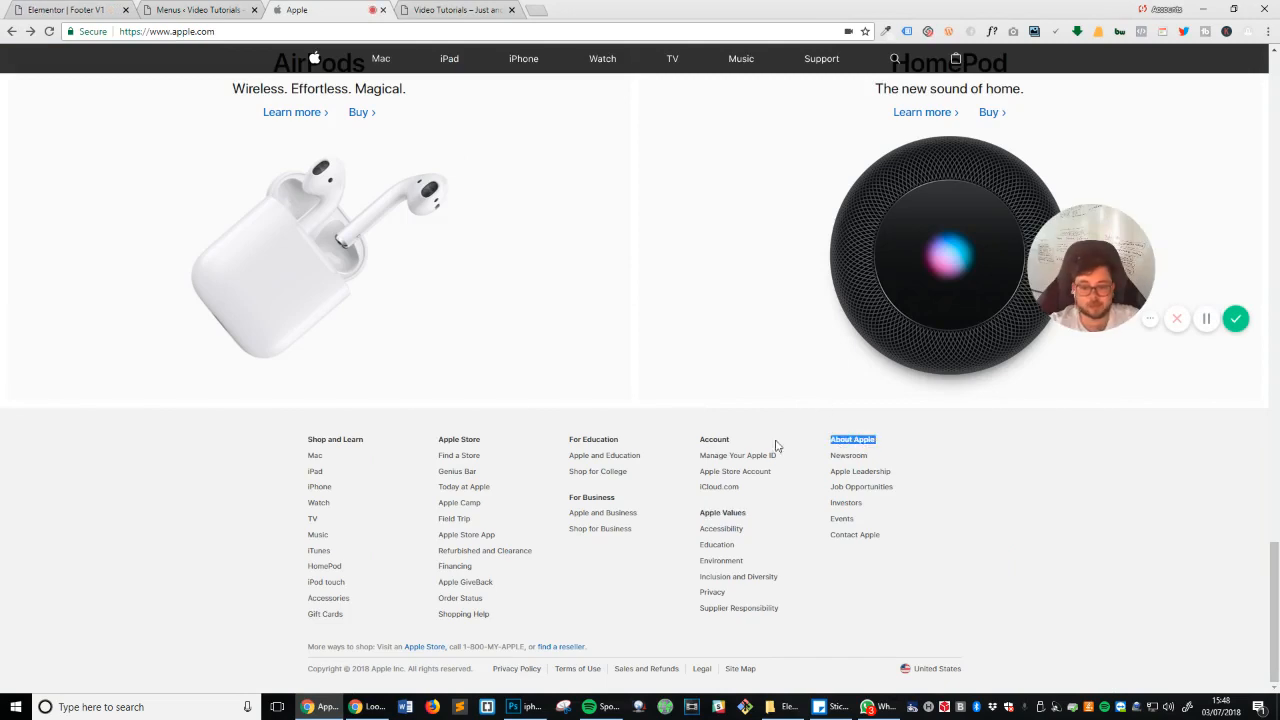
click(73, 7)
click(1100, 442)
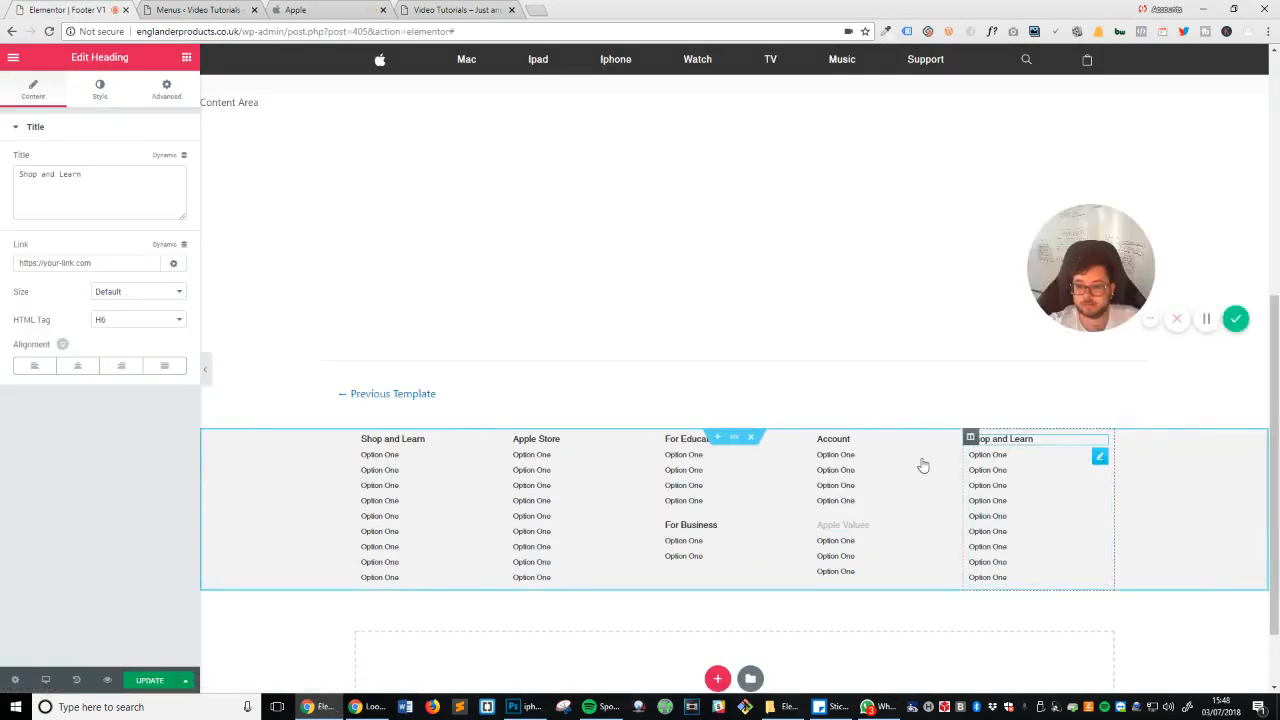
triple_click(50, 176)
key(ctrl+v)
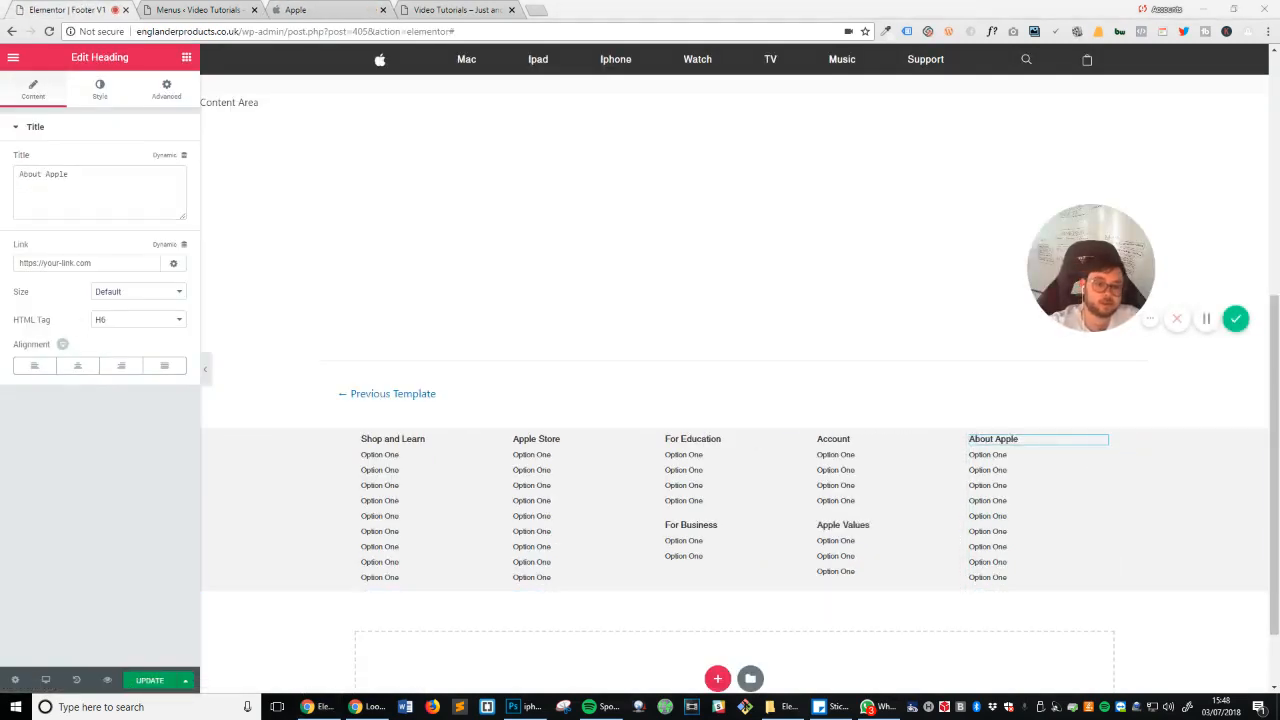
Step: Delete items from the About Apple column's icon list, leaving six Option One entries
click(1005, 561)
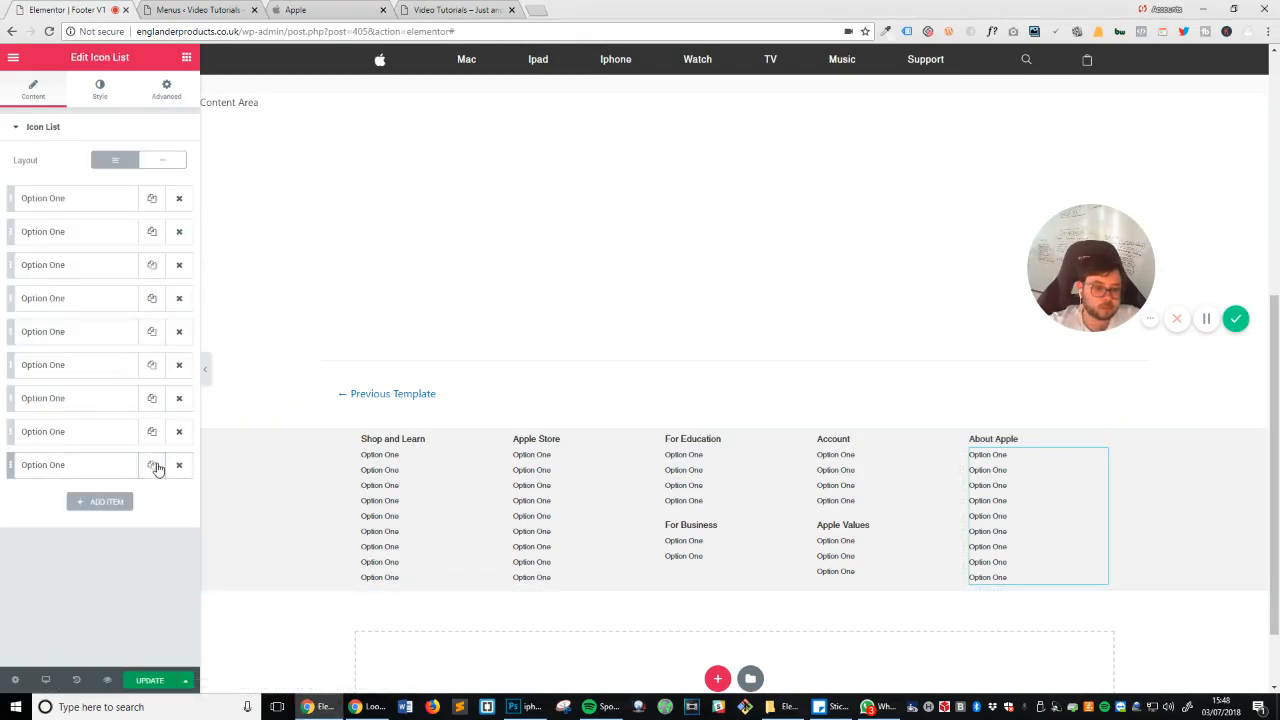
click(152, 465)
click(178, 478)
click(180, 466)
click(187, 435)
click(185, 400)
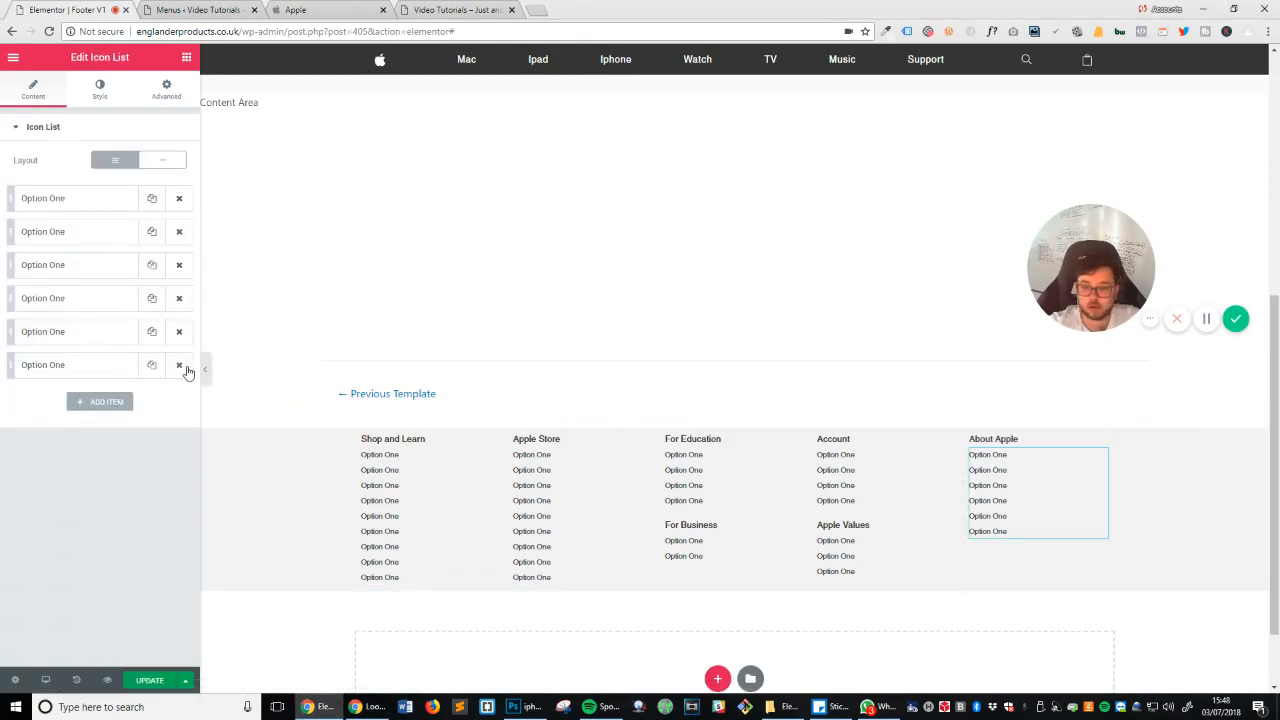
Step: Delete two items from the Apple Store column's icon list, leaving seven Option One entries
click(890, 570)
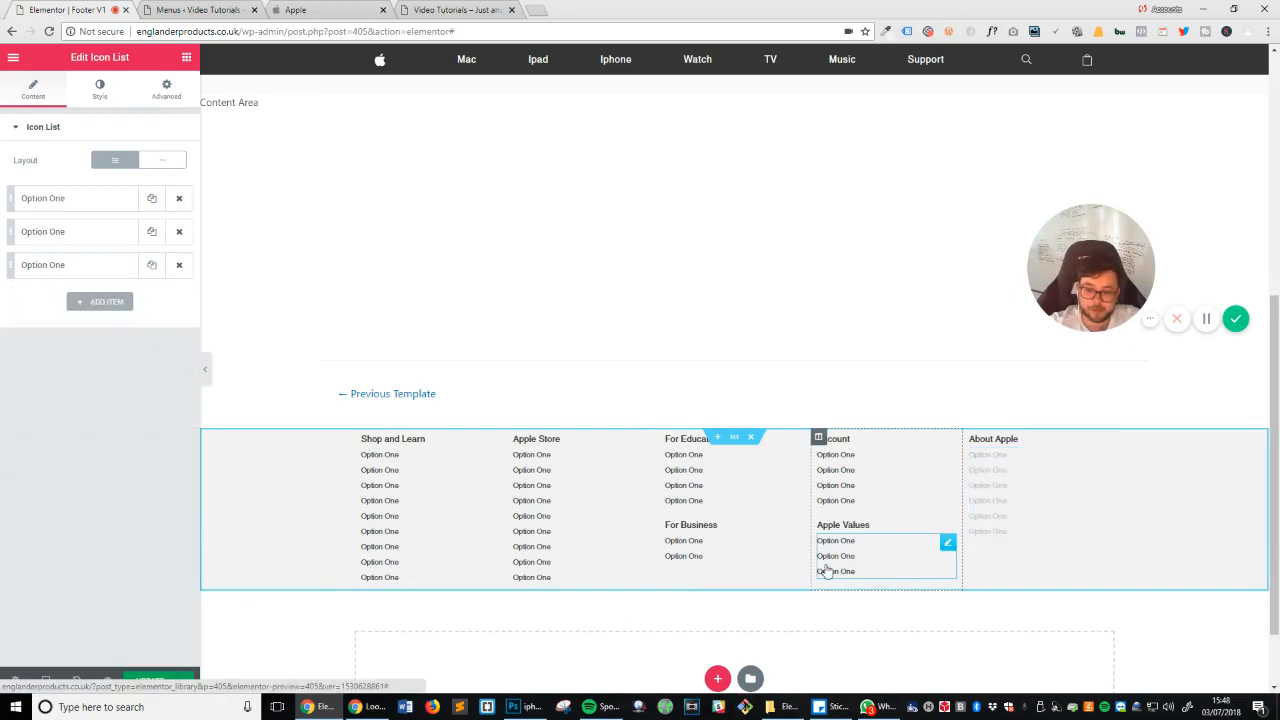
click(578, 554)
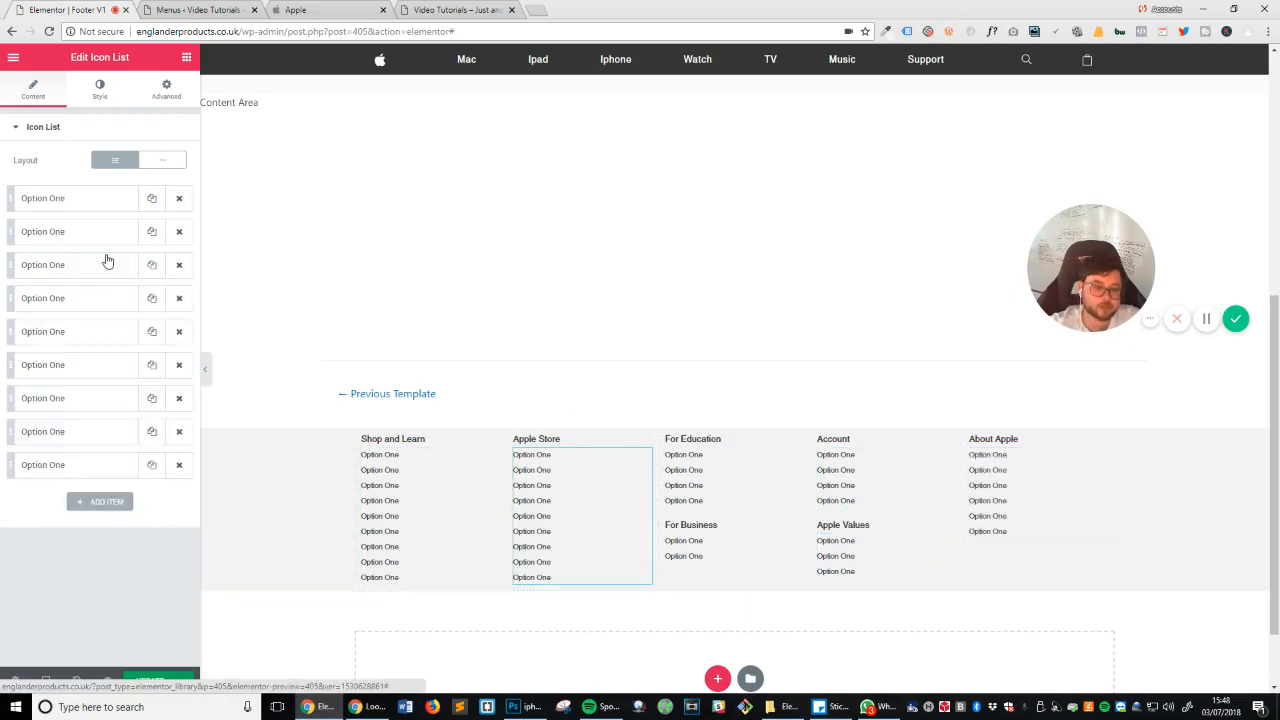
click(181, 467)
click(181, 432)
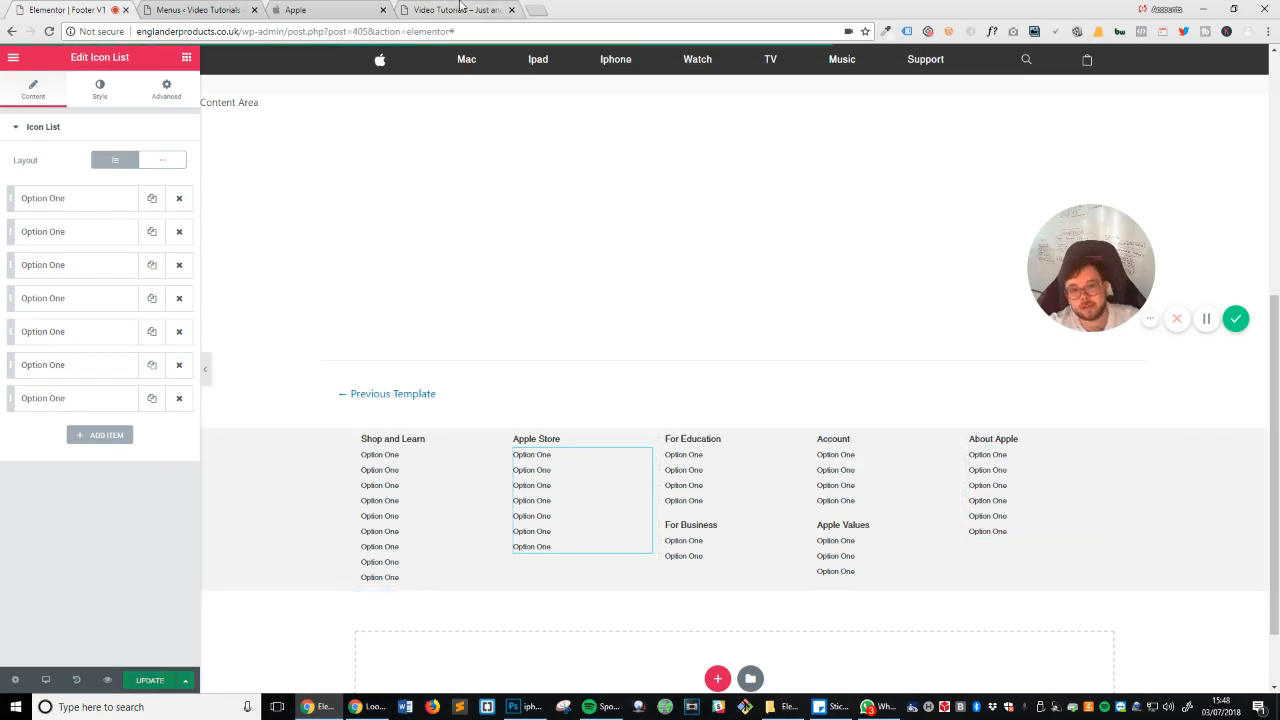
Step: Reload the live website and check how the five-column footer renders
click(457, 9)
click(49, 31)
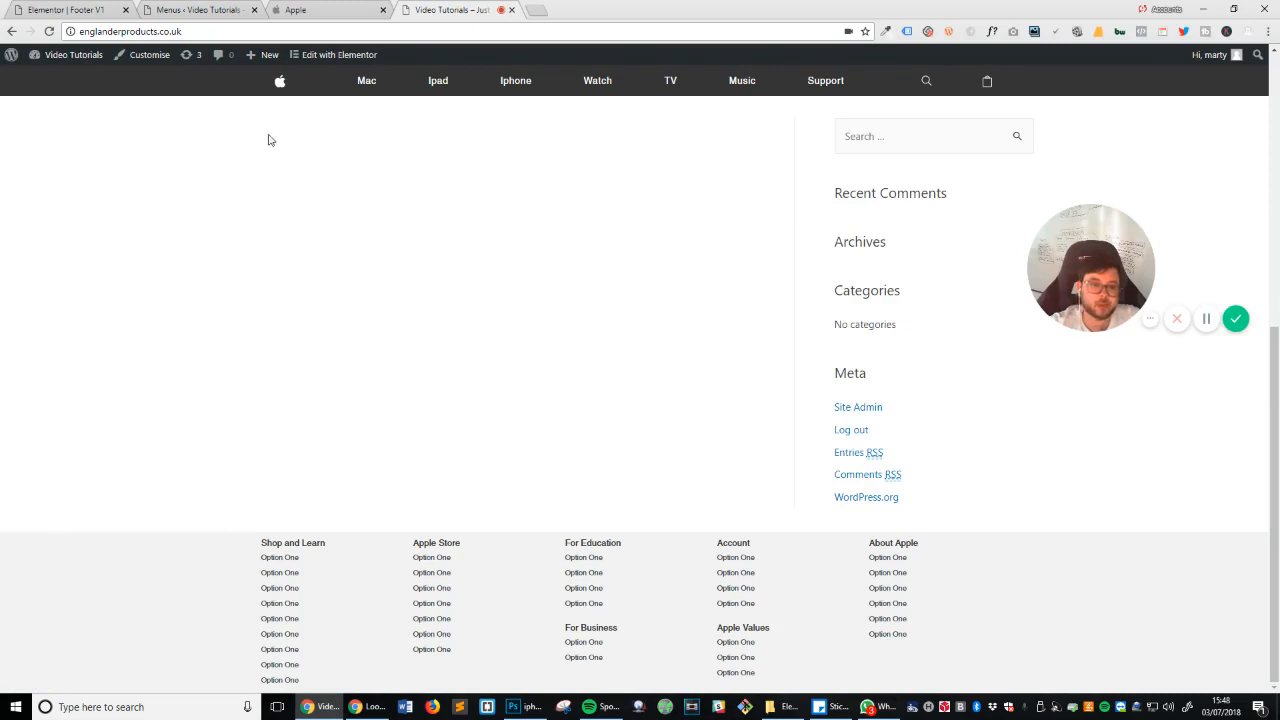
Step: Narrow the five-column footer section's boxed content width to 826, using the Apple site's footer as reference
click(67, 9)
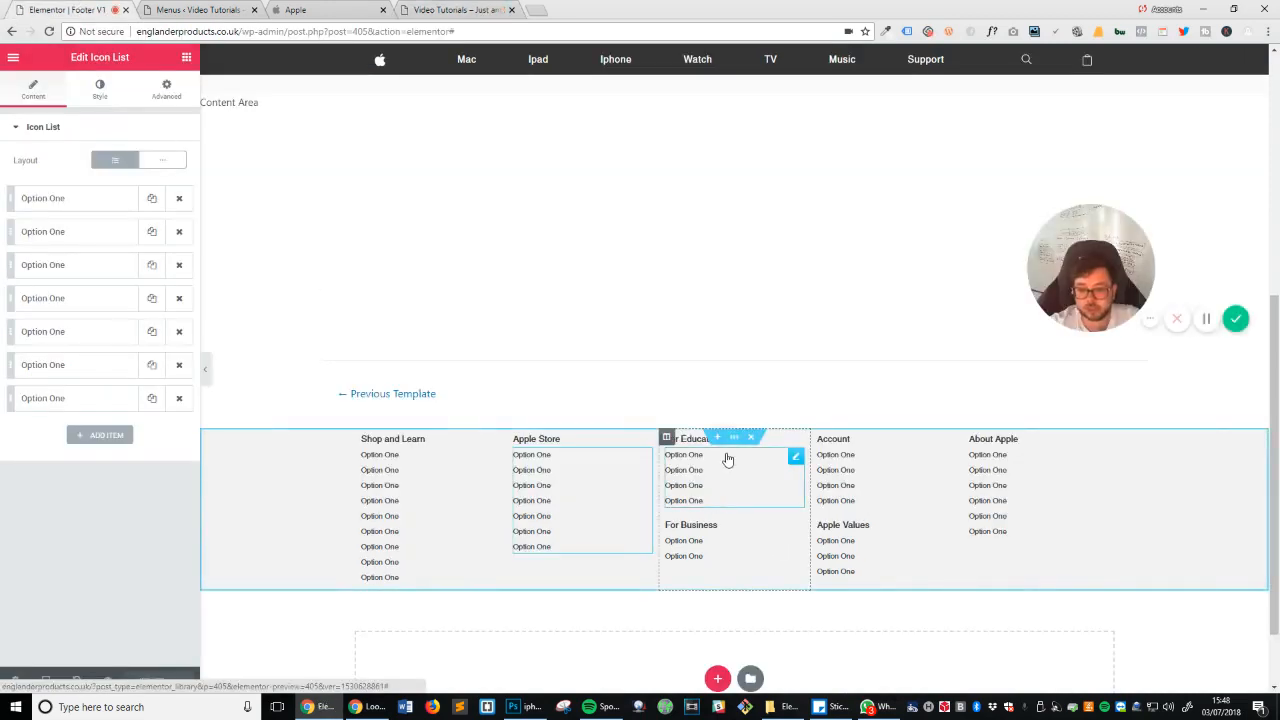
click(733, 437)
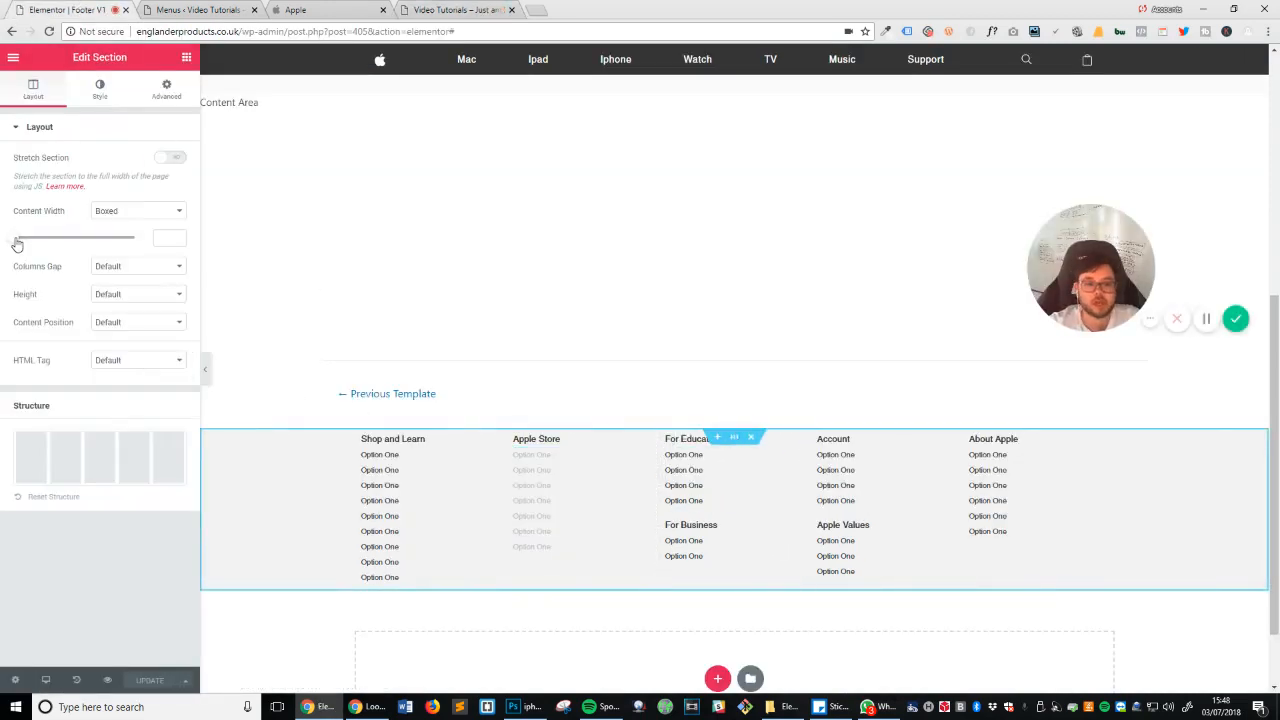
drag(17, 243, 62, 246)
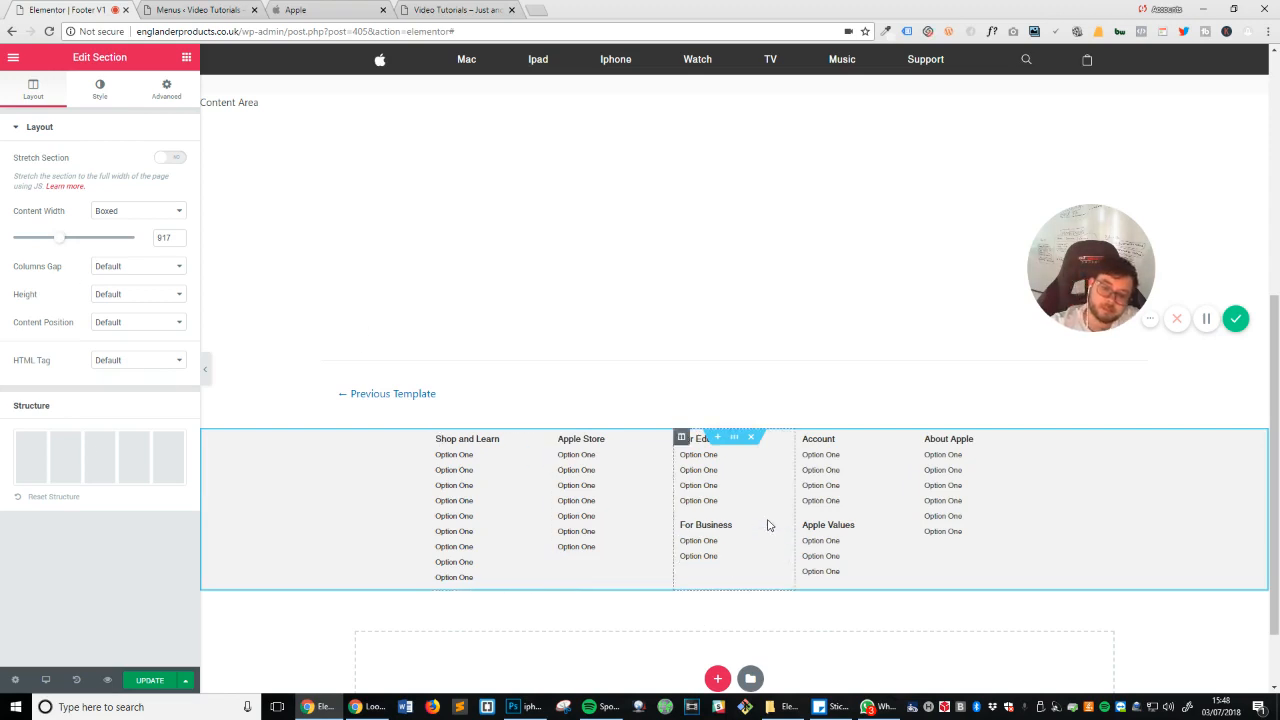
click(307, 8)
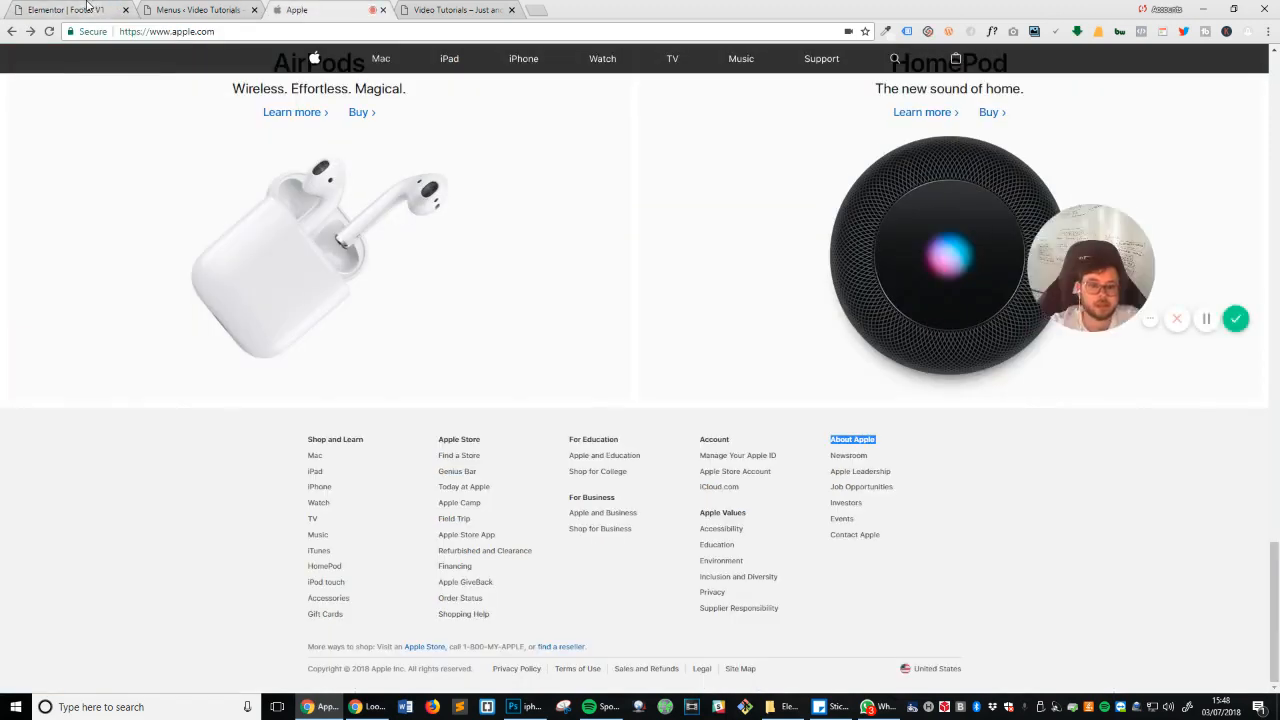
click(88, 8)
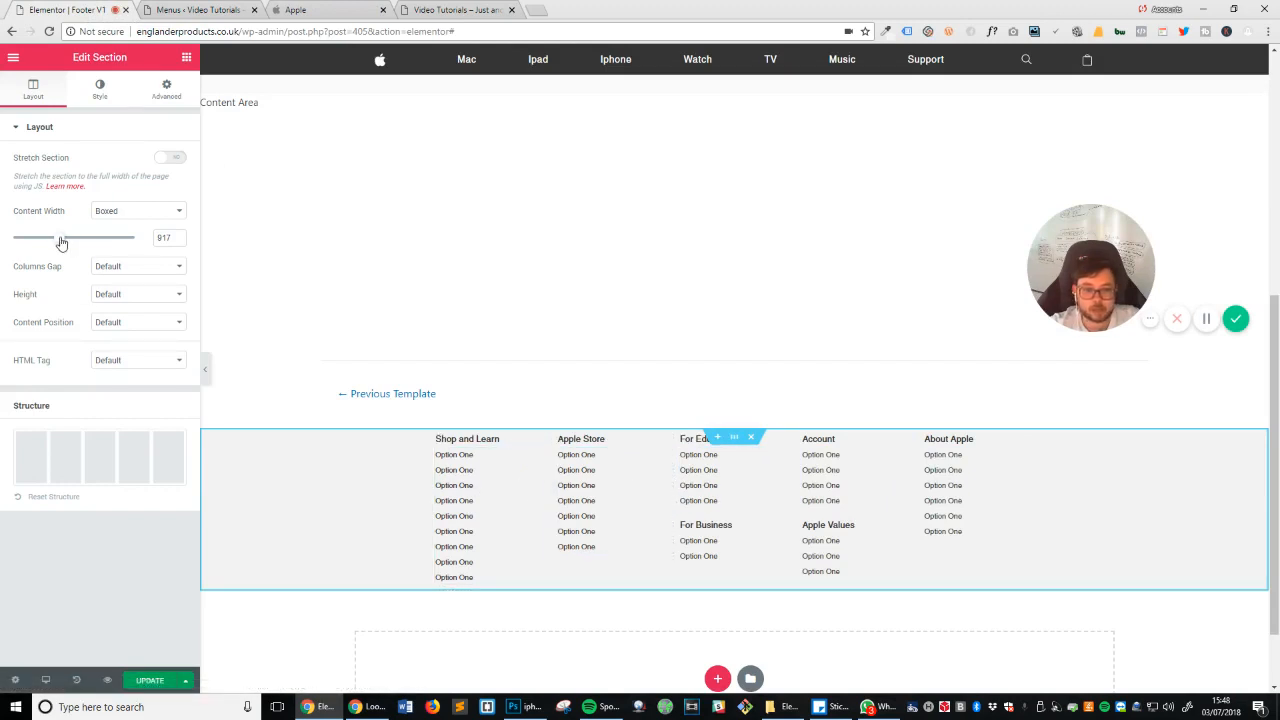
drag(60, 242, 52, 250)
scroll(857, 643, up, 3)
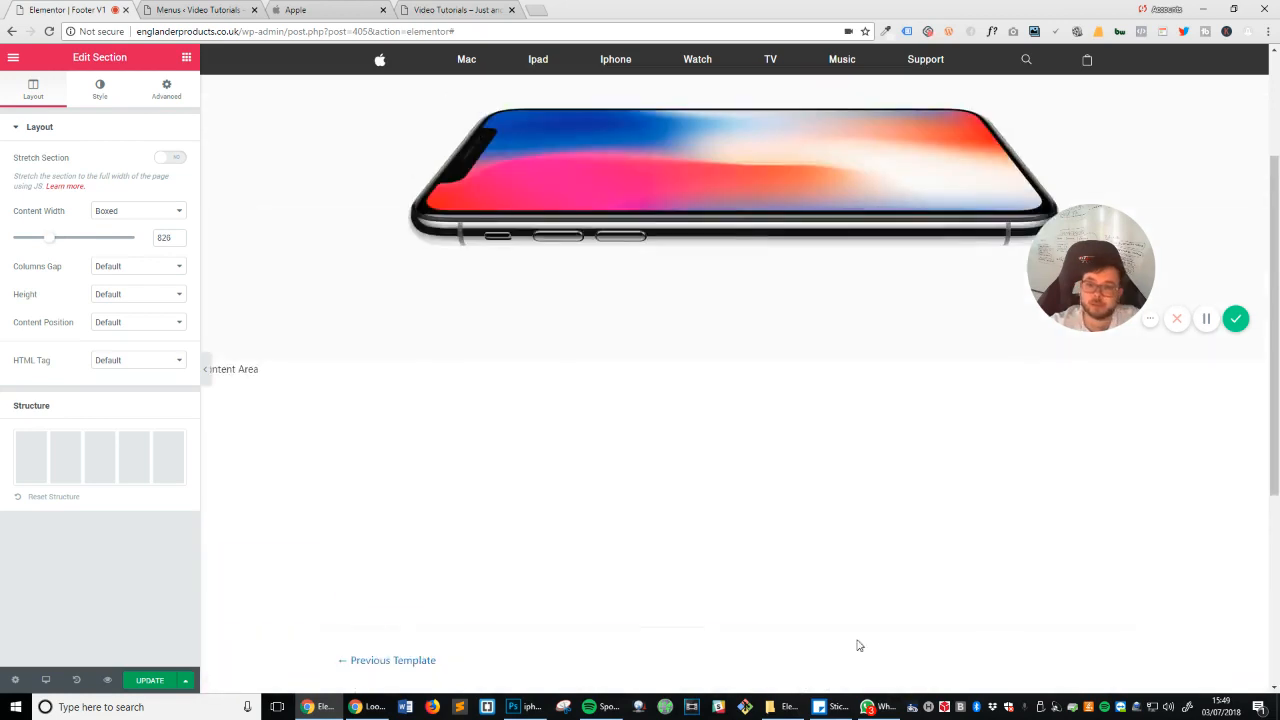
scroll(800, 595, down, 4)
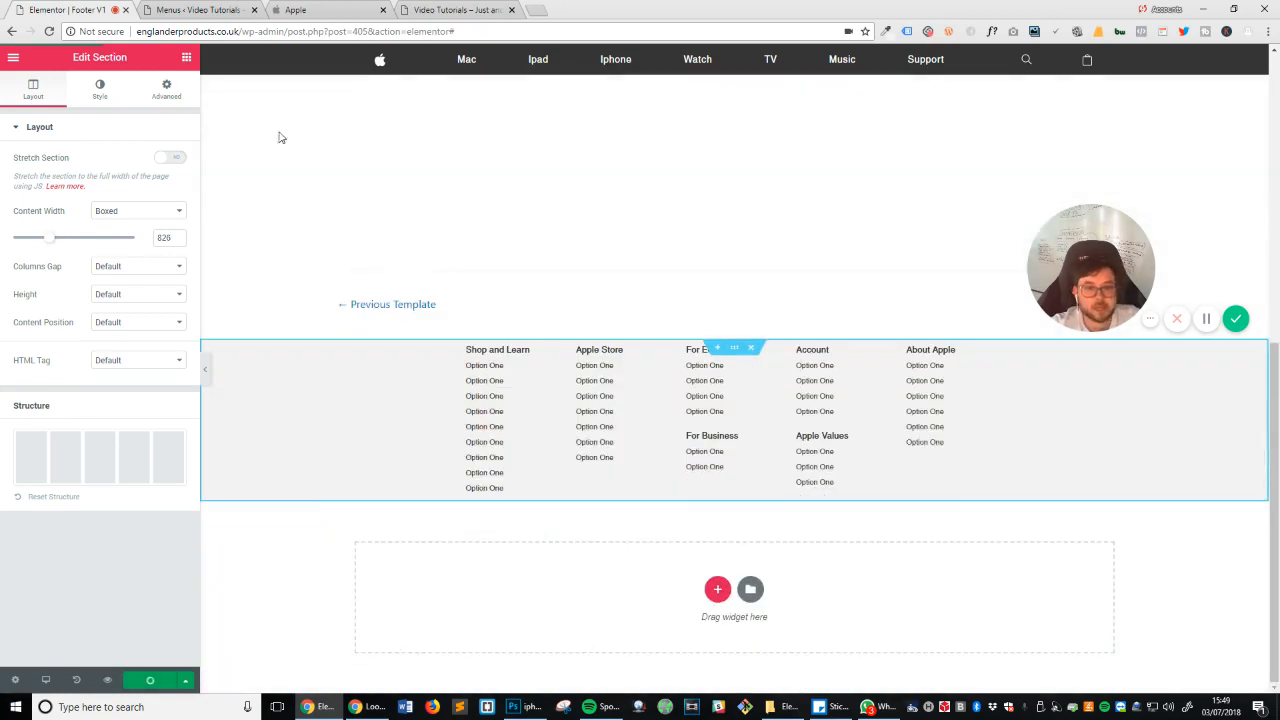
Step: Review the closing lines of the Apple site's footer, then copy the five-column section and paste it directly below
click(292, 8)
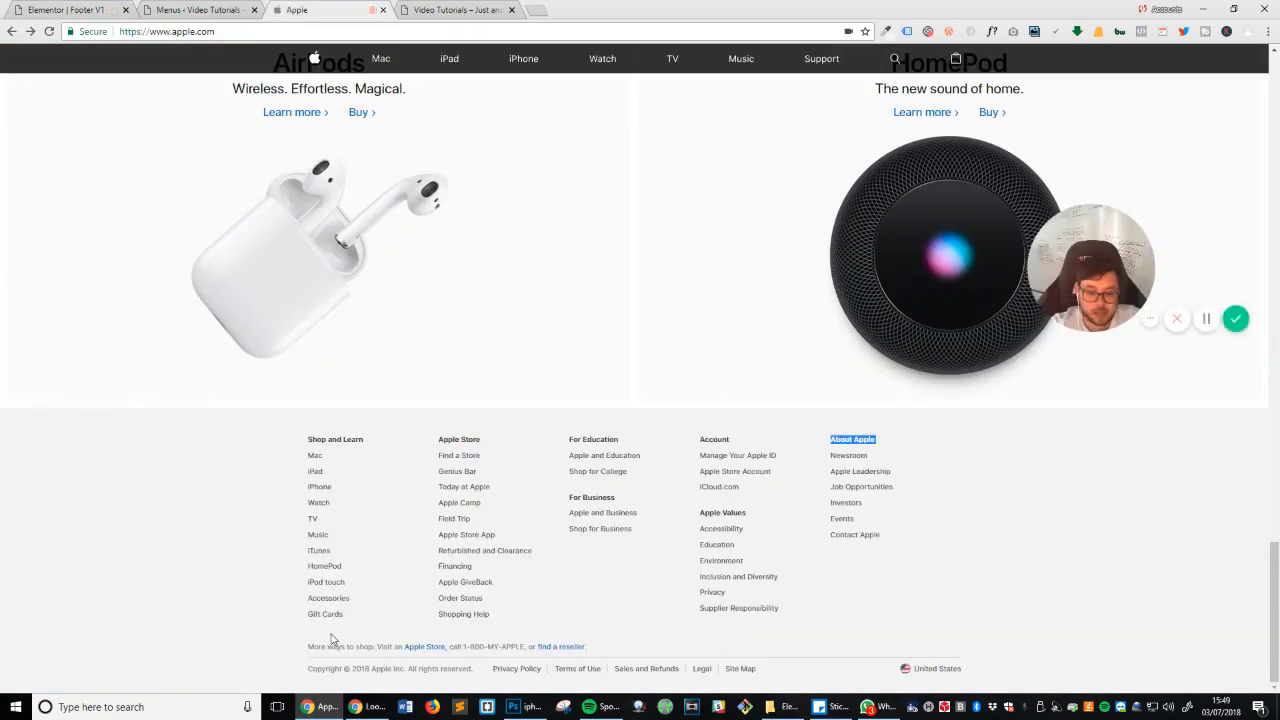
drag(308, 645, 812, 690)
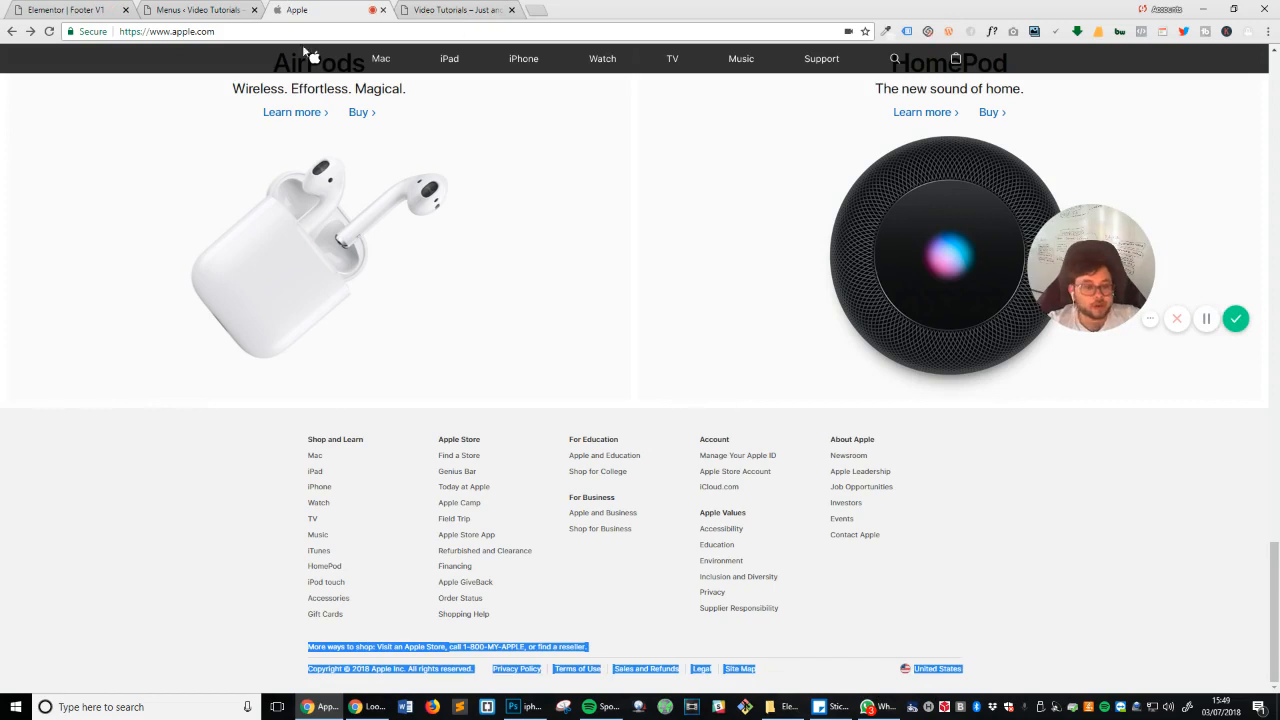
click(98, 8)
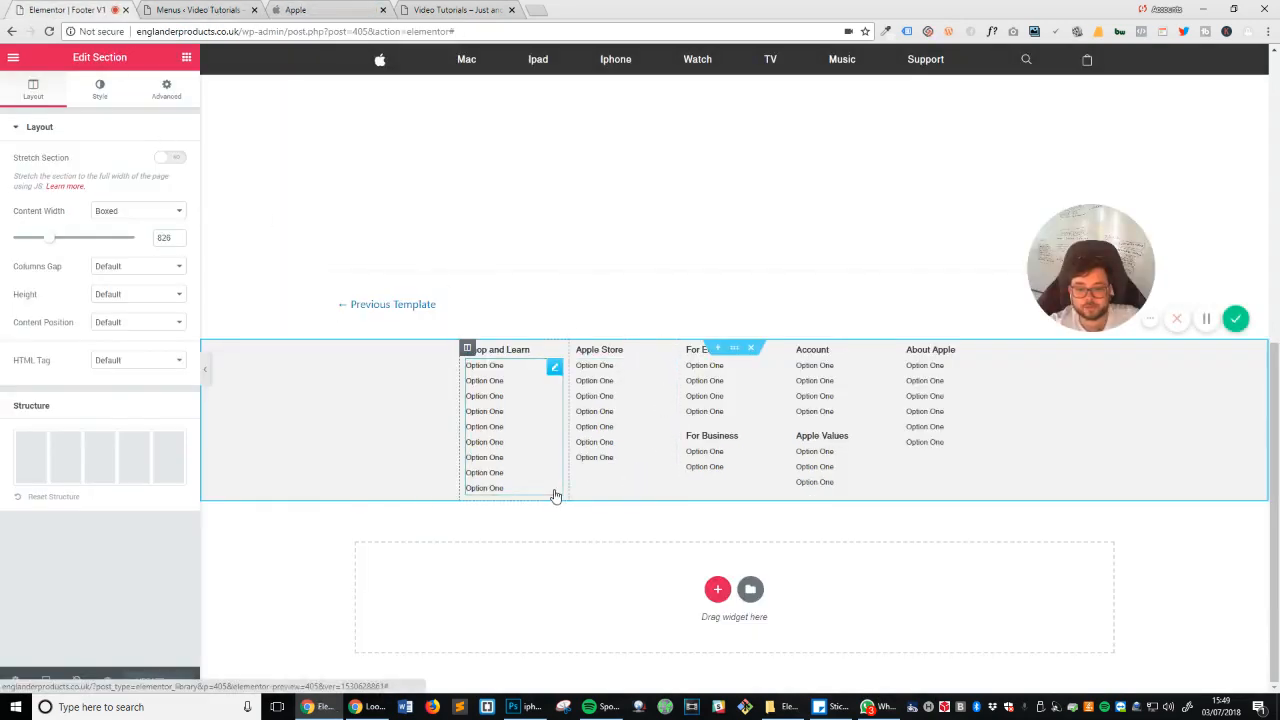
right_click(735, 348)
click(783, 410)
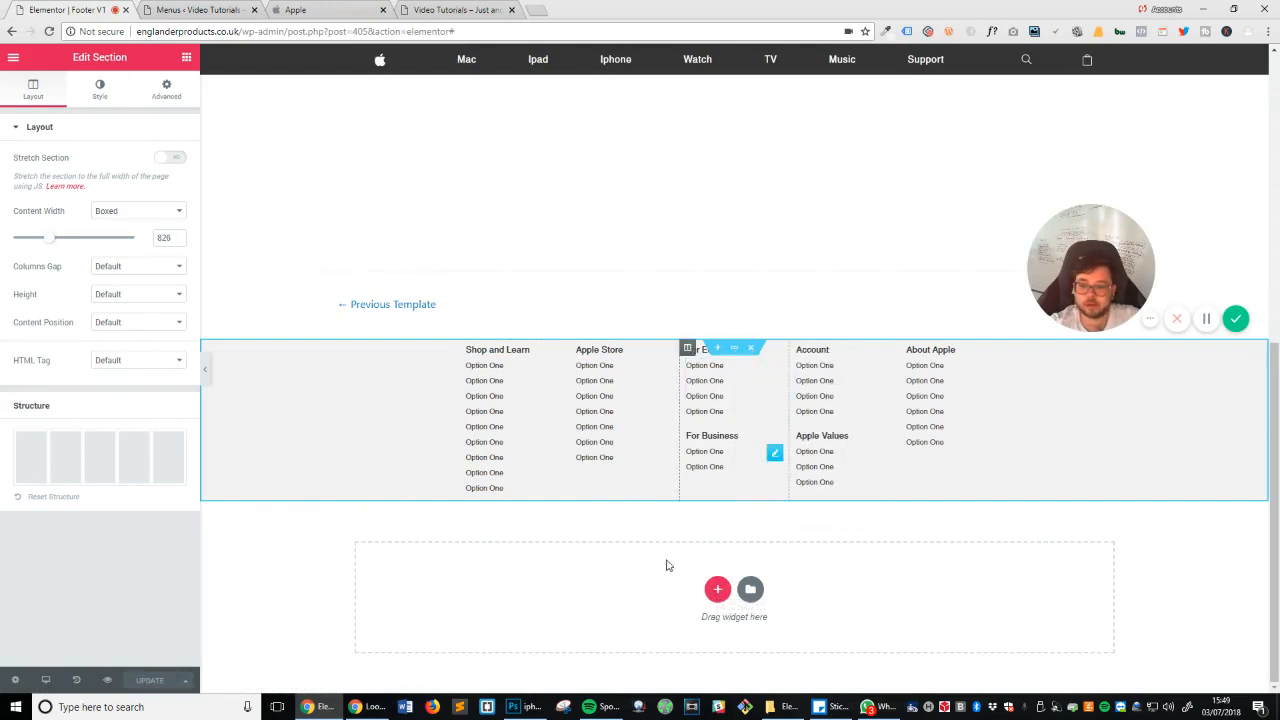
right_click(606, 564)
click(634, 575)
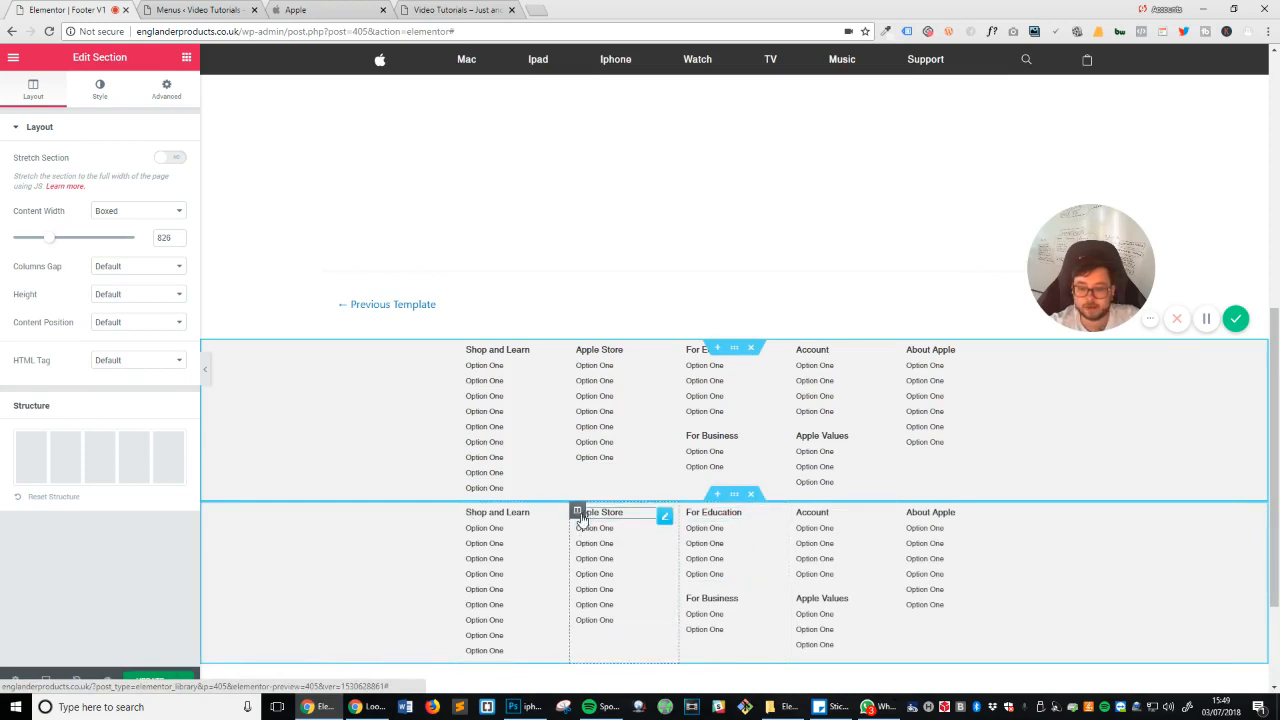
Step: Delete the first four columns of the pasted section, keeping only the About Apple column
click(468, 512)
right_click(474, 520)
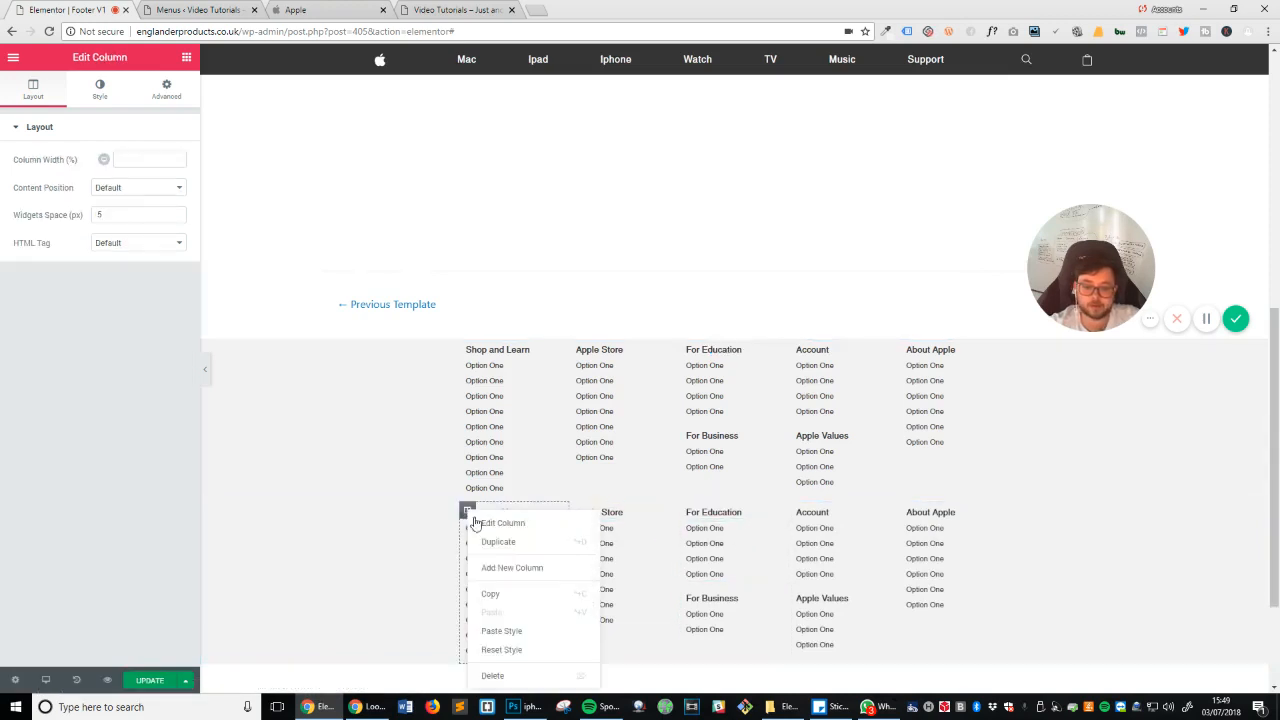
click(490, 675)
right_click(471, 515)
click(497, 678)
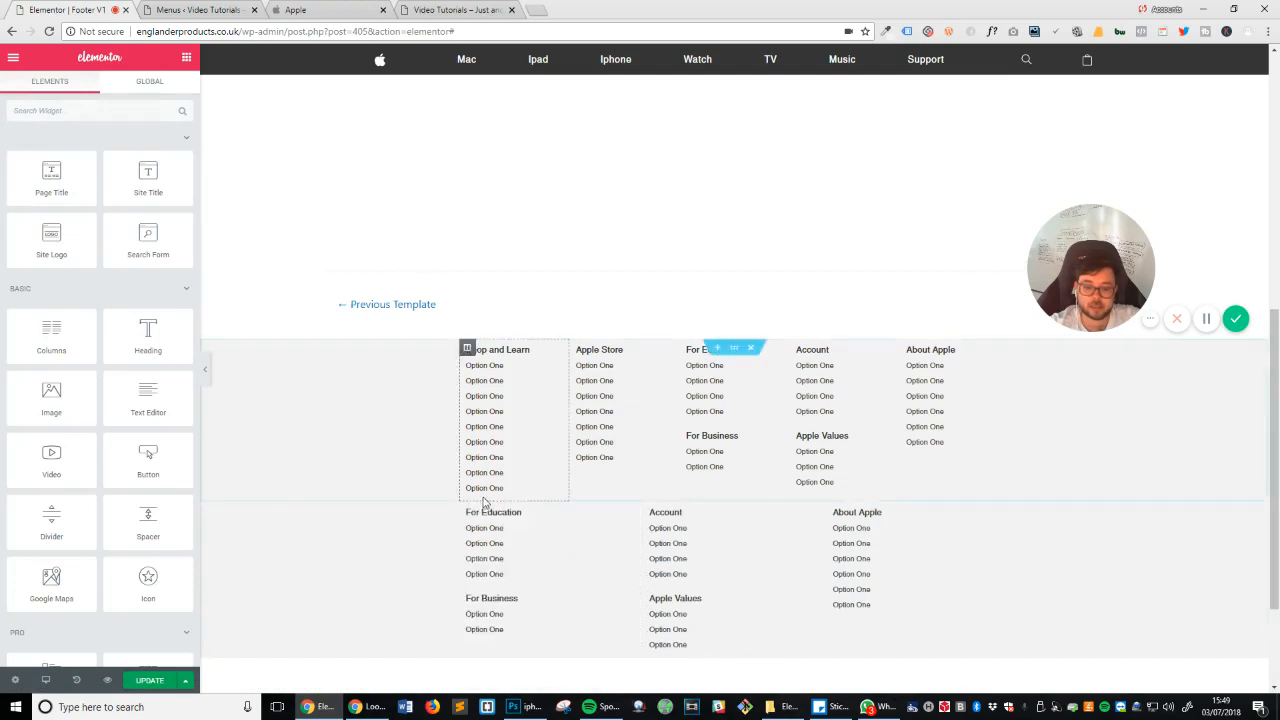
right_click(469, 514)
click(490, 675)
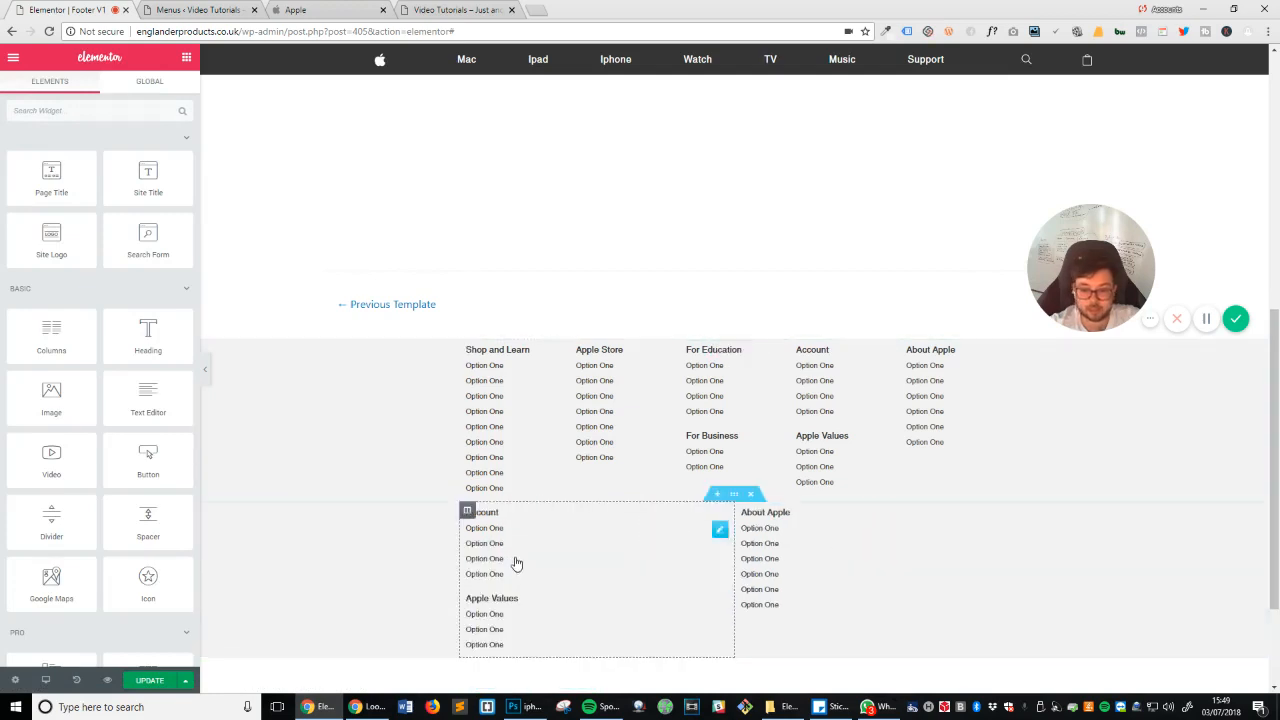
right_click(468, 513)
click(515, 684)
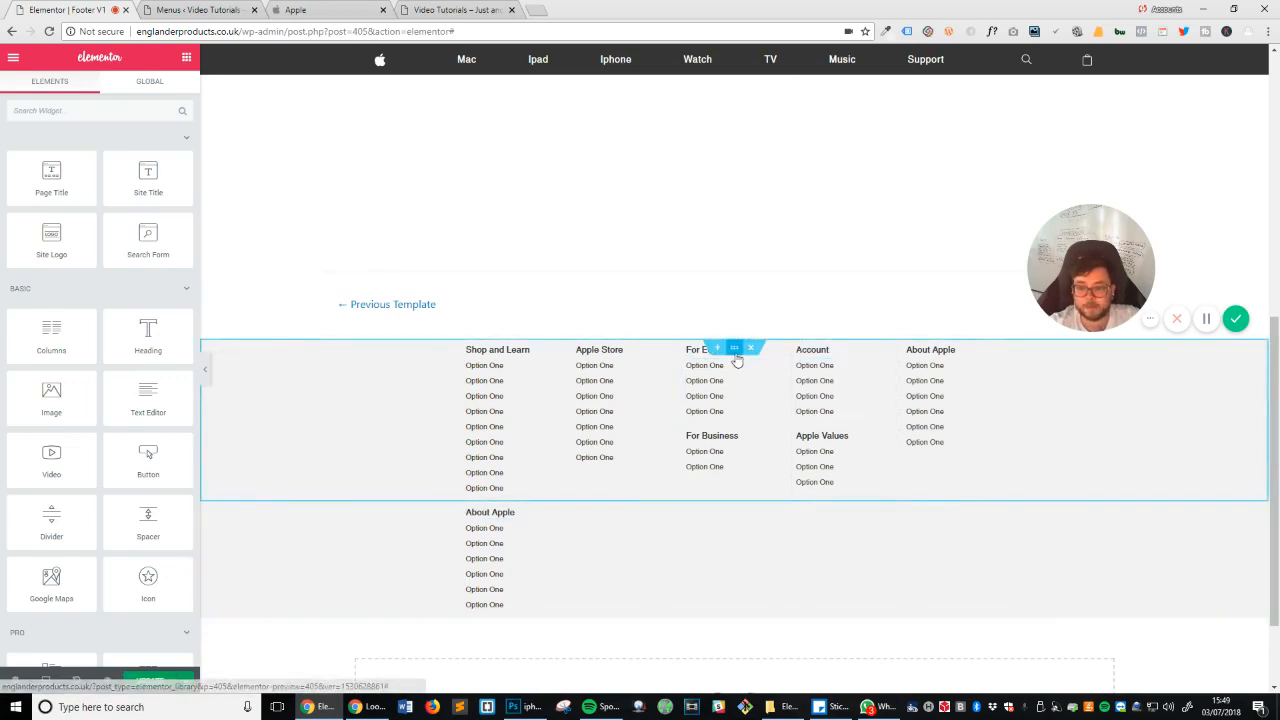
Step: Glance at the Apple footer's spacing and open the advanced margin and padding settings of the five-column section
click(296, 10)
click(70, 10)
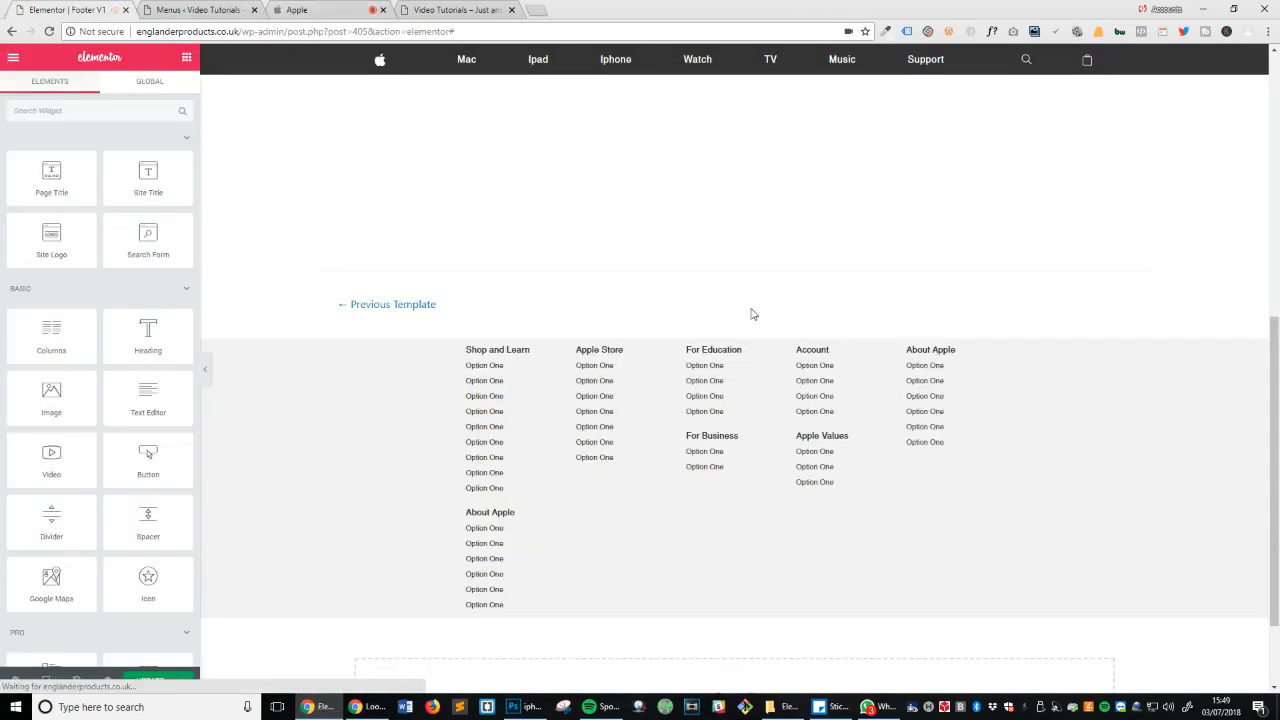
click(734, 347)
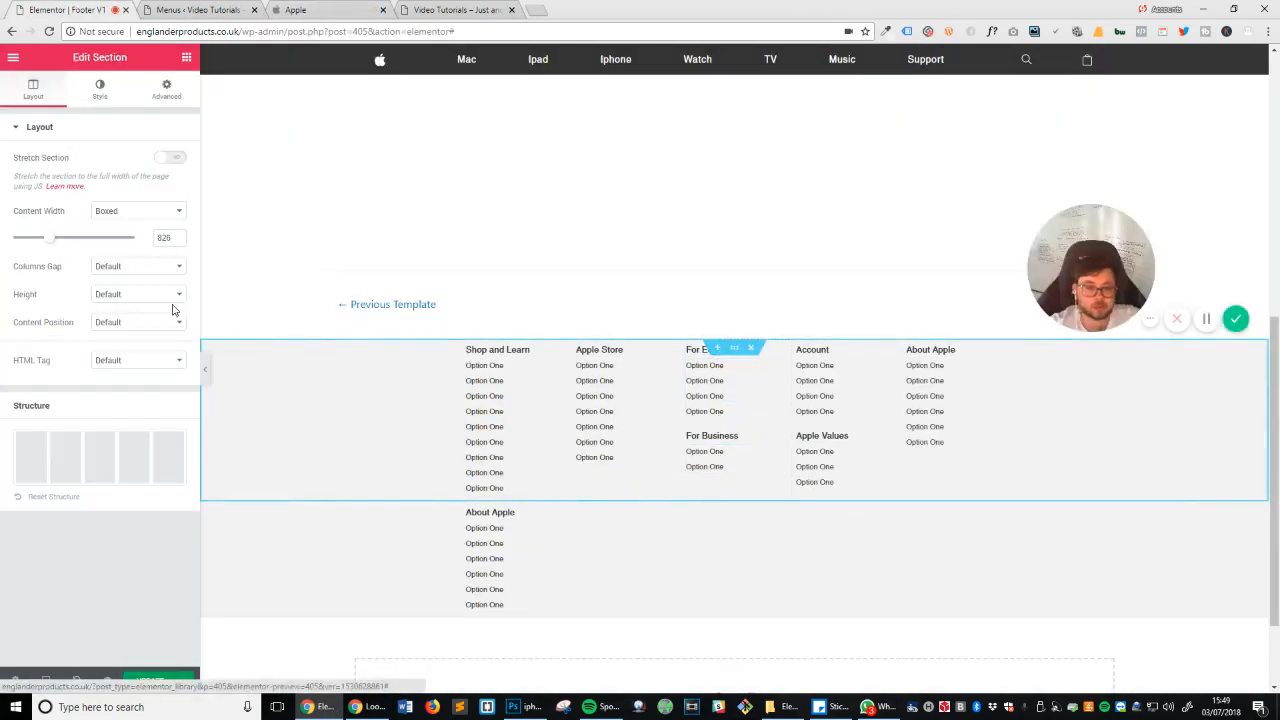
click(172, 96)
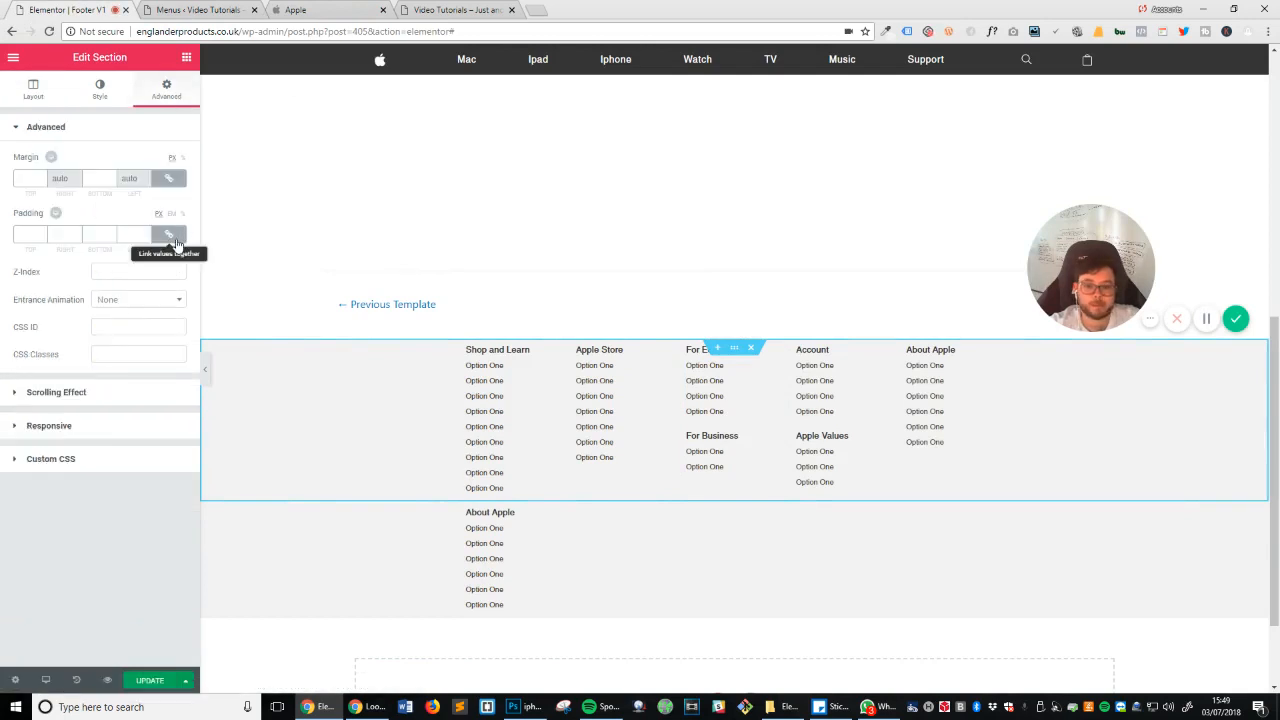
Step: Try a separate top margin on the five-column section, then reset it and relink the margins
click(169, 178)
text(24)
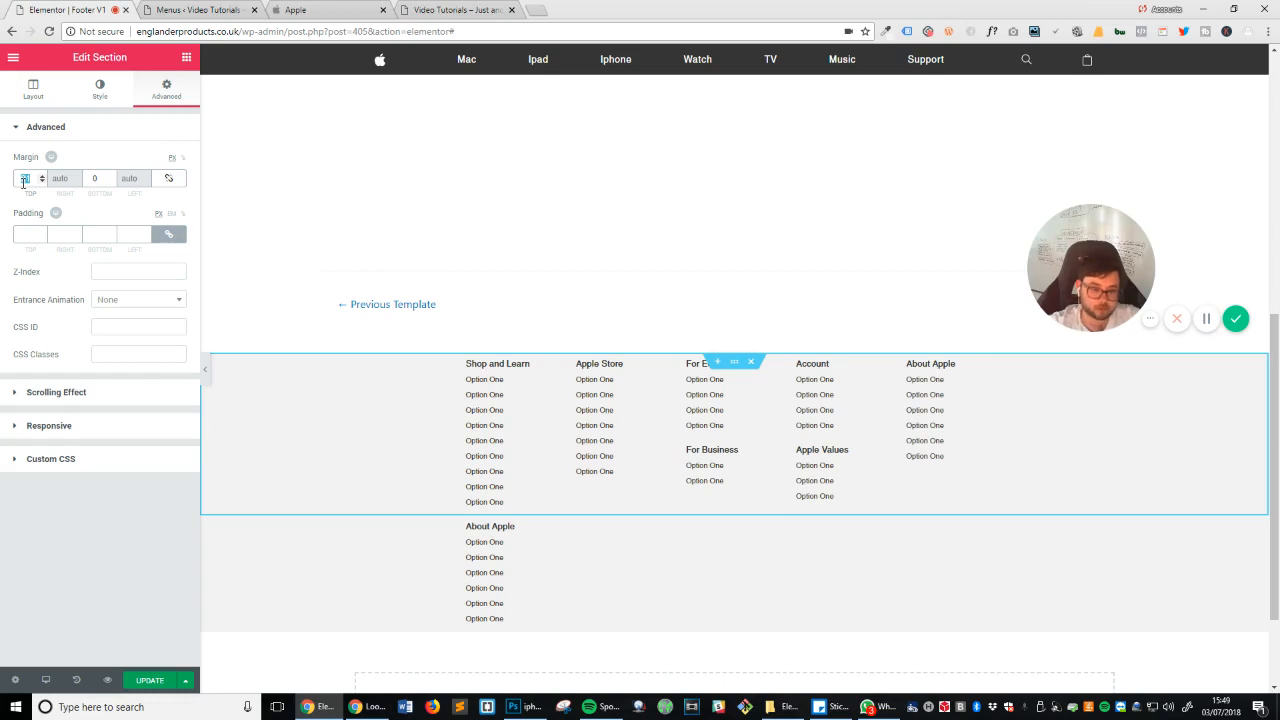
text(0)
click(169, 178)
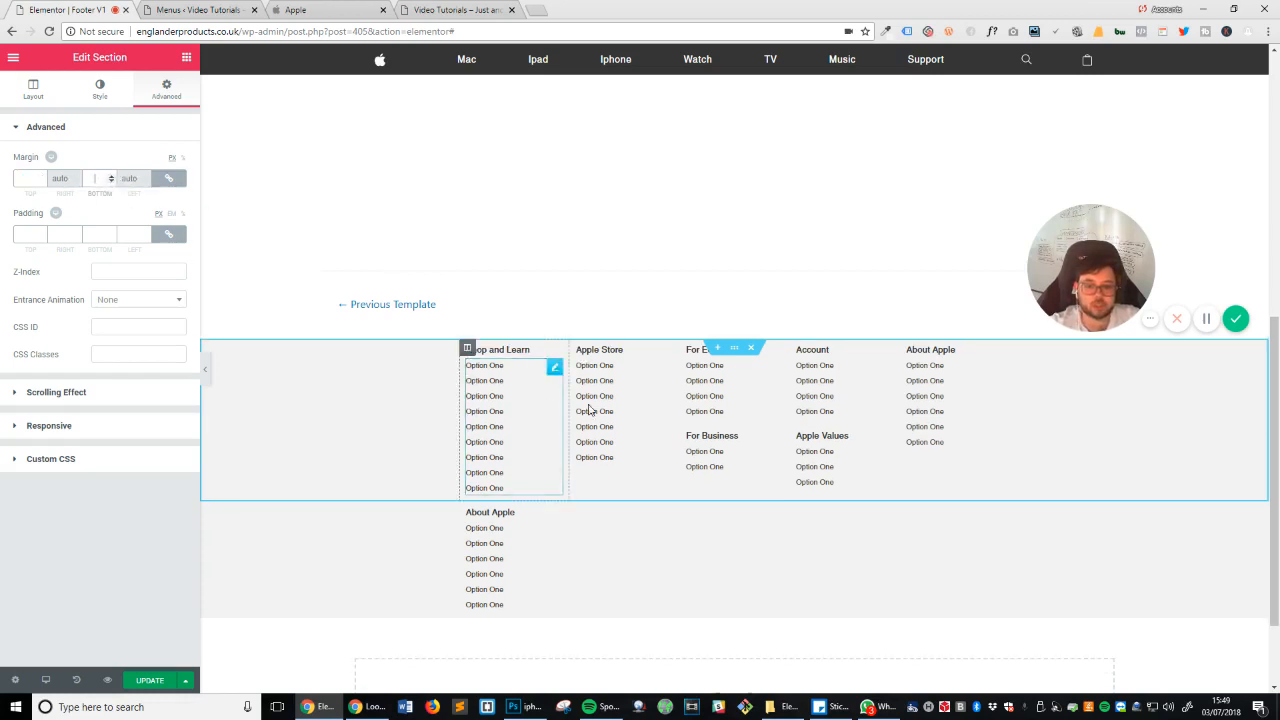
Step: Unlink the five-column section's padding values and set the top padding to 20 px
click(177, 236)
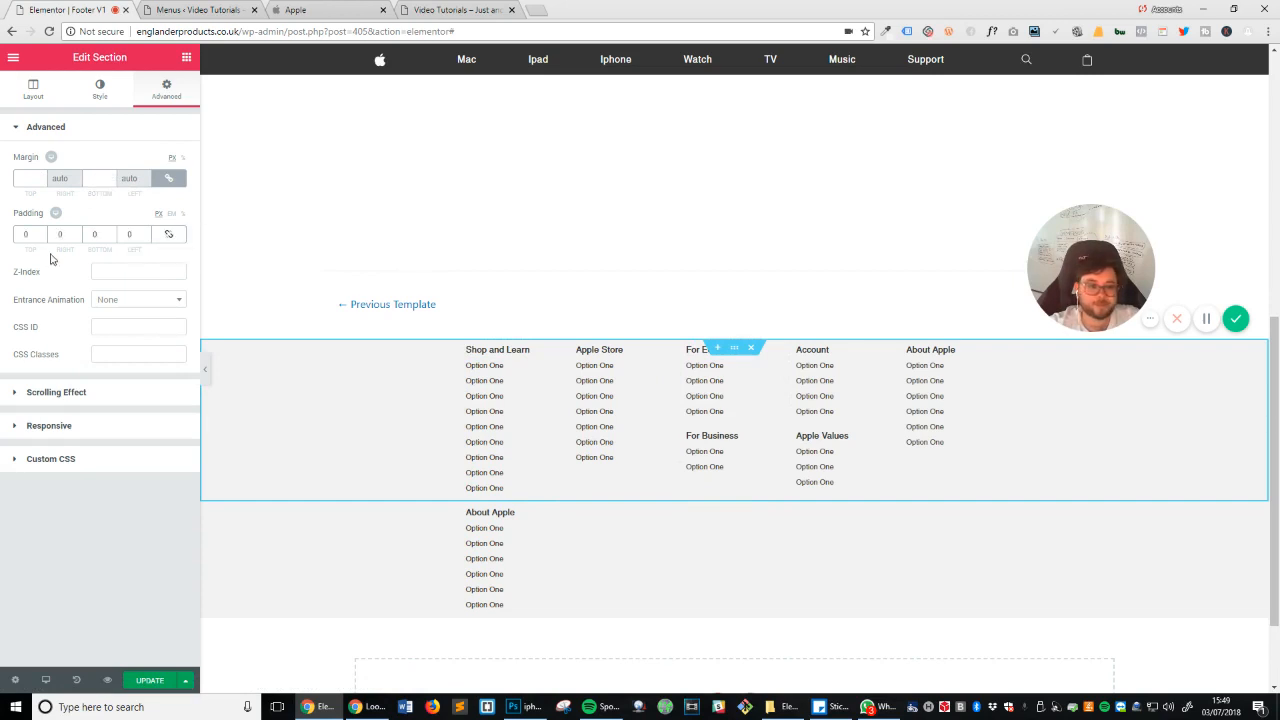
click(24, 231)
text(2)
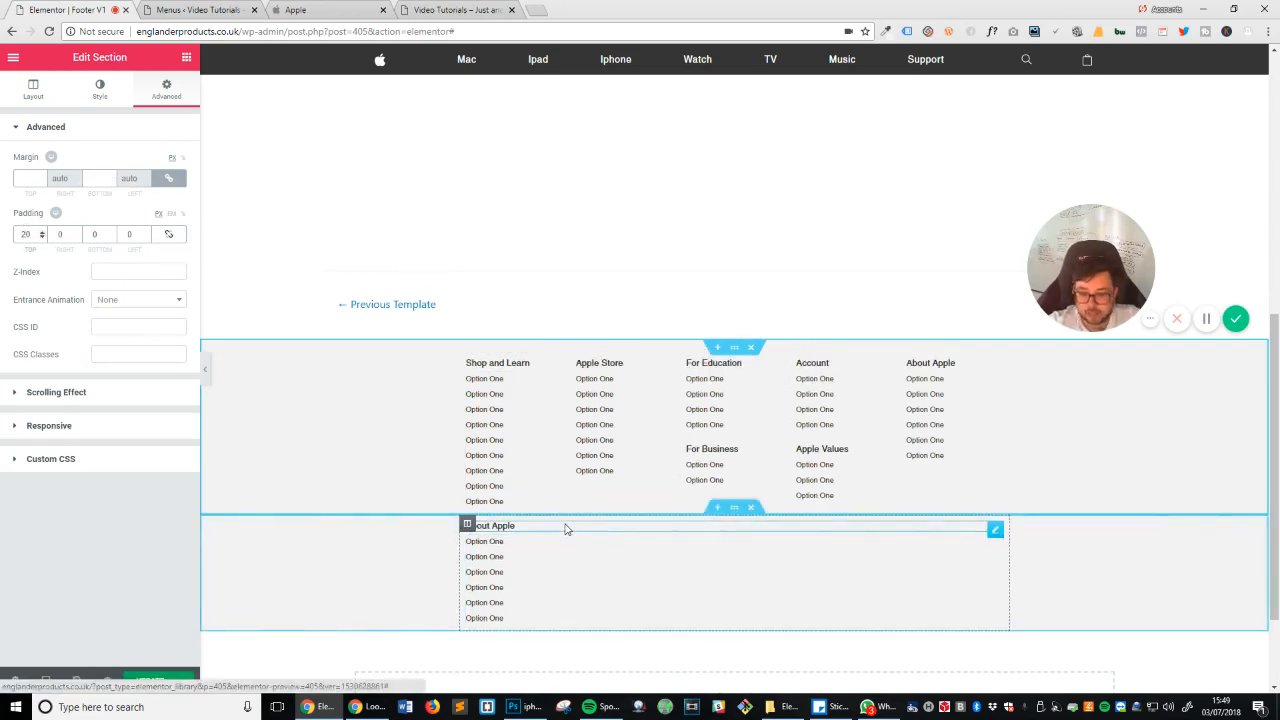
Step: Replace the lower section's About Apple heading with the "More ways to shop" line from the Apple site and set its HTML tag to p
click(353, 8)
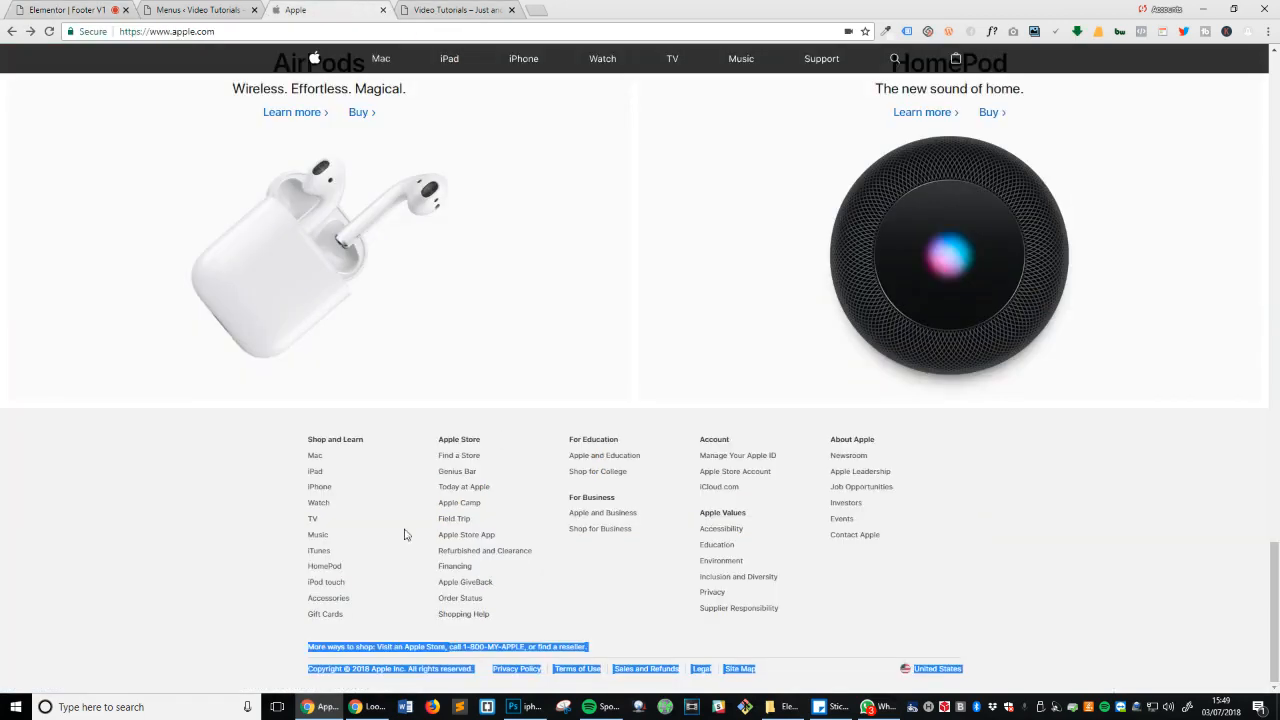
click(390, 657)
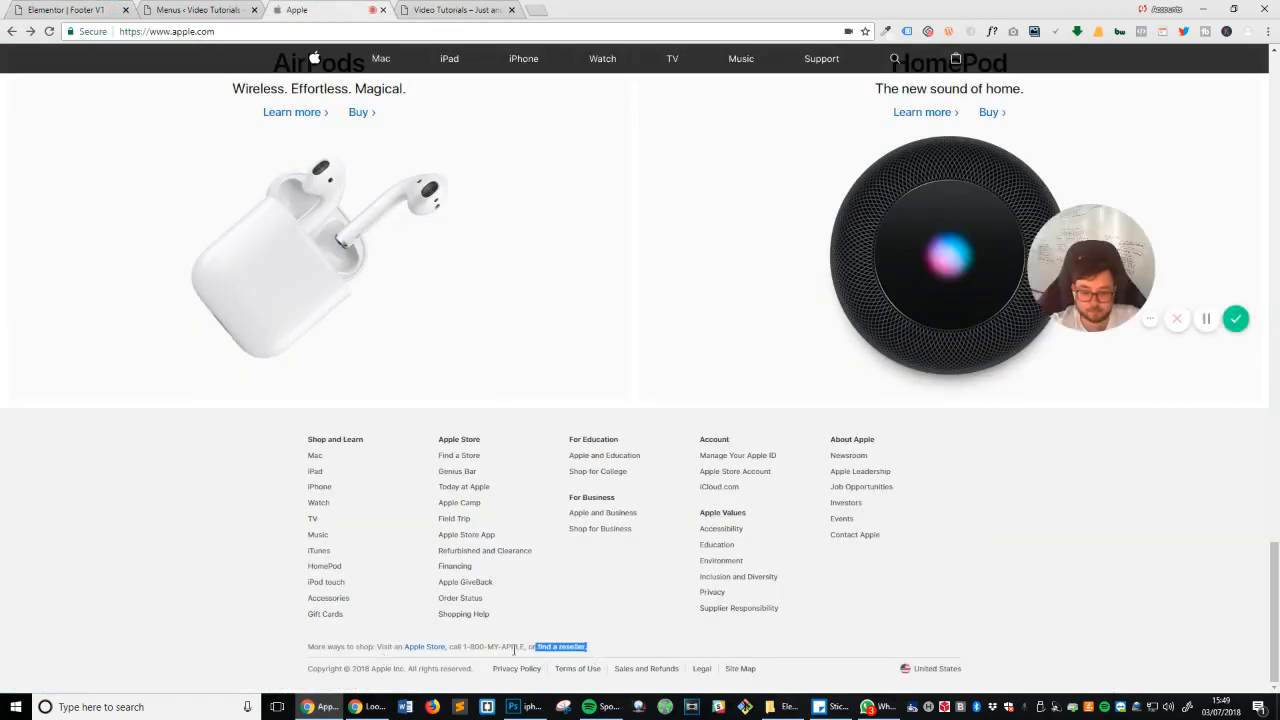
drag(515, 650, 308, 648)
click(211, 5)
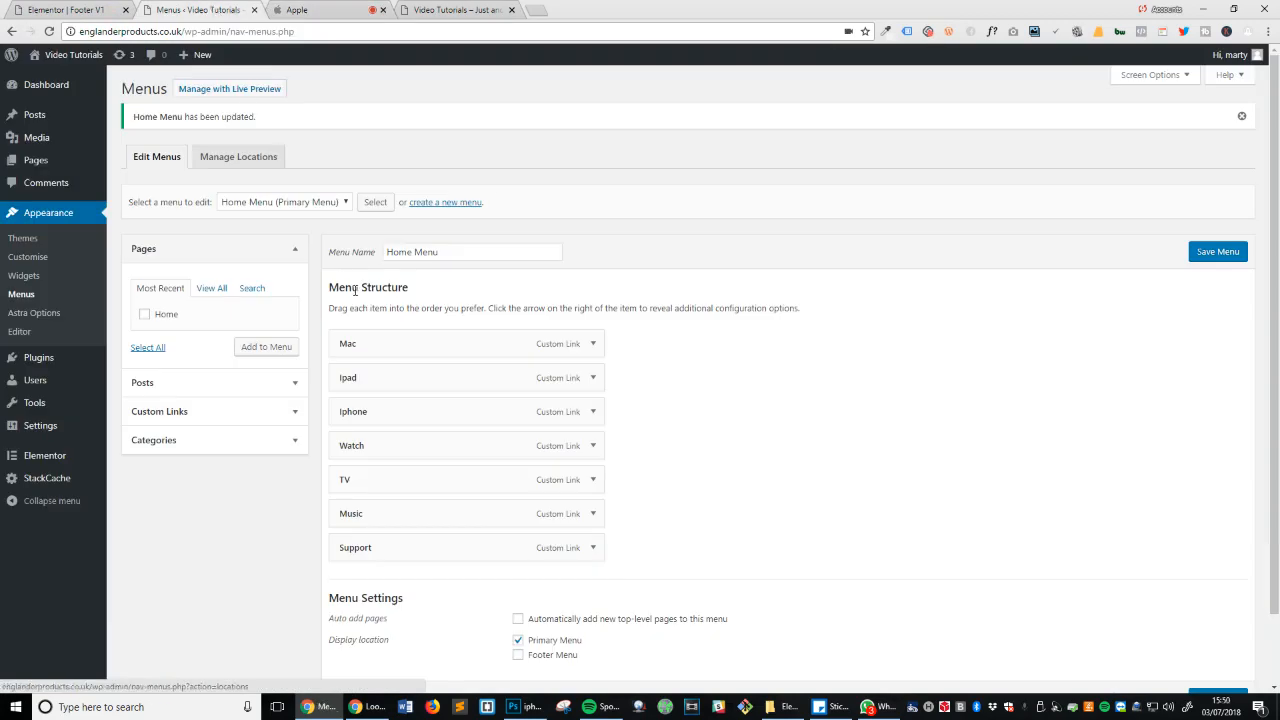
click(296, 9)
click(65, 9)
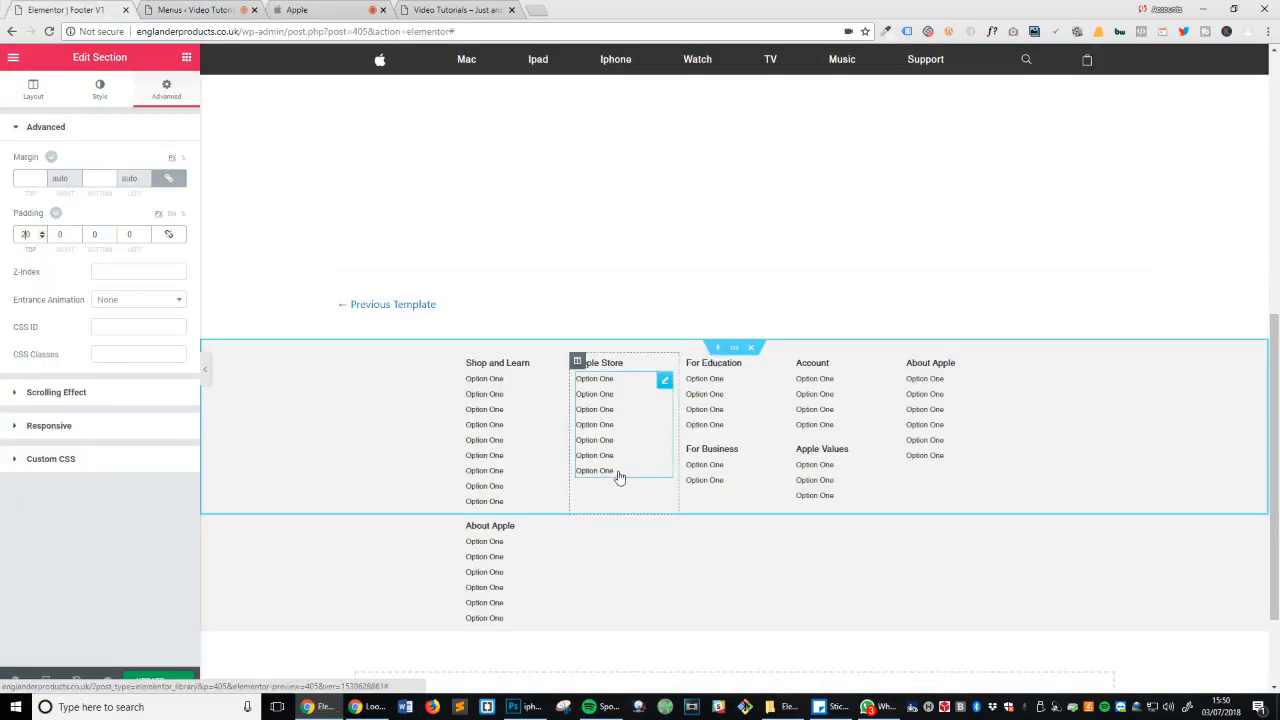
click(586, 530)
triple_click(132, 168)
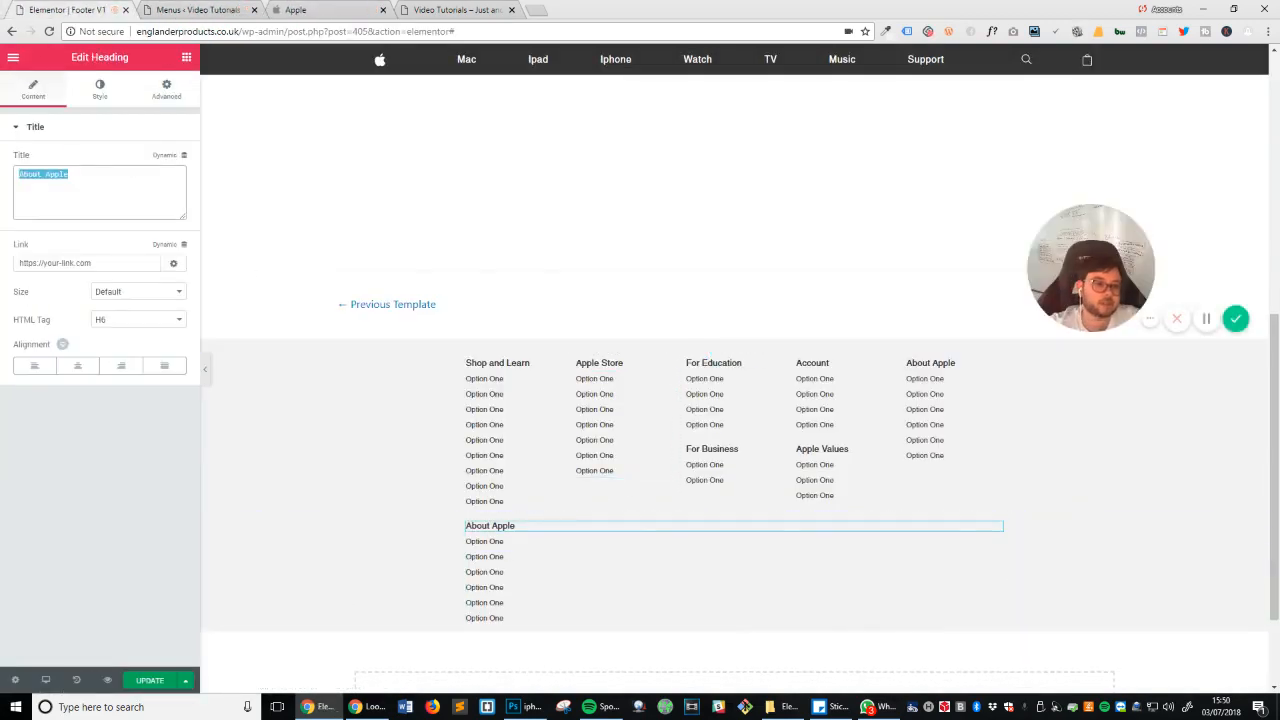
key(ctrl+v)
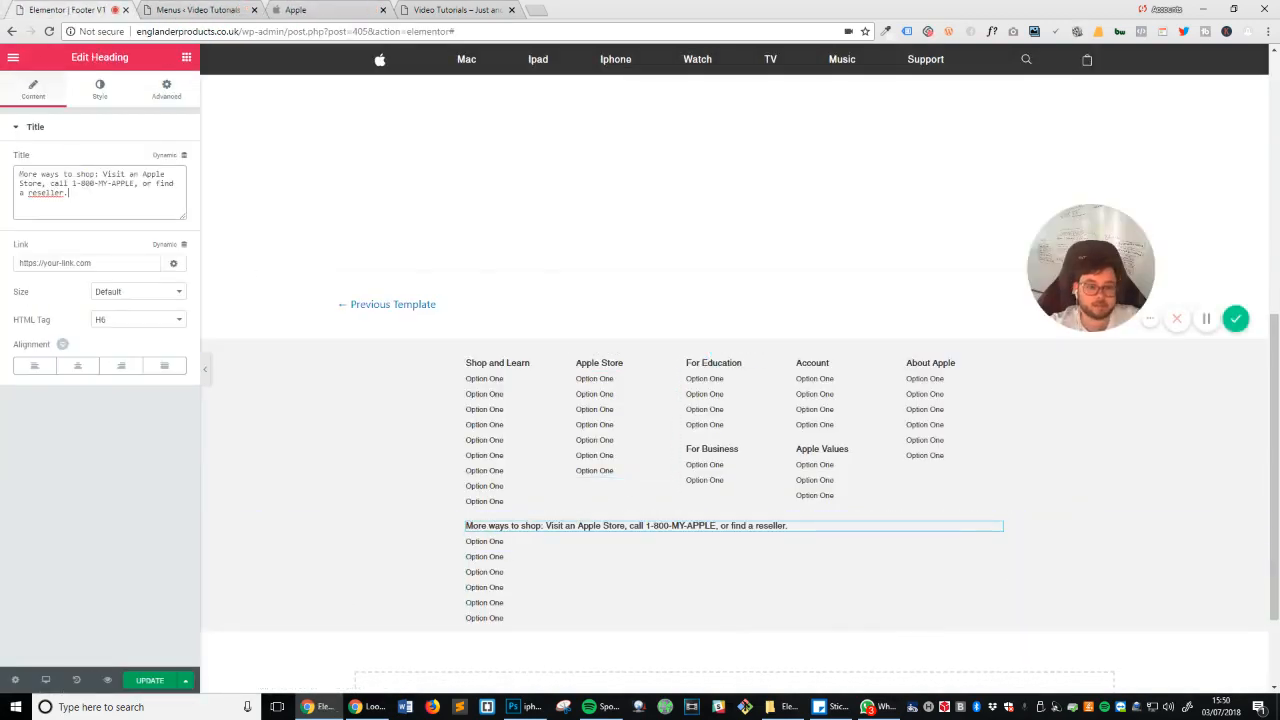
click(135, 320)
click(136, 427)
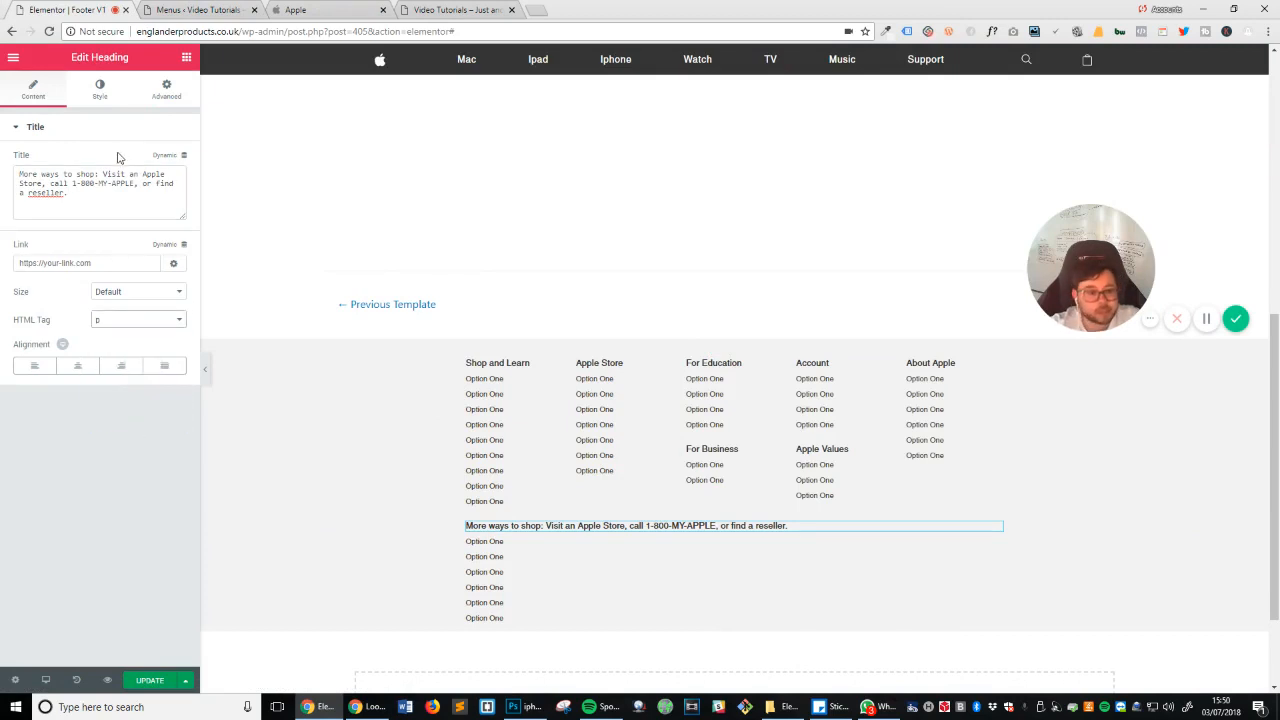
Step: Set the "More ways to shop" heading's text colour to #898989, using the line on the Apple site as reference
click(99, 90)
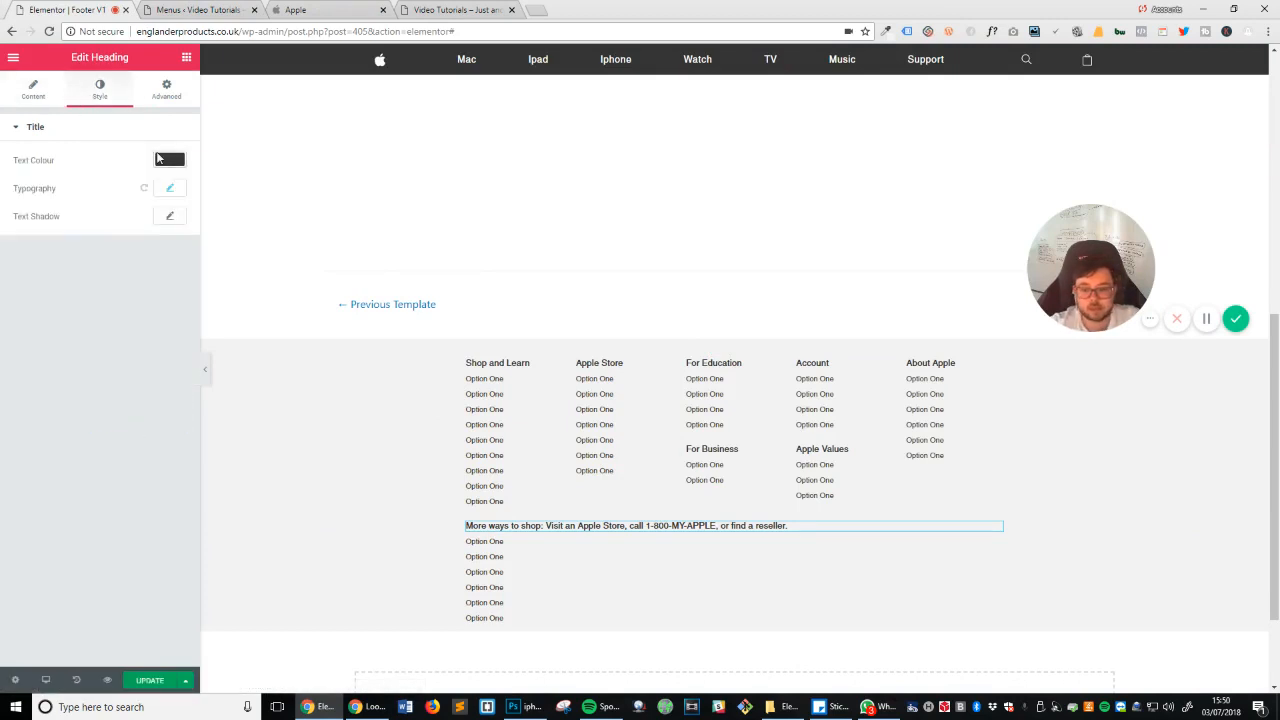
click(188, 9)
click(350, 12)
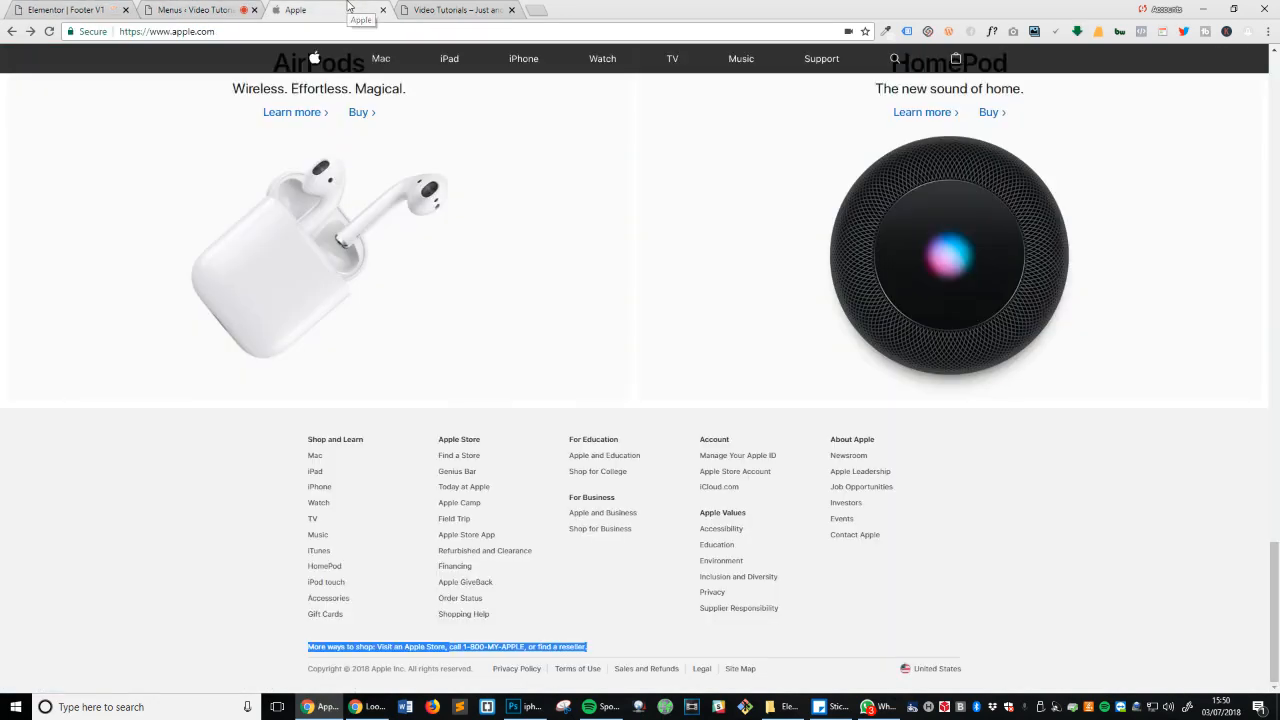
click(640, 620)
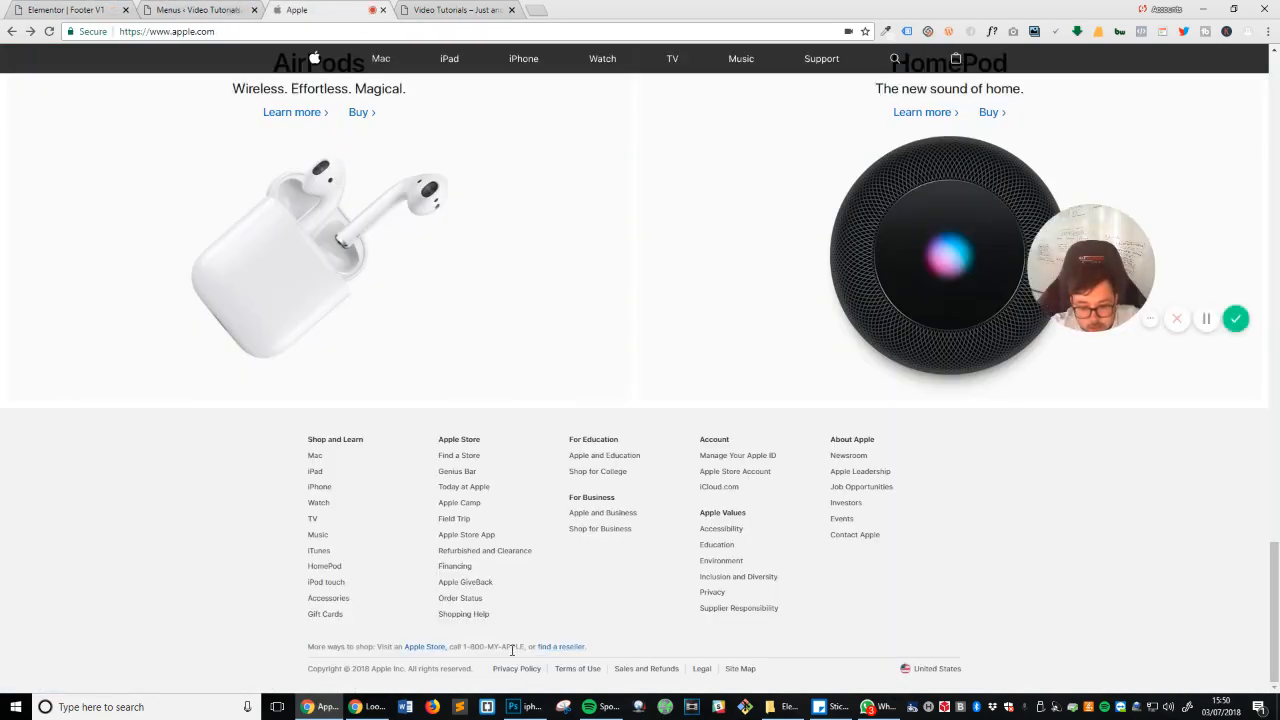
click(85, 11)
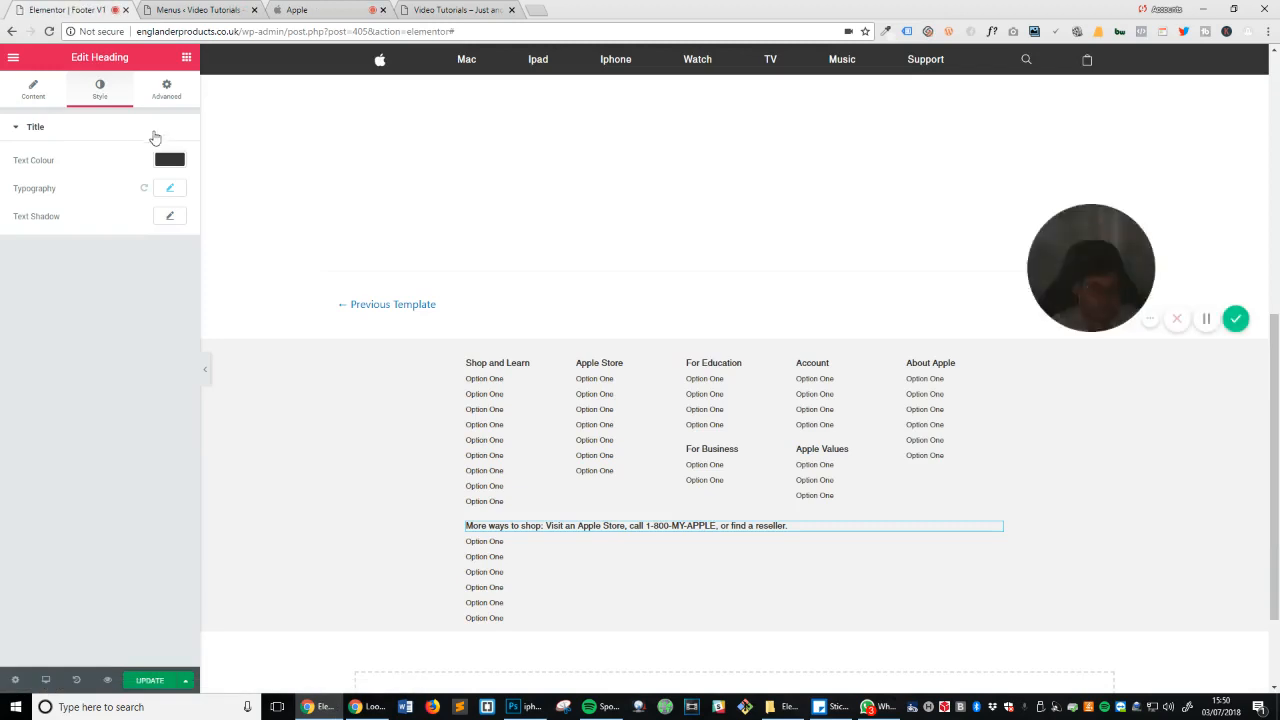
click(168, 161)
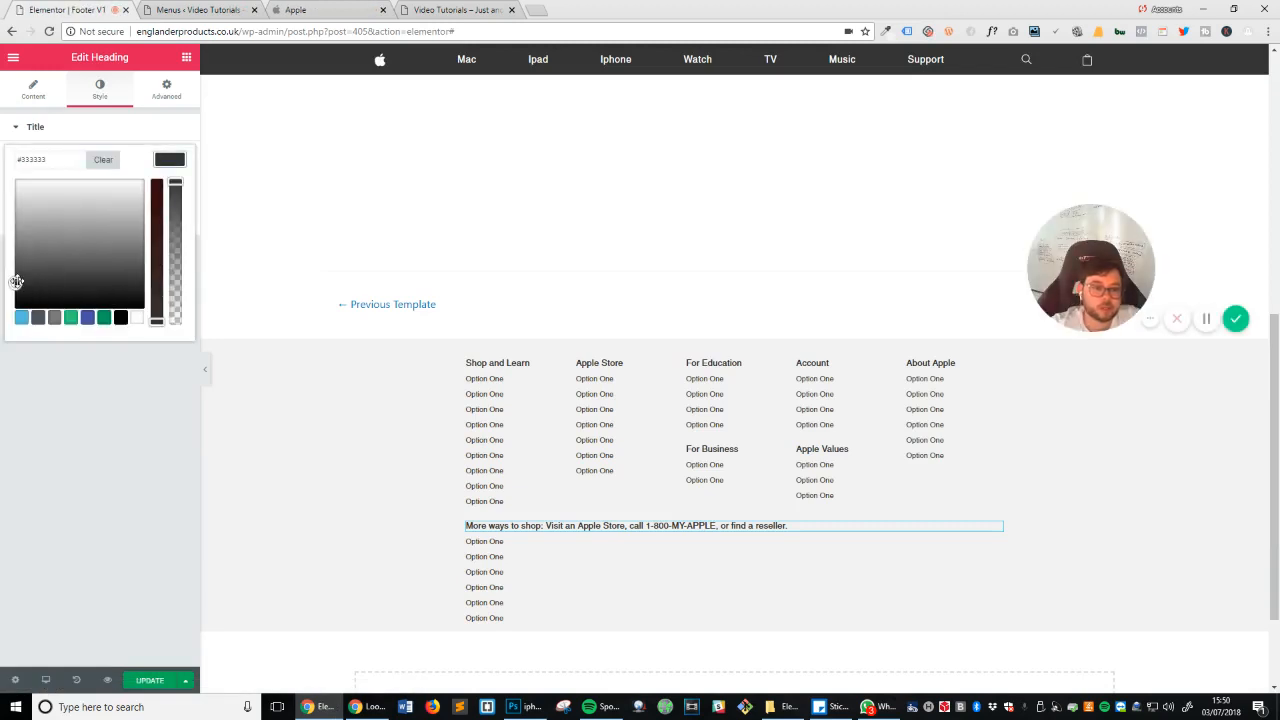
drag(17, 281, 17, 237)
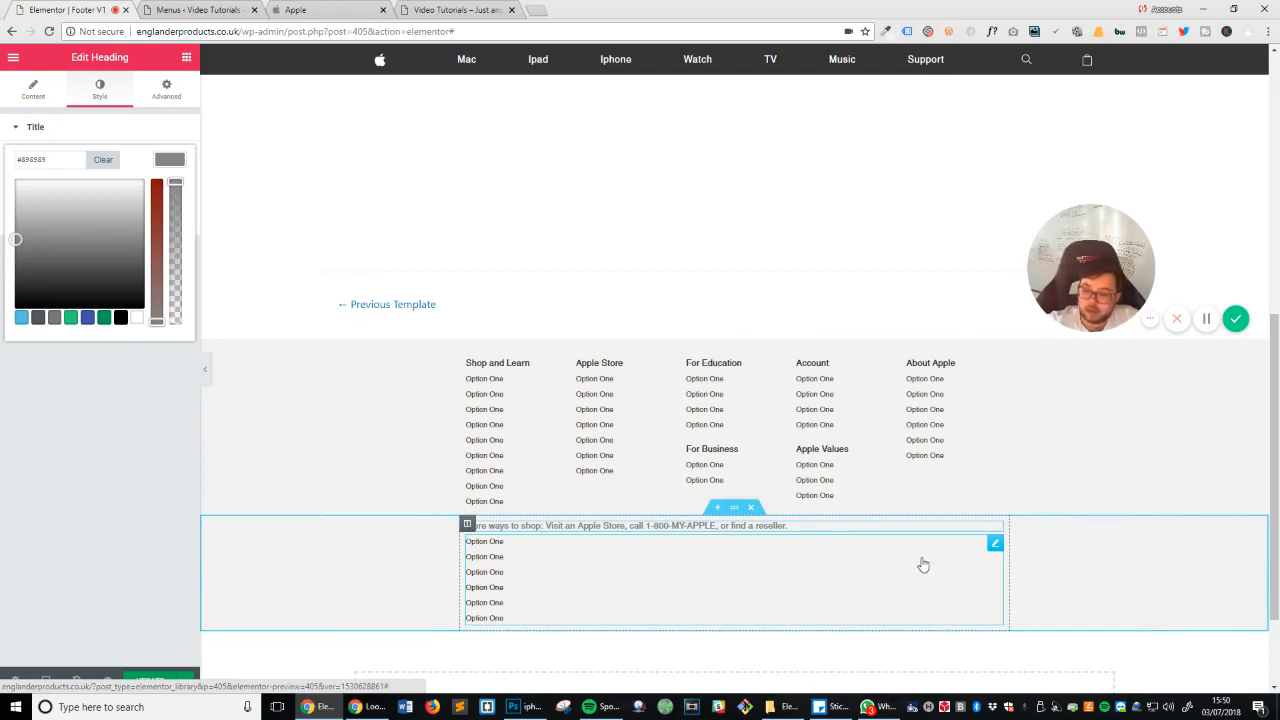
Step: Delete the Option One list below the "More ways to shop" line and compare the result with the Apple footer
right_click(995, 543)
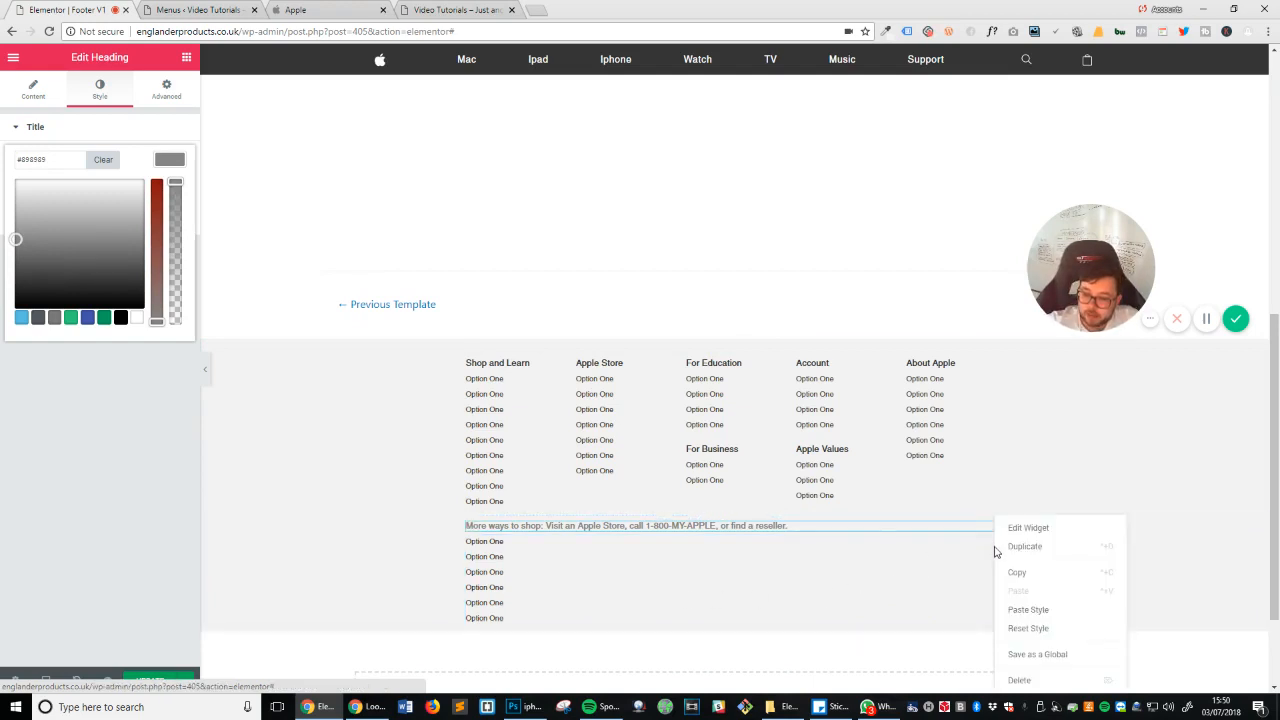
click(1044, 680)
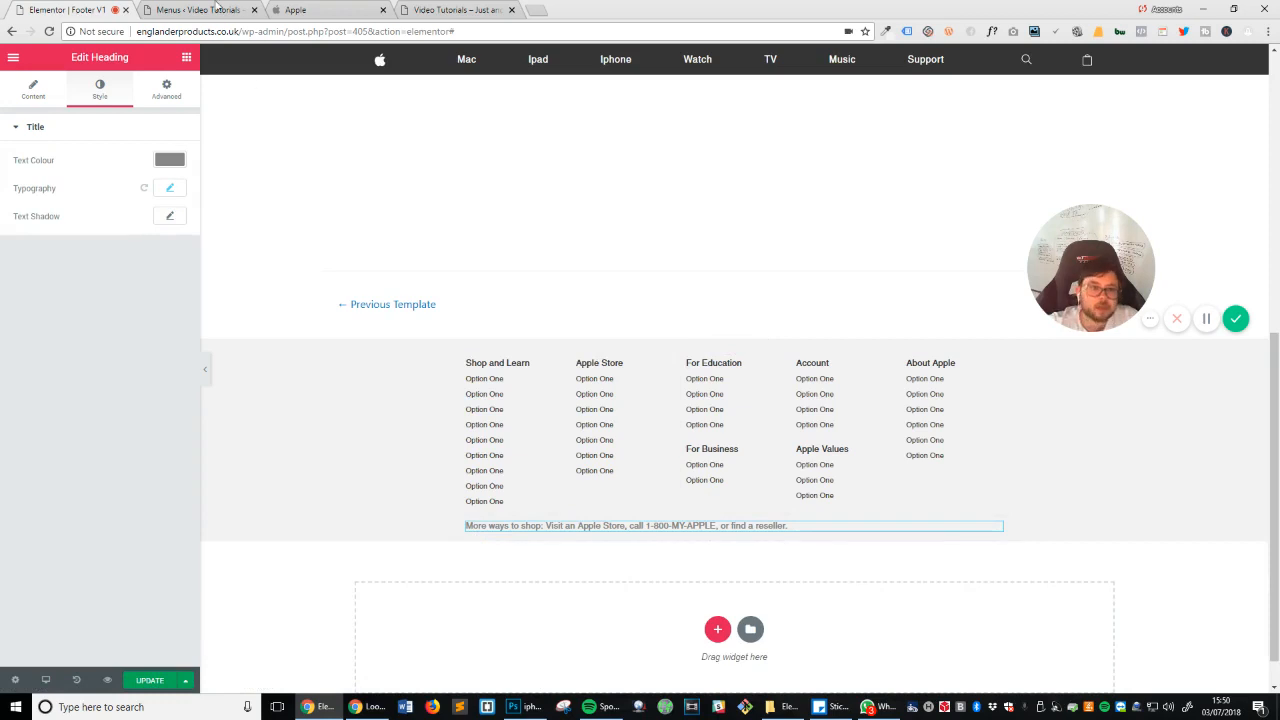
click(325, 9)
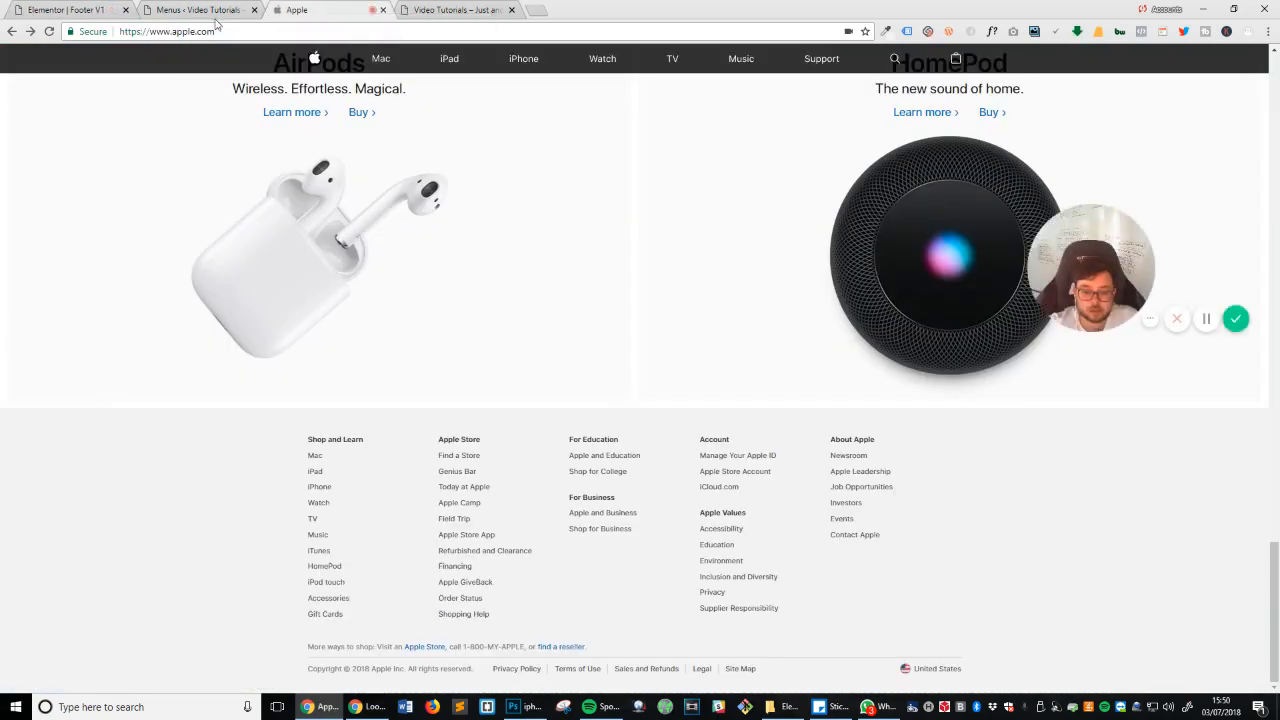
click(70, 10)
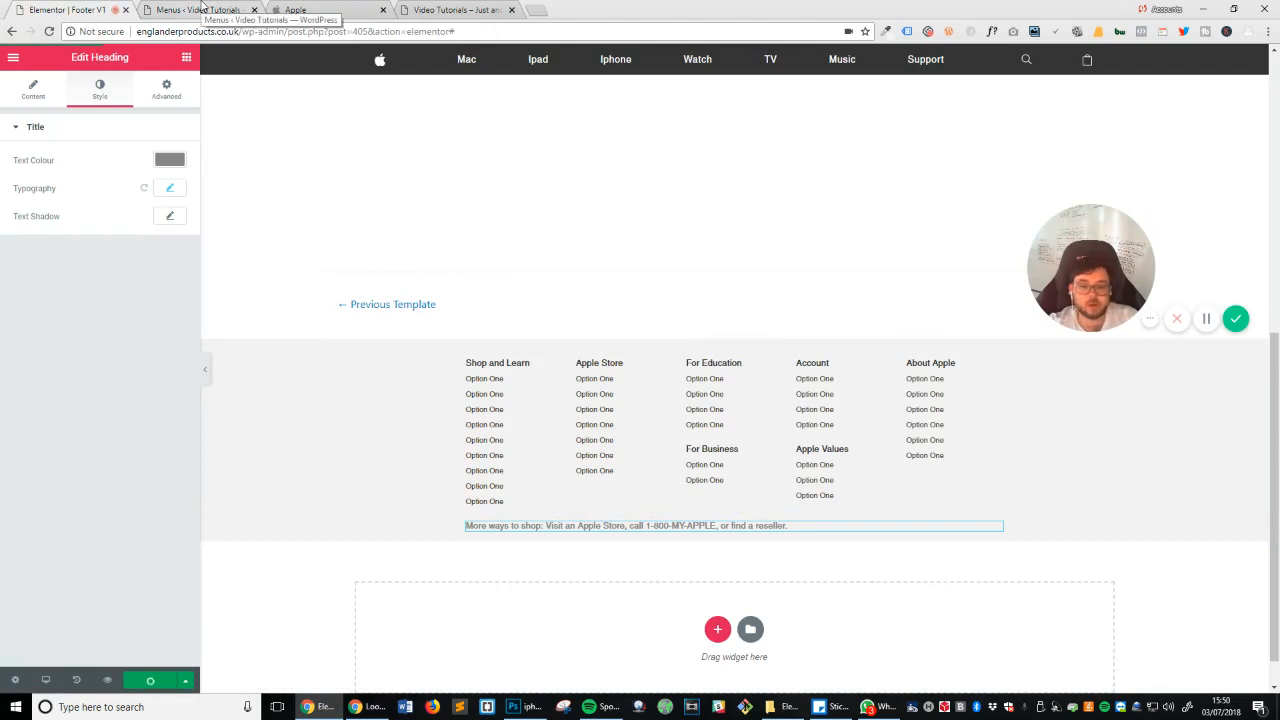
Step: Move the Apple browser tab directly beside the Elementor tab and select the copyright line in Apple's footer
click(200, 9)
click(330, 9)
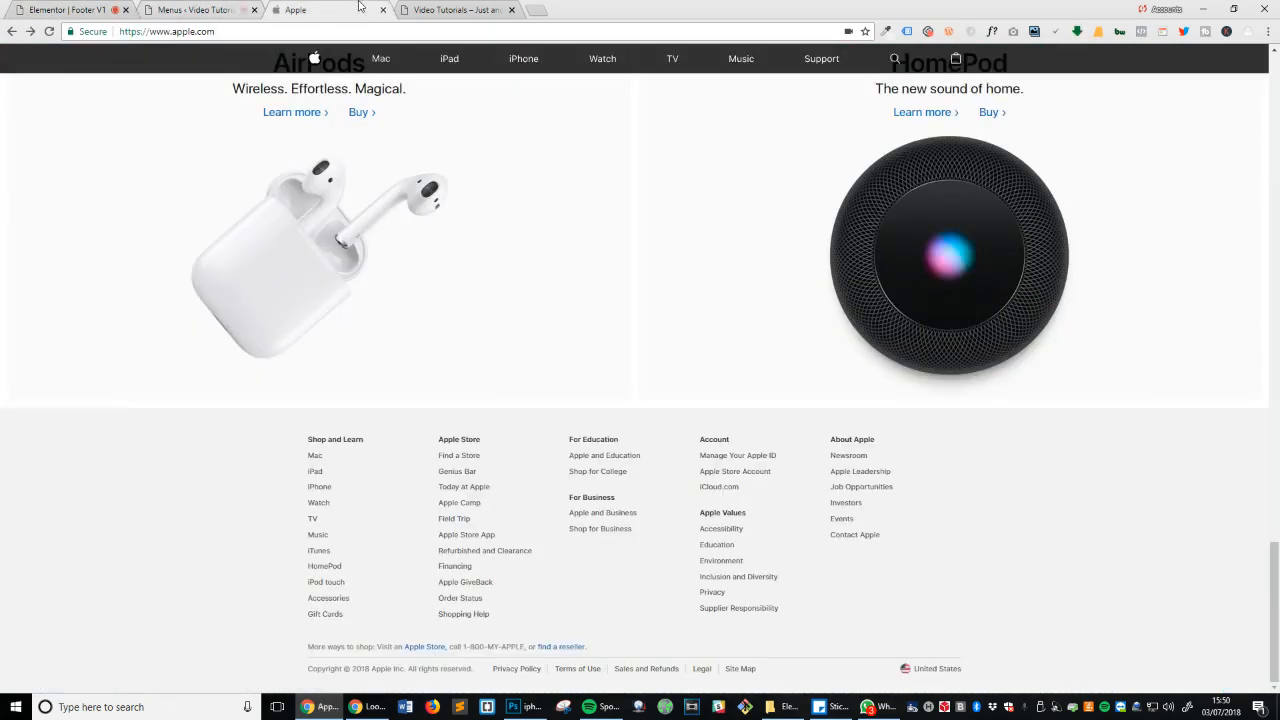
drag(326, 10, 242, 9)
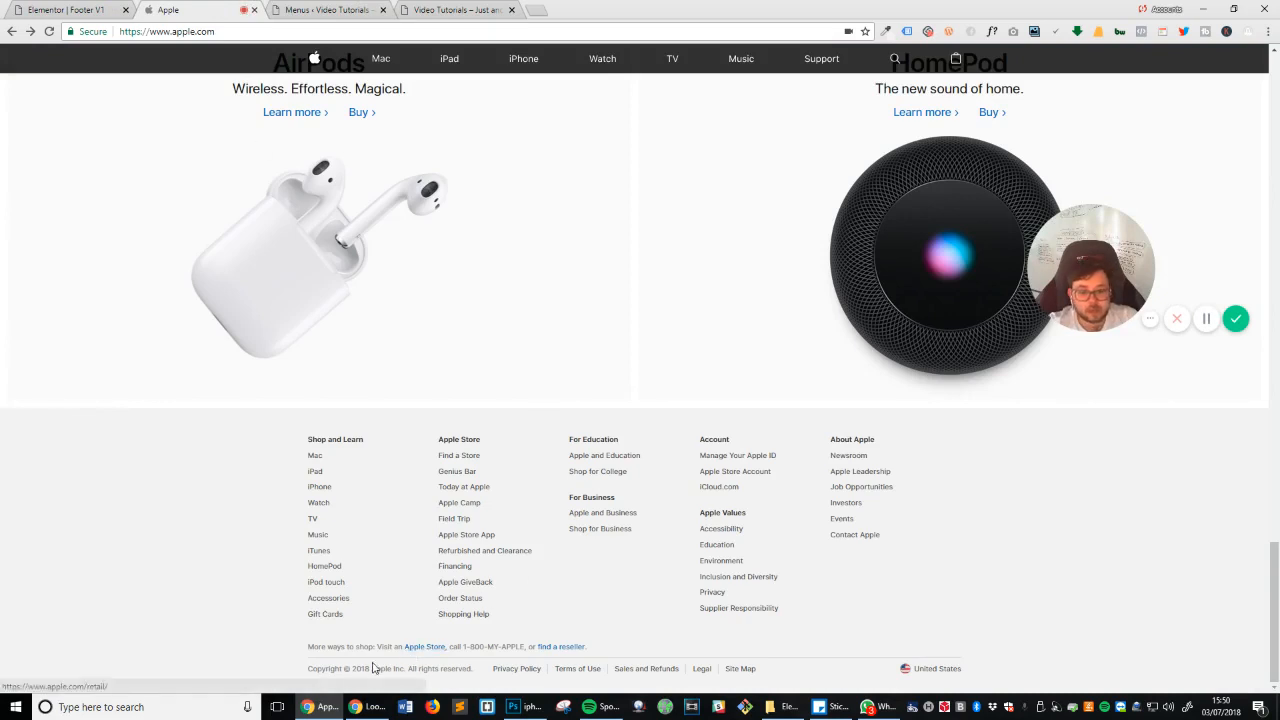
drag(308, 669, 489, 689)
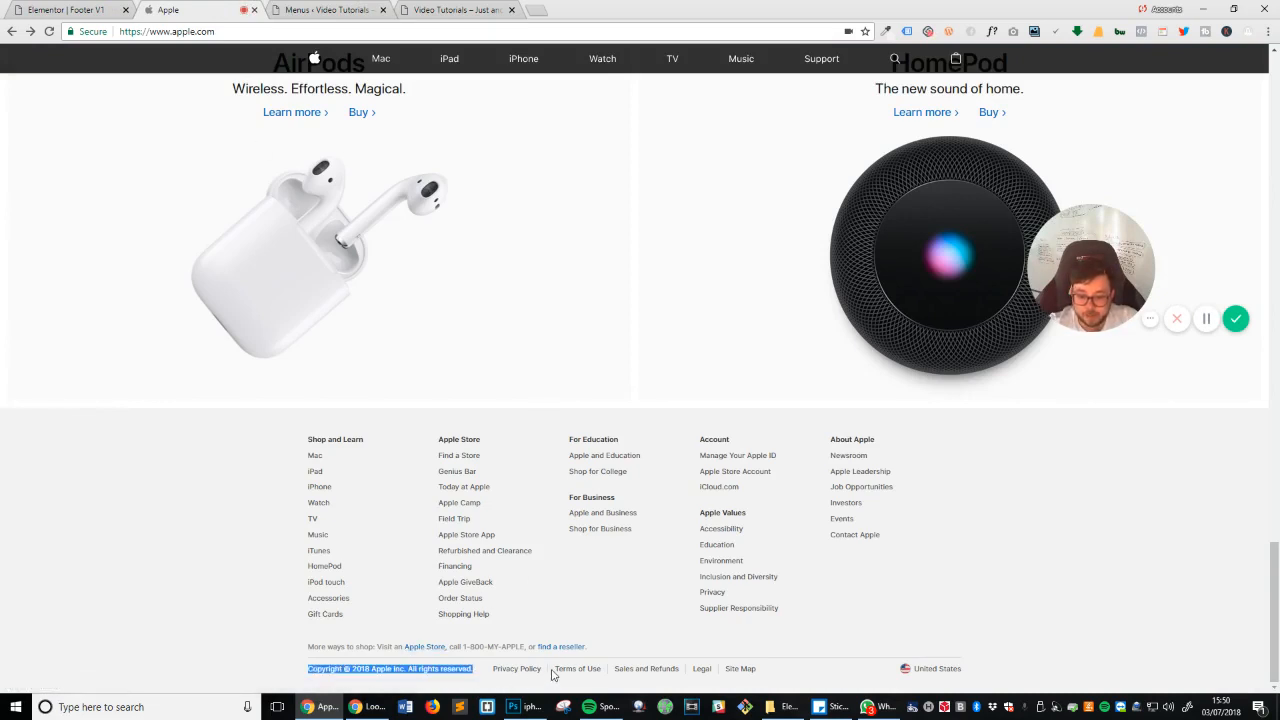
Step: Find the Divider widget in Elementor and place it below the "More ways to shop" line
click(130, 12)
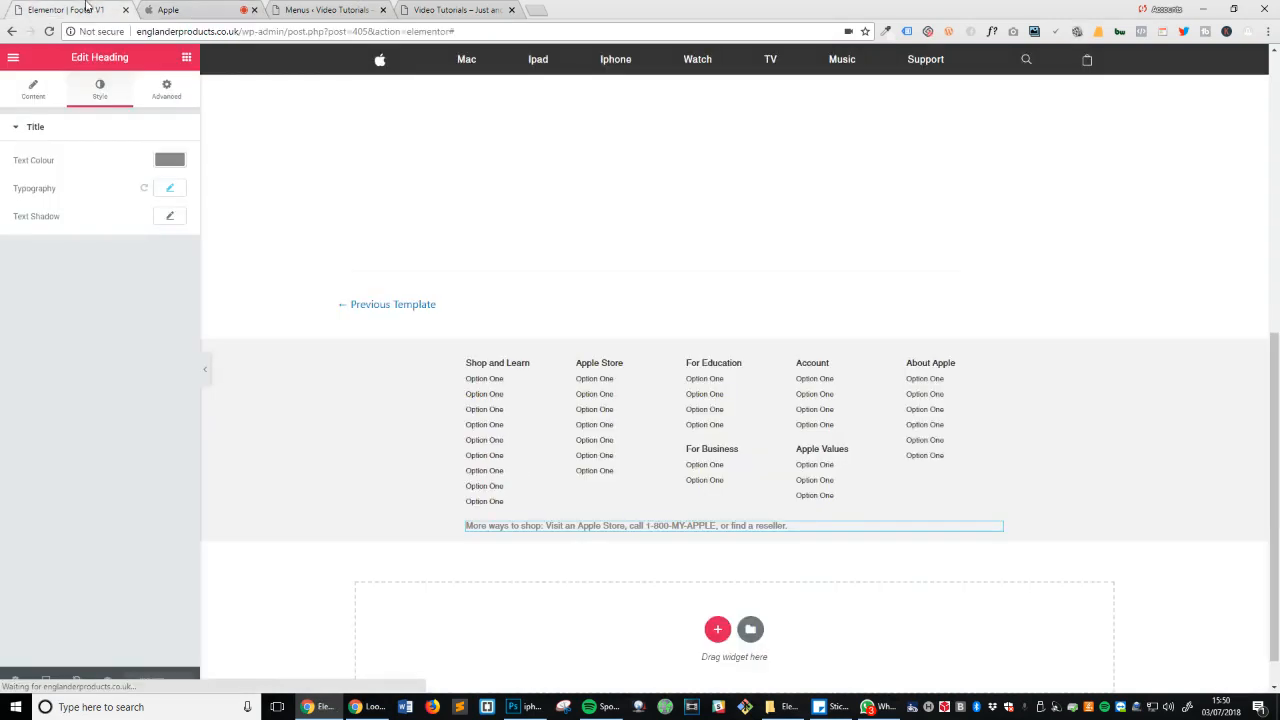
click(186, 57)
click(36, 108)
text(div)
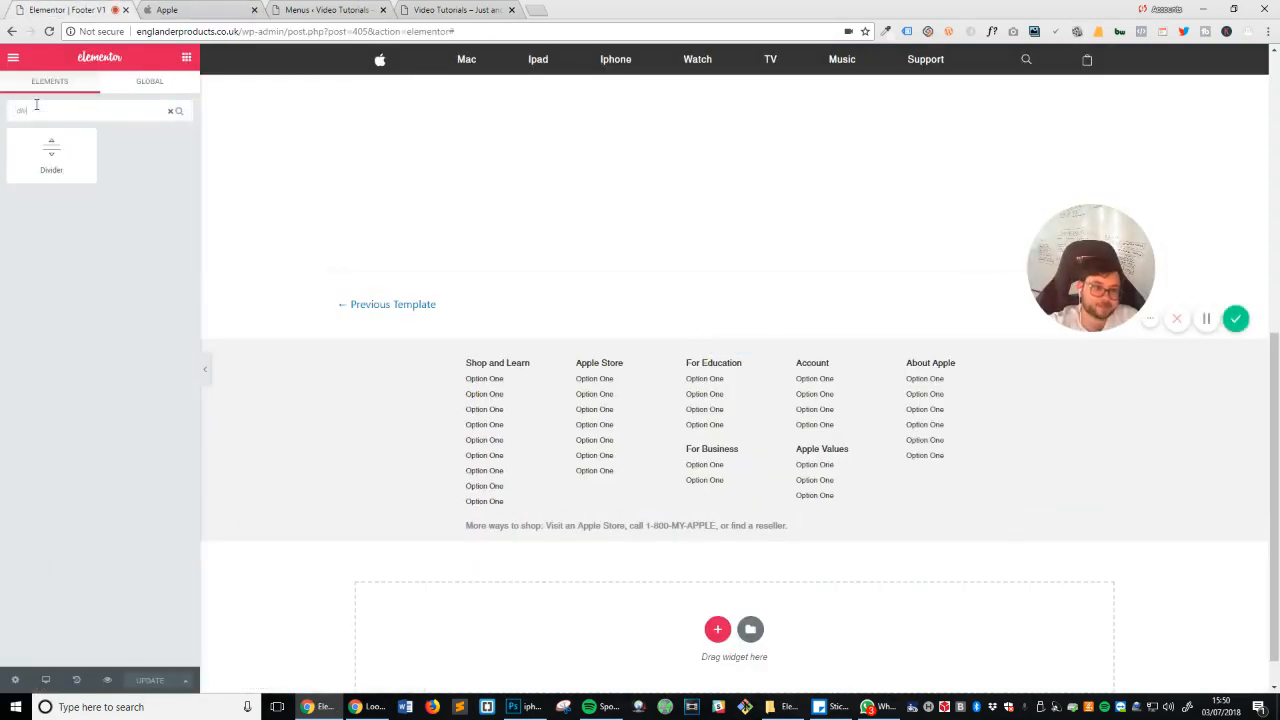
drag(41, 141, 670, 540)
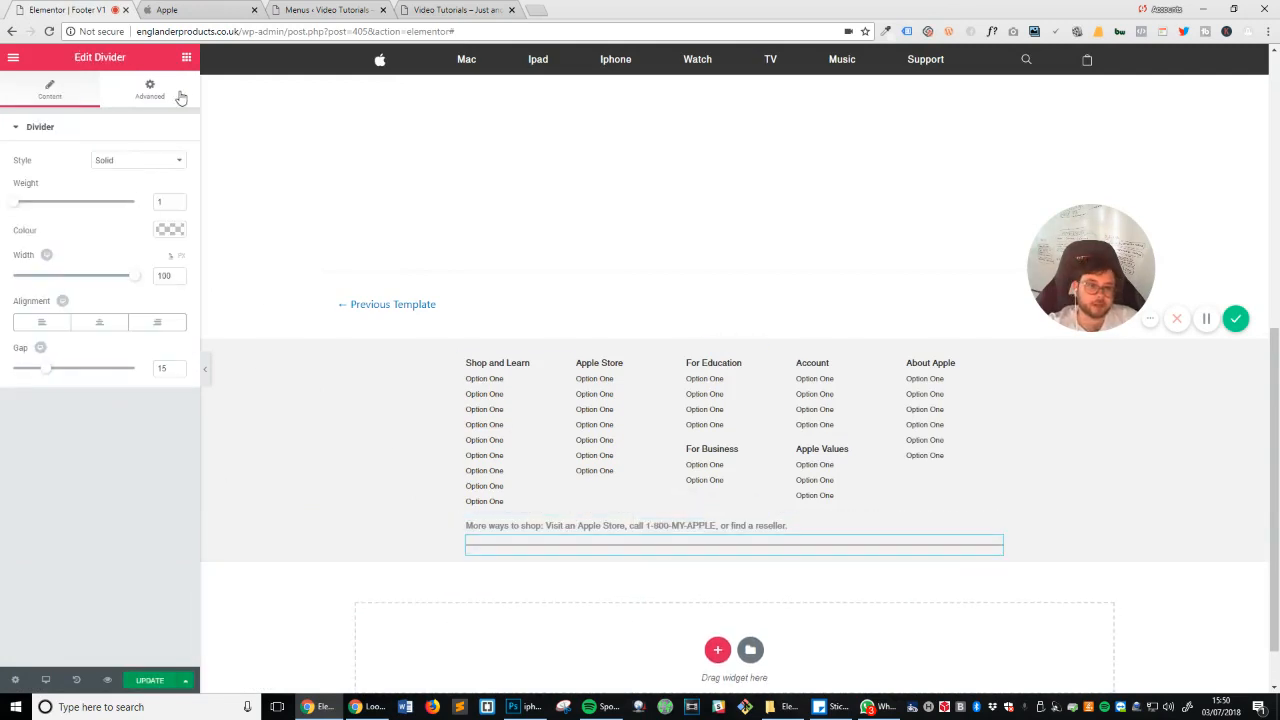
Step: Check the line spacing in Apple's footer and reduce the divider's gap to 8
click(200, 10)
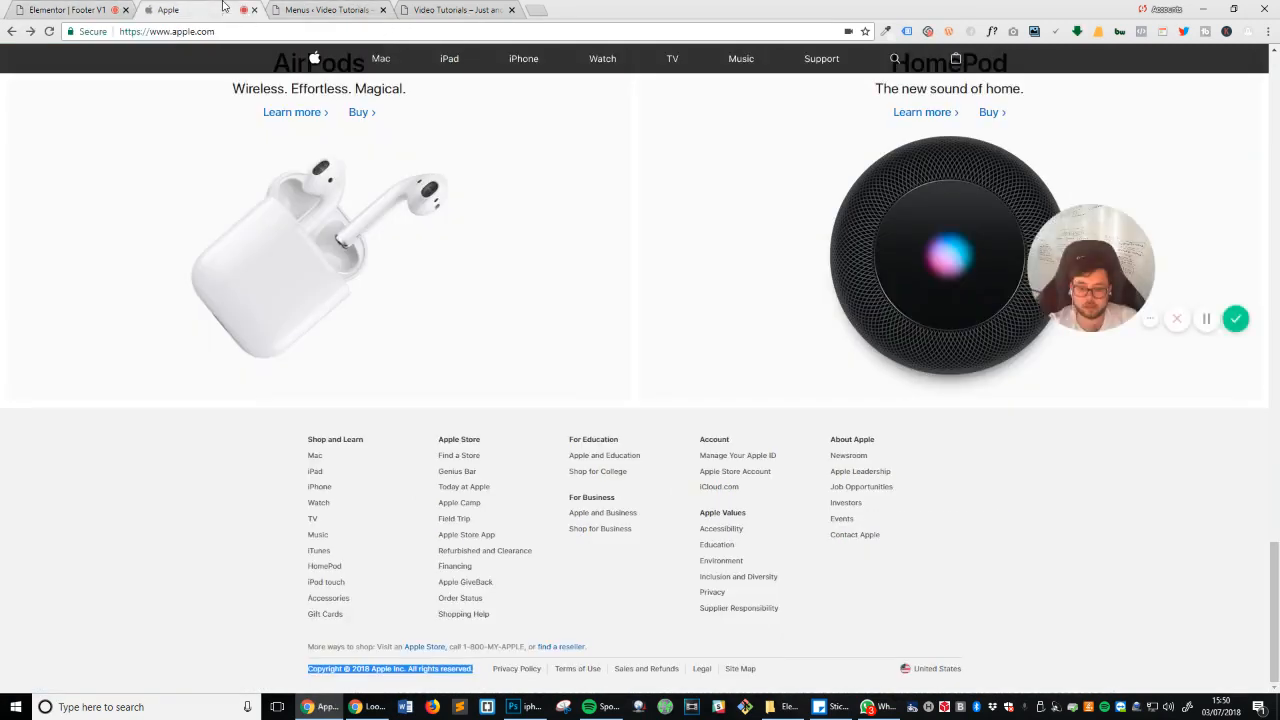
click(117, 7)
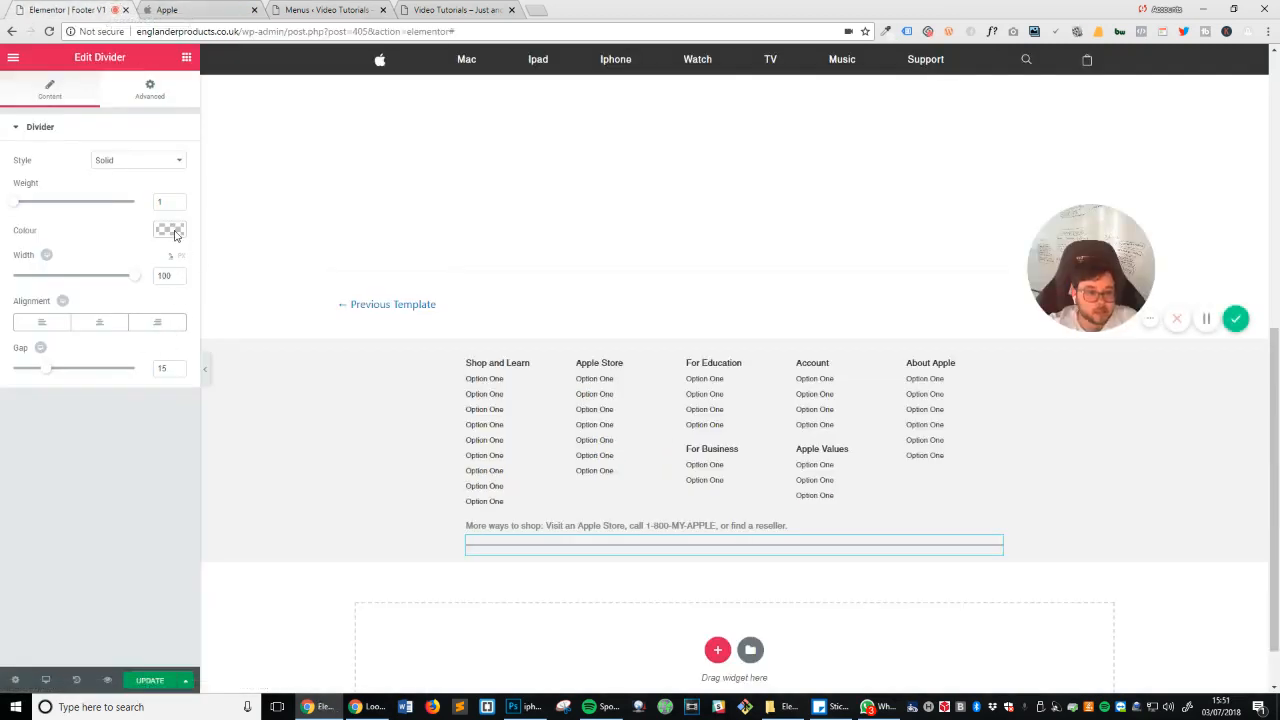
drag(50, 375, 30, 381)
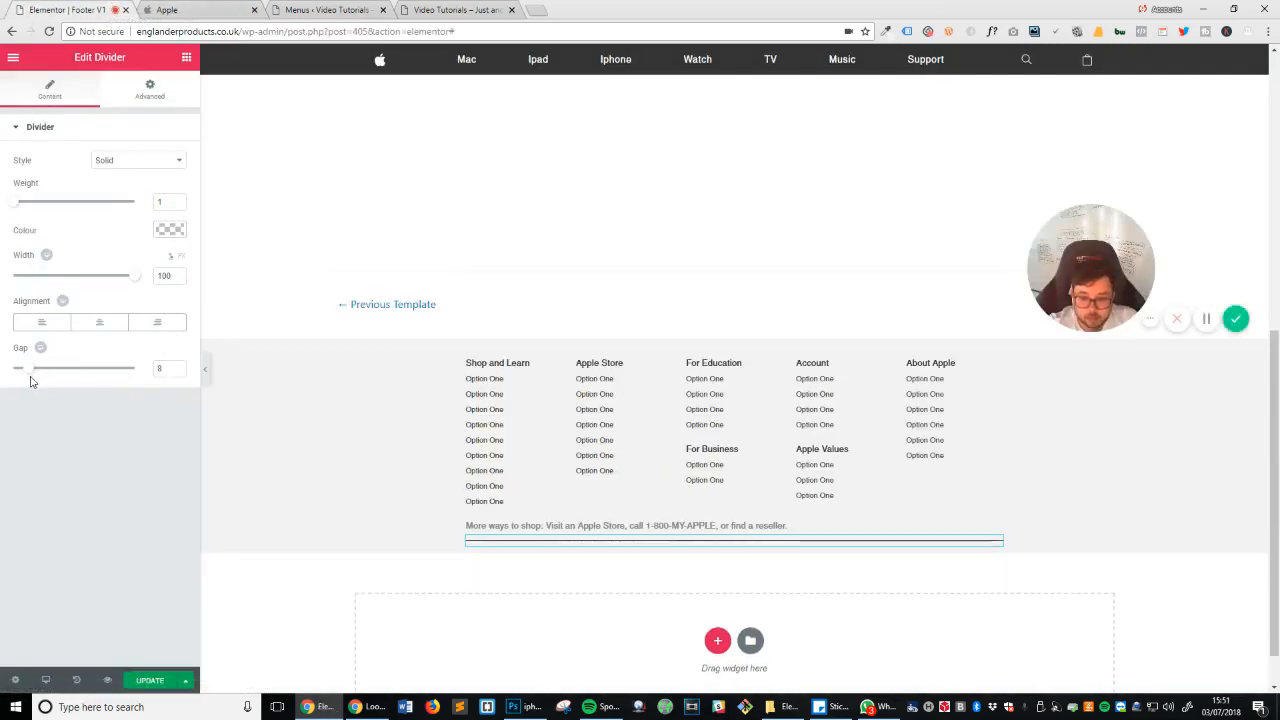
Step: Change the divider's colour to a light grey and update the footer template
click(170, 228)
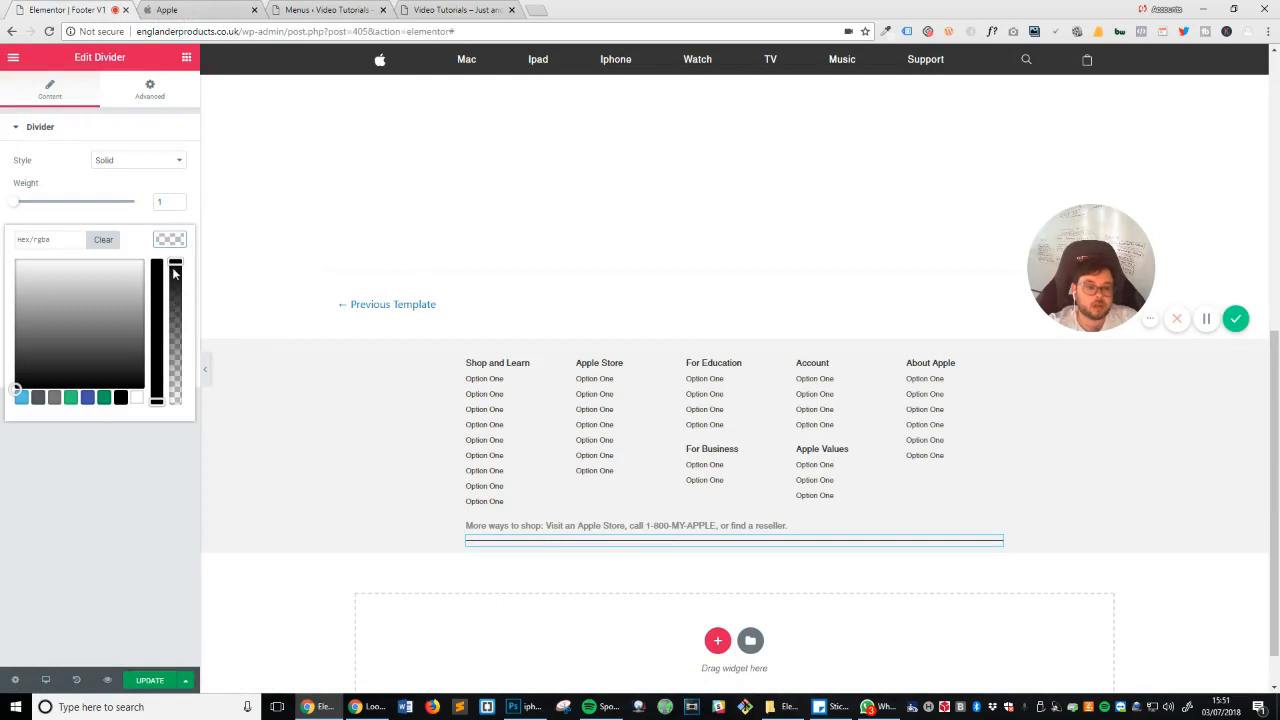
mouse_move(174, 273)
mouse_down()
mouse_move(168, 415)
mouse_move(186, 317)
mouse_move(178, 261)
mouse_up()
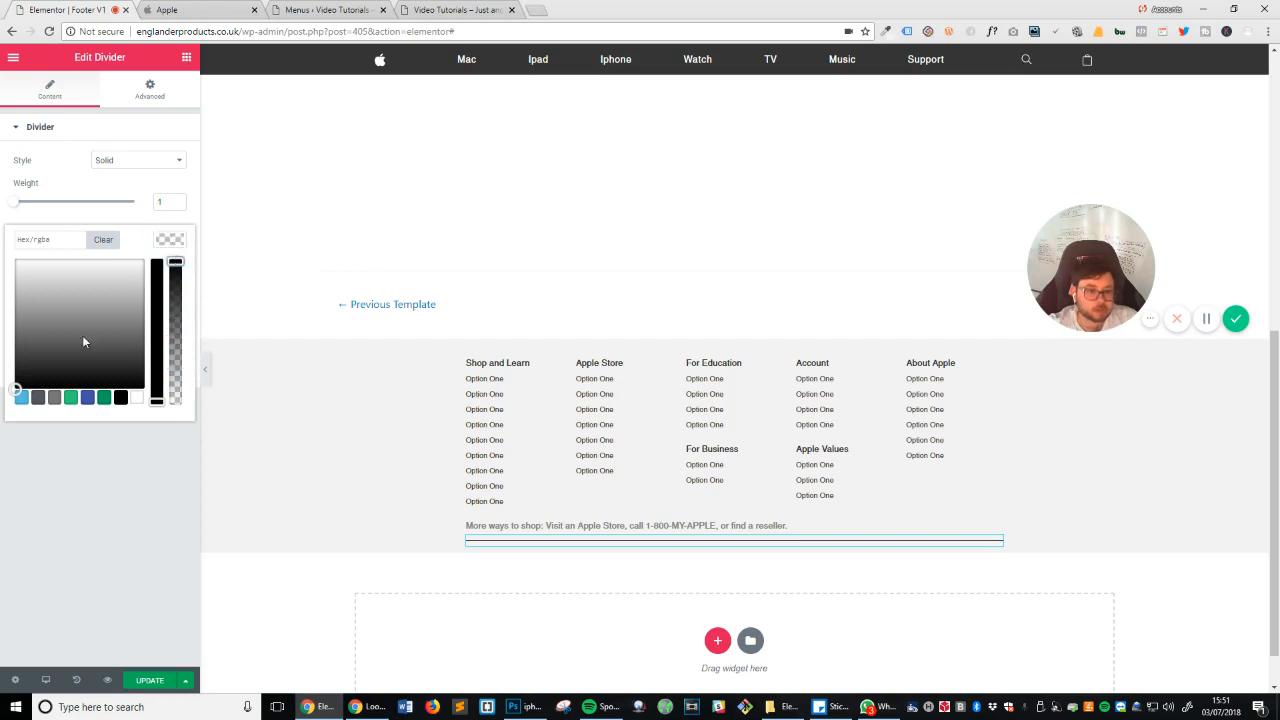
drag(15, 390, 22, 281)
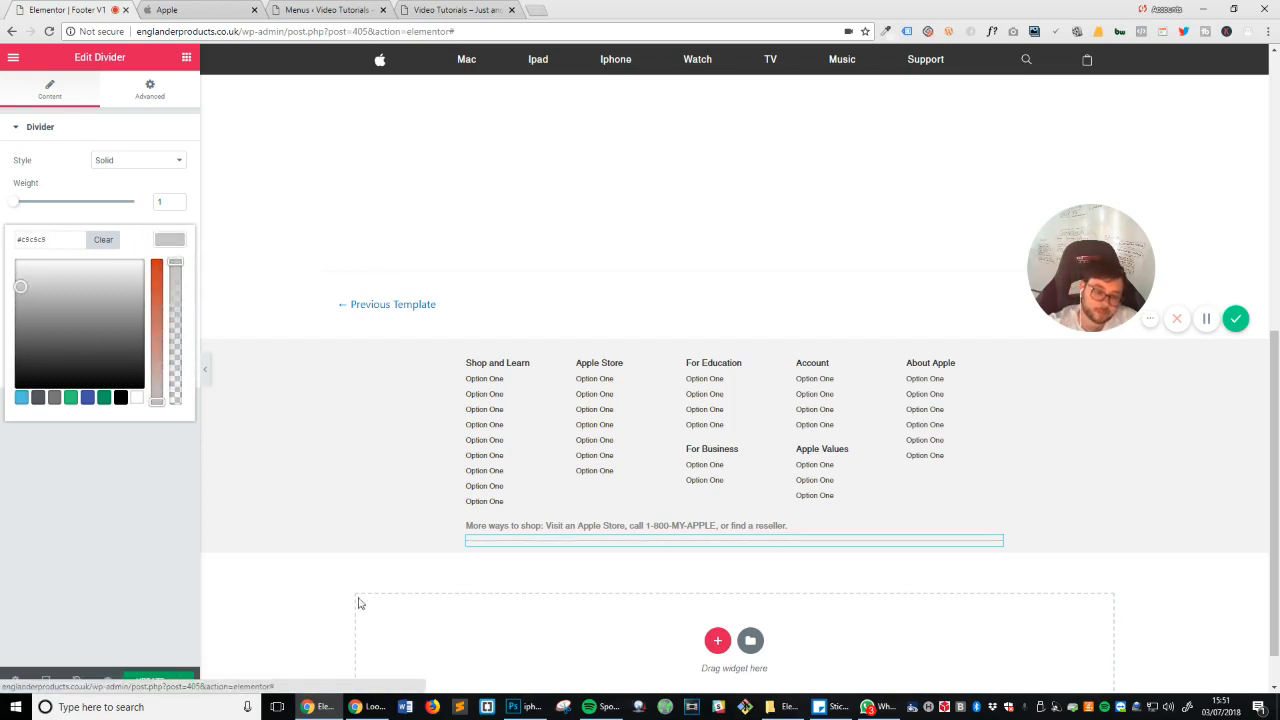
click(160, 680)
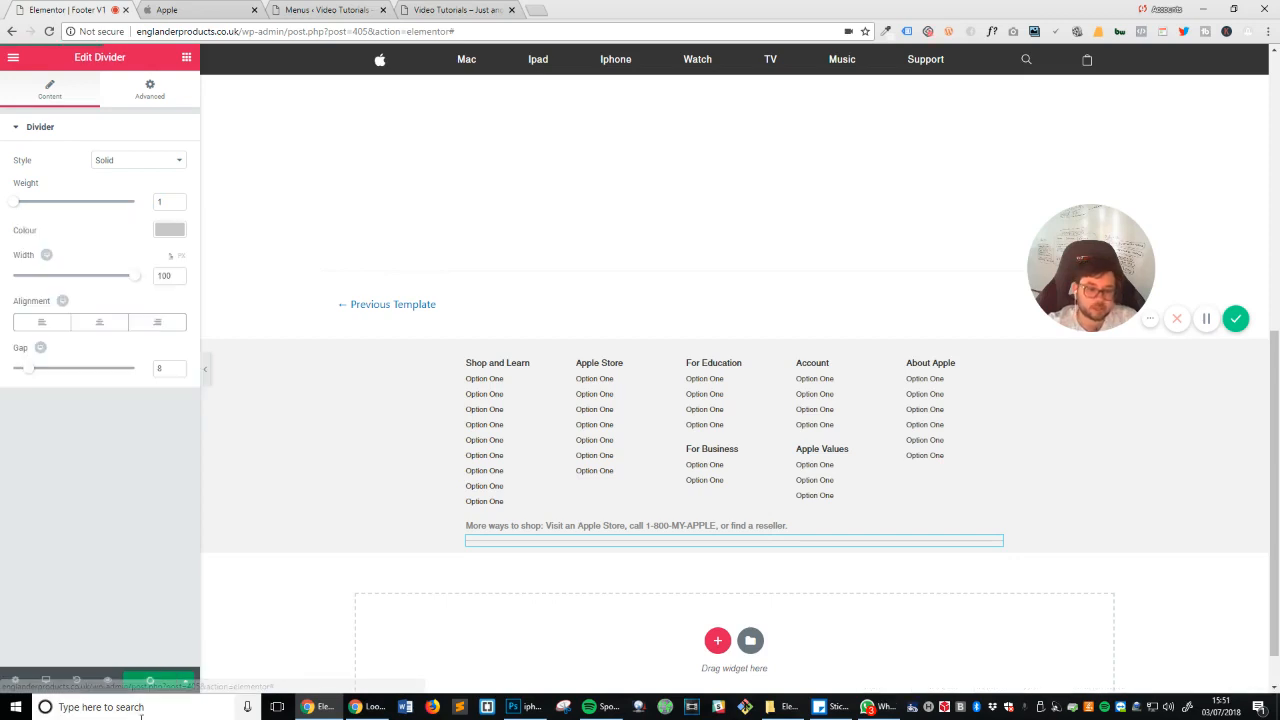
Step: Reload the live site's home page, examine how the updated footer renders, and return to the Elementor editor
click(410, 9)
click(330, 9)
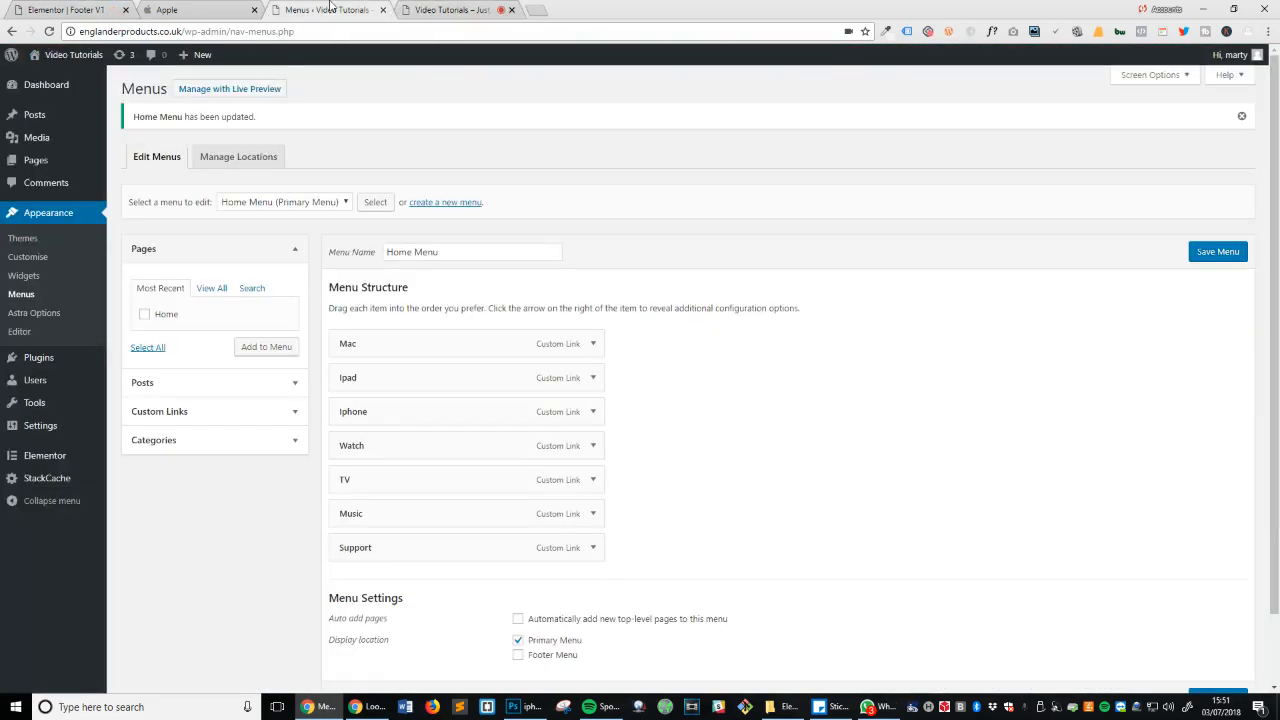
click(432, 9)
click(49, 31)
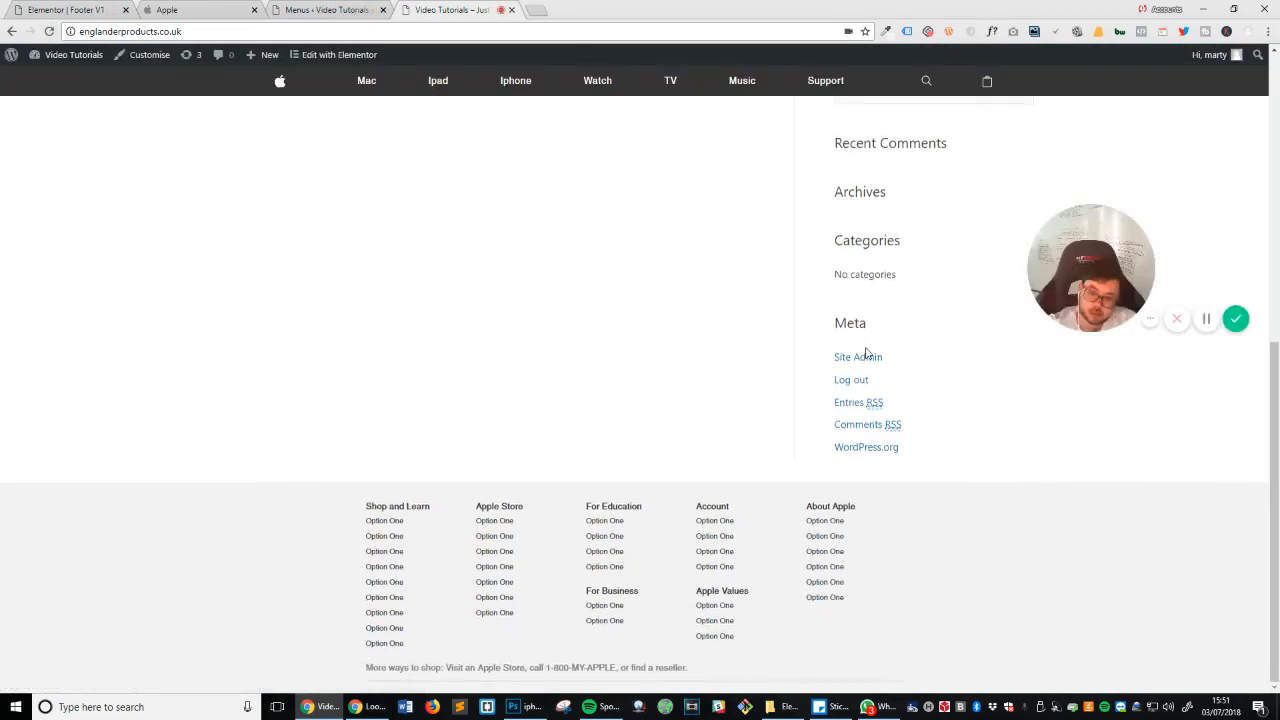
scroll(1015, 430, up, 5)
scroll(990, 415, down, 5)
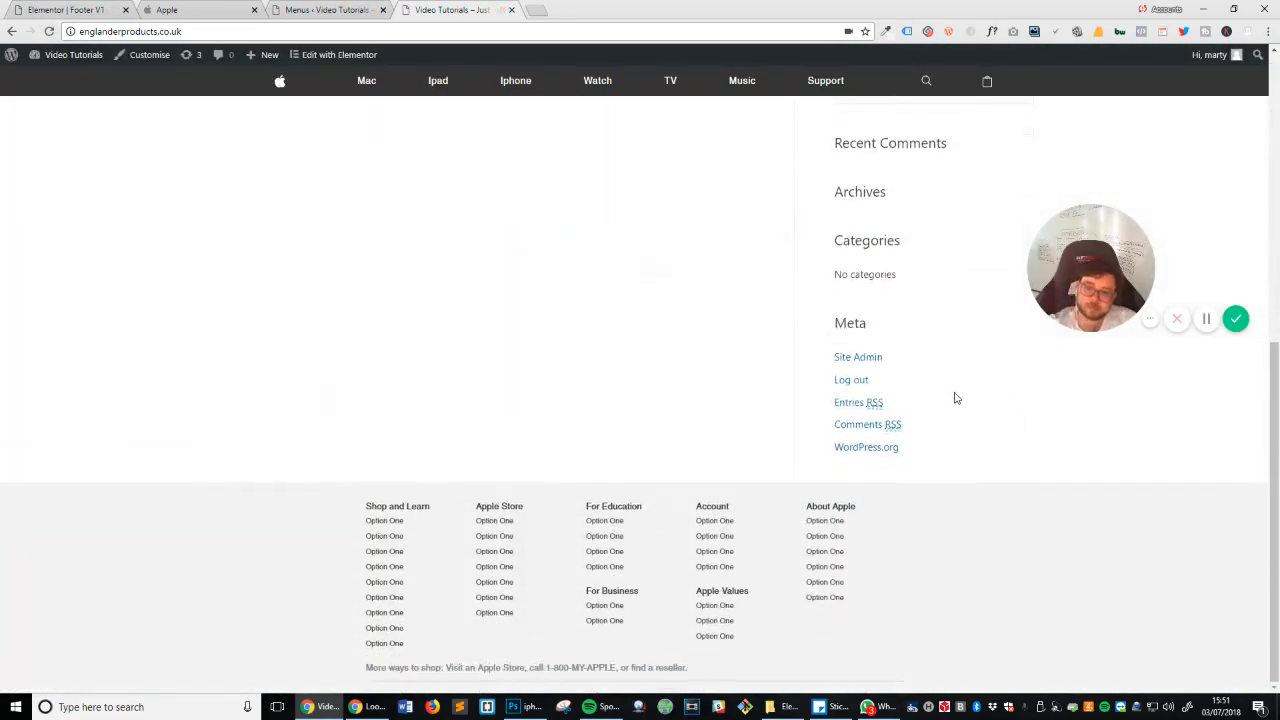
click(60, 9)
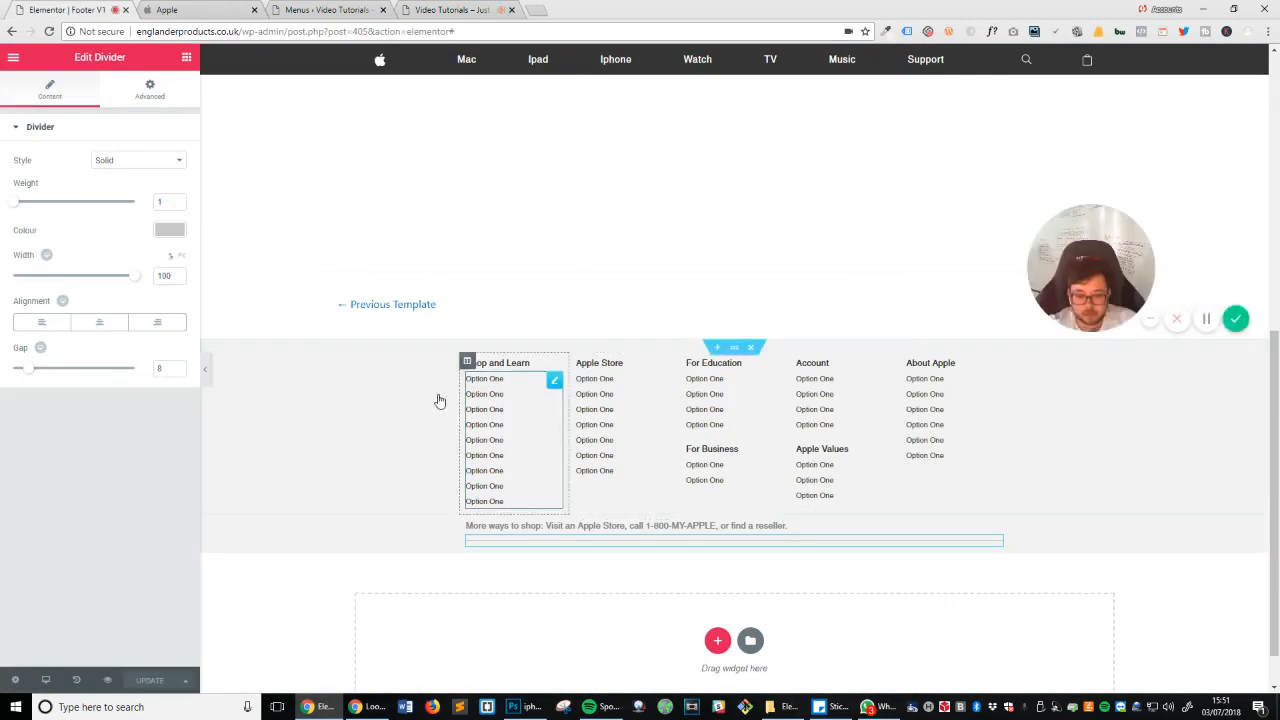
Step: Following the bottom row of Apple's footer, add an inner Columns section below the divider and extend it to three columns
click(213, 7)
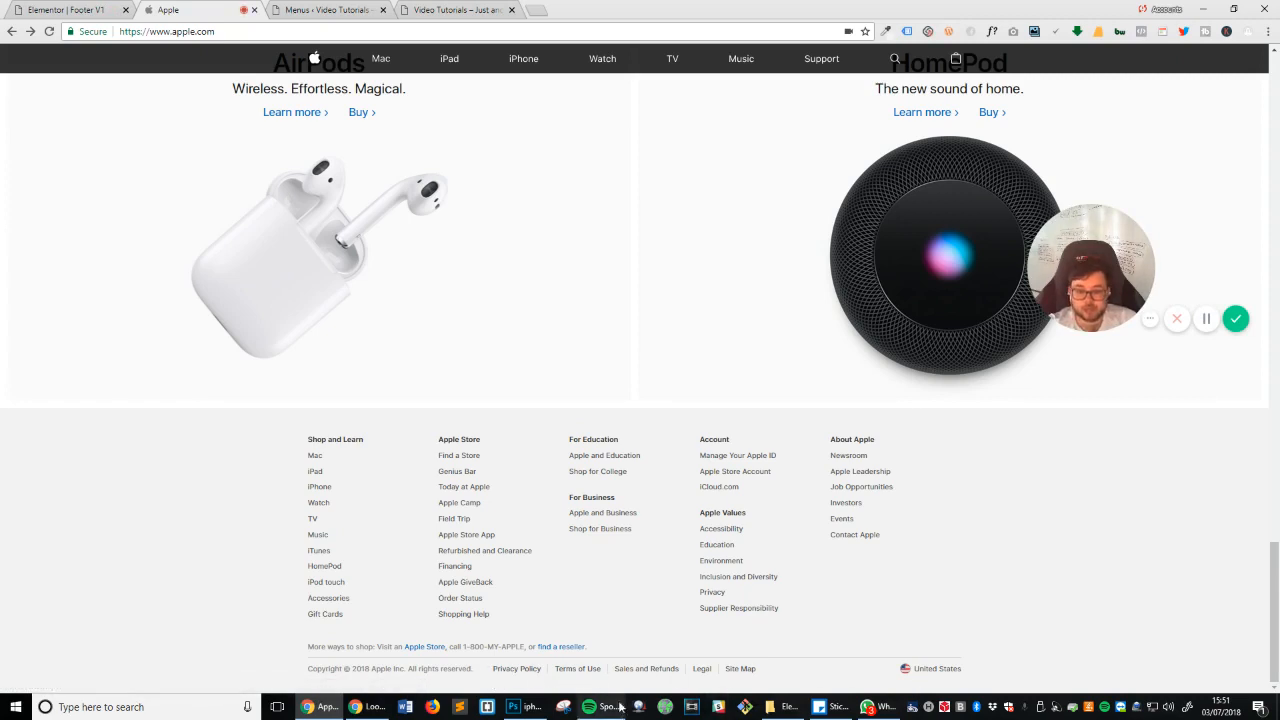
drag(379, 683, 910, 680)
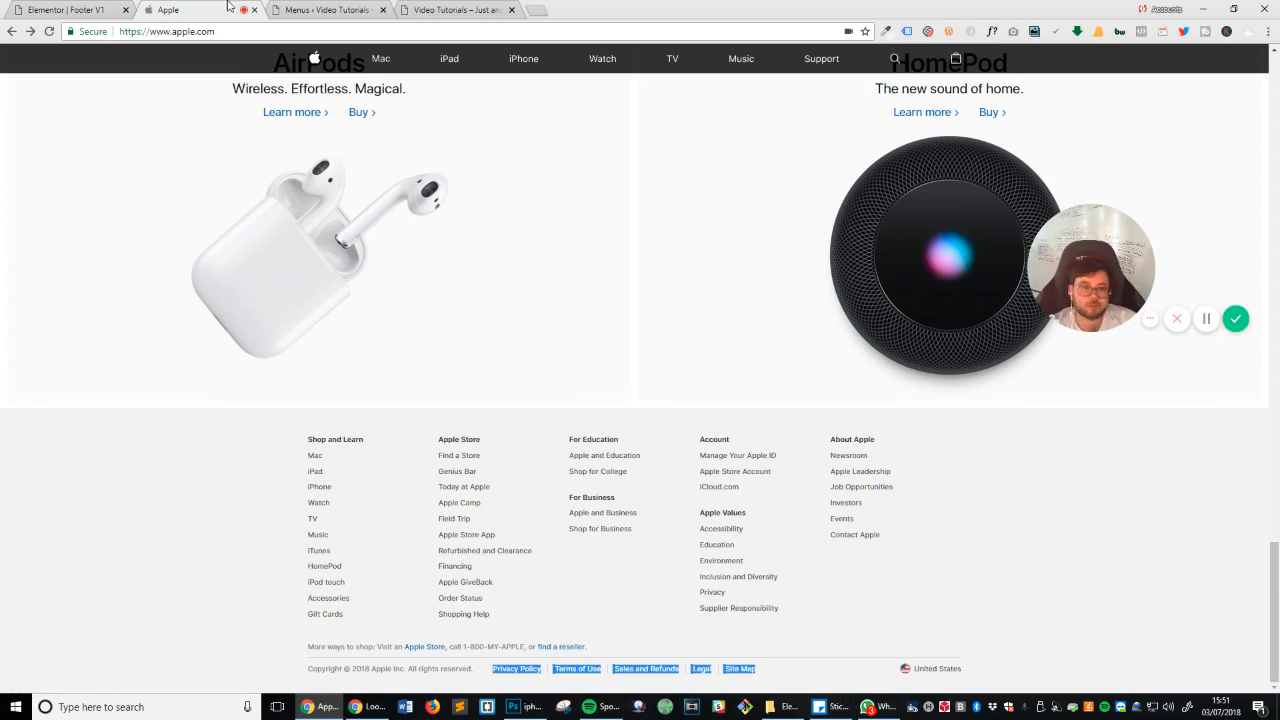
click(78, 8)
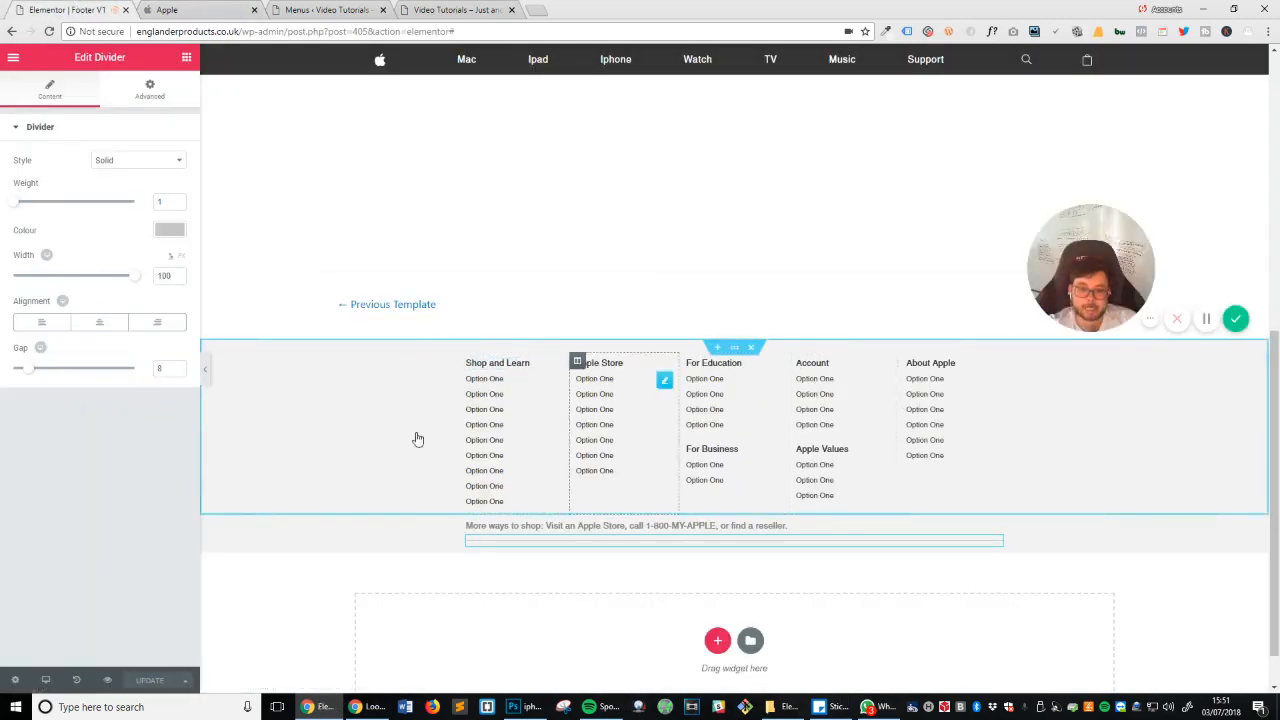
click(224, 8)
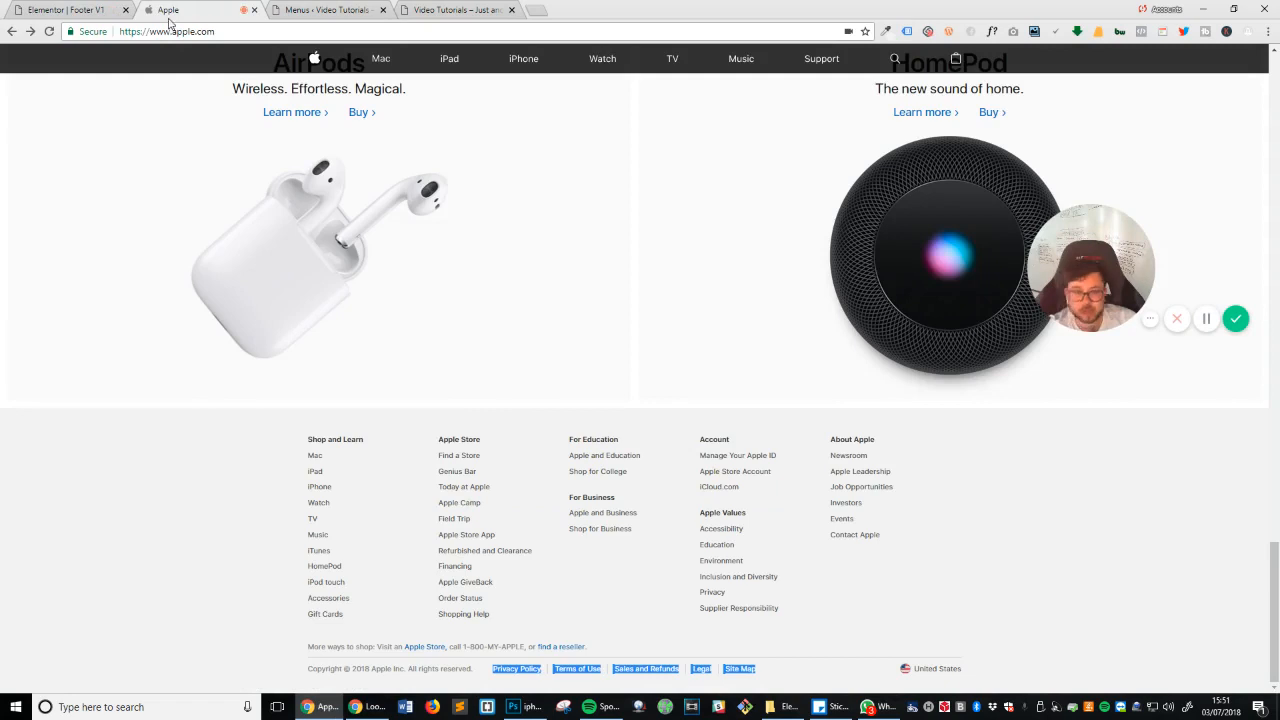
click(116, 8)
click(186, 57)
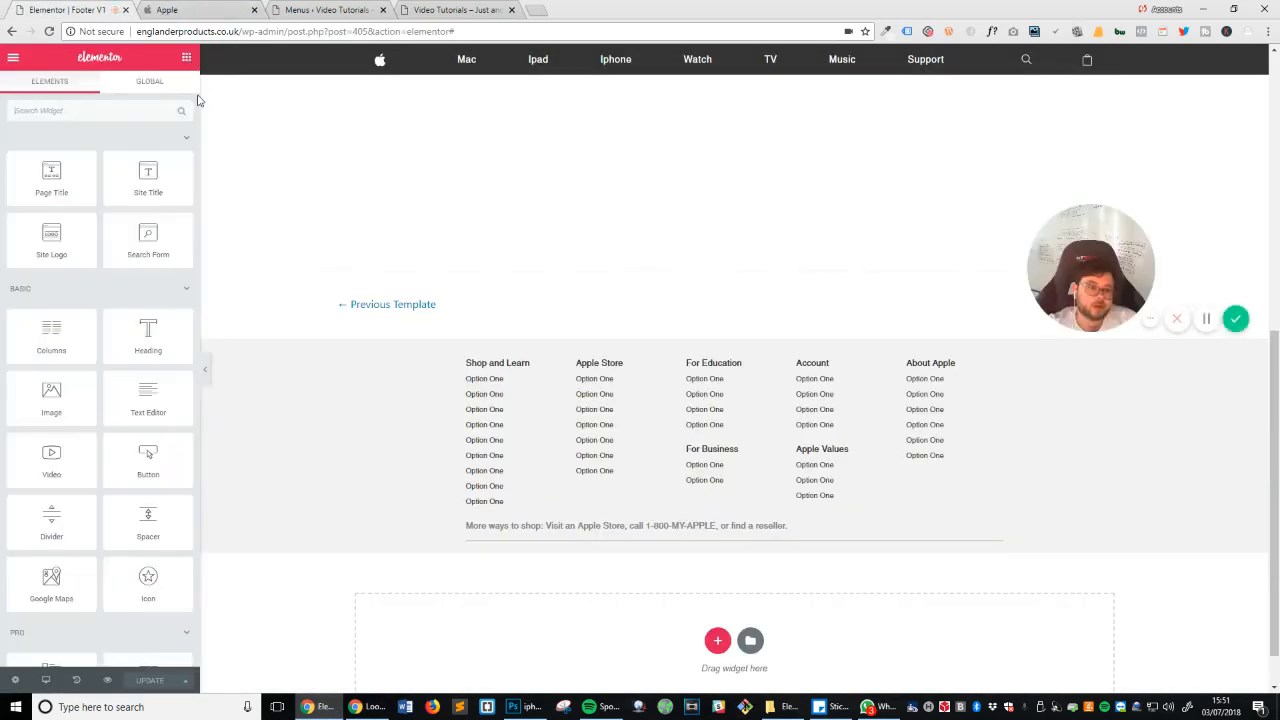
drag(51, 335, 605, 562)
click(473, 557)
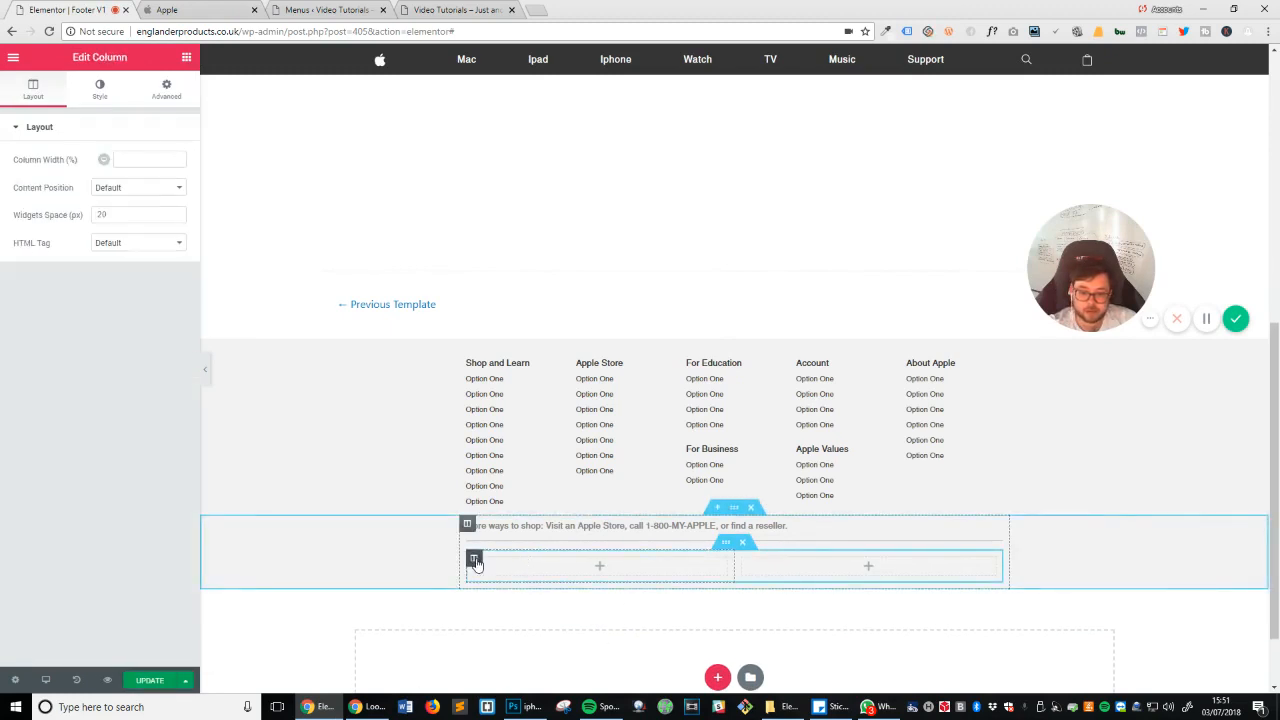
right_click(474, 558)
click(523, 576)
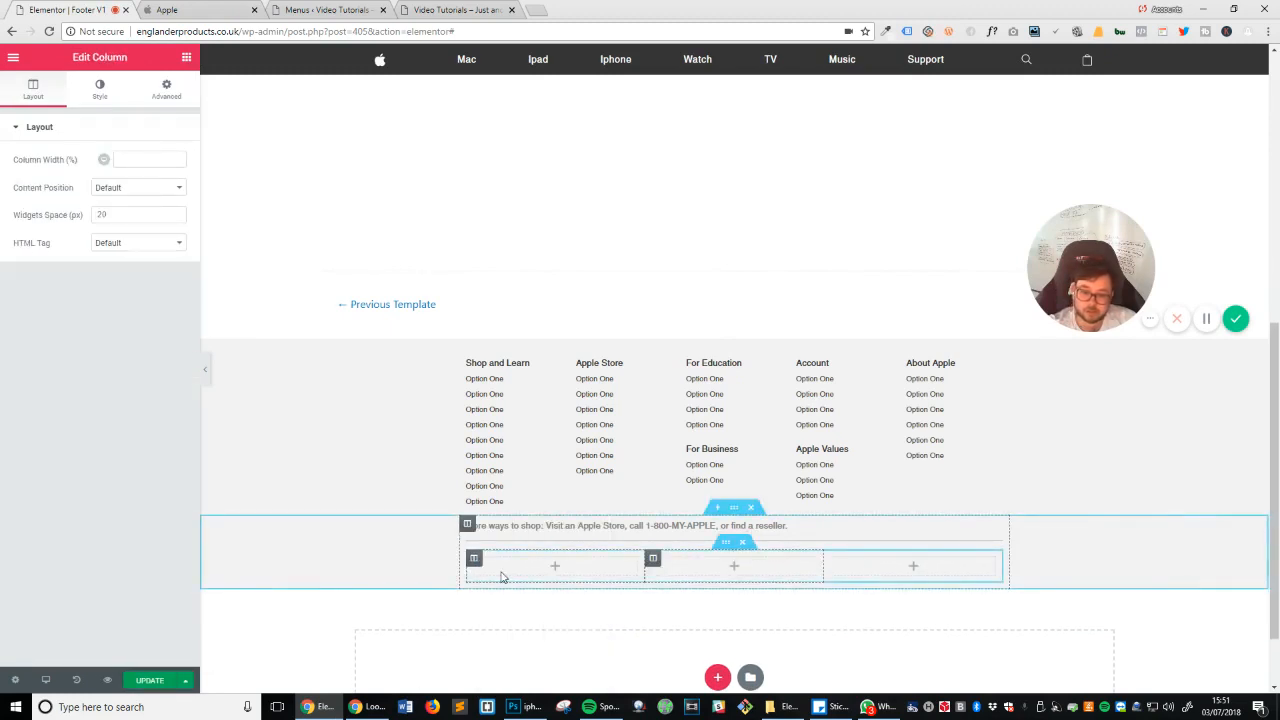
click(214, 7)
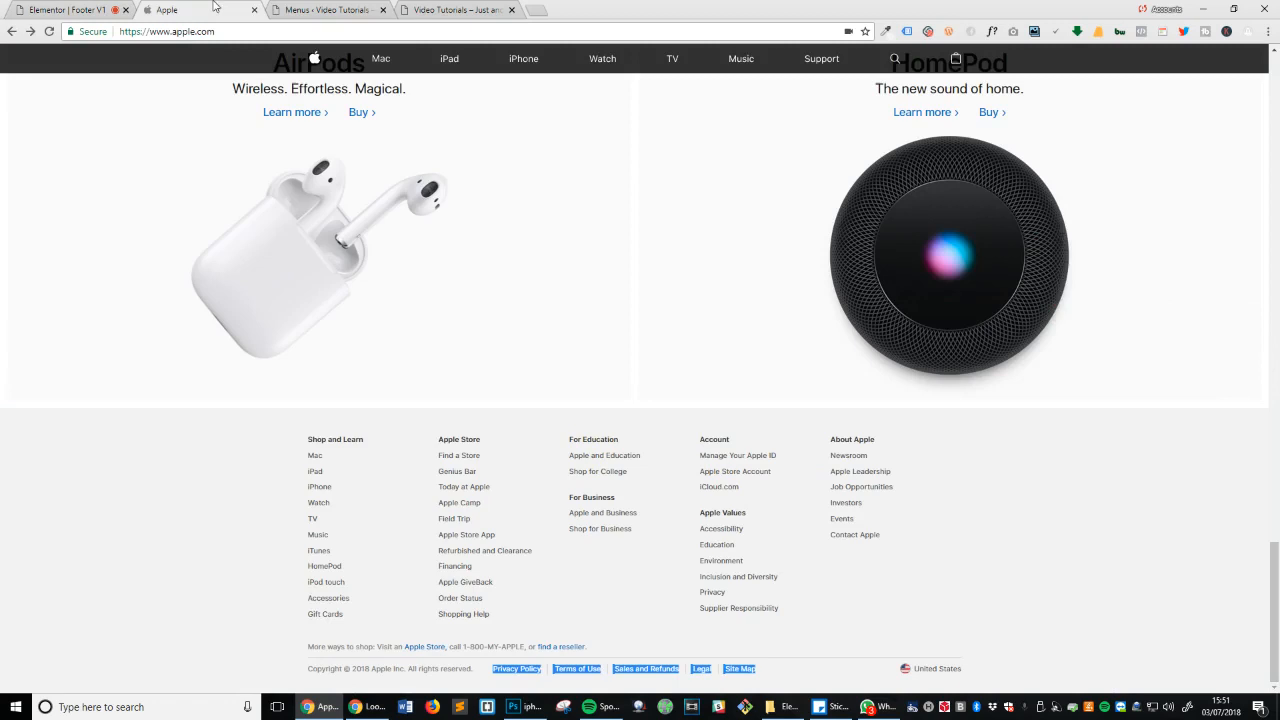
Step: Copy the copyright line from the bottom of Apple's footer and return to the Elementor editor
triple_click(330, 668)
key(ctrl+c)
click(100, 8)
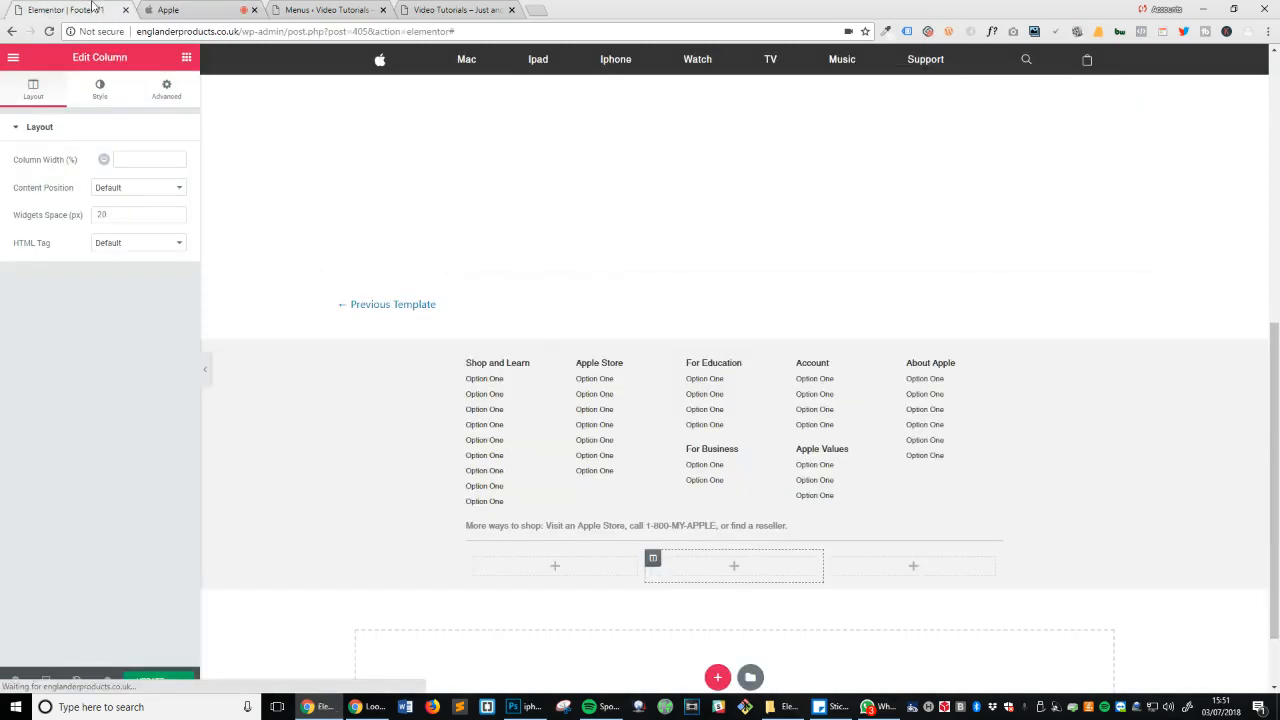
Step: Duplicate the "More ways to shop" heading into the first bottom column and replace its text with "Copyright © 2018 Apple Inc. All rights reserved."
click(989, 528)
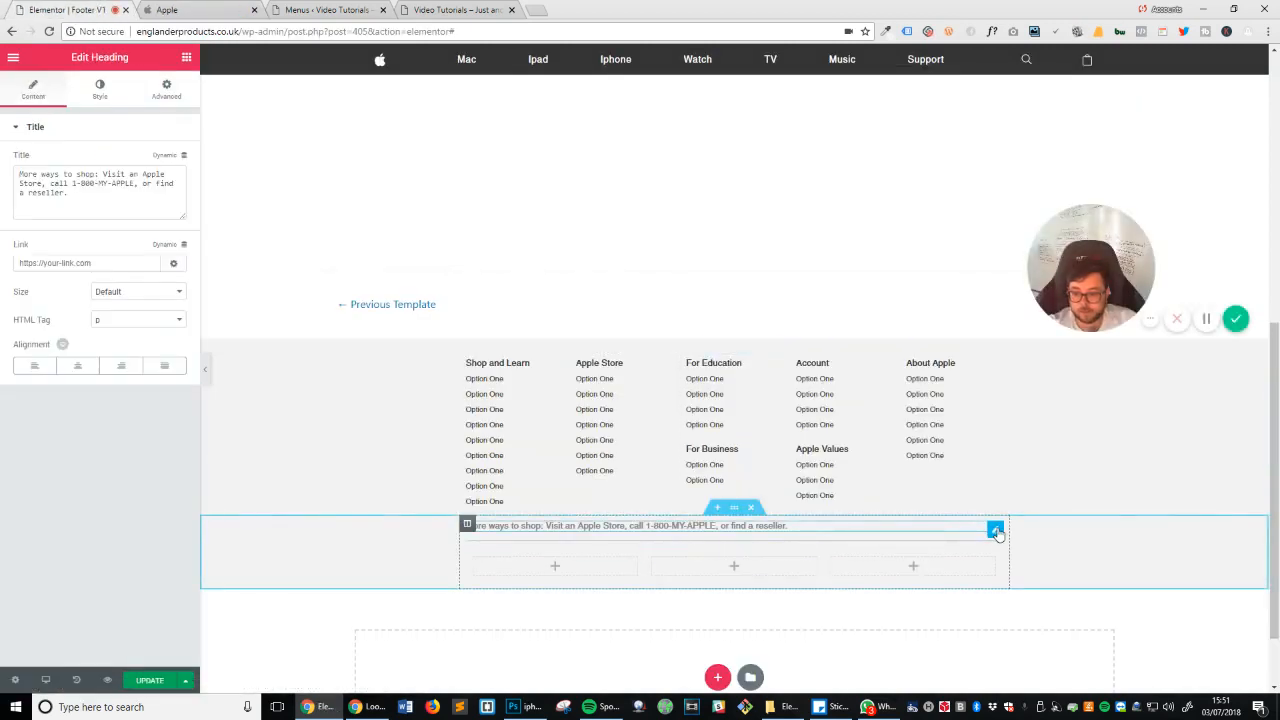
right_click(994, 522)
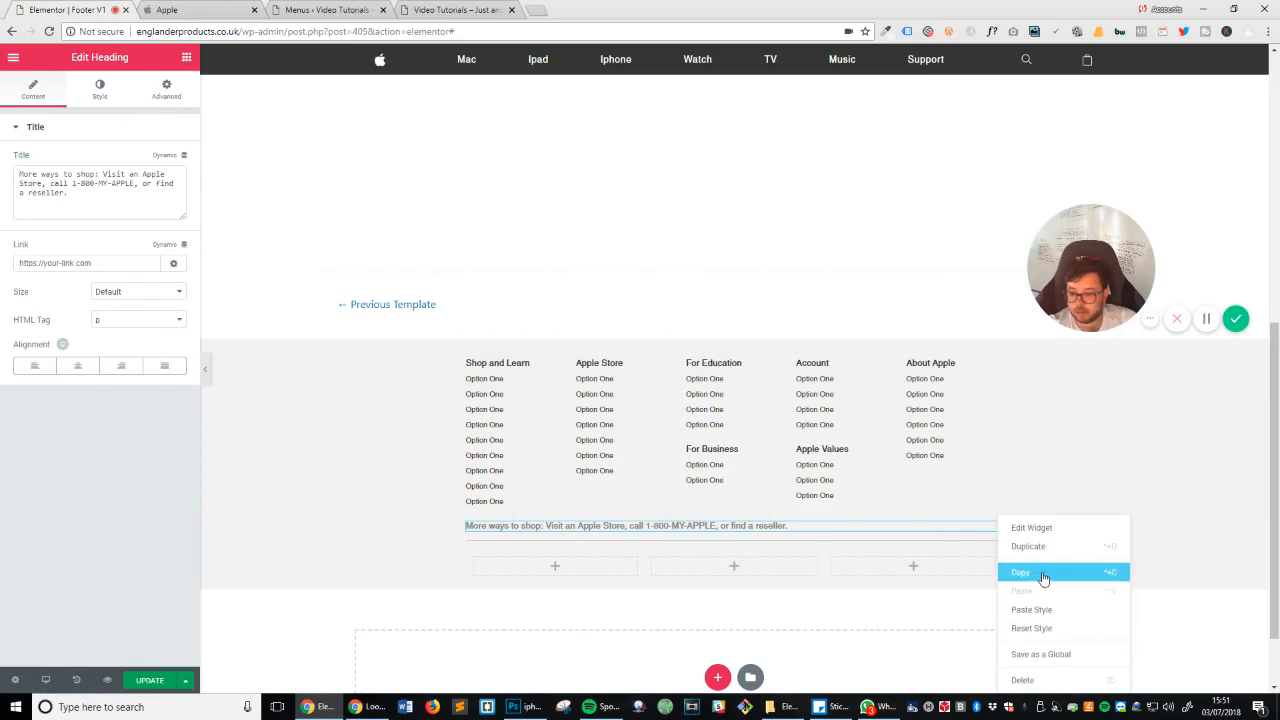
click(1040, 548)
drag(996, 545, 548, 568)
click(123, 209)
key(ctrl+a)
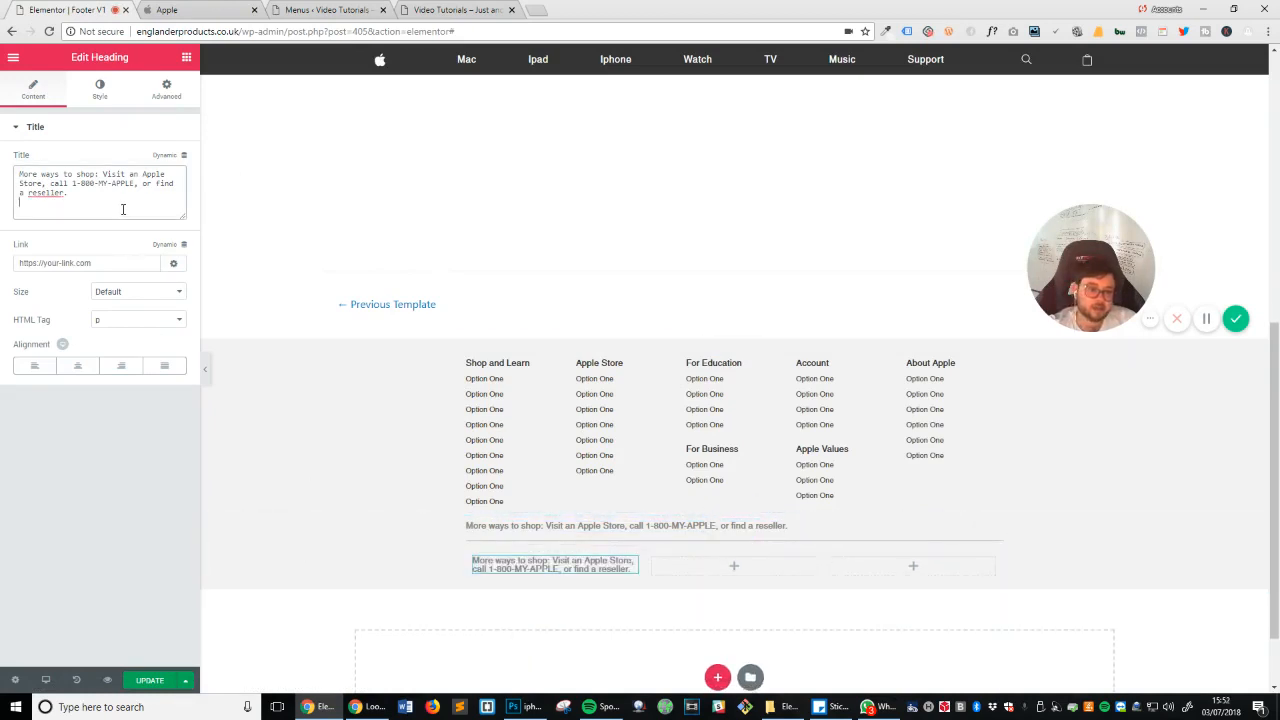
key(ctrl+v)
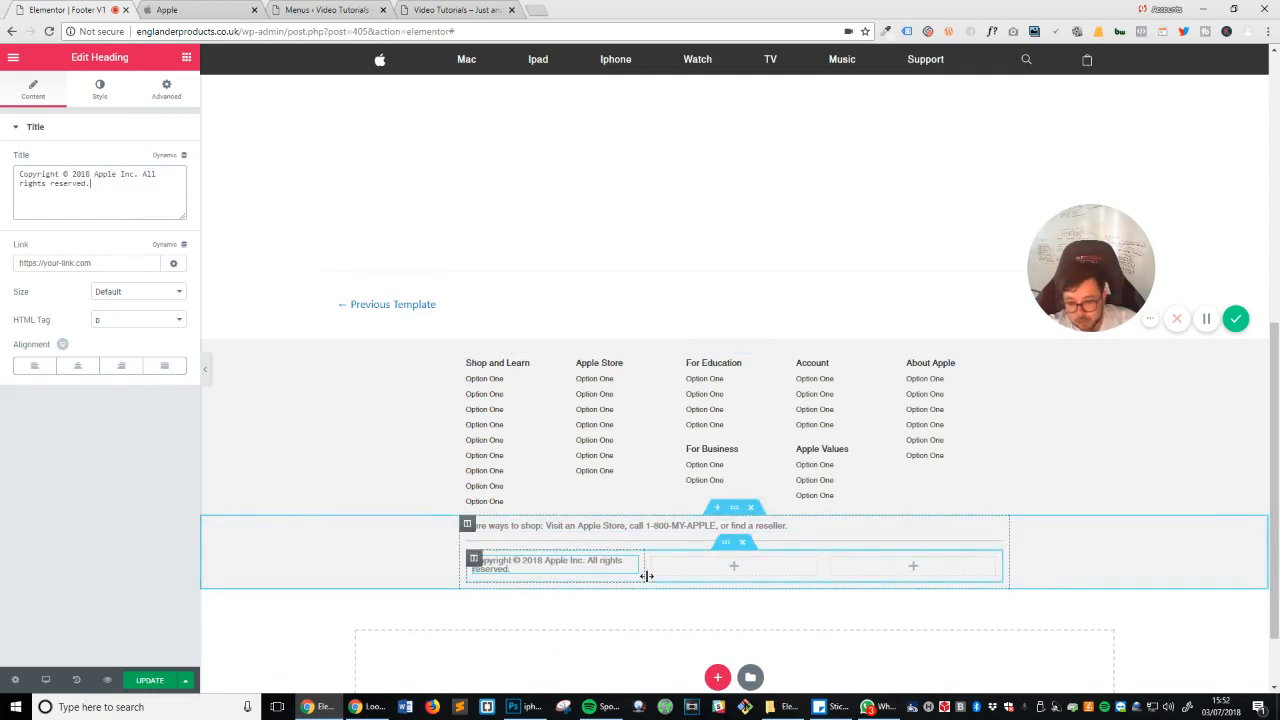
Step: Narrow the third bottom column and widen the first so the copyright text fits on one line
drag(826, 571, 946, 569)
drag(646, 571, 700, 573)
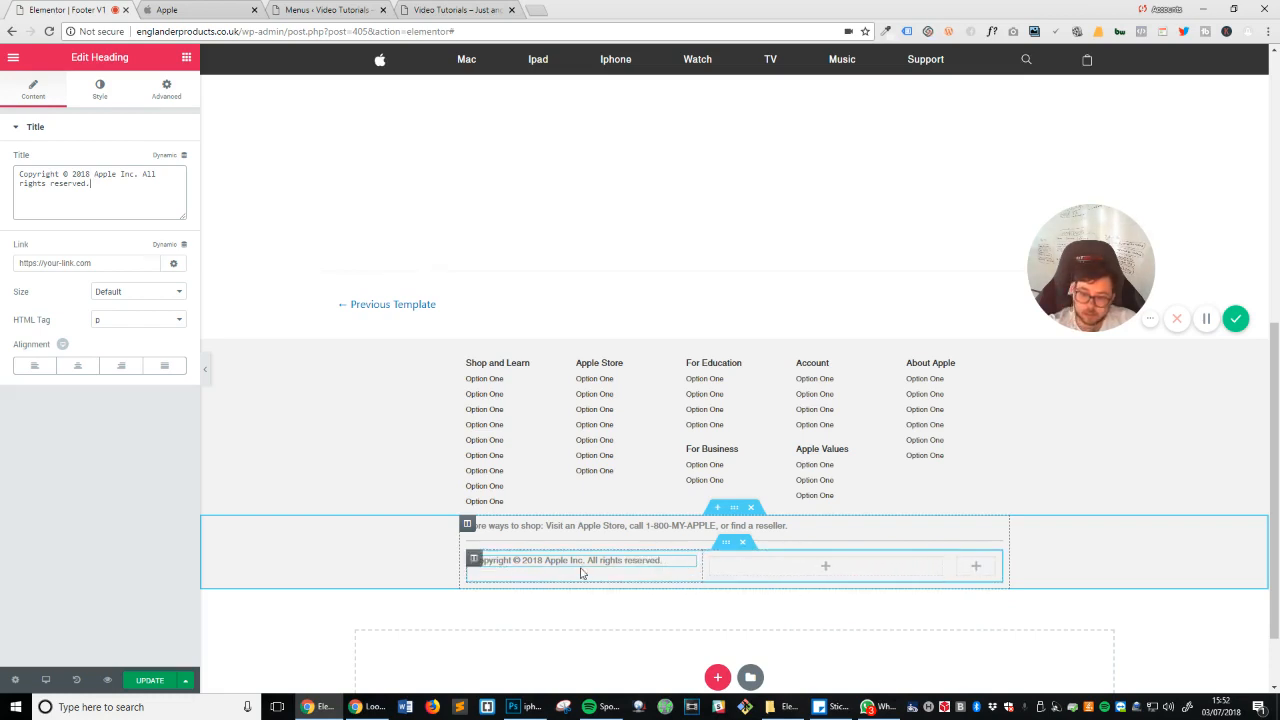
click(100, 195)
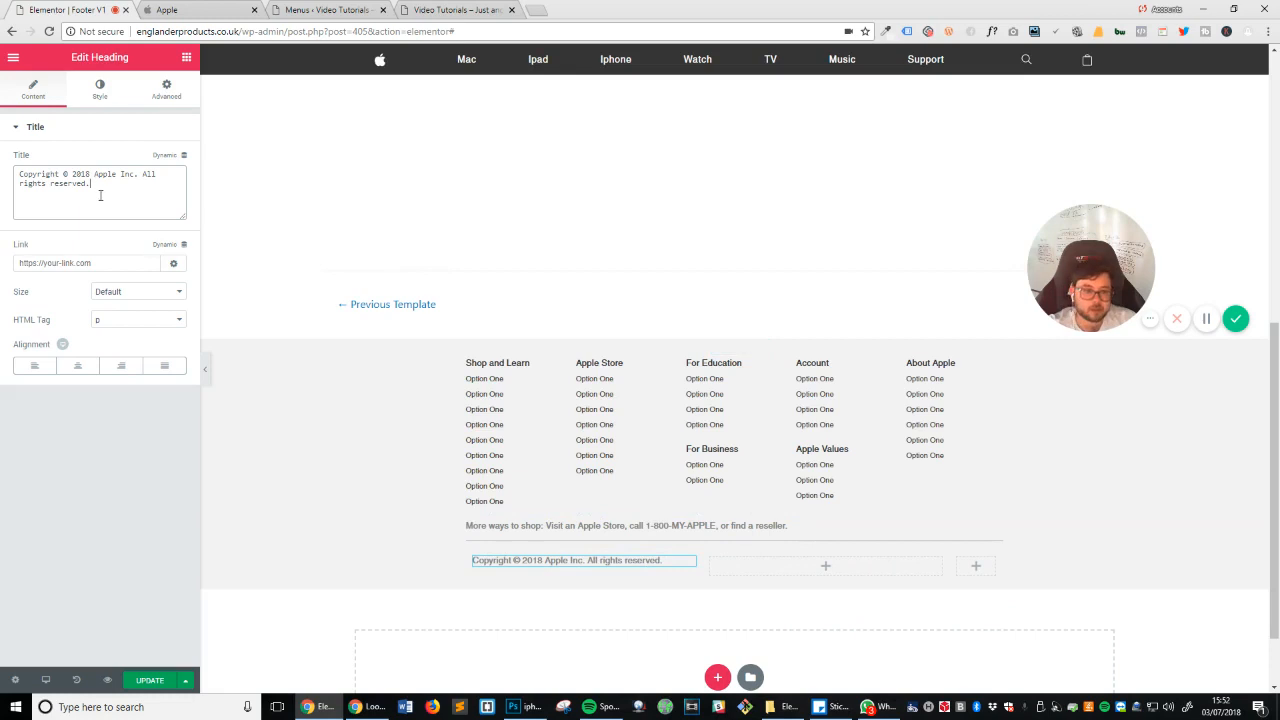
Step: Set the copyright heading's font weight to 200
click(95, 106)
click(173, 189)
click(130, 297)
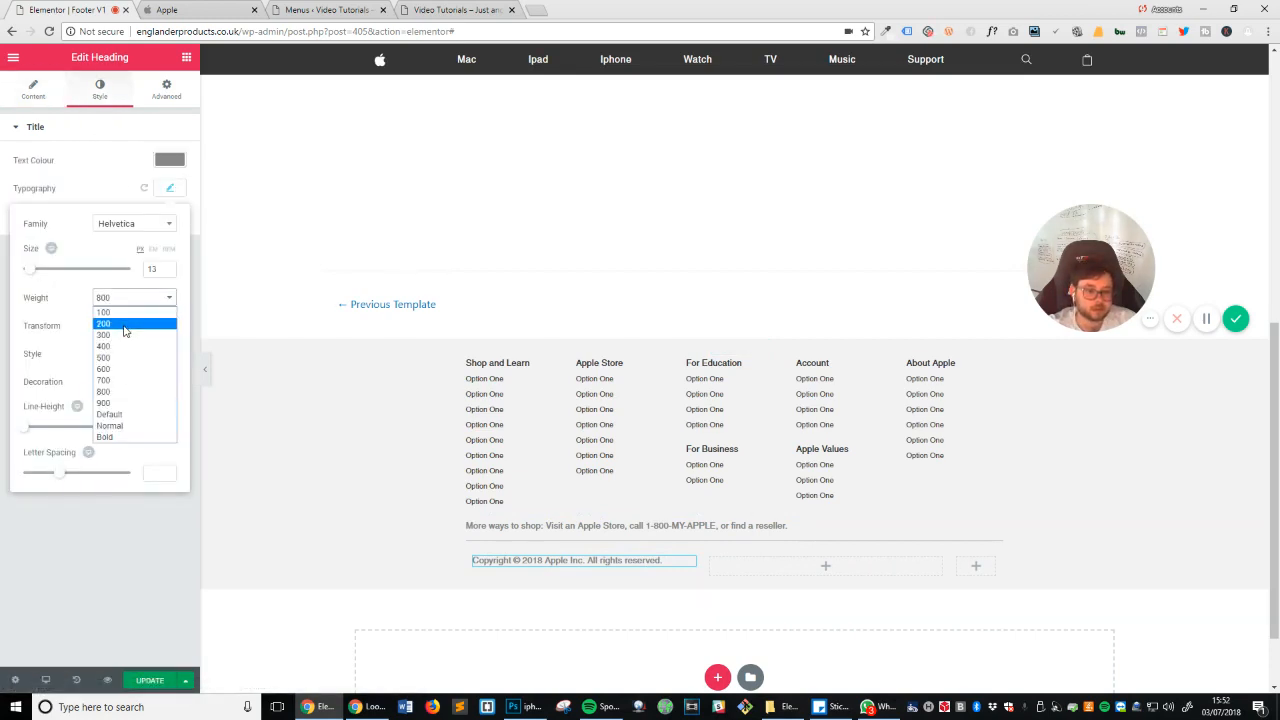
click(124, 332)
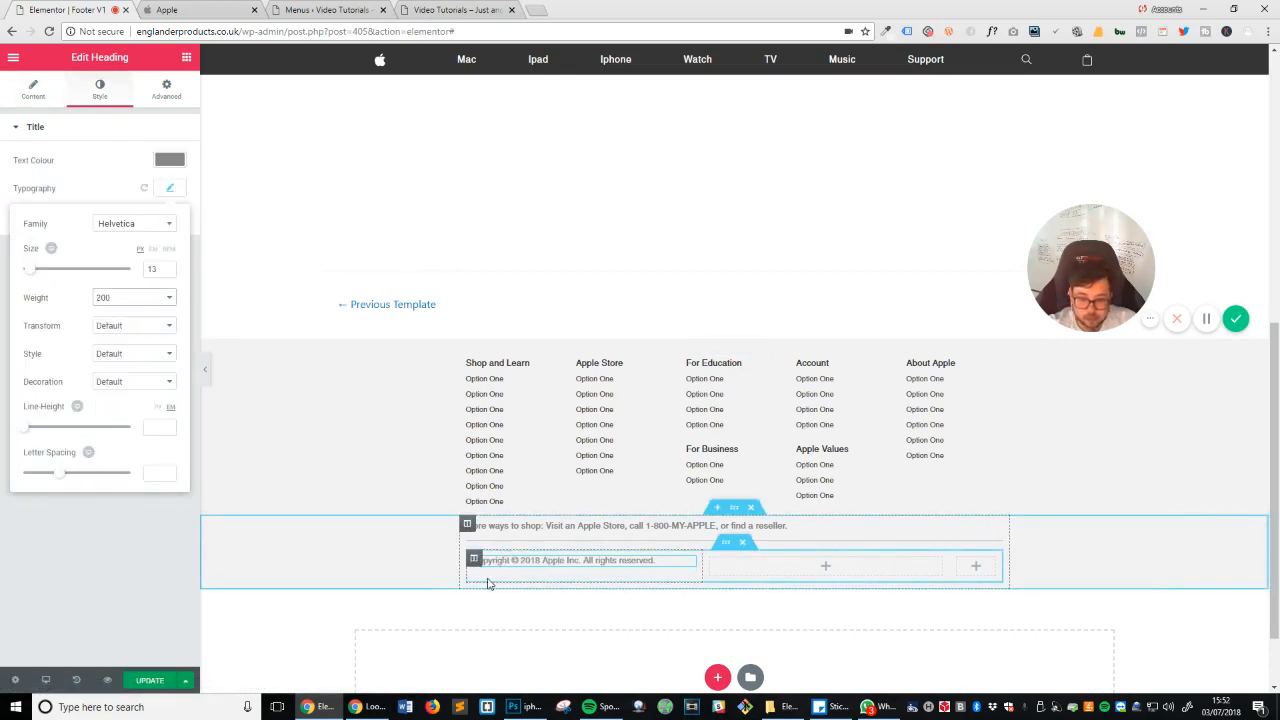
Step: Set the padding to 0 on all sides of the outer column holding the "More ways to shop" line and bottom row
click(466, 527)
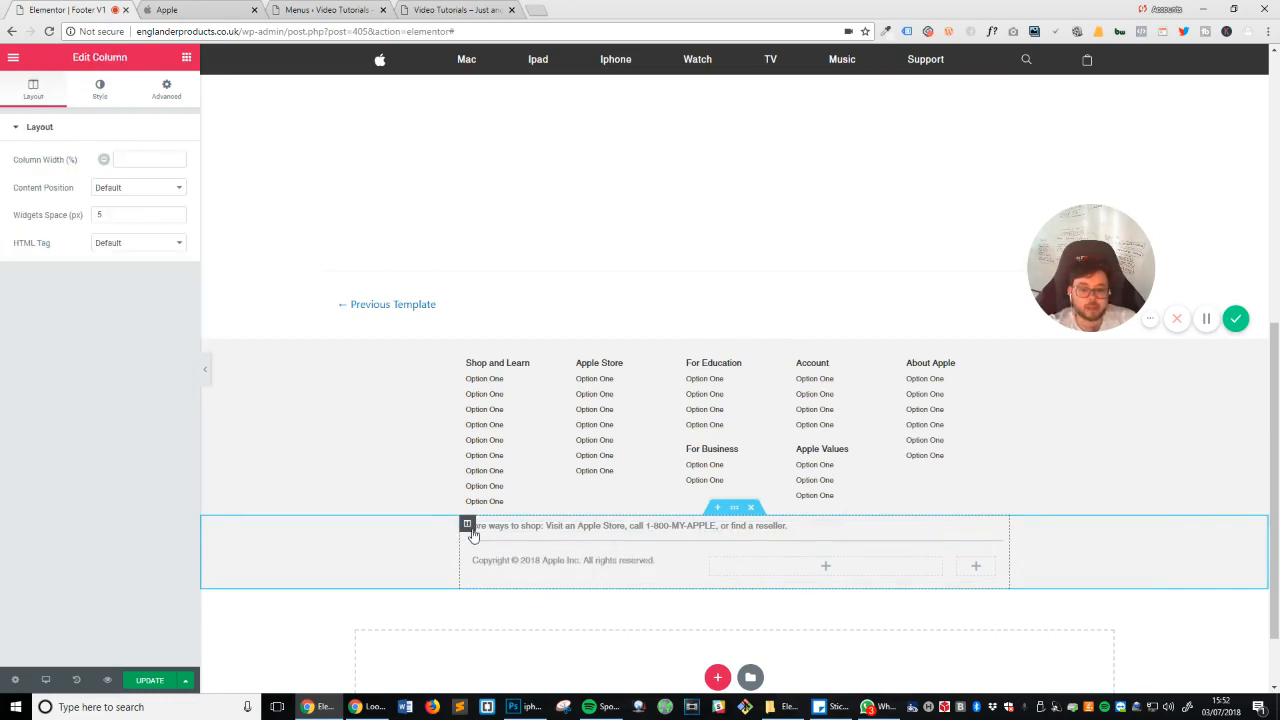
click(152, 100)
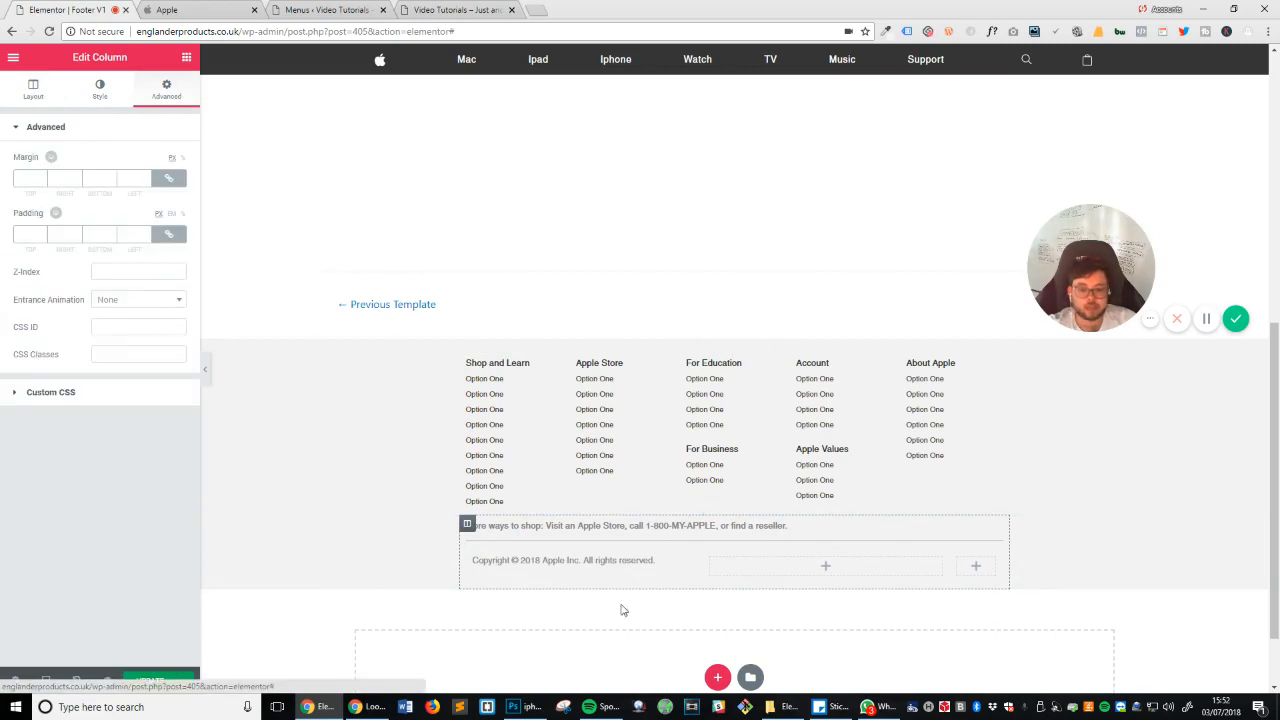
click(168, 236)
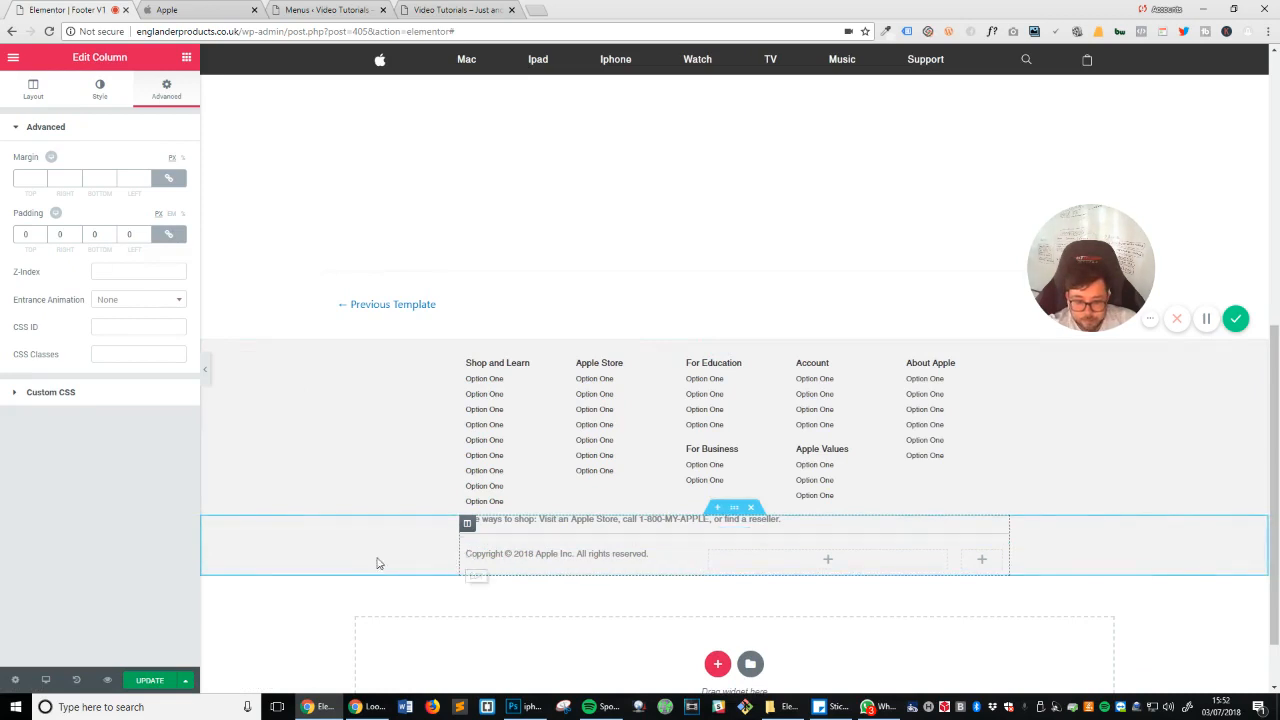
click(502, 249)
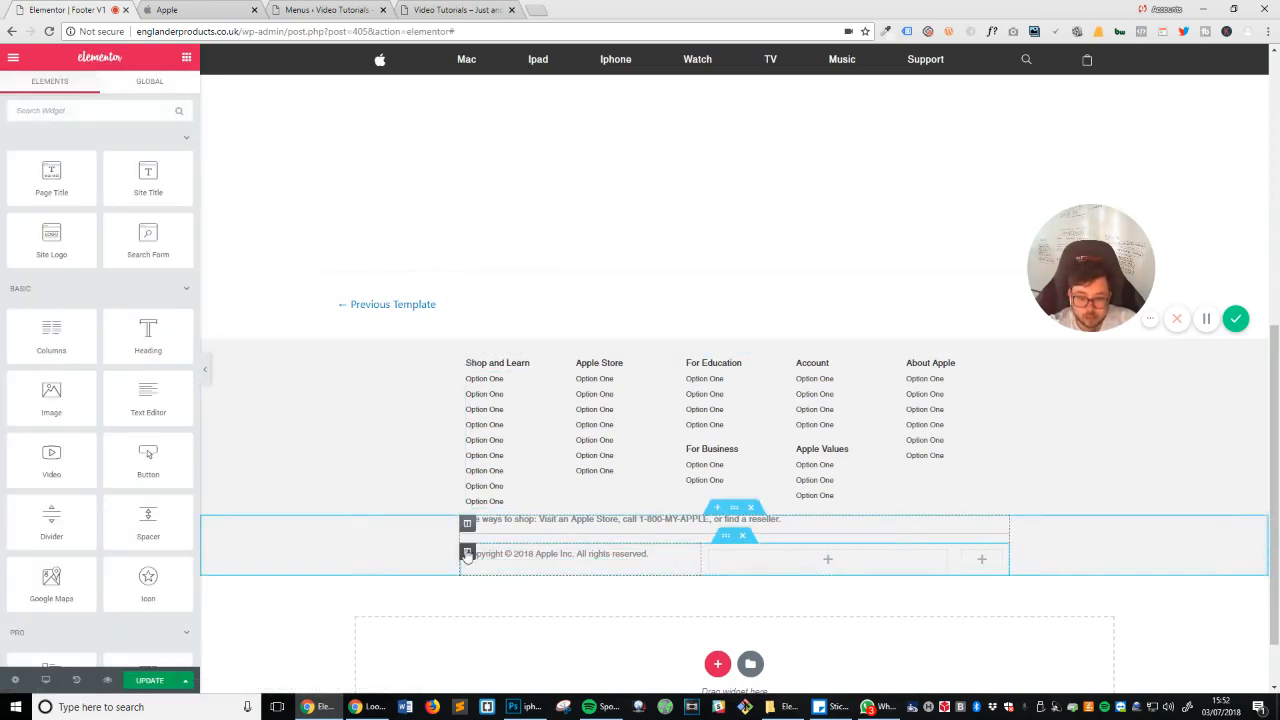
Step: Set the padding of the inner column containing the copyright text to 0 on all sides
click(467, 553)
click(167, 90)
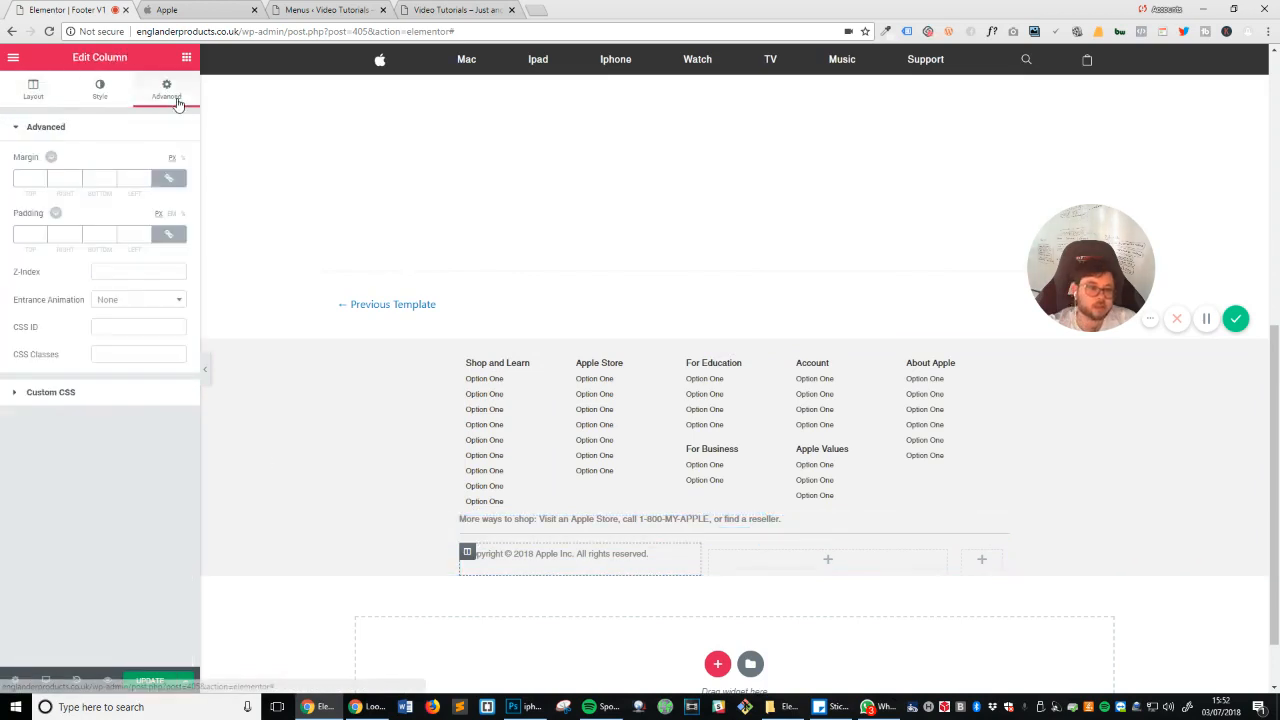
click(169, 234)
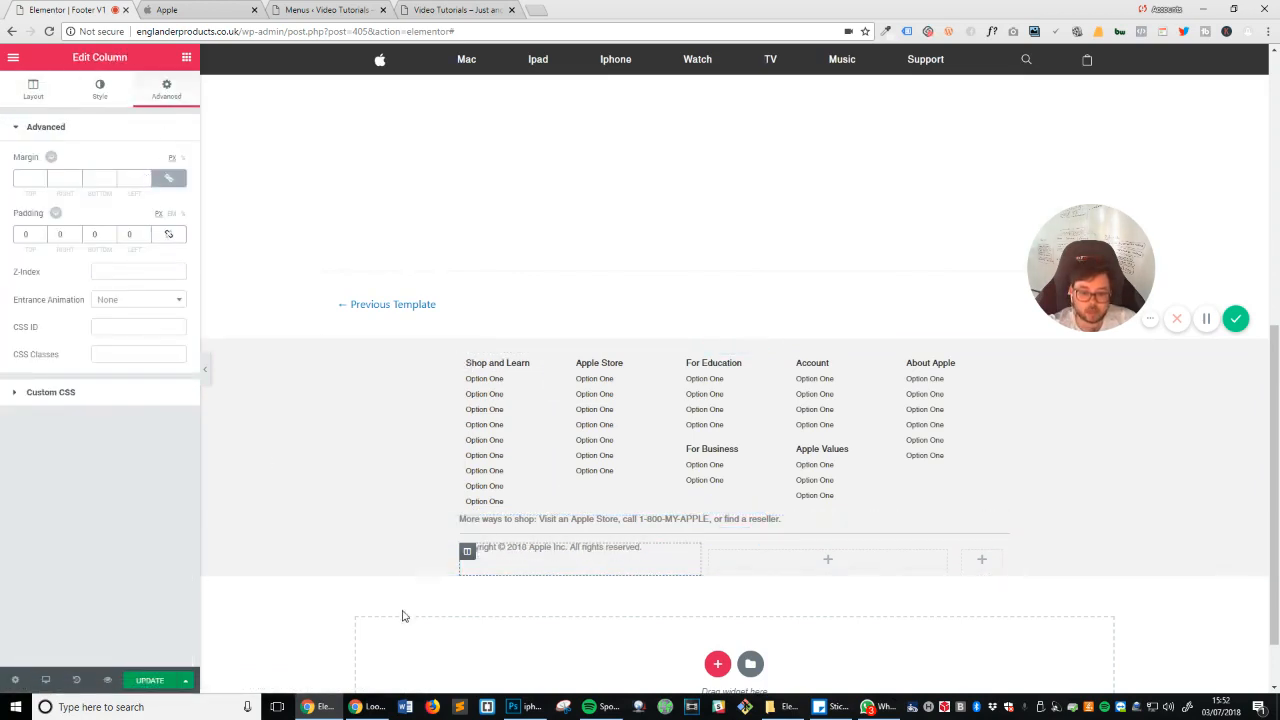
click(619, 263)
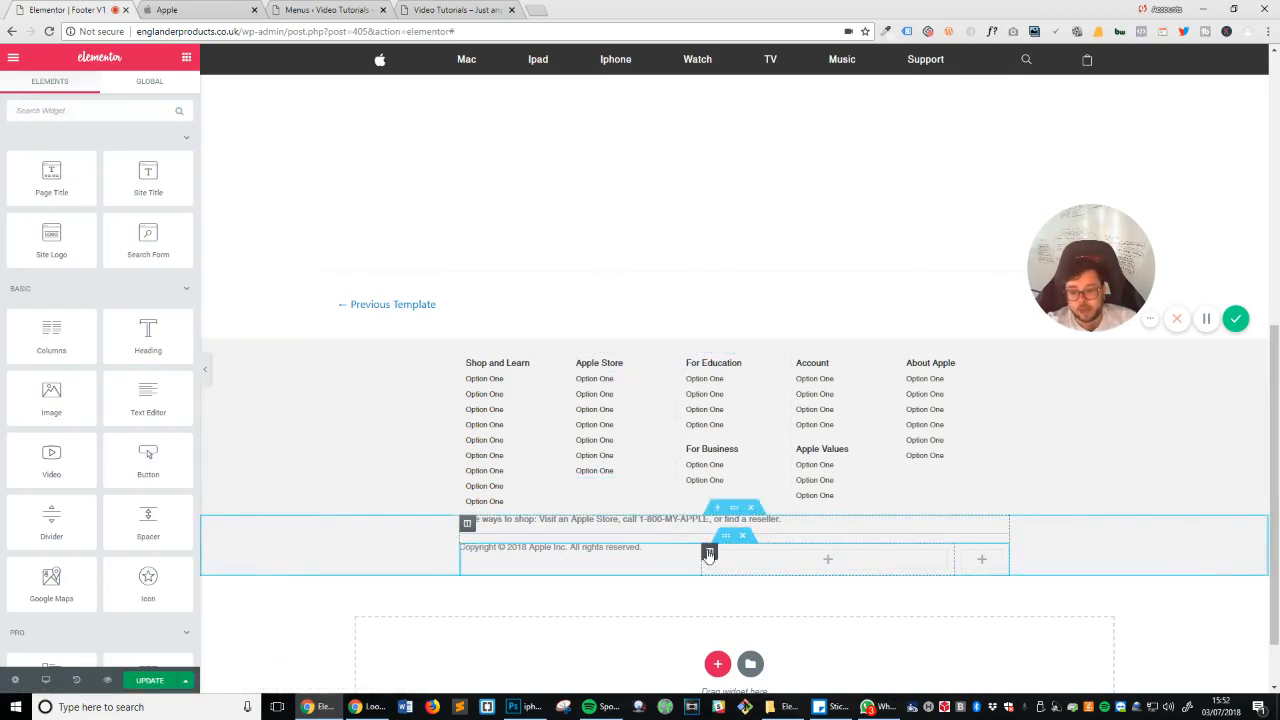
Step: Find the Icon List widget and place it in the middle column of the bottom row
click(112, 110)
text(ico)
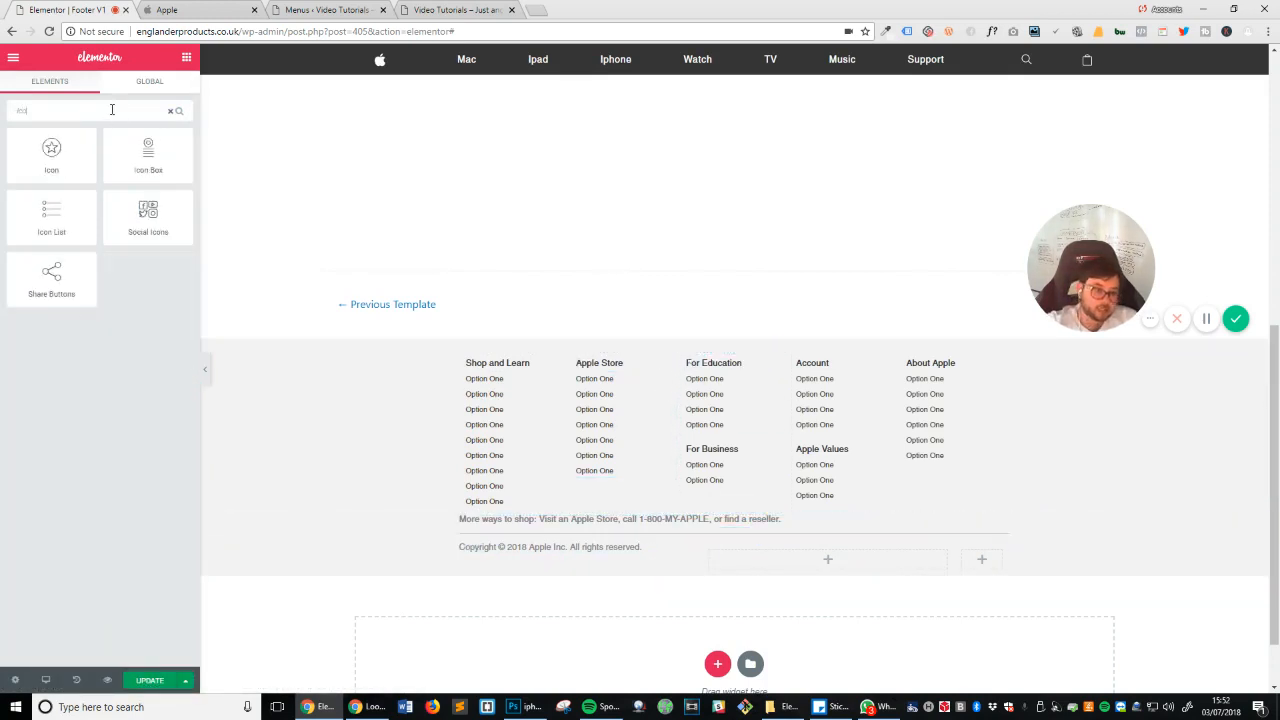
drag(76, 210, 786, 626)
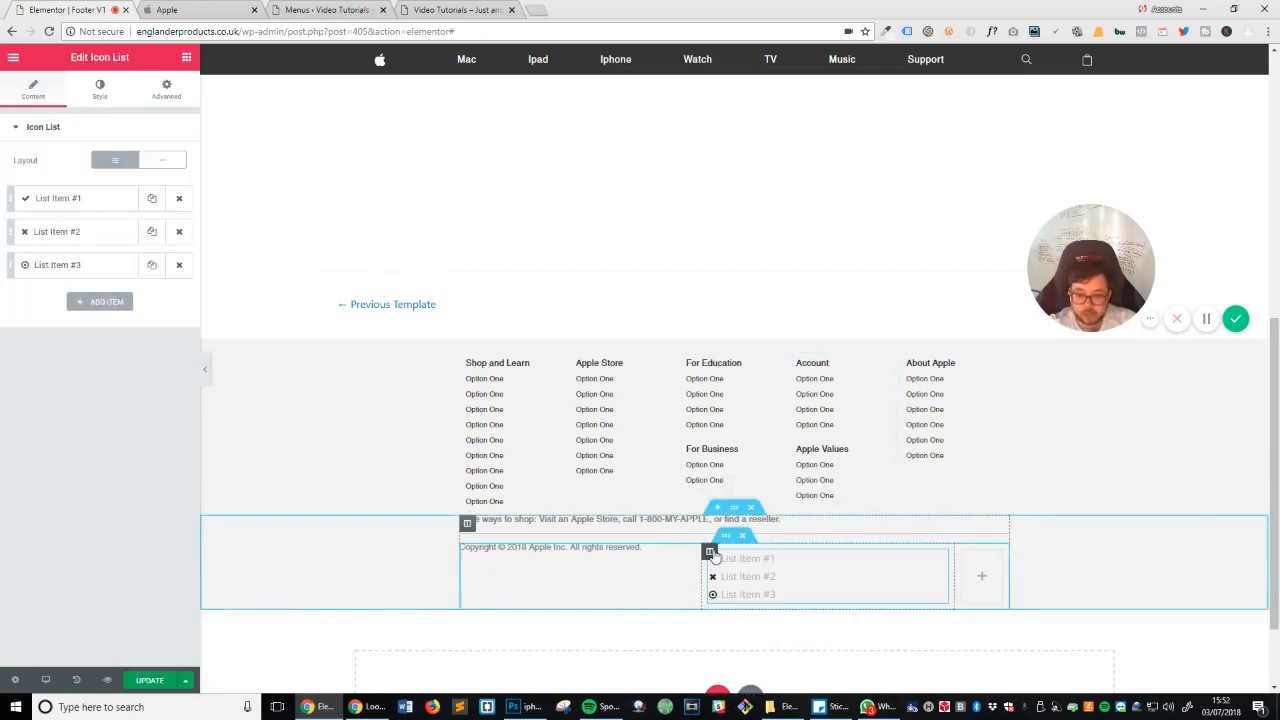
Step: Set the middle column's padding to 0 and widen it towards the end of the copyright text
click(709, 551)
click(158, 95)
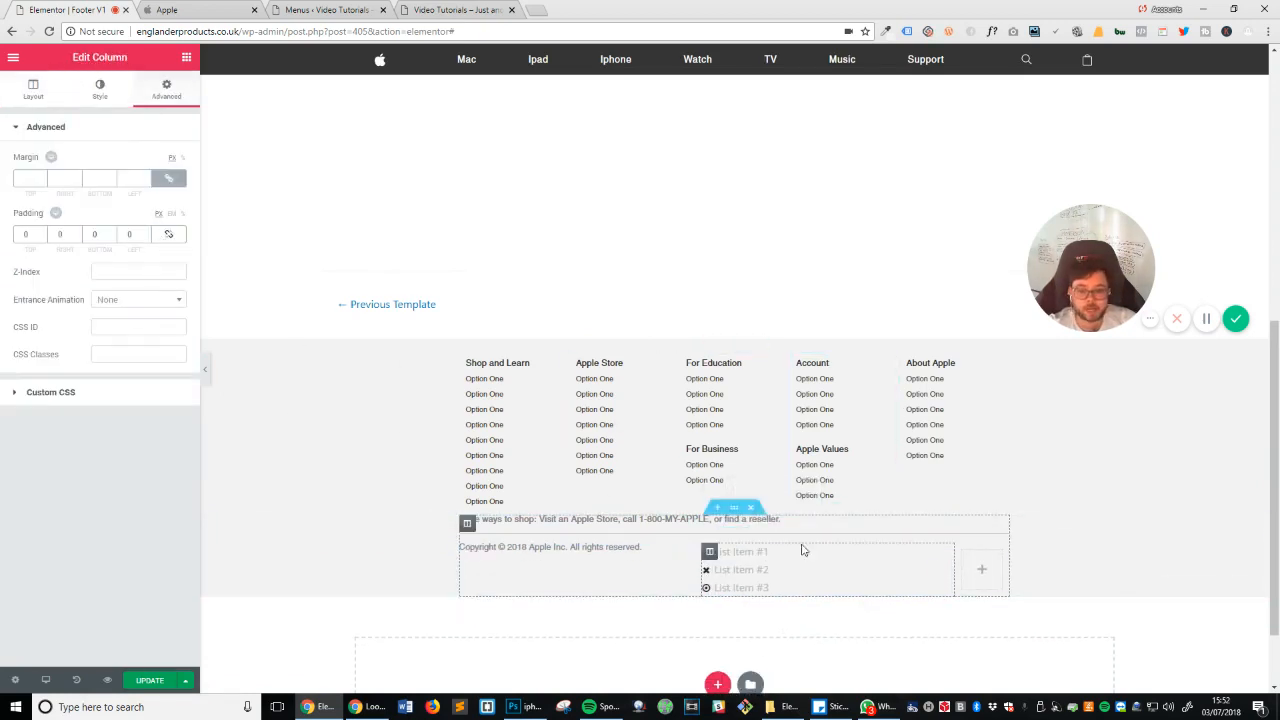
drag(700, 582, 655, 576)
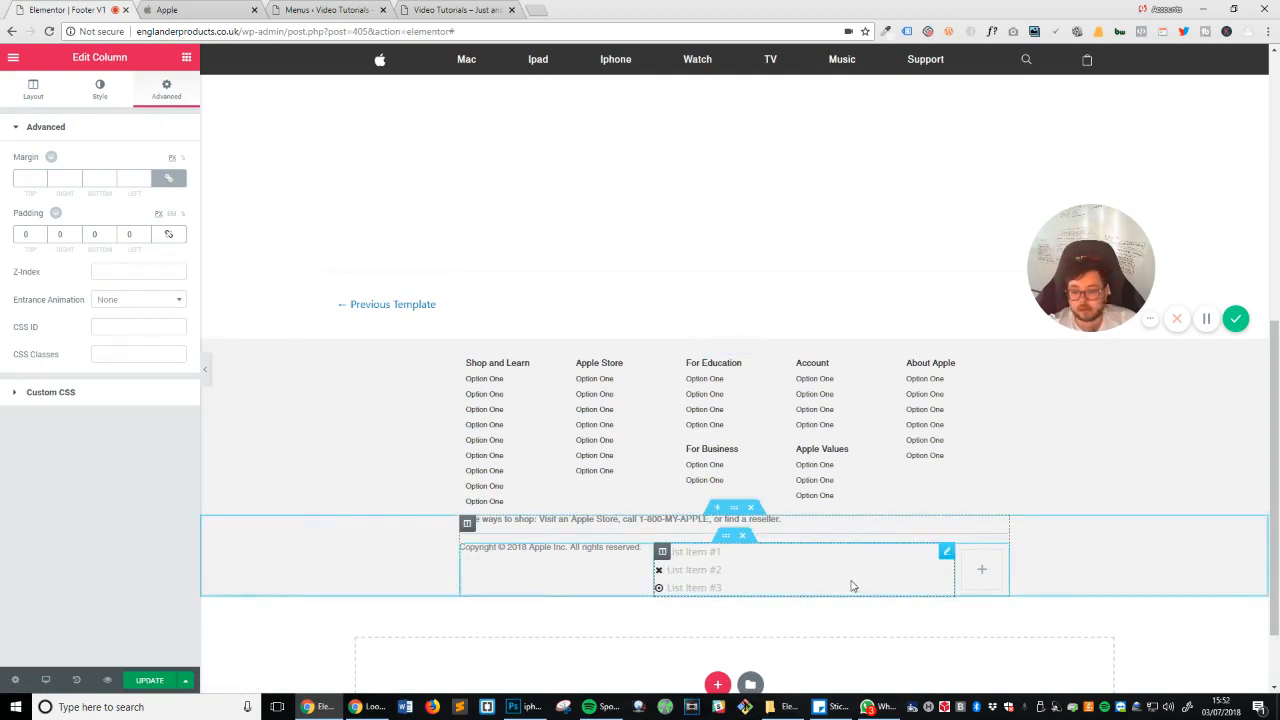
Step: Switch the icon list to the inline layout and delete its second and third items
click(787, 593)
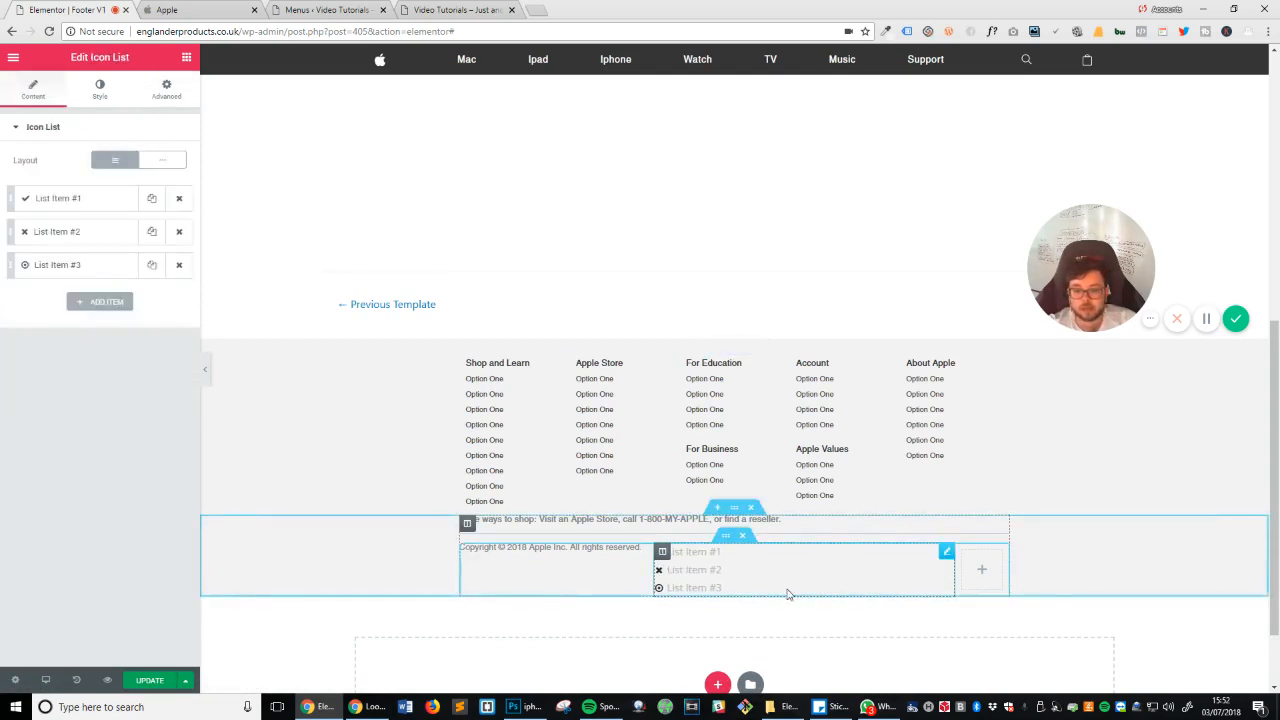
click(170, 170)
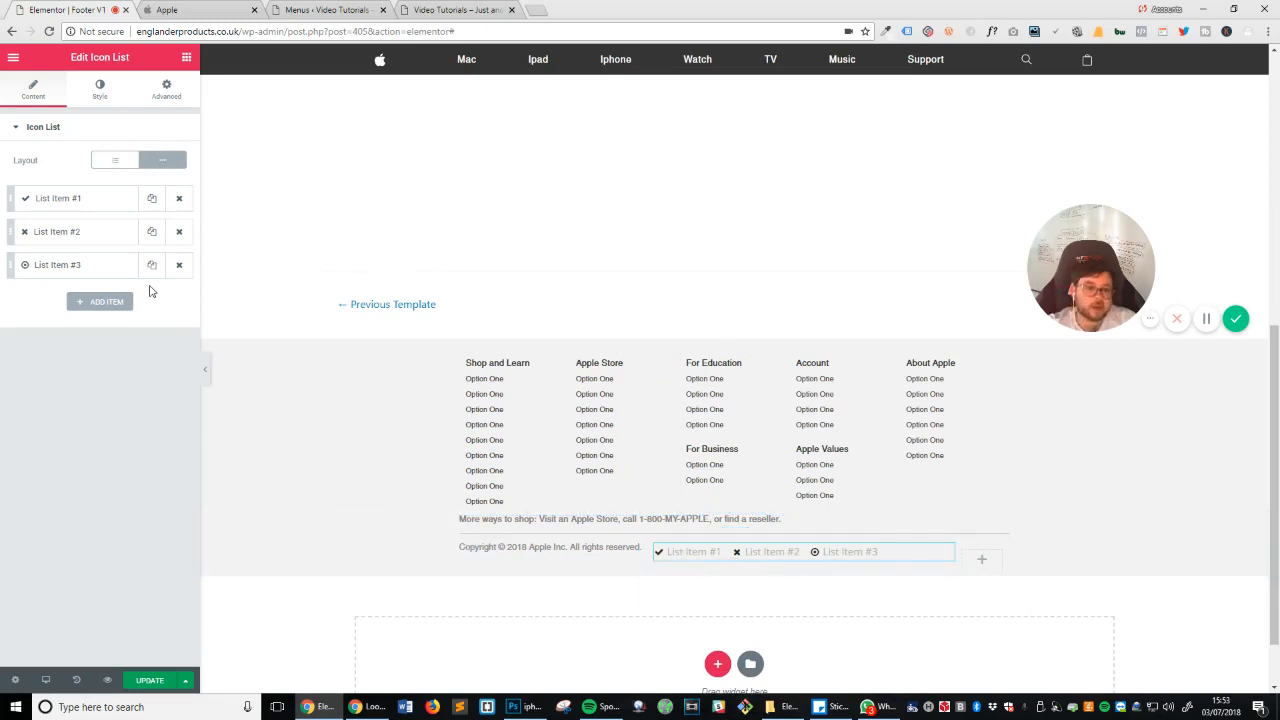
click(179, 264)
click(179, 231)
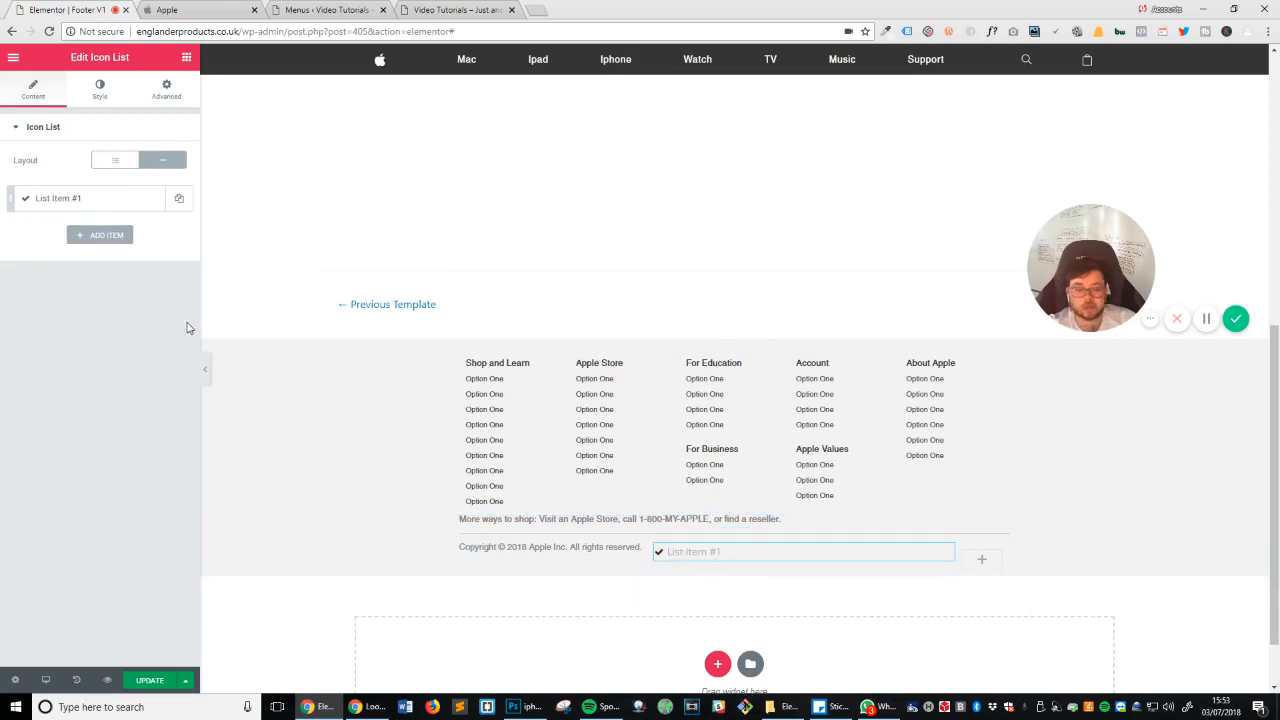
Step: Following the link names in Apple's footer, remove the remaining list item's icon and set its text to "Privacy"
click(170, 9)
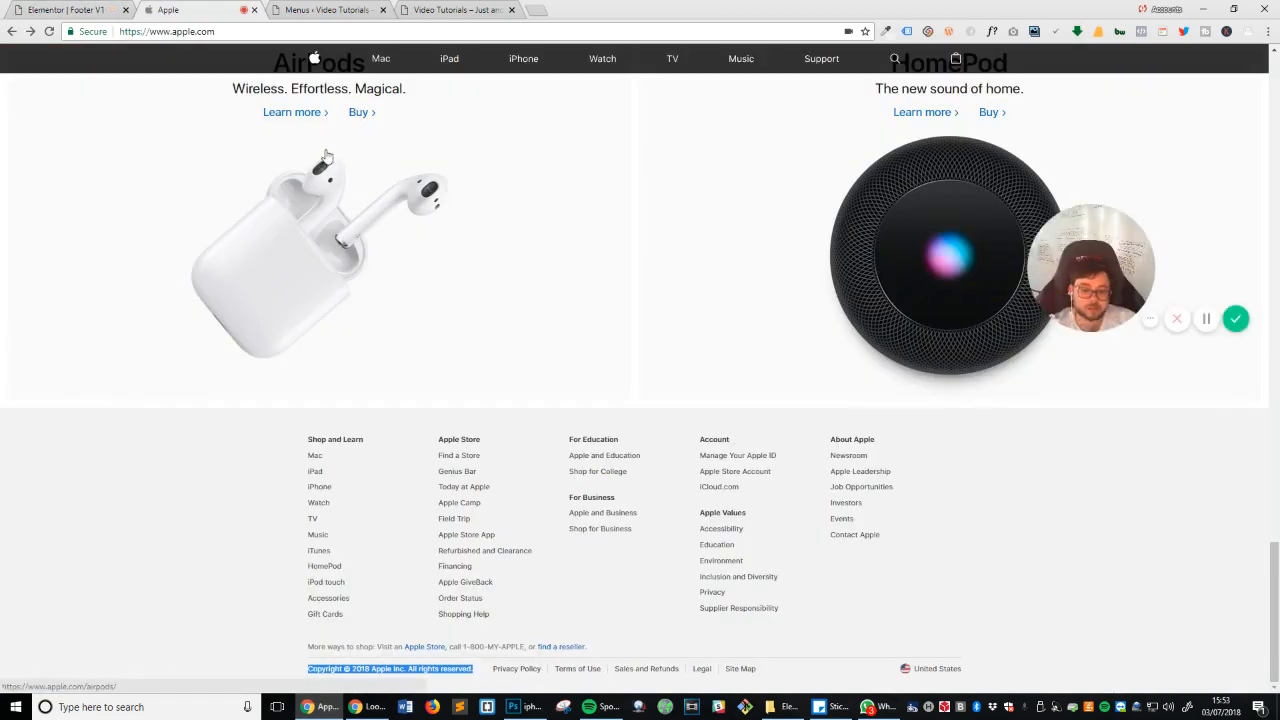
click(120, 9)
click(69, 197)
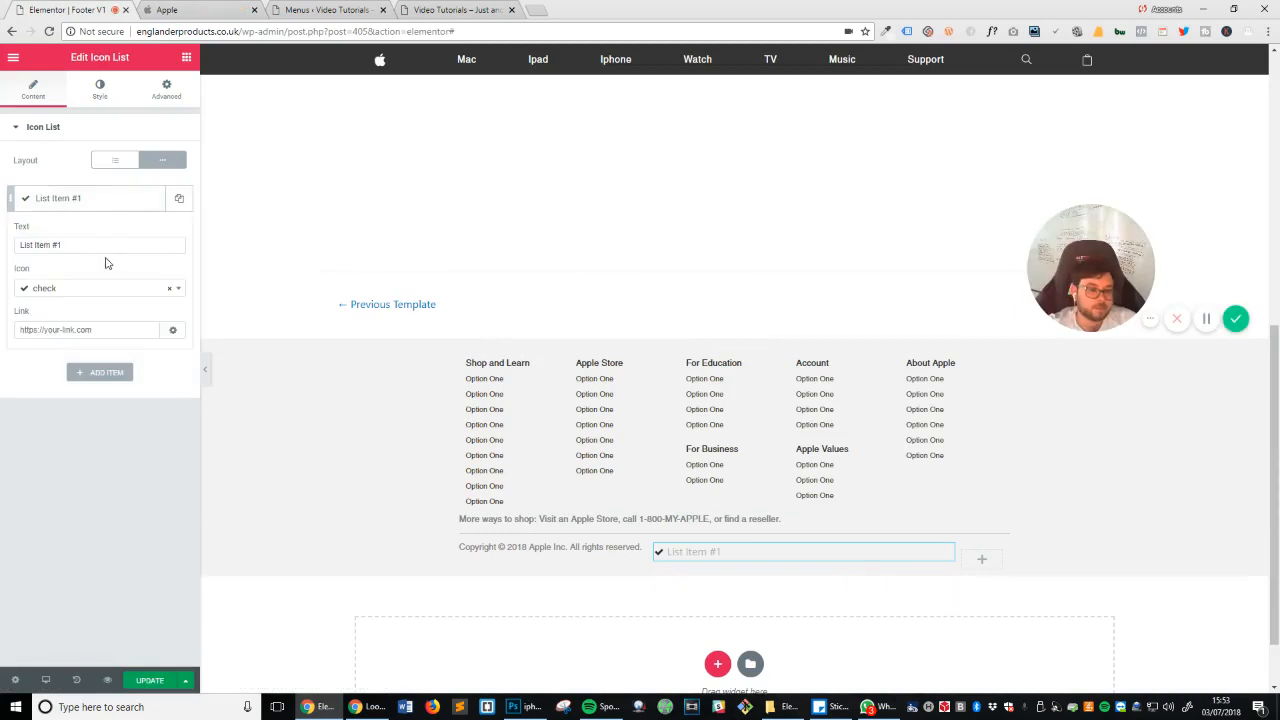
click(169, 289)
click(112, 252)
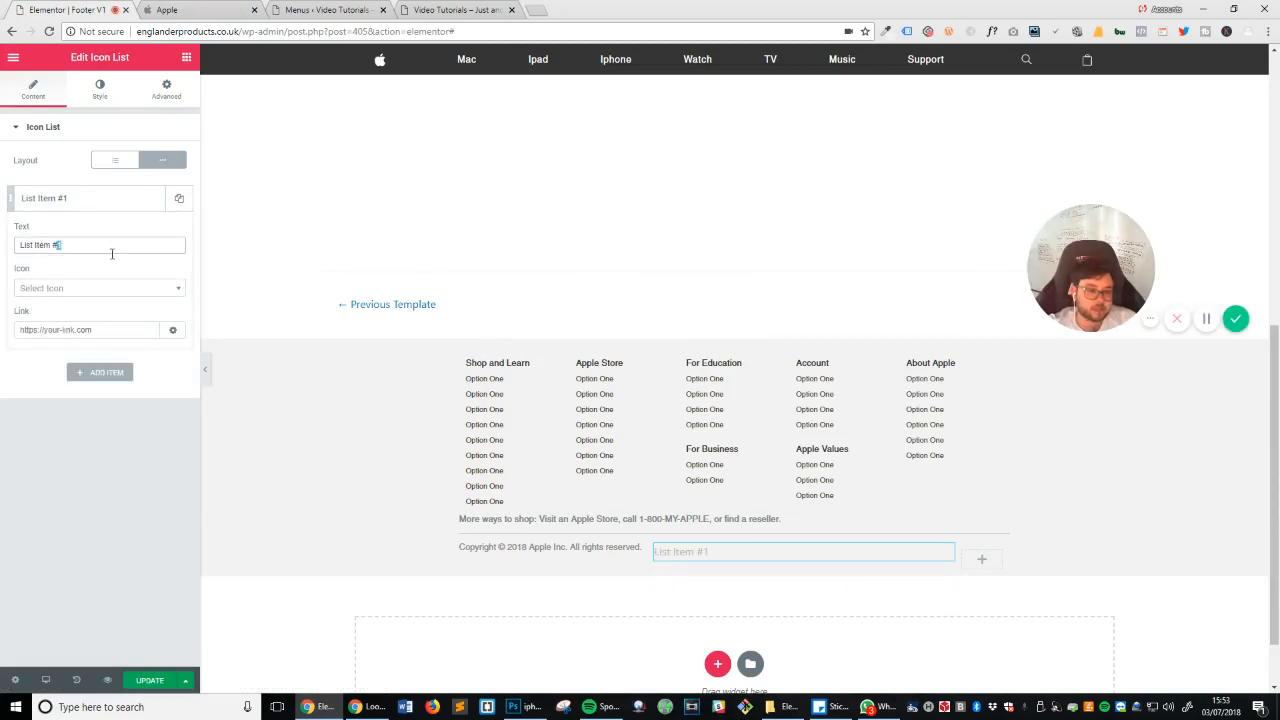
text(Privacy)
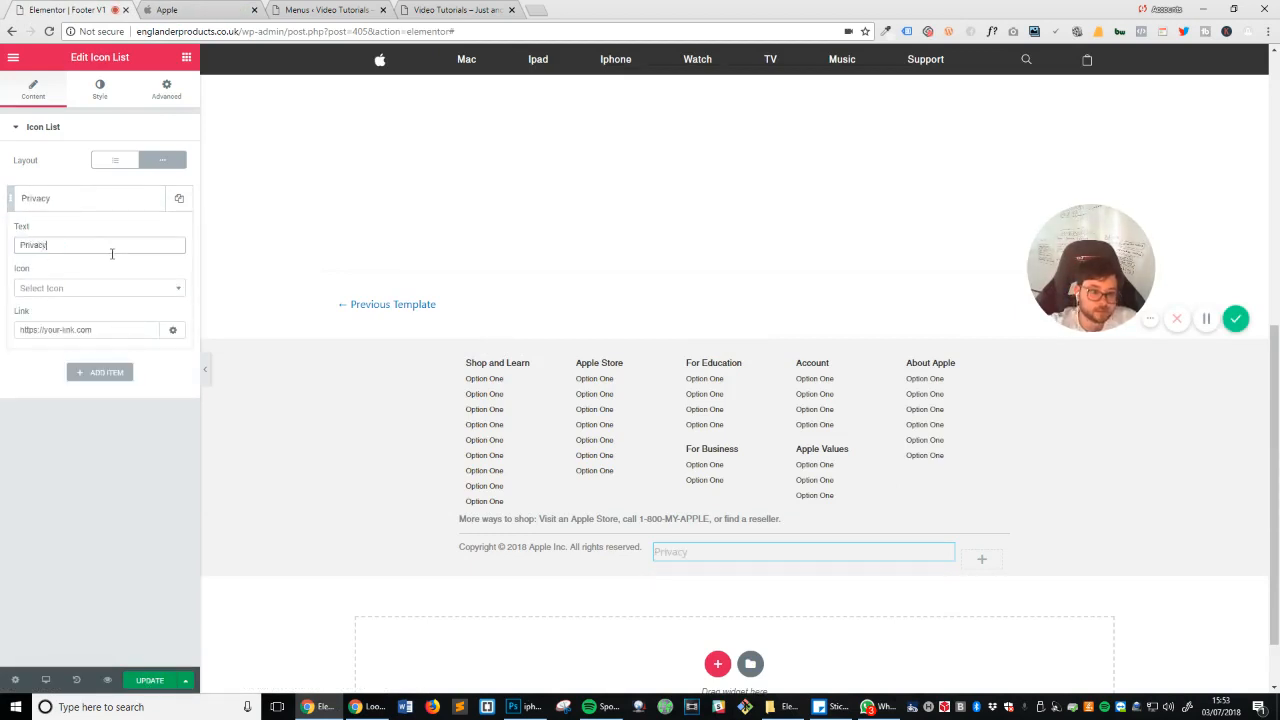
Step: Duplicate the "Privacy" list item and change the copy's text to "Terms of use"
click(151, 198)
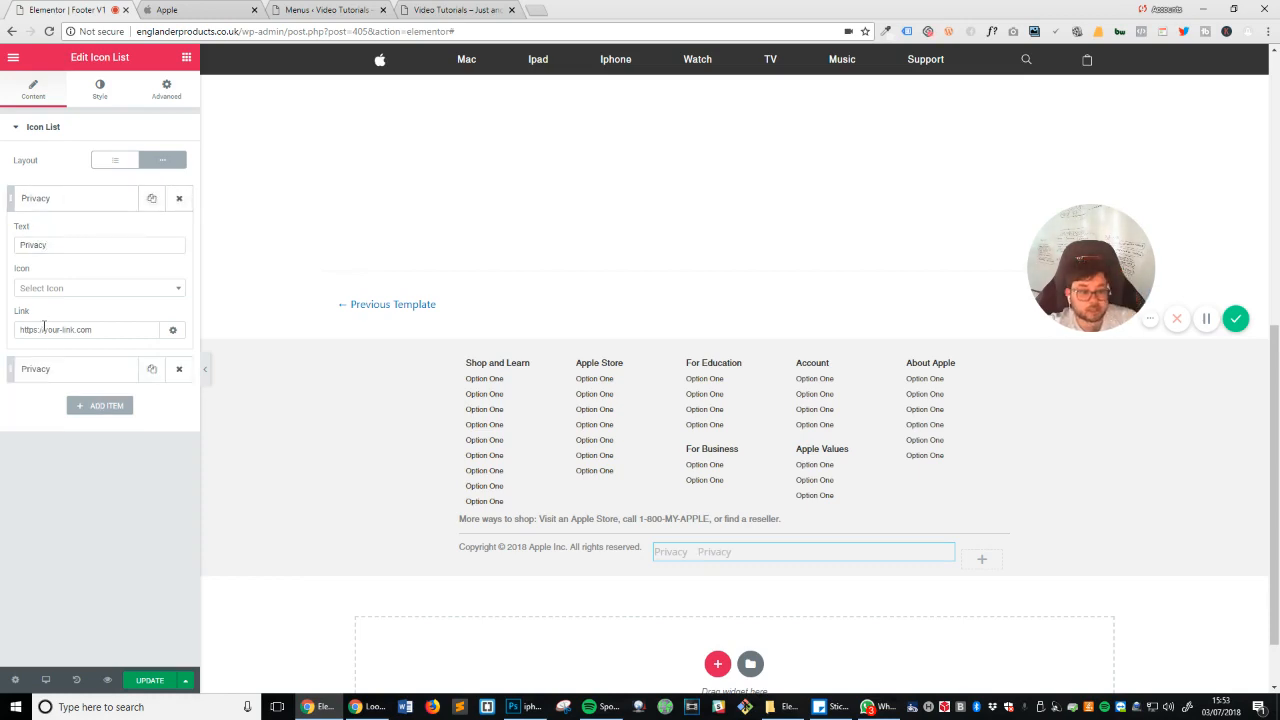
click(56, 369)
click(83, 363)
double_click(64, 279)
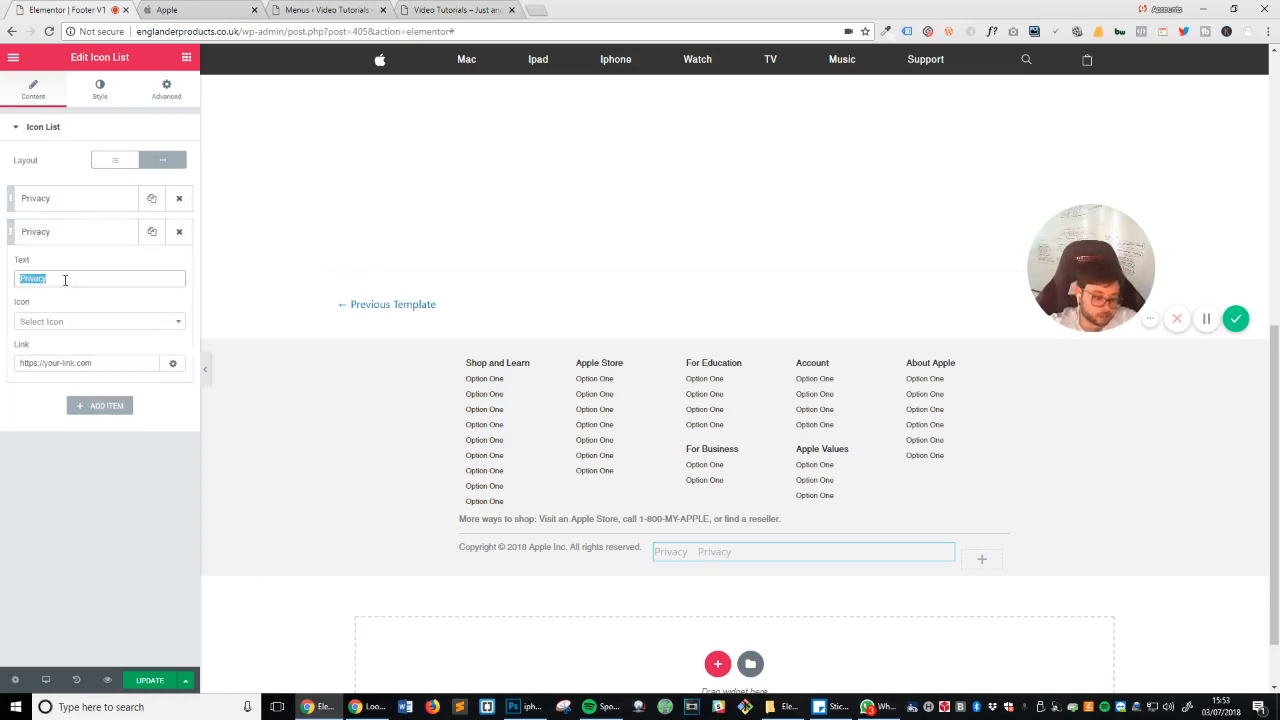
text(Terms of use)
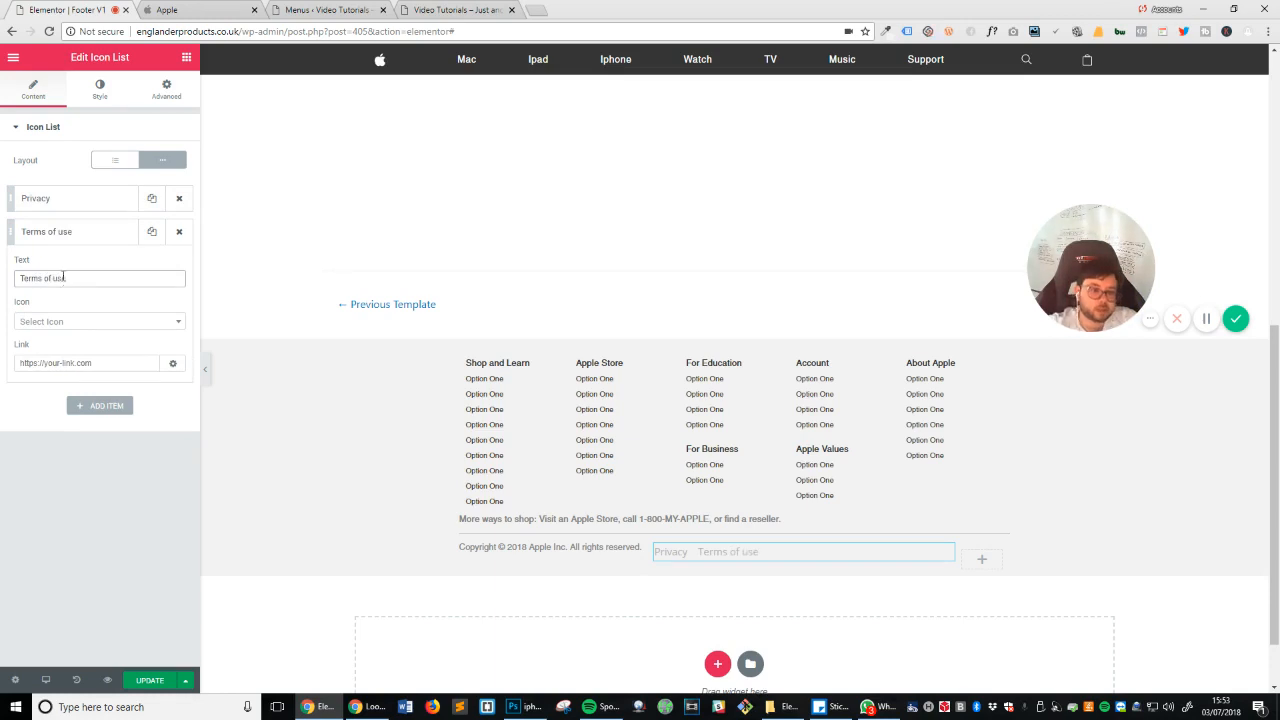
Step: Duplicate the "Terms of use" item and, following Apple's footer, change the copy's text to "Sales and refunds"
click(66, 238)
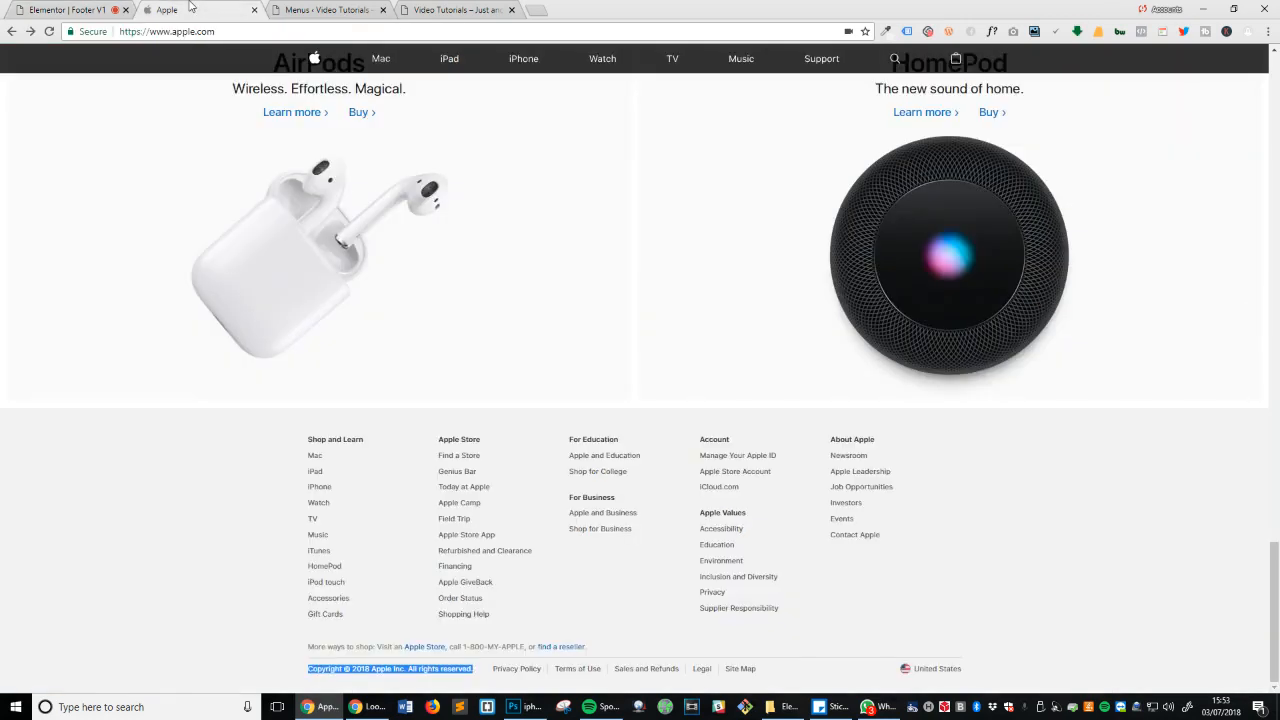
click(190, 8)
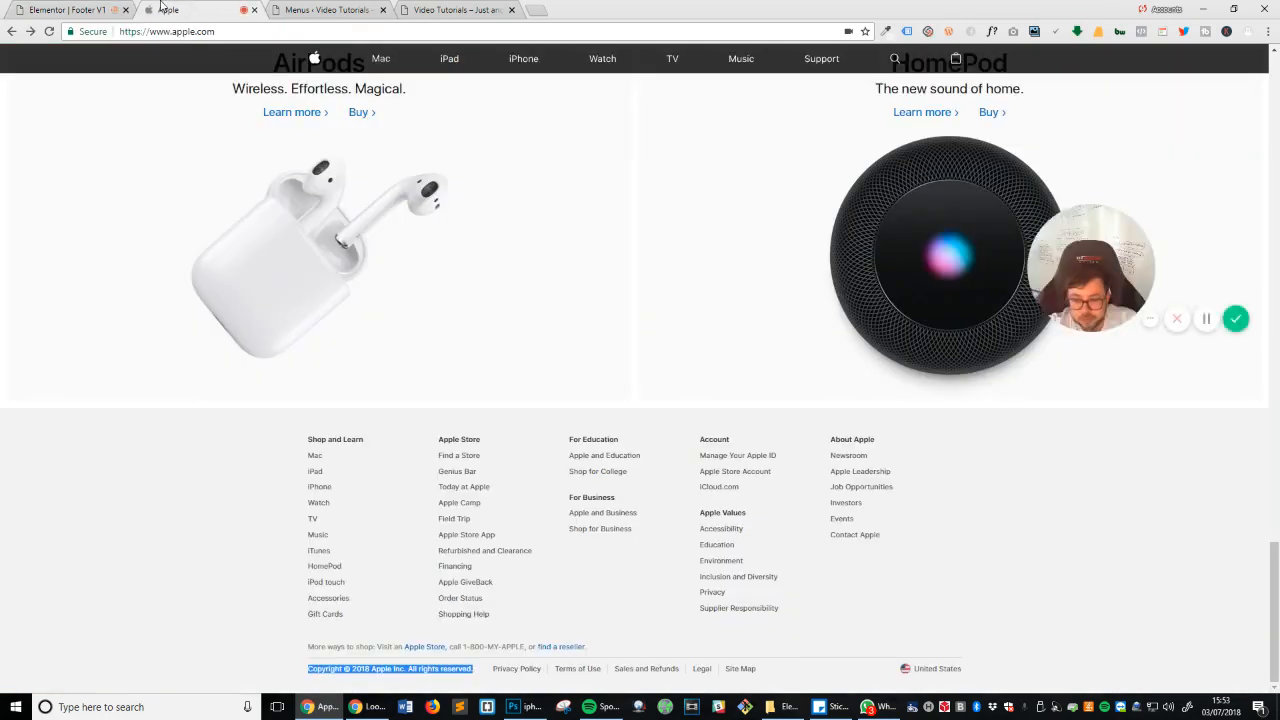
click(70, 9)
click(80, 265)
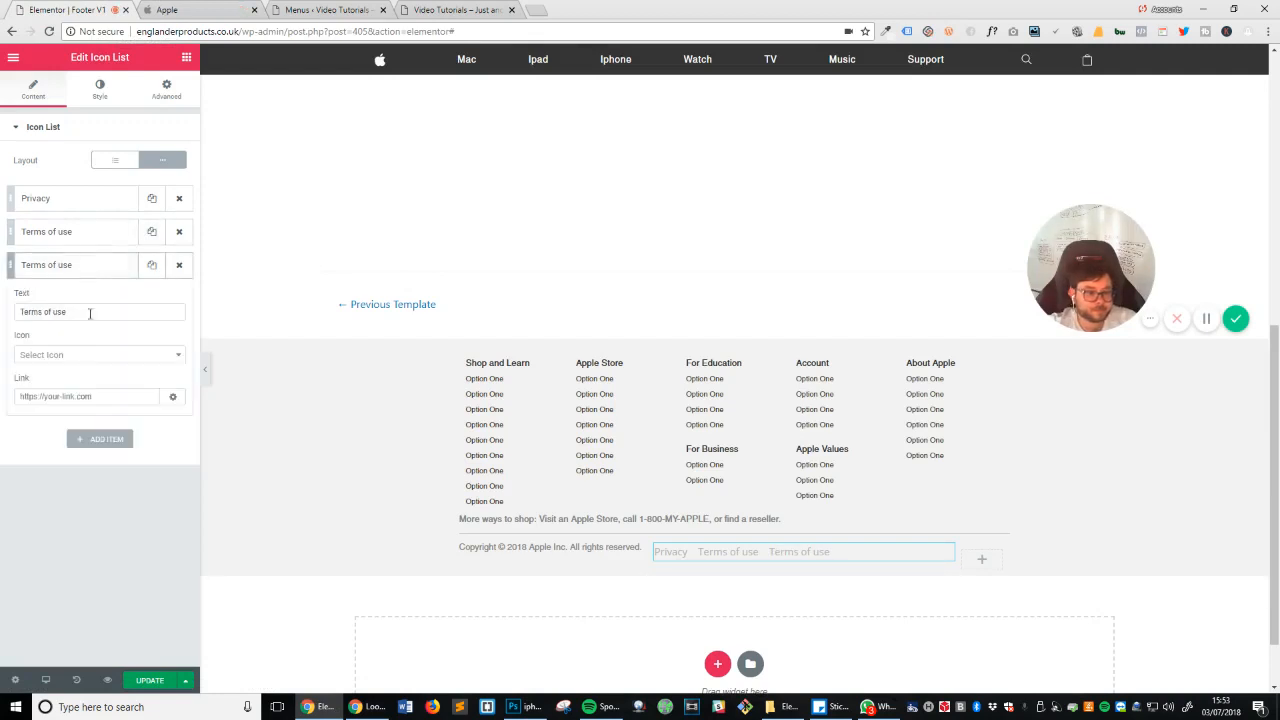
triple_click(75, 308)
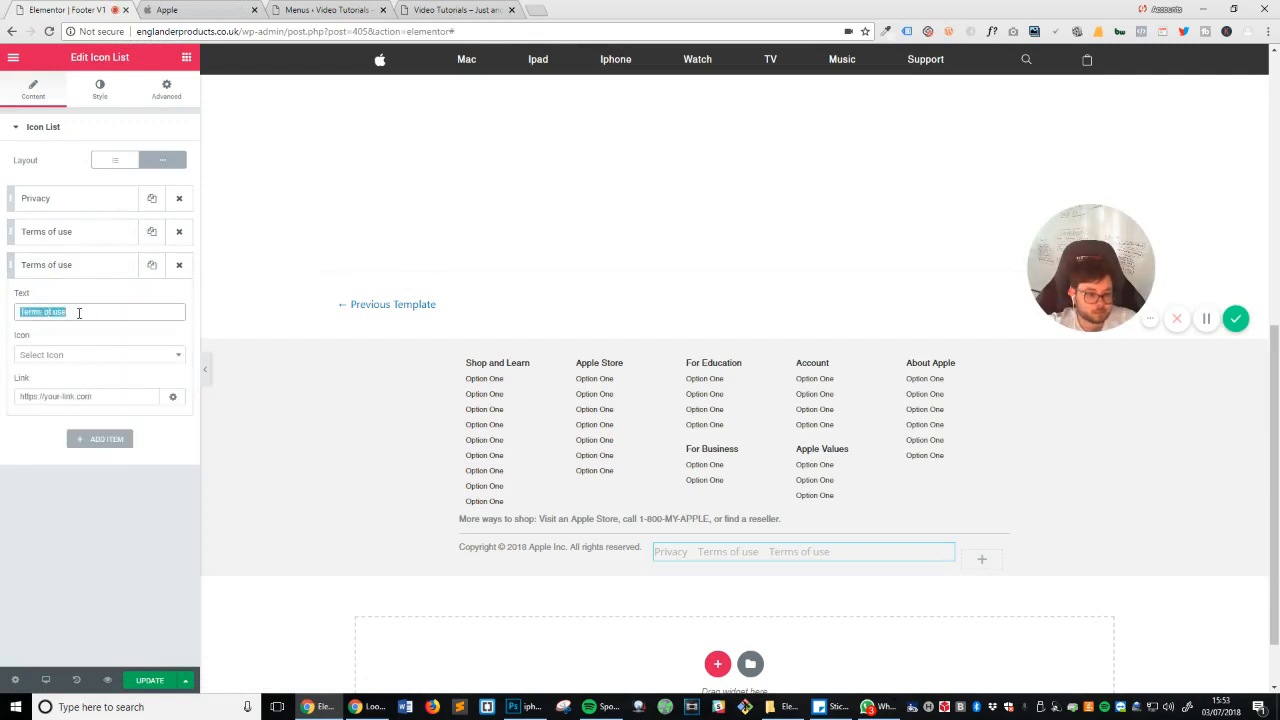
text(Sal)
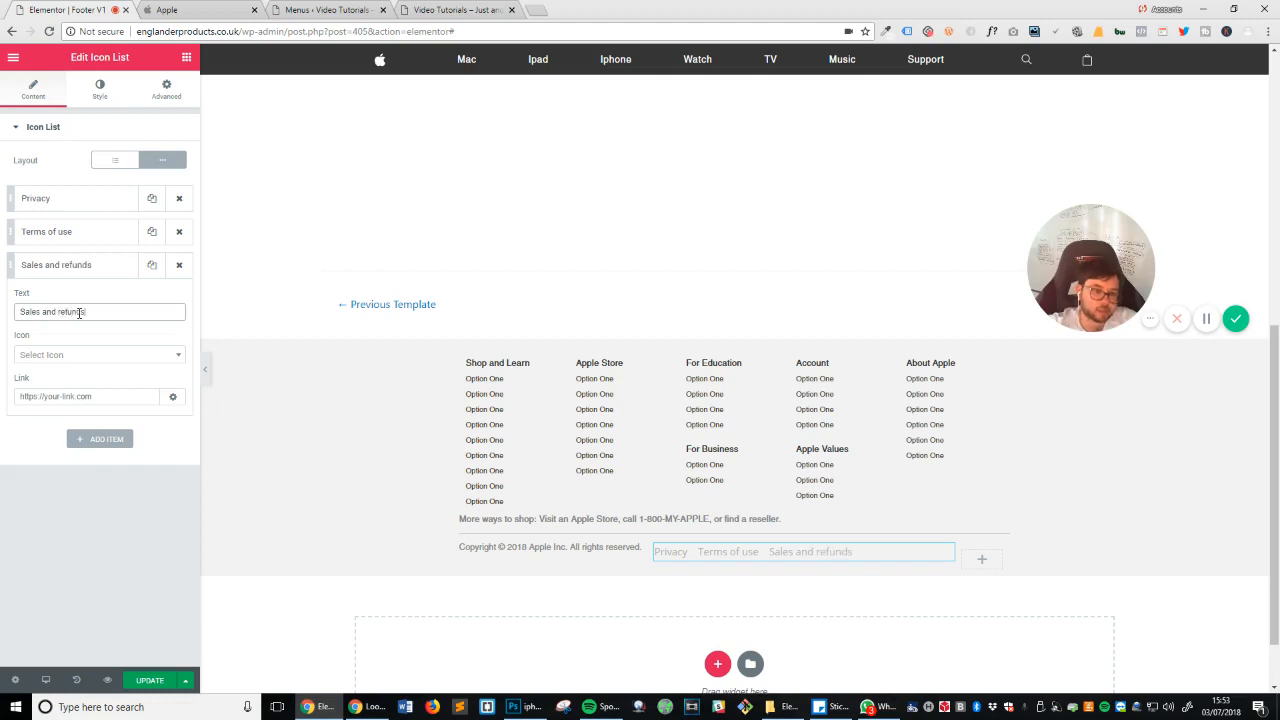
Step: Following the link names in Apple's footer, duplicate the "Sales and refunds" item and change the copy's text to "Legal"
click(210, 9)
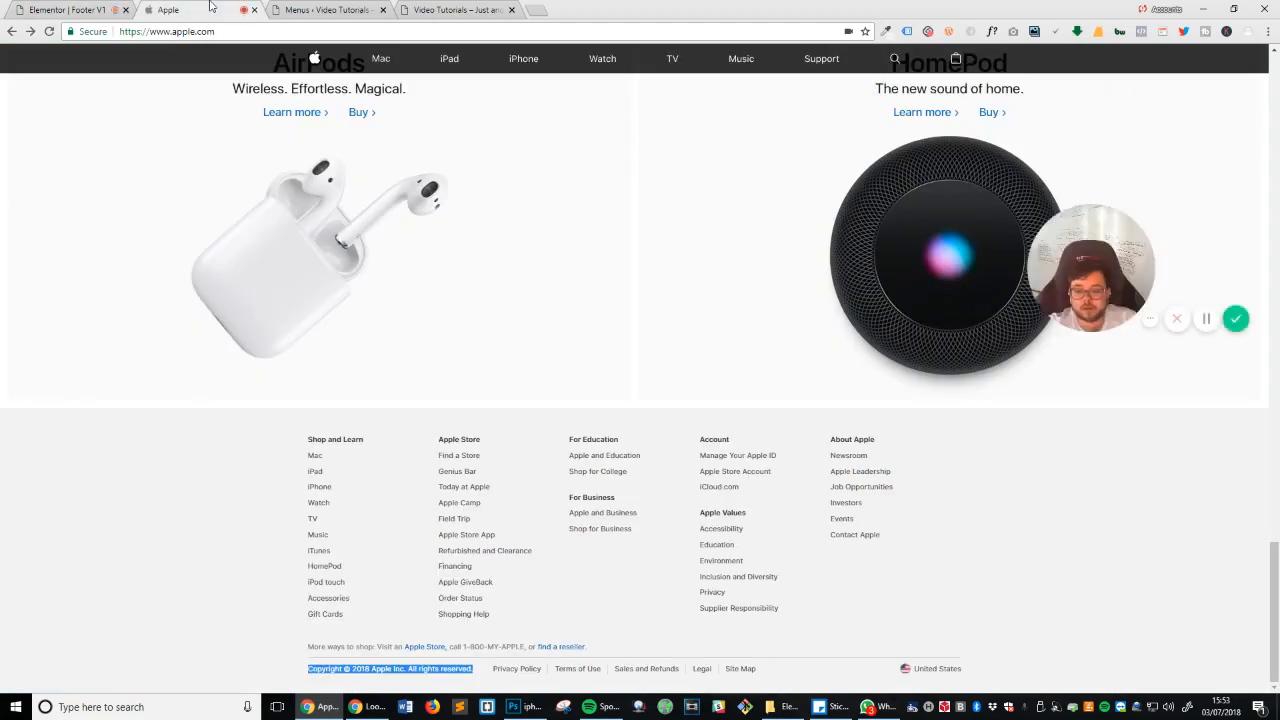
click(62, 9)
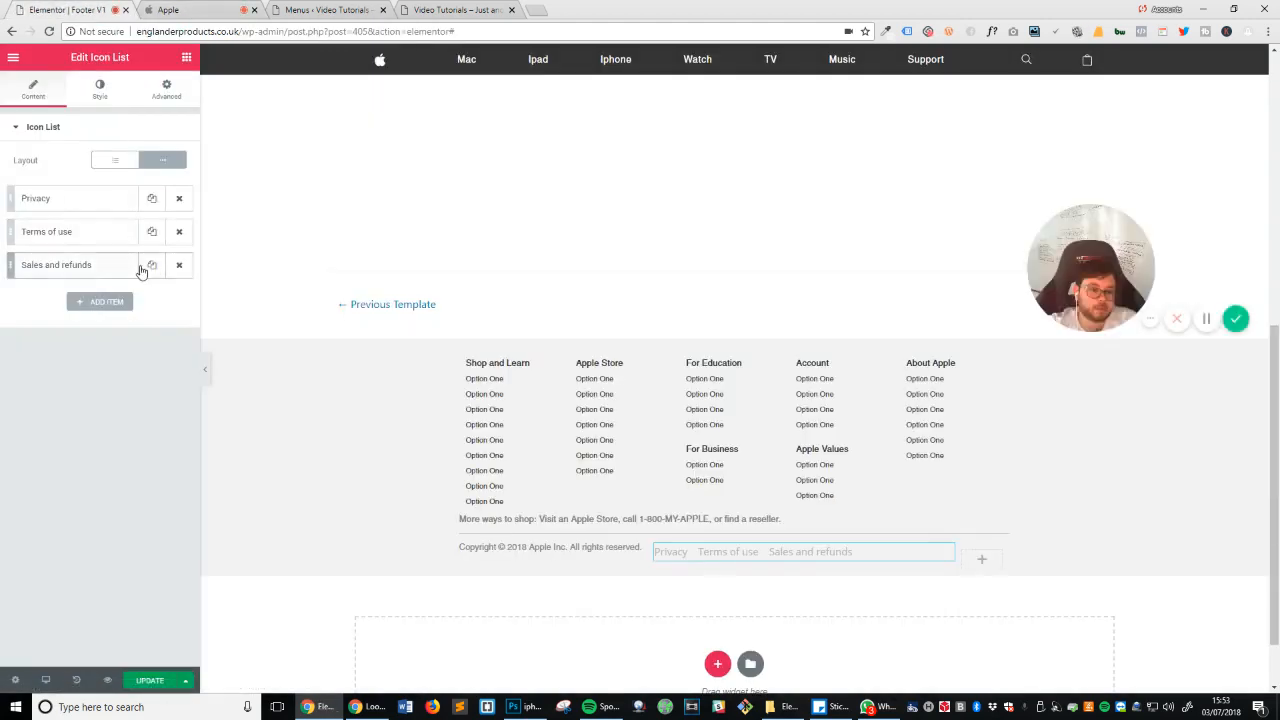
click(151, 265)
click(100, 298)
click(86, 352)
triple_click(78, 351)
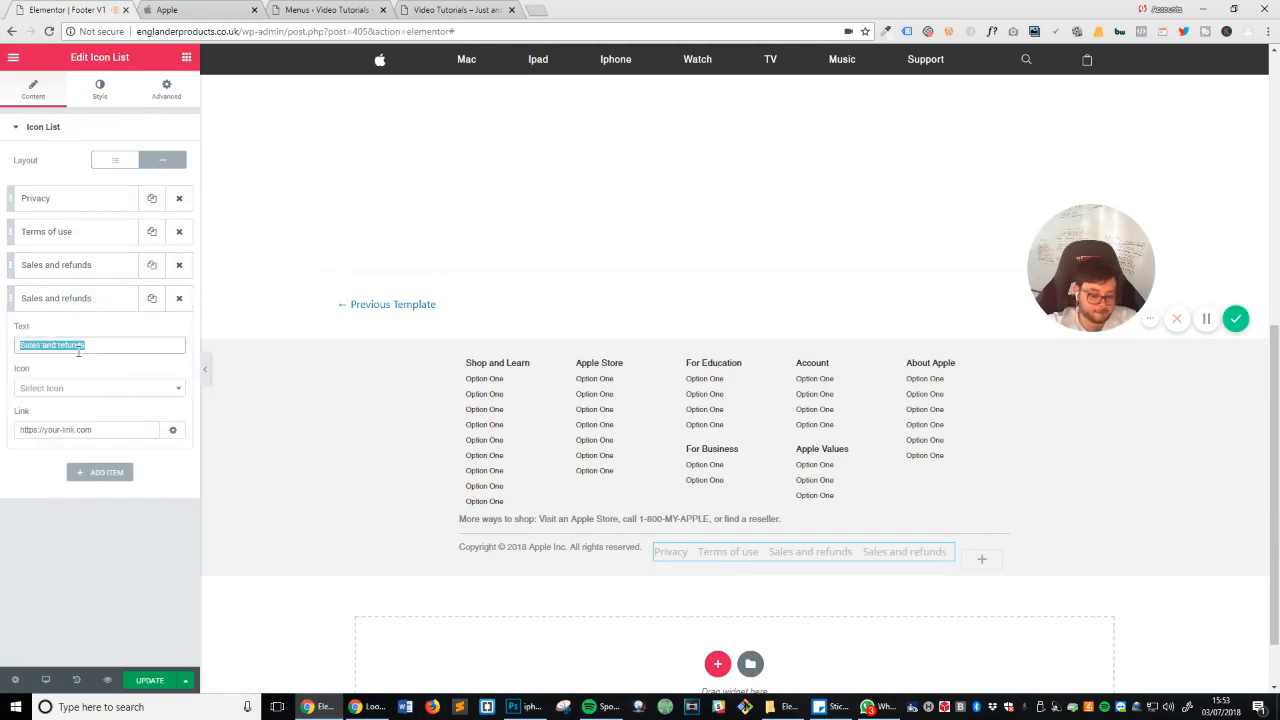
text(Legal)
click(108, 292)
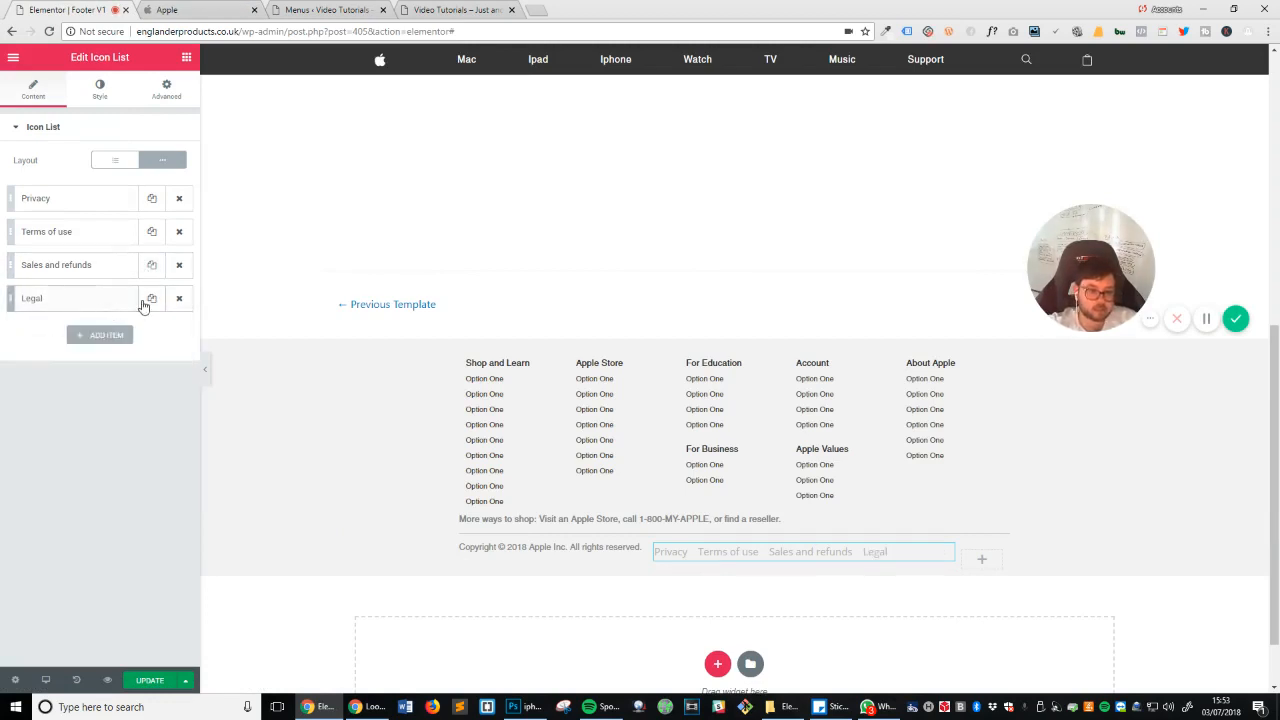
Step: Duplicate the "Legal" item and change the copy's text to "Sitemap"
click(152, 302)
click(90, 331)
click(81, 379)
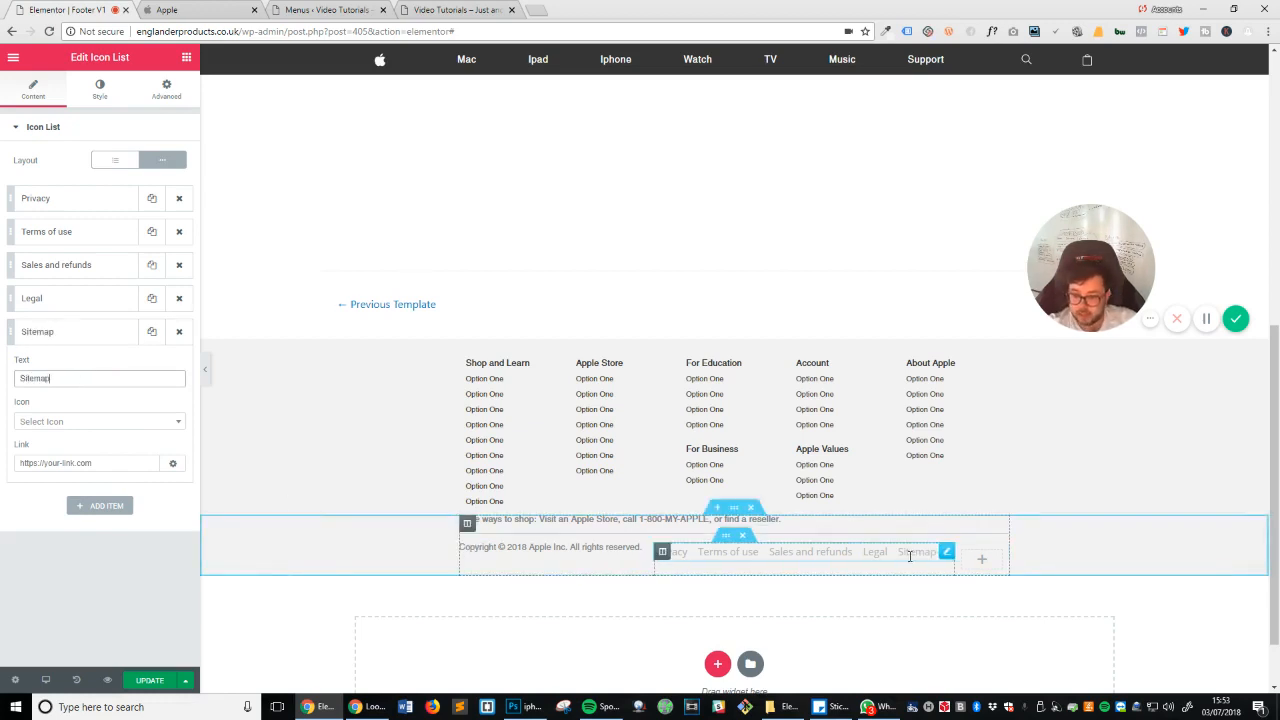
Step: Set the content position to Middle for both the copyright column and the legal links column
click(509, 560)
click(123, 189)
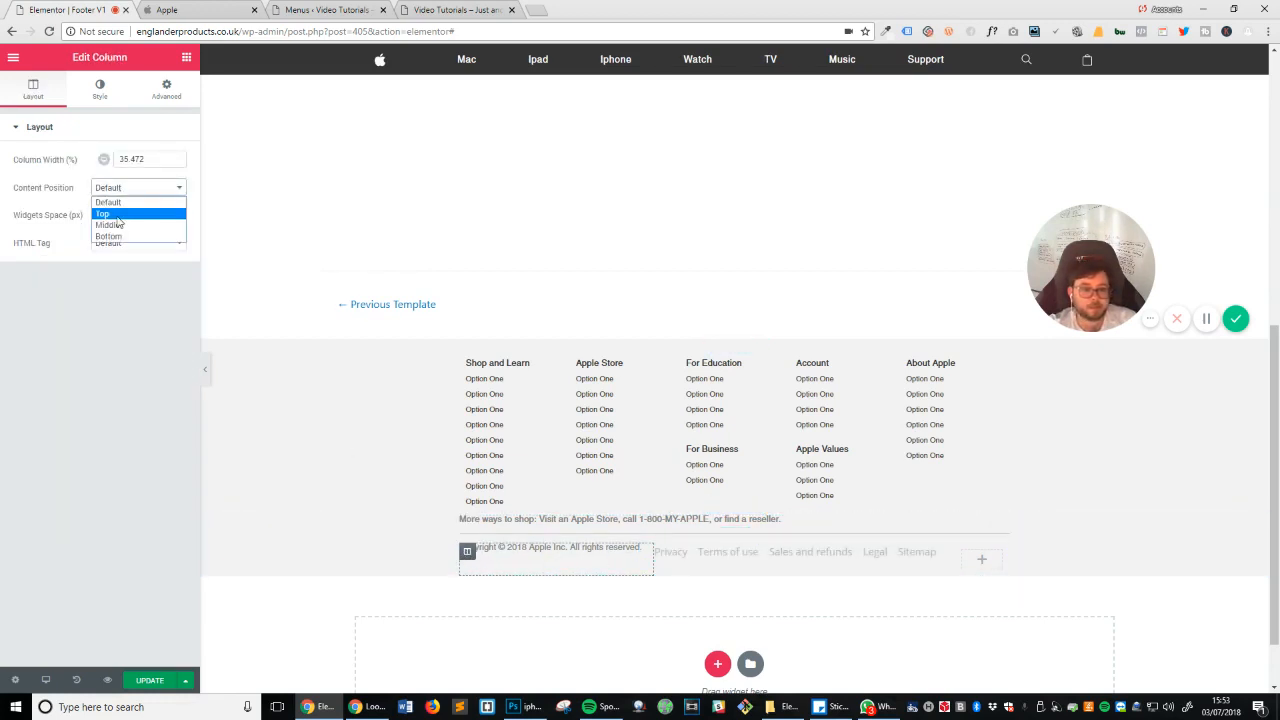
click(116, 222)
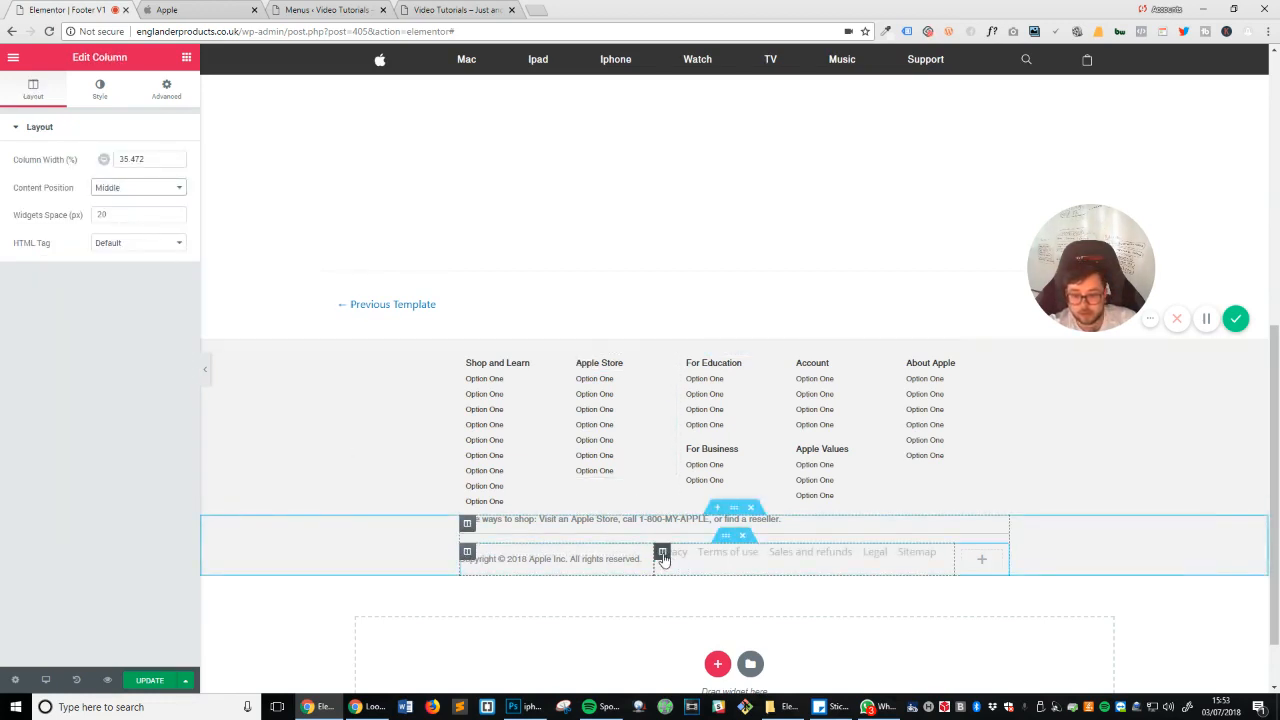
click(662, 554)
click(135, 188)
click(116, 222)
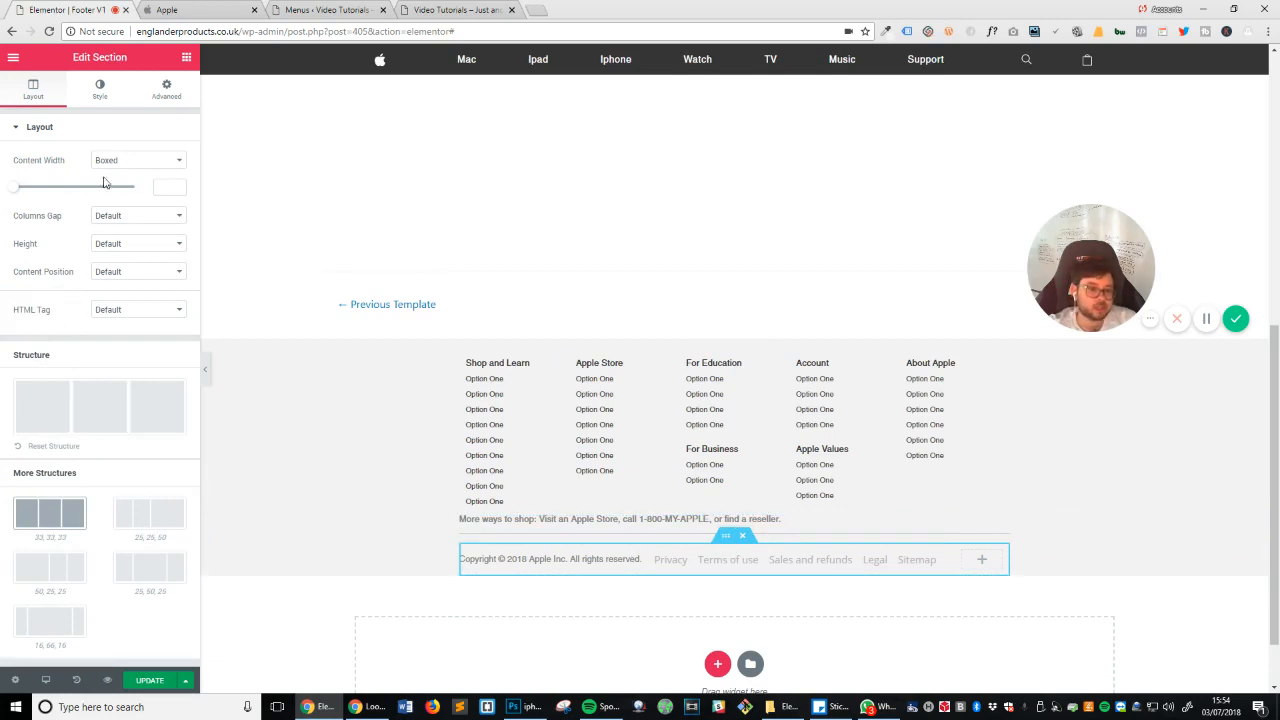
Step: Set the columns gap of the bottom row's inner section to No Gap and update the footer template
click(118, 218)
click(114, 234)
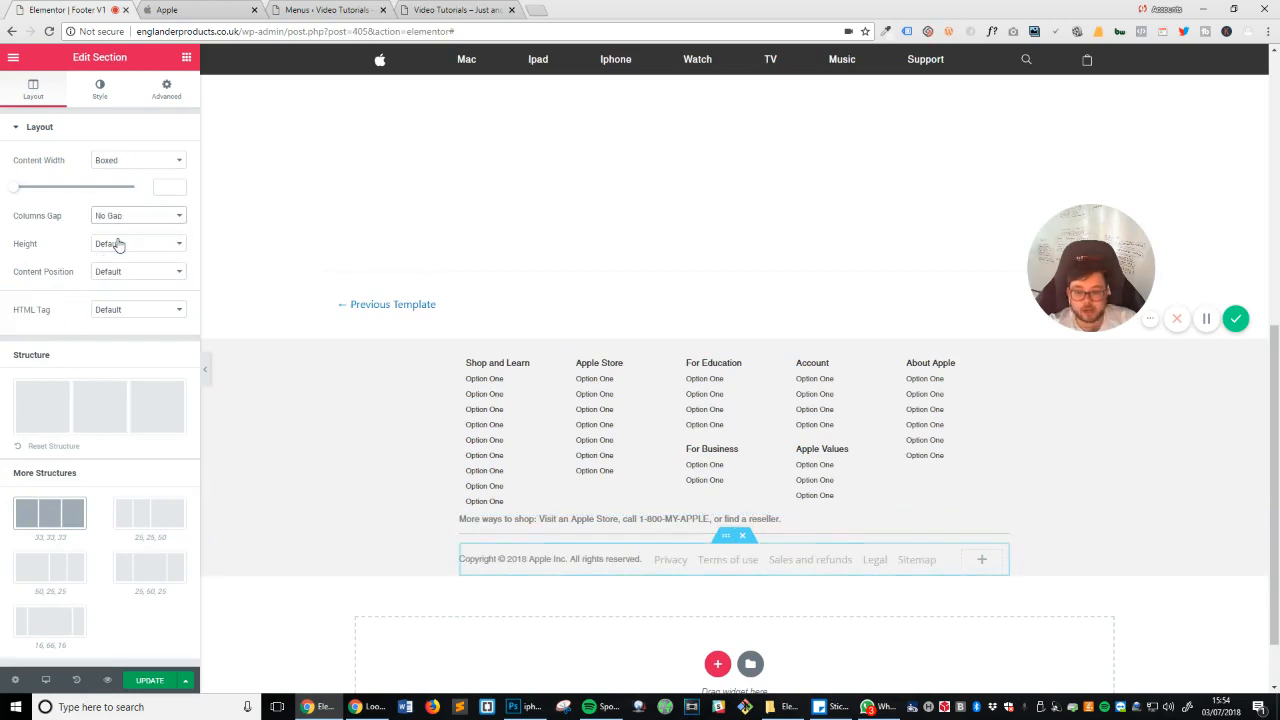
click(165, 682)
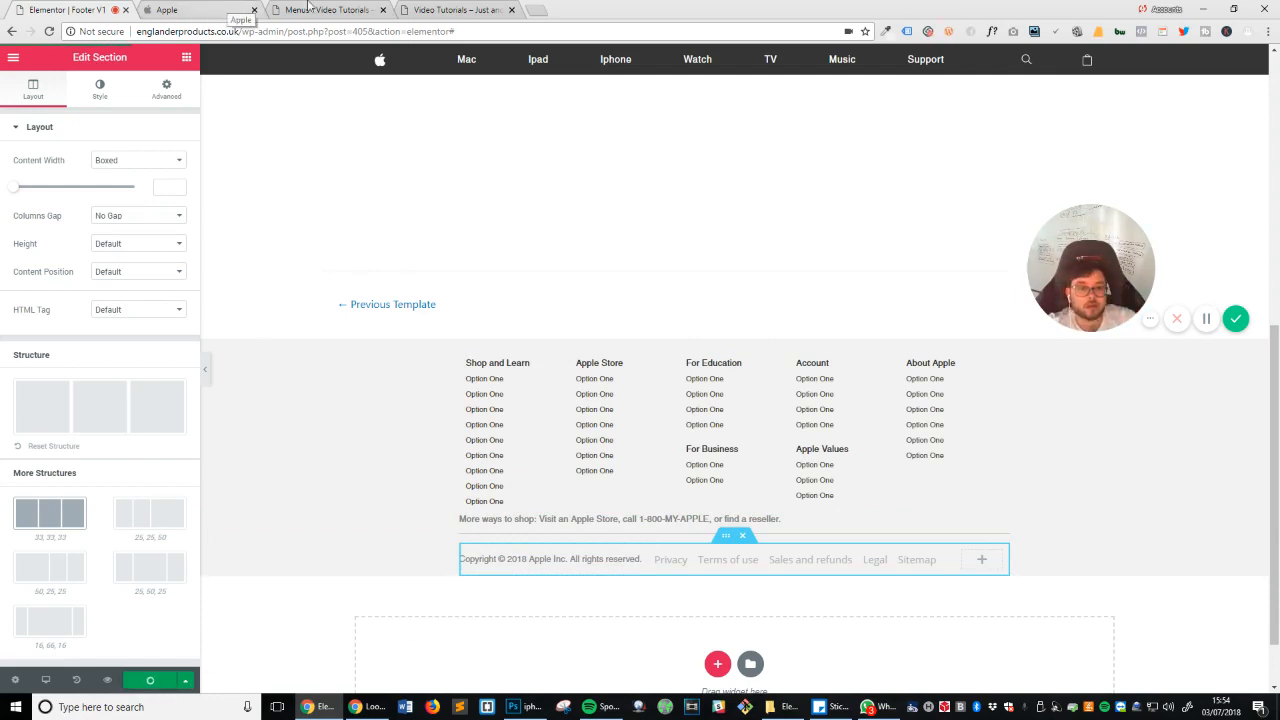
Step: Reload the live site and examine the legal links in the footer's bottom row
click(432, 8)
click(49, 31)
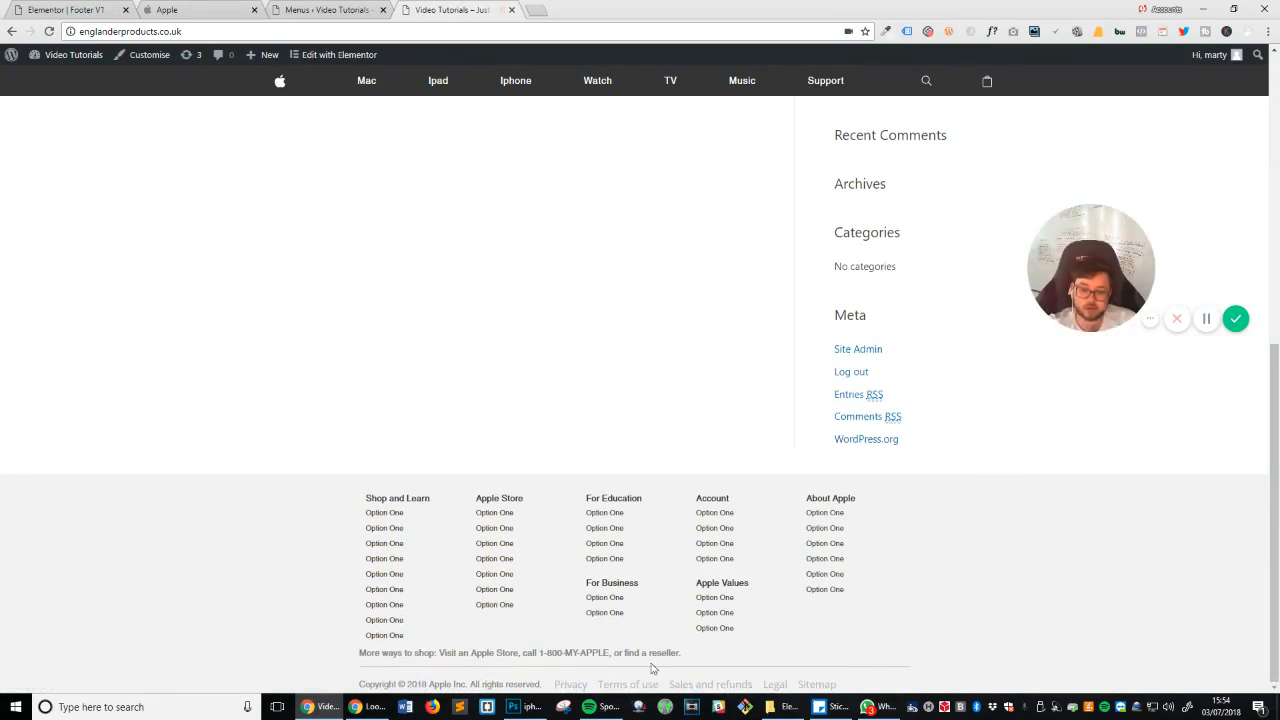
drag(788, 684, 700, 681)
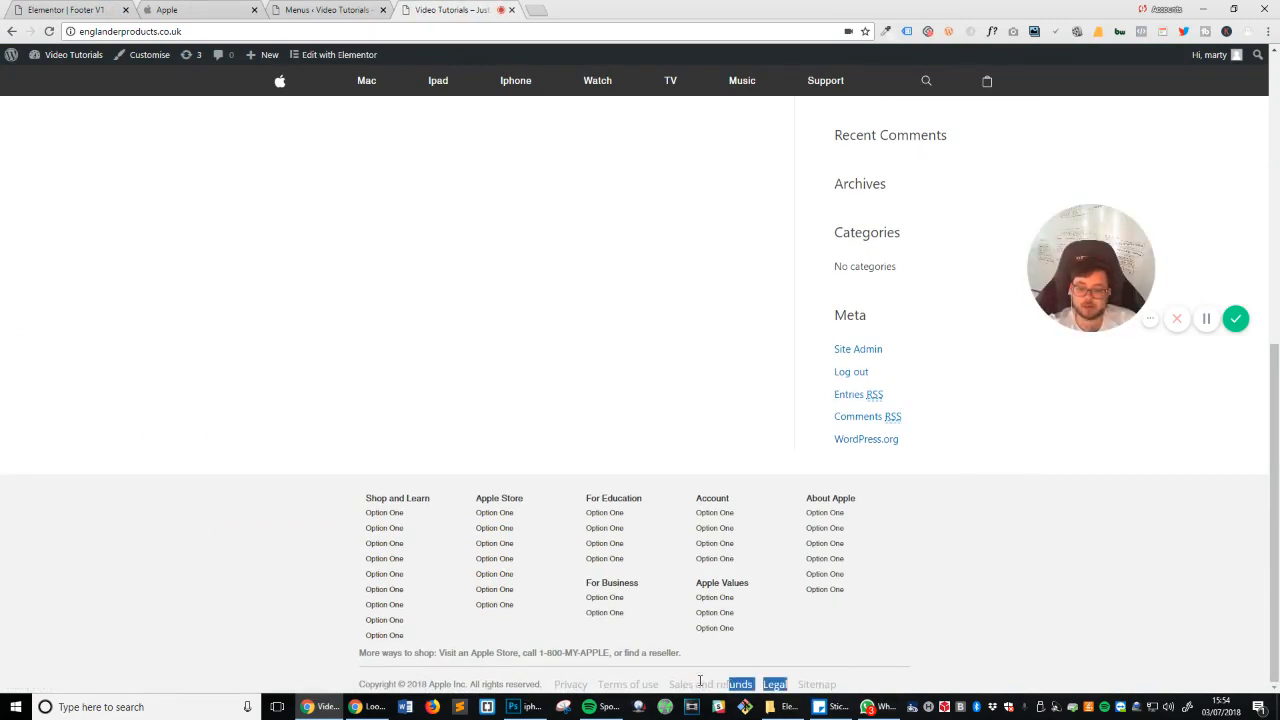
Step: Return to the footer template in Elementor and check the typography settings of the copyright heading
click(76, 8)
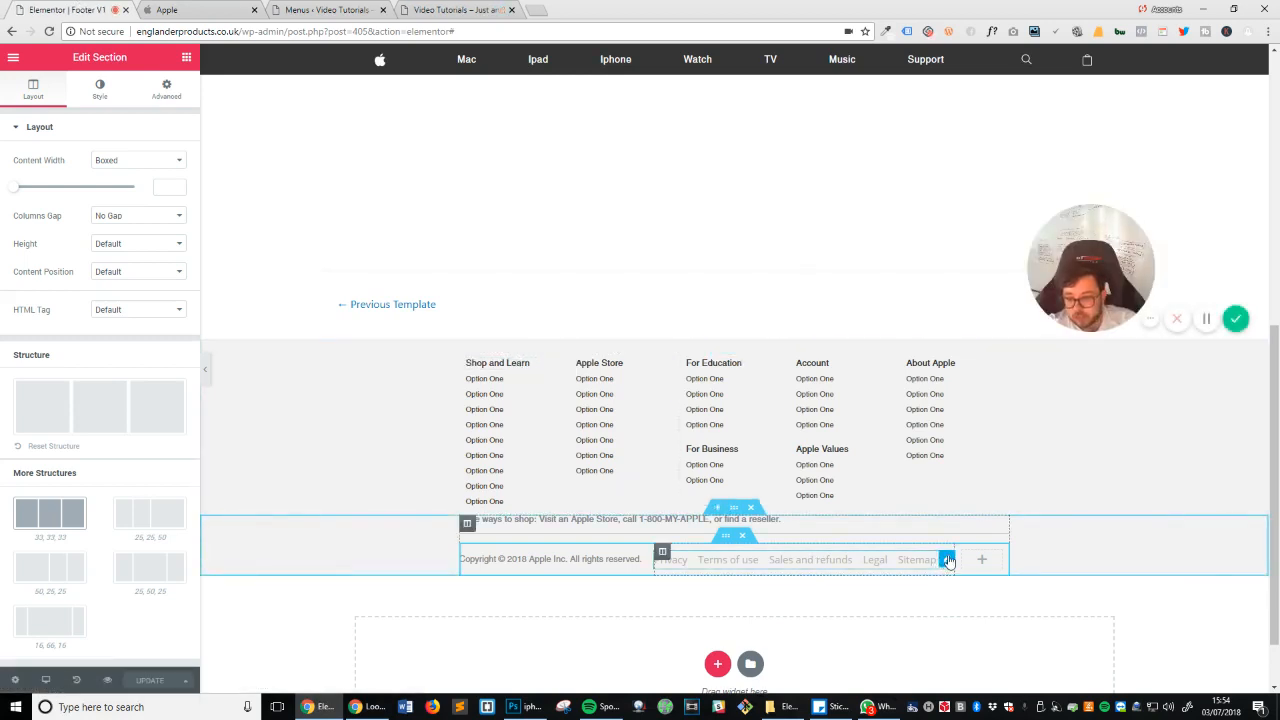
click(646, 560)
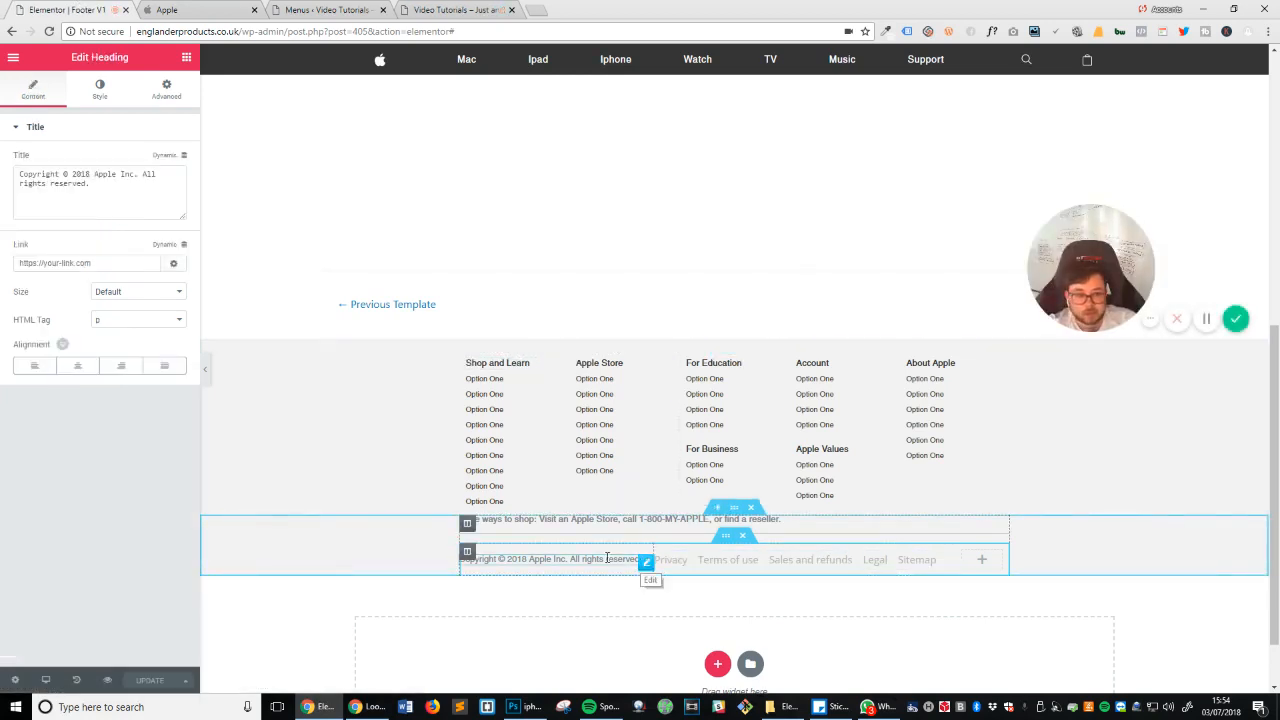
click(102, 104)
click(170, 190)
click(300, 258)
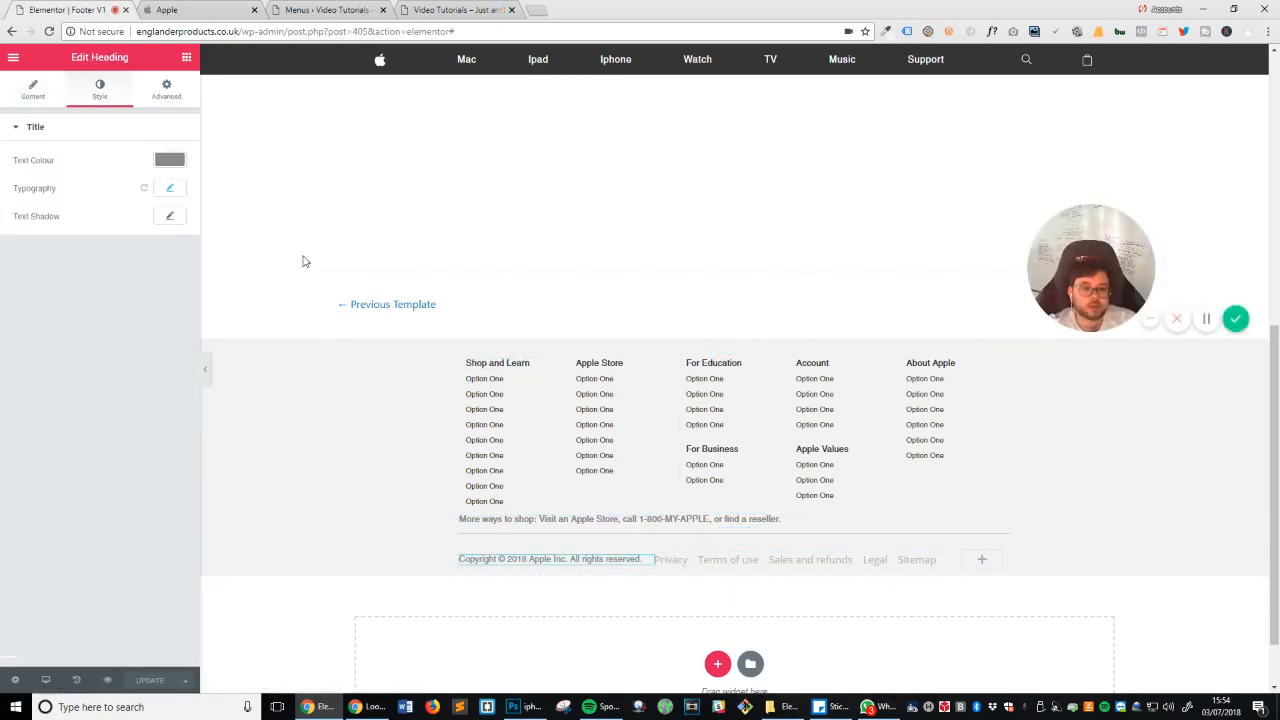
Step: Set the legal links' typography to Helvetica at 13 px and give their text a near-black colour
click(947, 560)
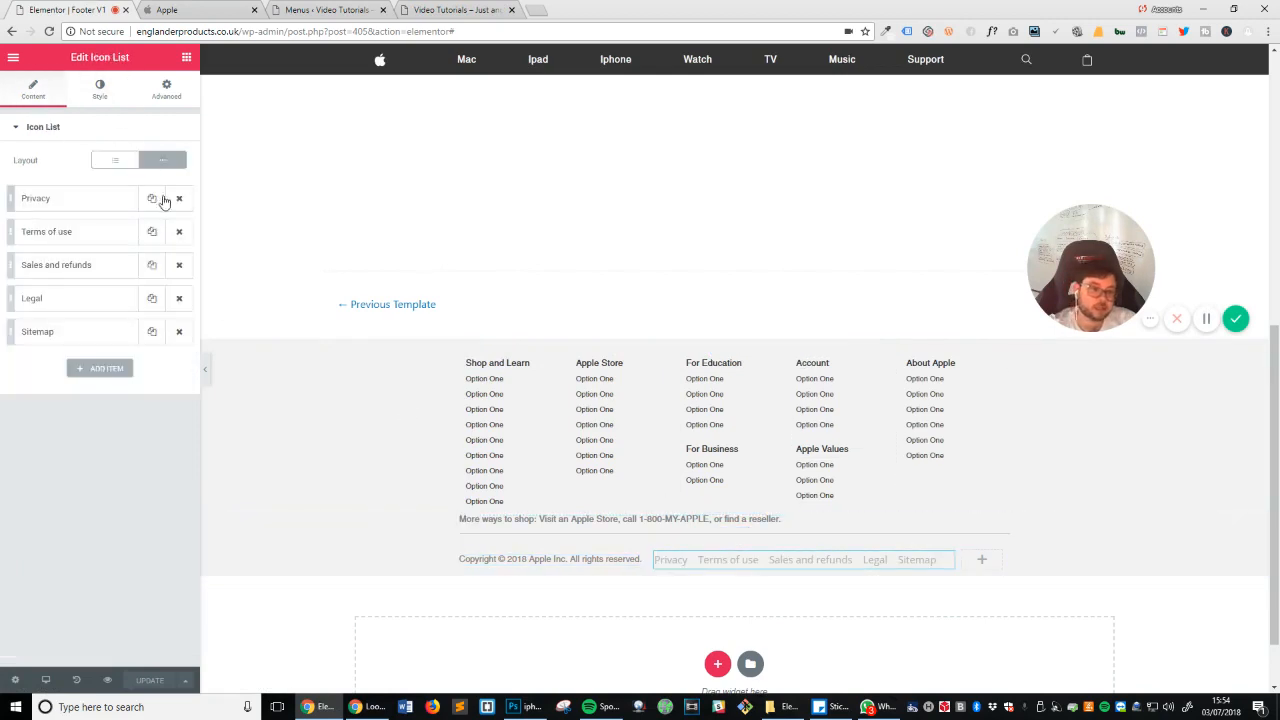
click(97, 96)
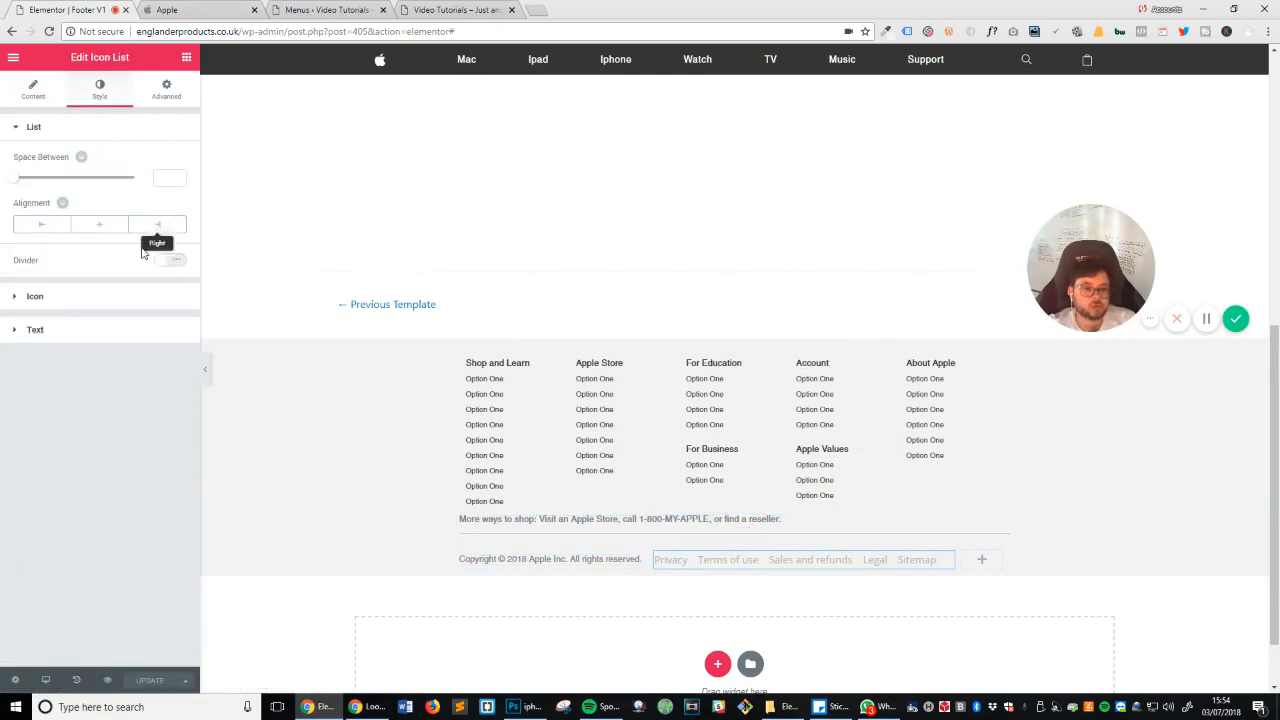
click(78, 330)
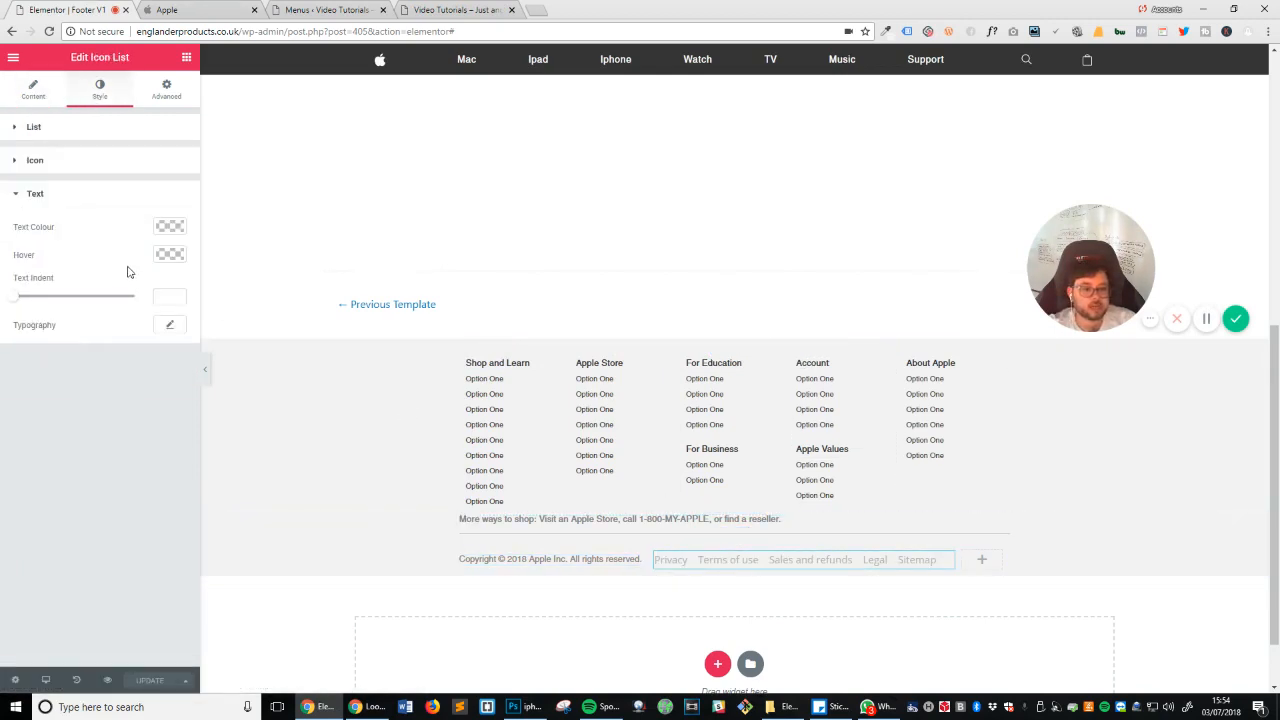
click(169, 326)
click(129, 360)
click(130, 362)
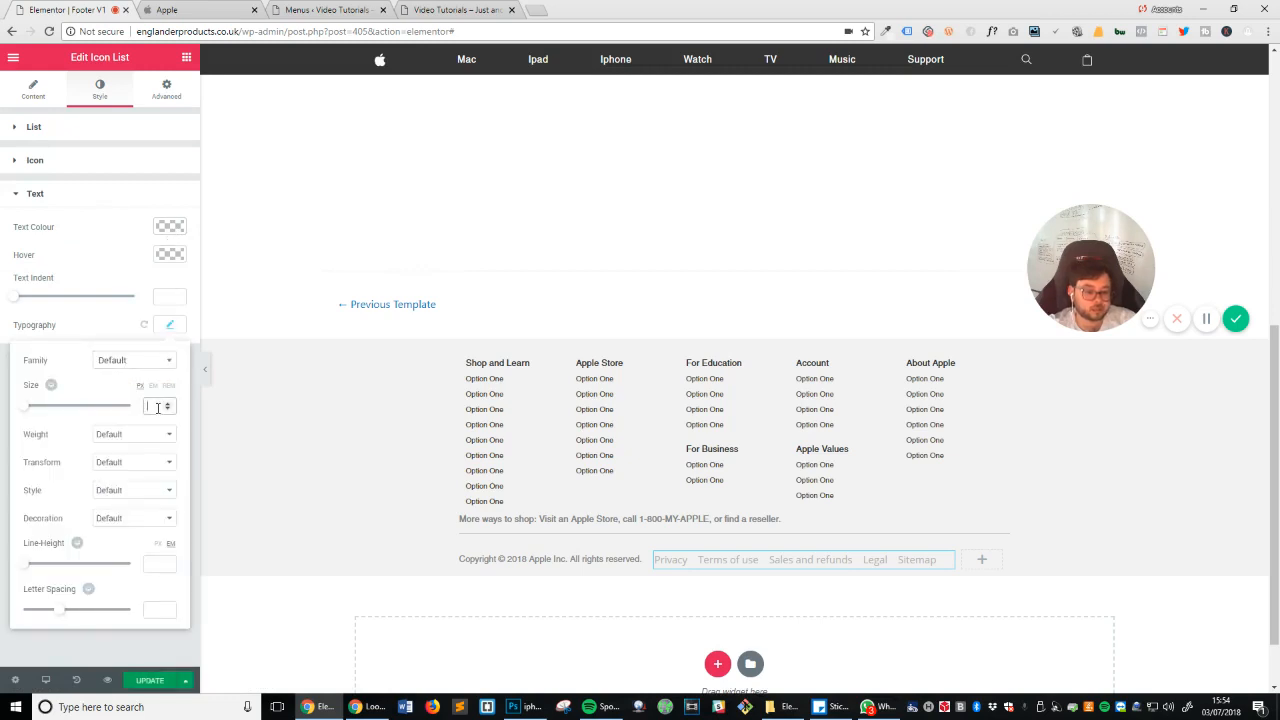
click(155, 362)
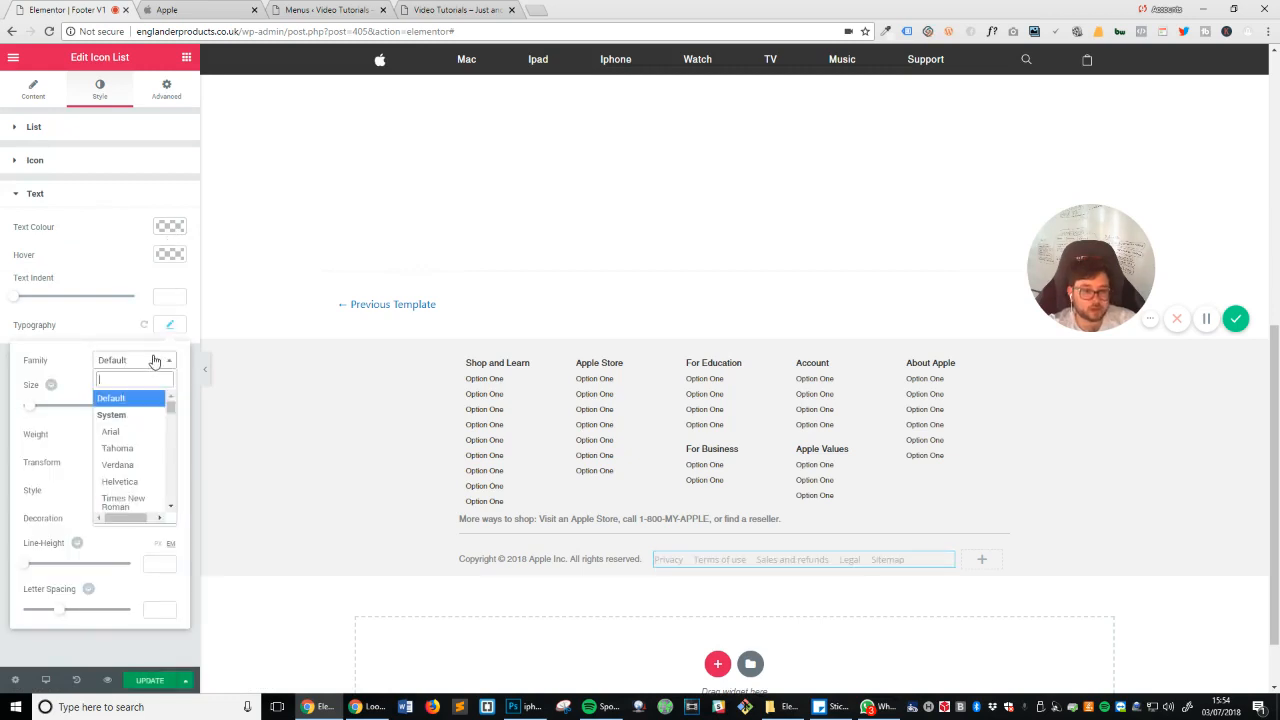
text(he)
click(118, 416)
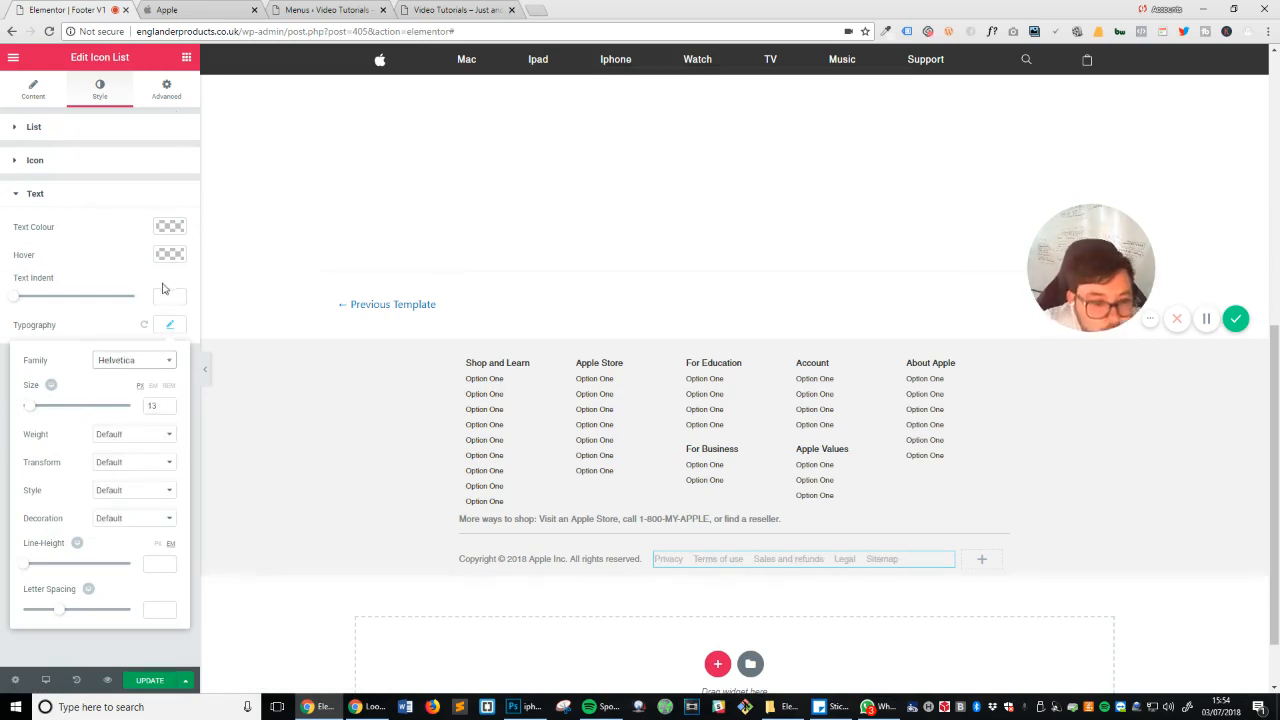
click(170, 227)
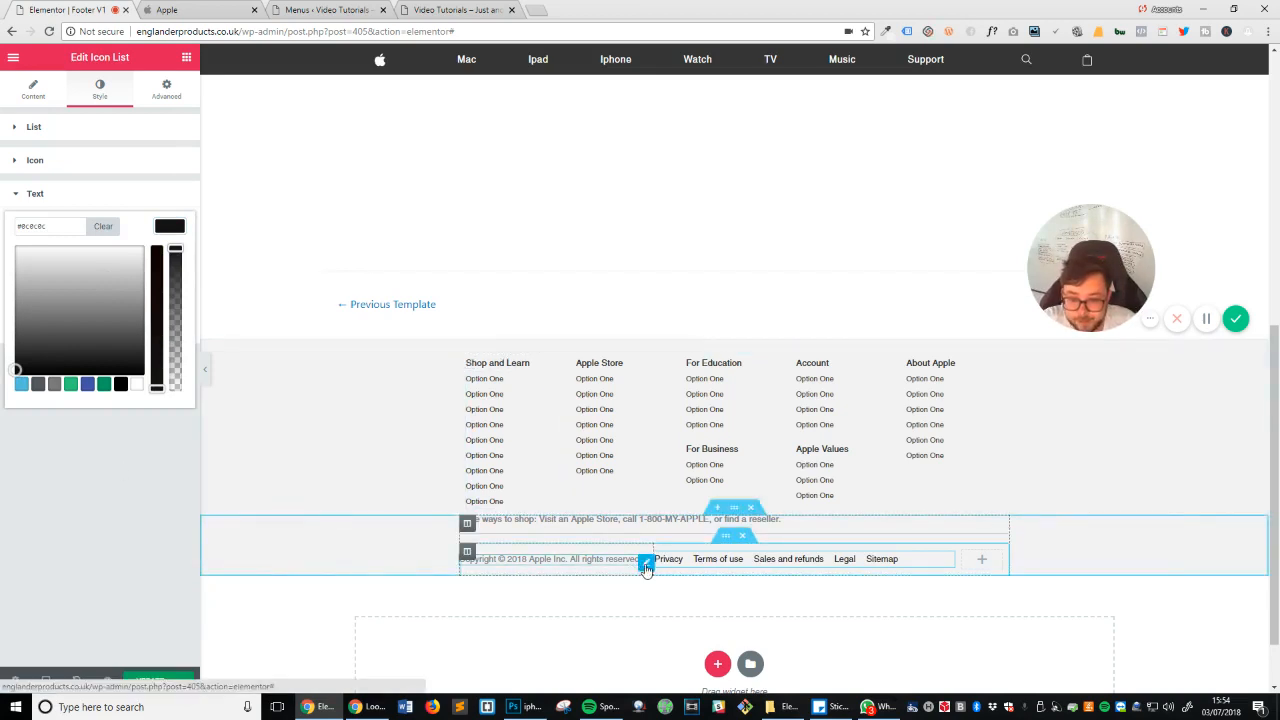
Step: Copy the grey text colour code from the copyright heading
click(645, 562)
click(100, 88)
click(169, 160)
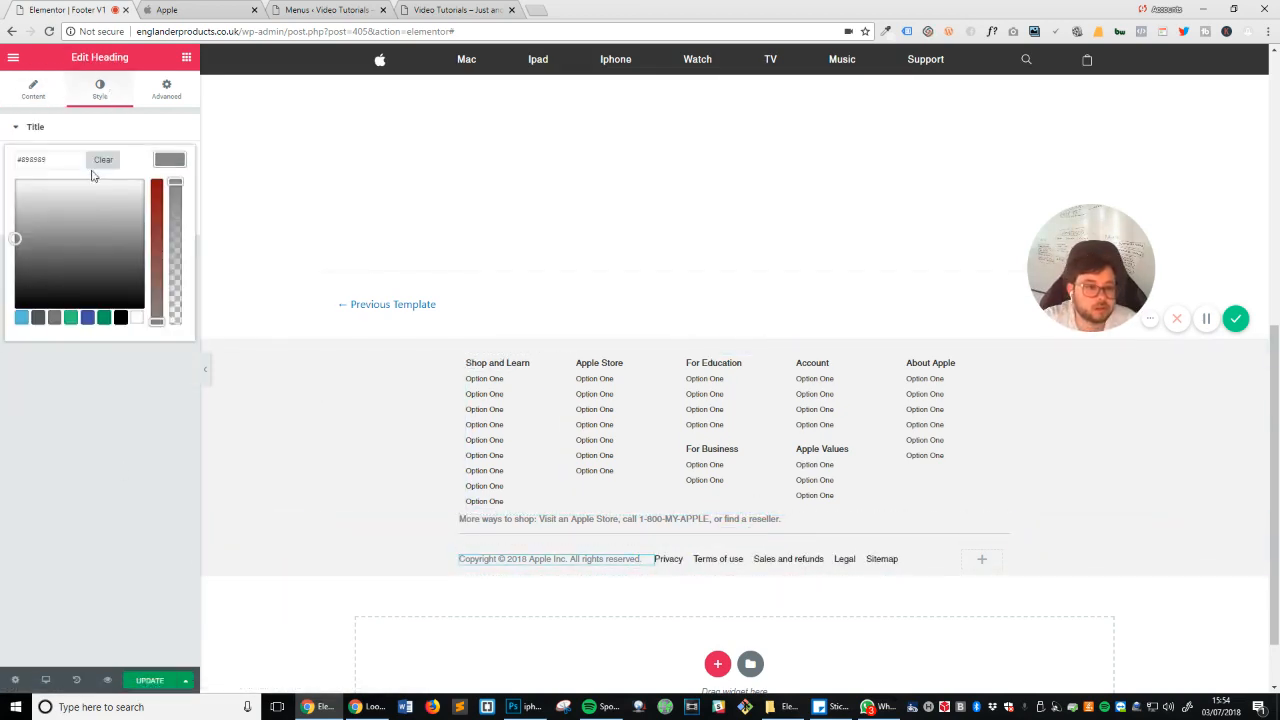
drag(48, 160, 5, 218)
click(25, 394)
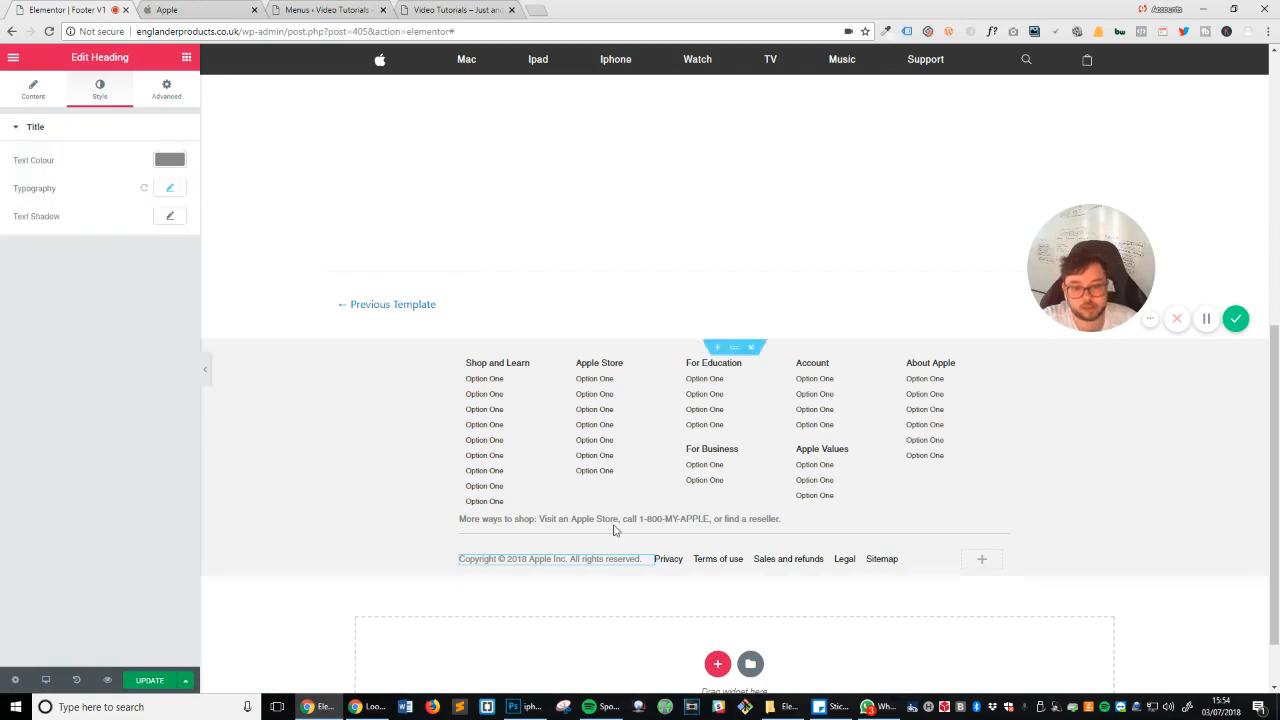
Step: Set the legal links' text colour to the grey copied from the copyright heading
click(945, 560)
click(100, 90)
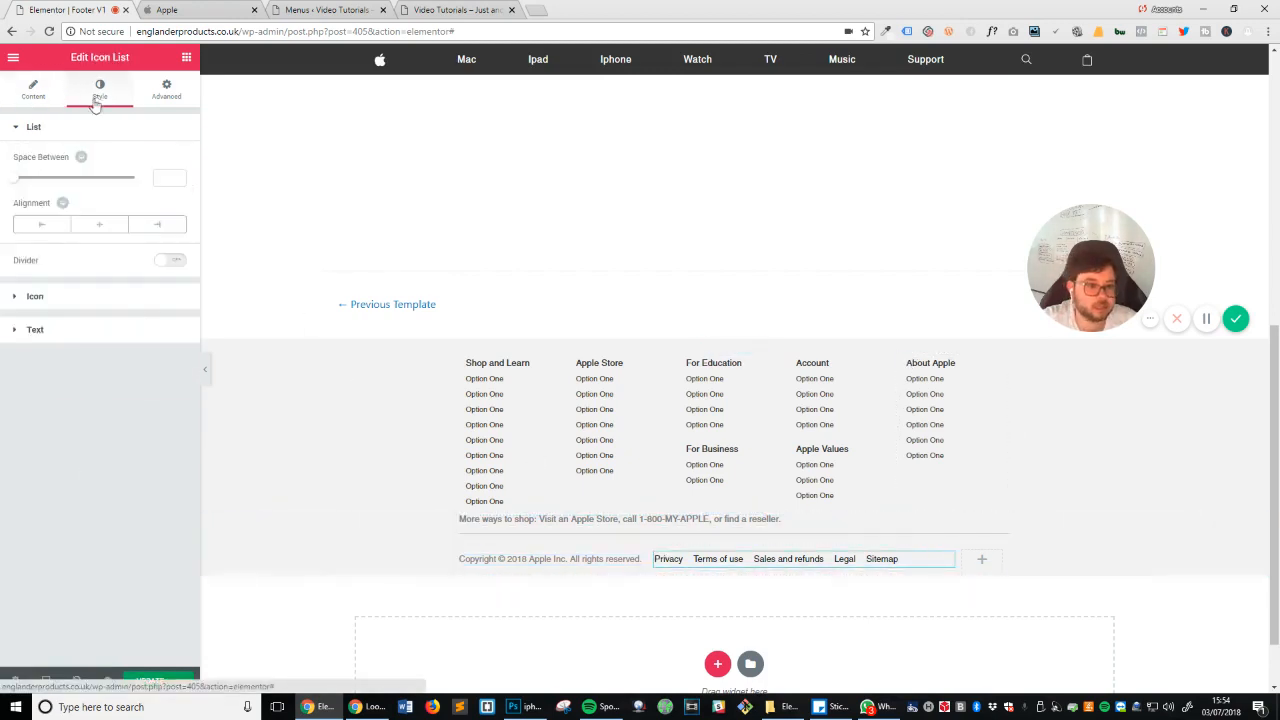
click(65, 330)
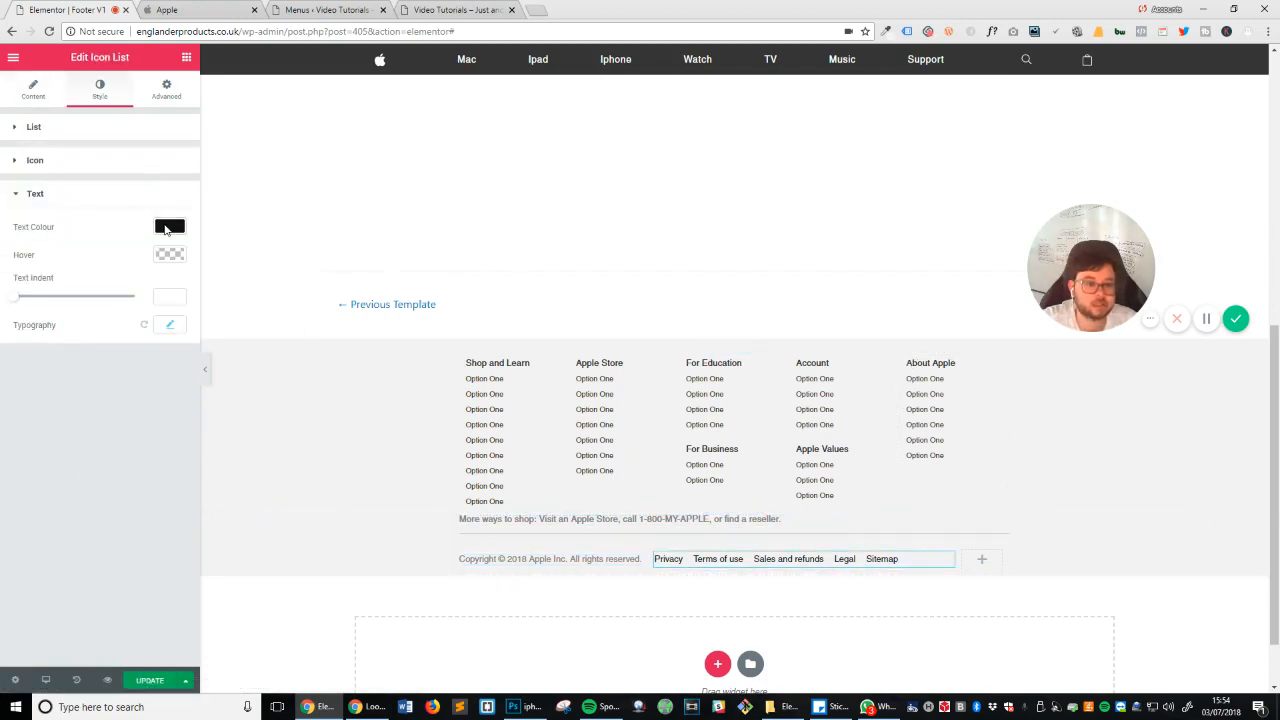
click(168, 227)
text(#888888)
click(64, 434)
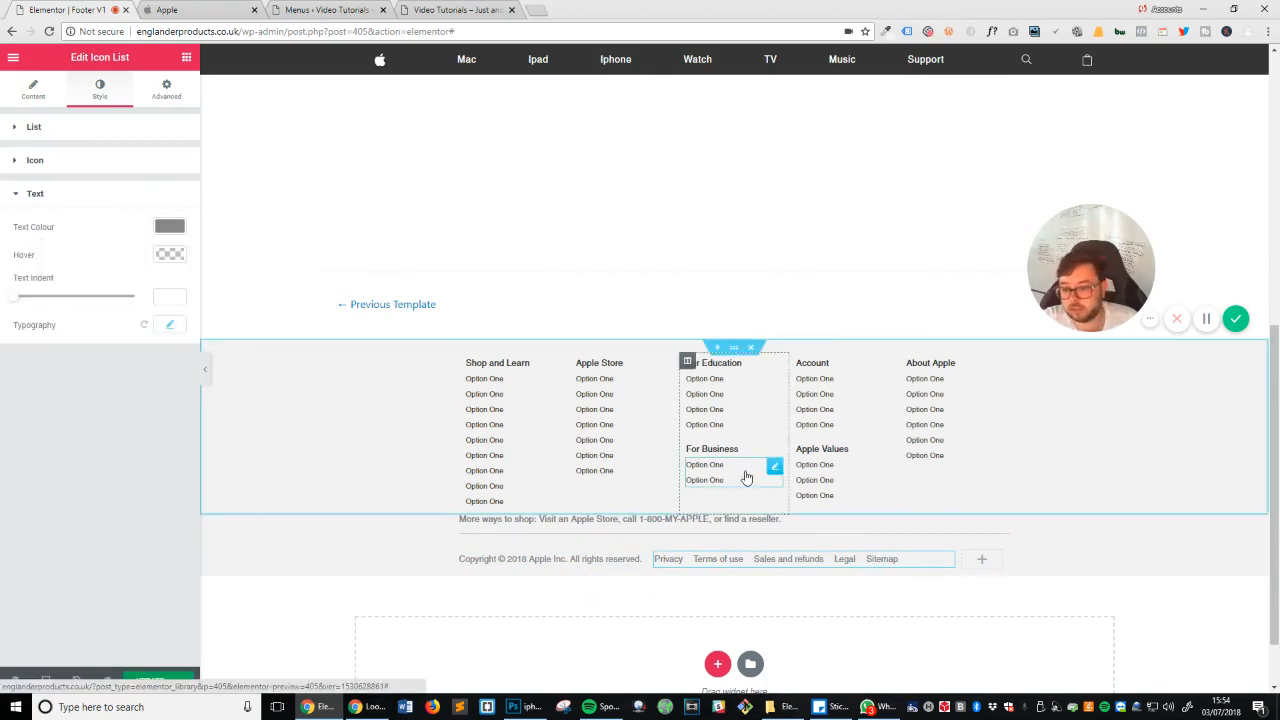
Step: Set the links of the "Privacy" and "Terms of use" items to "#"
click(53, 88)
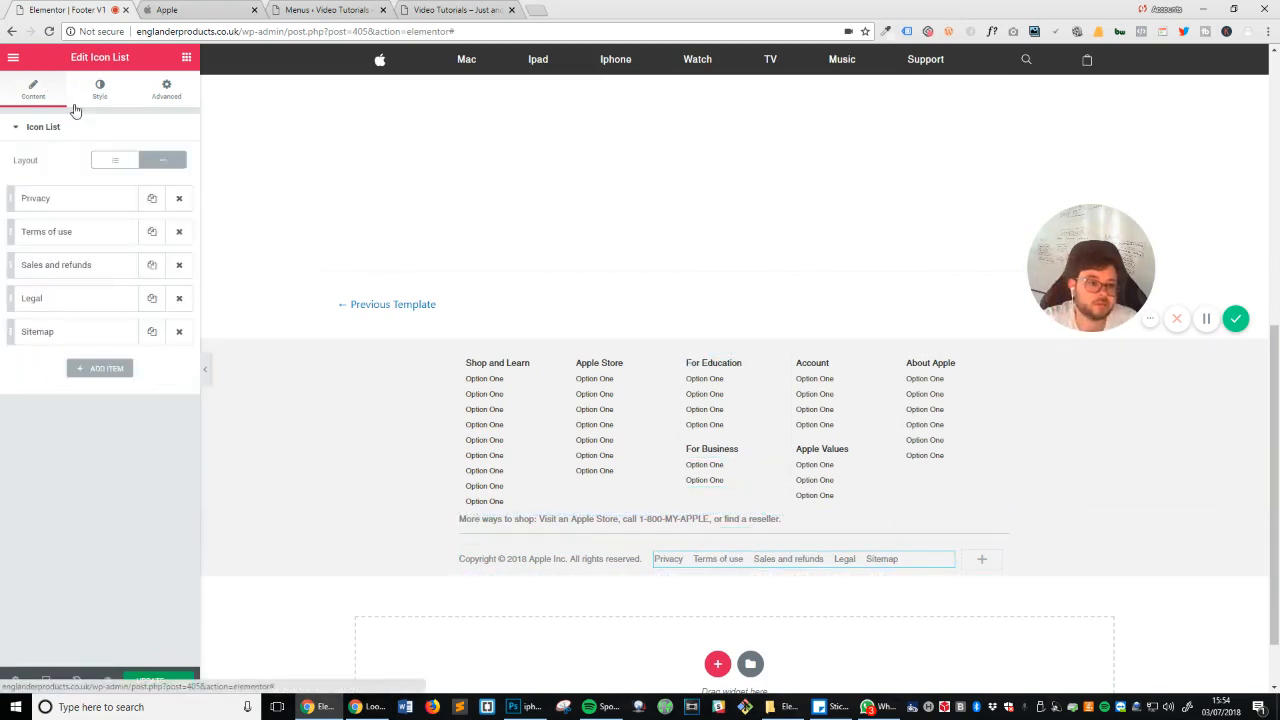
click(77, 197)
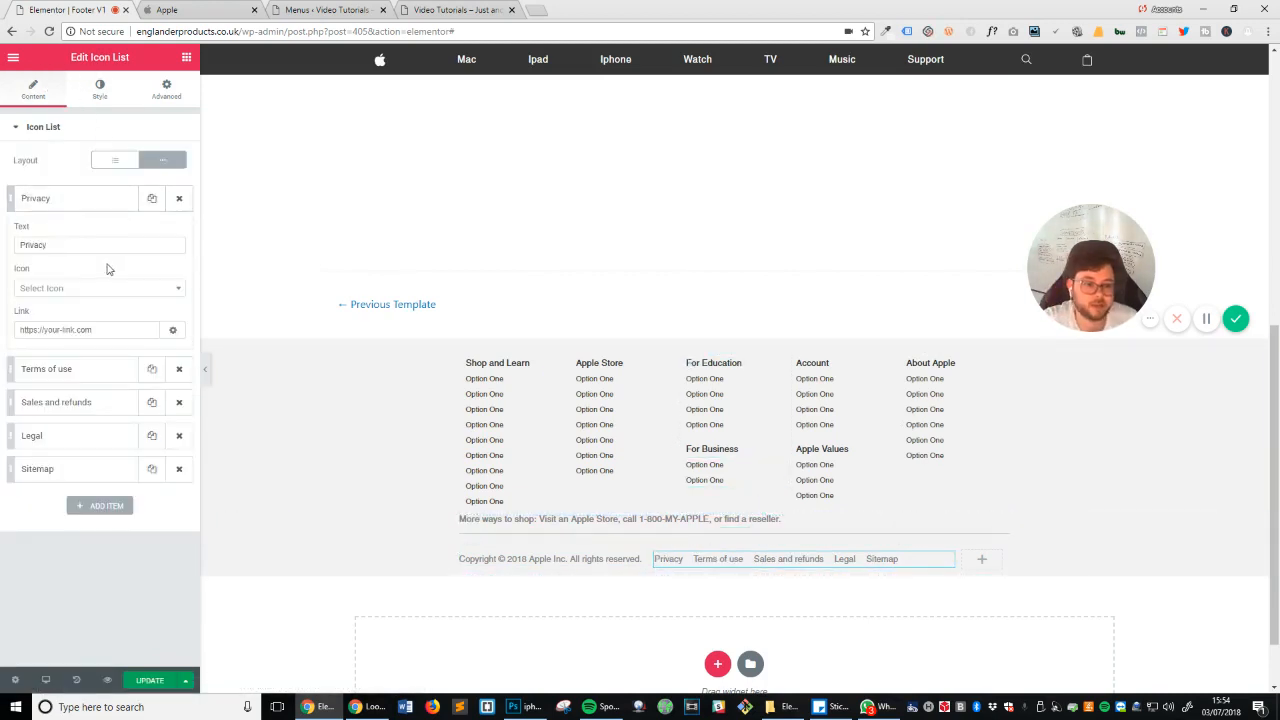
click(68, 329)
text(#)
click(69, 370)
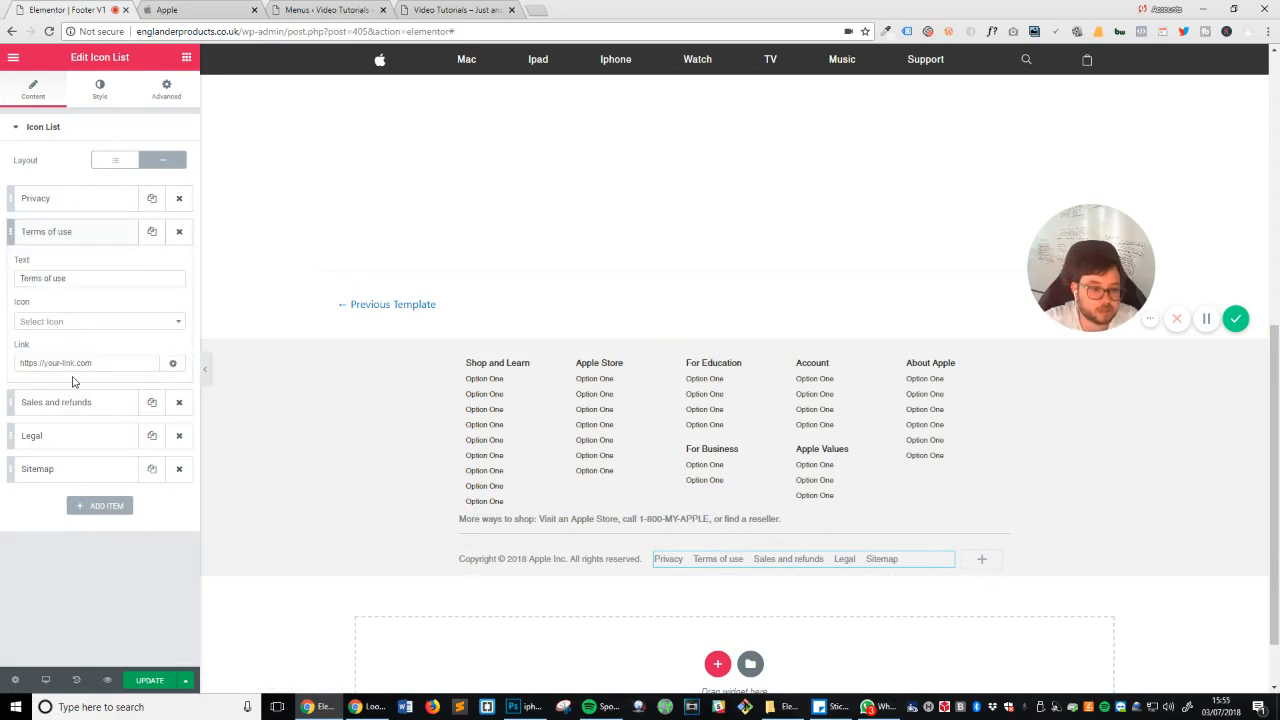
click(52, 363)
text(#)
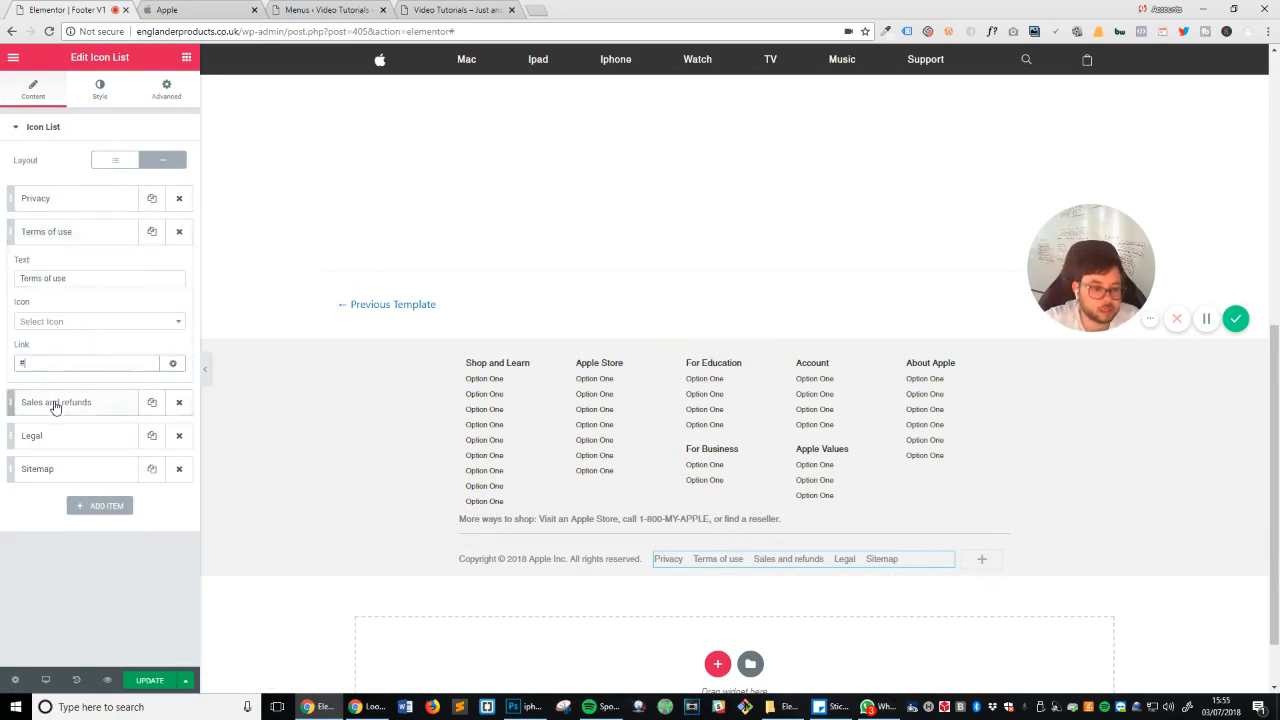
Step: Set the links of the "Sales and refunds", "Legal" and "Sitemap" items to "#" and update the footer template
click(51, 403)
click(51, 394)
text(#)
click(51, 434)
text(#)
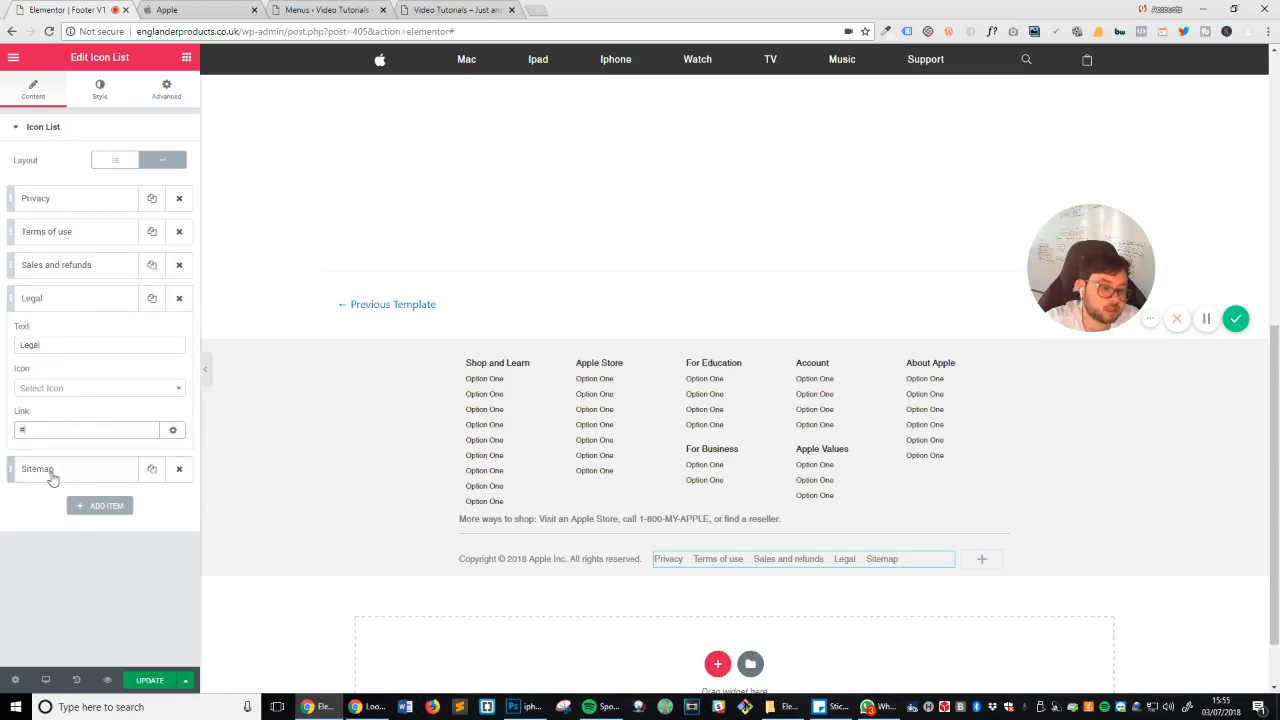
click(50, 470)
click(53, 463)
text(#)
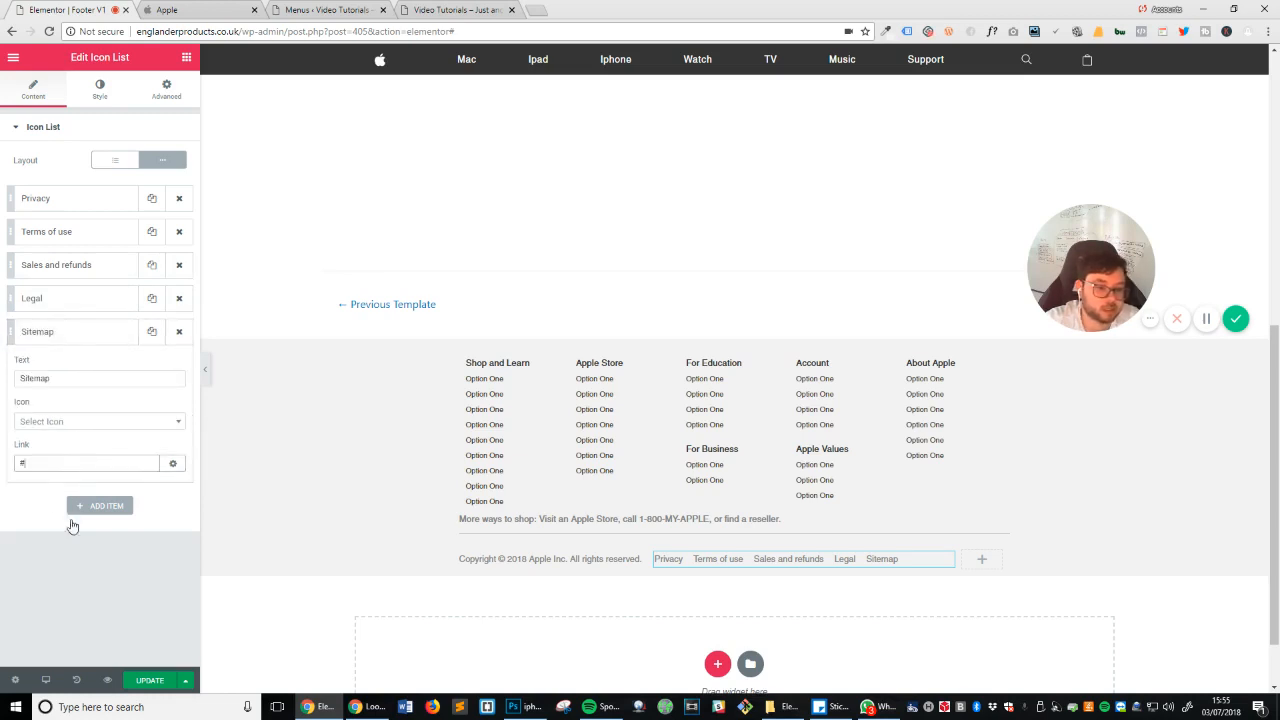
click(150, 680)
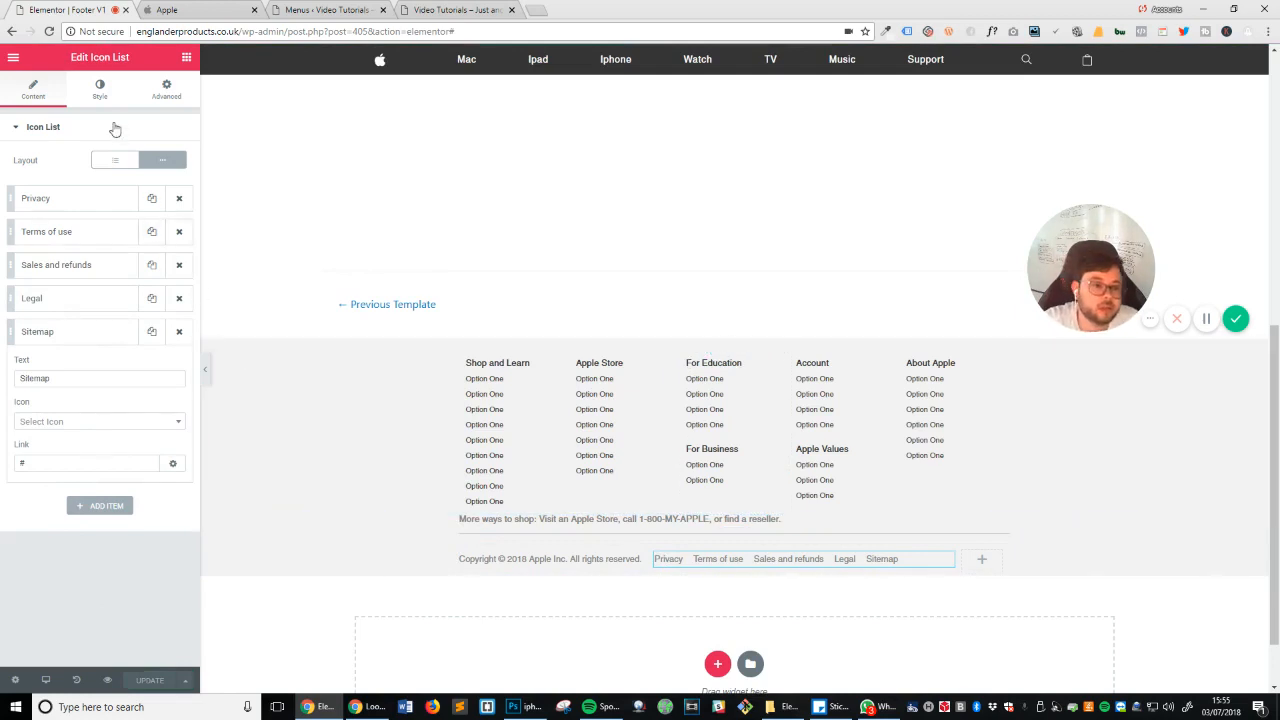
Step: Set the legal links' text hover colour to near-black and update the footer template
click(100, 92)
click(38, 330)
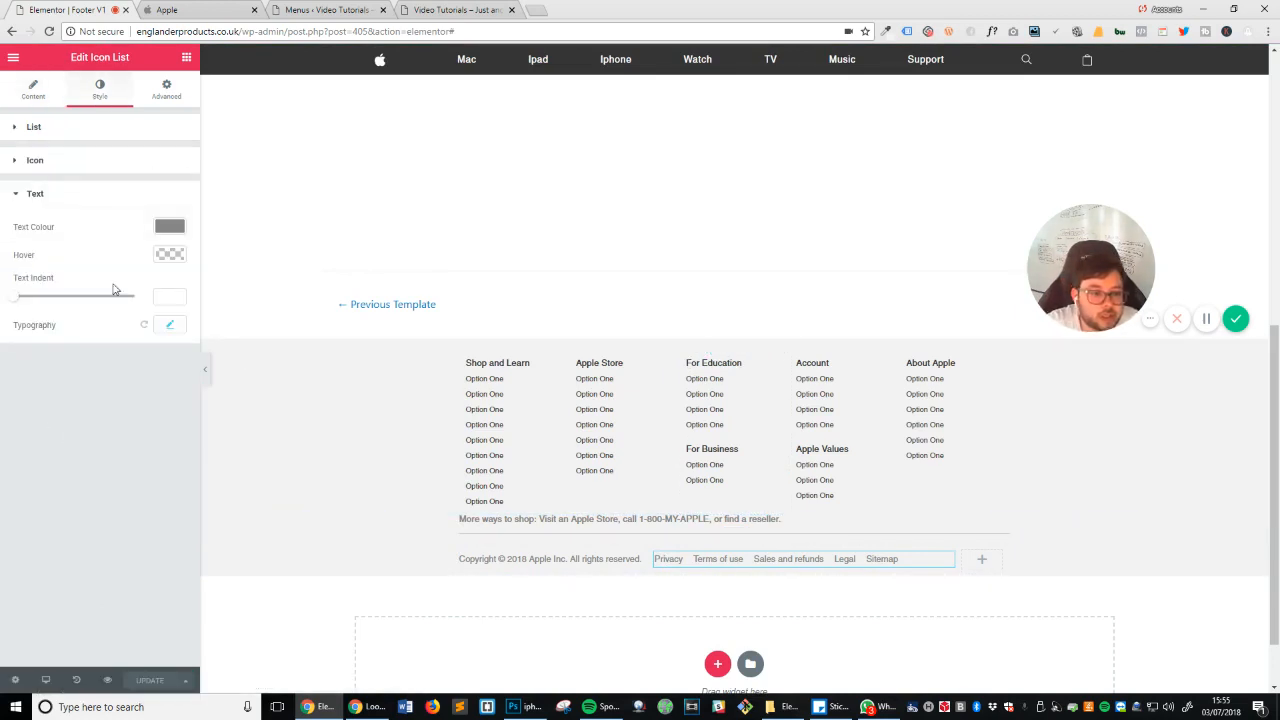
click(170, 256)
click(12, 404)
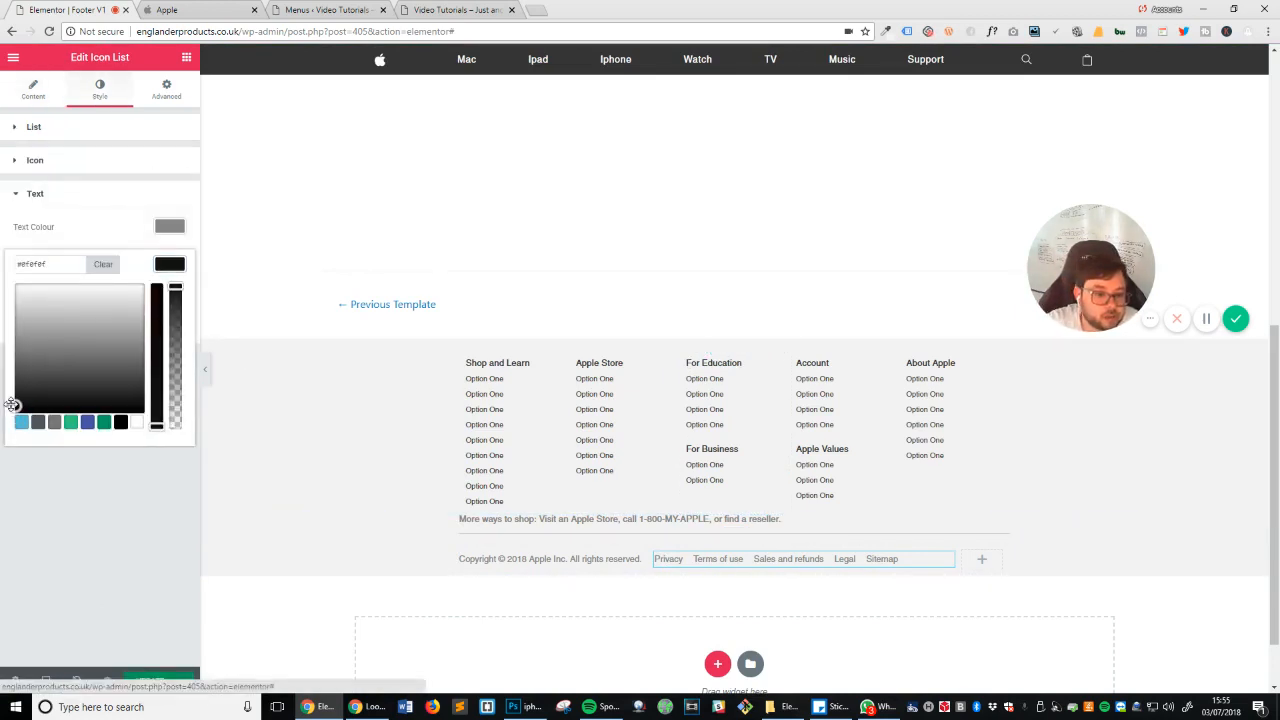
click(33, 481)
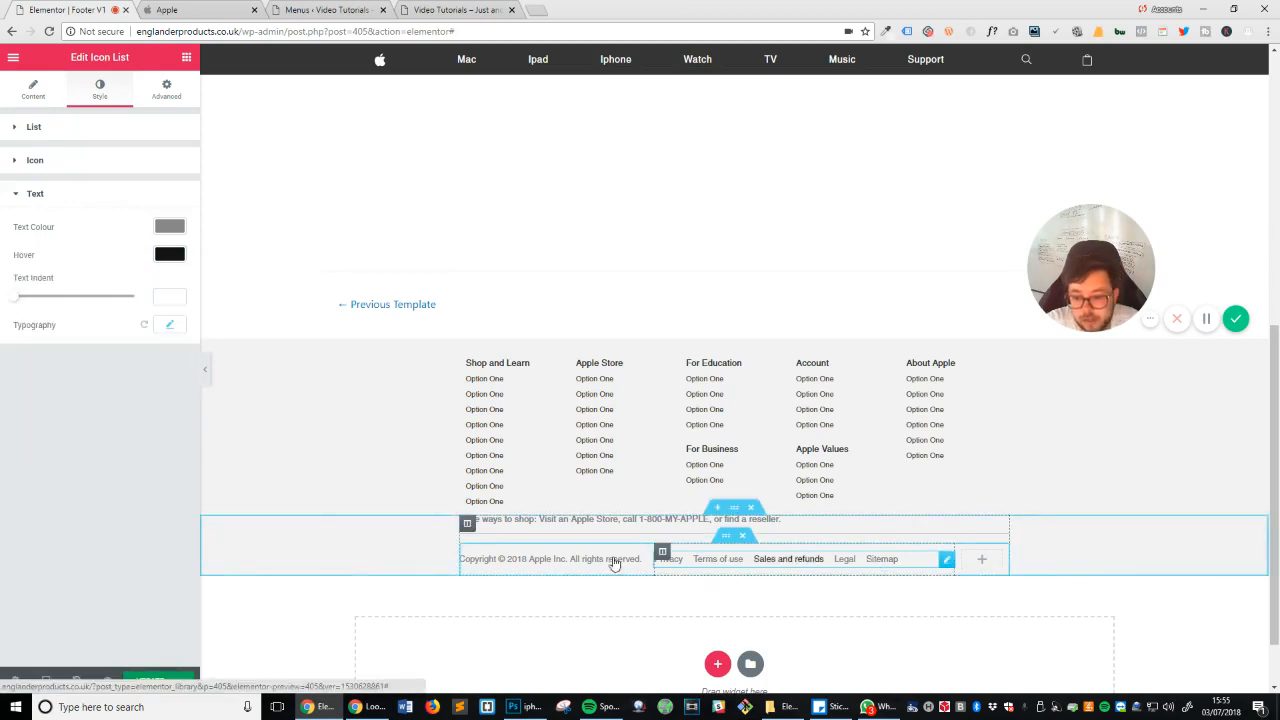
click(148, 679)
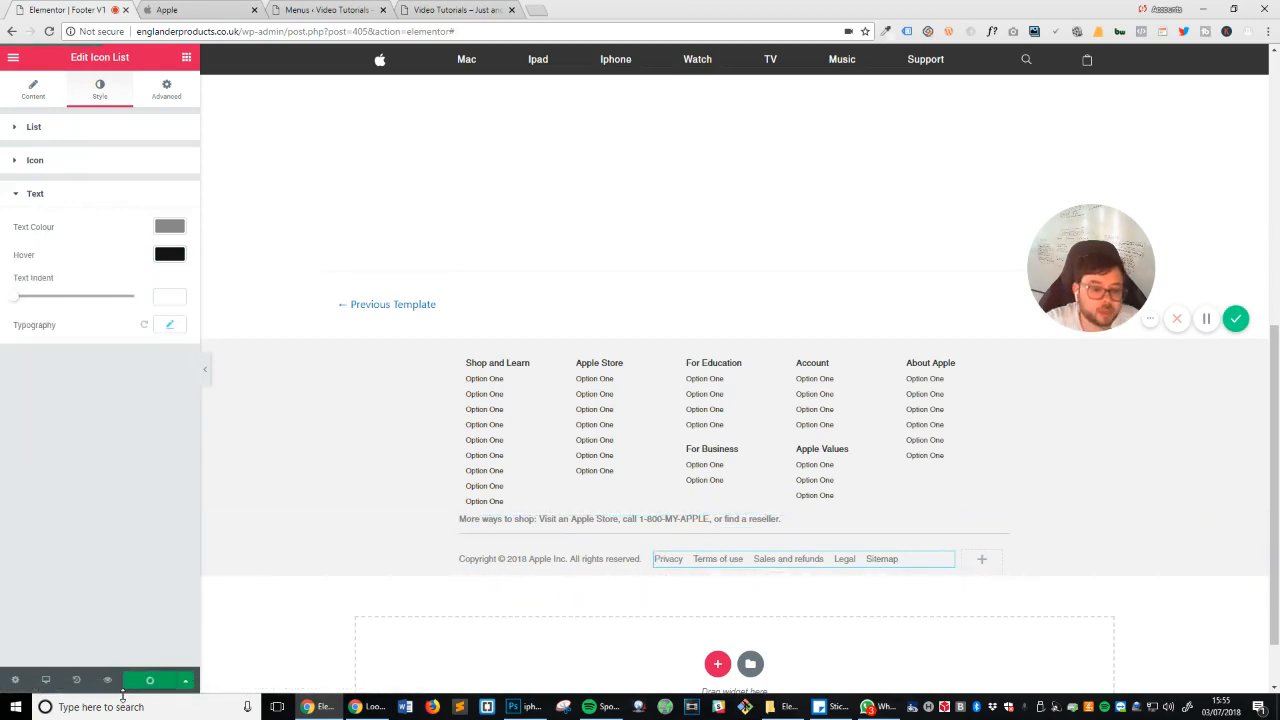
Step: Snip the "United States" flag label from Apple's website footer with Snipping Tool and save it to the Desktop as us.JPG
click(170, 9)
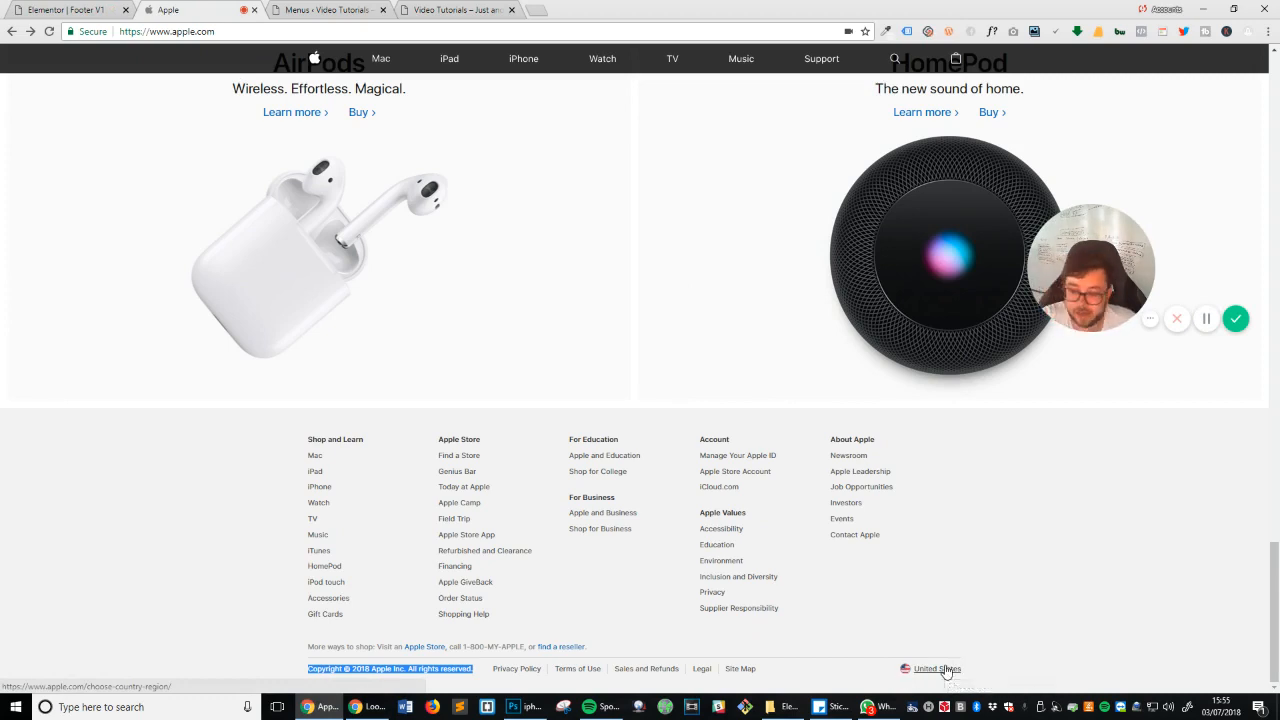
click(563, 707)
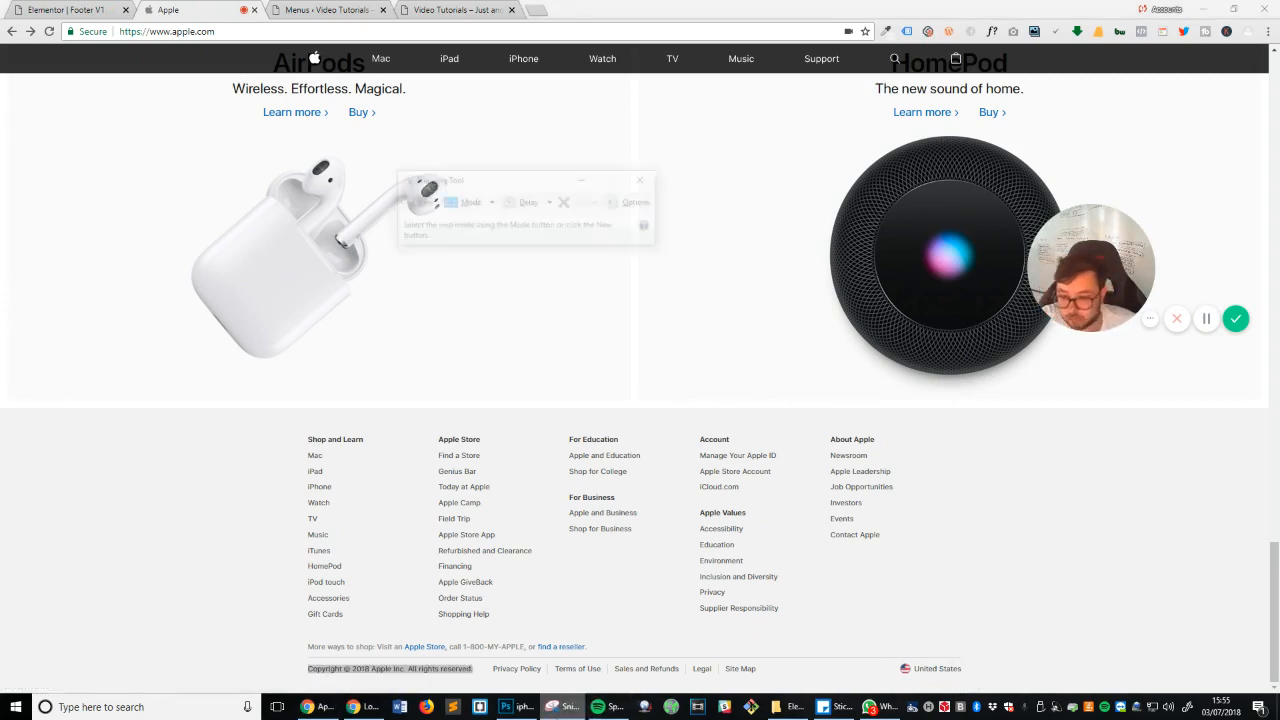
click(417, 205)
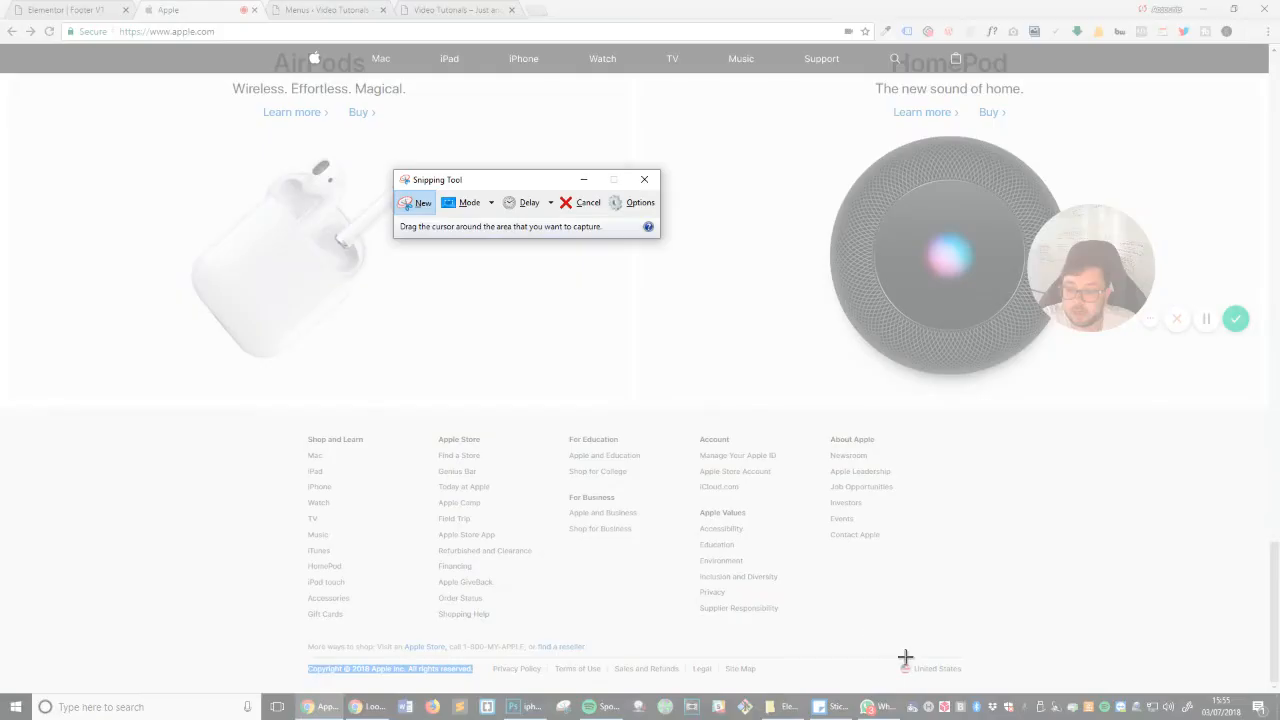
drag(897, 663, 962, 678)
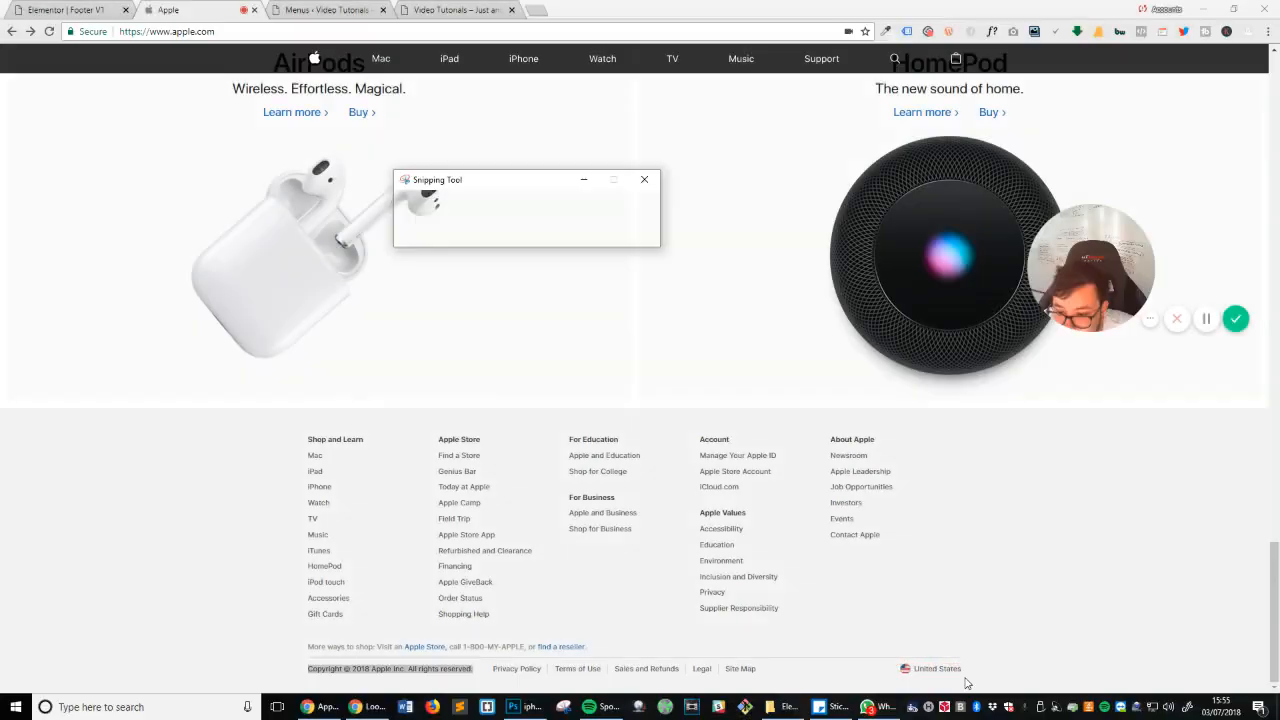
right_click(967, 604)
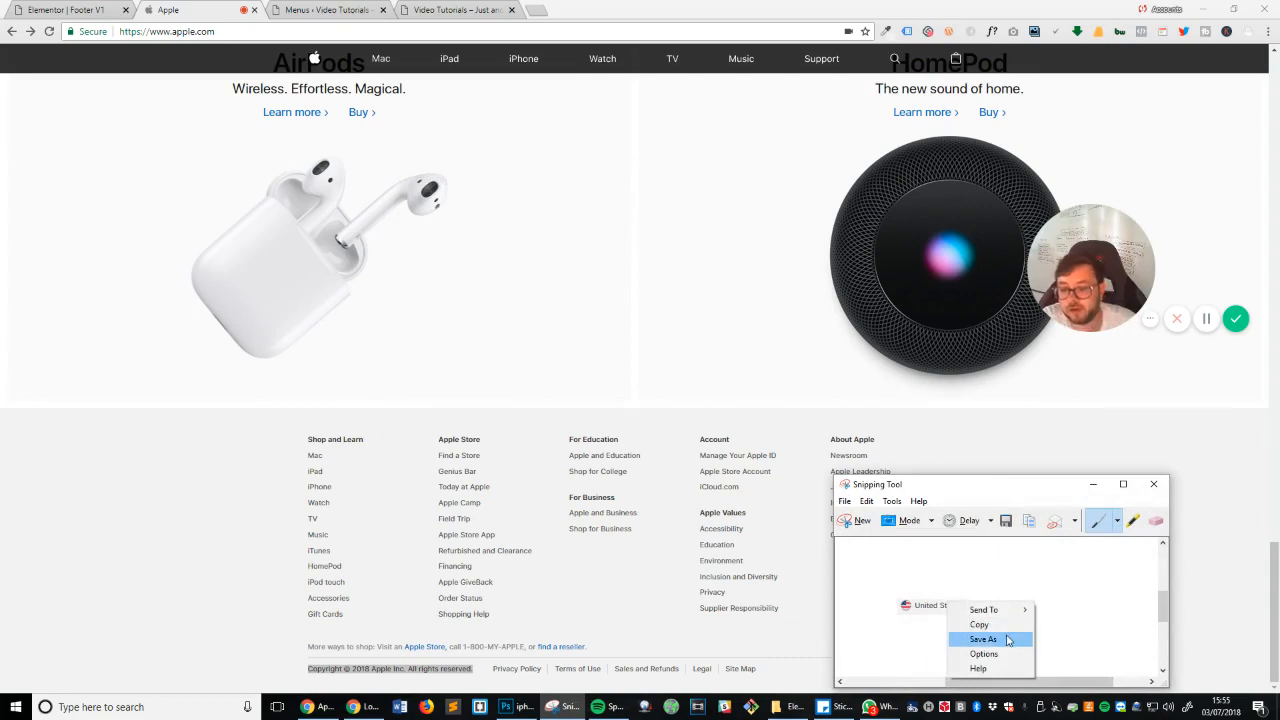
click(1005, 639)
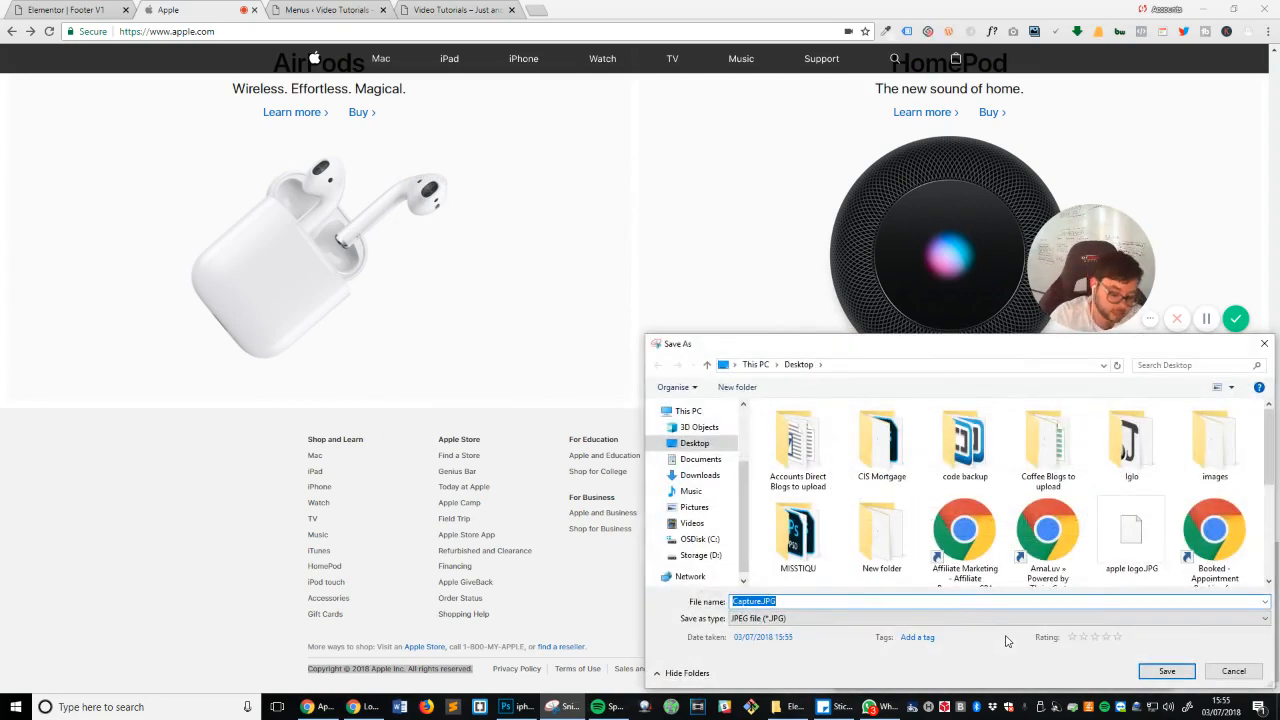
key(Return)
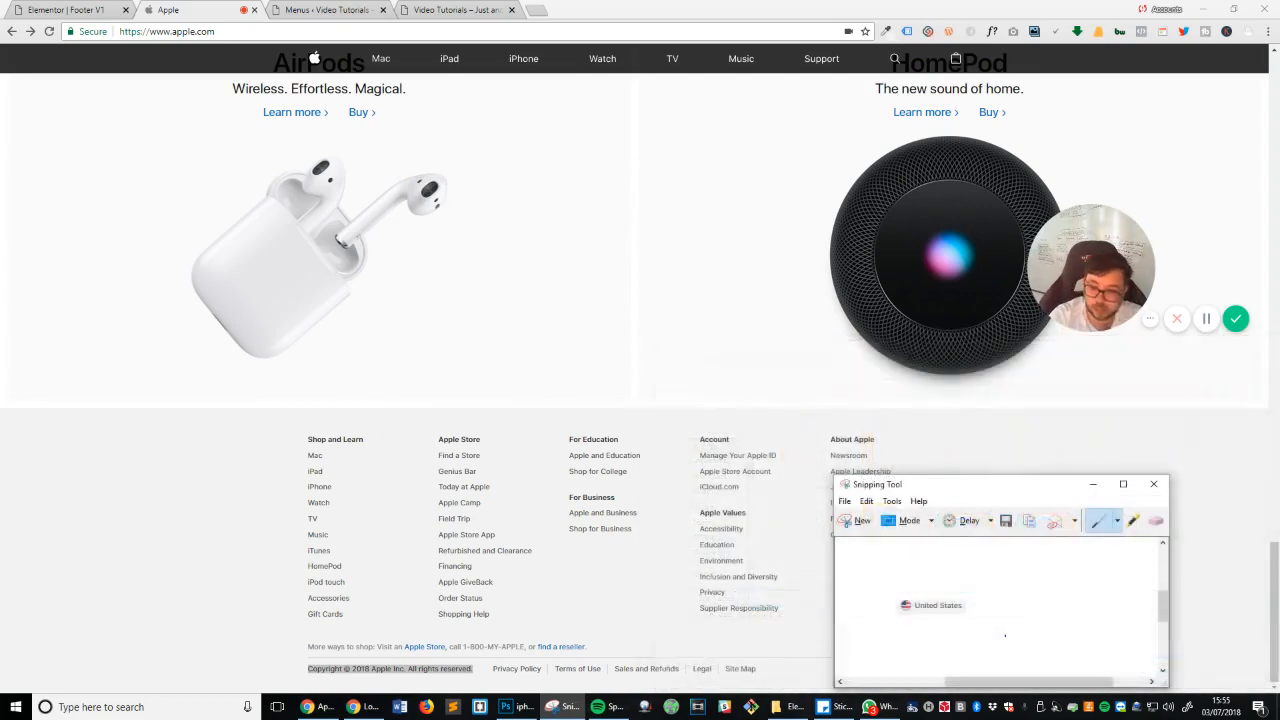
click(1153, 484)
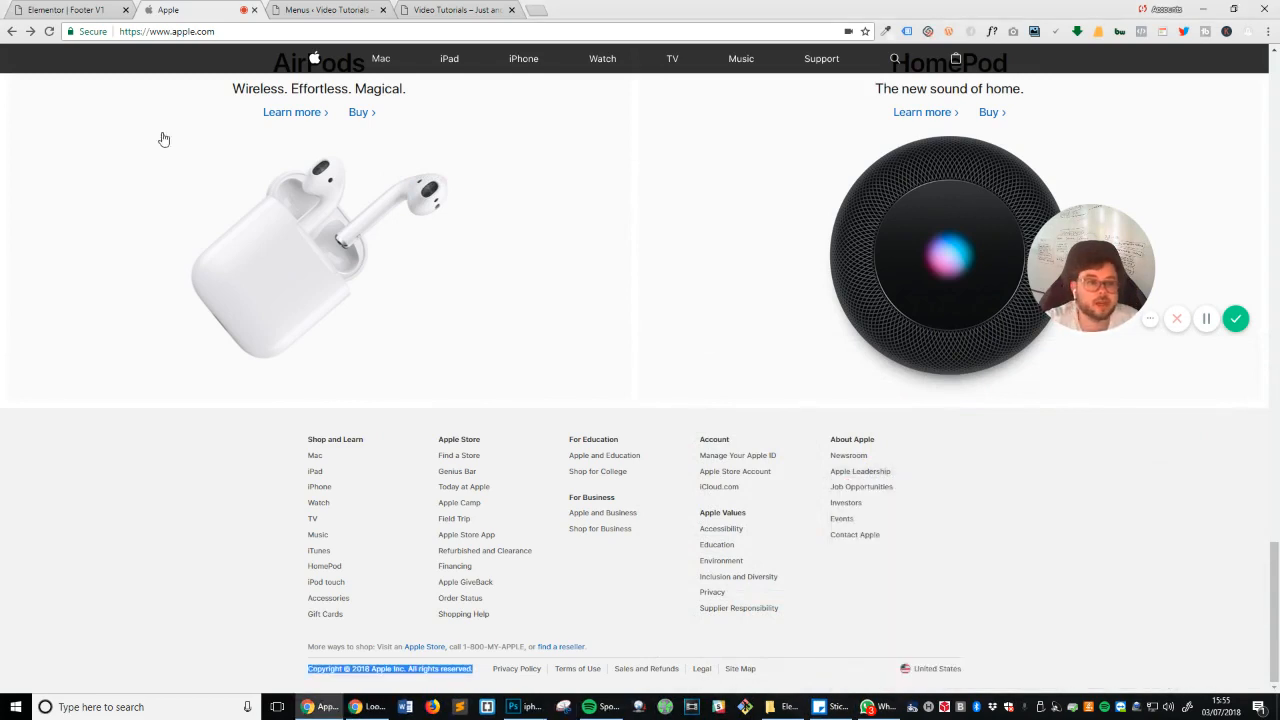
Step: Back in the Elementor footer, add an Image widget to the empty column after the legal links and upload us.JPG from the Desktop into it
click(88, 9)
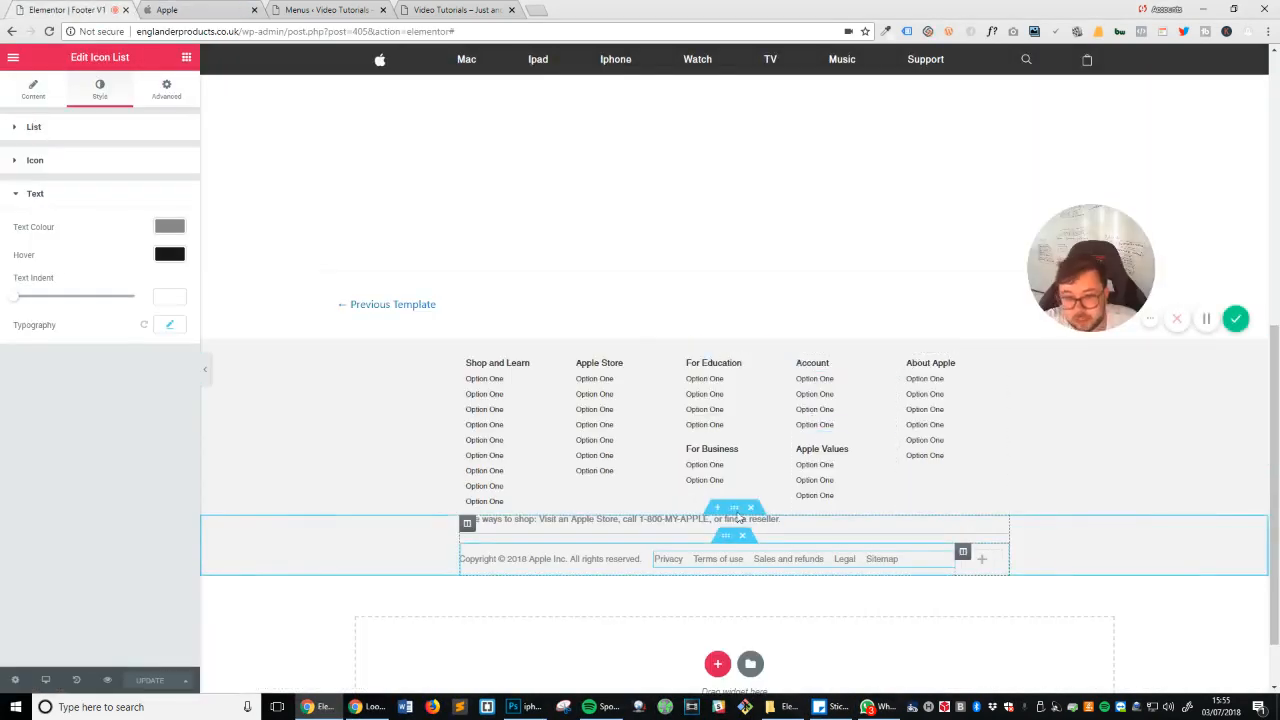
drag(51, 395, 976, 566)
click(85, 208)
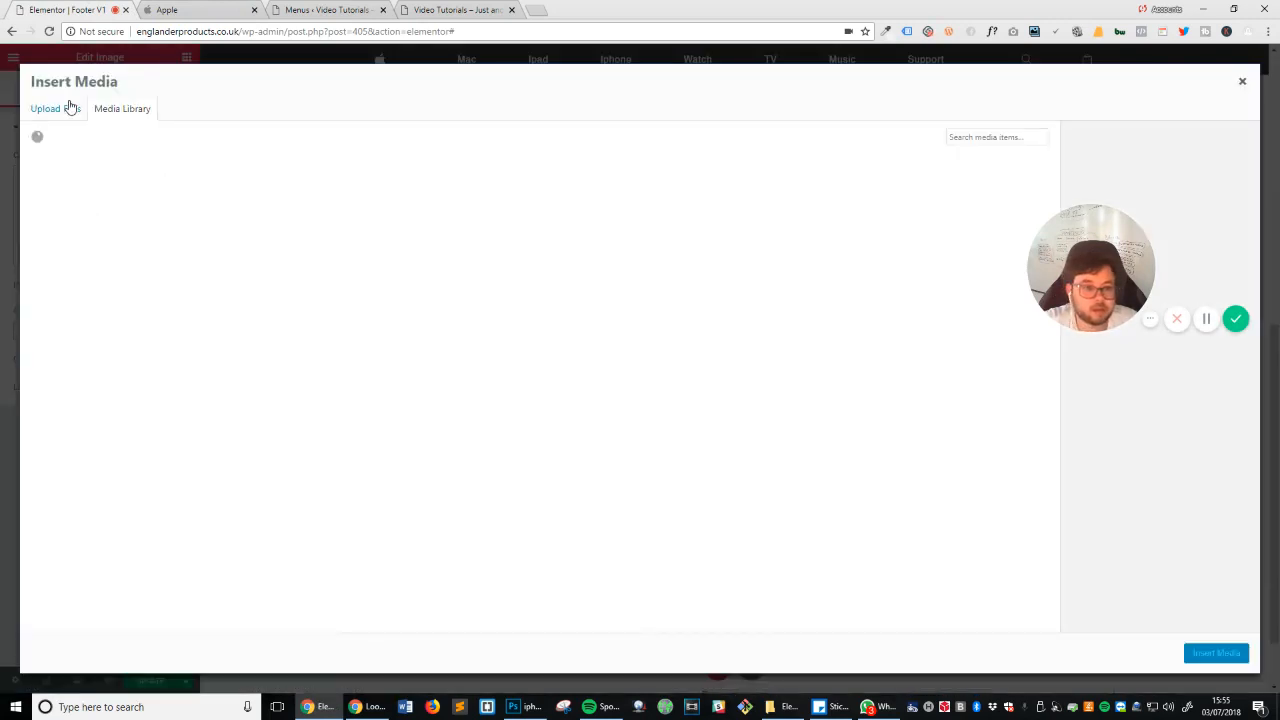
click(70, 107)
click(639, 345)
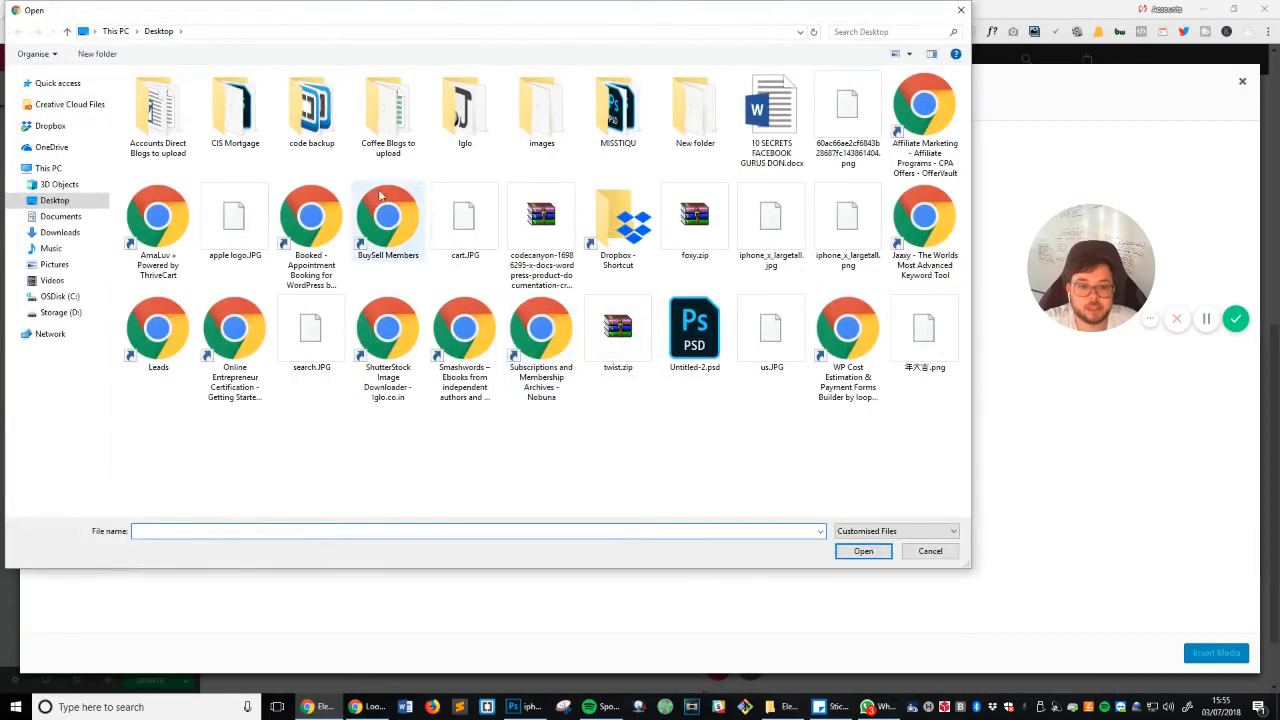
double_click(771, 335)
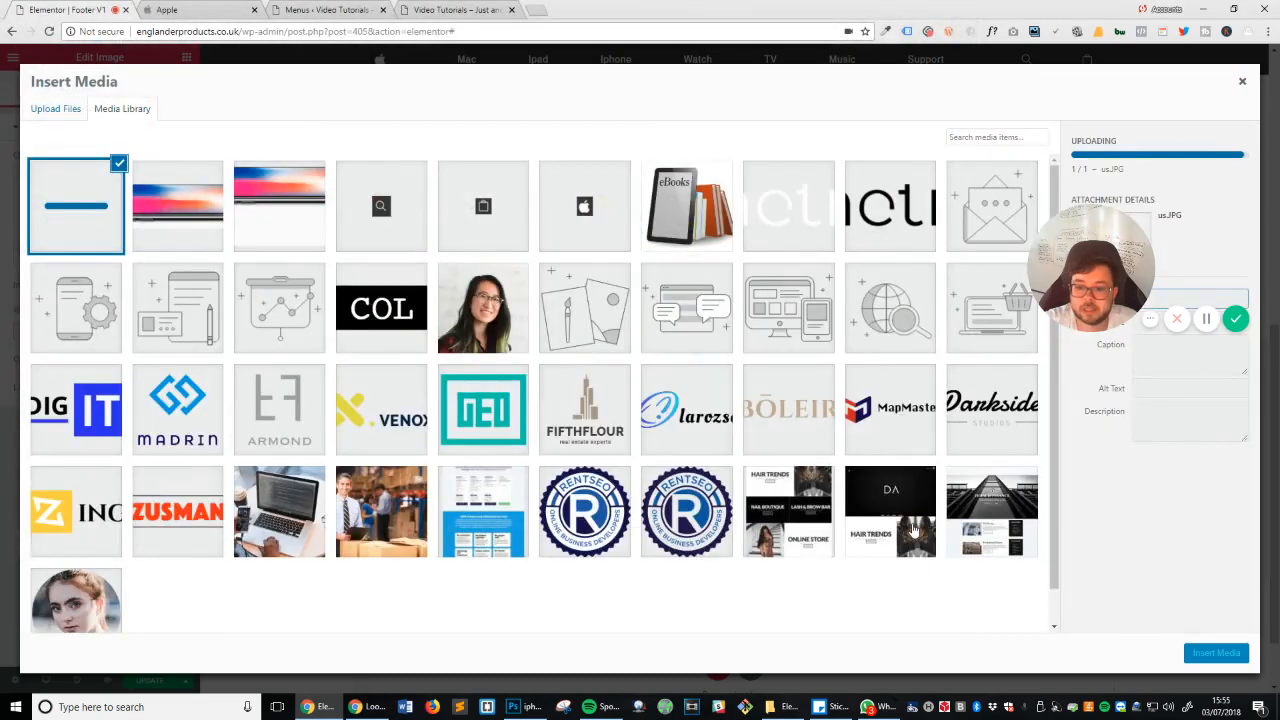
click(1218, 652)
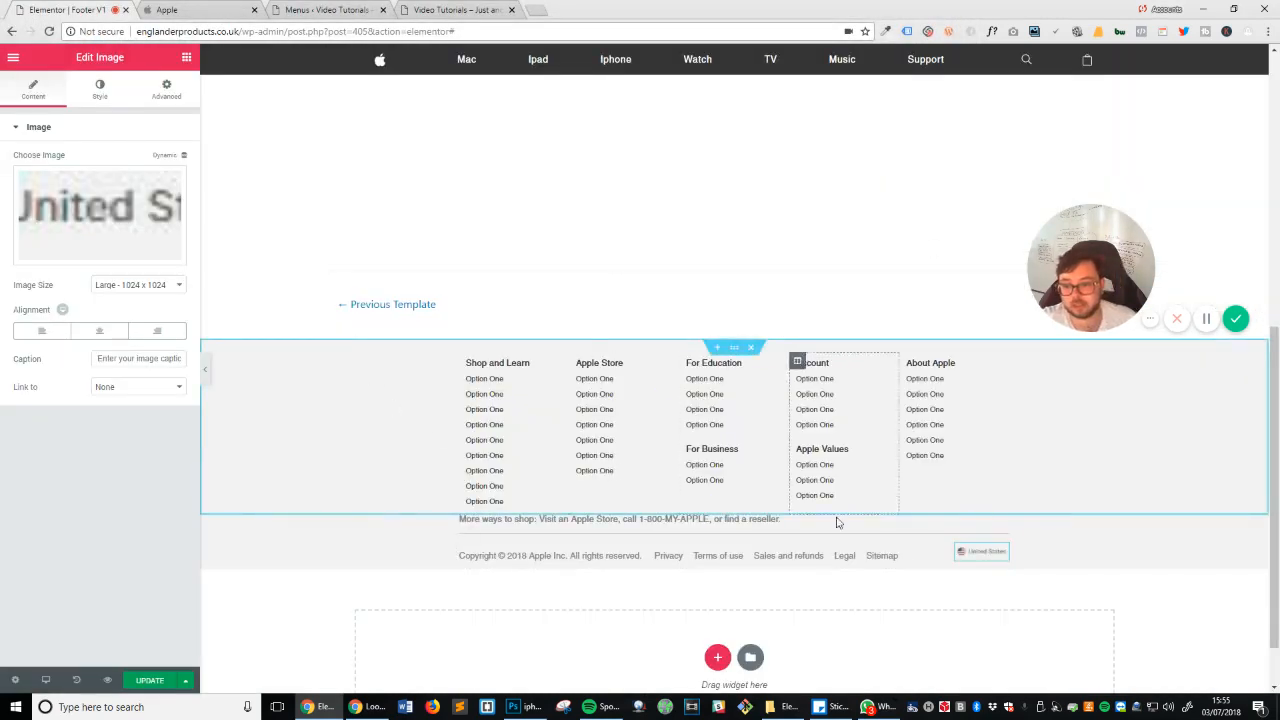
Step: Set the content position of the "United States" image's column to Middle and update the footer template
click(962, 551)
click(168, 92)
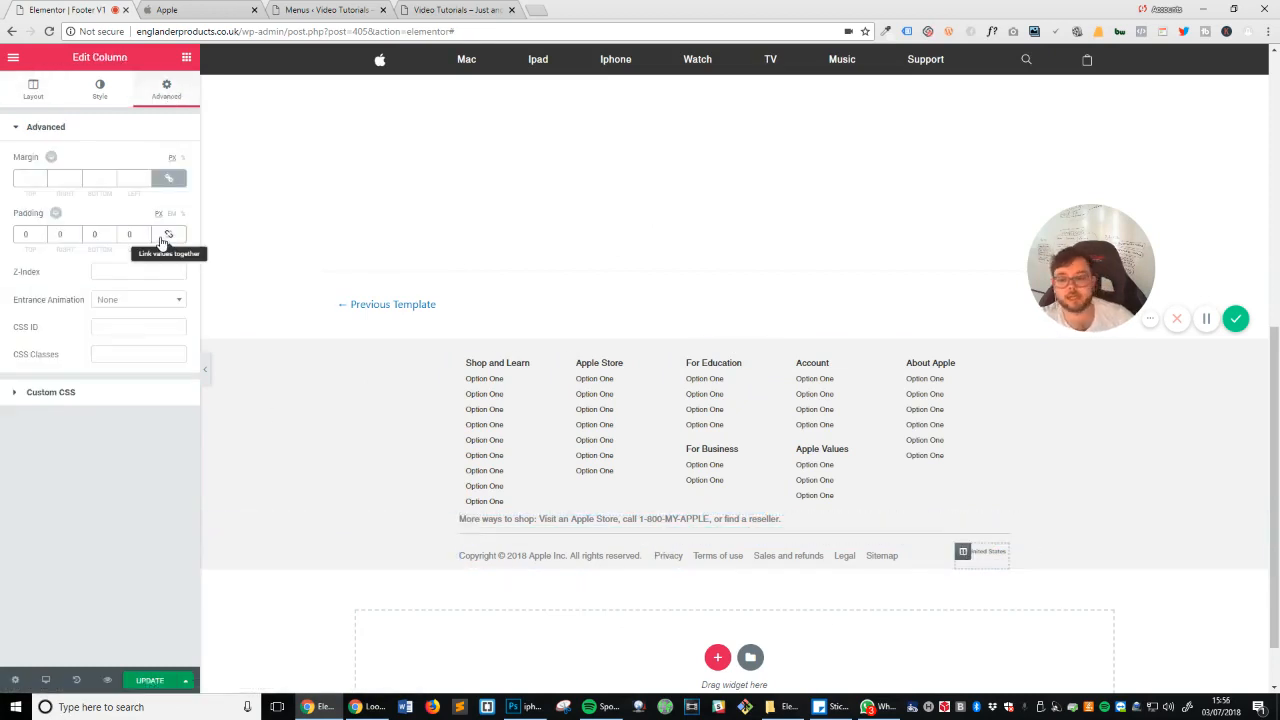
click(33, 96)
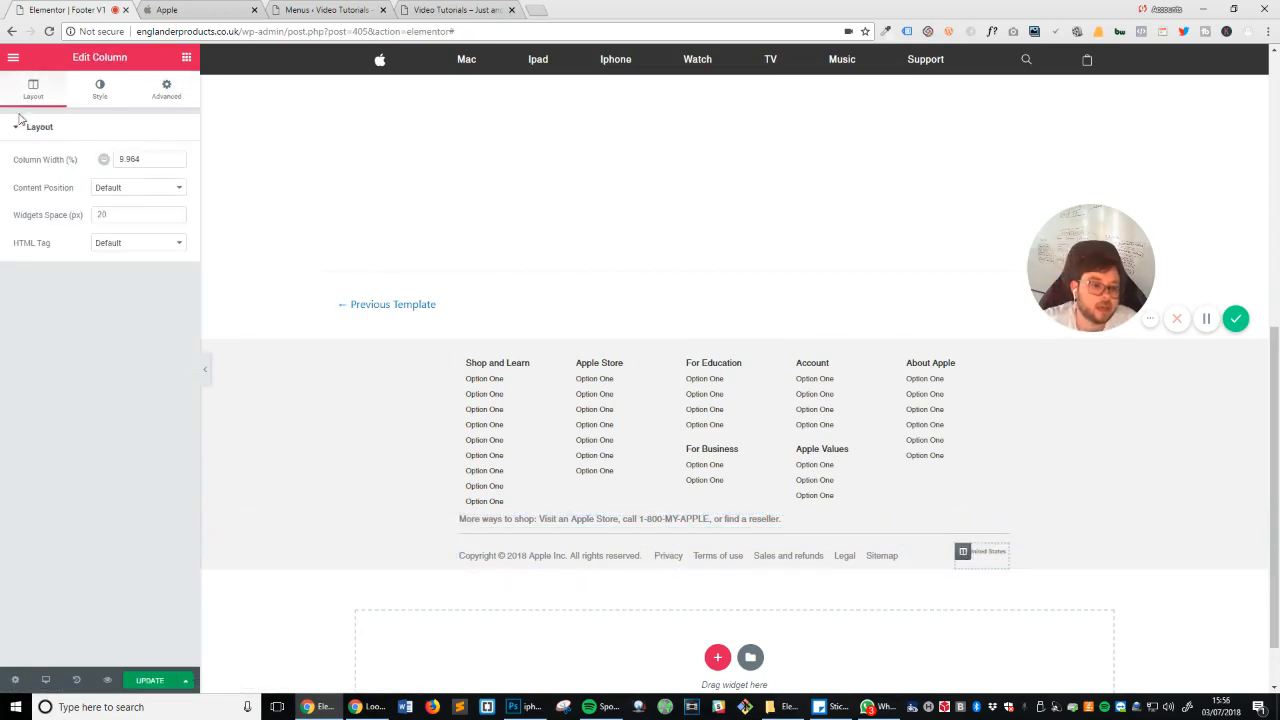
click(120, 190)
click(114, 229)
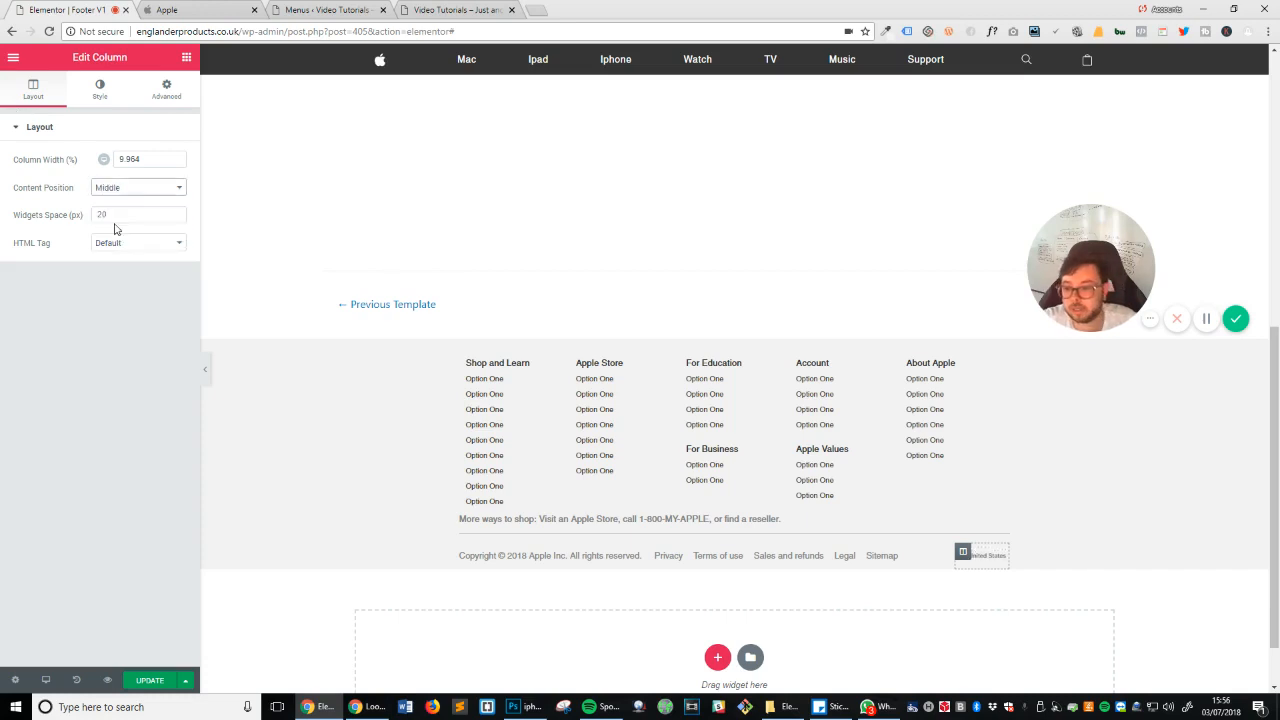
click(165, 680)
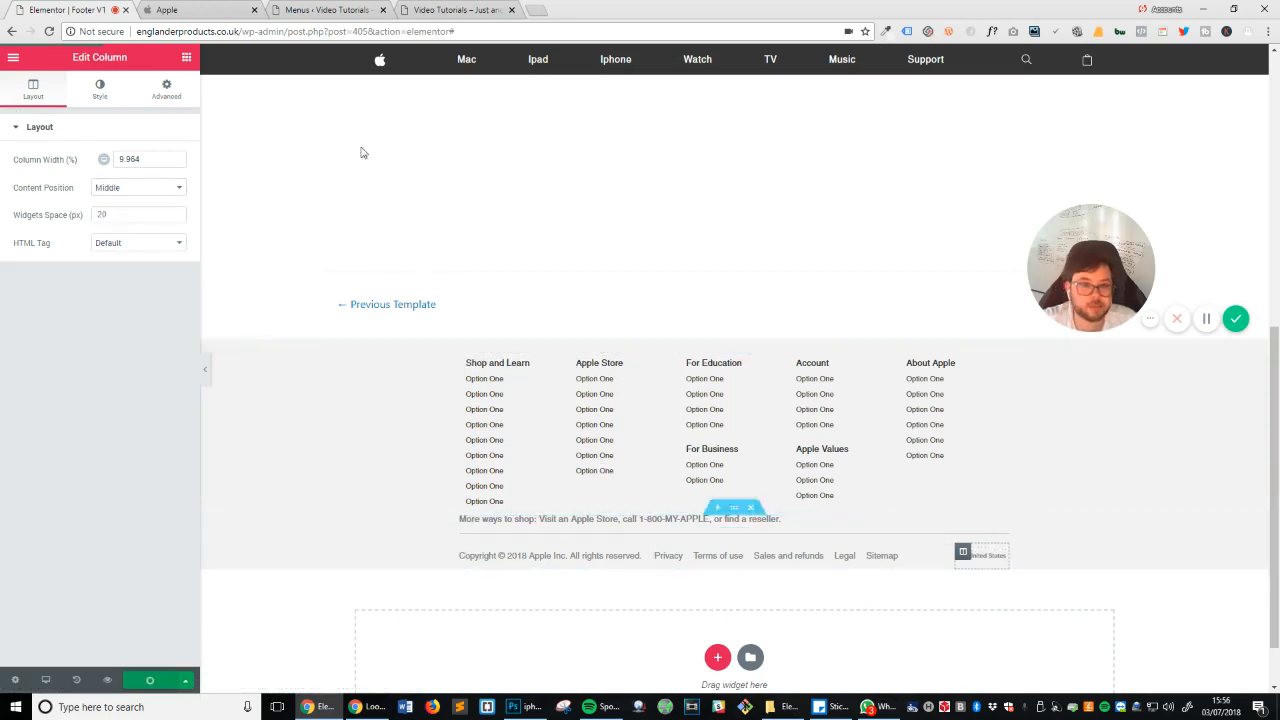
Step: Reload the live site and compare its footer layout with the footer on Apple's website
click(455, 10)
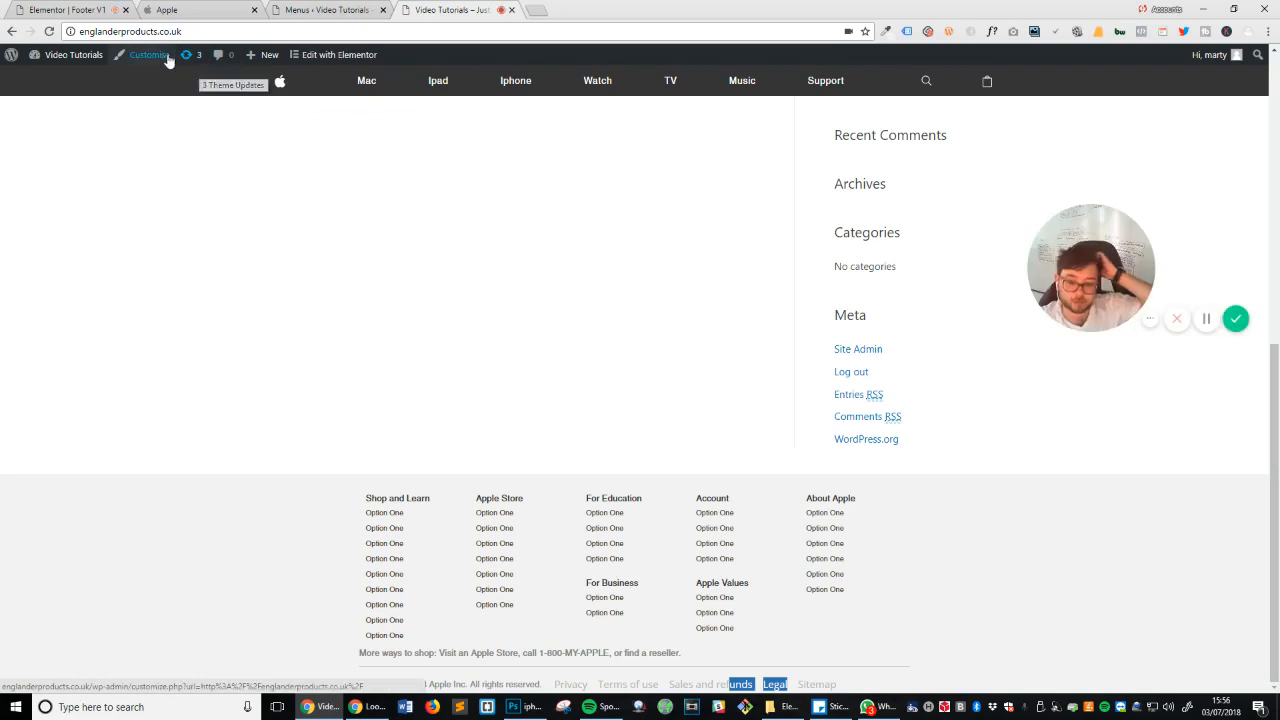
click(48, 31)
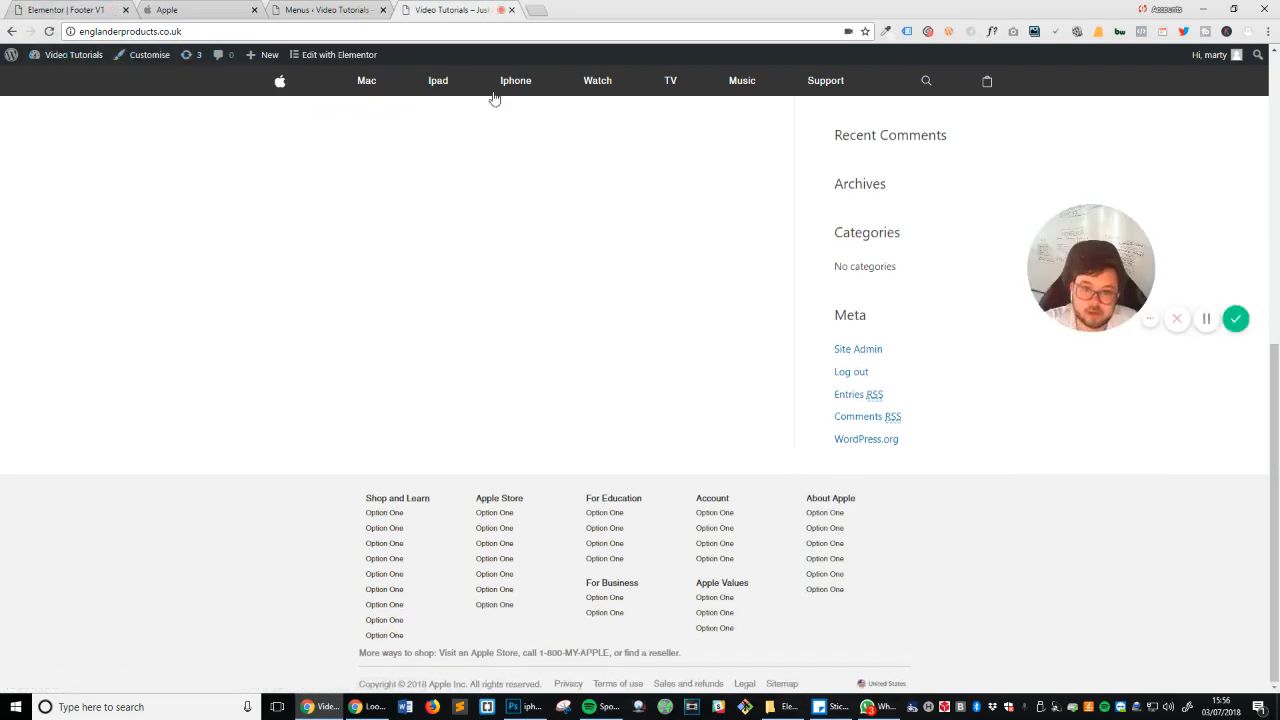
drag(210, 10, 296, 9)
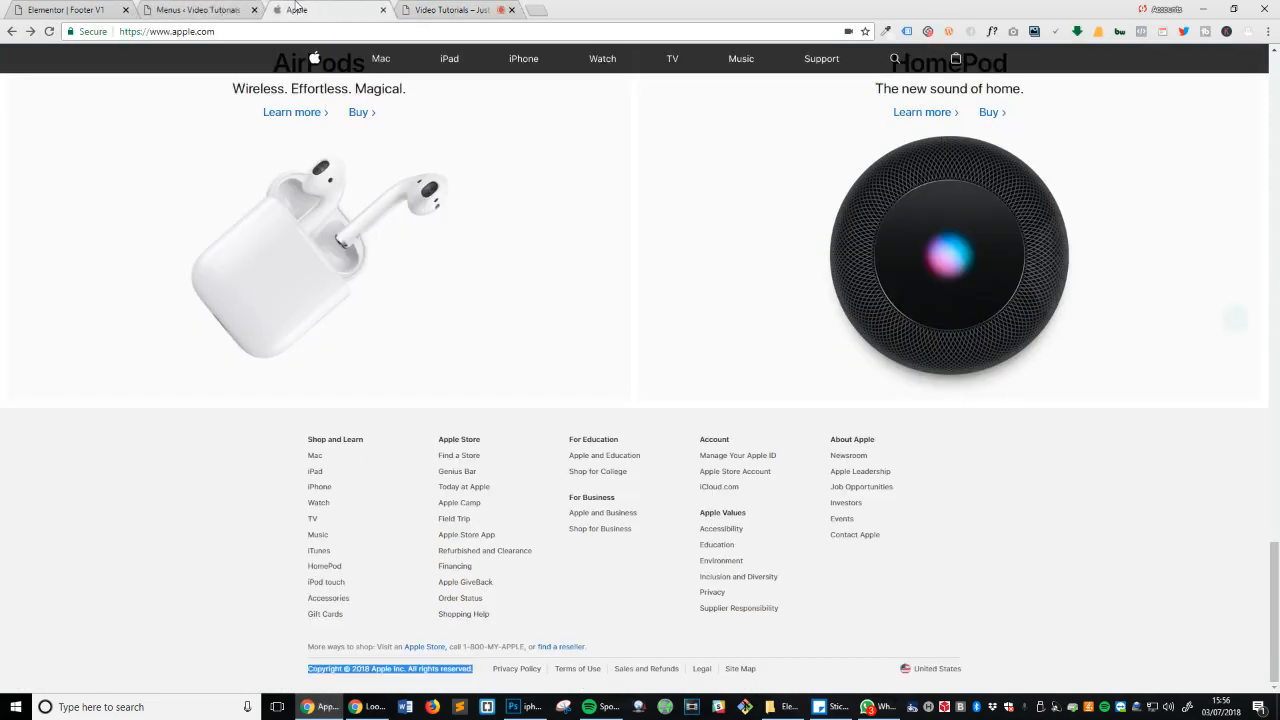
click(231, 581)
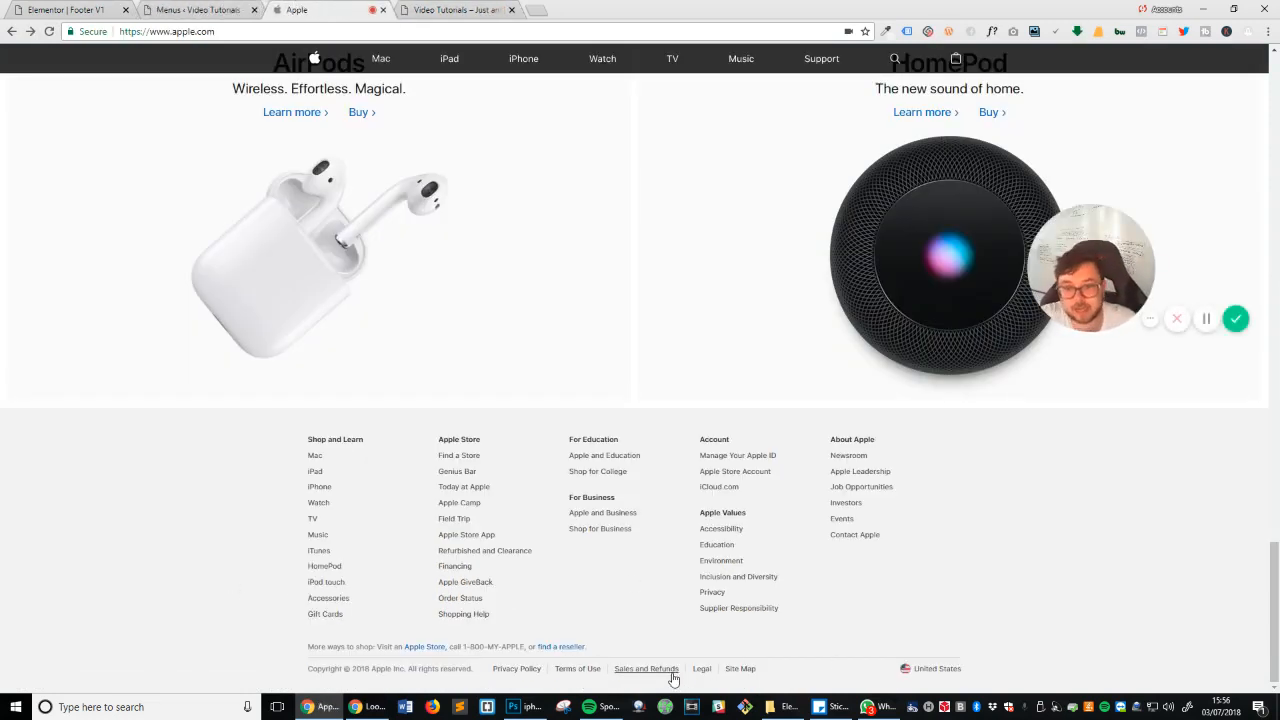
click(432, 8)
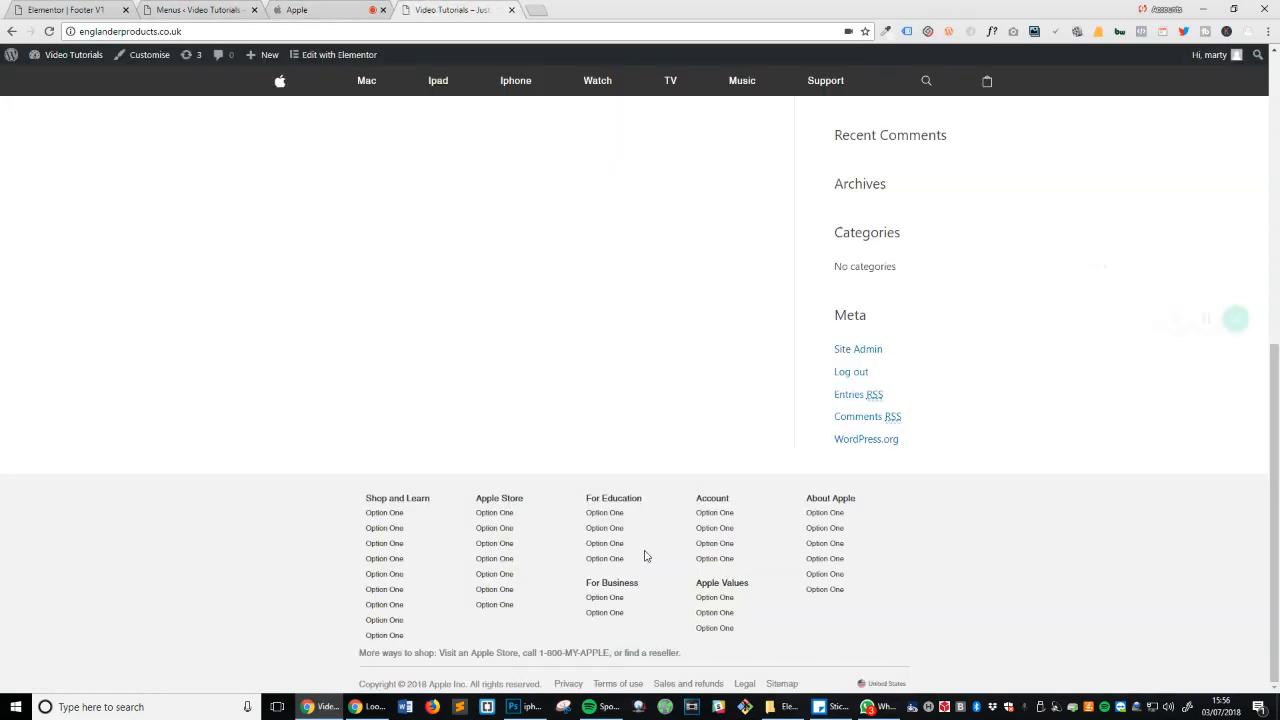
Step: In the Elementor footer, widen the link columns section's boxed content width to 955 and copy that value
click(72, 6)
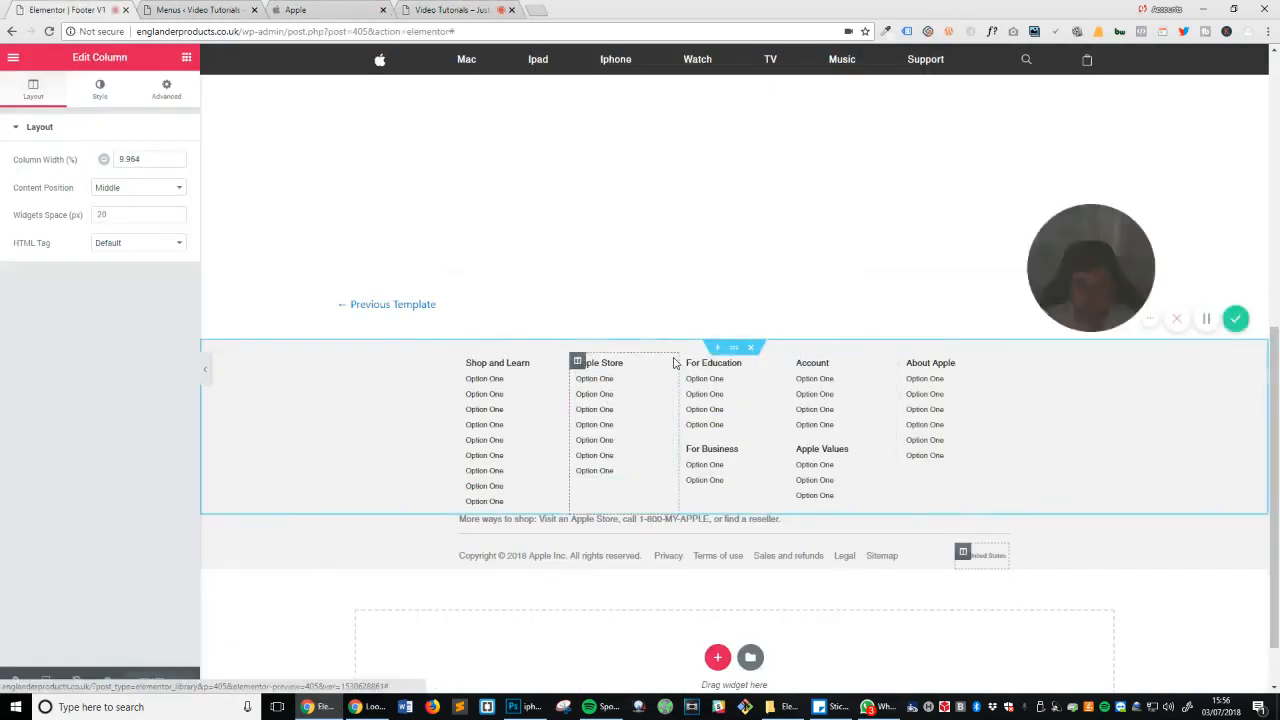
click(734, 348)
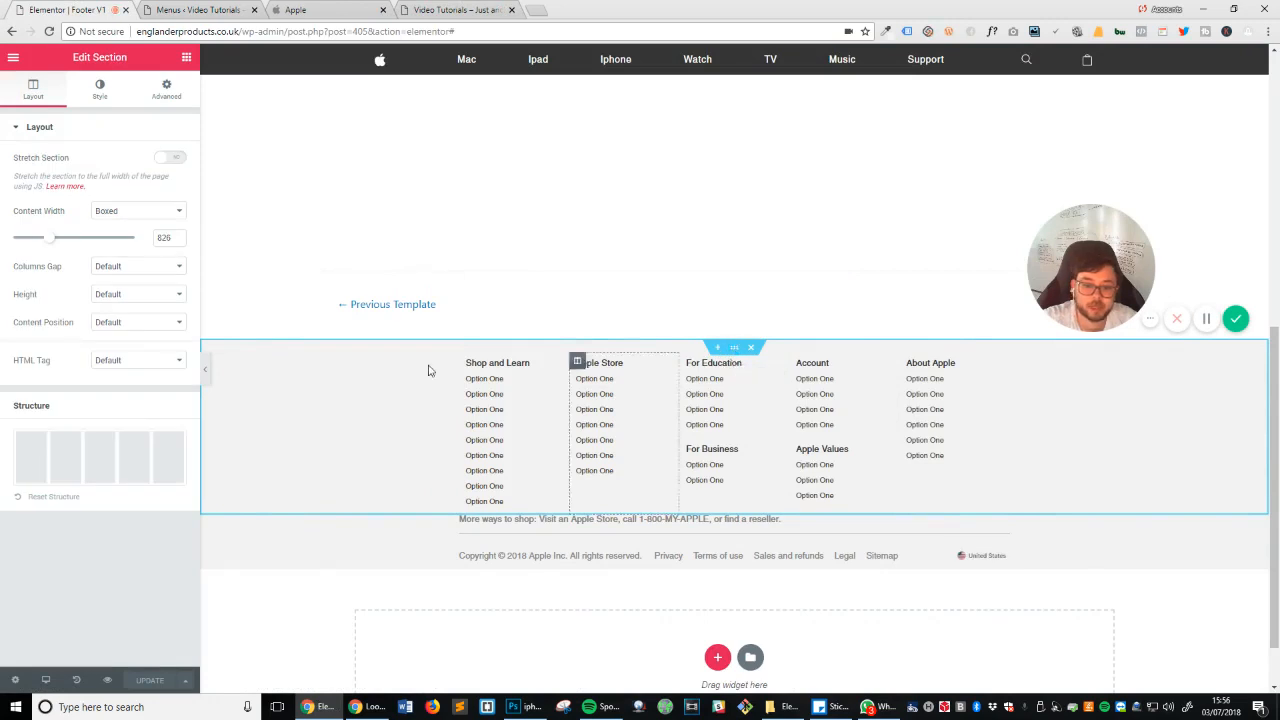
drag(51, 244, 67, 243)
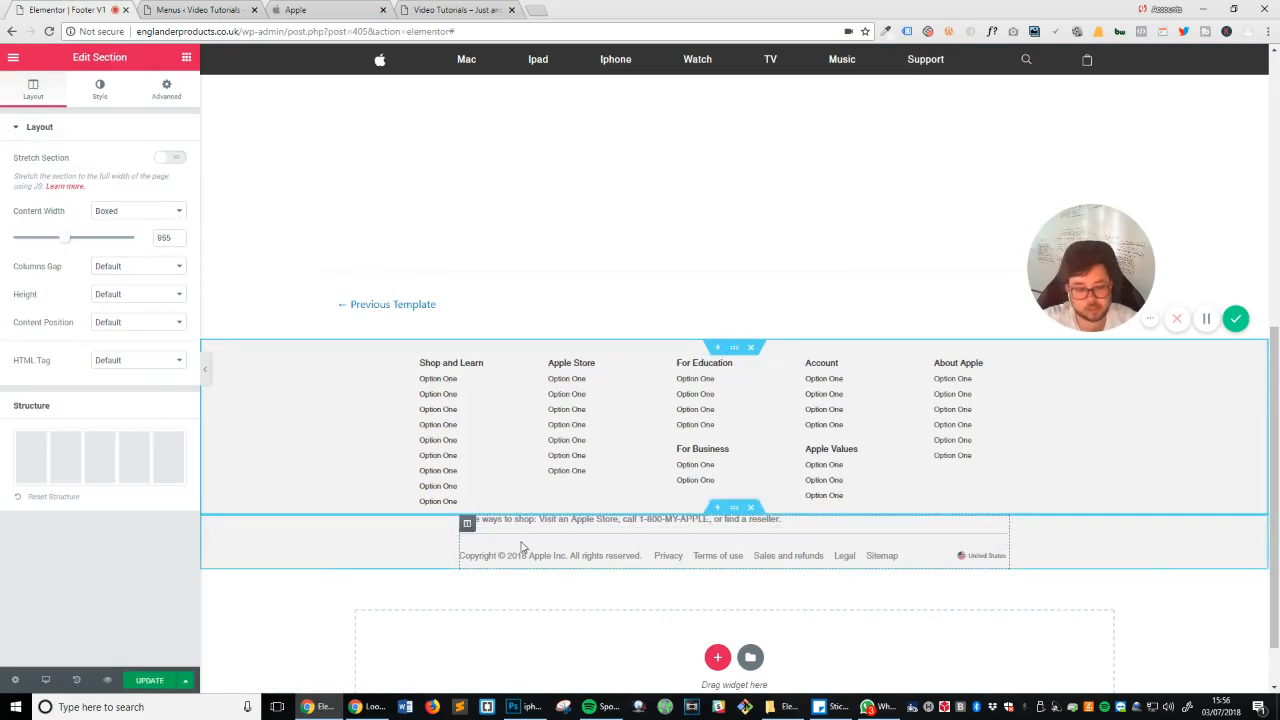
double_click(164, 237)
key(ctrl+c)
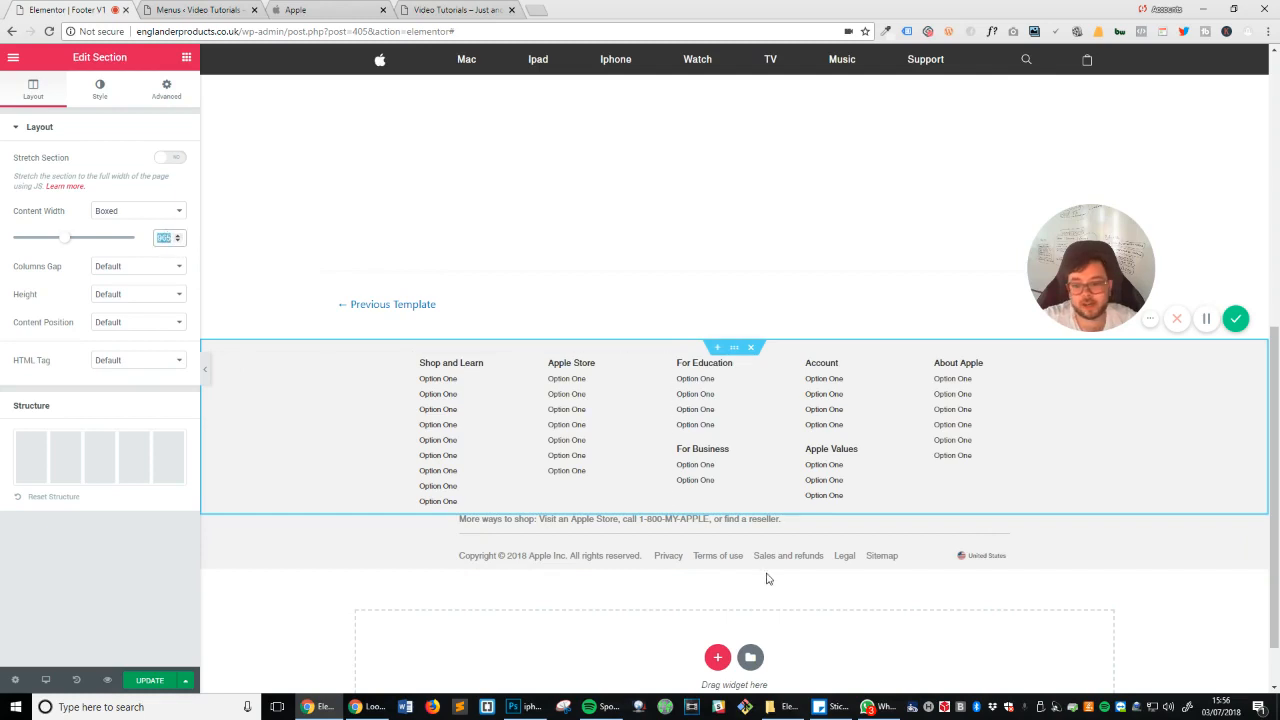
Step: Set the boxed content width of the section with the copyright row to the copied value of 955
click(734, 508)
click(159, 241)
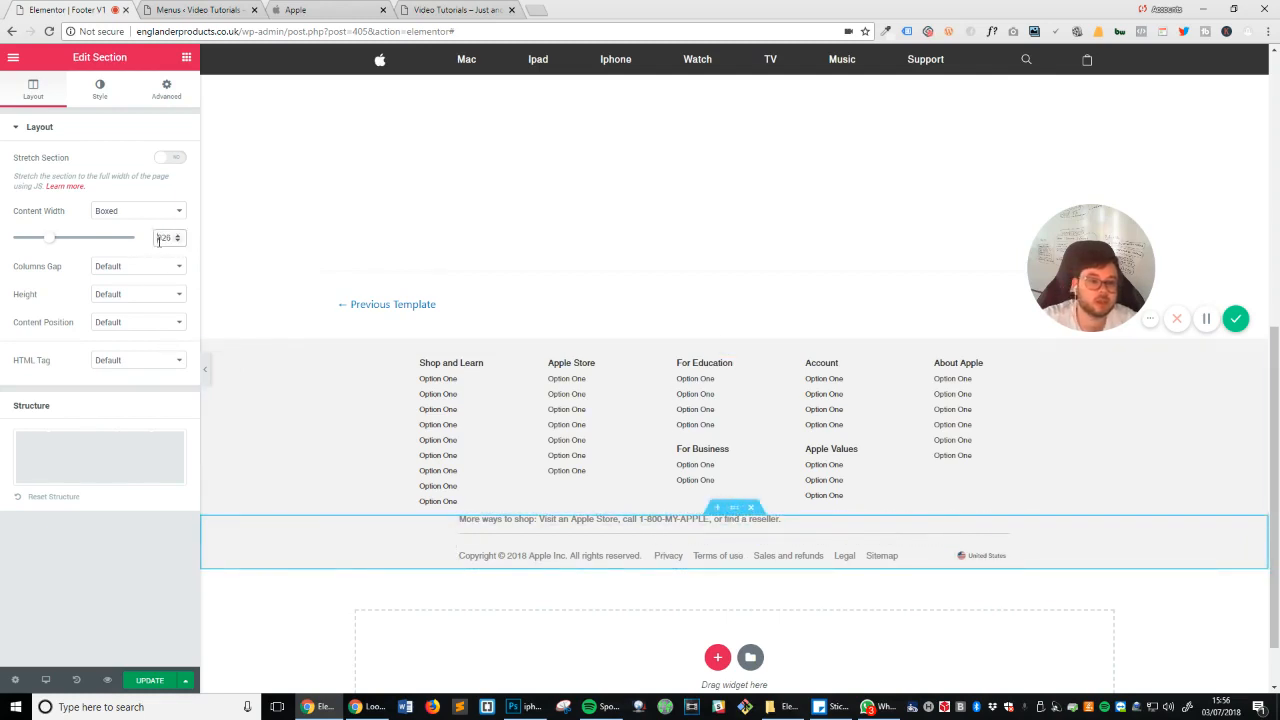
double_click(159, 241)
key(ctrl+v)
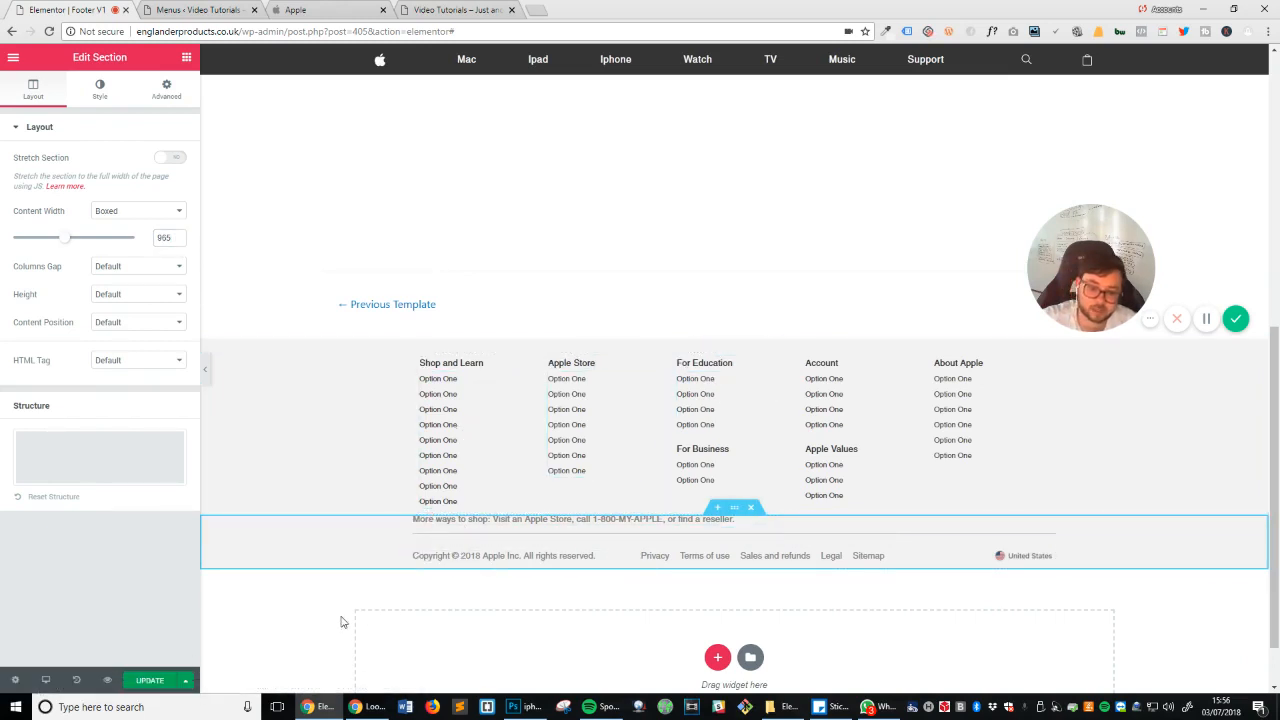
click(809, 281)
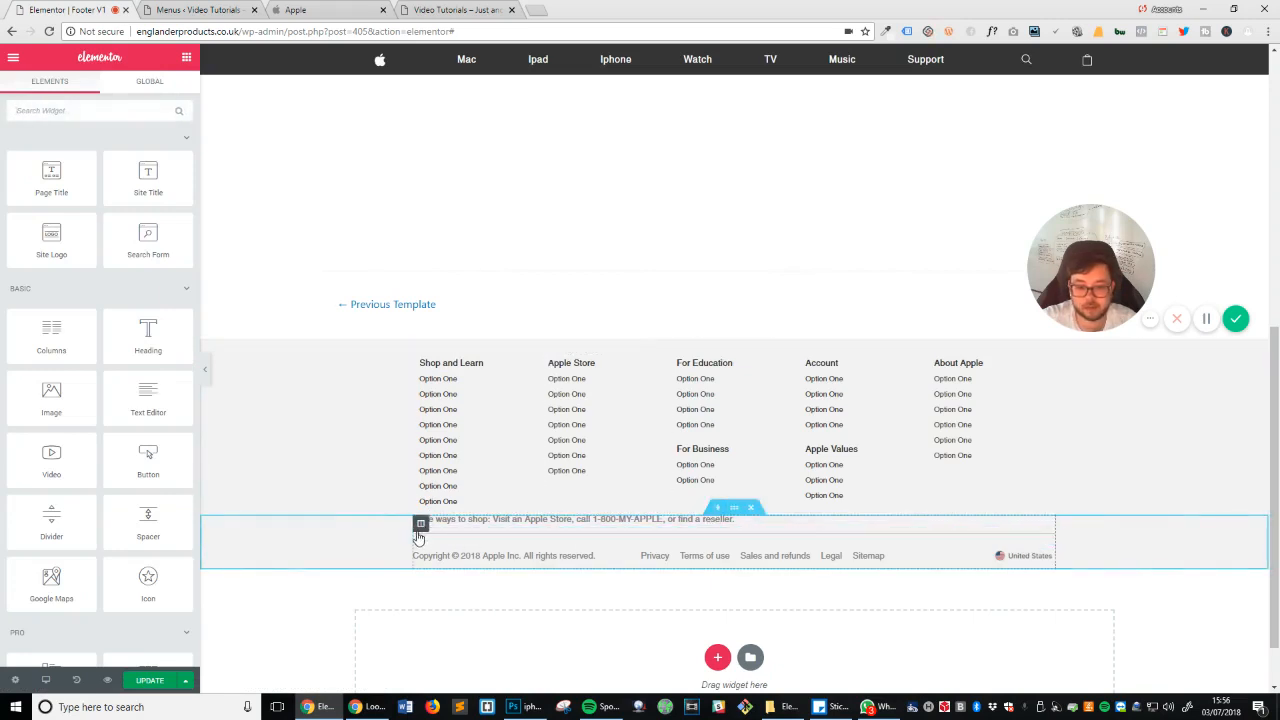
Step: Clear the zero padding values of the column holding the "More ways to shop" text, divider and copyright row
click(420, 523)
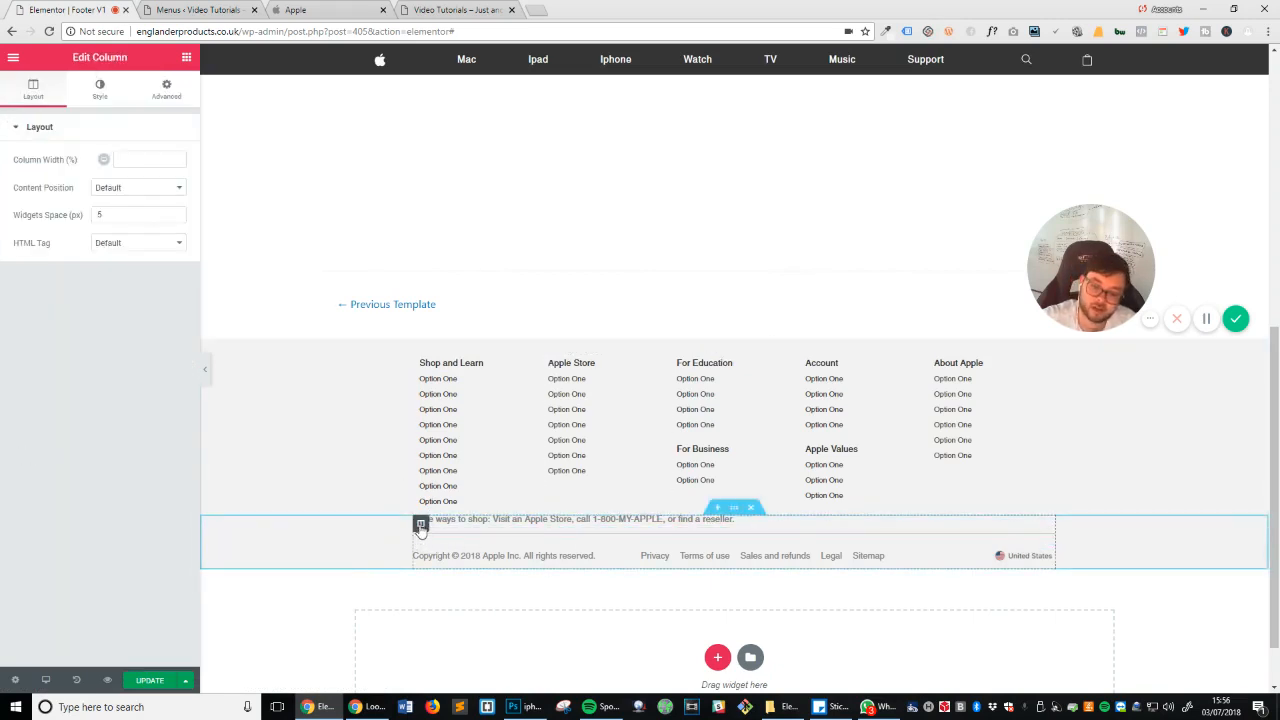
click(168, 90)
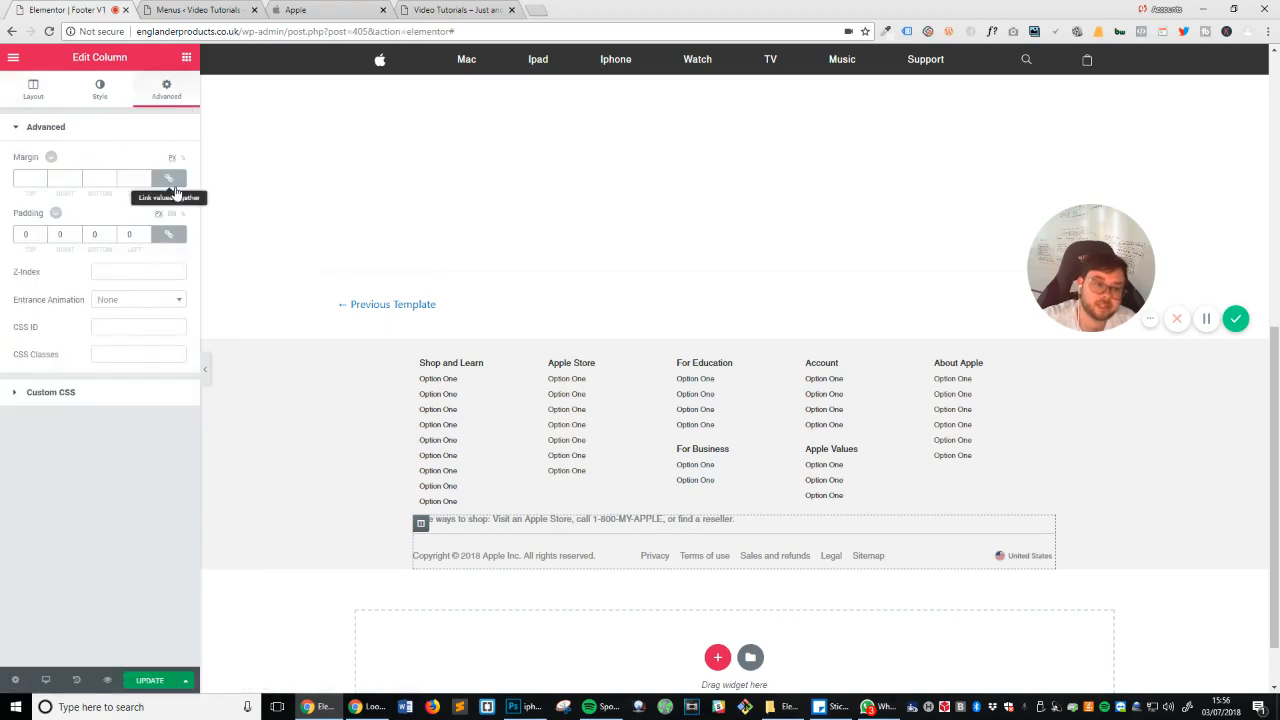
double_click(128, 235)
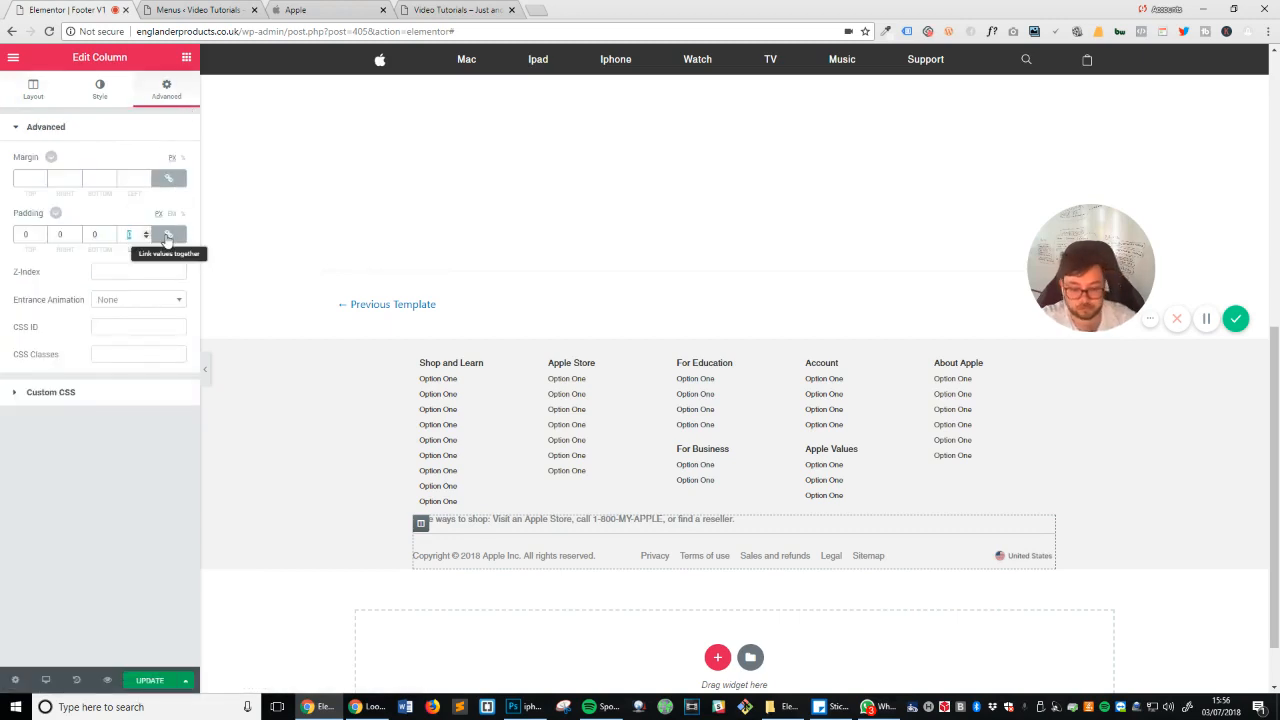
click(168, 235)
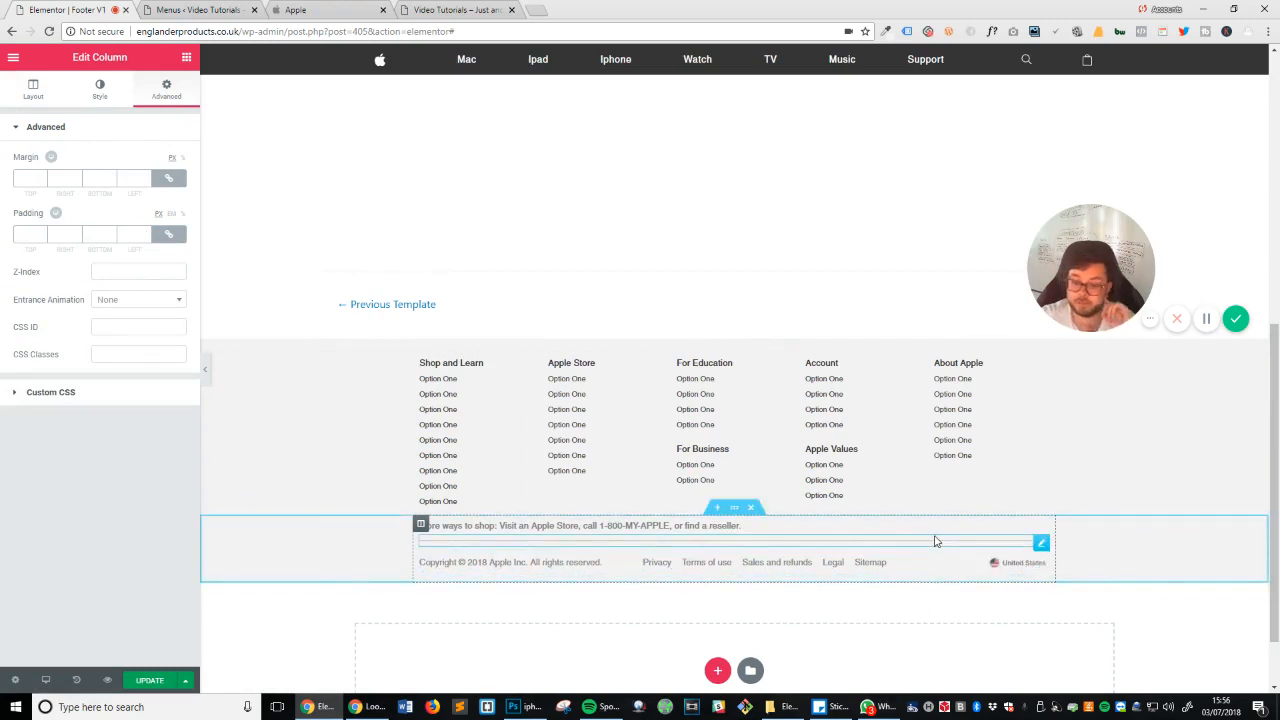
Step: Set the top margin of the inner section with the copyright row to -11 and update the footer template
click(727, 542)
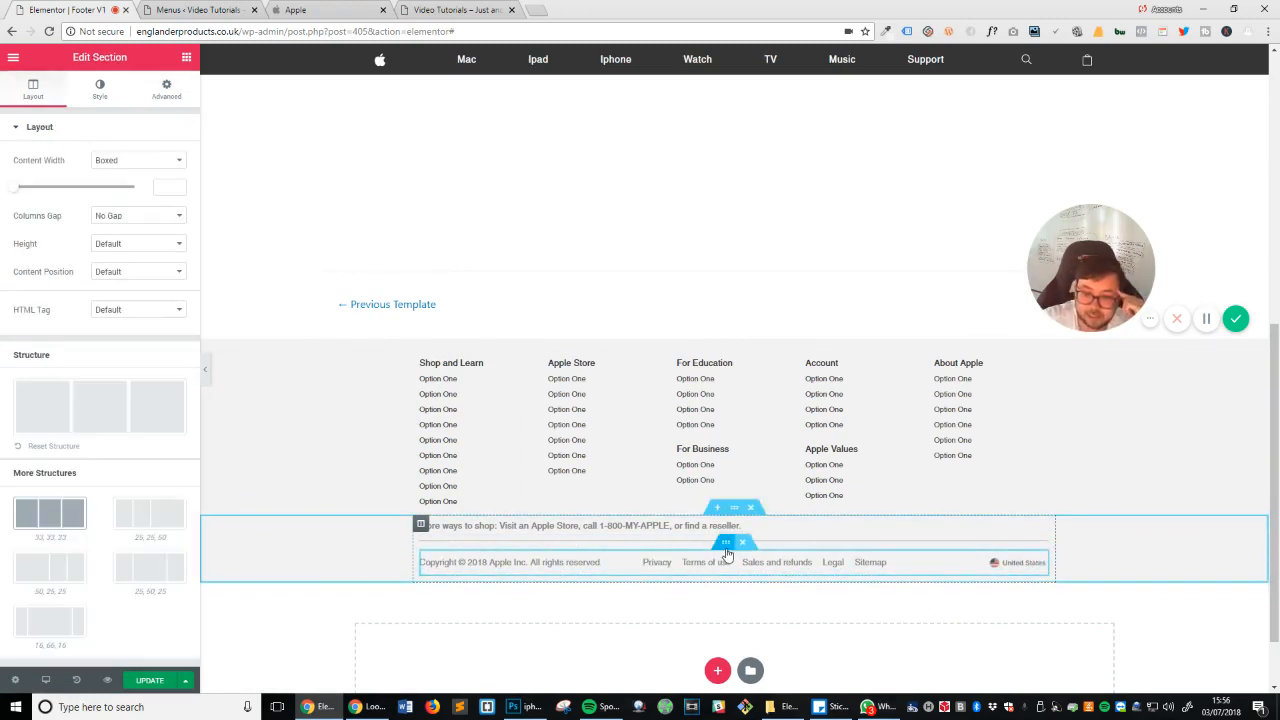
click(178, 98)
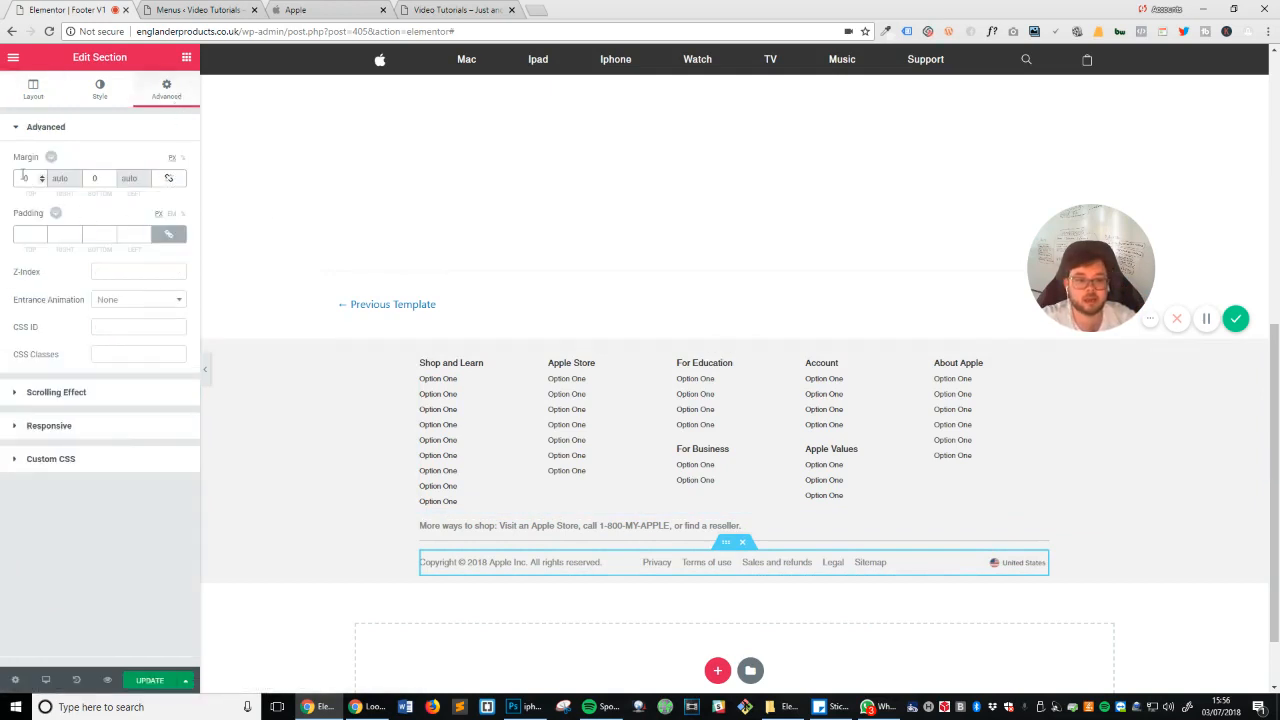
key(Down)
key(Down)
key(Down)
key(Down)
key(Down)
key(Down)
key(Down)
key(Down)
key(Down)
key(Down)
key(Down)
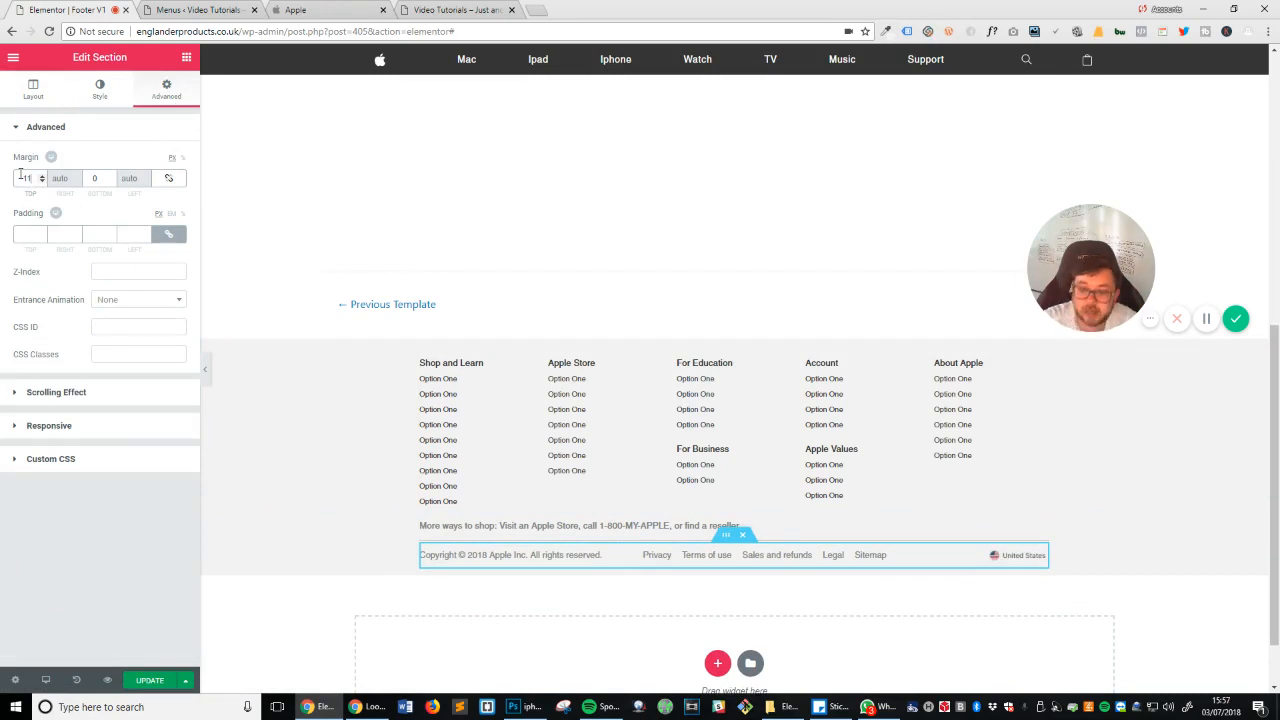
click(163, 684)
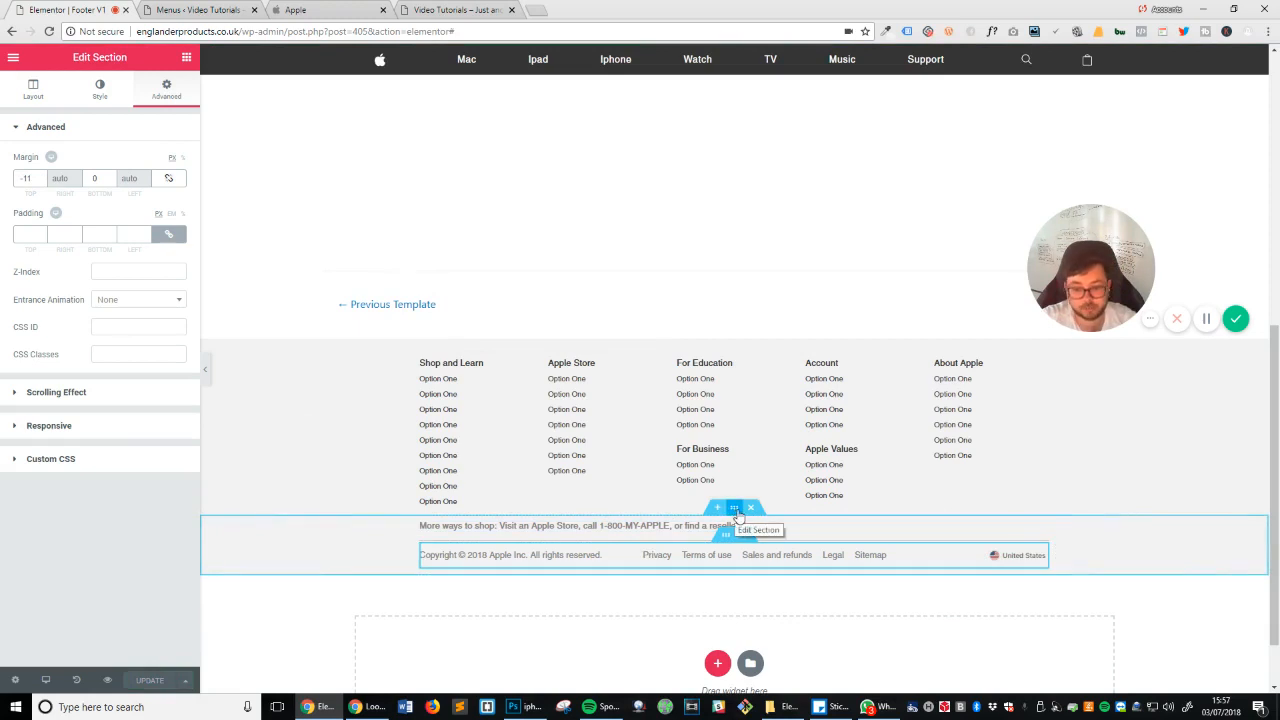
Step: Set the bottom padding of the outer section containing the shop text and copyright row to 20, and update the template
click(735, 508)
click(166, 88)
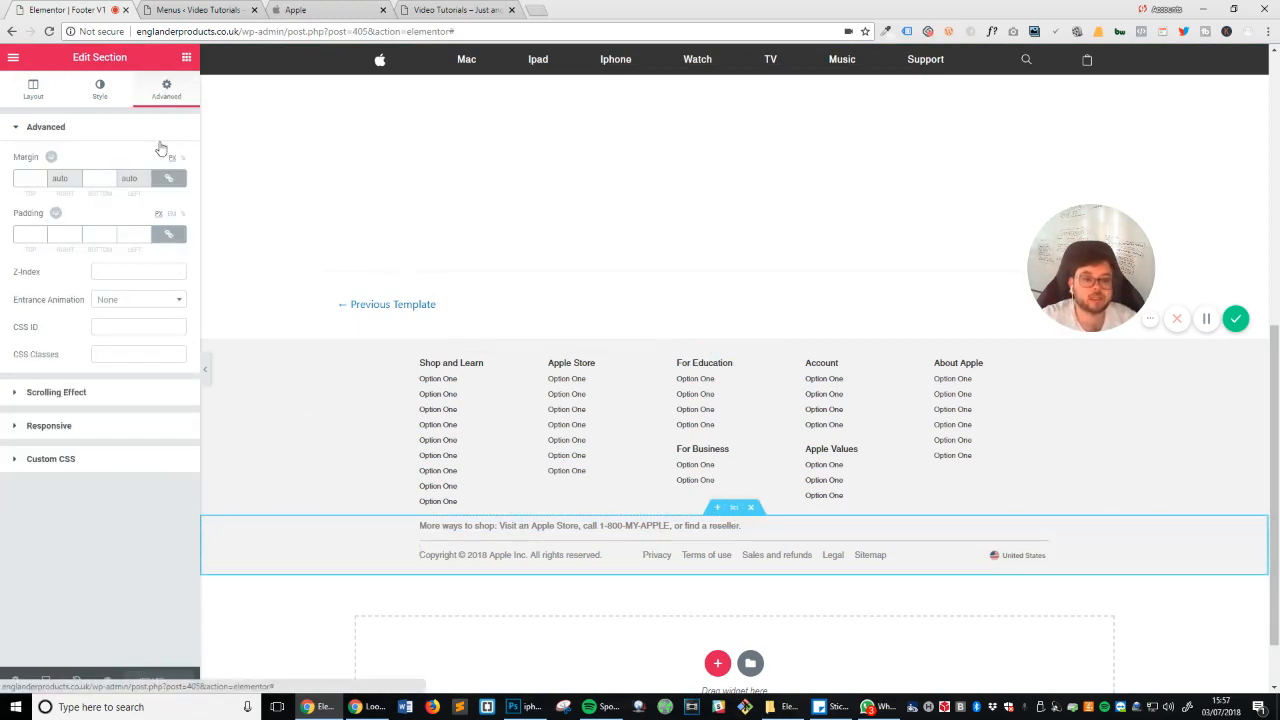
click(178, 236)
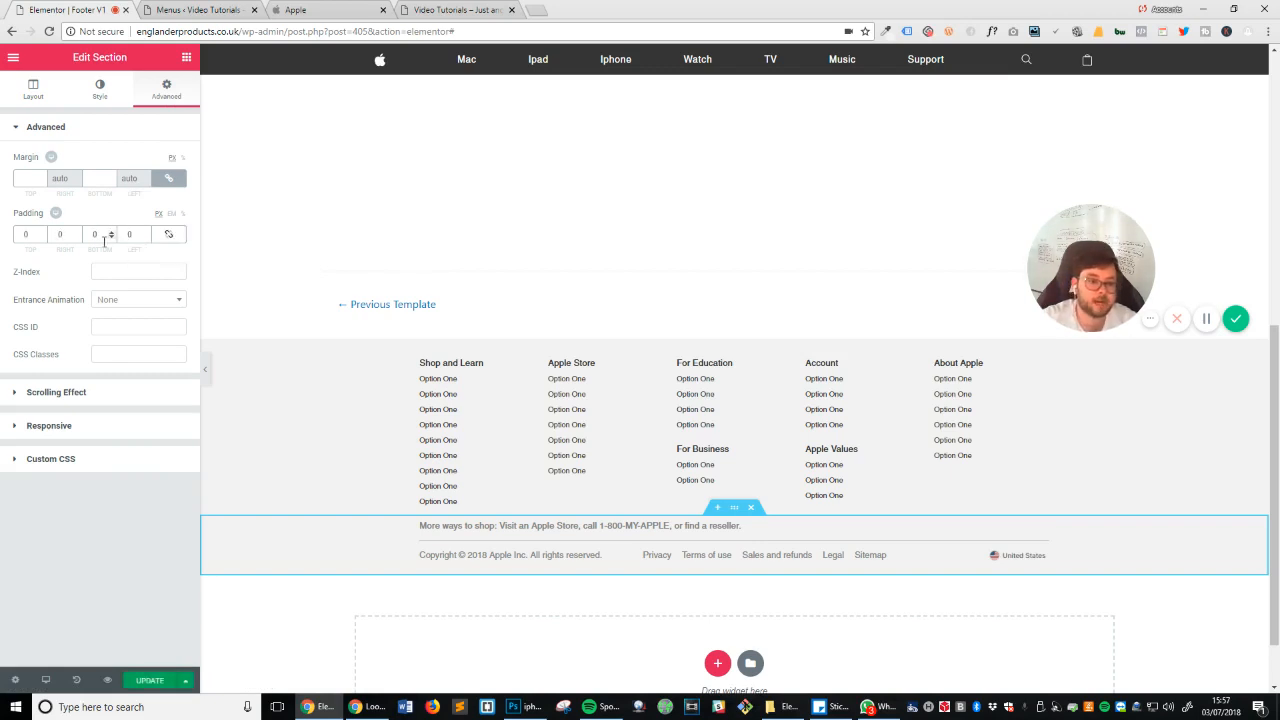
text(2)
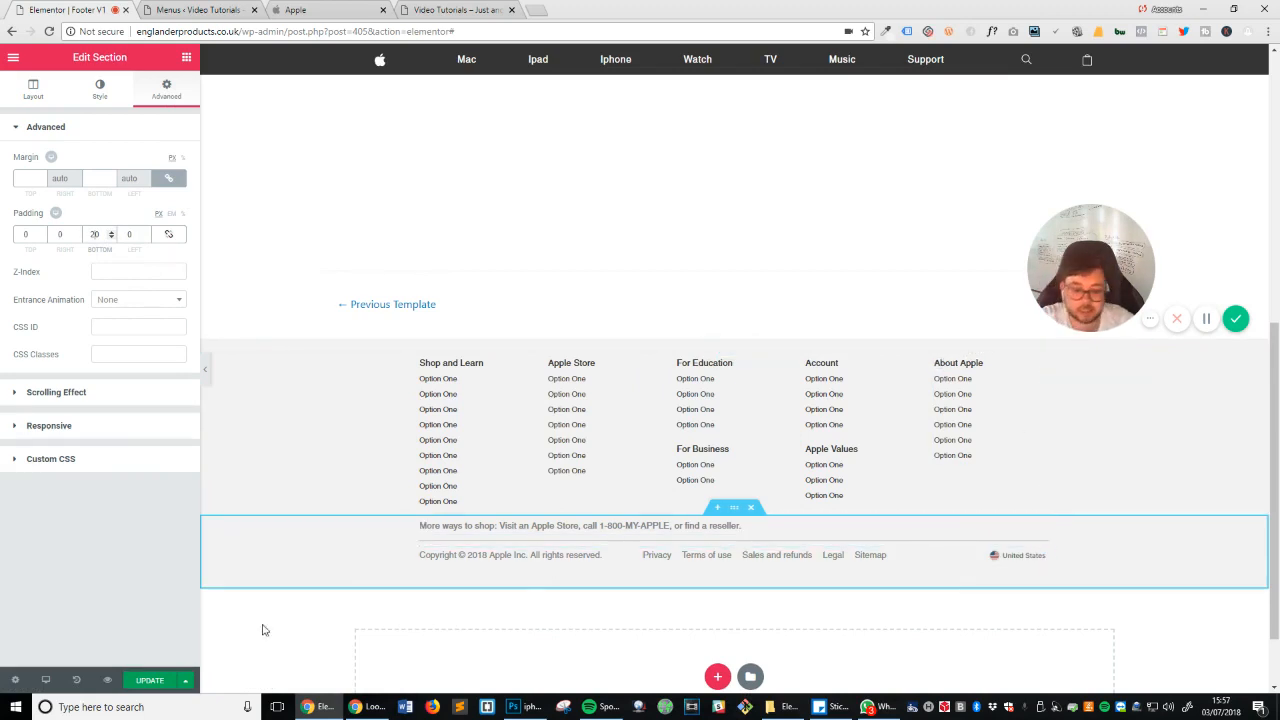
click(149, 680)
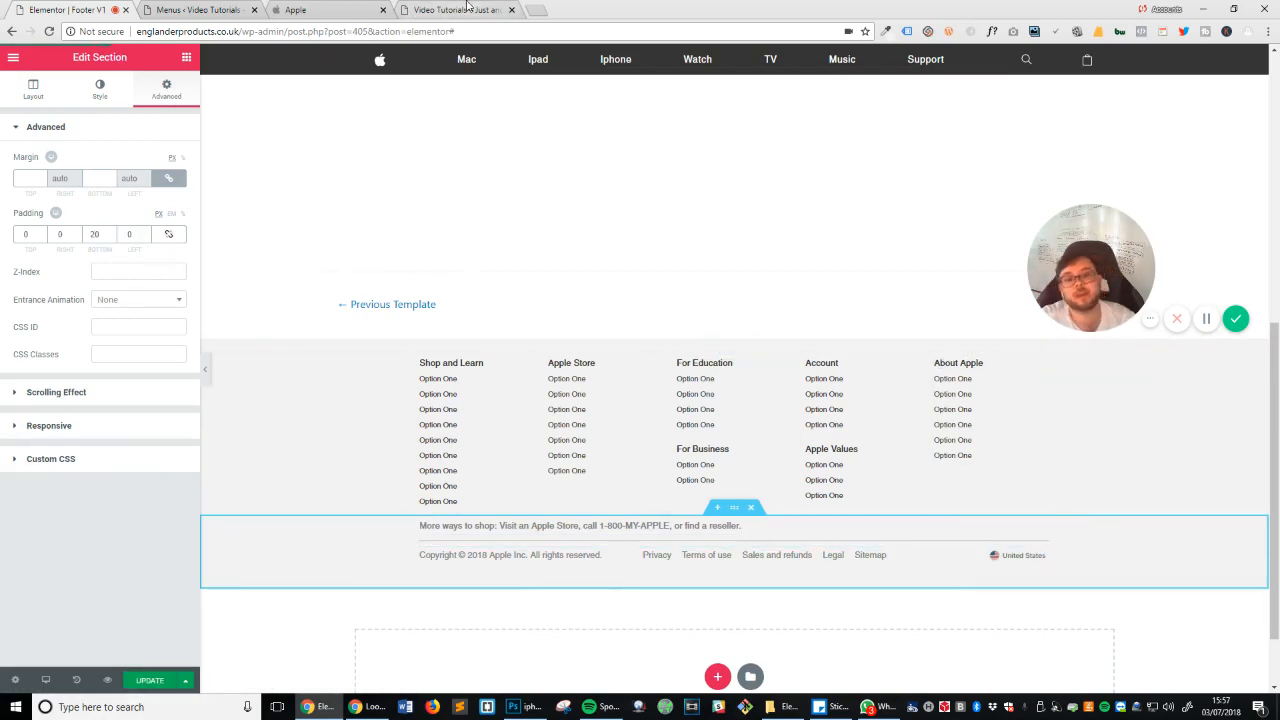
Step: Reload the live site and review its footer and iPhone X banner
click(456, 10)
click(49, 31)
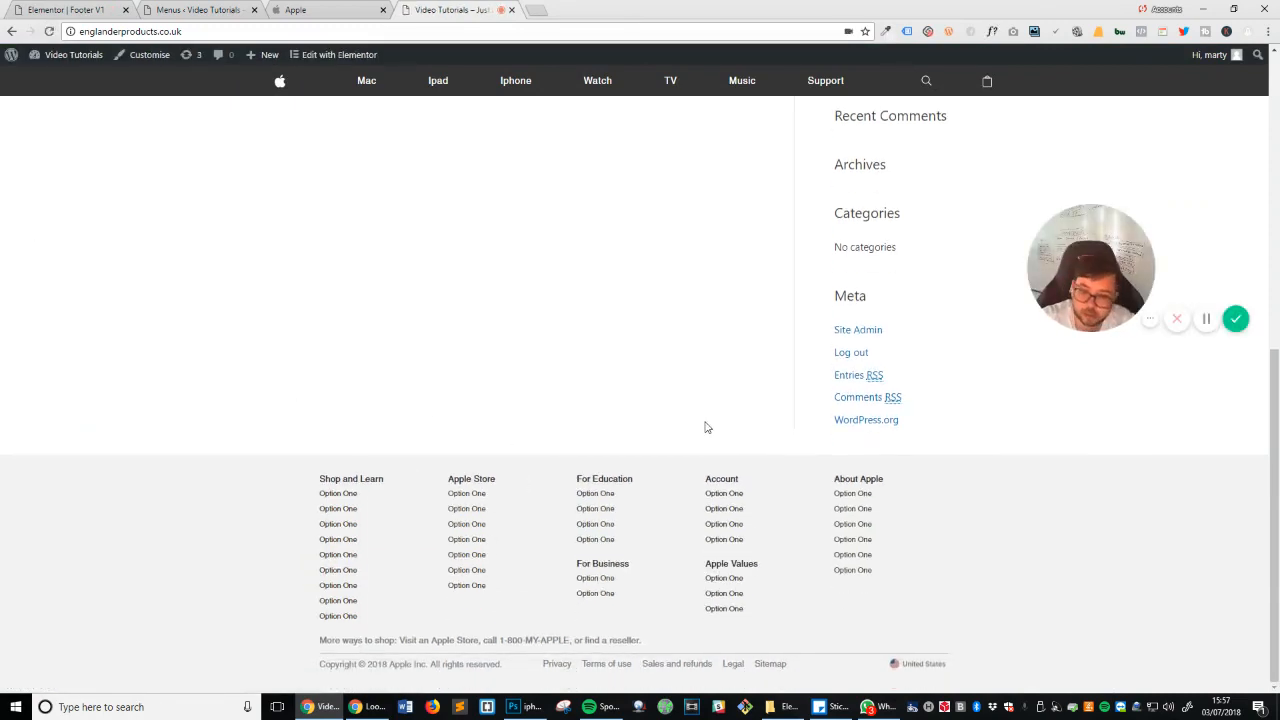
scroll(705, 428, up, 6)
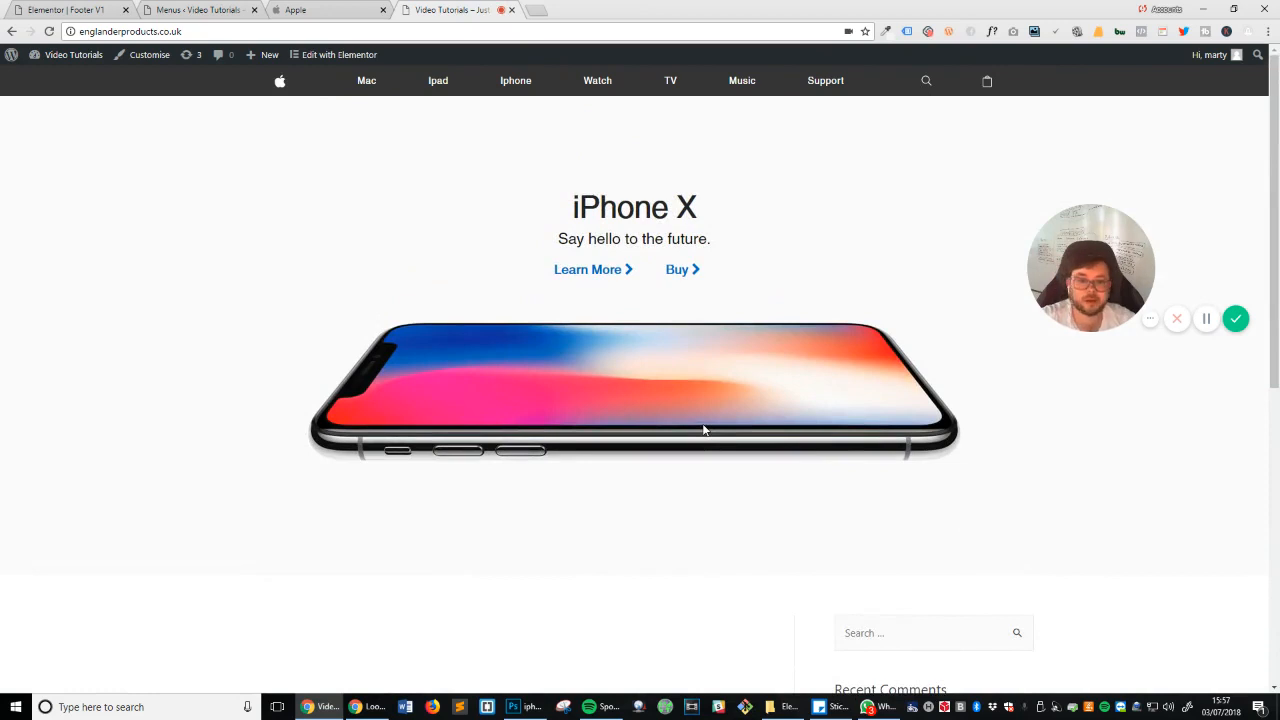
scroll(705, 430, down, 5)
scroll(854, 380, up, 4)
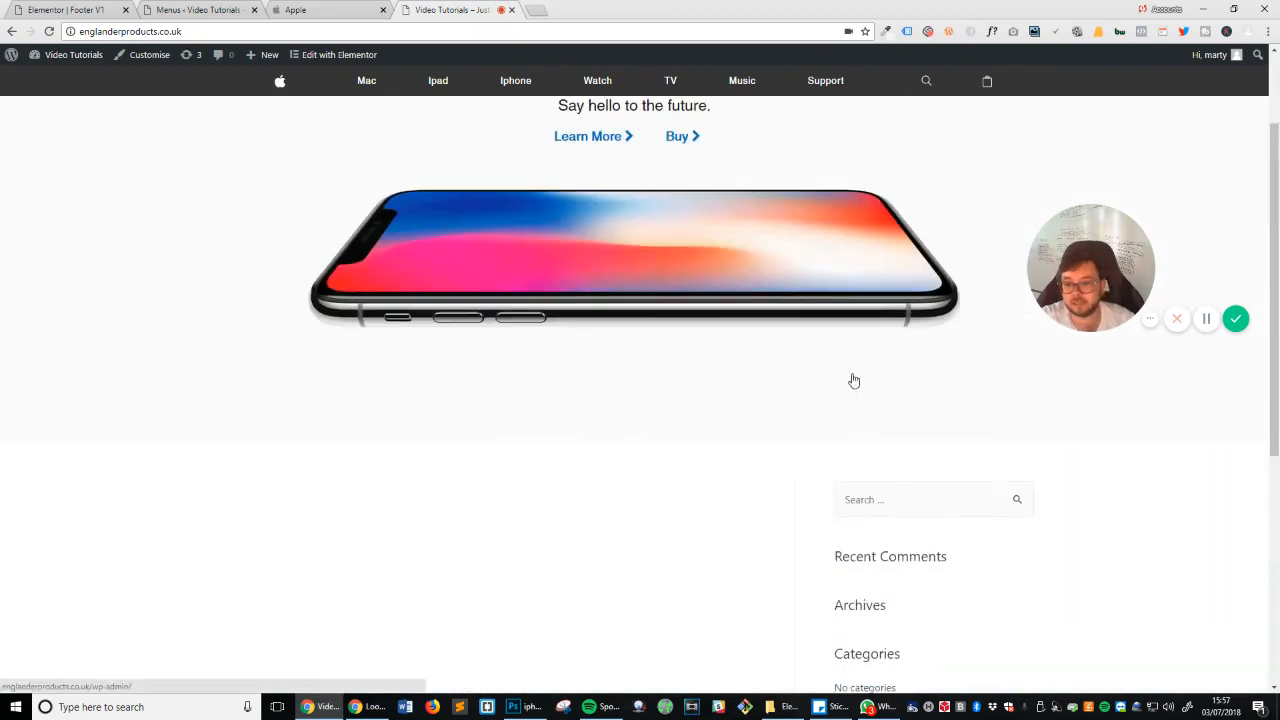
scroll(852, 390, down, 3)
scroll(863, 414, up, 4)
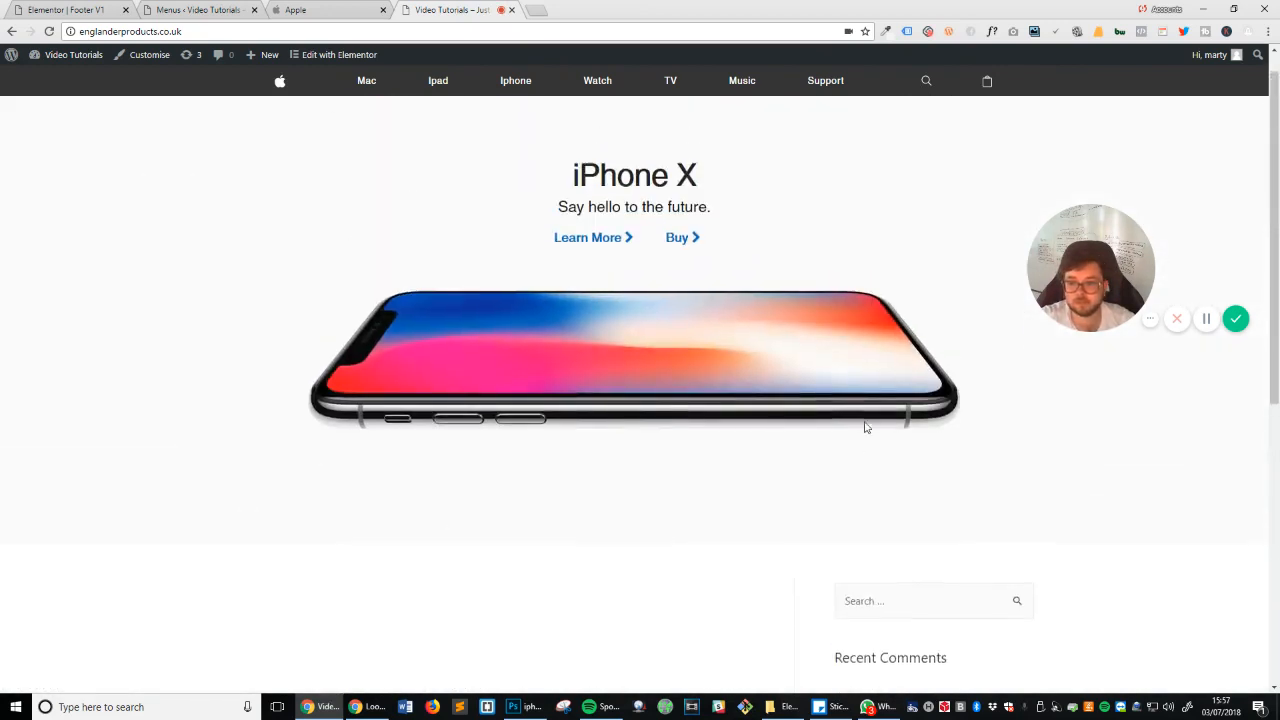
Step: Switch to Apple's website and examine its footer and homepage sections for comparison
click(326, 10)
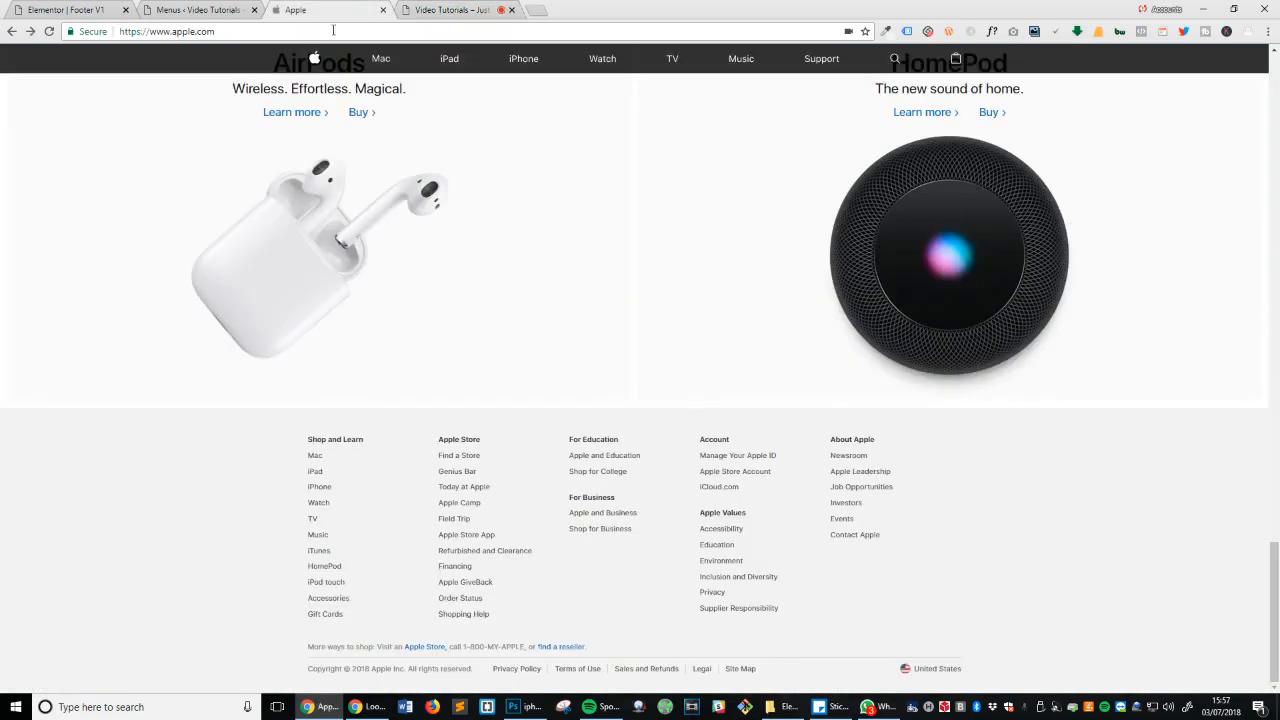
scroll(437, 289, up, 5)
scroll(437, 289, down, 5)
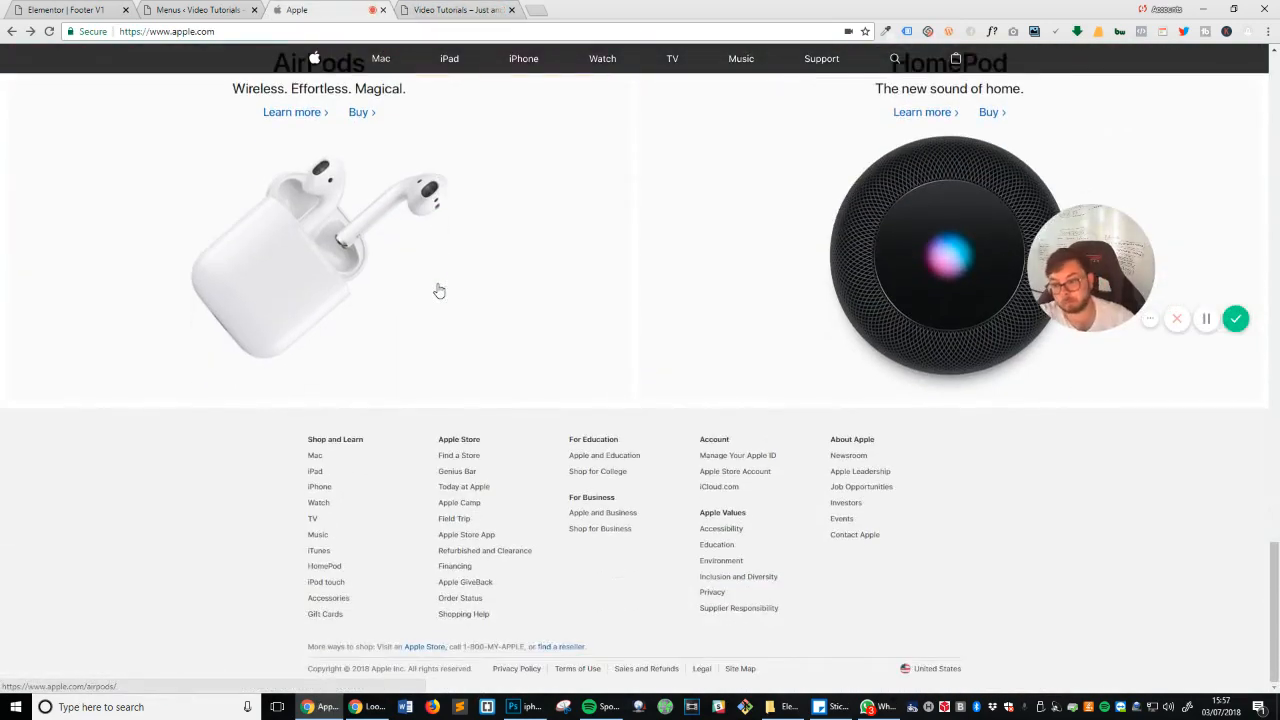
scroll(437, 290, up, 3)
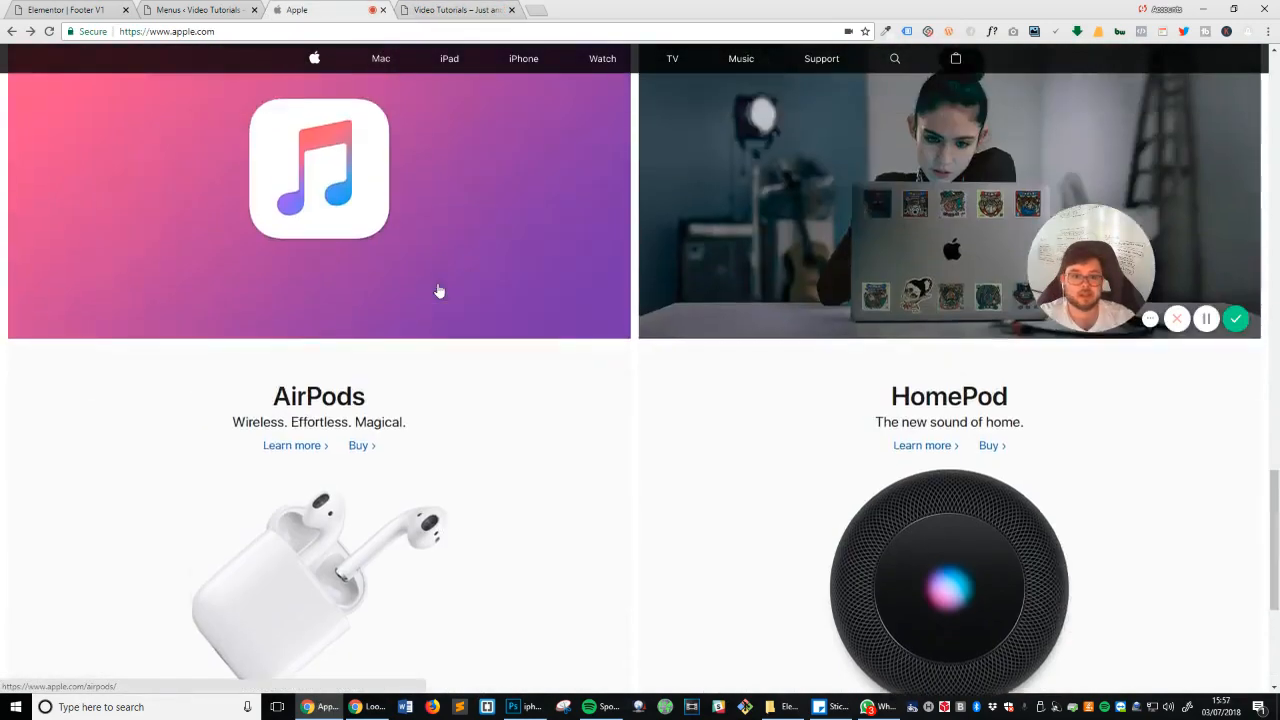
scroll(437, 290, up, 20)
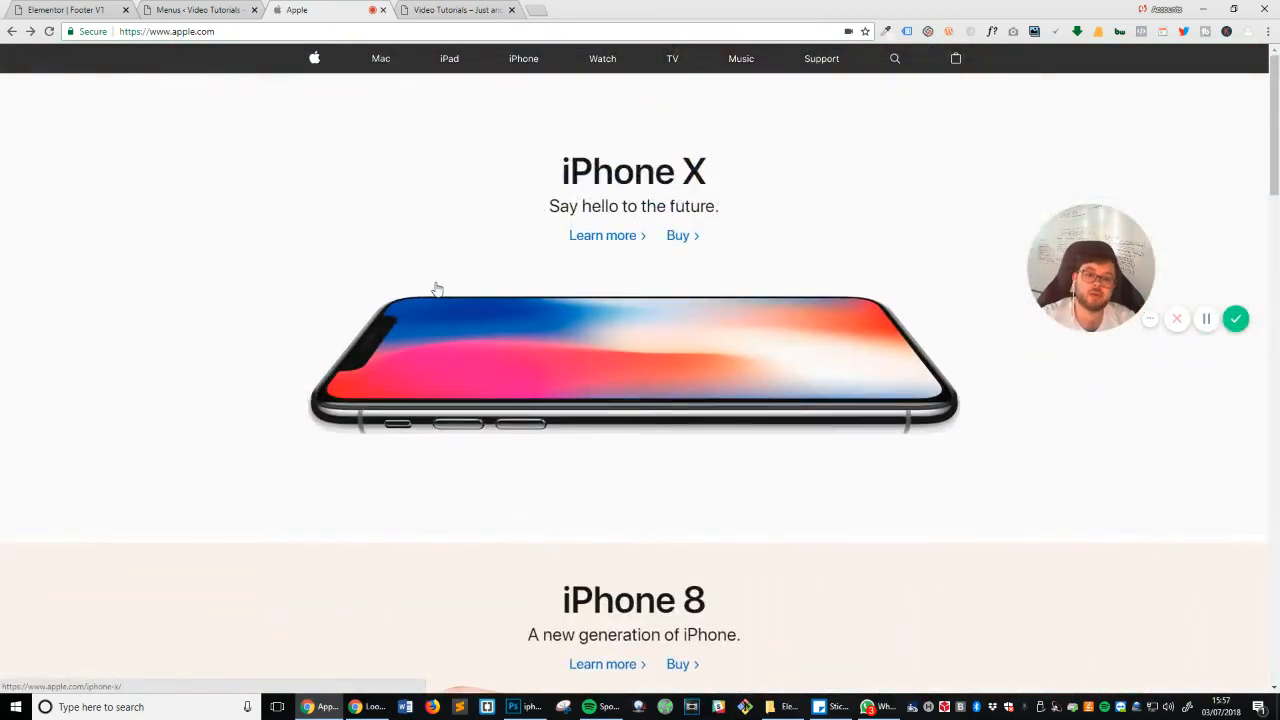
click(1105, 315)
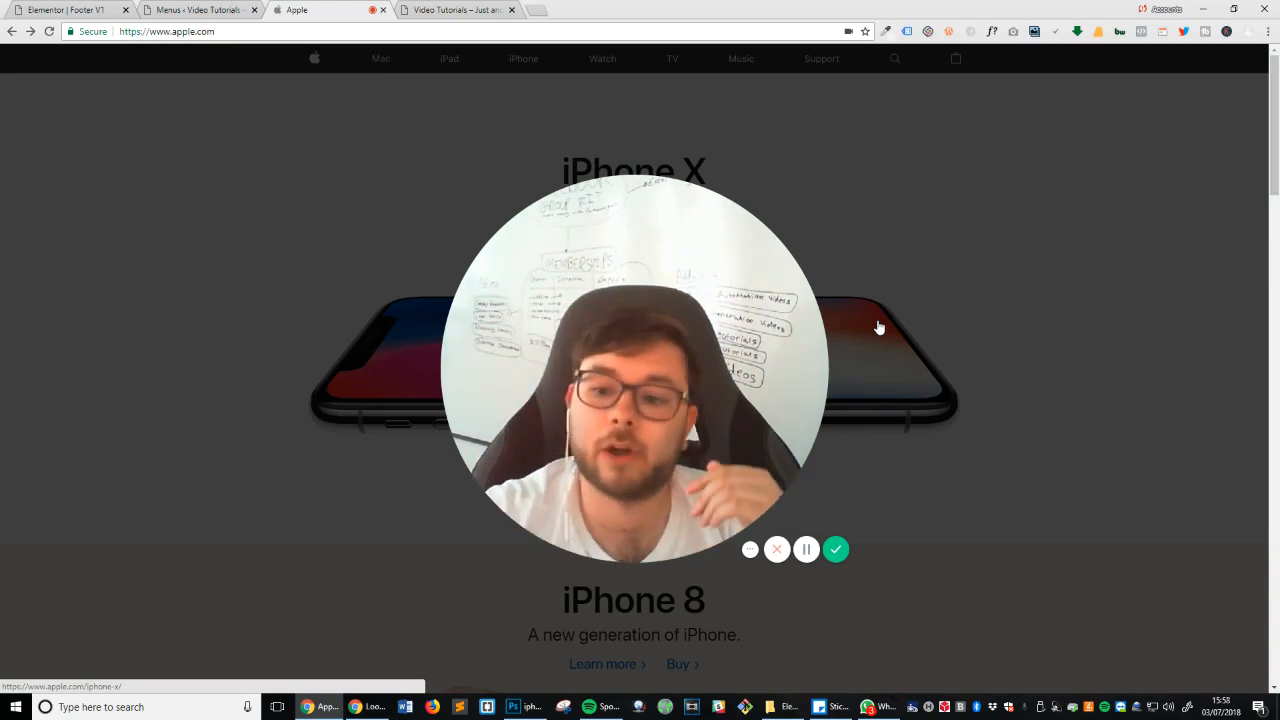
scroll(878, 330, down, 20)
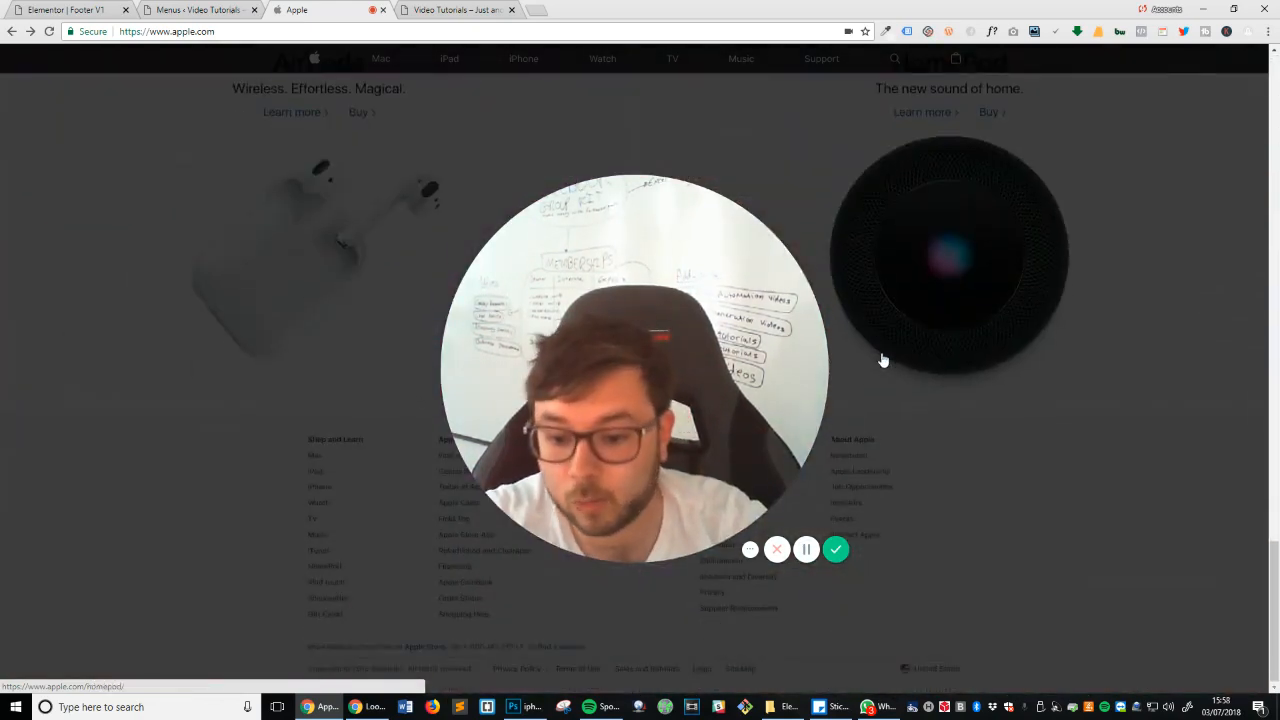